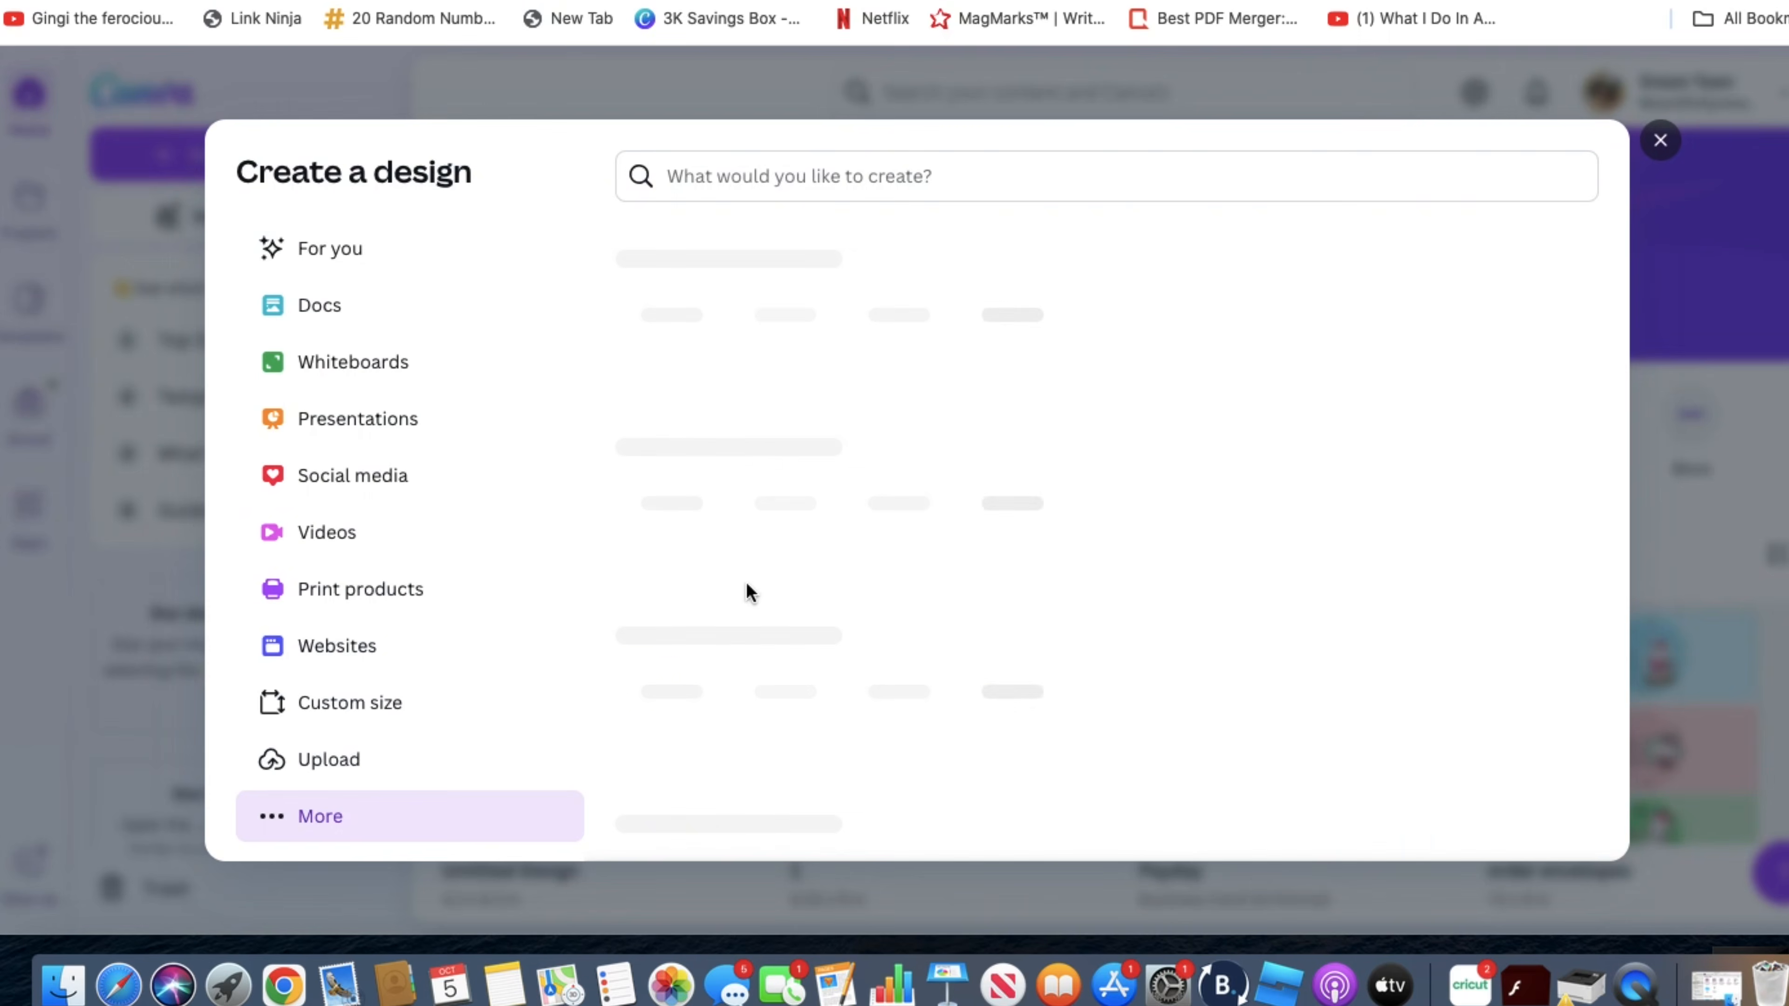
- Create a new custom-size design 4.2 in wide and 6.25 in high
left_click(368, 719)
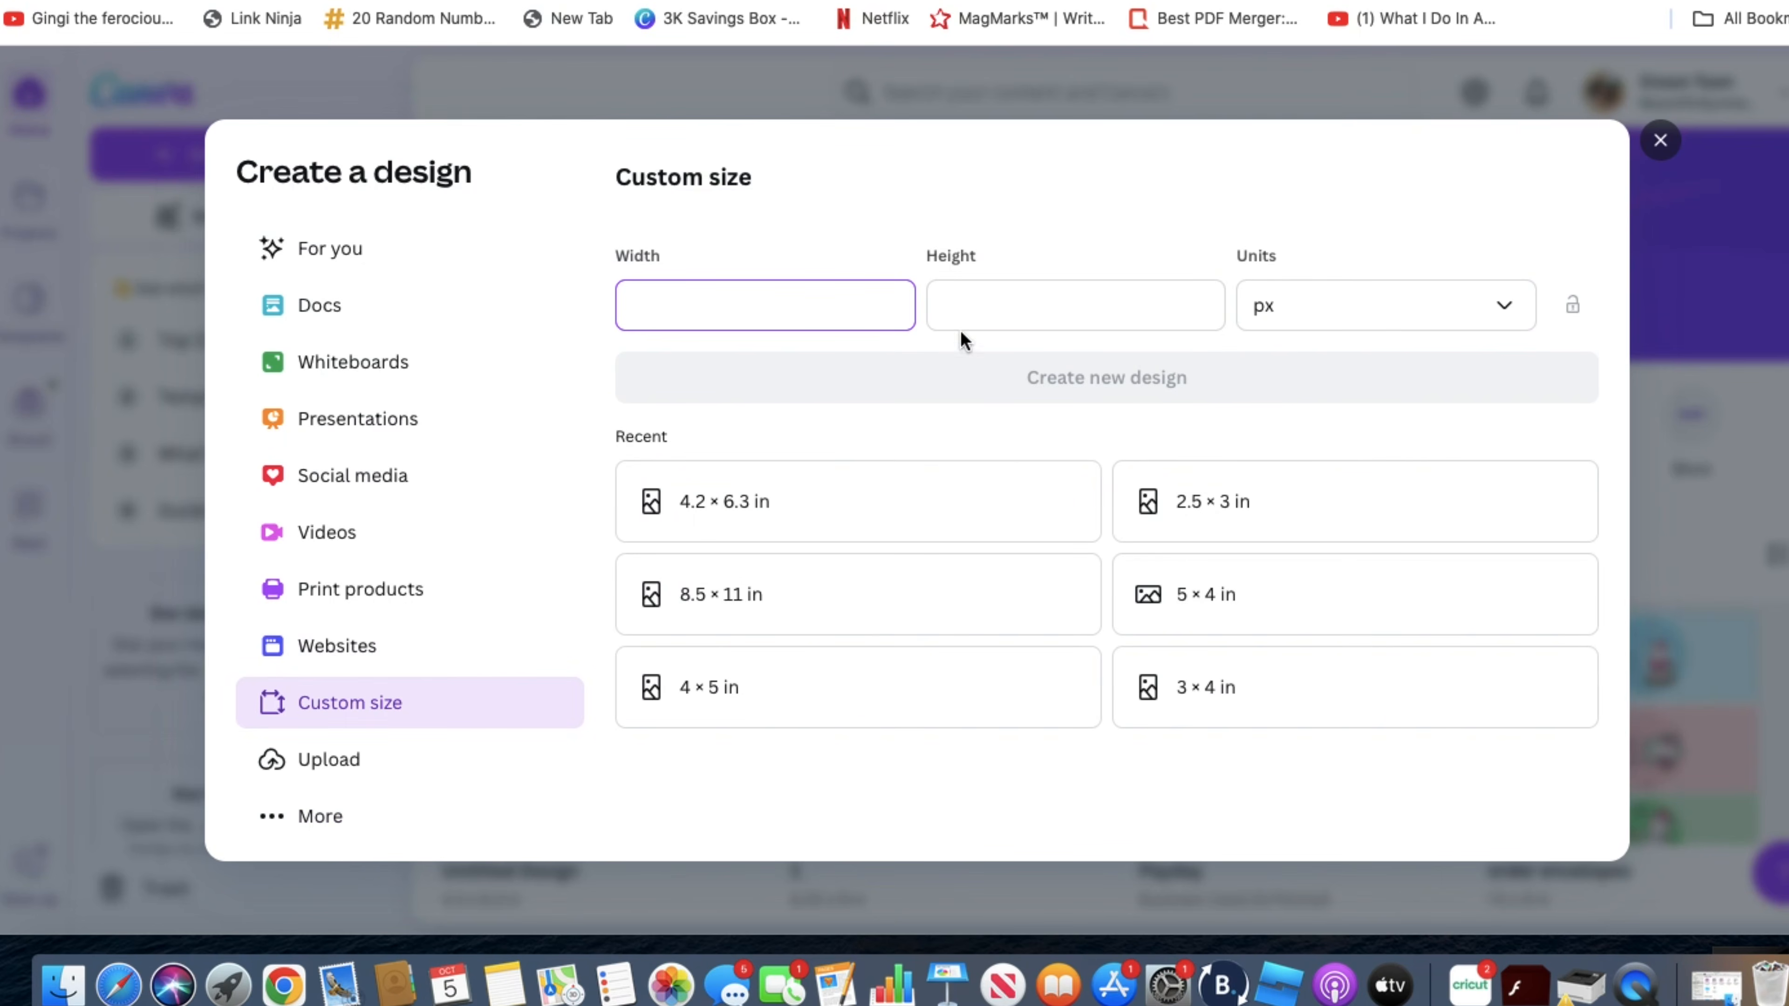
left_click(1346, 315)
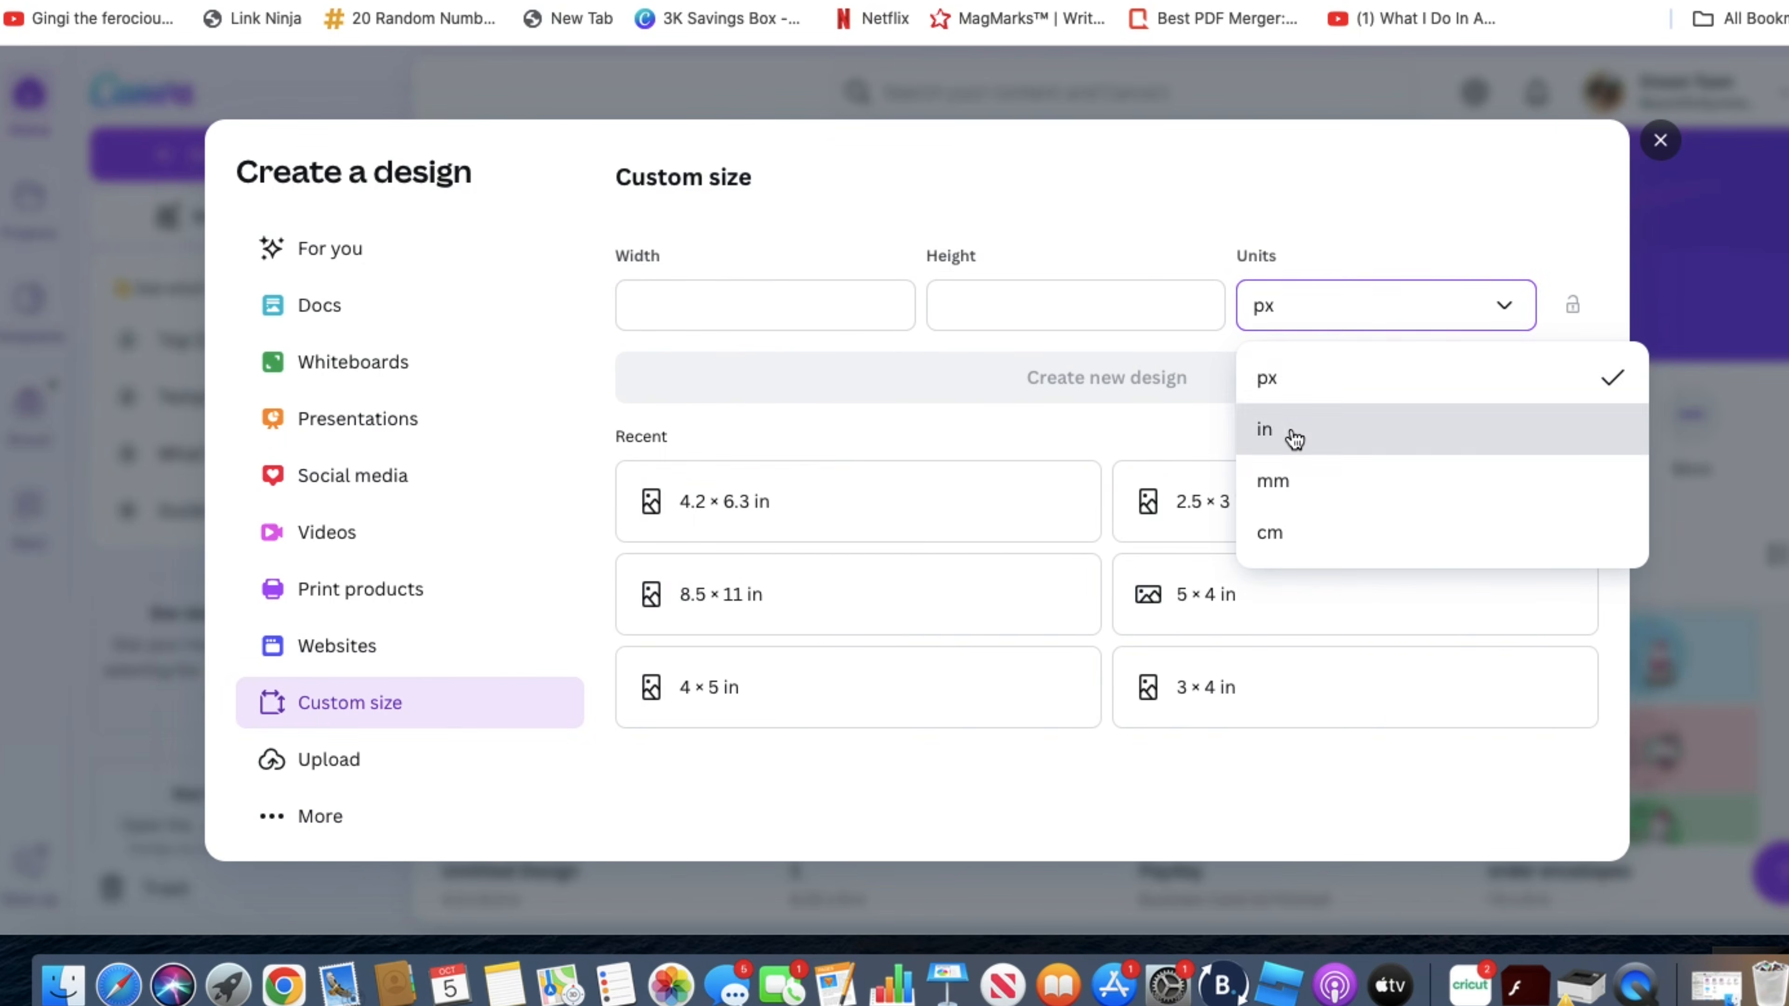
left_click(1293, 438)
left_click(845, 305)
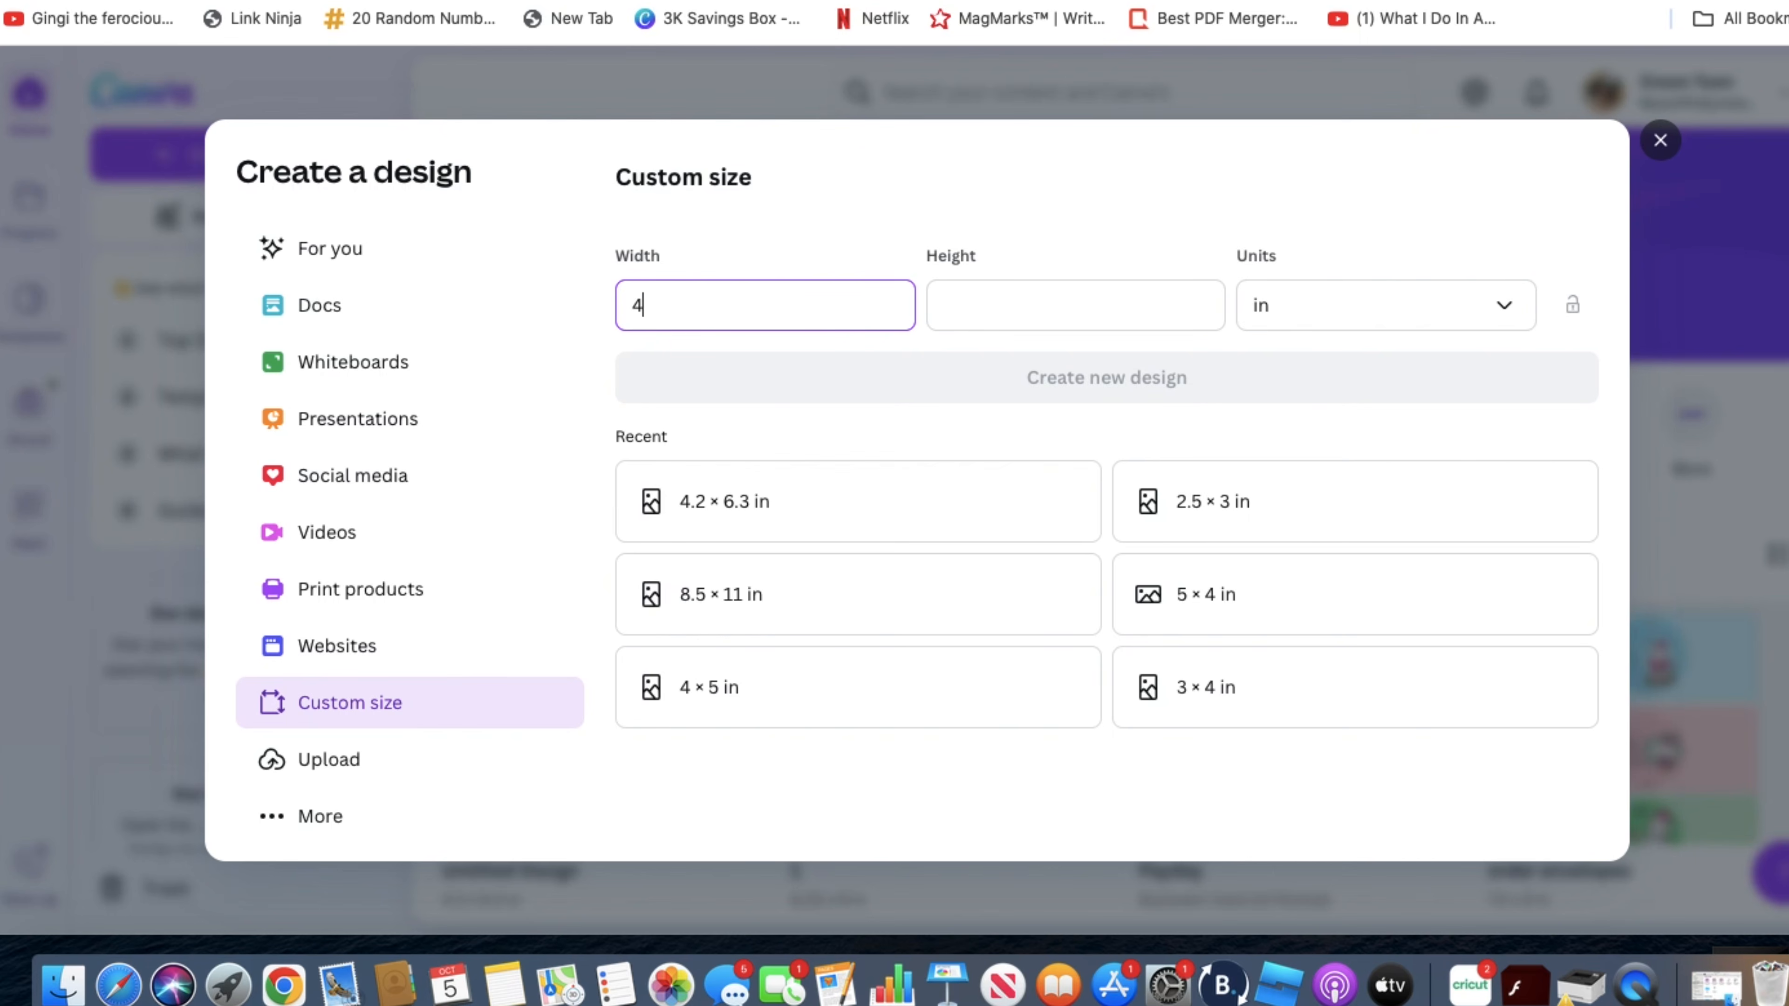
key("Tab")
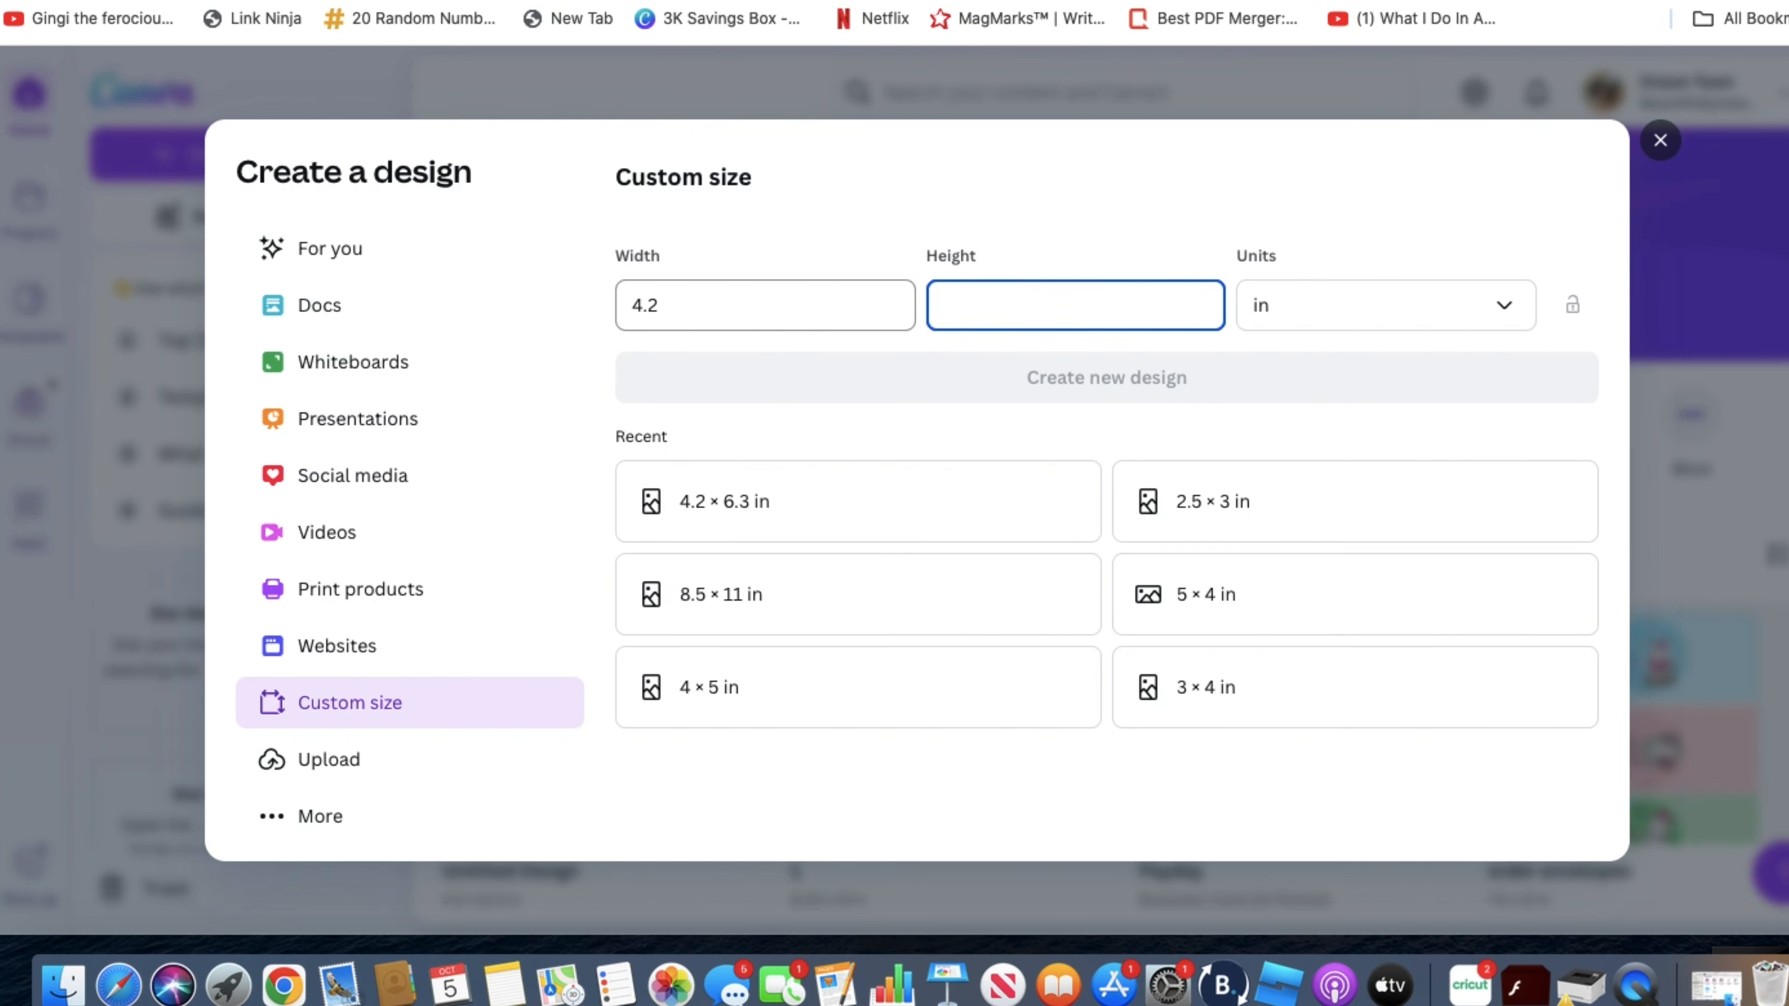
type("6.25")
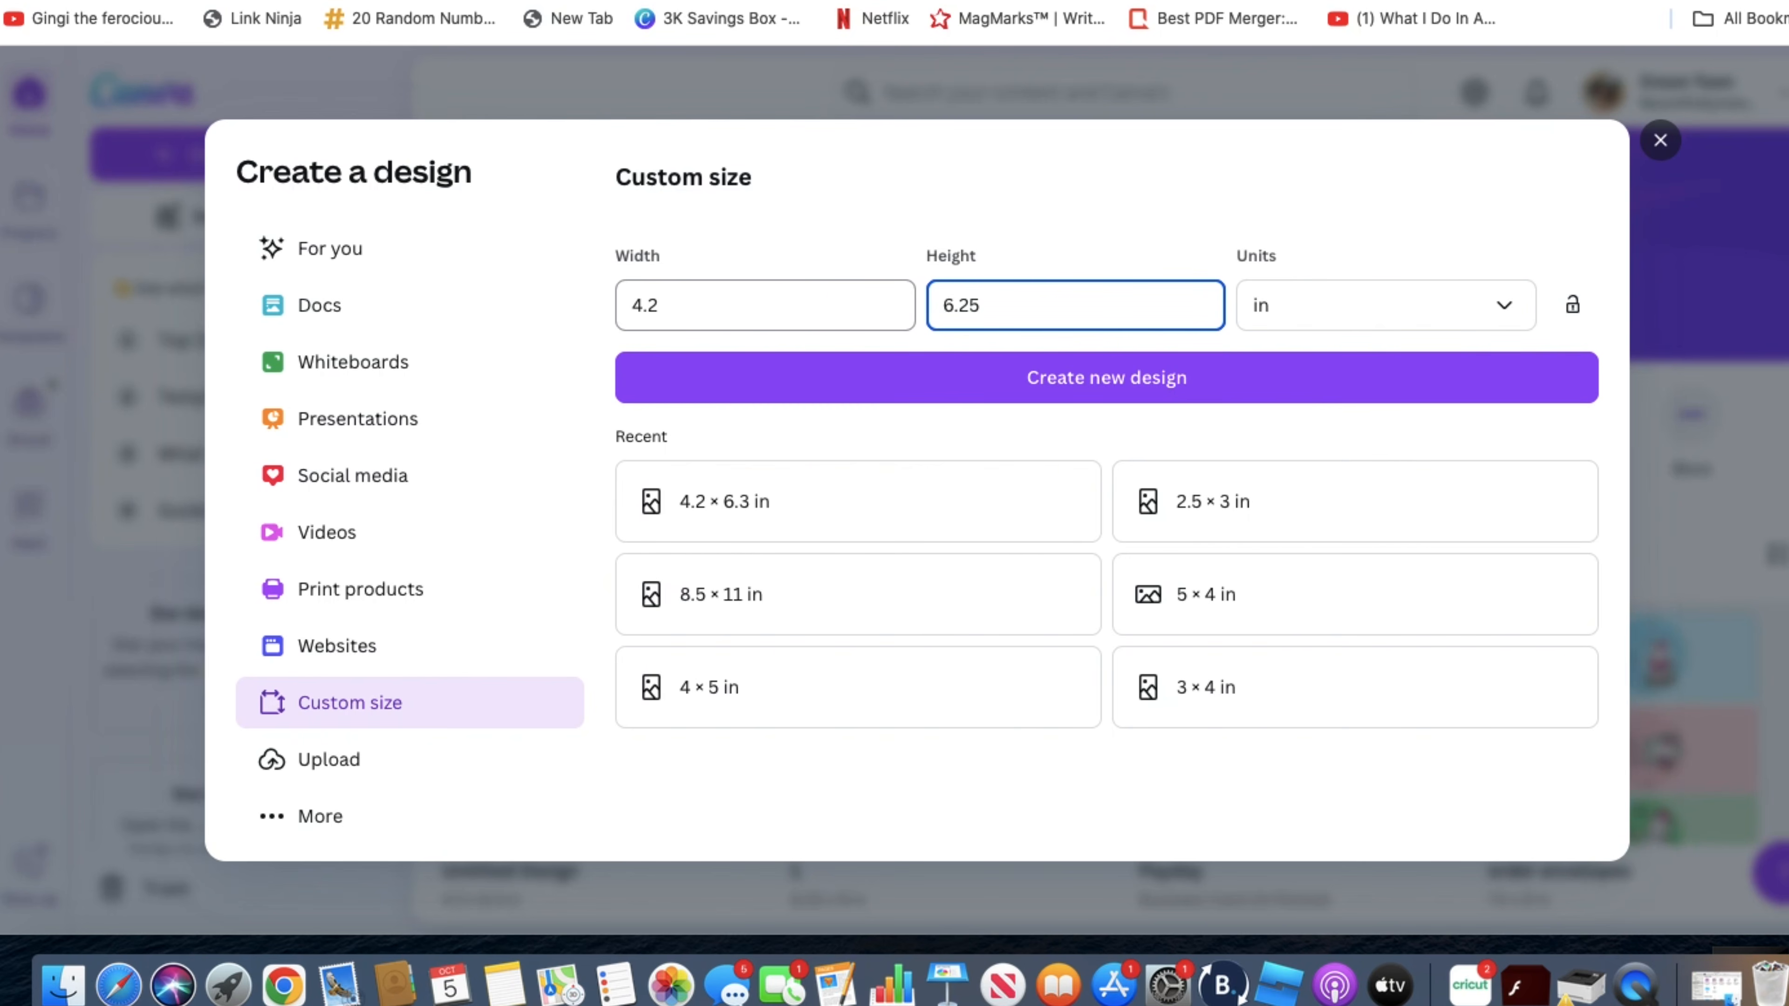
left_click(983, 381)
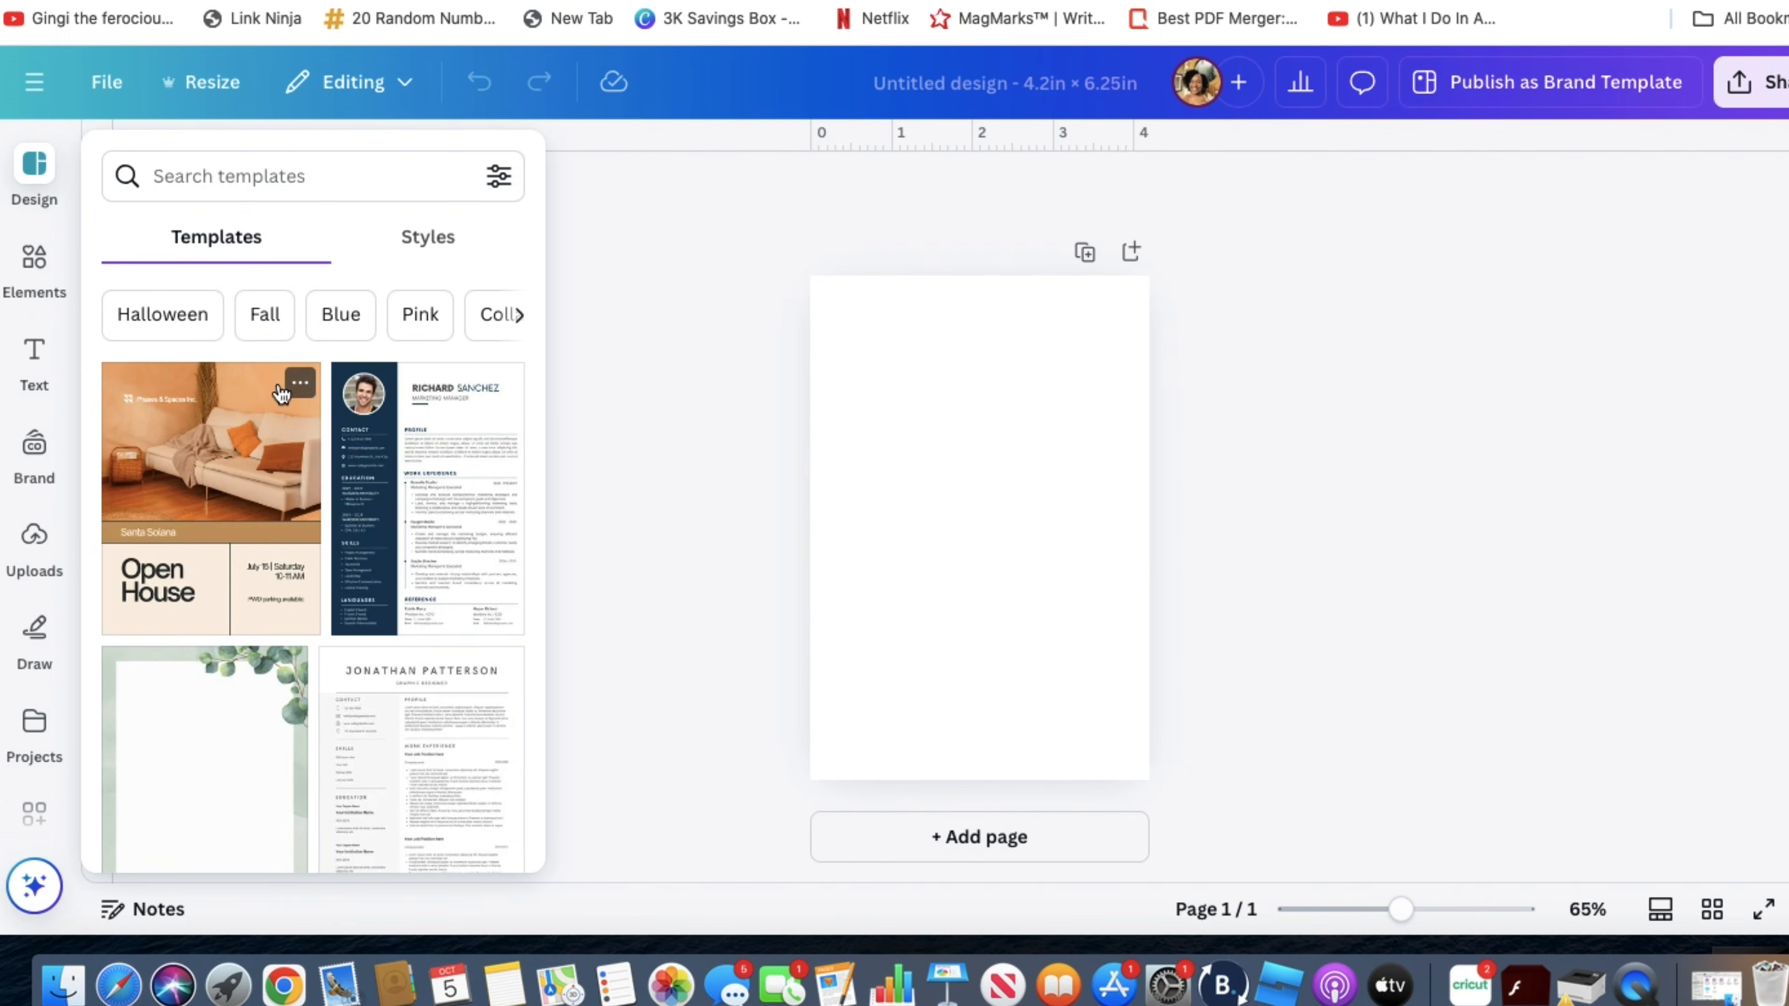
- Add a square shape and stretch it into a full-width band about 1.25 in tall along the page's upper edge
left_click(31, 275)
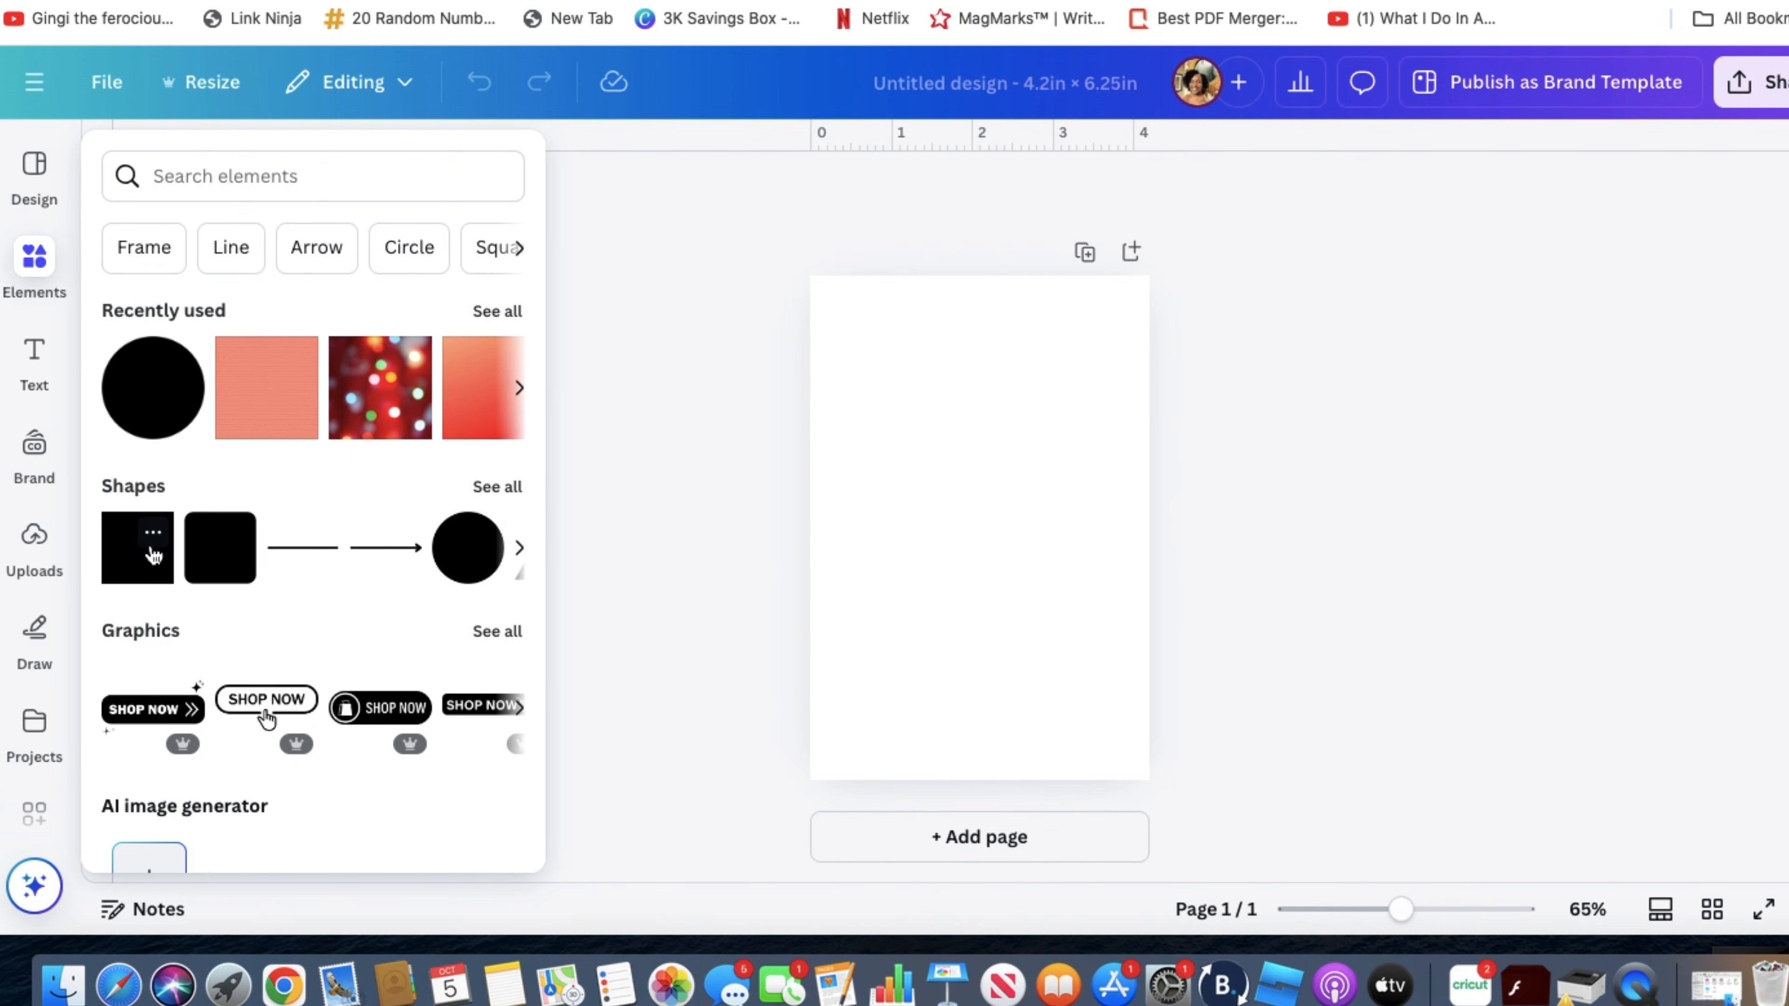
left_click(151, 564)
left_click_drag(966, 527, 799, 326)
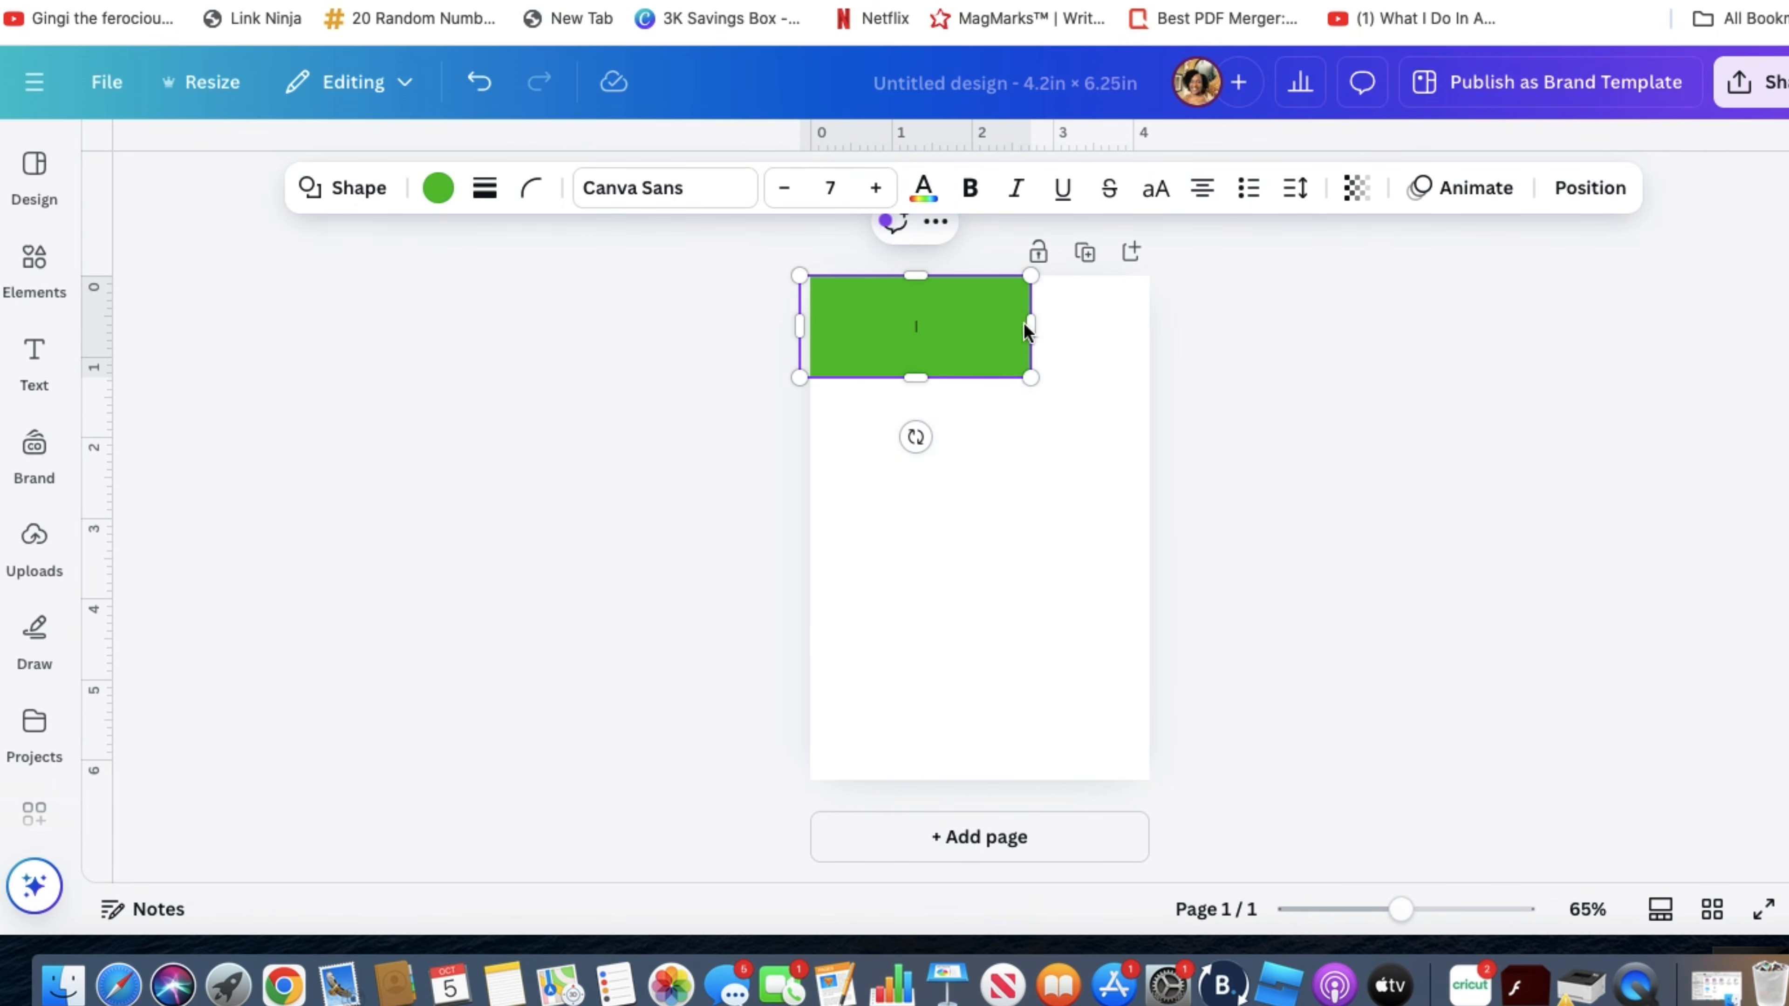
left_click_drag(1033, 328, 1157, 339)
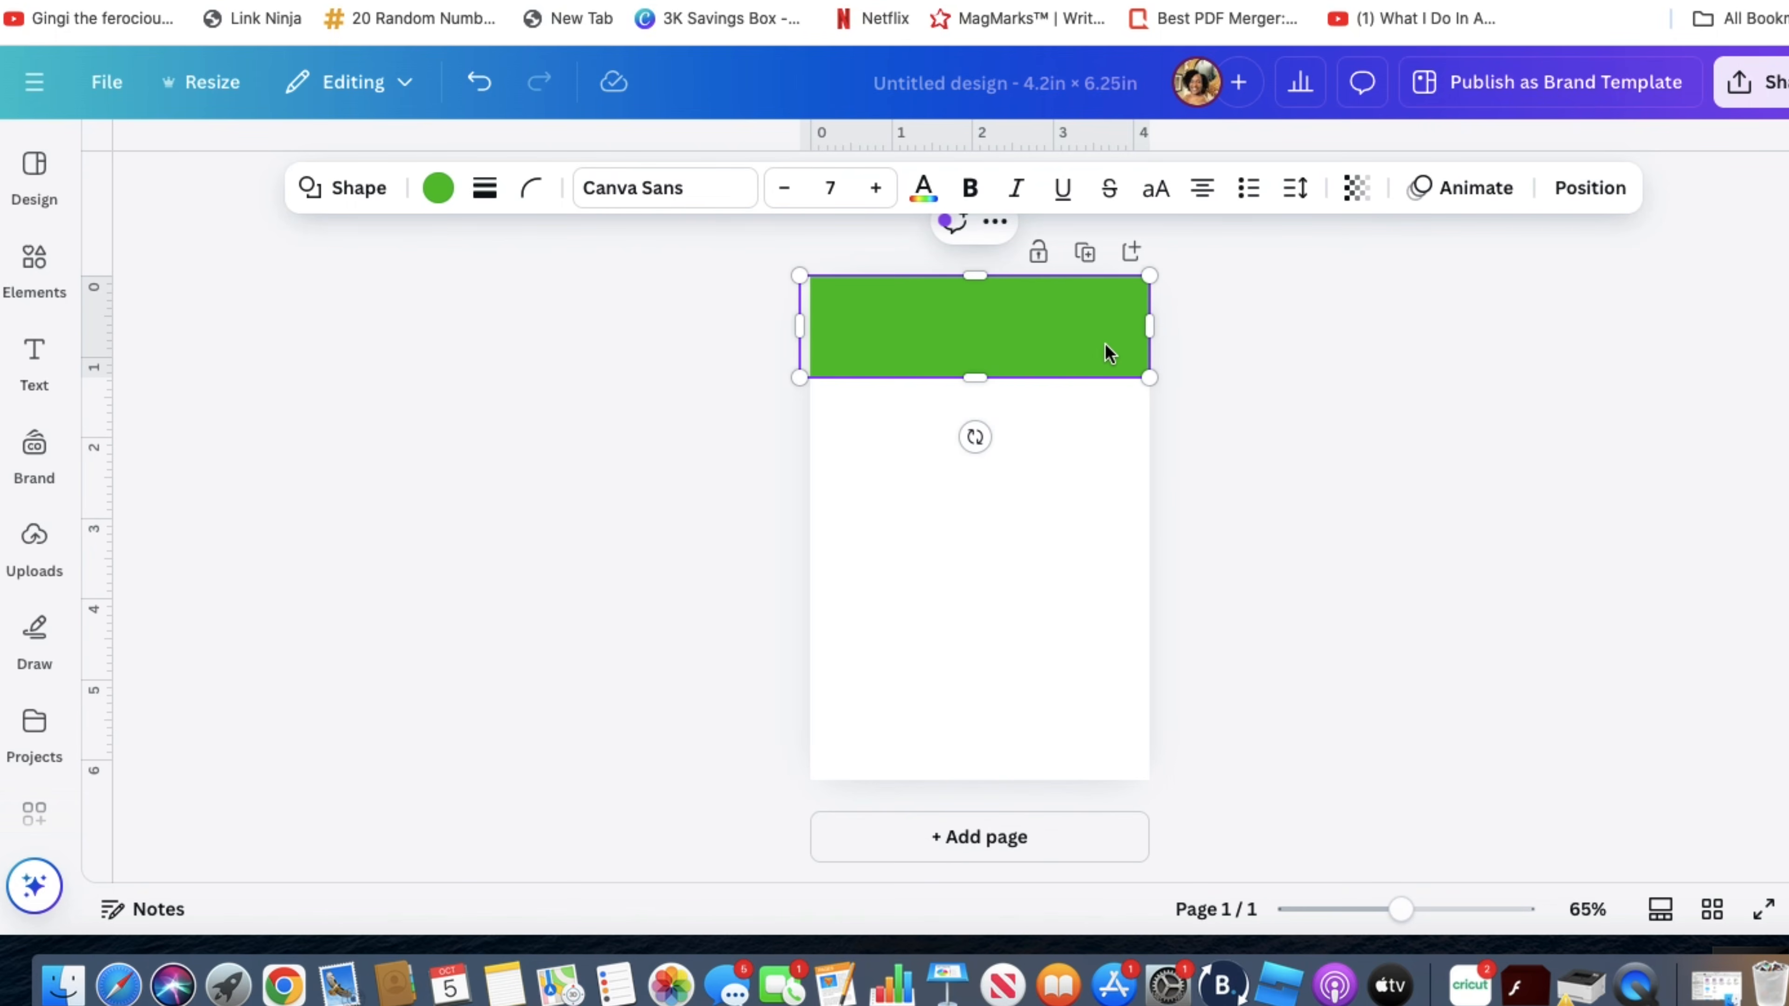
left_click(1154, 463)
- Duplicate the green band and place the copy across the page's lower edge, partly overhanging the page
left_click(1050, 338)
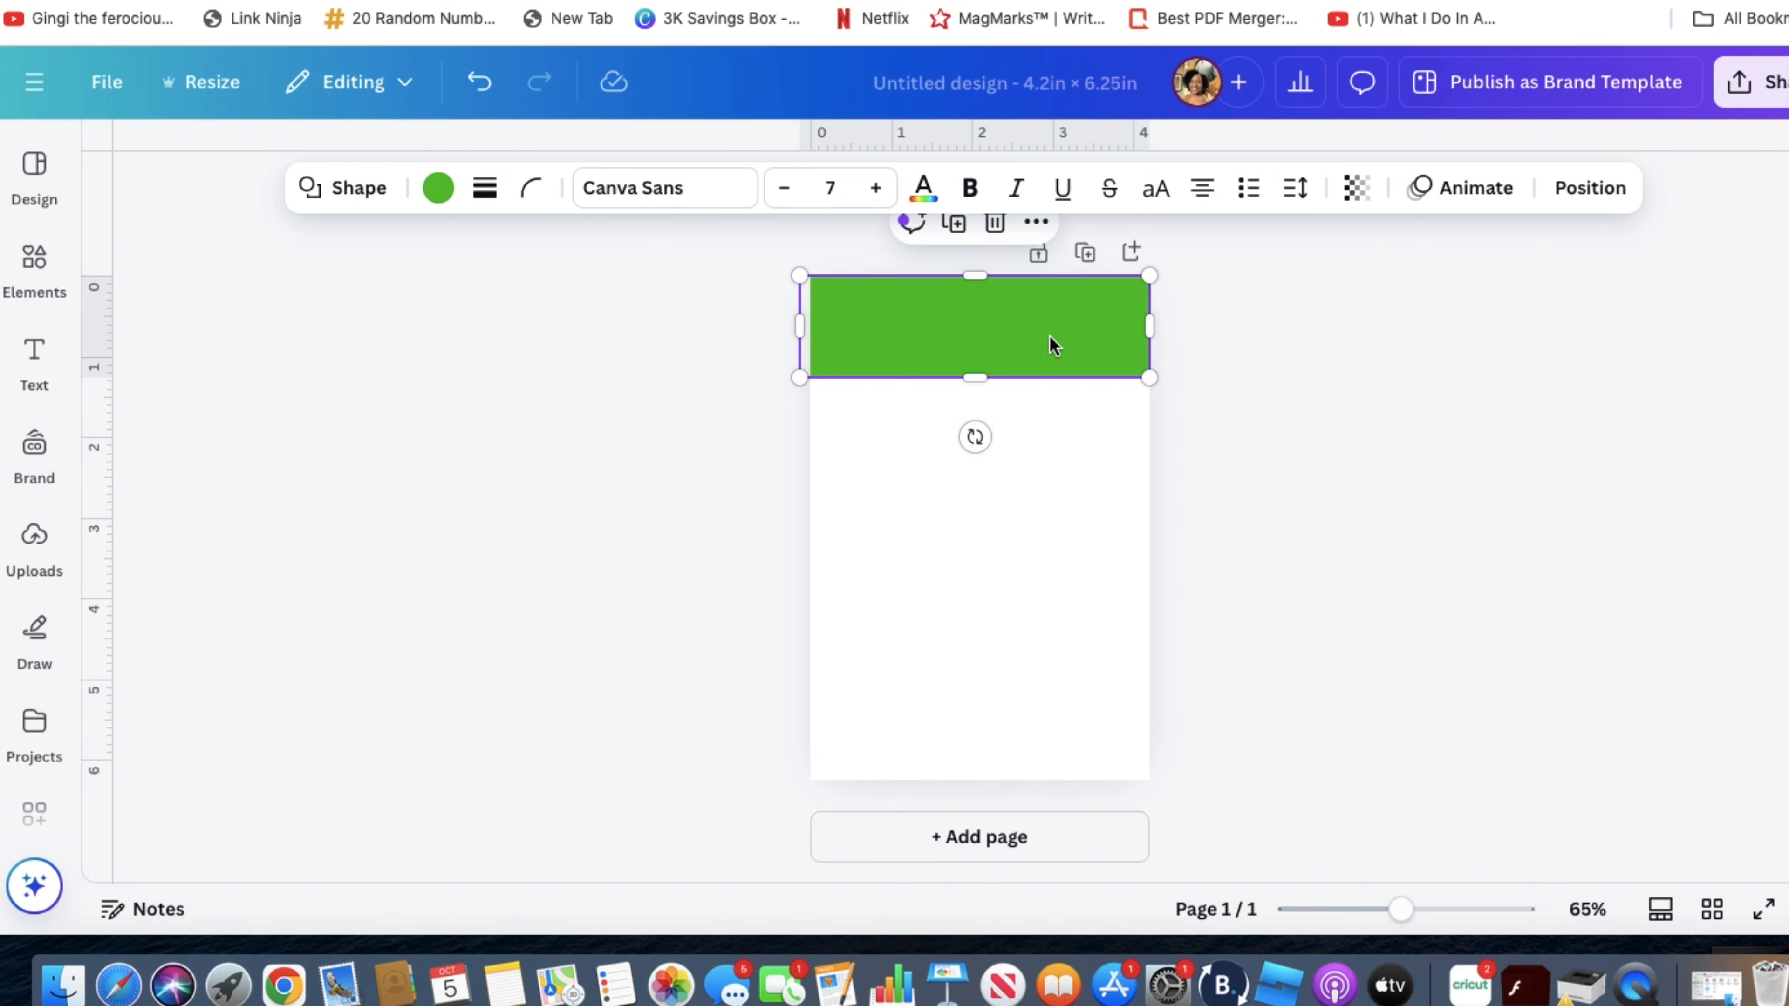
key("super+d")
left_click_drag(1049, 345, 1046, 776)
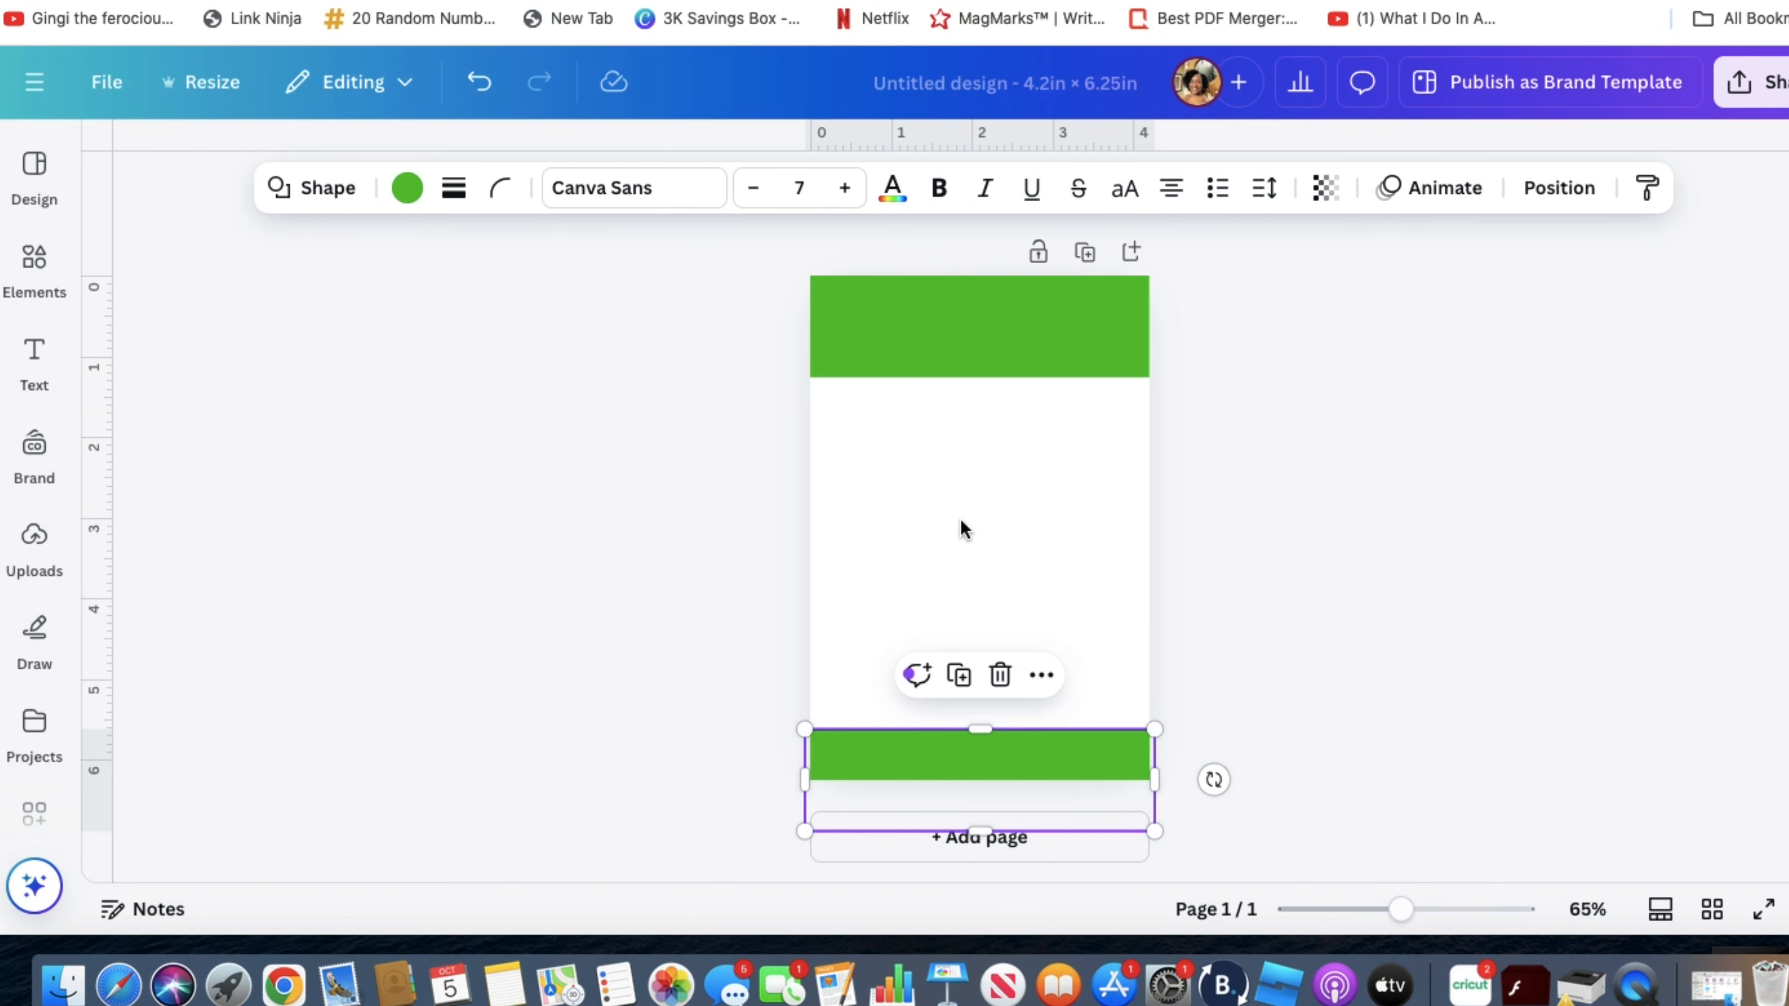
- Recolor both green bands with the light pink from the Watermelon and Stripes palette
left_click(407, 187)
left_click(430, 663)
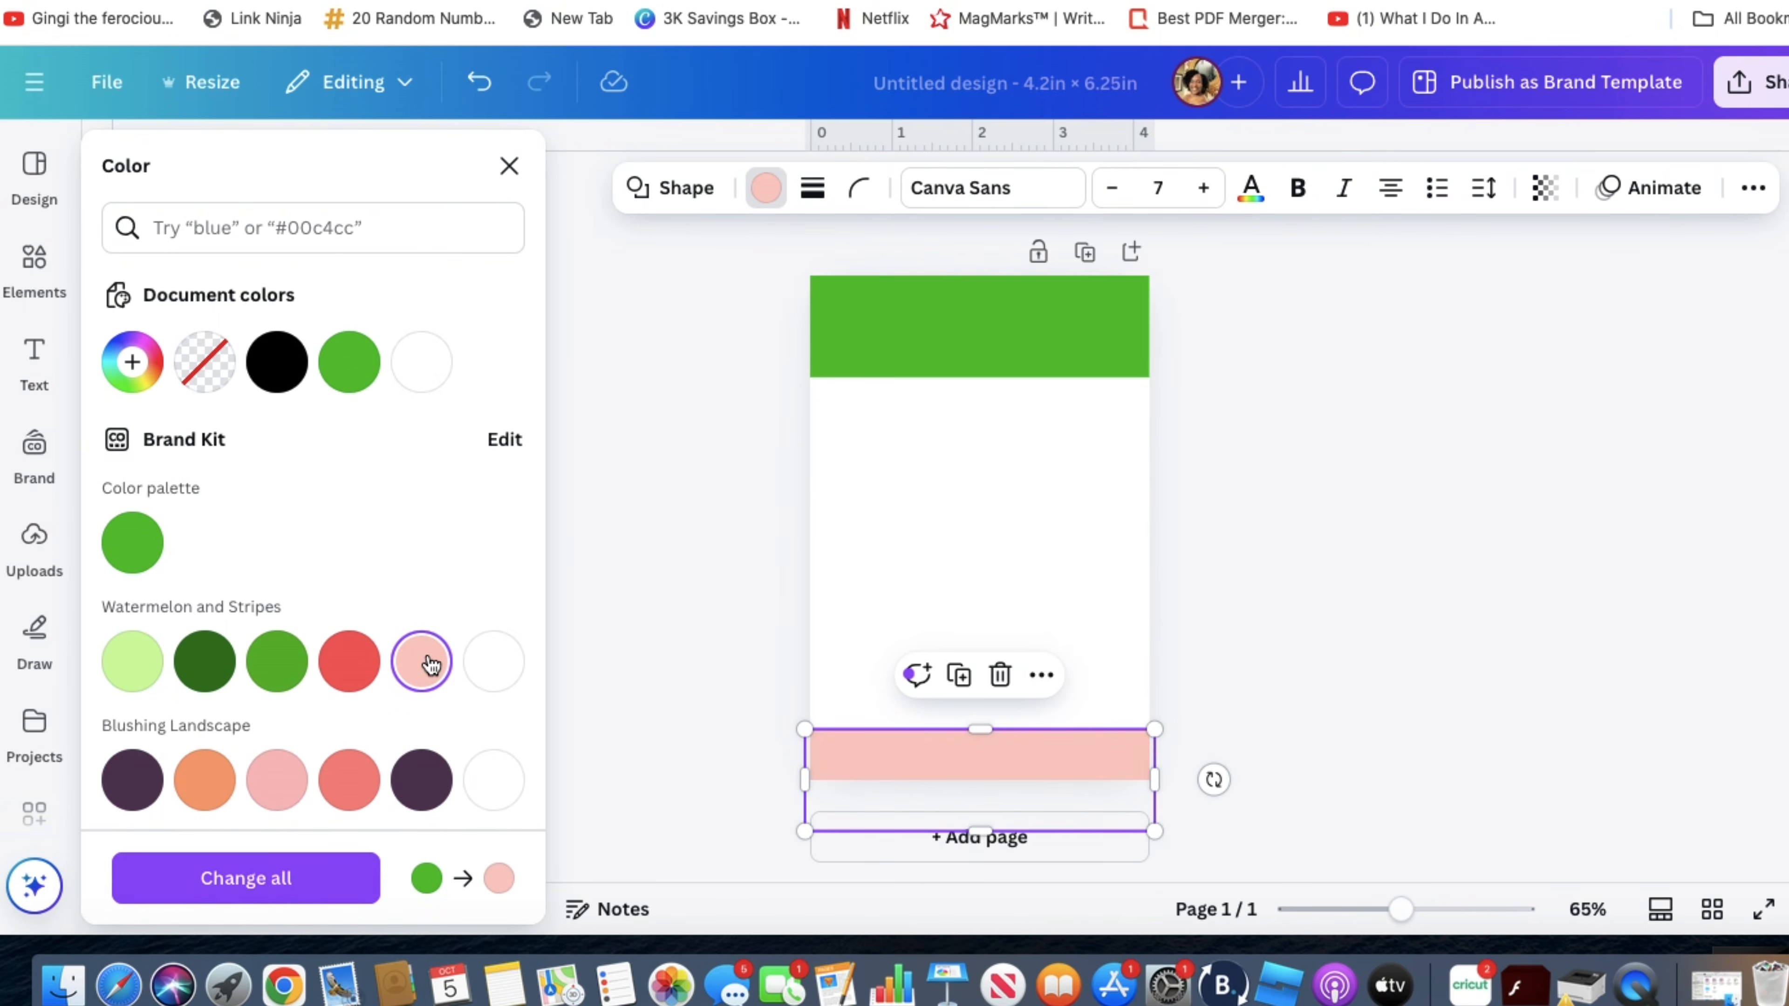
left_click(279, 890)
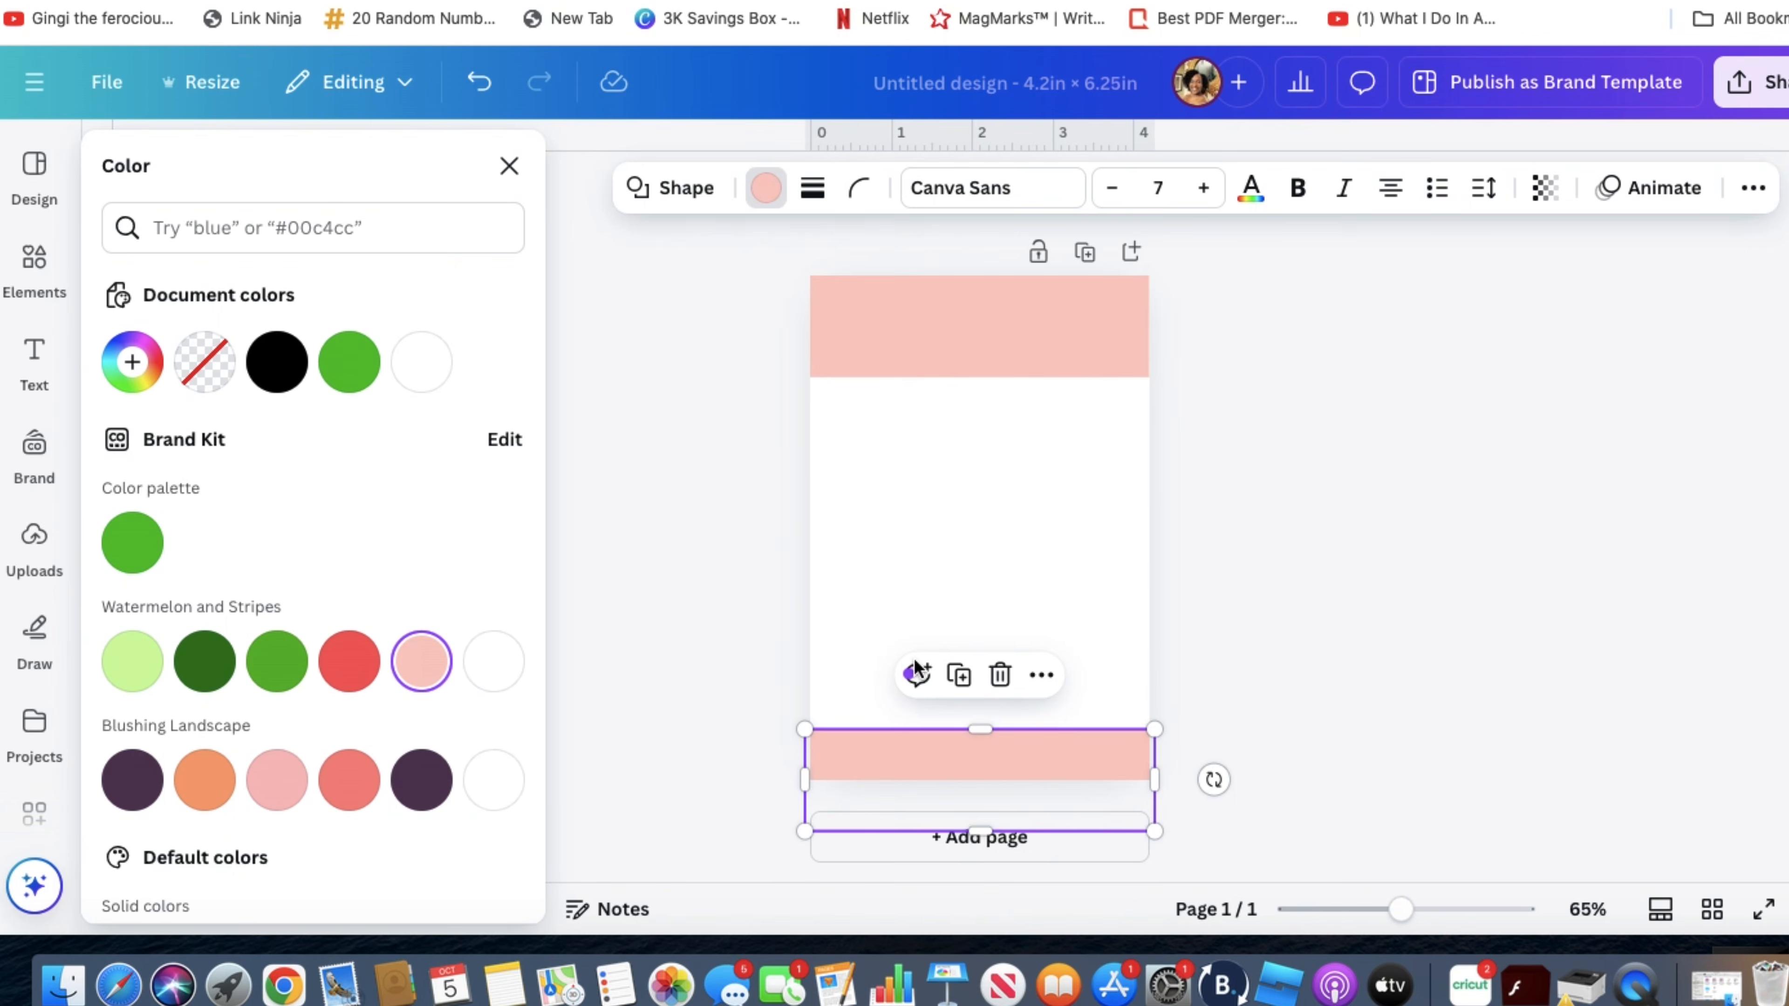
left_click(1209, 634)
left_click(1317, 540)
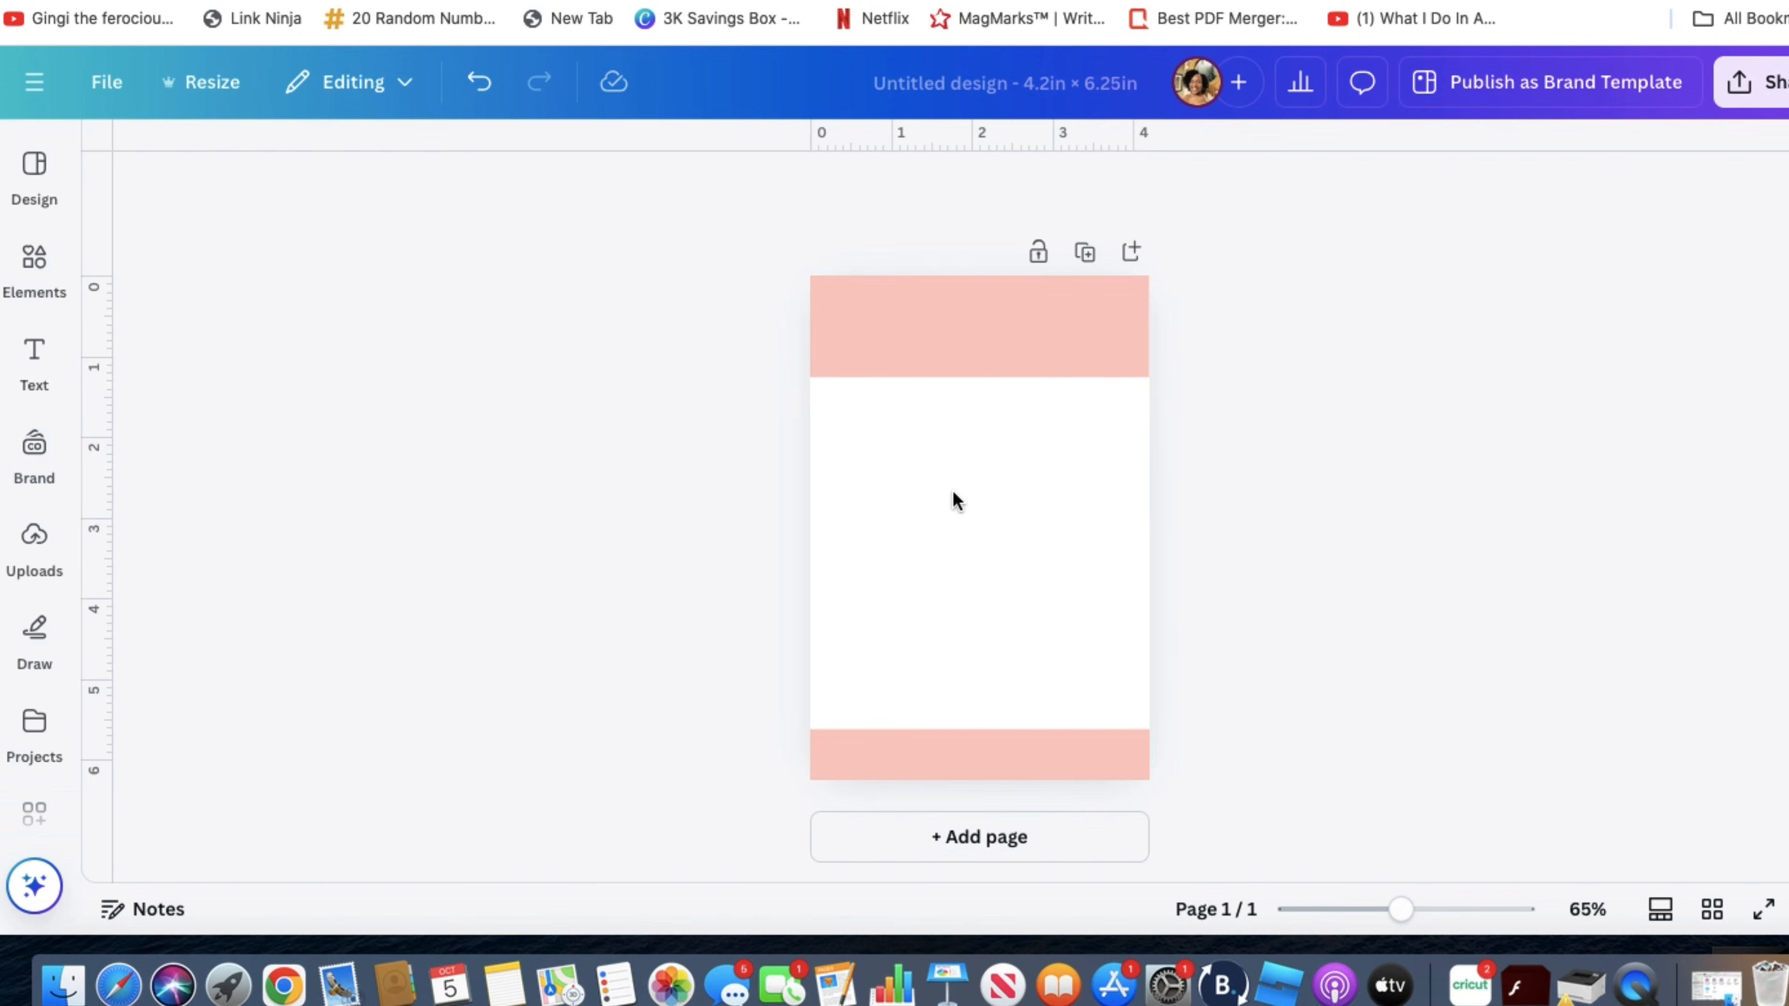
- Add a heading reading "Payday Stickers" and set its font to Jumped Regular
left_click(34, 359)
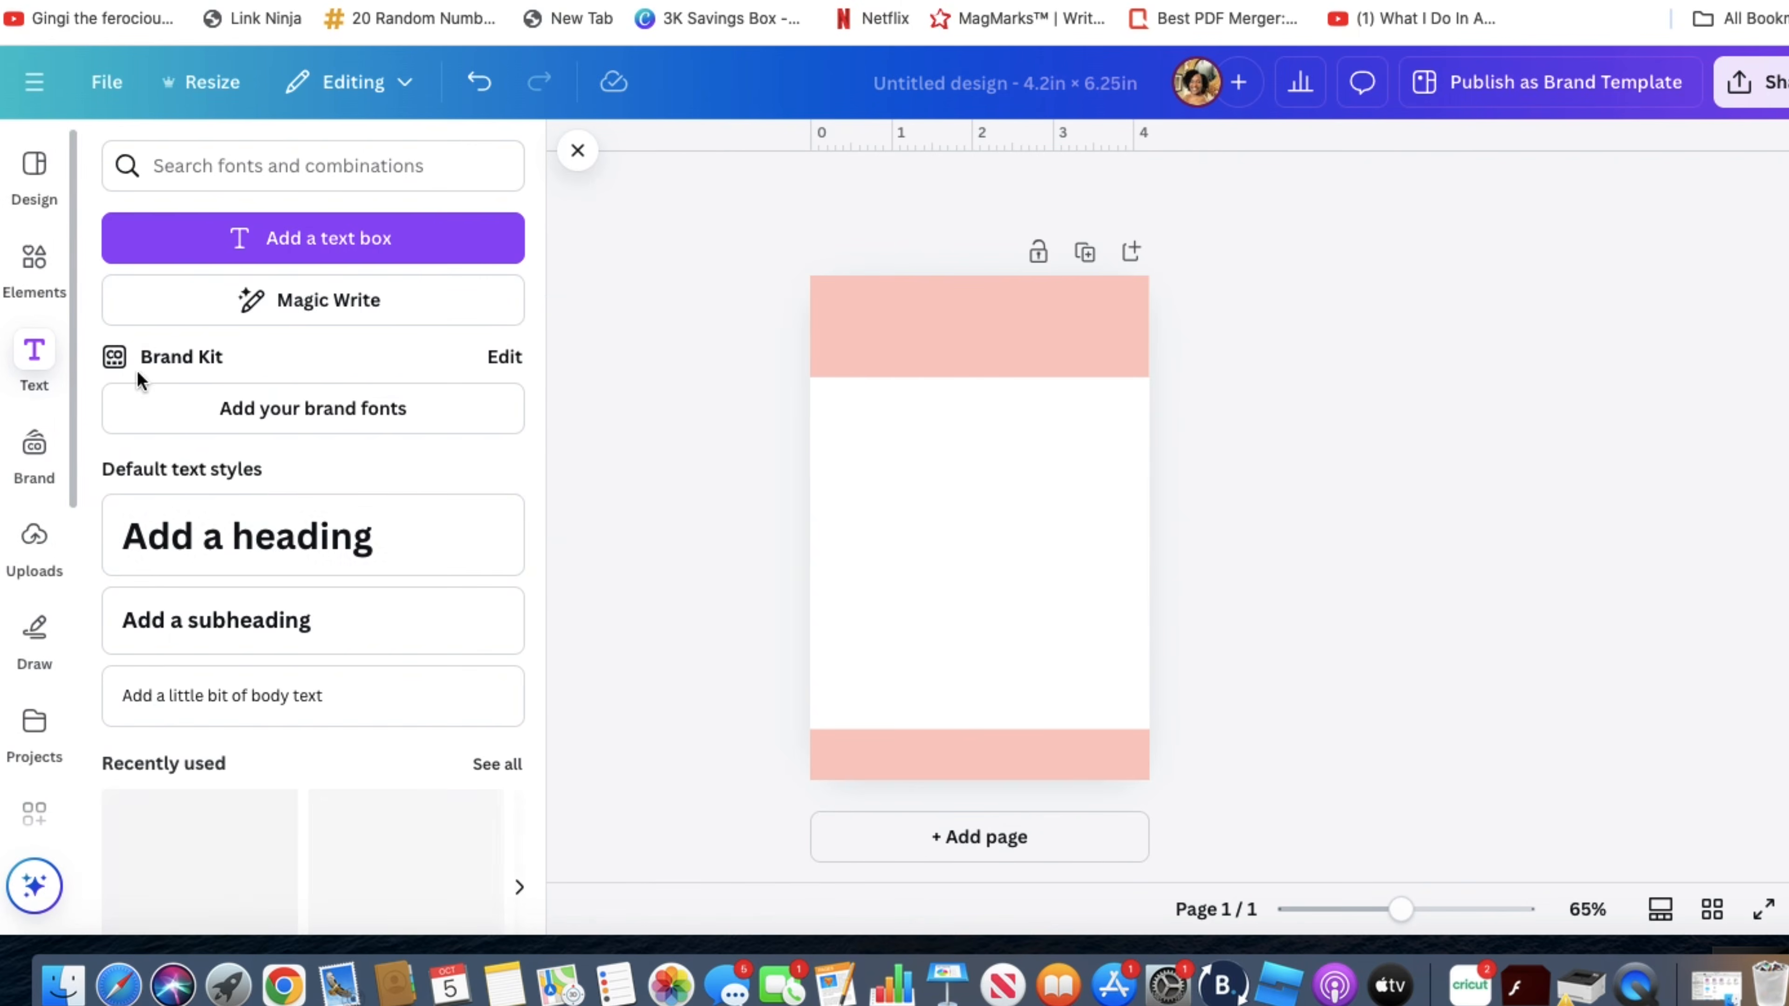
left_click(402, 520)
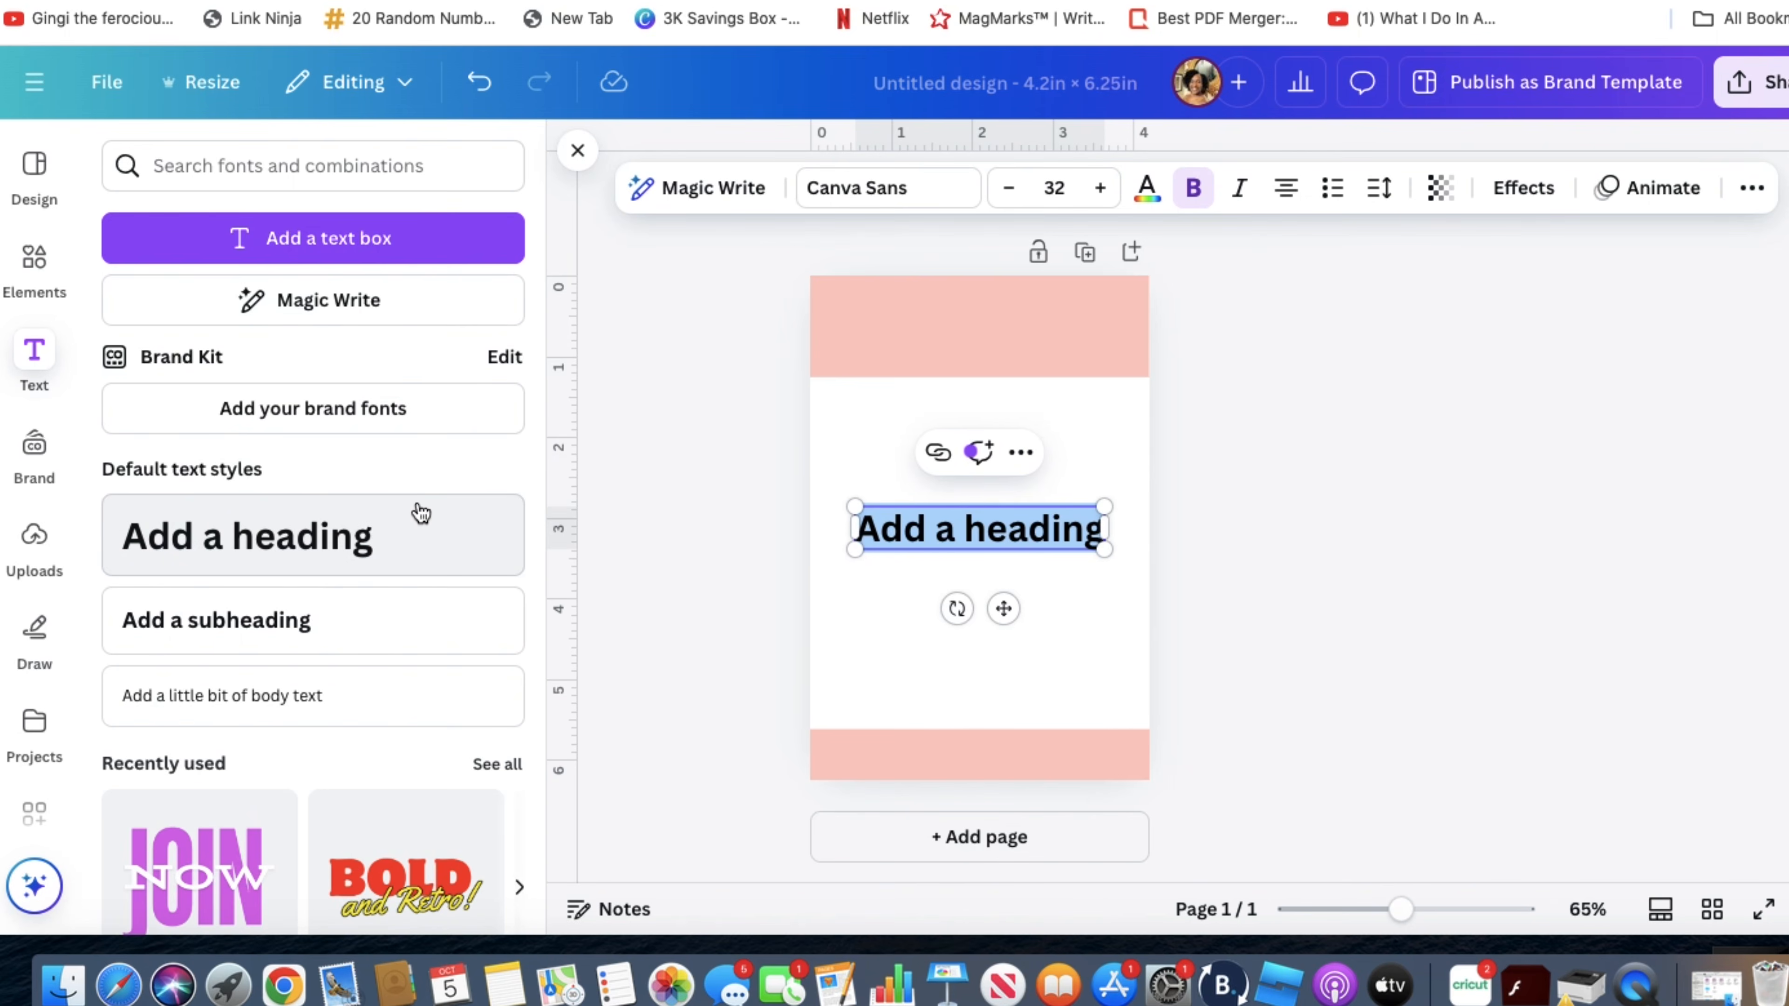
type("Payday Stickers")
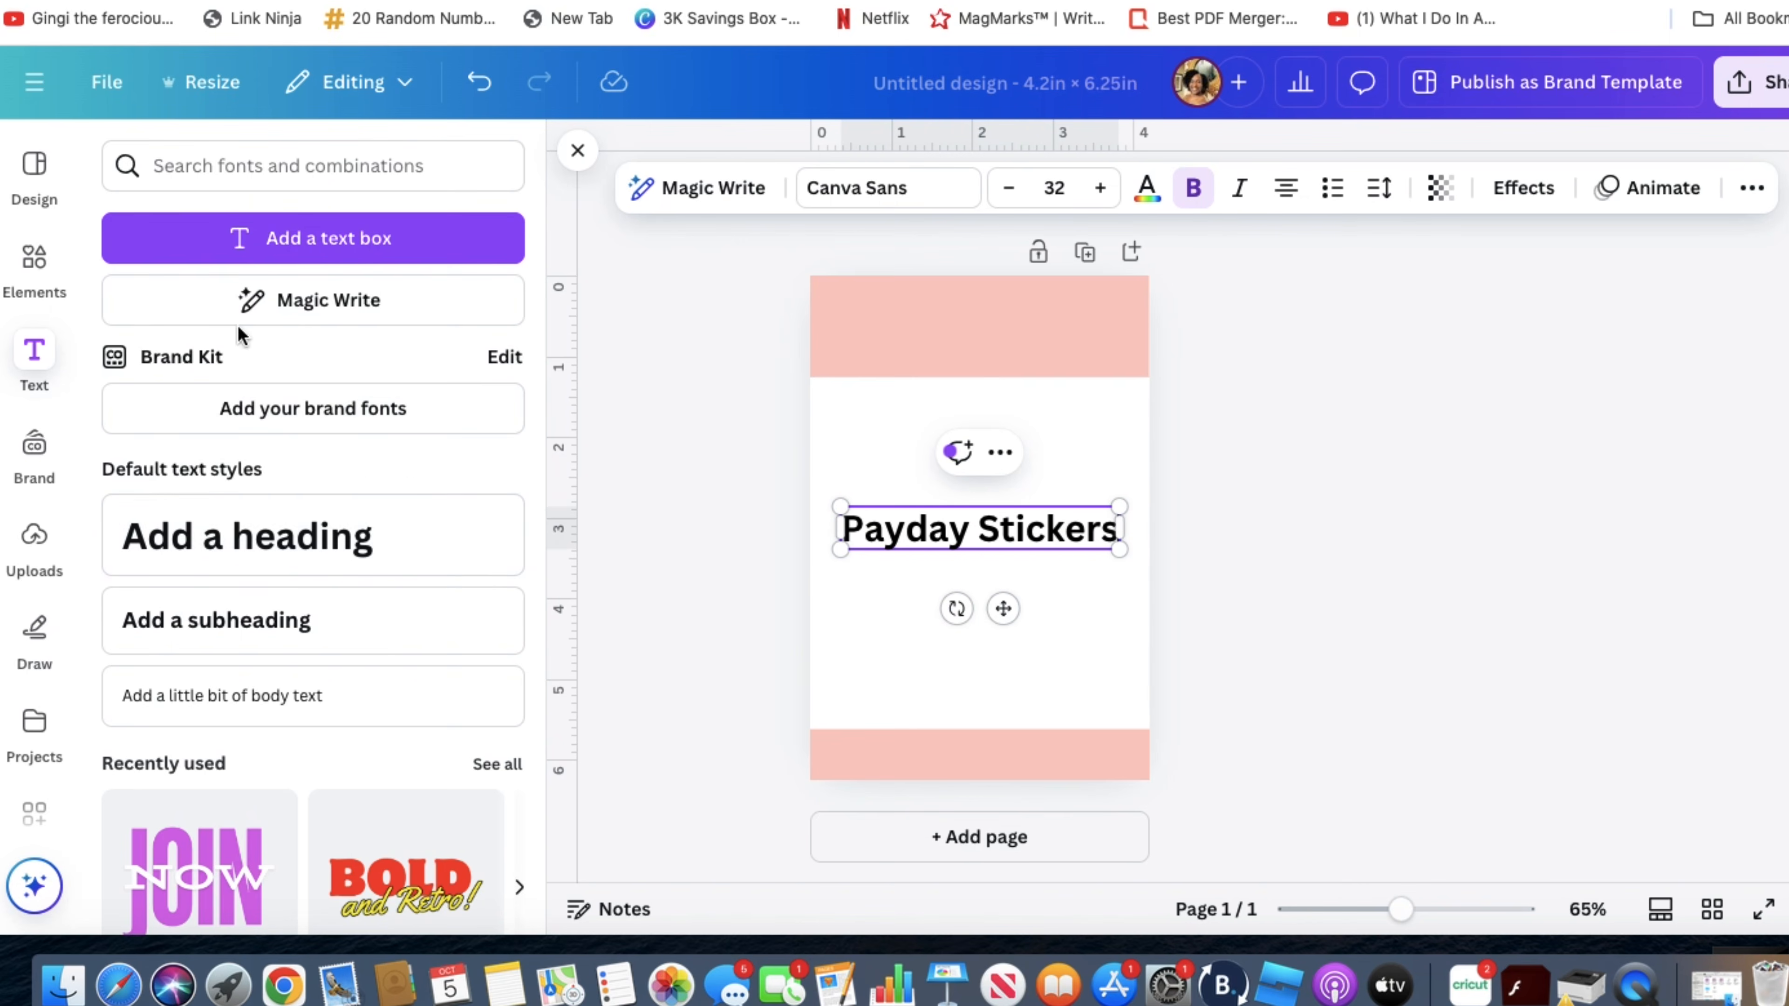
left_click(842, 202)
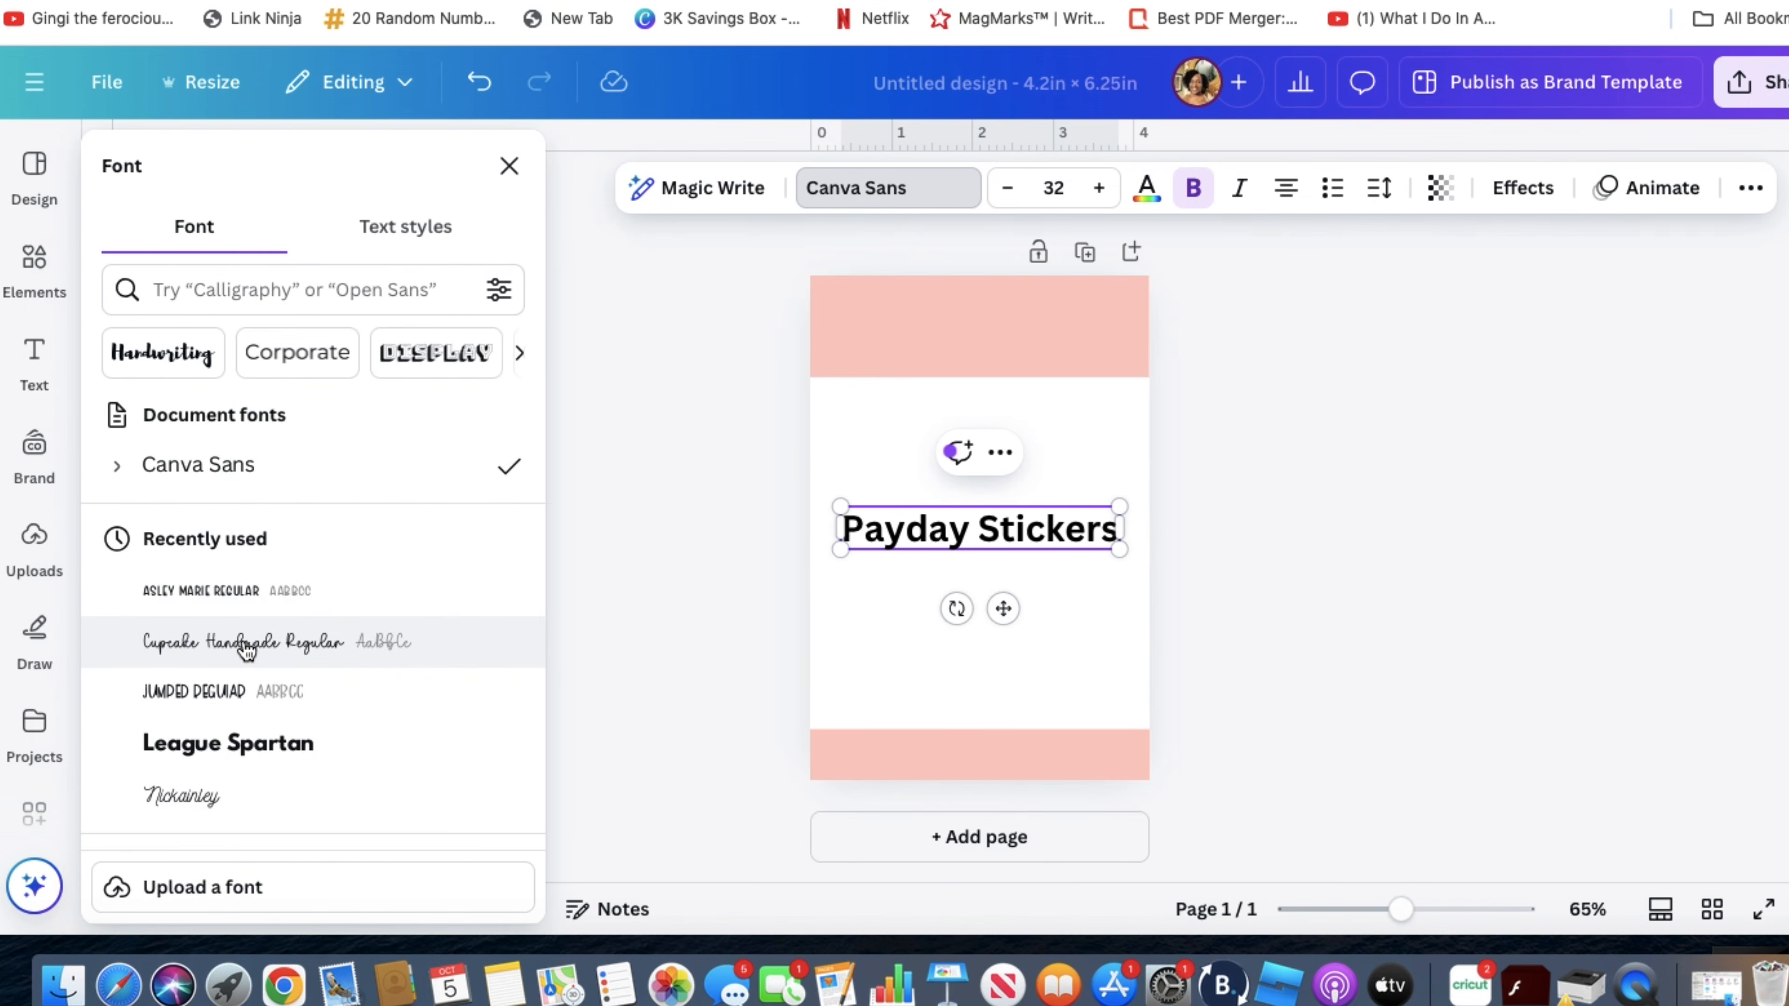
left_click(228, 690)
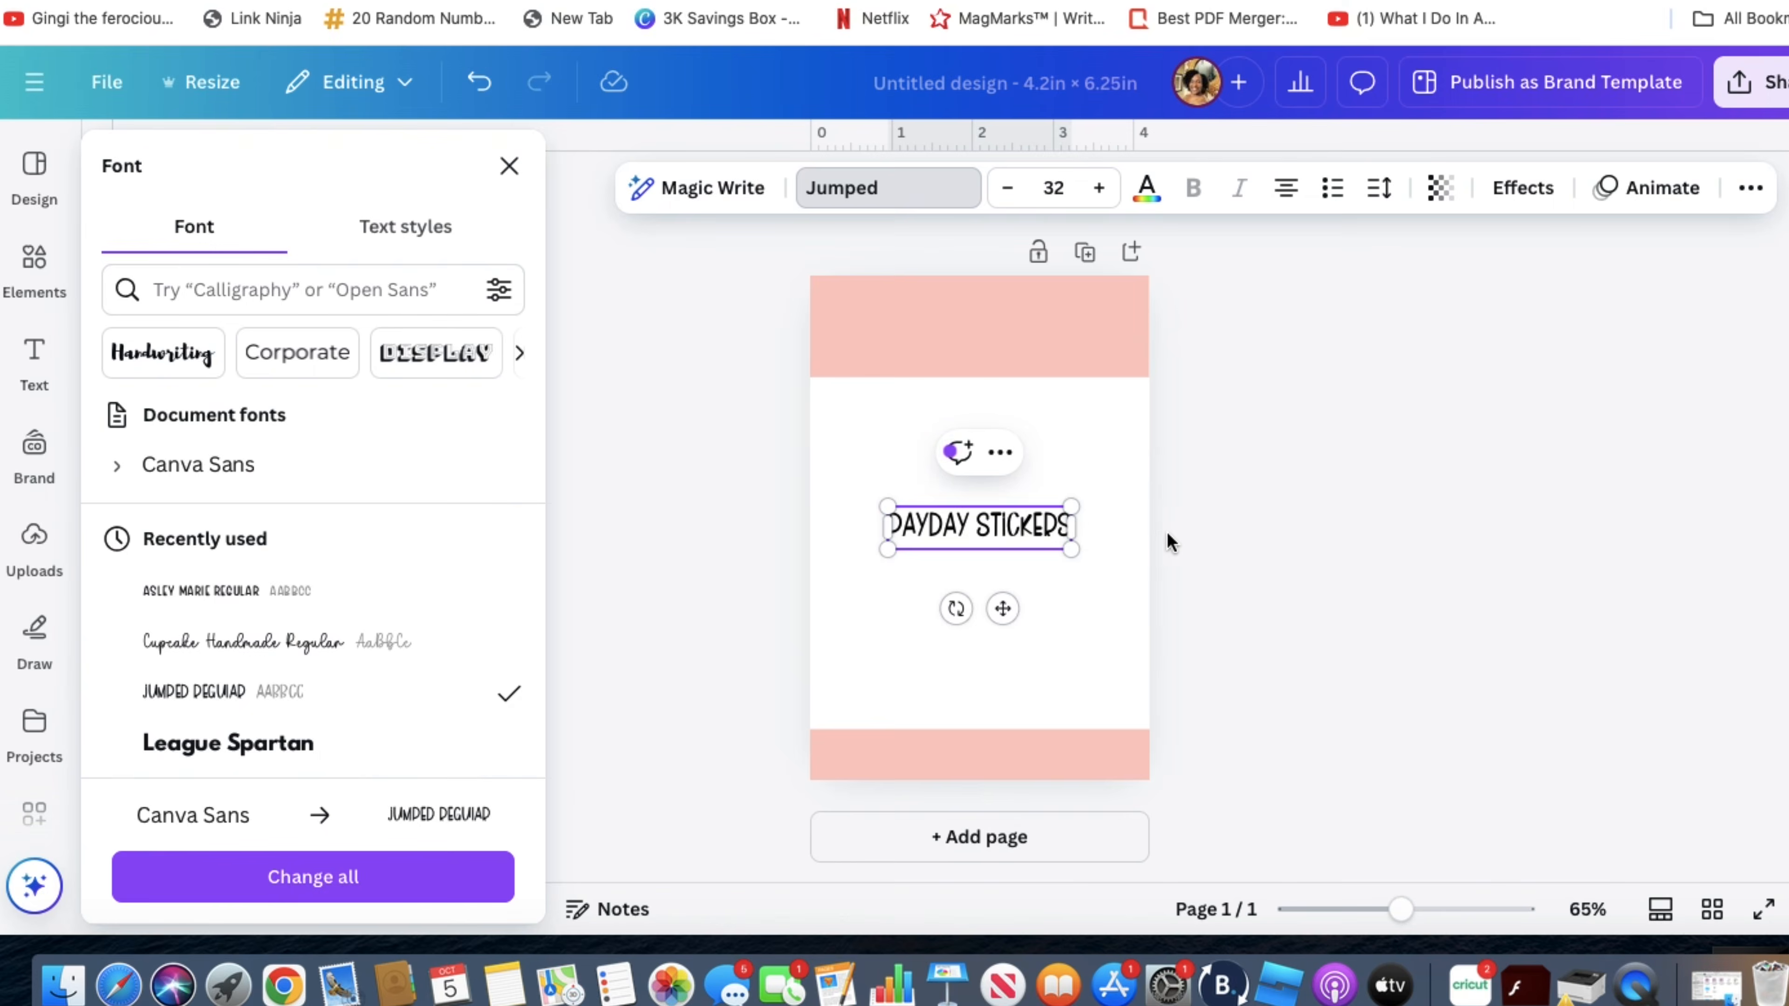
- Move the Payday Stickers heading onto the upper pink band, enlarge it to font size 51 and center it there
left_click(991, 528)
left_click(1194, 604)
left_click(1031, 532)
left_click_drag(1030, 531, 1017, 325)
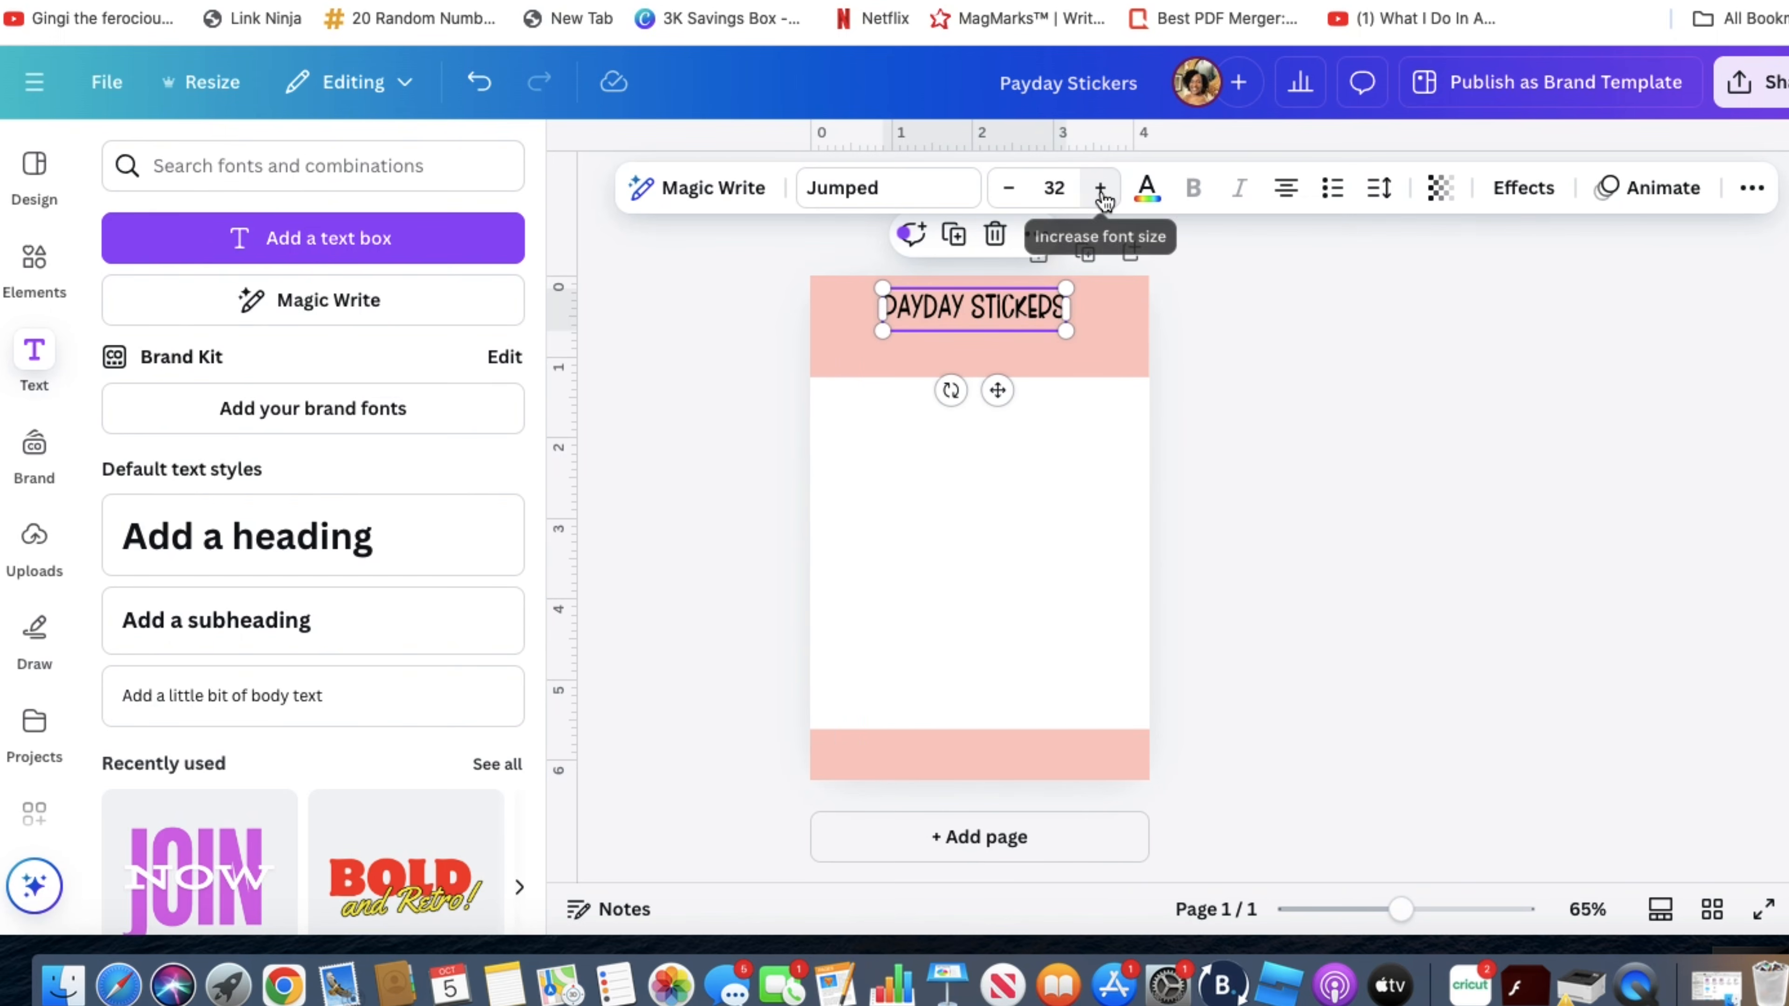
left_click_drag(1101, 194, 1101, 194)
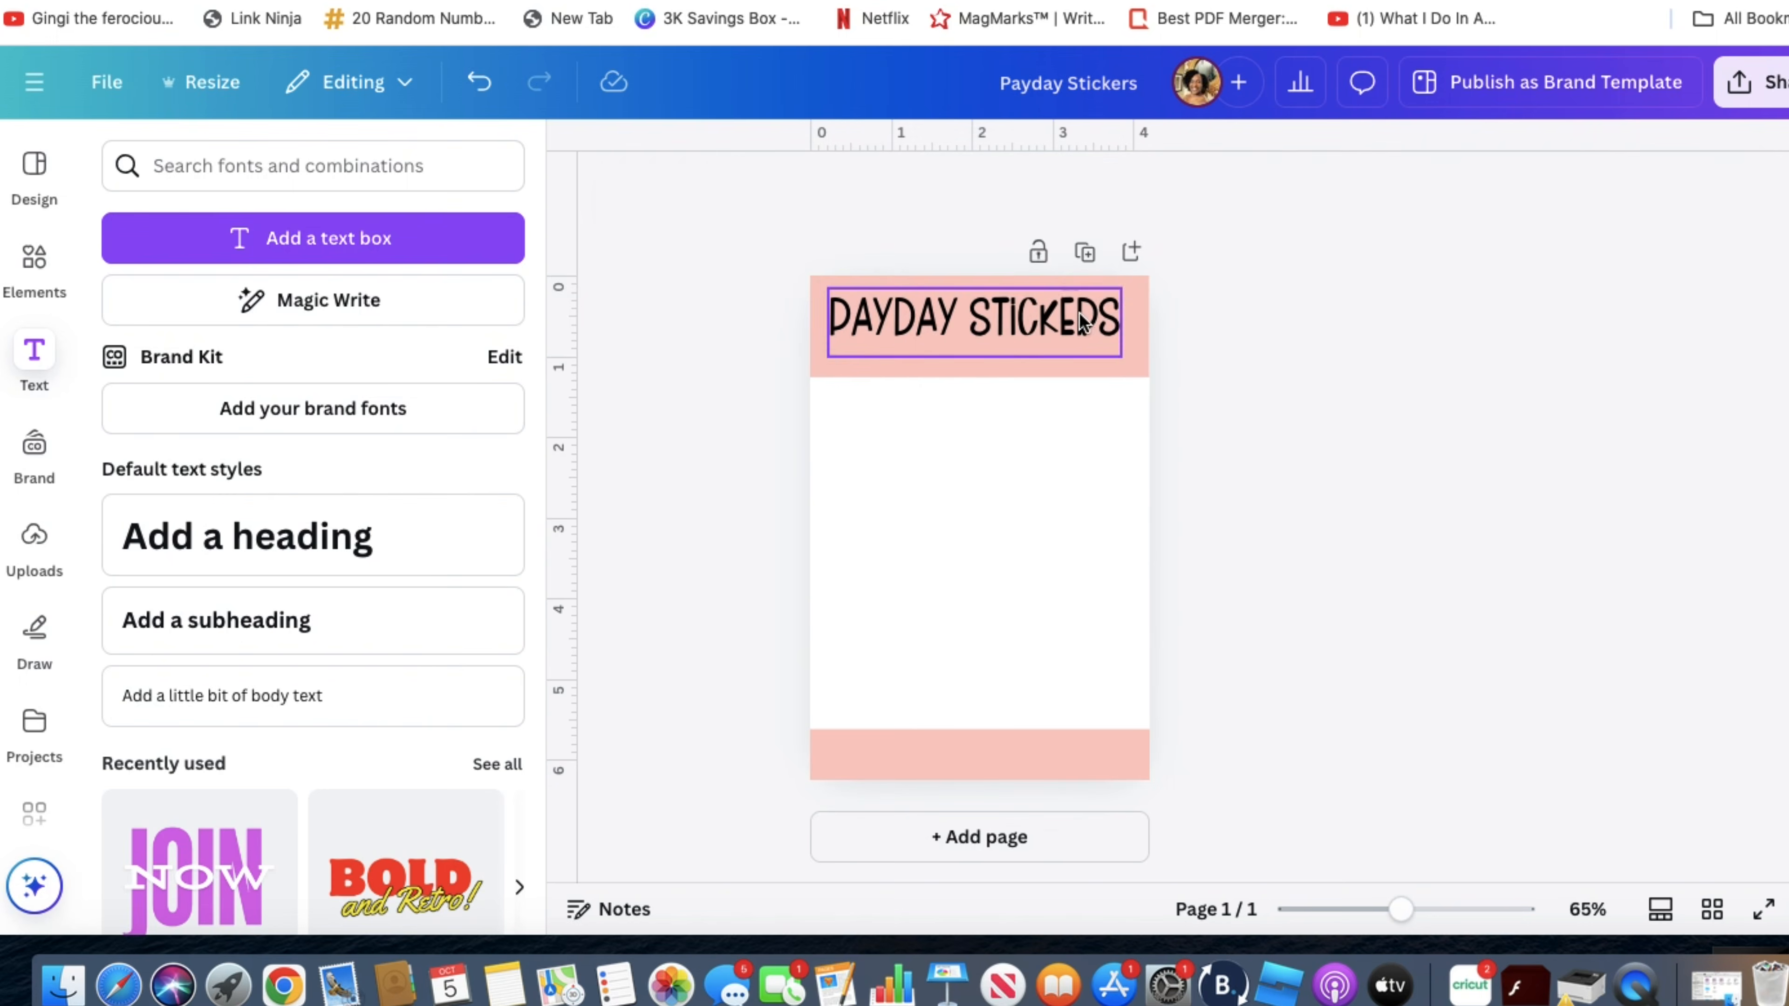
left_click_drag(1072, 325, 1078, 322)
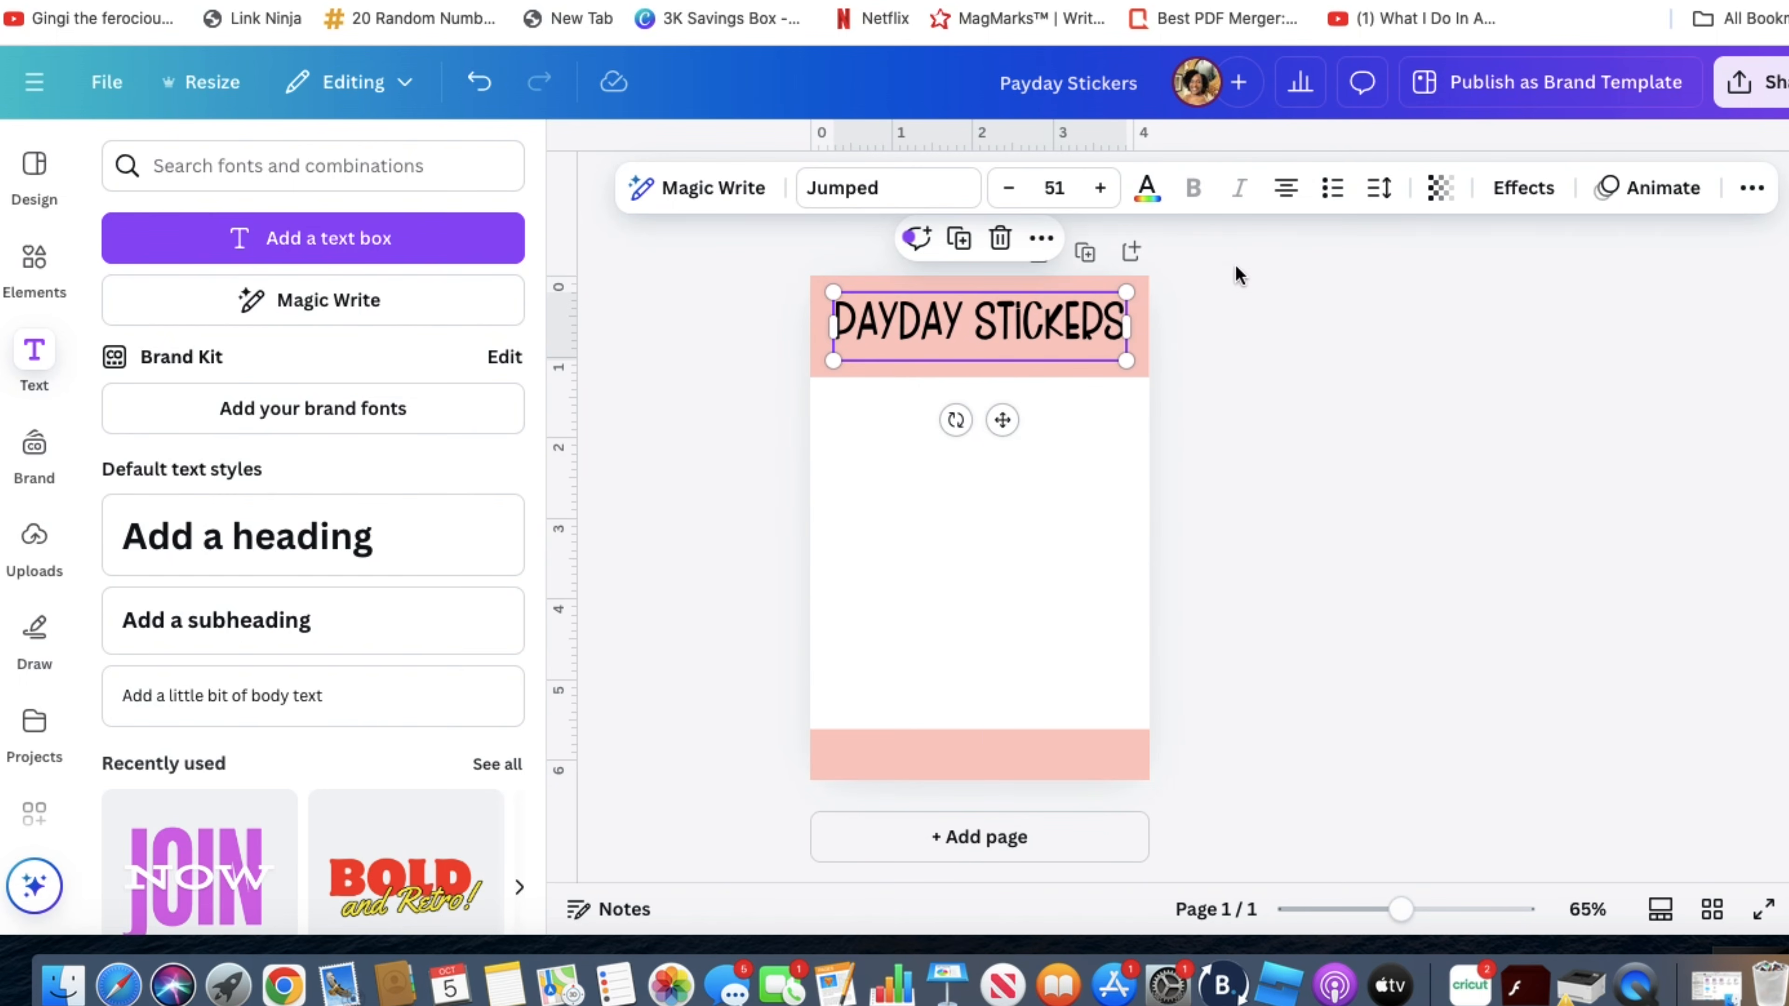
- Apply the Outline text effect to the Payday Stickers heading
left_click(1513, 201)
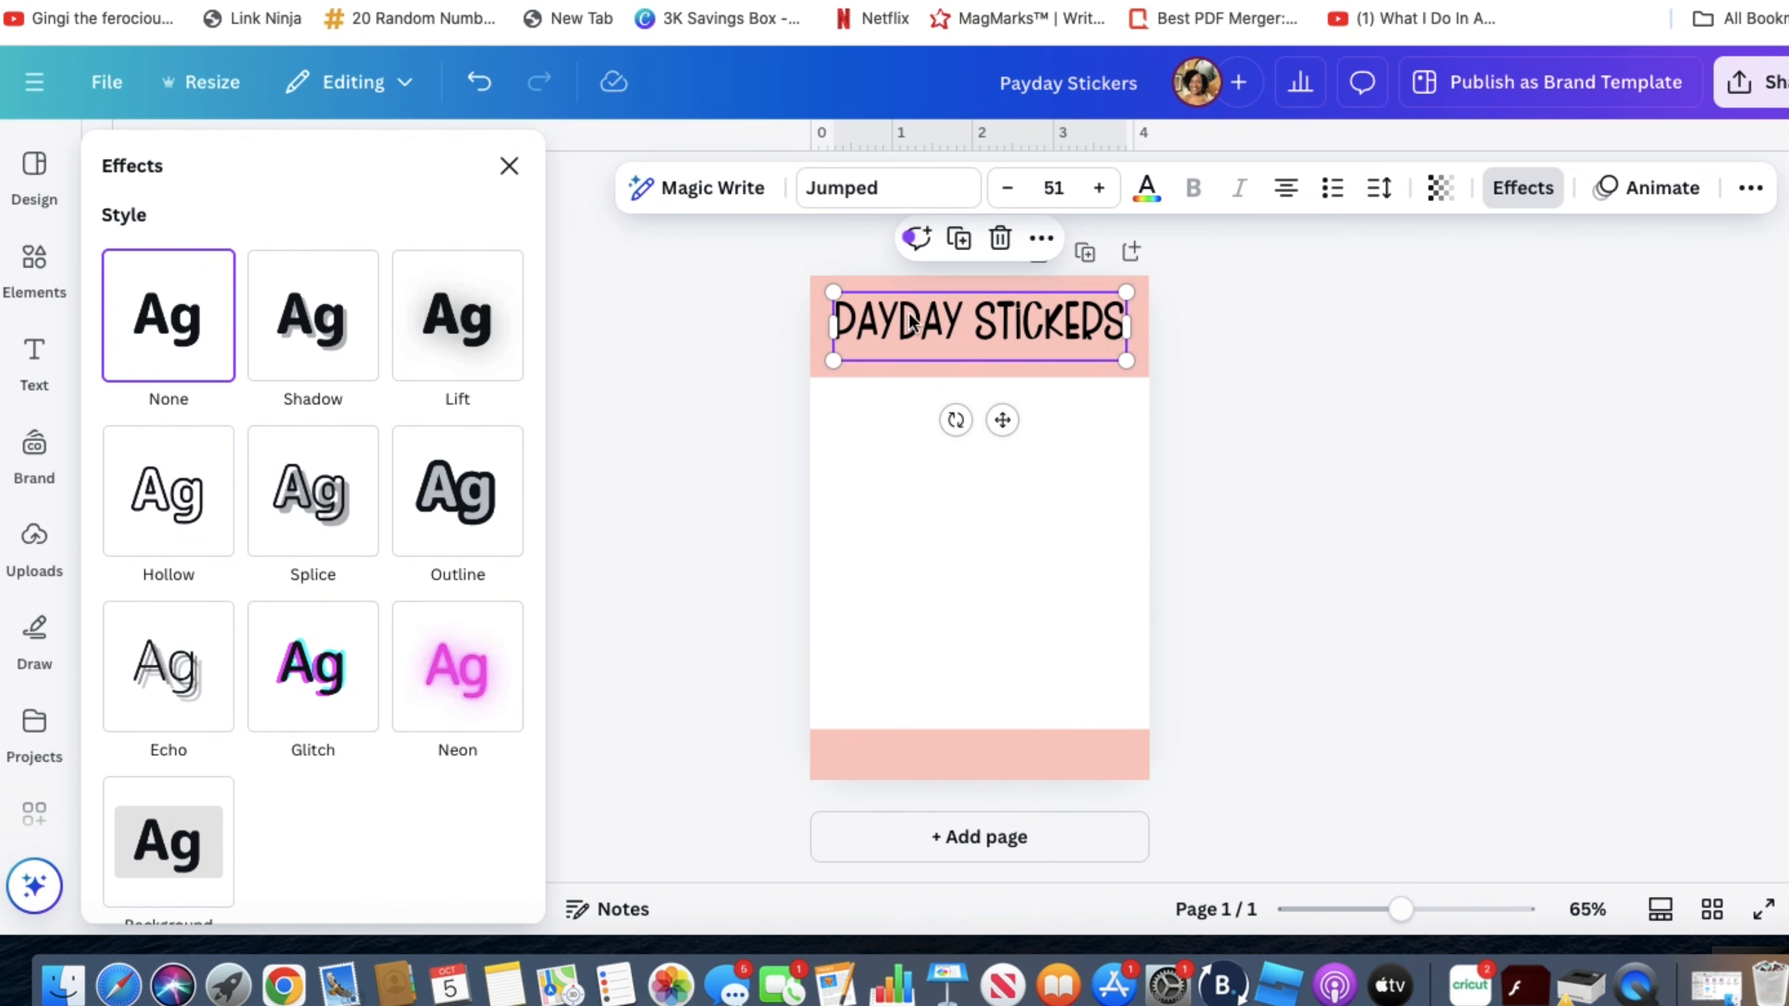
left_click(471, 506)
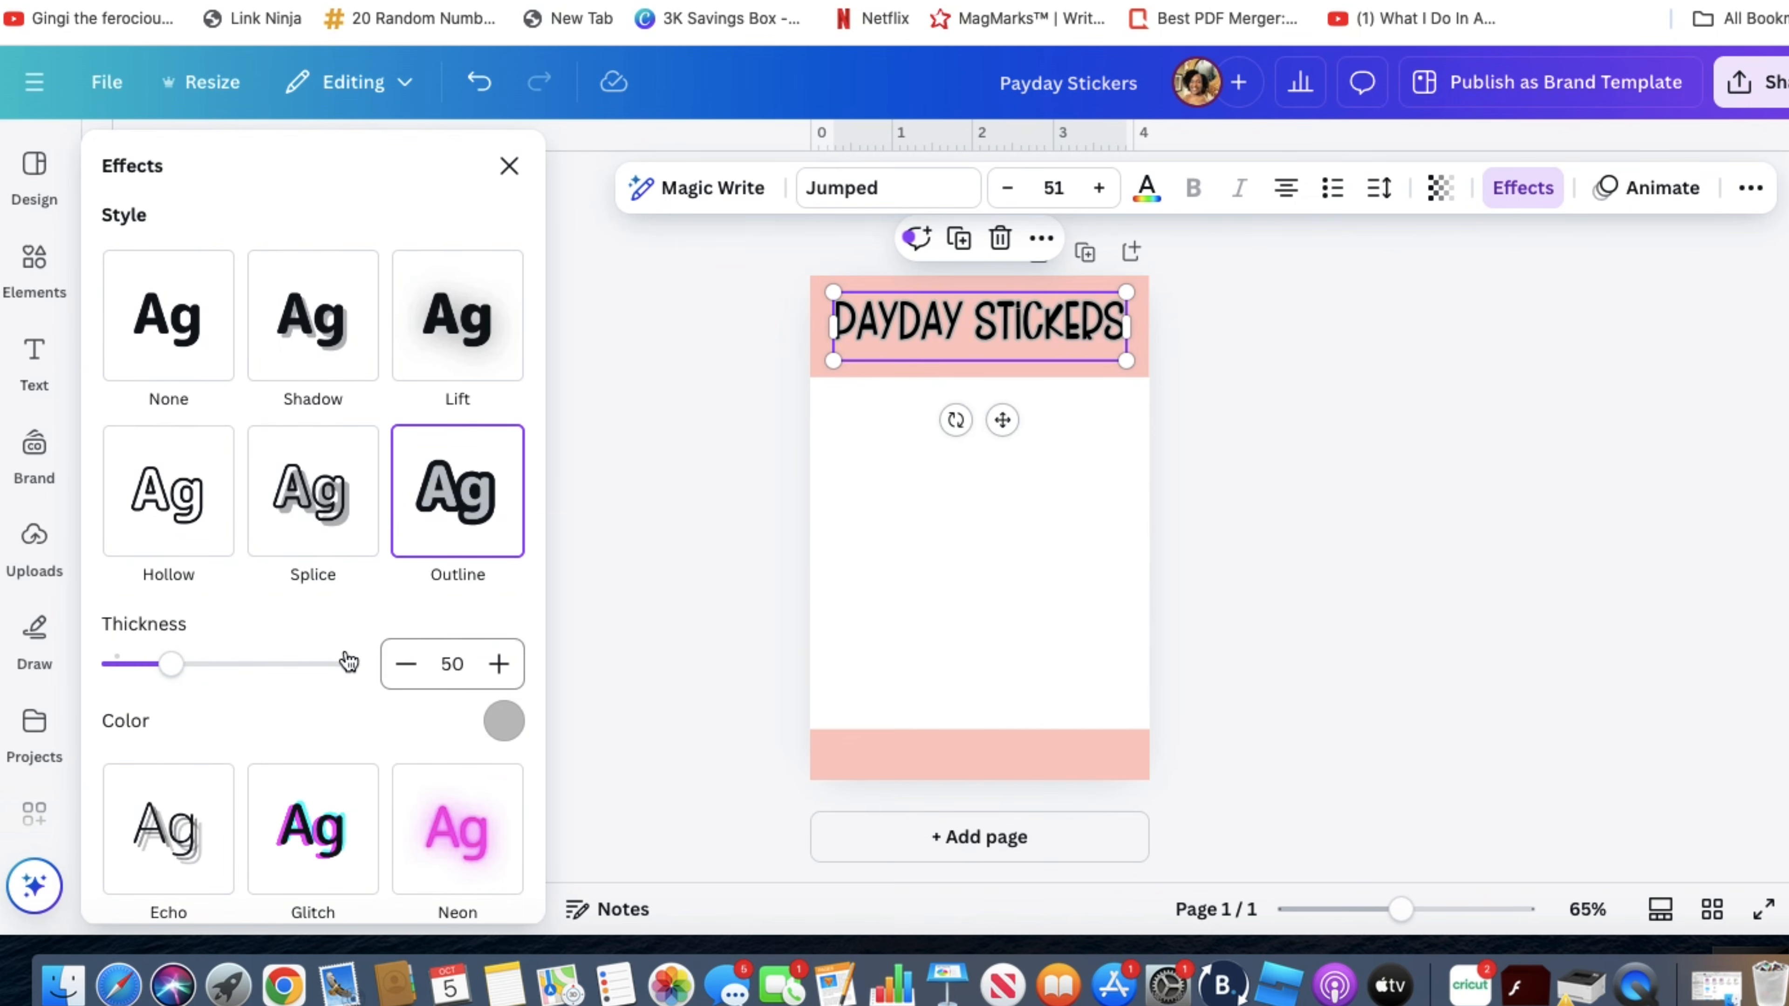
right_click(173, 669)
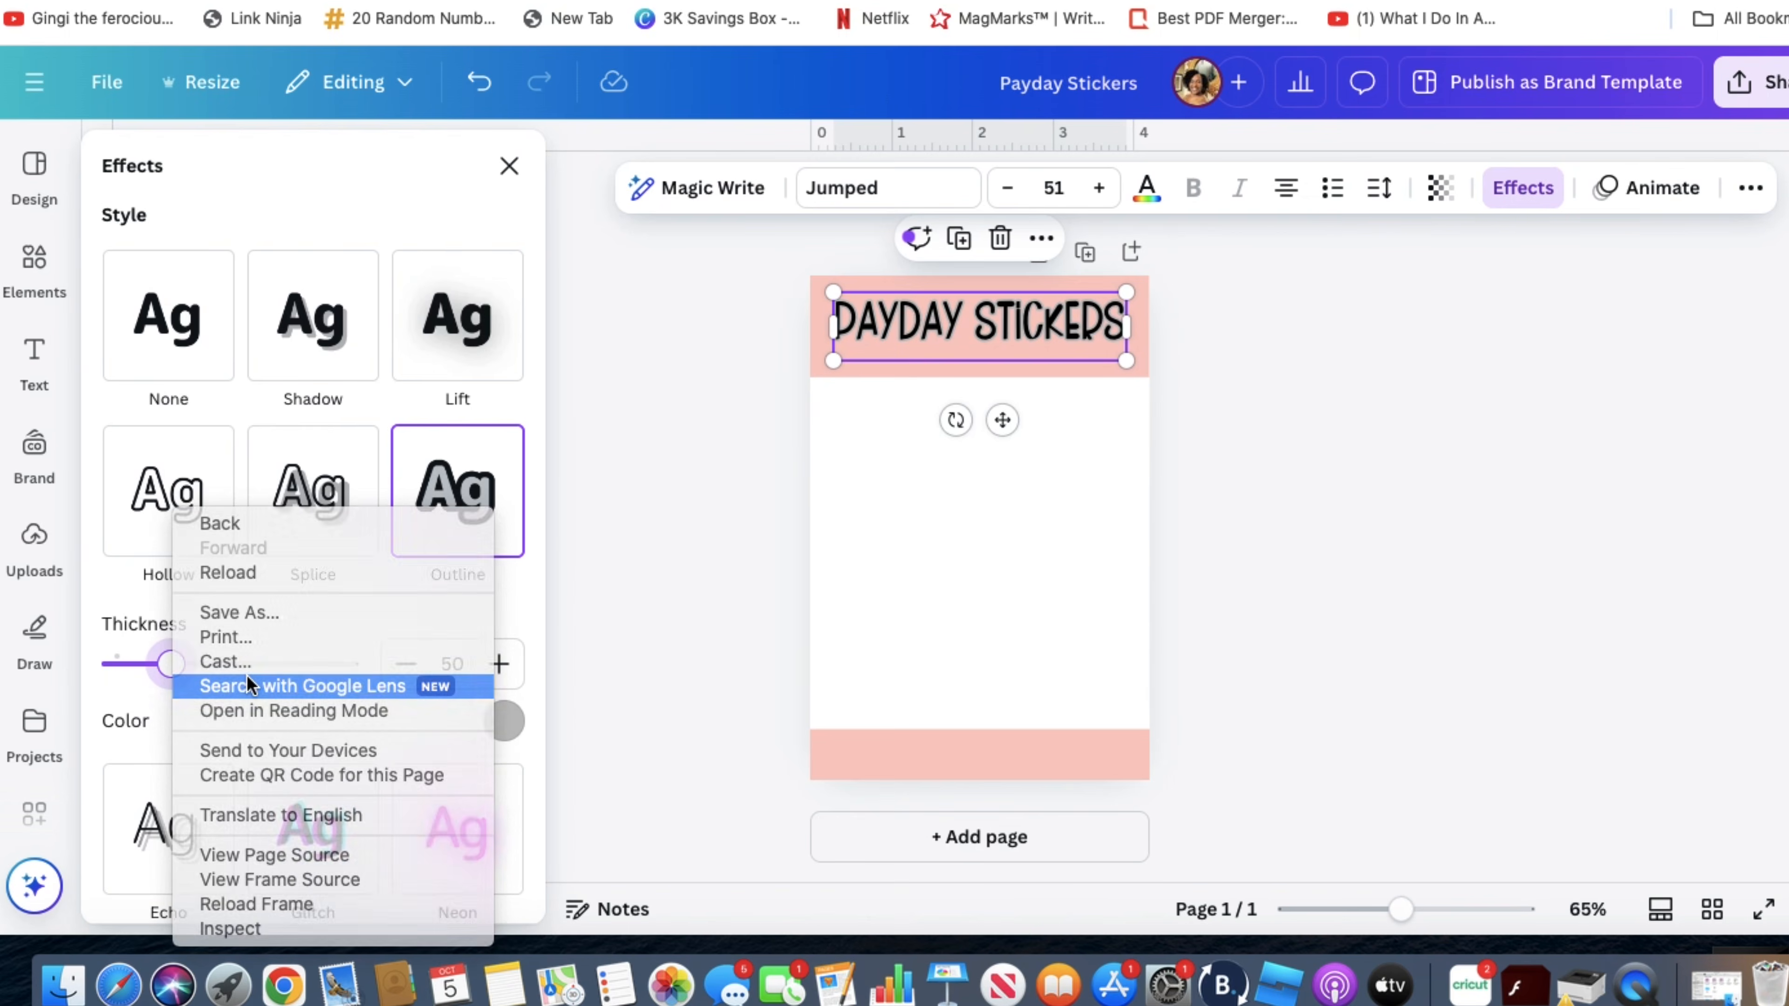
left_click(246, 681)
left_click(991, 425)
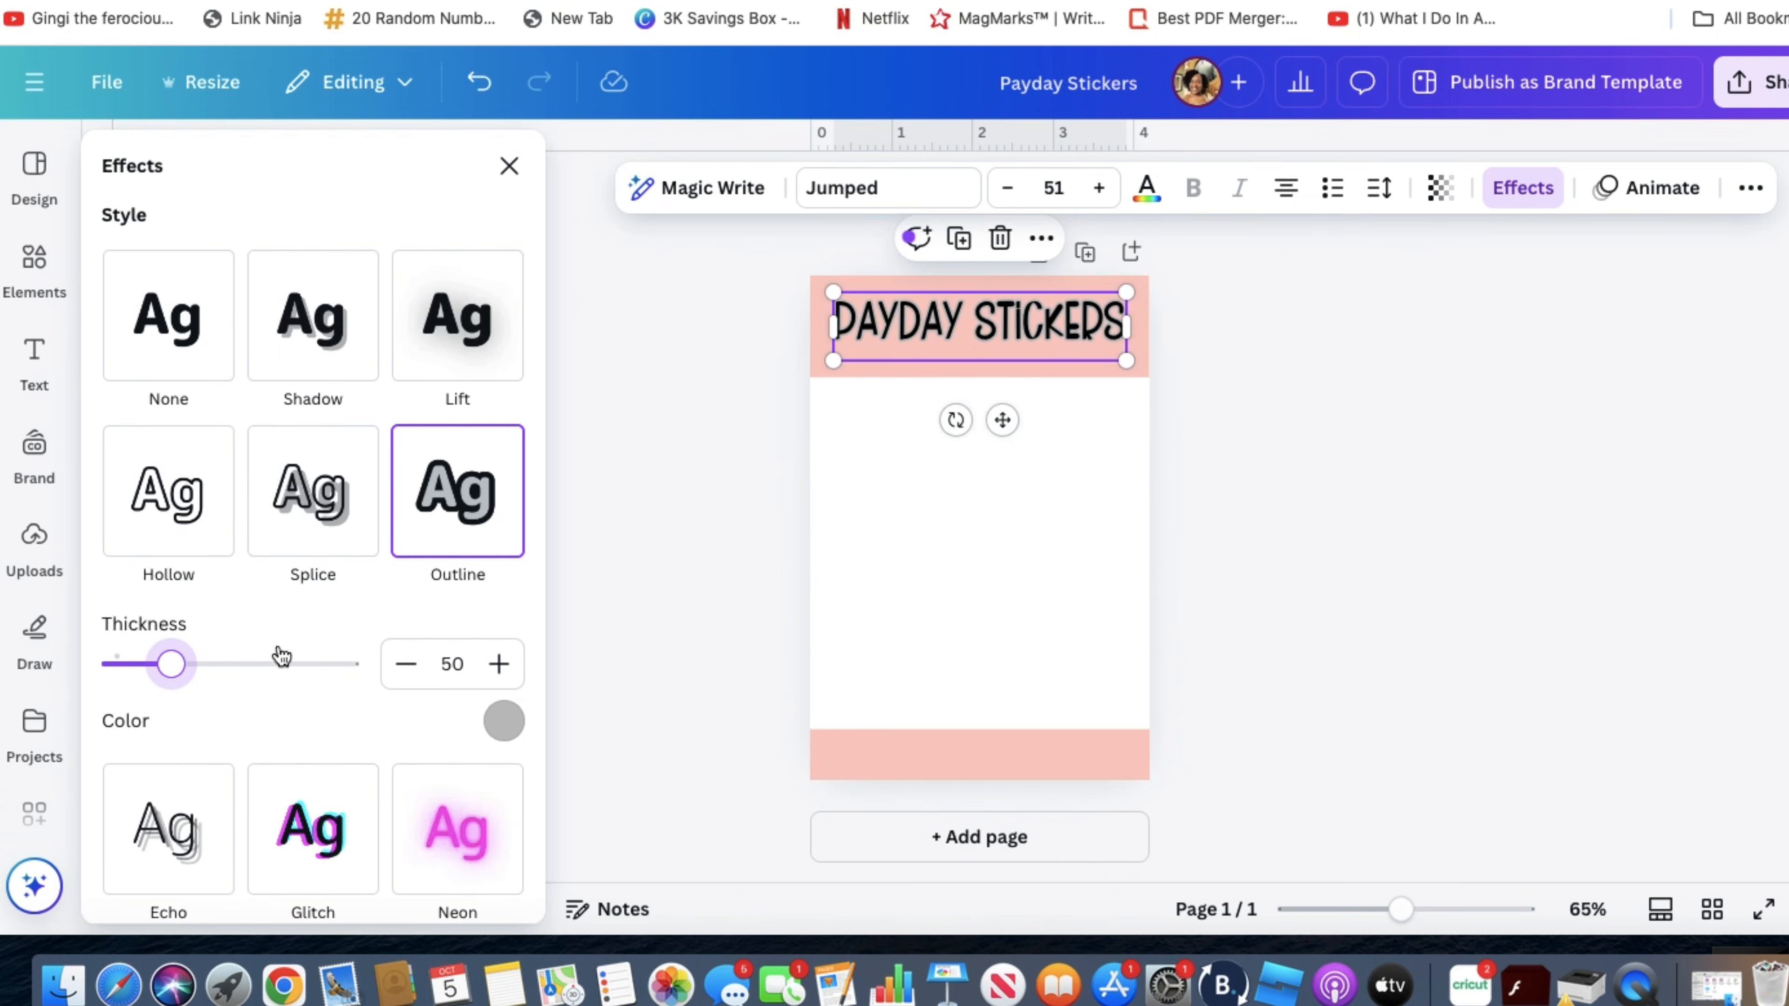
- Set the heading outline's thickness to 136 and its color to white
left_click_drag(172, 667, 278, 680)
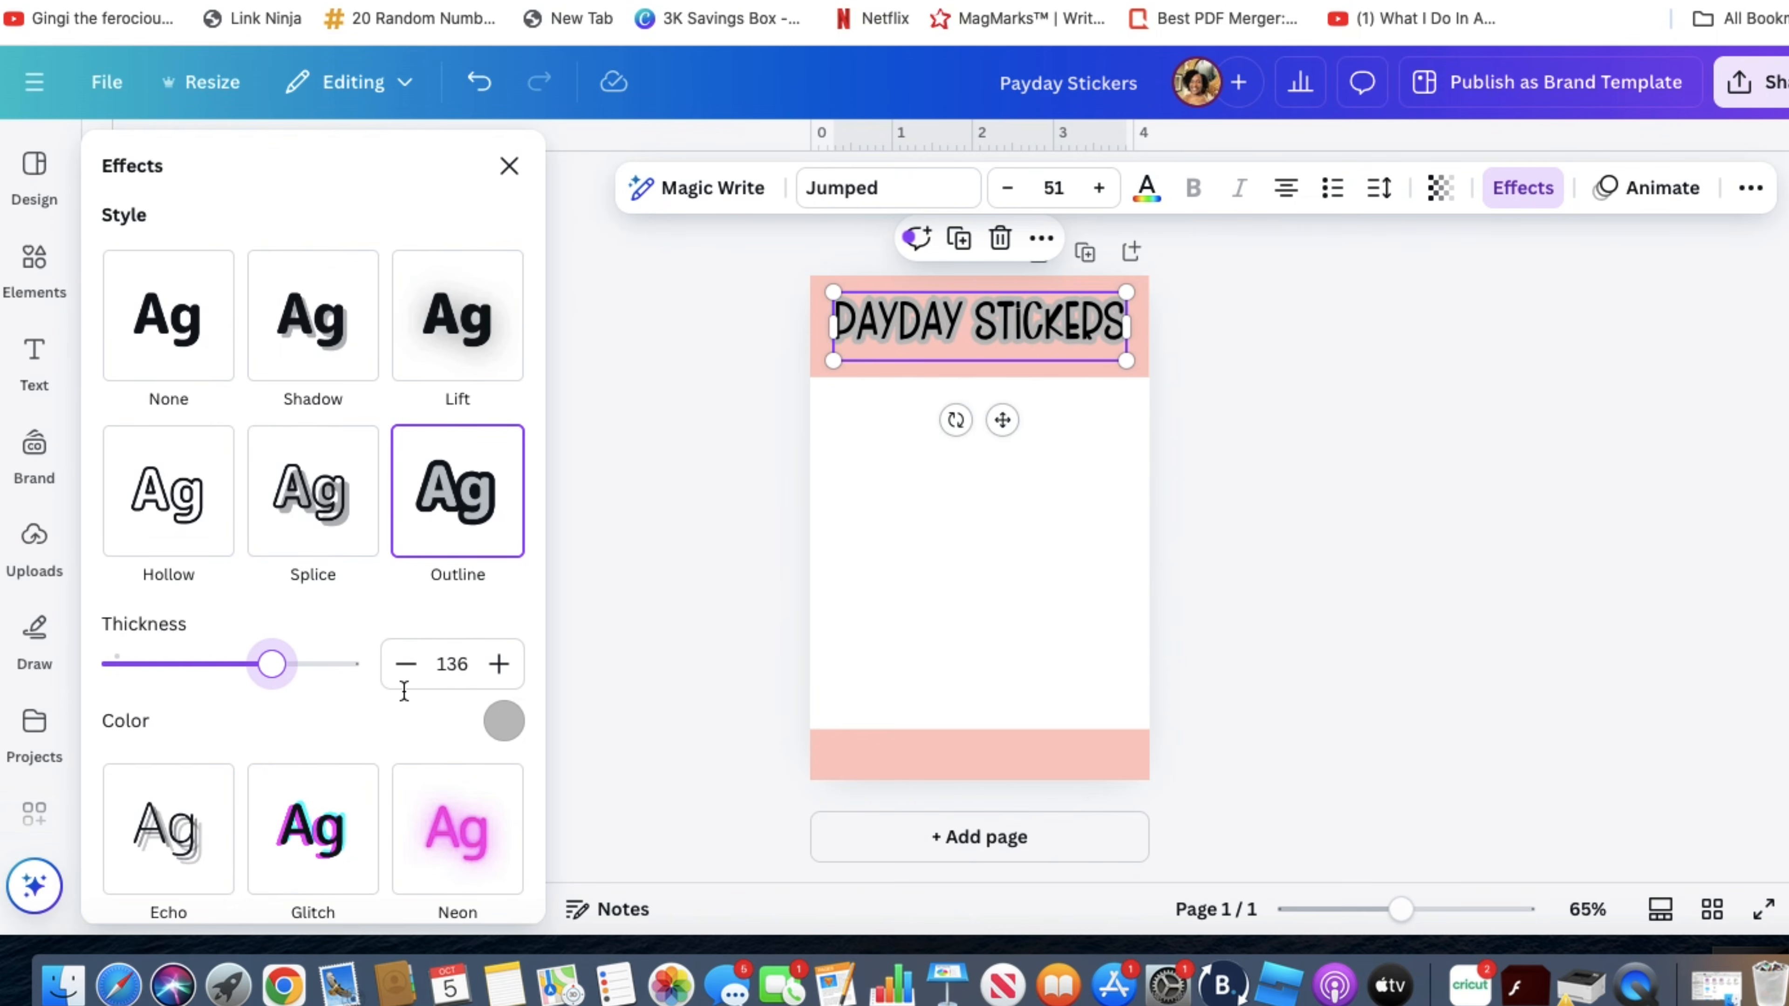
left_click(504, 729)
left_click(354, 432)
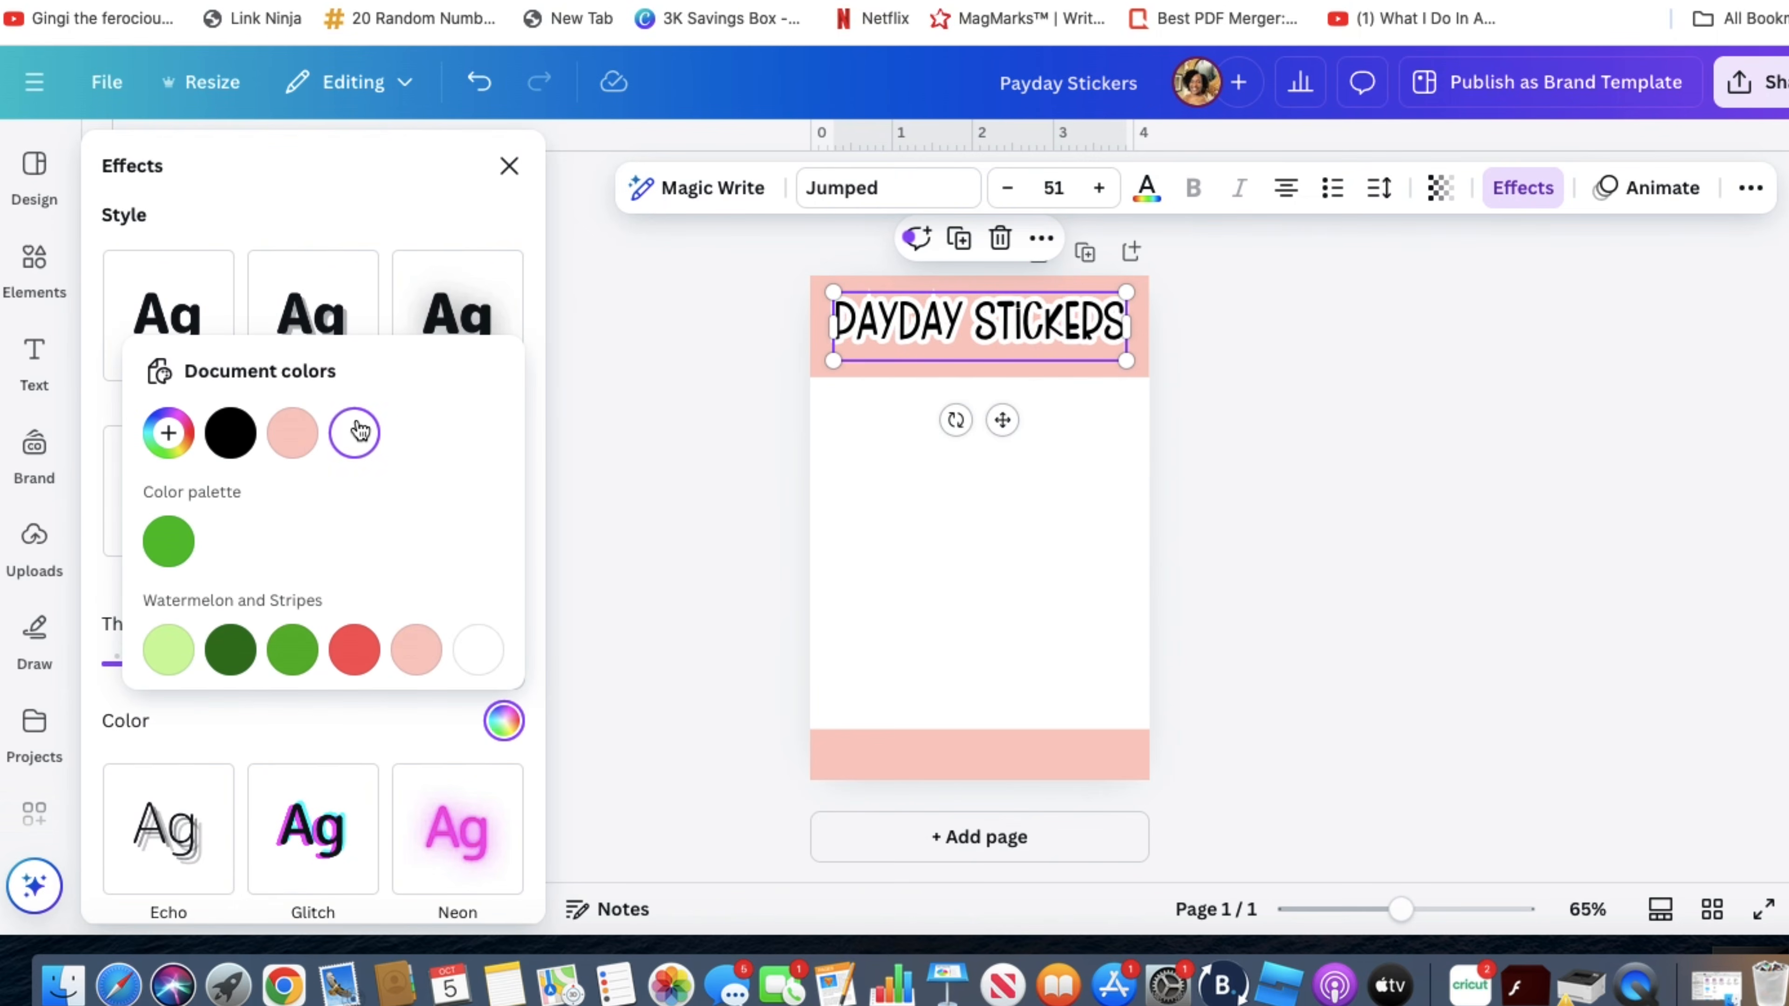
left_click(671, 464)
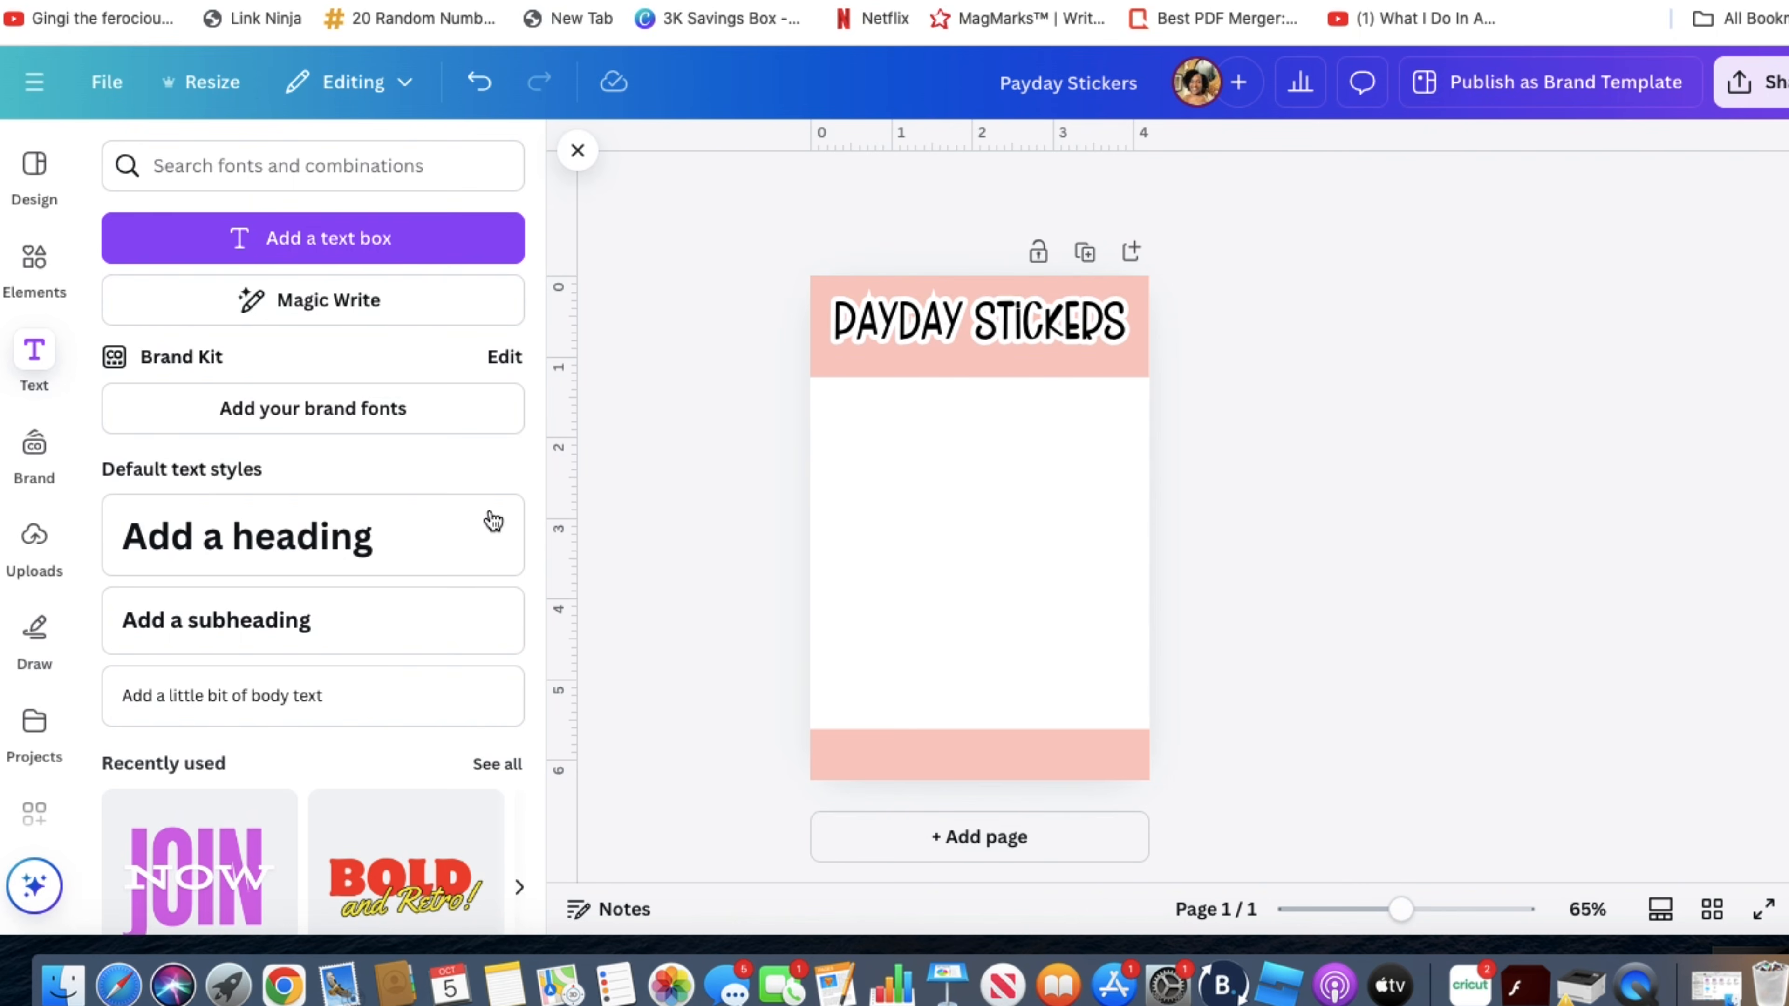
- Add a subheading reading "RN PAY ONLY" and place it under the right half of the title, inside the upper pink band
left_click(324, 623)
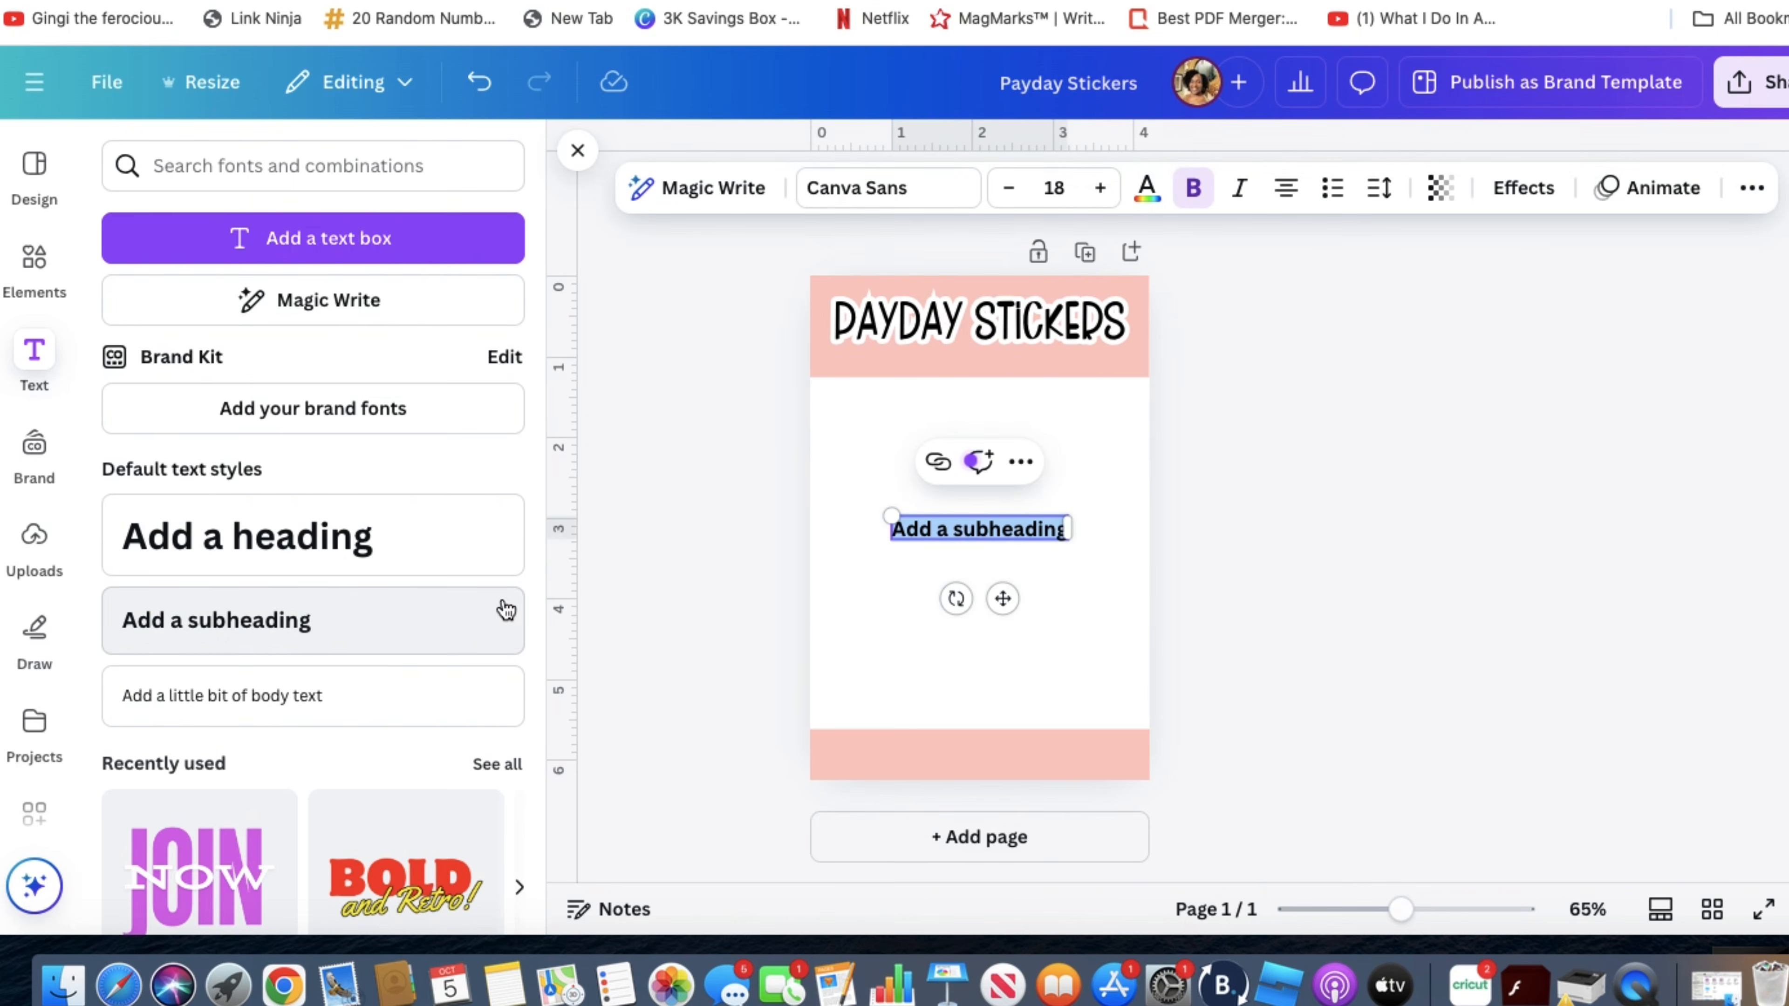
type("RN PA")
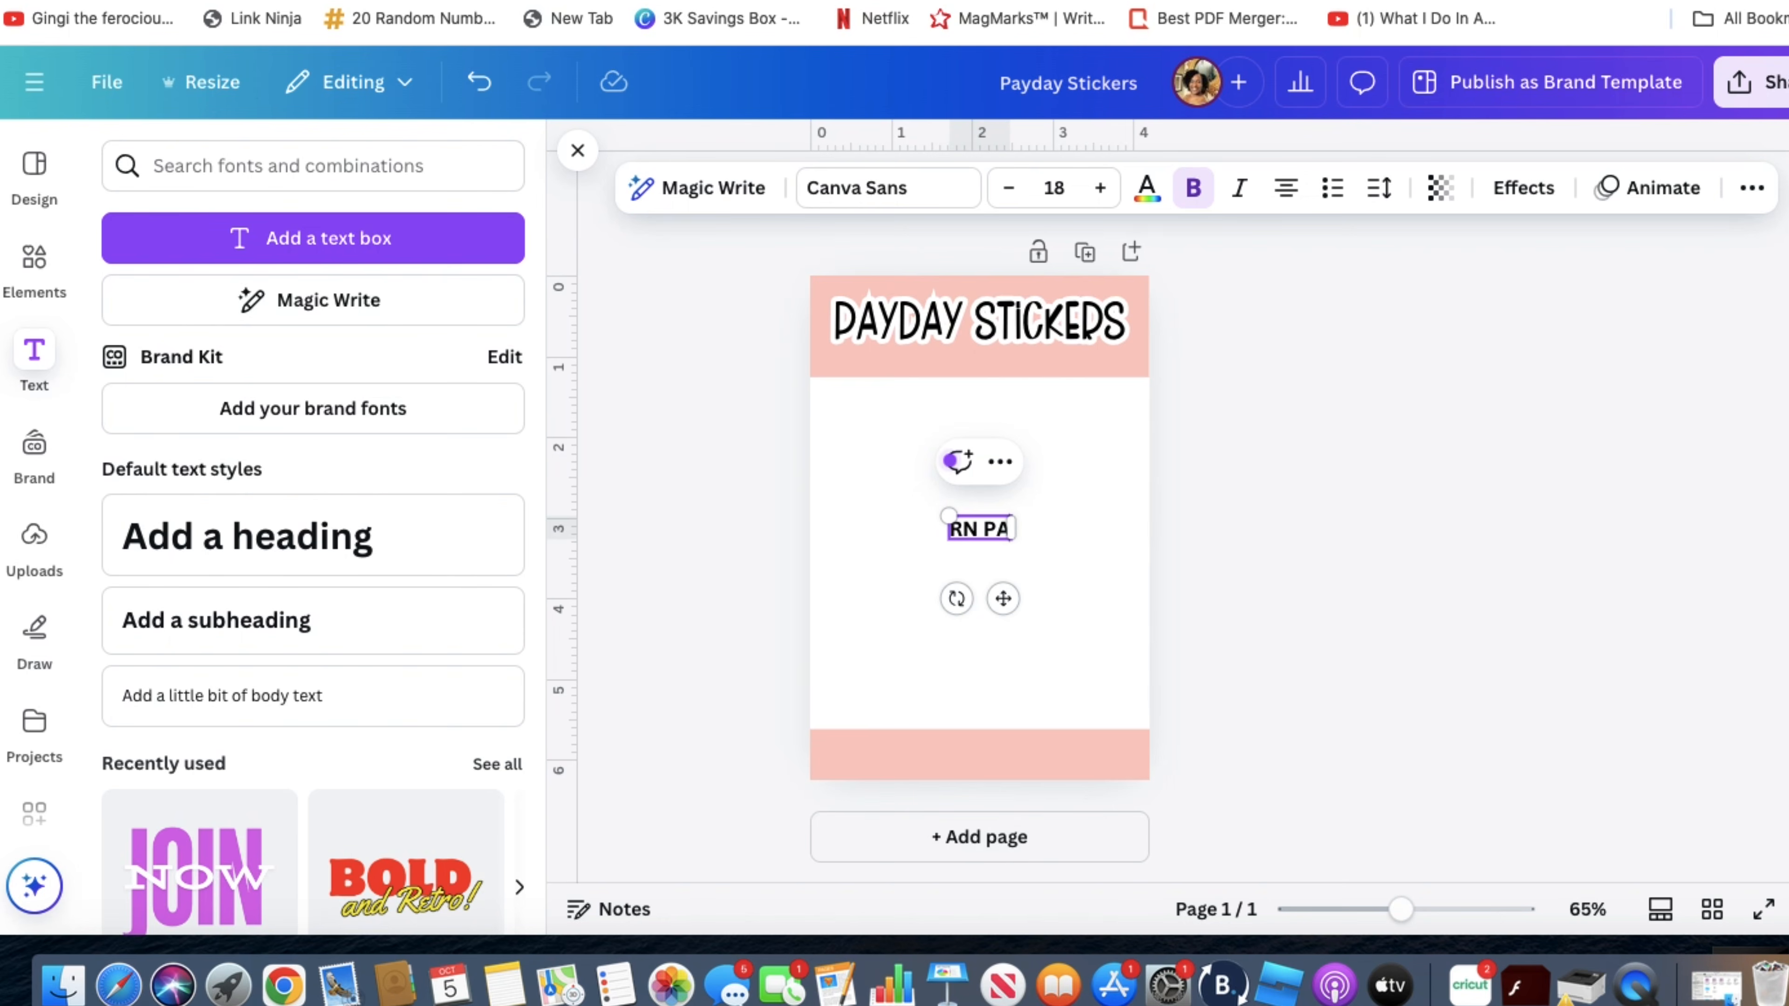
type("Y ONLY")
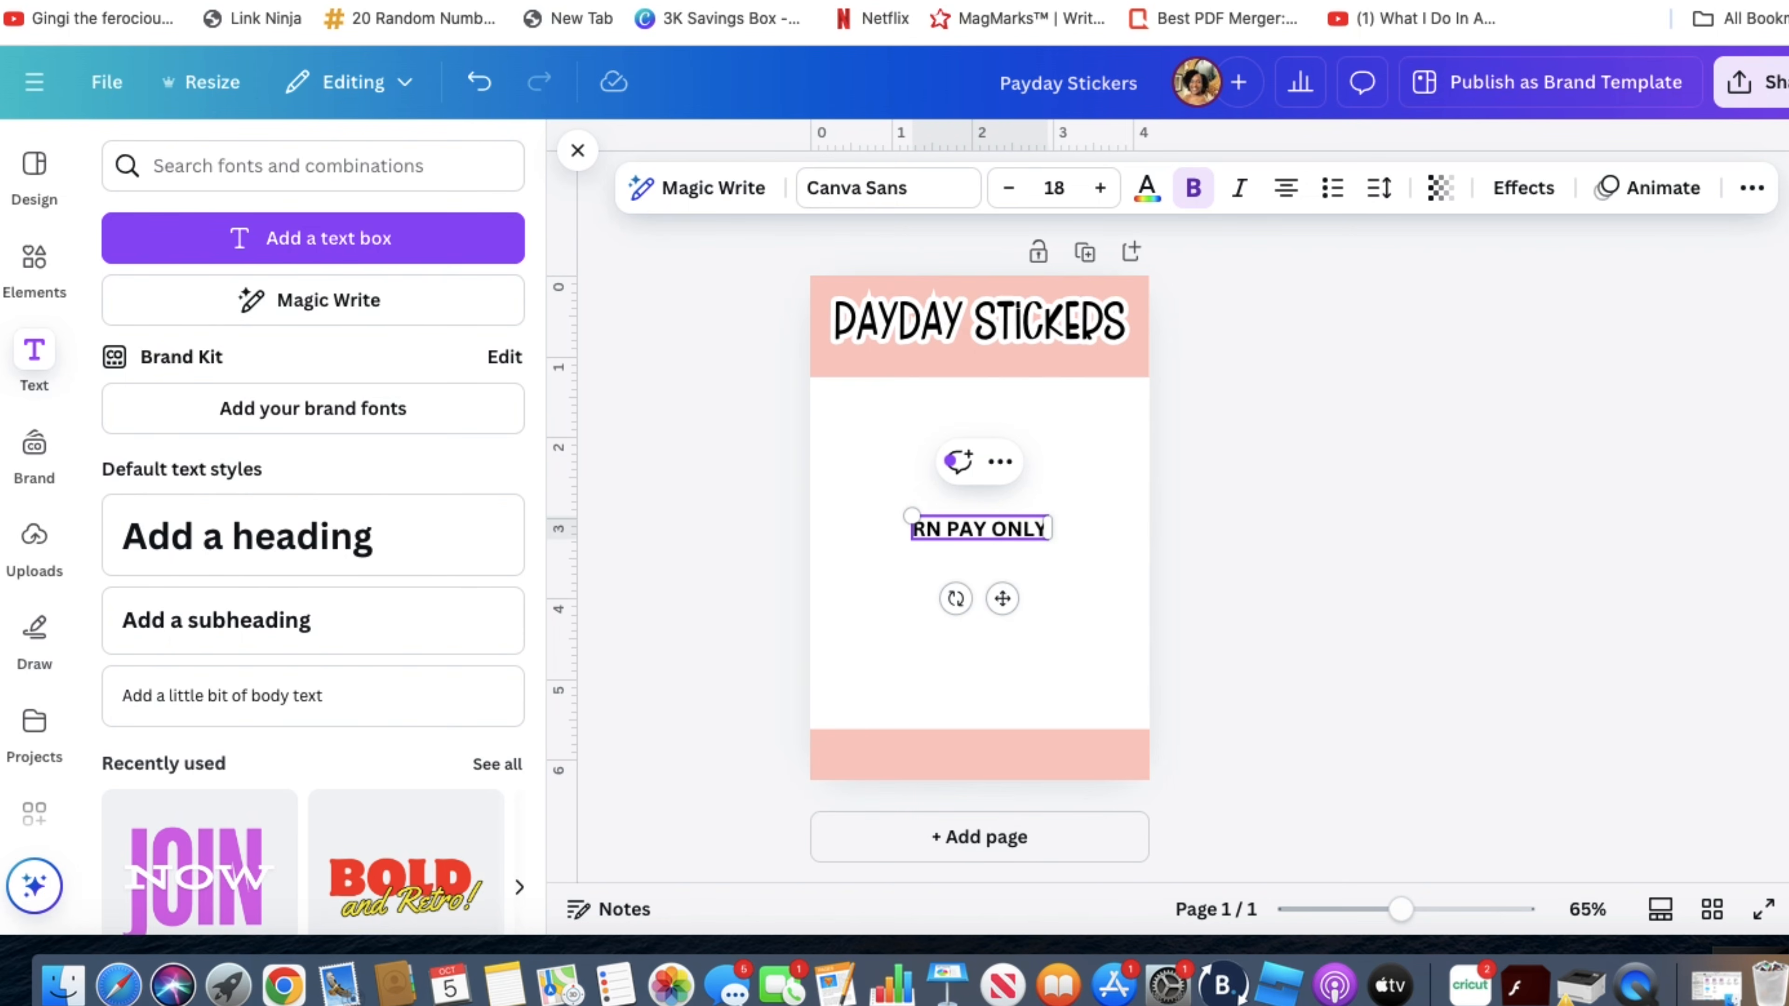
left_click(1186, 465)
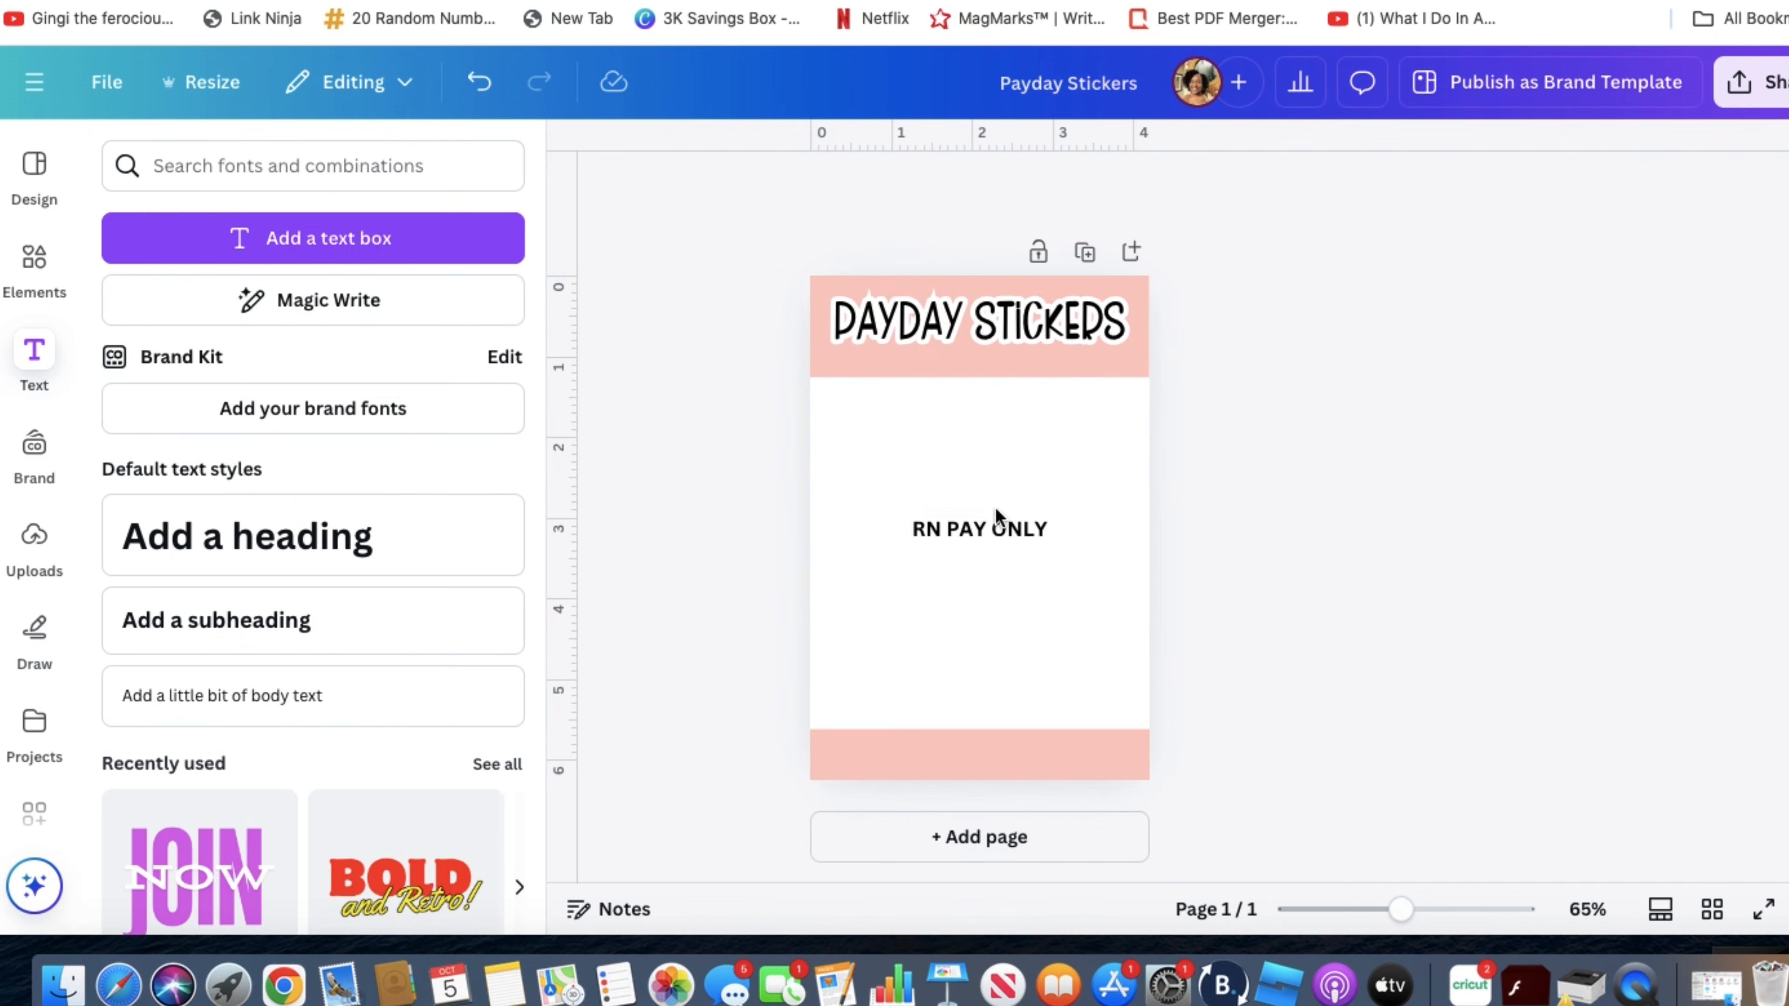
left_click_drag(970, 537, 1054, 367)
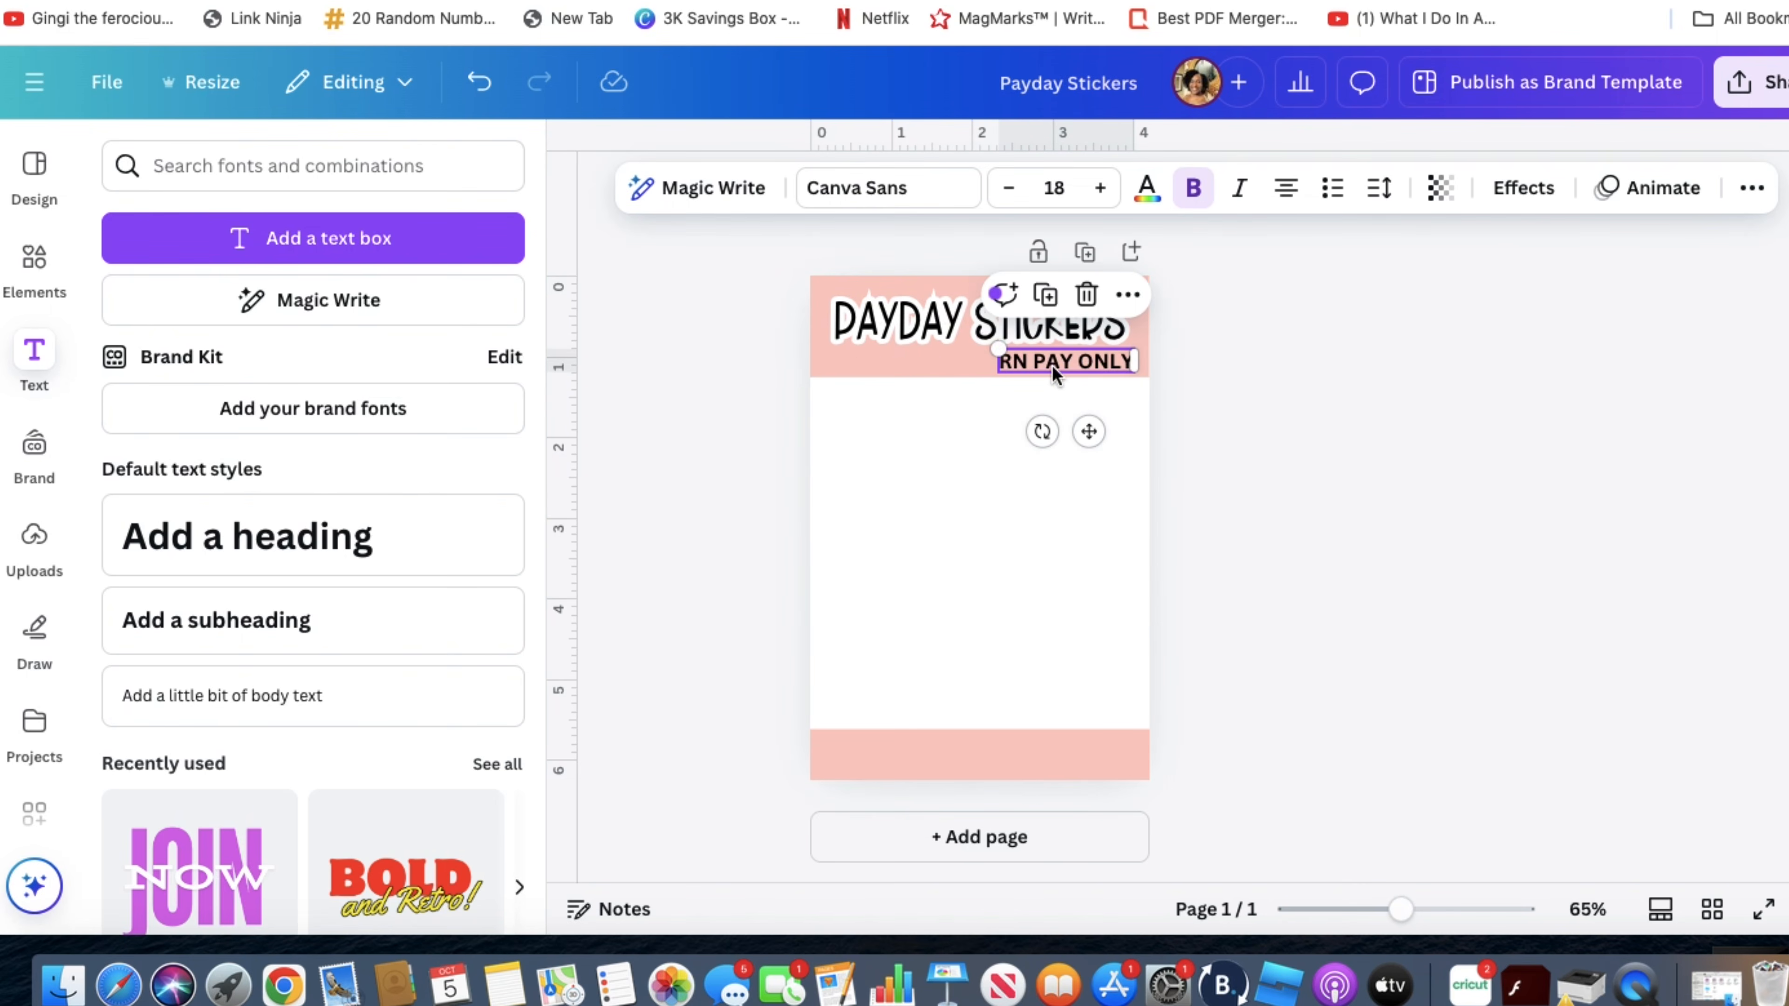
- Change the font of the RN PAY ONLY subheading to Asley Marie Regular
left_click(876, 211)
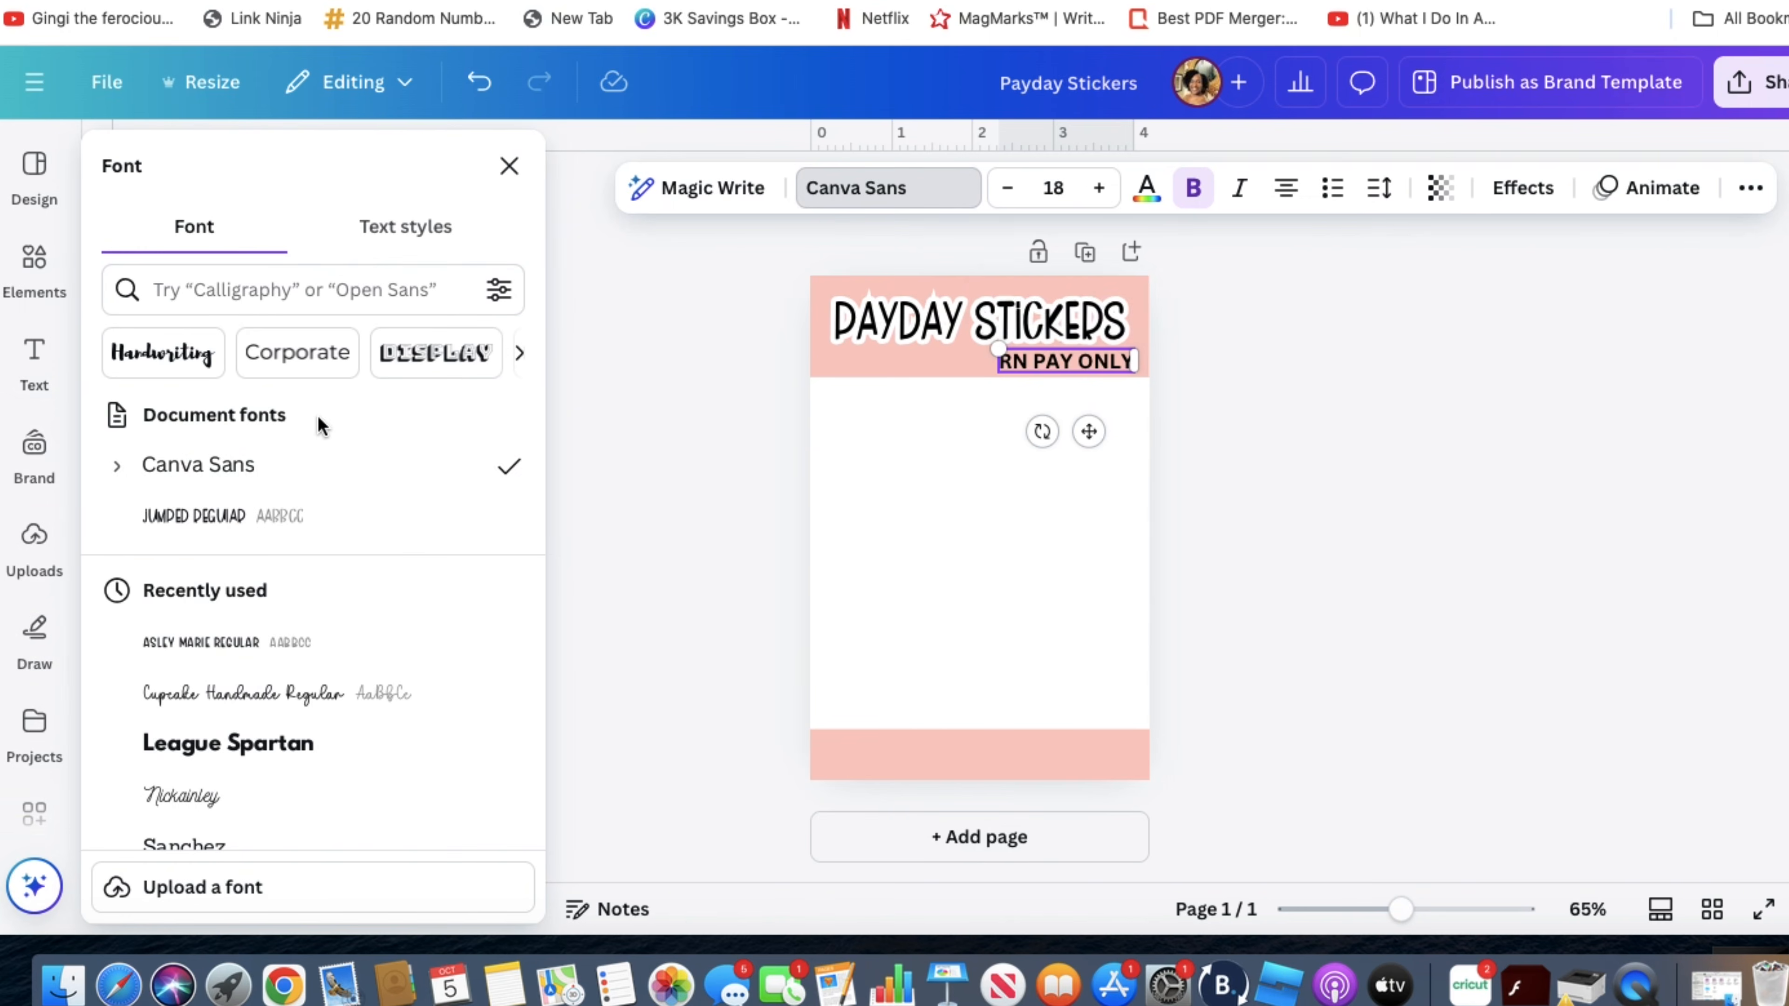
left_click(247, 644)
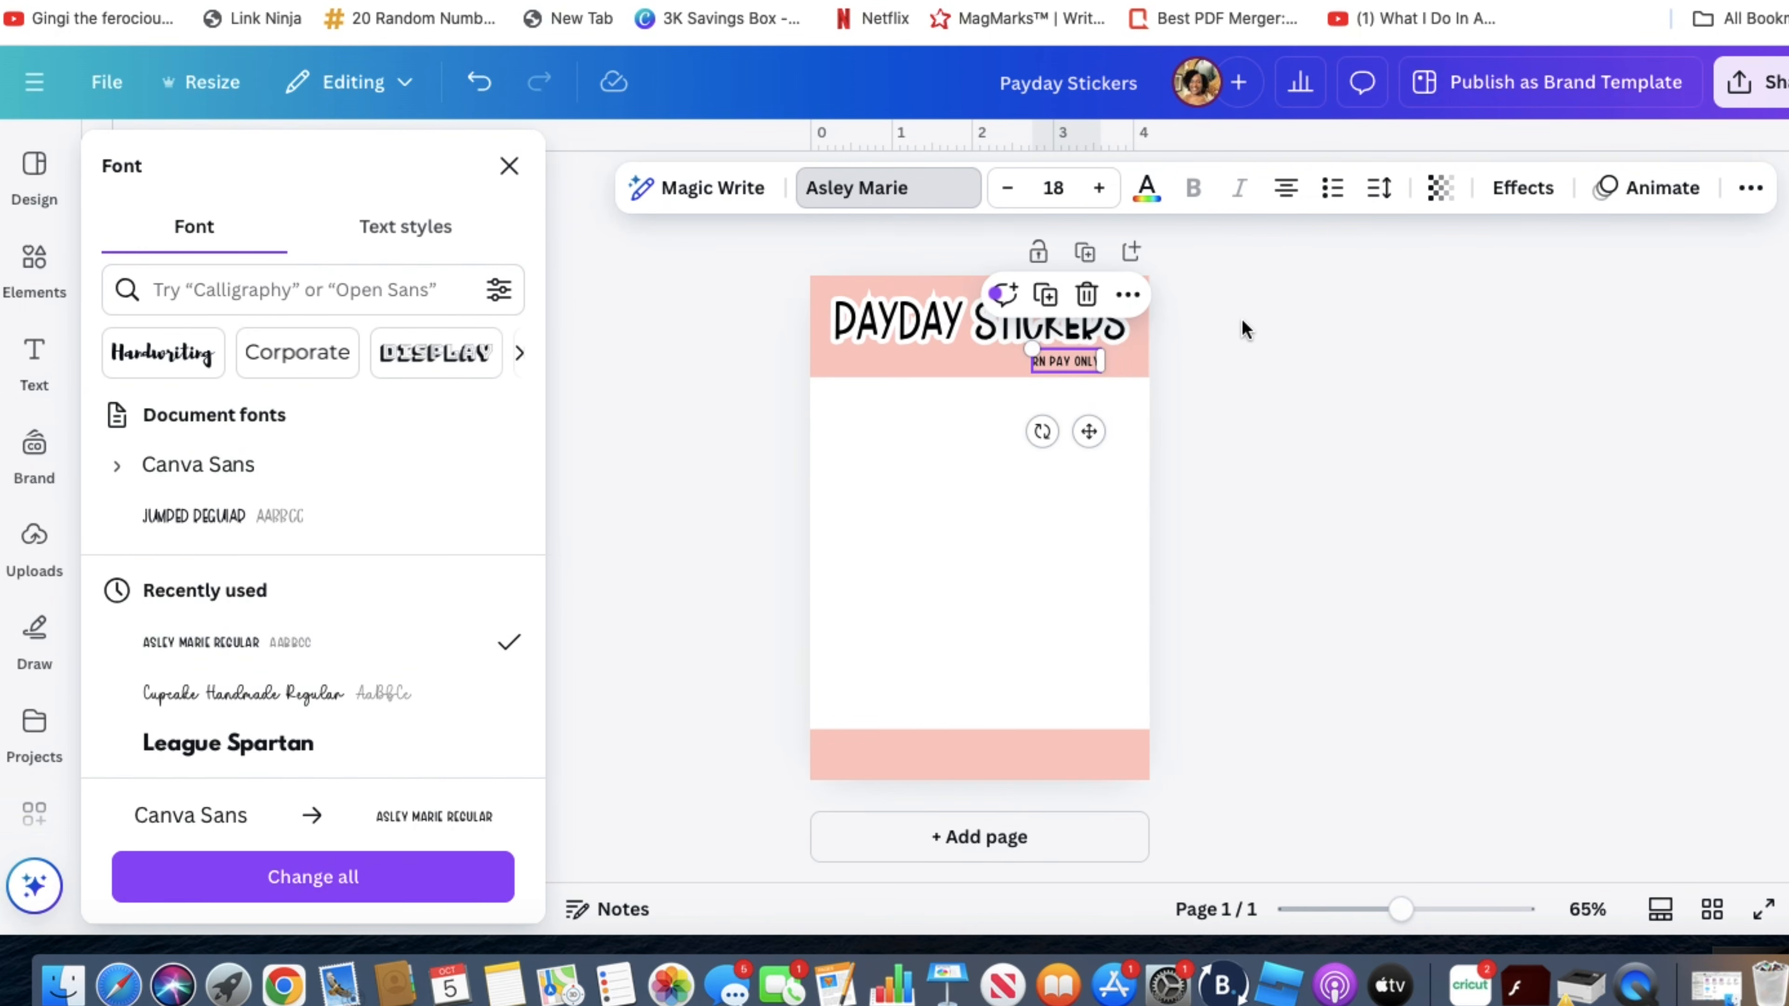
key("Escape")
- Give the RN PAY ONLY subheading a white Outline text effect with thickness 125
left_click(1521, 187)
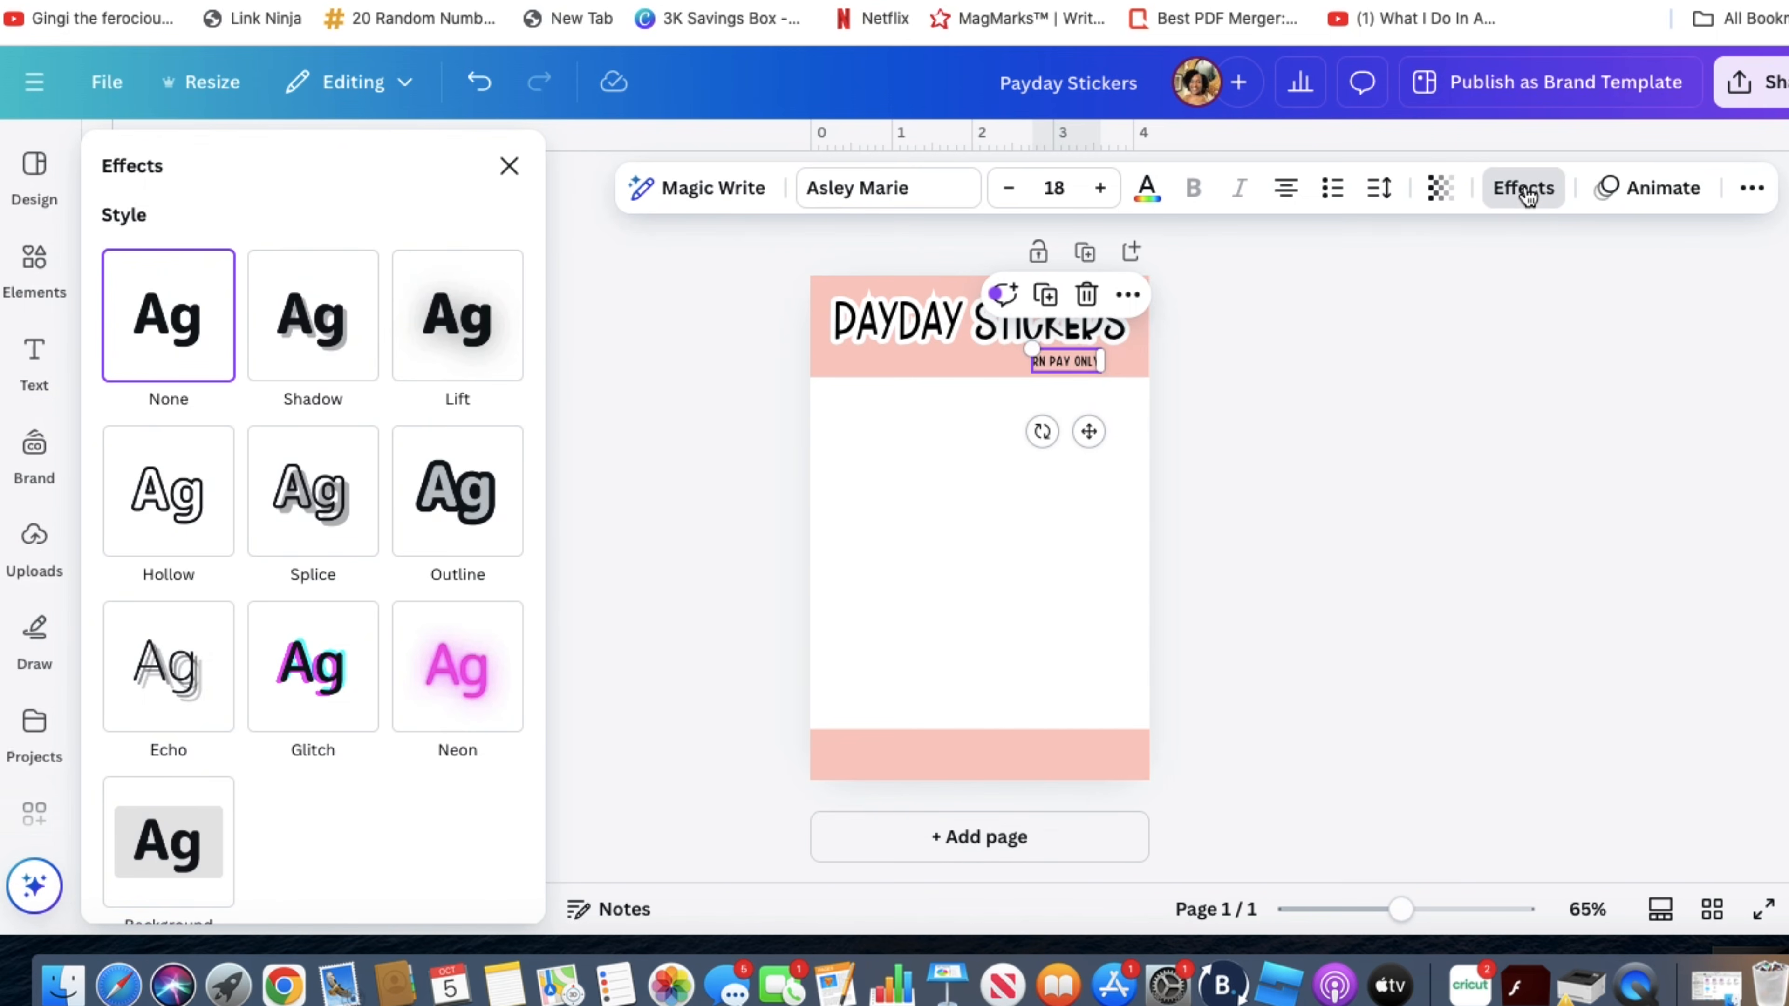
left_click(472, 485)
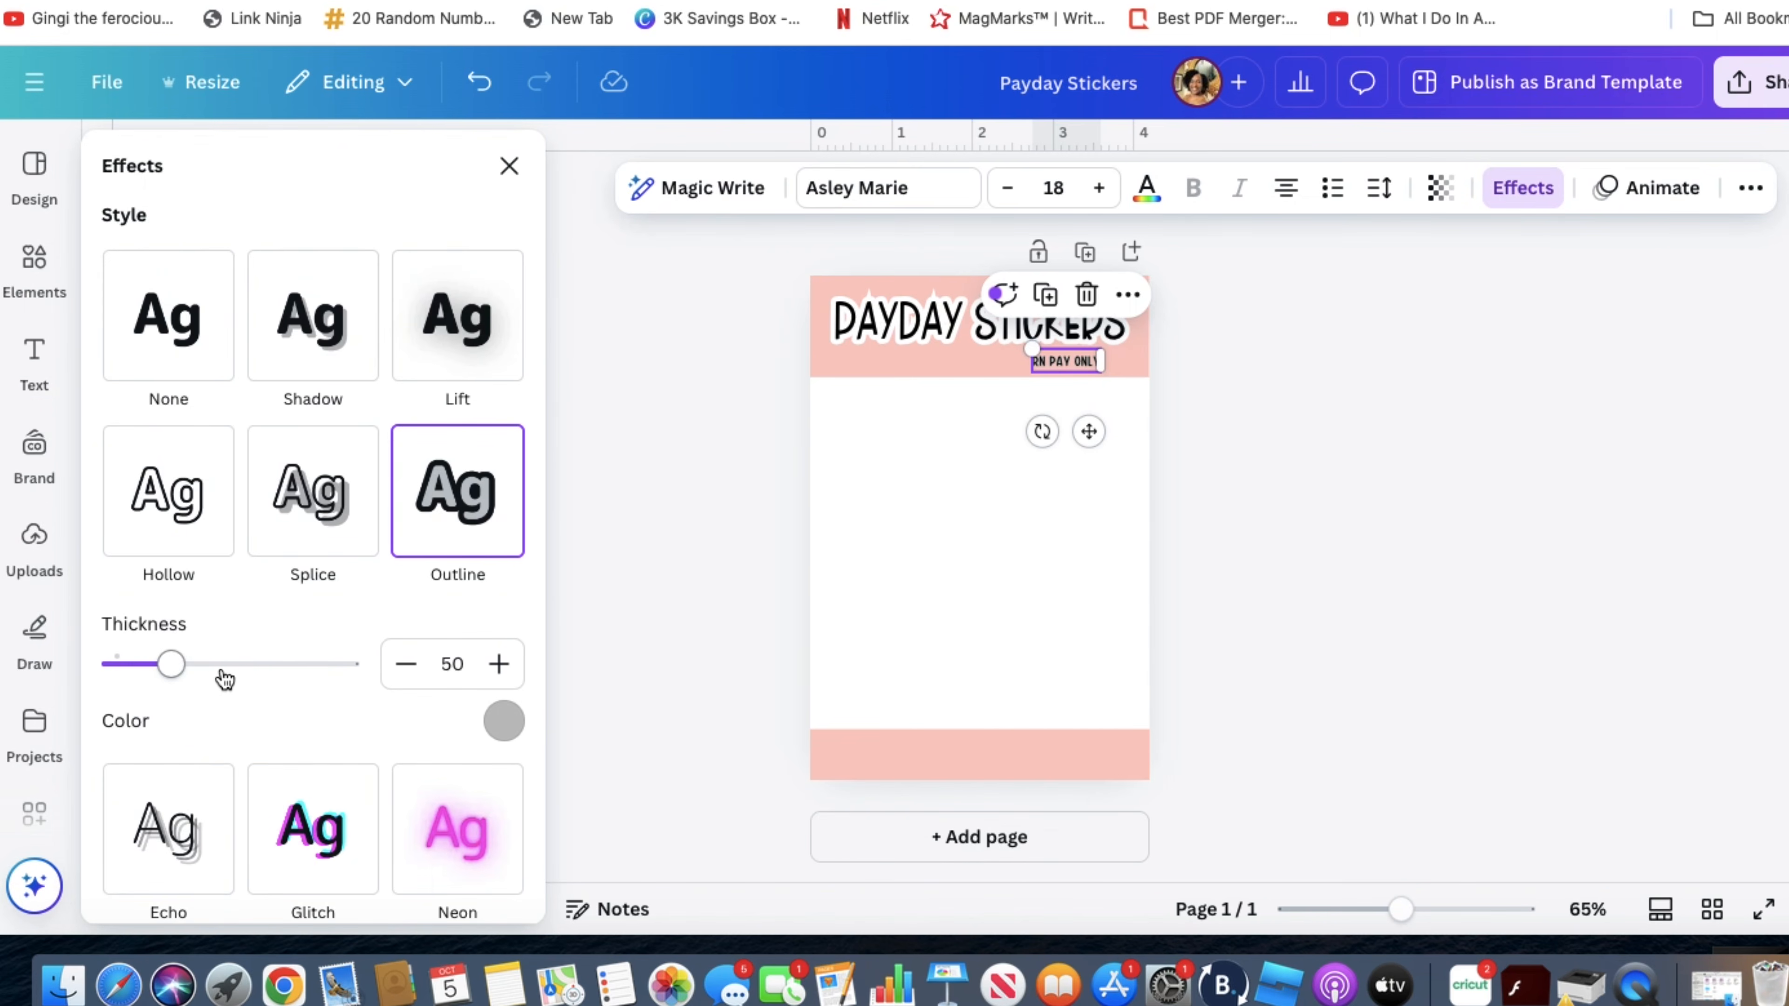
left_click_drag(167, 663, 262, 680)
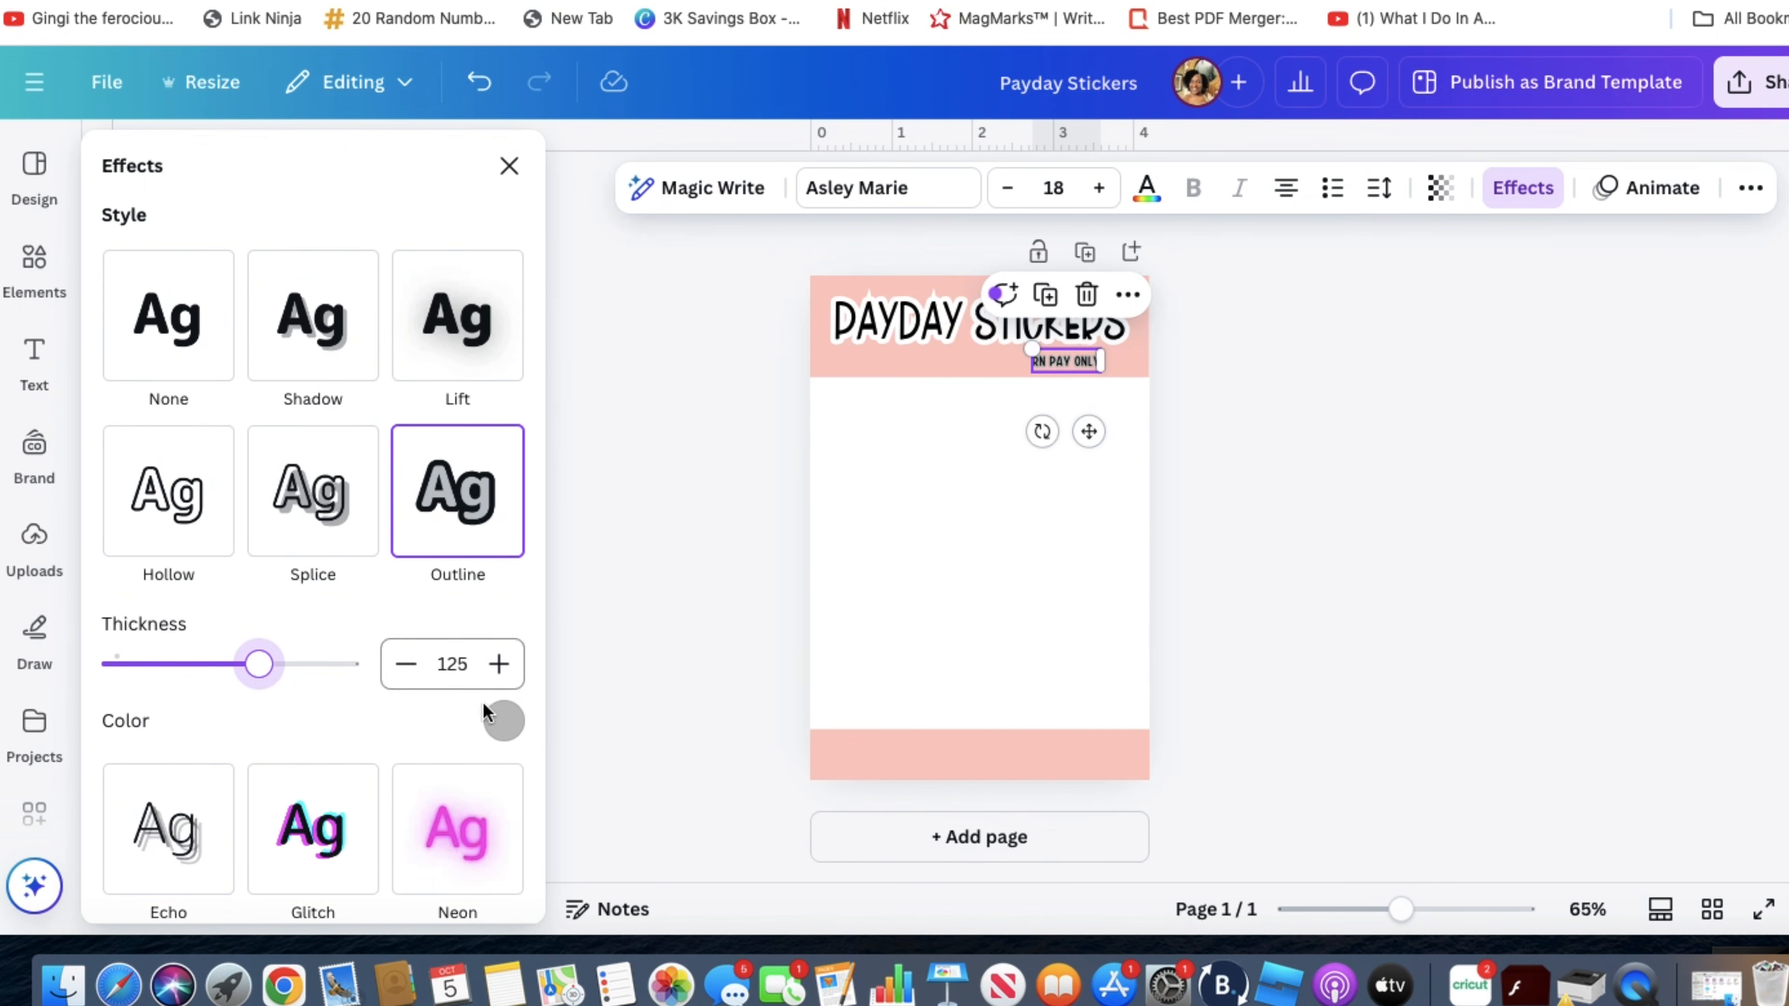
left_click(504, 721)
left_click(356, 432)
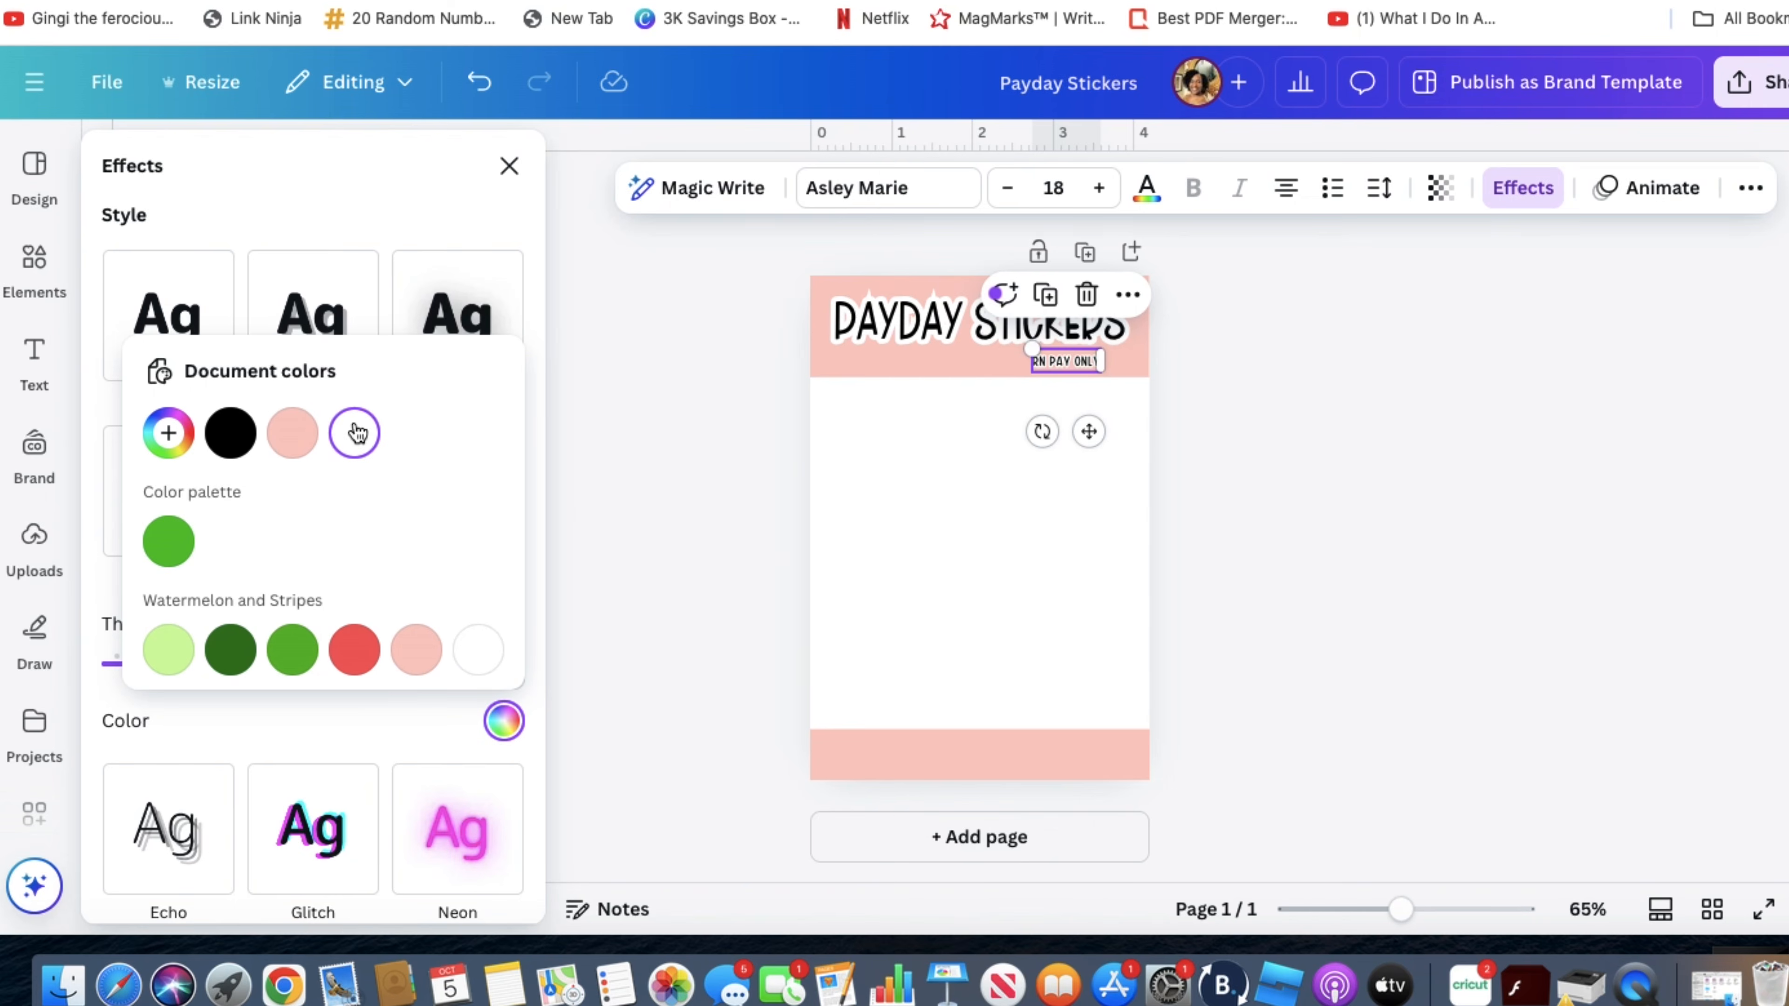
left_click(591, 549)
left_click(1338, 513)
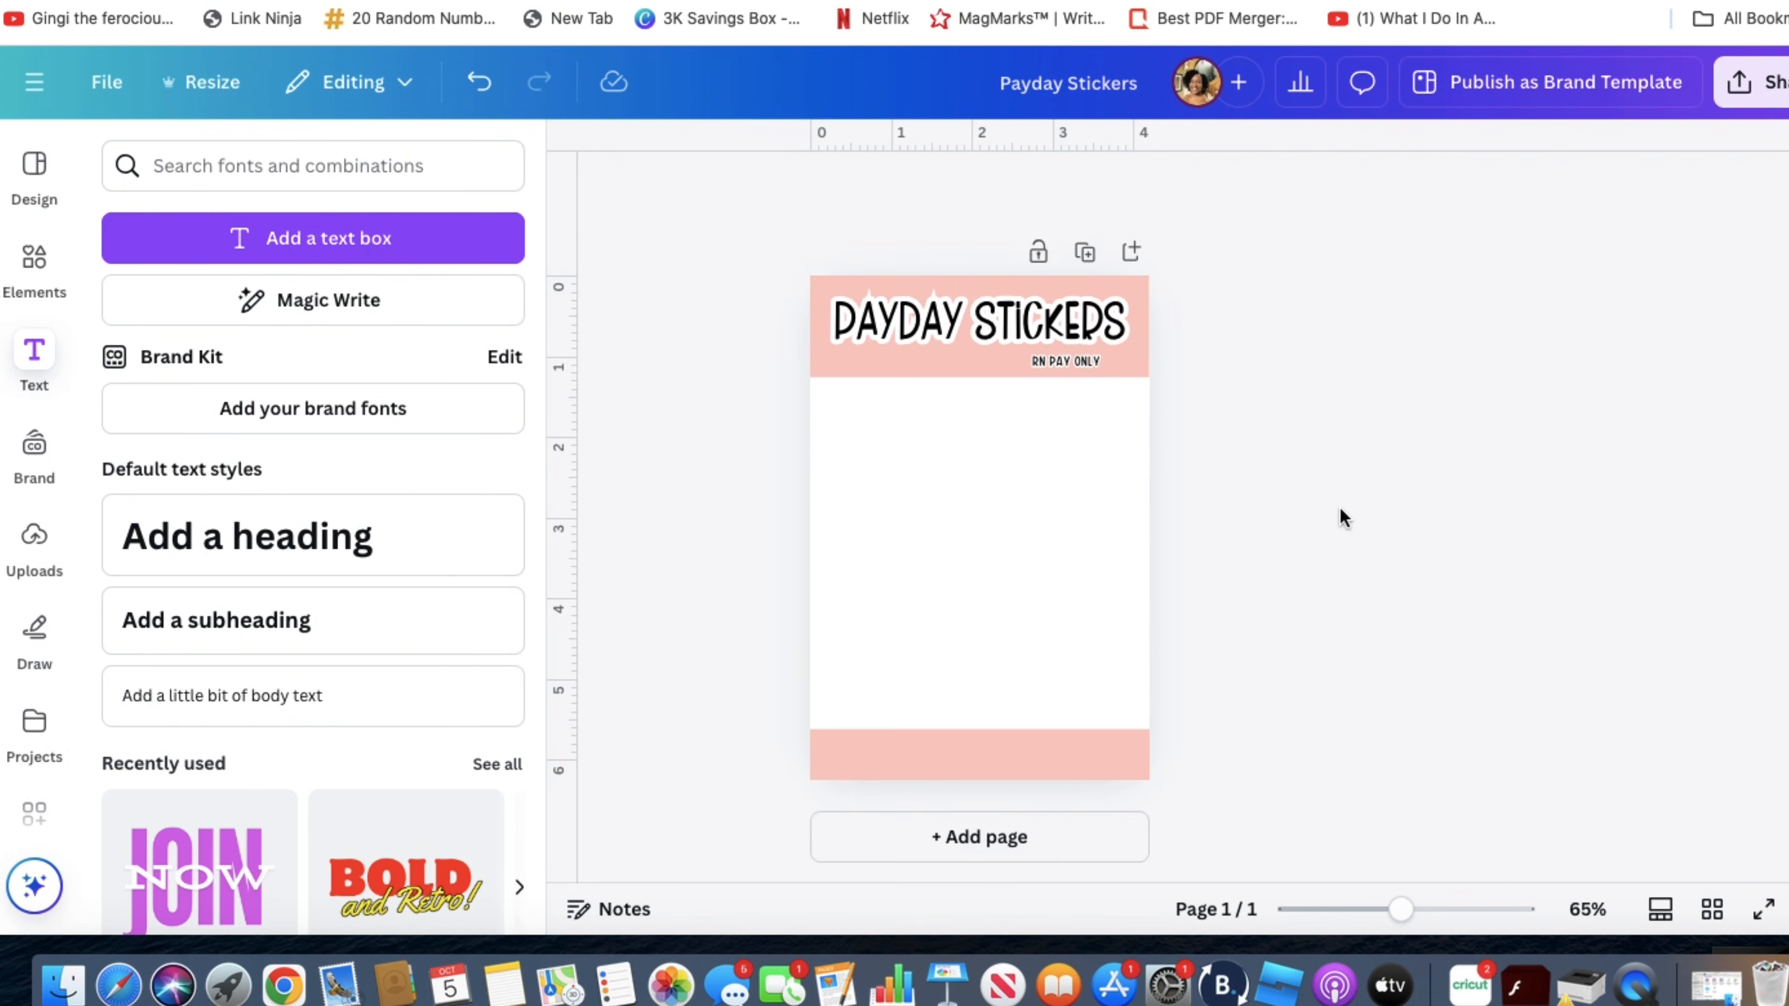
- Enlarge the RN PAY ONLY subheading to font size 27 and move it up slightly so it fits inside the upper pink band
left_click(1078, 365)
left_click(1103, 188)
triple_click(1103, 188)
triple_click(1103, 187)
double_click(1102, 187)
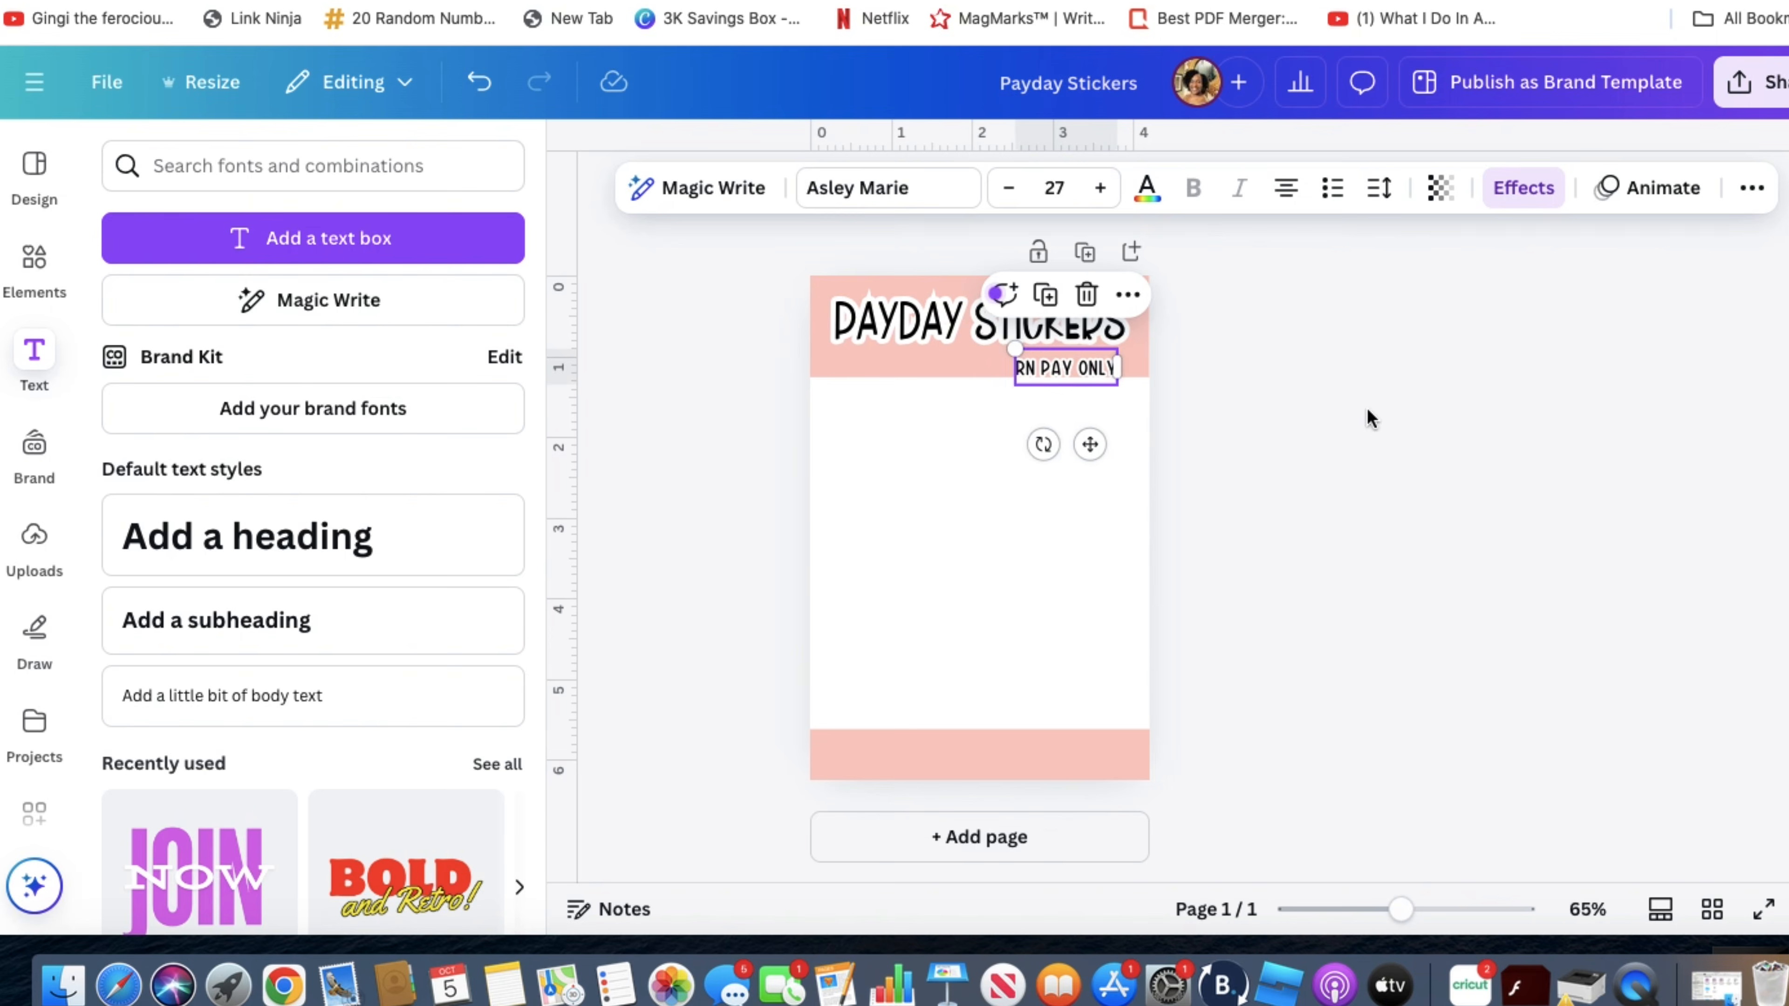
left_click(1368, 436)
left_click_drag(1096, 373, 1102, 366)
left_click(1330, 390)
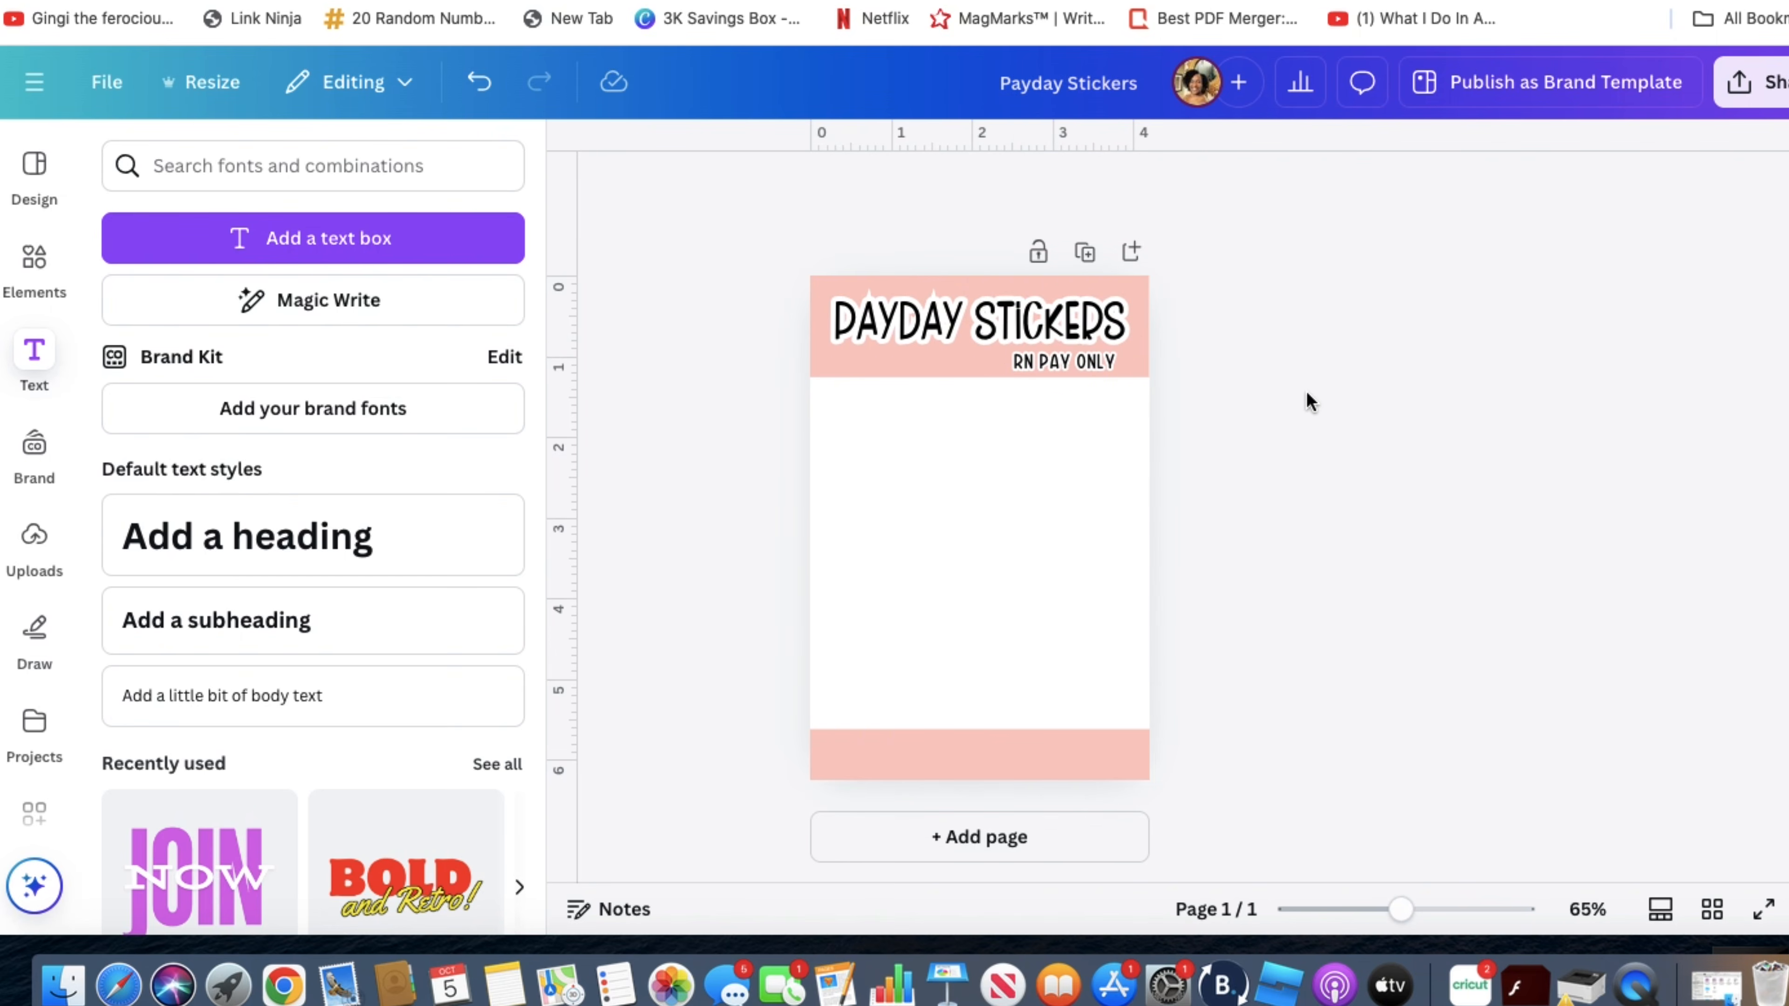
- Add a heading reading "Beautiful Budgets Co." to the page
left_click(320, 530)
type("Beaut")
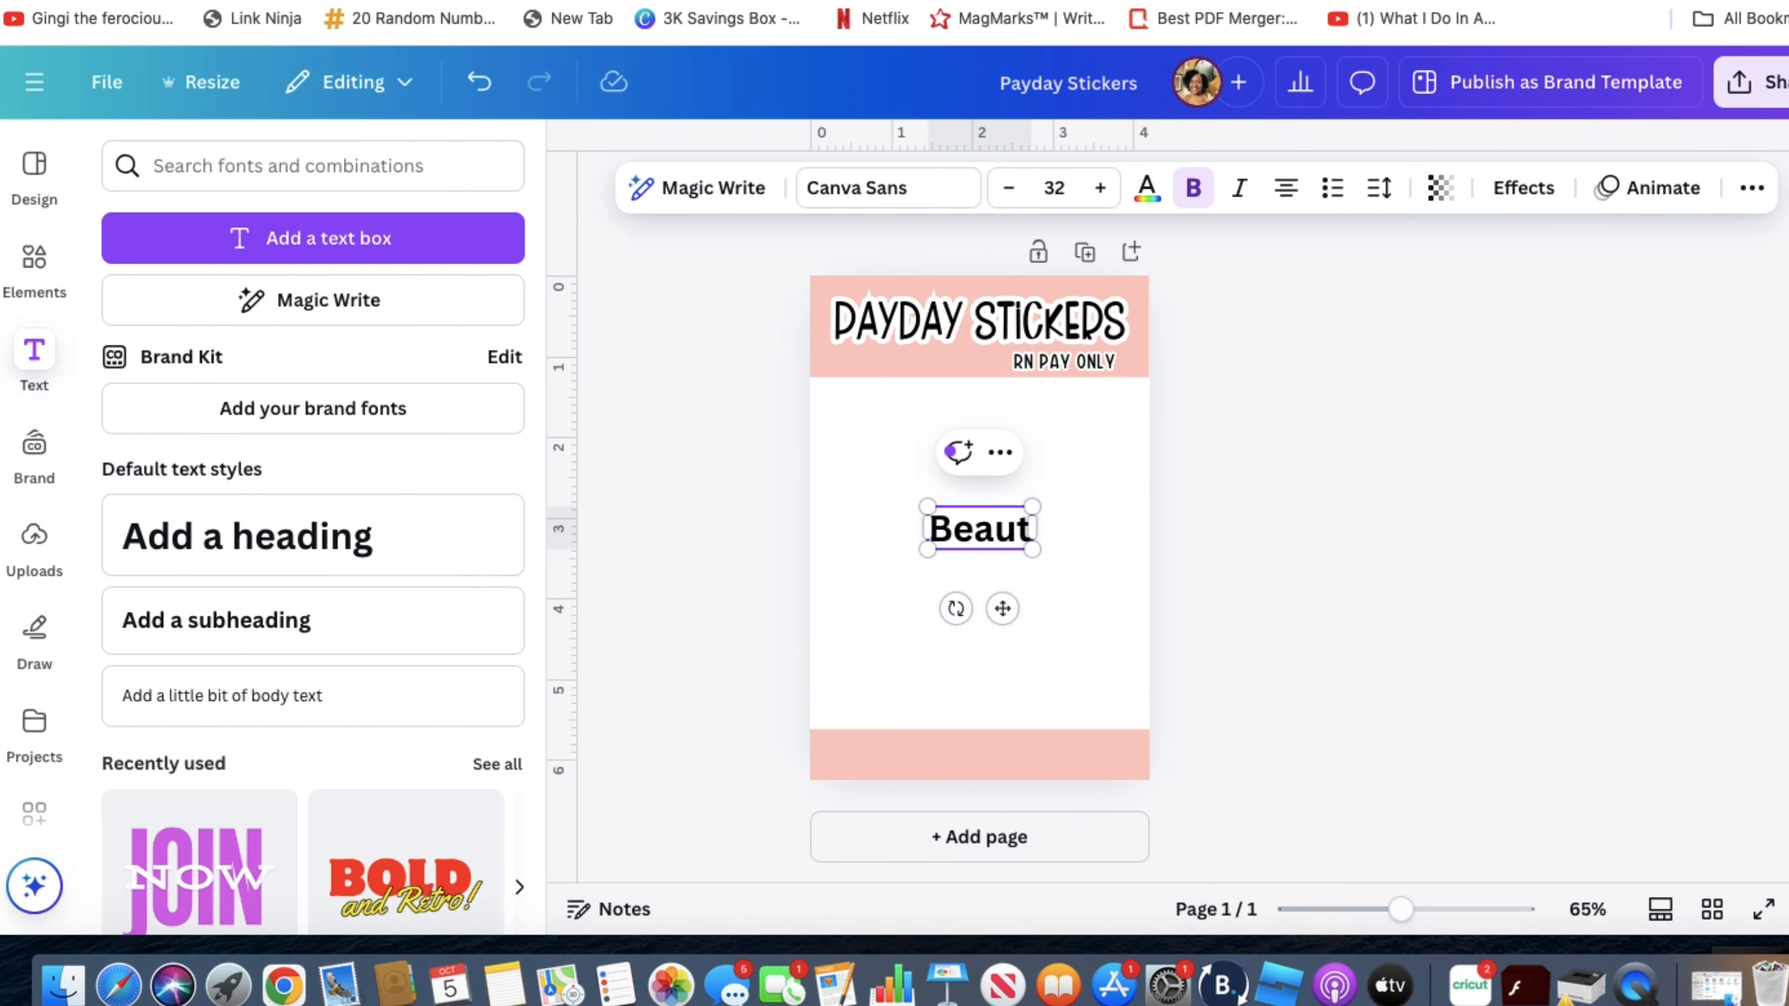
type("ifu")
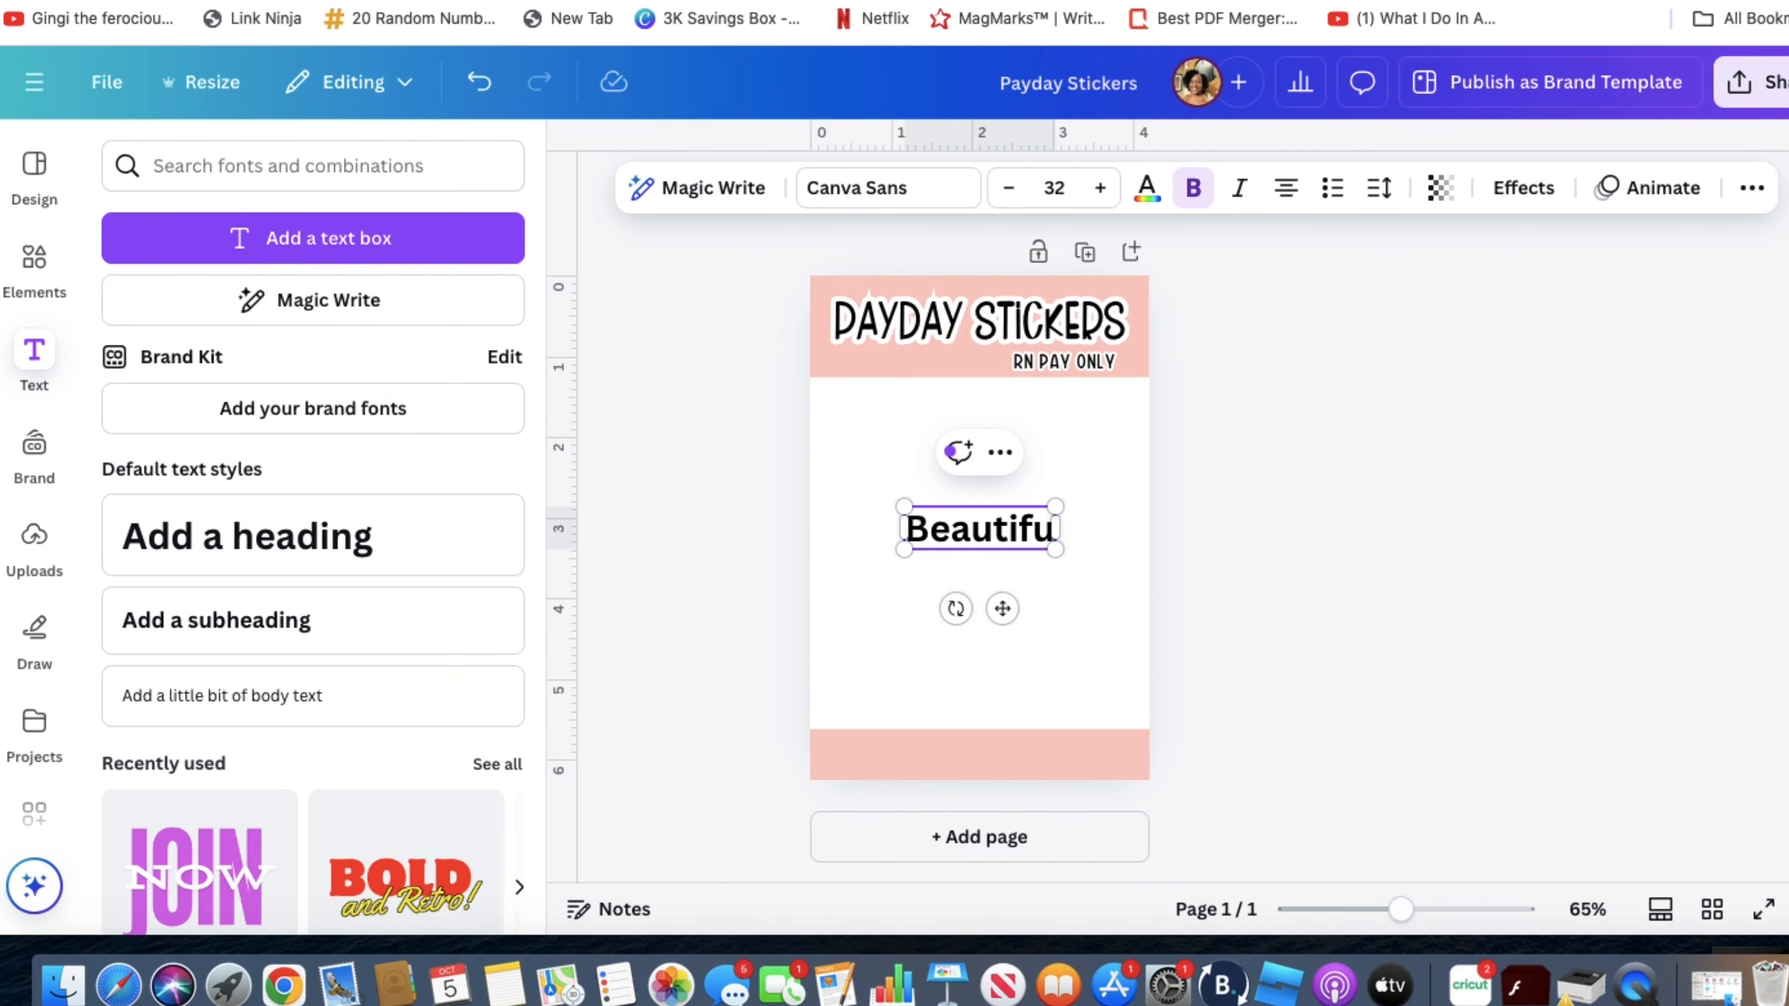
type("l Bu")
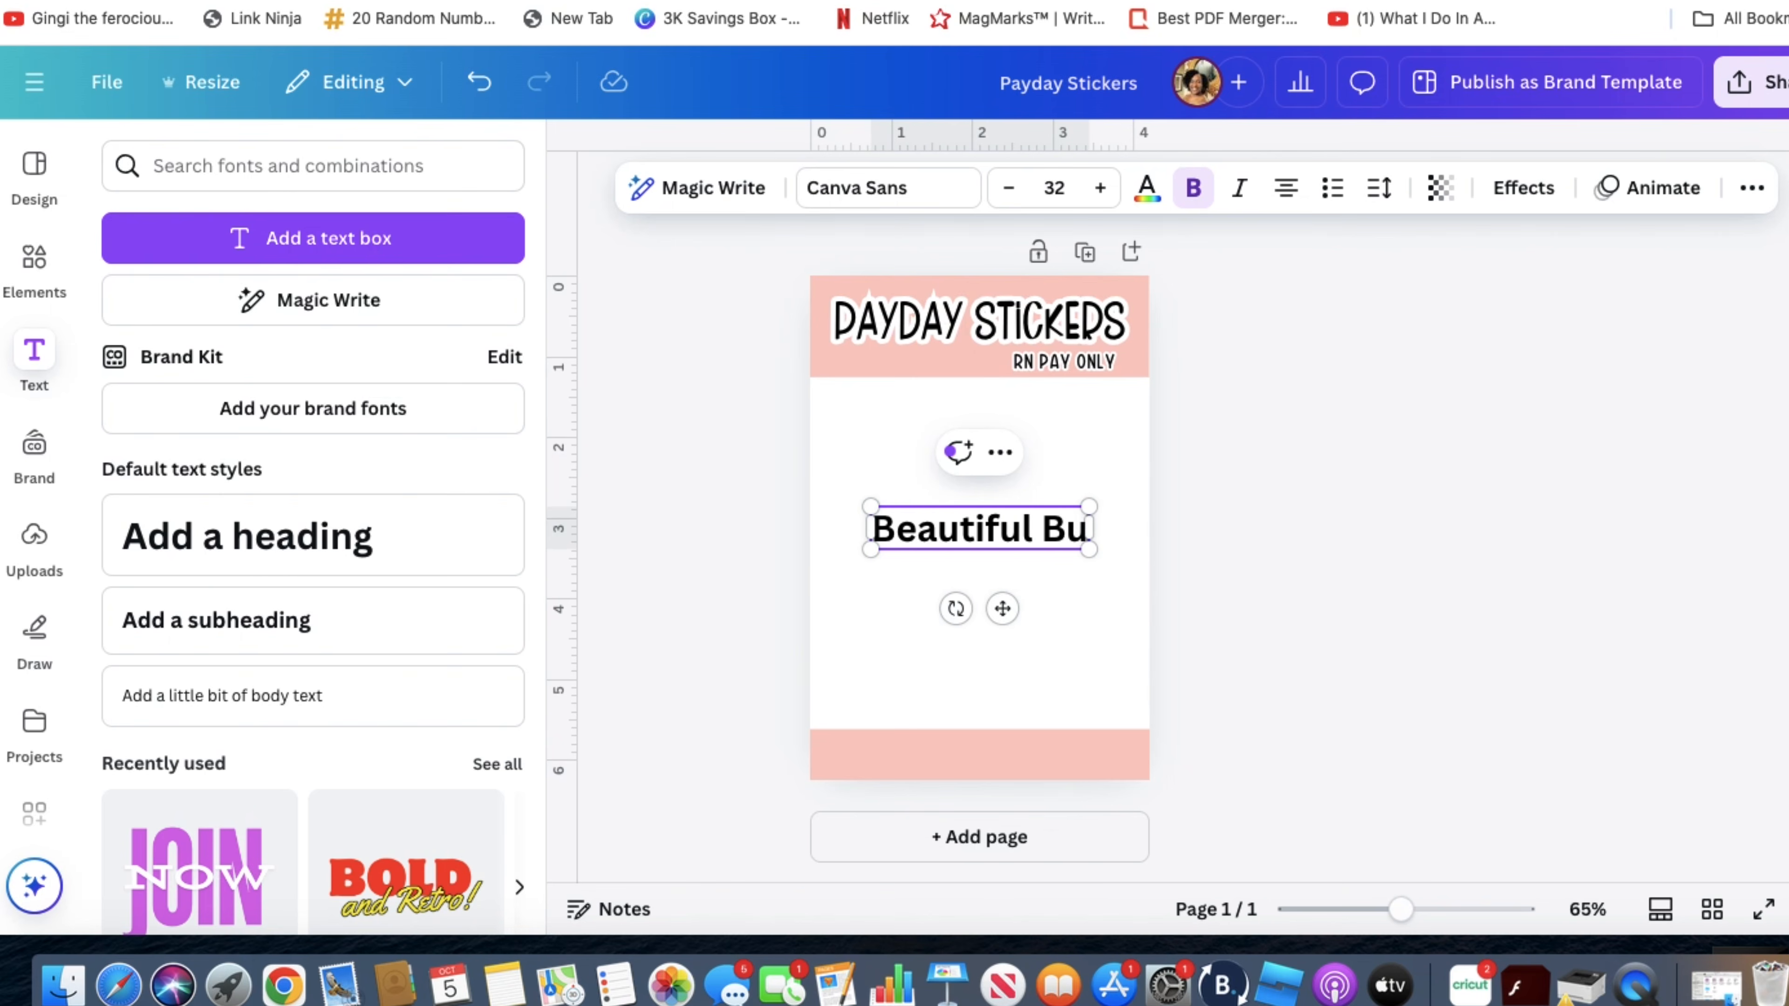
type("dgets C")
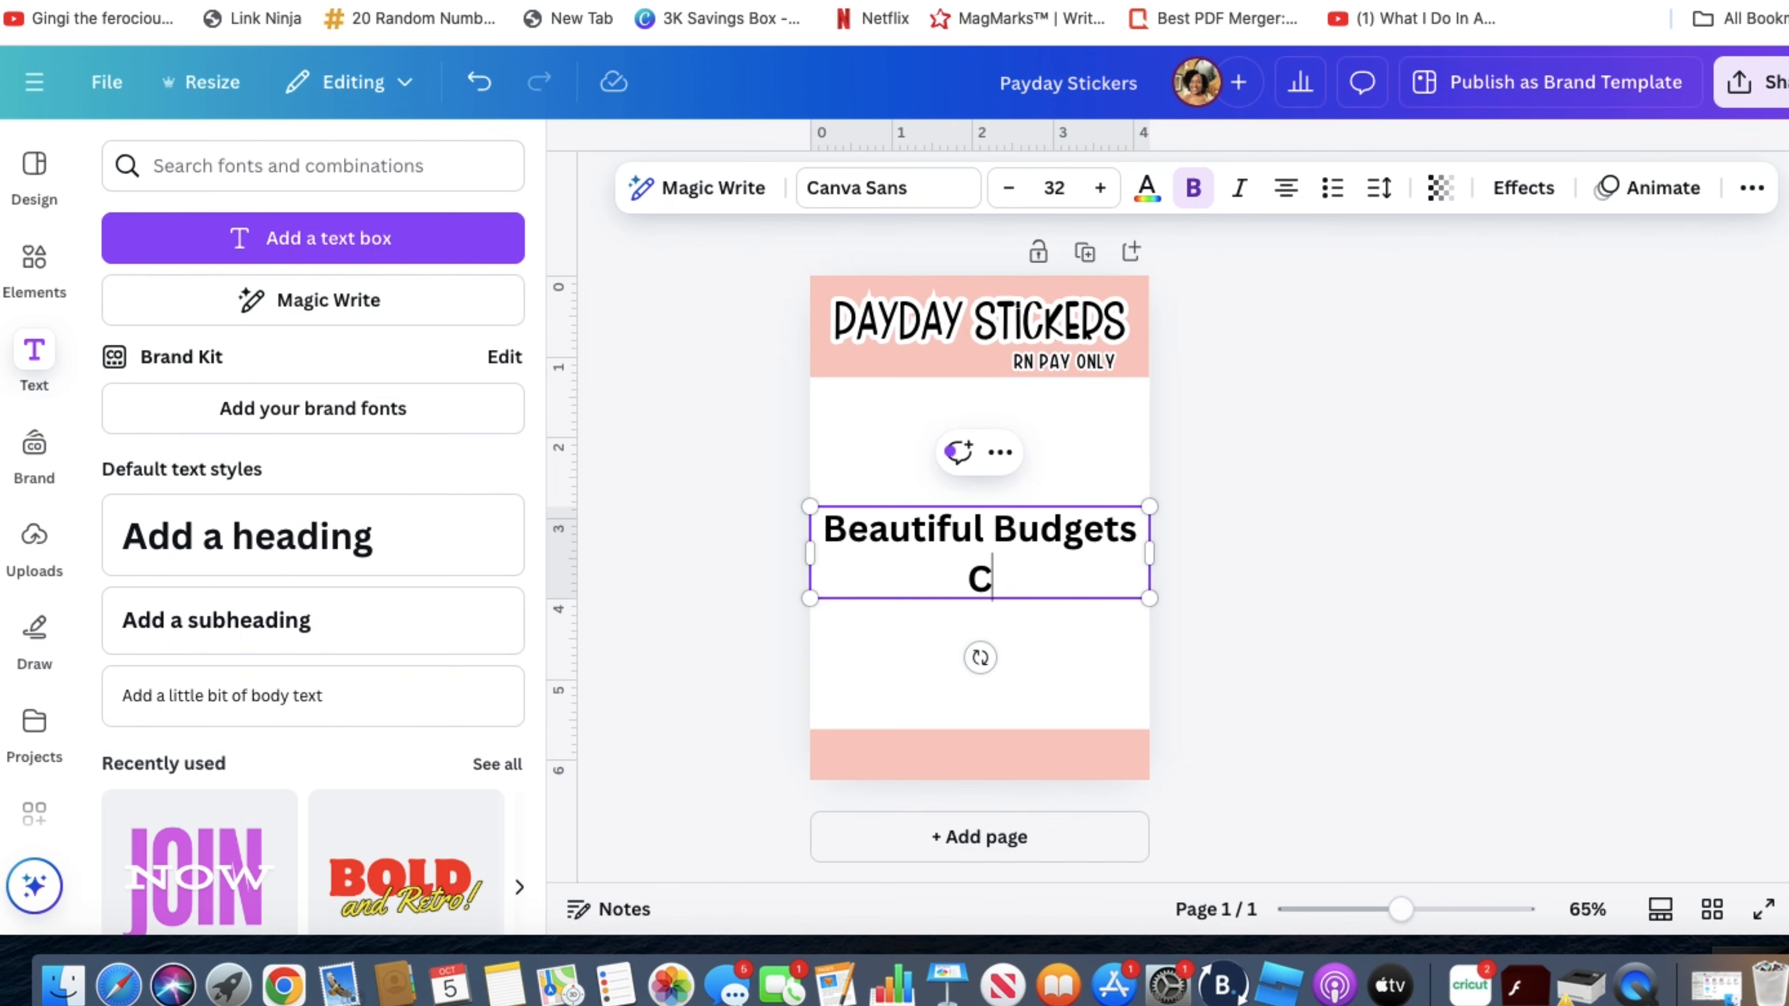
type("o.")
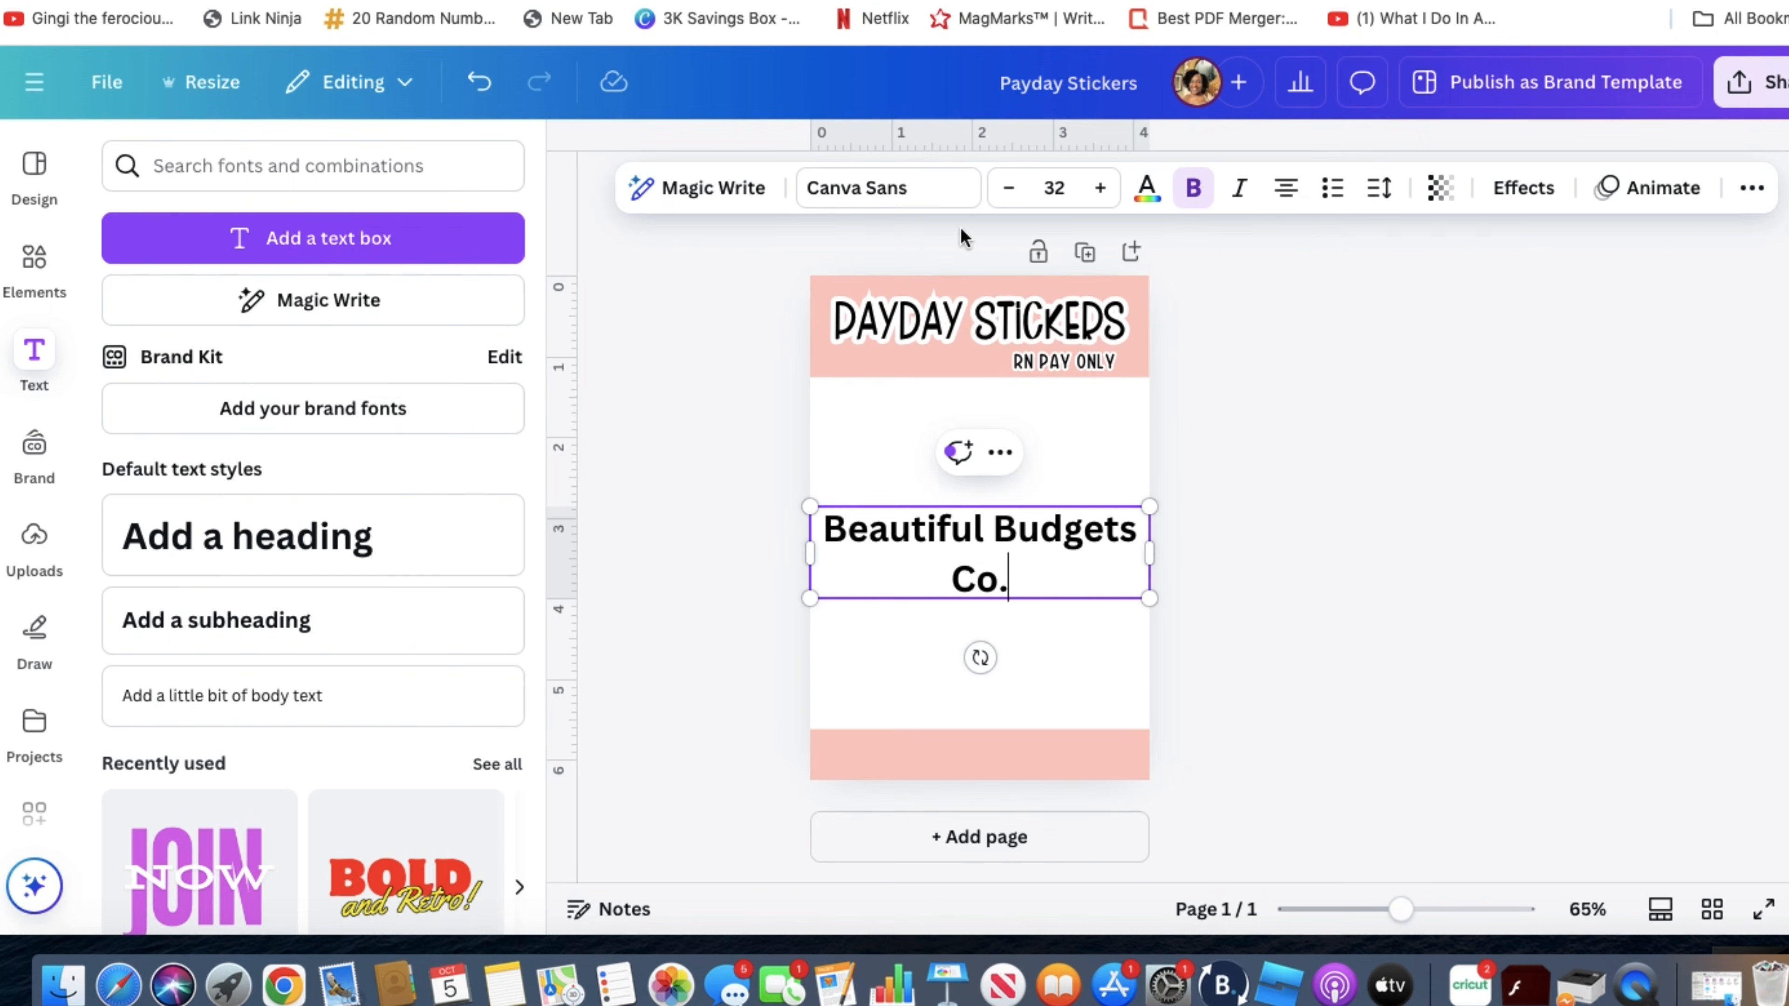
- Reduce the Beautiful Budgets Co. heading to font size 21 and move it onto the lower pink band
left_click(1022, 190)
left_click(1021, 190)
left_click(1021, 190)
left_click(1021, 190)
left_click(1021, 190)
left_click(1021, 190)
left_click(1021, 190)
left_click(1021, 190)
left_click(1021, 190)
left_click(1022, 190)
left_click(1021, 190)
left_click(1226, 486)
left_click_drag(1068, 530, 1067, 768)
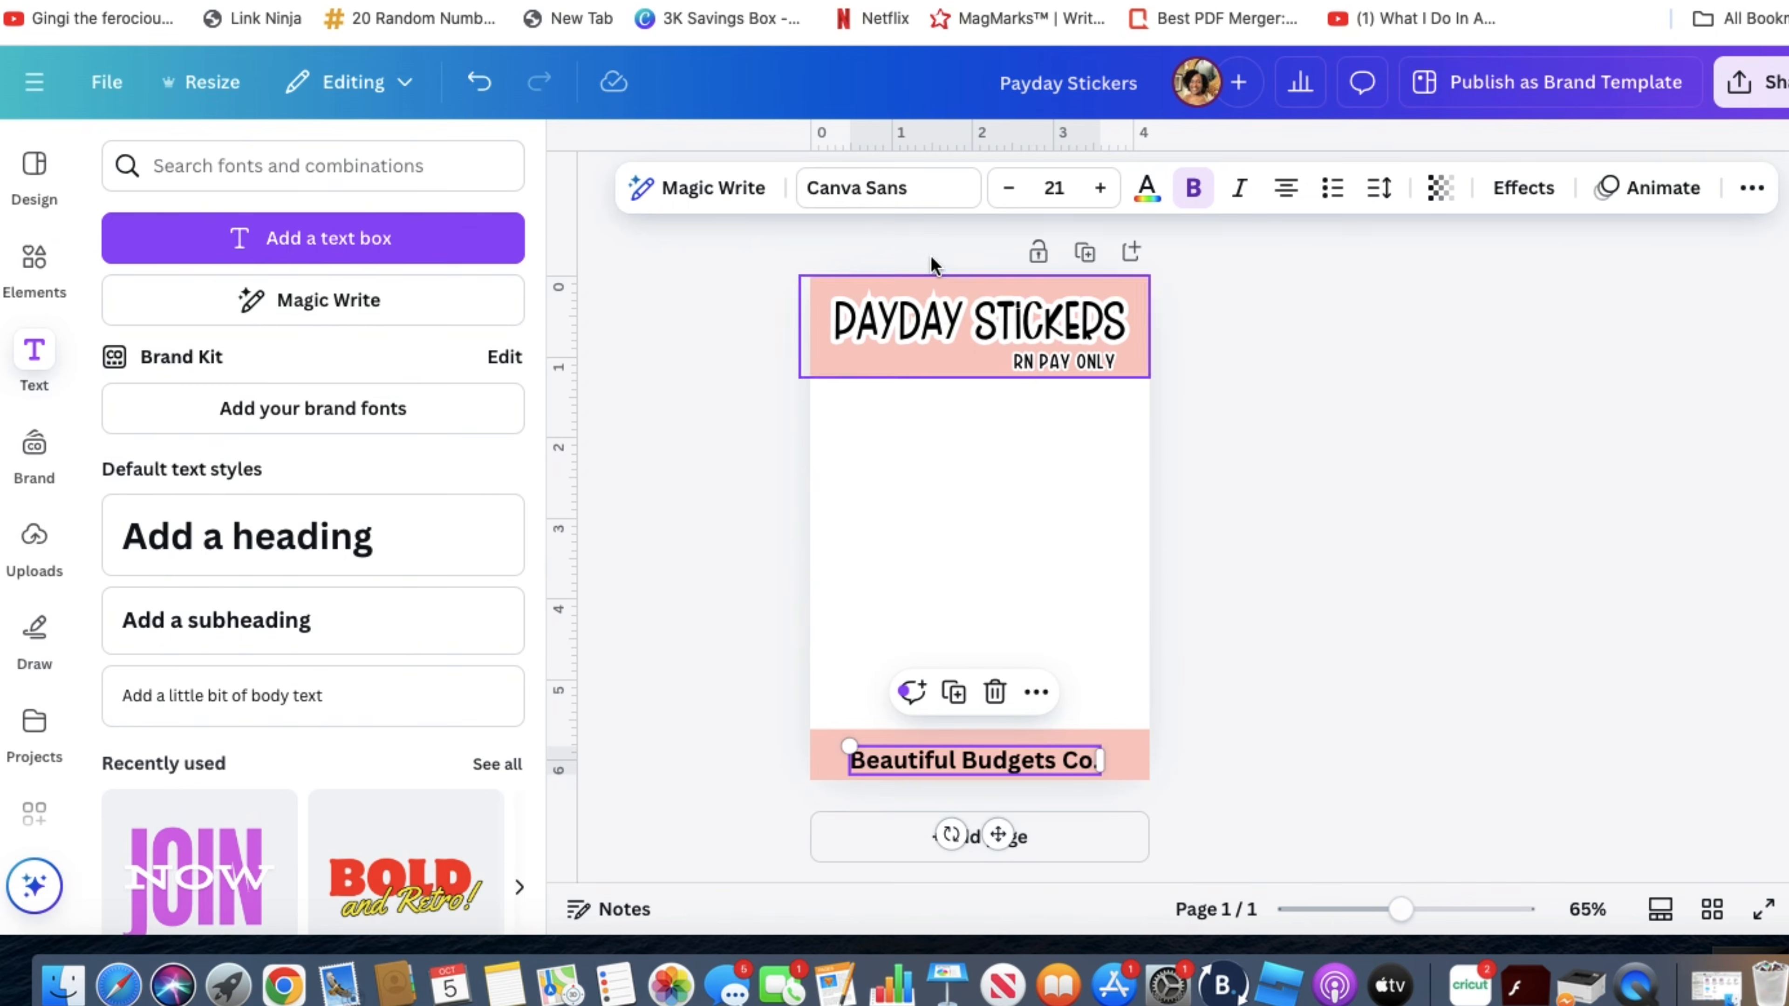
- Change the font of the Beautiful Budgets Co. text to Asley Marie Regular
left_click(926, 189)
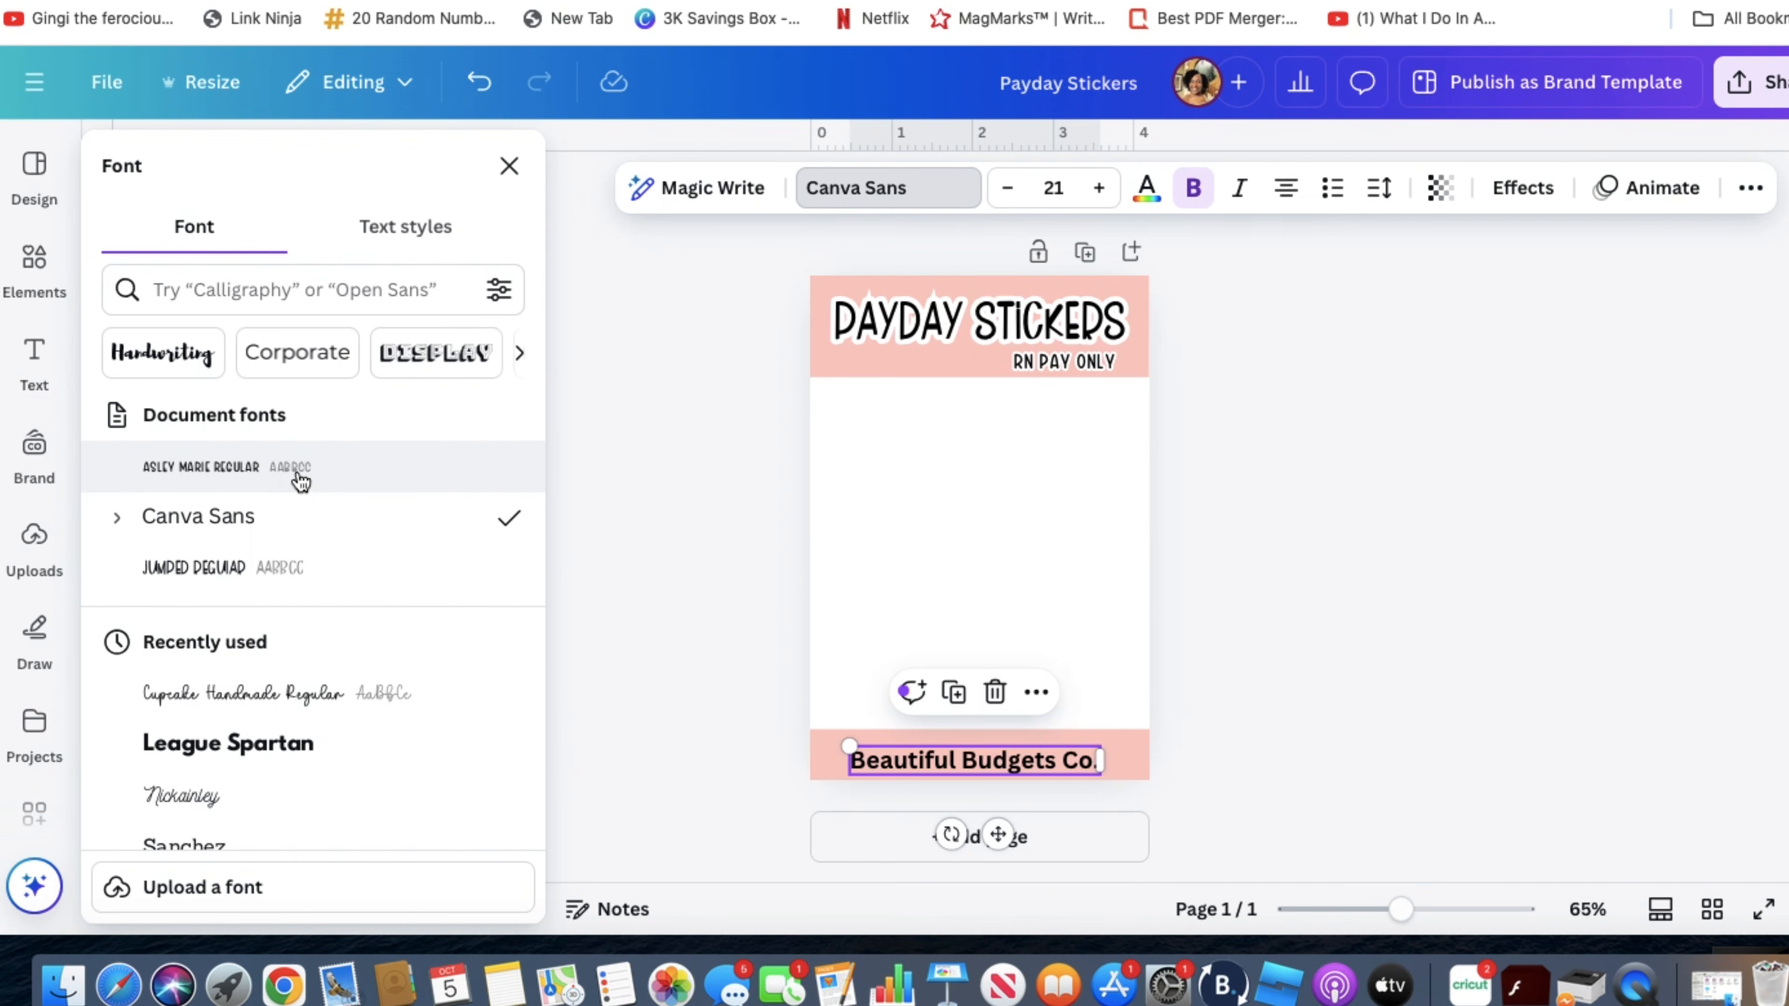
left_click(299, 480)
left_click(1349, 546)
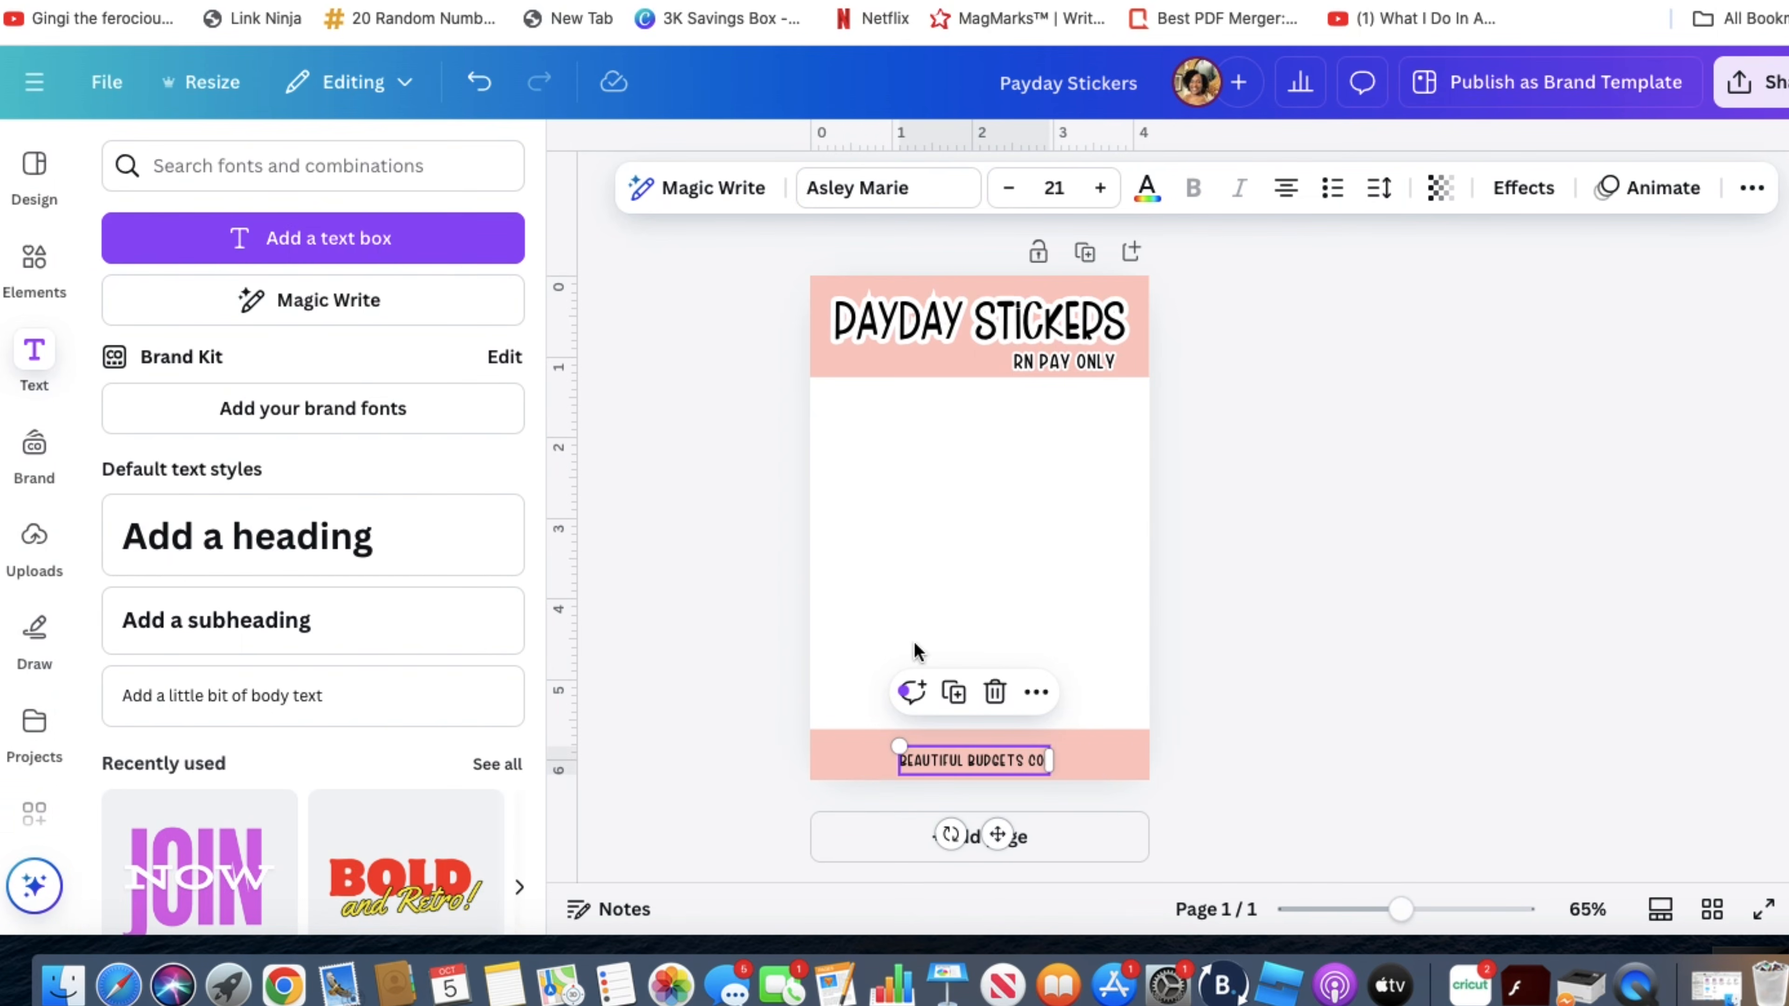
- Give the Beautiful Budgets Co. text a white Outline effect with thickness 126
left_click(744, 695)
left_click_drag(927, 767, 930, 765)
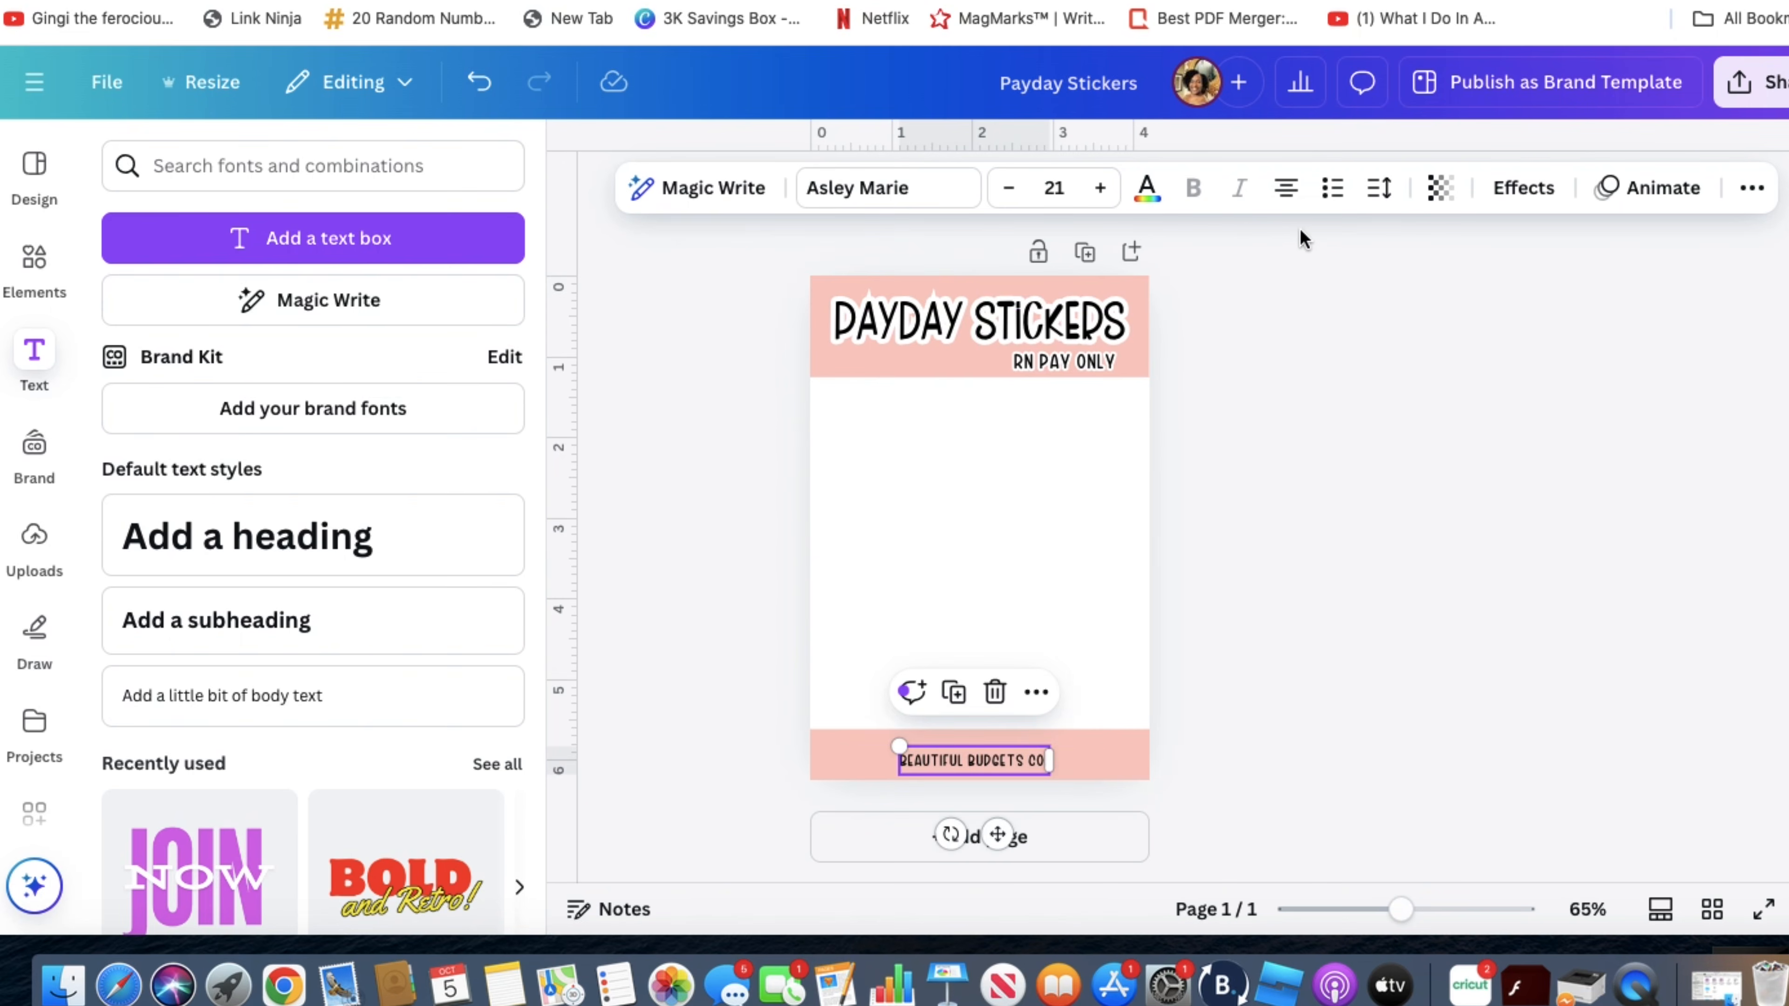
left_click(1514, 189)
left_click(438, 530)
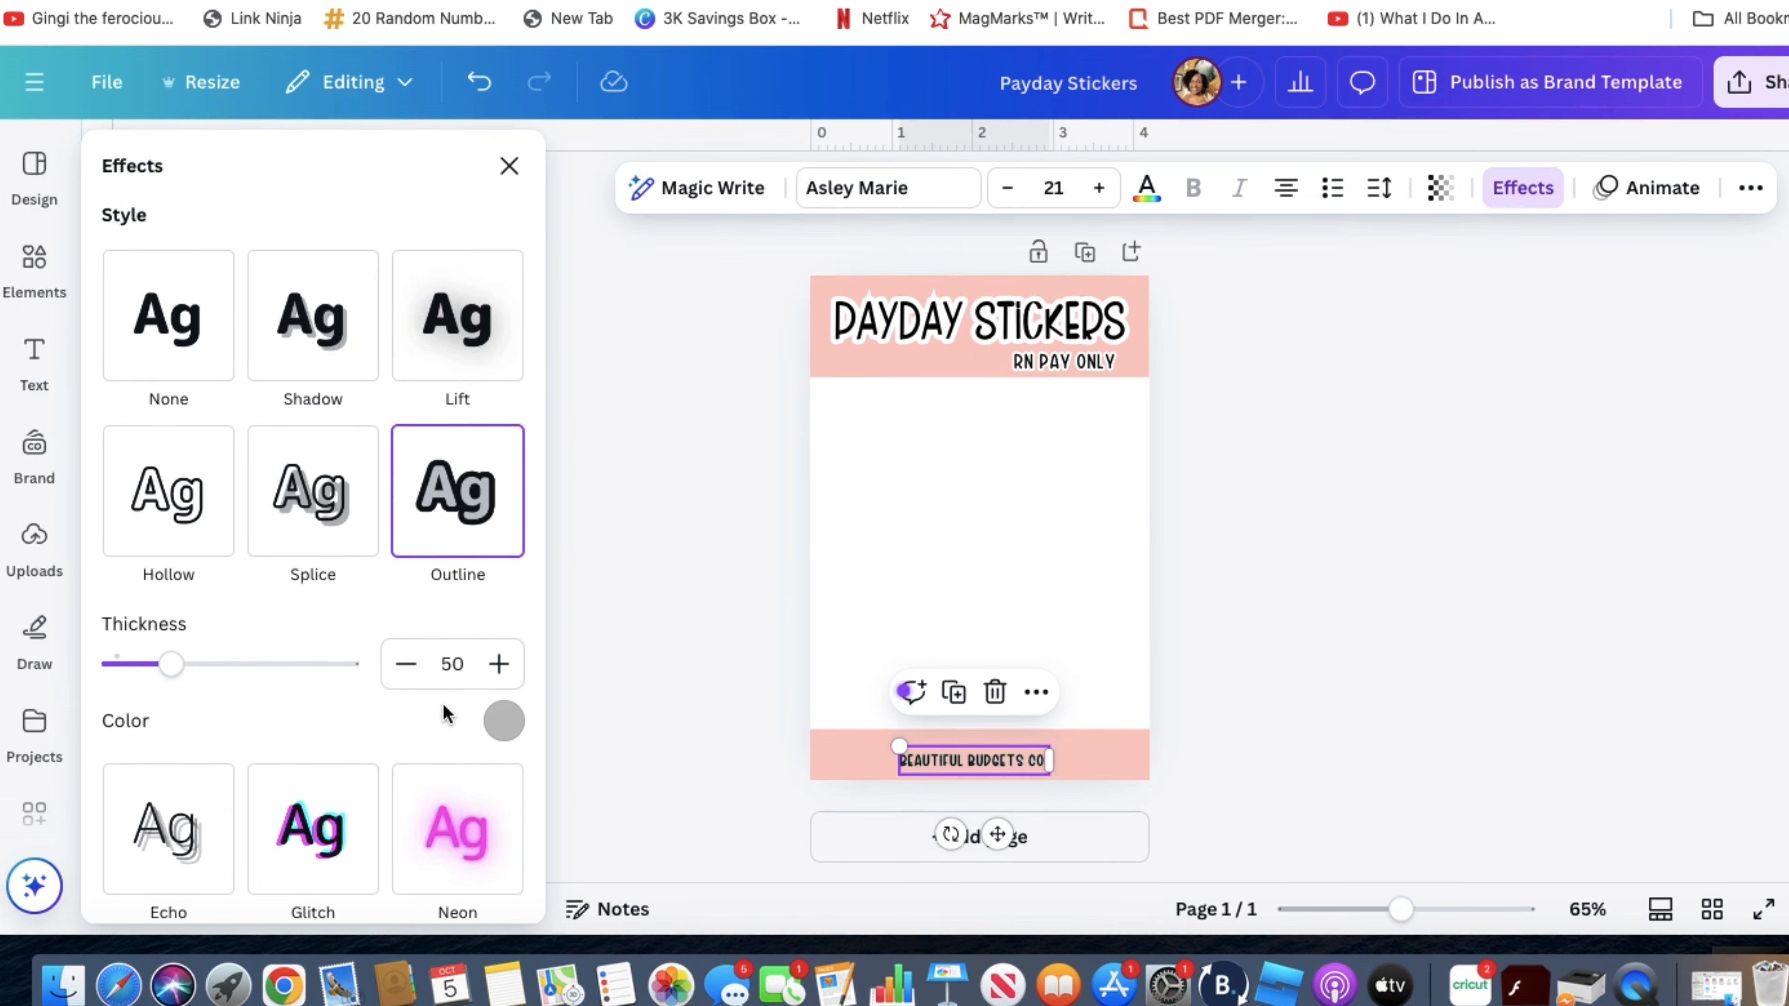
left_click_drag(172, 668, 263, 682)
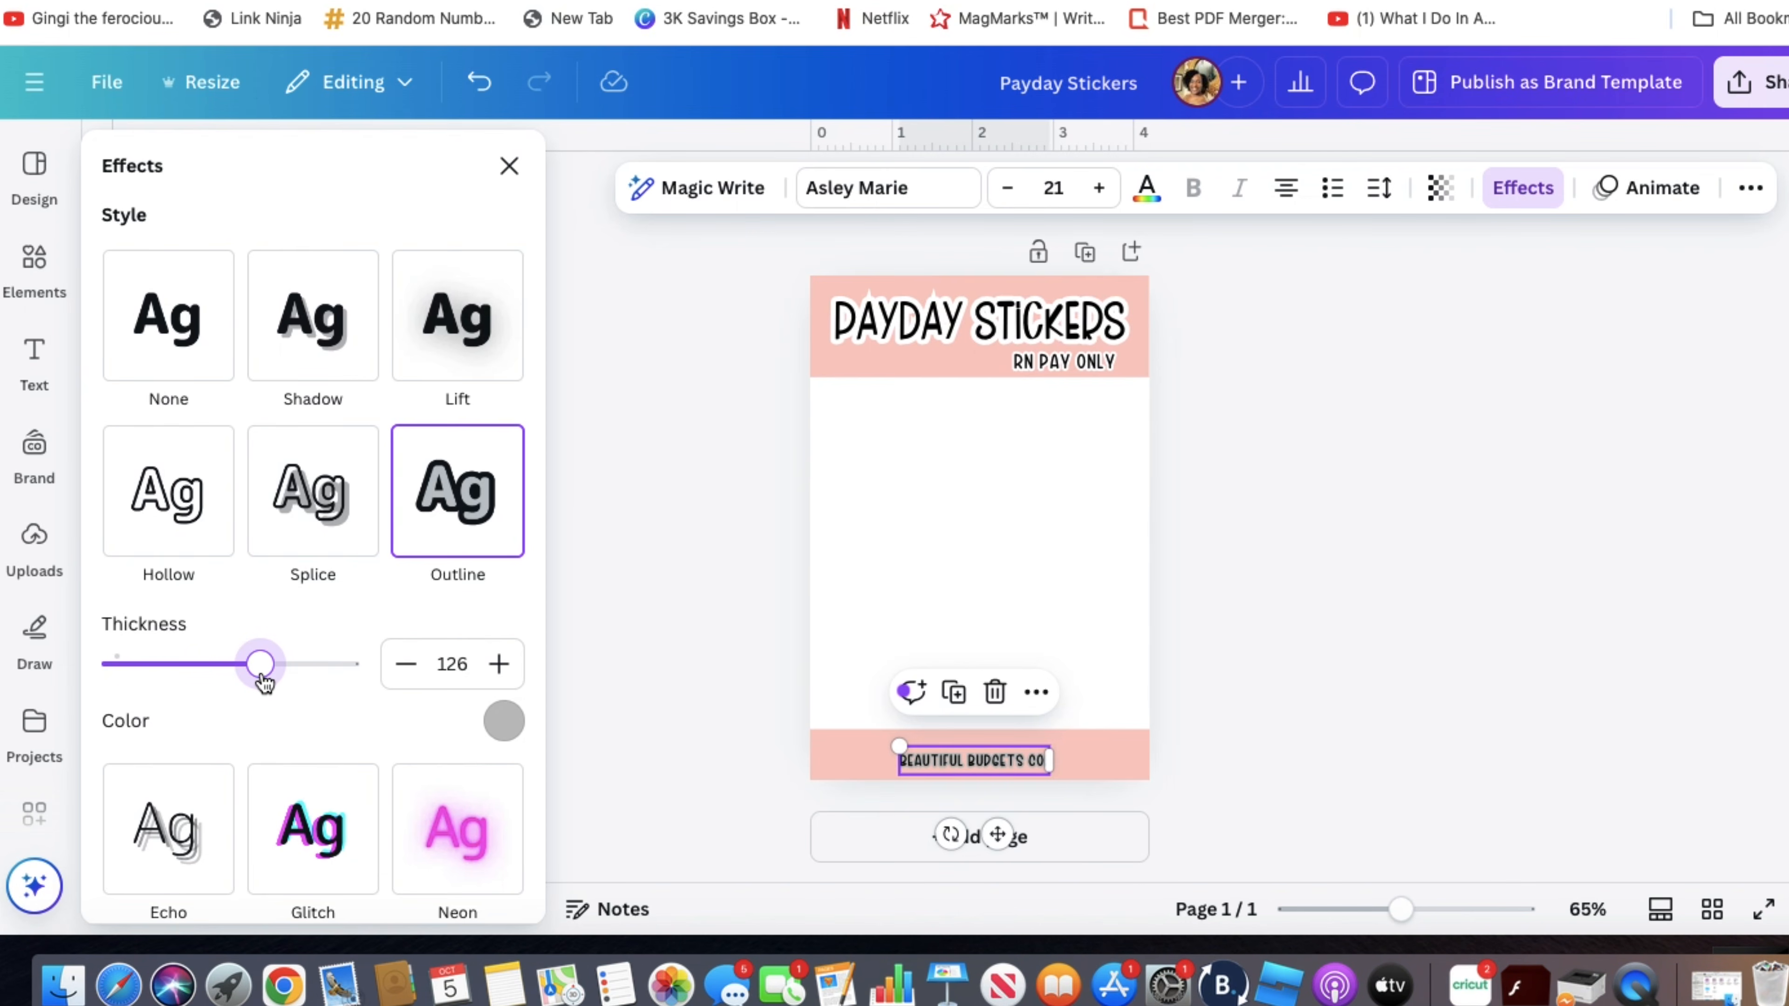
left_click(504, 722)
left_click(350, 451)
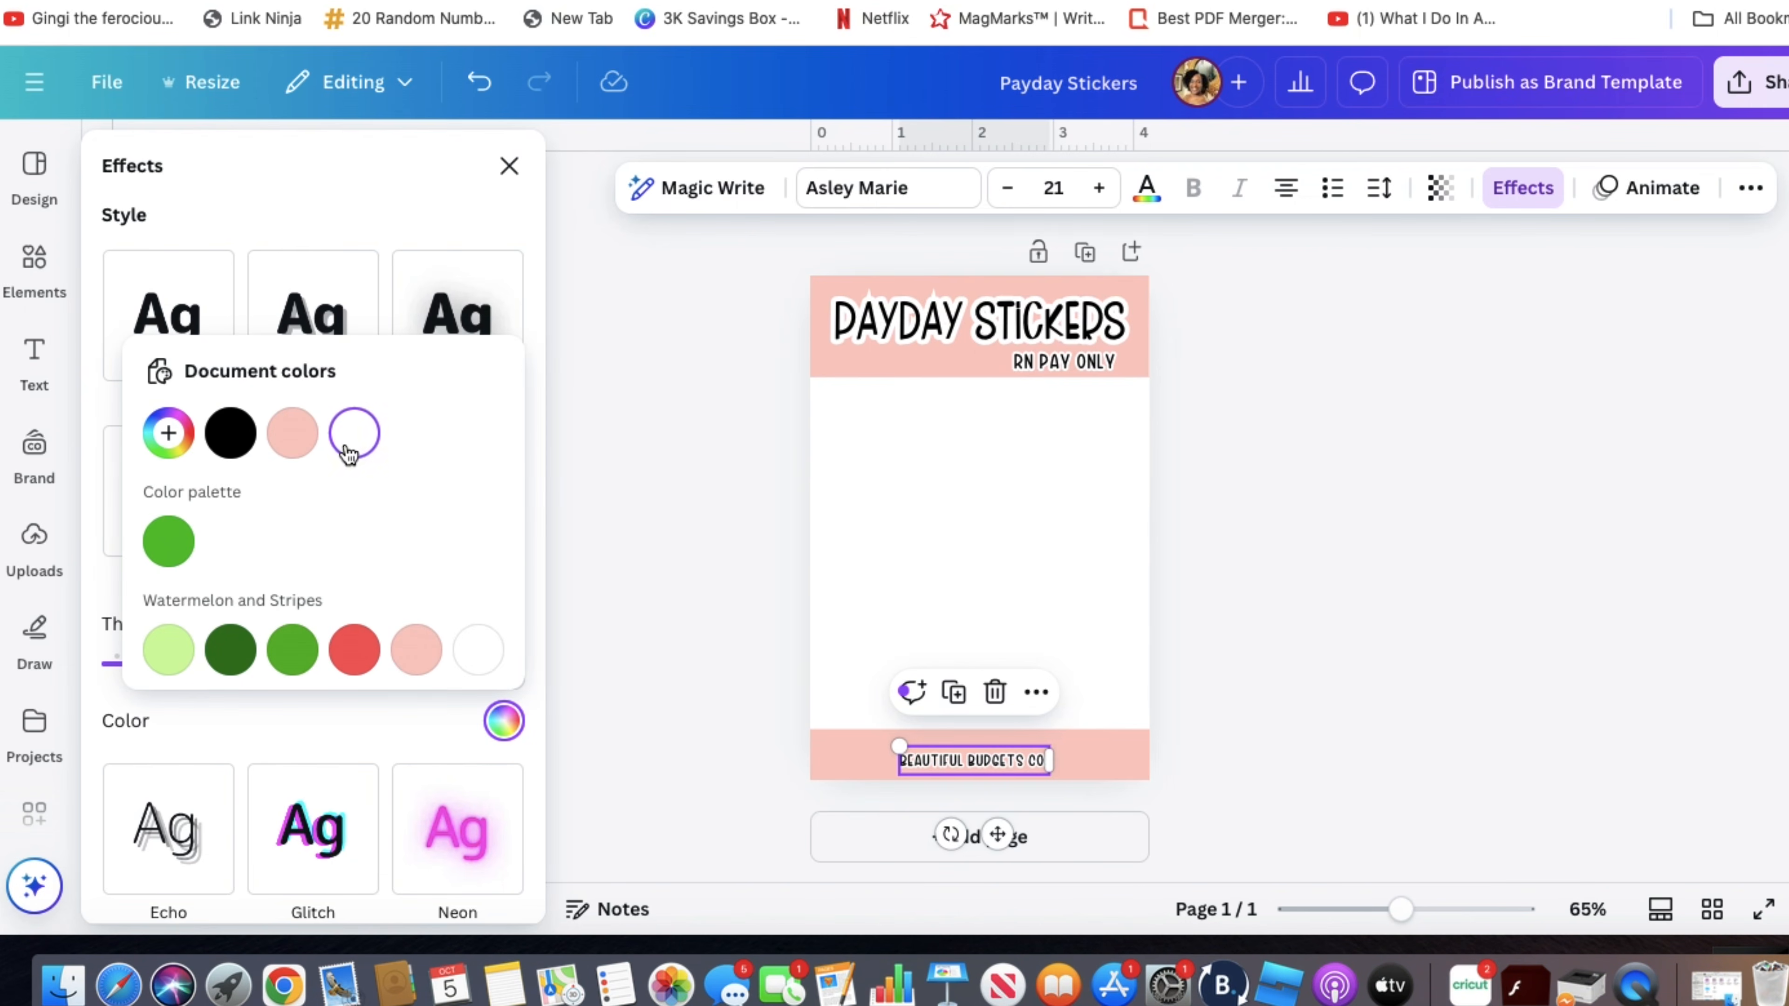
left_click(1210, 566)
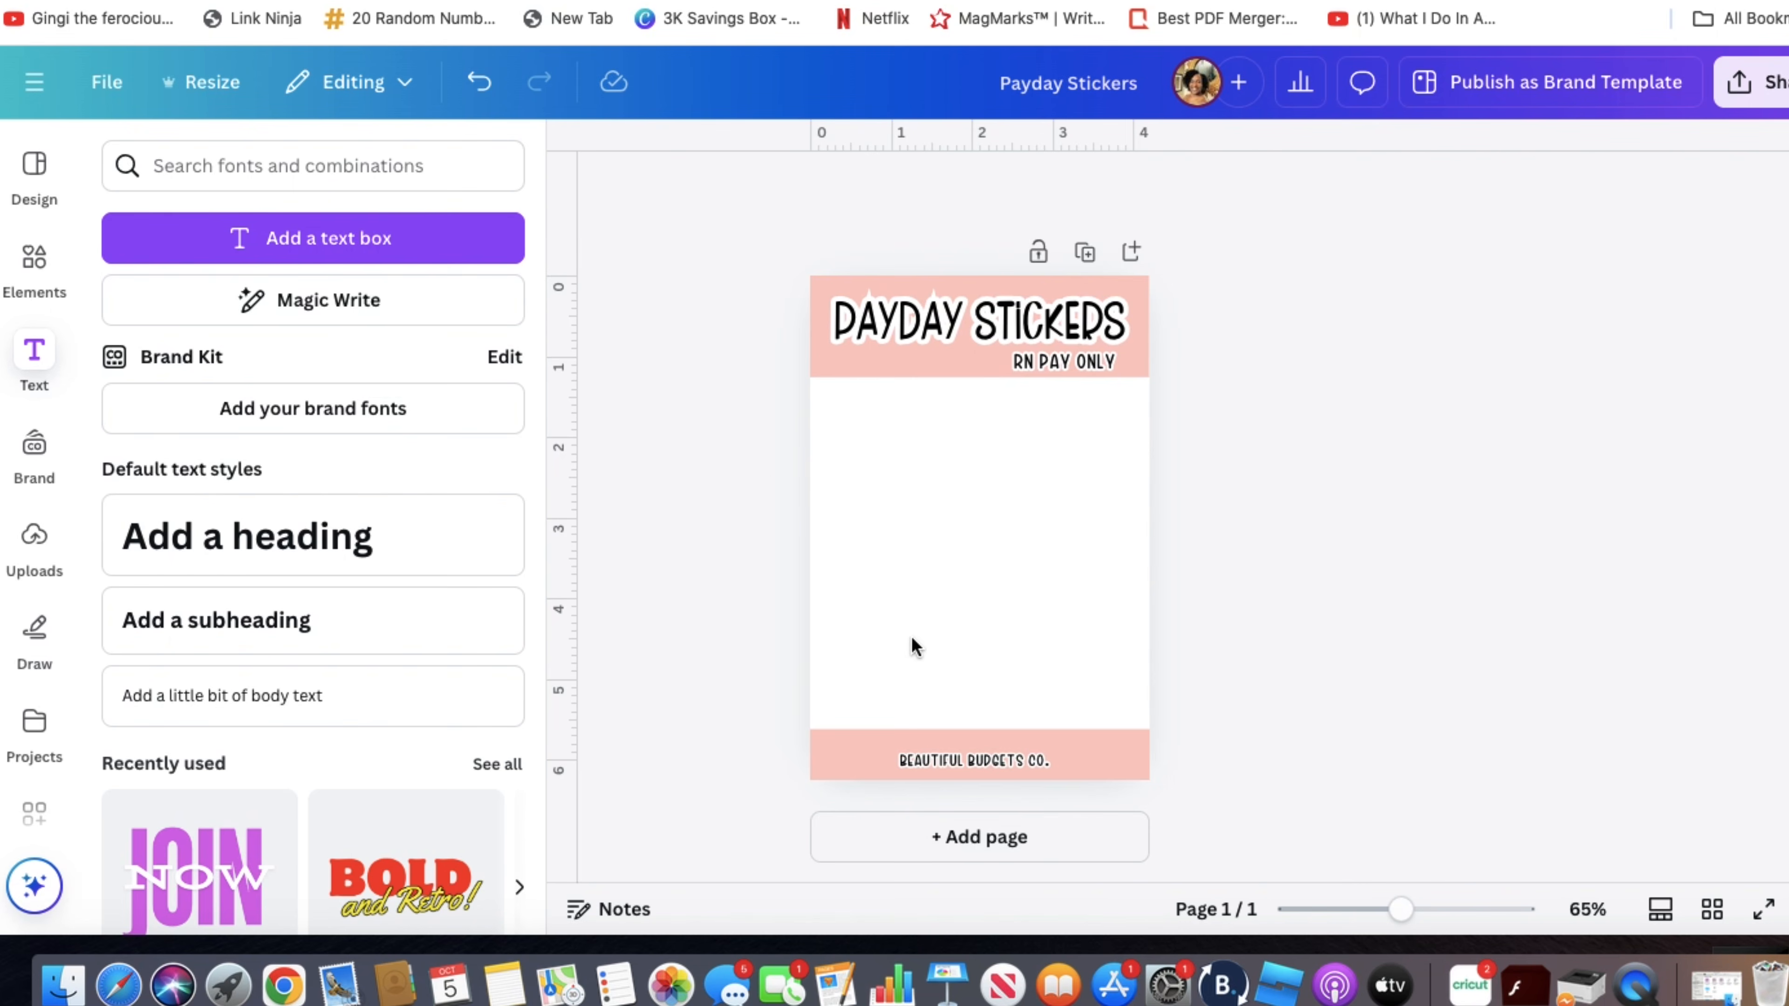
- Search the background library for "pink"
scroll(32, 726, "down", 5)
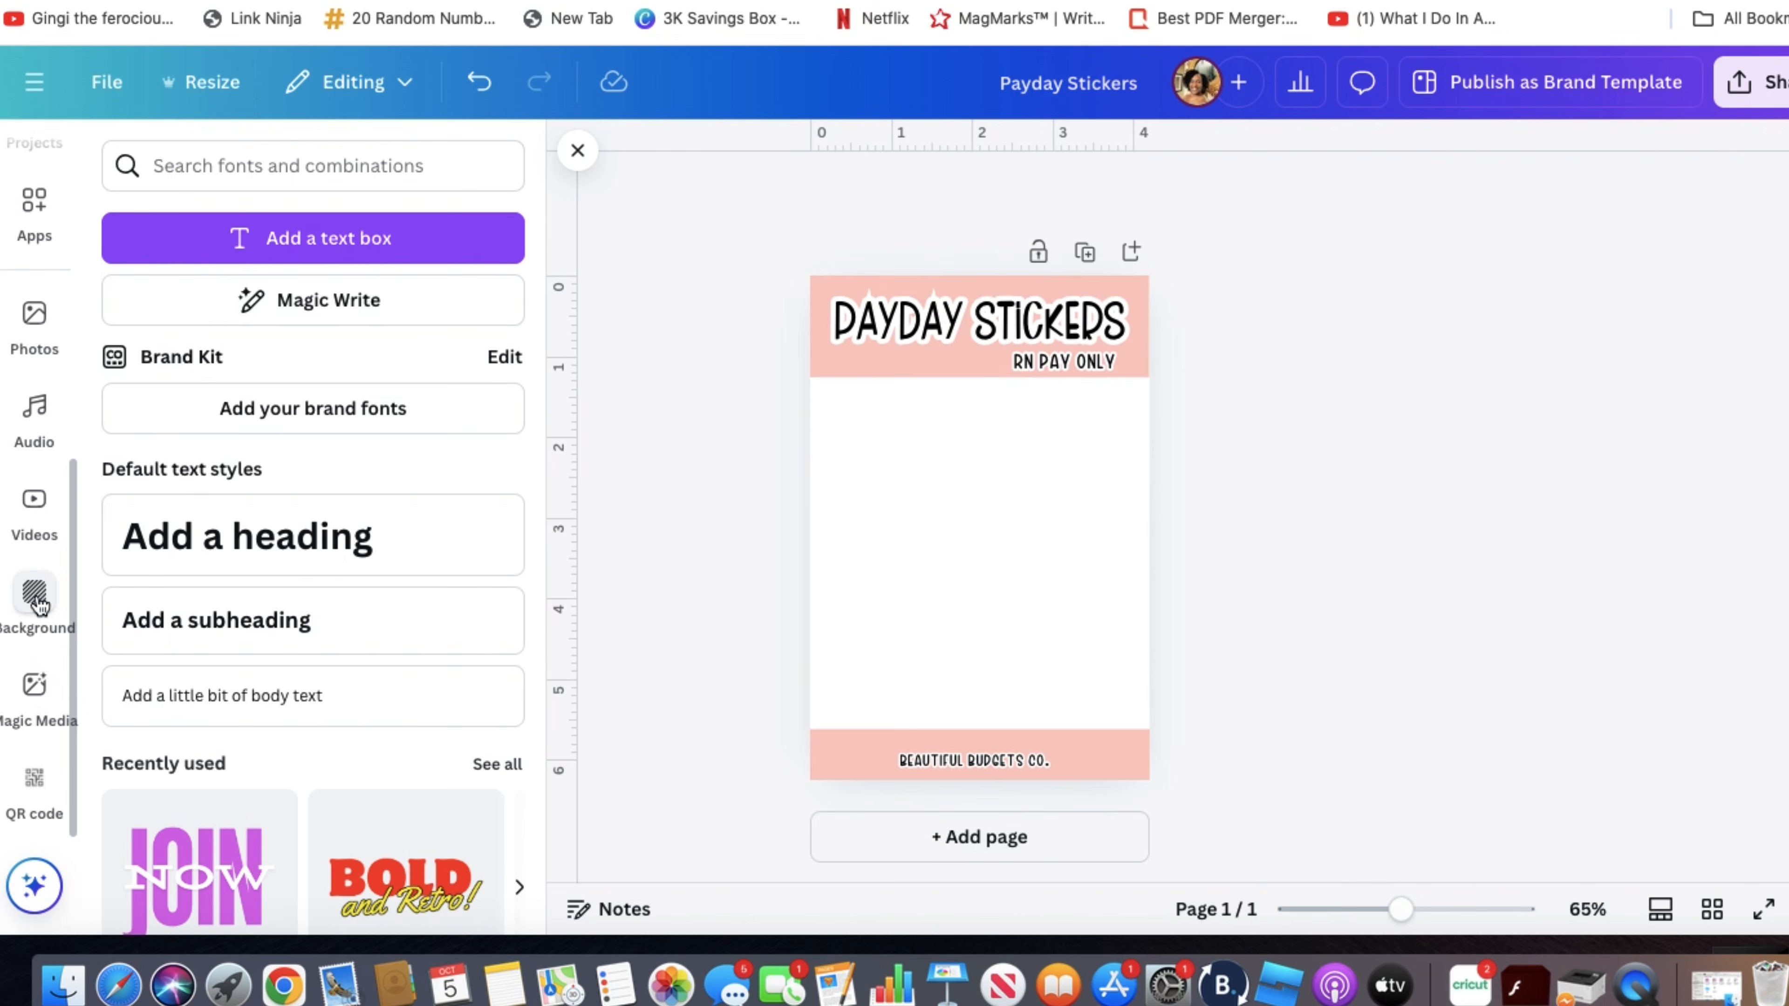
scroll(32, 712, "up", 5)
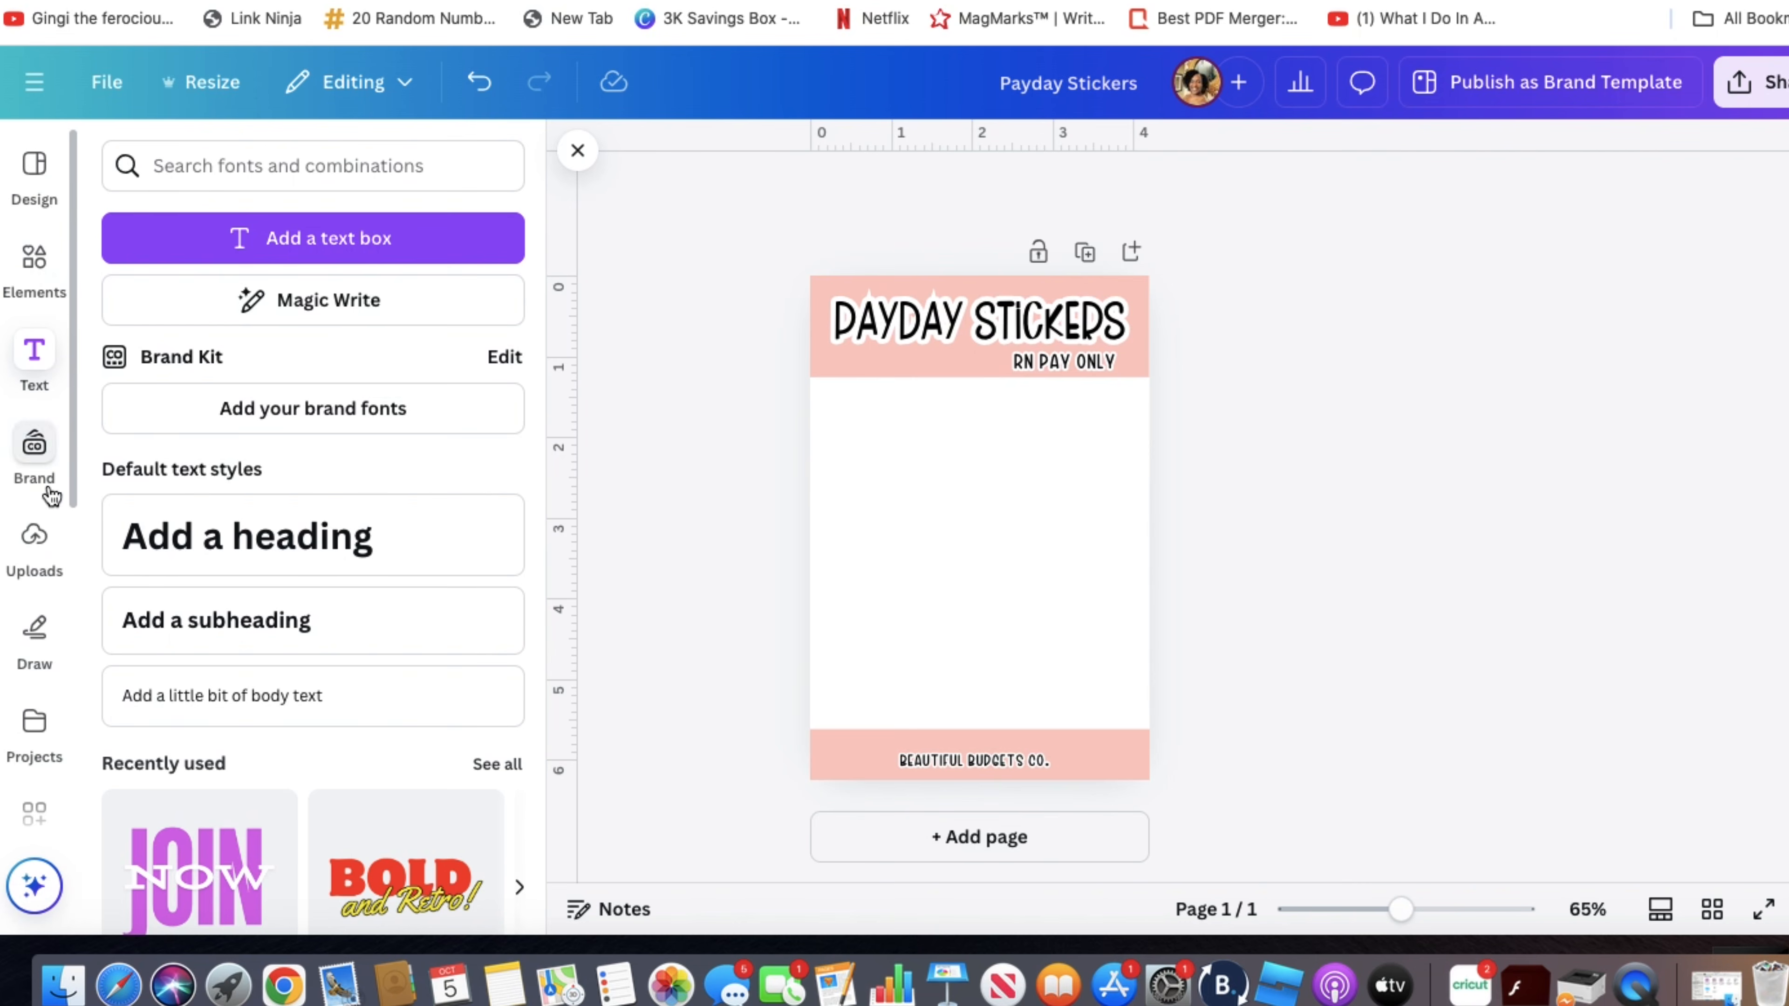
scroll(36, 572, "down", 3)
scroll(38, 575, "down", 3)
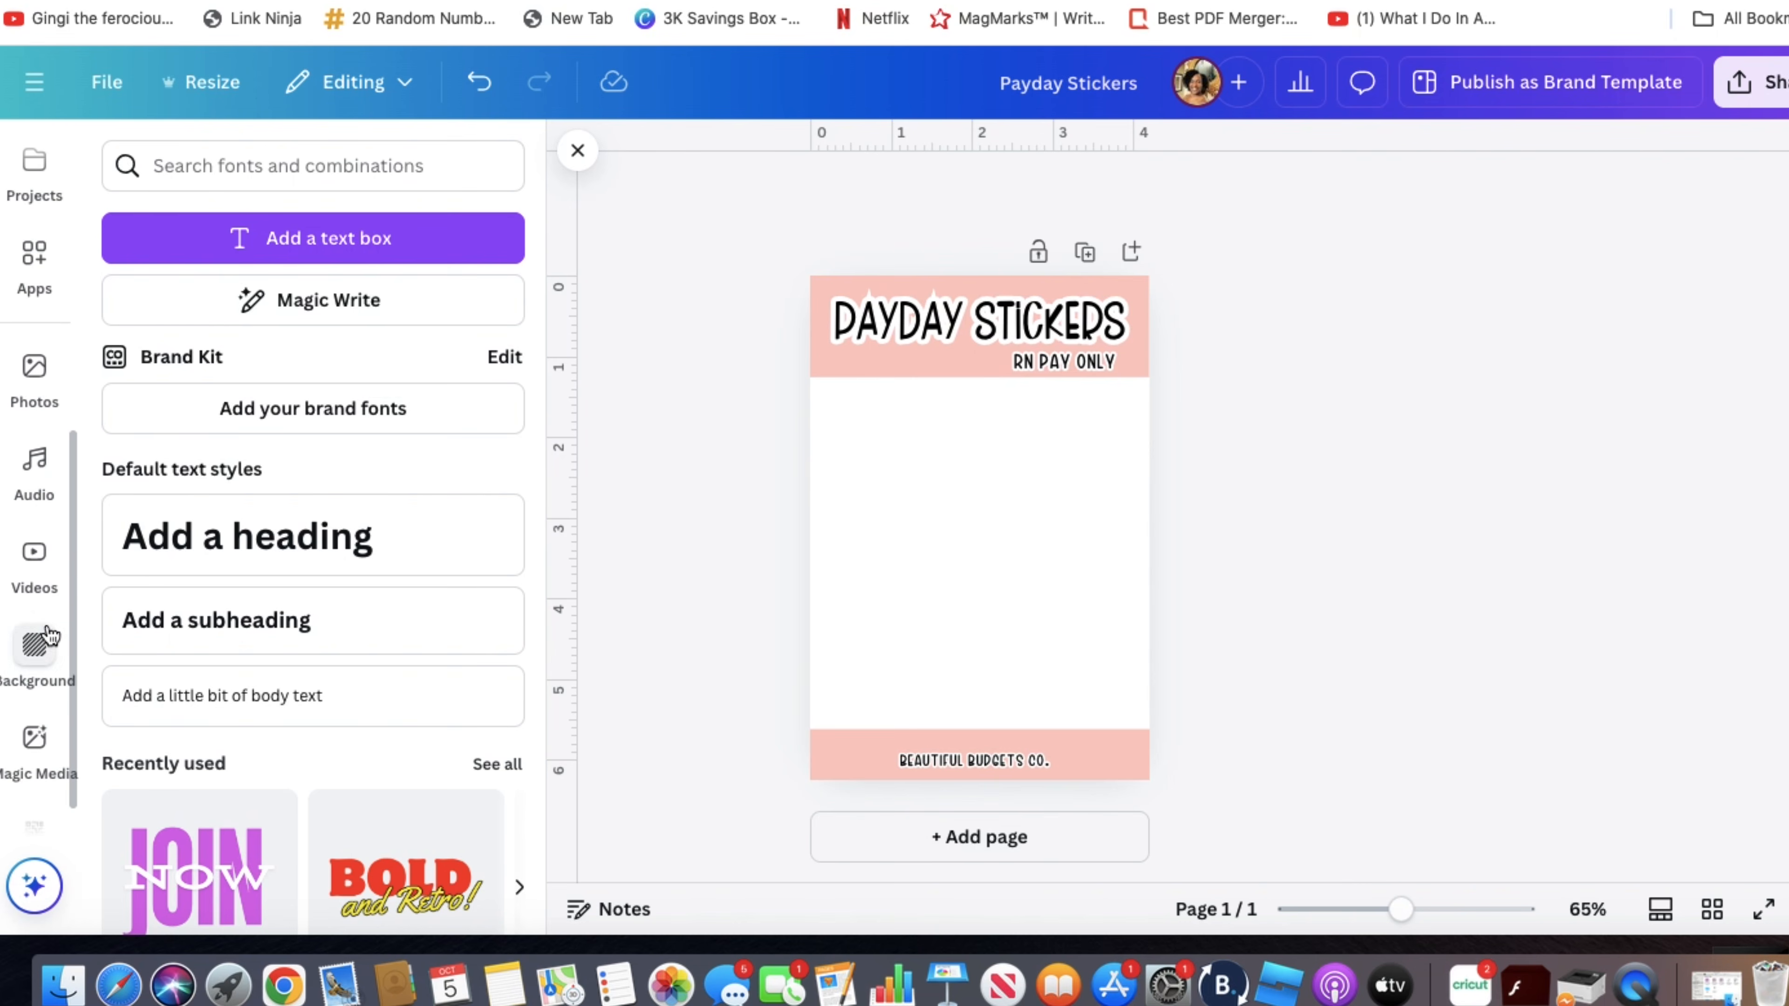
left_click(48, 641)
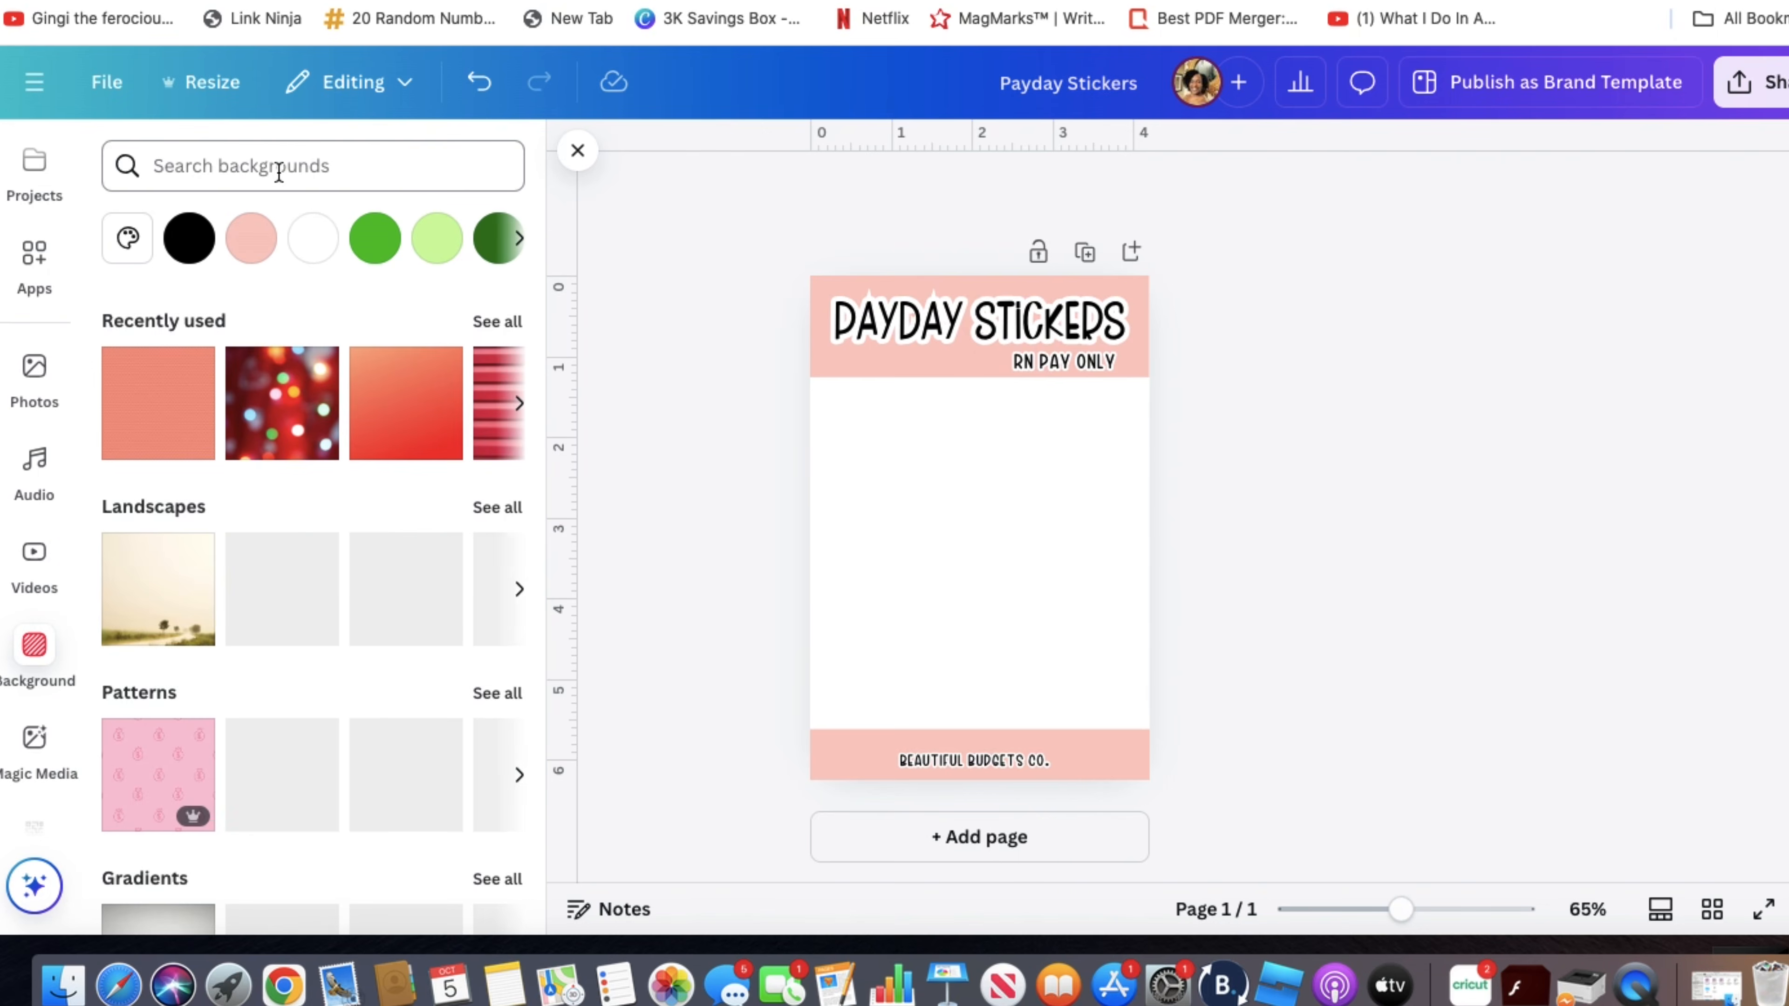
left_click(279, 169)
type("ping")
key("BackSpace")
type("k")
key("Return")
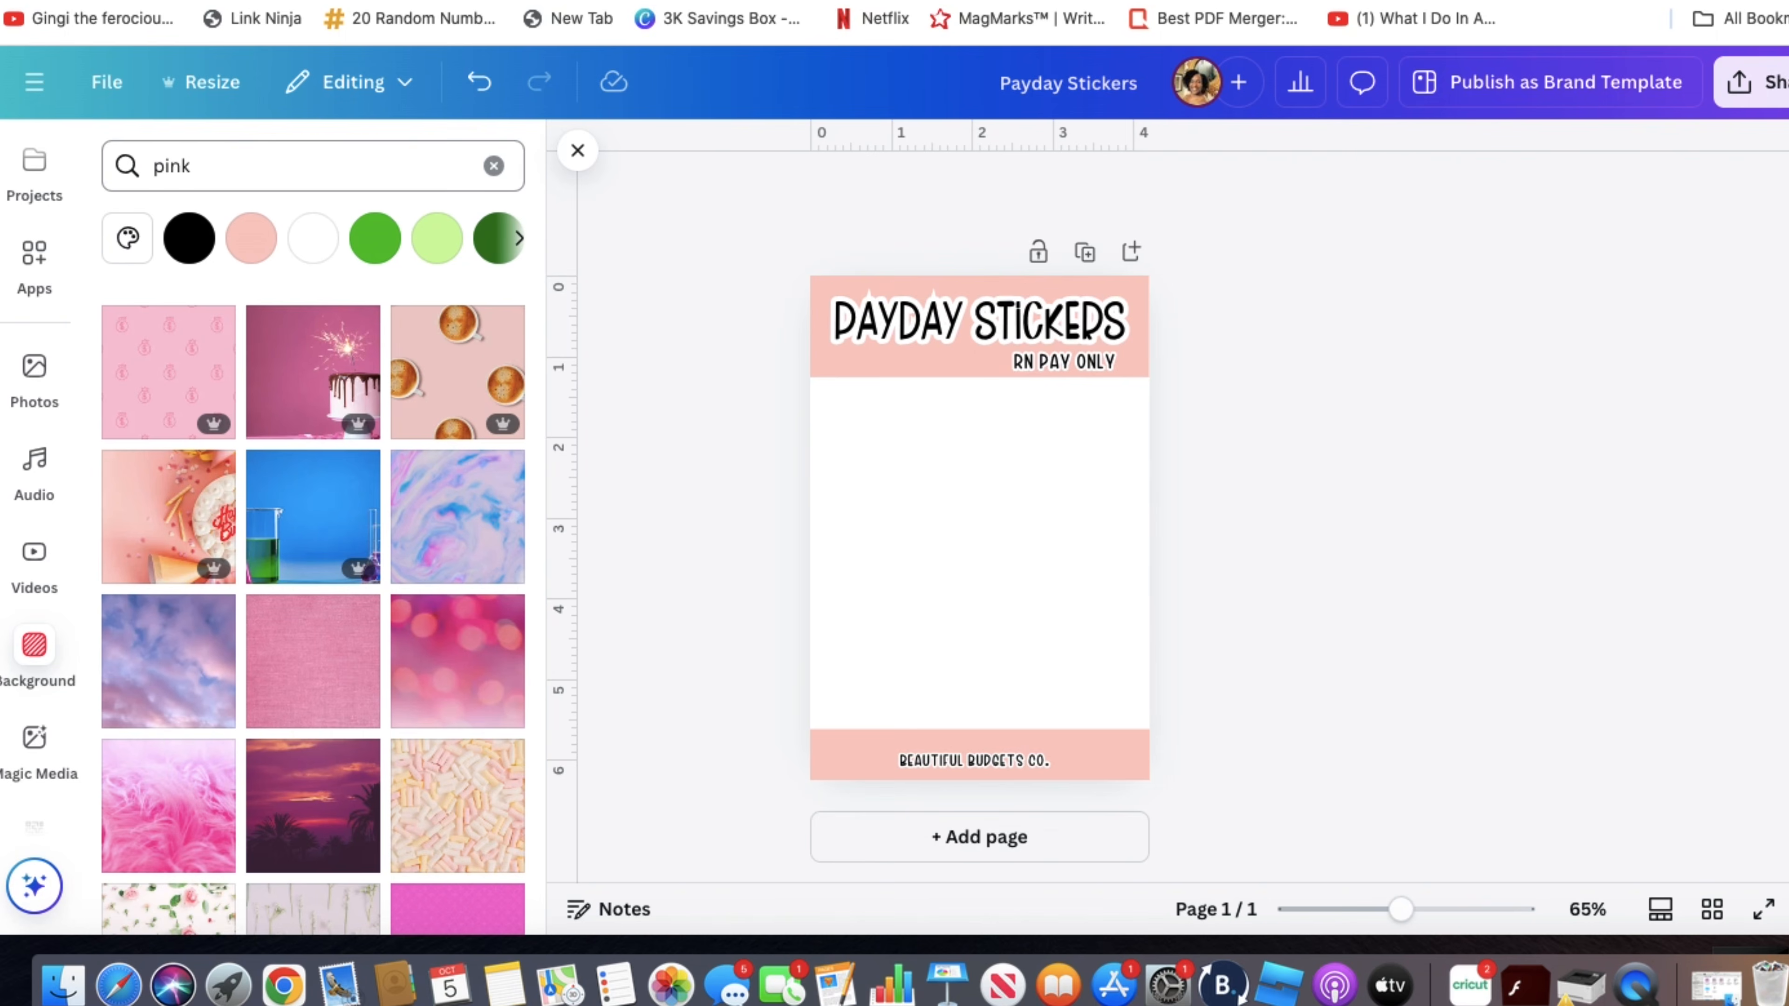
- Try the pale pink watercolor and circle-patterned backgrounds, and settle on the pink vertical-stripe background for the page
scroll(292, 345, "down", 5)
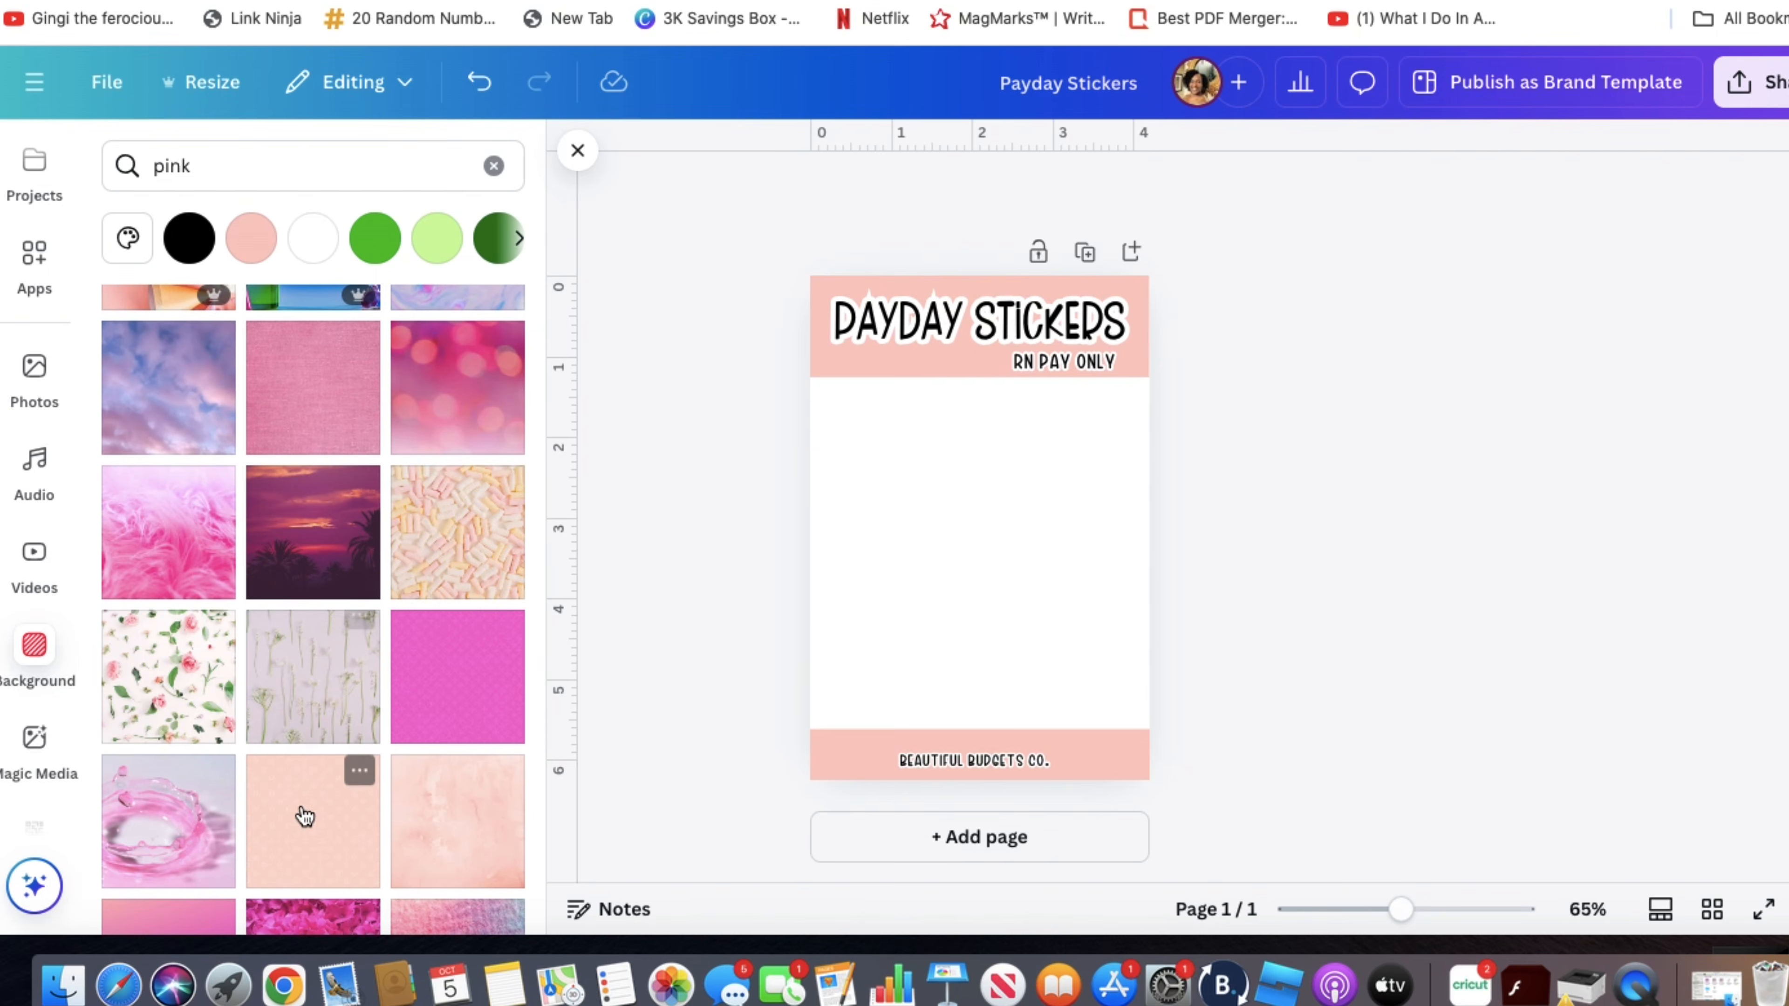
left_click(461, 819)
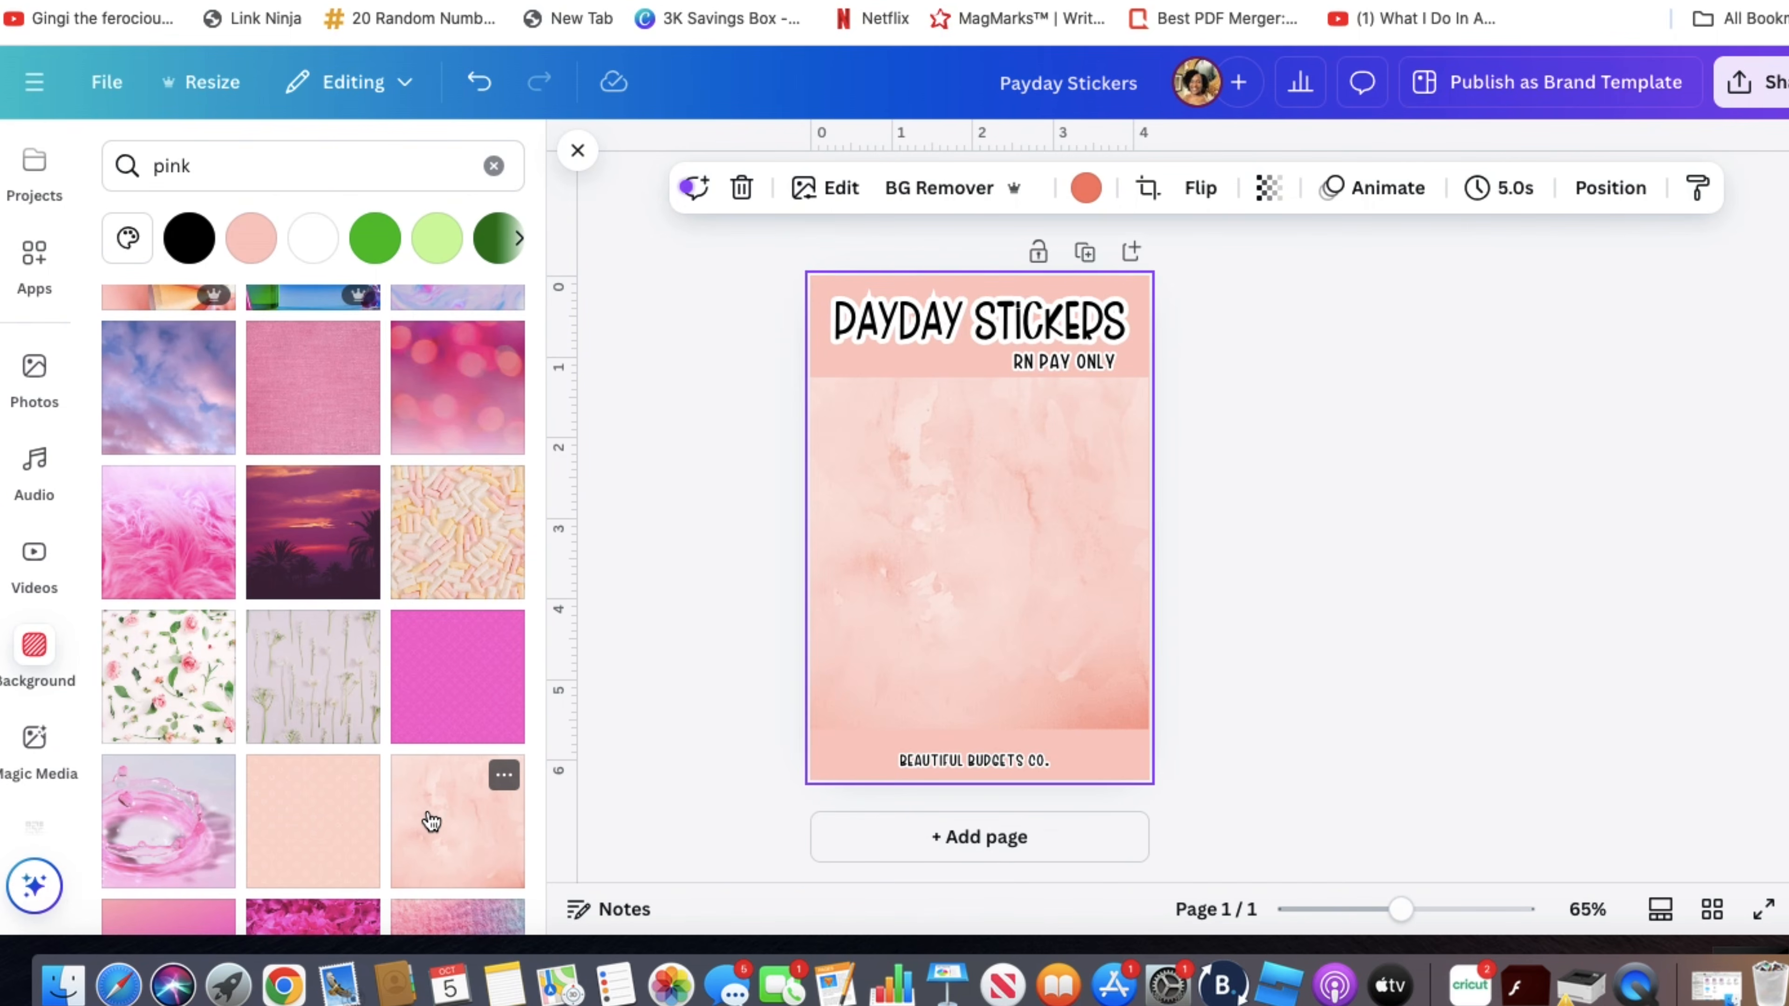
left_click(341, 815)
scroll(342, 815, "down", 5)
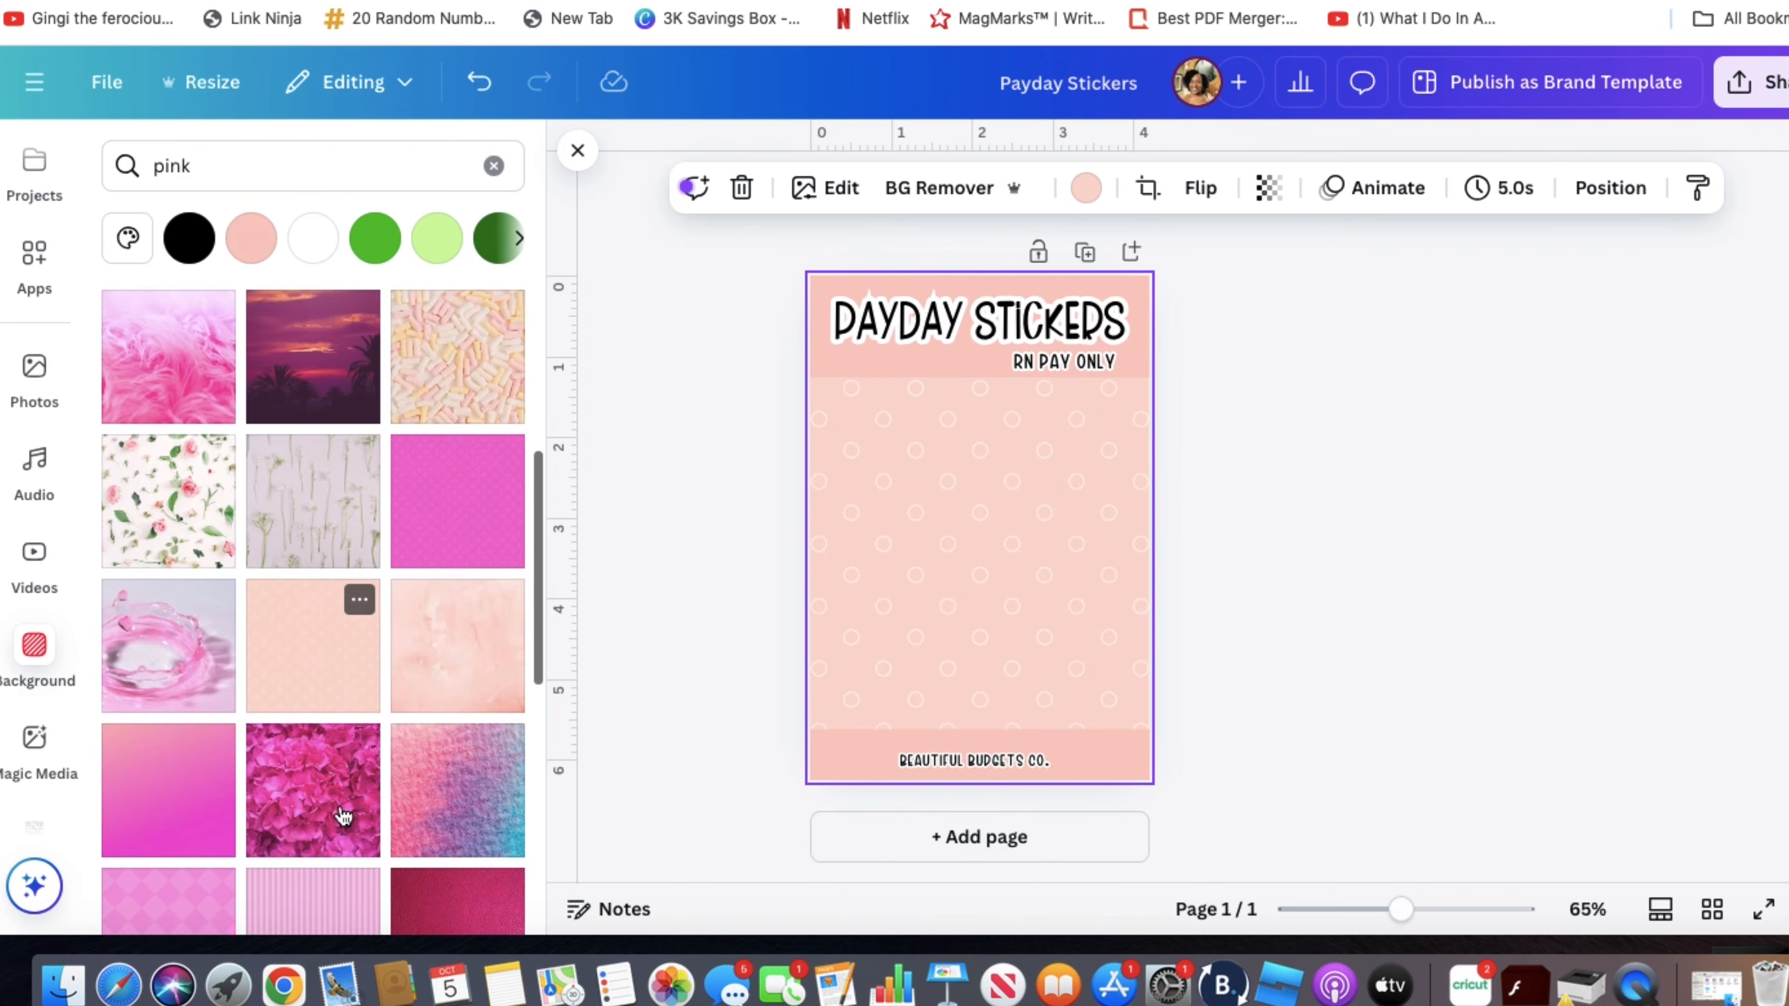
left_click(326, 803)
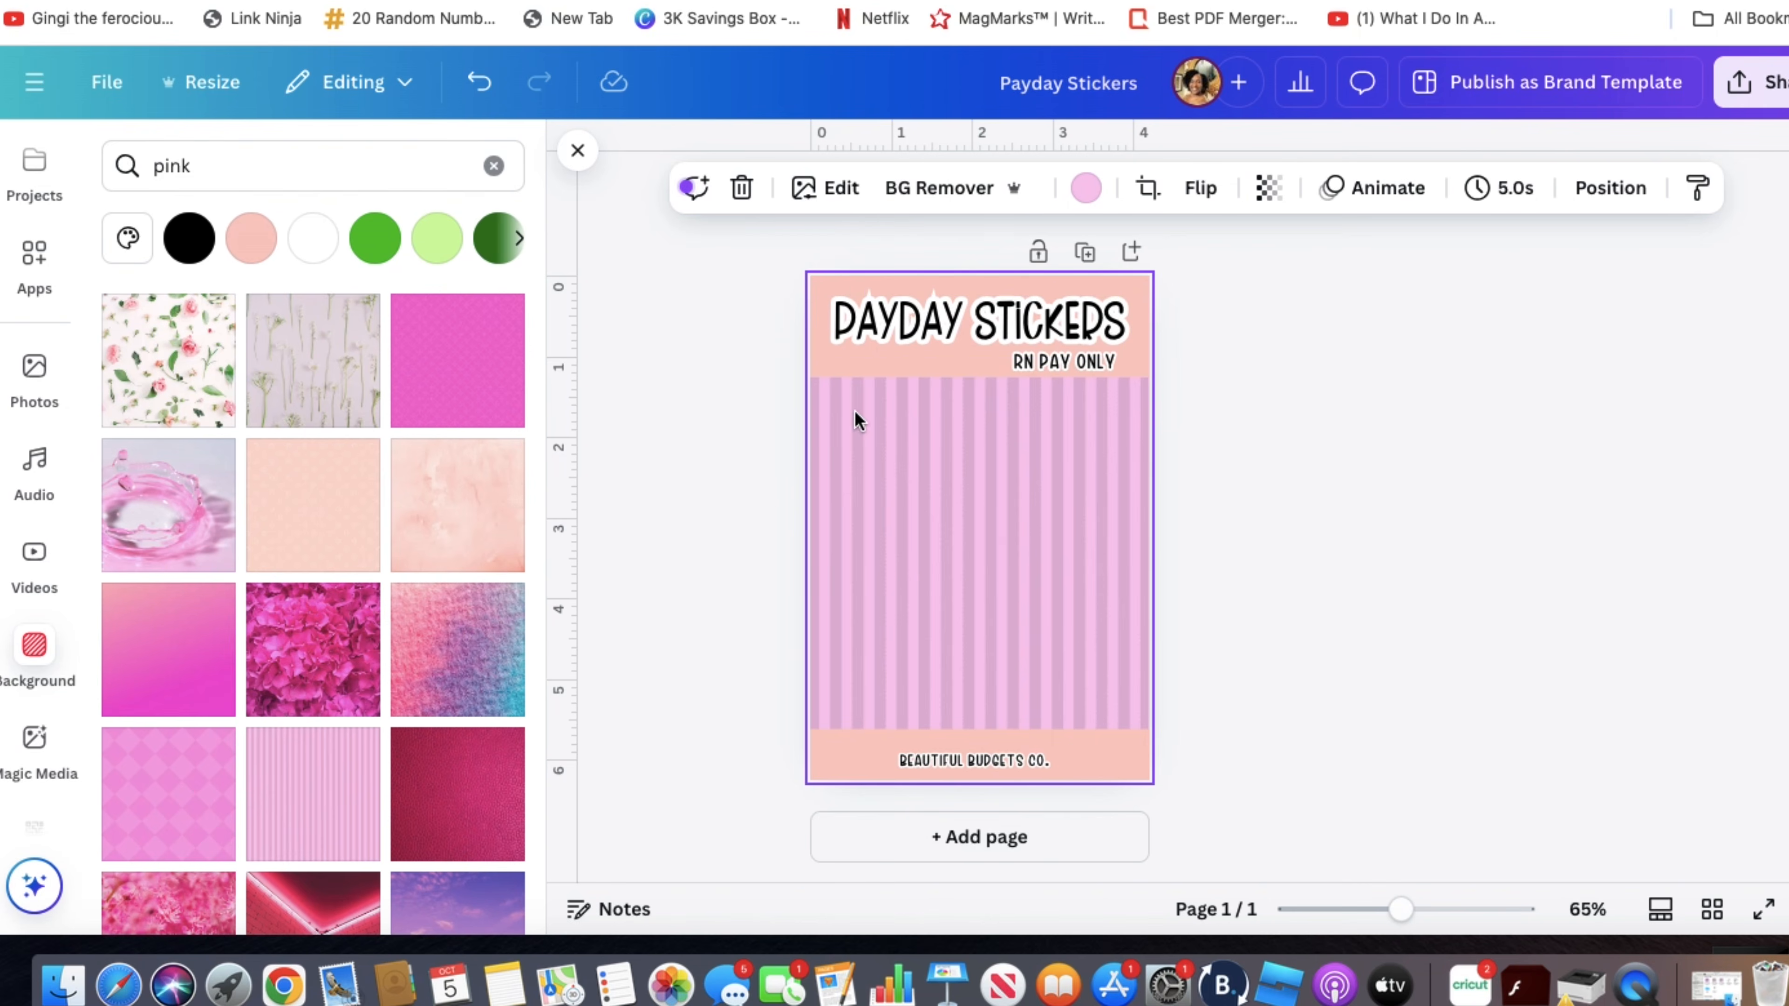
- Change the Payday Stickers title's font to Cupcake Handmade Regular and reduce its size to 44 so it fits on one line
left_click(933, 323)
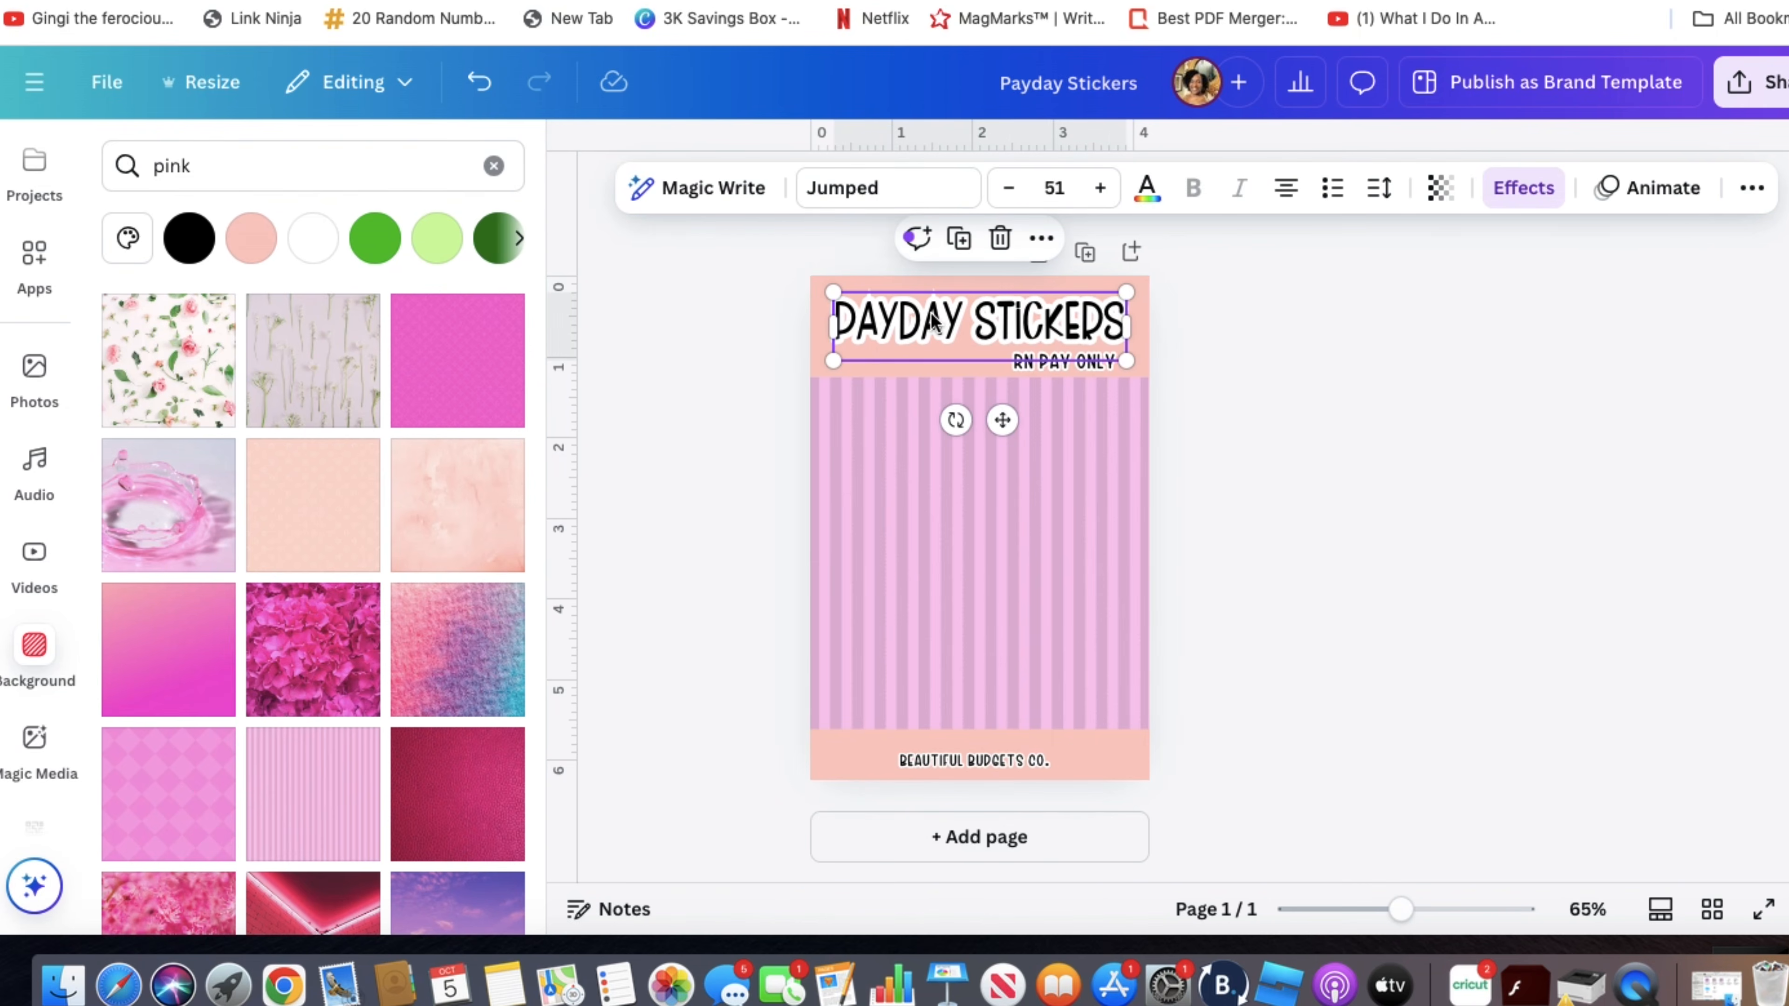
left_click(882, 208)
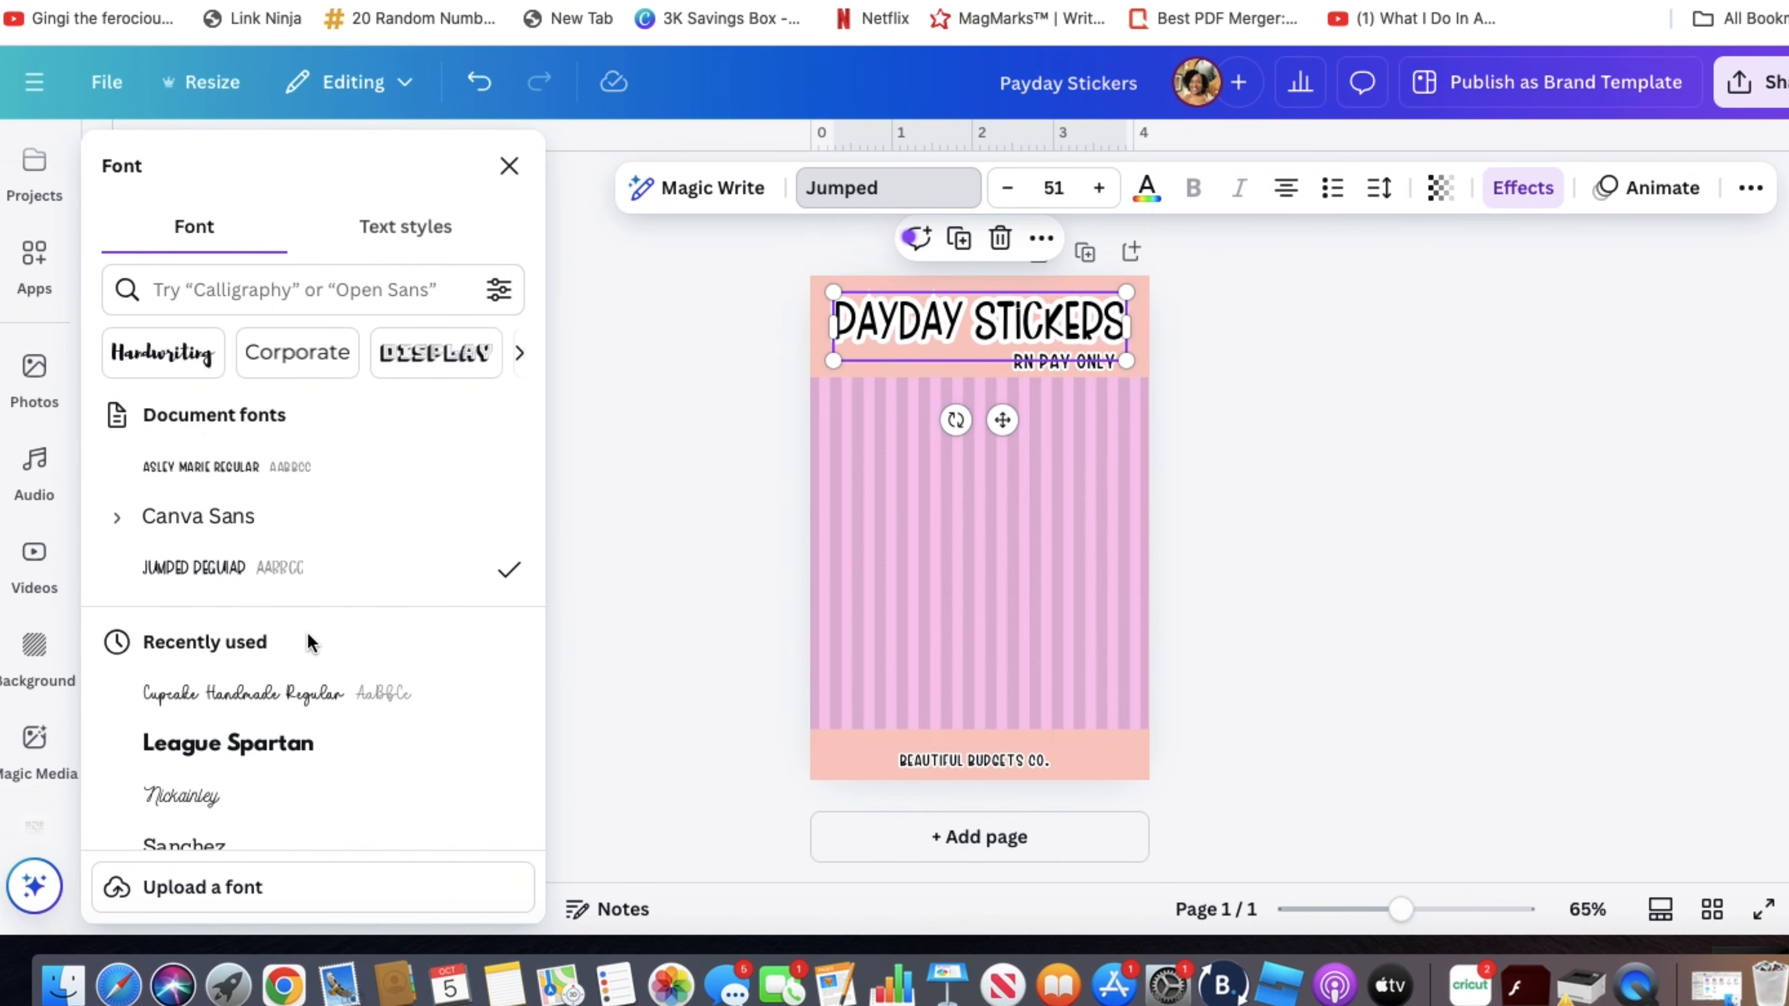
left_click(292, 696)
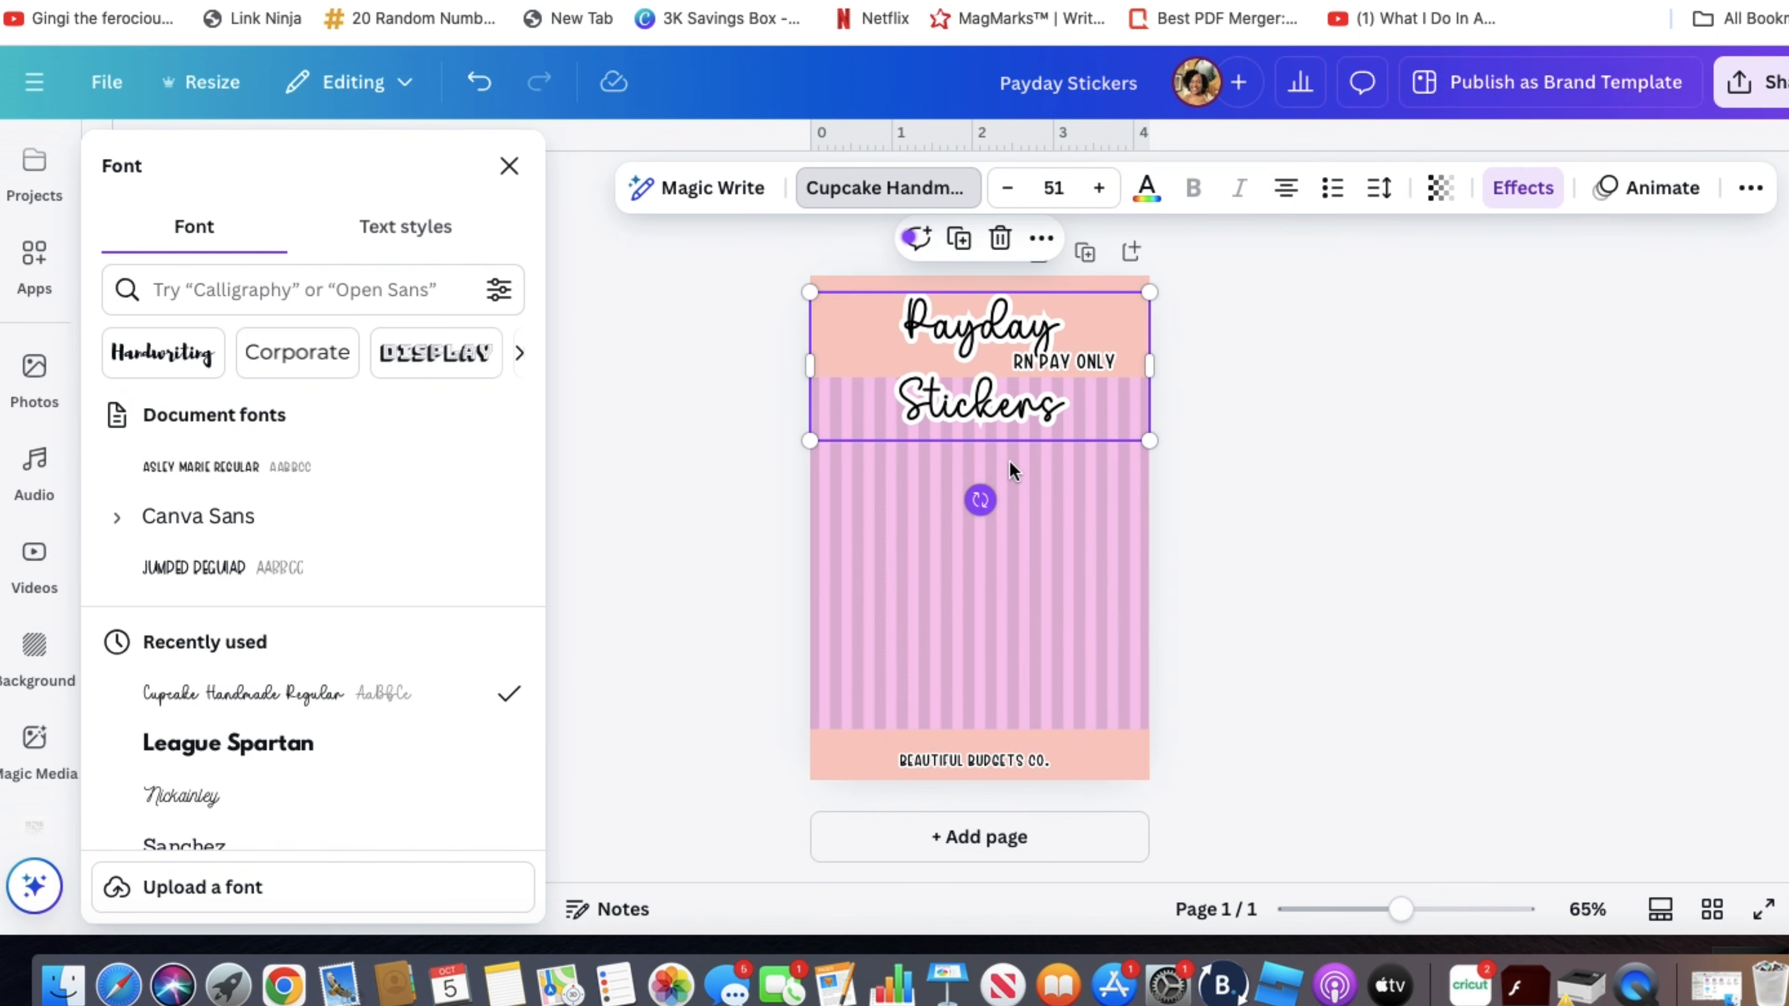
left_click(1007, 189)
left_click(1008, 188)
left_click(1008, 188)
left_click(1007, 188)
left_click(1008, 188)
left_click(1007, 188)
left_click(1007, 188)
left_click(1454, 387)
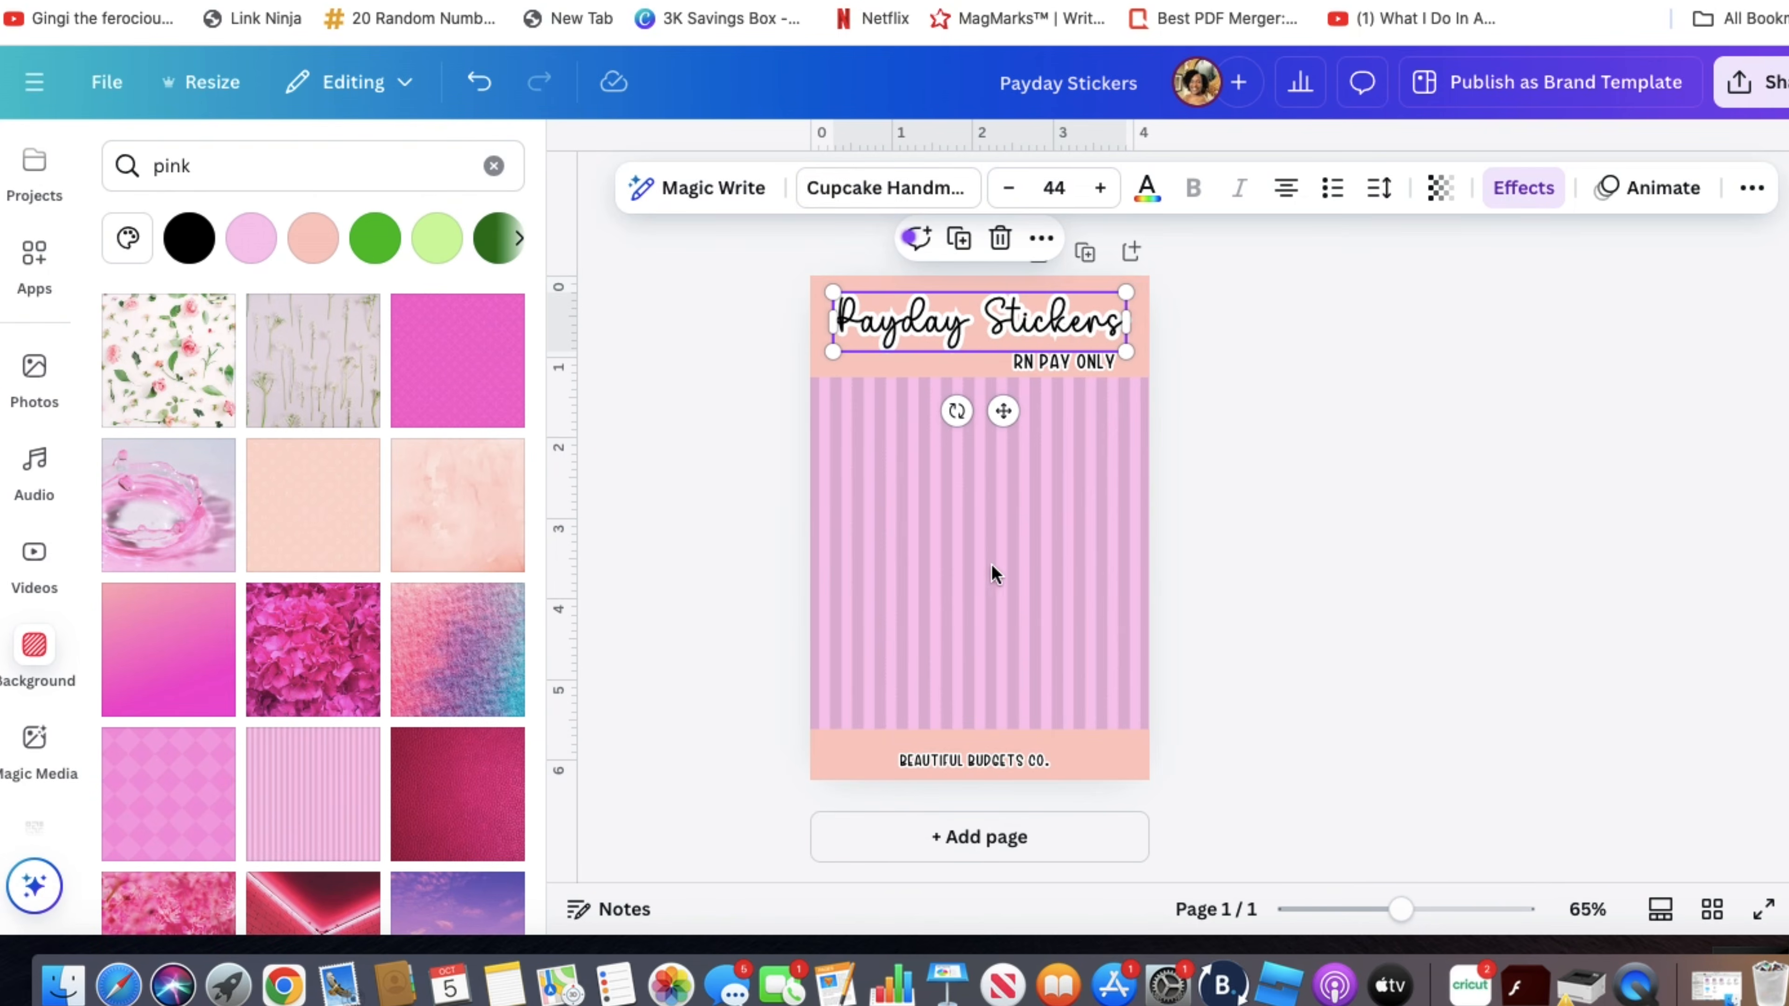
- Try the pink water-splash background, and replace the striped page background with the pale pink watercolor one
left_click(649, 554)
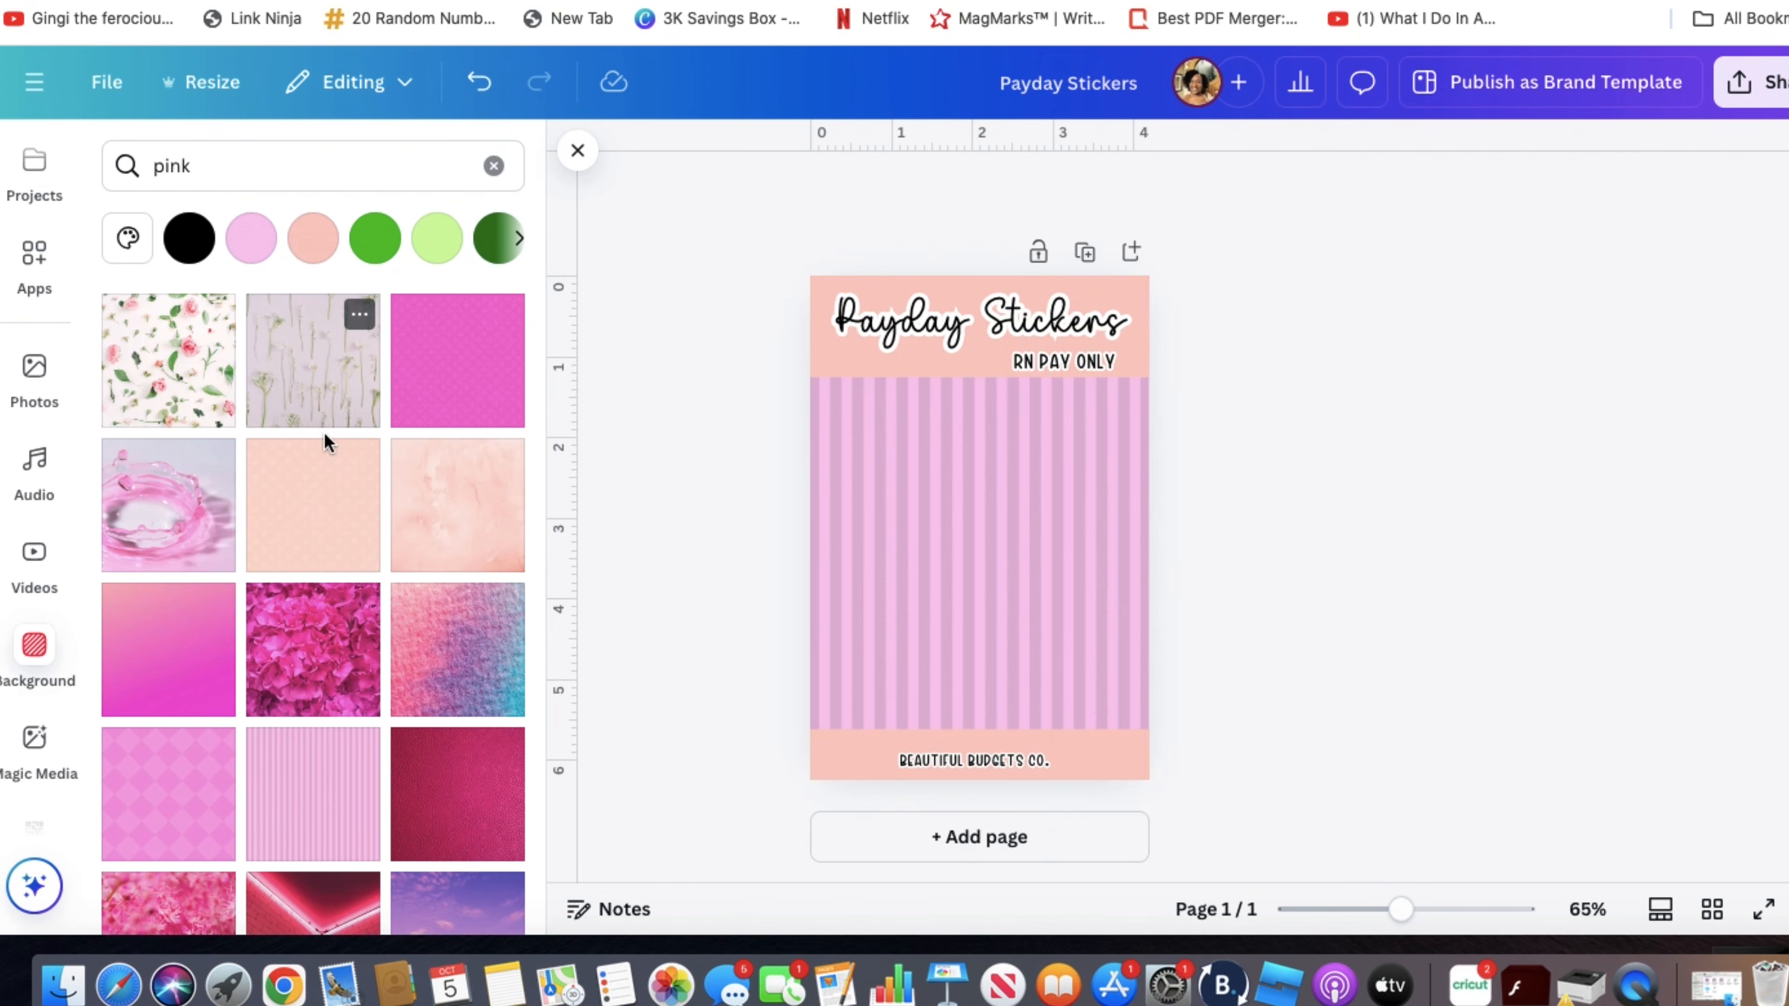
left_click(169, 542)
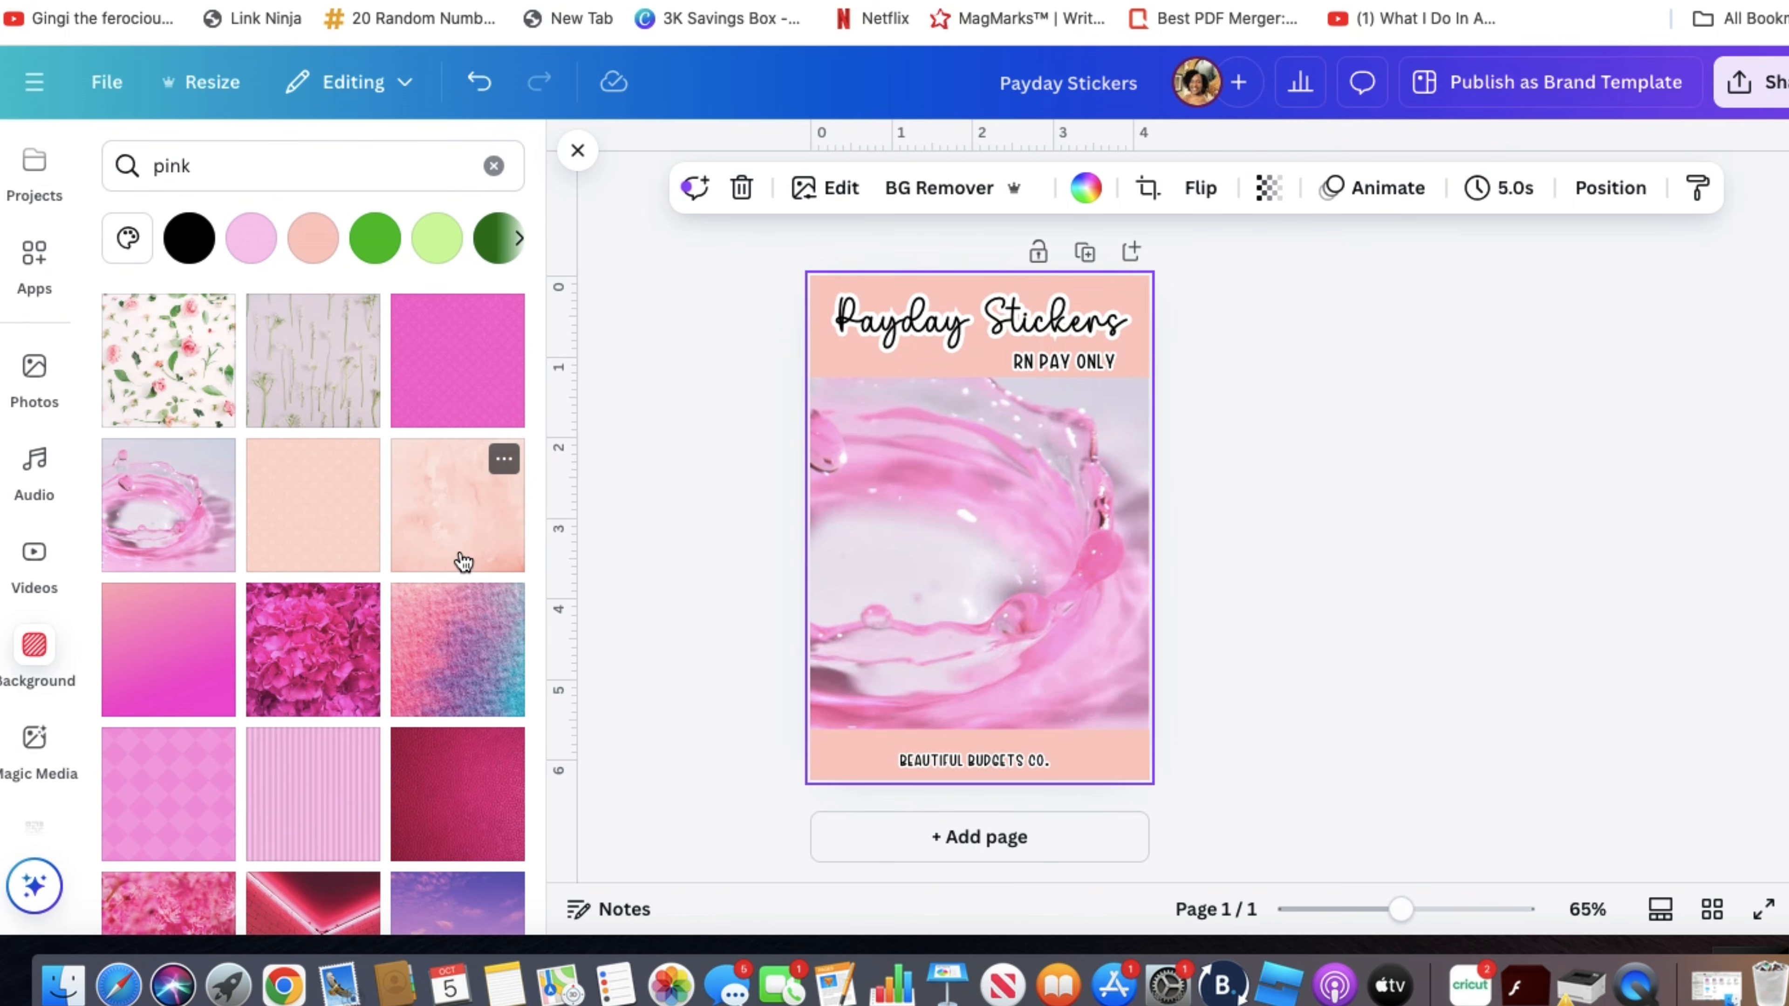
left_click(441, 528)
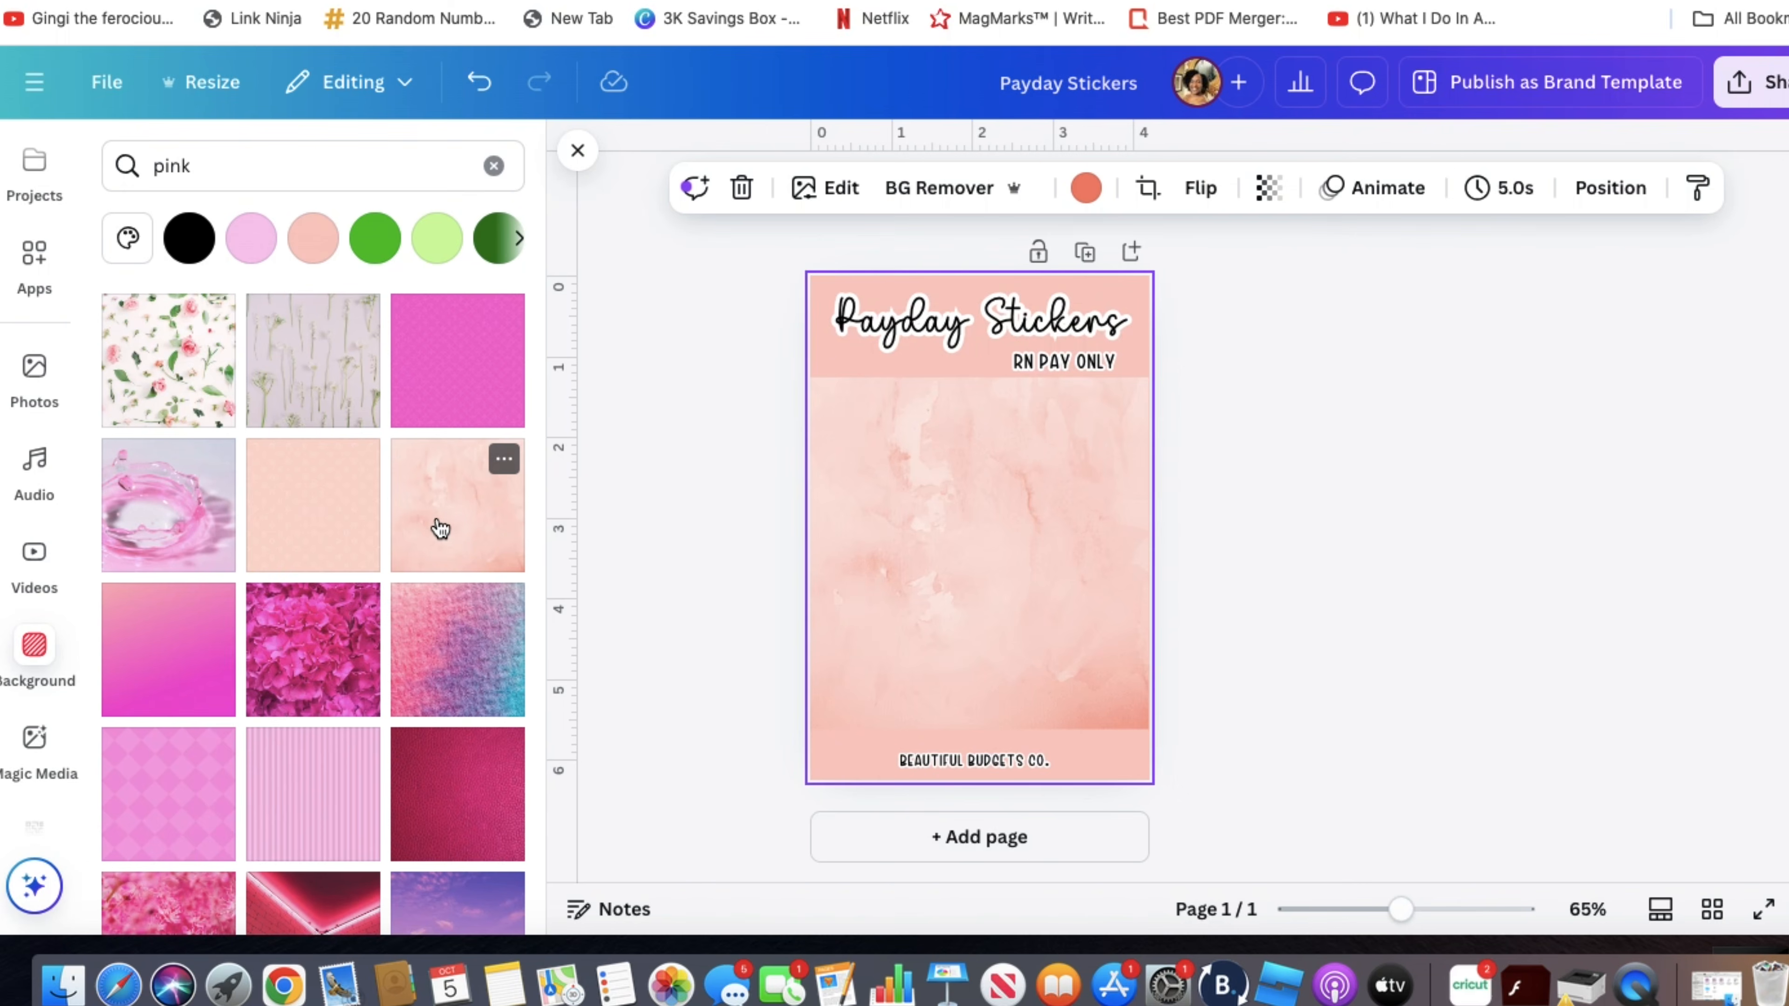
- Try a solid light pink page background and undo it to restore the watercolor background
left_click(815, 348)
left_click(252, 239)
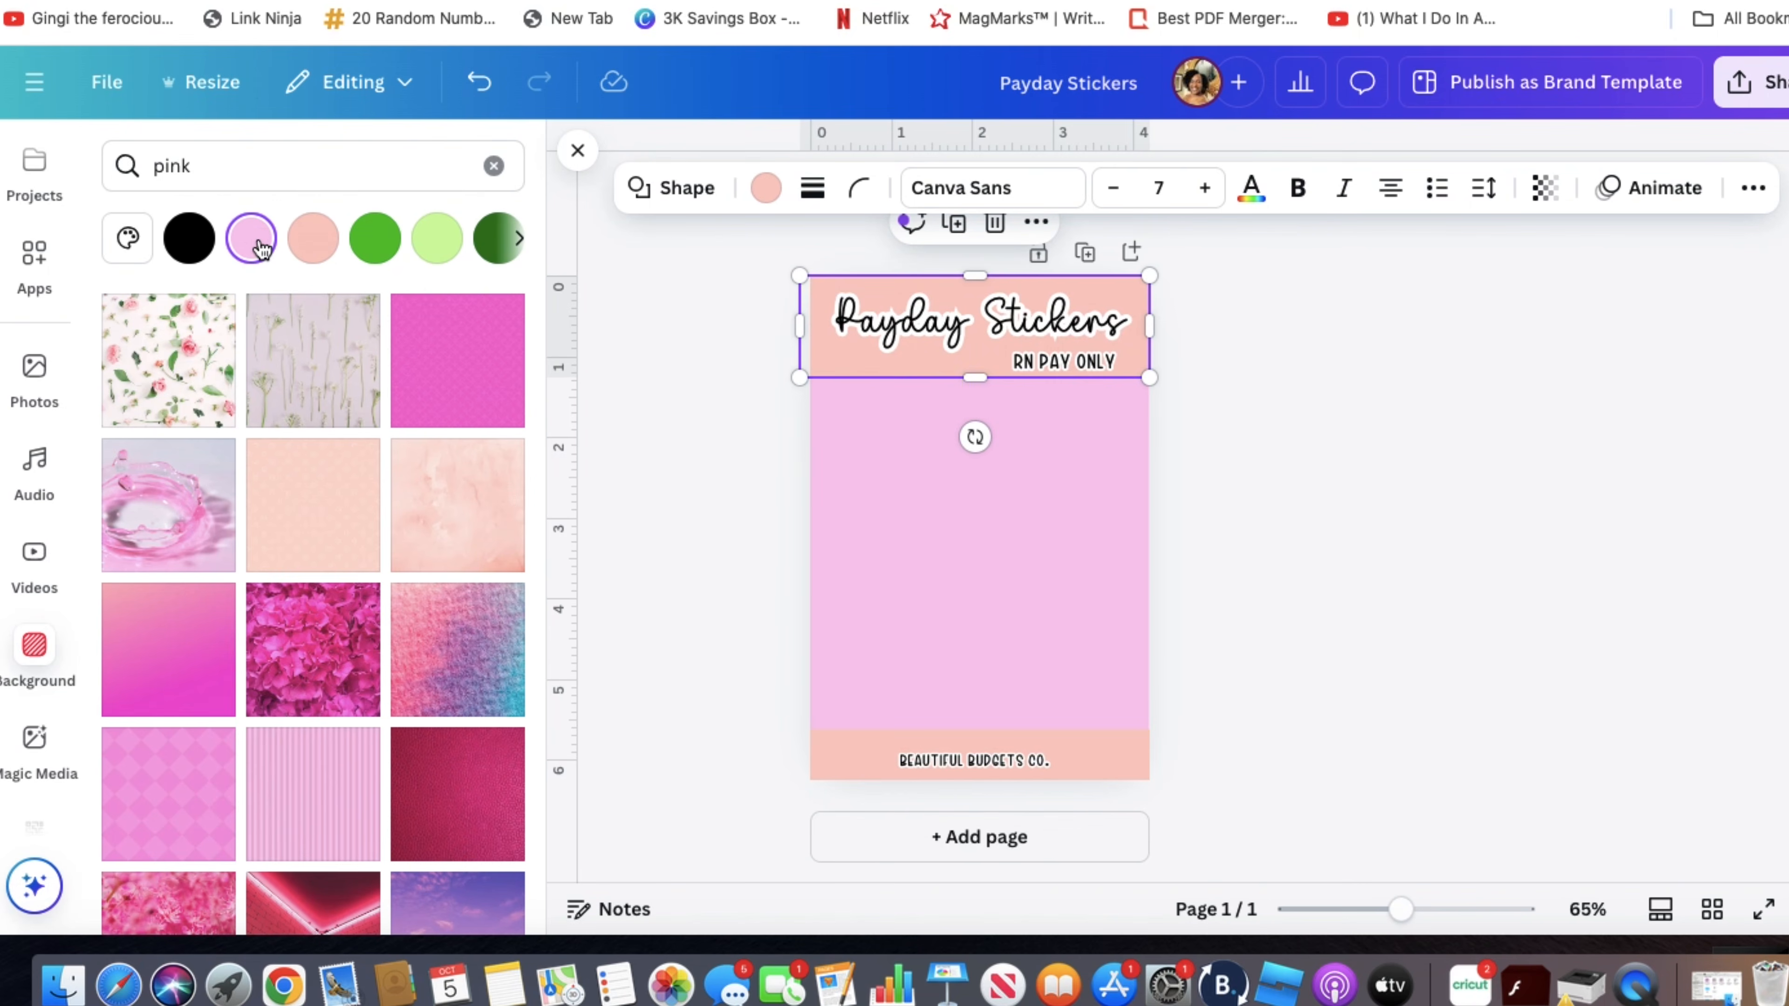
left_click(479, 81)
left_click(479, 81)
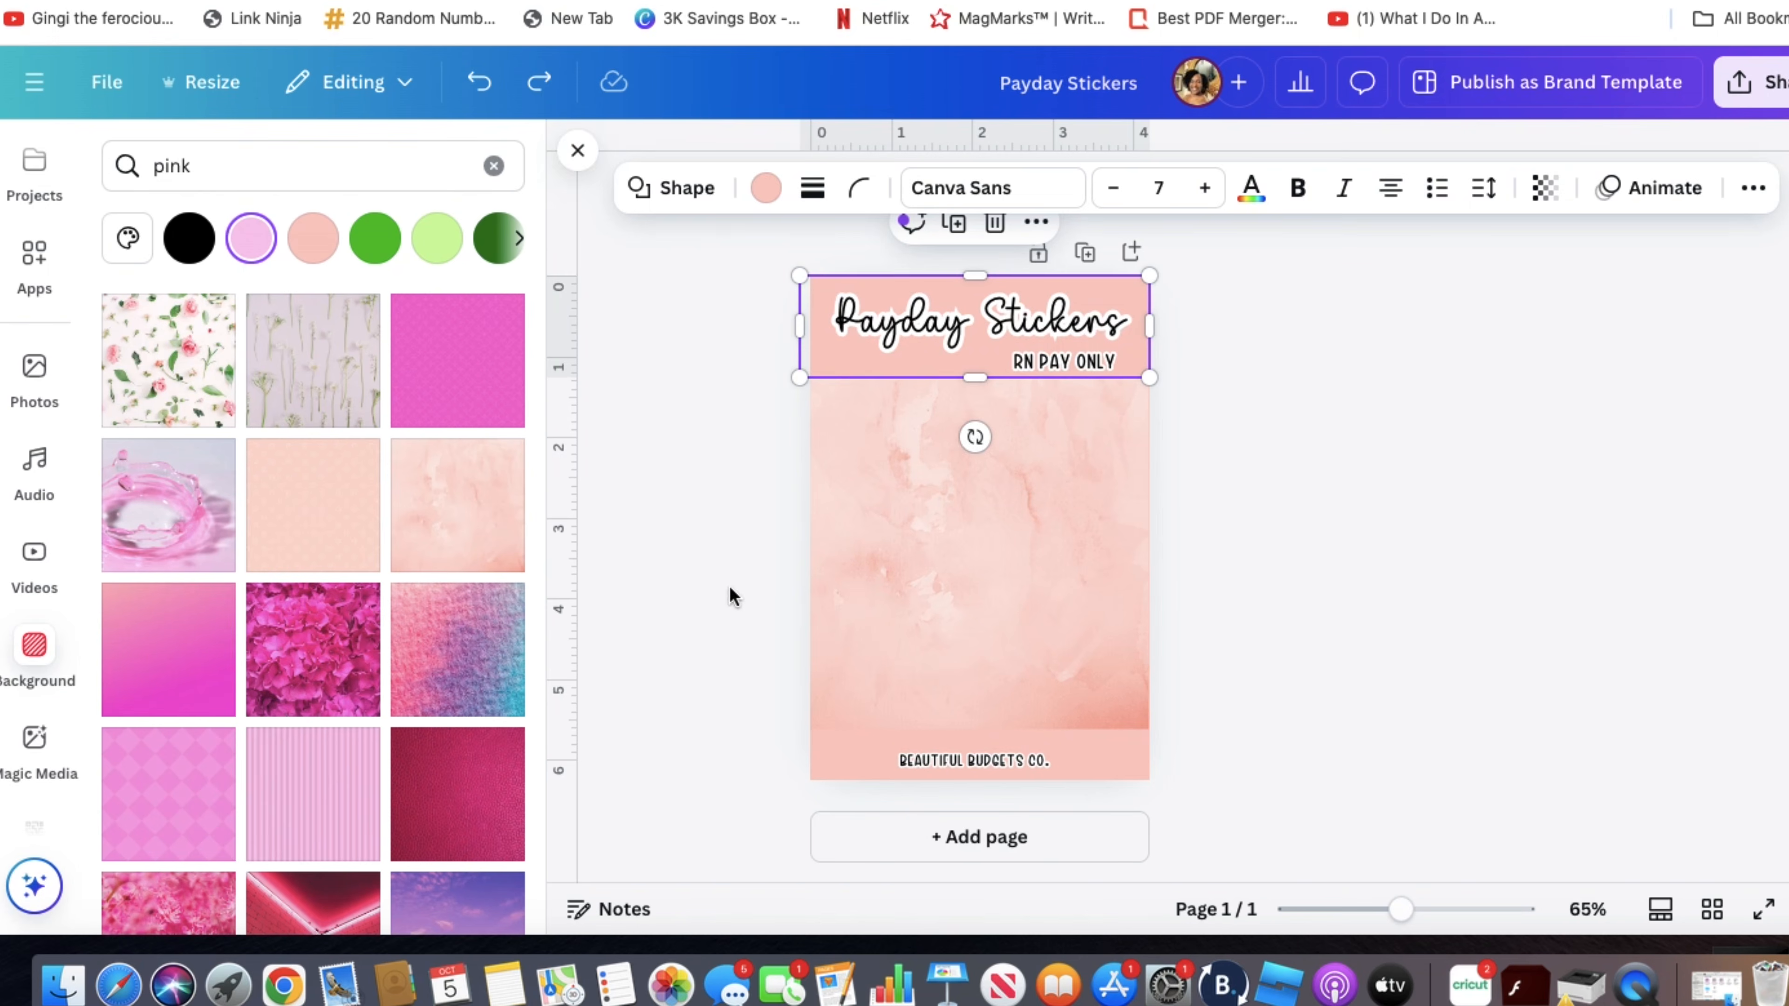
left_click(1441, 608)
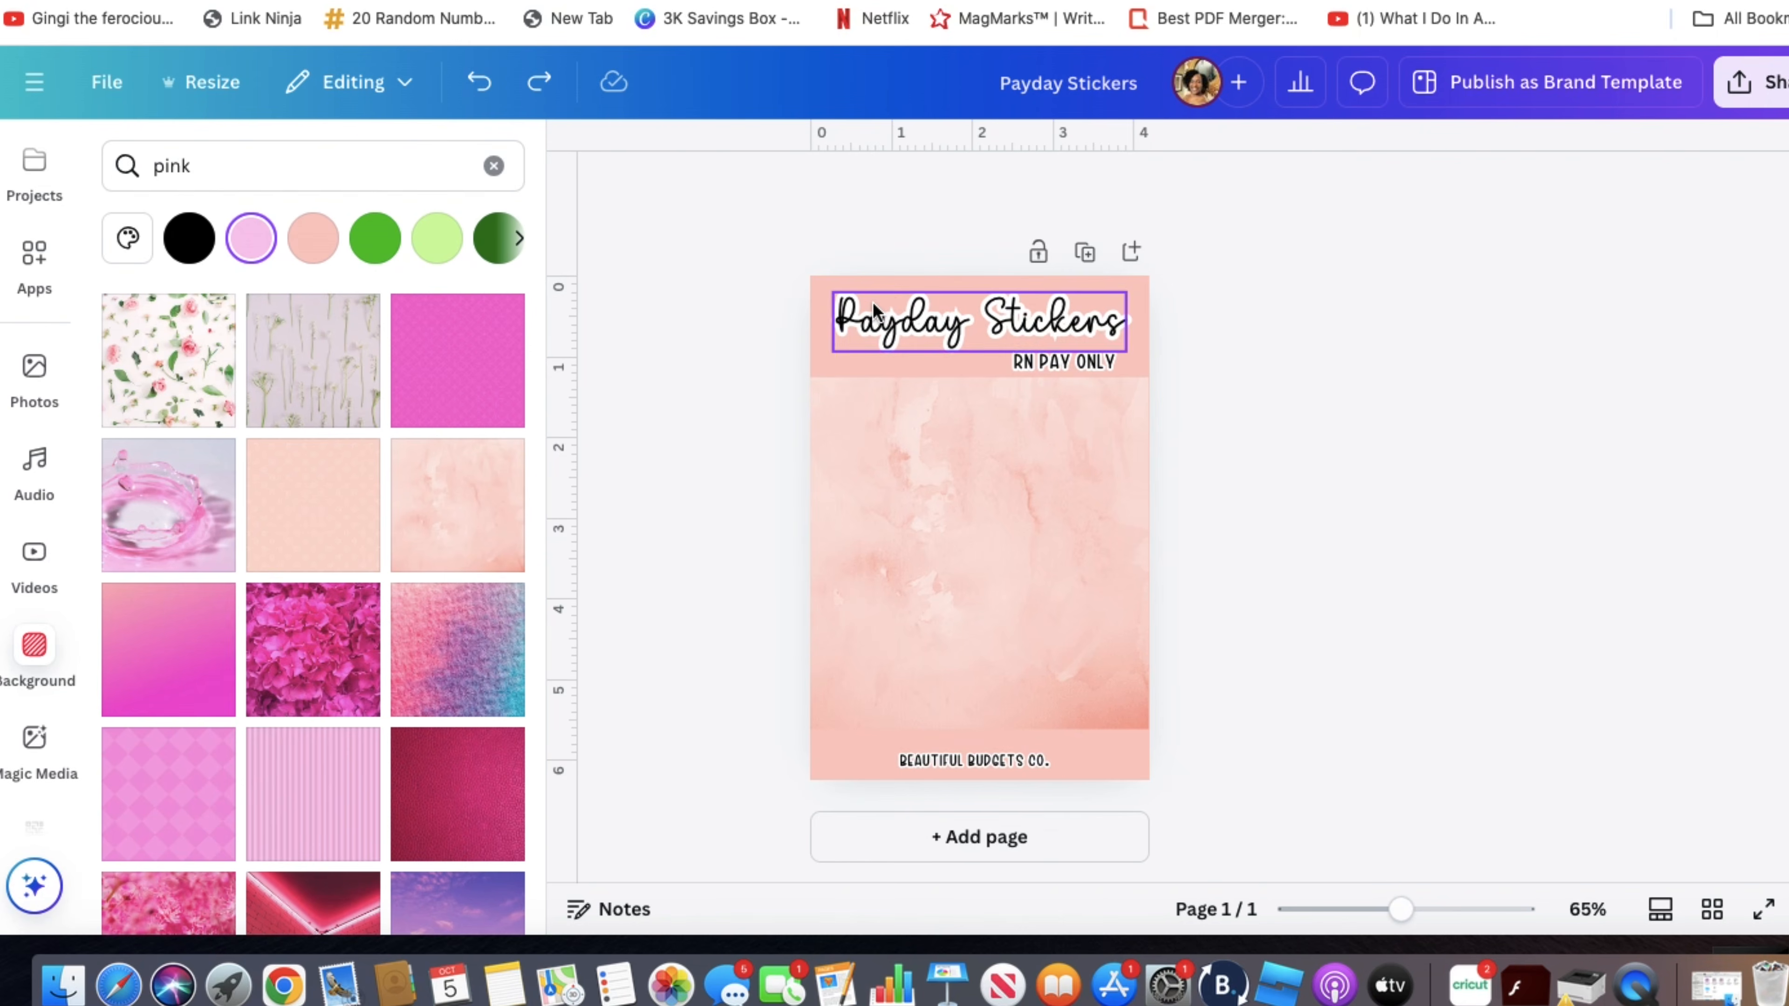
- Recolor the header band to pink #FFC4D6 and apply the same color to the footer band
left_click(835, 285)
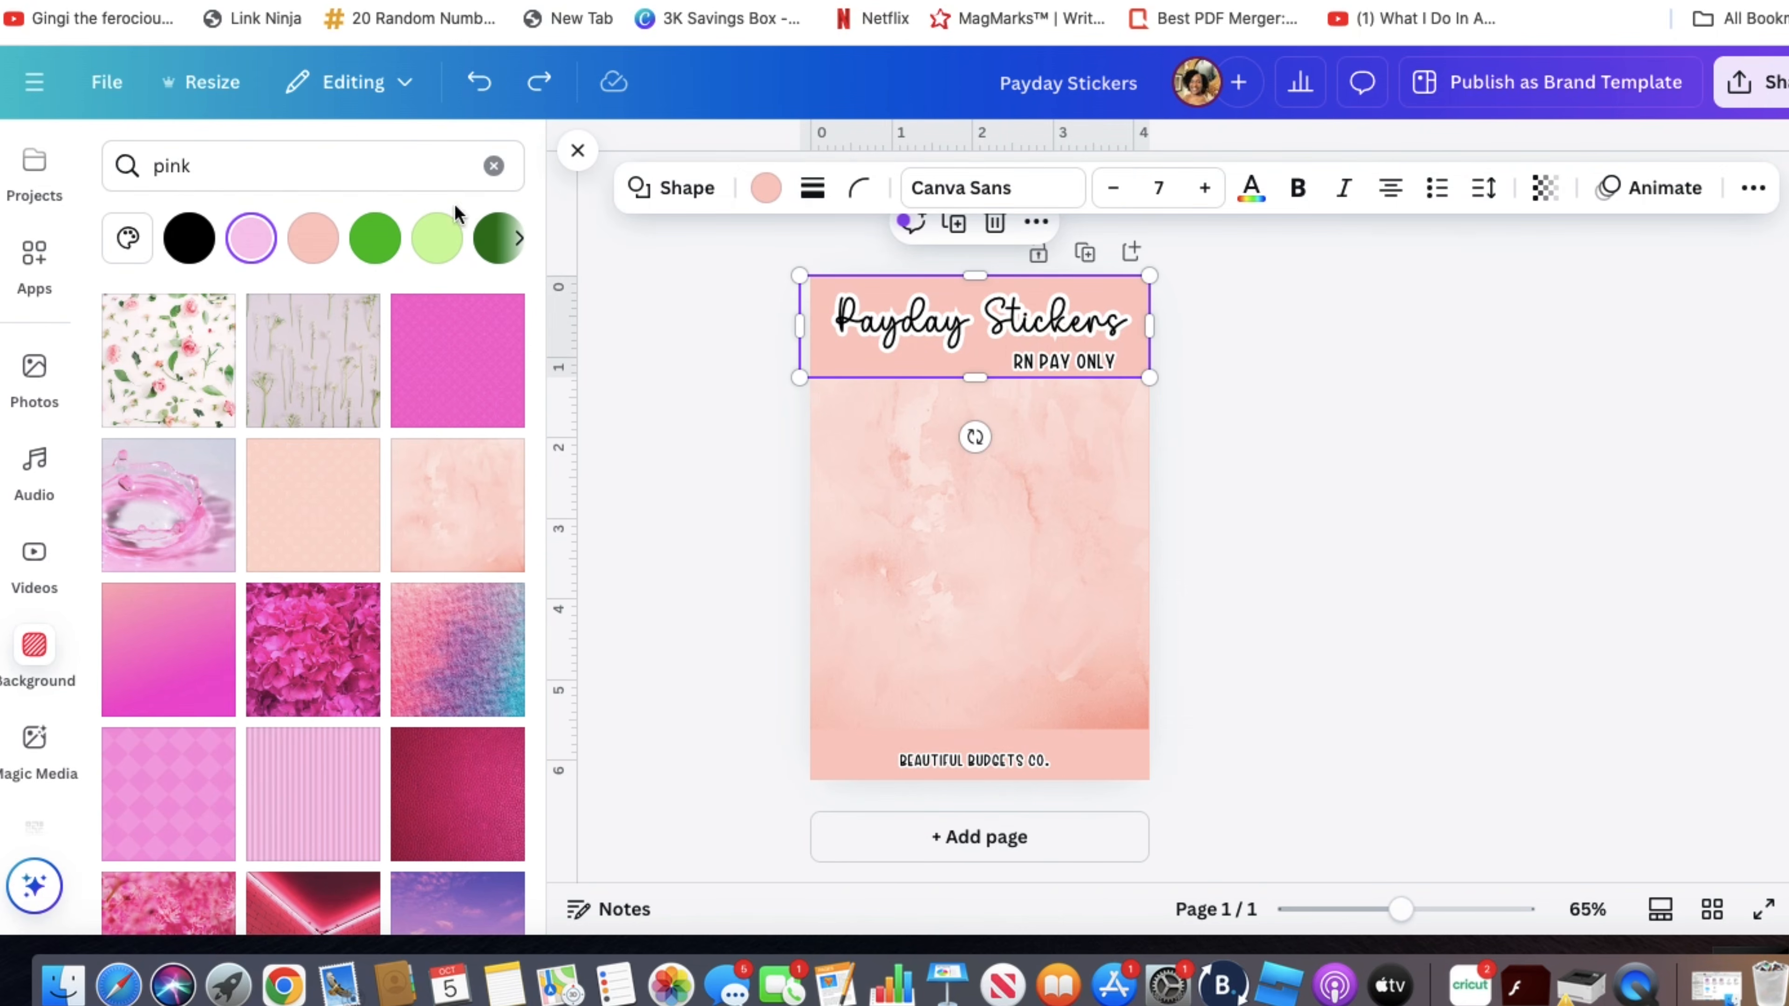
left_click(765, 188)
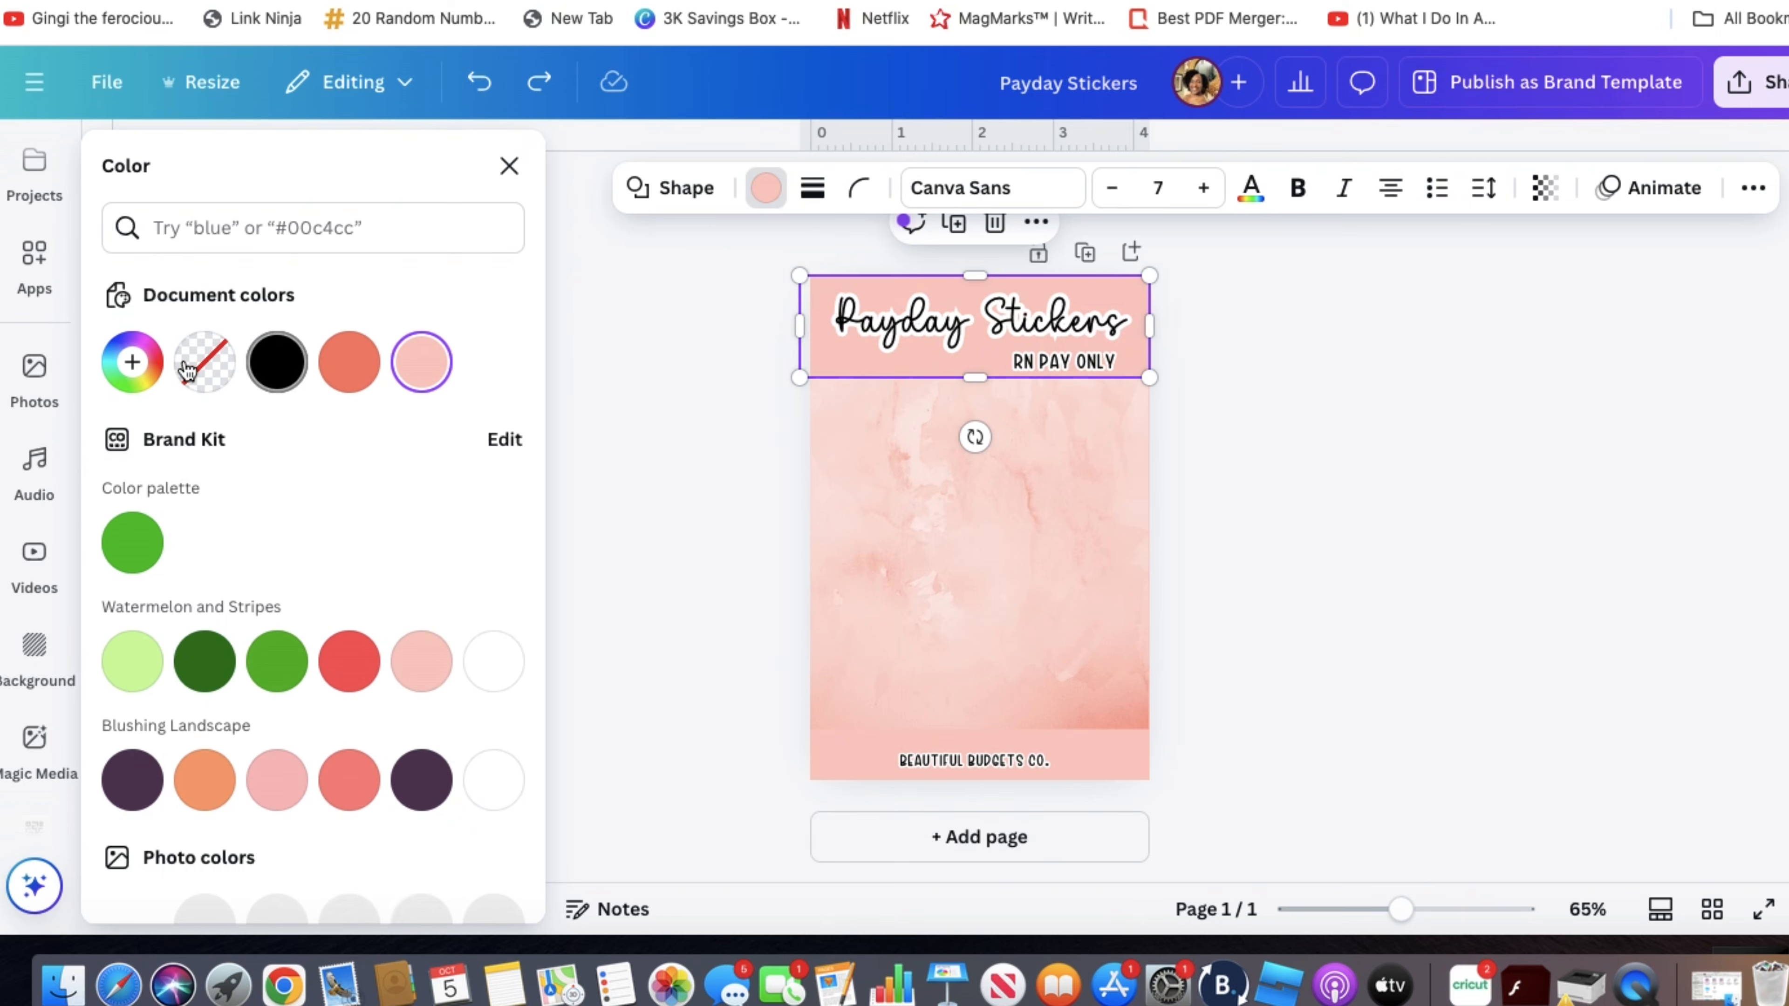
left_click(141, 370)
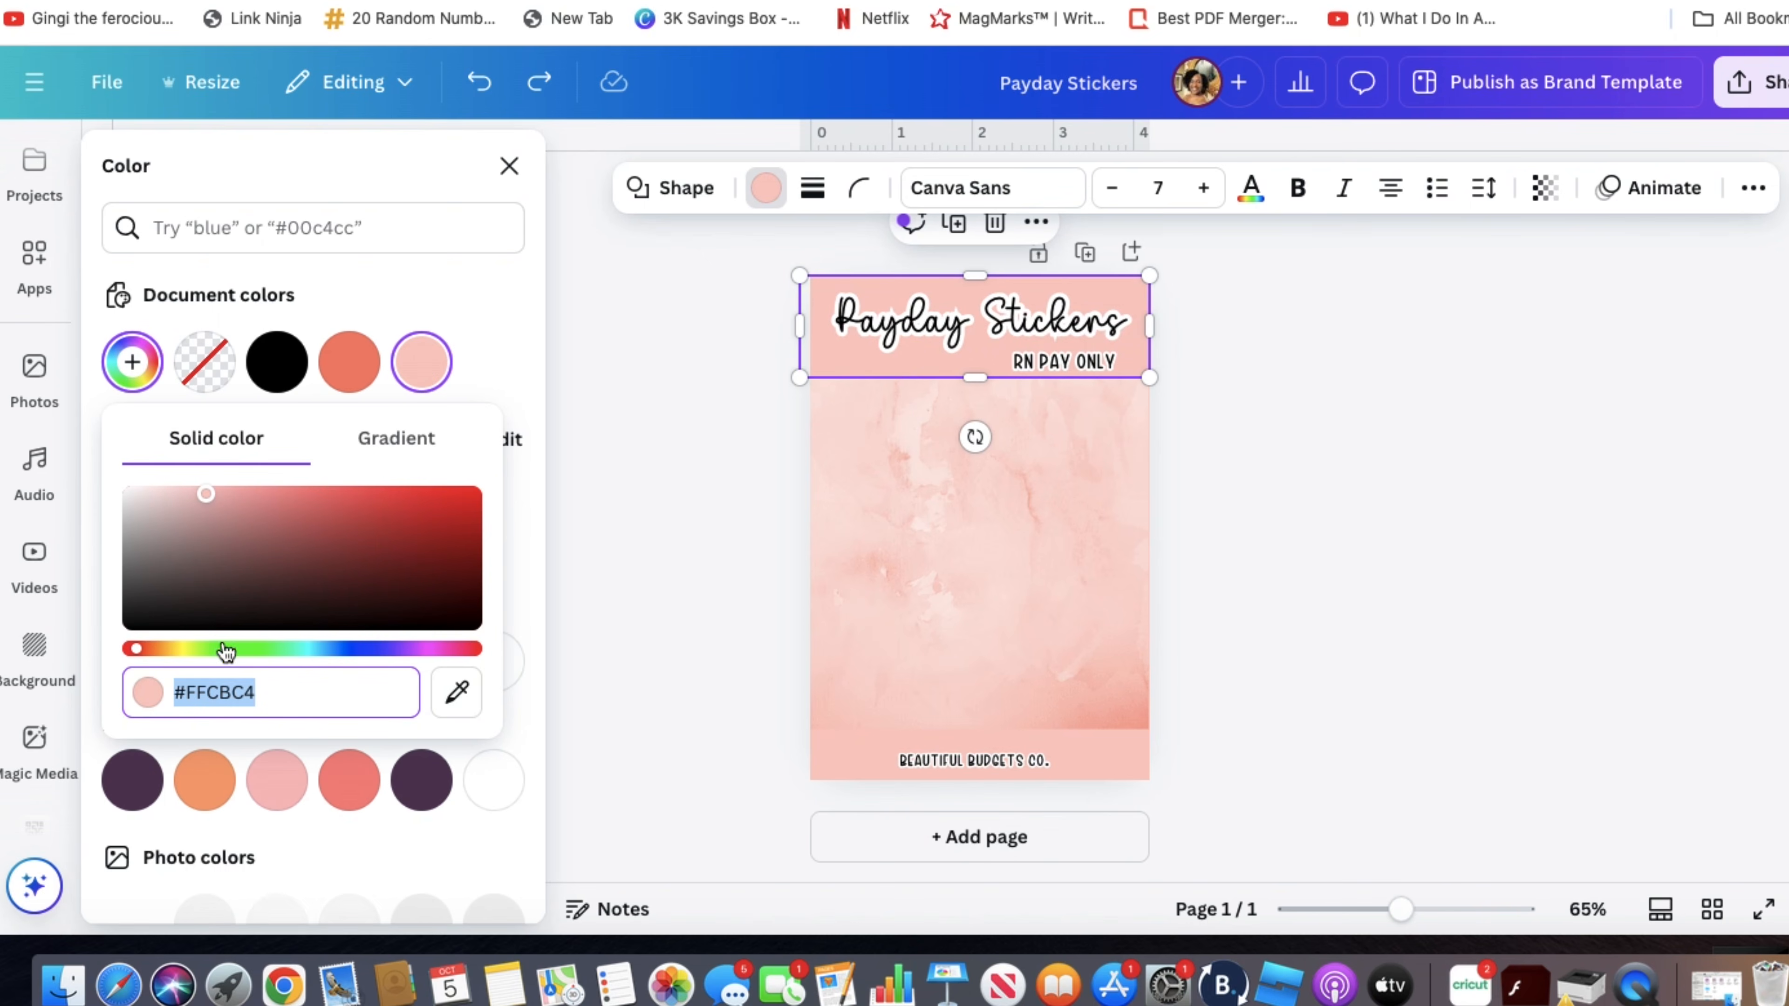
left_click_drag(137, 647, 461, 675)
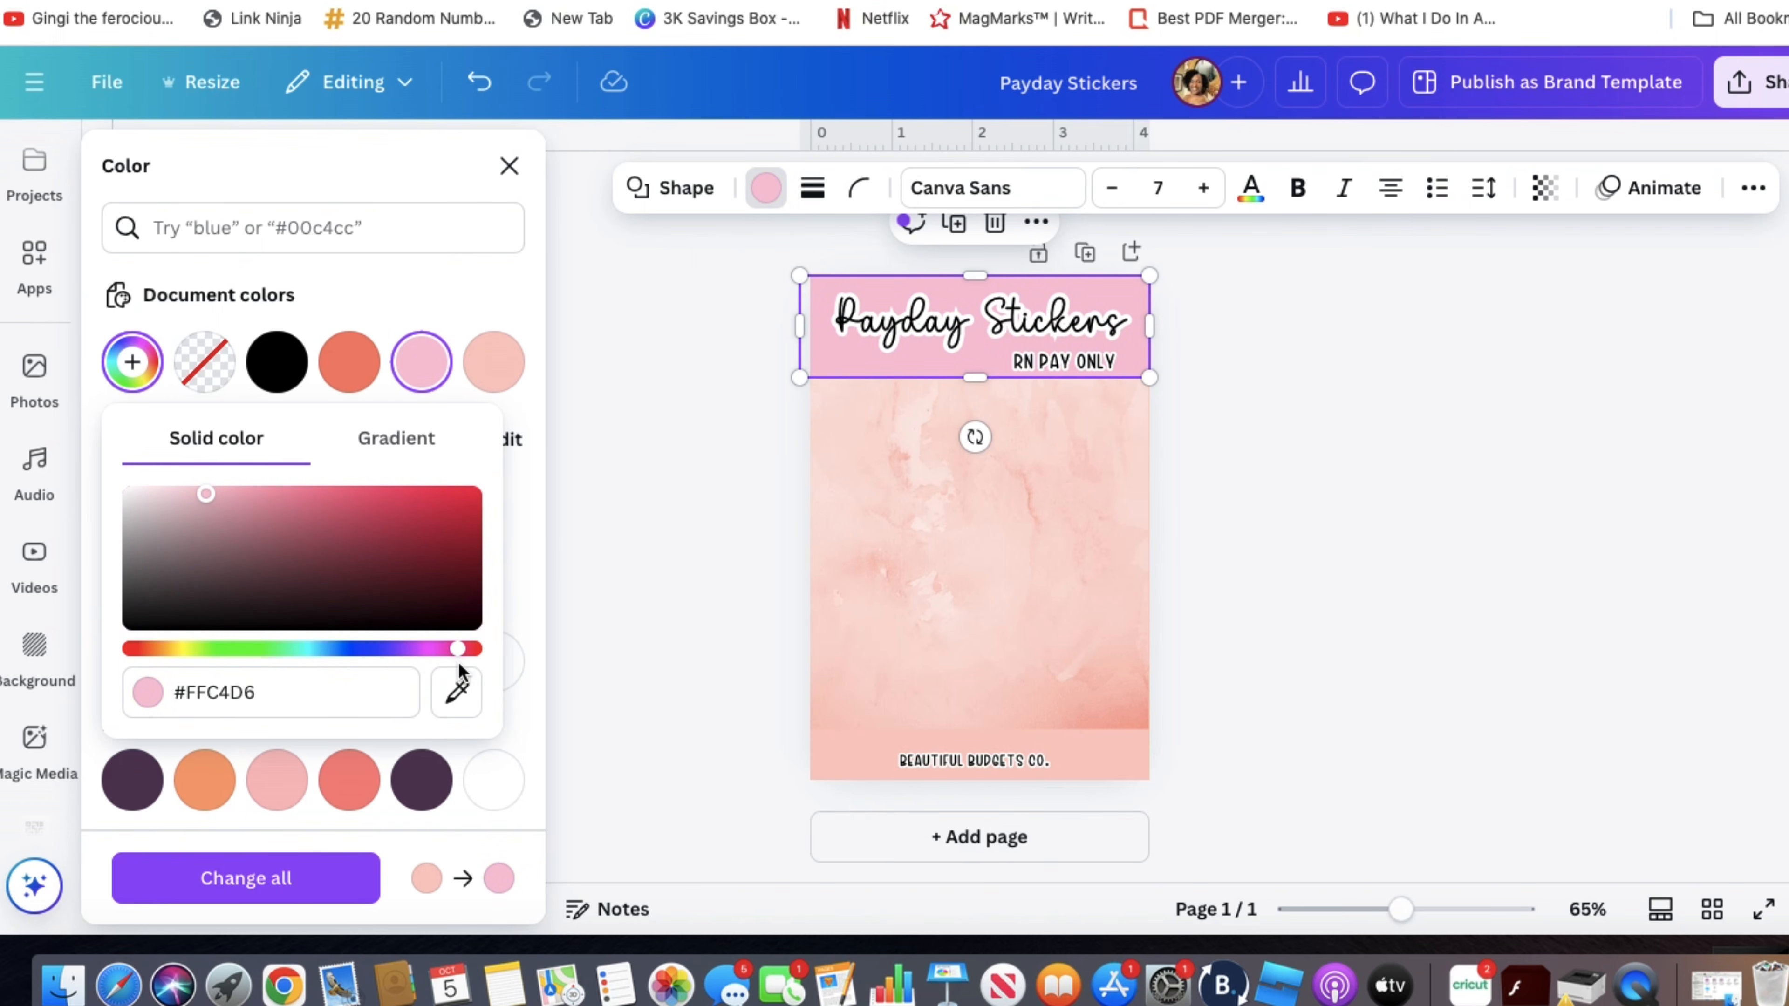
left_click(842, 773)
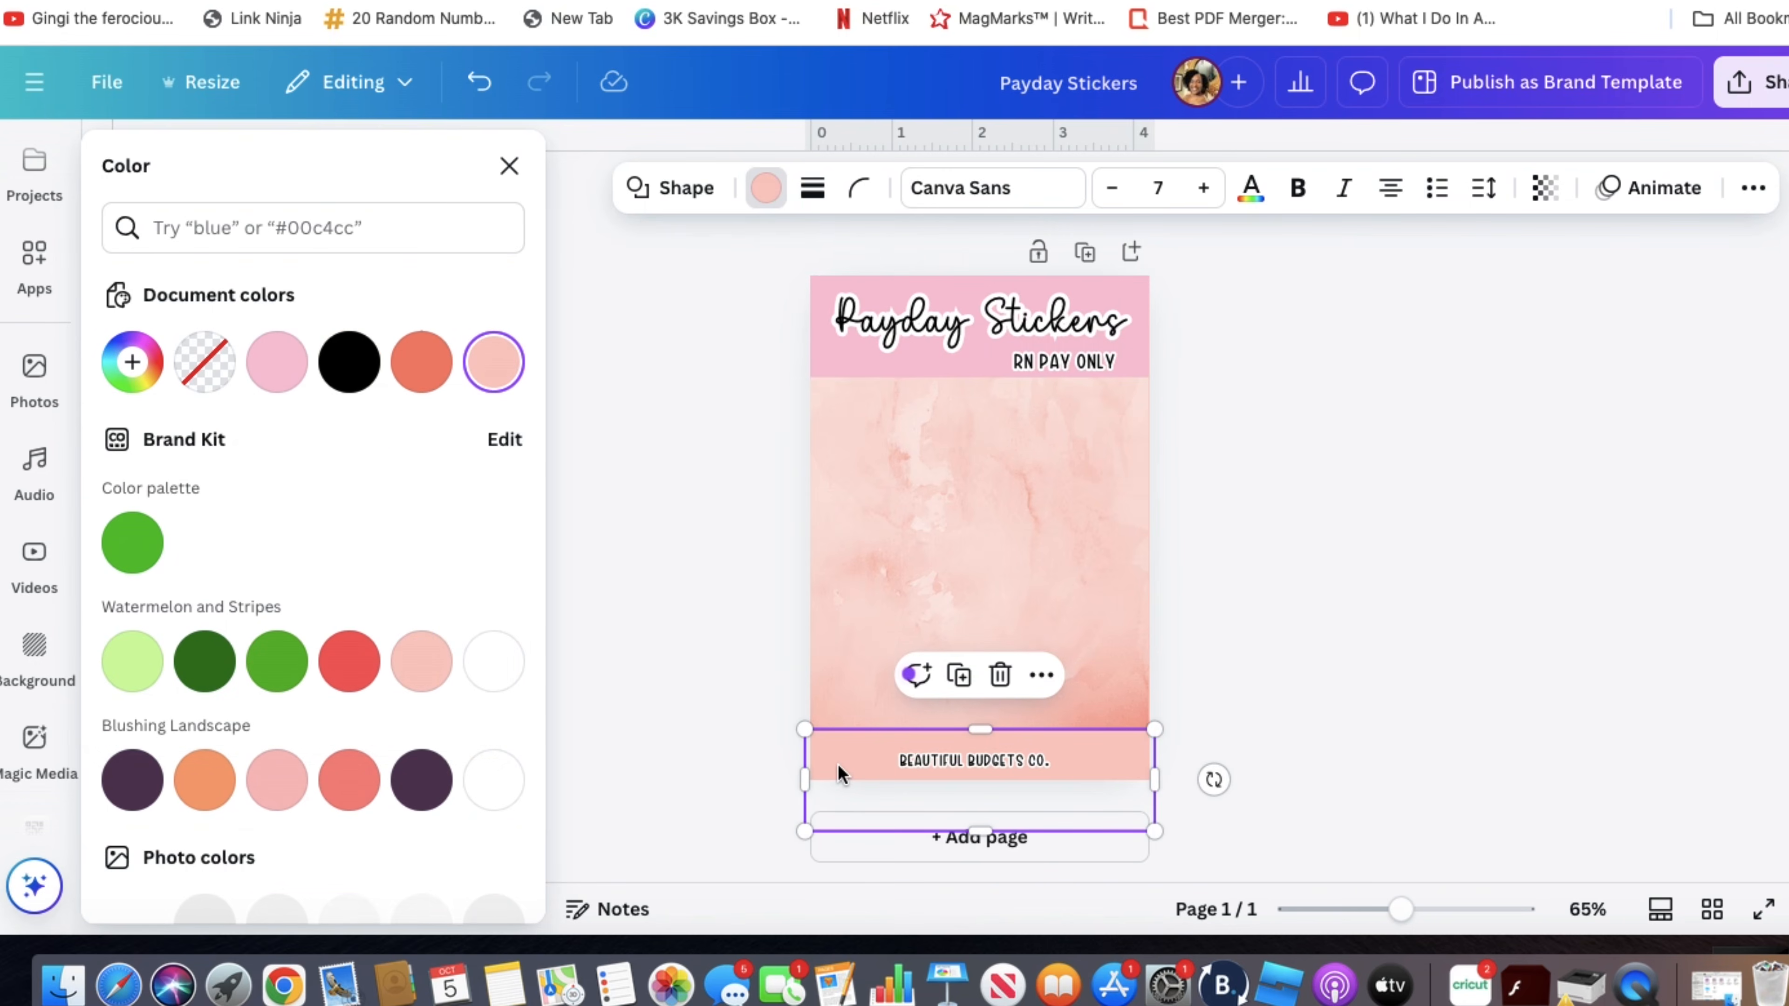
left_click(300, 363)
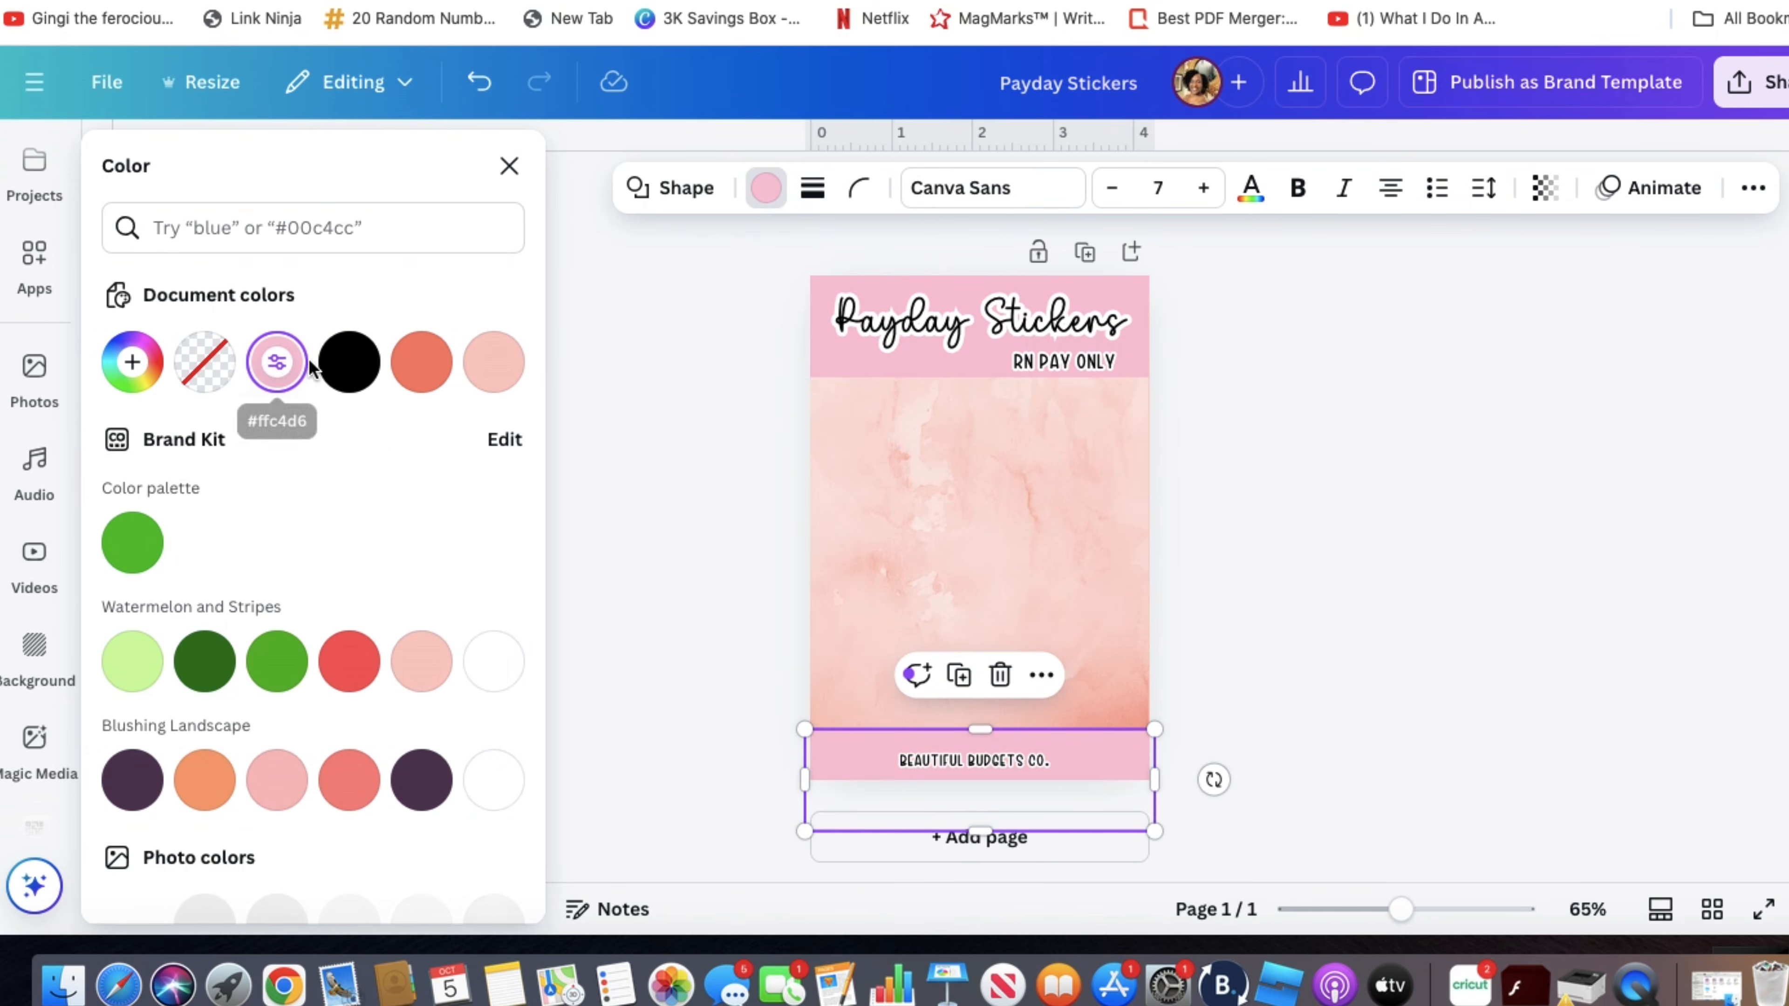
left_click(1215, 507)
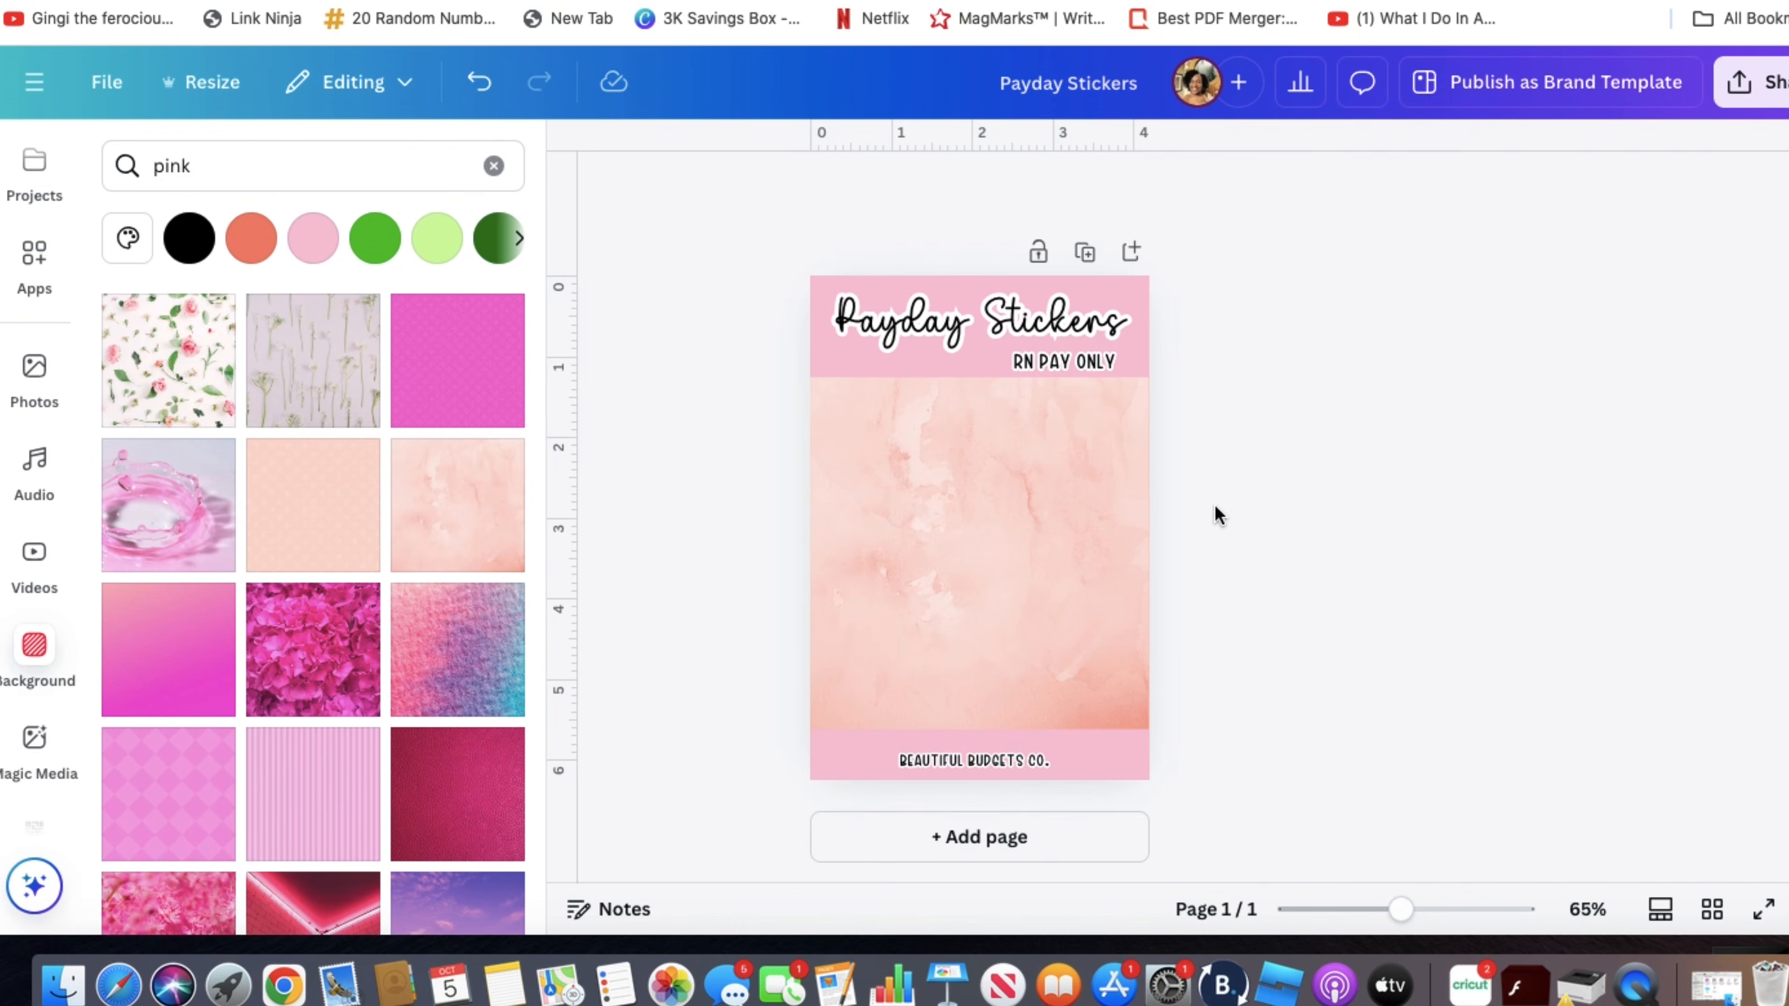
left_click(994, 524)
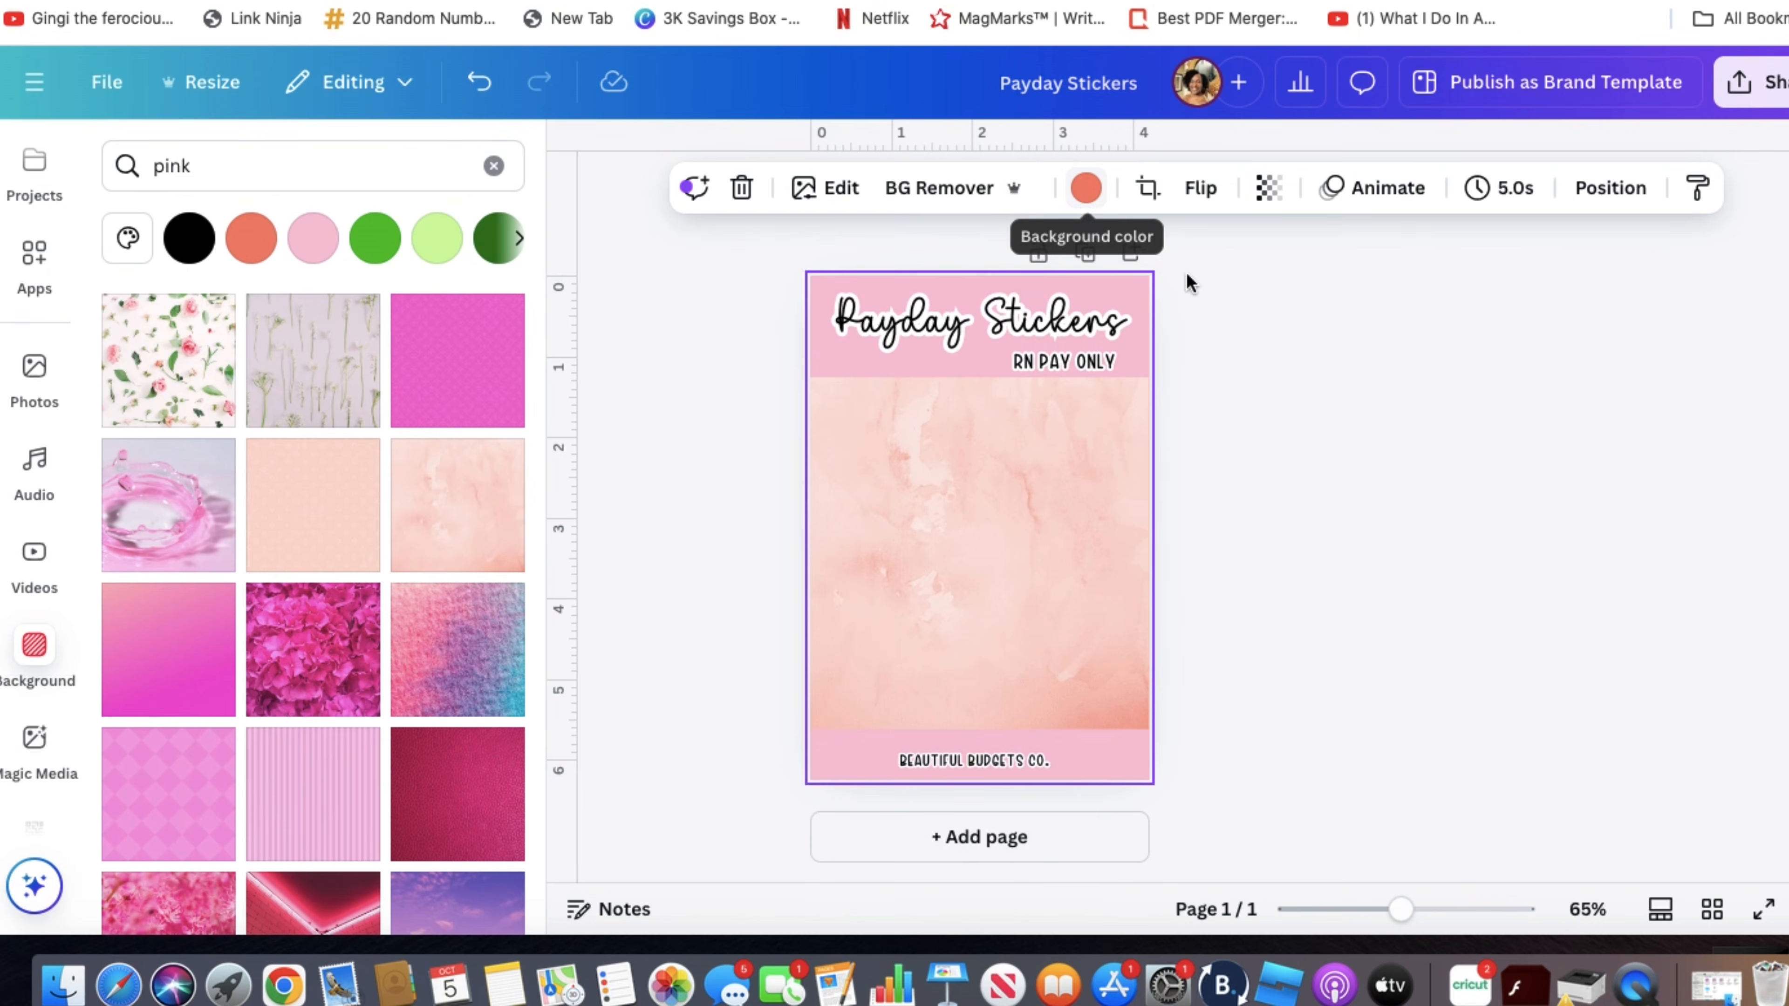
left_click(1338, 470)
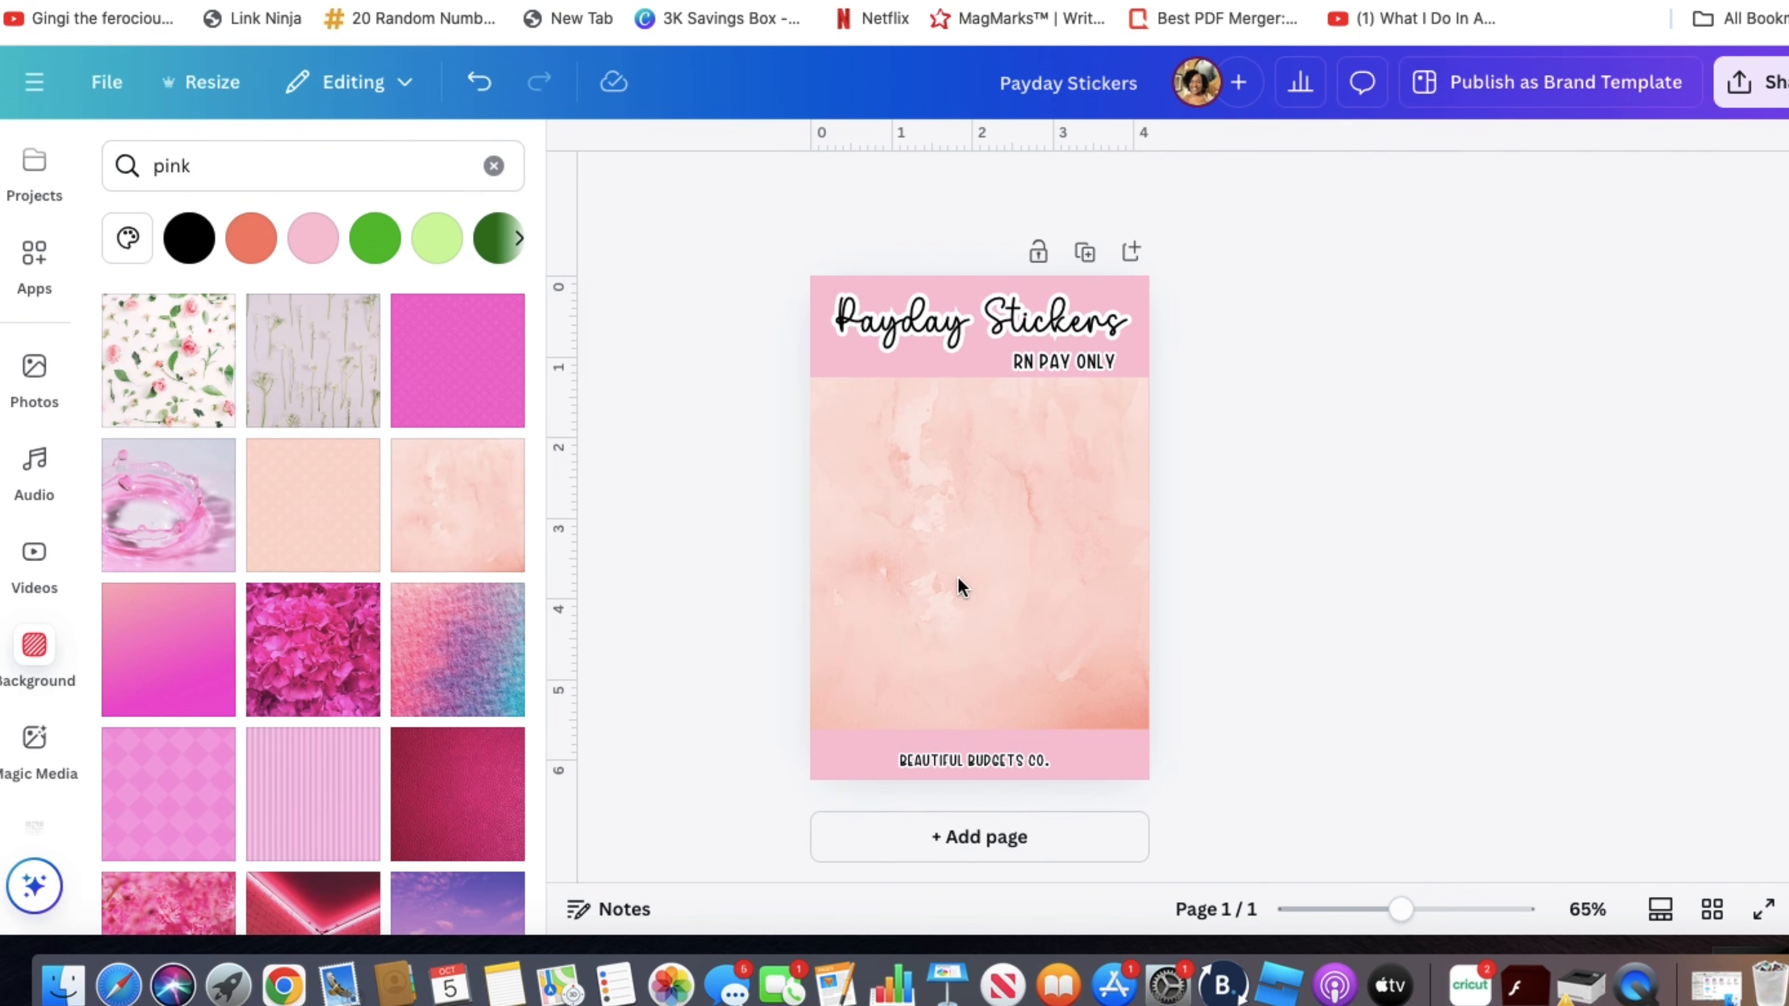
- Add a circle shape, shrink it to about 0.7 in, and place it just below the header band near the page's left edge
scroll(39, 329, "up", 1)
scroll(39, 331, "up", 5)
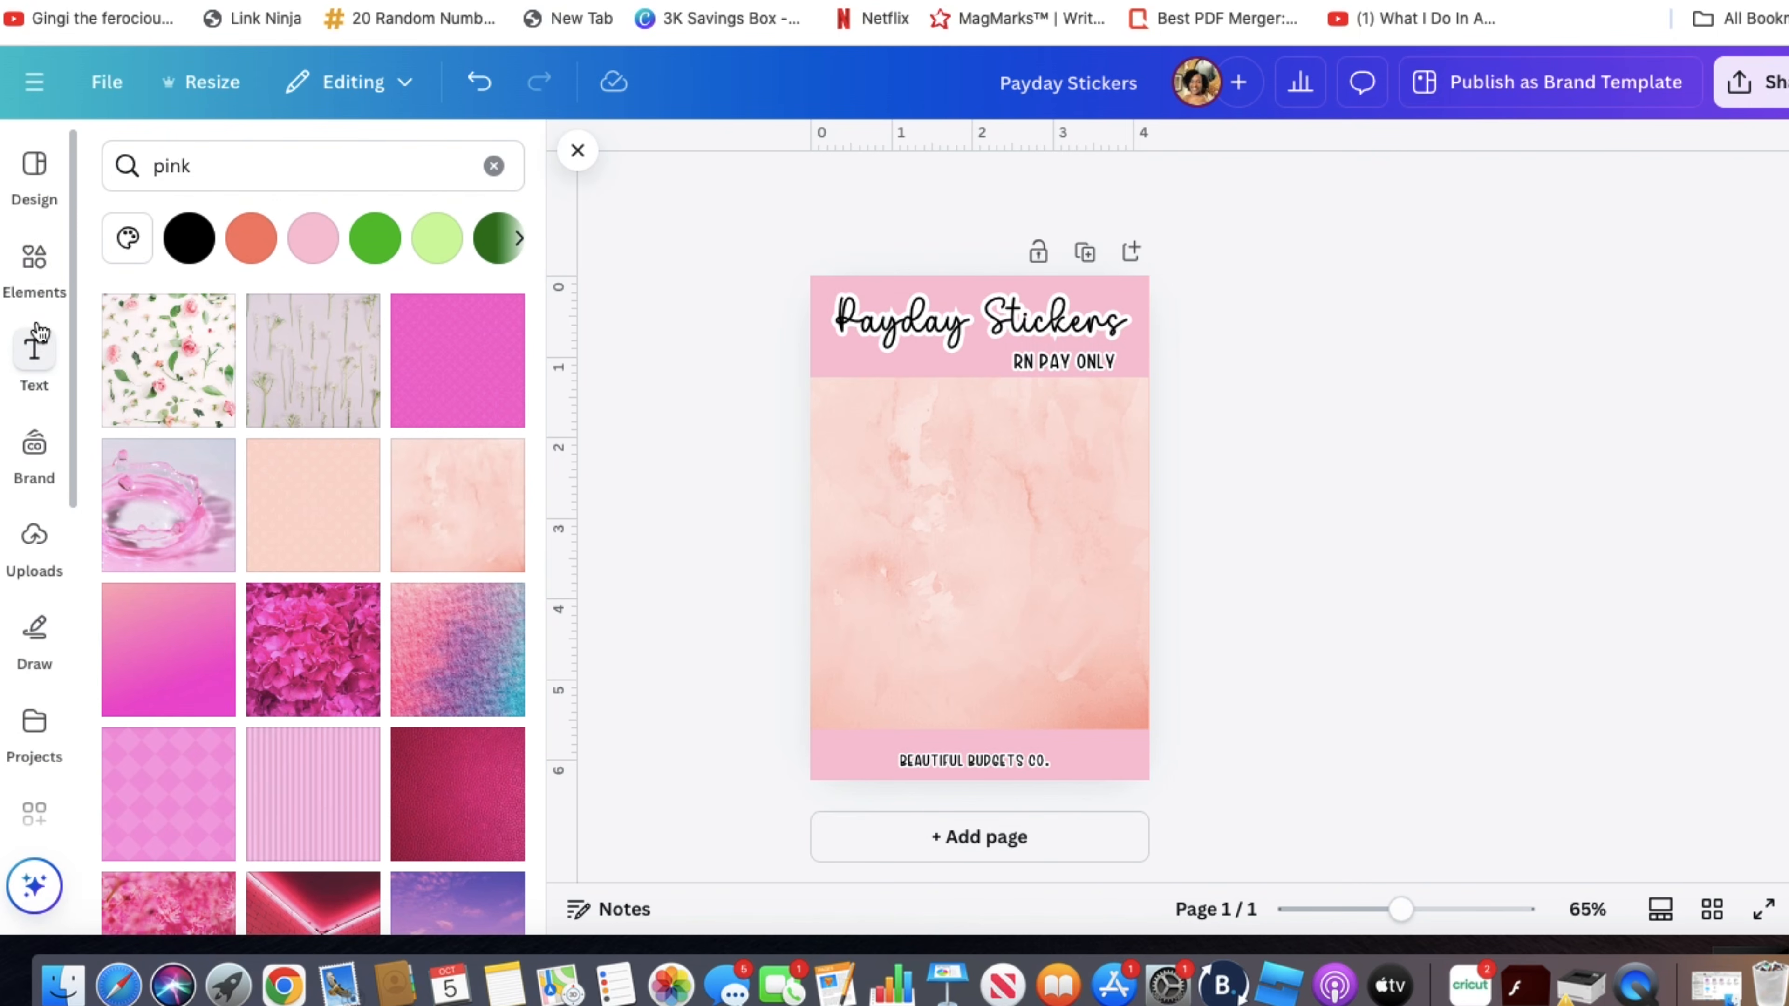
left_click(31, 268)
left_click(468, 538)
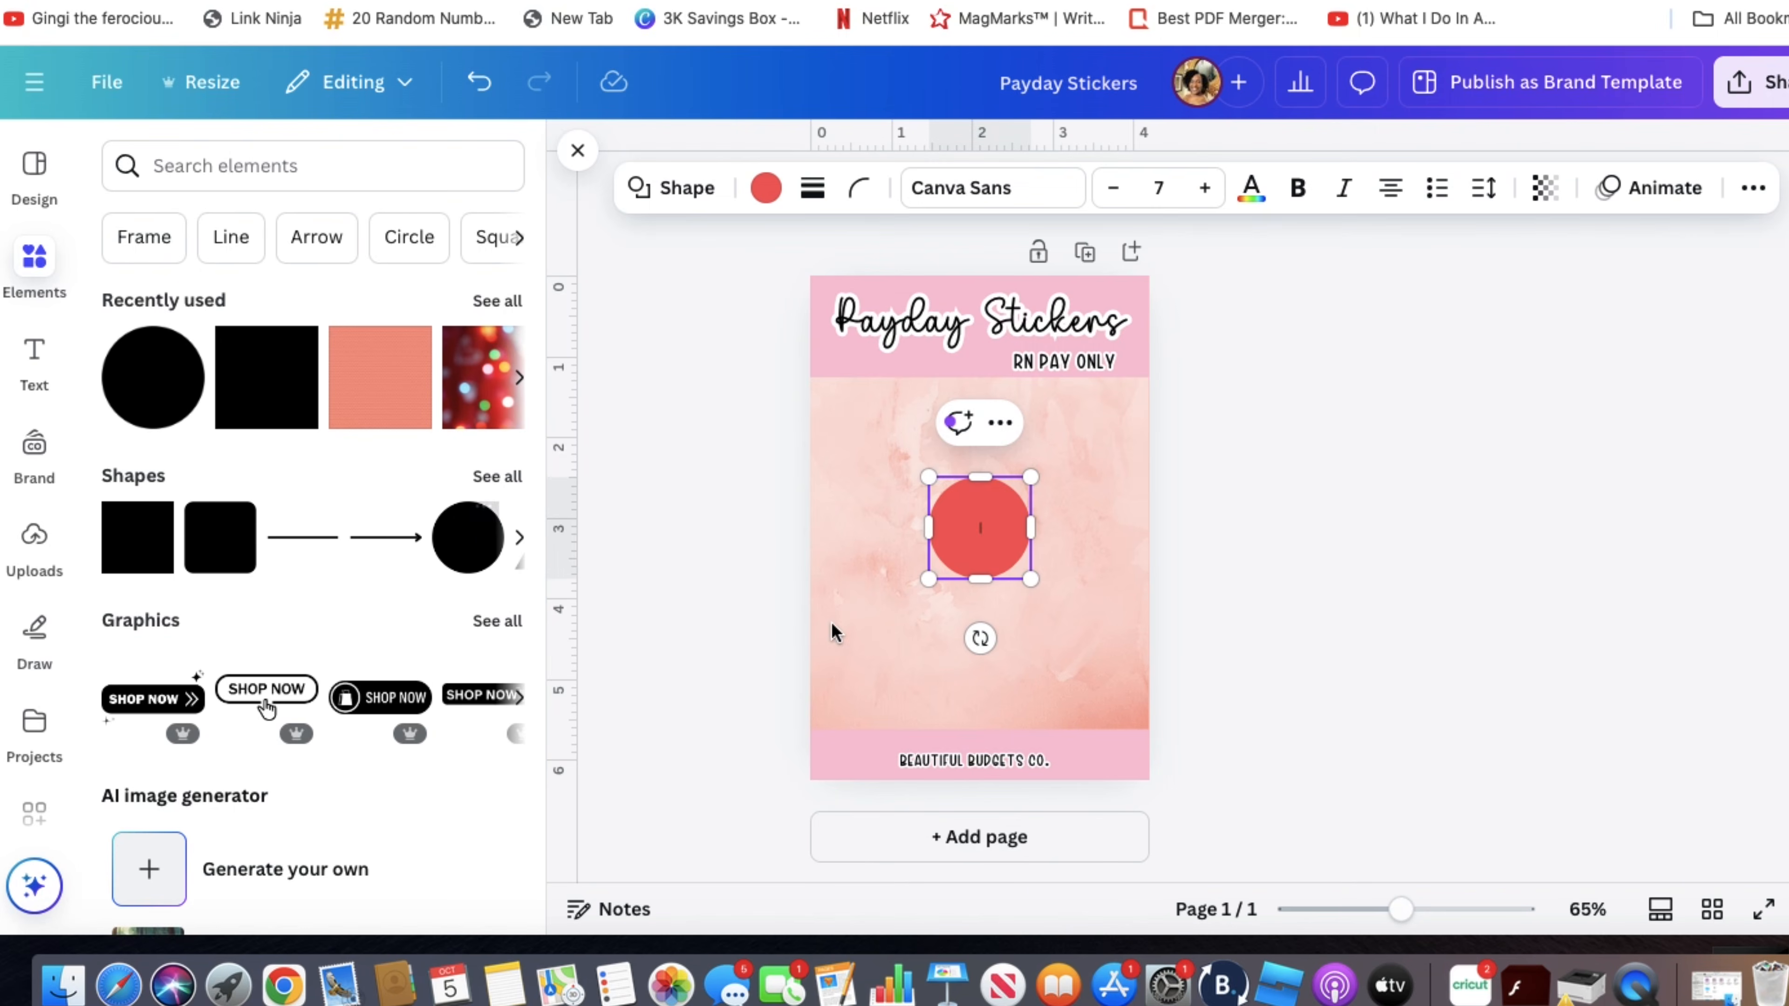
left_click_drag(1027, 579, 878, 443)
left_click(1278, 543)
left_click(985, 523)
left_click(1216, 465)
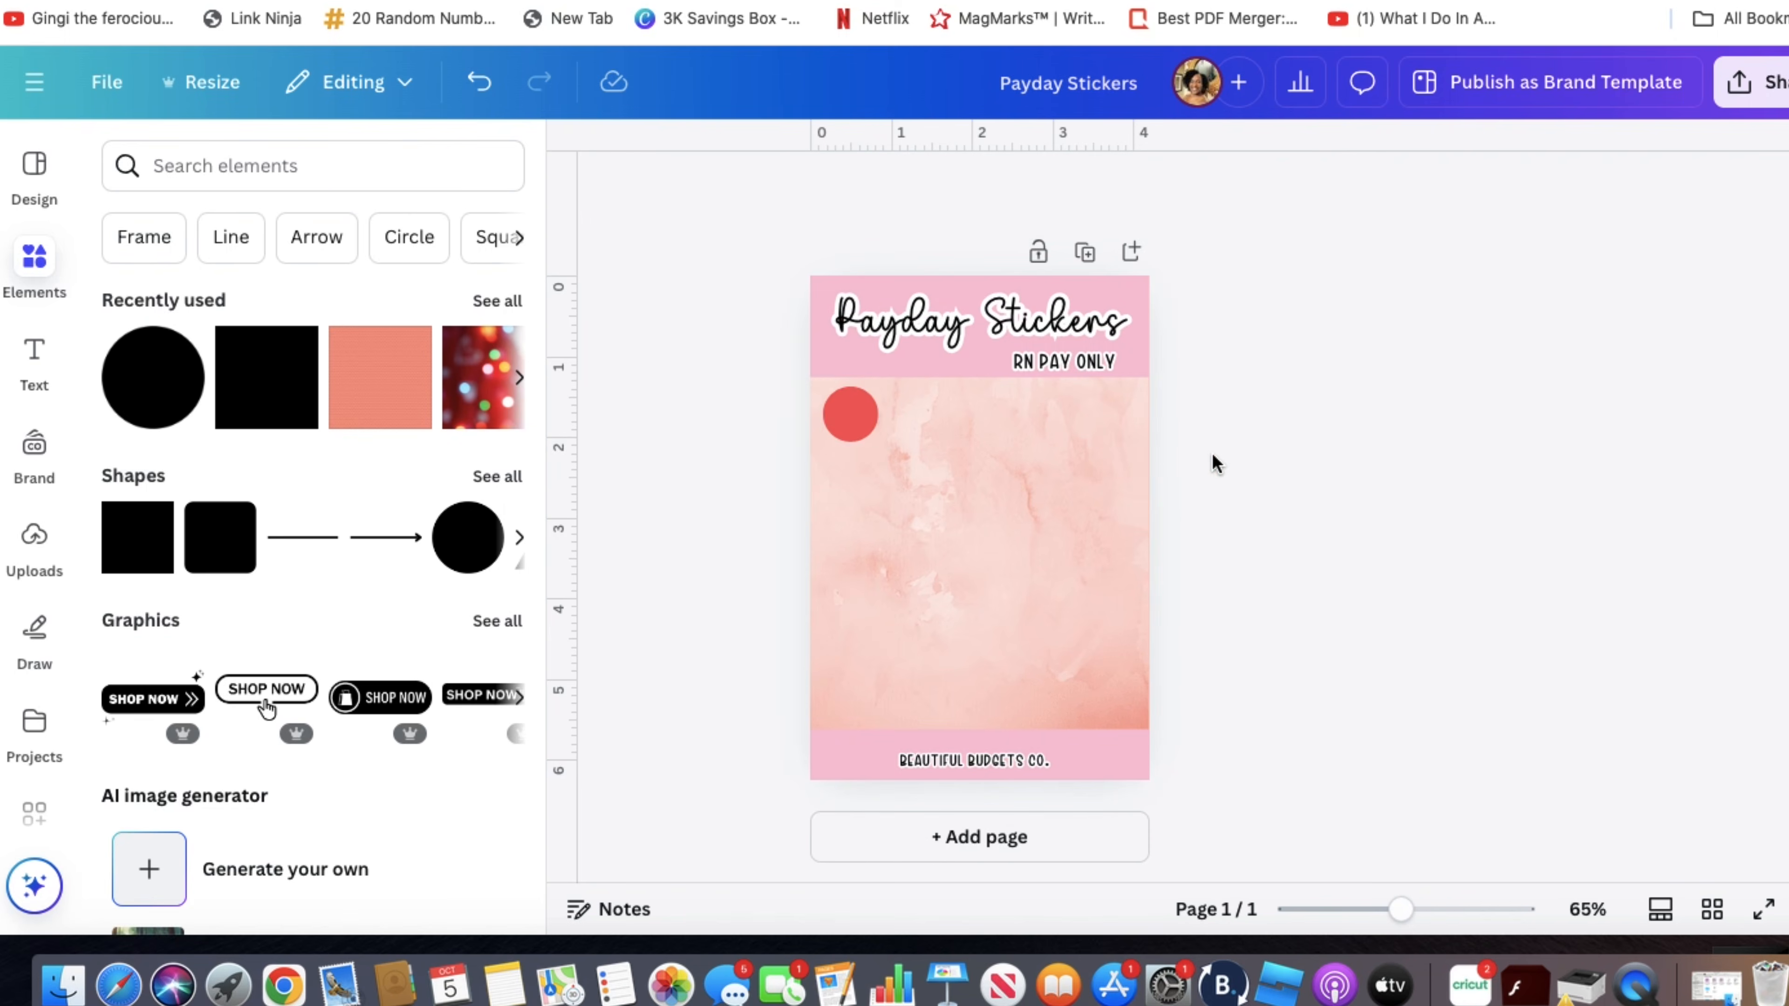
- Copy the circle four times and line up the copies beside it to form a row of five below the header
left_click(860, 424)
left_click_drag(861, 424, 916, 418)
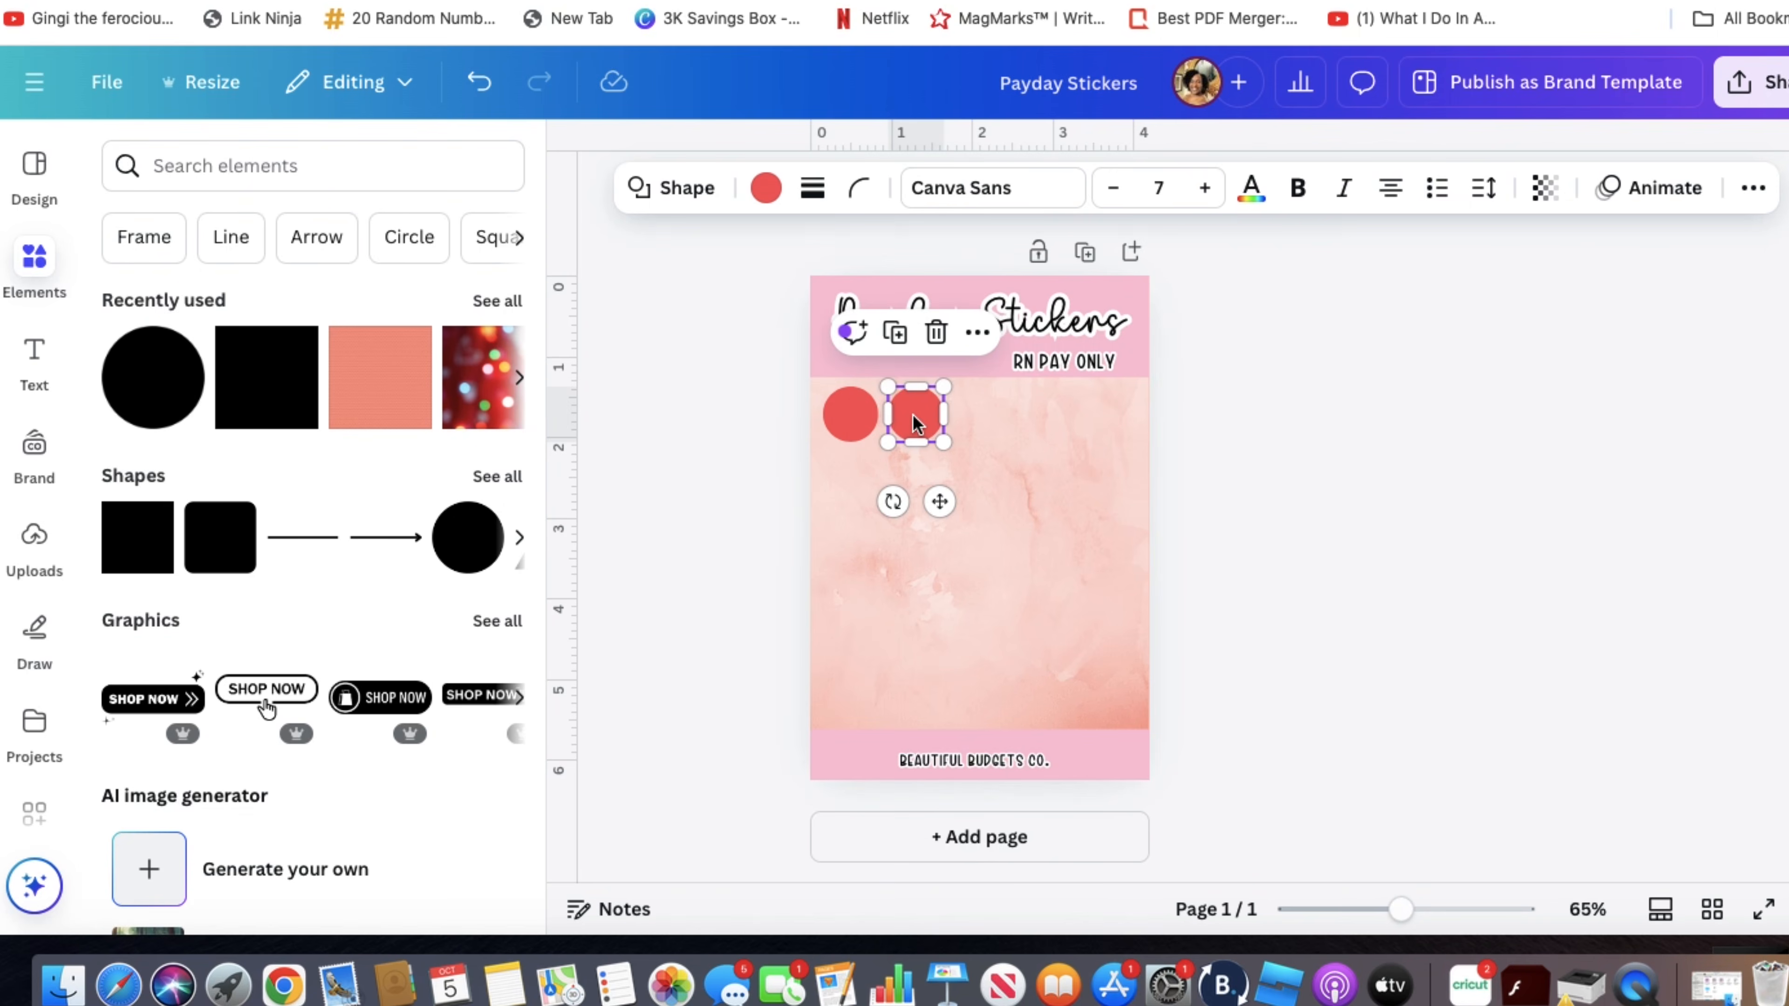
key("super+v")
right_click(887, 444)
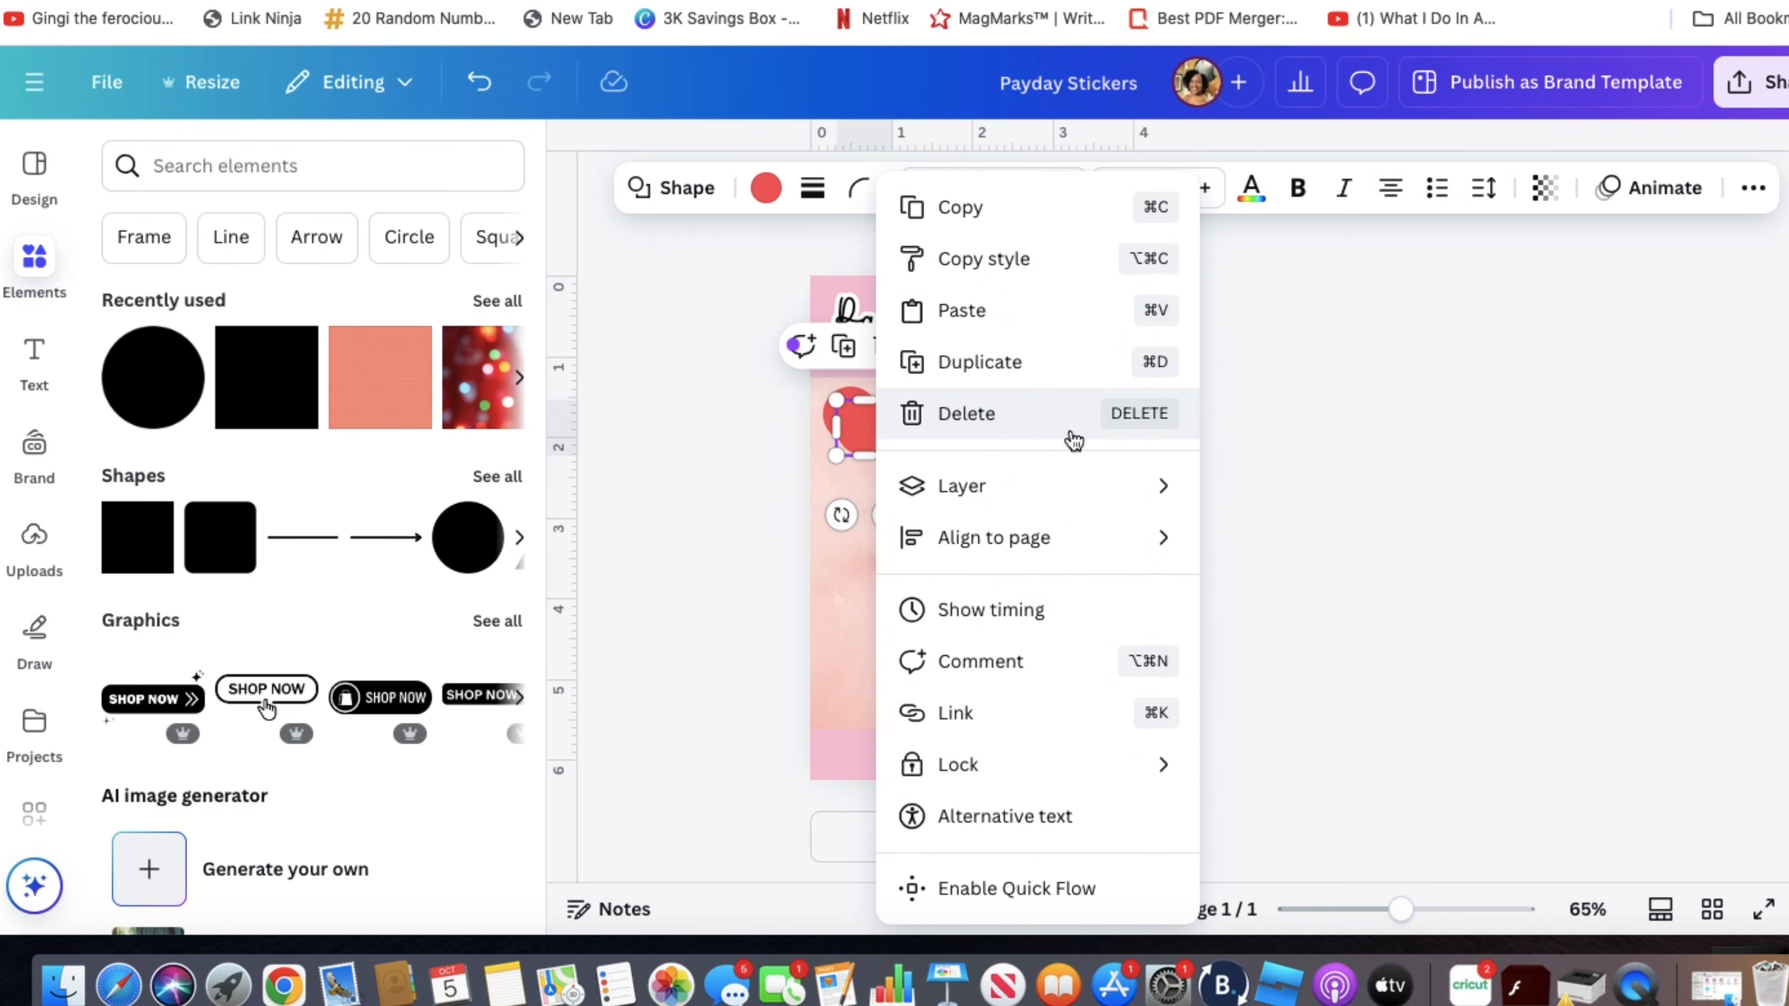
left_click(1467, 430)
left_click_drag(868, 450, 985, 432)
key("super+v")
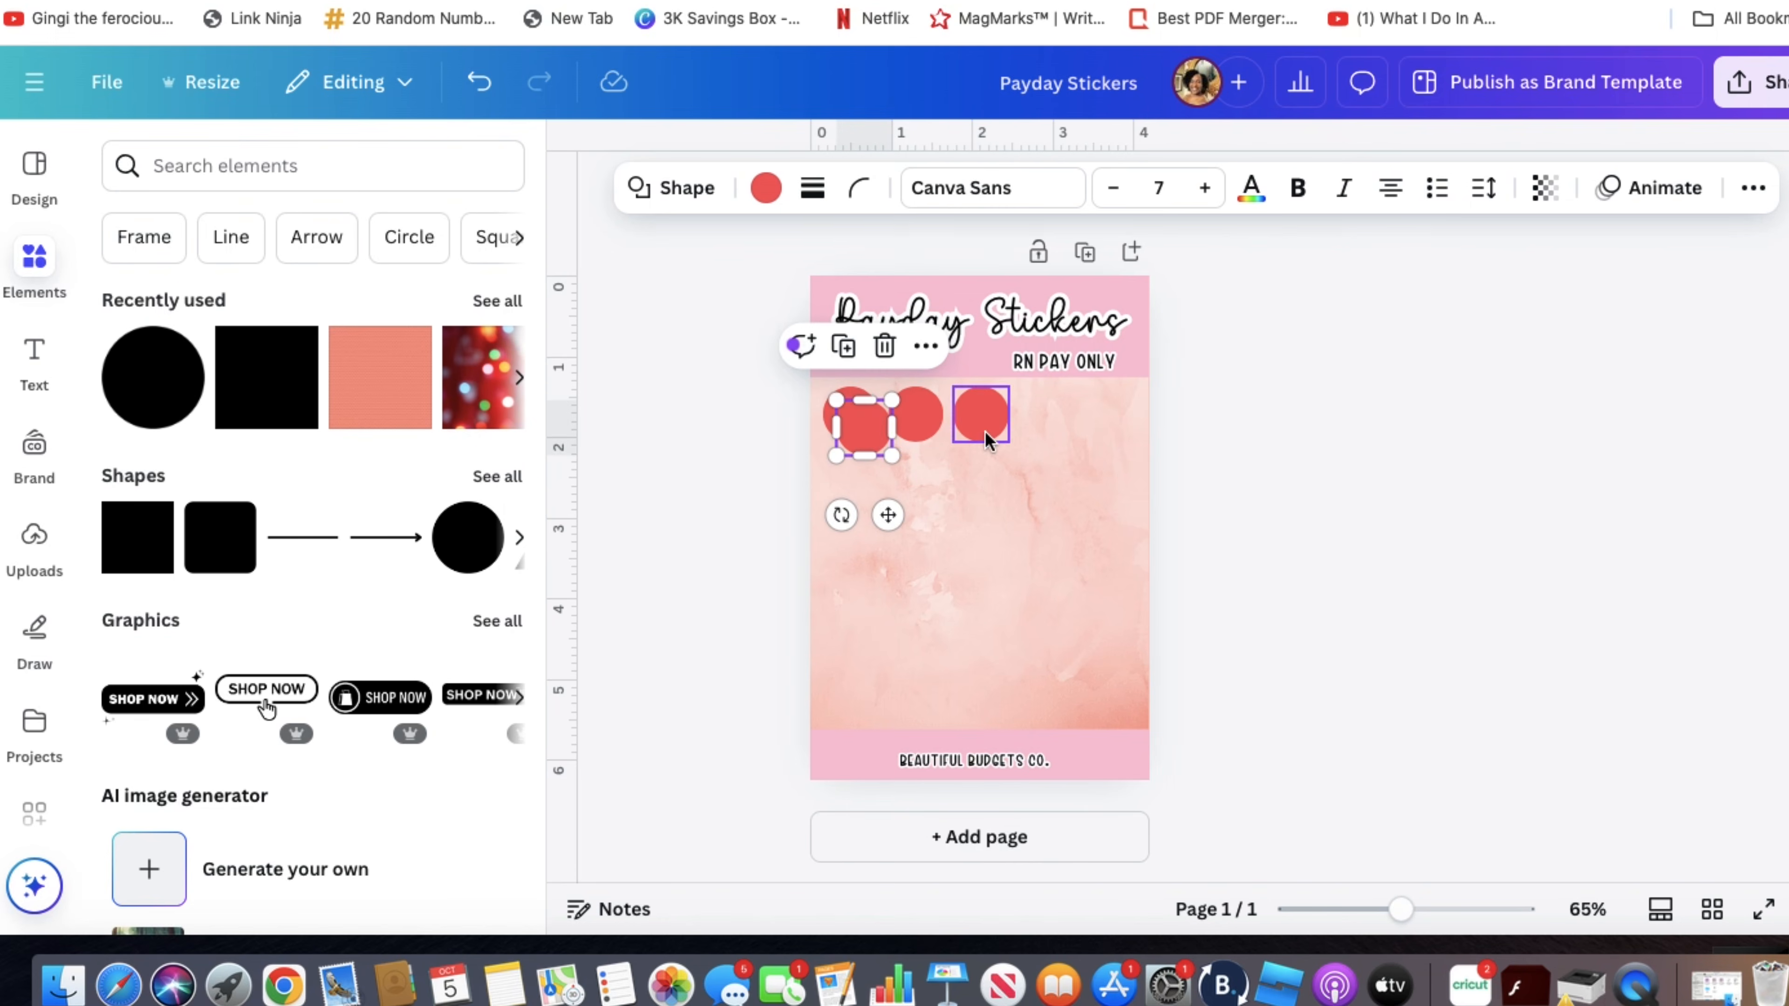
left_click_drag(874, 443, 1057, 432)
key("super+v")
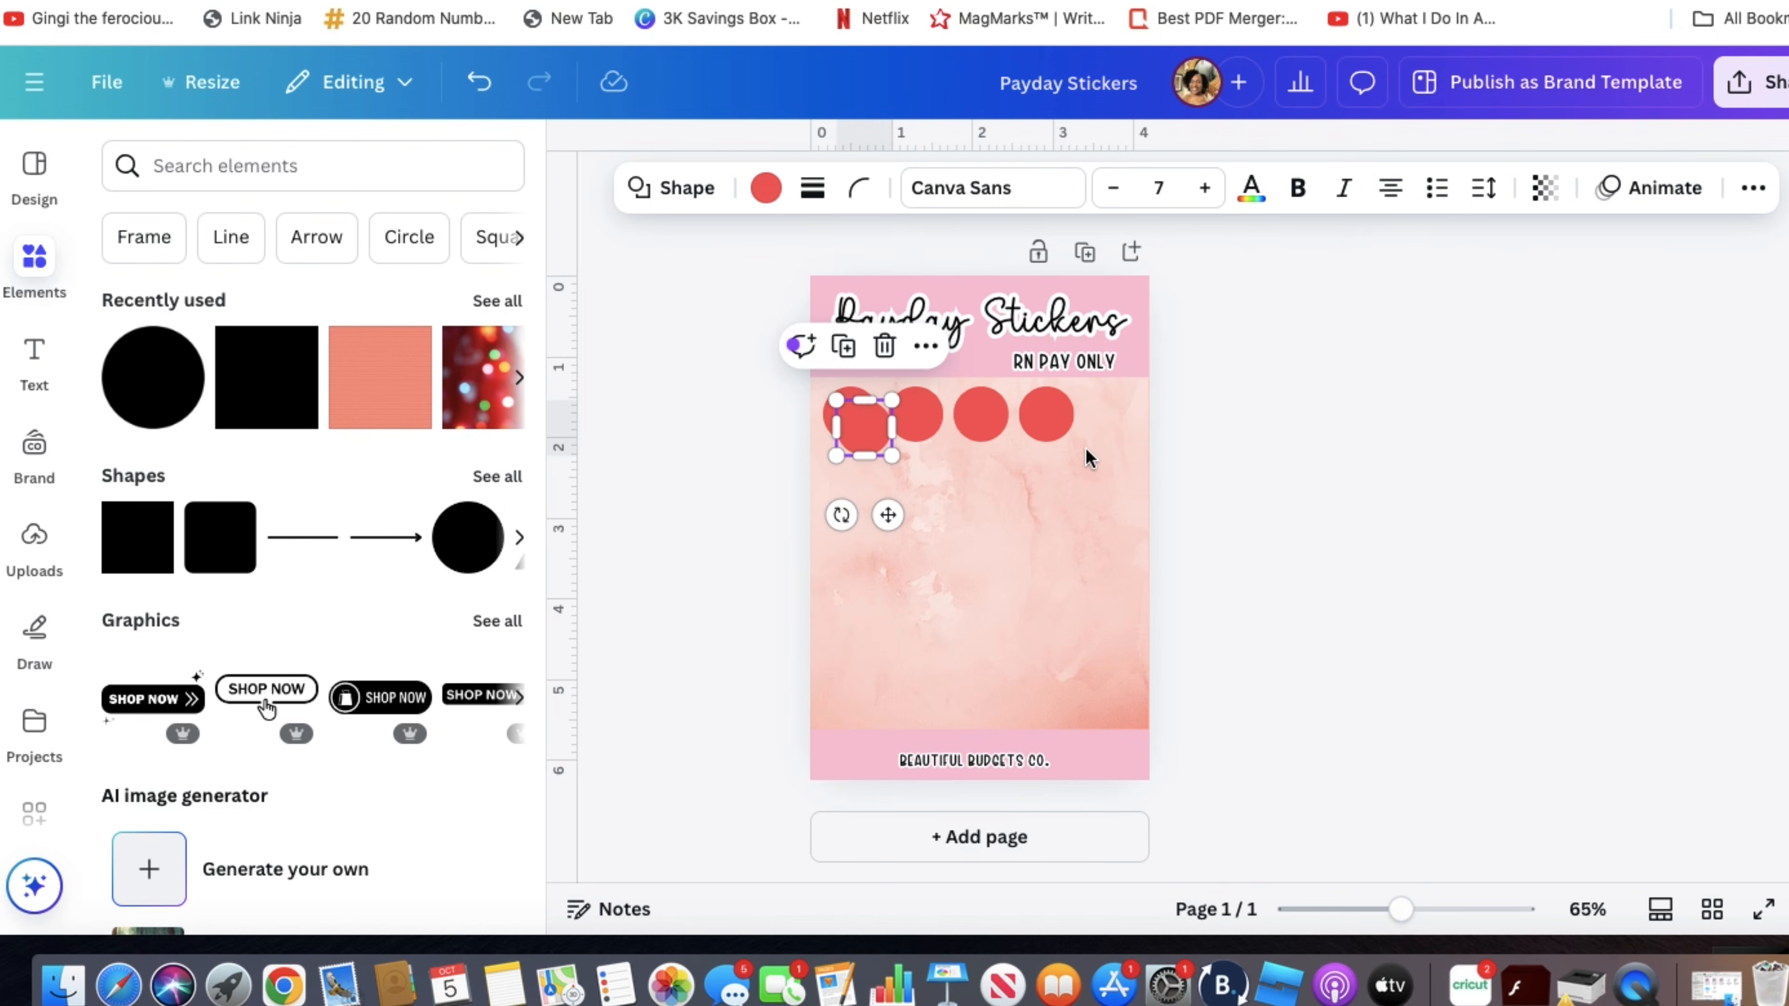
left_click_drag(880, 446, 1124, 428)
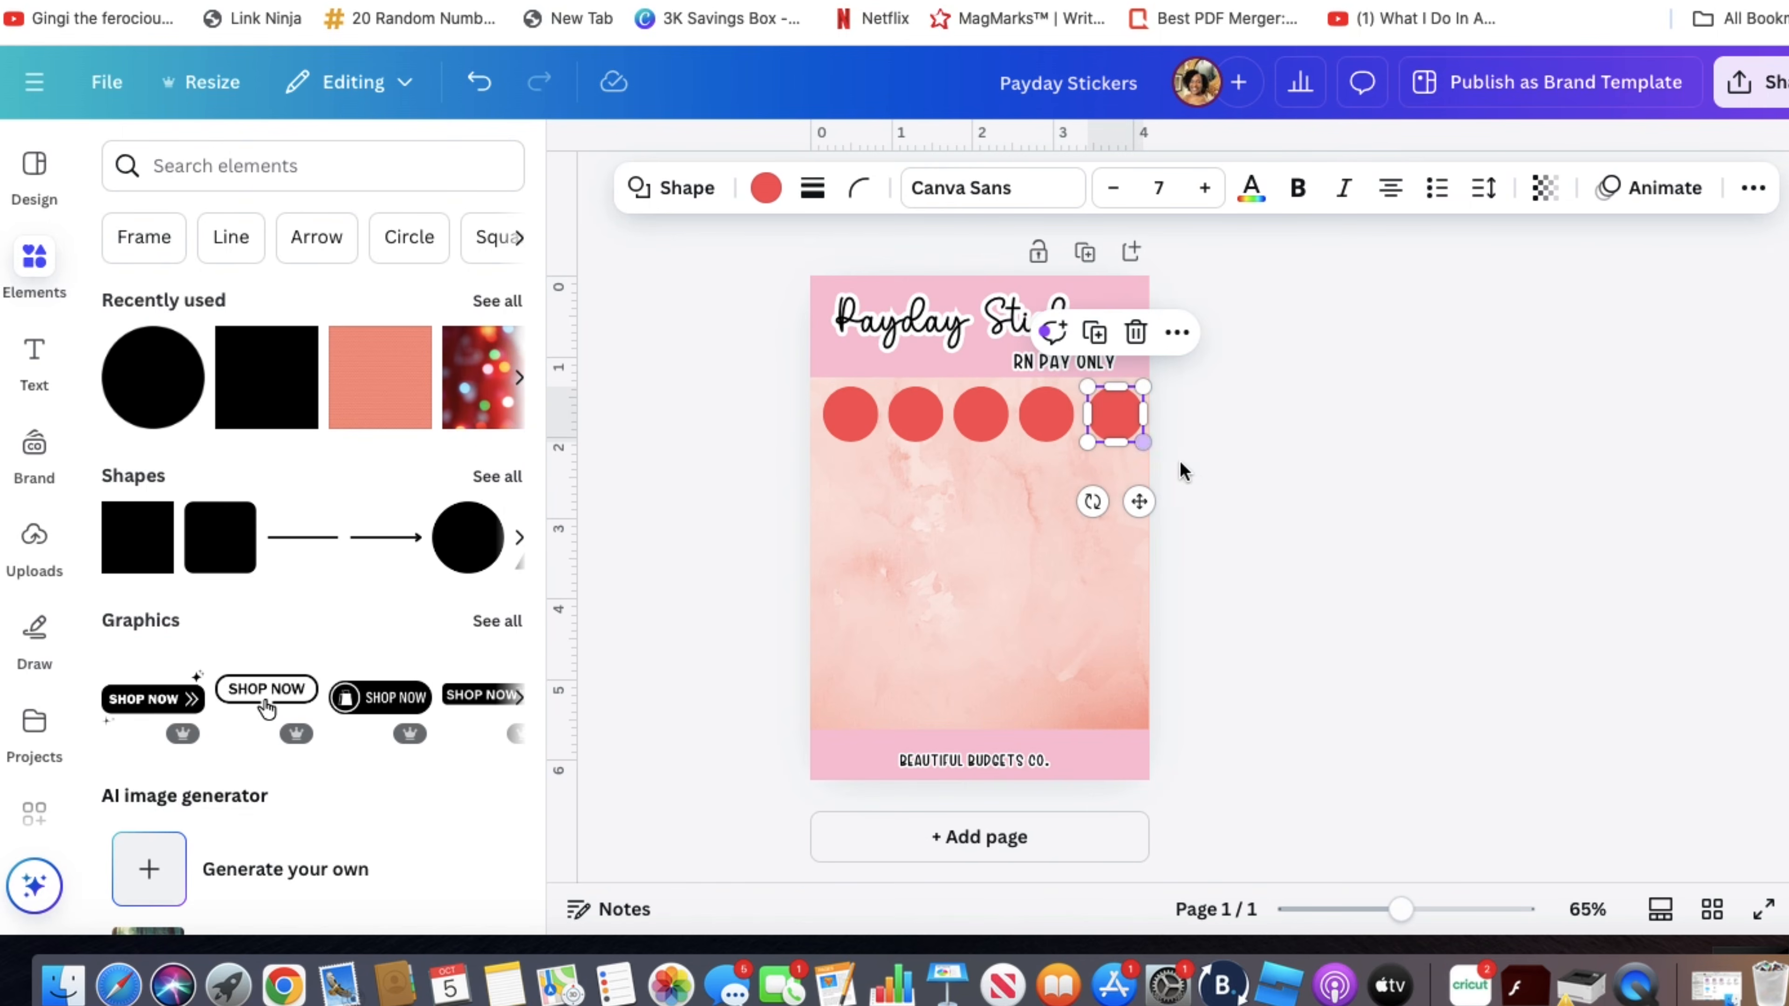
- Select all five circles and space them evenly across the row
left_click(837, 424, "shift")
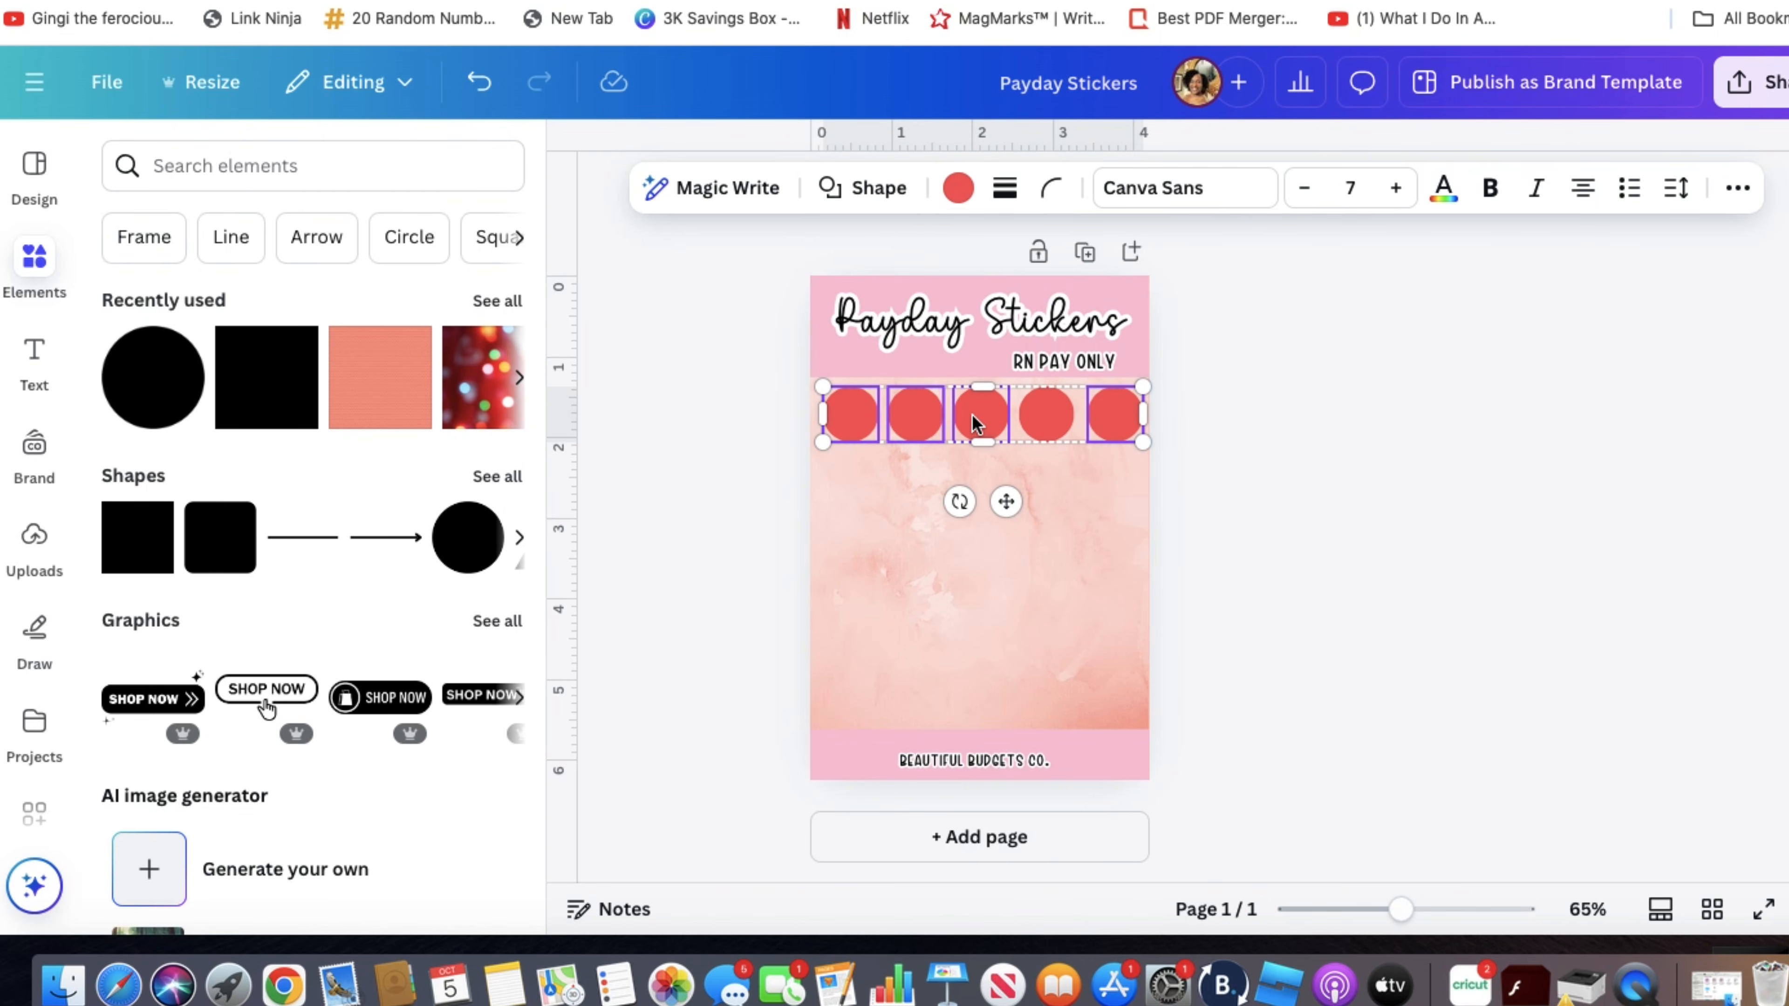
left_click(1036, 425, "shift")
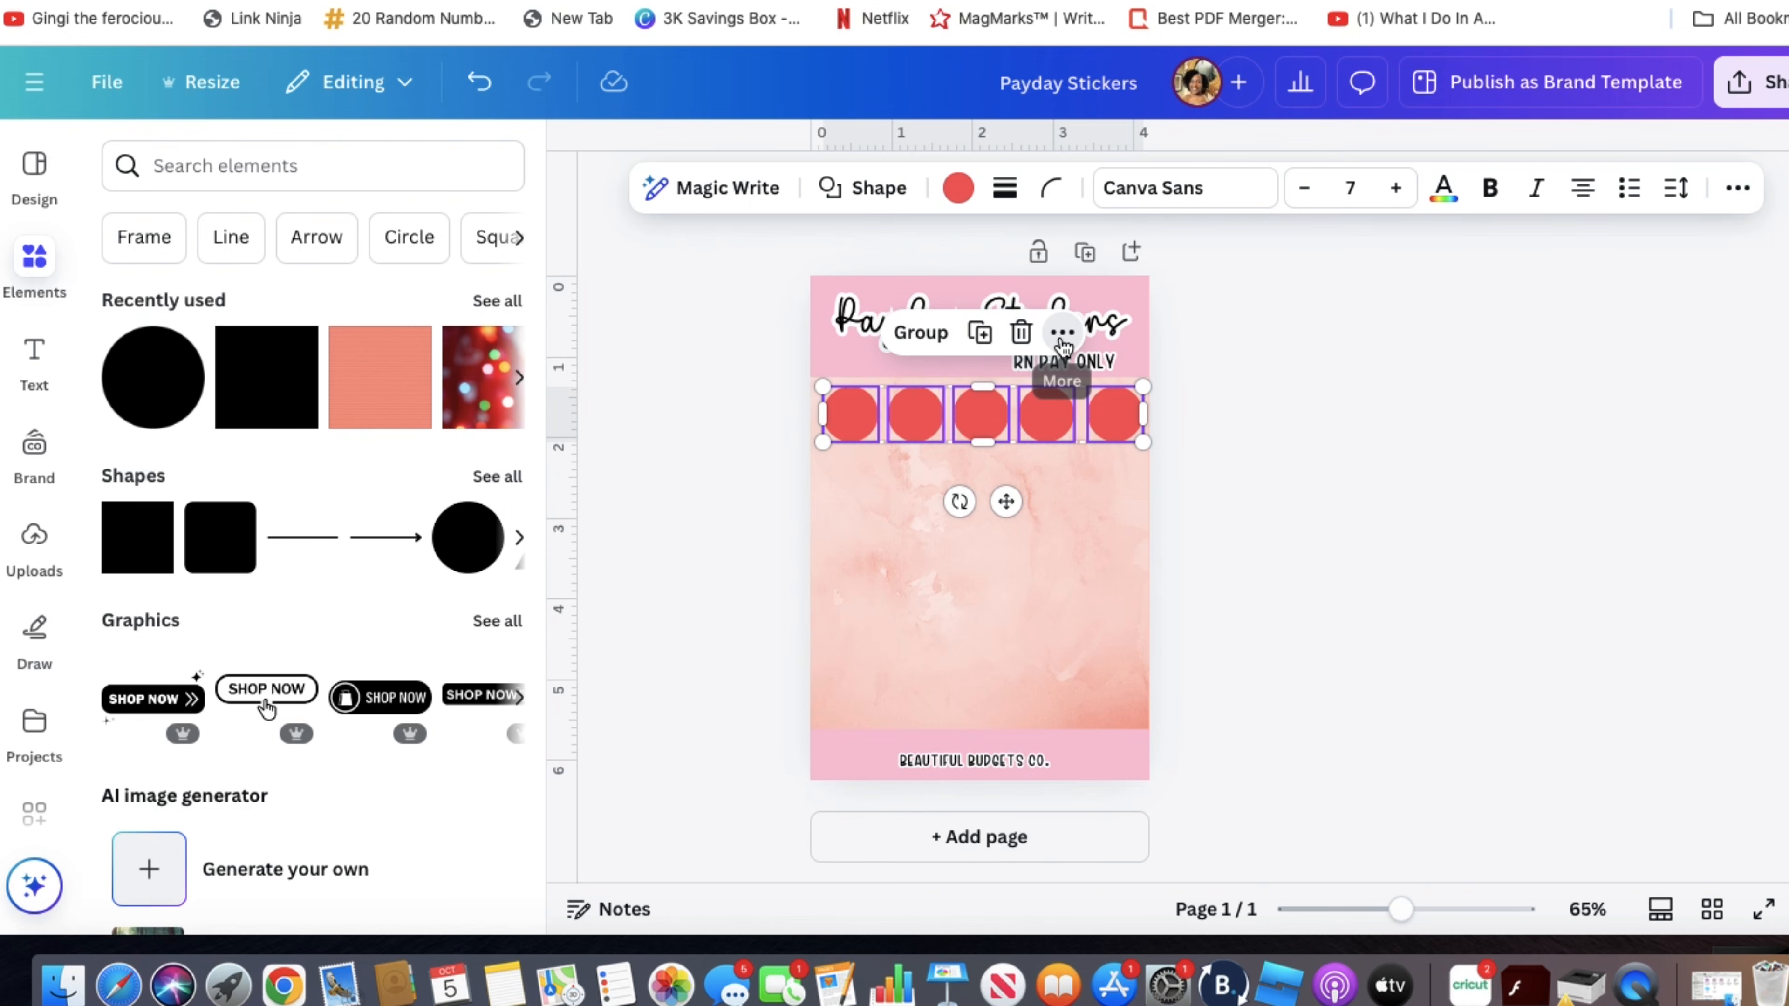
left_click(1062, 333)
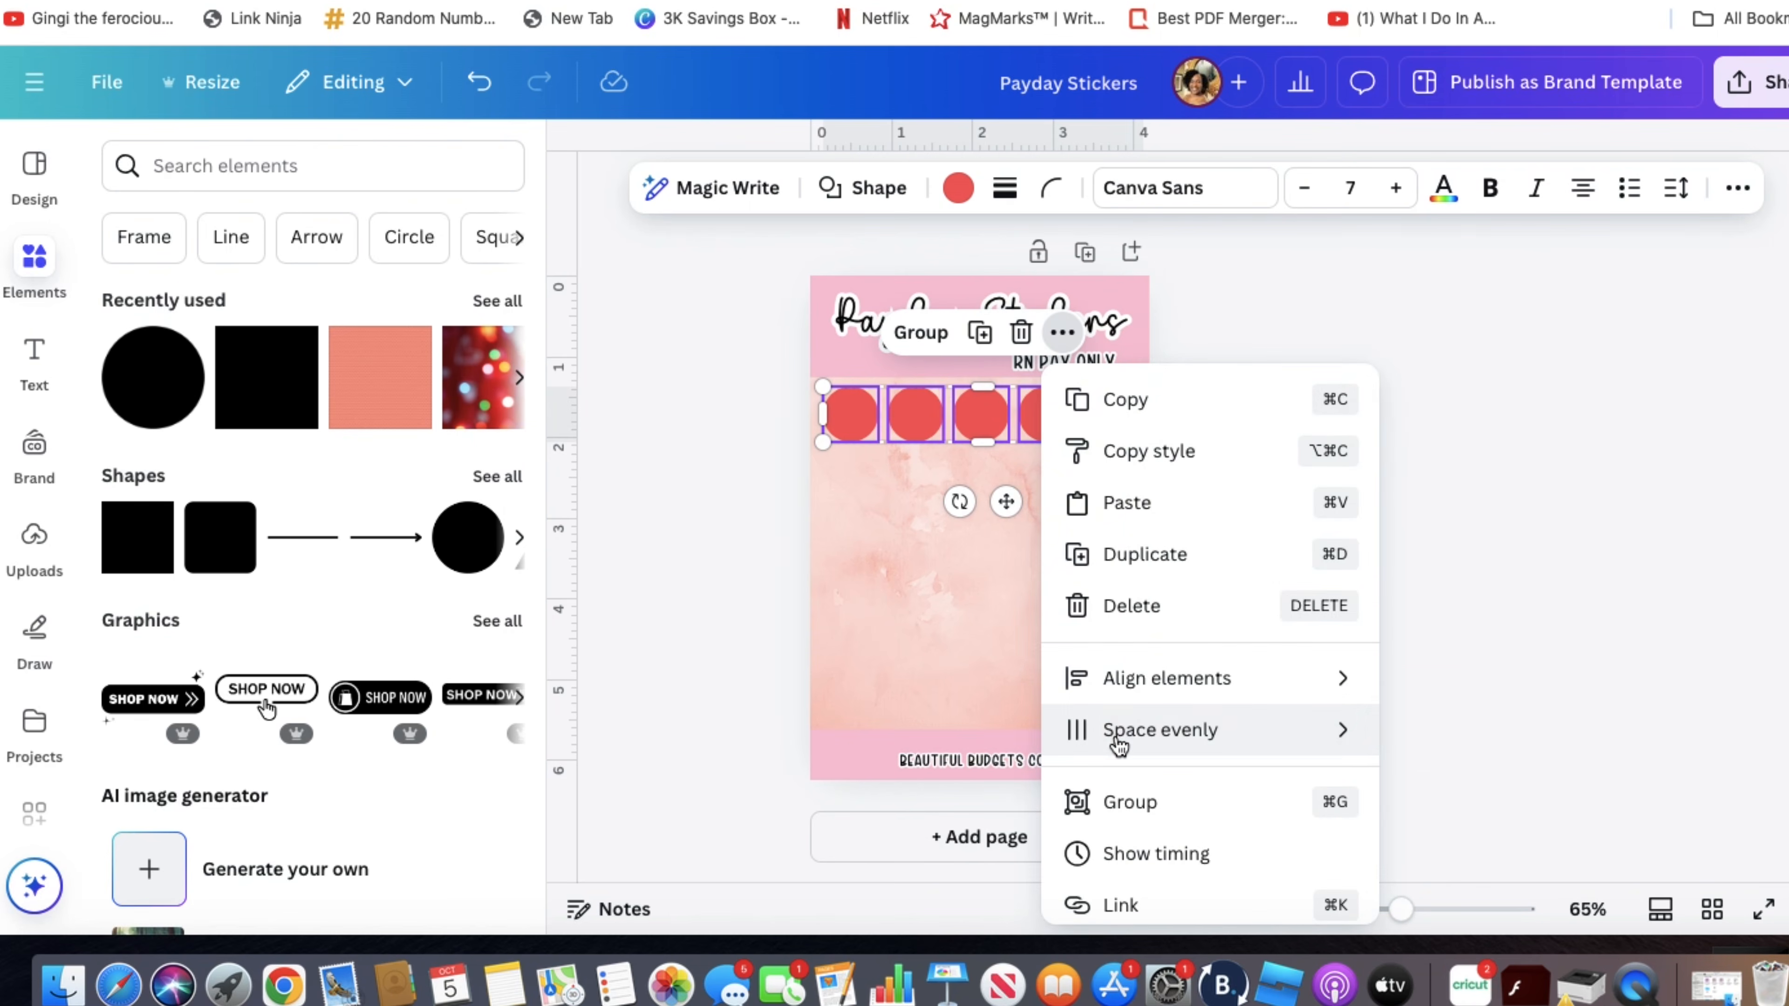
mouse_move(1119, 732)
left_click(1424, 733)
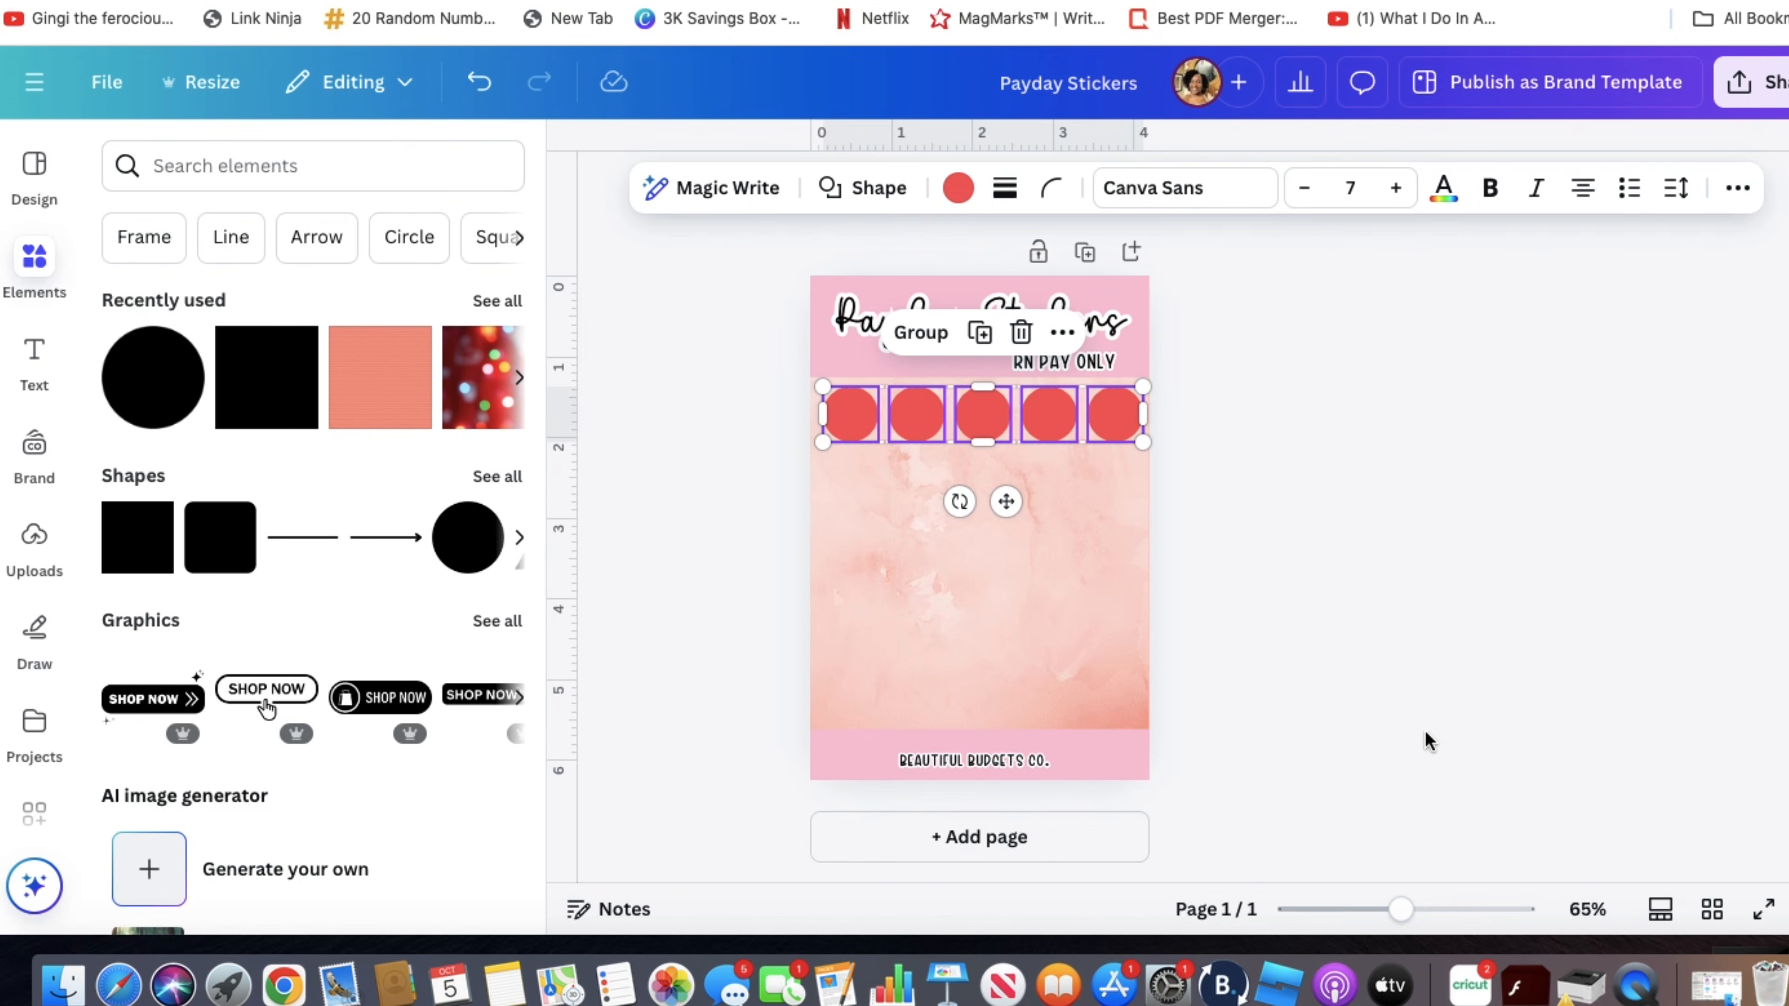
left_click(1310, 531)
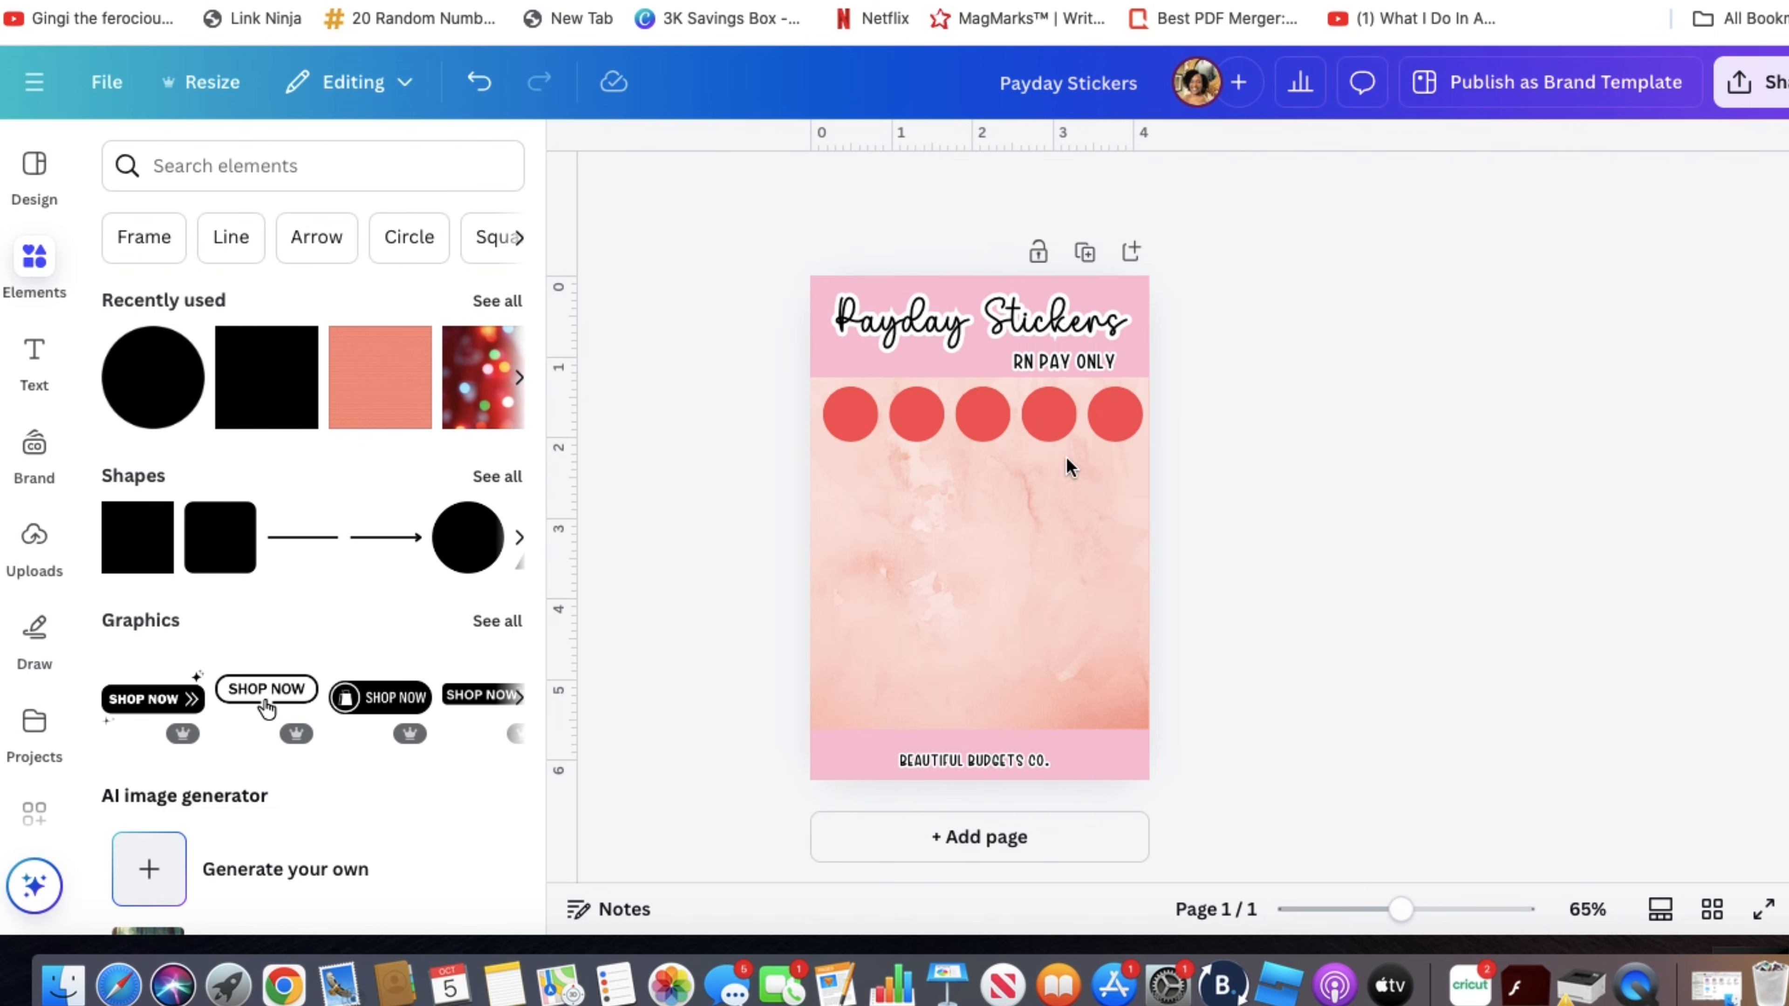
- Group the five circles in the row into one object
left_click(862, 414)
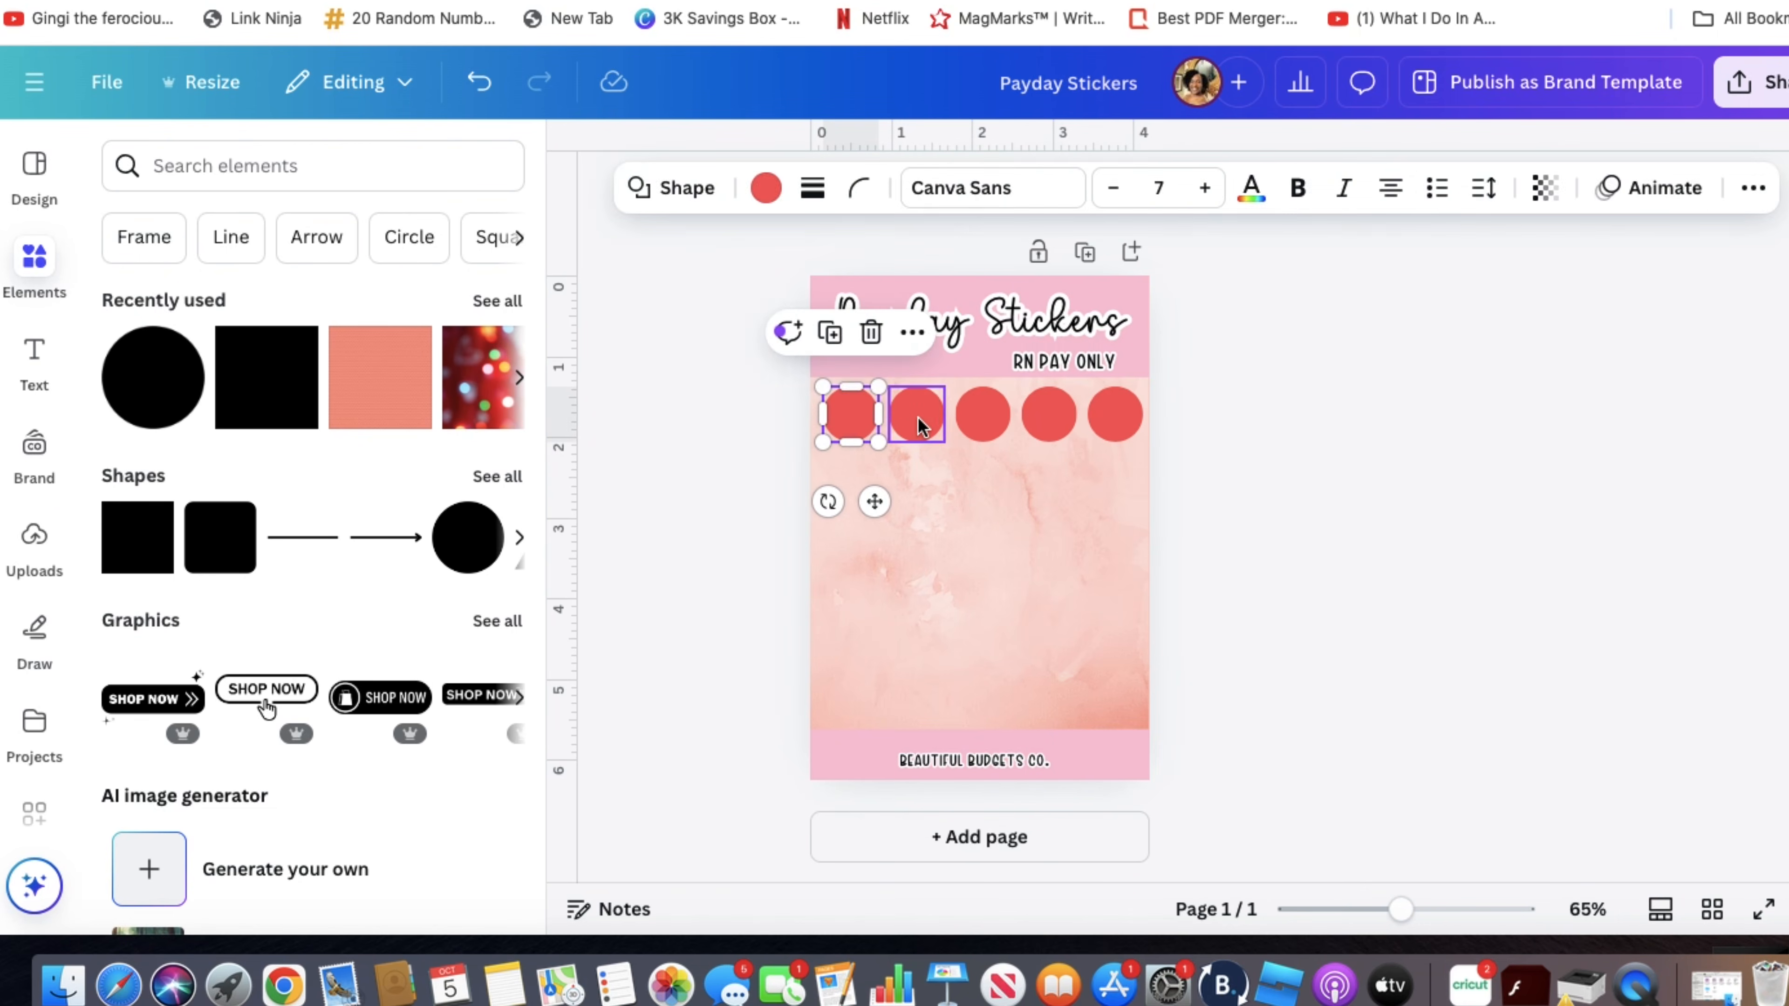
left_click(915, 416, "shift")
left_click(977, 417, "shift")
left_click(1037, 422, "shift")
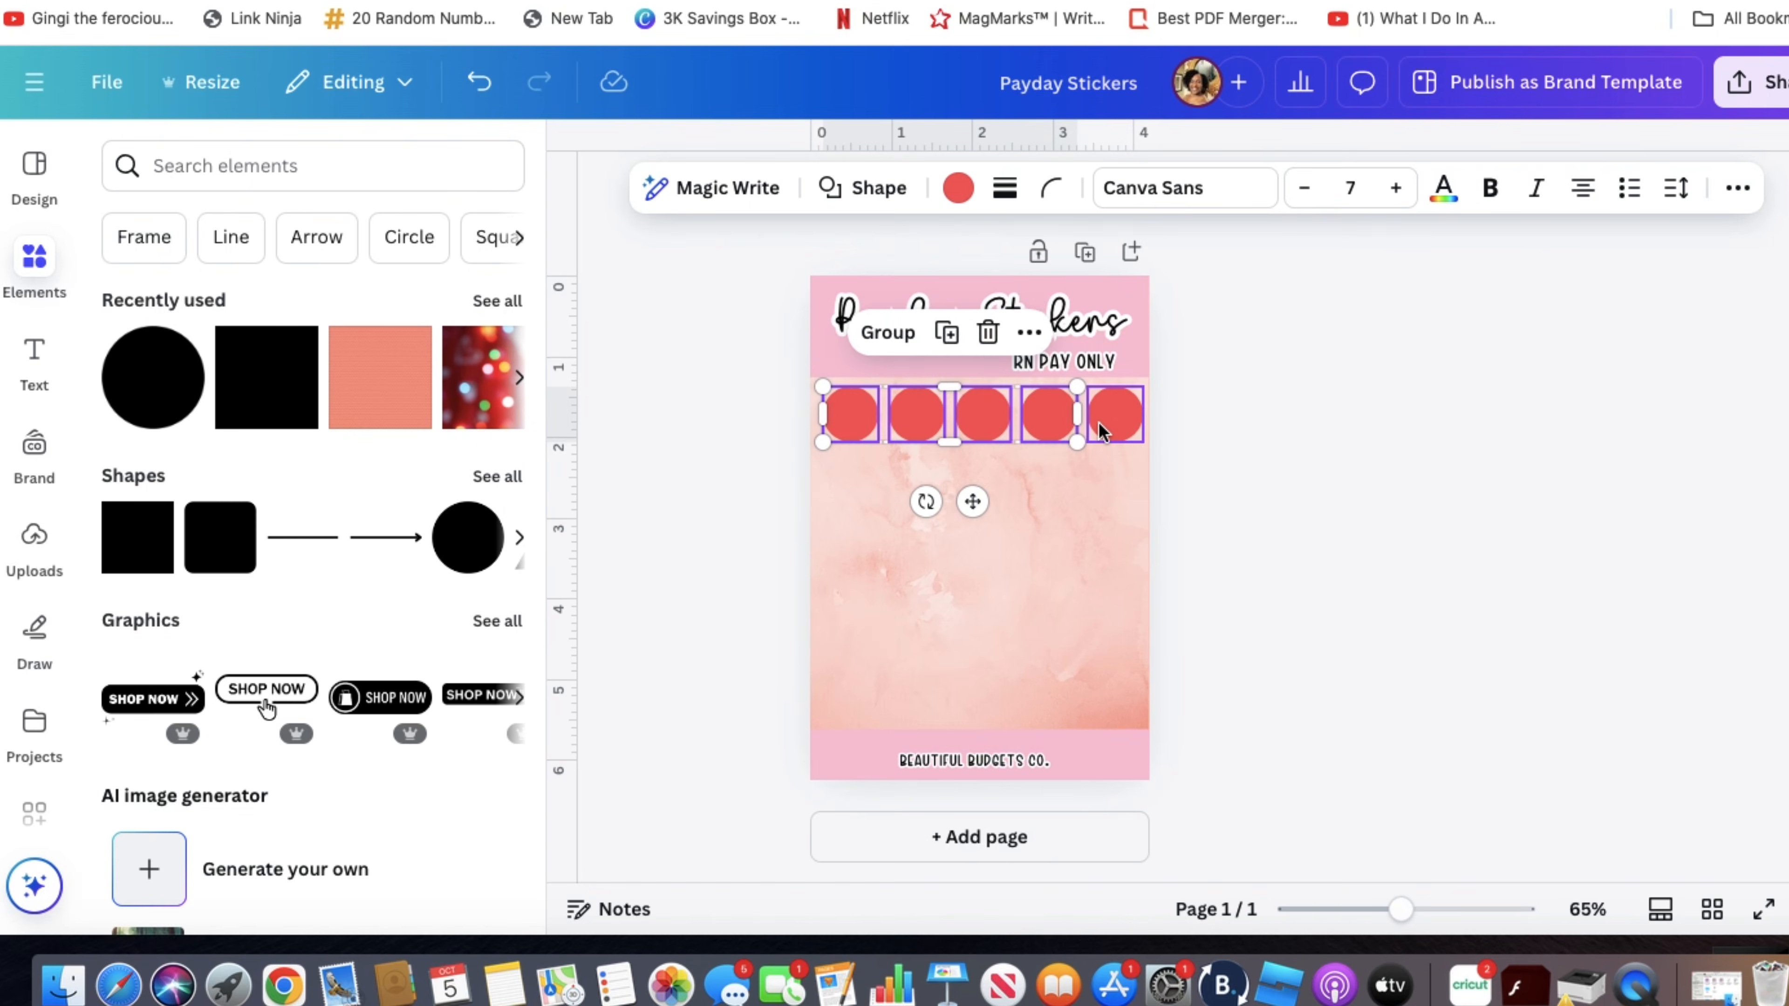
left_click(1097, 420, "shift")
left_click(923, 332)
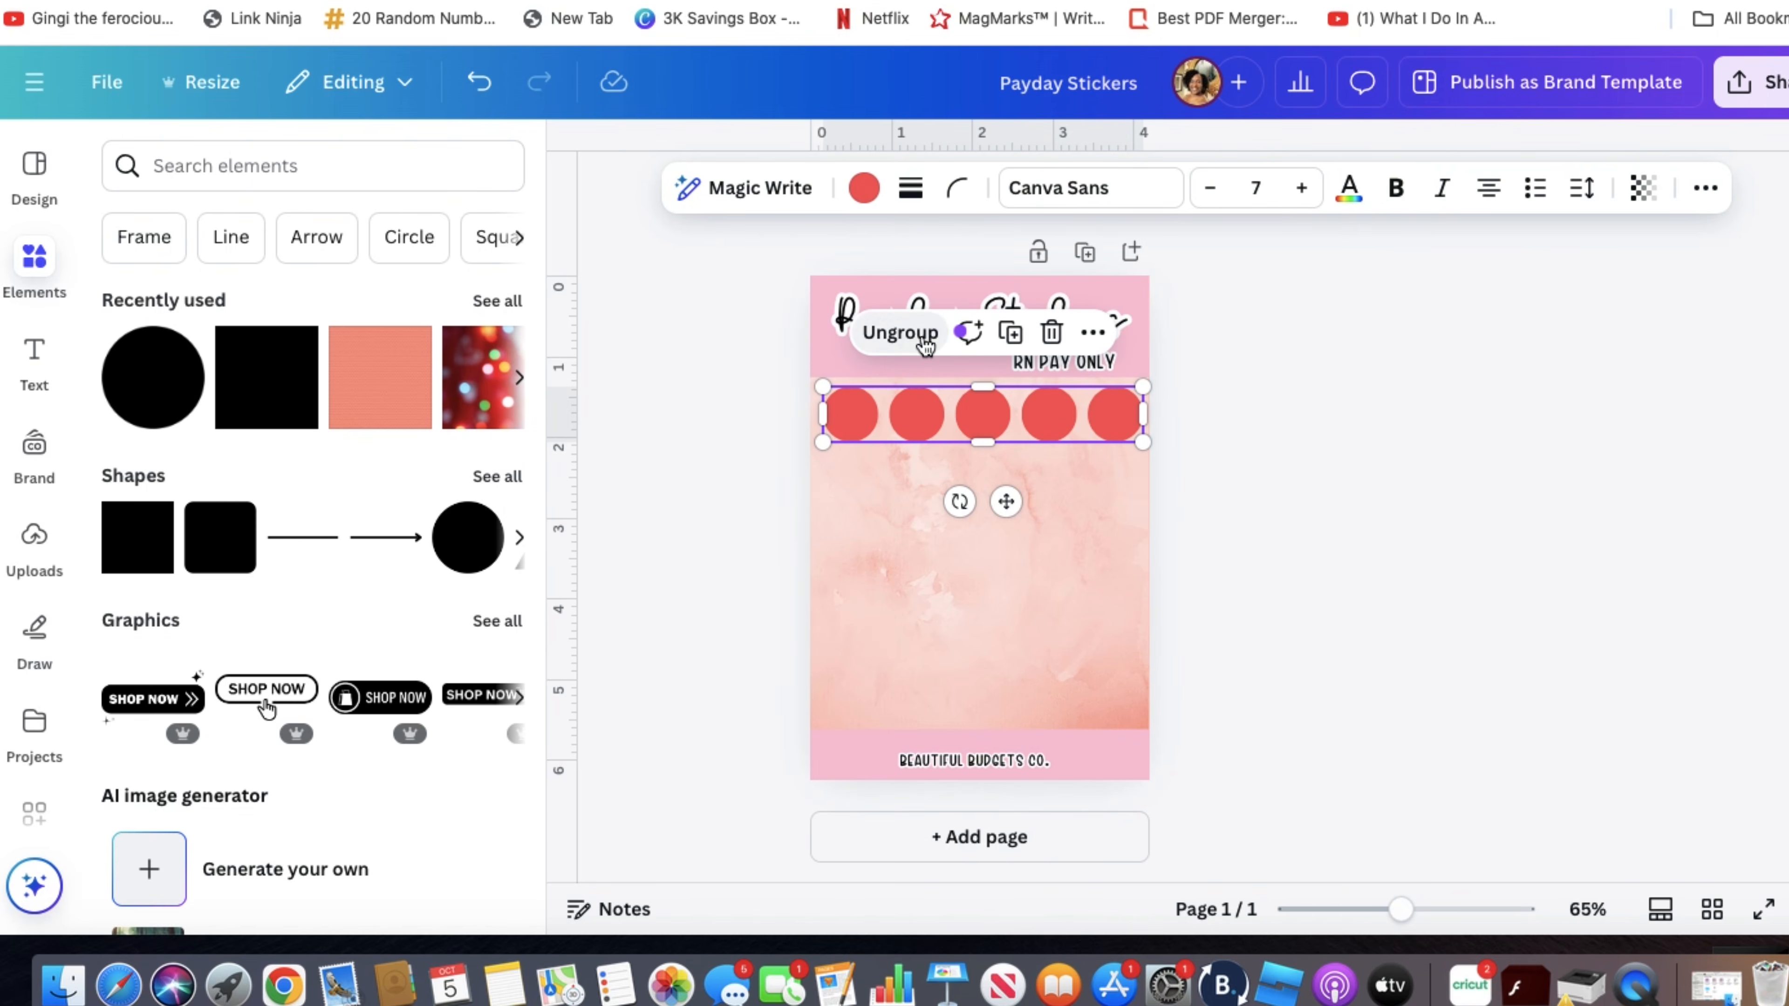
left_click(1289, 412)
- Center the grouped row of circles horizontally on the page, and select the row's last circle
left_click(1096, 429)
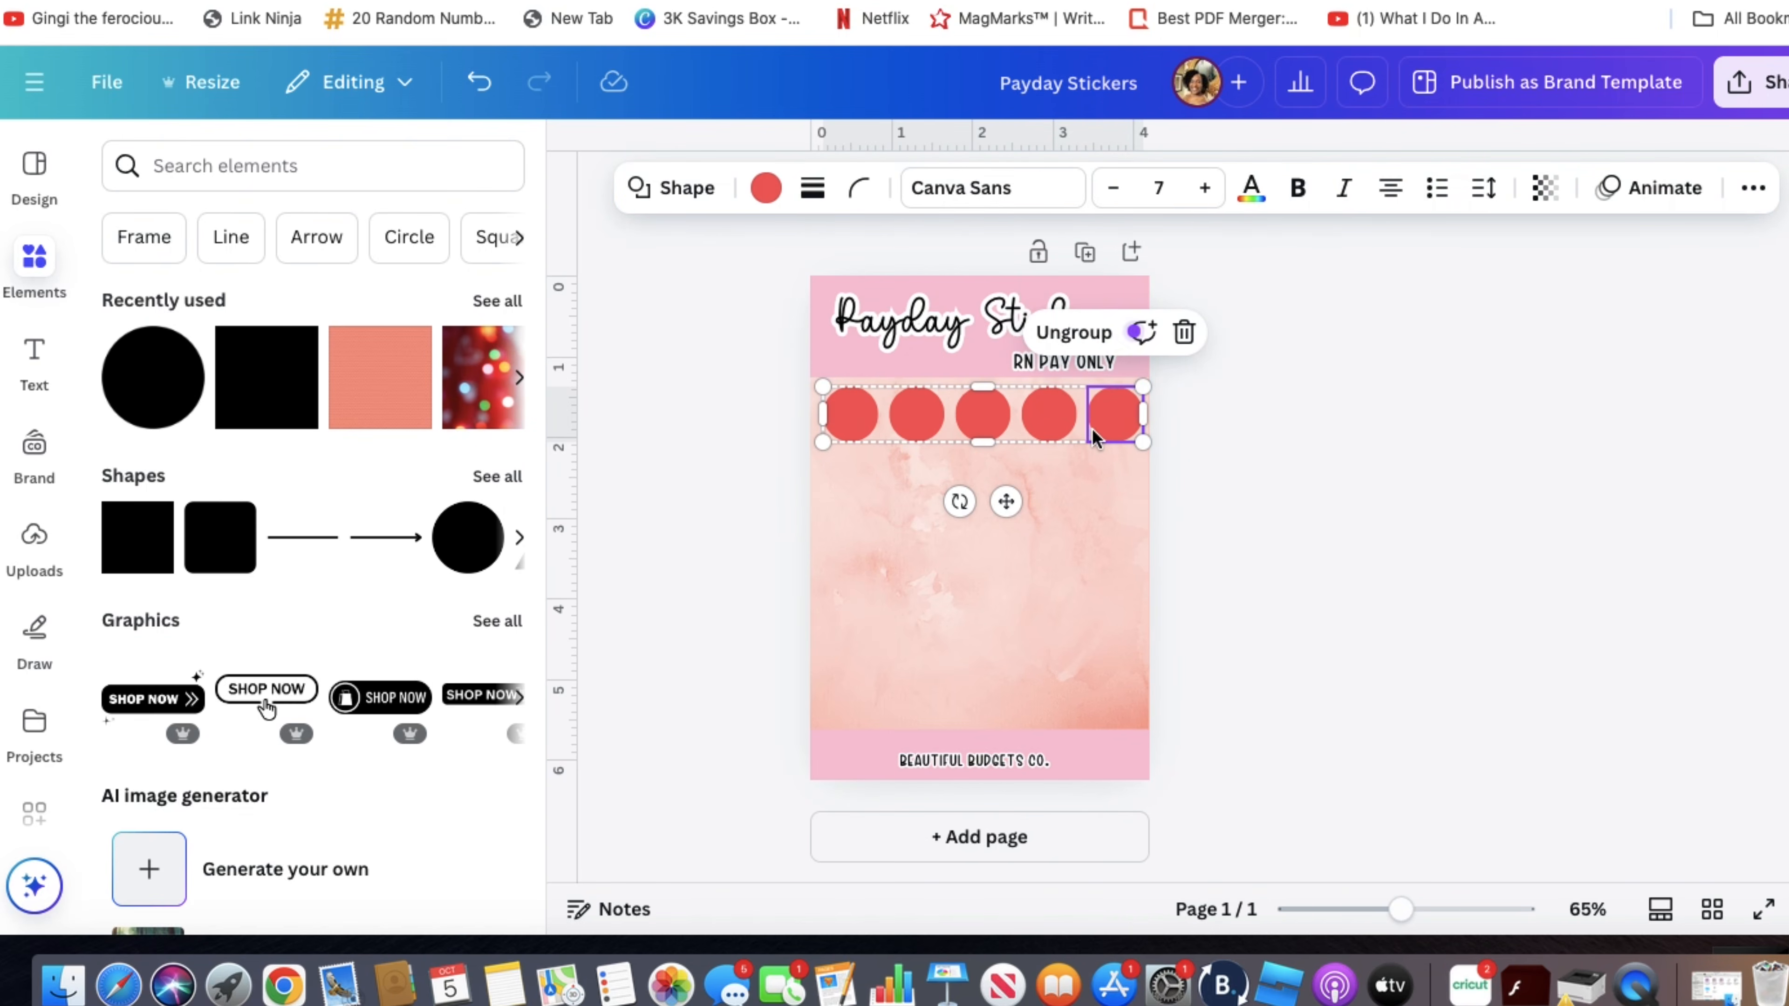
left_click_drag(1092, 427, 1094, 432)
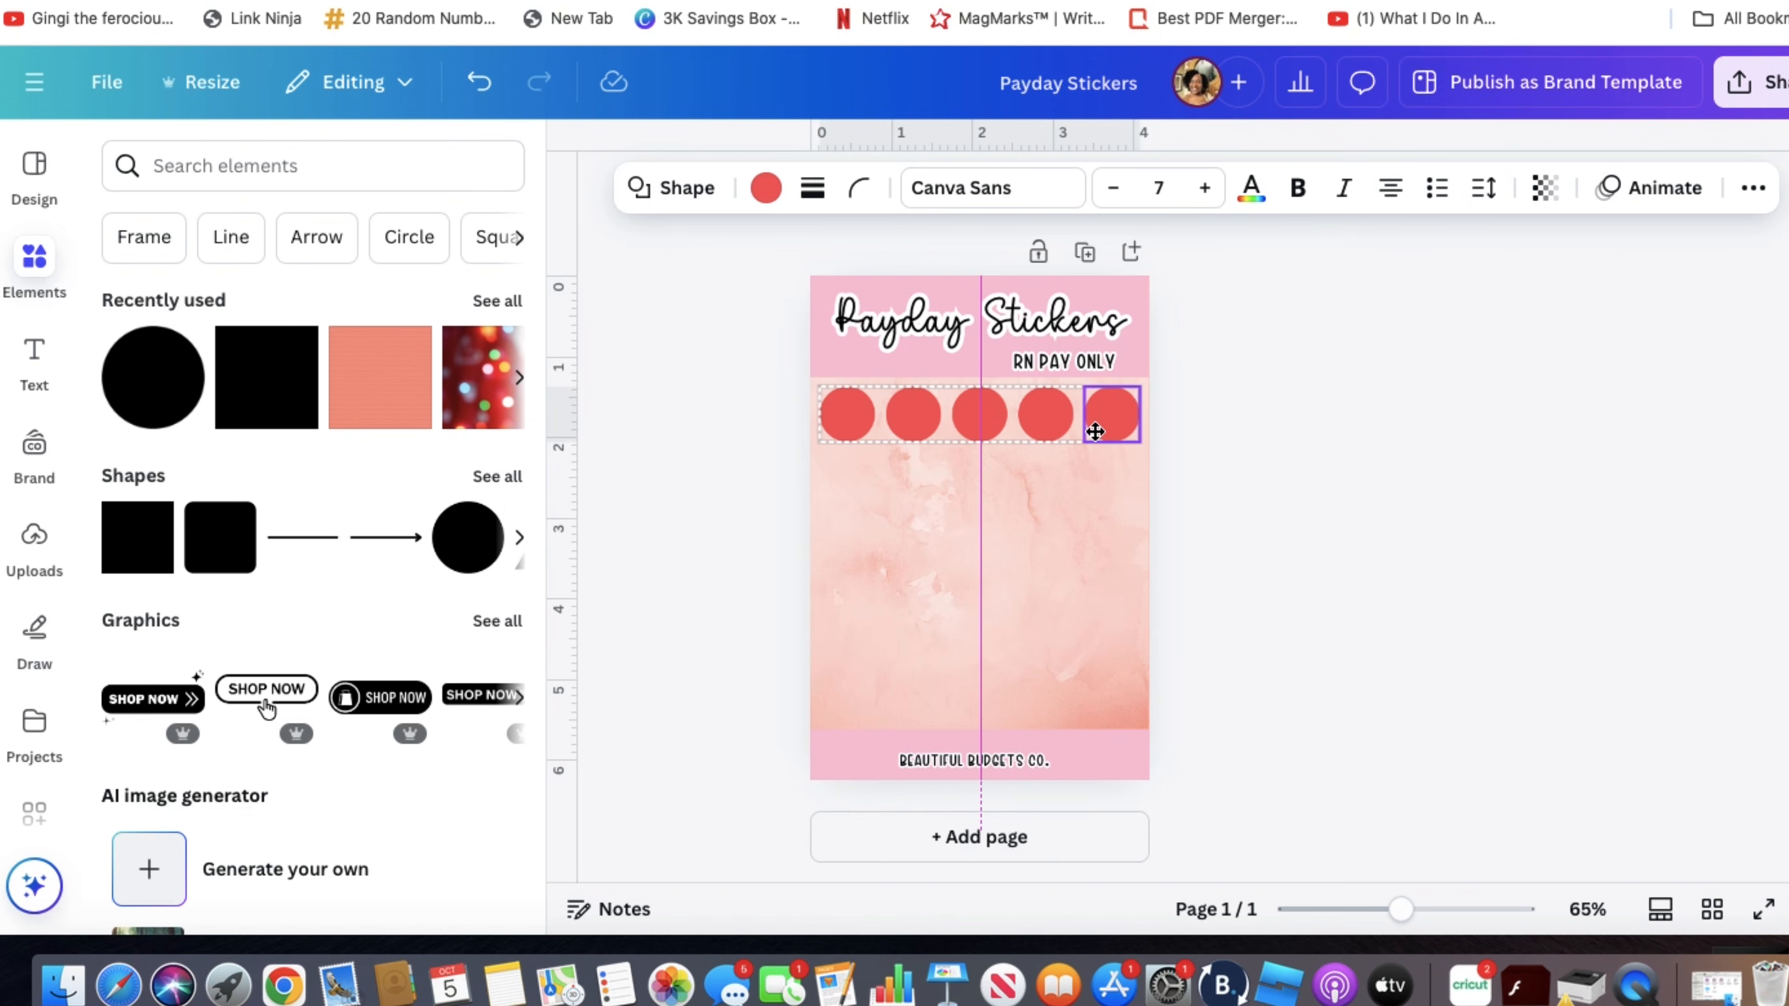
left_click(1326, 421)
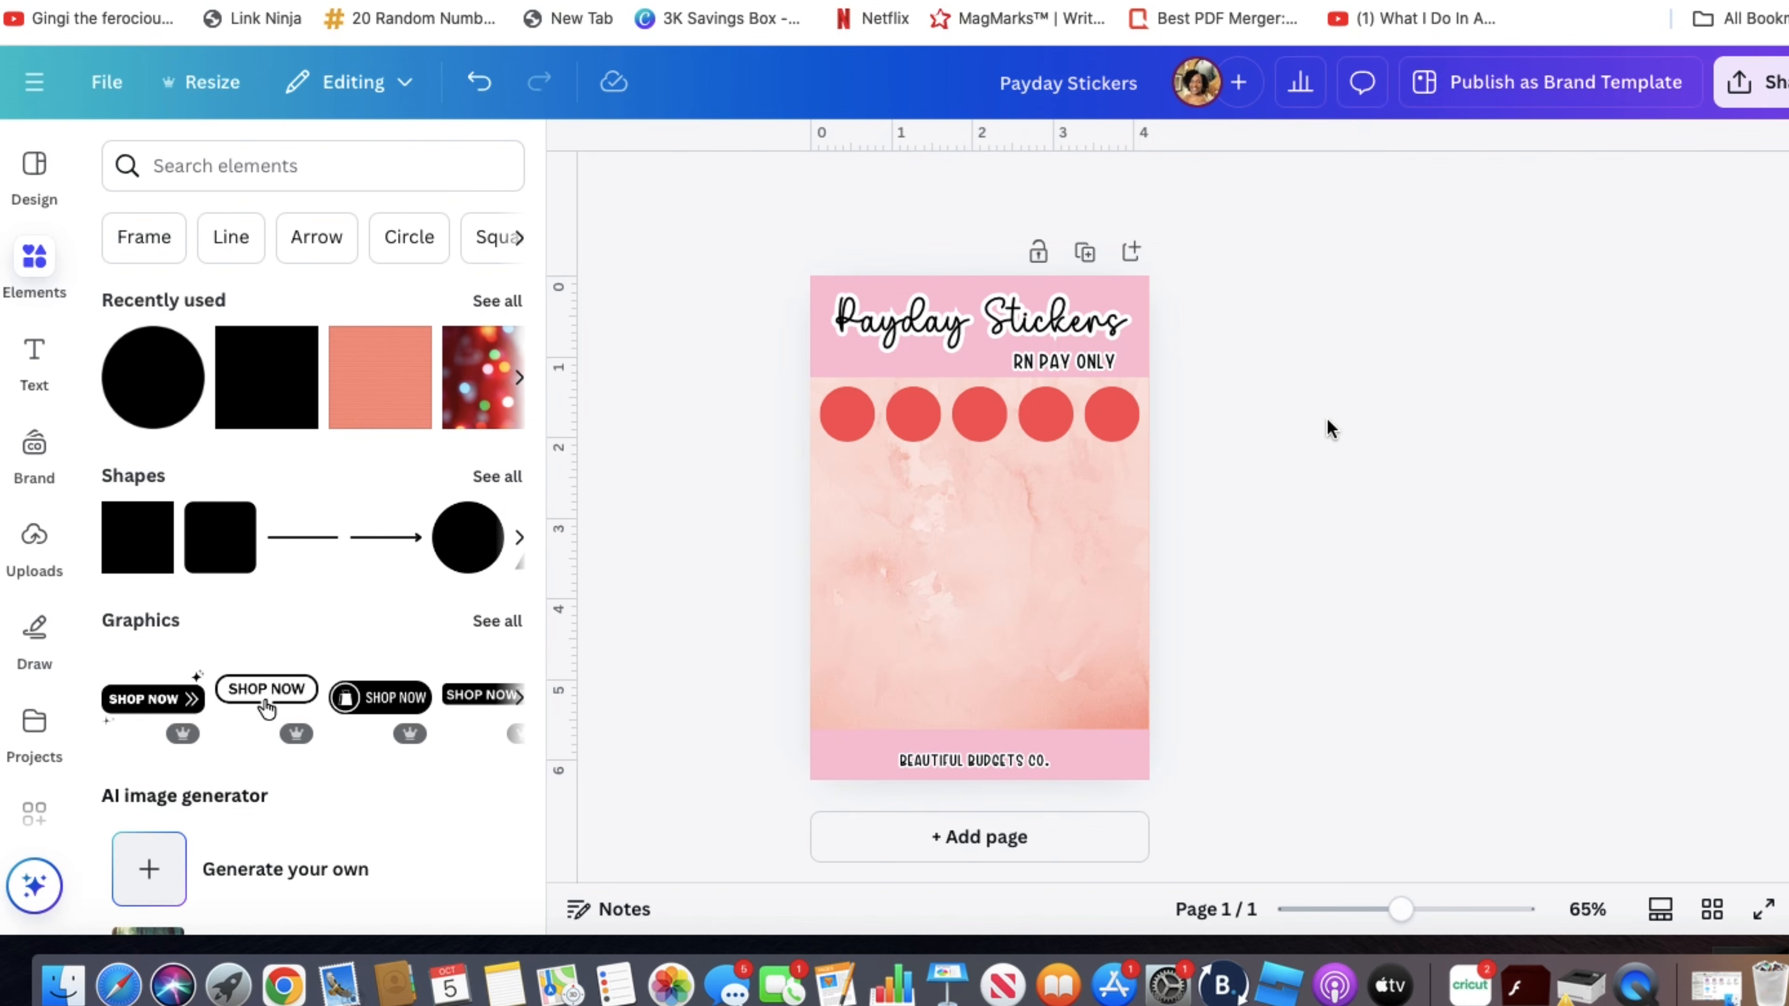
left_click(1118, 428)
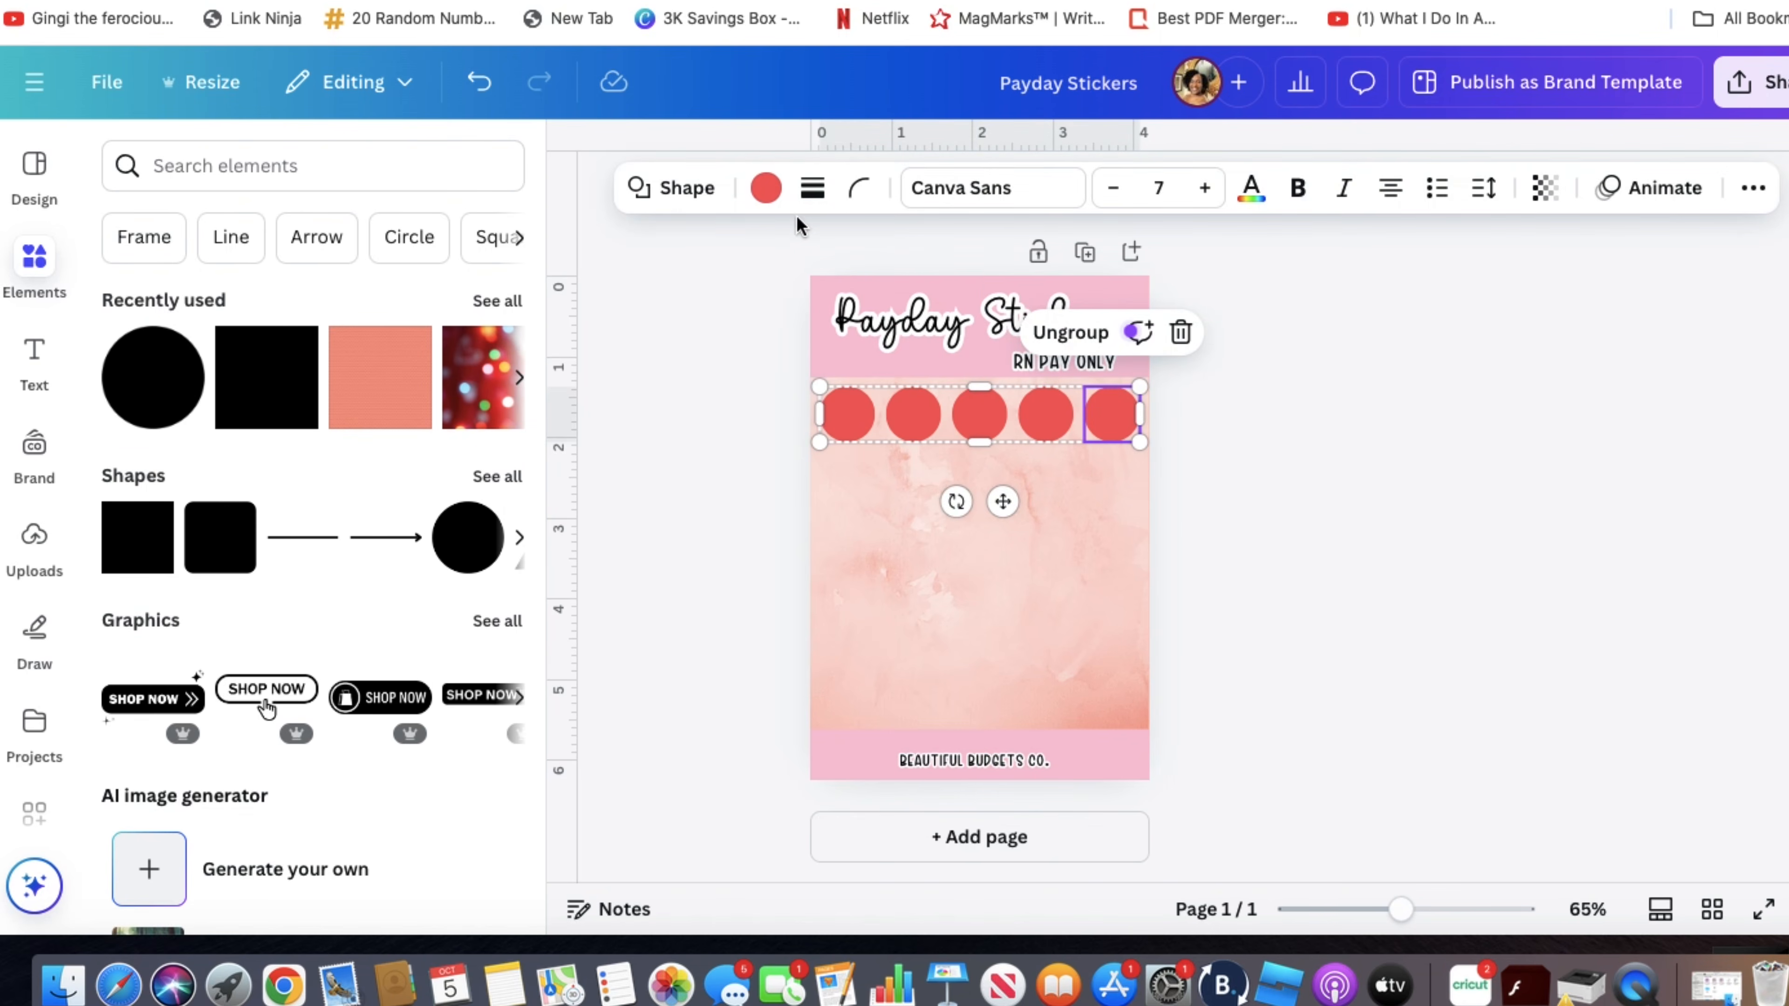
- Recolor all five red circles in the row to white
left_click(767, 190)
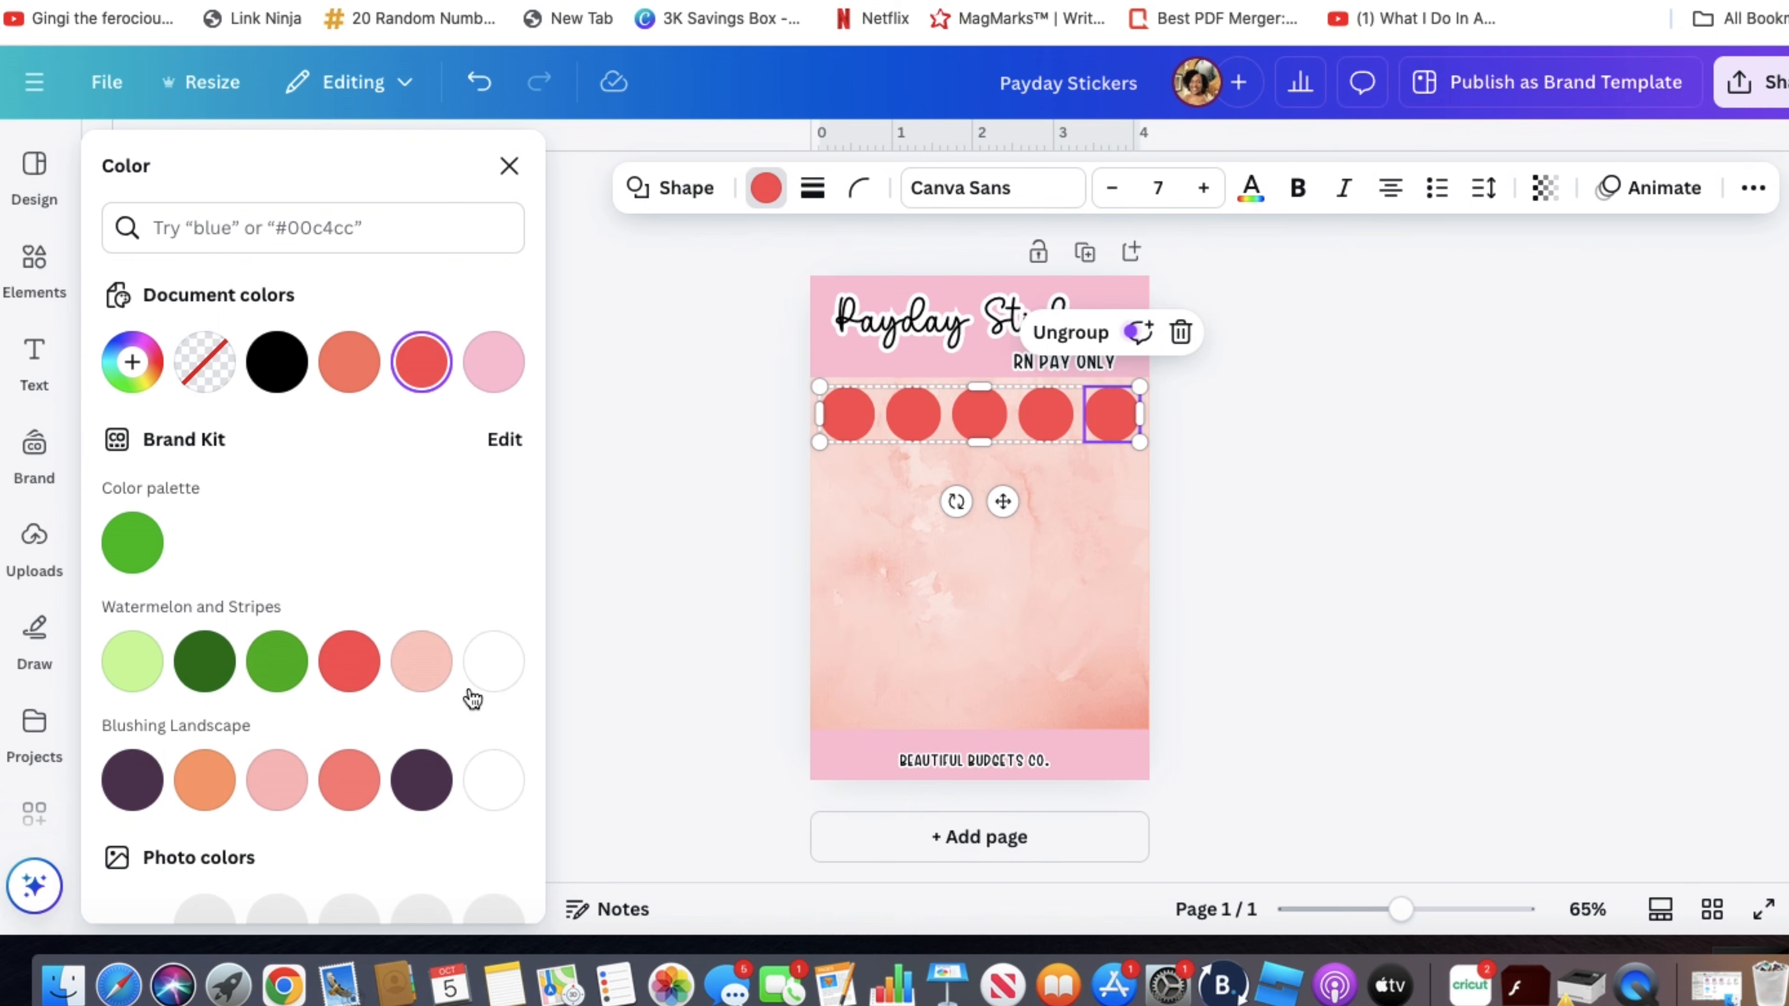
left_click(495, 689)
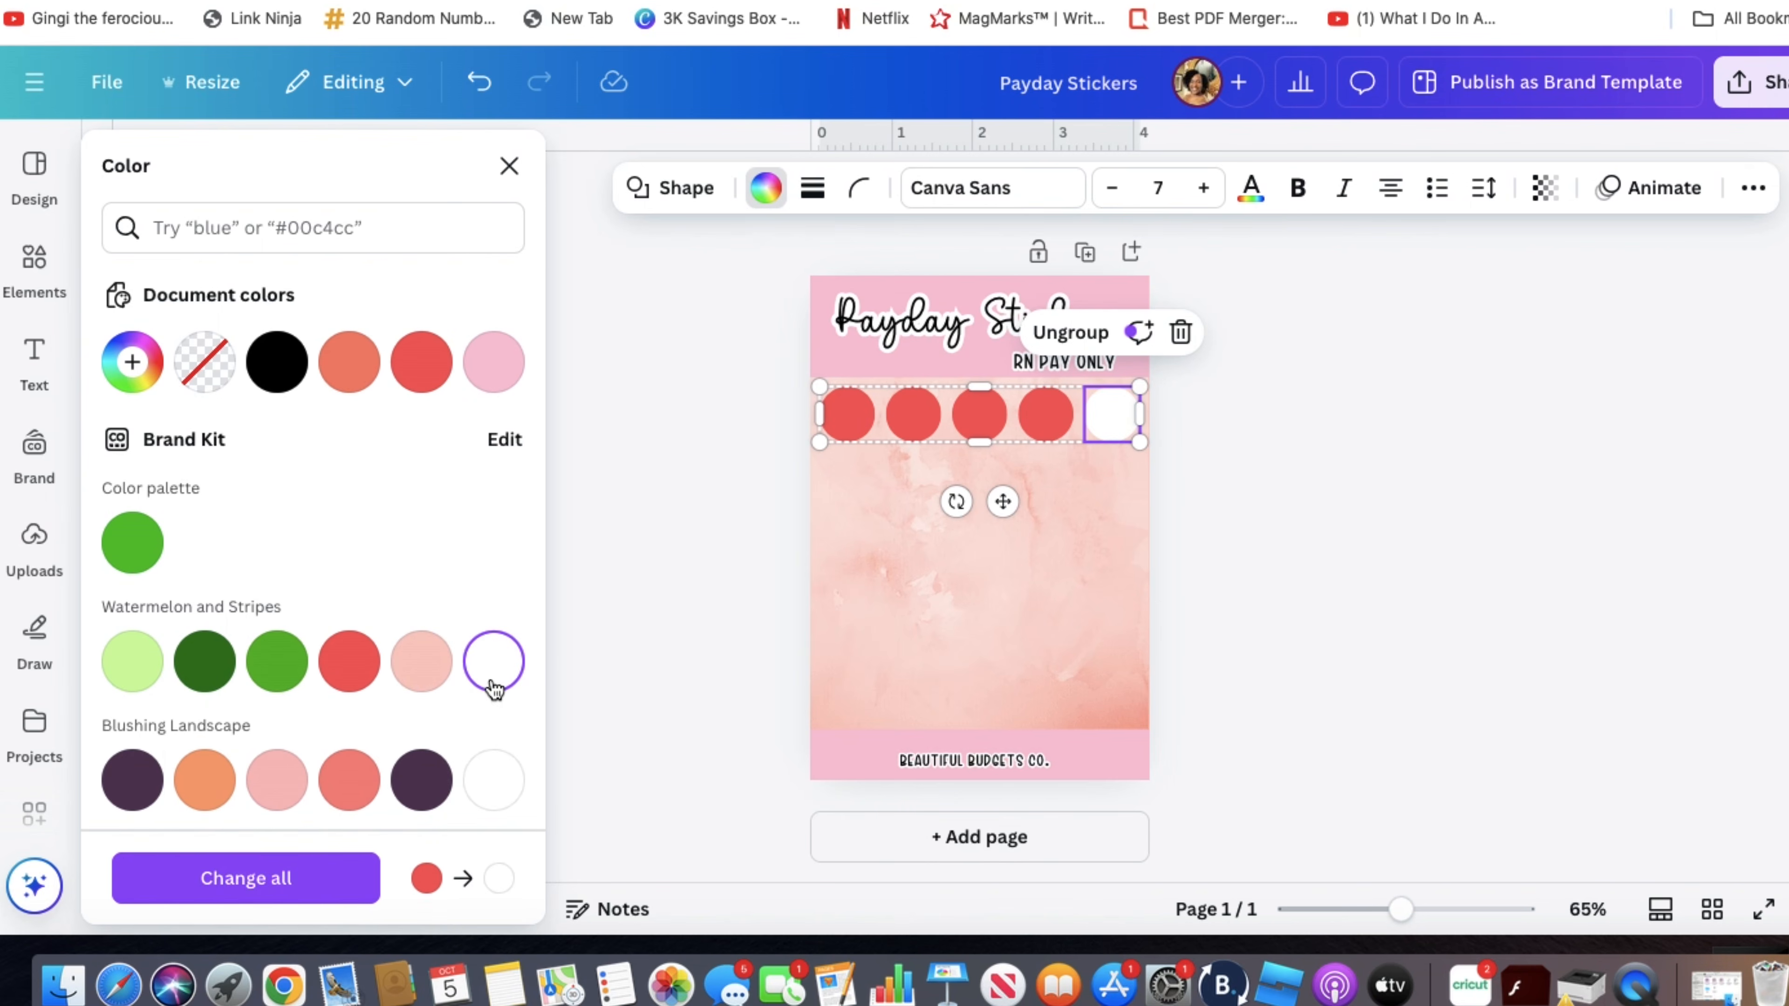
left_click(309, 883)
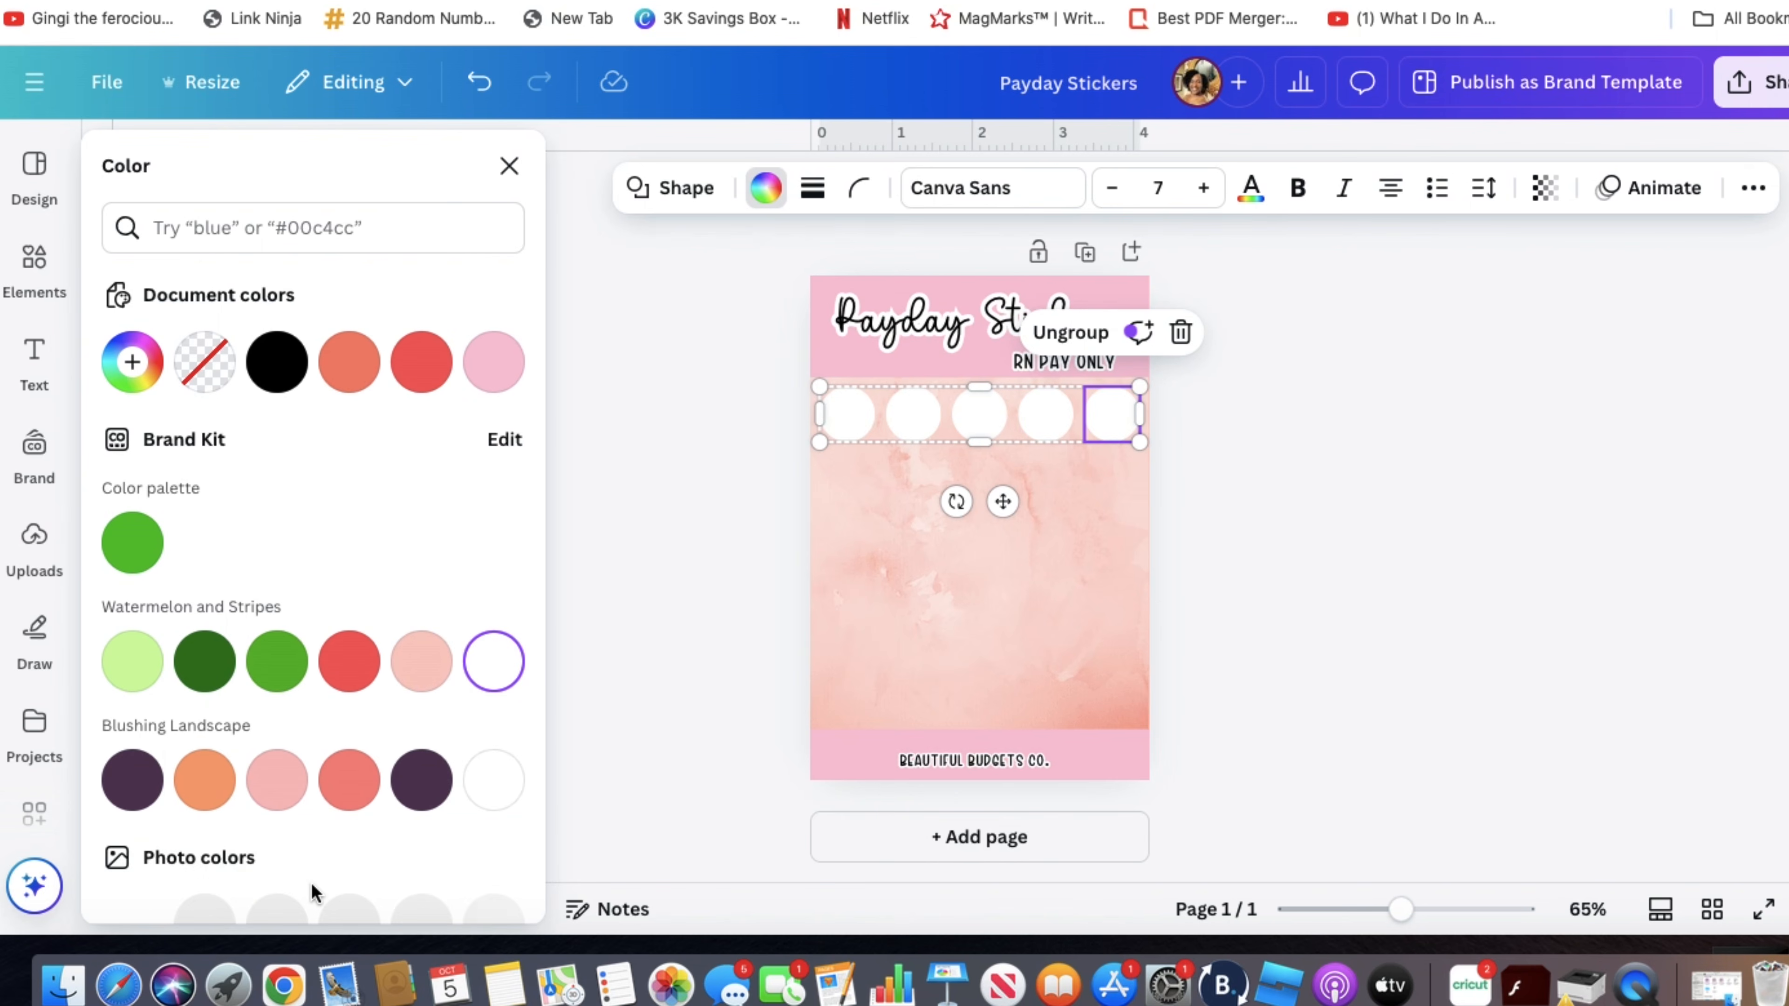
left_click(1323, 527)
- Duplicate the grouped row of white circles repeatedly down the page until there are six stacked rows
left_click(1074, 424)
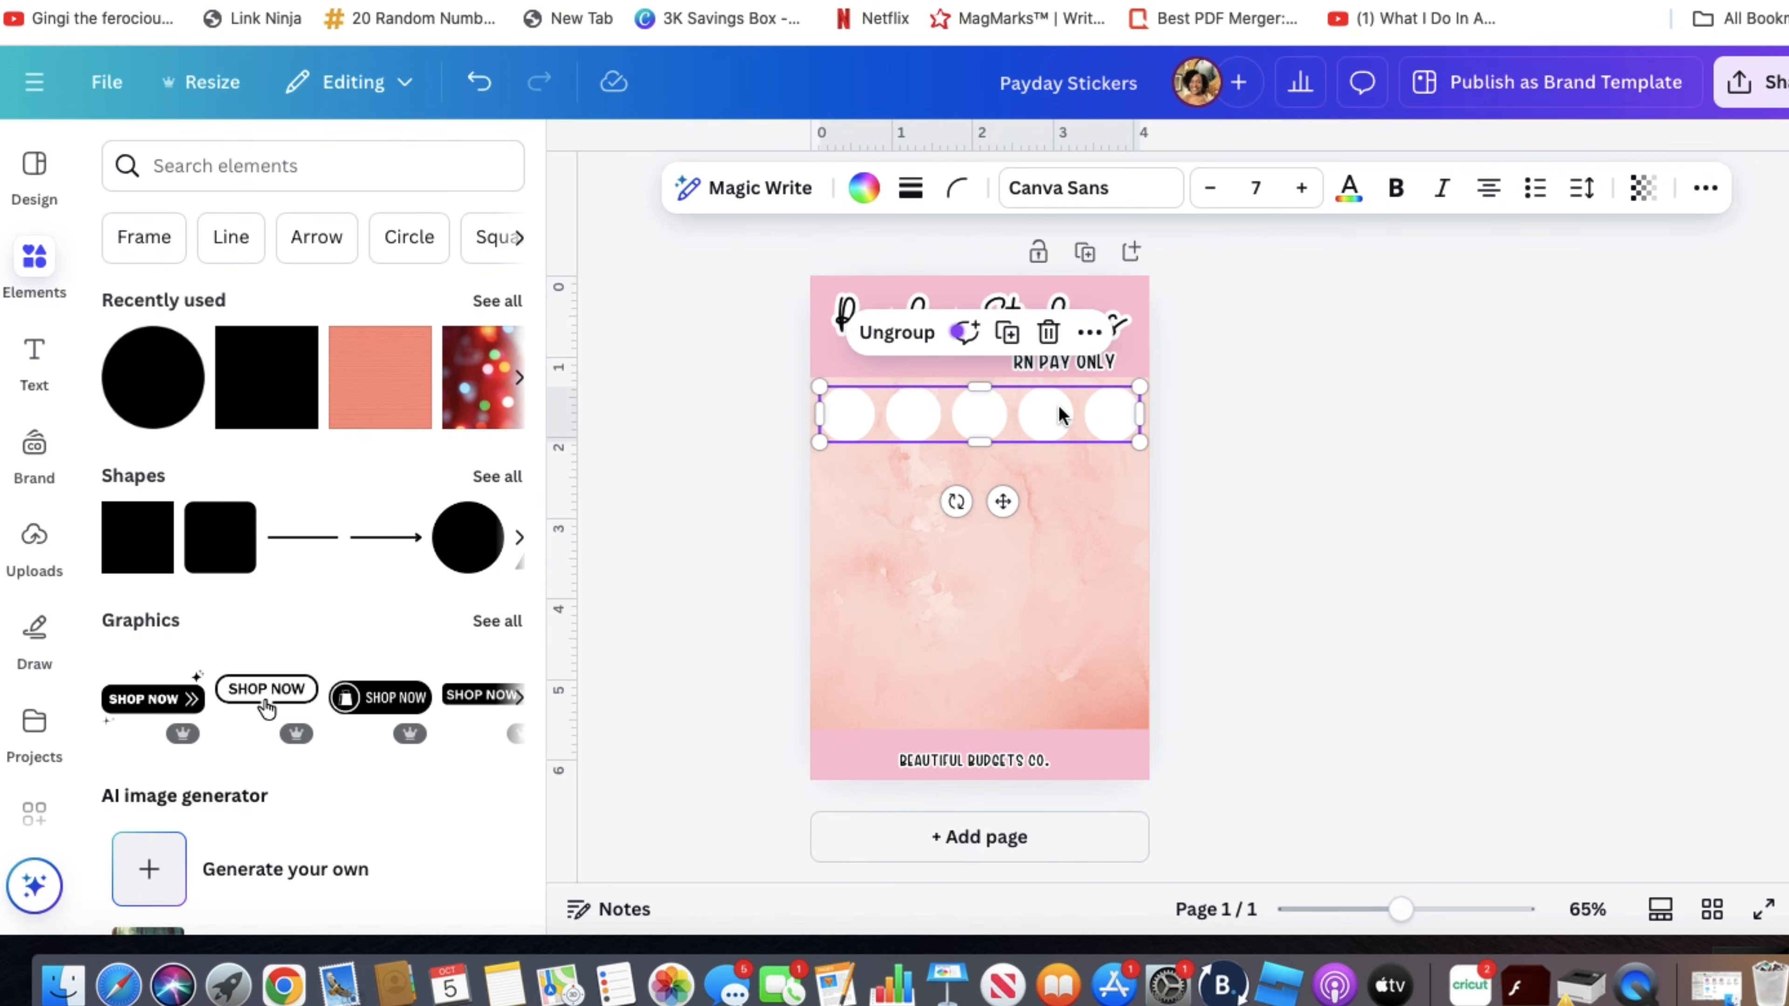
left_click_drag(1059, 408, 1010, 552)
left_click(1008, 398)
left_click(1007, 459)
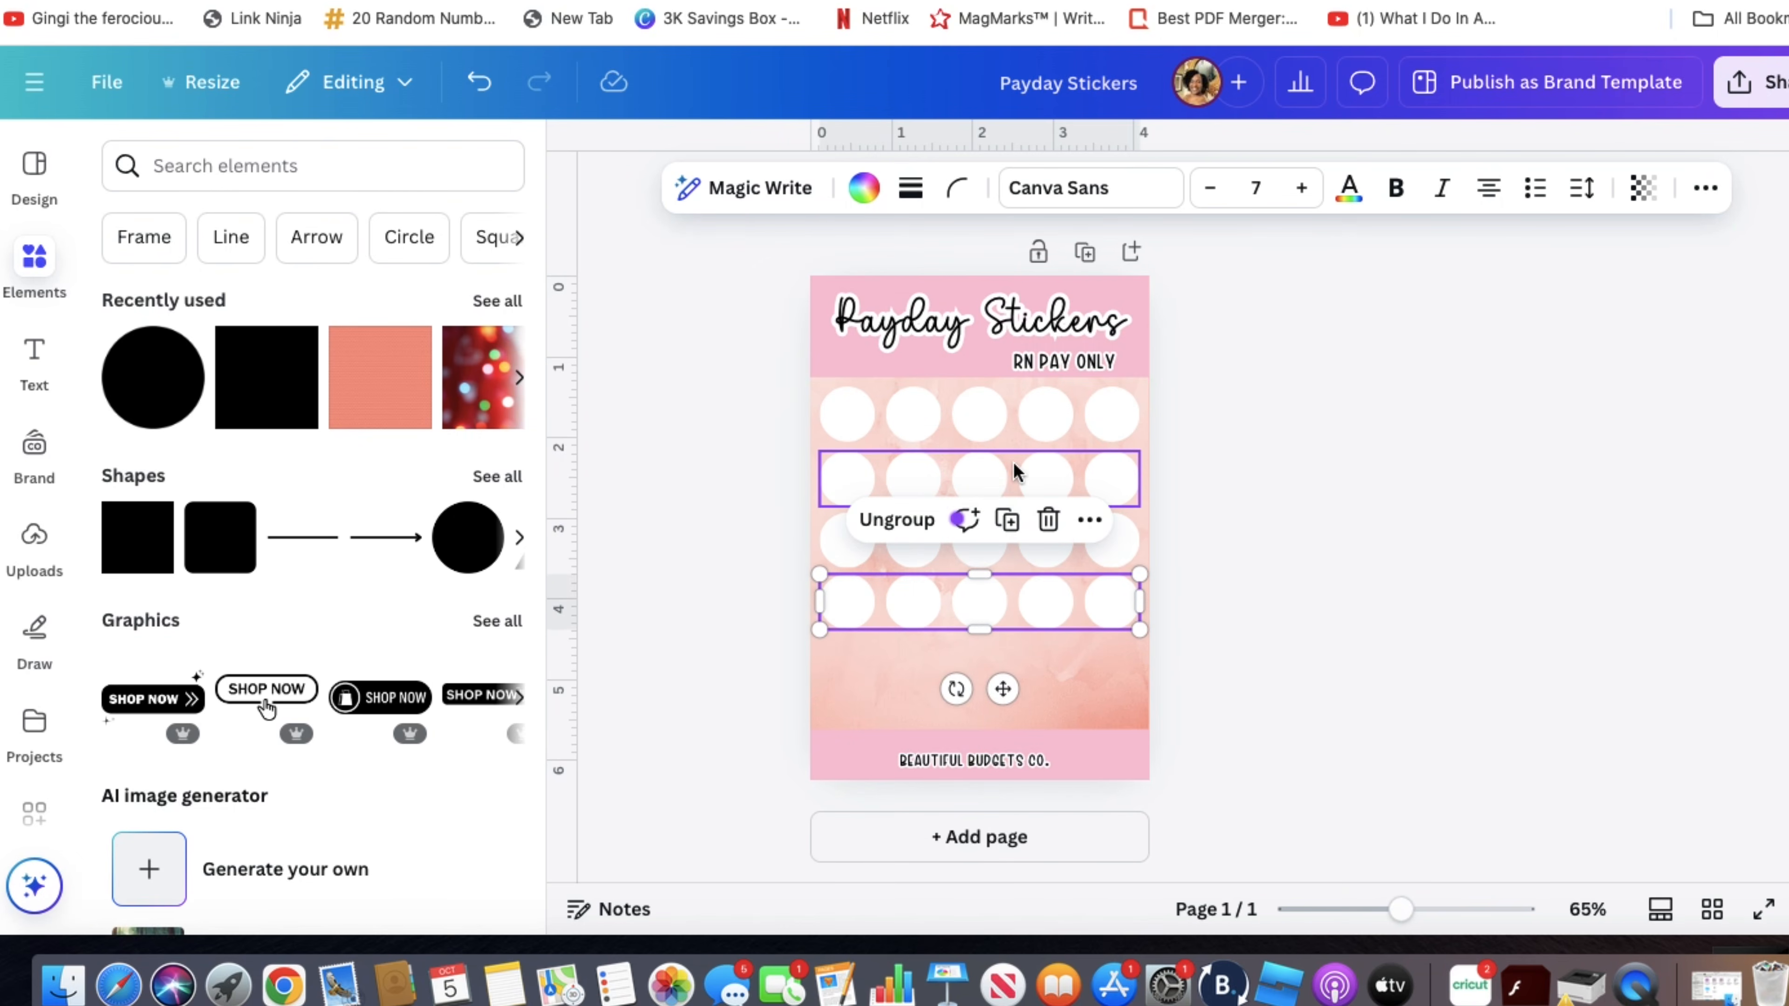
left_click(1011, 521)
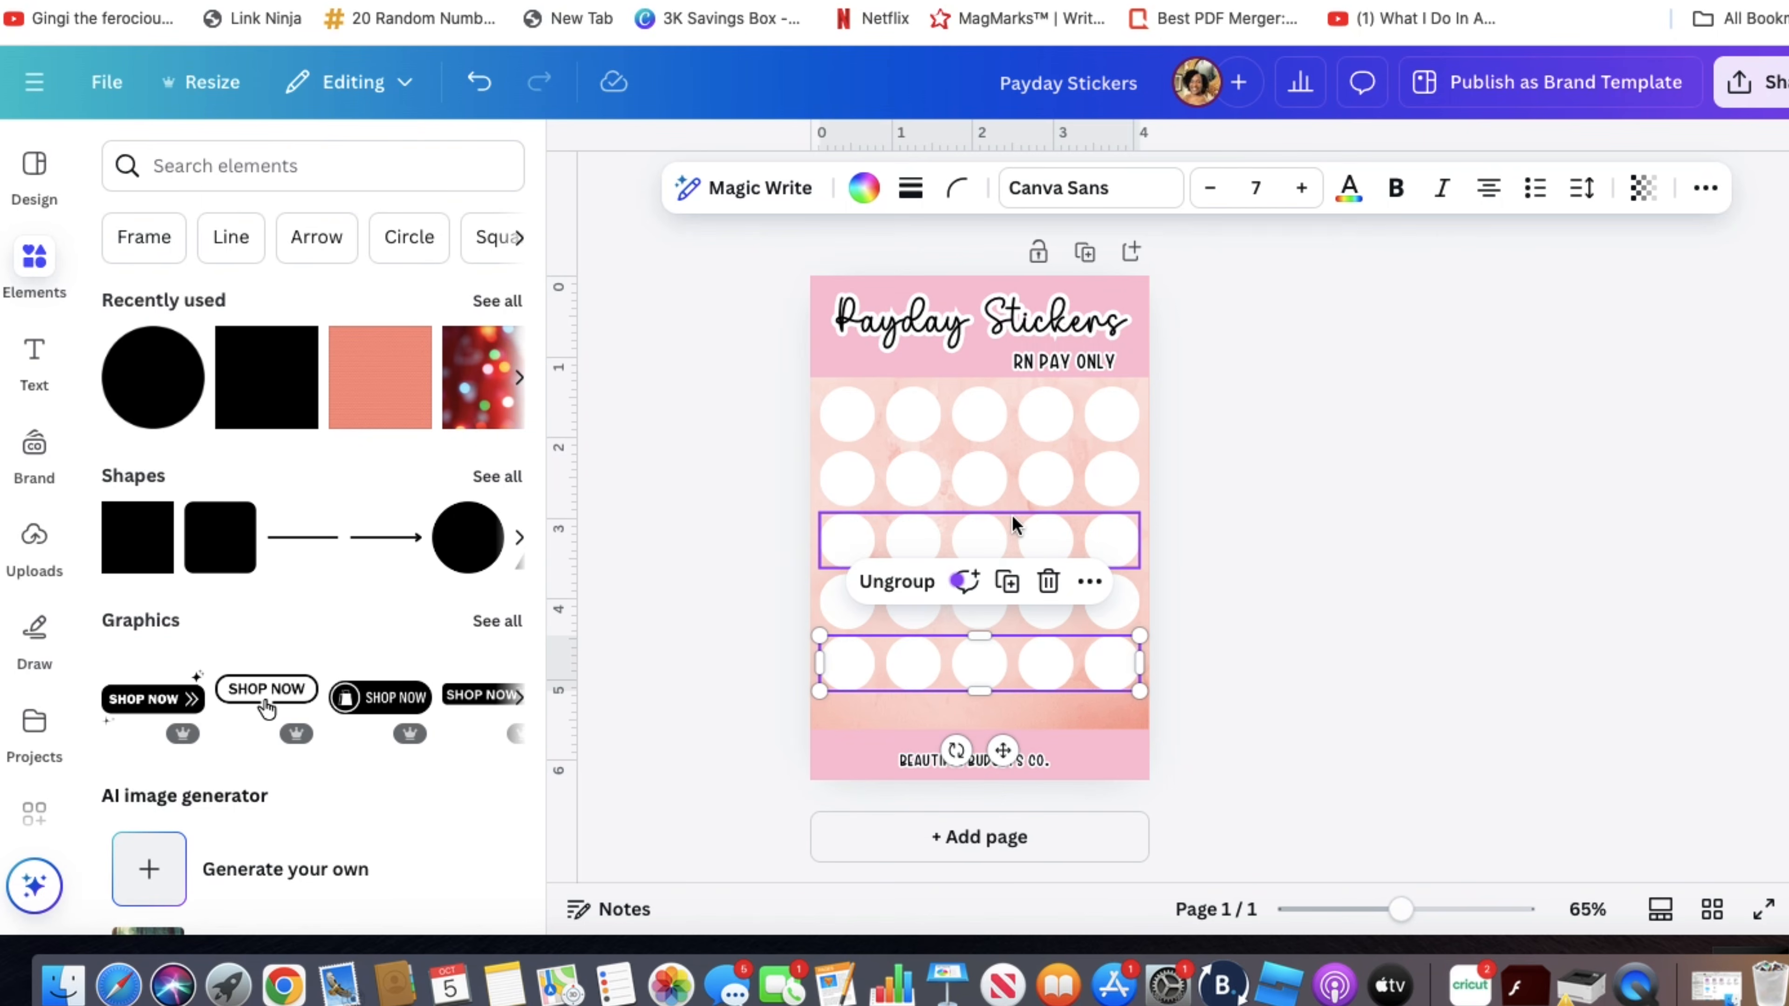
left_click(1008, 581)
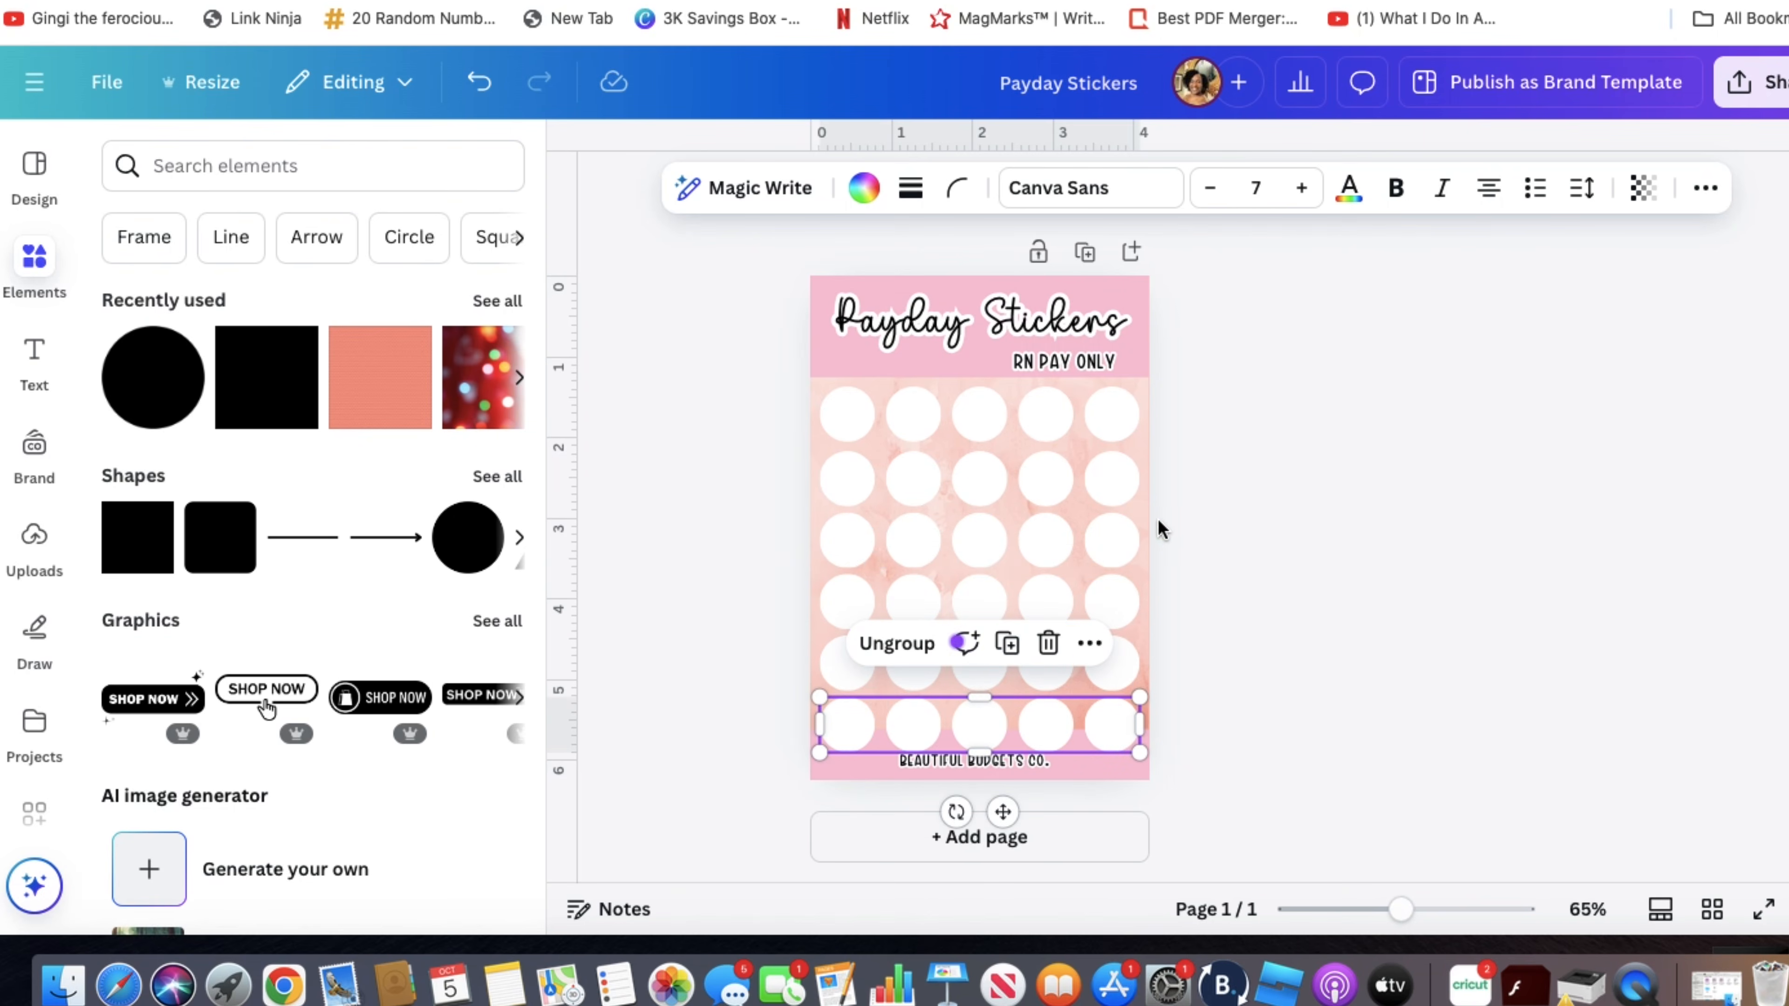
- Delete the sixth row of circles that overlaps the footer band
left_click(1110, 733)
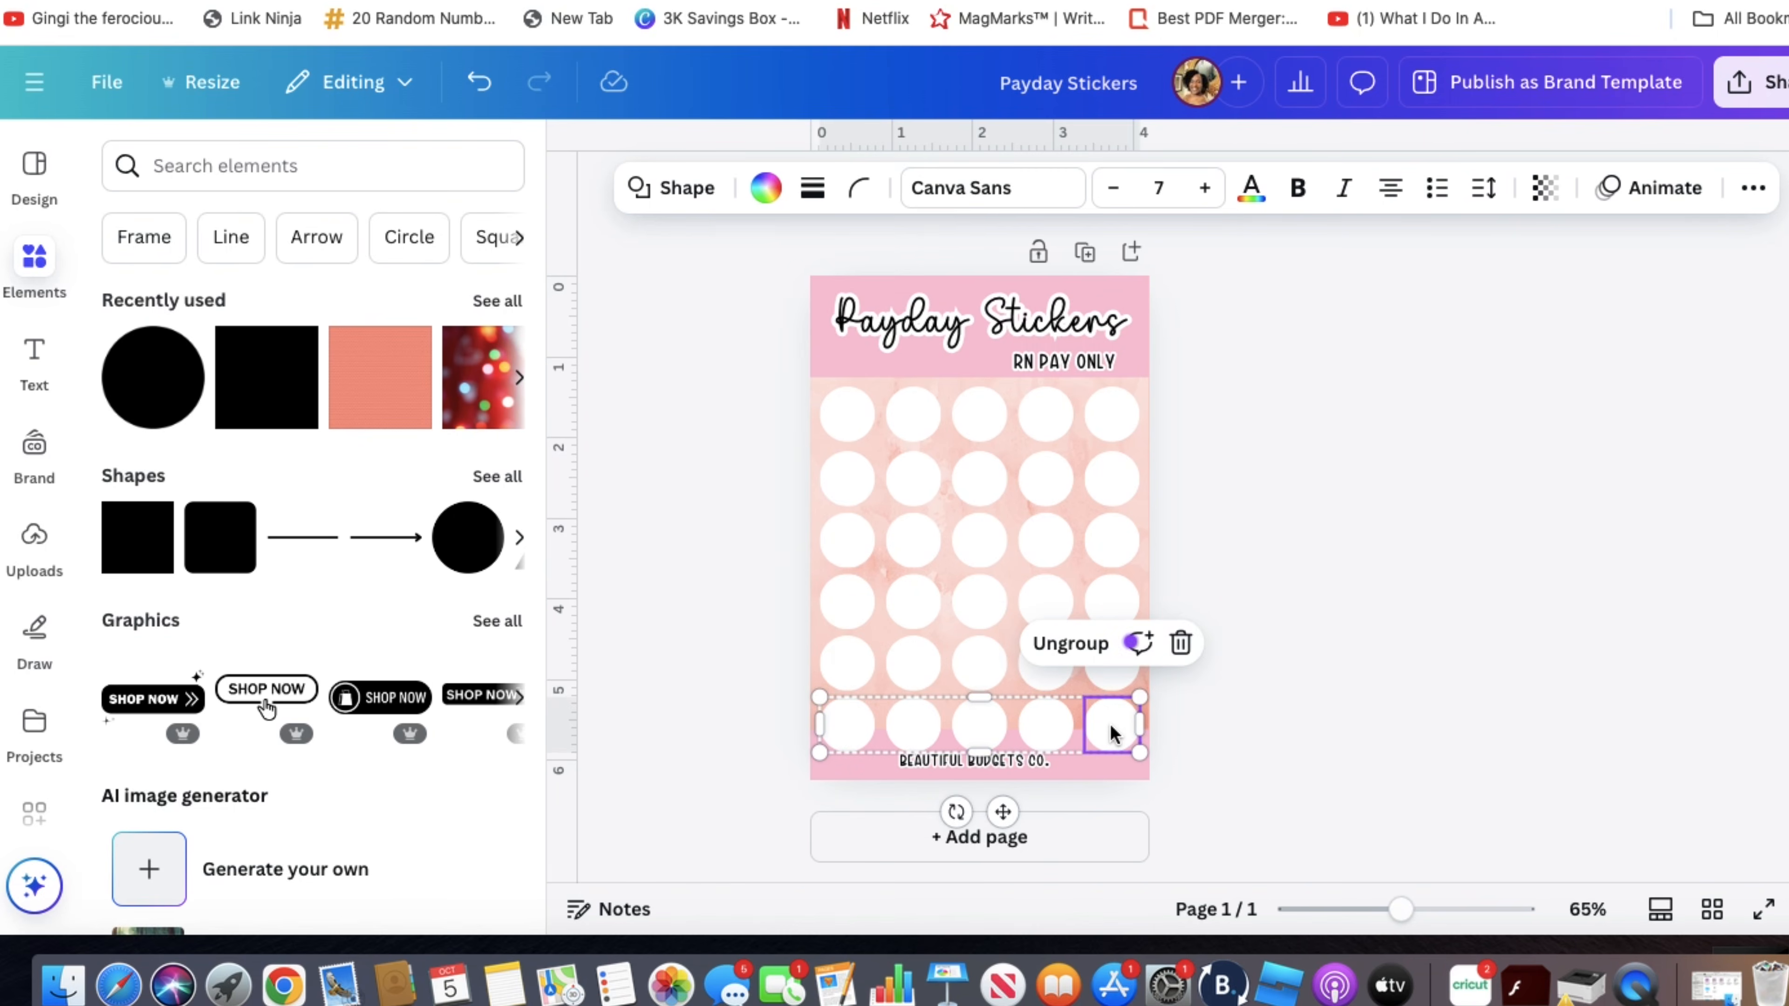
key("Delete")
key("Delete")
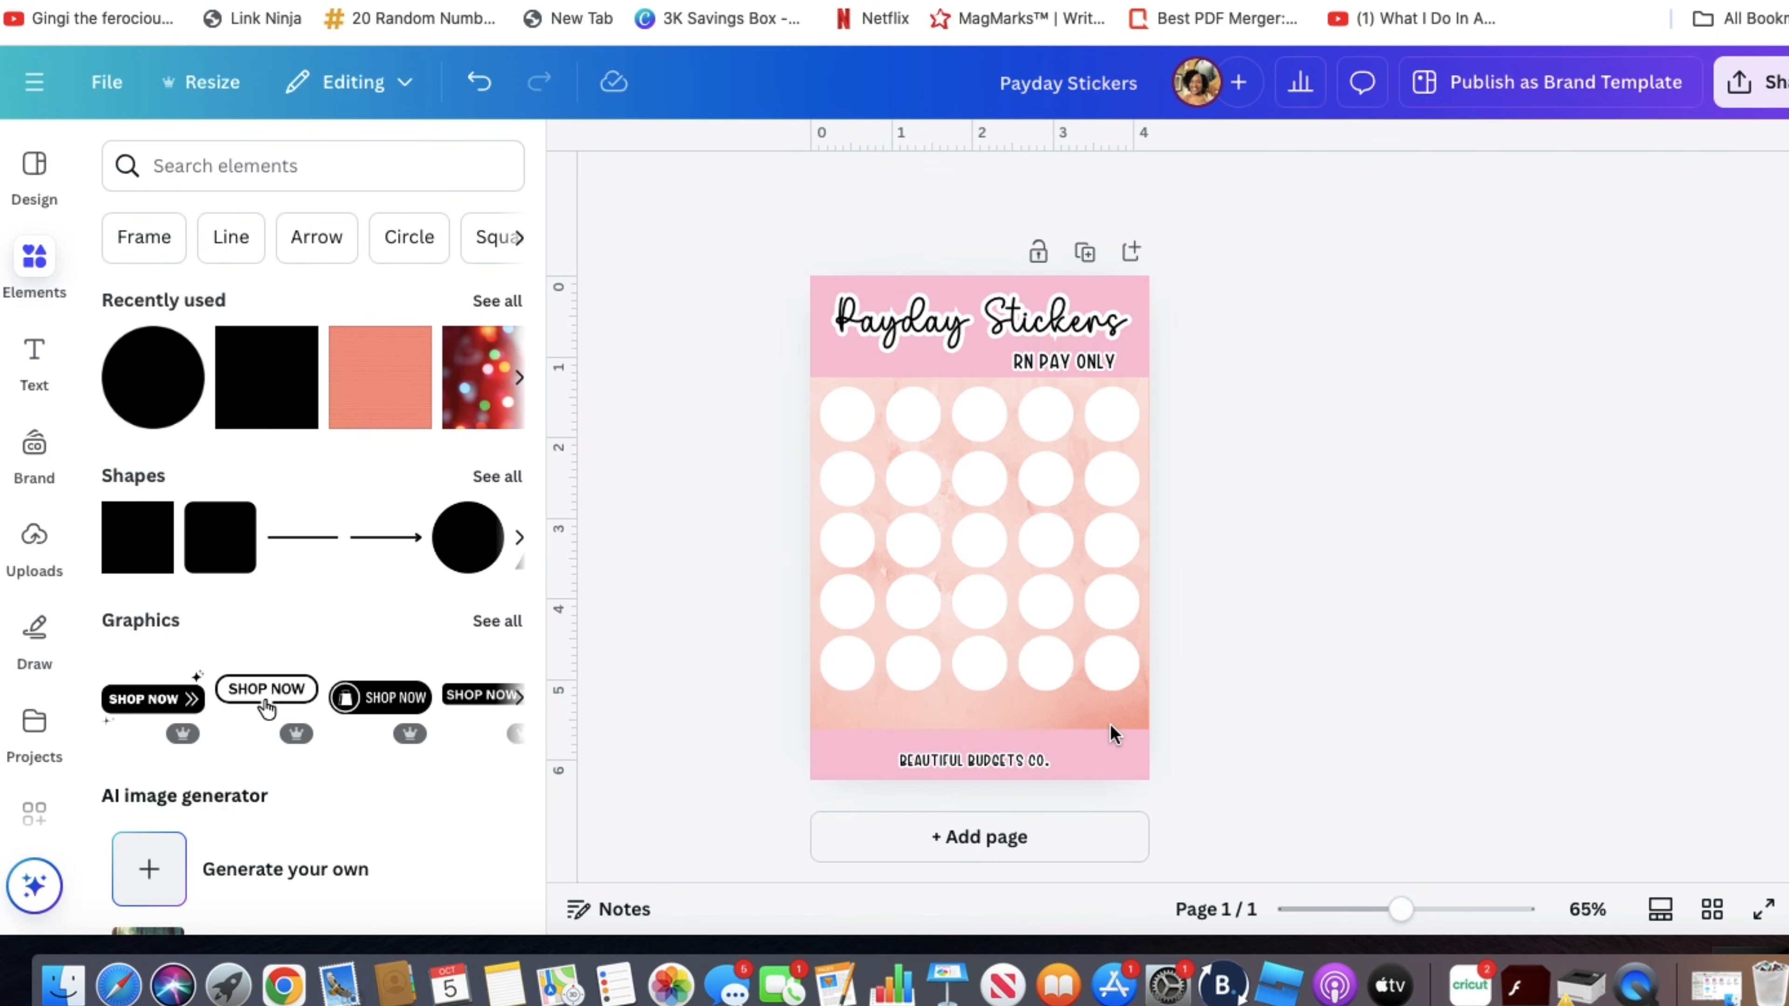
key("super+z")
key("super+z")
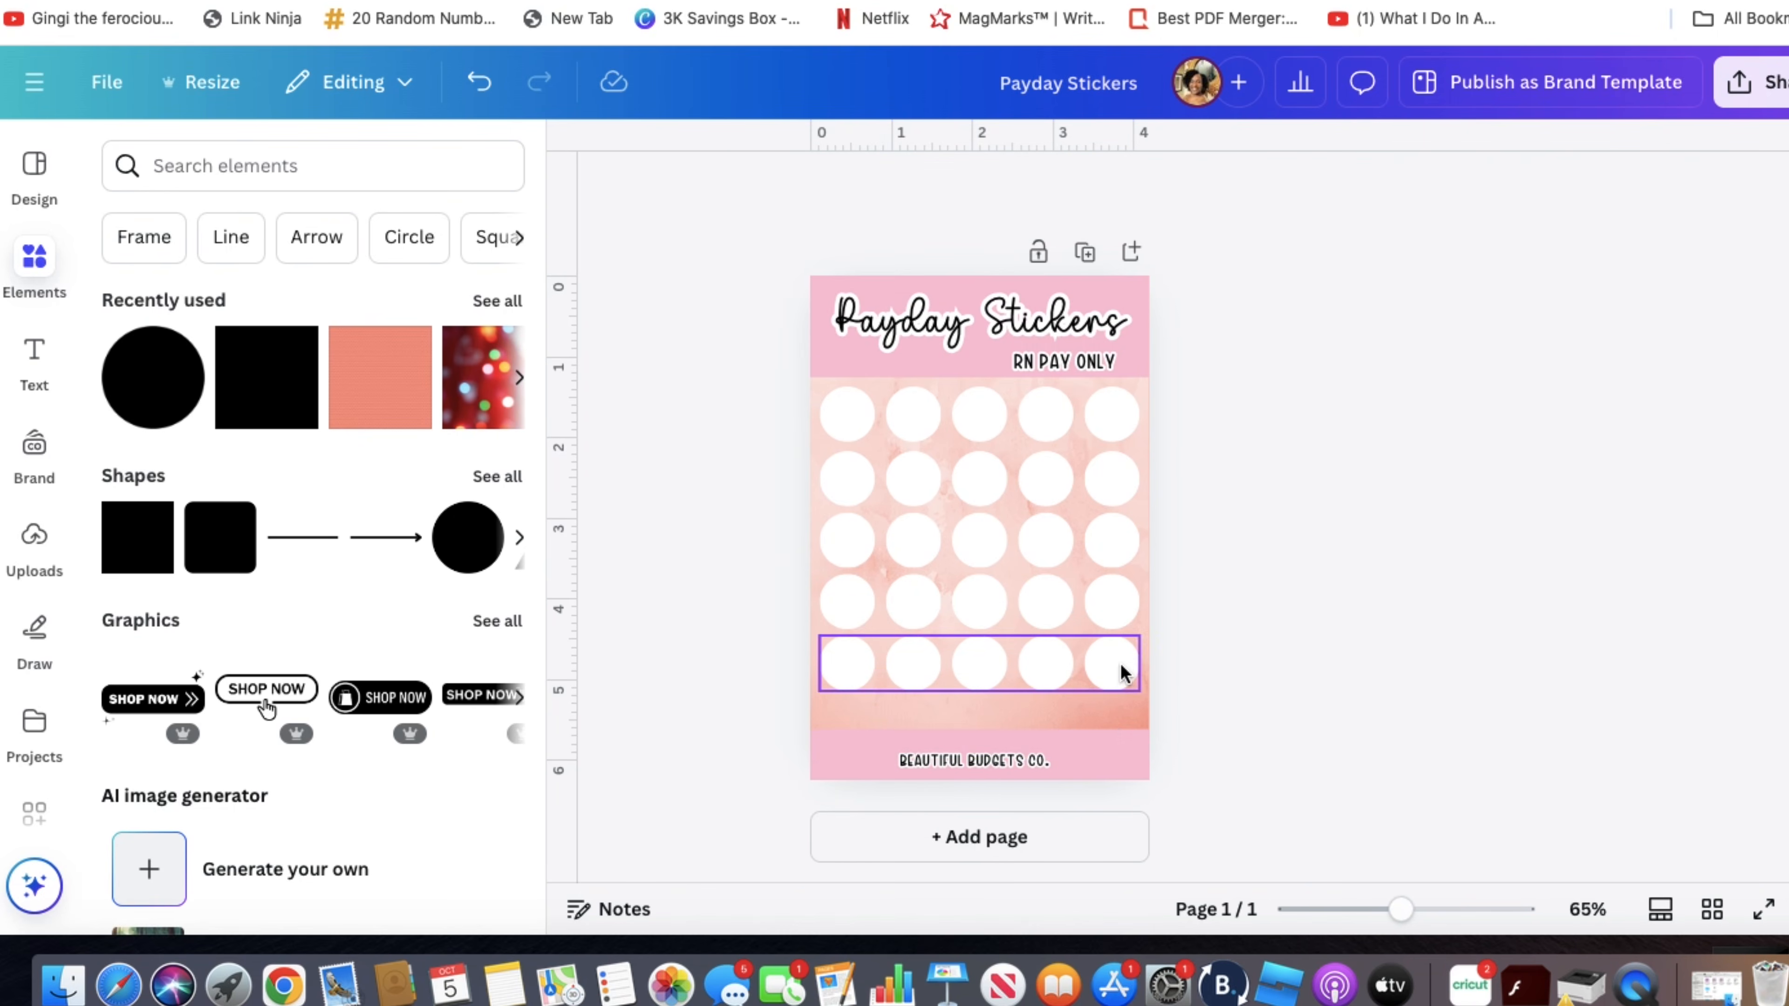
- Move the lower rows down toward the footer and space all five rows of circles evenly in the vertical direction
left_click_drag(1122, 684, 1118, 639)
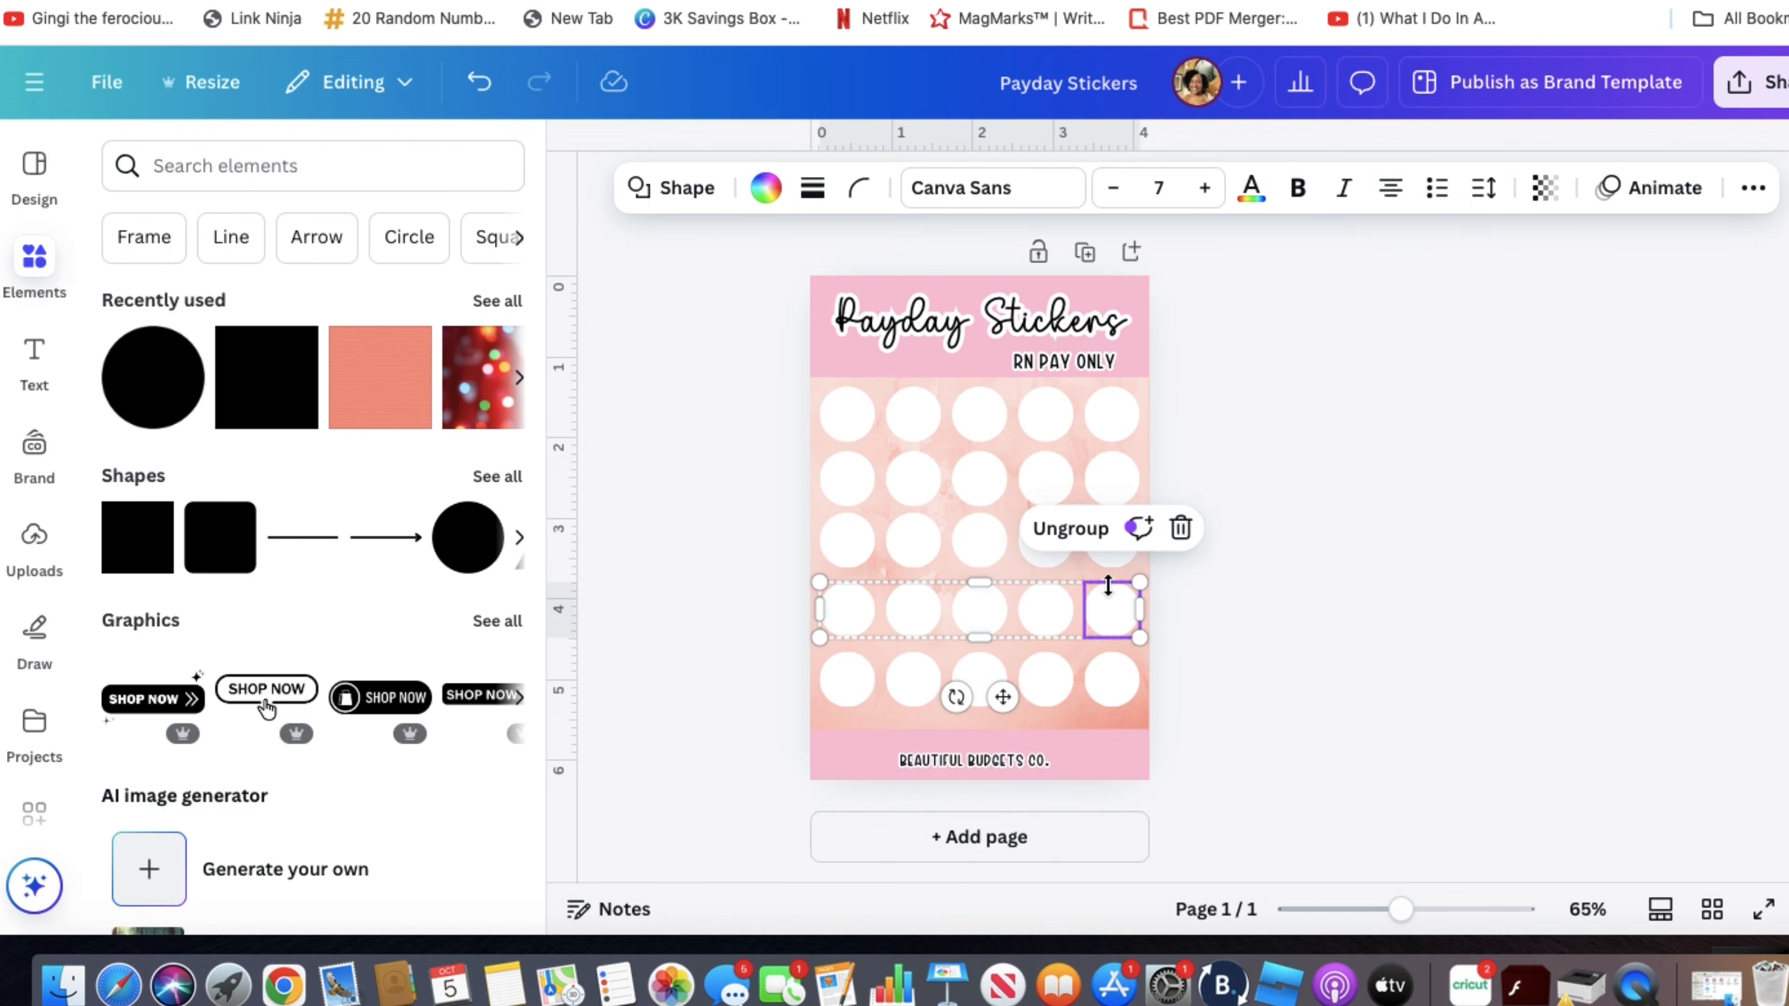
left_click(1111, 553)
left_click_drag(1190, 700, 858, 425)
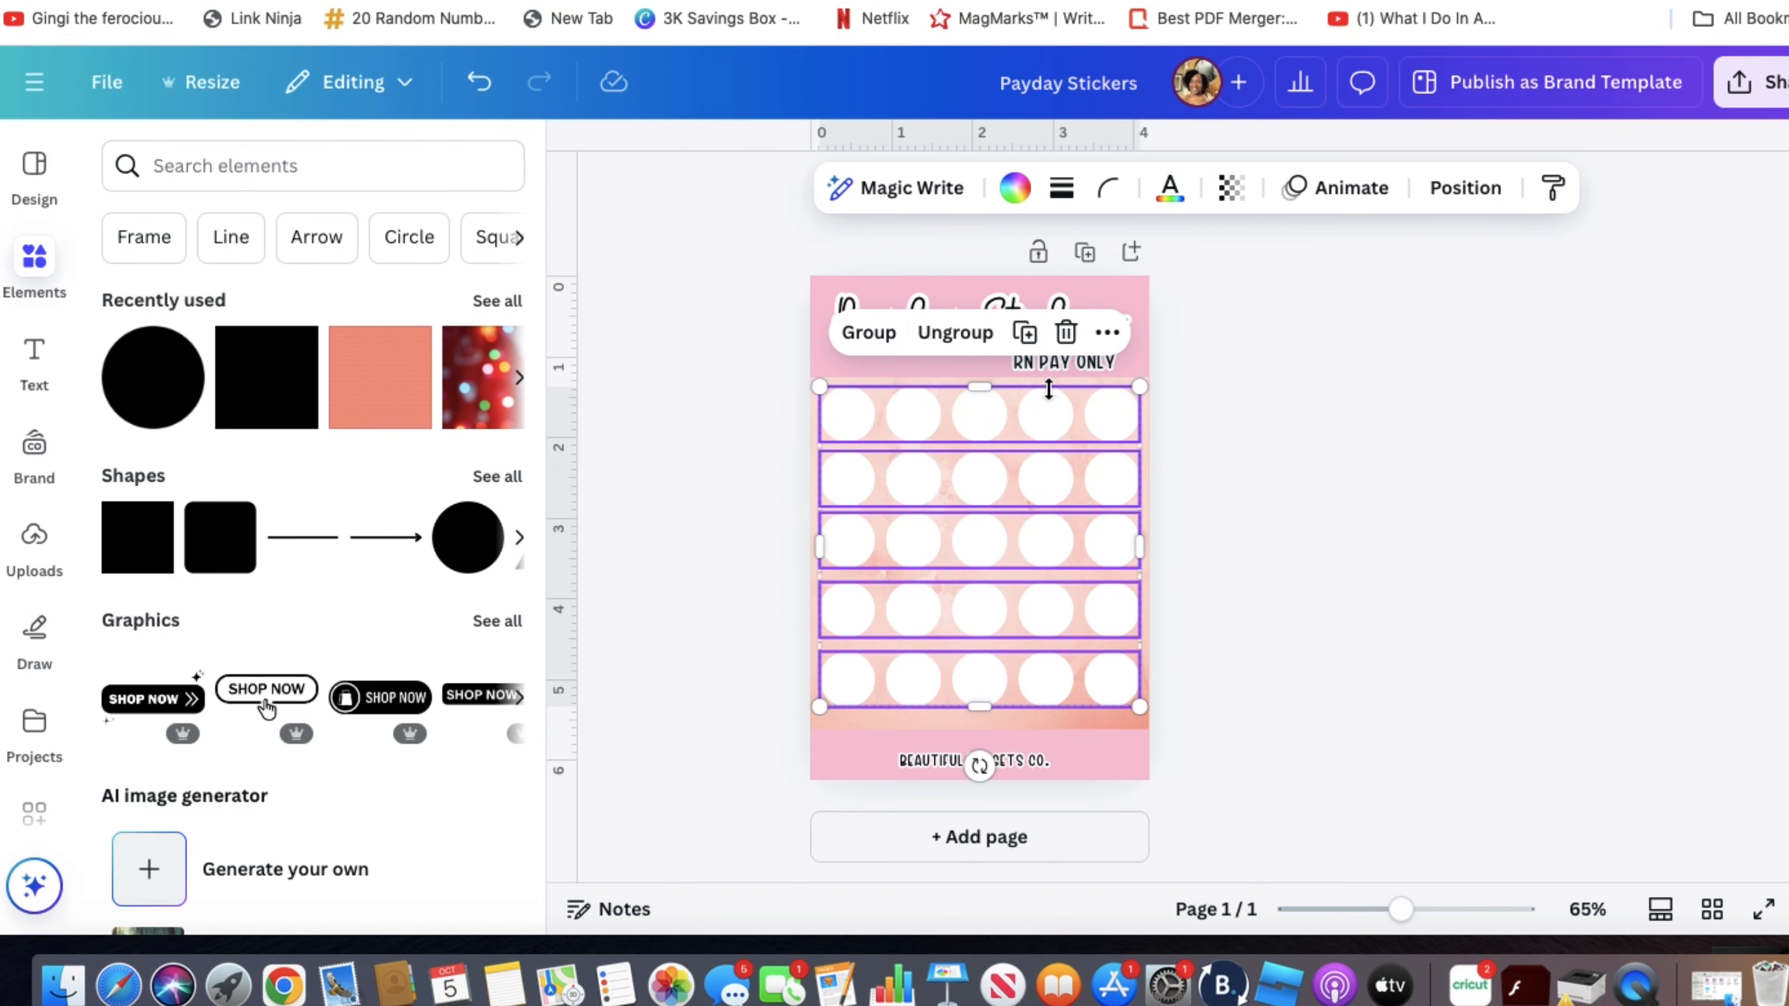
left_click(1107, 332)
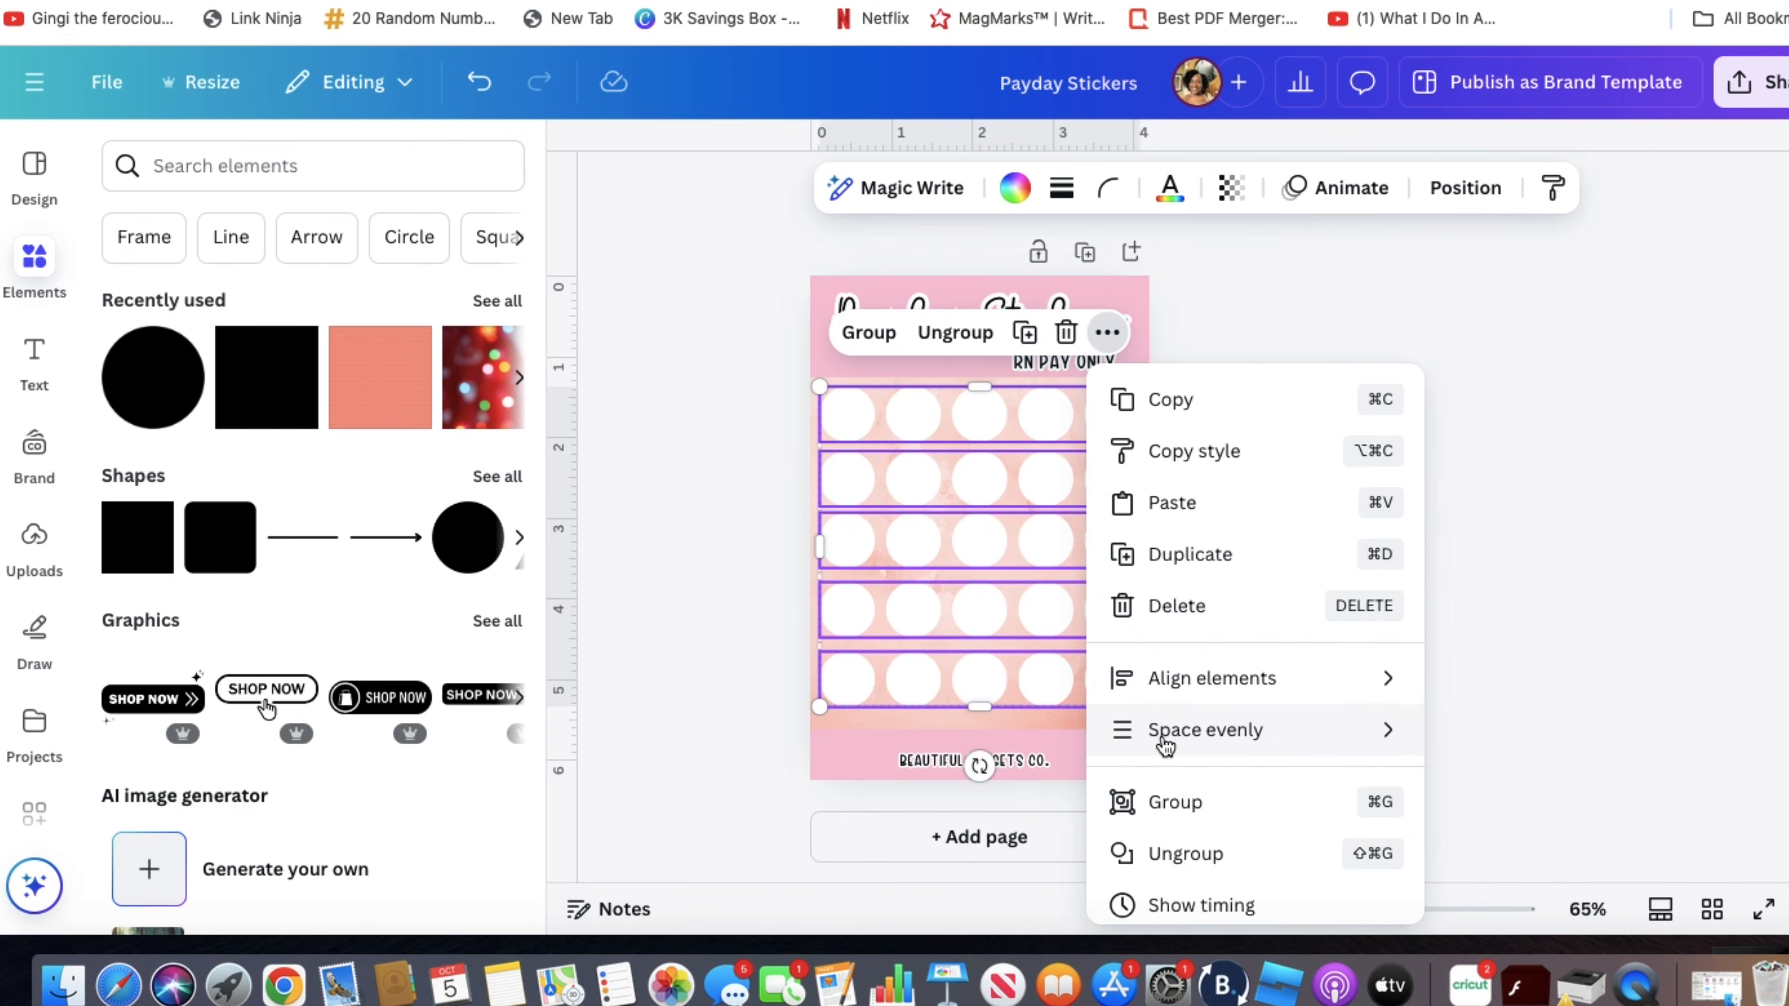
mouse_move(1164, 749)
left_click(1524, 733)
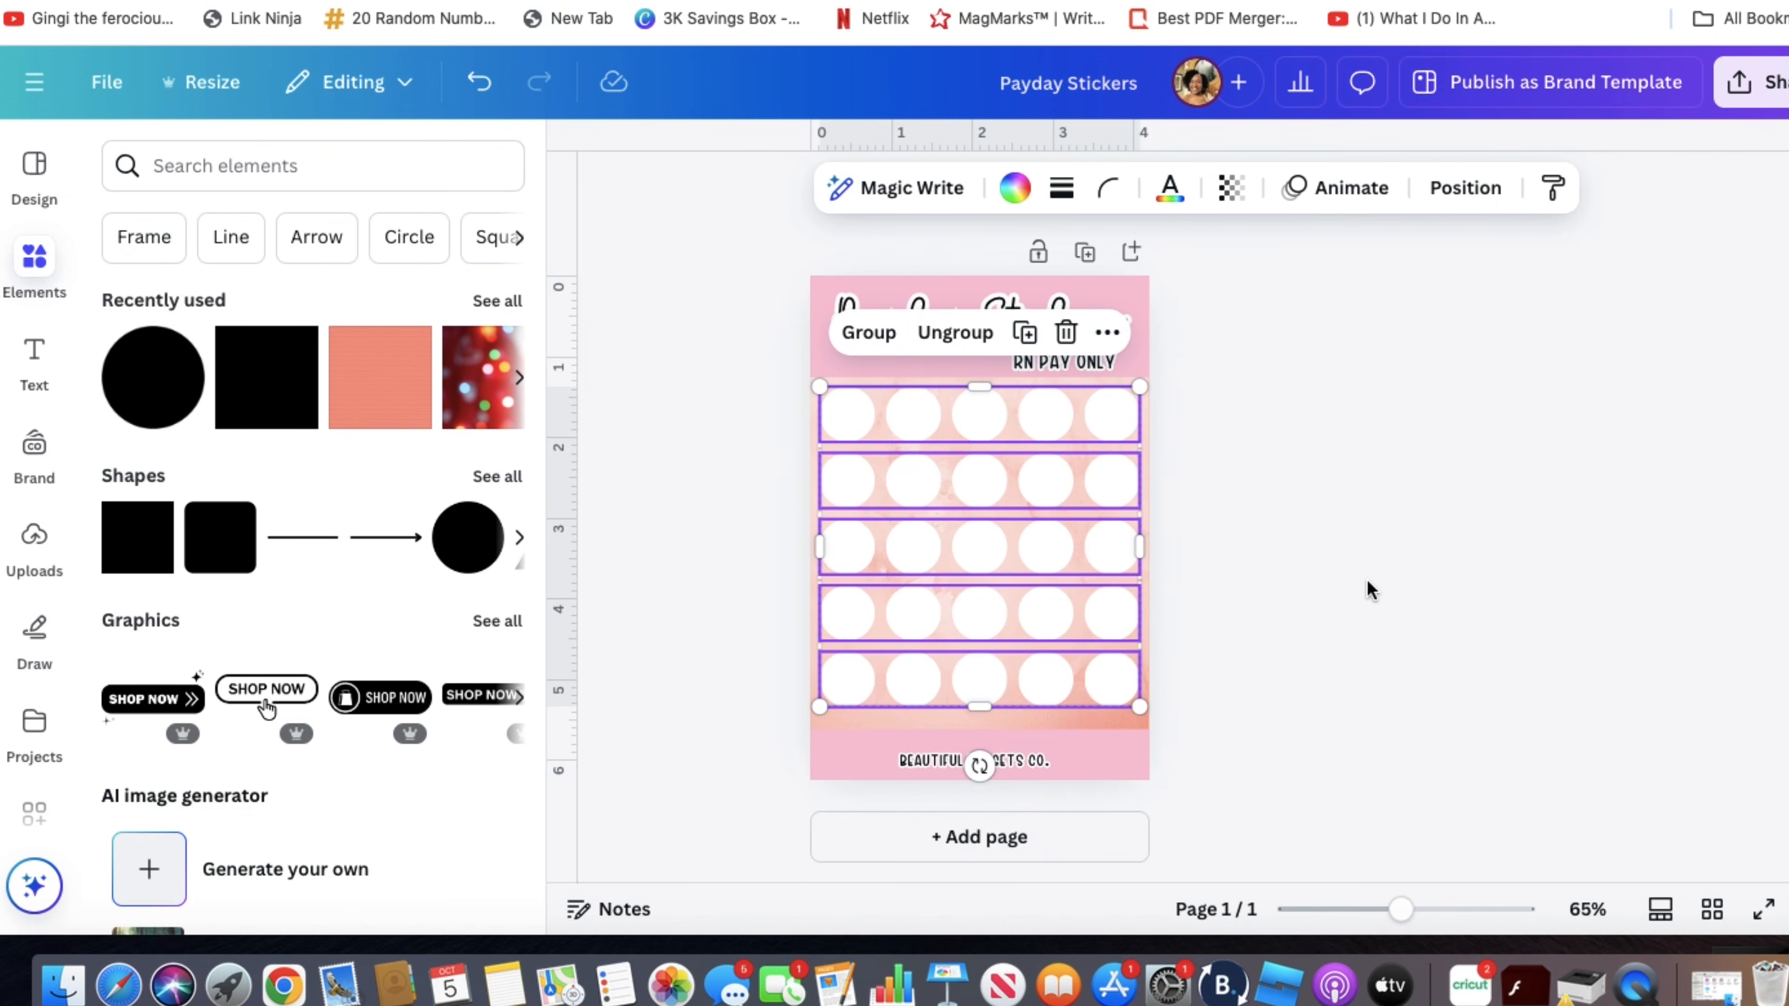
left_click(1353, 565)
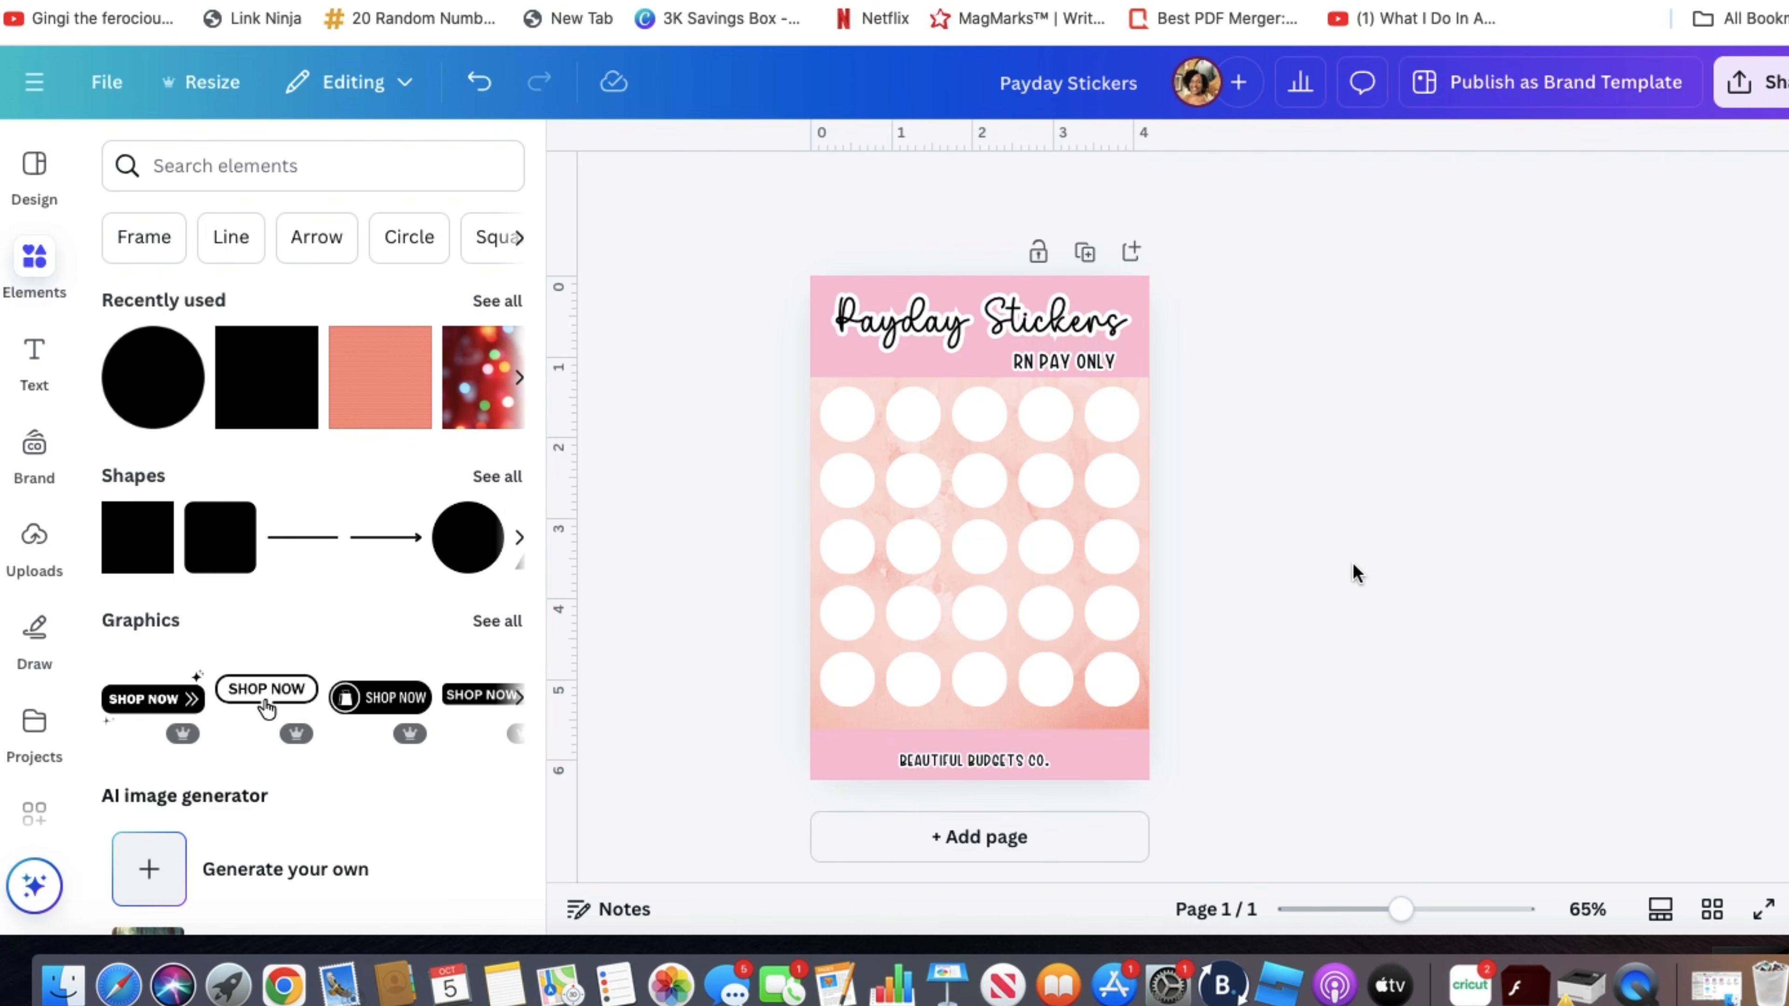
- Group the five rows of circles into one object and shift it slightly down between the header and footer bands
left_click_drag(1175, 701, 818, 411)
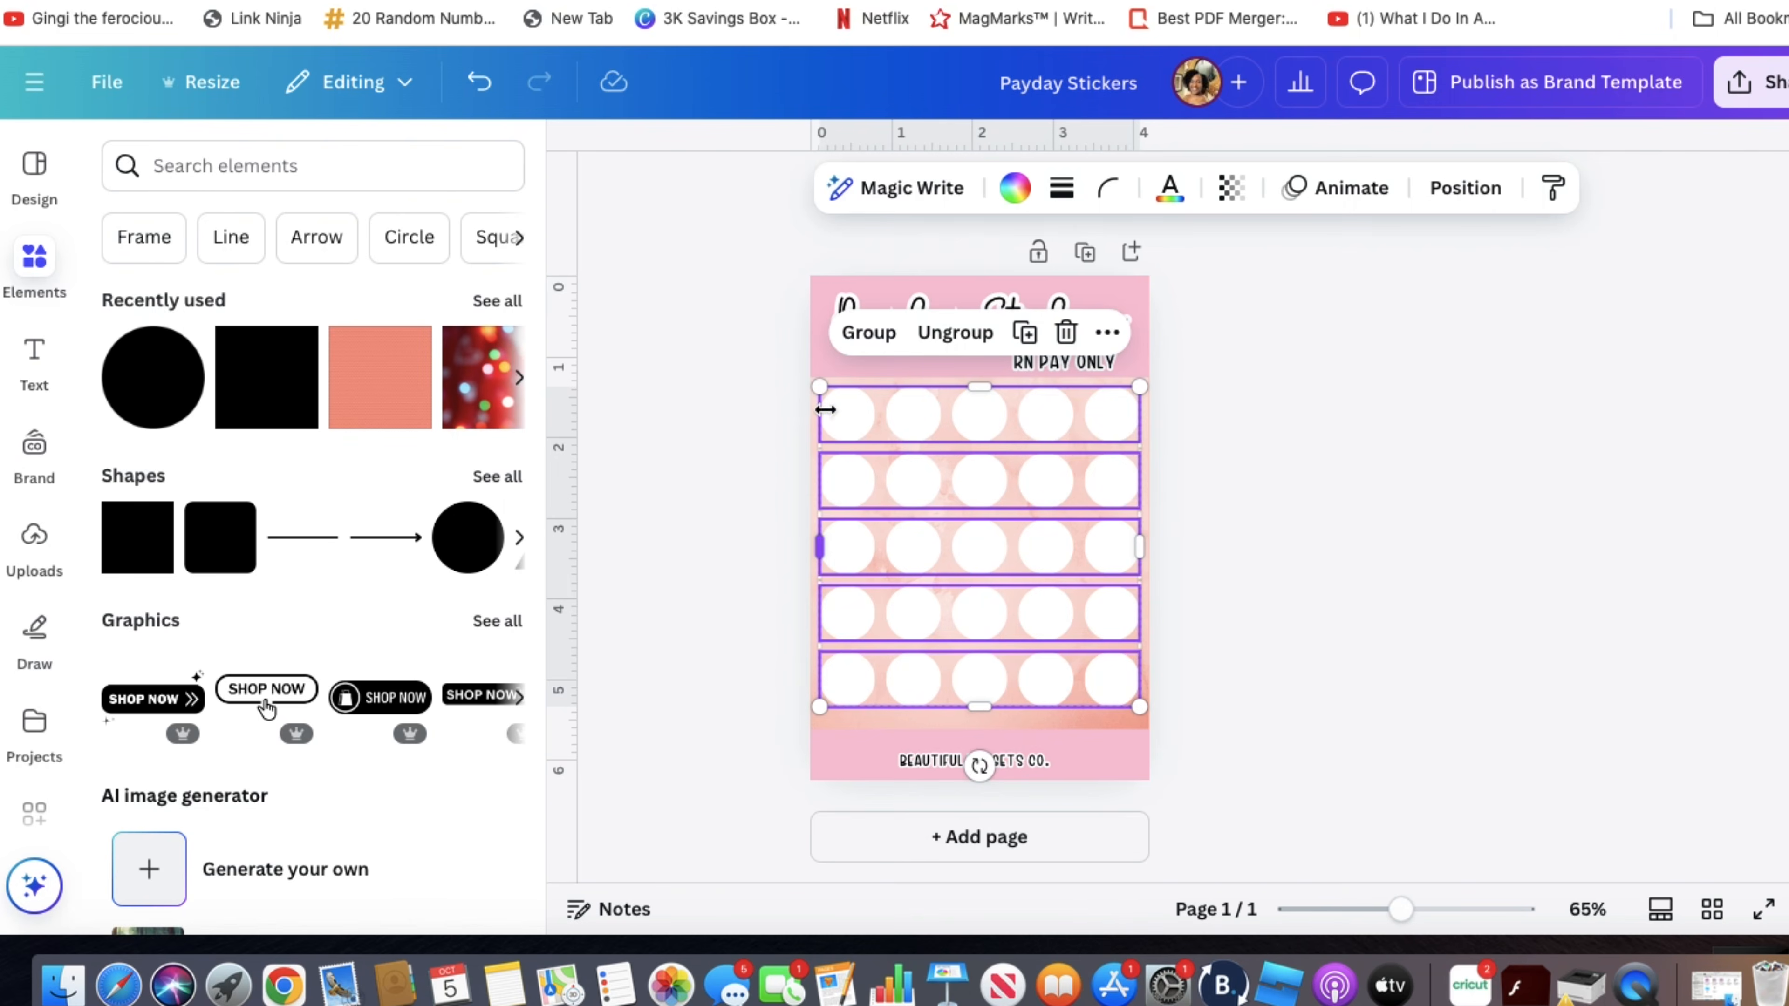
left_click(870, 349)
left_click_drag(1082, 457, 1083, 464)
left_click(1250, 471)
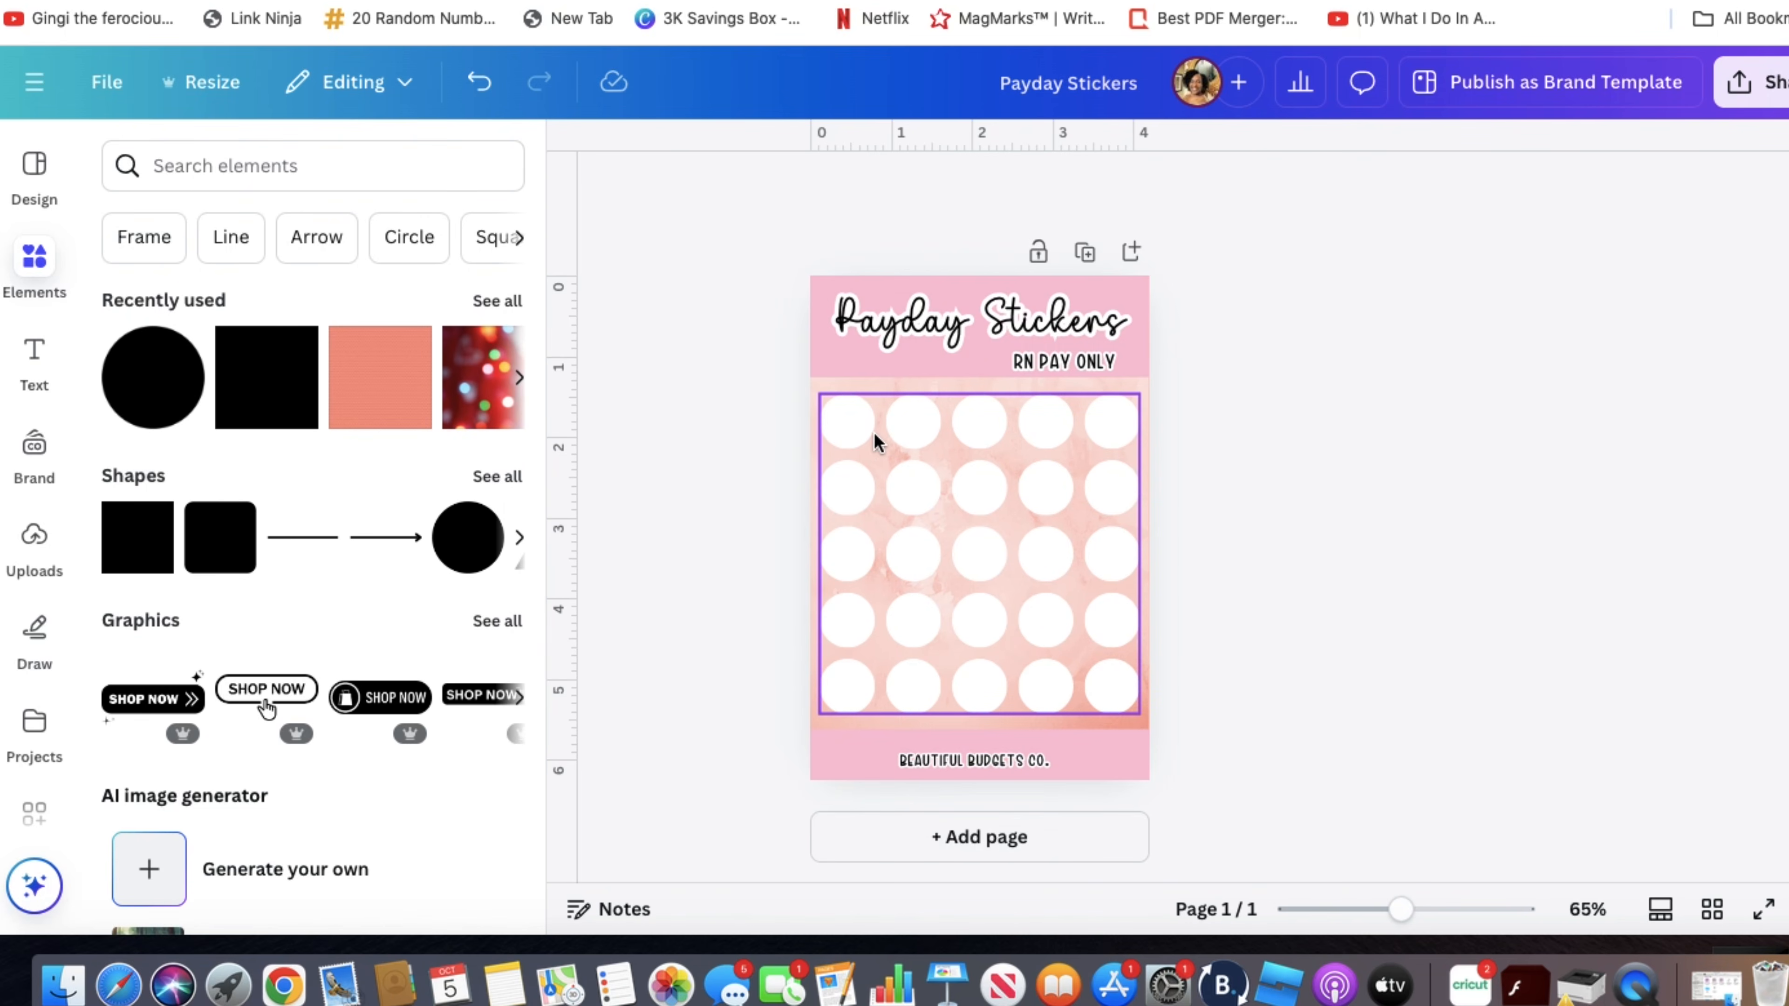
- Search the elements for "payday" and add the envelope graphic filled with green cash to the page
left_click(25, 266)
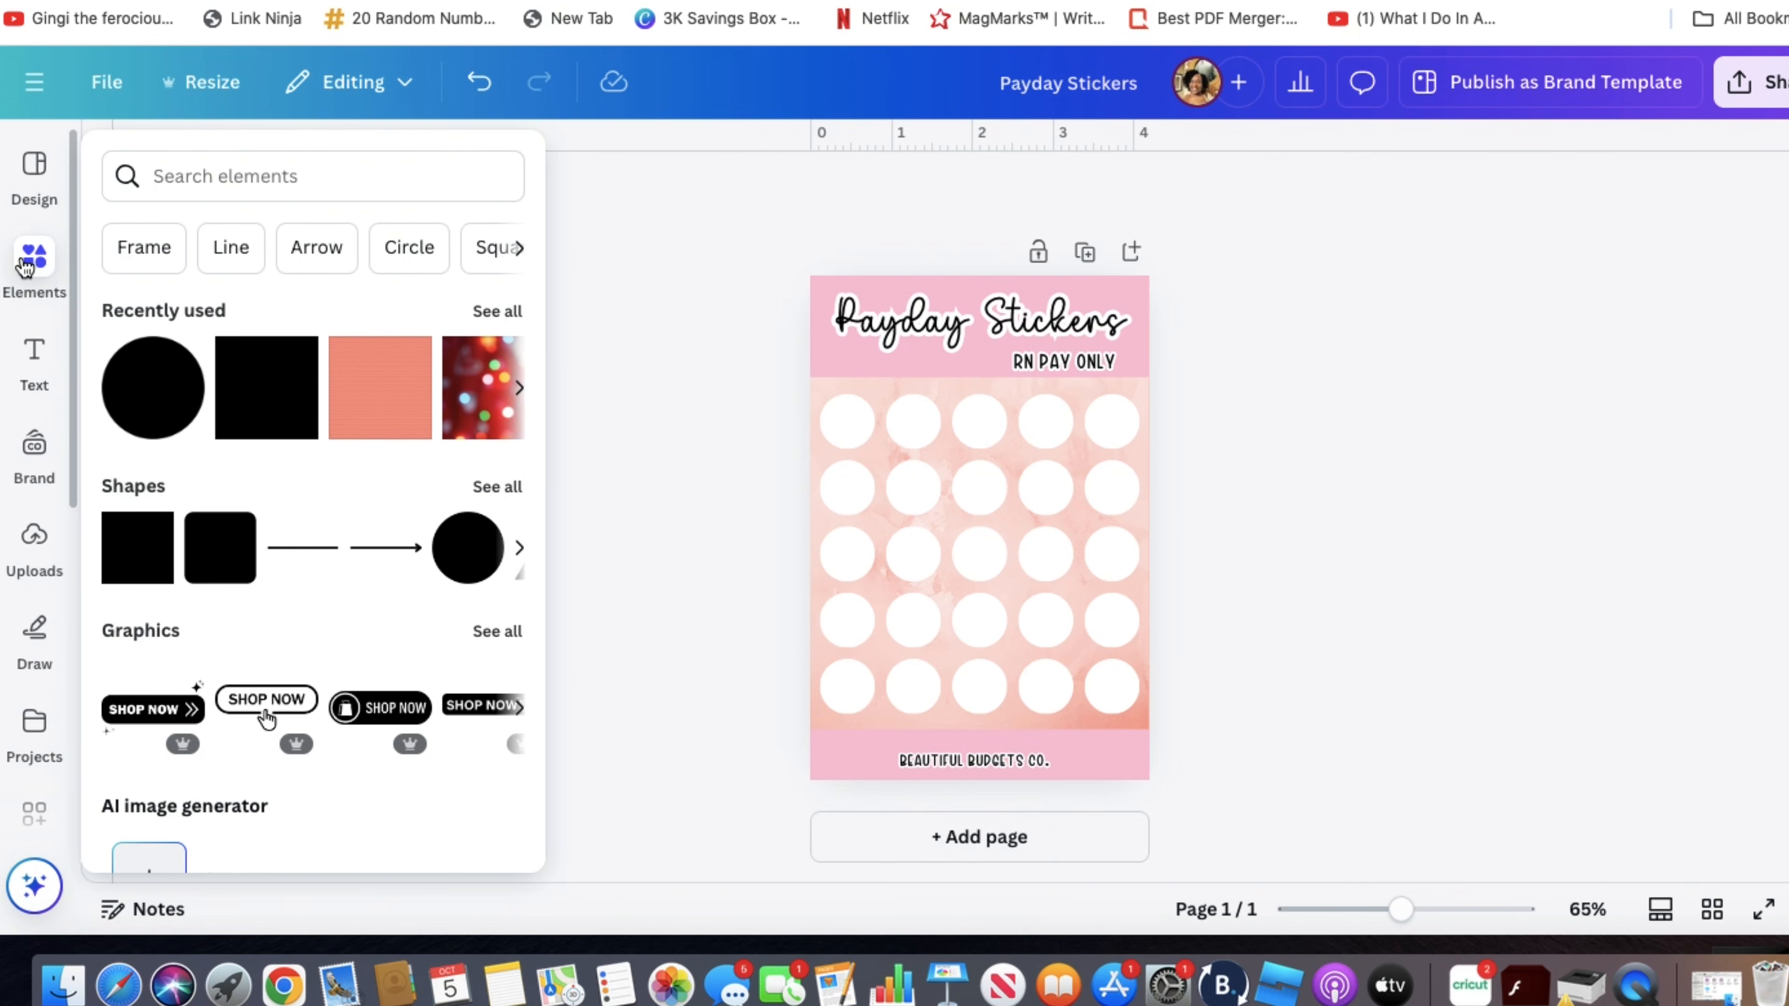
left_click(160, 168)
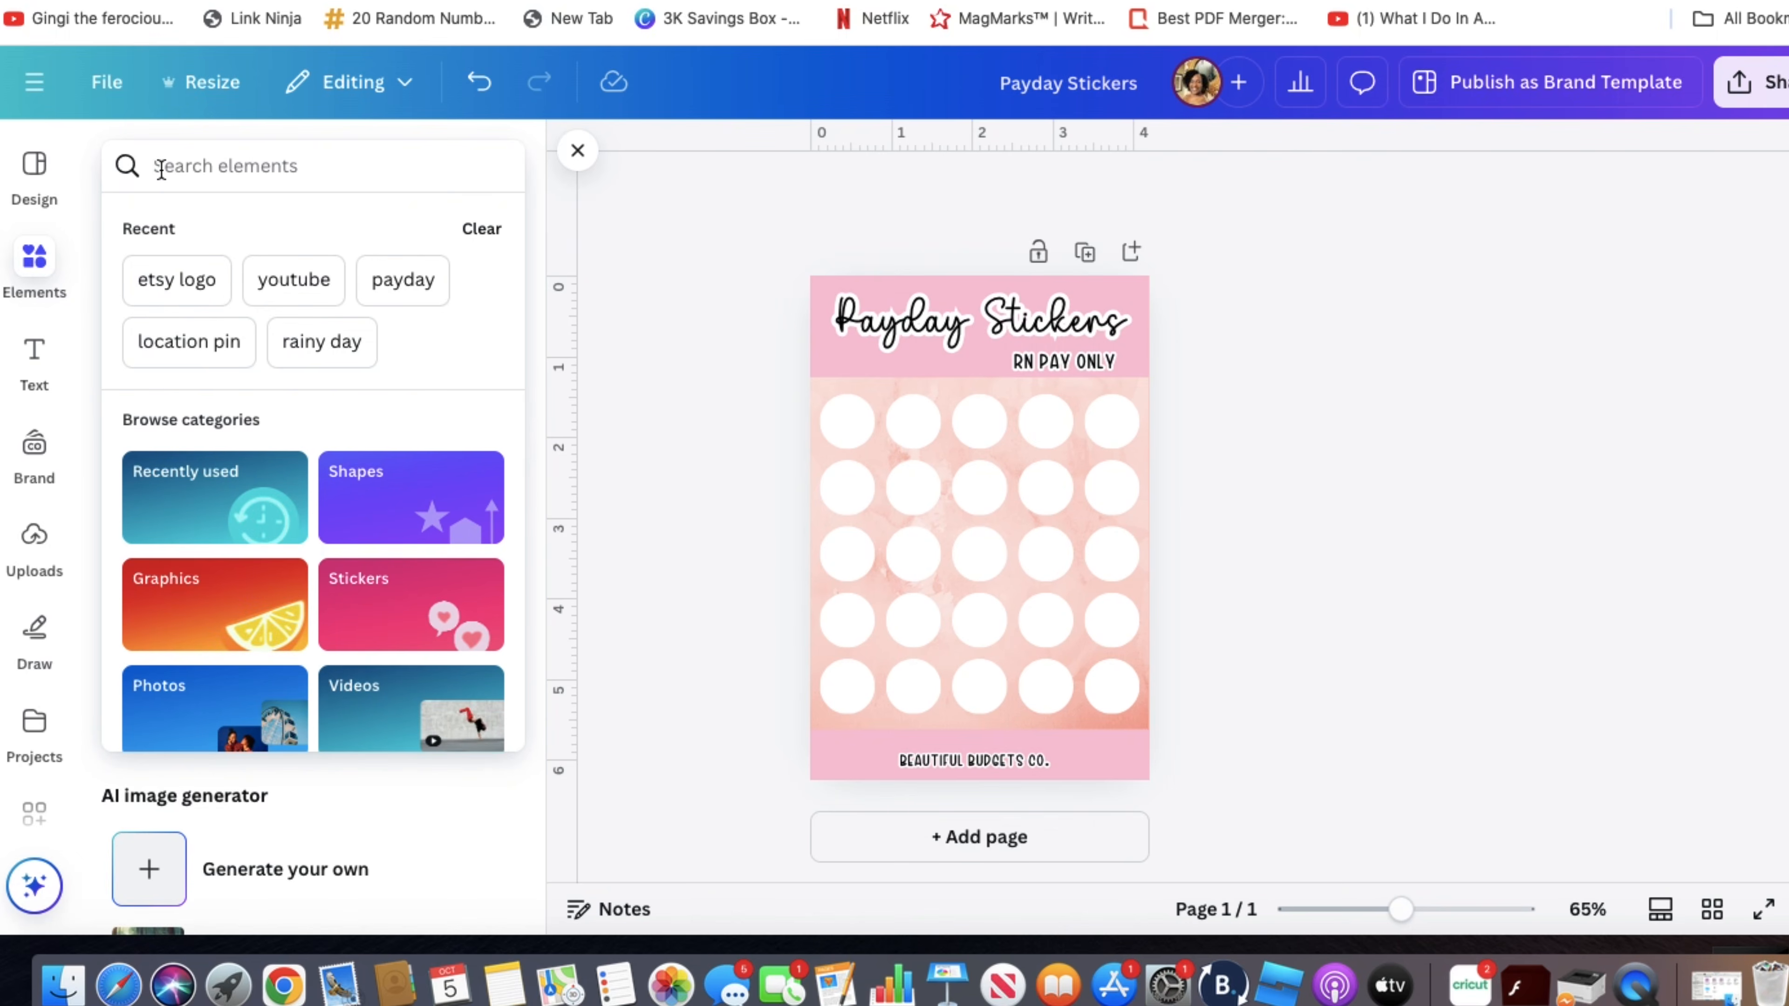
type("payday")
key("Return")
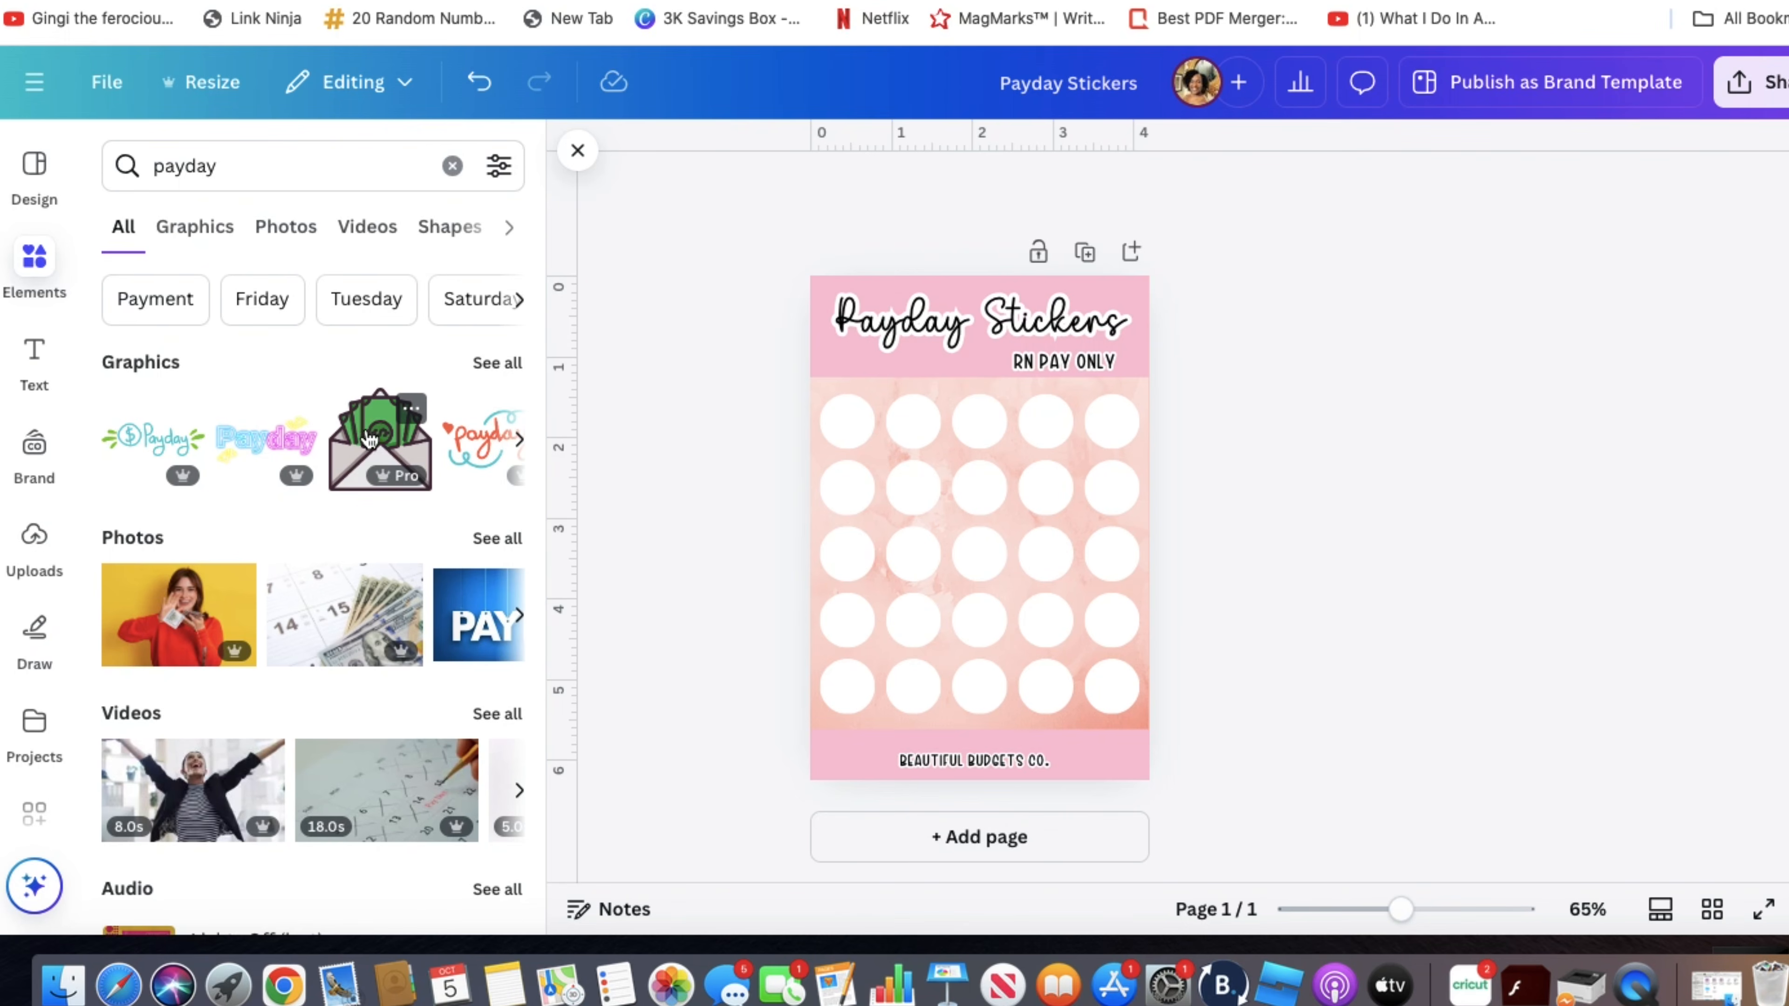
left_click(364, 458)
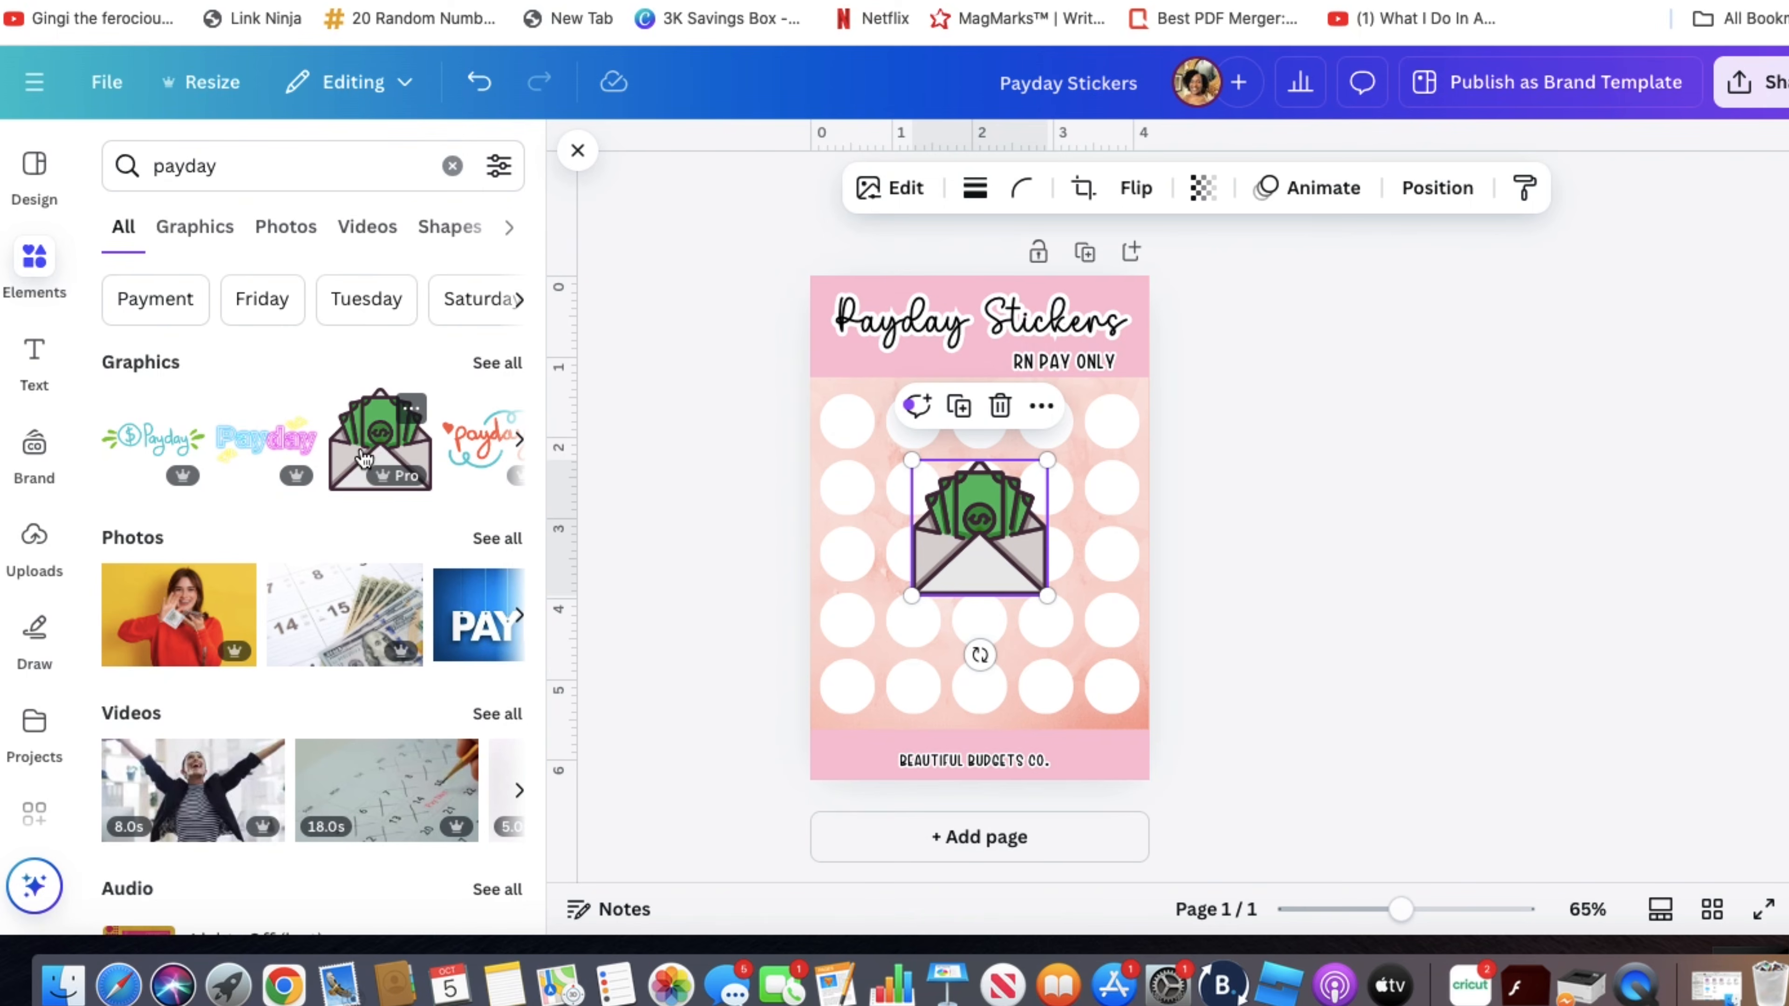
- Shrink the cash envelope graphic and fit it inside the first circle of the top row
left_click_drag(1037, 603, 852, 428)
left_click(1209, 527)
left_click_drag(1400, 910, 1450, 910)
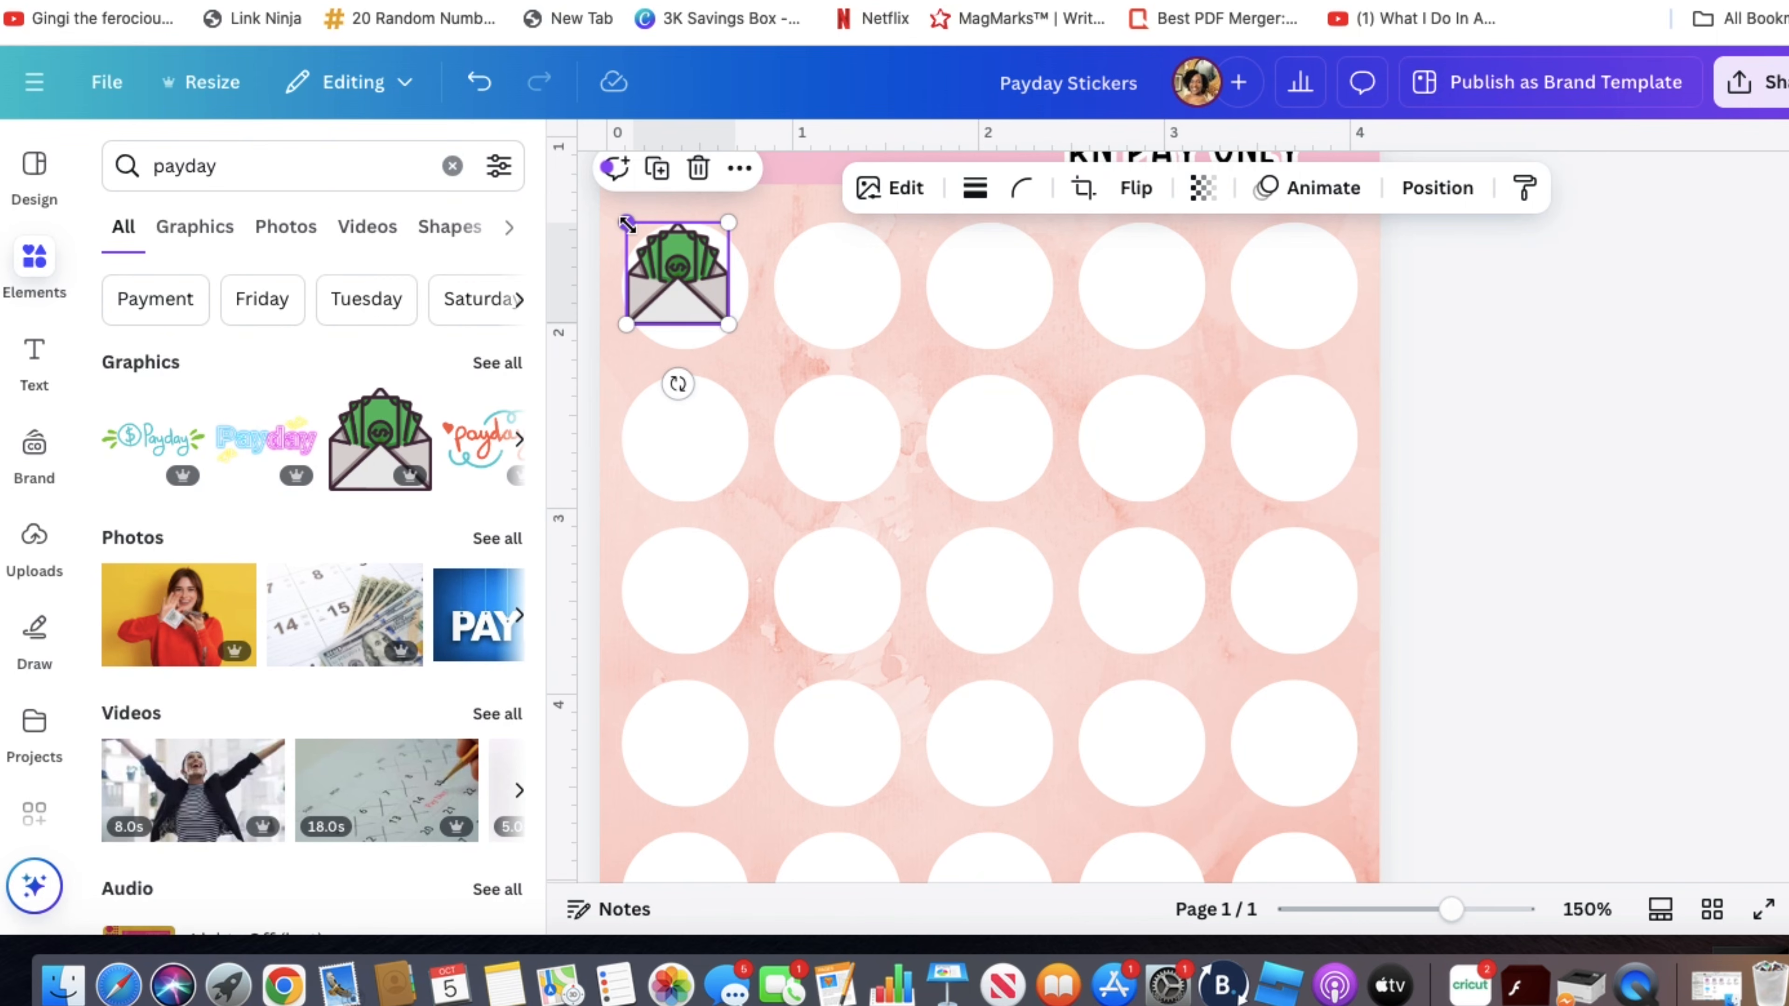
left_click_drag(627, 222, 639, 235)
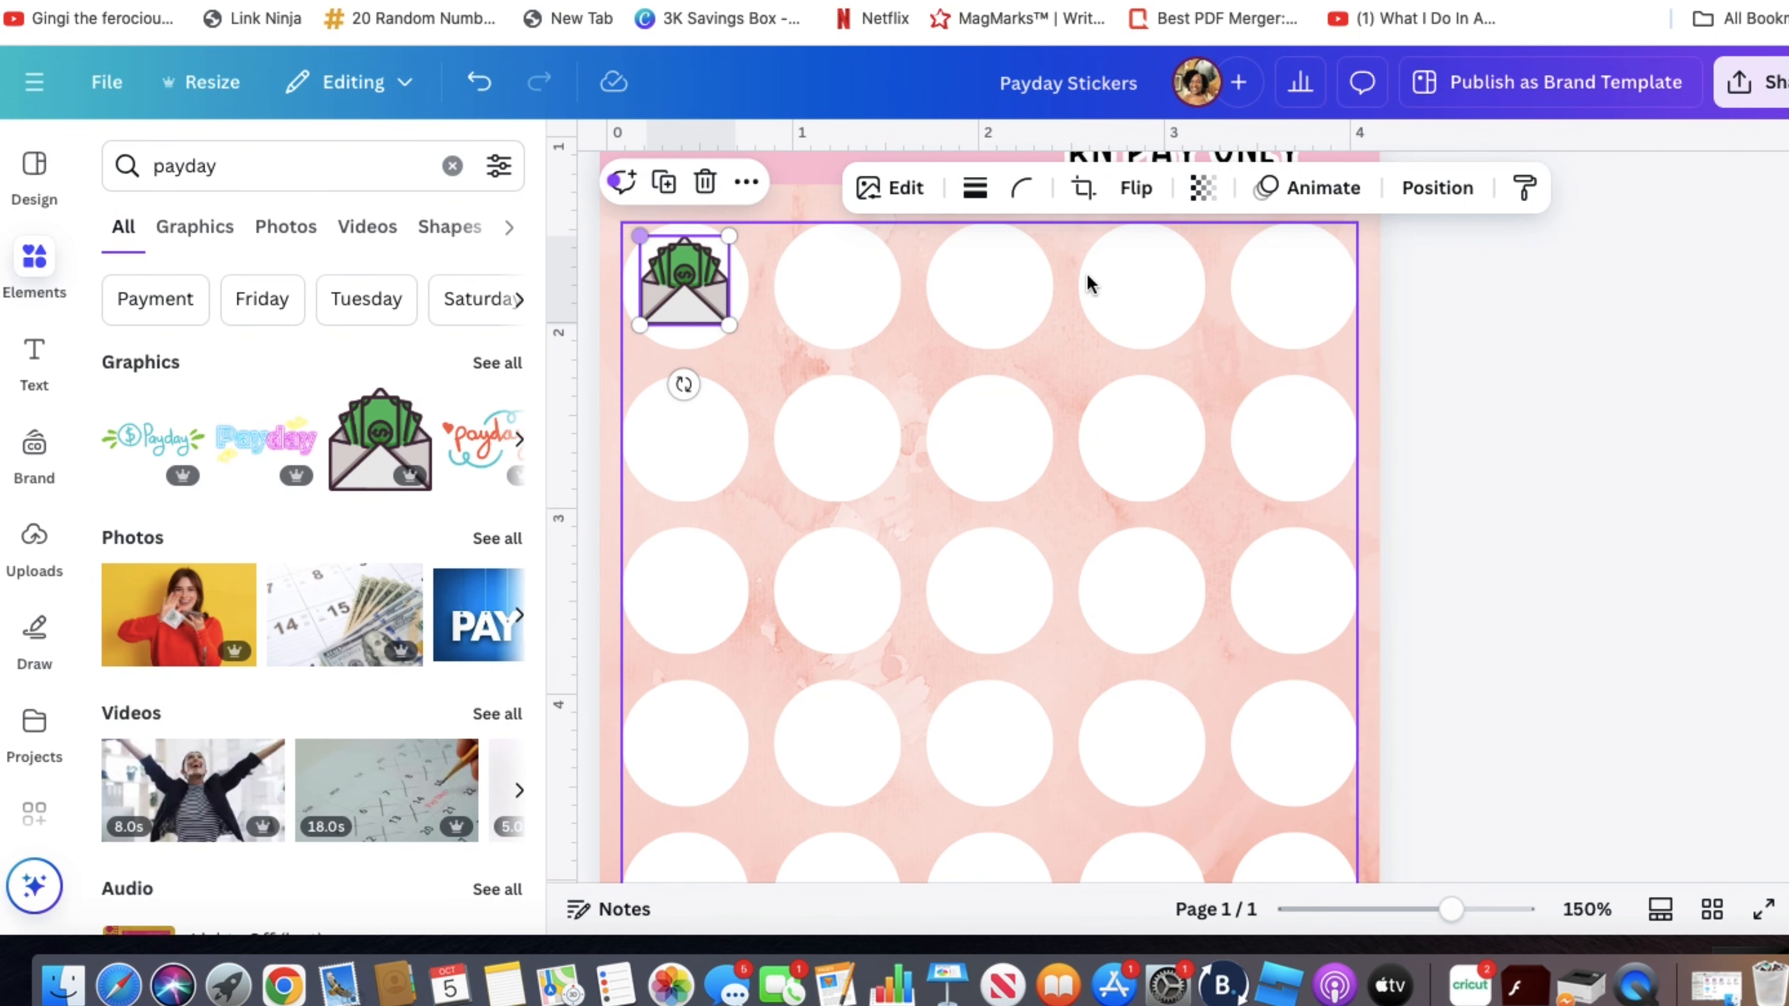
left_click(1426, 414)
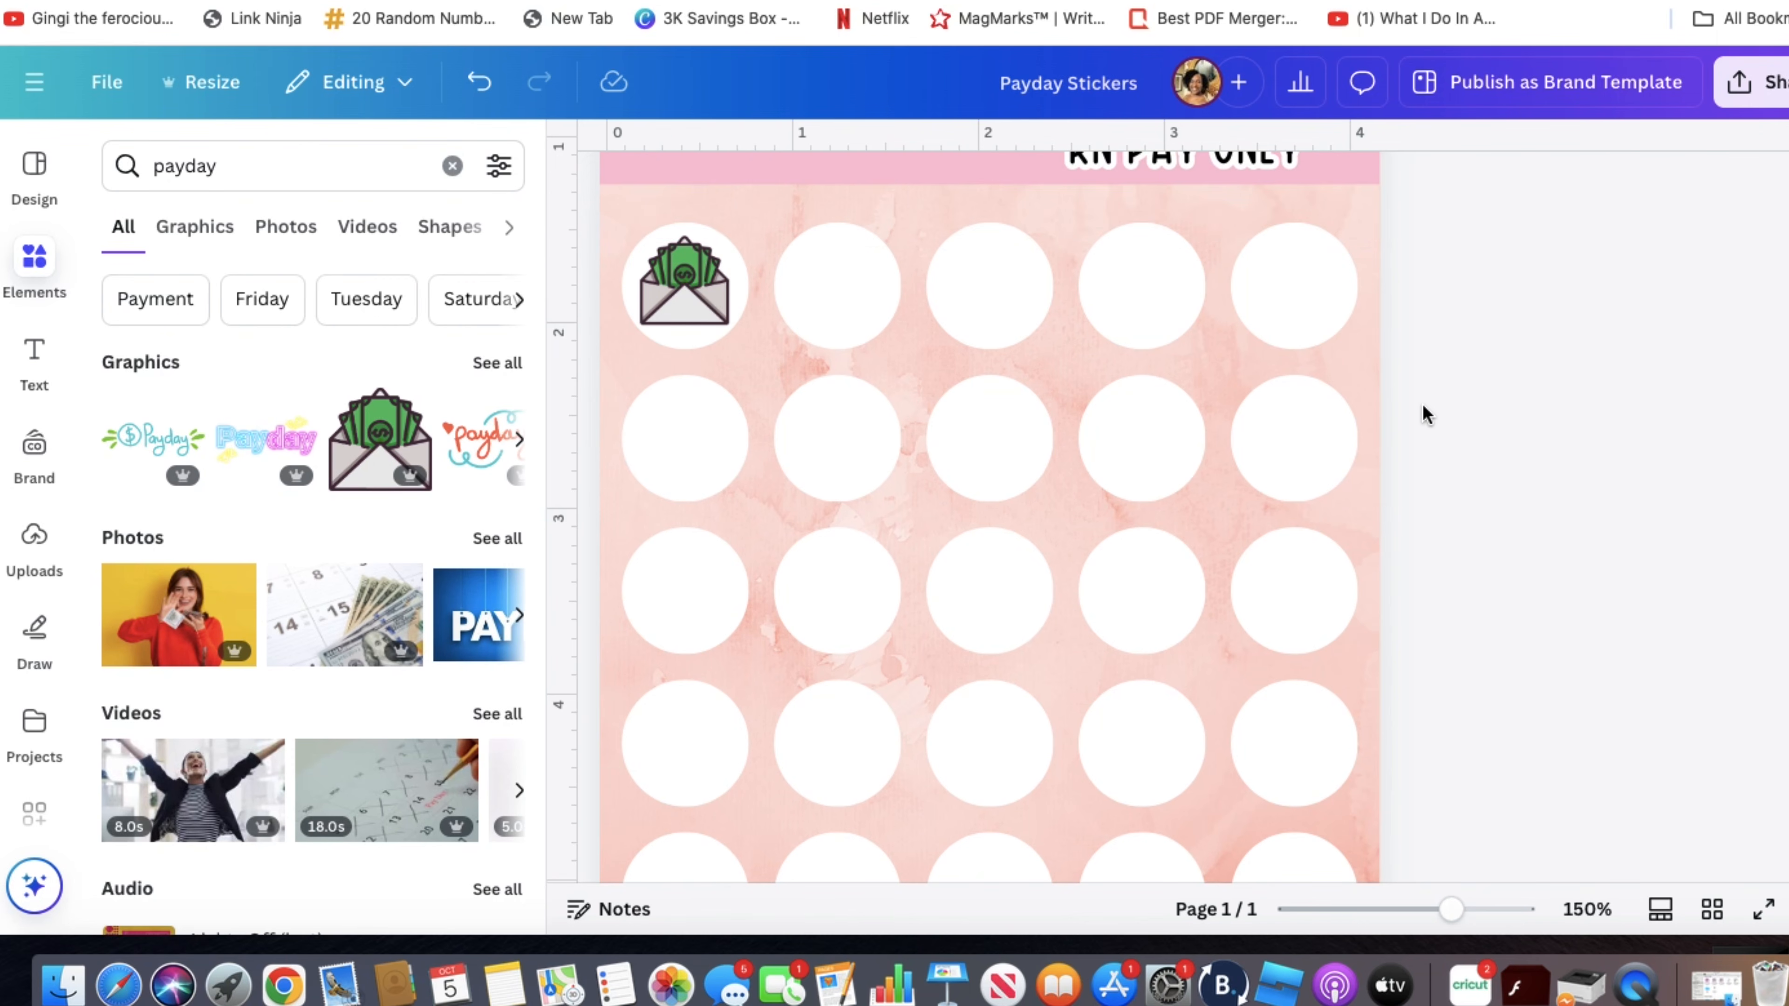
- Try the warm Sangri filter on the envelope graphic in the first circle
left_click(685, 310)
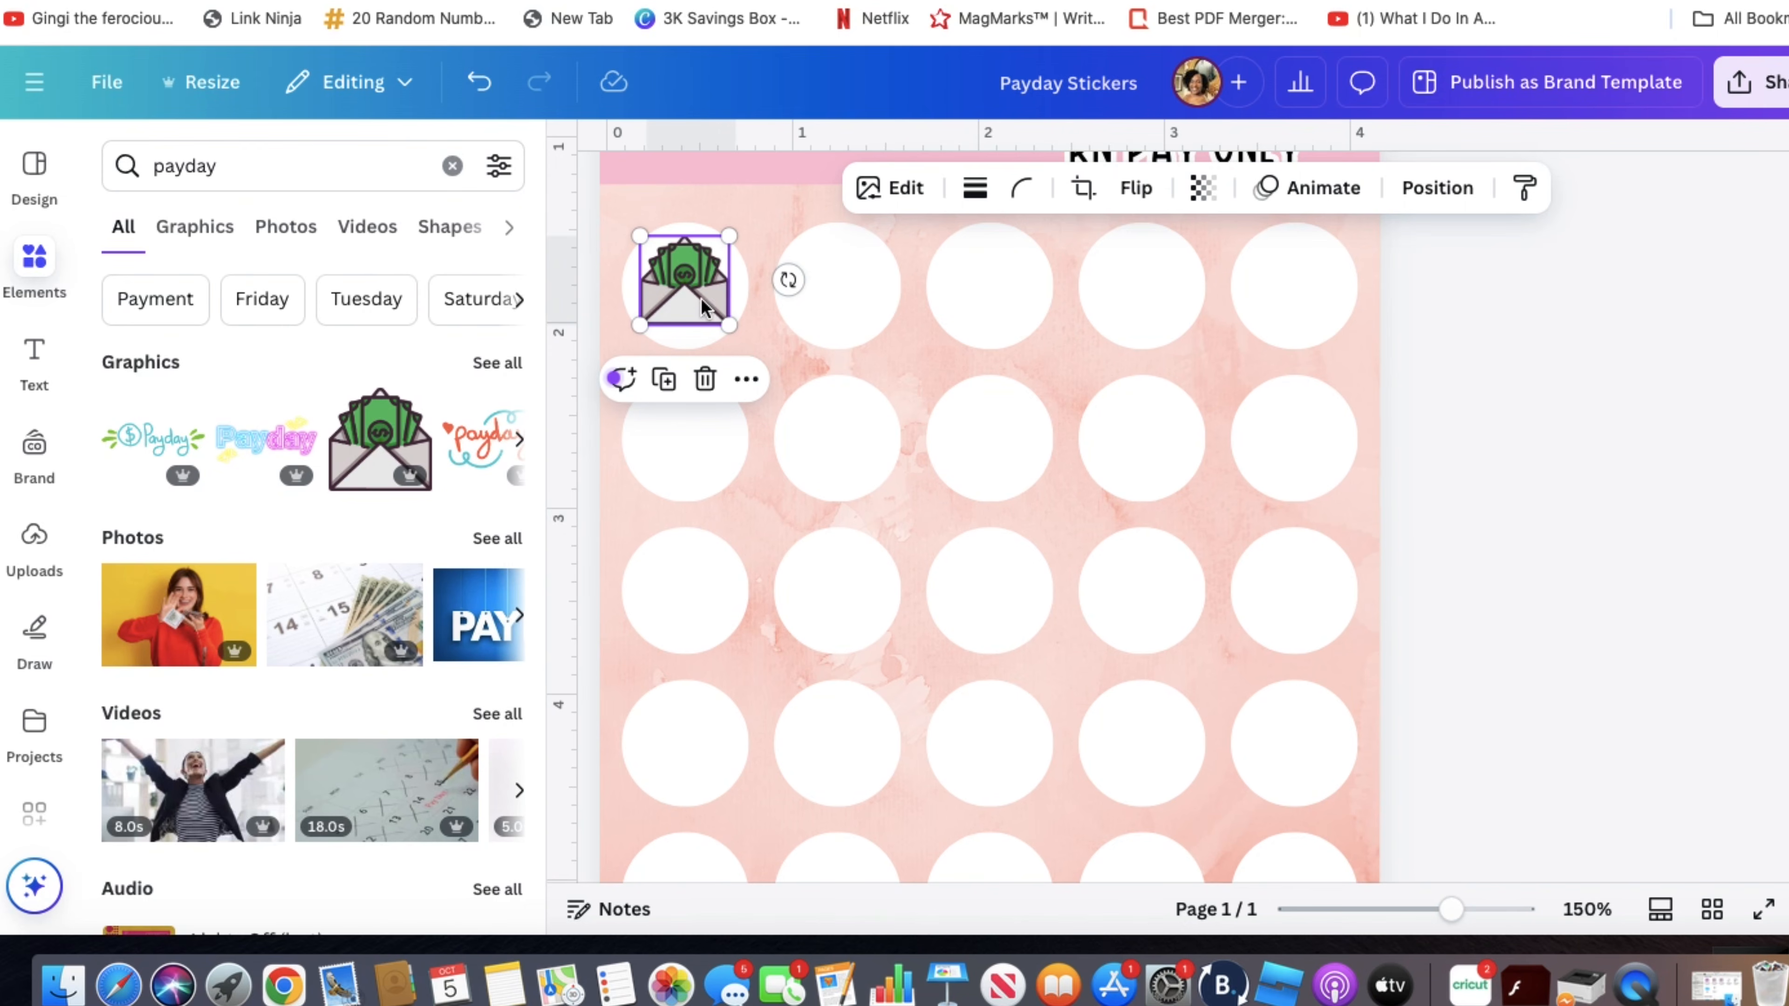
left_click(906, 188)
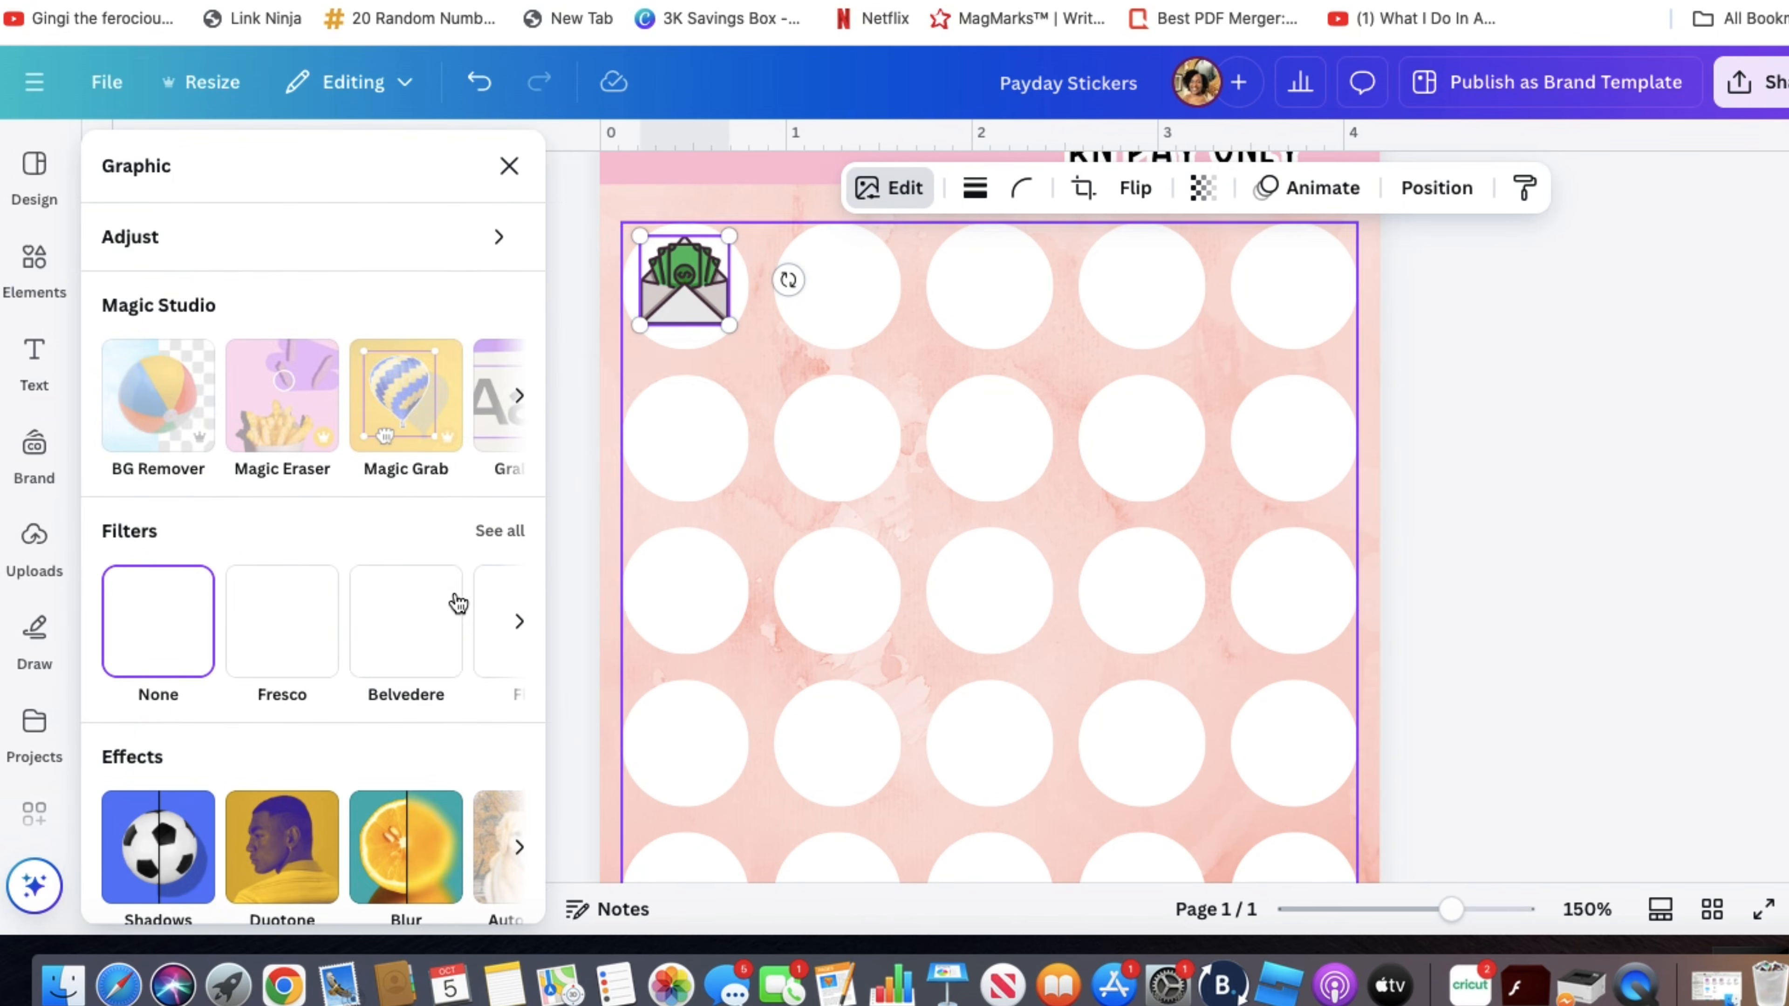
scroll(443, 639, "down", 4)
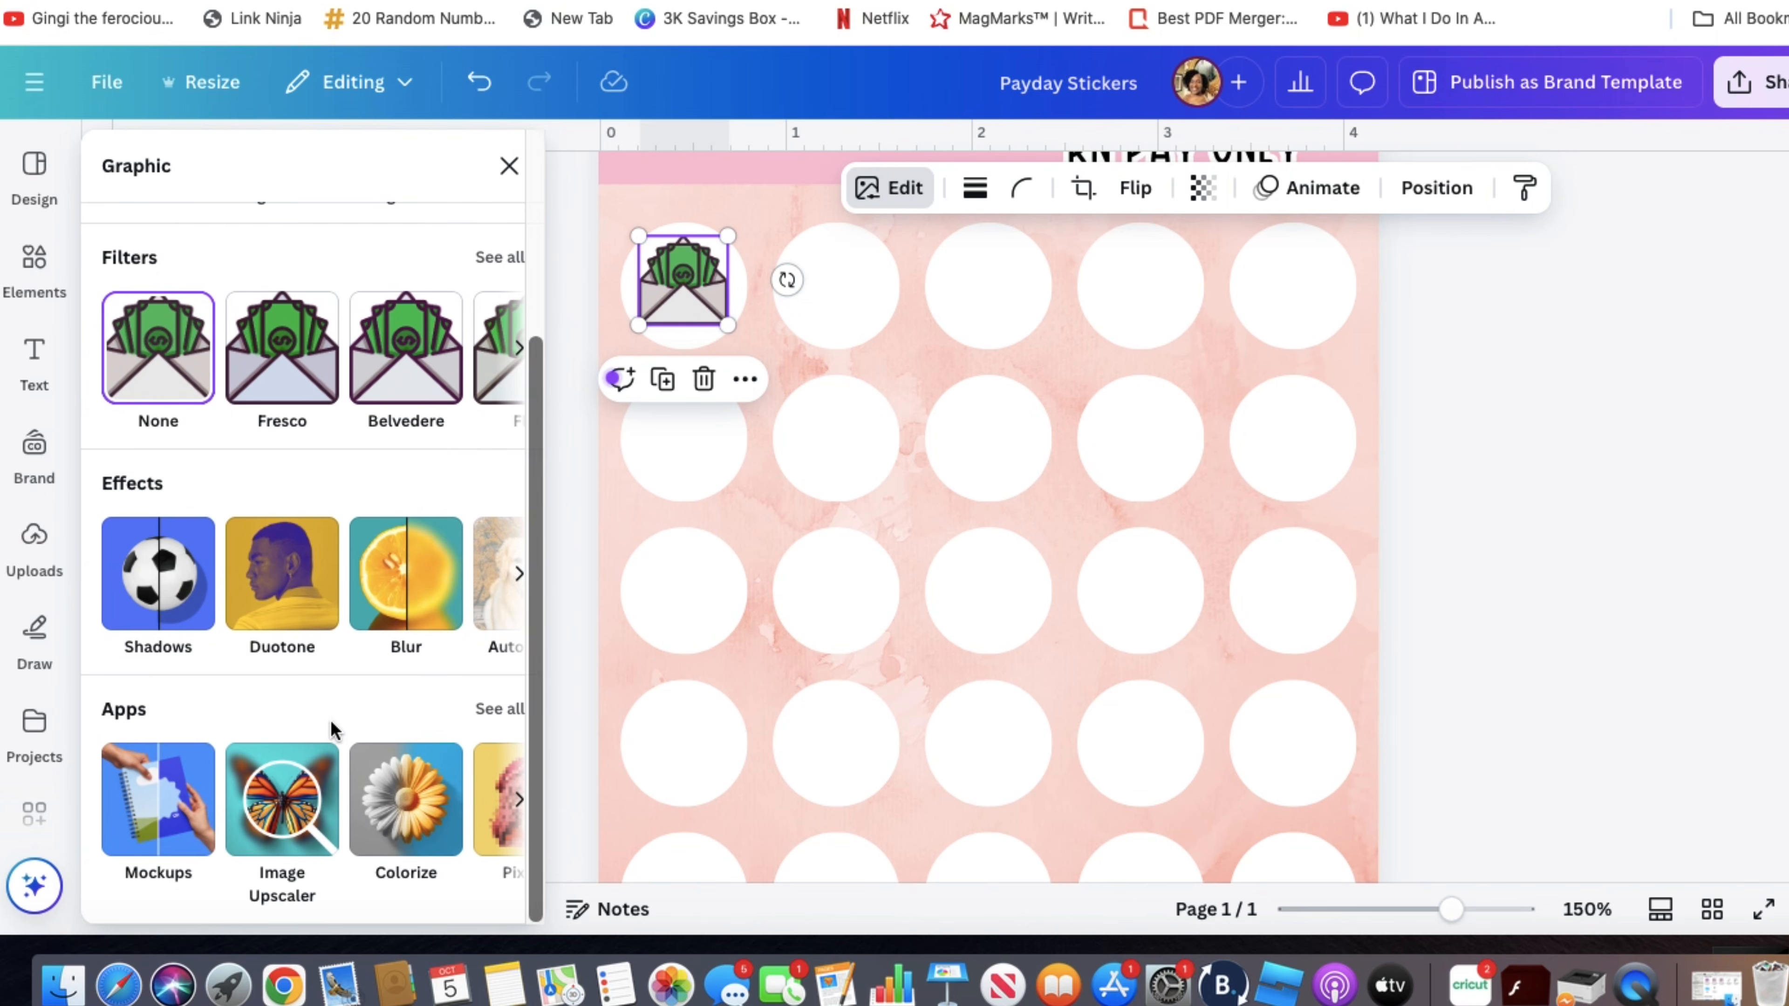
scroll(283, 723, "up", 4)
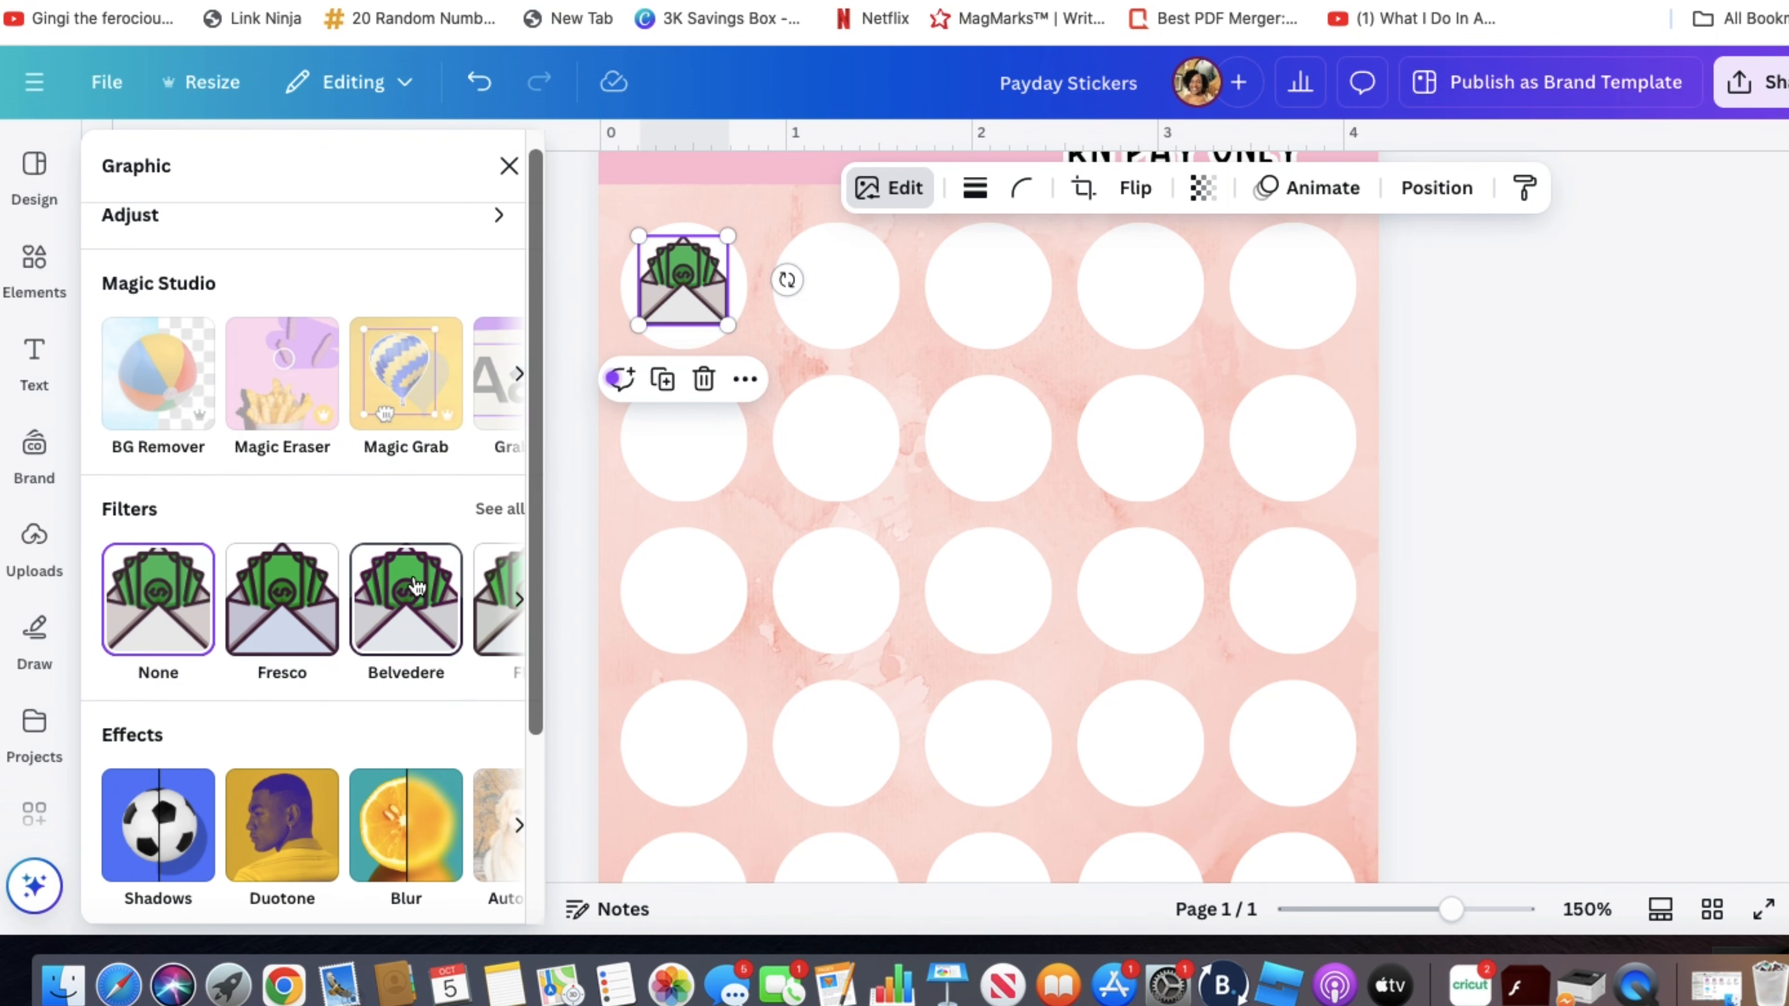
left_click(495, 512)
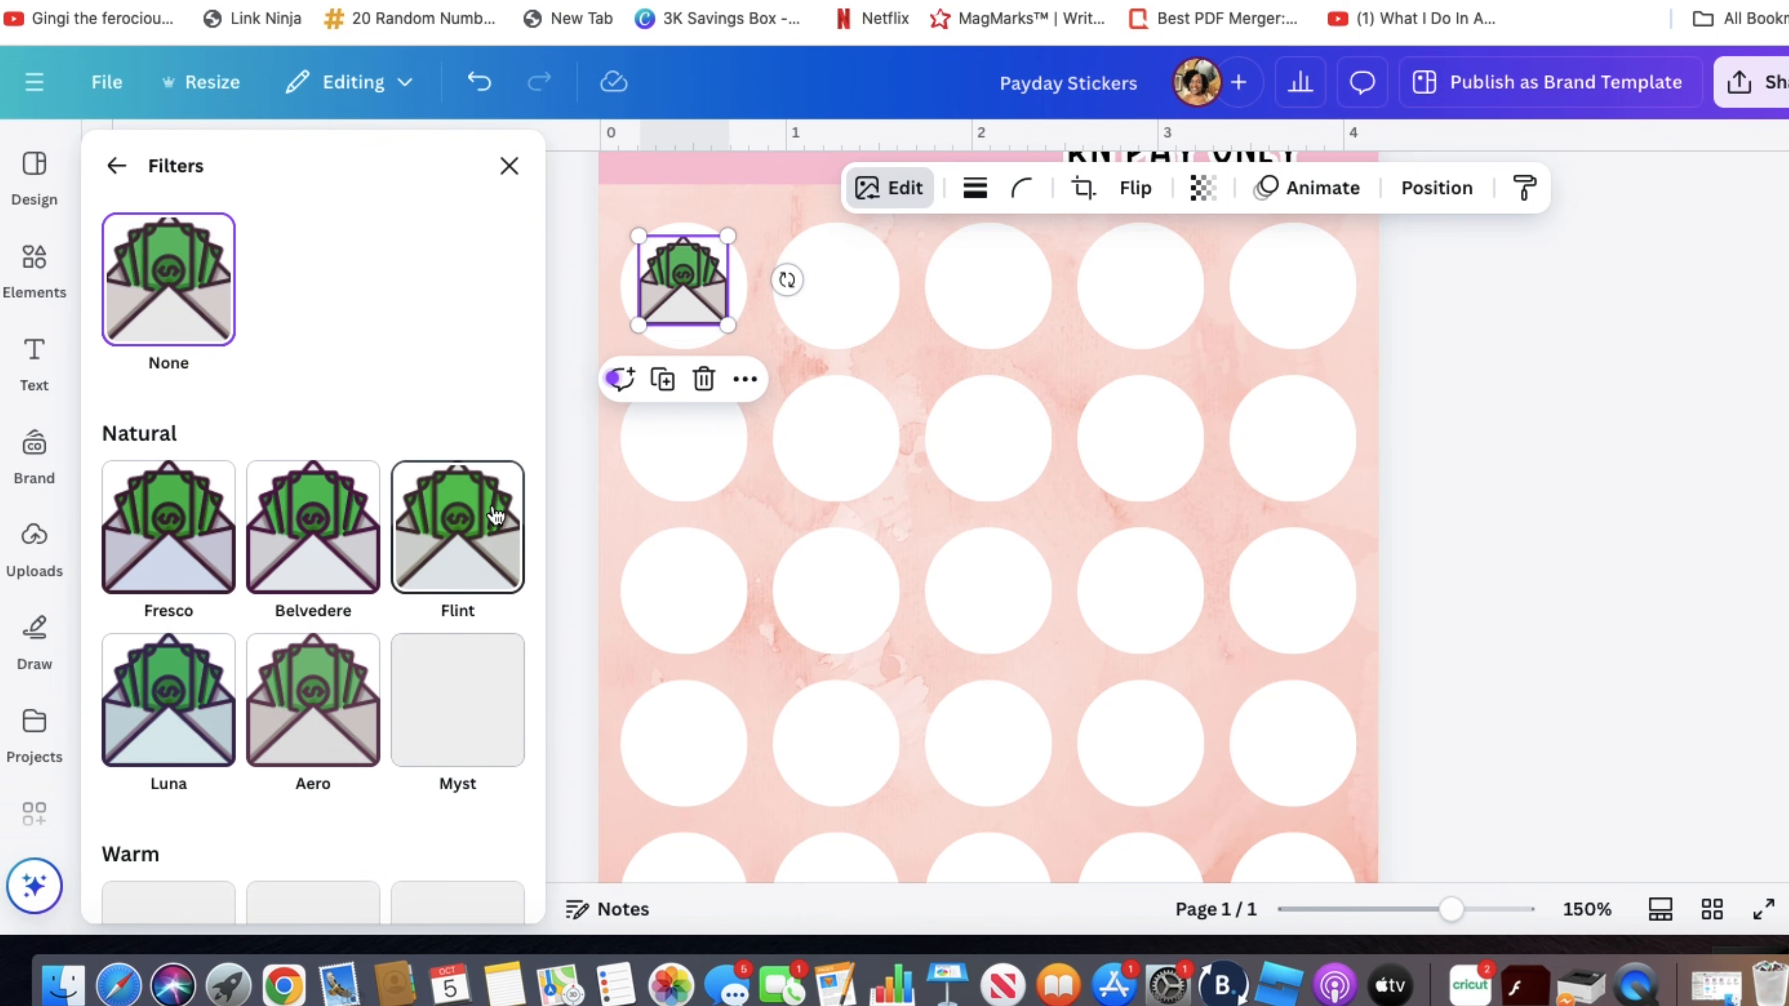
scroll(443, 578, "down", 5)
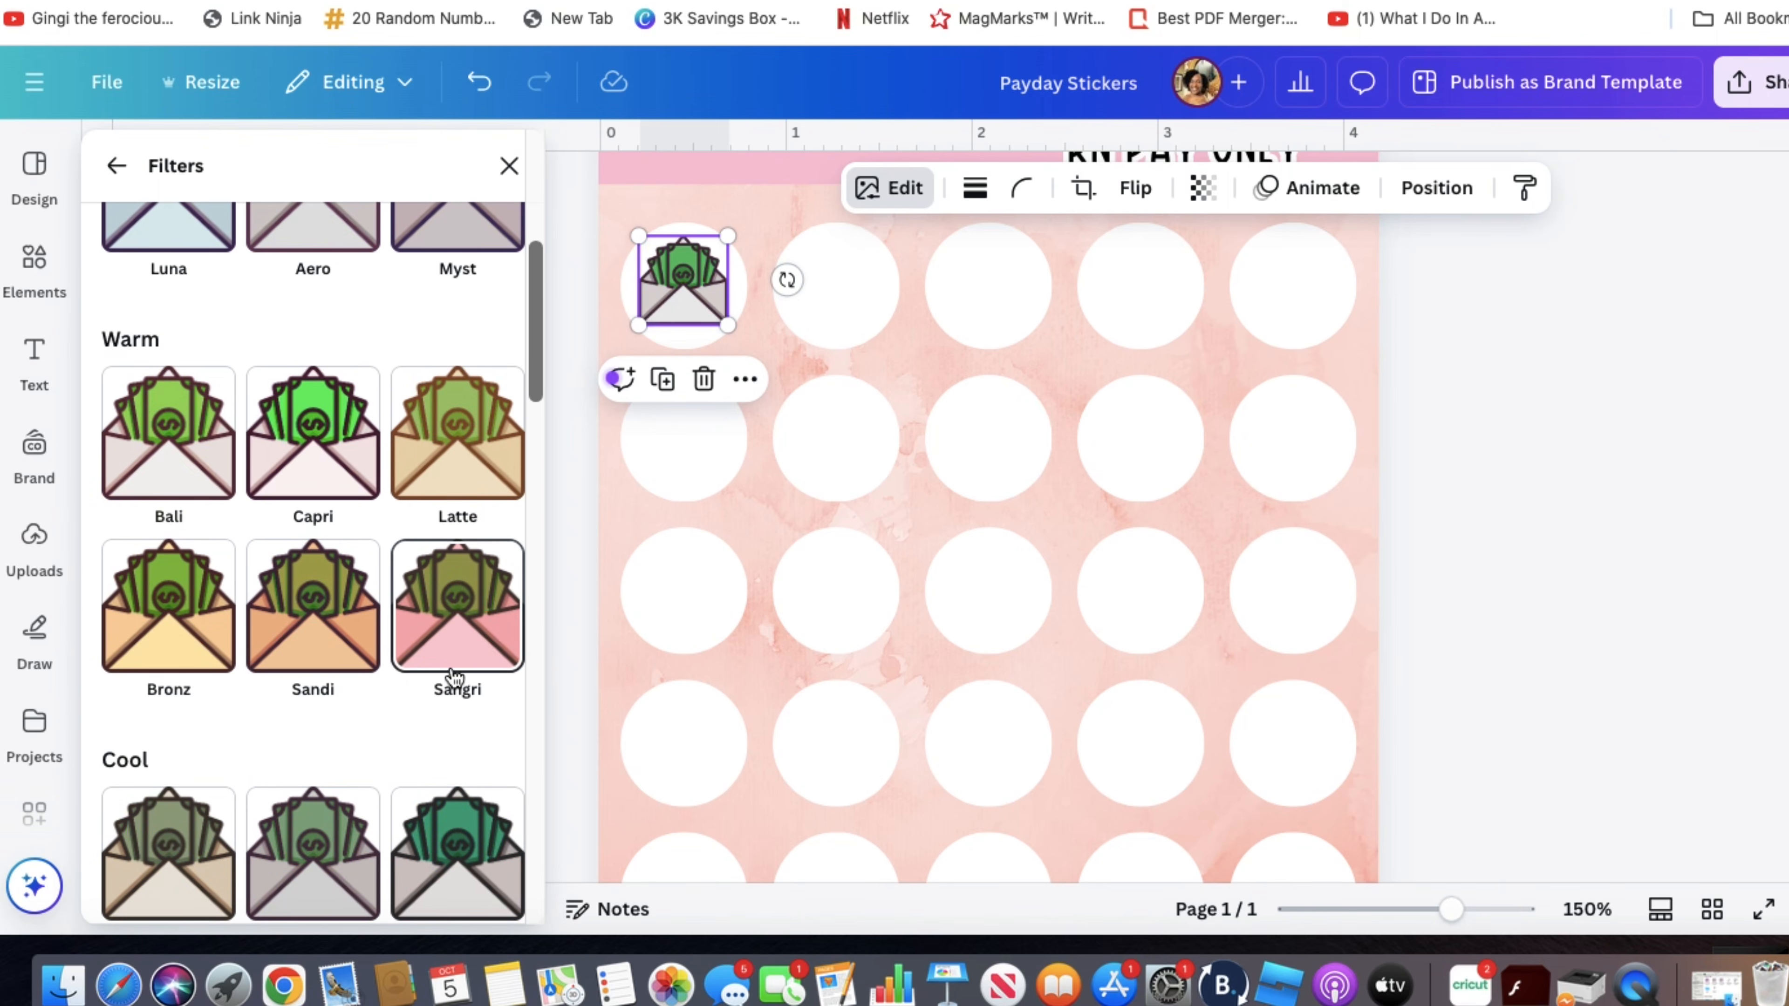
left_click(460, 645)
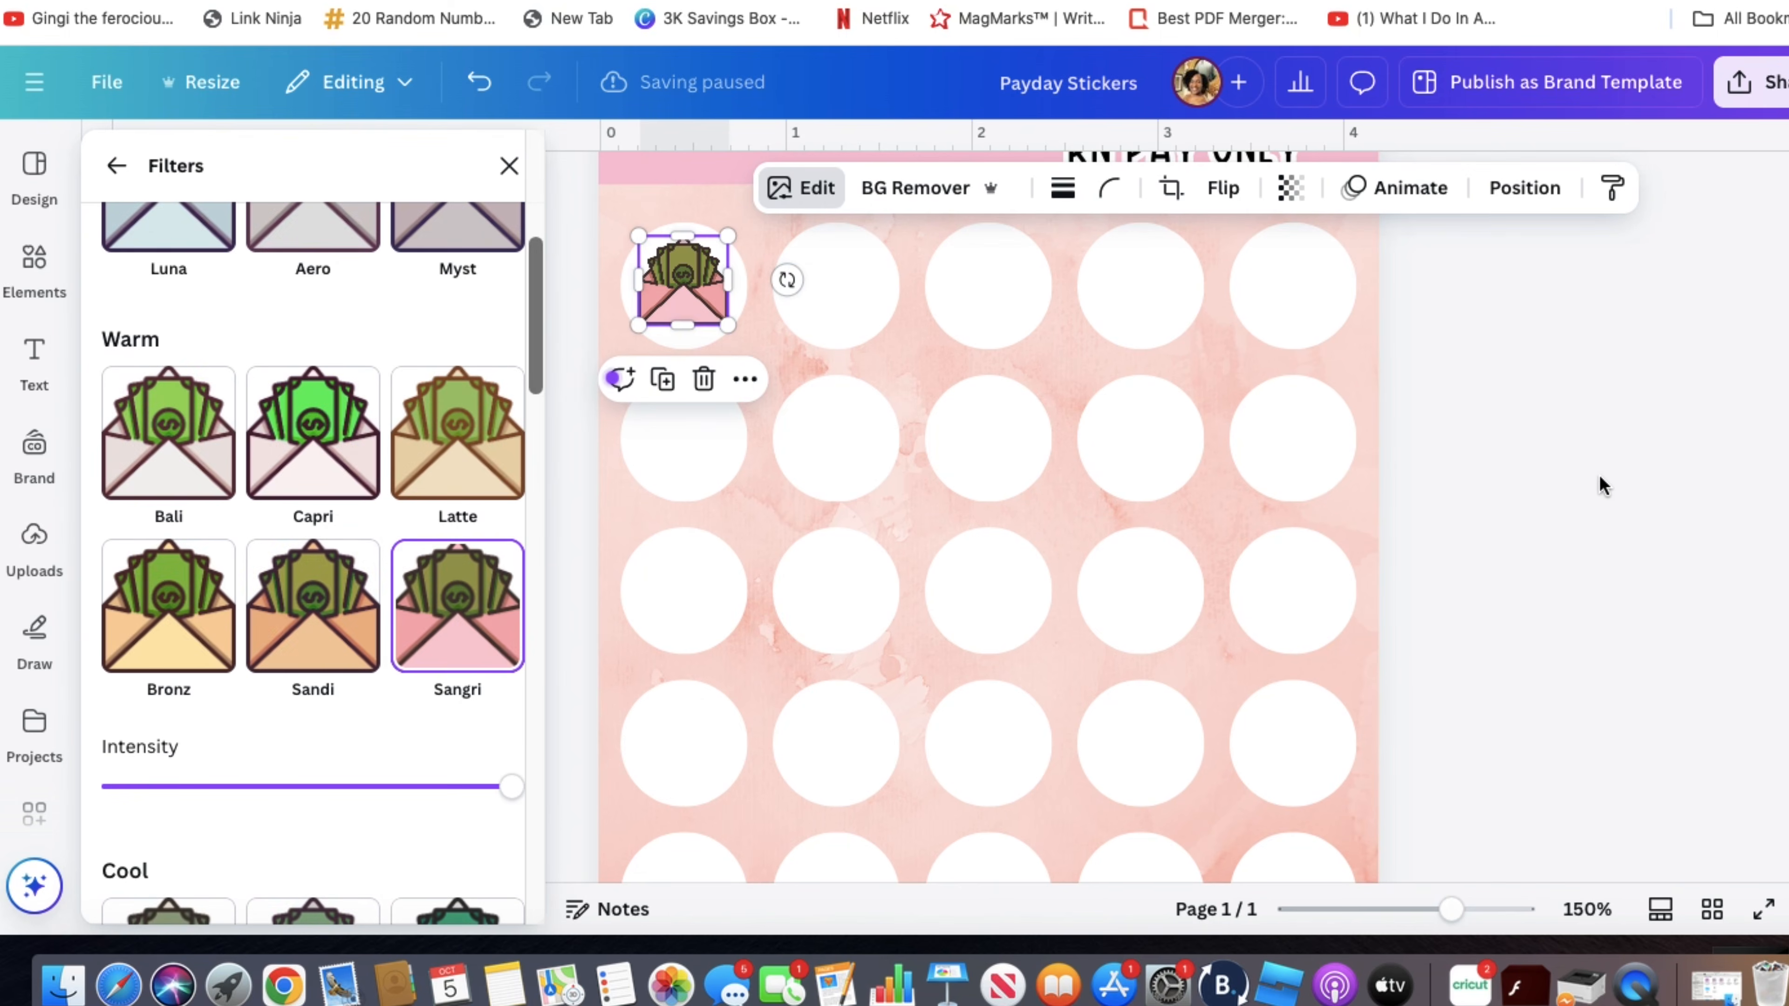
- Close the filter settings and undo the Sangri filter on the envelope graphic
left_click(1171, 470)
scroll(1171, 470, "up", 3)
scroll(1172, 470, "down", 1)
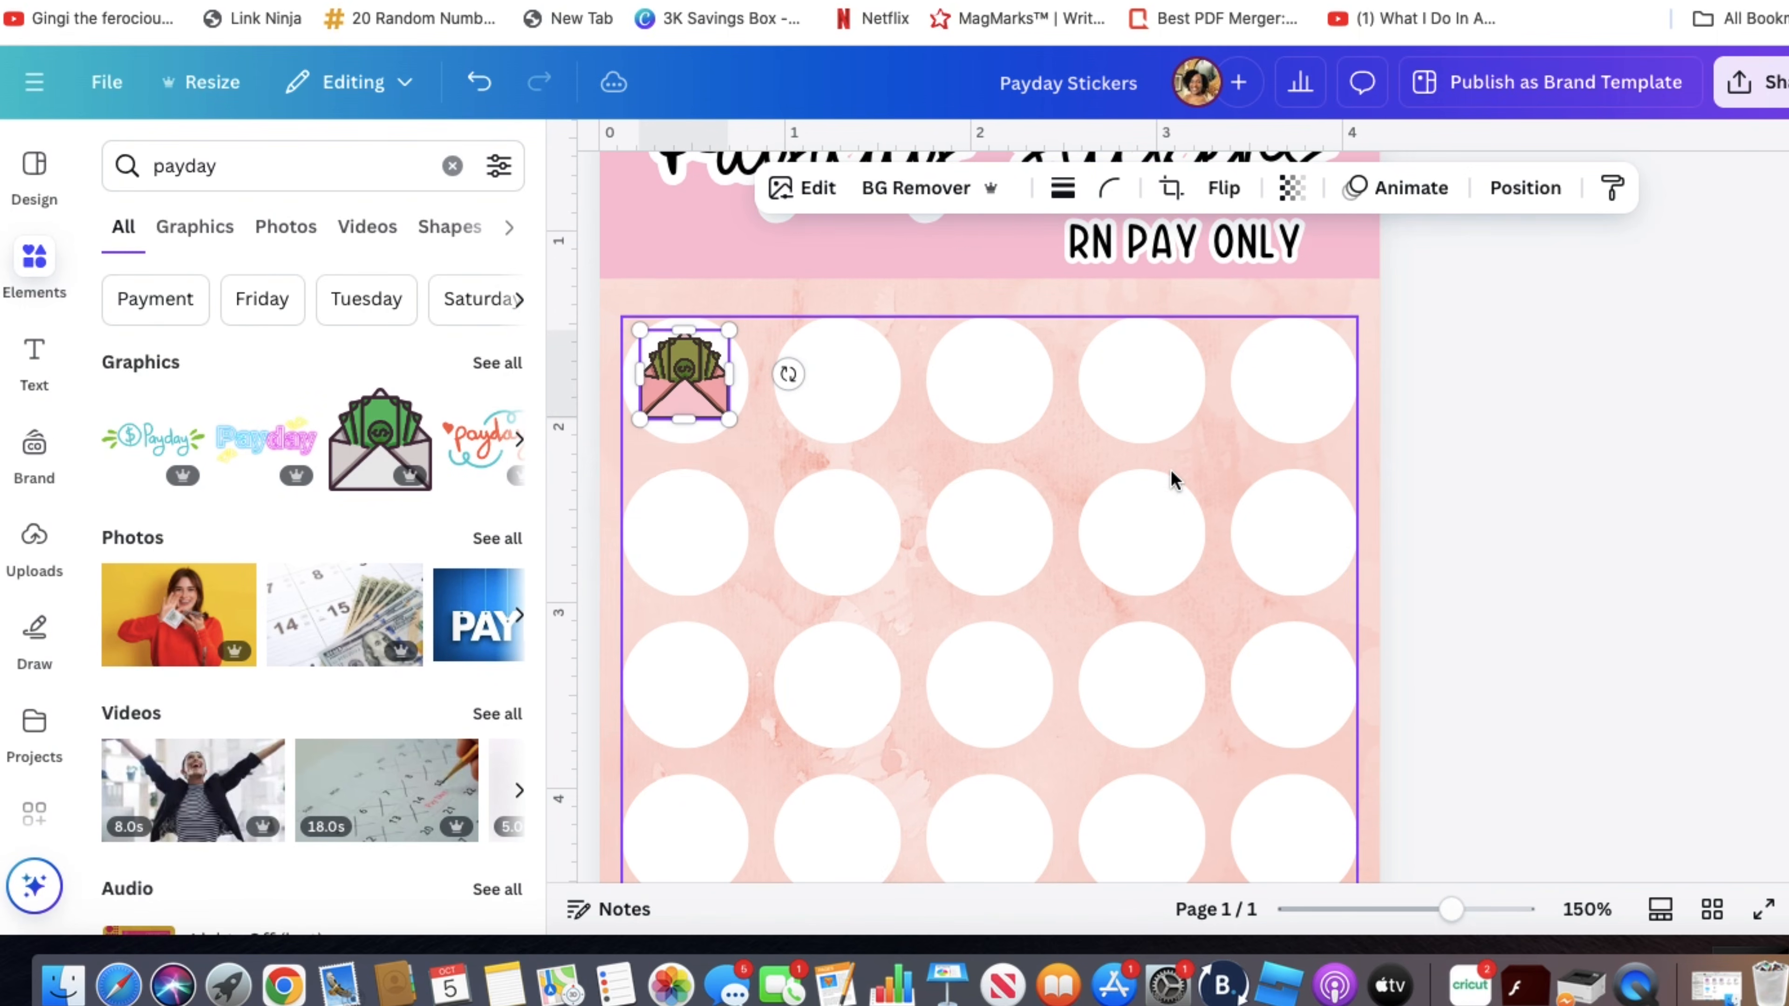
left_click(481, 88)
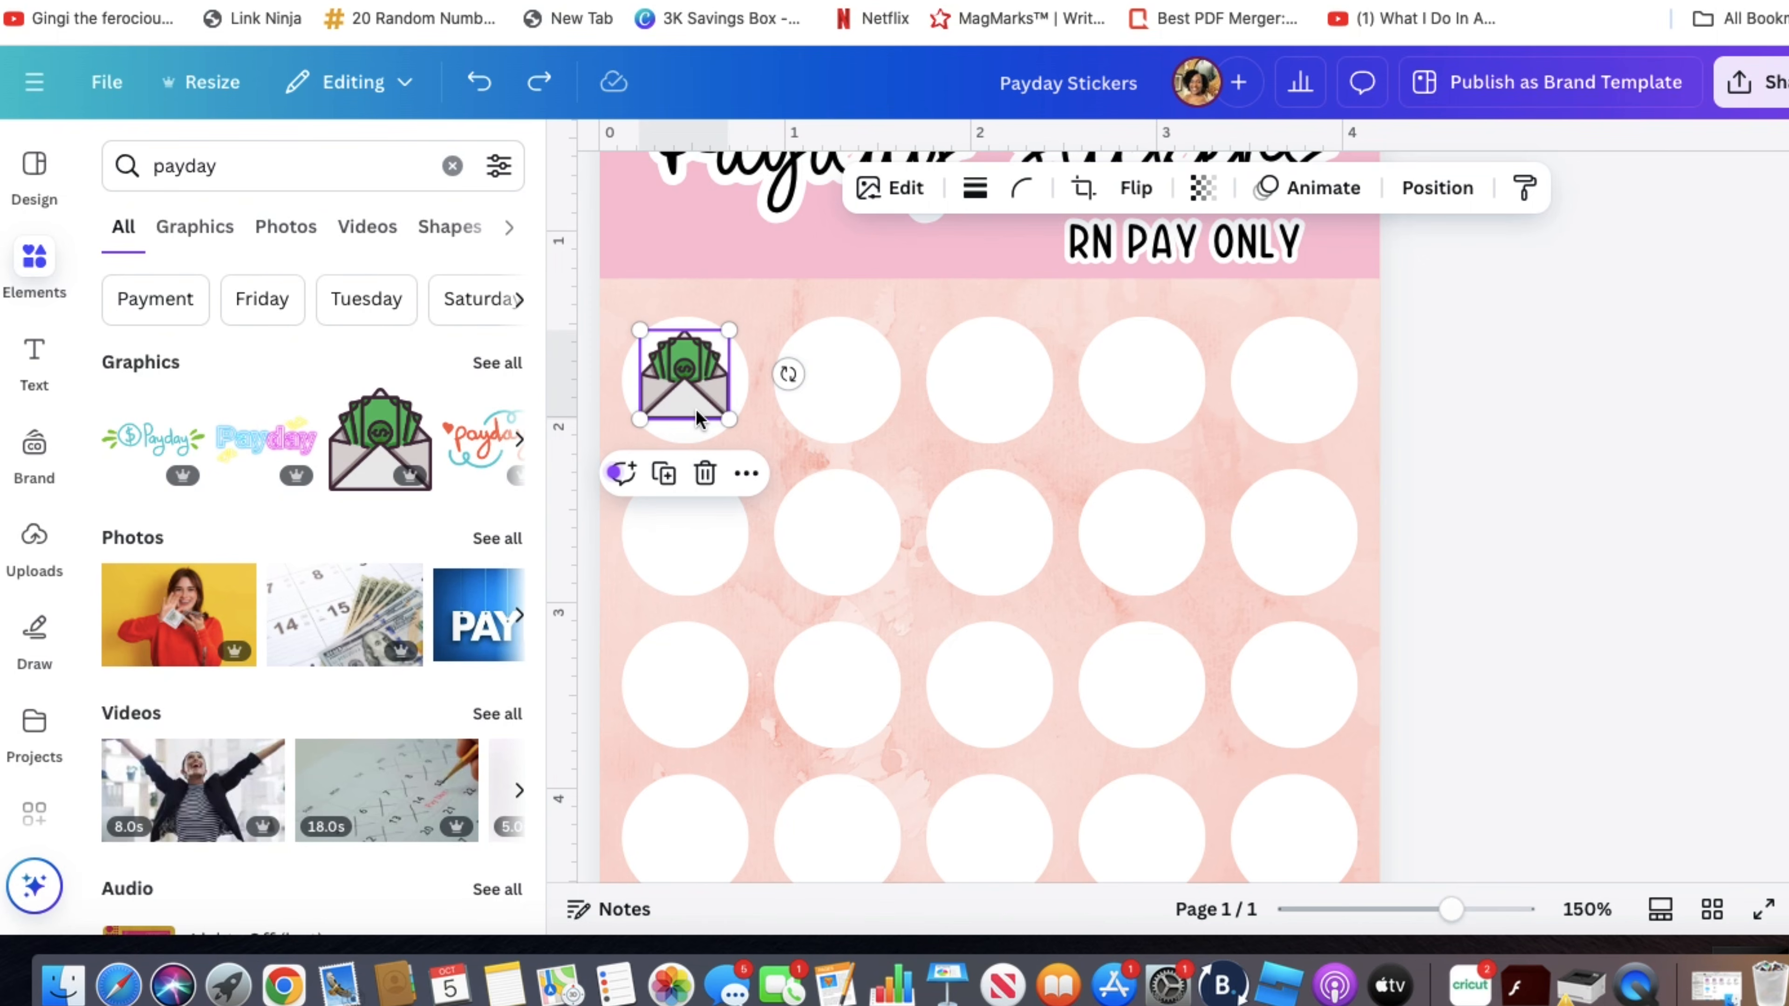
- Duplicate the envelope graphic into the other four circles of the top row, and select the first envelope
key("super+d")
left_click_drag(716, 439, 1296, 394)
key("super+d")
key("super+d")
key("super+d")
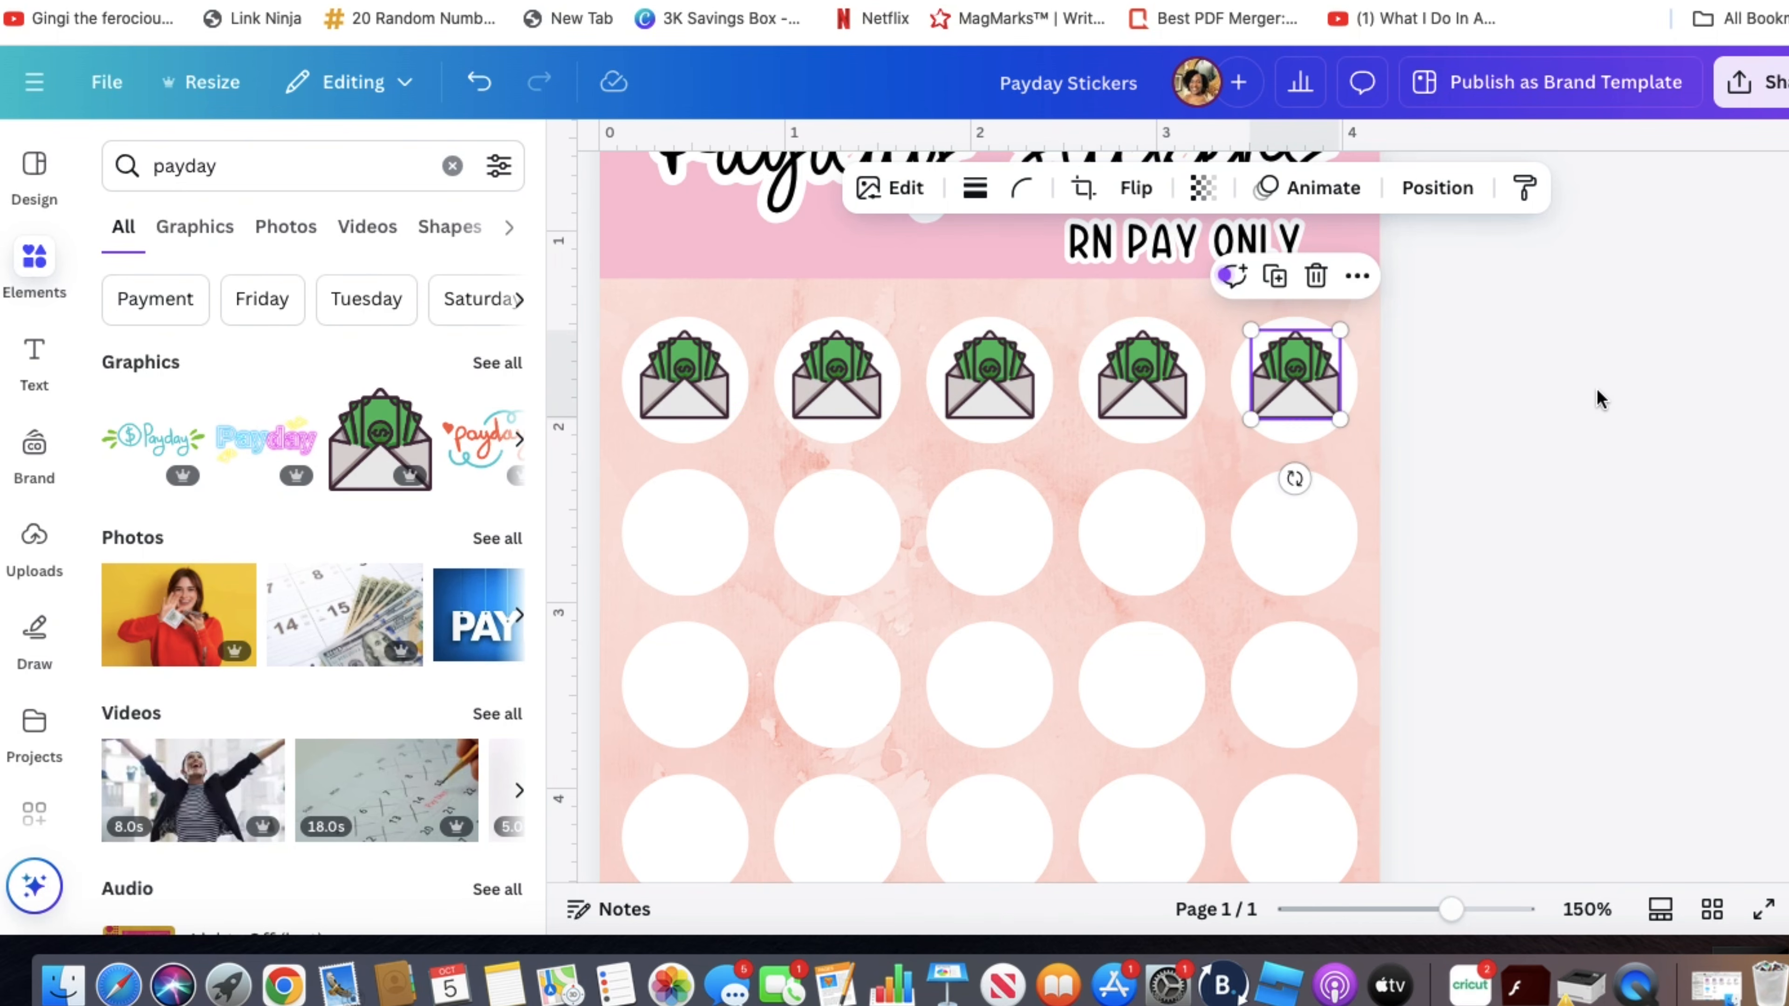
left_click(1597, 399)
left_click(683, 374)
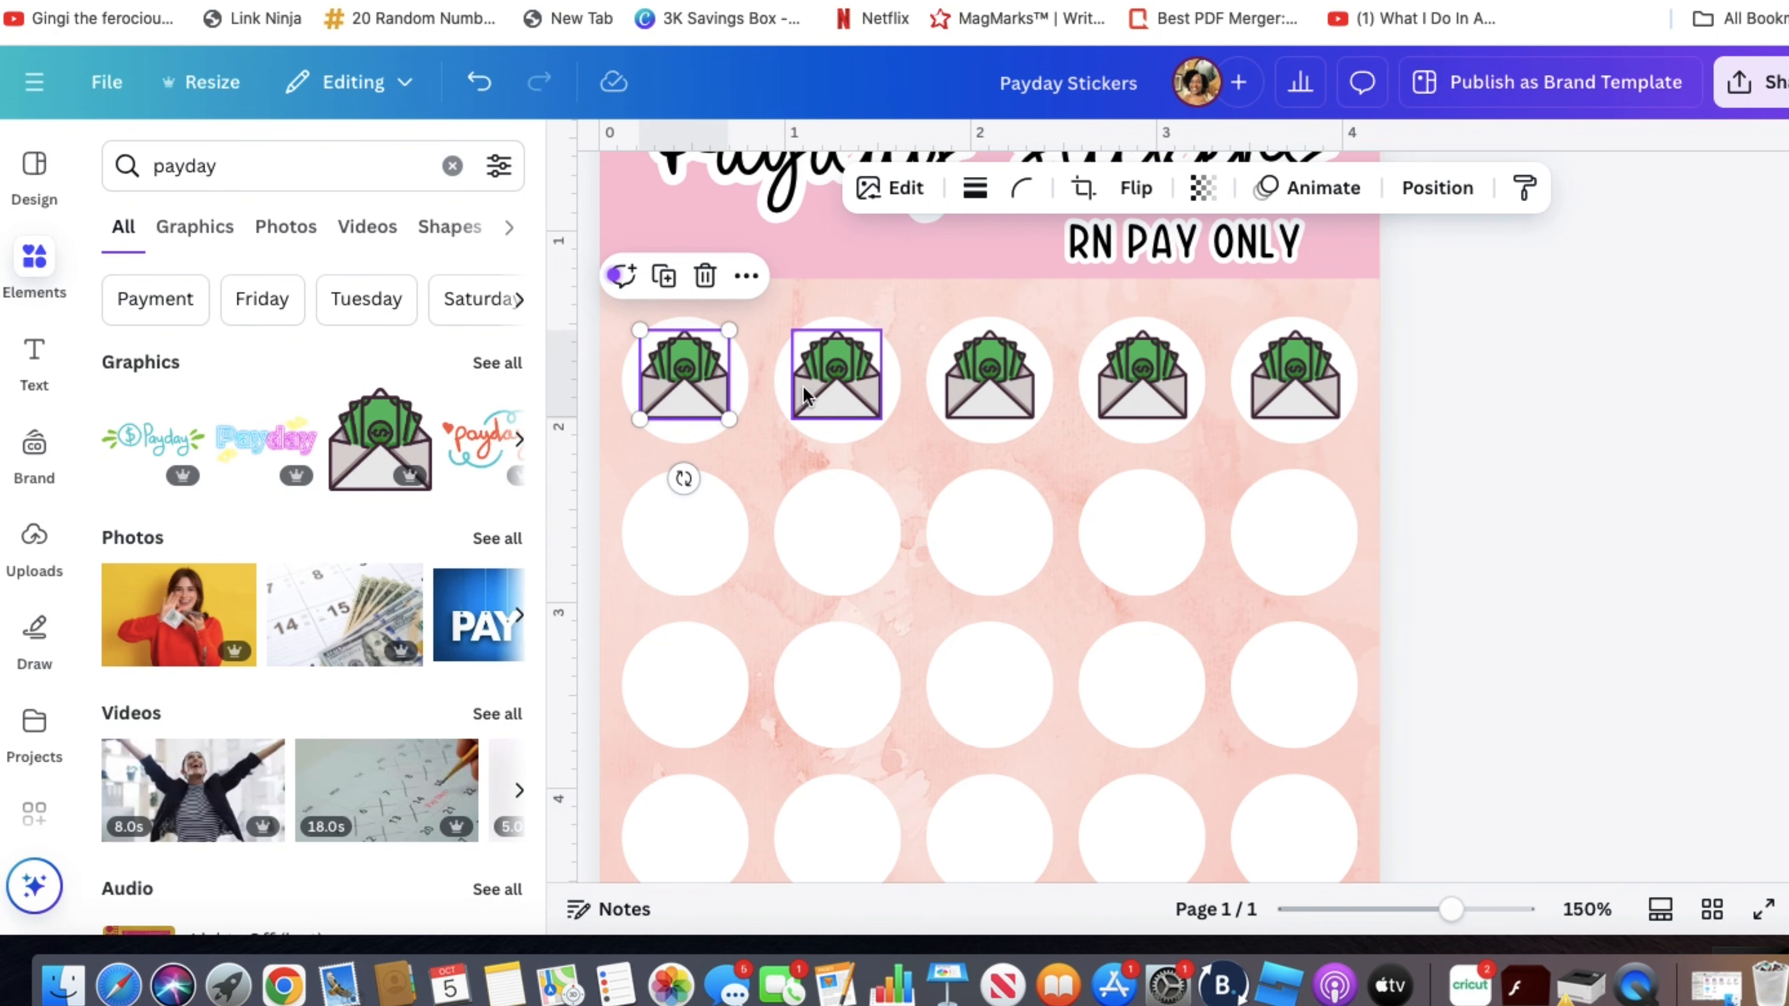
- Group the five envelope graphics of the top row and place a duplicate of the group in the second row of circles
left_click(827, 400, "shift")
left_click(976, 398, "shift")
left_click(1113, 403, "shift")
left_click(1261, 402, "shift")
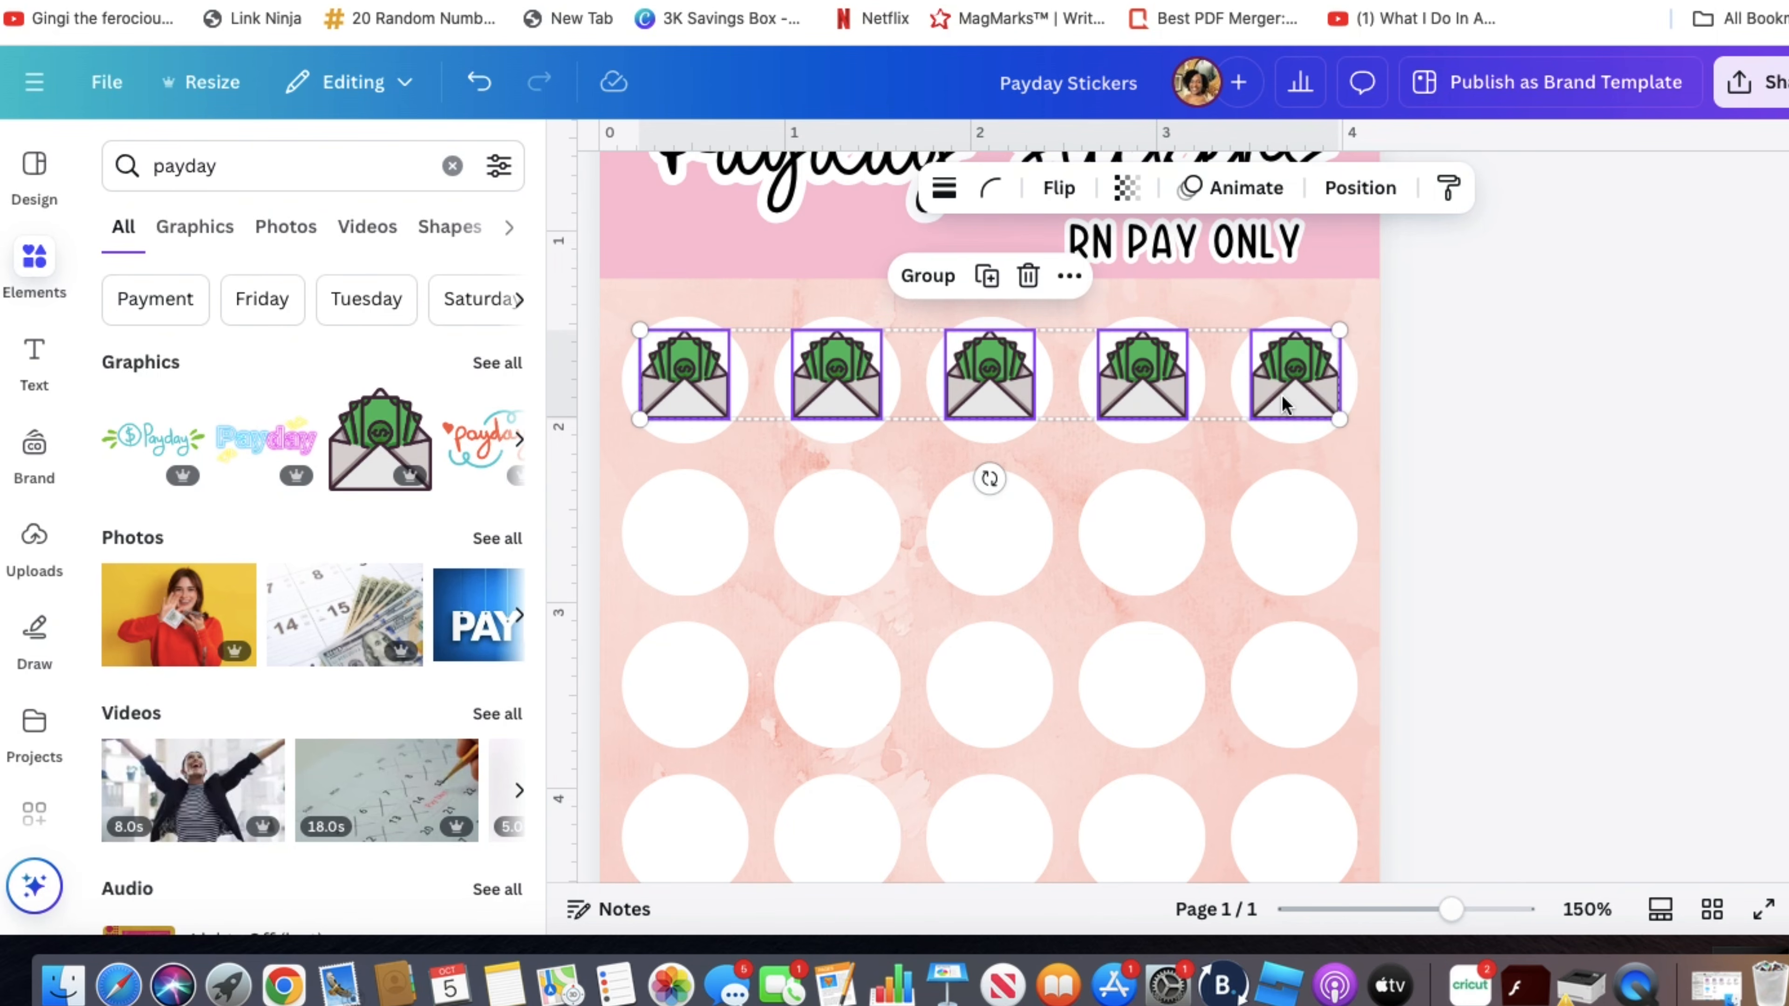
left_click(924, 278)
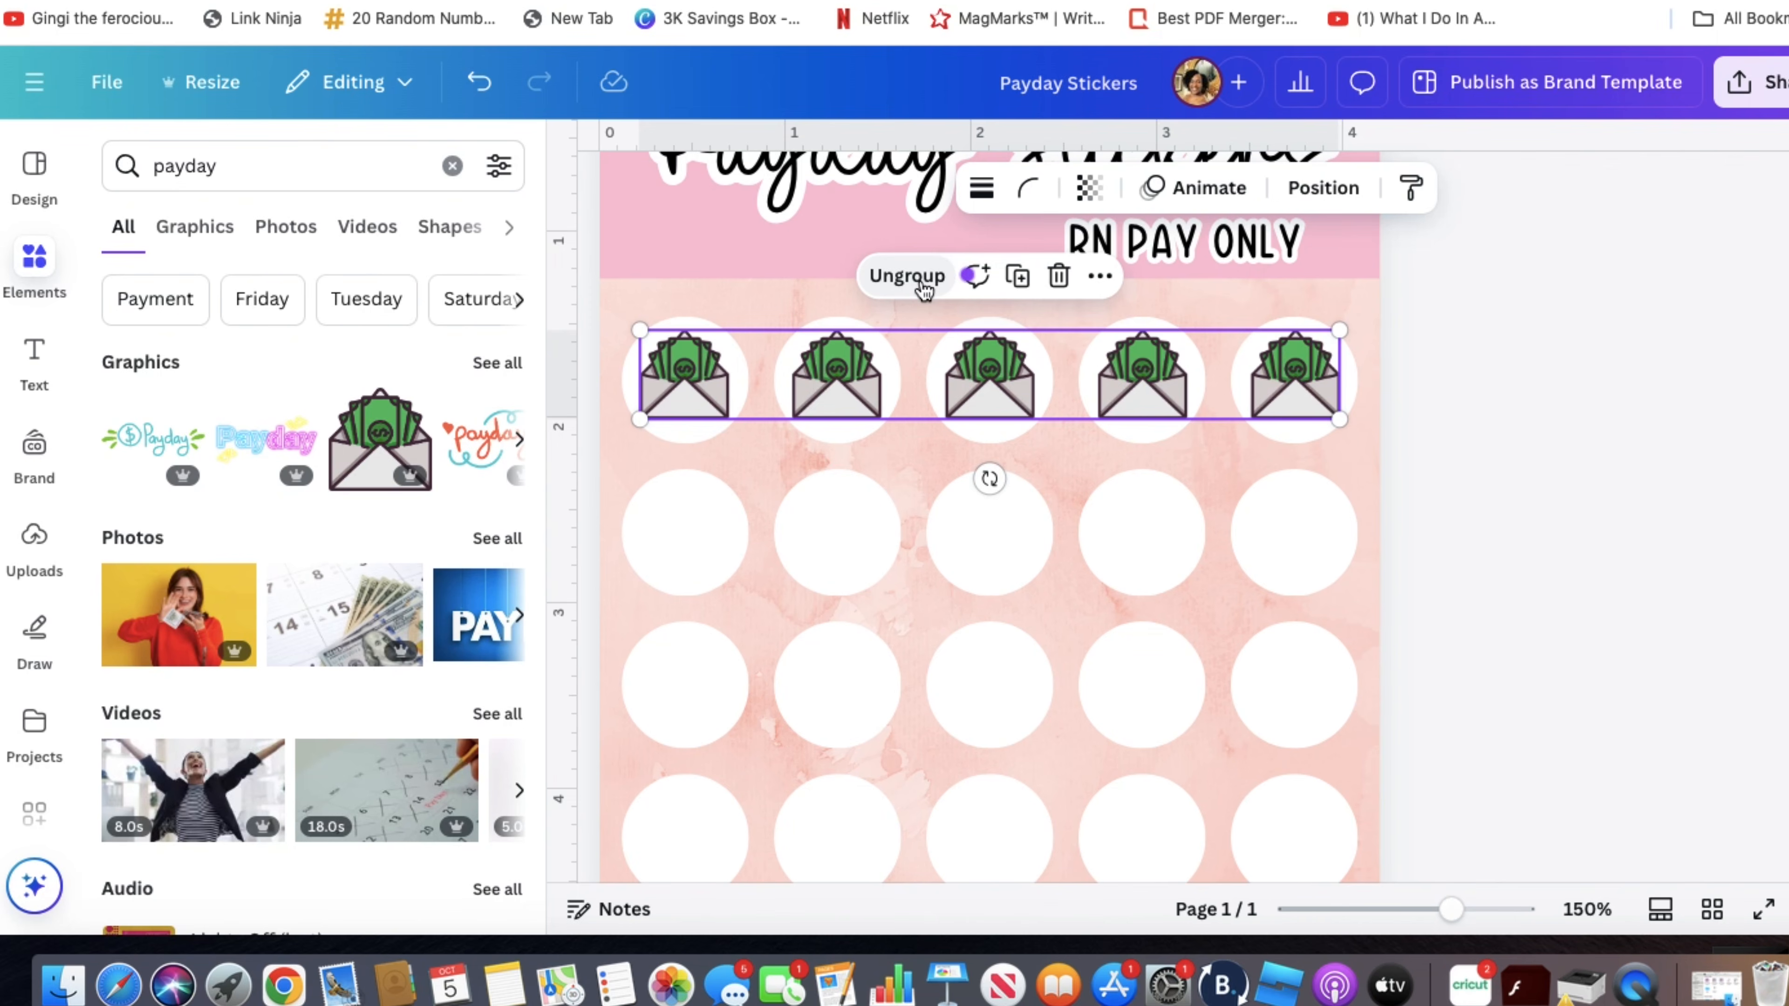
left_click(1018, 276)
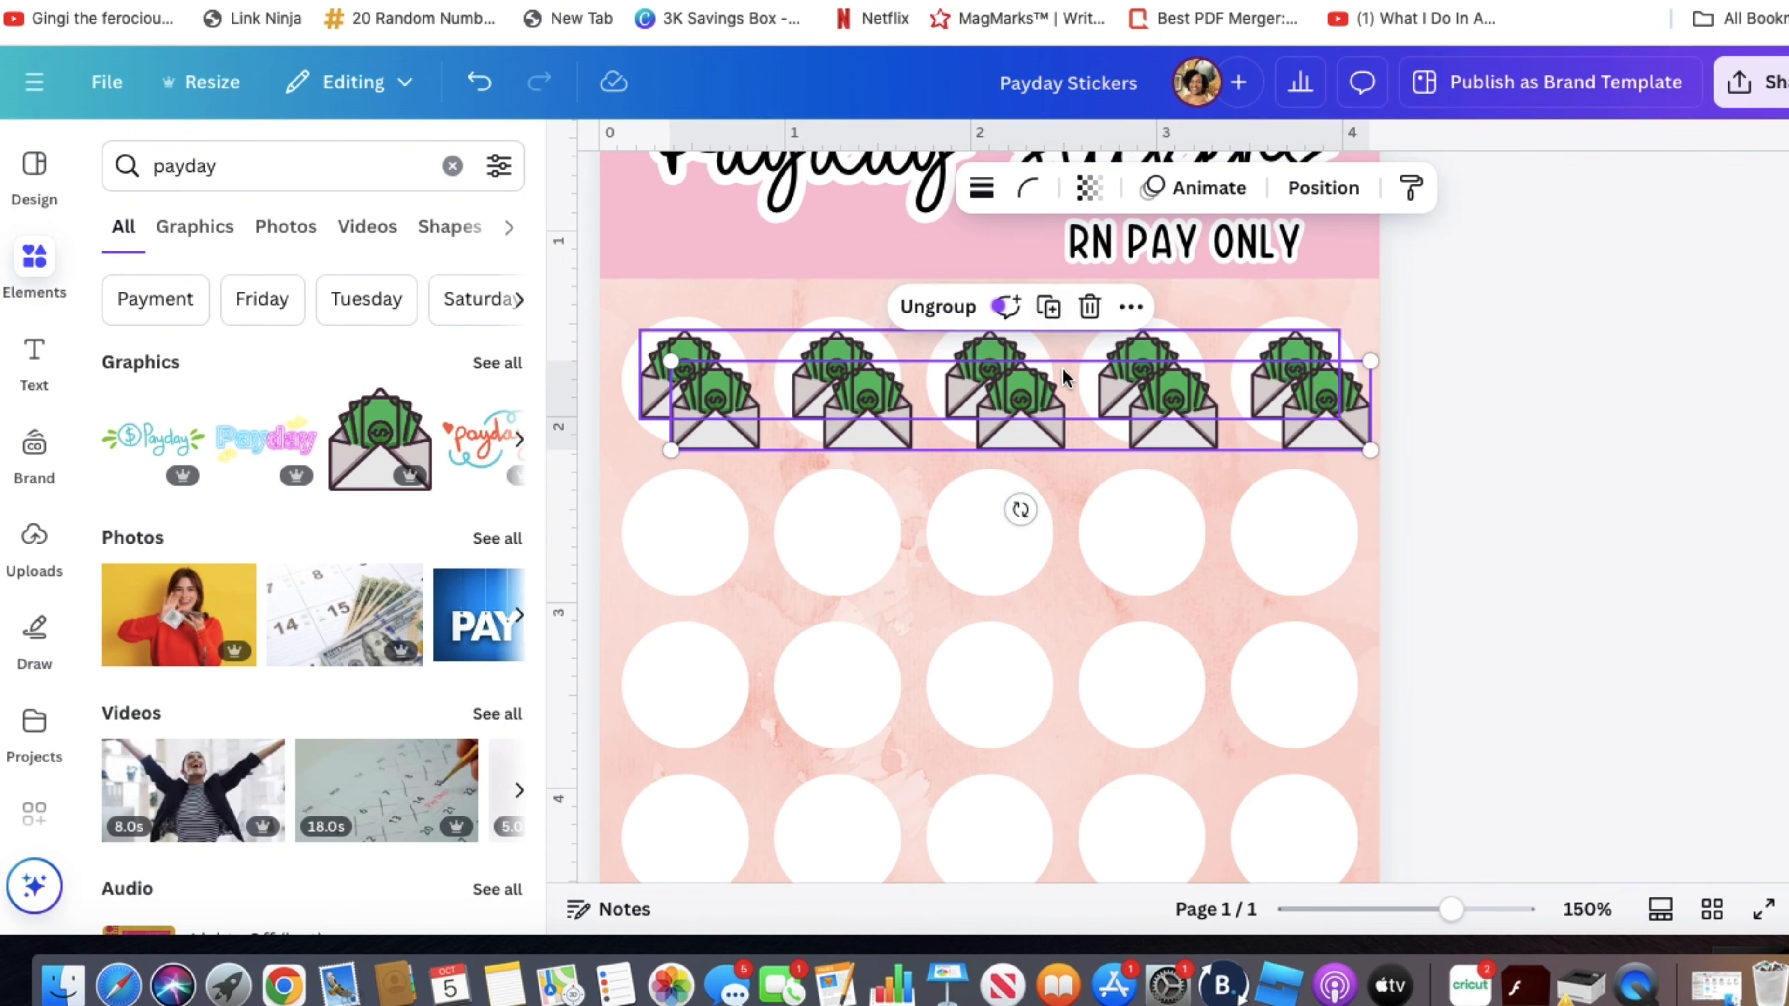
left_click_drag(1072, 419, 1040, 542)
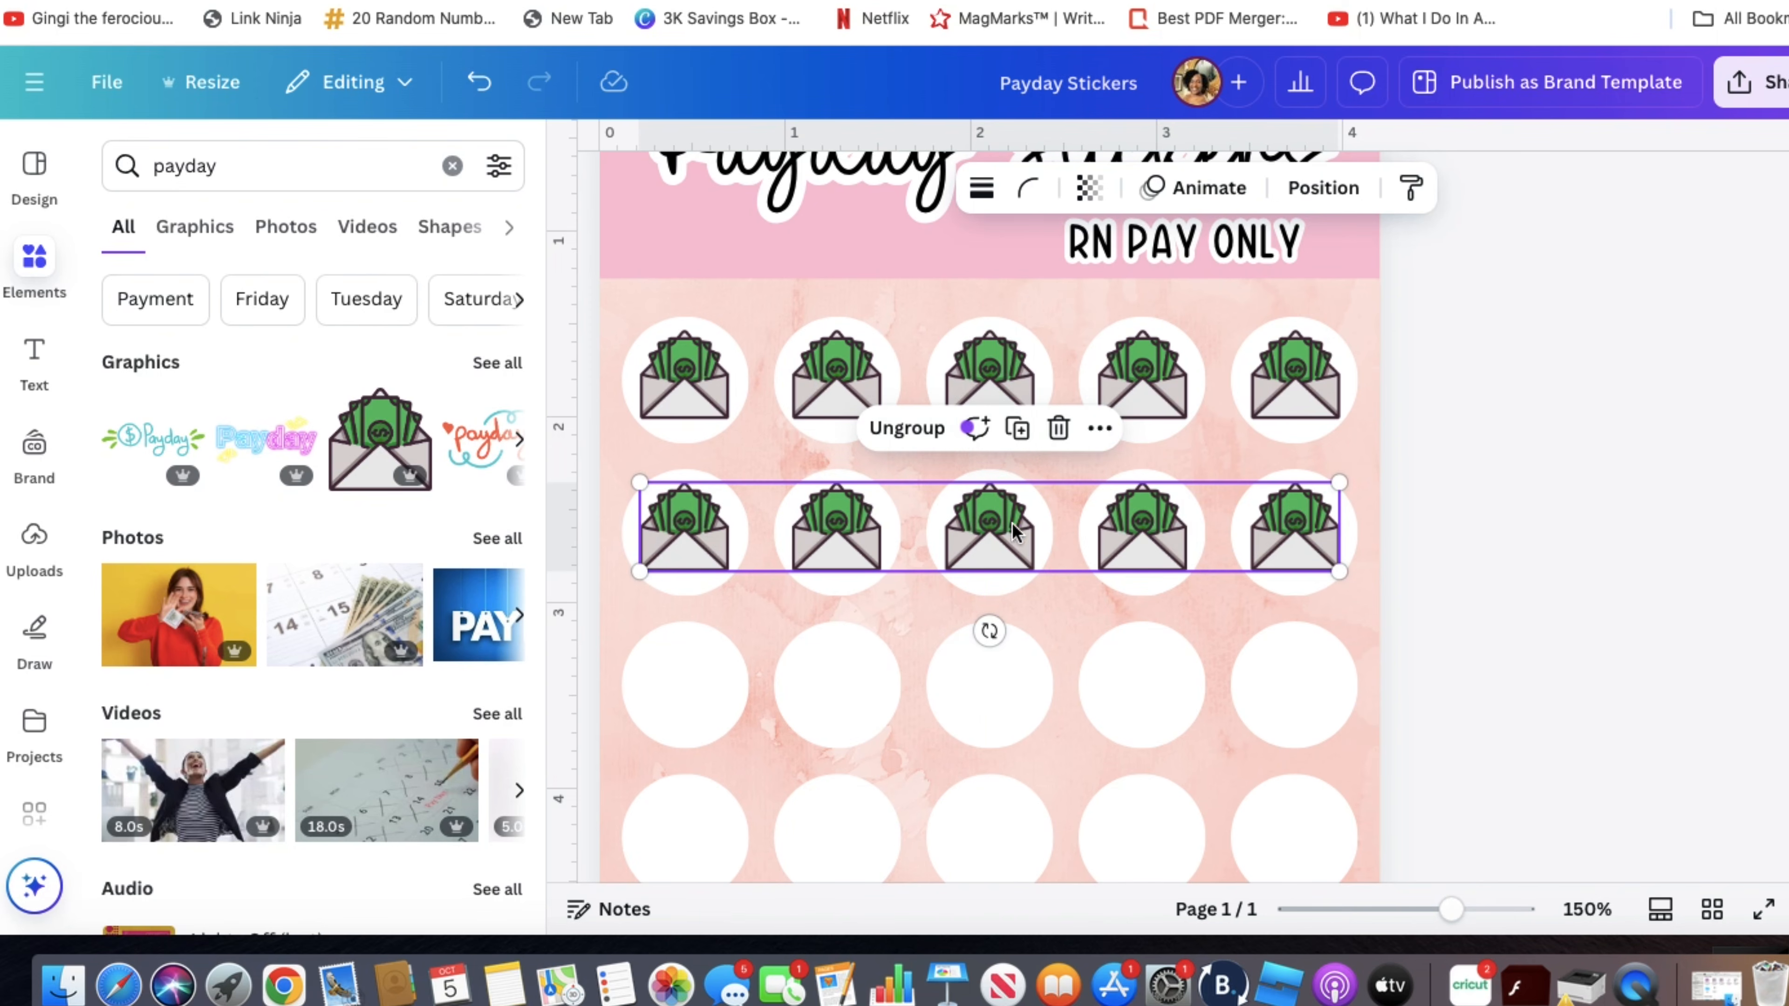
- Duplicate the envelope row into the third, fourth and fifth rows of circles
left_click(1017, 427)
scroll(1016, 441, "down", 5)
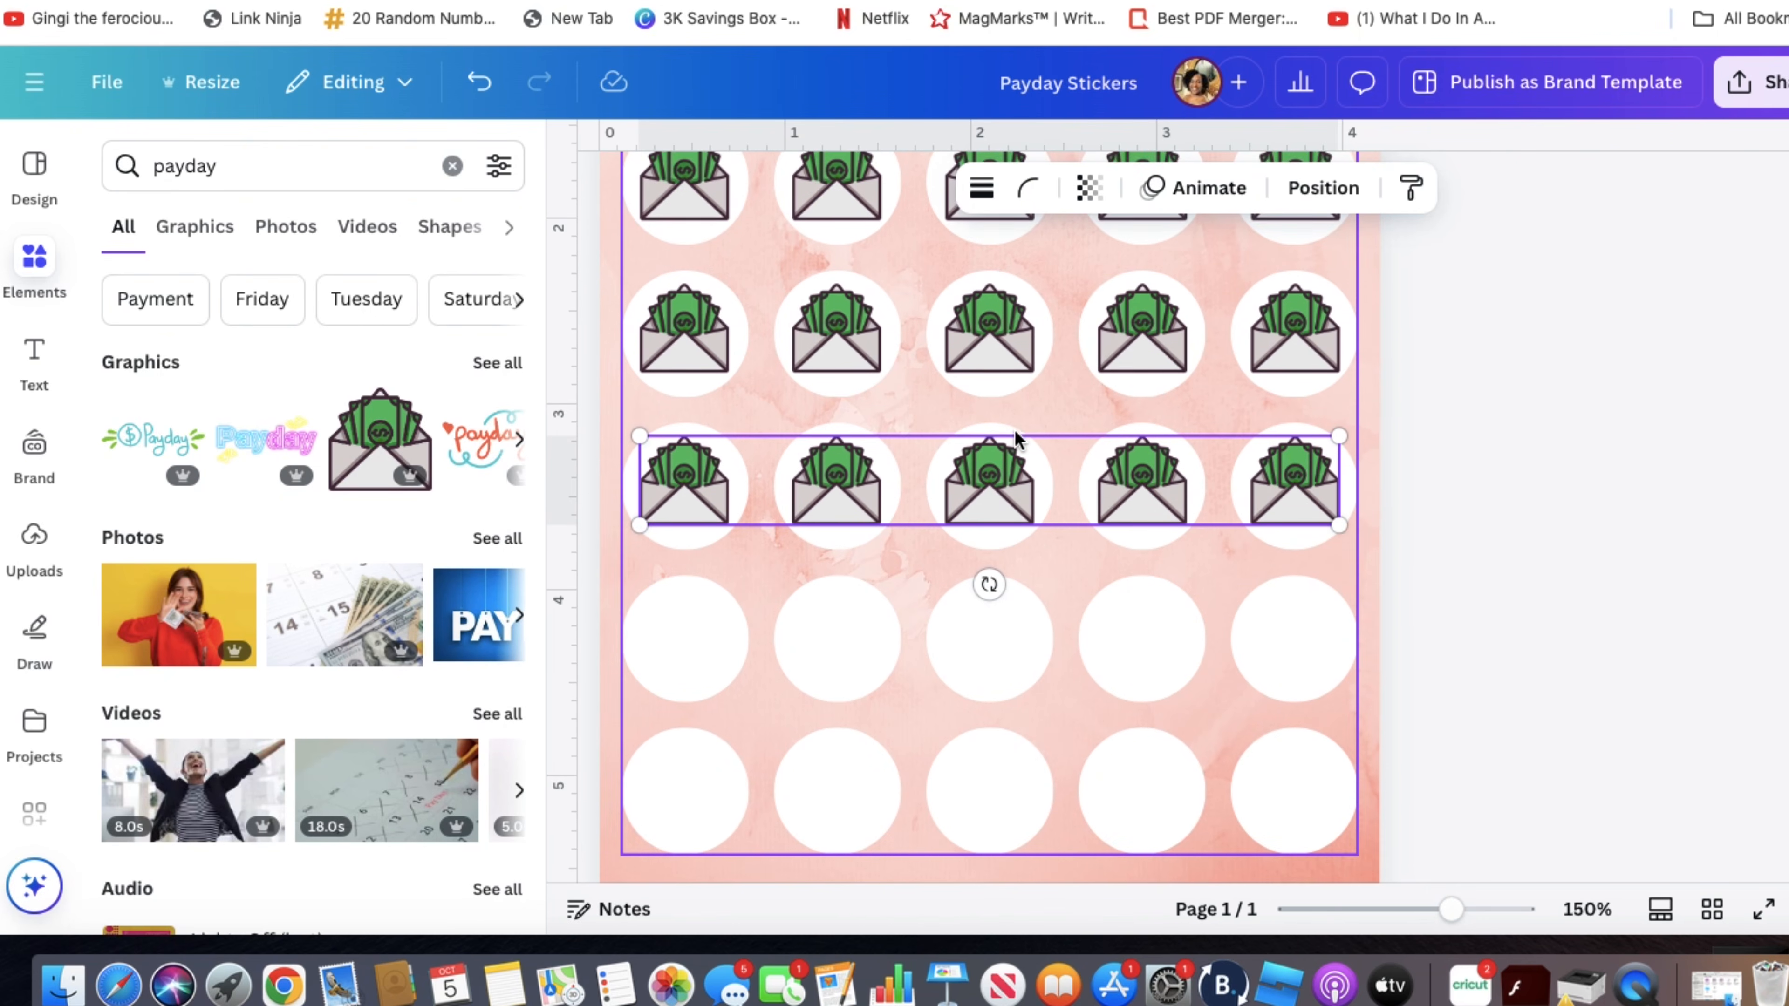
left_click(1018, 385)
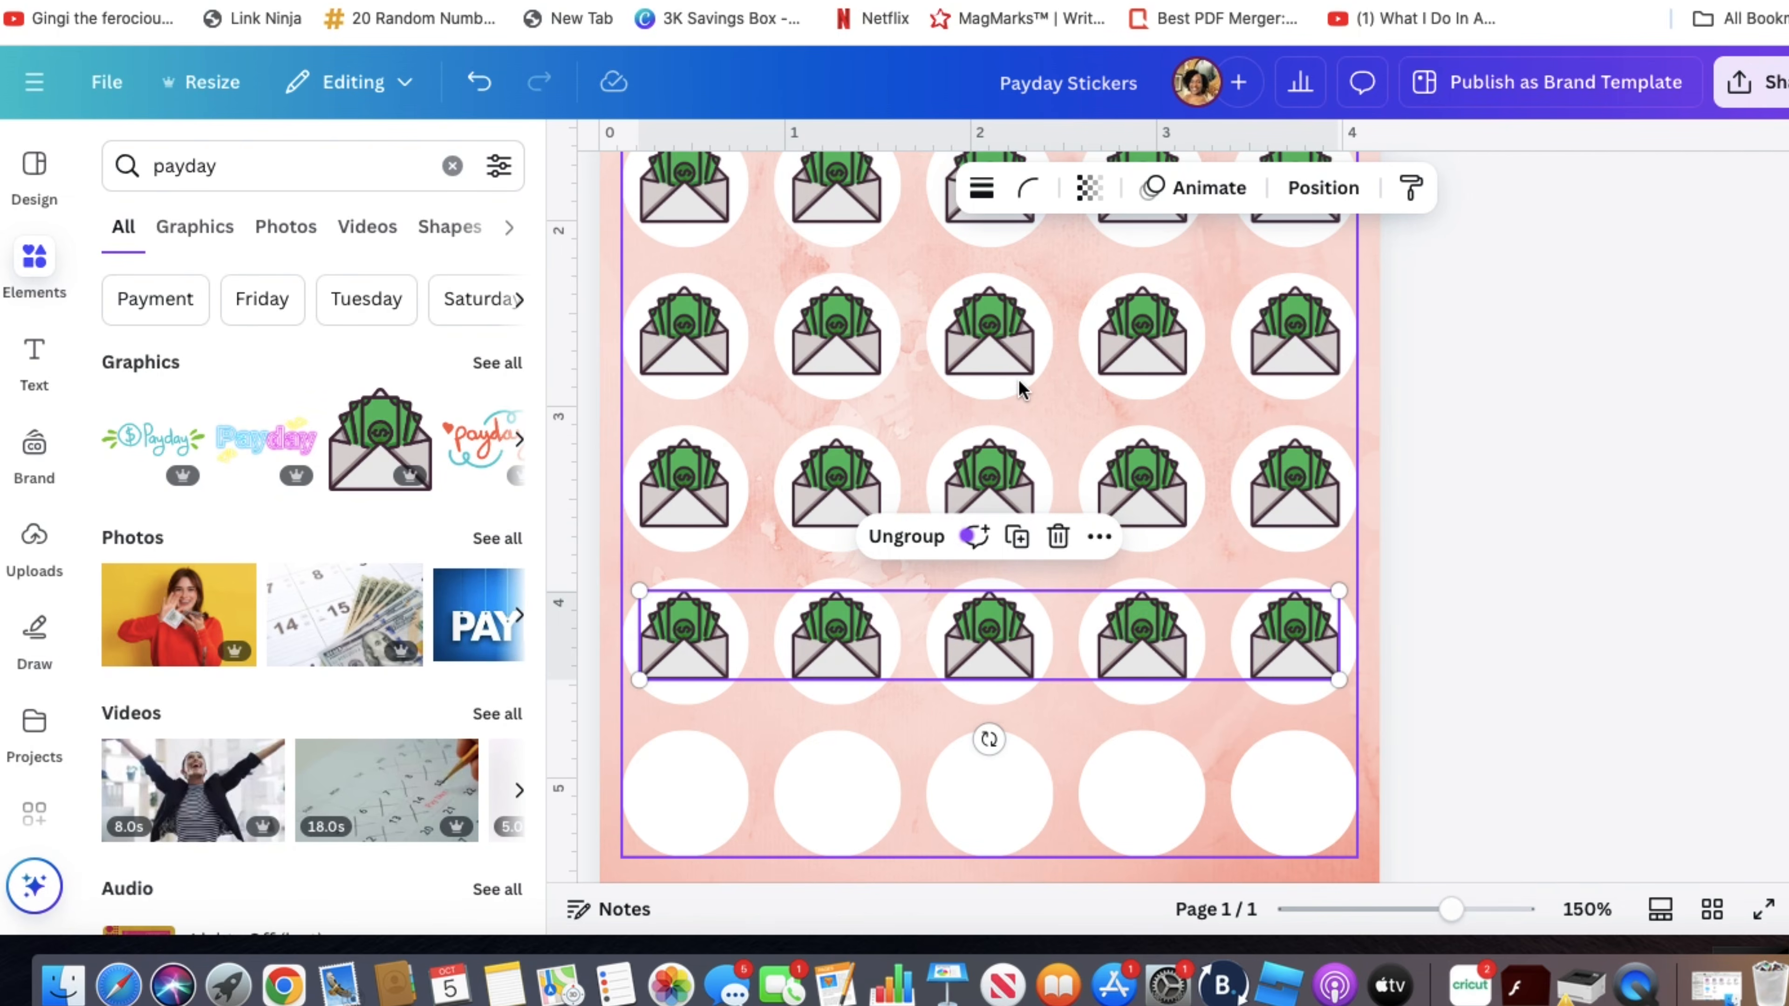
scroll(1021, 423, "down", 2)
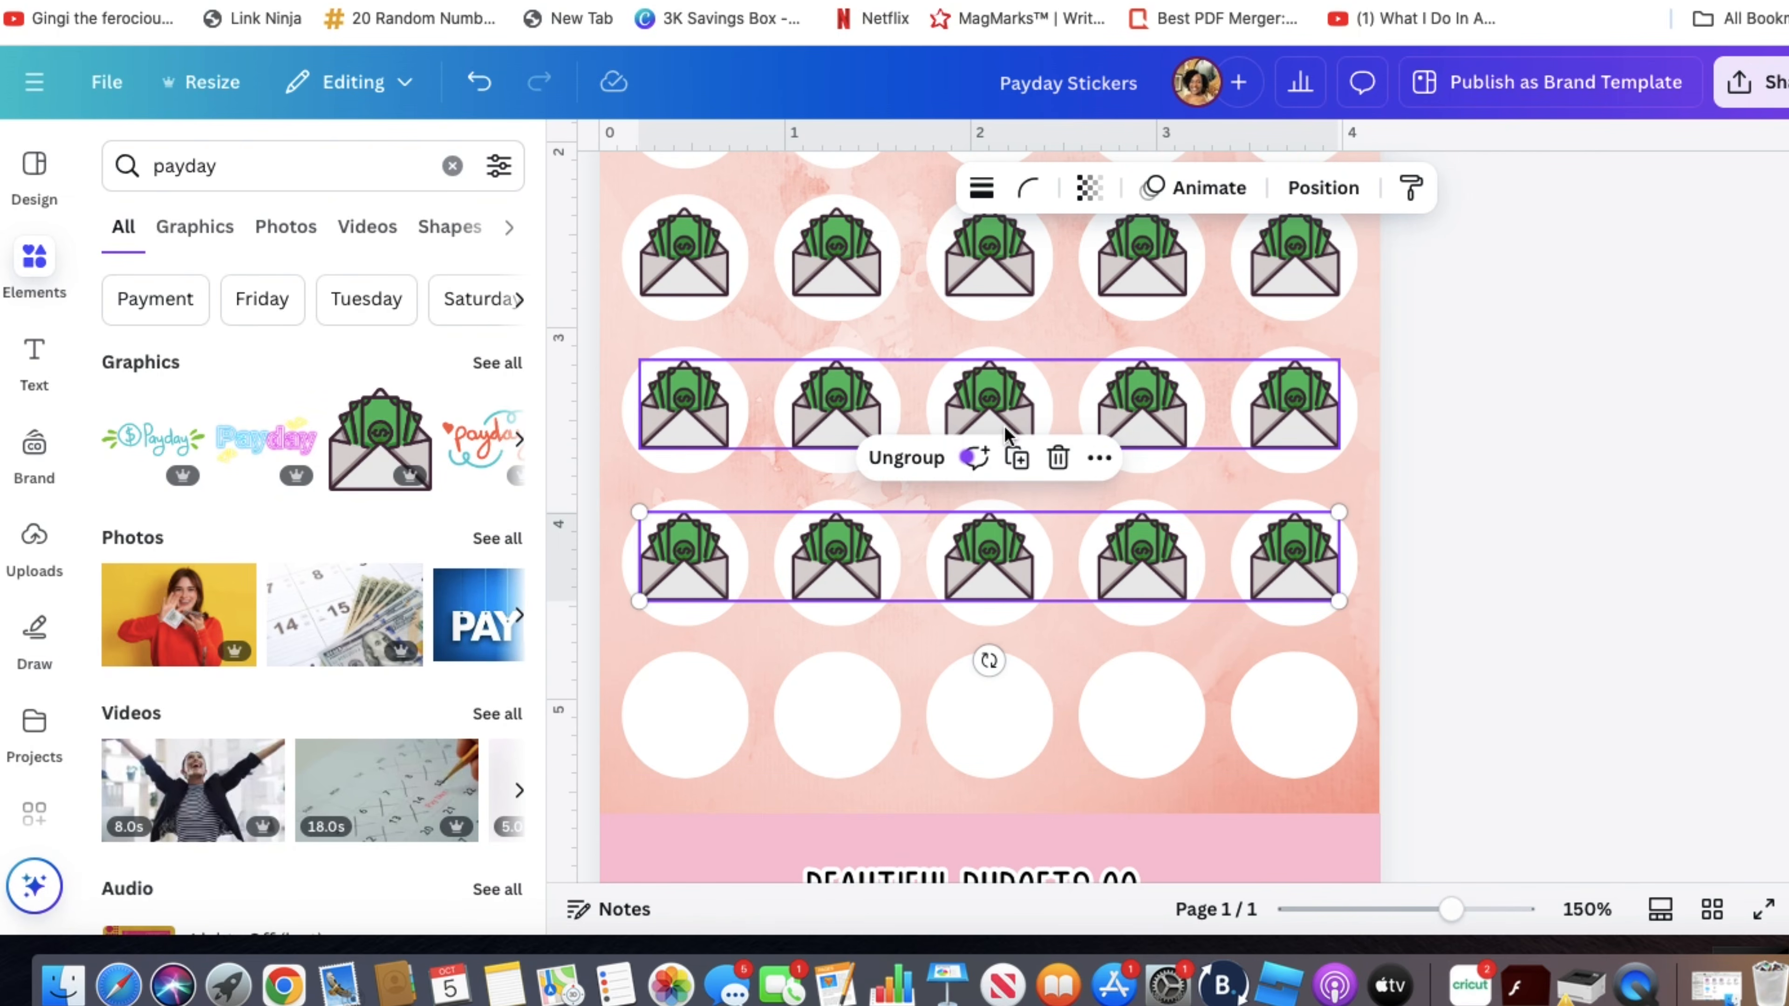
left_click(1018, 458)
scroll(1021, 465, "down", 3)
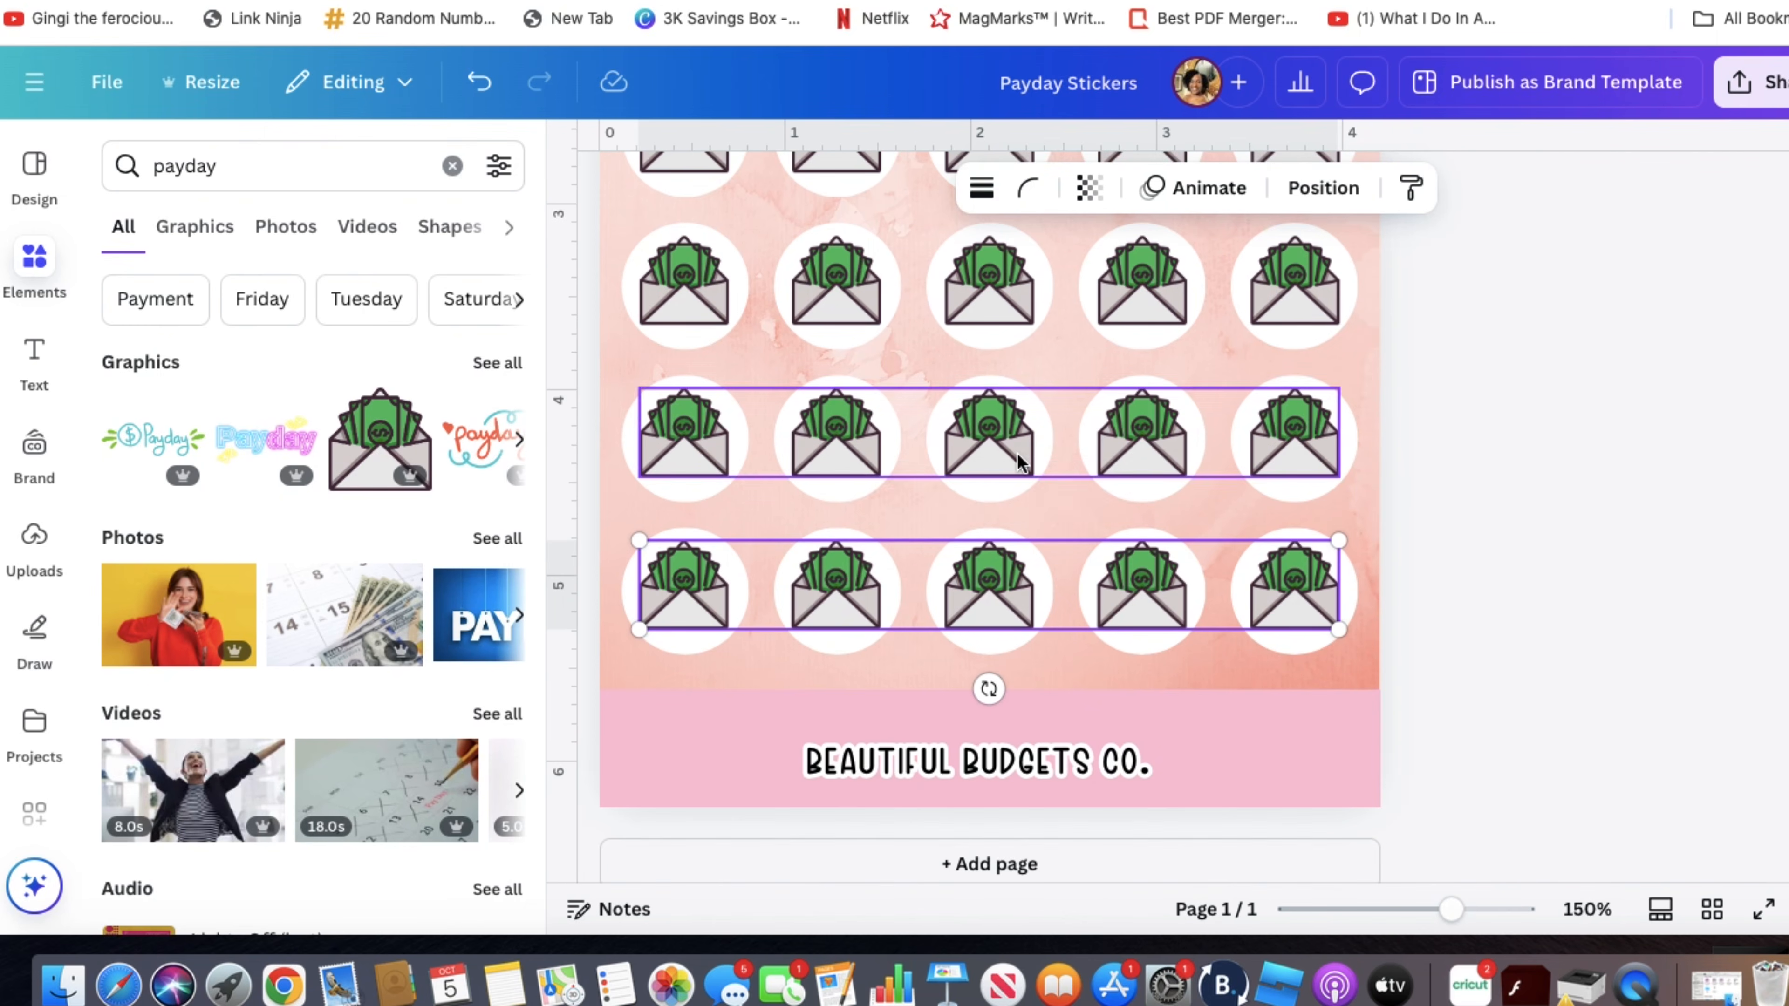
left_click(1528, 430)
- Group the whole grid of white circles and envelope graphics into one object
scroll(1528, 428, "up", 5)
scroll(1528, 431, "up", 5)
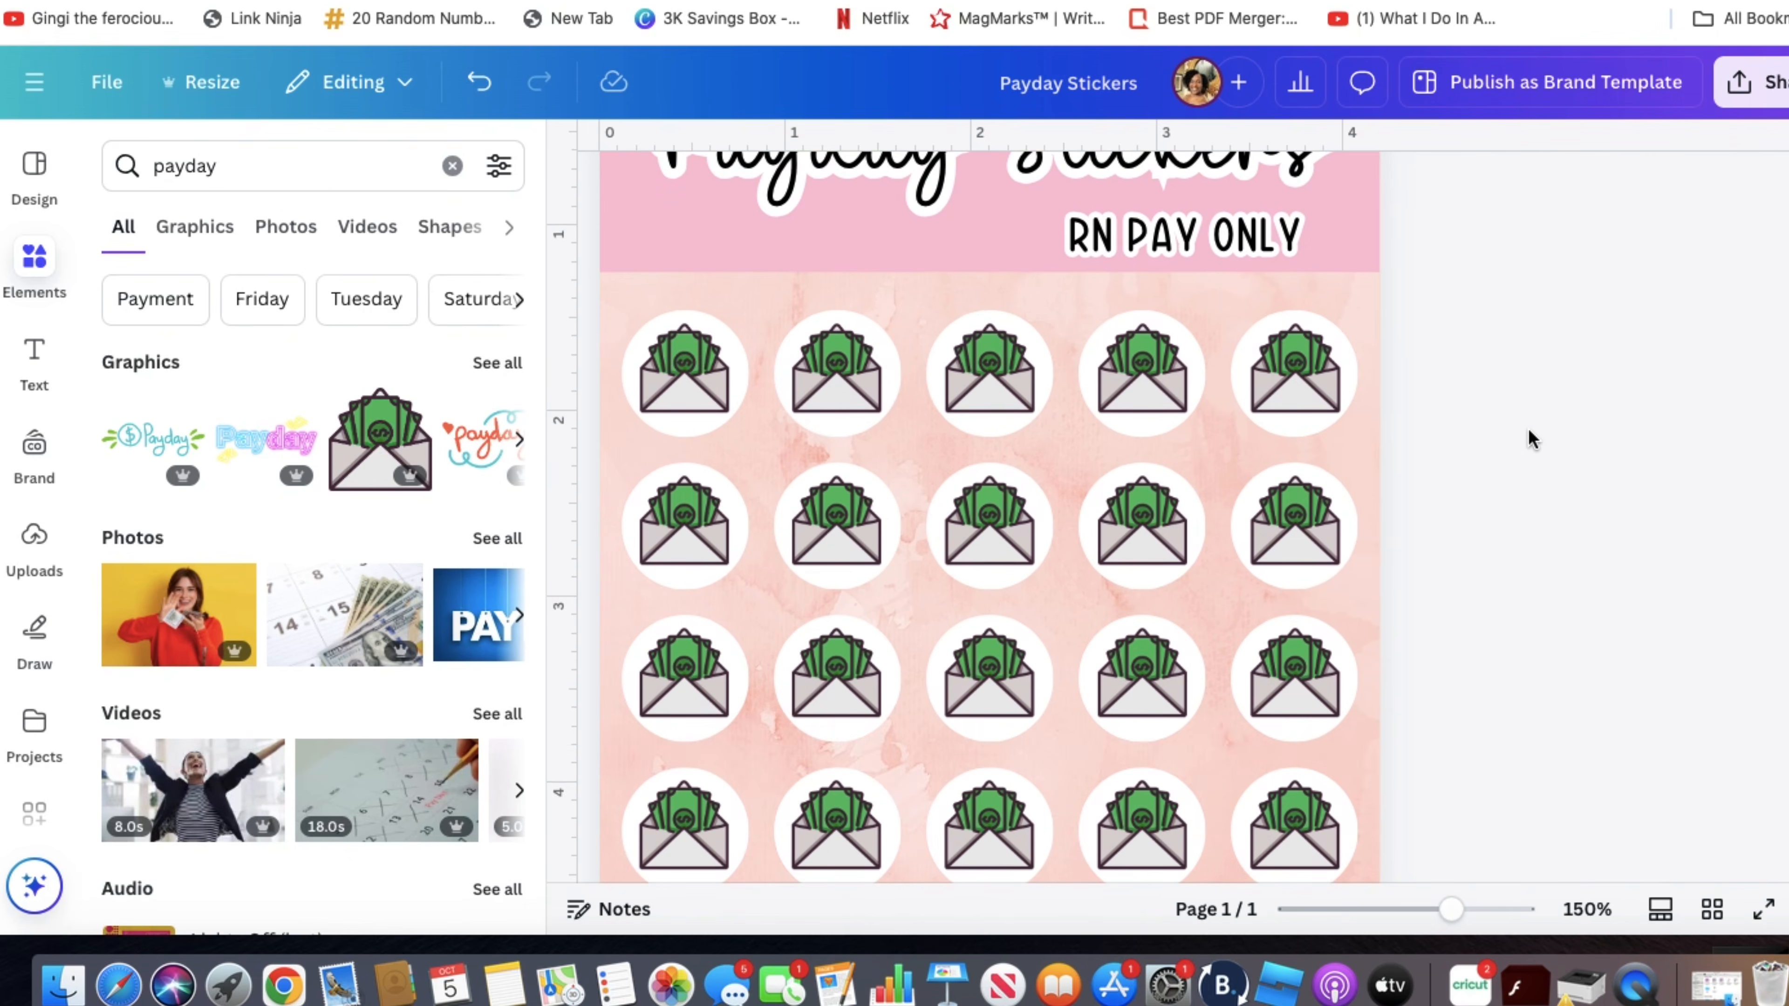
scroll(1529, 431, "down", 2)
scroll(1528, 428, "down", 2)
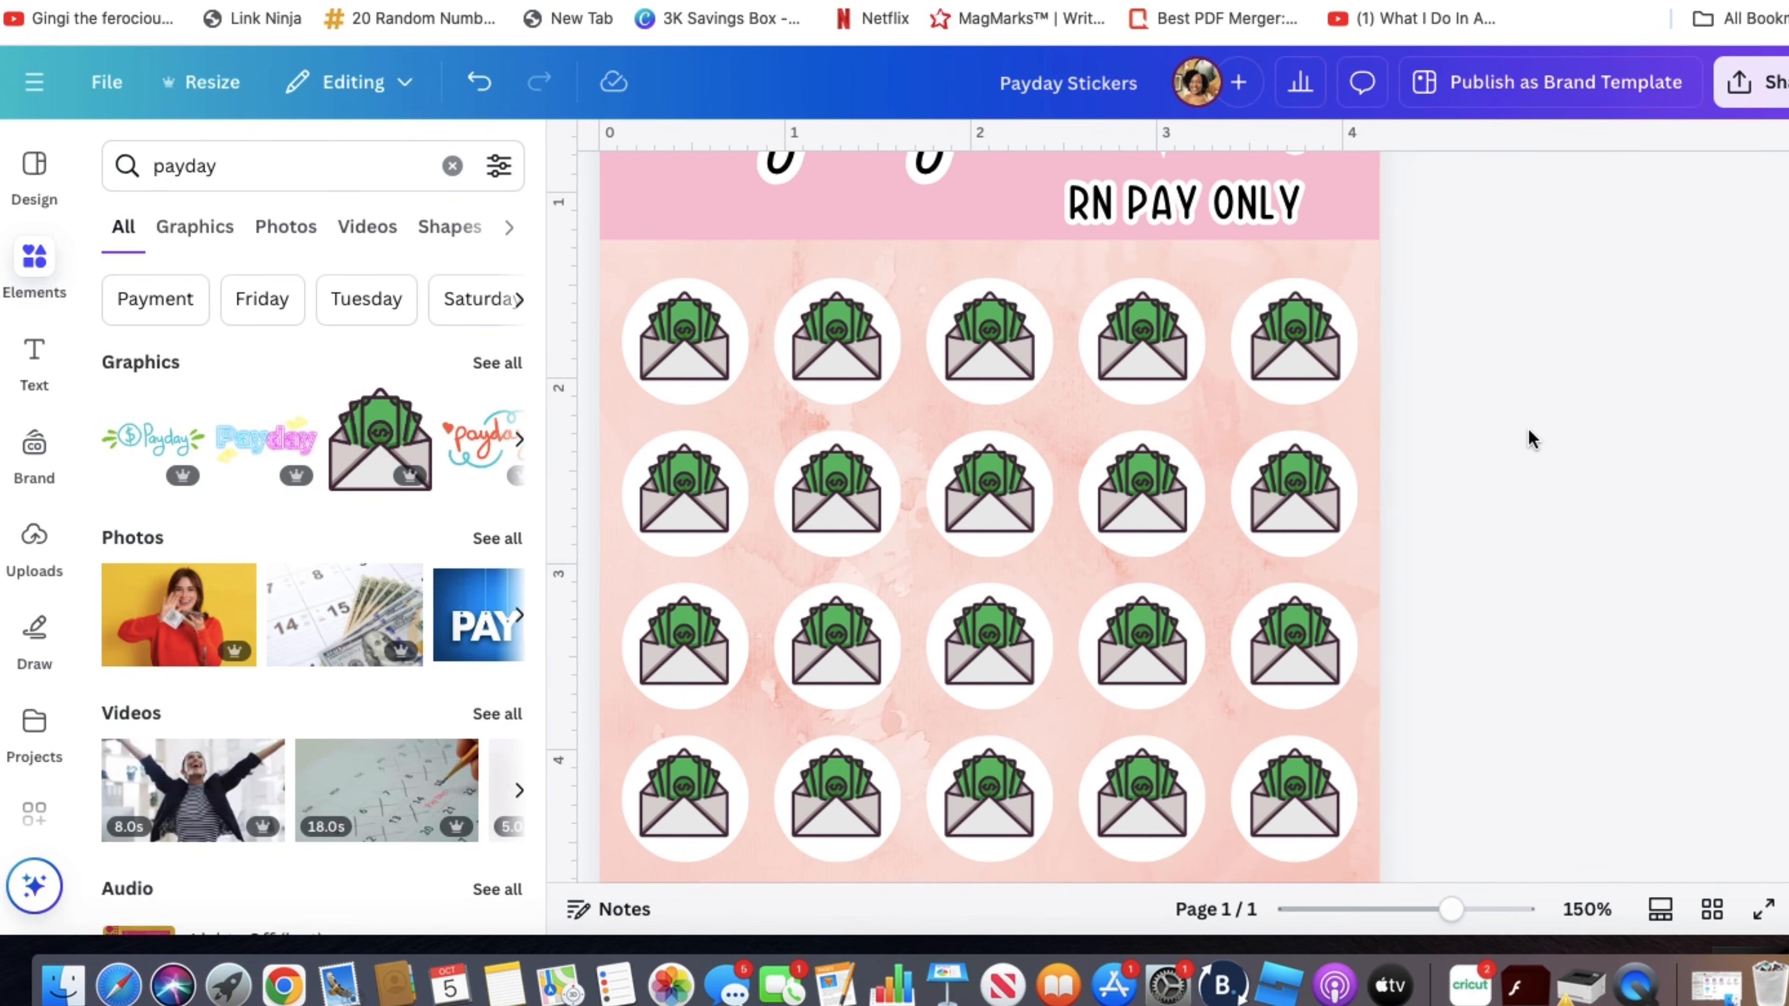
left_click_drag(1448, 910, 1415, 916)
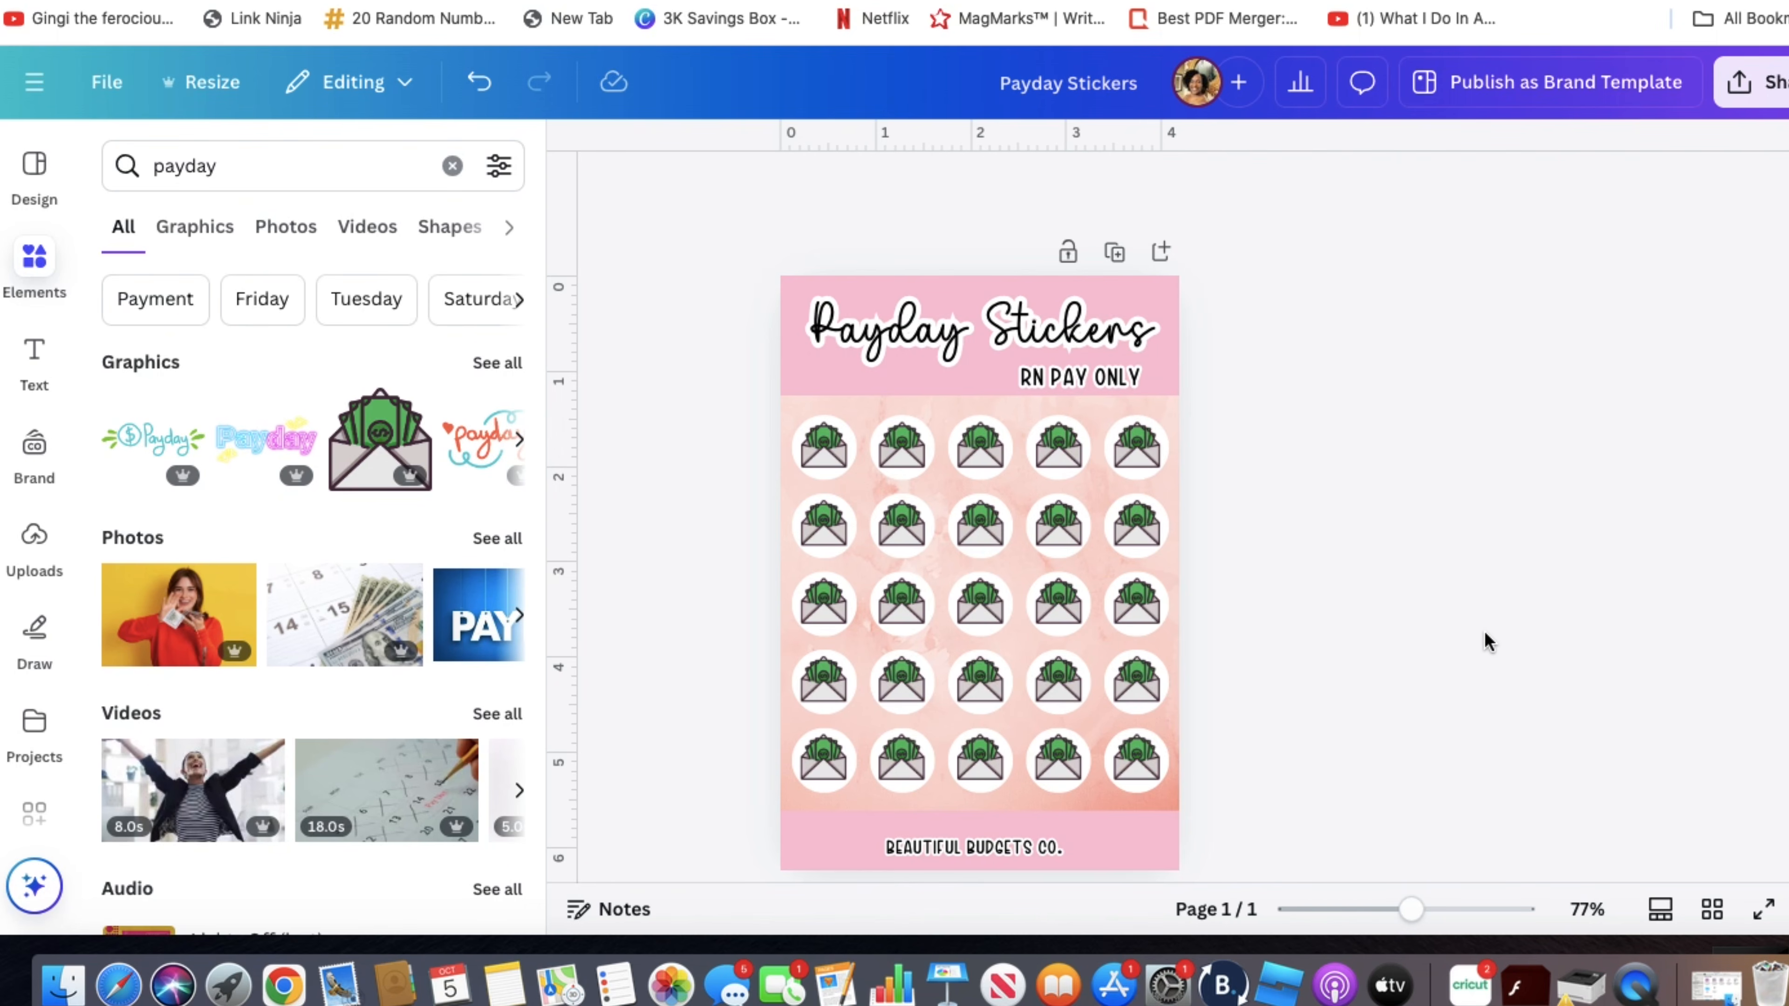
scroll(1379, 746, "down", 2)
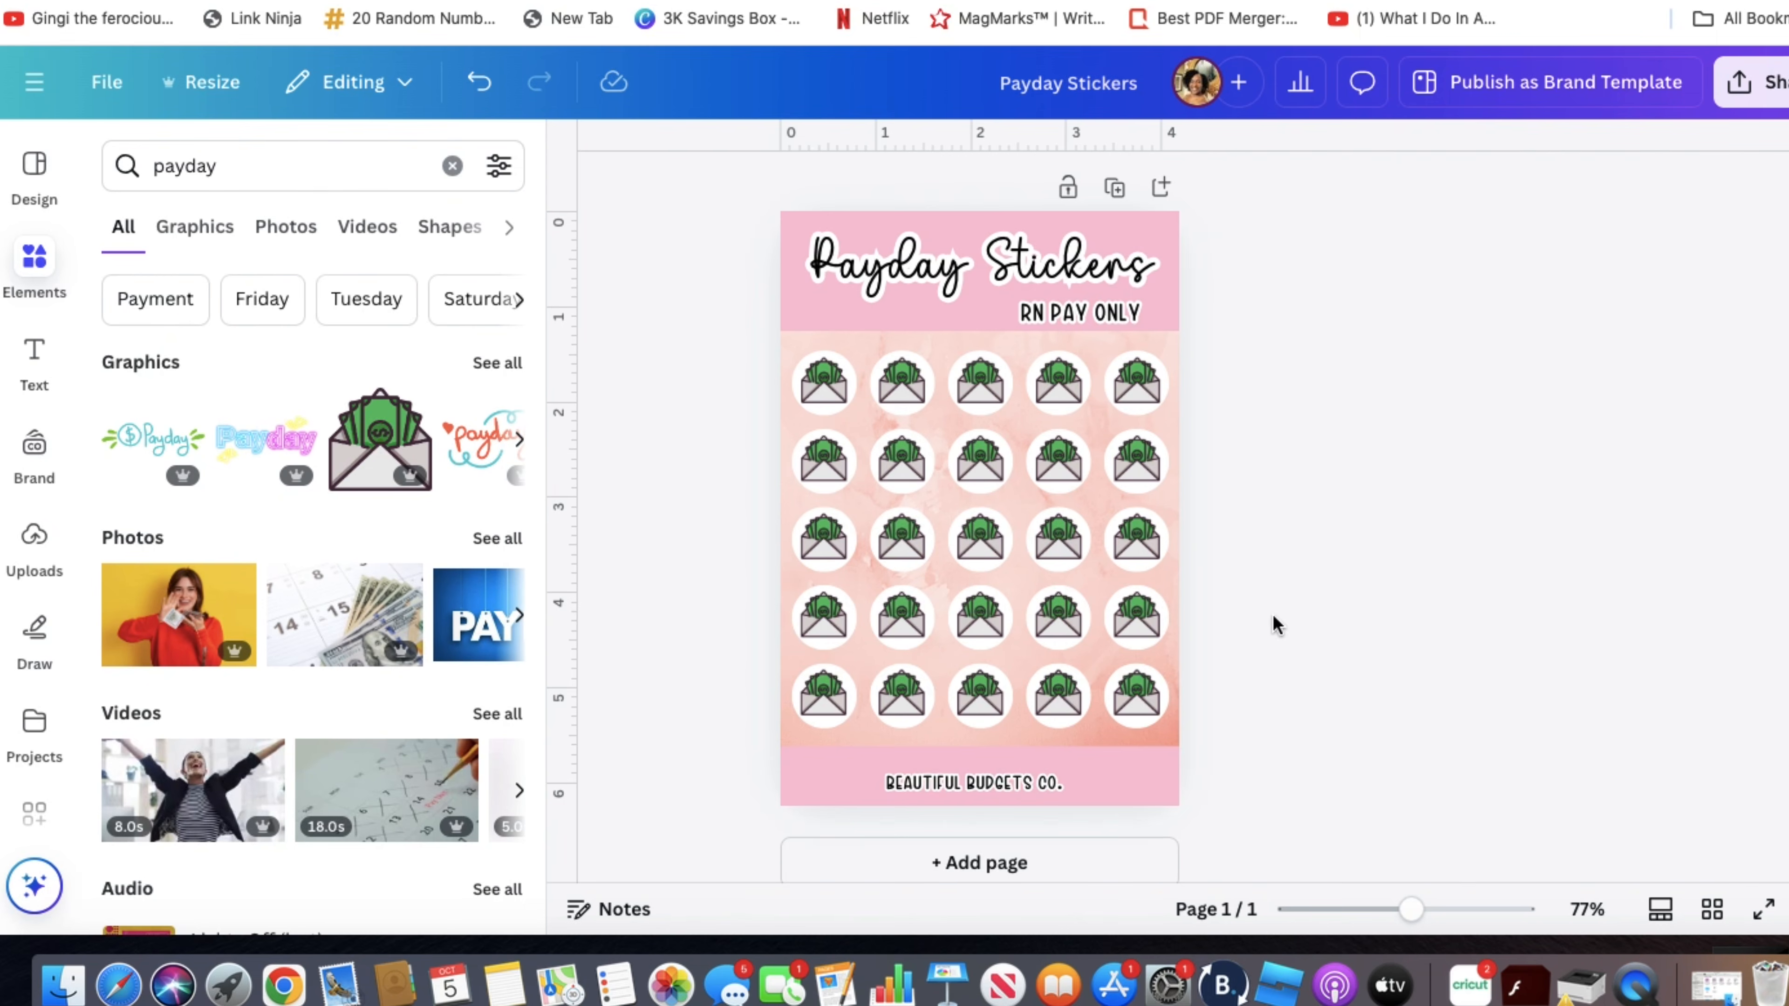
left_click_drag(1223, 734, 785, 386)
left_click(861, 296)
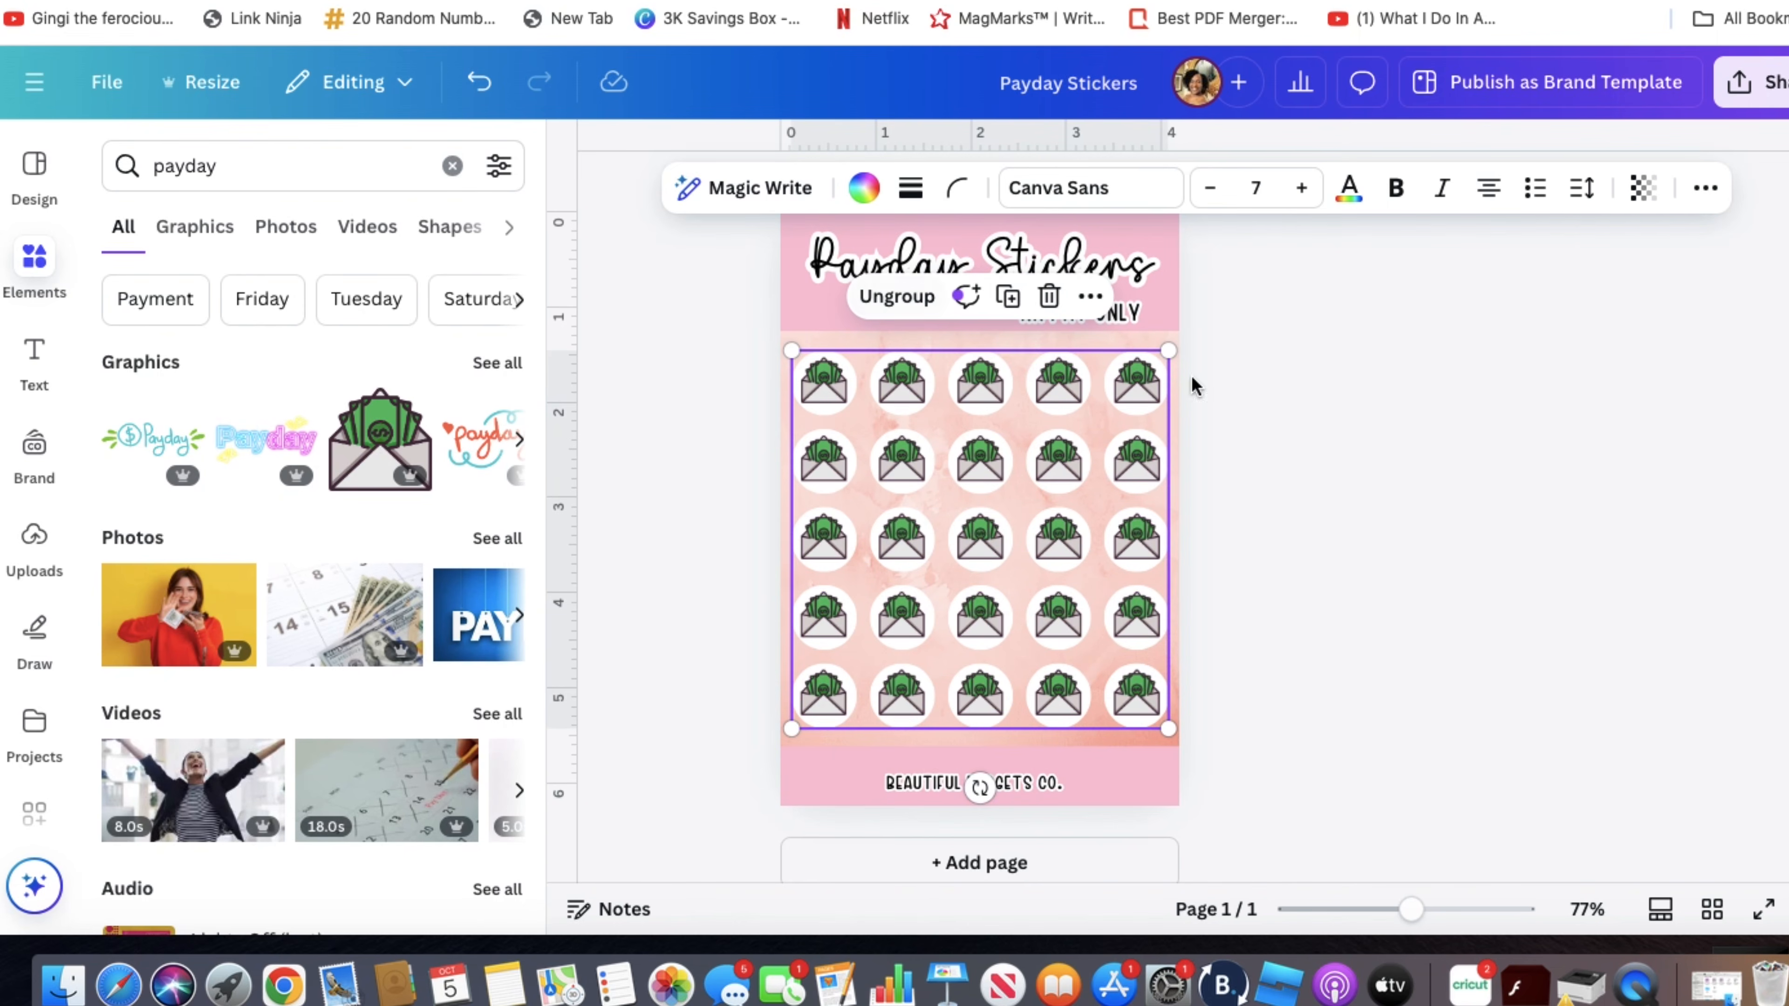
left_click(1298, 430)
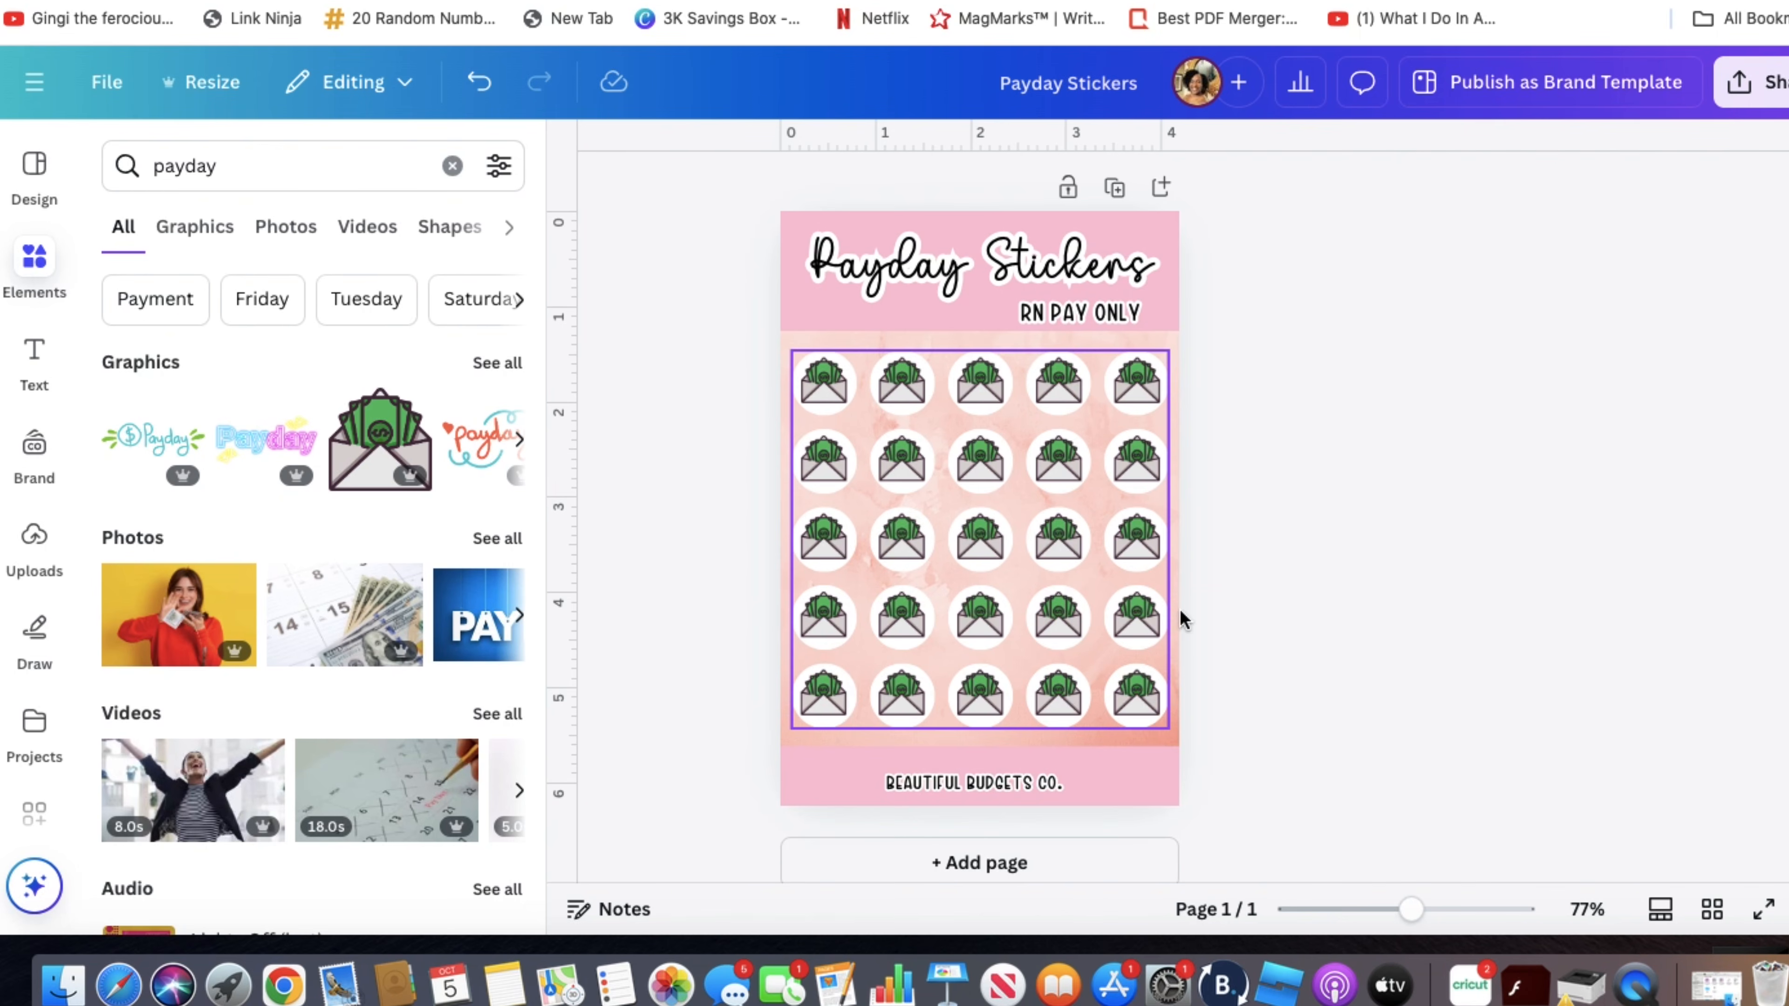
- Duplicate the page and delete the Payday Stickers title, the RN PAY ONLY text and the upper pink band from the copy
scroll(1259, 601, "up", 2)
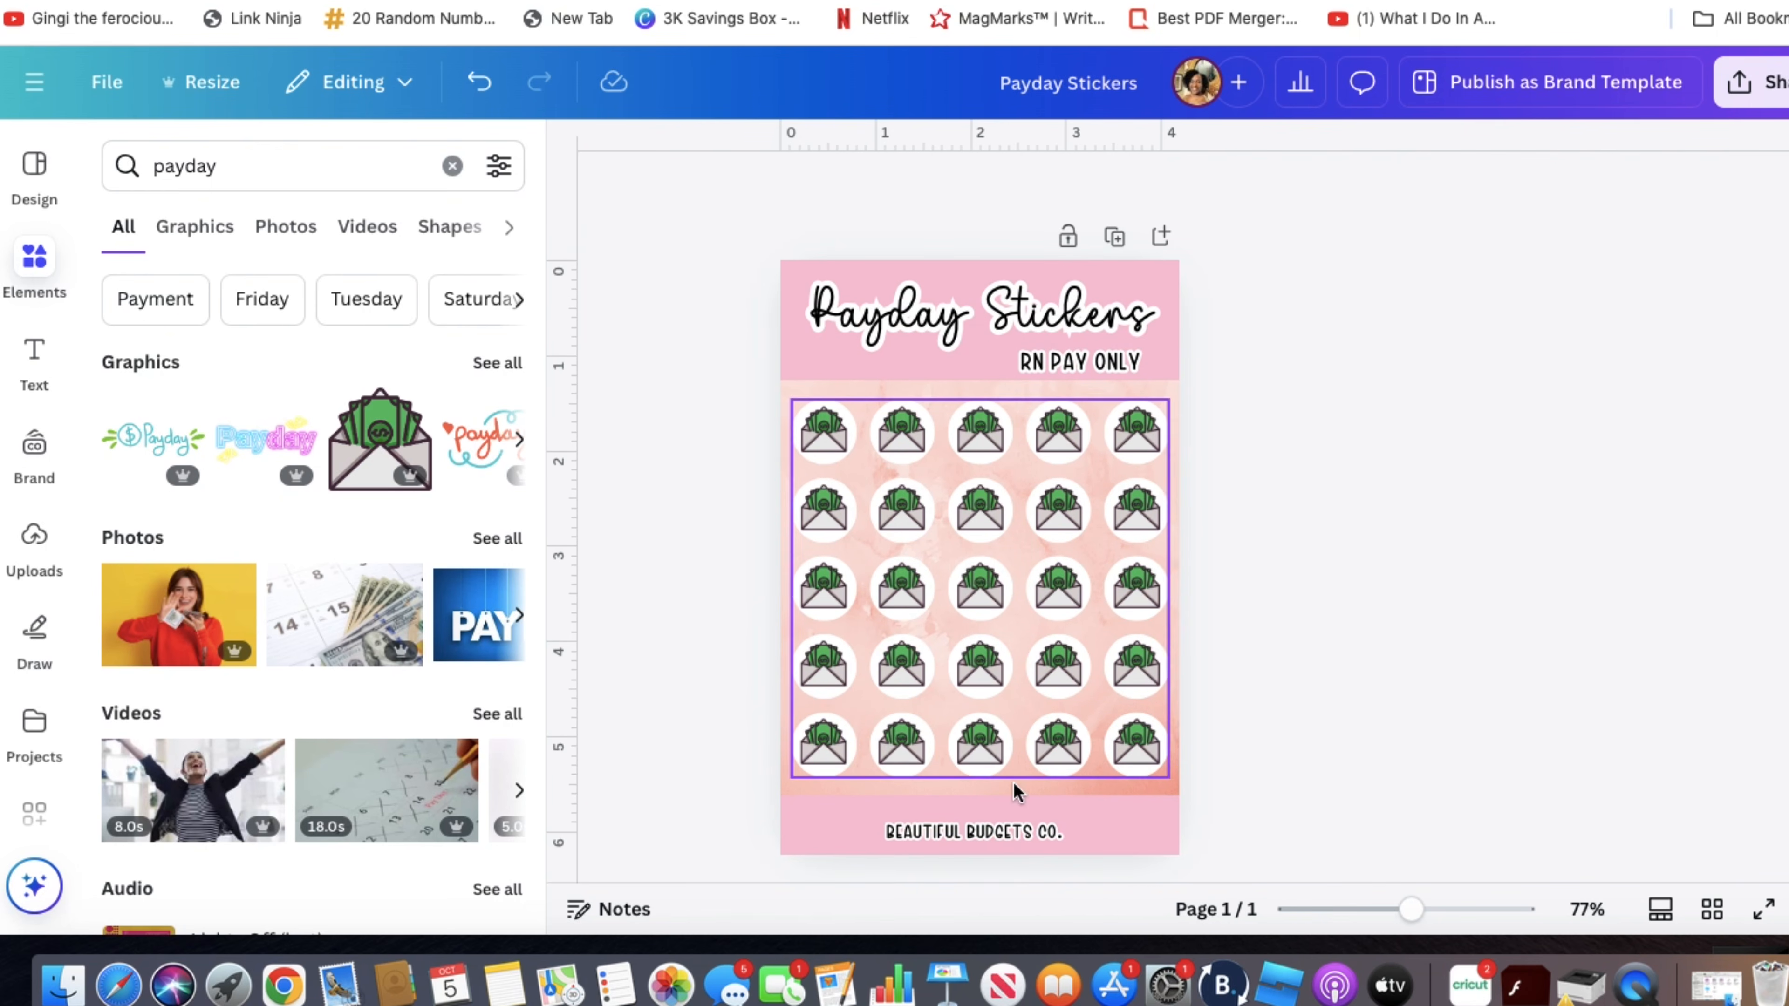
left_click(1115, 238)
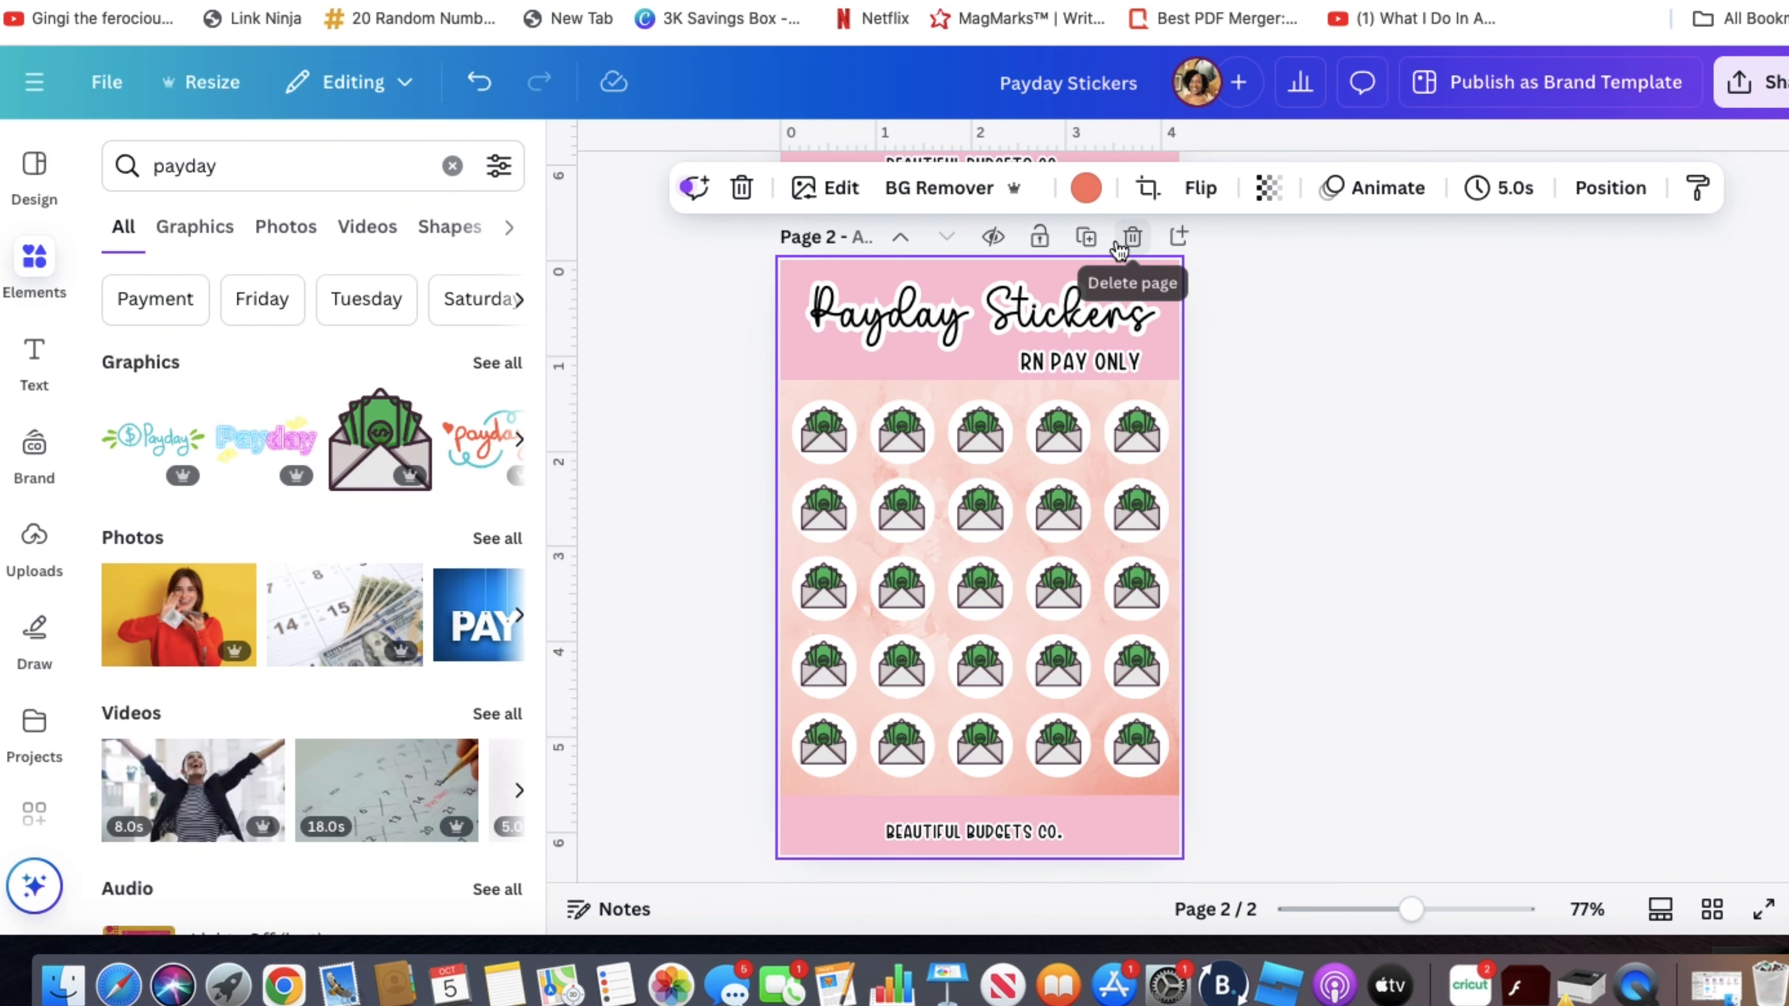
scroll(1260, 448, "up", 3)
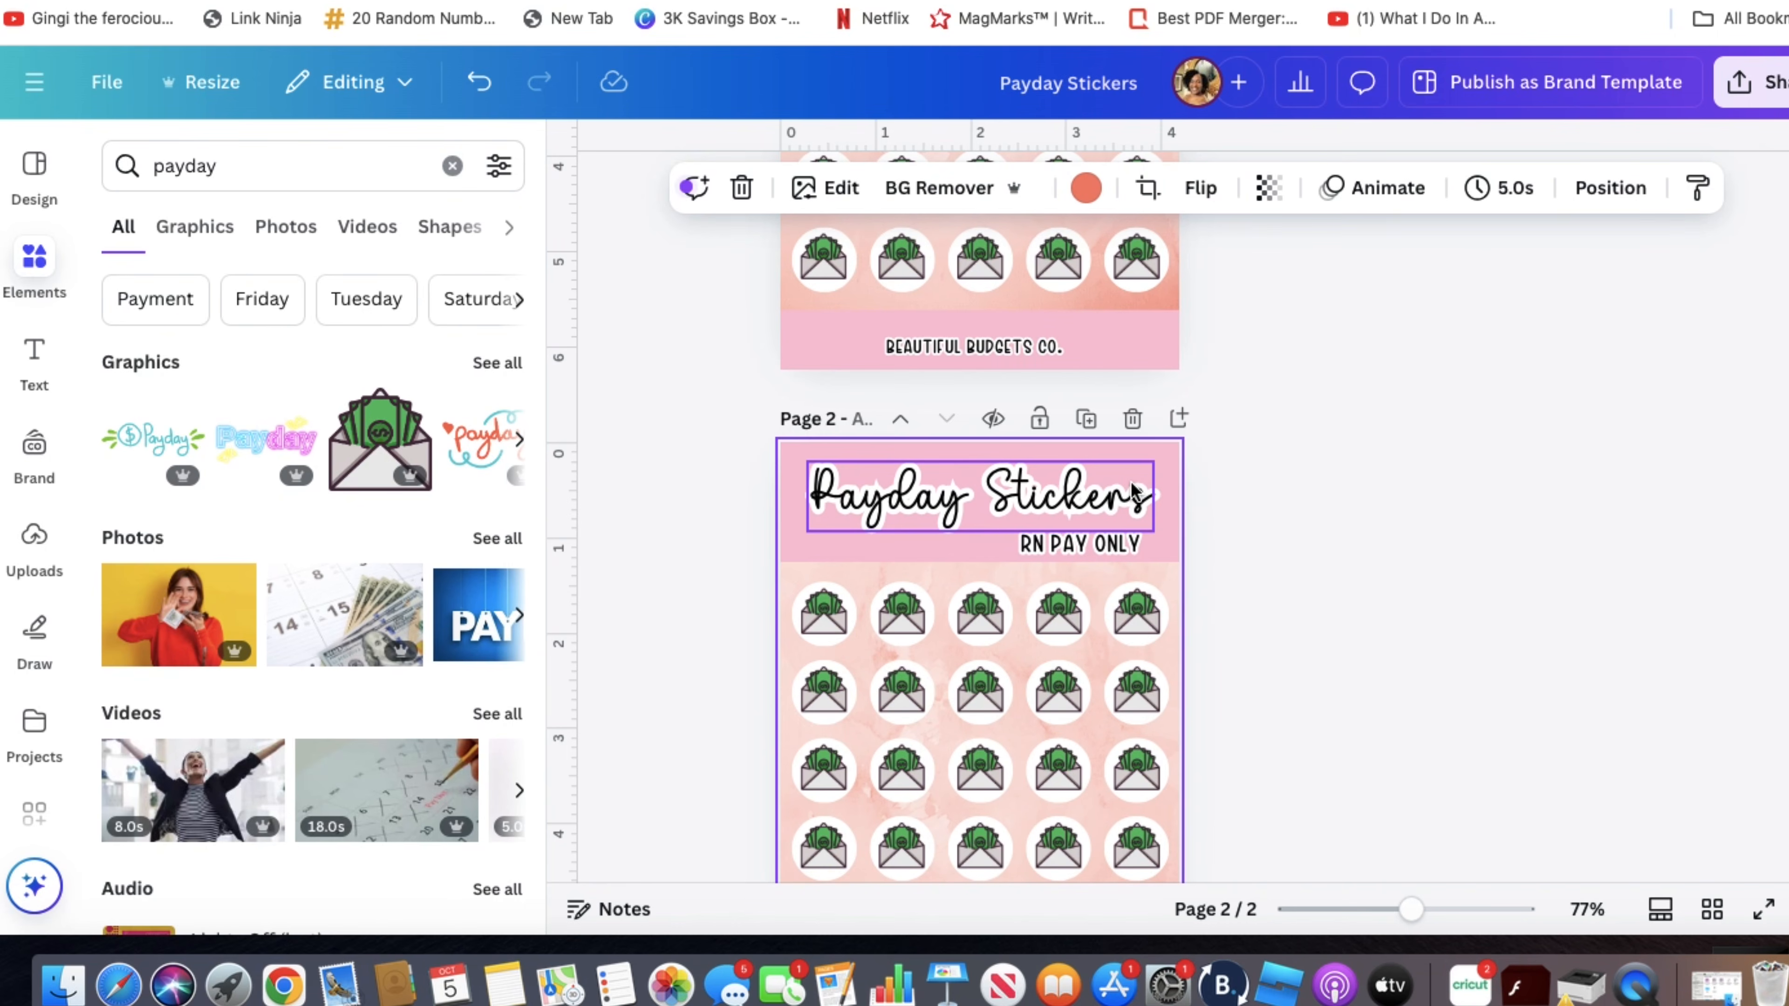
left_click(1138, 489)
key("Delete")
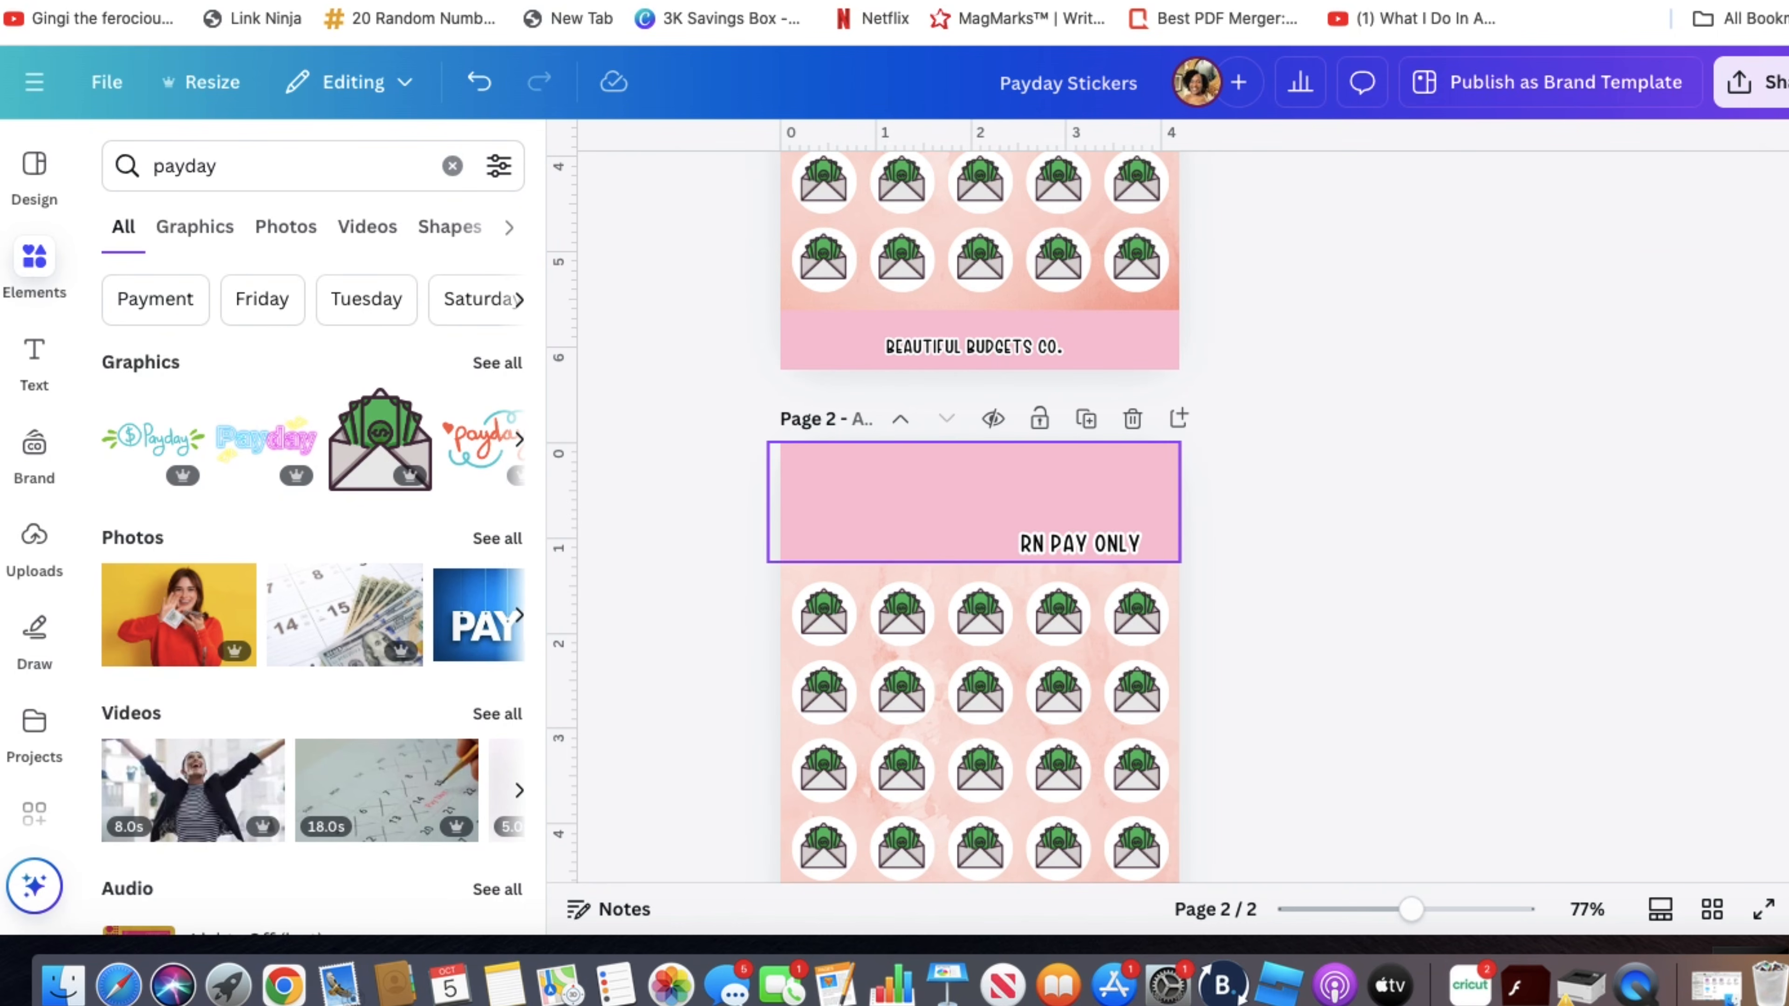
left_click(1101, 561)
key("Delete")
left_click(1067, 515)
key("Delete")
- Delete the watercolor background image and the coral background color from page 2
scroll(1071, 536, "down", 5)
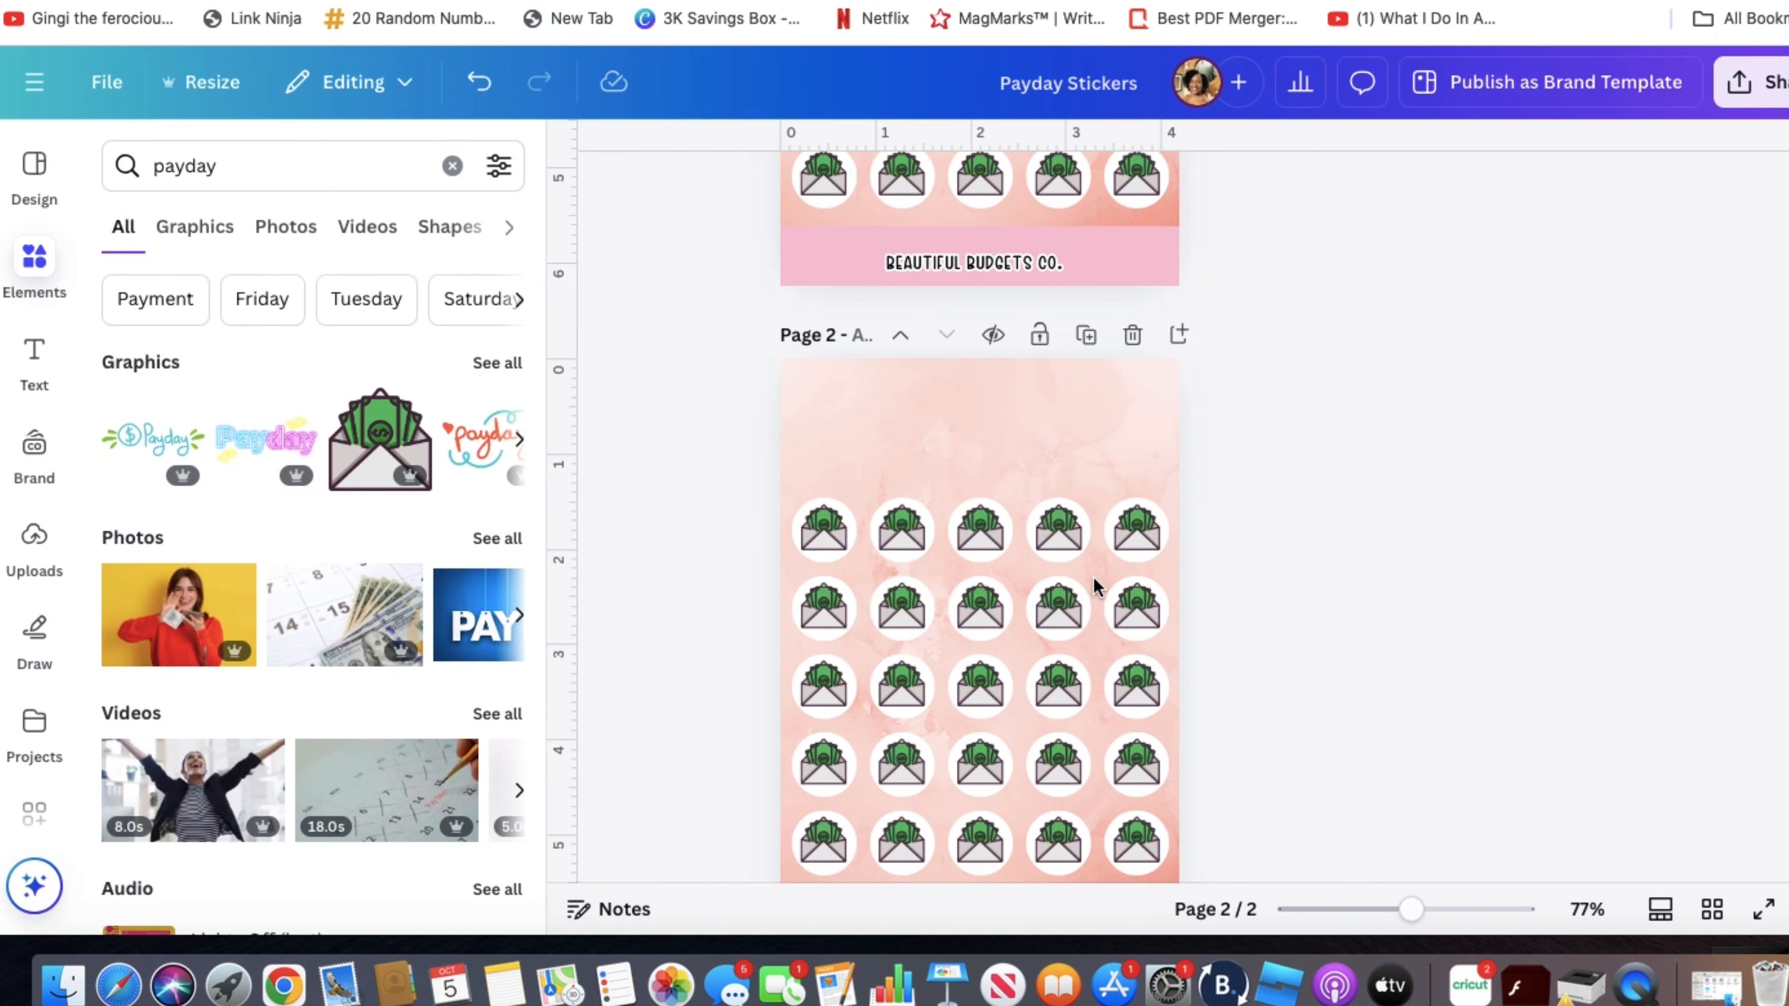
left_click(1080, 360)
key("Delete")
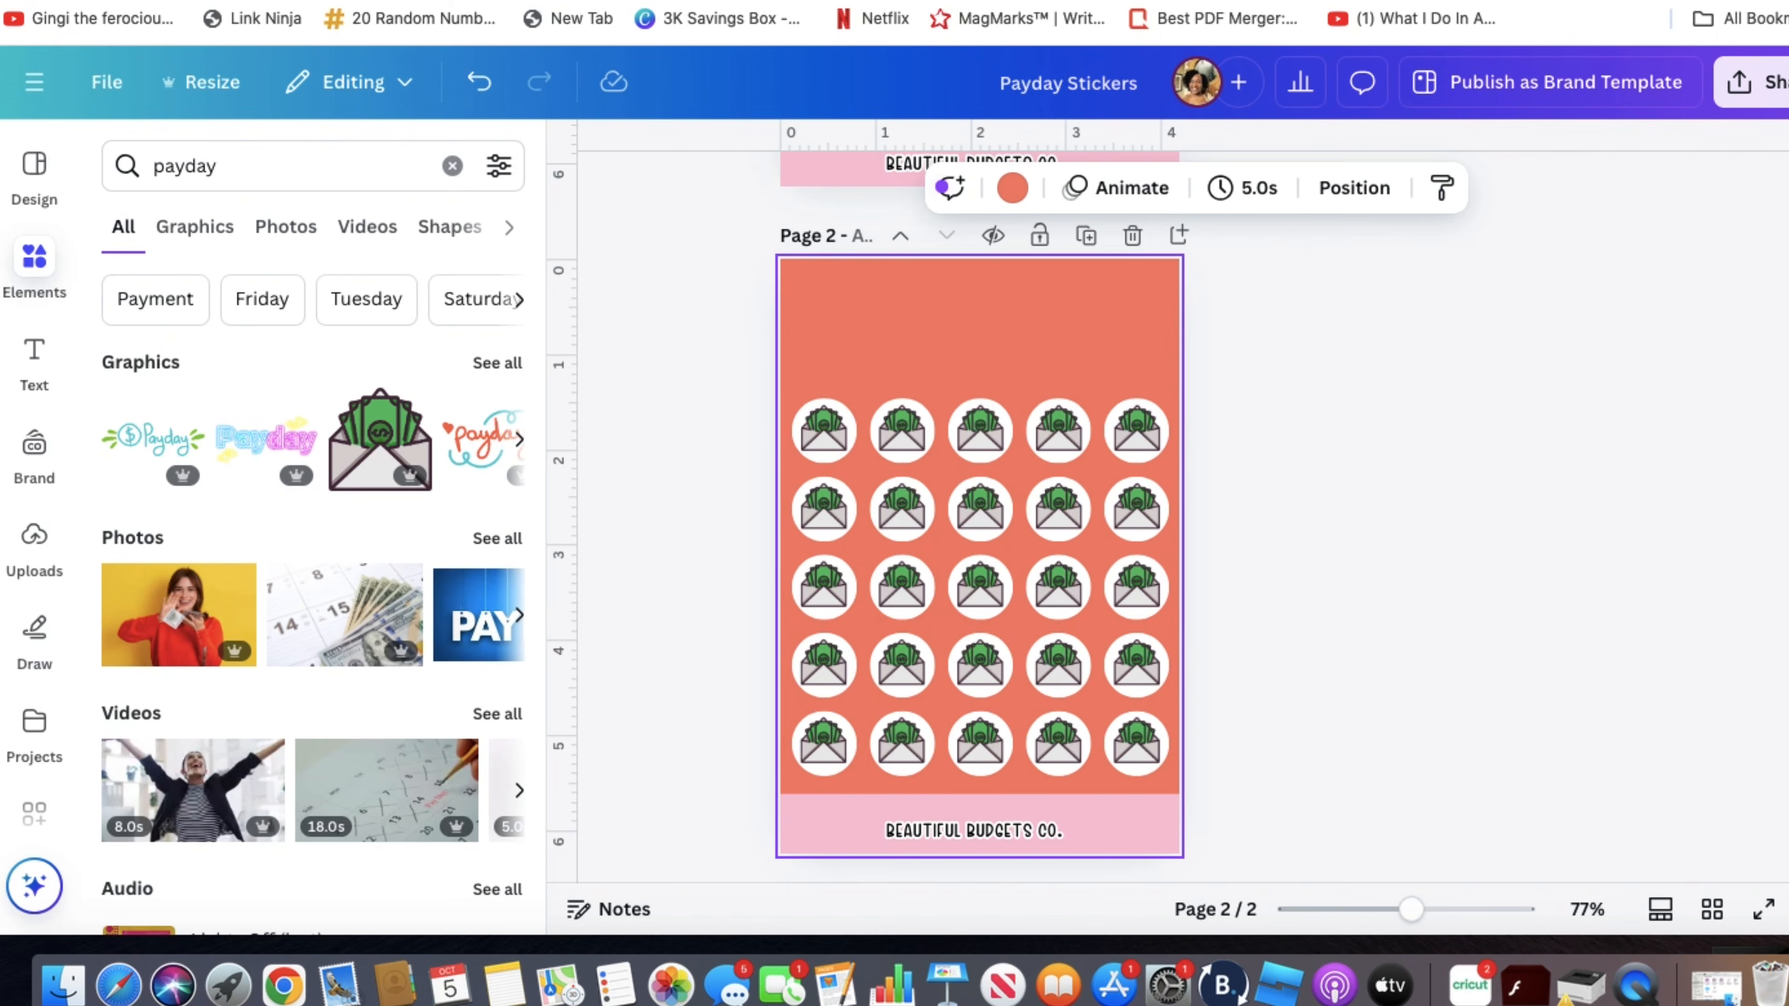
key("Delete")
- Delete the BEAUTIFUL BUDGETS CO. text and the lower pink band from page 2
left_click(1000, 845)
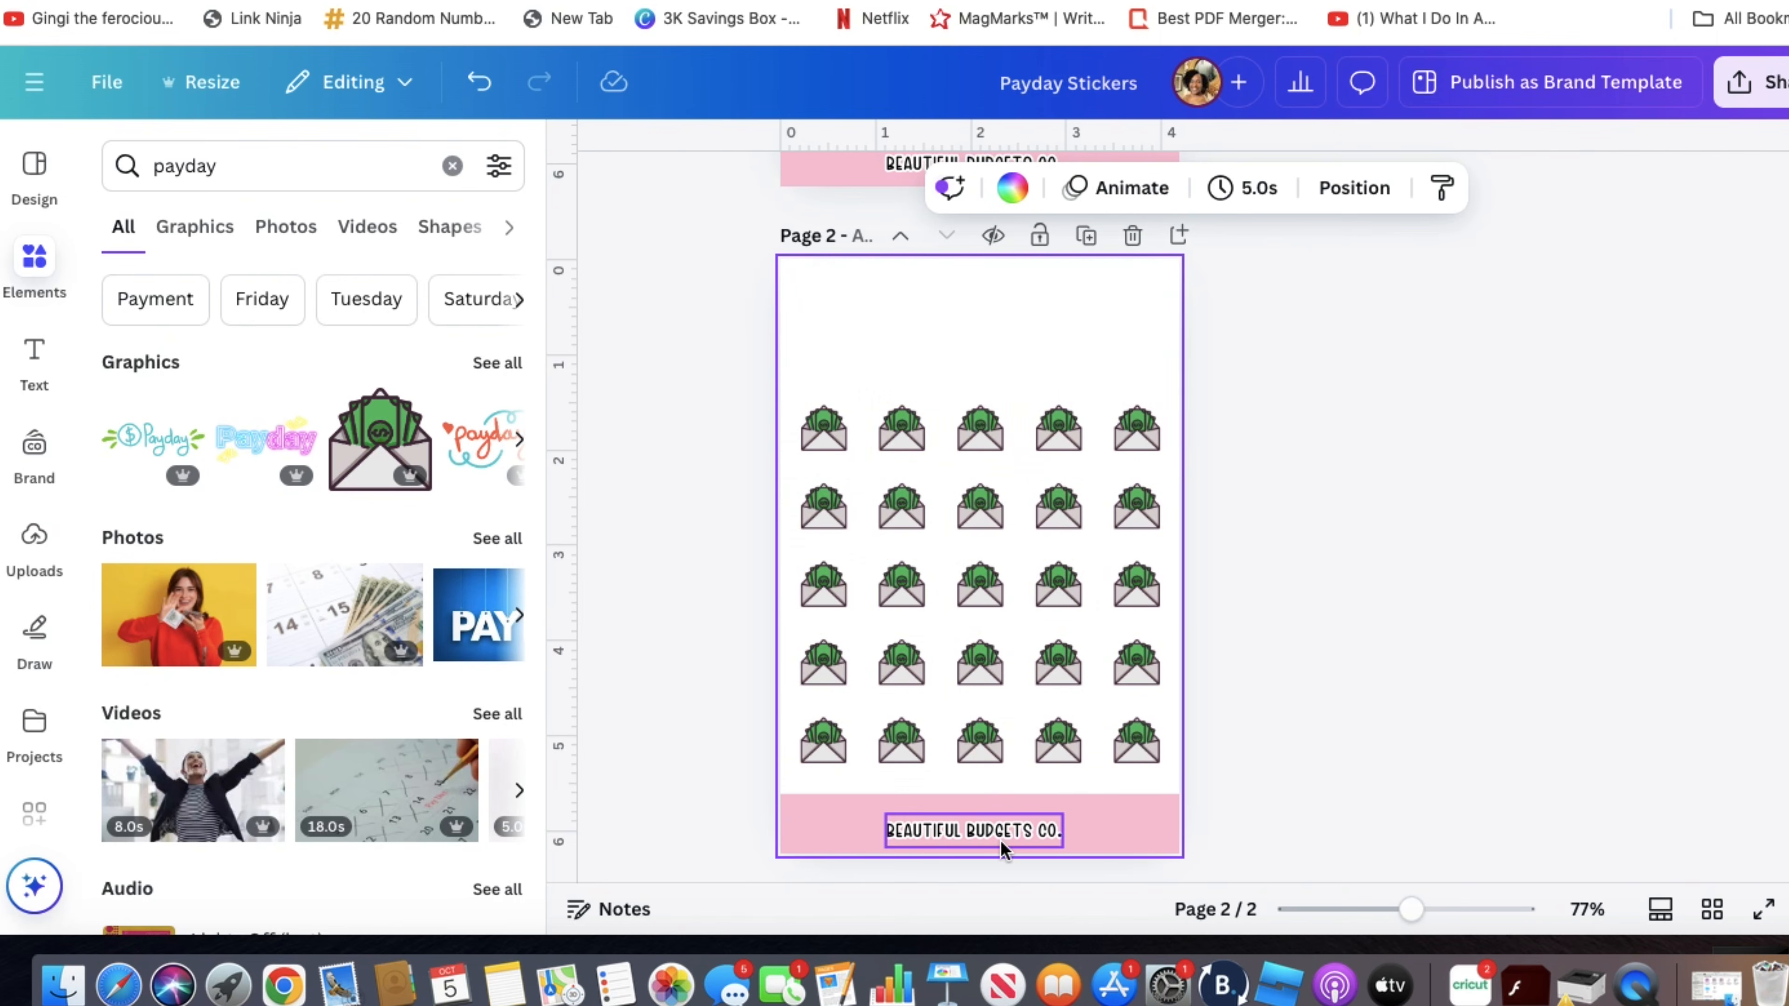
right_click(1002, 848)
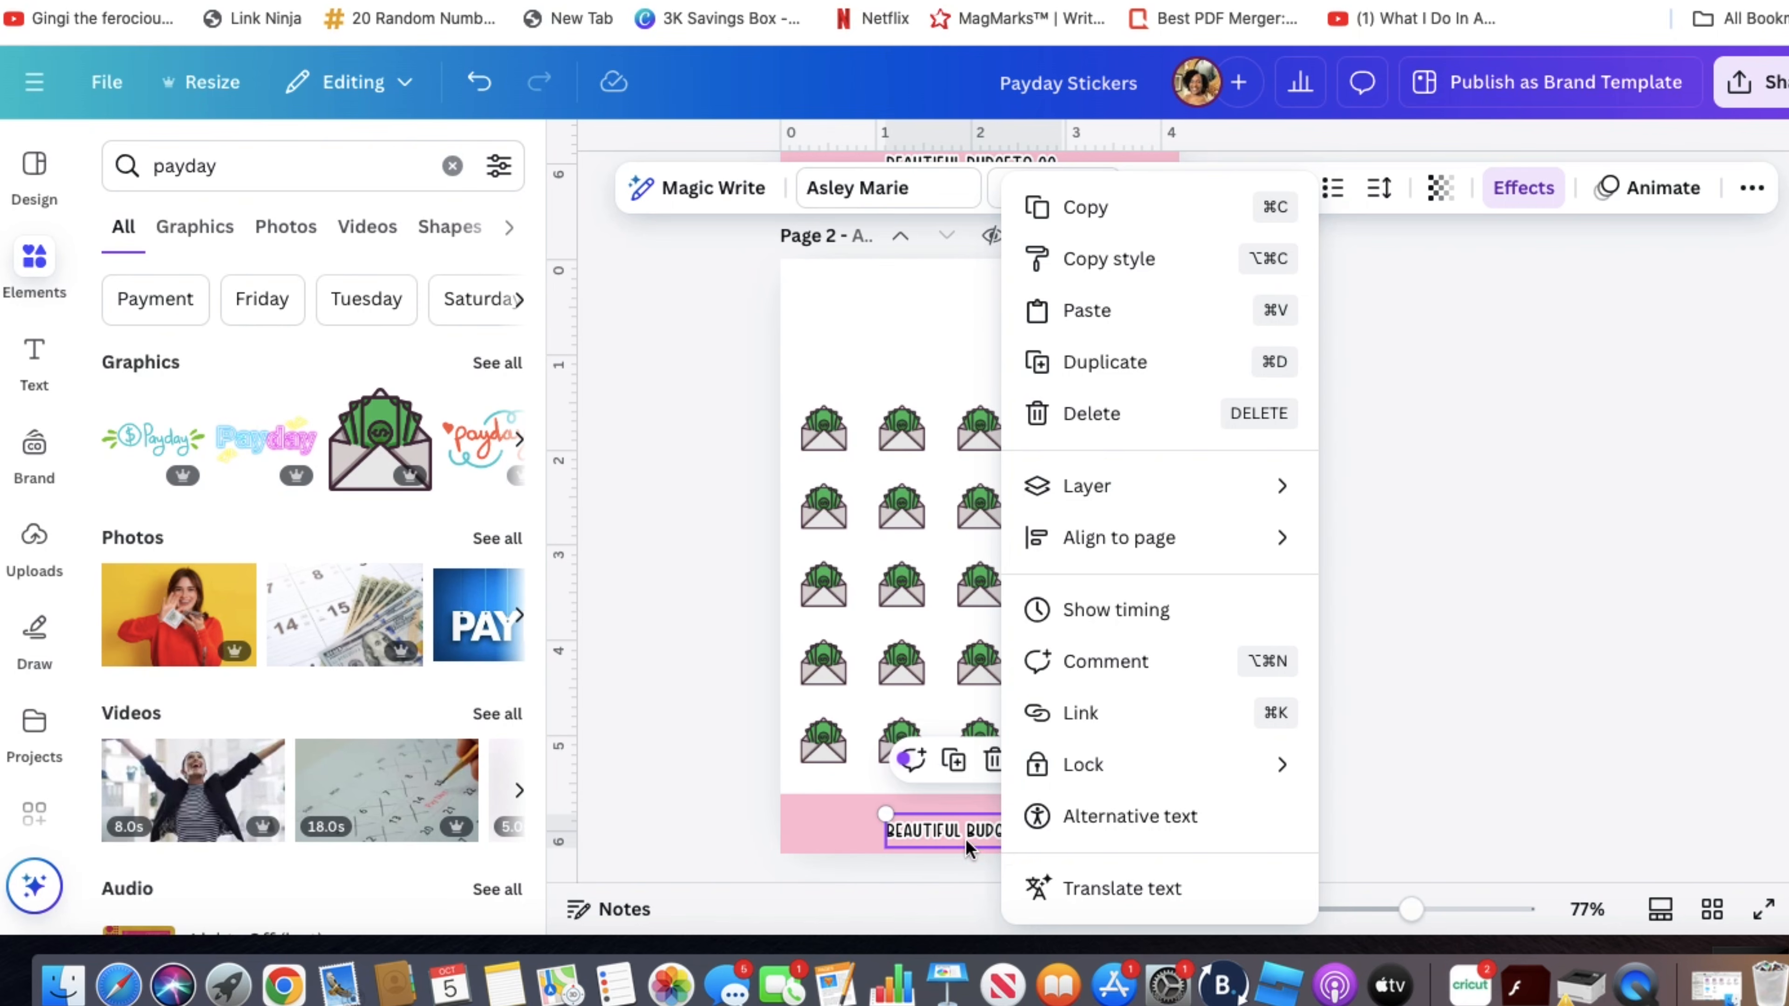
left_click(939, 838)
key("Delete")
left_click(939, 831)
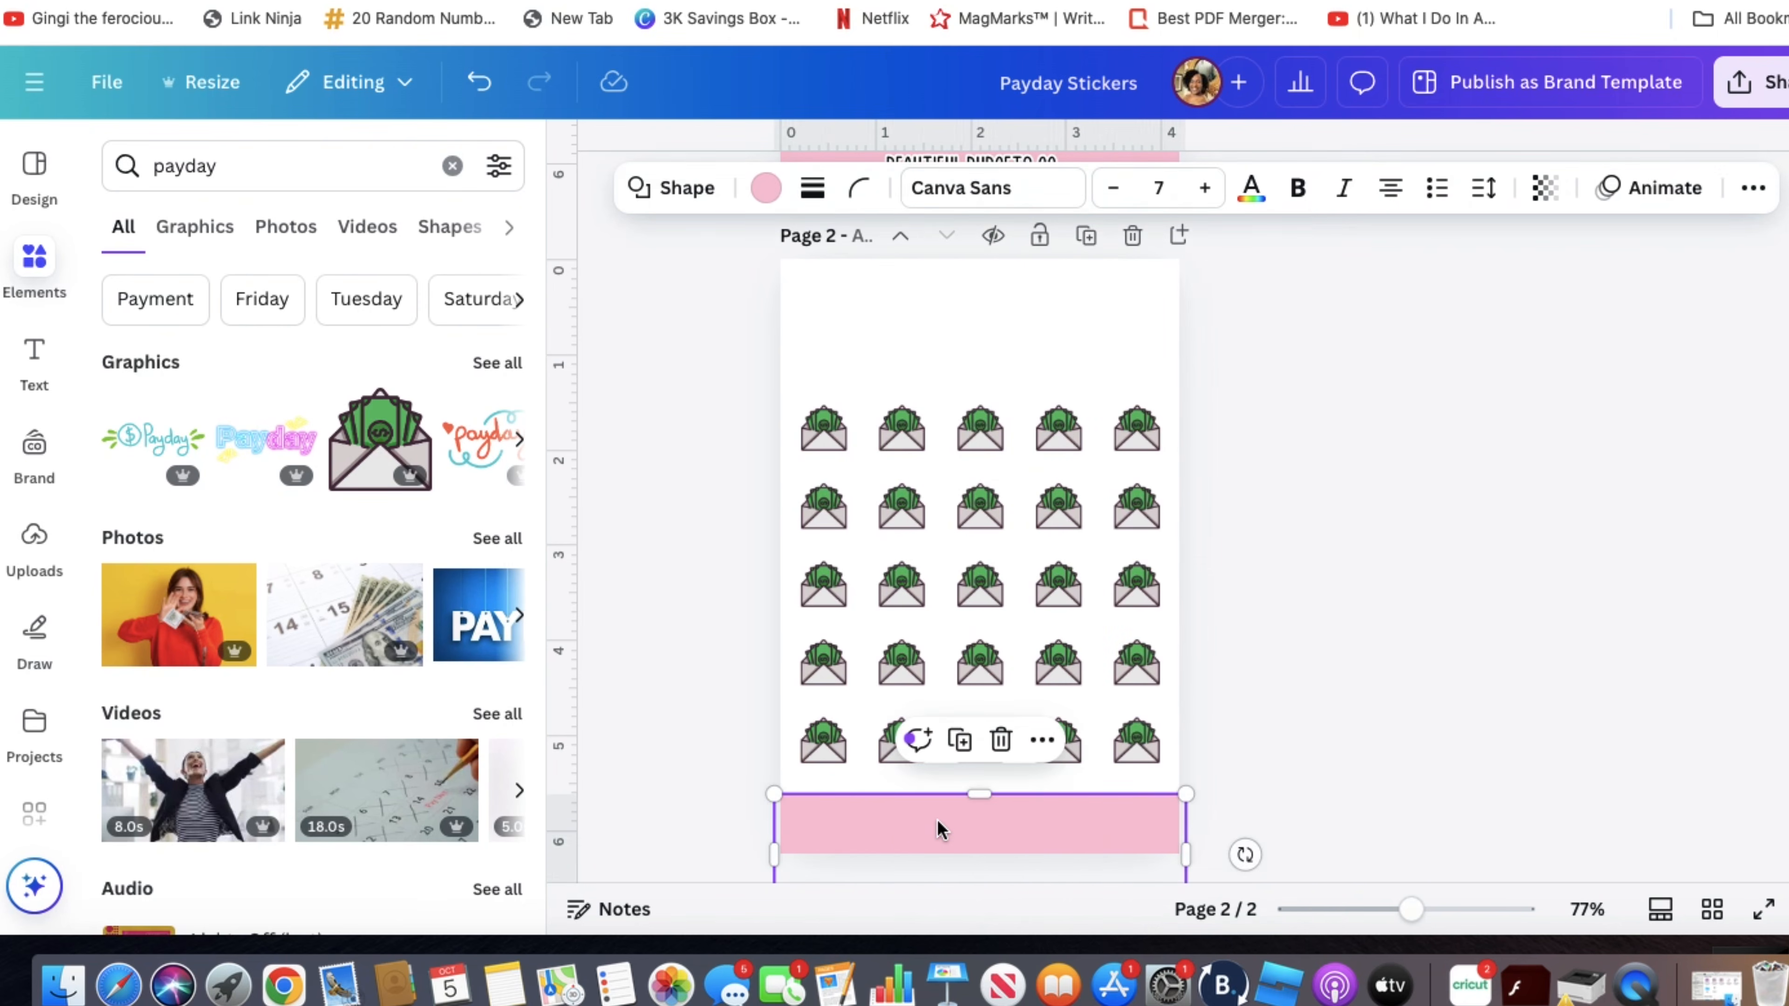
key("Delete")
left_click(1243, 749)
- Delete the grouped sticker circles and envelopes from page 1, keeping its background, bands and text
scroll(1243, 748, "up", 8)
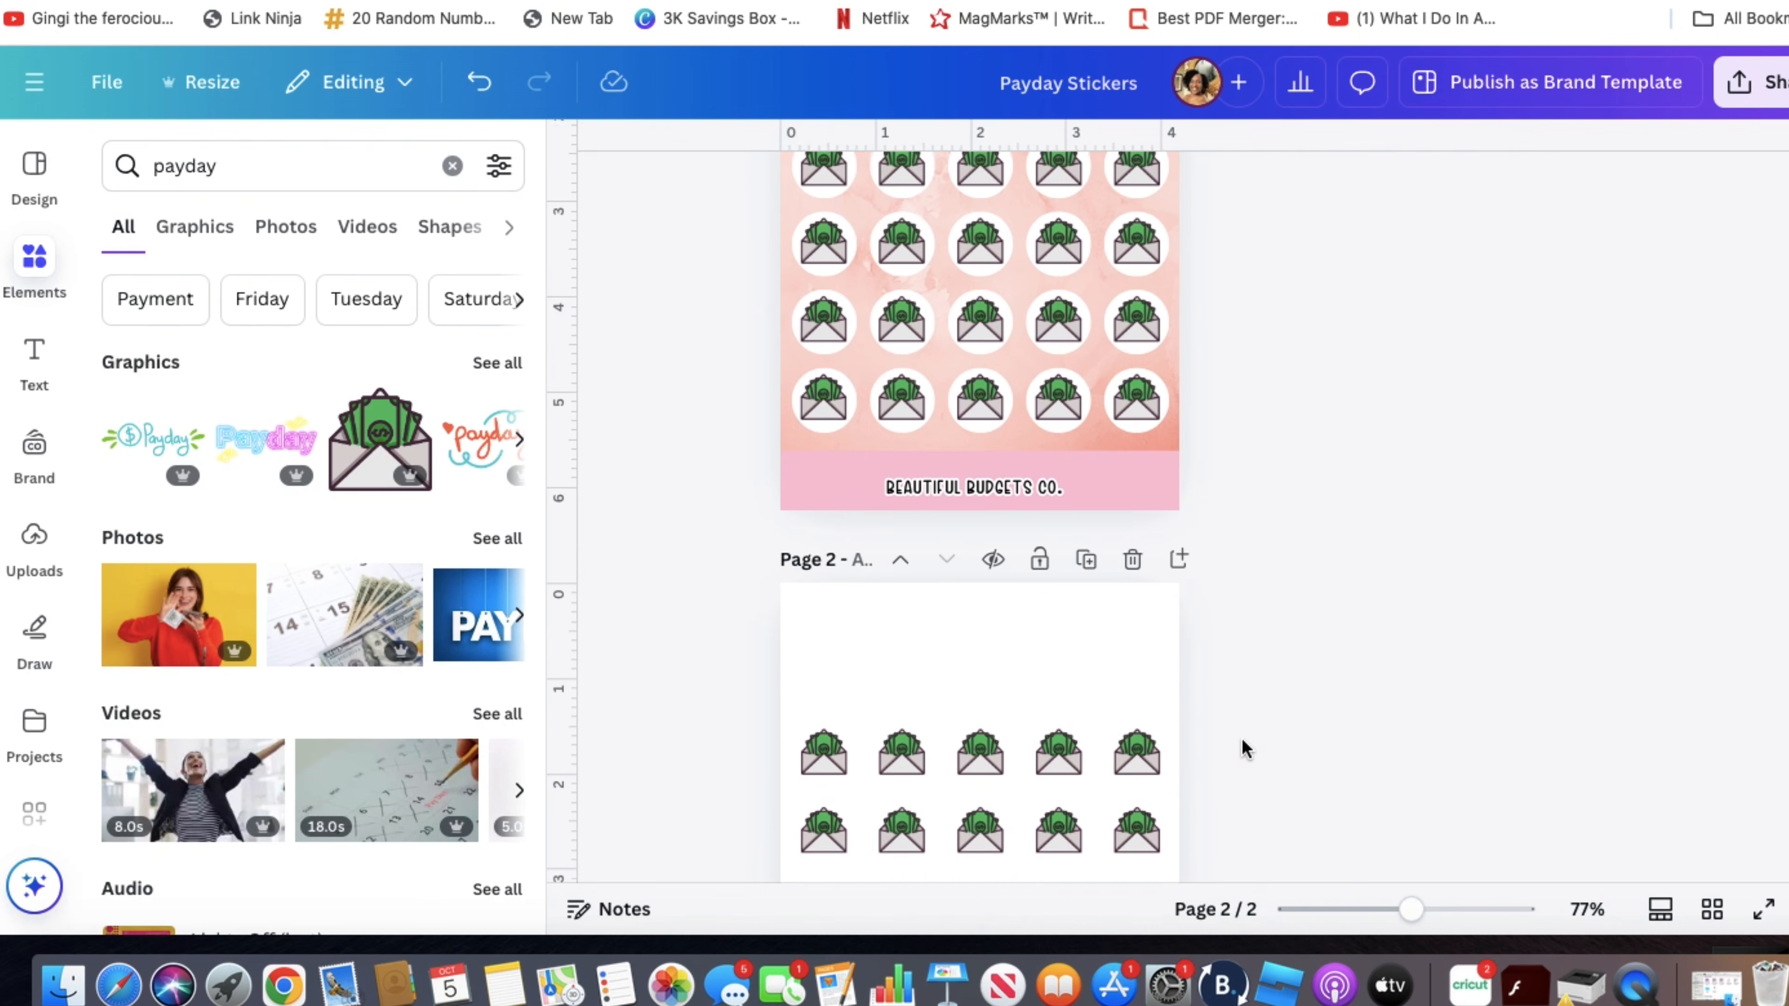
scroll(1243, 748, "up", 2)
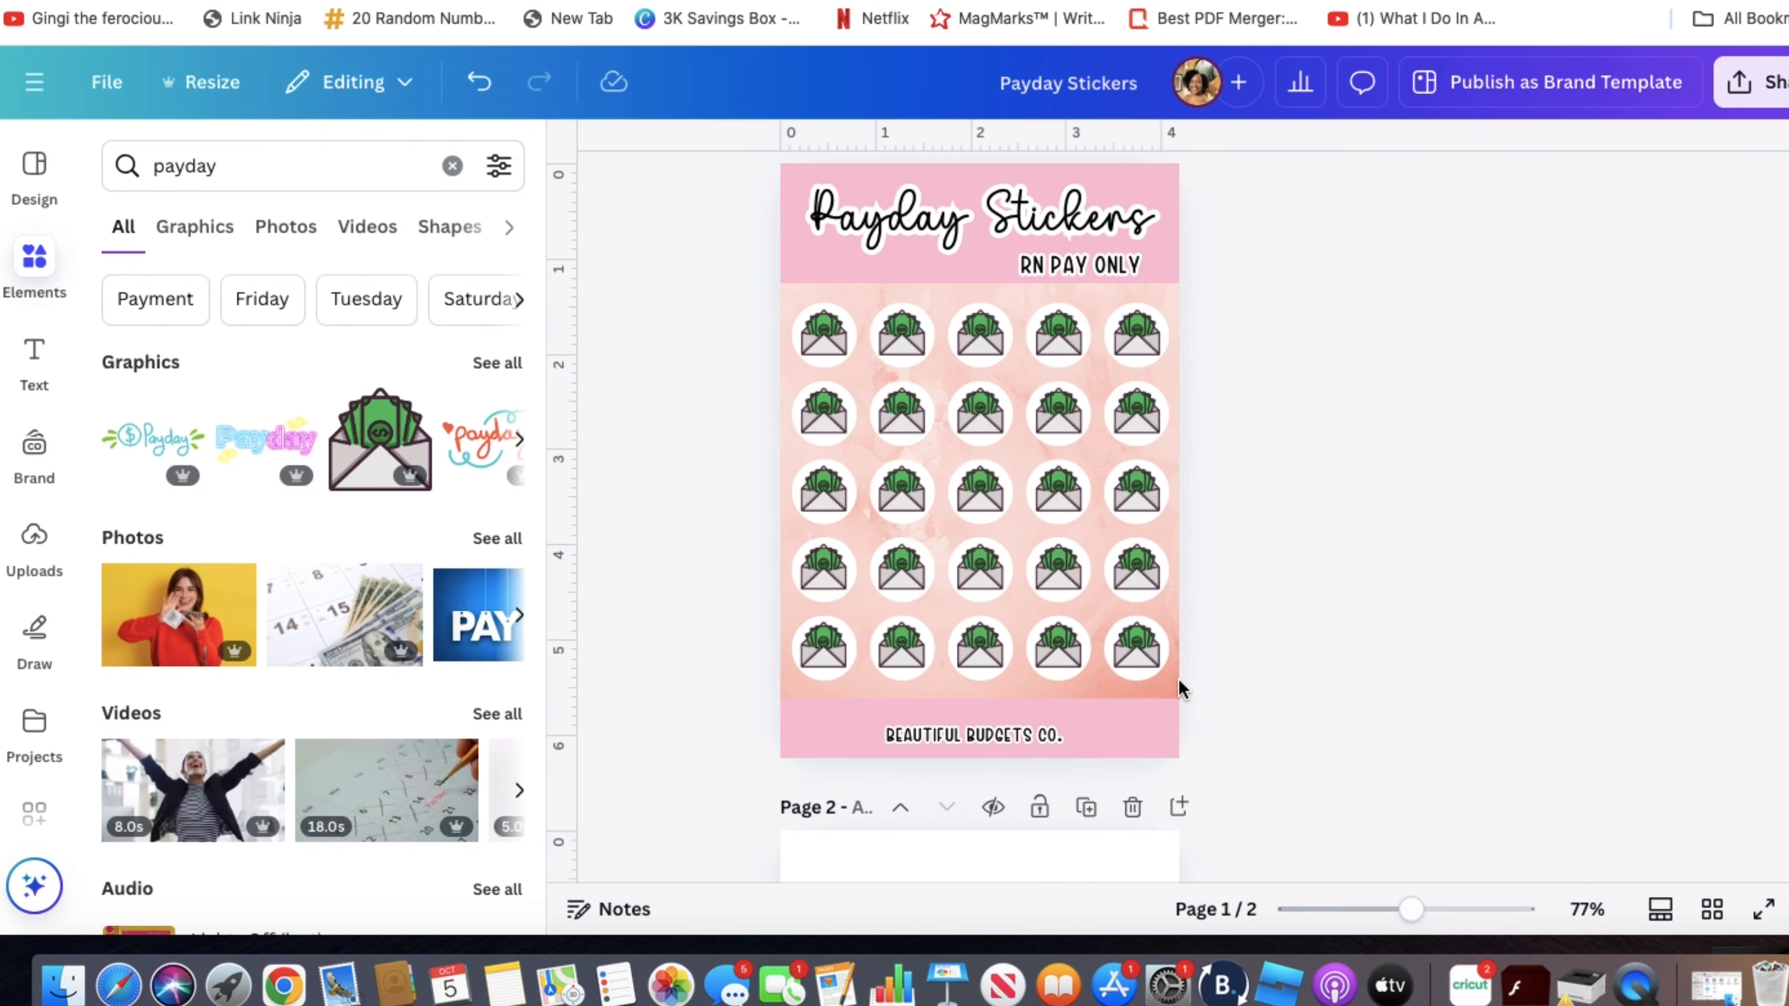
left_click_drag(1184, 688, 801, 324)
key("Delete")
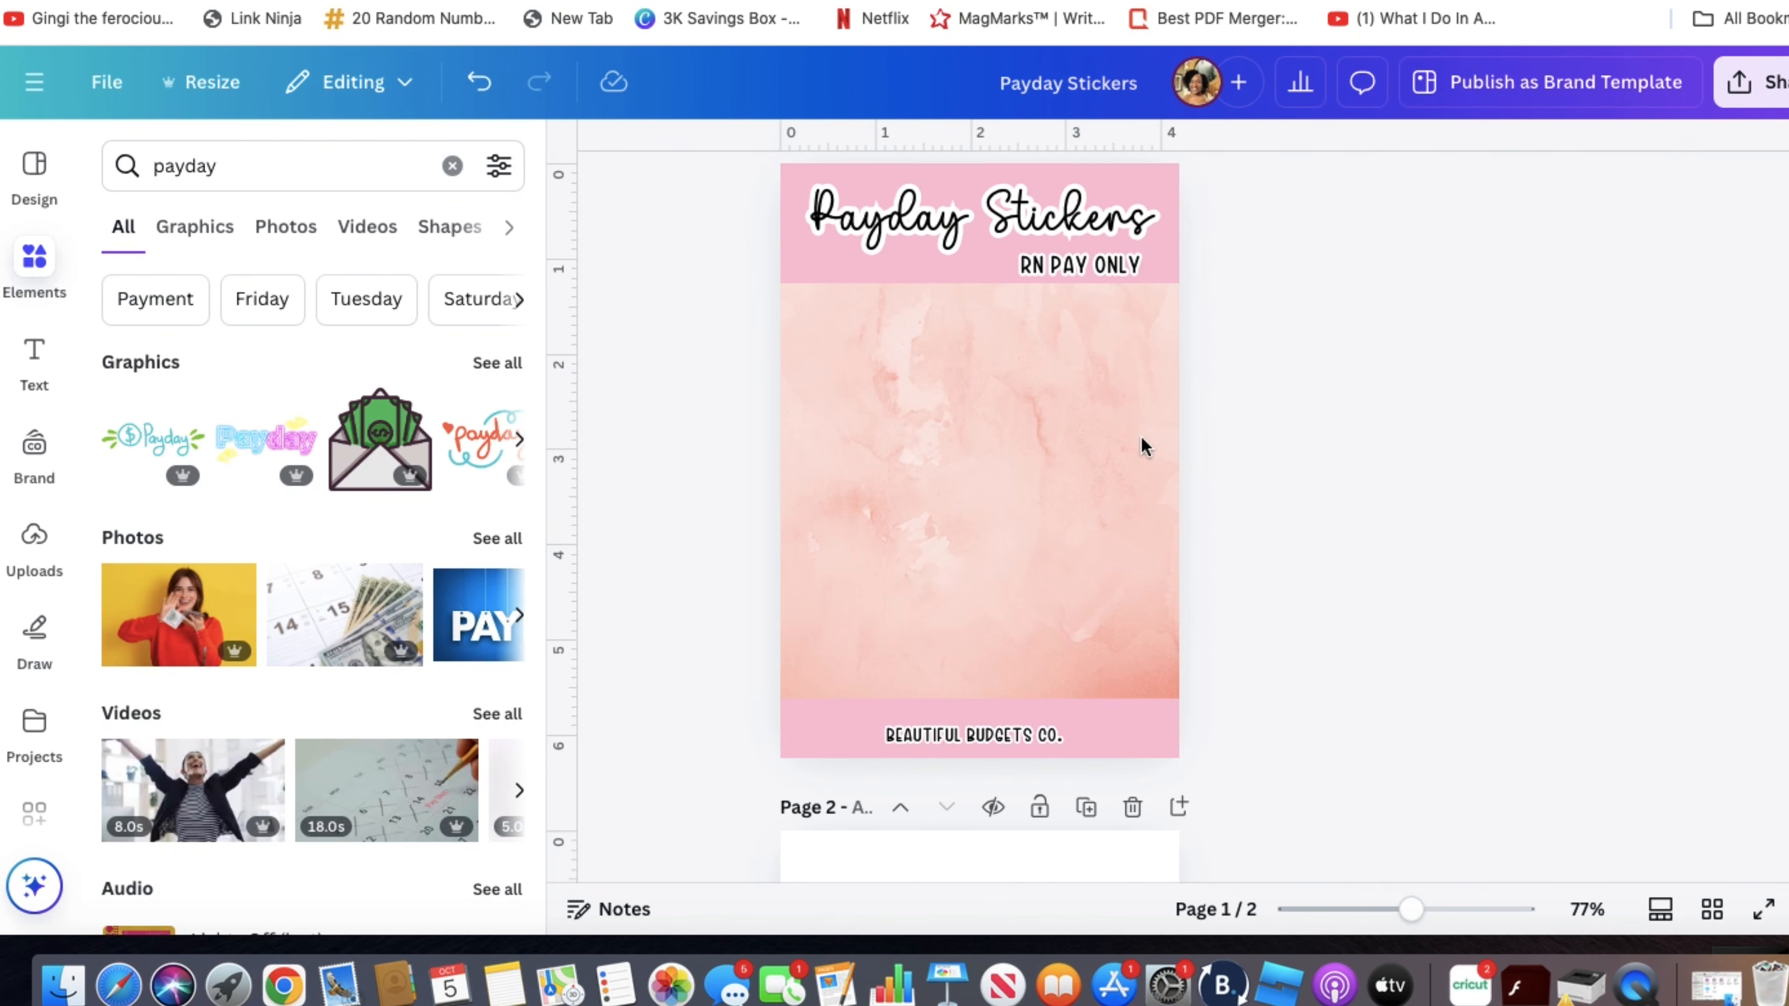
- Compare the background layout on page 1 with the sticker grid on page 2
scroll(1295, 521, "down", 8)
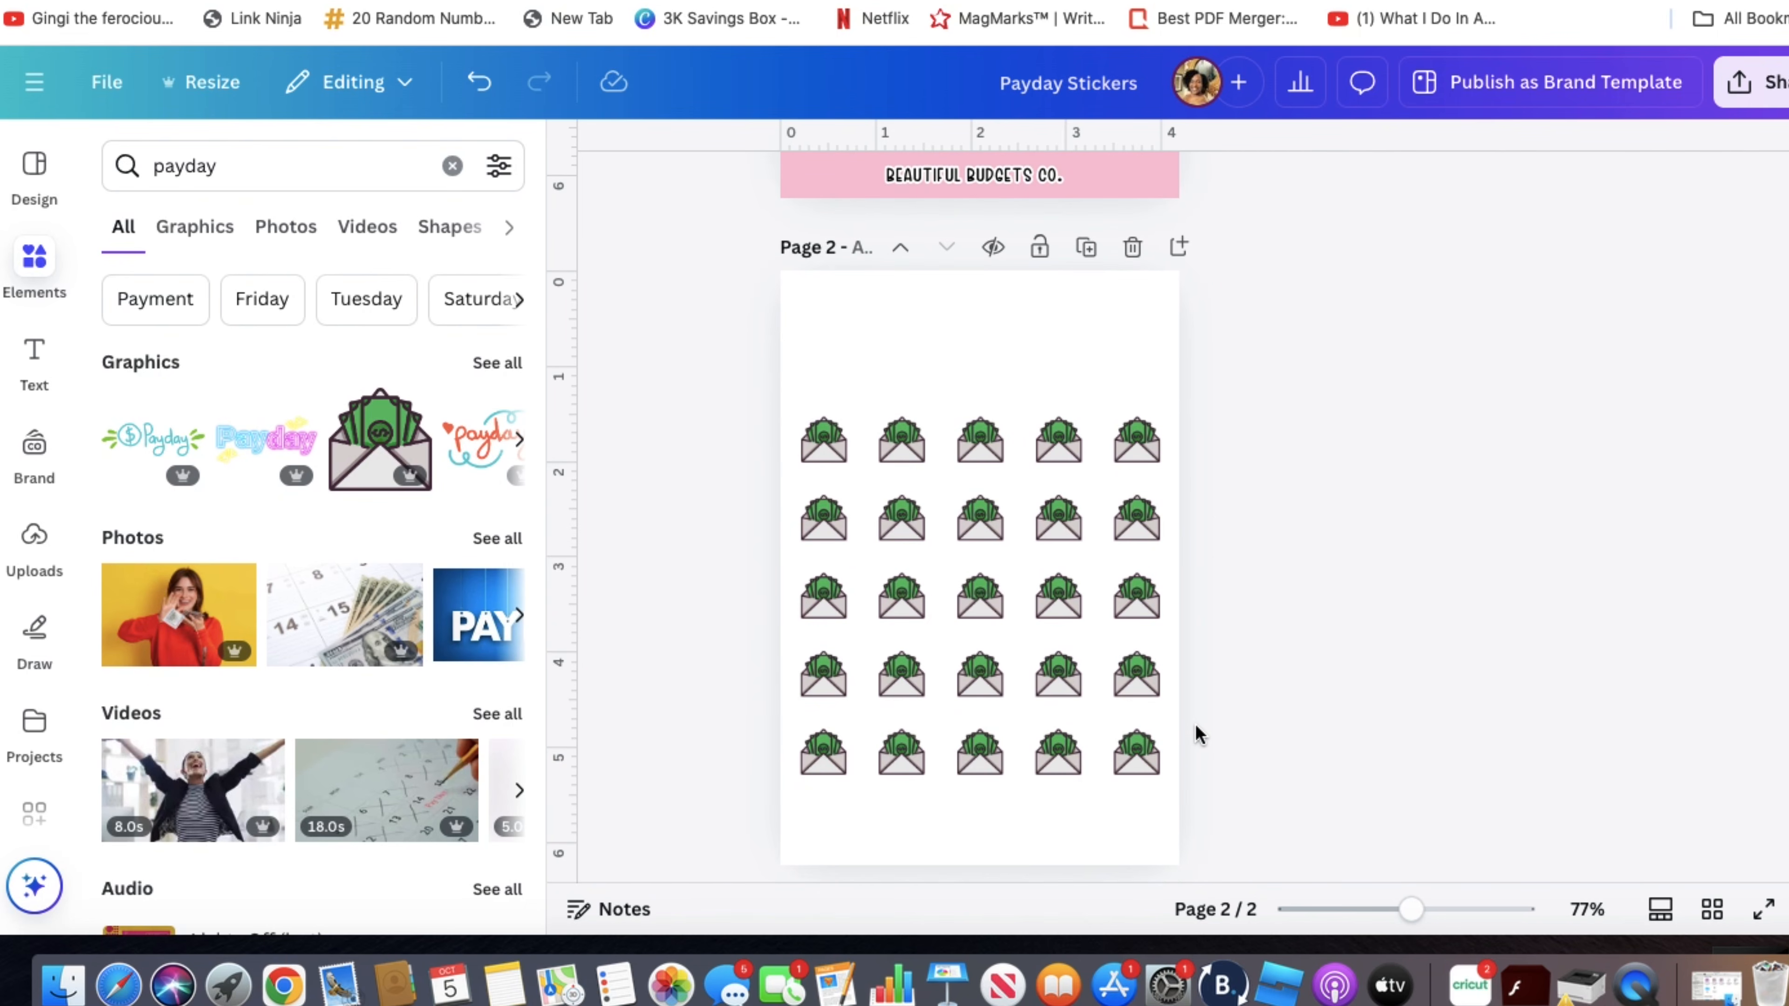
scroll(1296, 543, "up", 4)
scroll(1298, 537, "up", 1)
scroll(1298, 537, "down", 3)
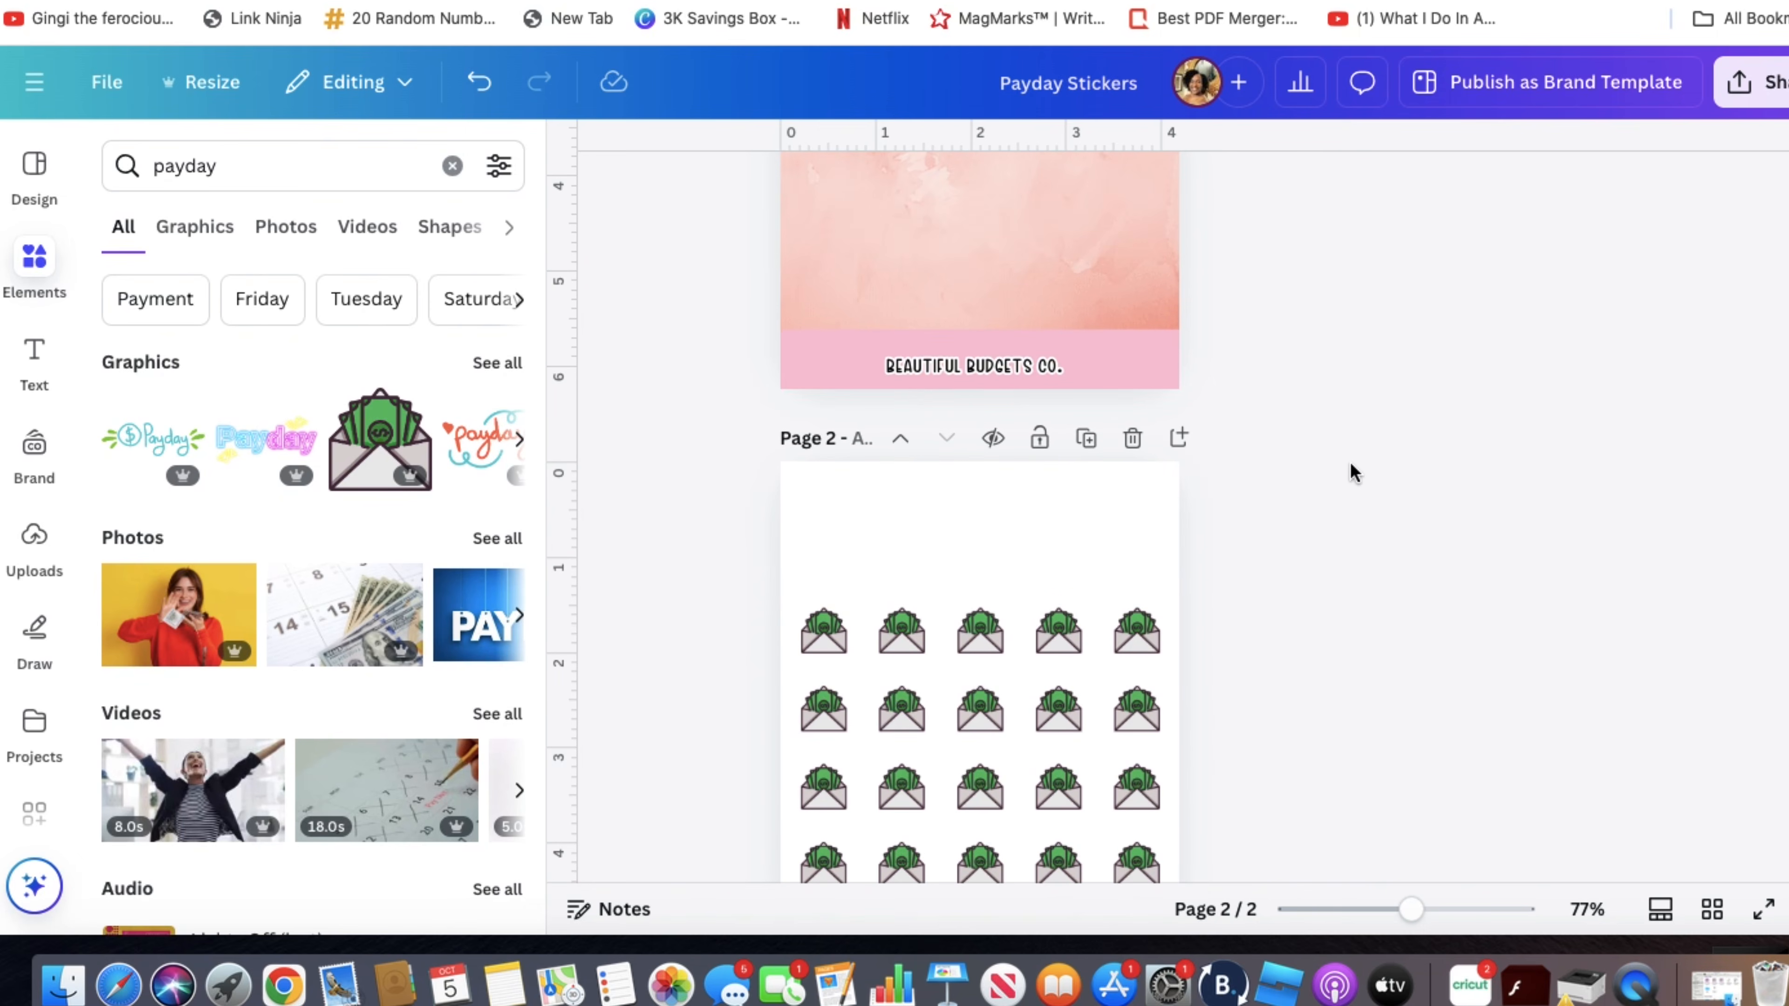
scroll(1466, 464, "up", 5)
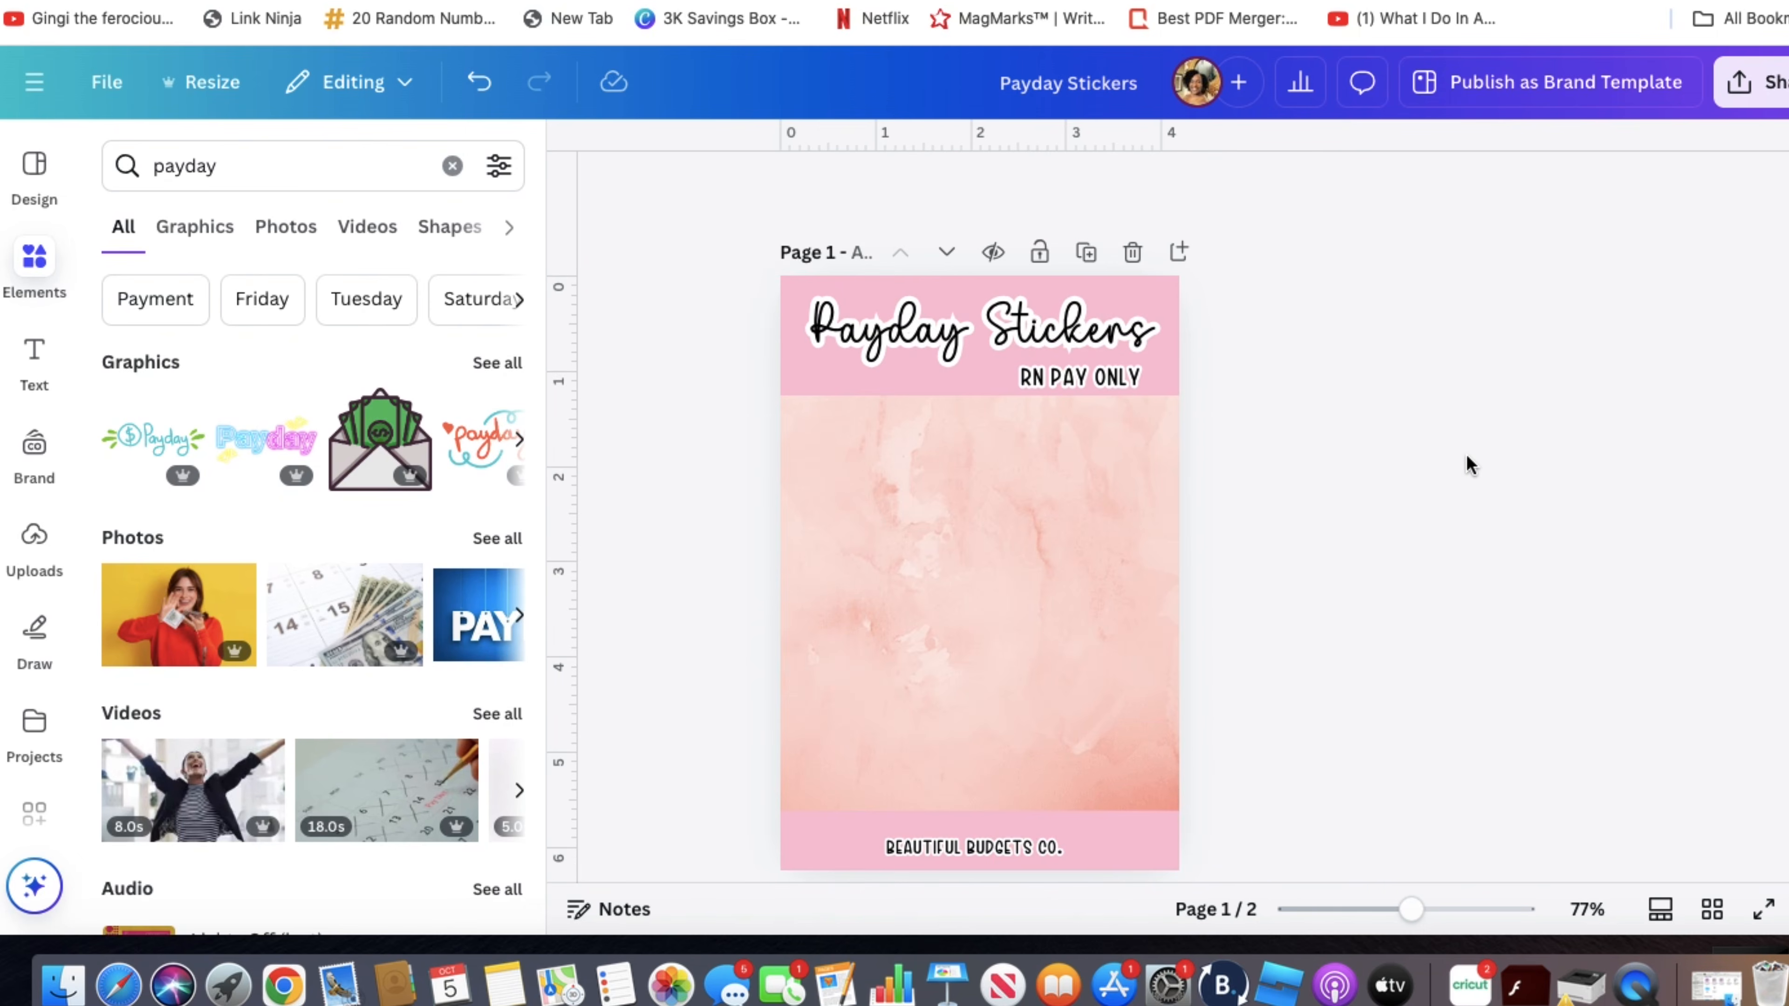
scroll(1466, 463, "down", 5)
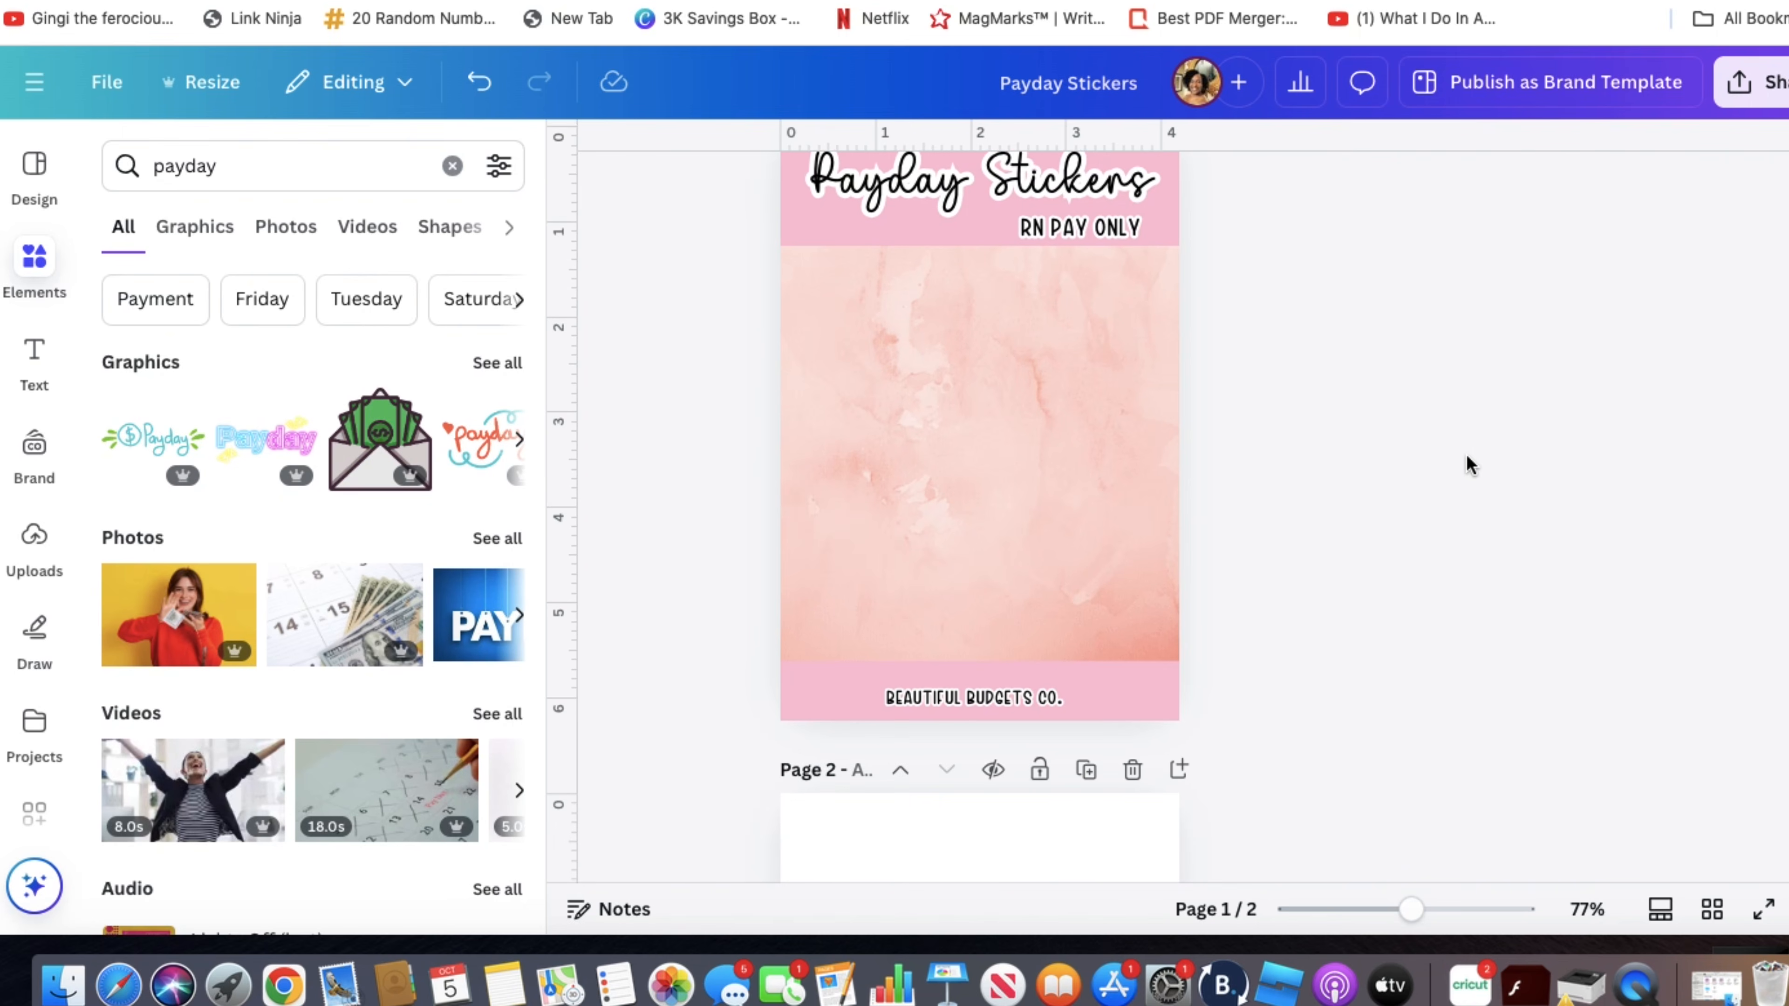
scroll(1465, 463, "down", 4)
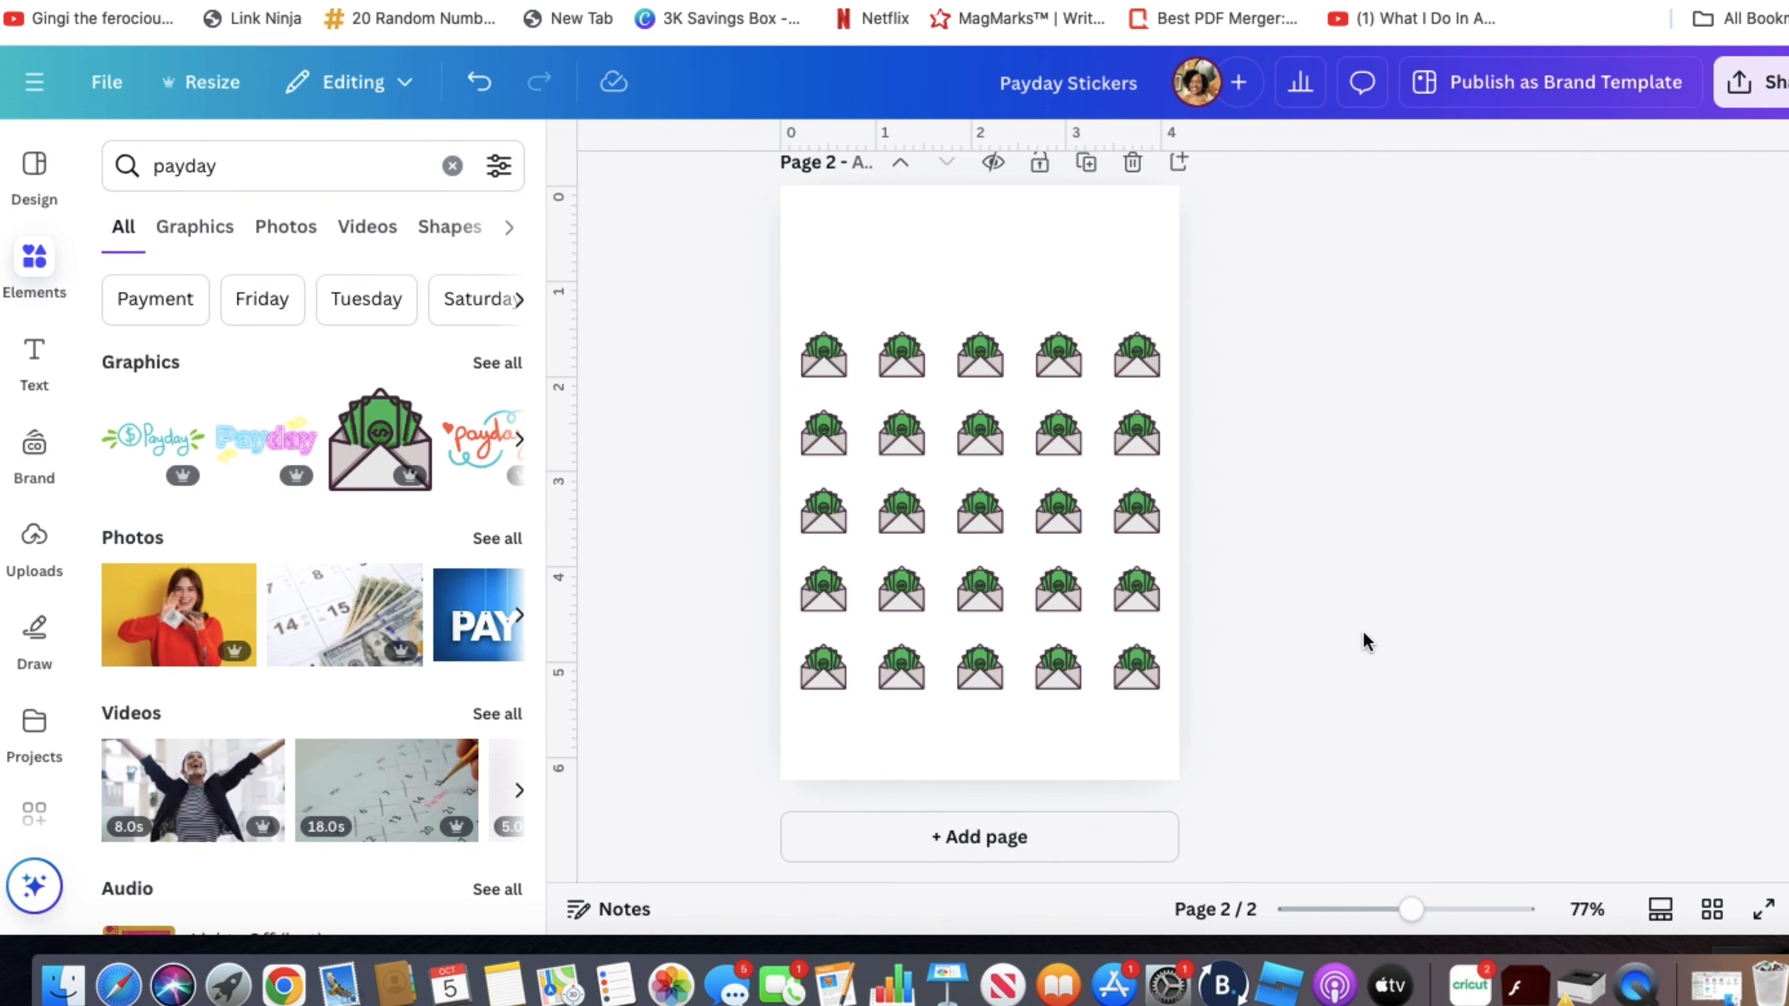
- Add a blank third page and clear the payday search from the elements library
left_click(1180, 165)
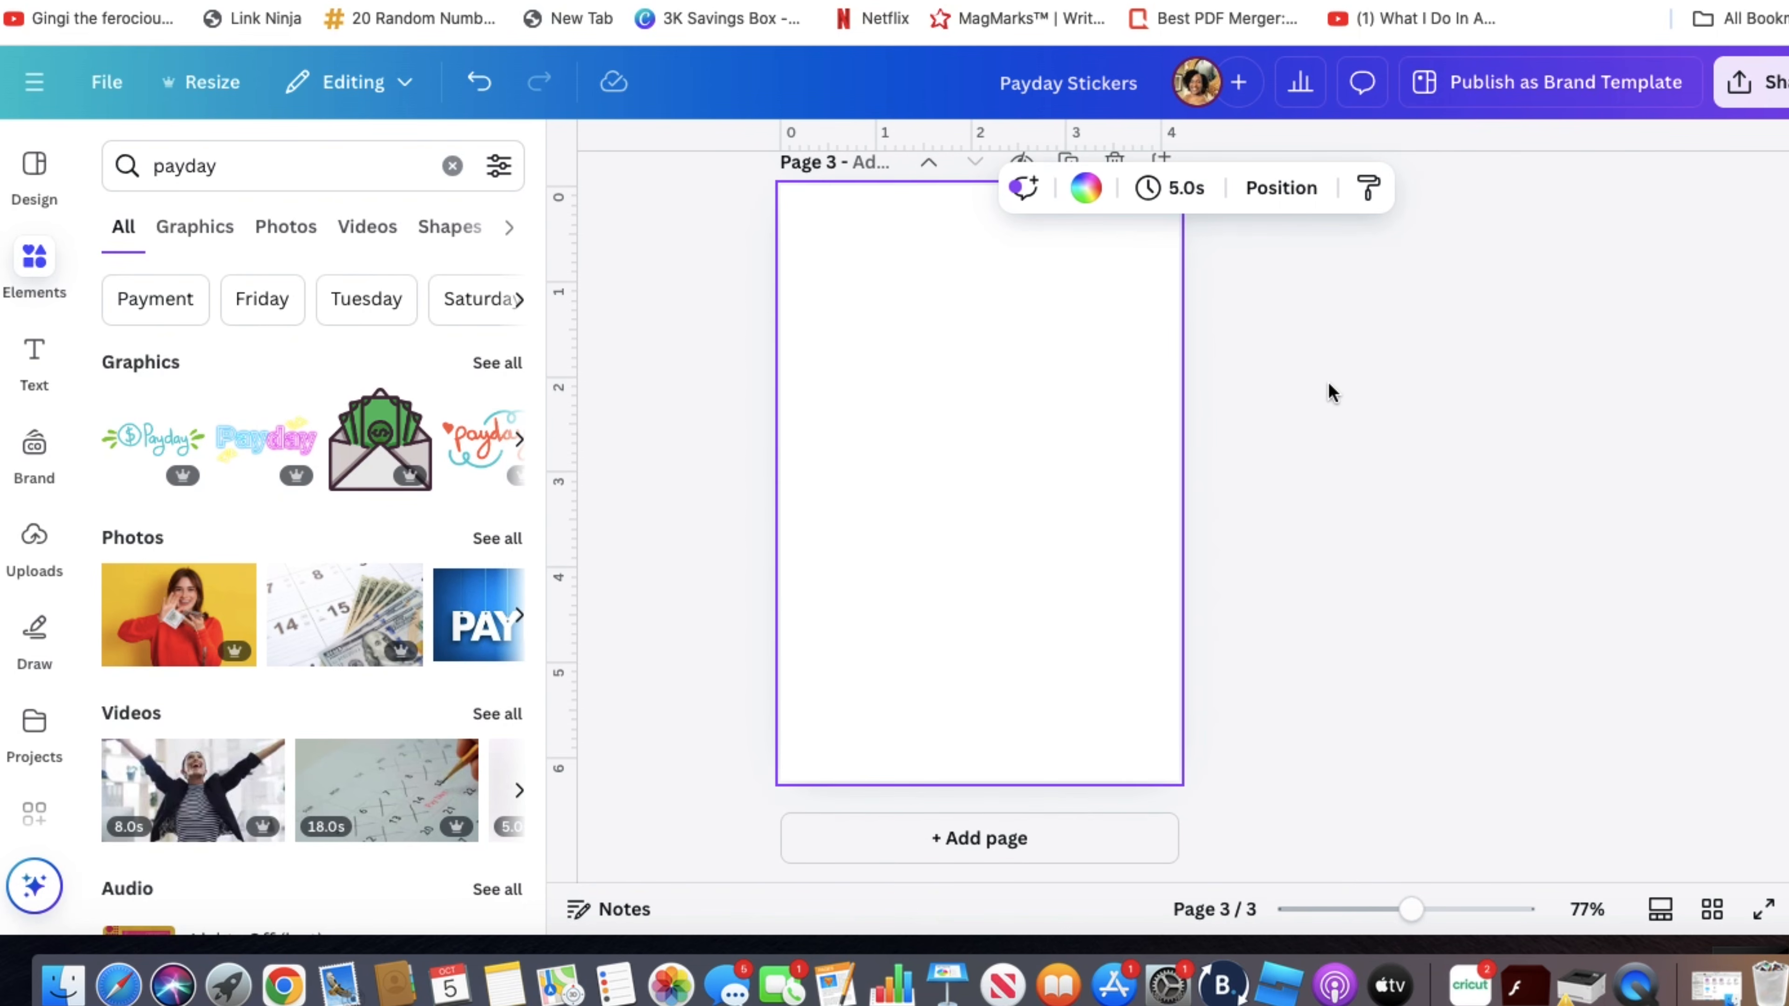
scroll(1331, 393, "up", 3)
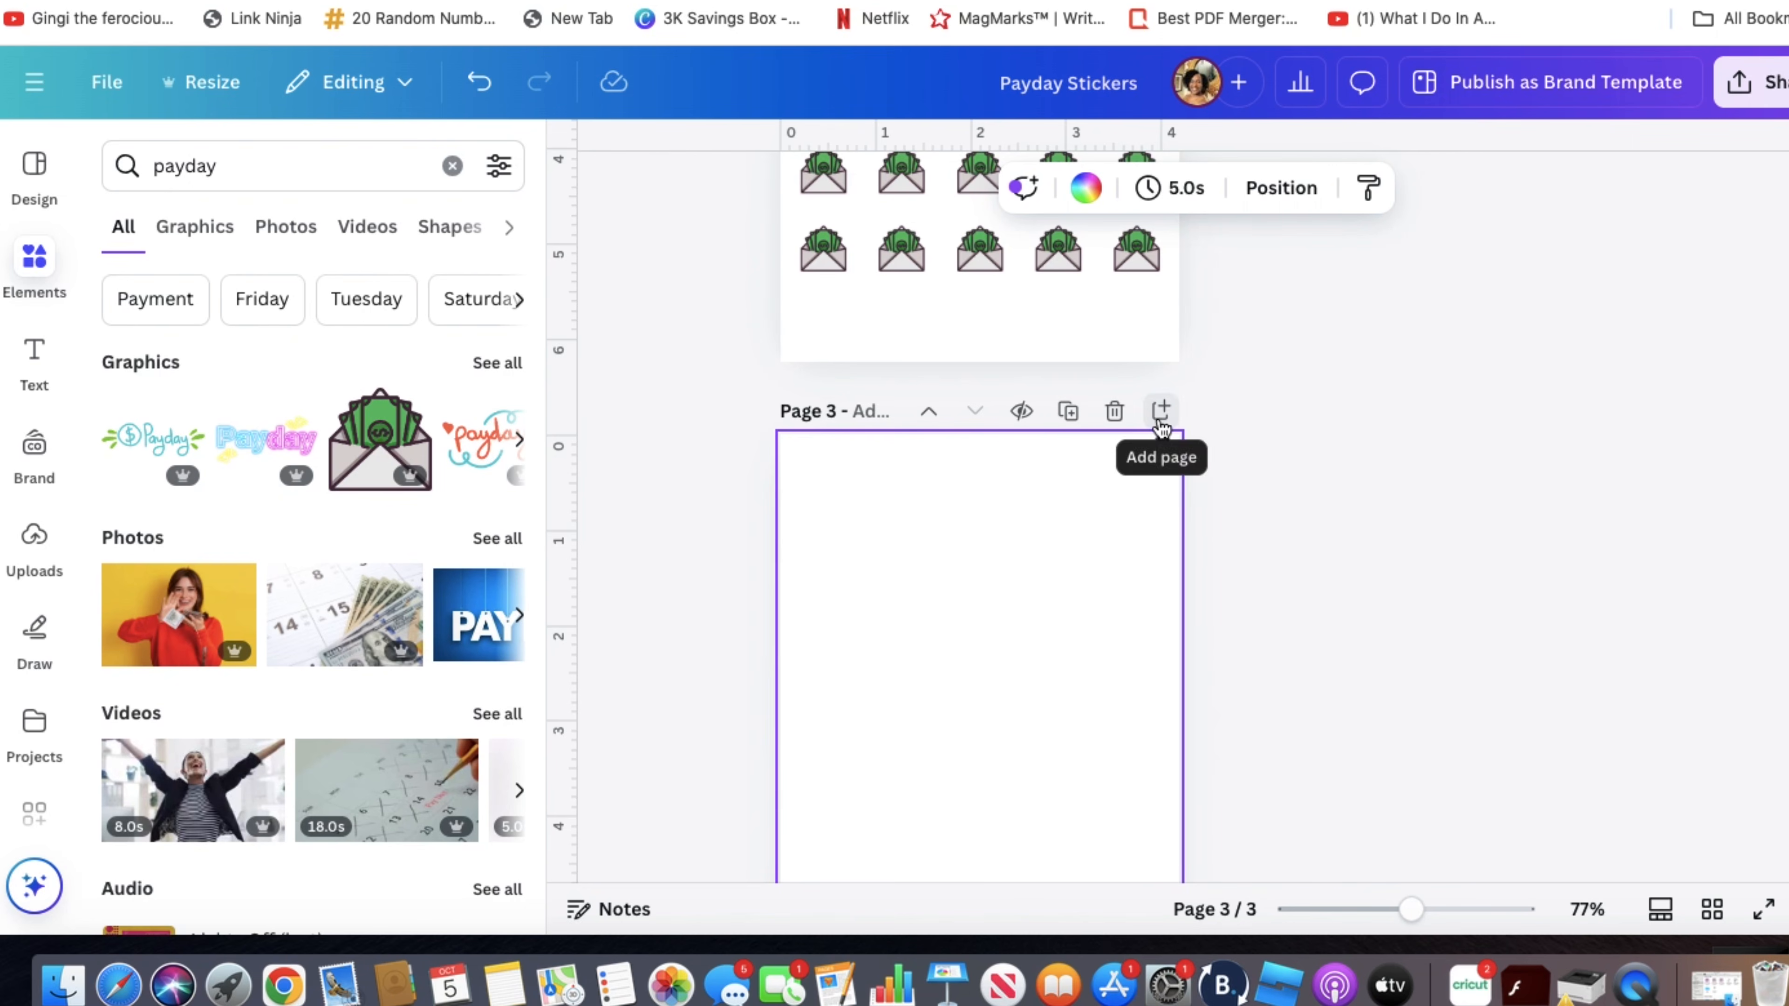
scroll(1284, 540, "down", 2)
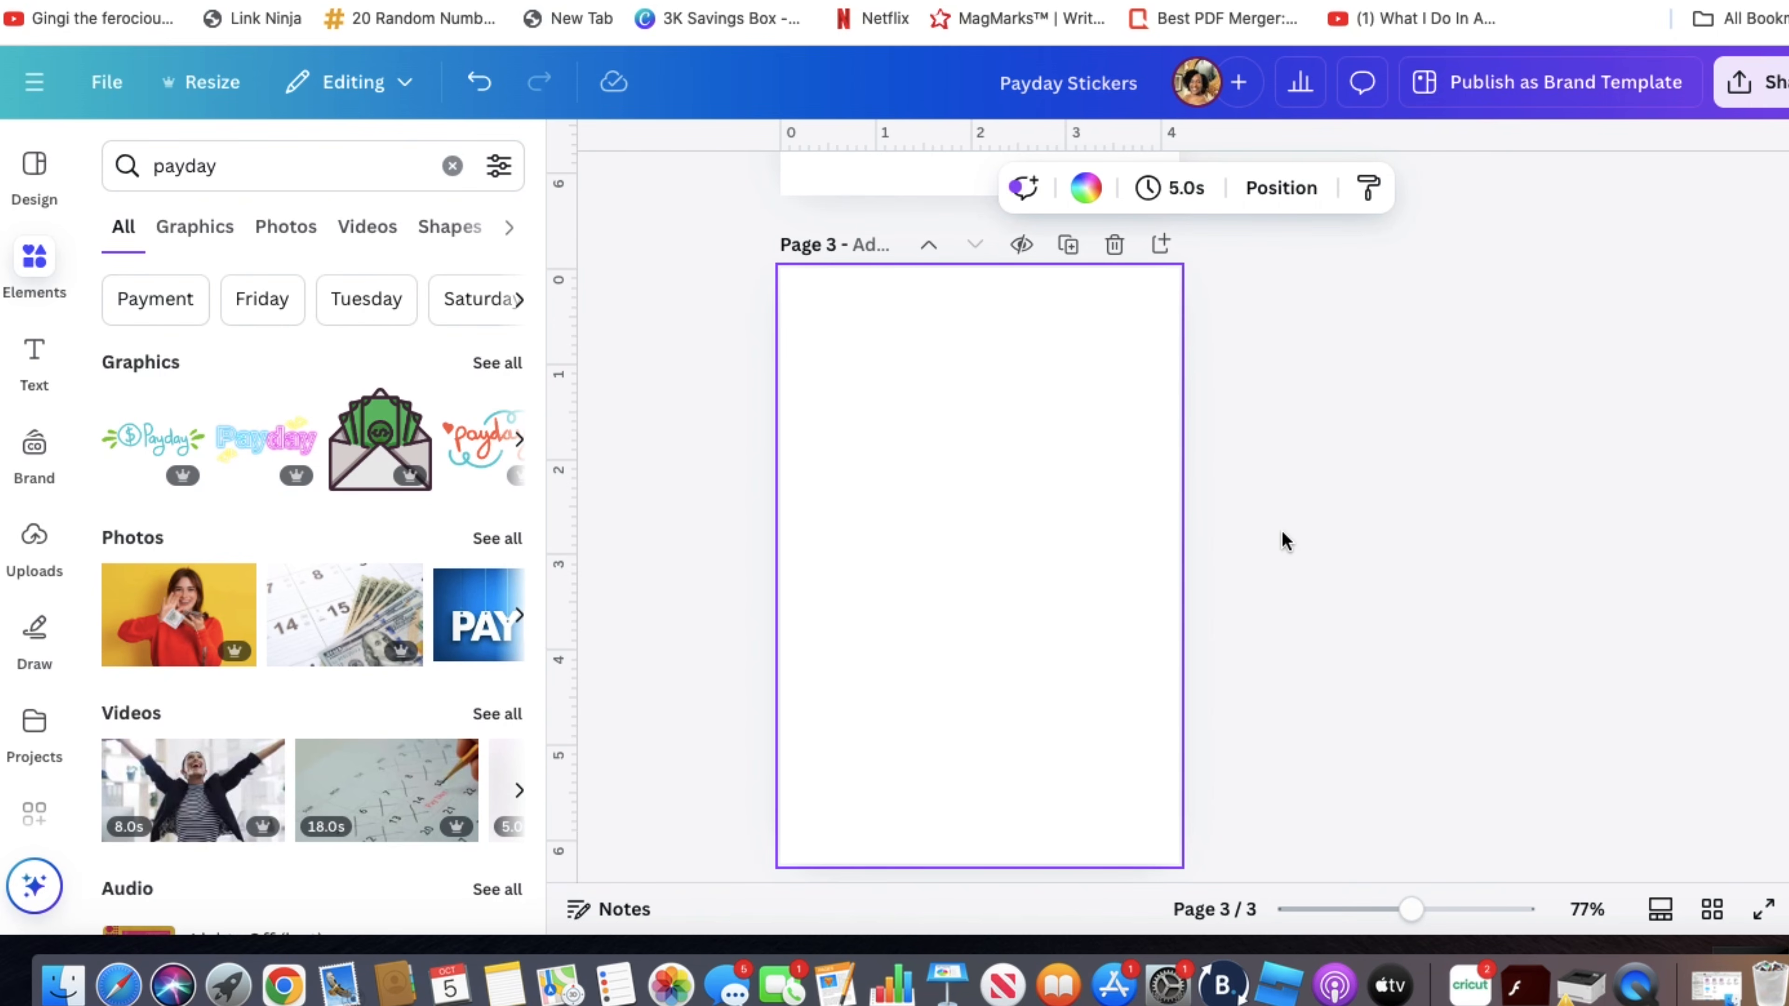
left_click(36, 260)
left_click(453, 176)
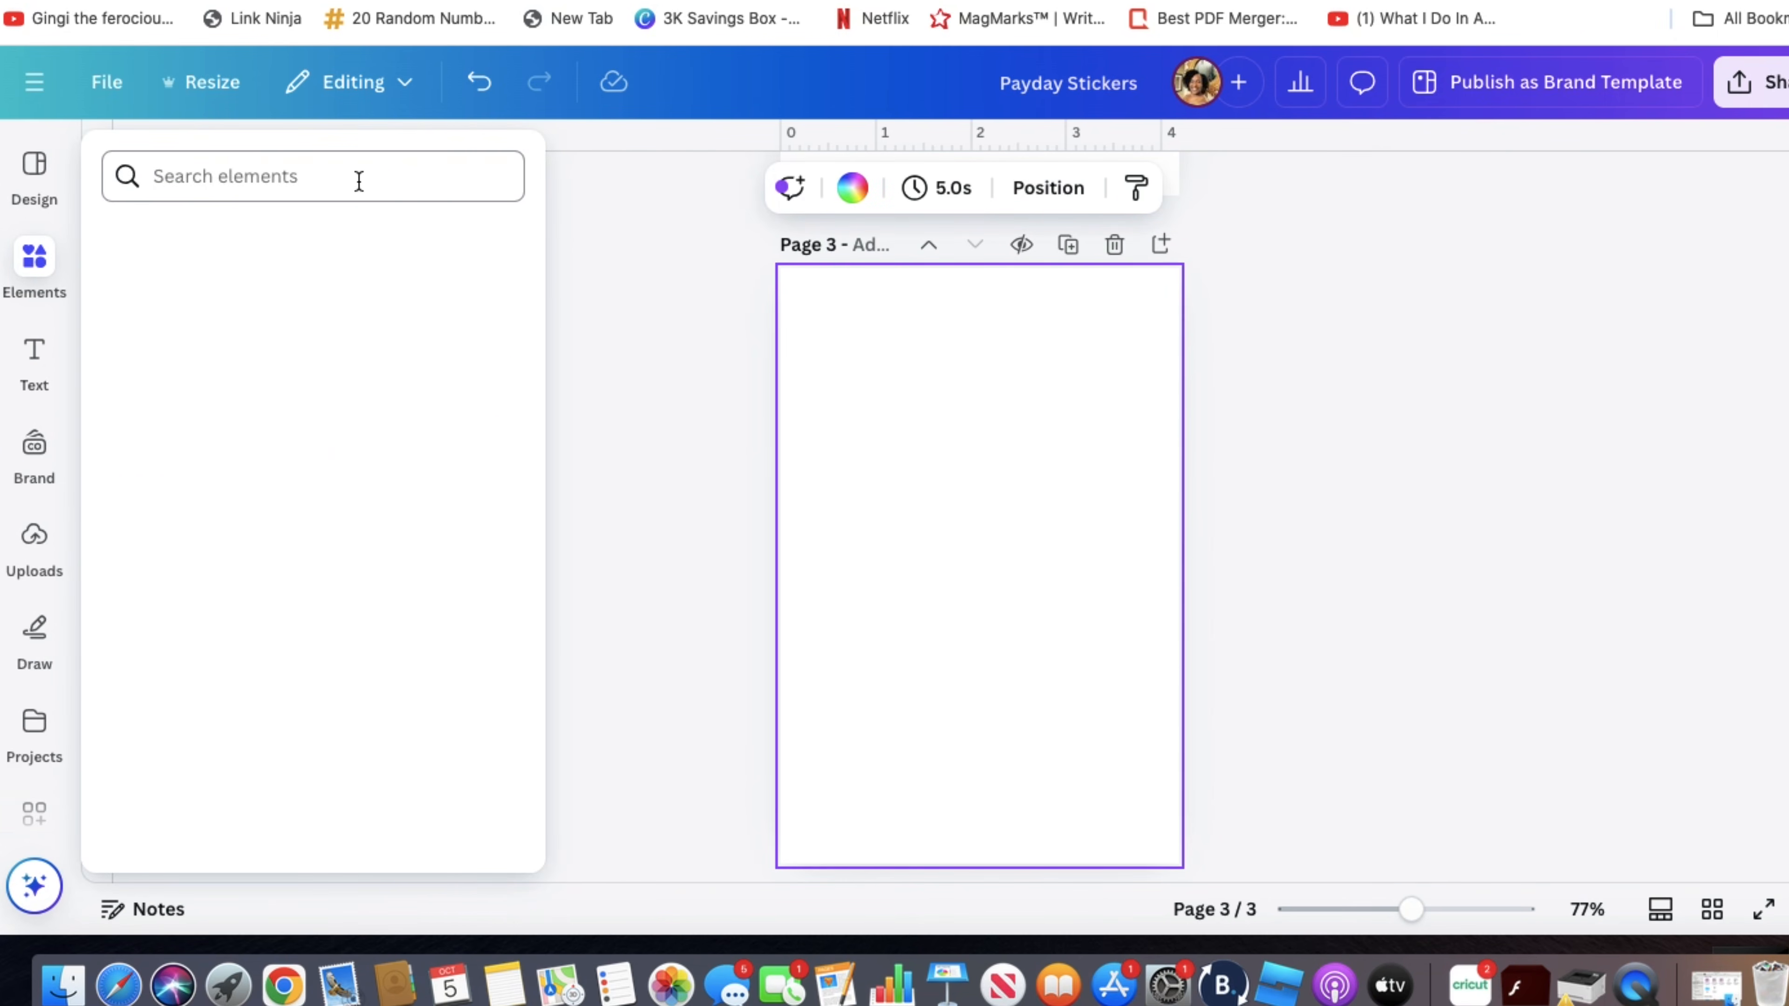
- Search the elements library for "rainbow background" and try the soft pastel gradient photo on page 3
type("ran")
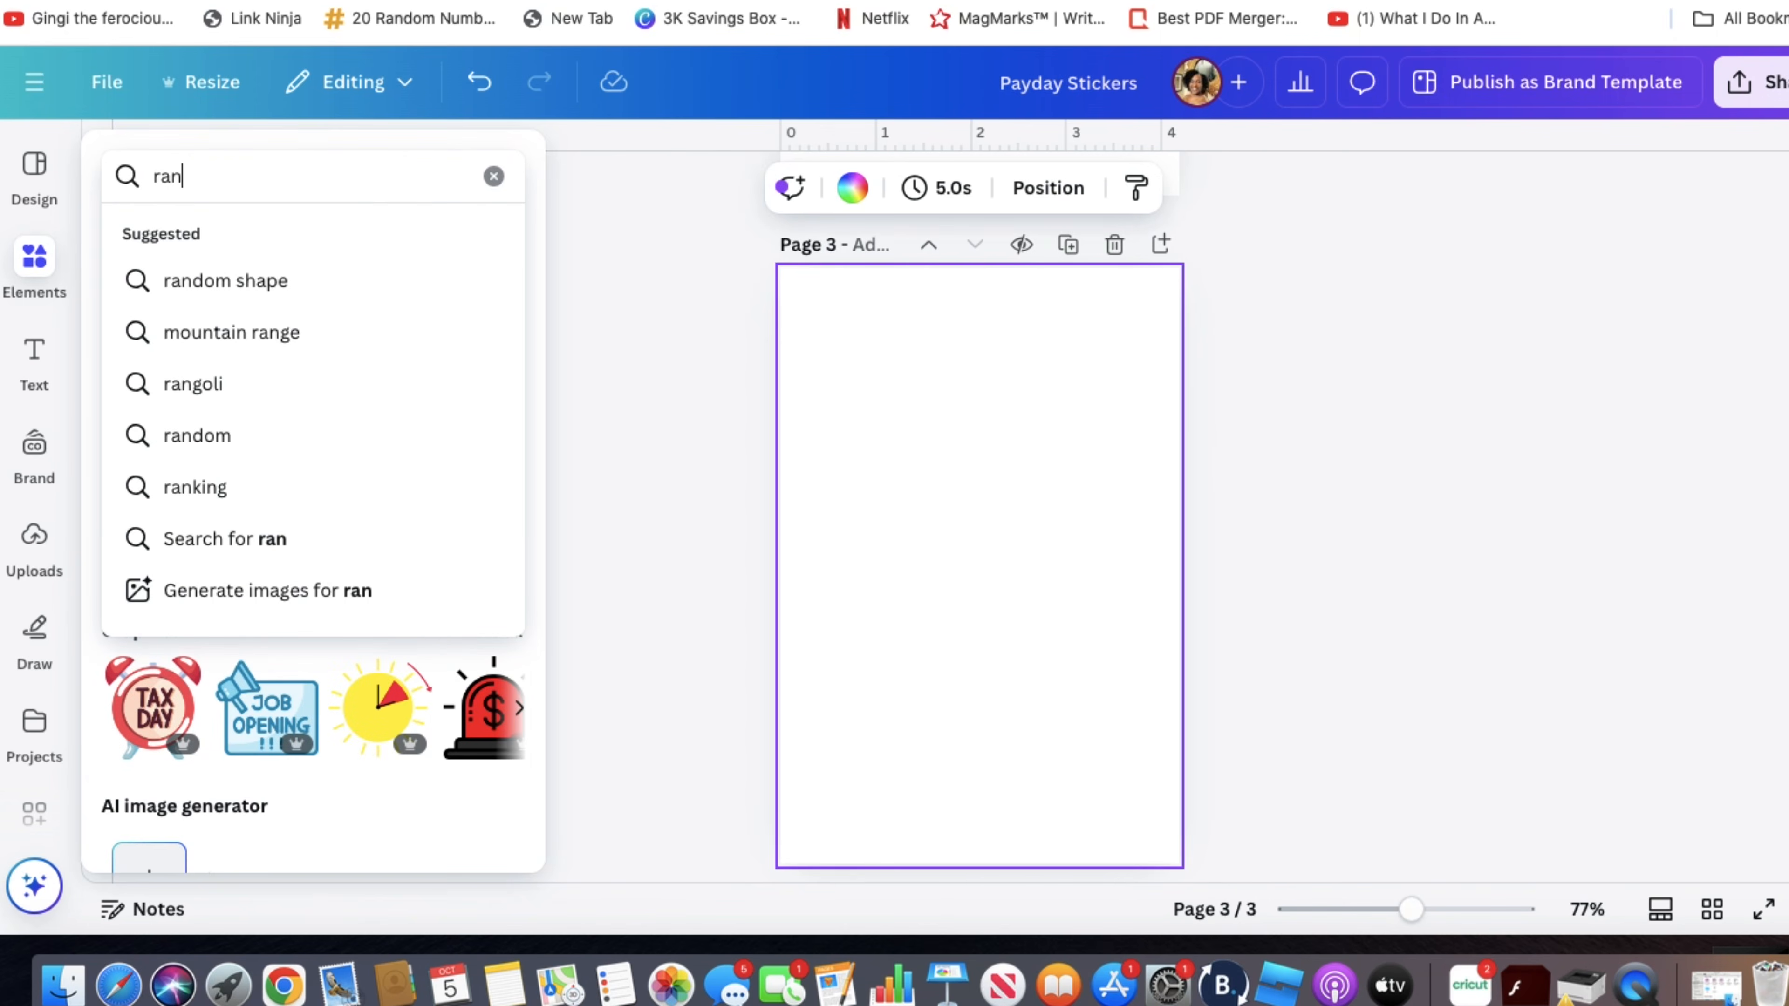
key("BackSpace")
type("inbo")
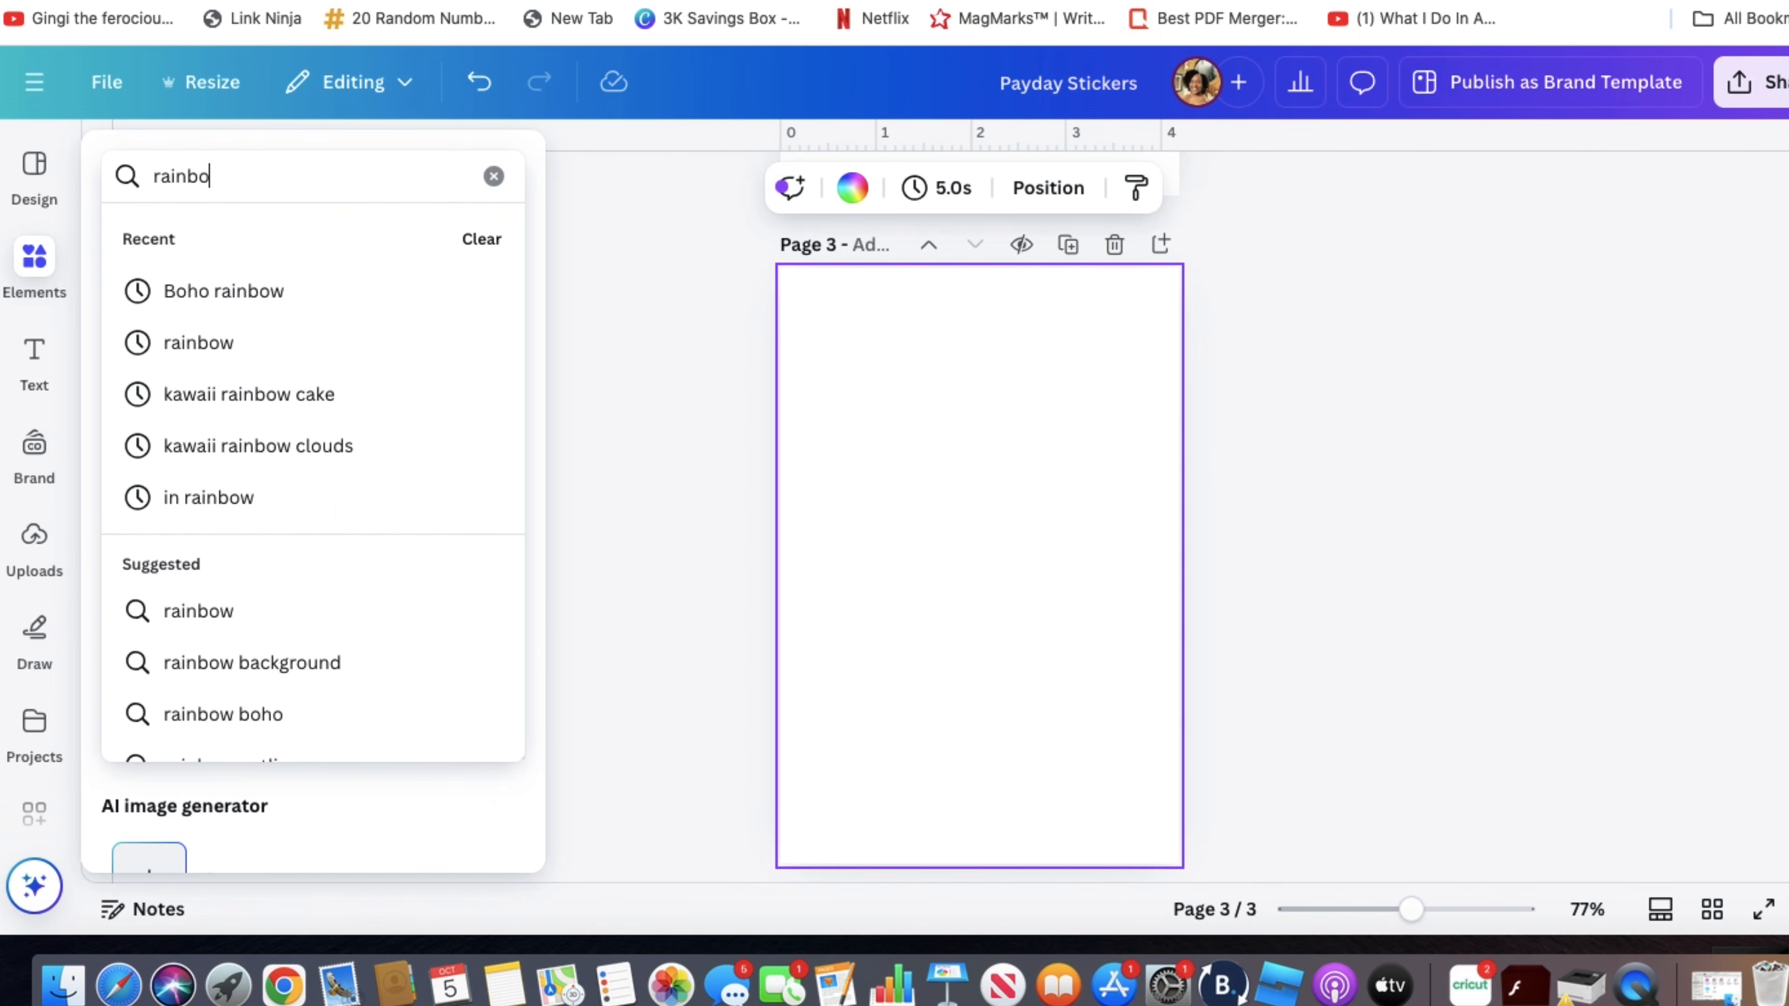
type("w background")
key("Return")
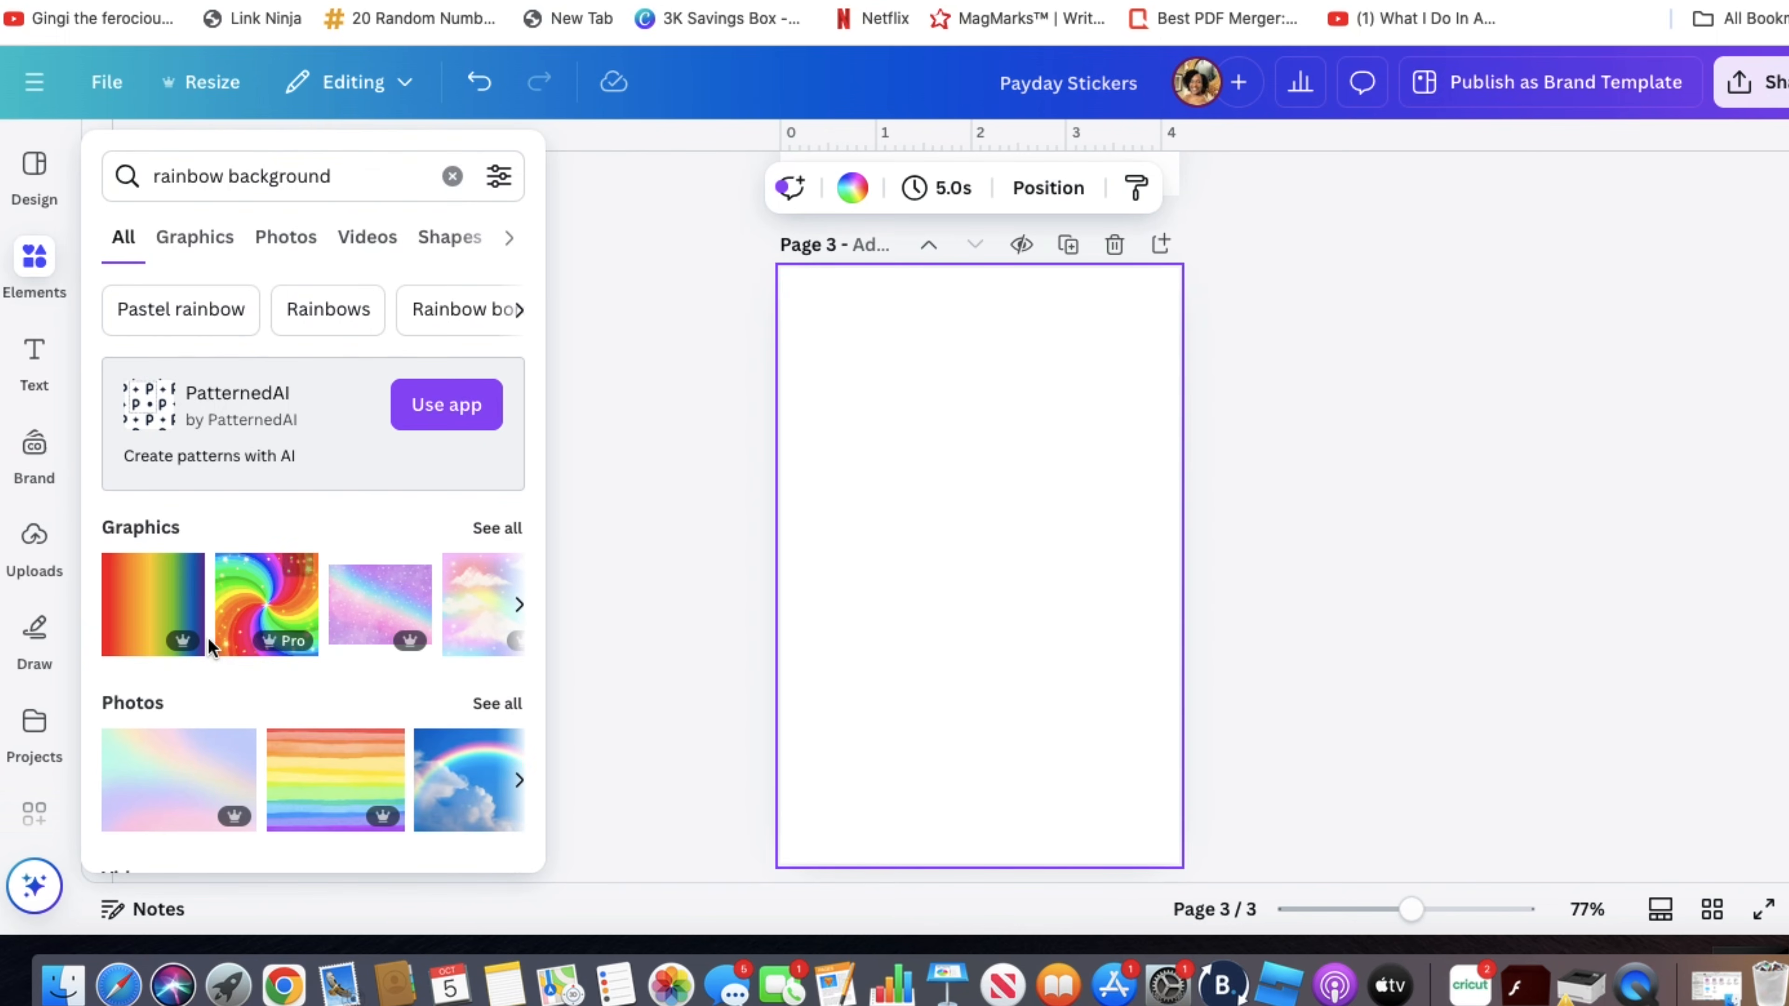
left_click(178, 762)
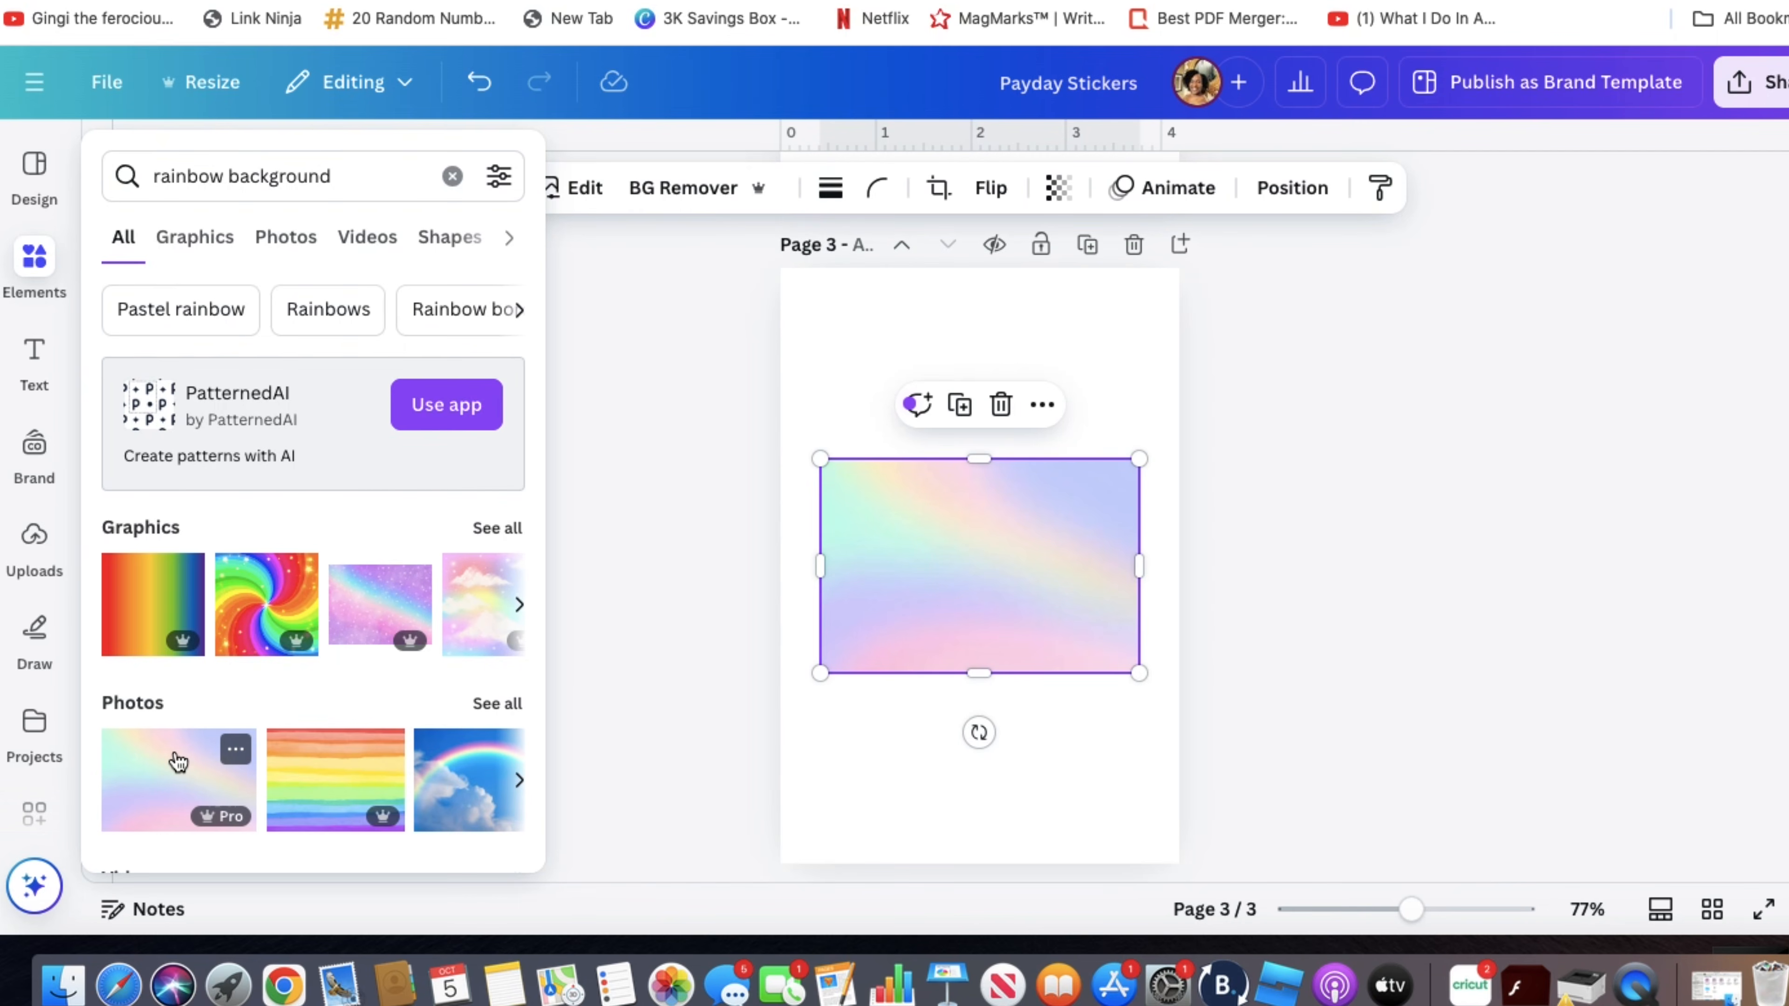
key("Delete")
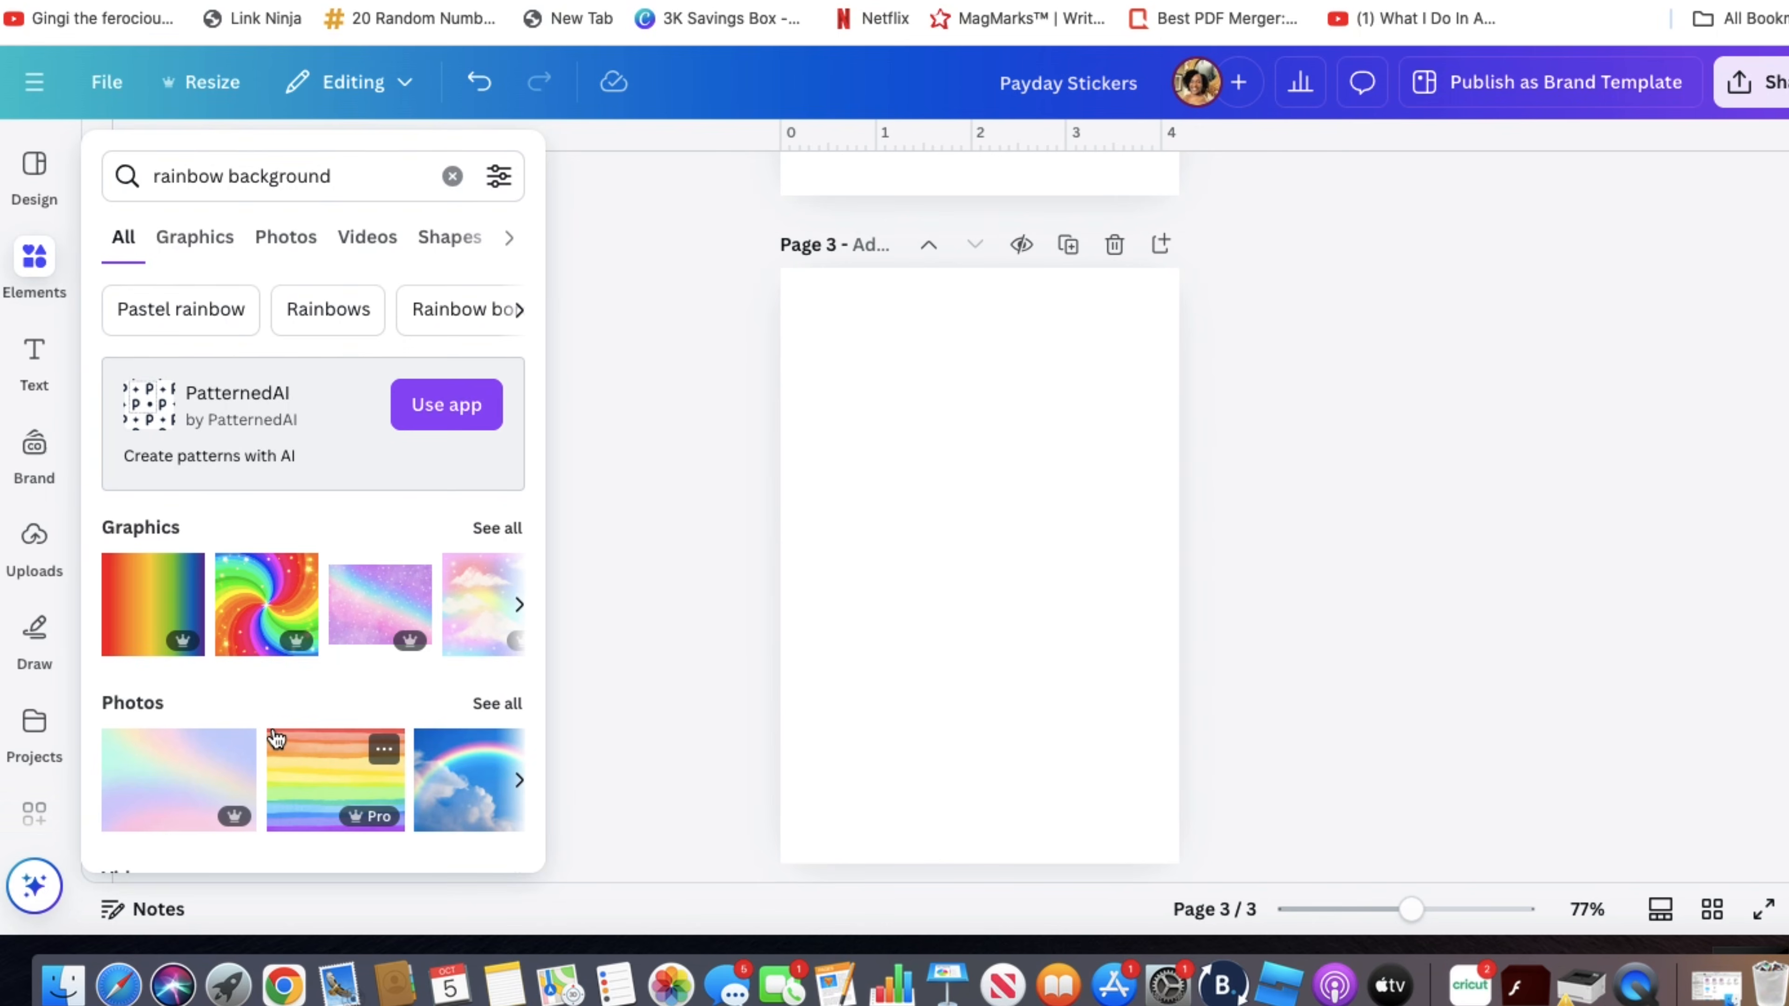
- Add the wavy pastel rainbow stripe graphic to page 3 and stretch it to fill the whole page
left_click(195, 237)
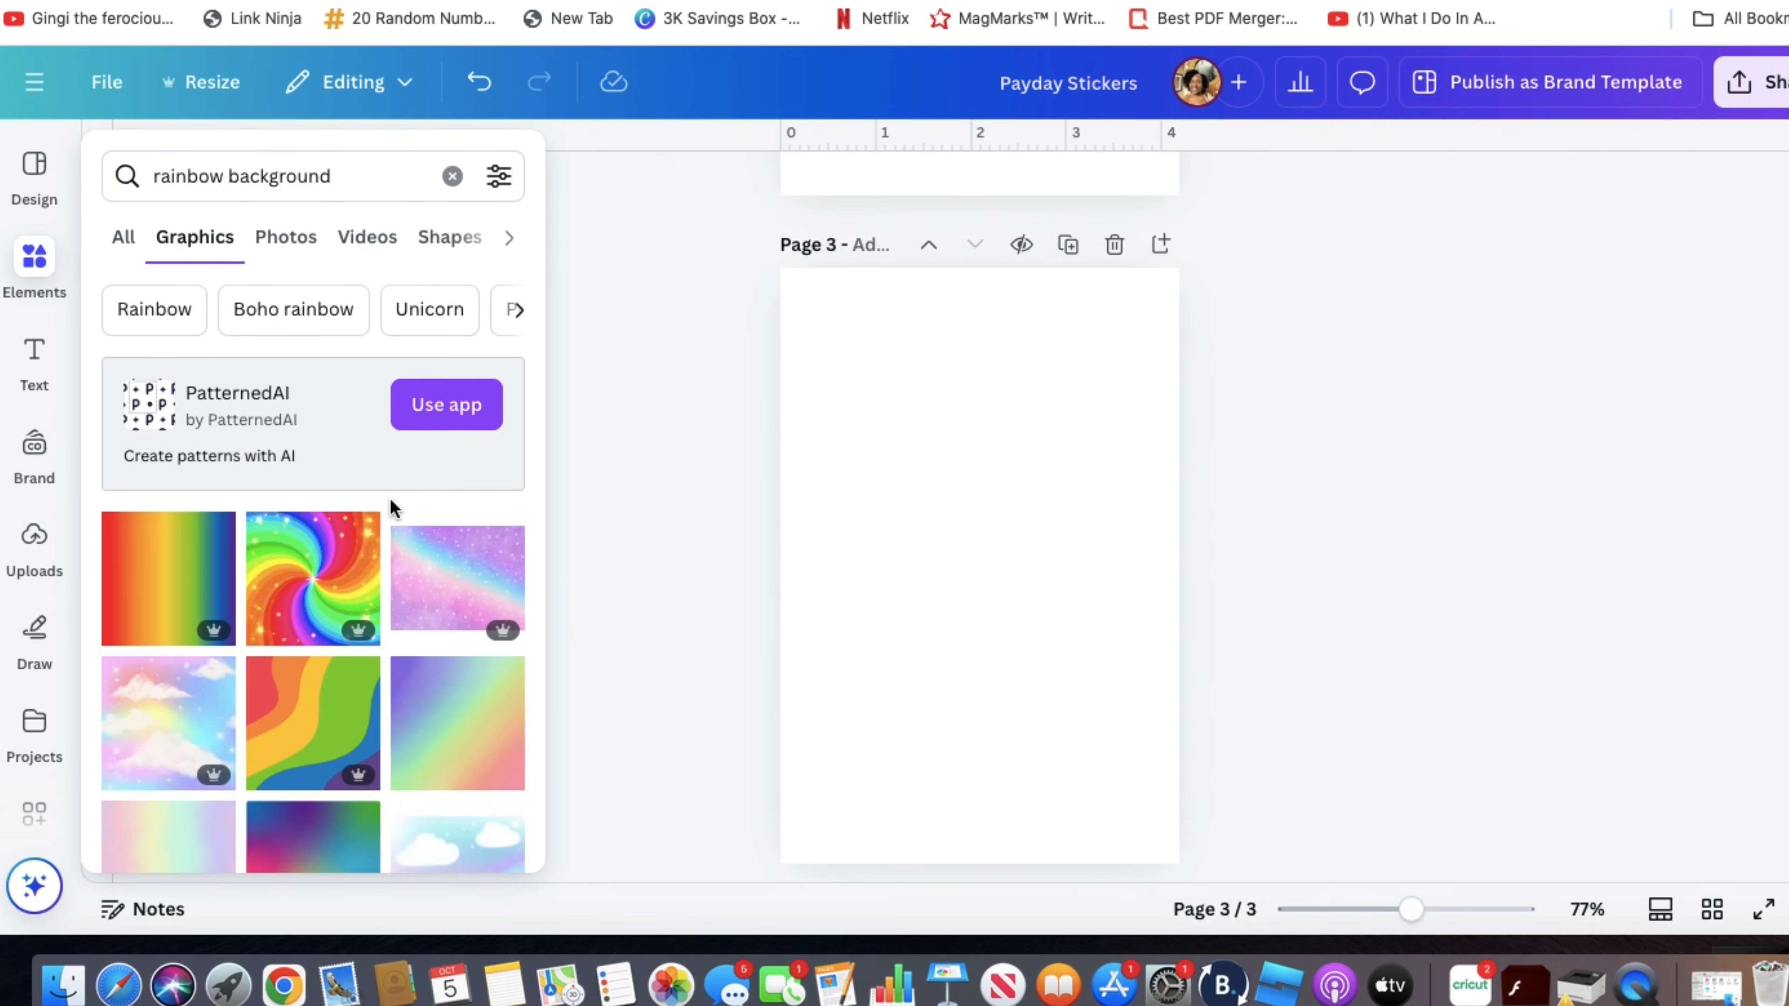
scroll(390, 497, "down", 8)
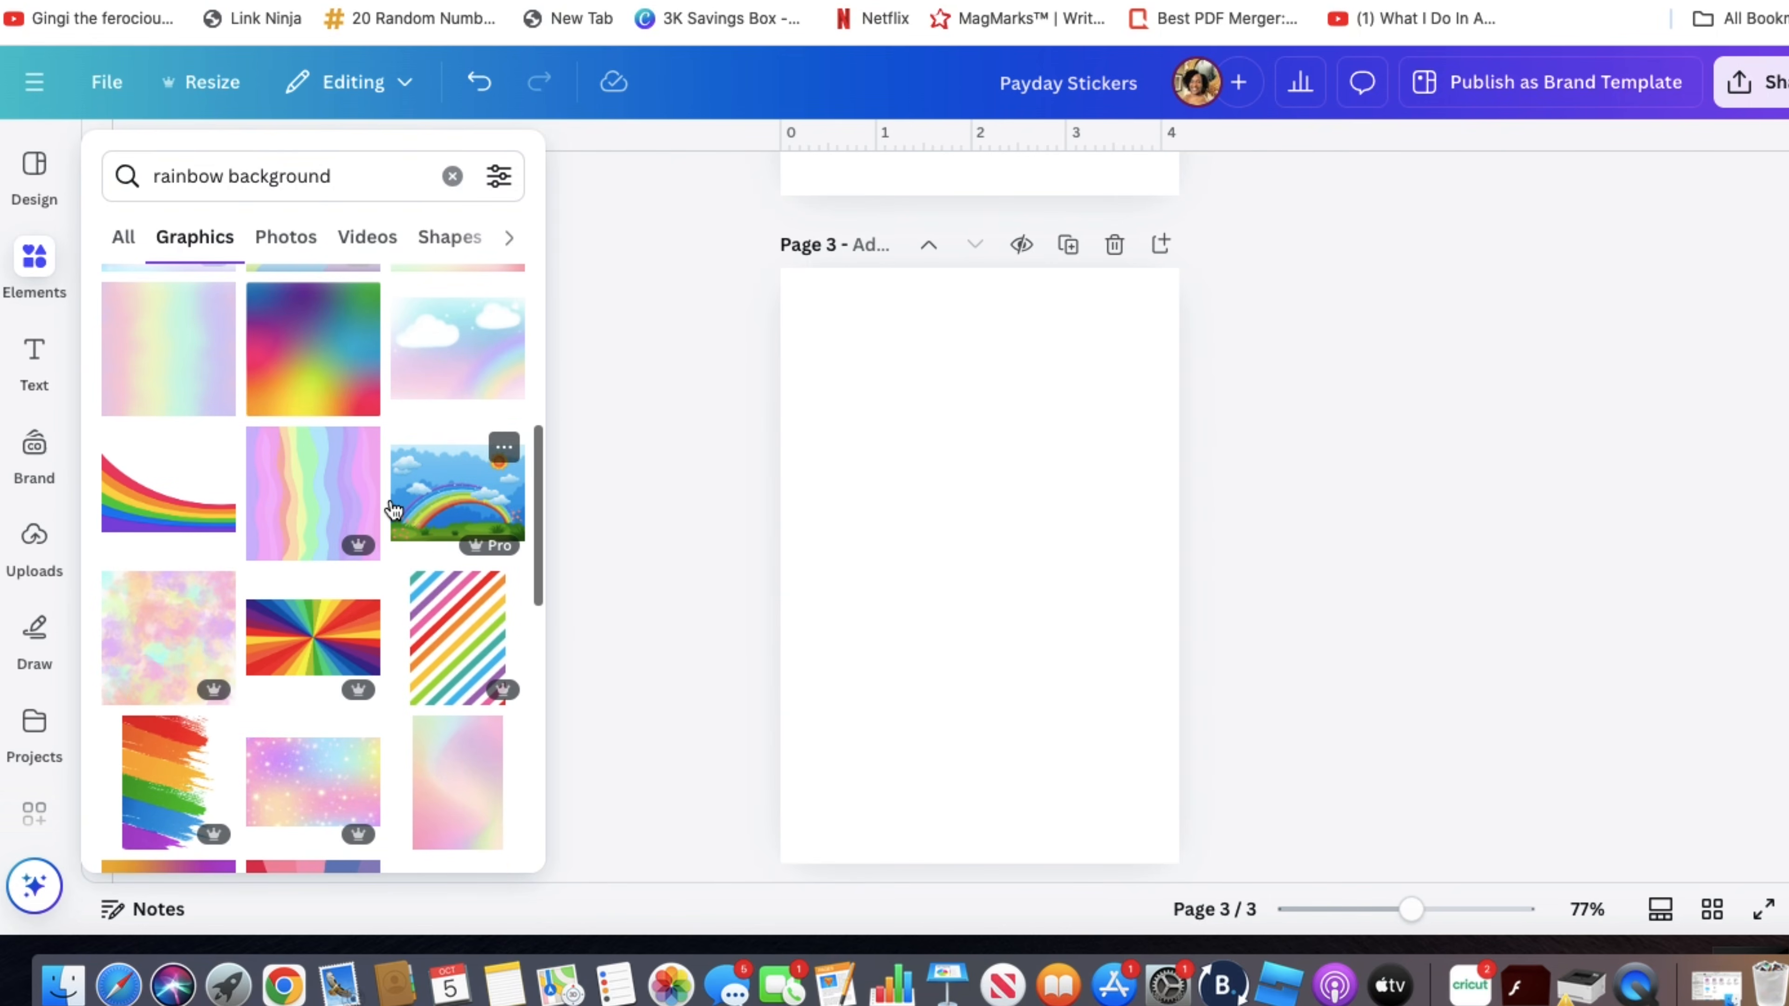
left_click(313, 515)
left_click_drag(979, 406, 970, 268)
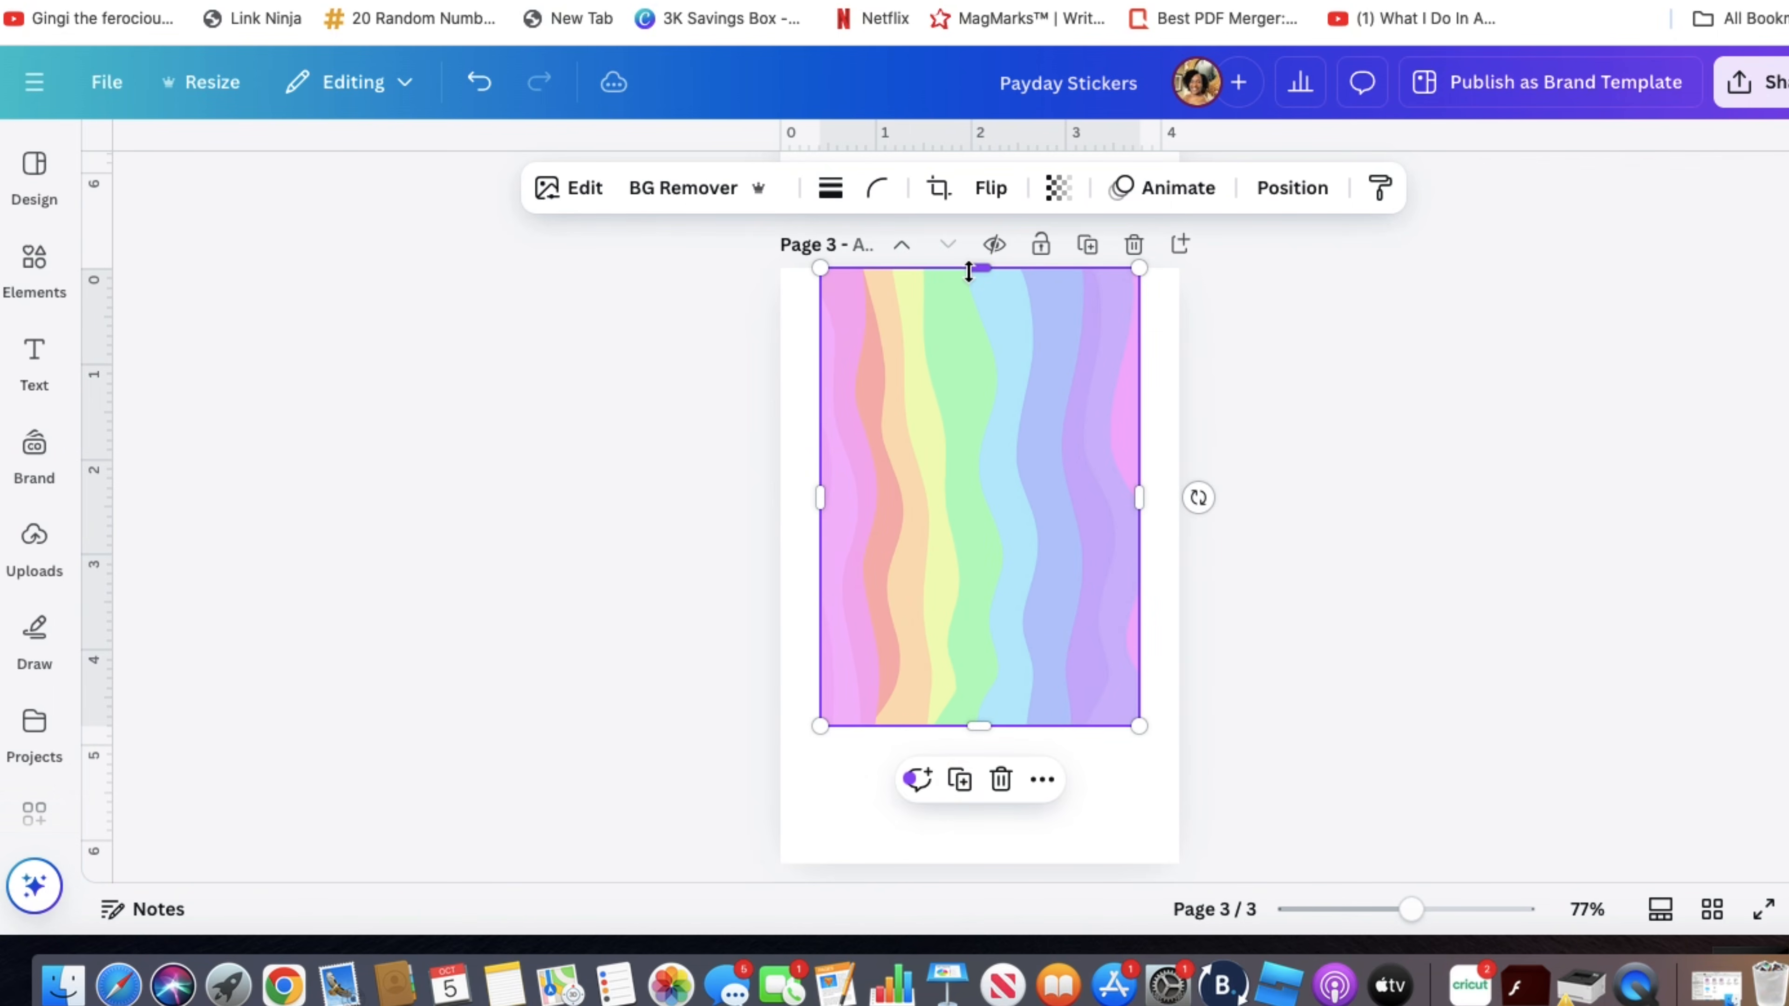
left_click_drag(982, 722, 981, 864)
left_click_drag(1141, 566, 1179, 566)
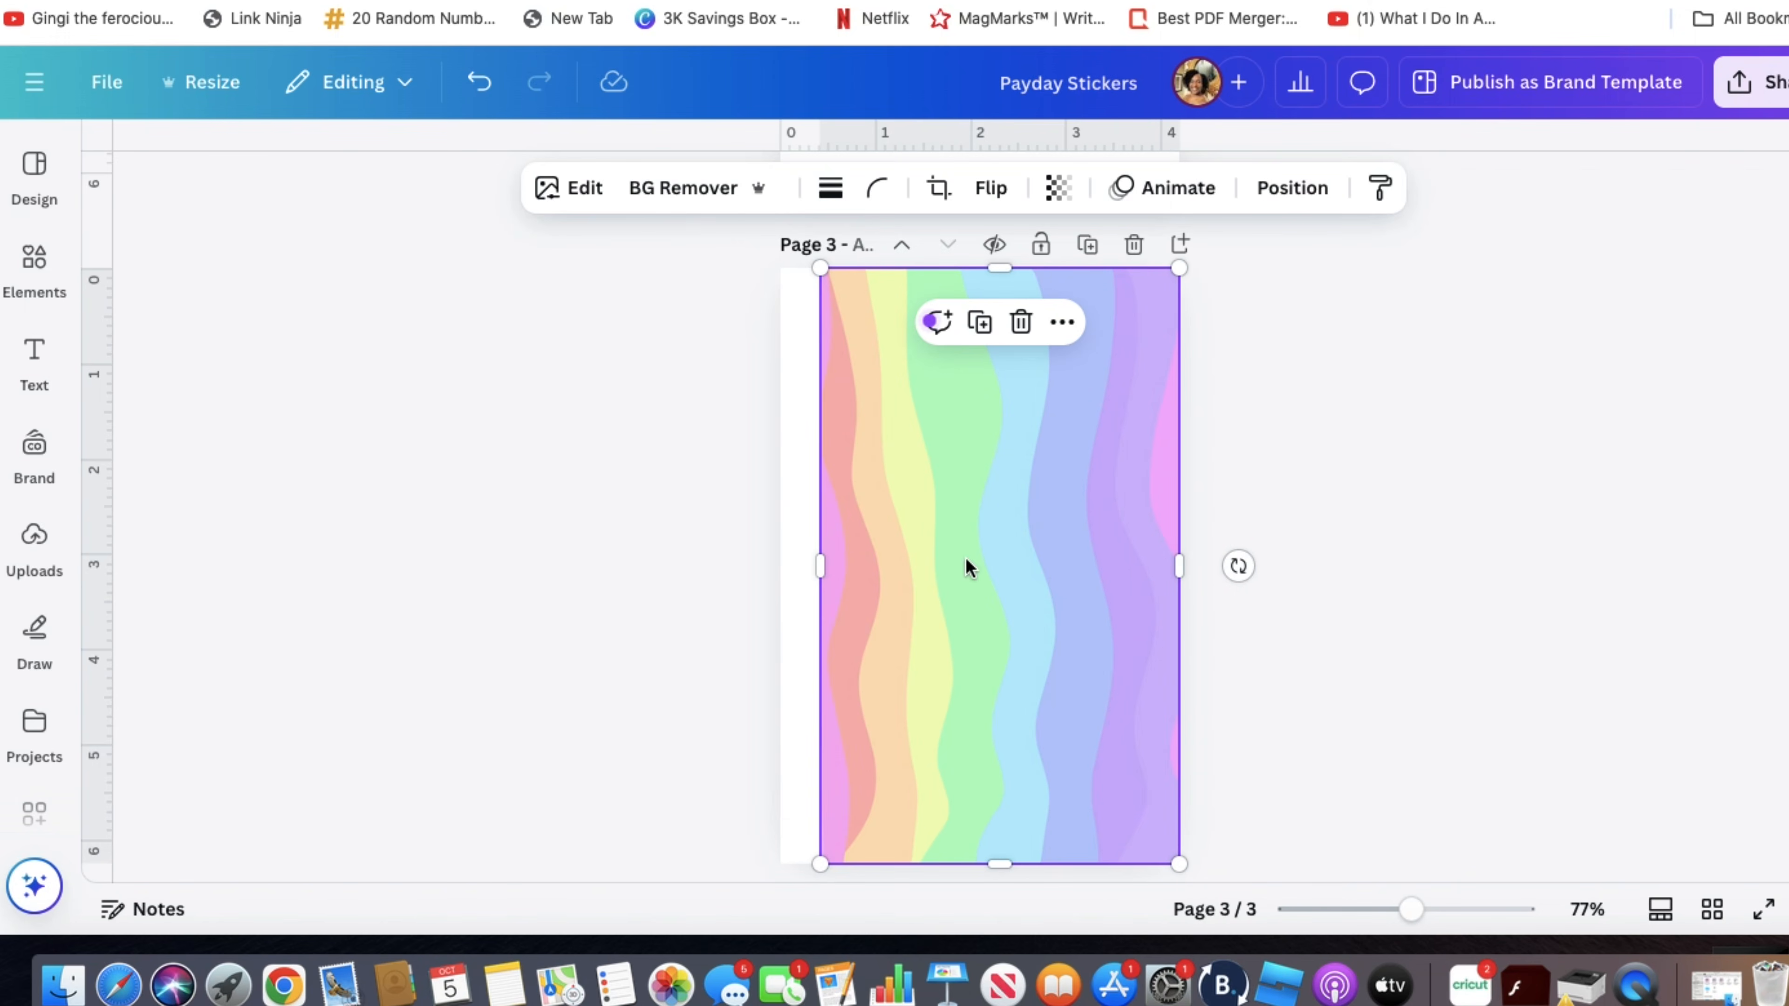
left_click_drag(820, 564, 780, 565)
left_click(670, 570)
- Clear the rainbow background search and add a square shape to page 3
left_click(44, 286)
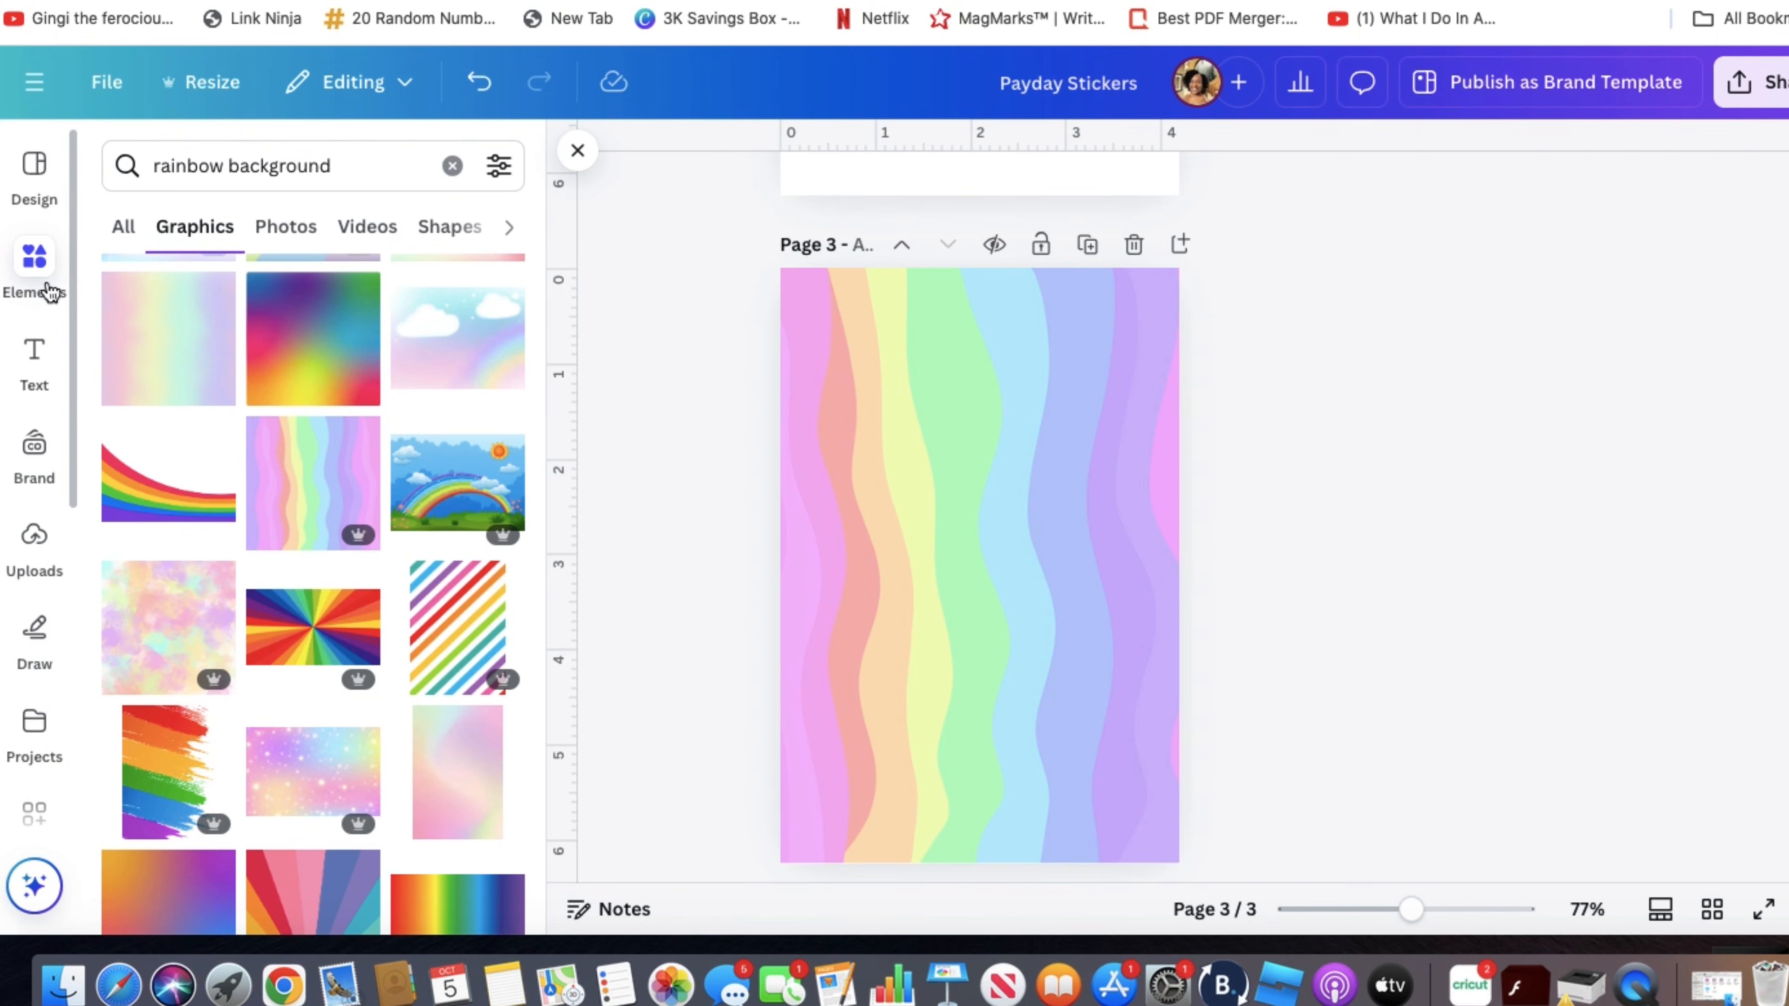
left_click(453, 166)
left_click(153, 523)
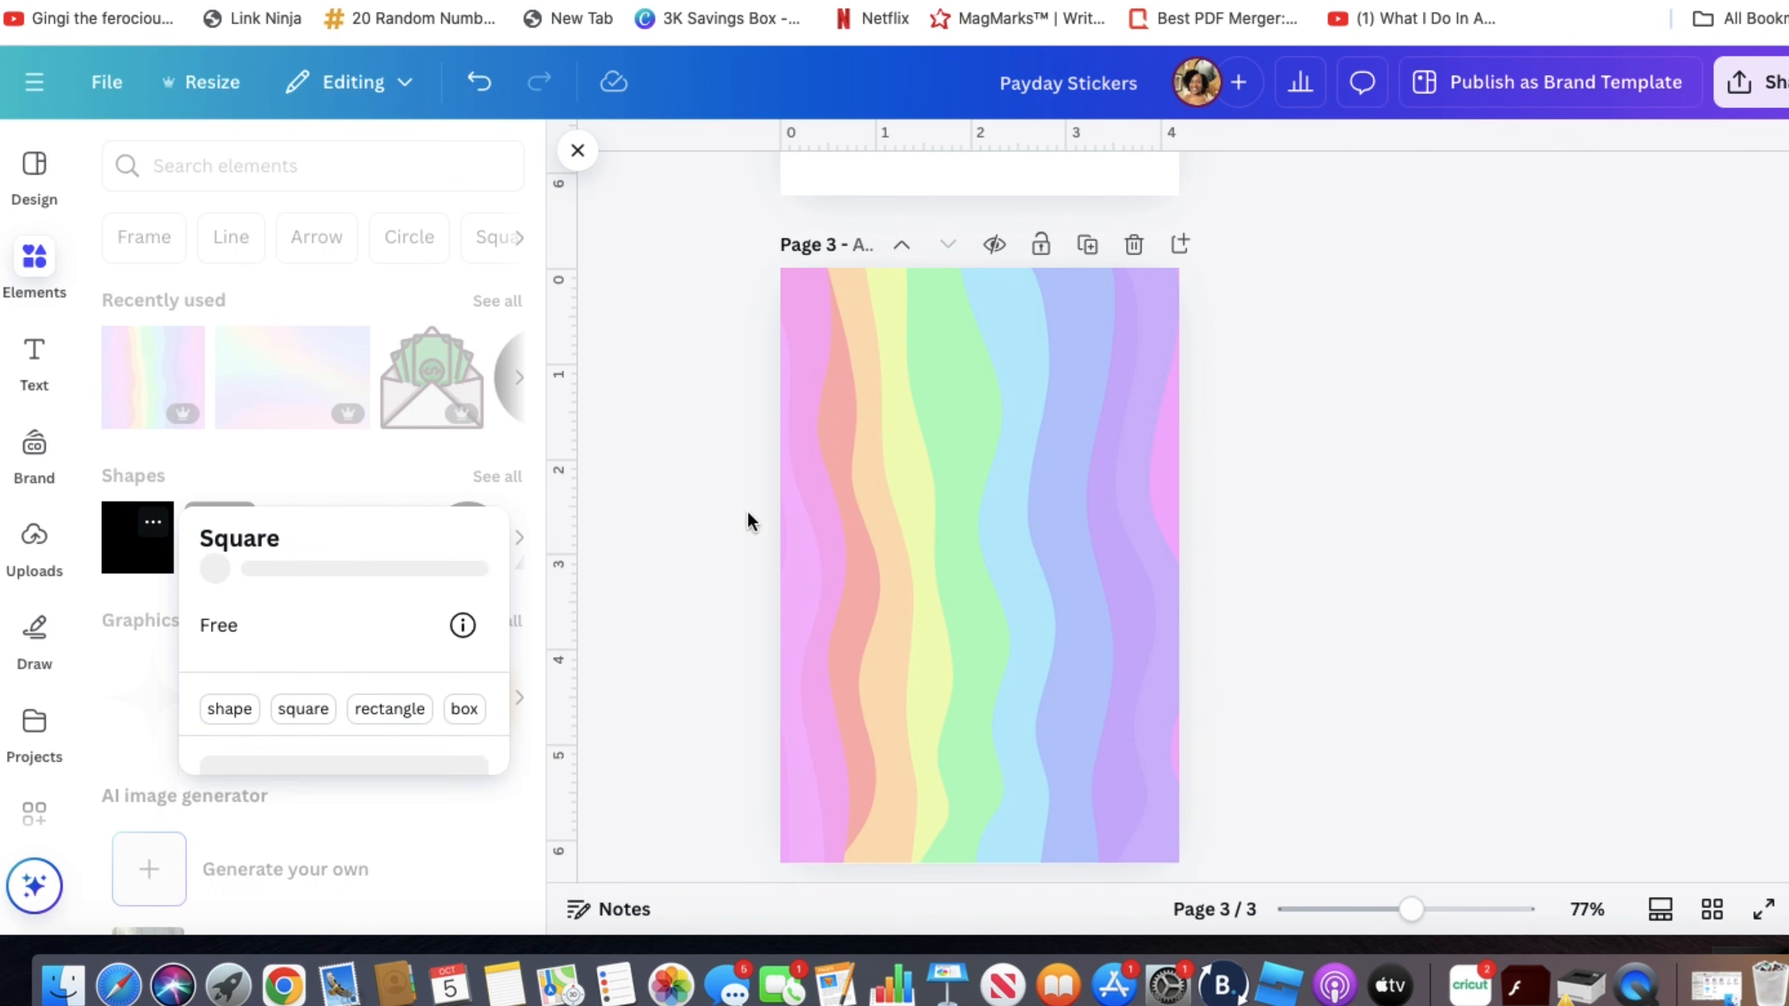
right_click(143, 532)
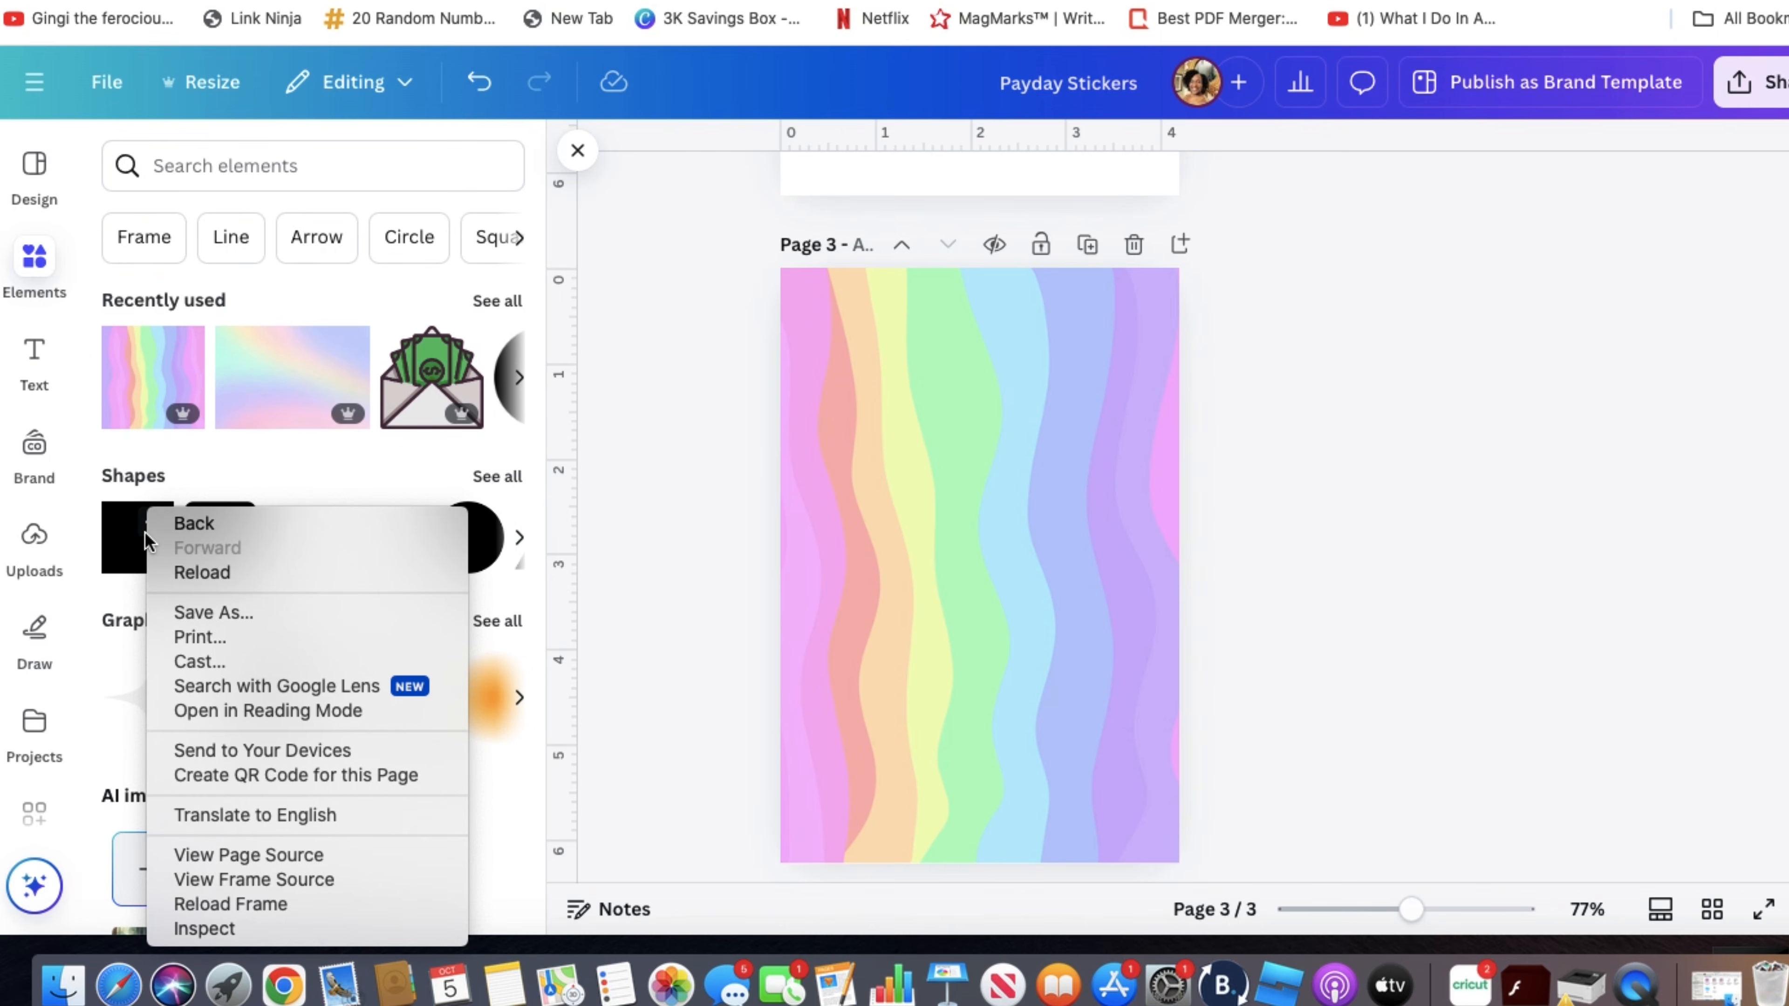
left_click(127, 537)
left_click(126, 537)
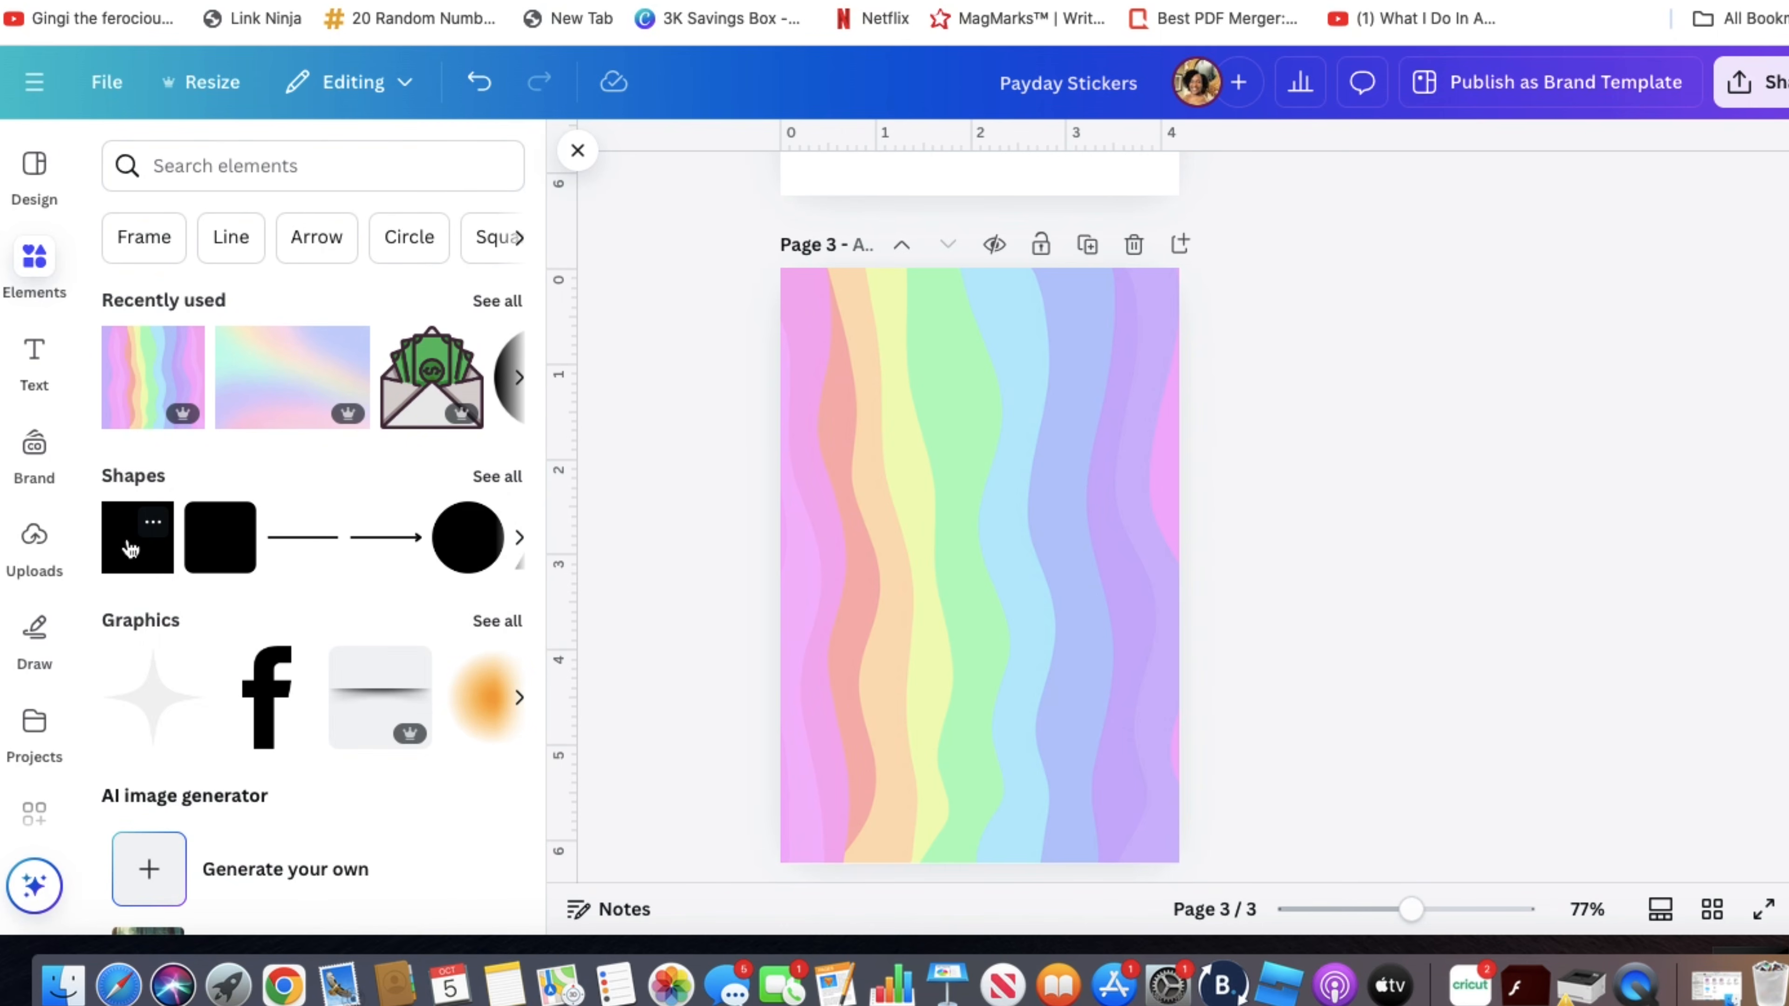
left_click(130, 548)
- Stretch the square into a large rectangle, leaving a rainbow border on every side and a taller band above it
left_click_drag(977, 505, 969, 380)
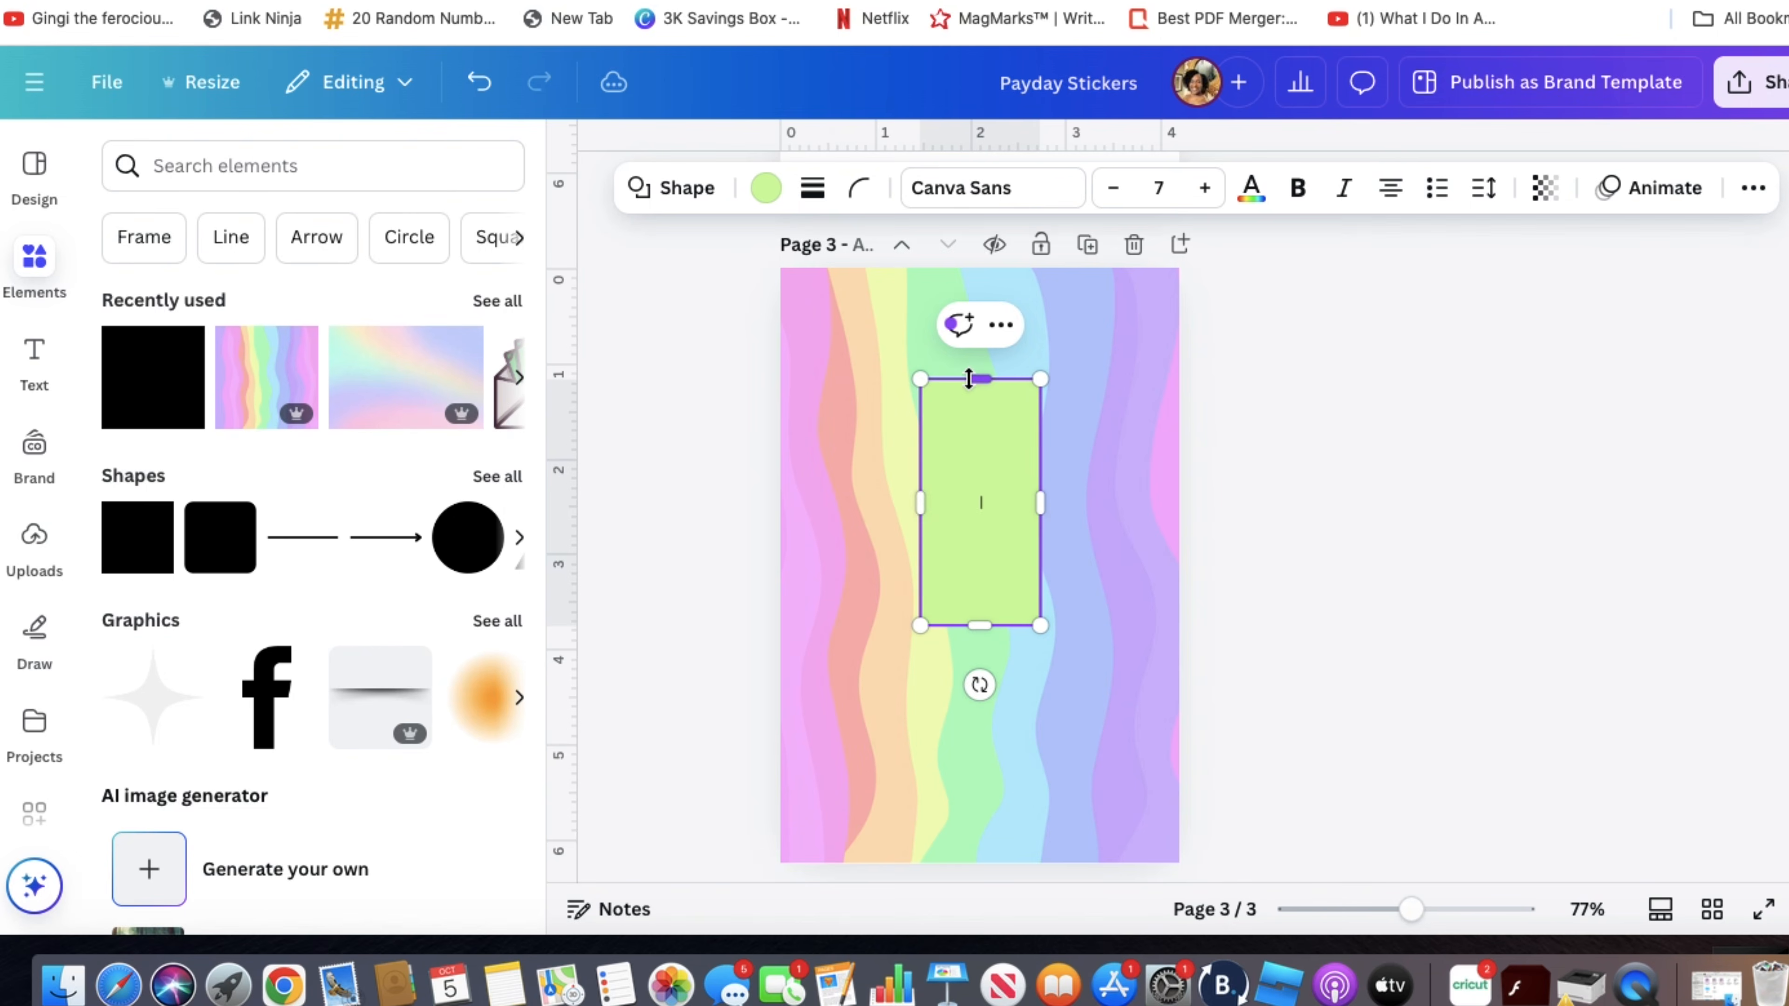
left_click_drag(917, 497, 820, 500)
left_click_drag(1043, 499, 1139, 502)
left_click_drag(987, 660, 992, 825)
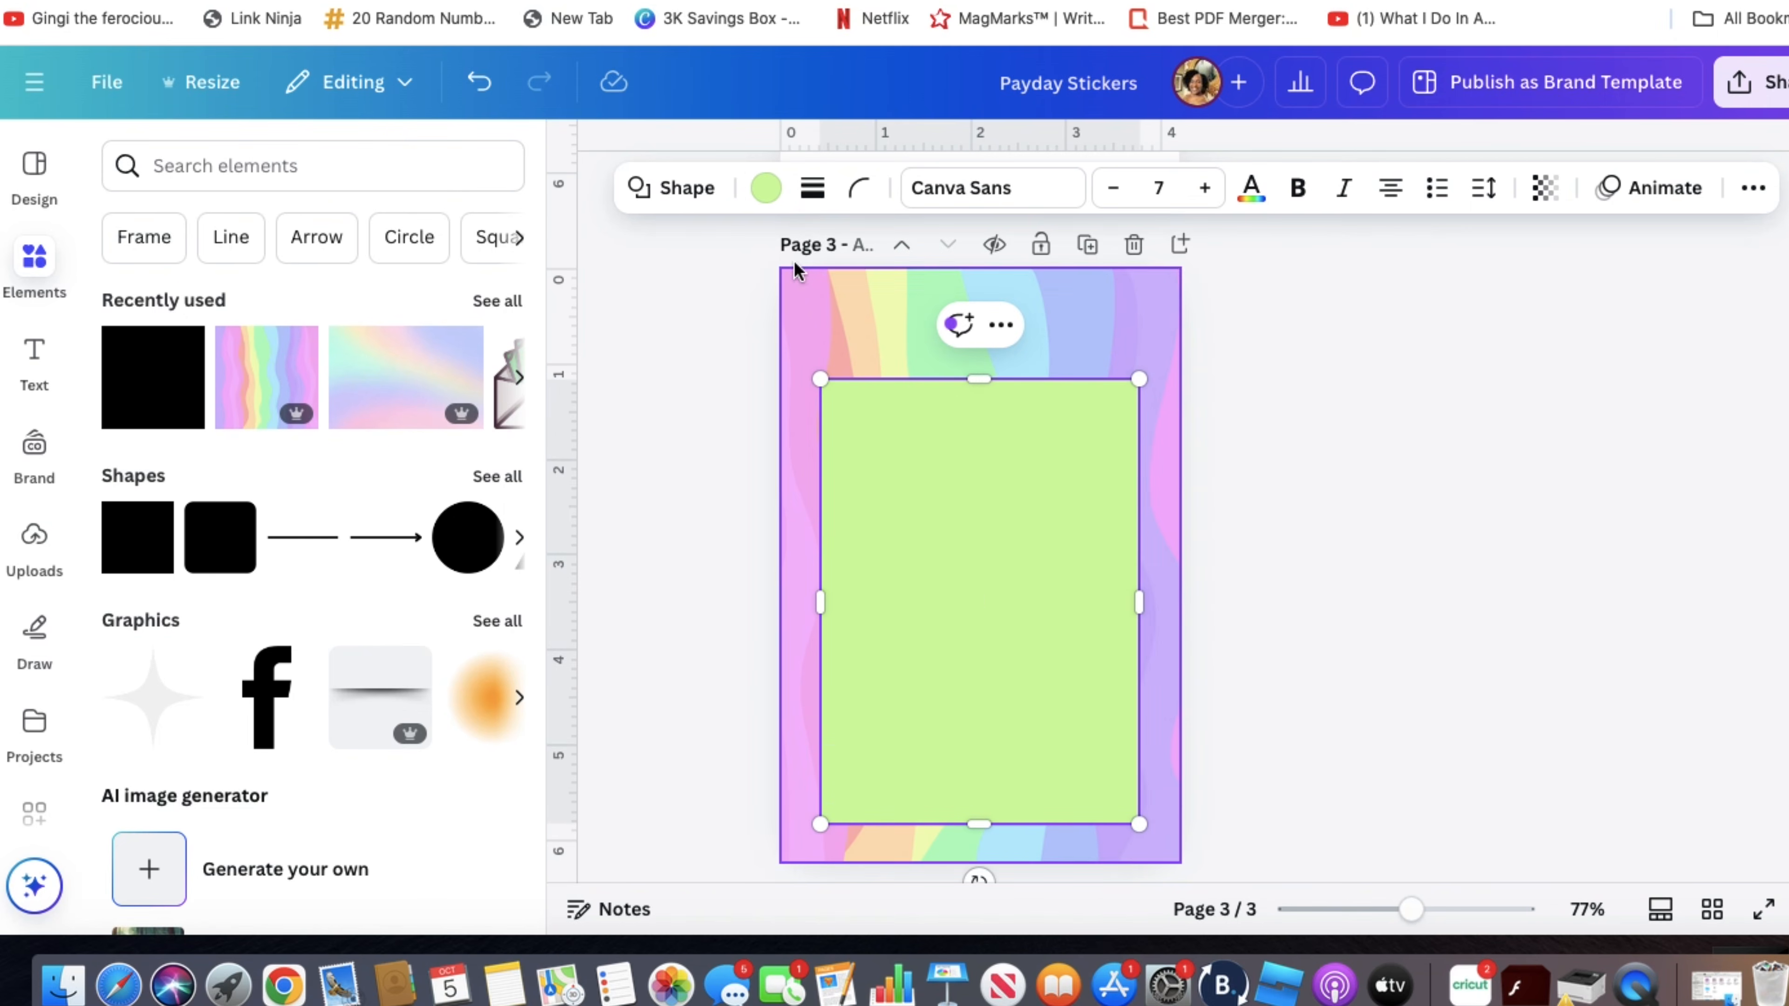
- Fill the rectangle with white and extend its upper edge slightly toward the top of the page
left_click(765, 187)
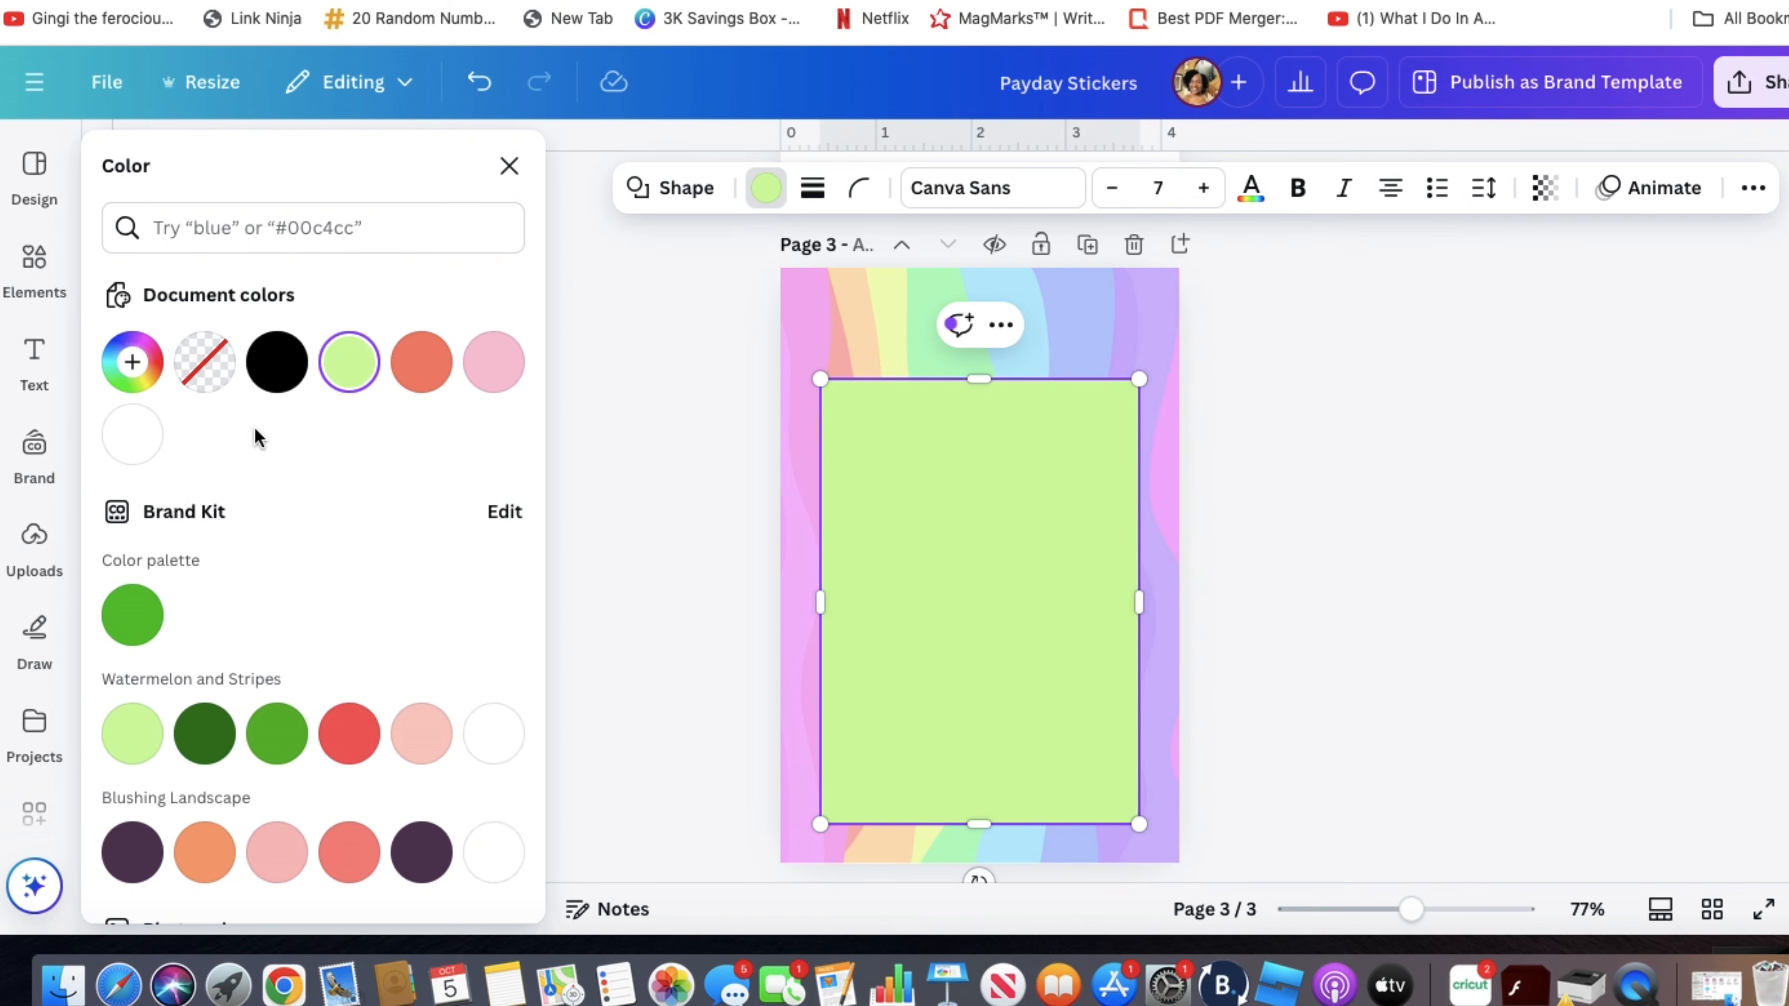
right_click(133, 425)
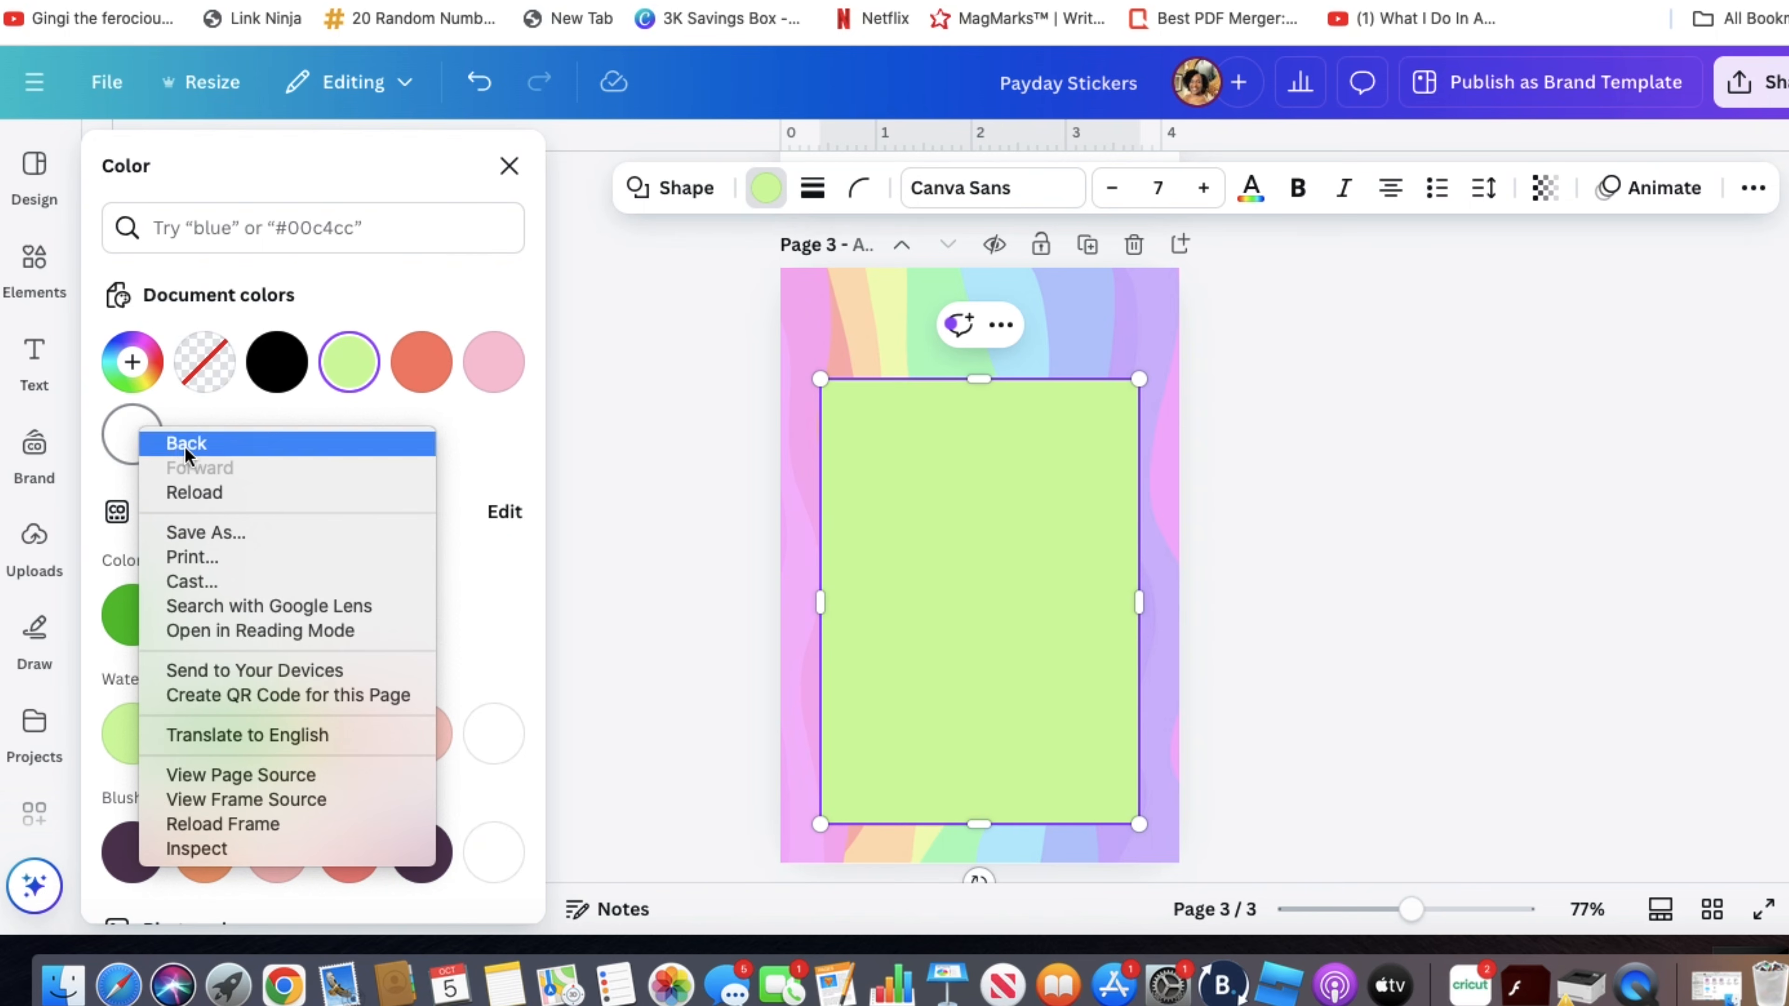
left_click(132, 426)
left_click(132, 433)
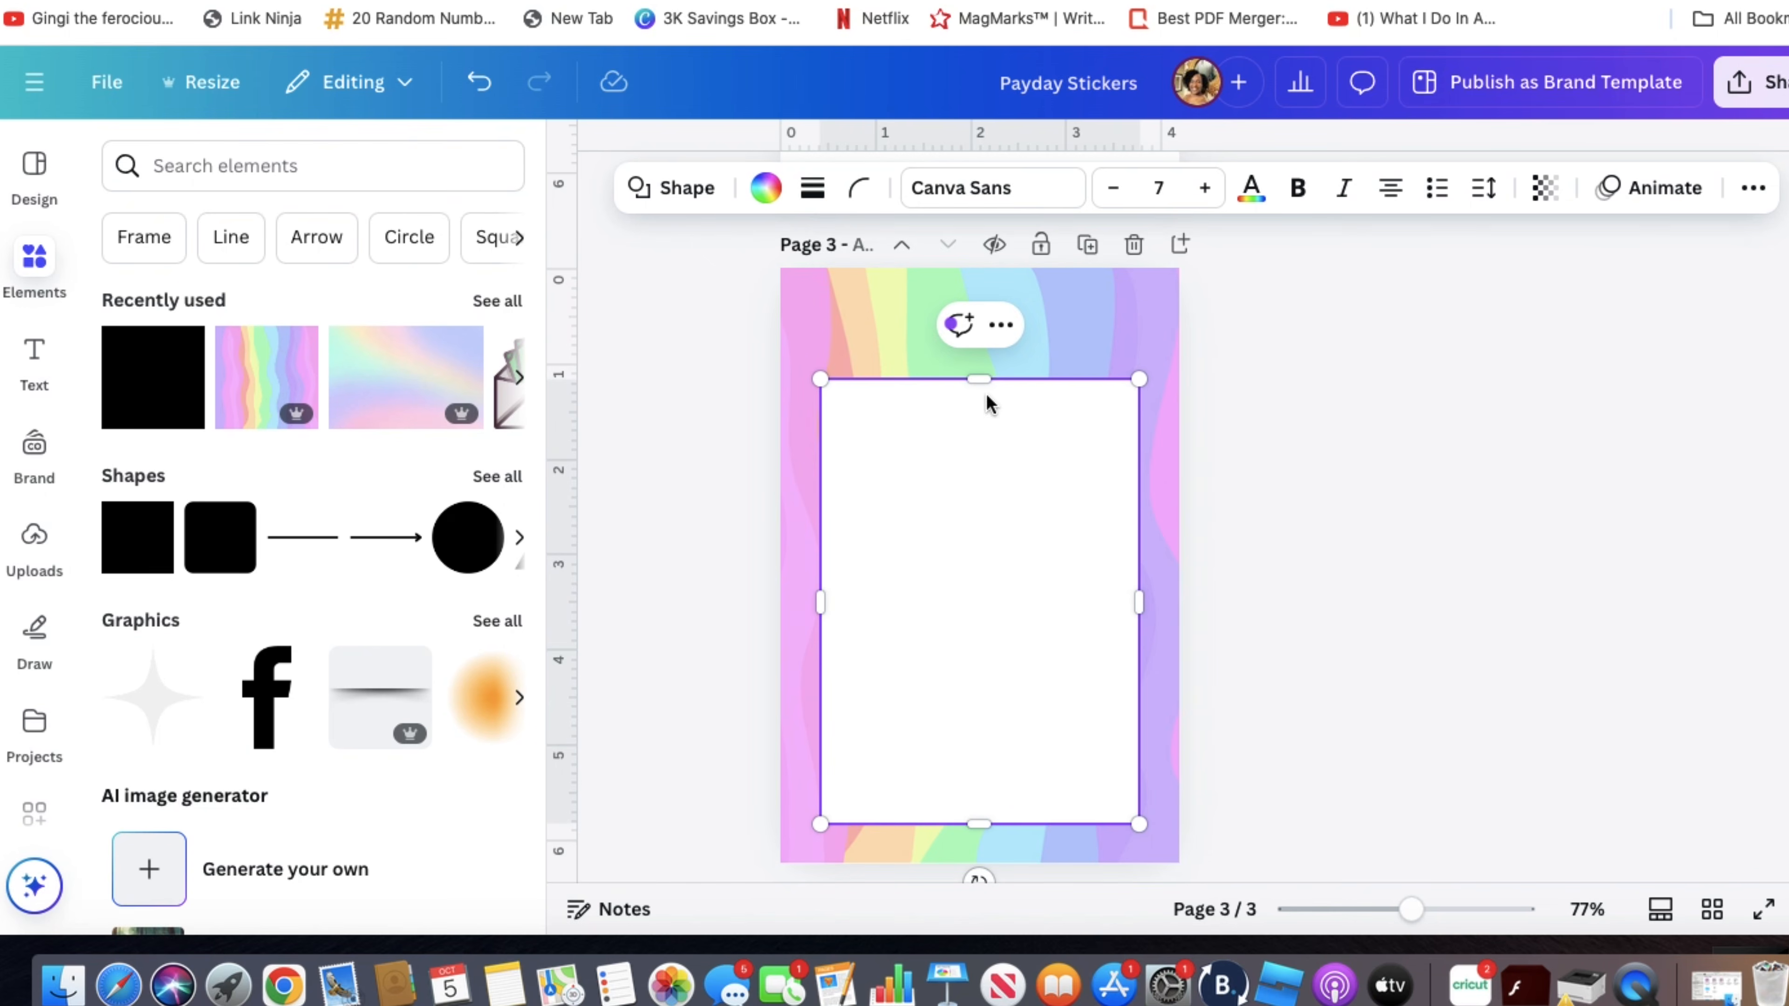
left_click_drag(982, 379, 979, 349)
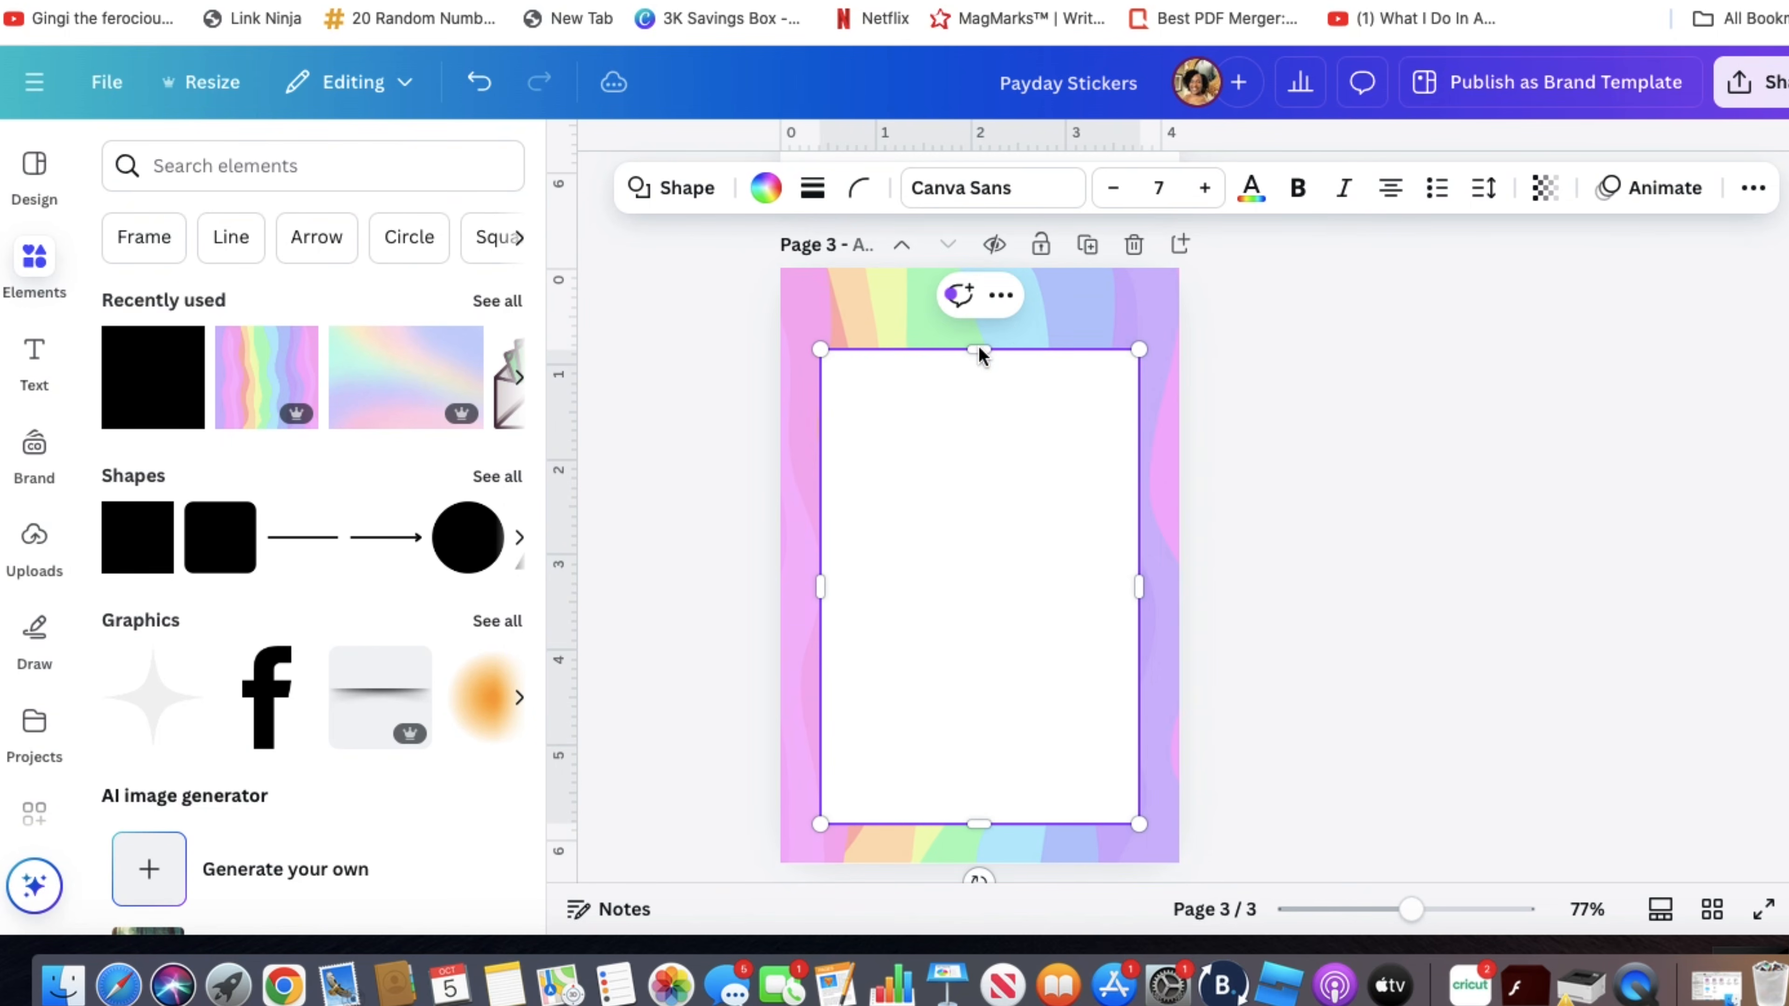
- Add the heading "Date Numbers" and place it on the rainbow band above the white rectangle
left_click(34, 350)
right_click(277, 512)
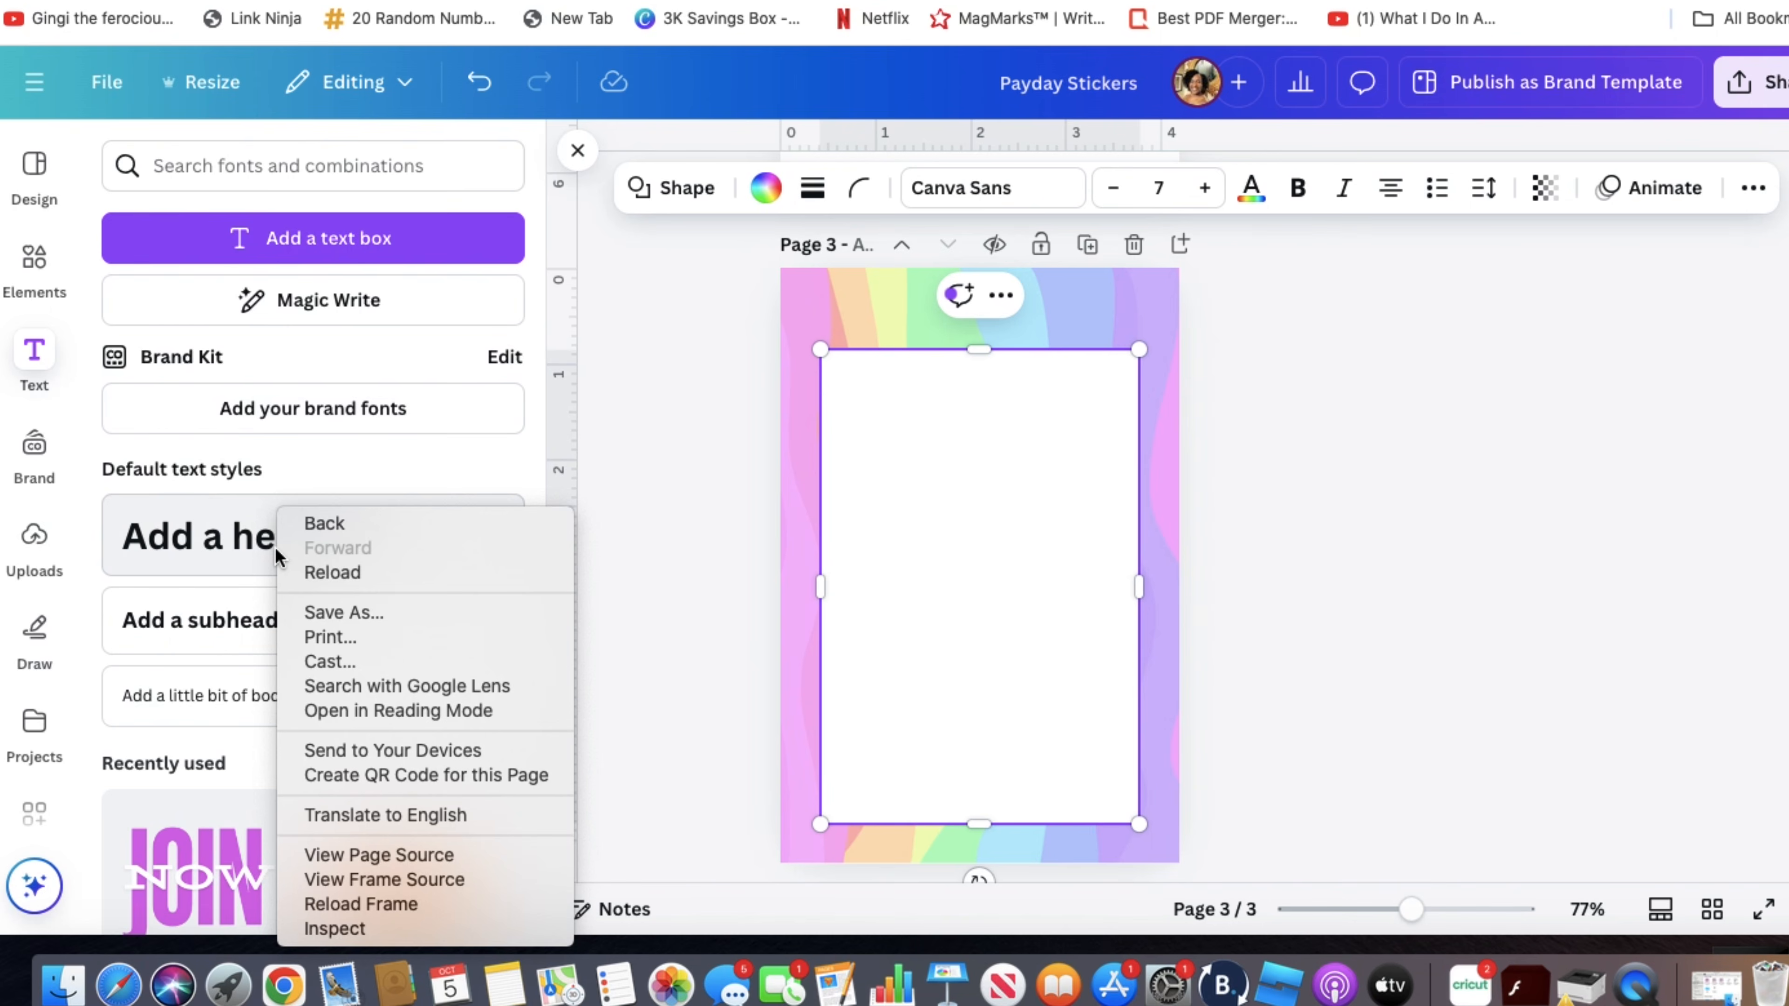
left_click(251, 556)
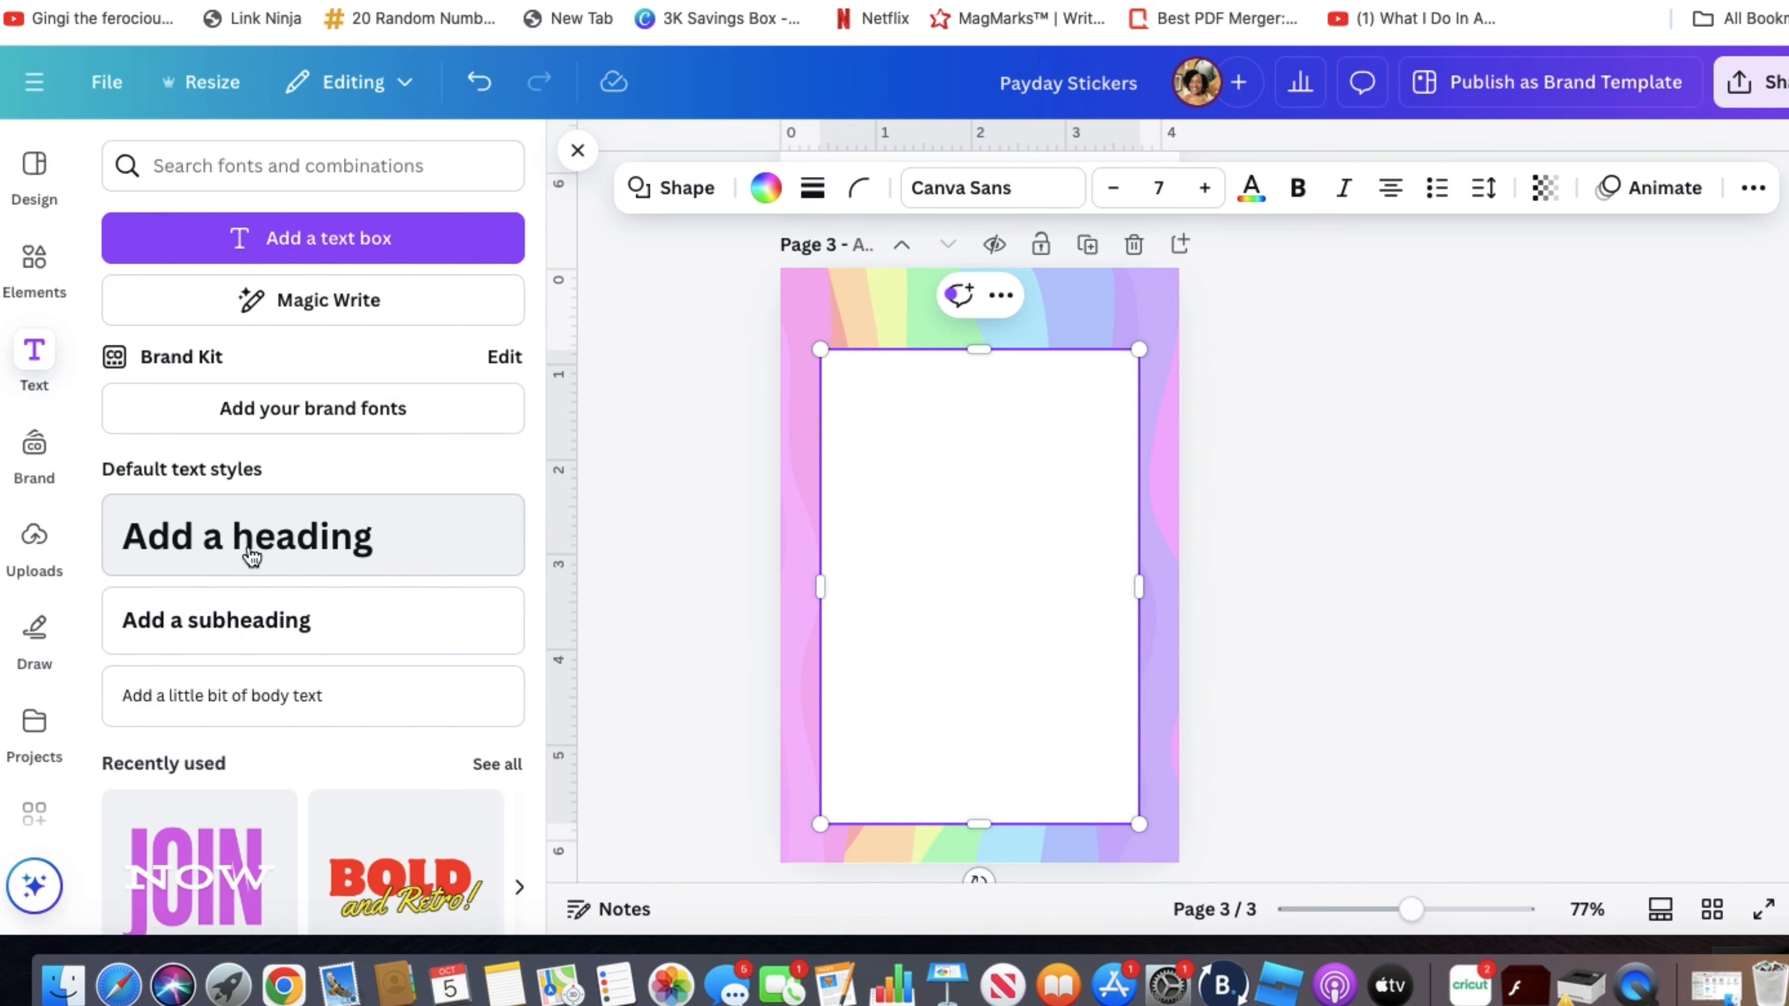
left_click(252, 556)
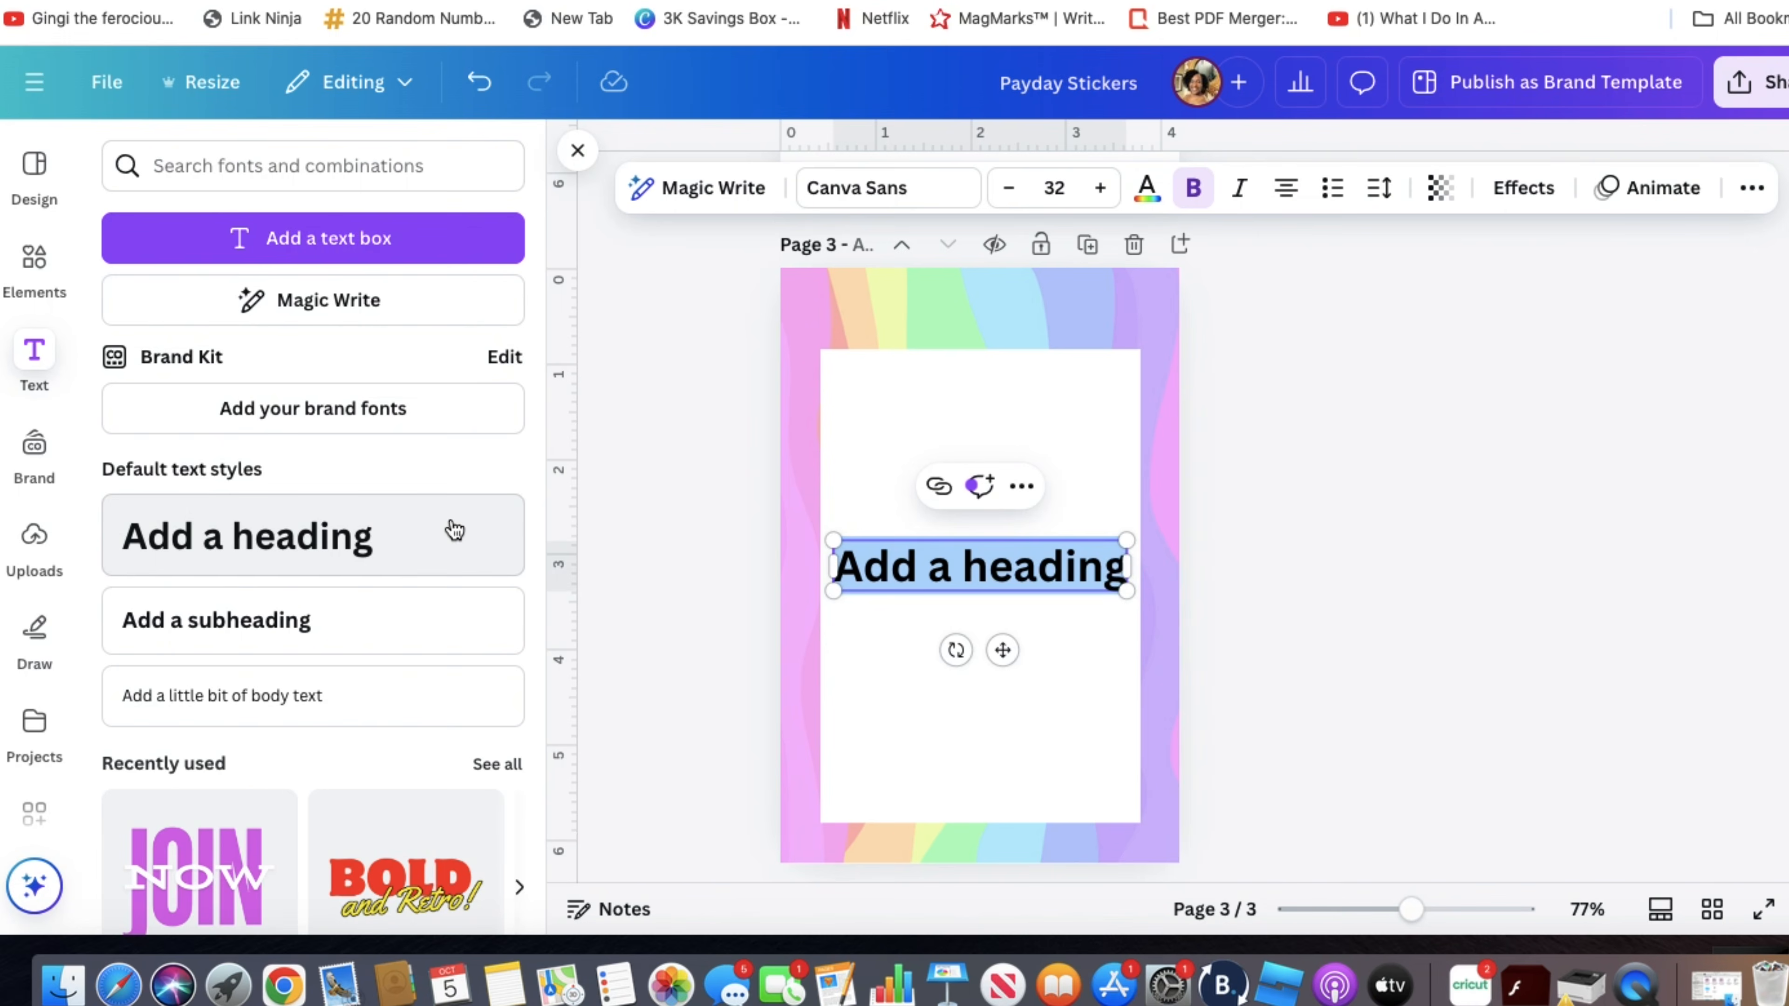
type("Date Numbers")
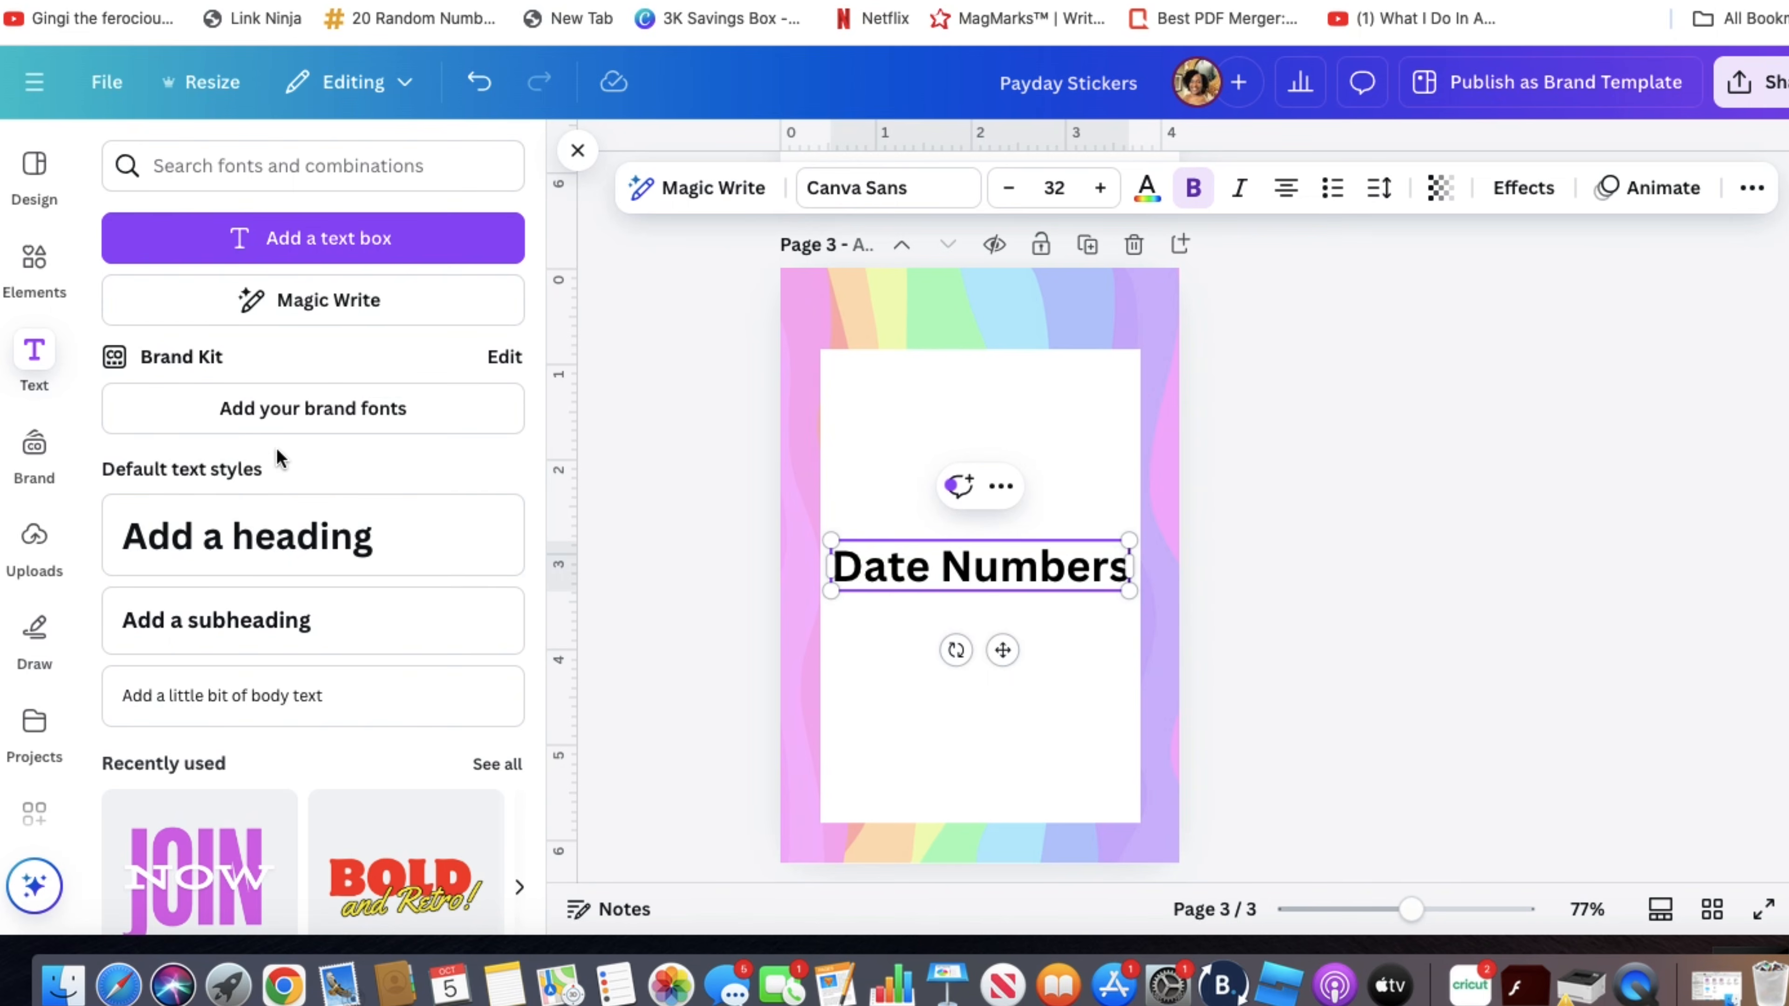
left_click(887, 570)
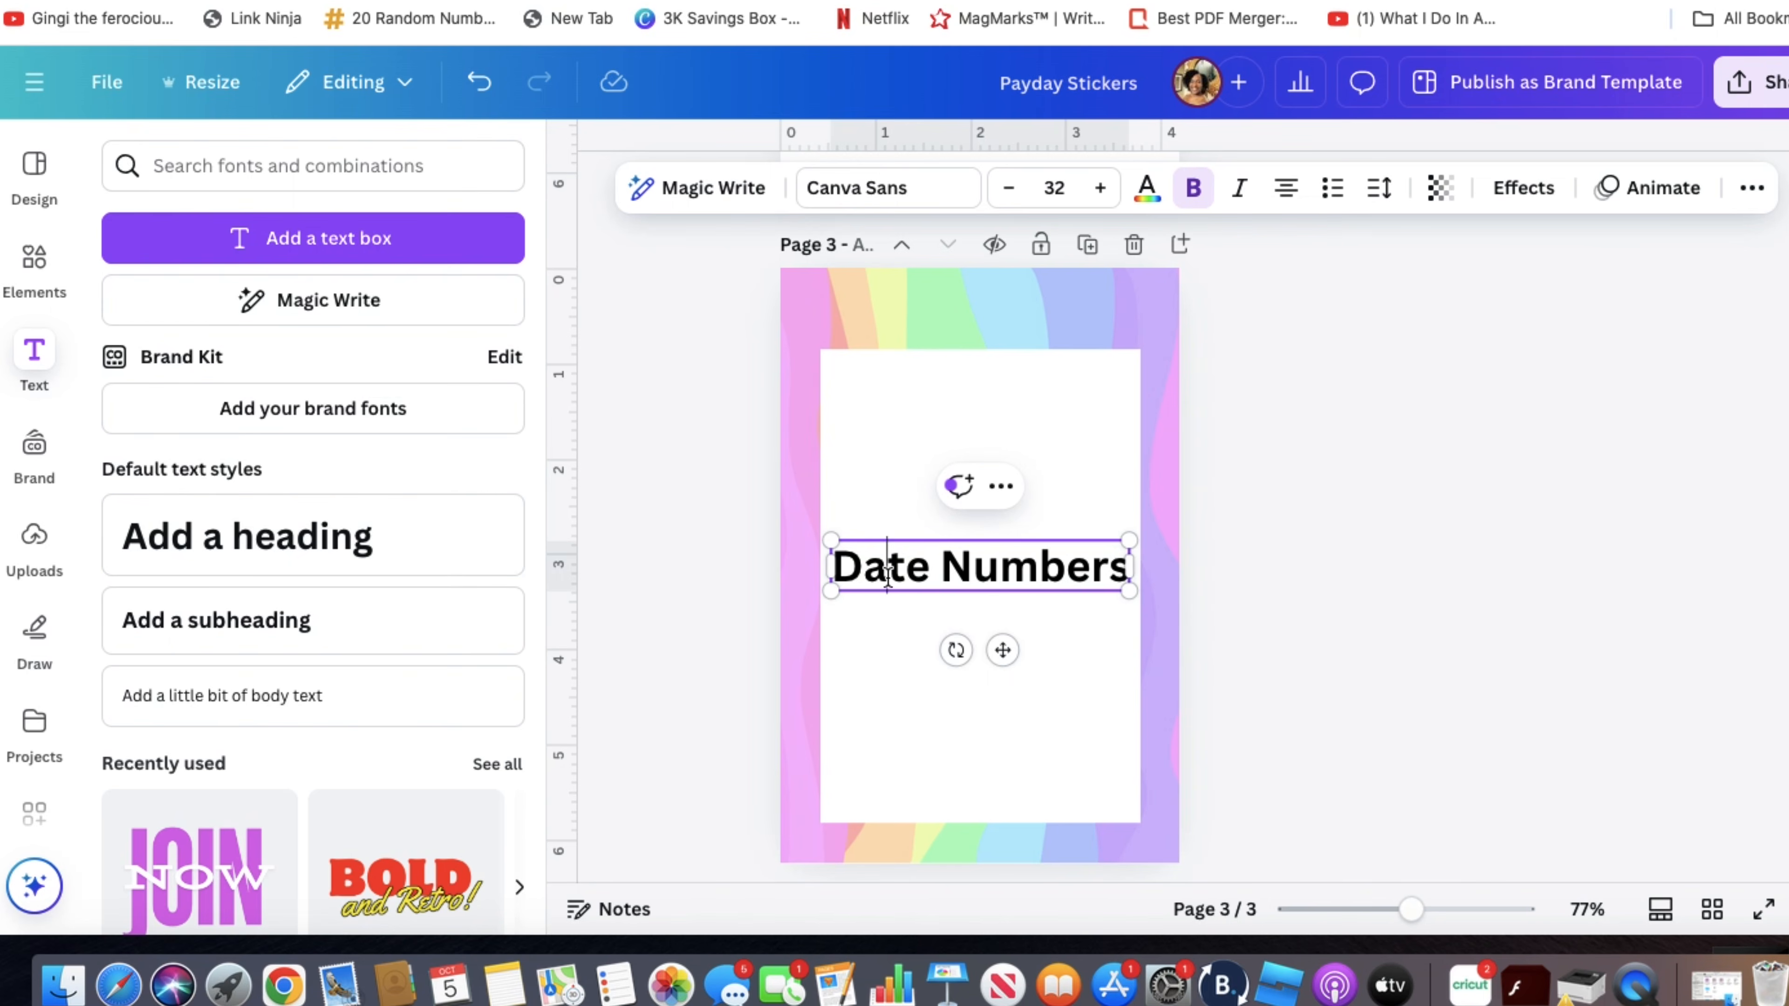
left_click(1645, 544)
left_click_drag(1126, 567, 1090, 319)
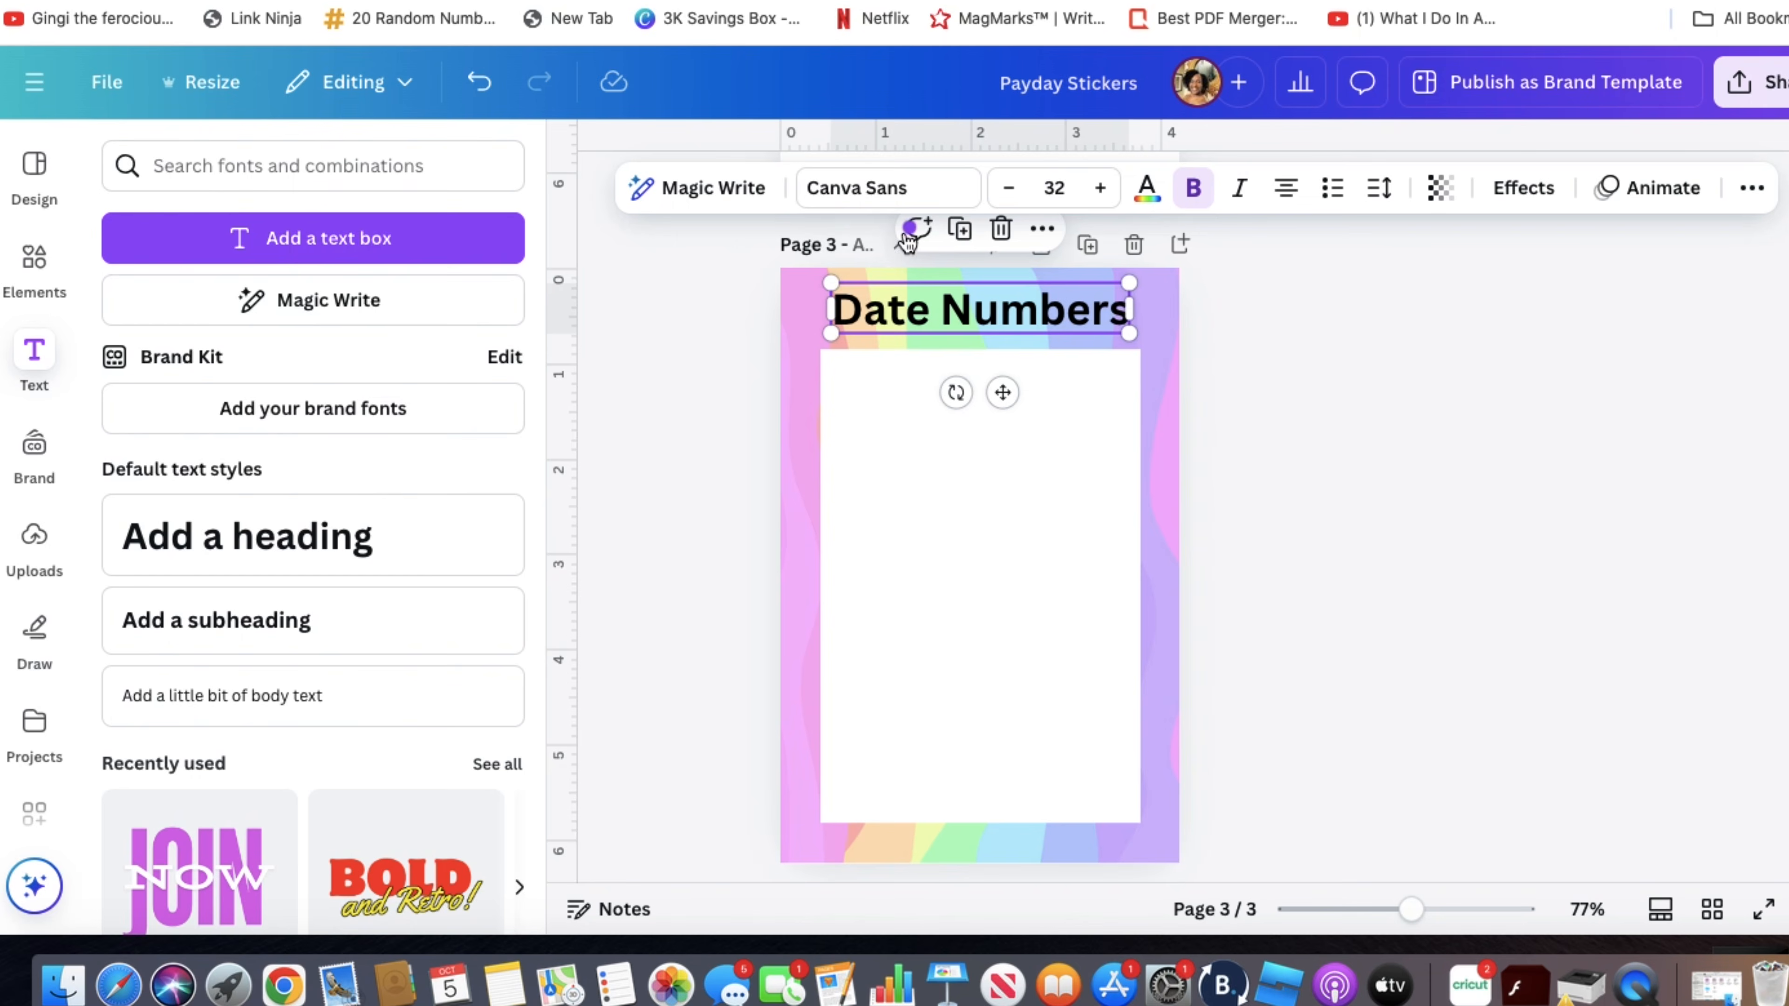
- Set the Date Numbers heading to the Cupcake Handmade Regular font at size 45
left_click(912, 191)
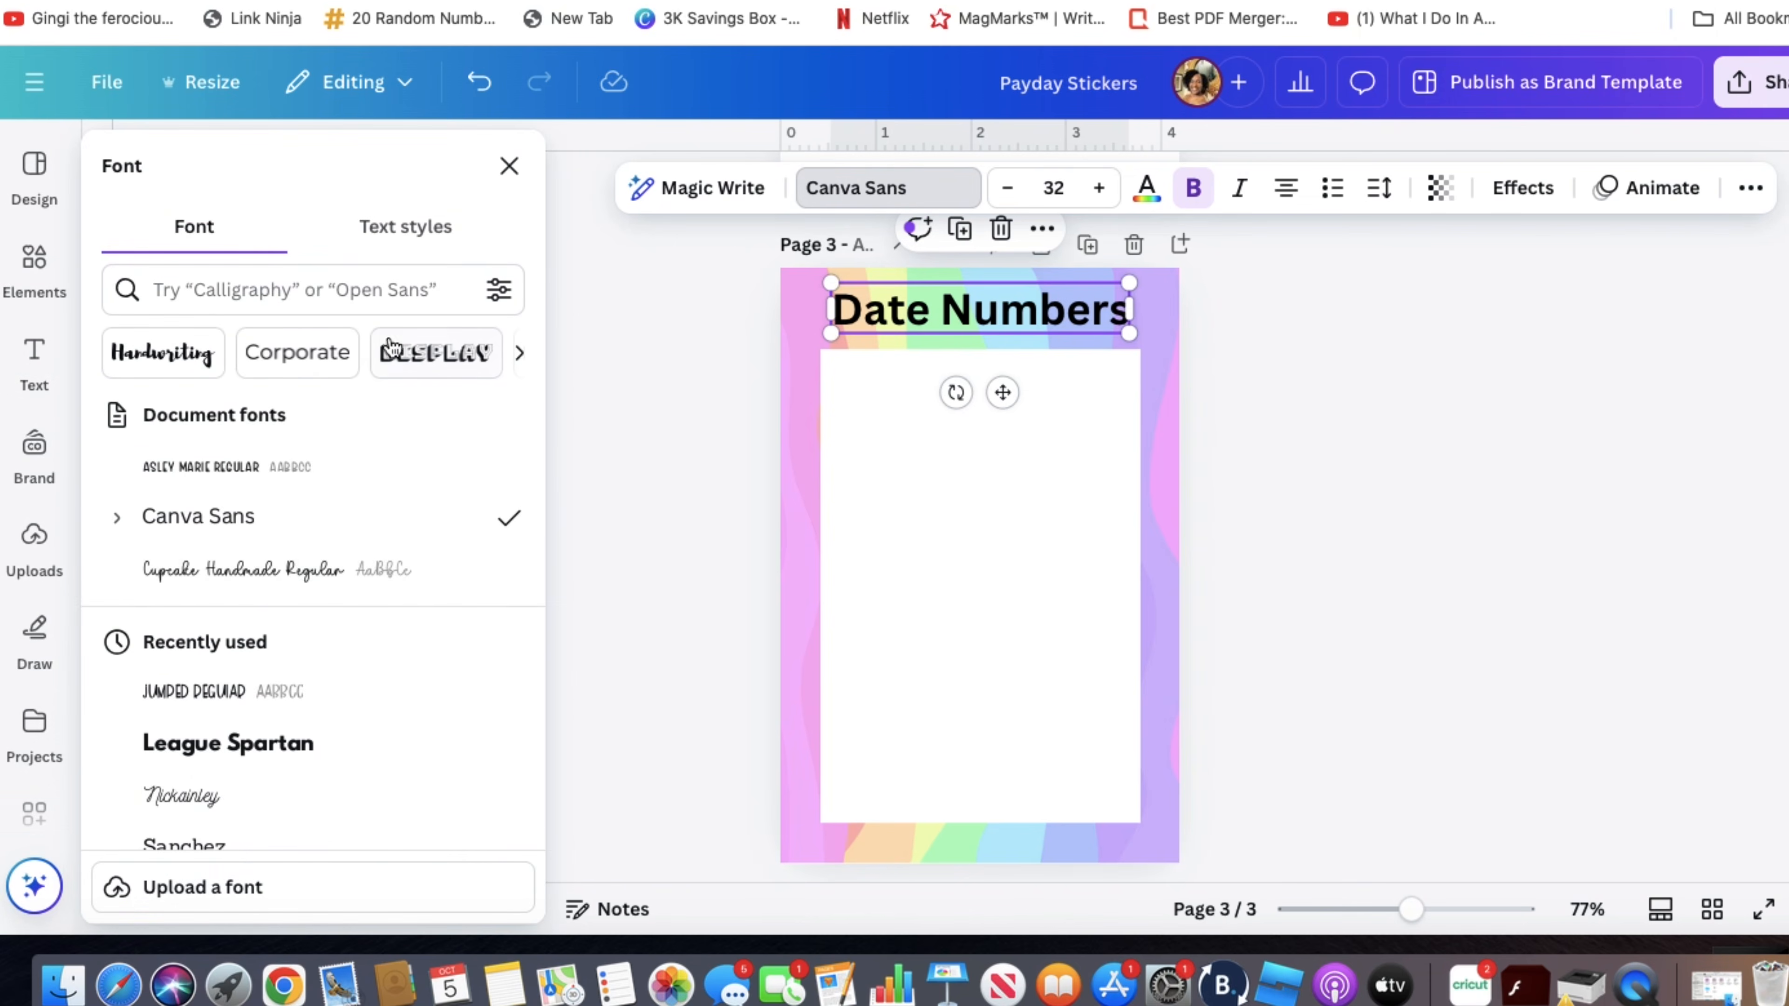
left_click(272, 576)
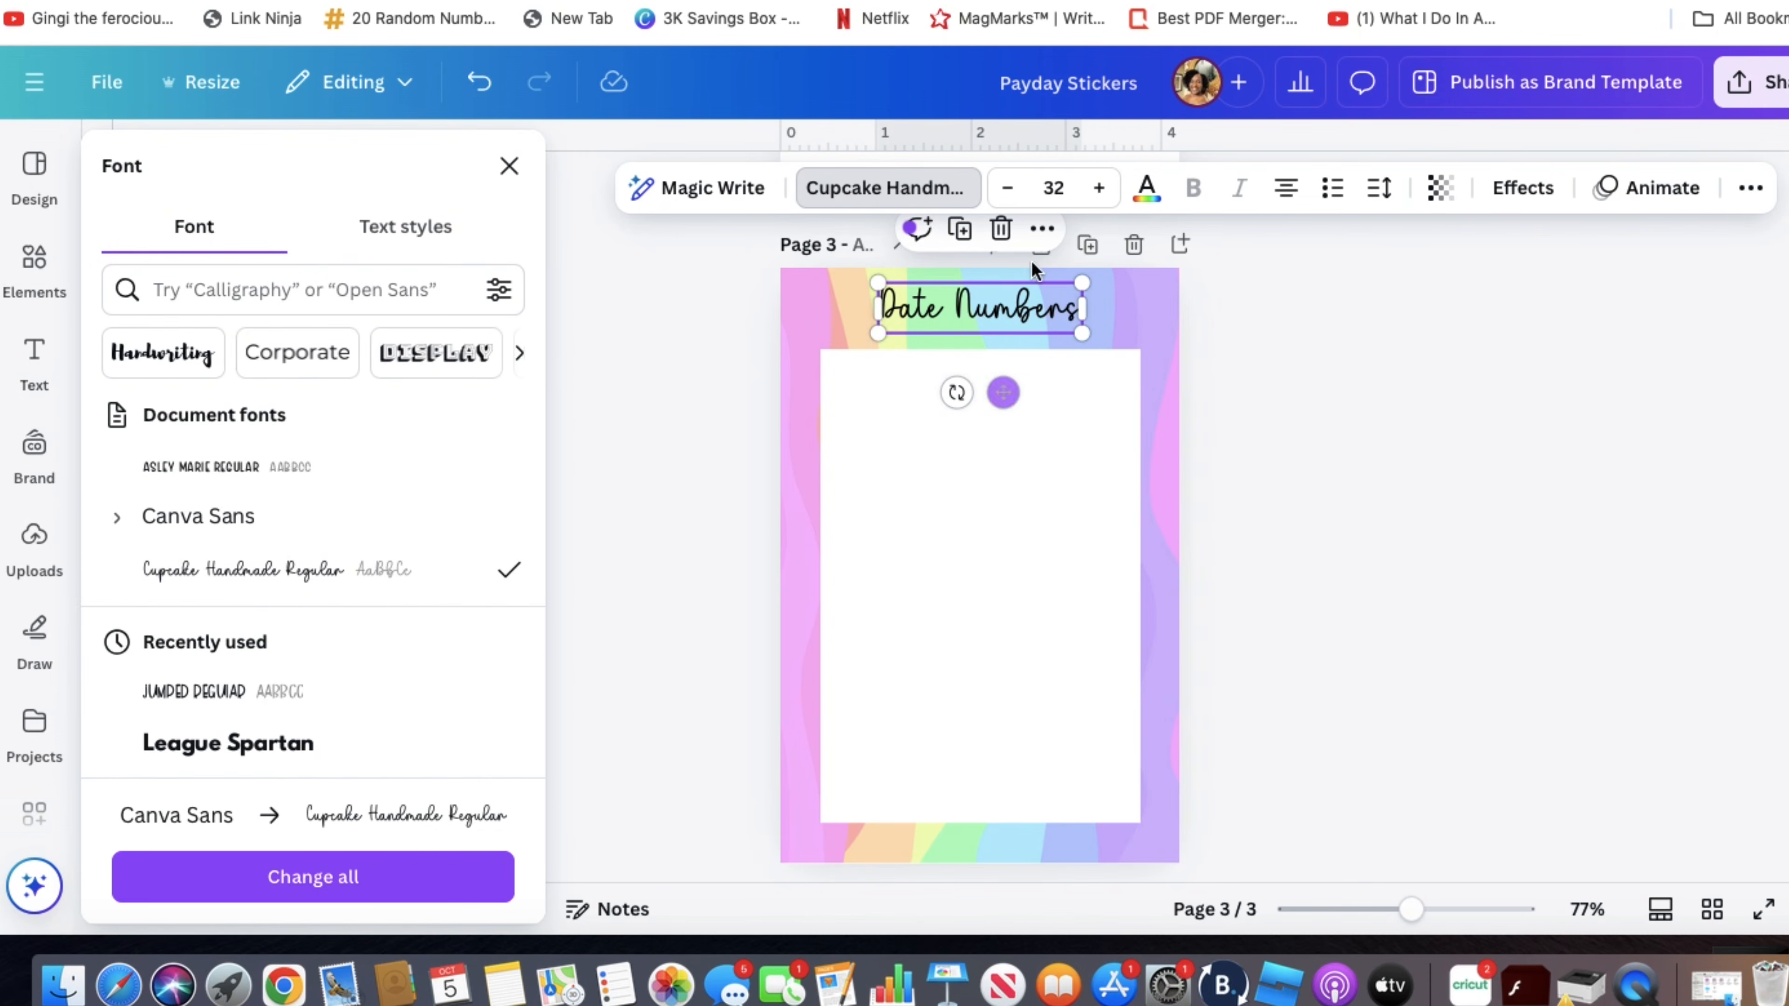
left_click(1098, 187)
left_click(1098, 187)
left_click(1098, 187)
left_click(1098, 187)
left_click(1098, 187)
left_click(1098, 187)
left_click(1098, 188)
left_click(1098, 187)
left_click(1098, 187)
left_click(1098, 187)
left_click(1098, 188)
left_click(1098, 187)
left_click(1098, 187)
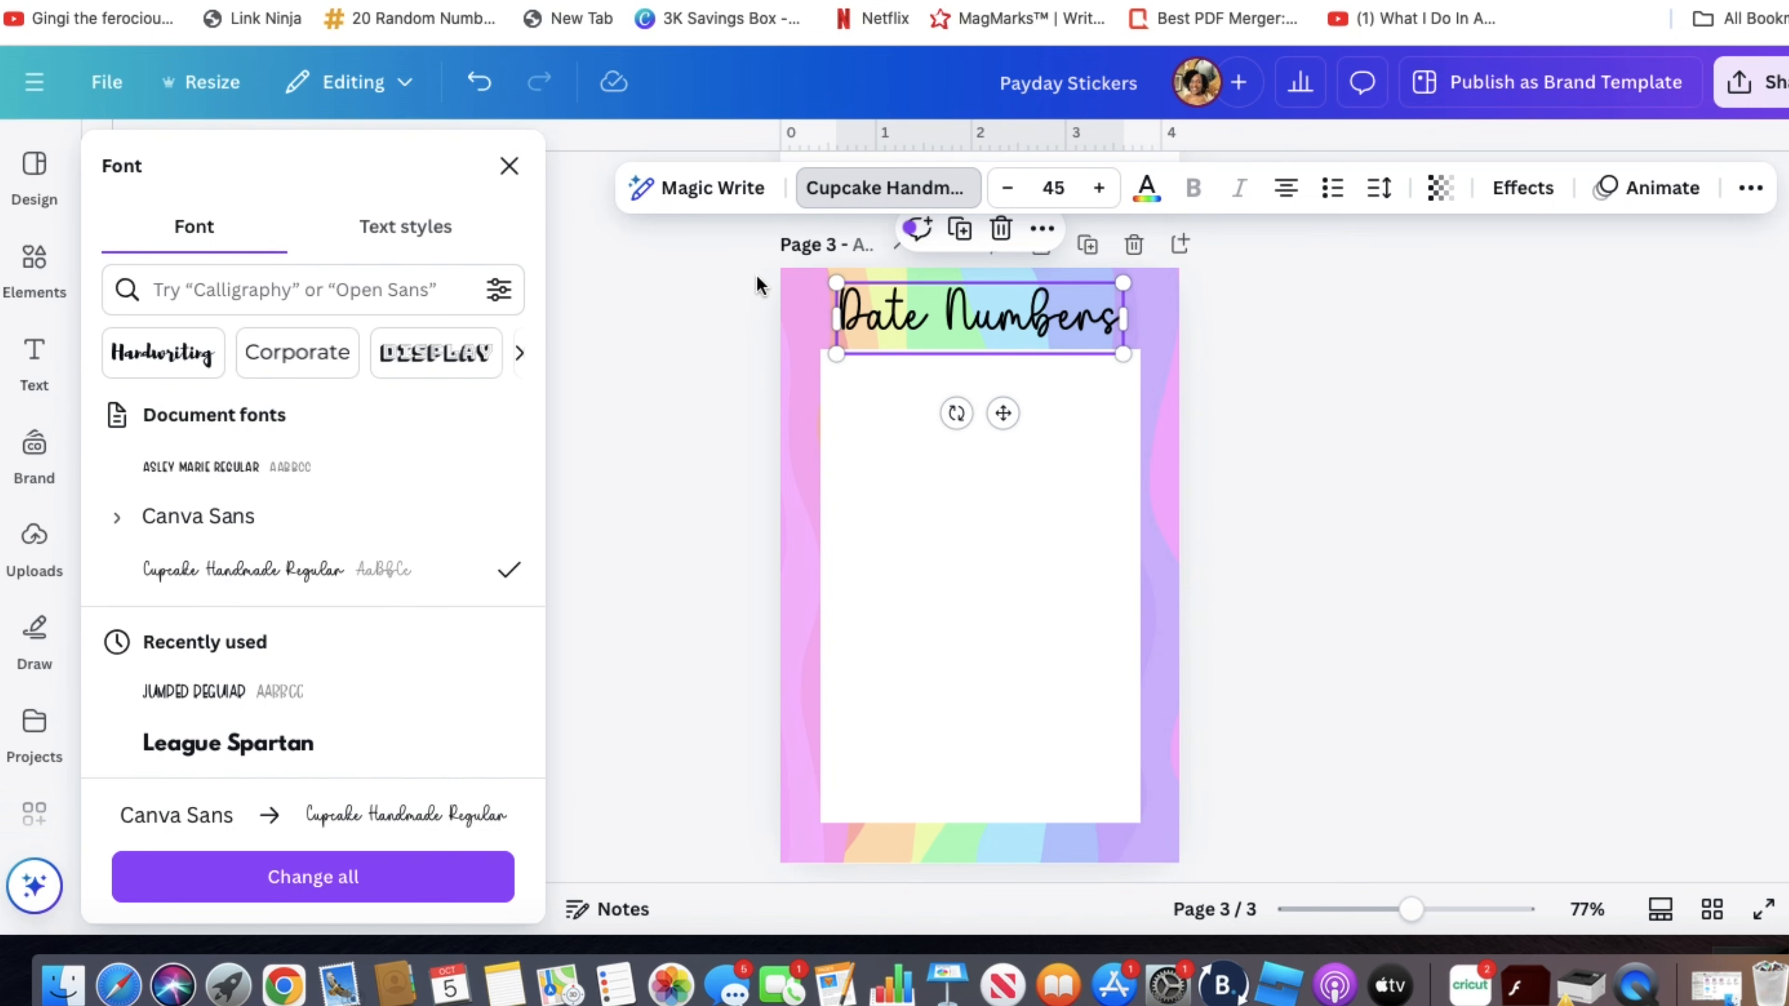
- Add a subheading to page 3 reading "Beautiful Budgets Co"
left_click(34, 359)
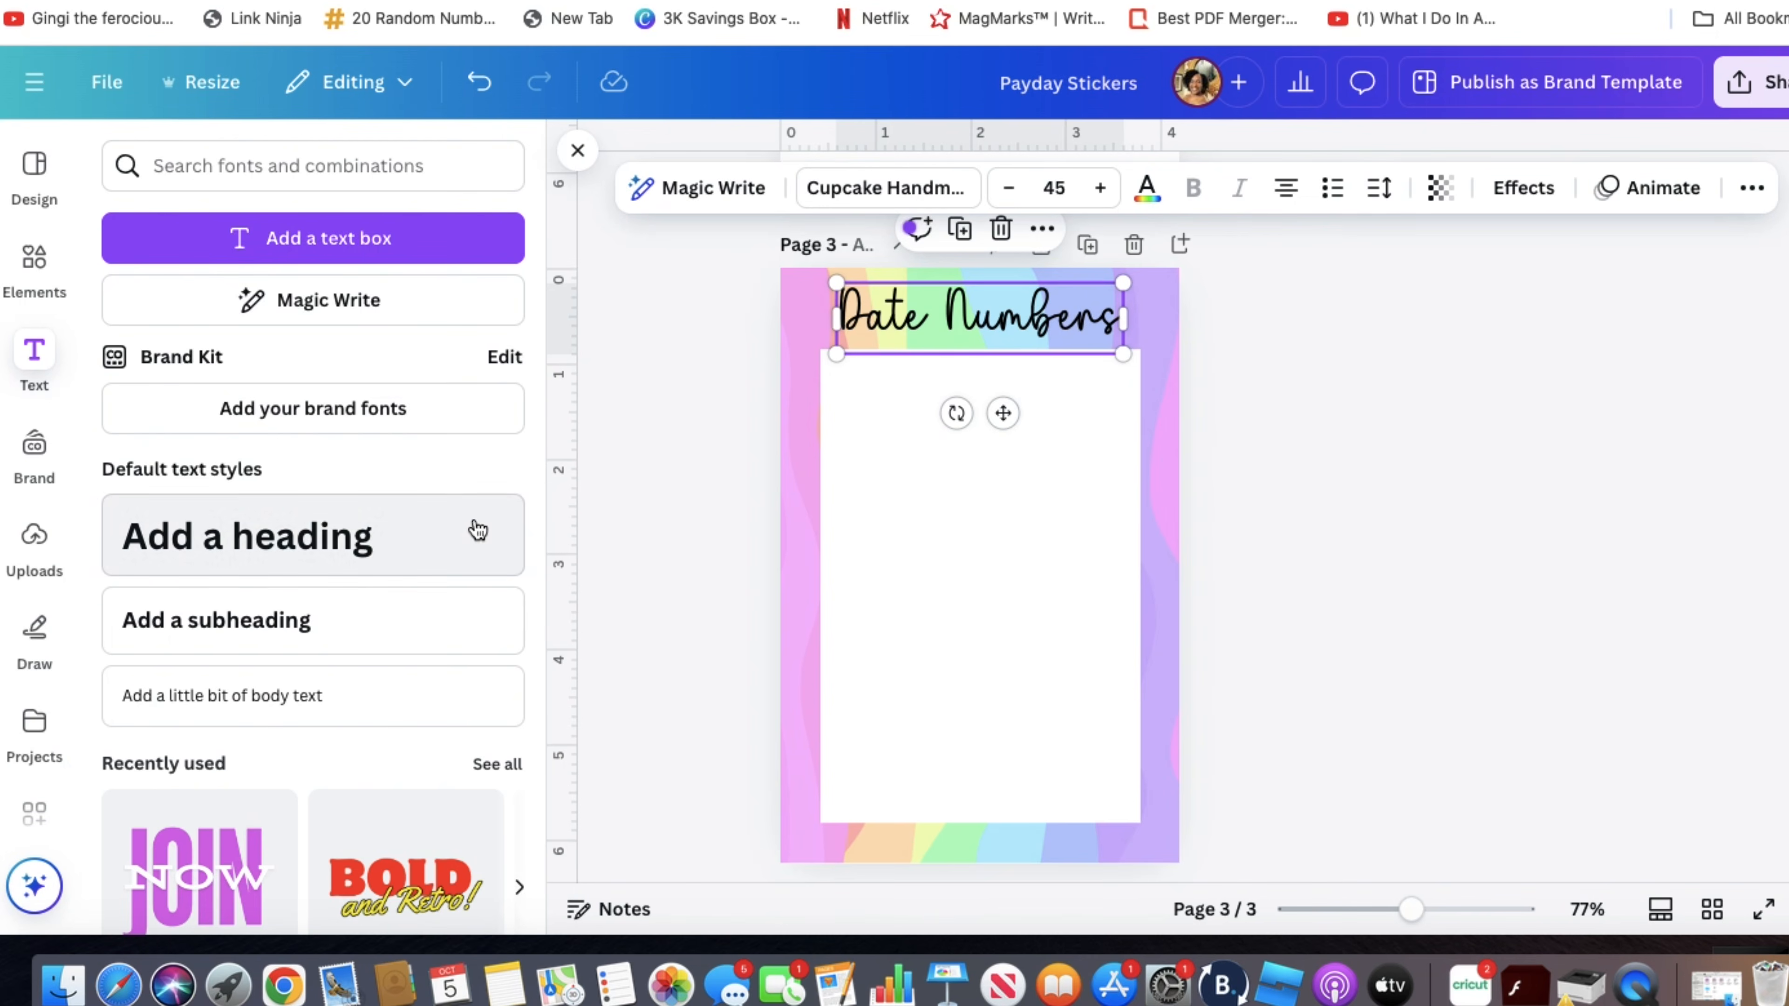
left_click(43, 371)
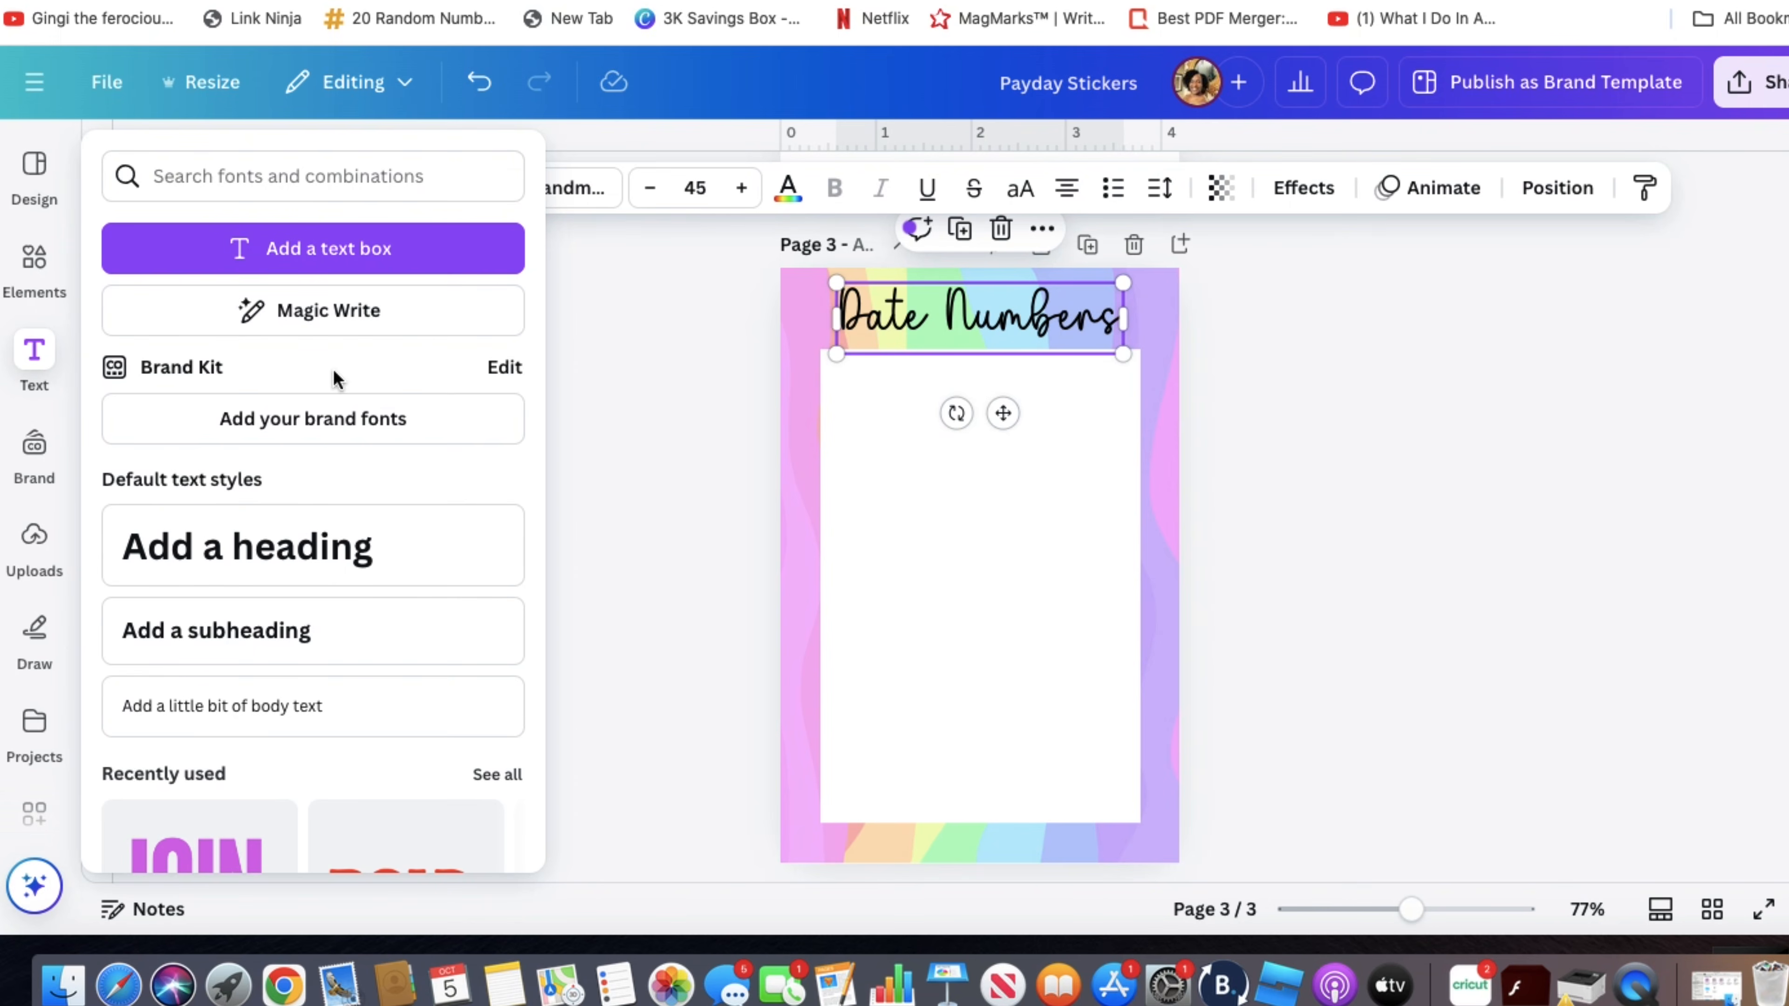
right_click(277, 507)
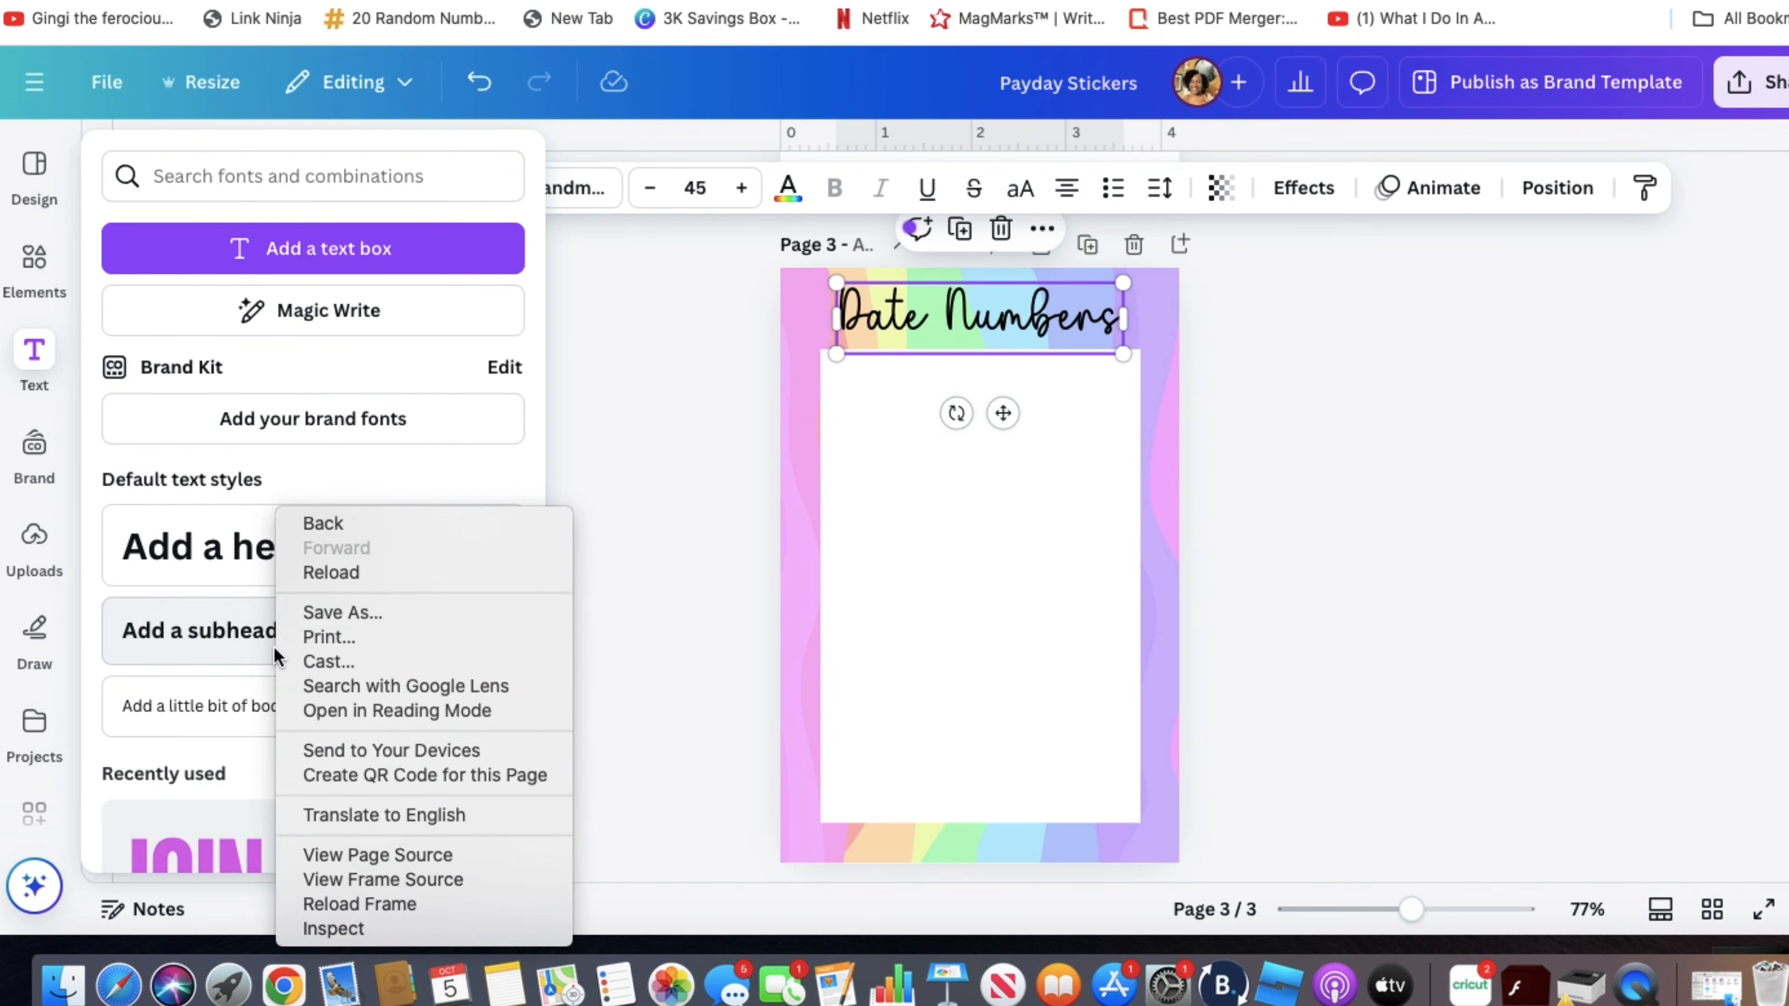
right_click(216, 619)
left_click(217, 620)
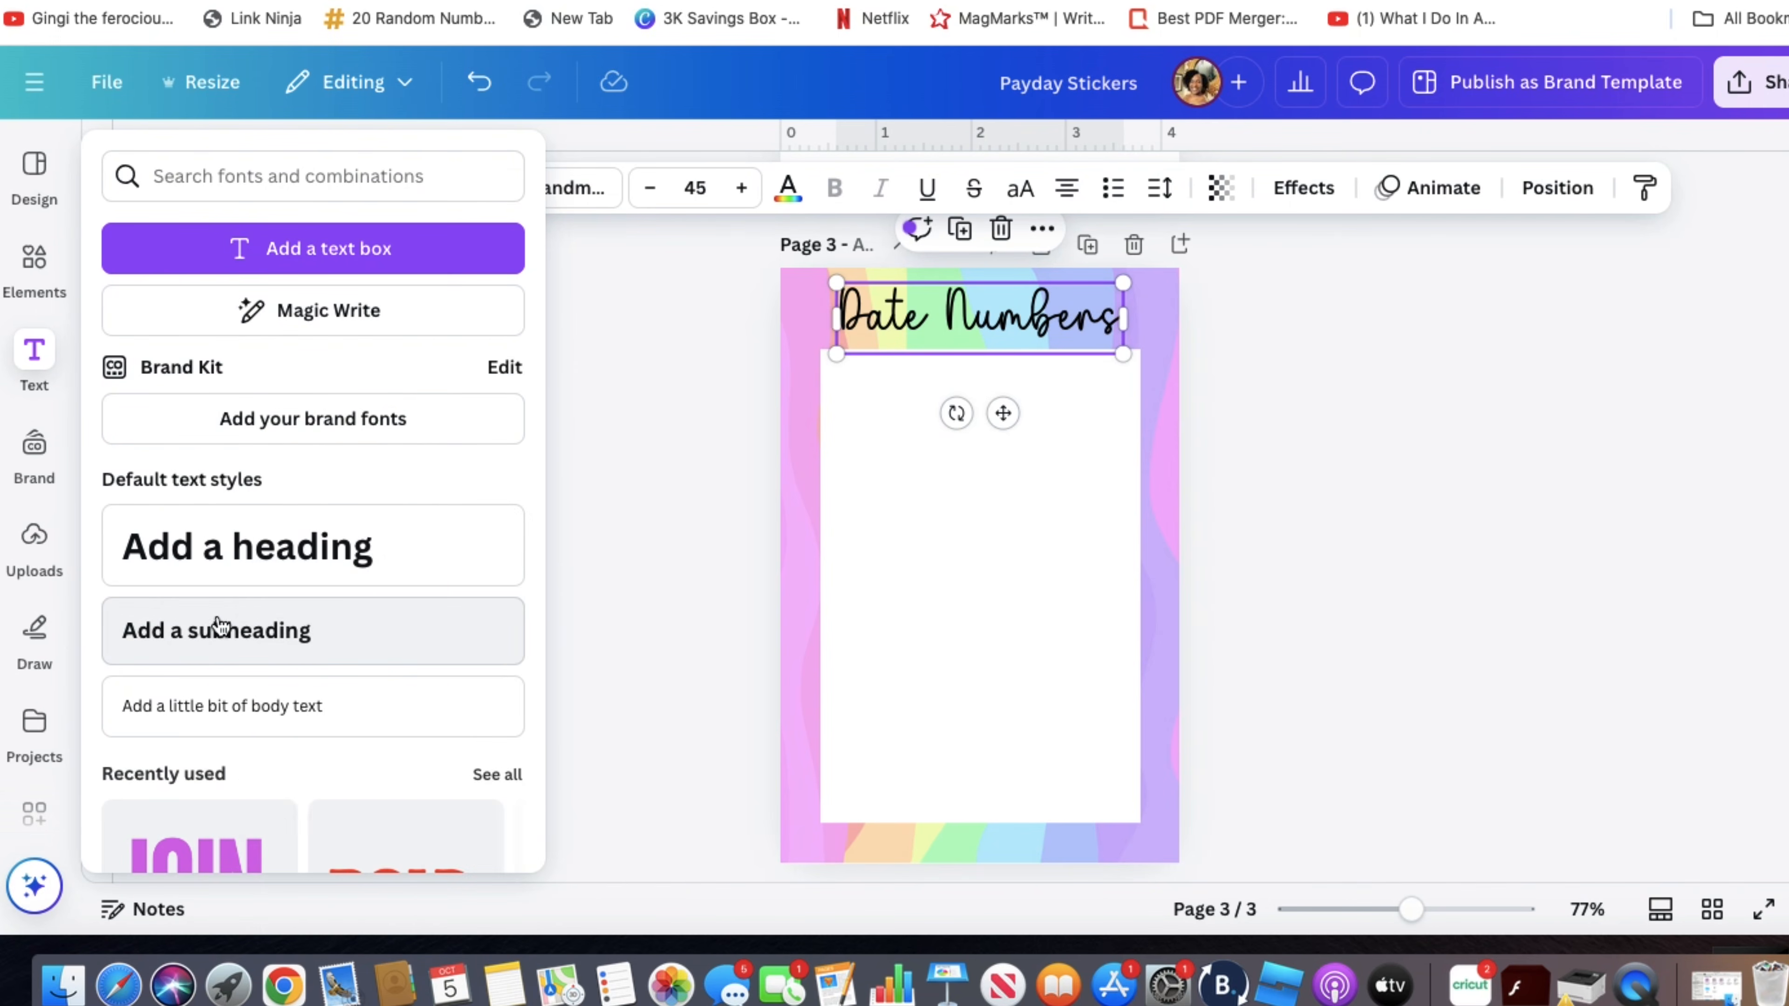
left_click(221, 643)
type("Beauti")
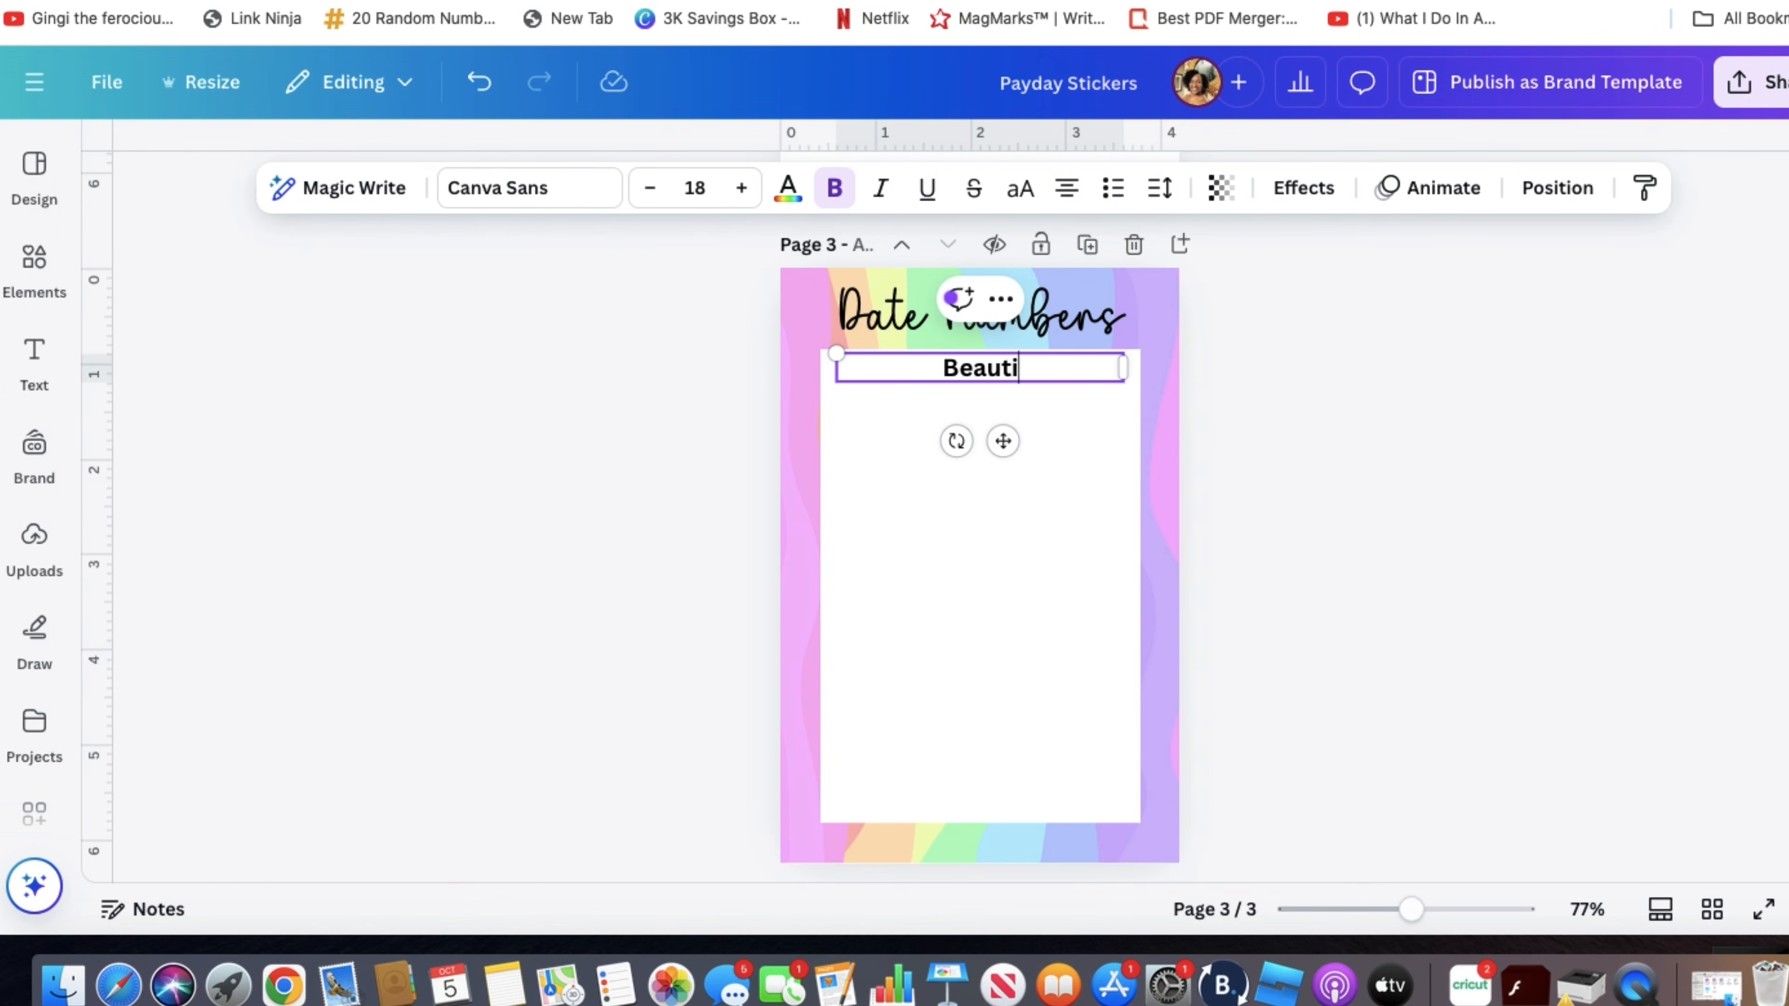
type("ful Budgets Co")
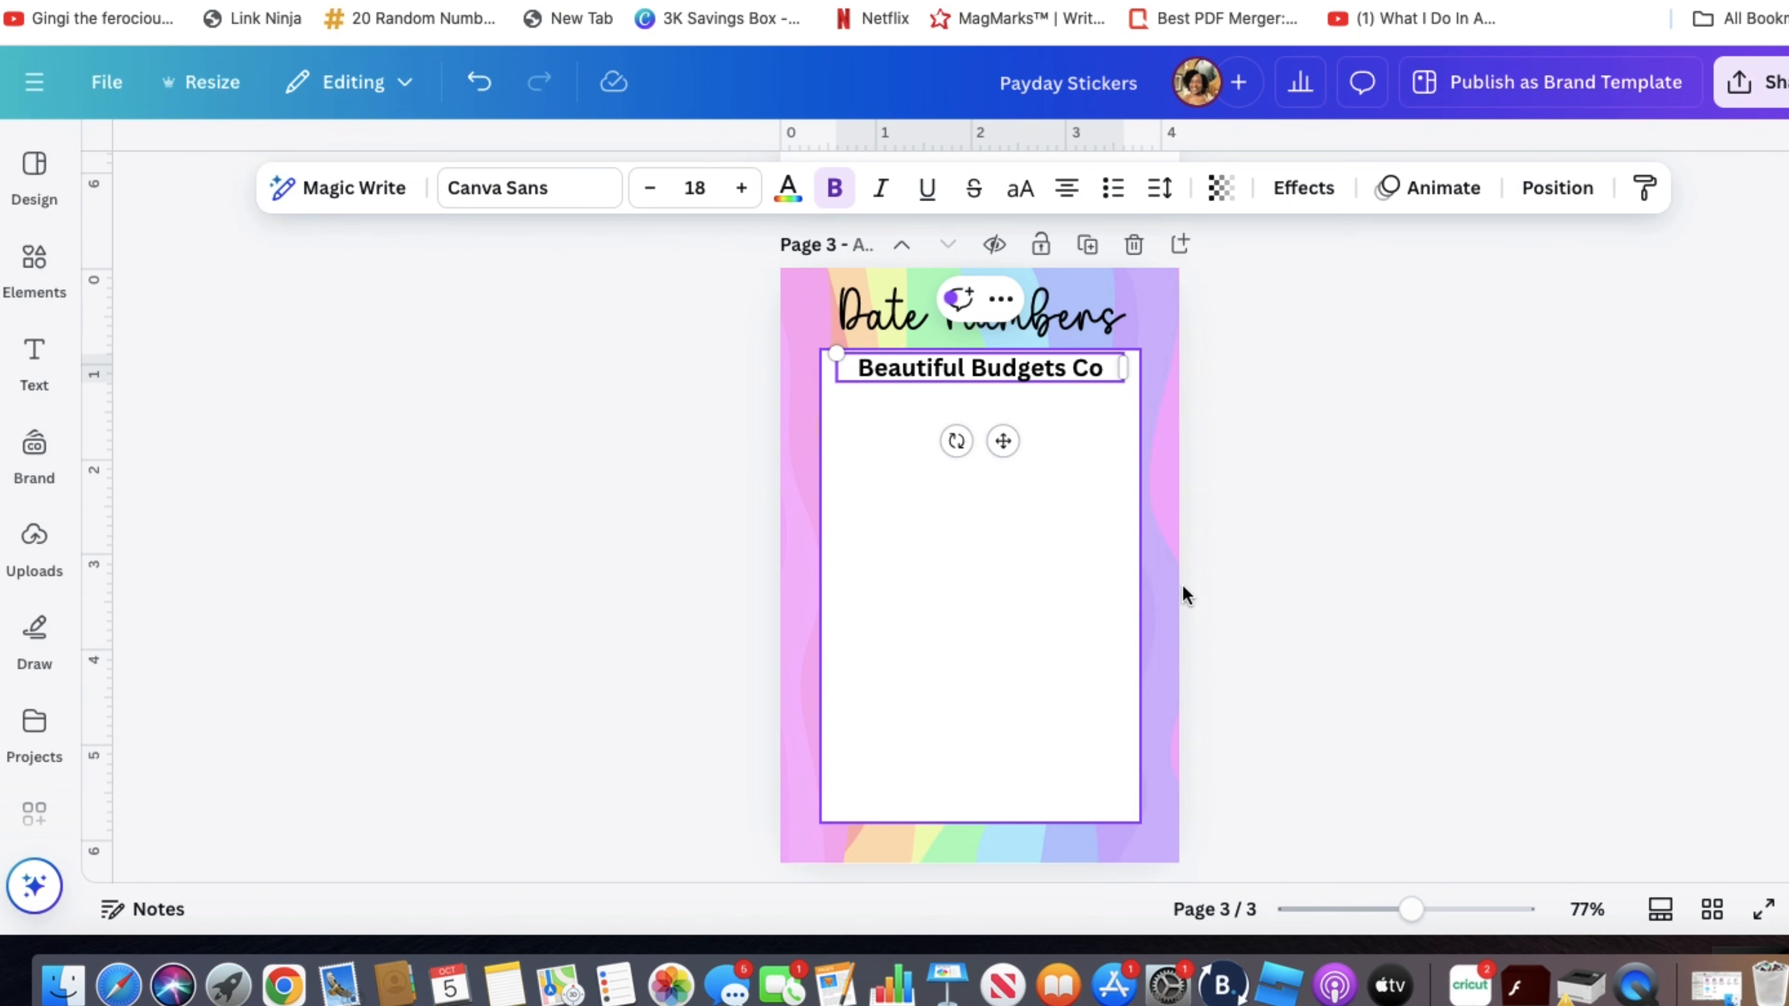
- Move the Beautiful Budgets Co subheading onto the rainbow strip below the white rectangle
left_click(1233, 578)
left_click(1061, 377)
left_click_drag(1057, 374, 1047, 854)
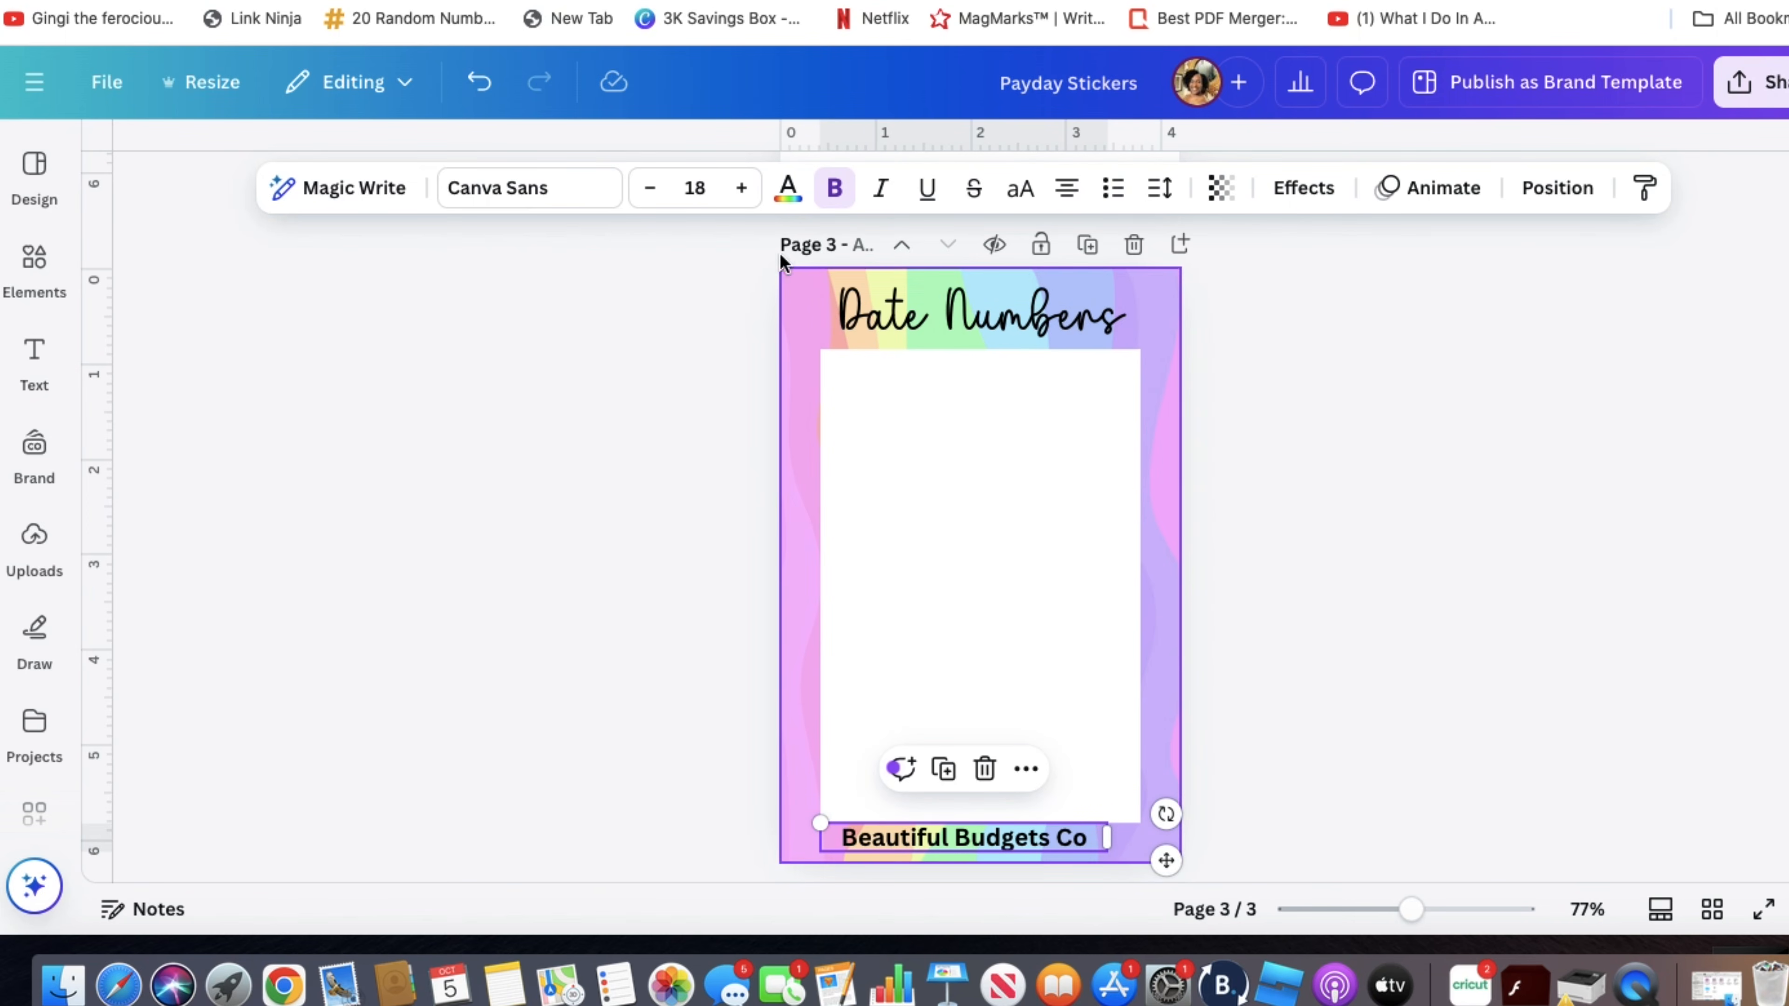
- Set the Beautiful Budgets Co text to the Asley Marie Regular font and center it on the rainbow strip below the white rectangle
left_click(581, 189)
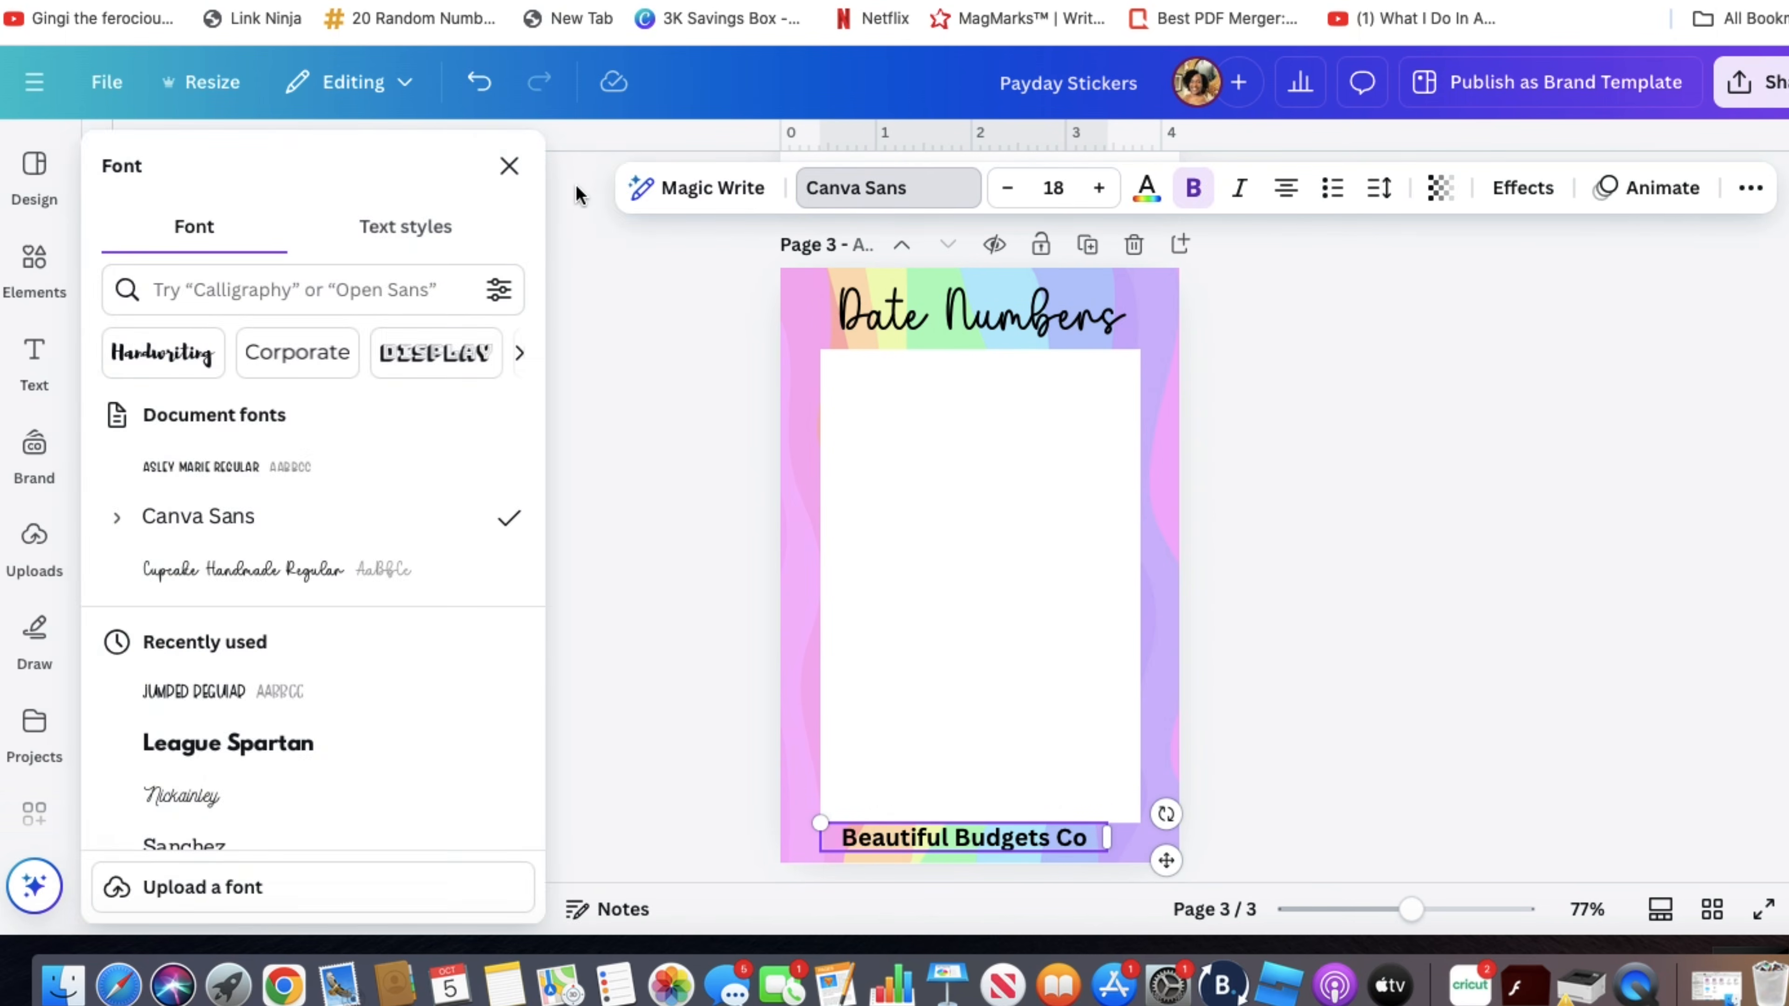
left_click(263, 465)
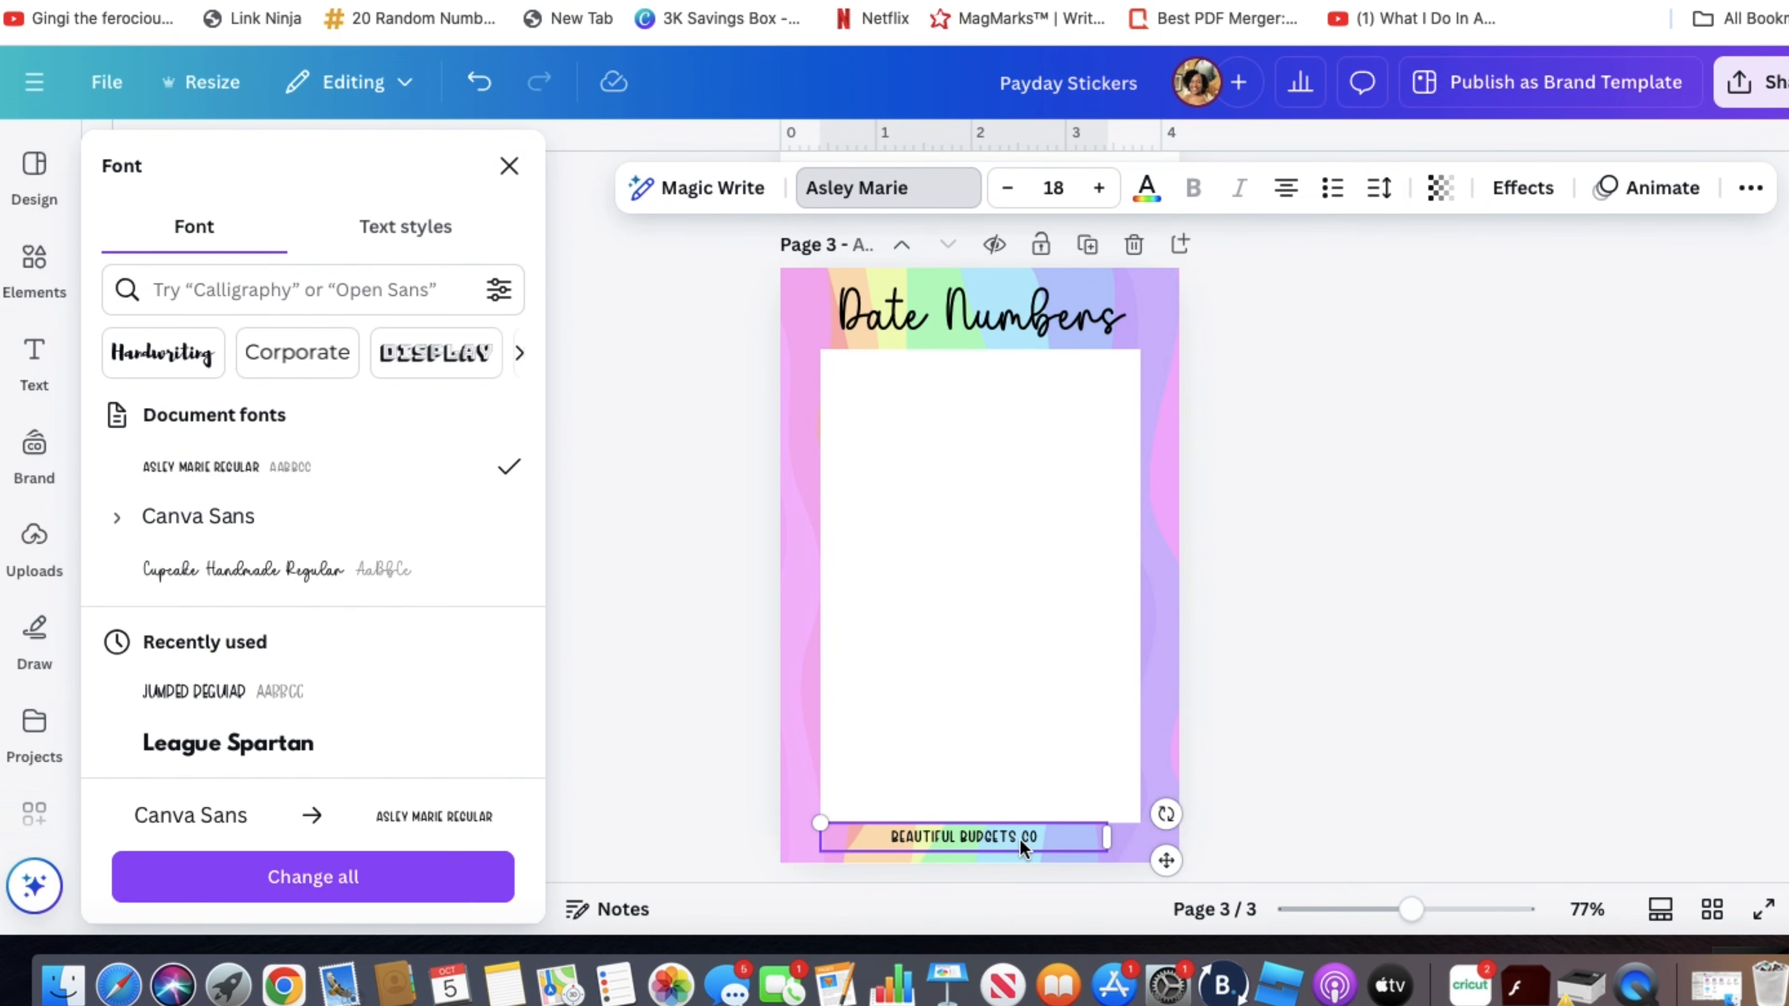
key("Escape")
mouse_move(1052, 834)
left_mouse_down()
mouse_move(1067, 845)
mouse_move(1028, 827)
left_mouse_up()
left_click(1384, 712)
left_click(1028, 840)
left_click(1376, 701)
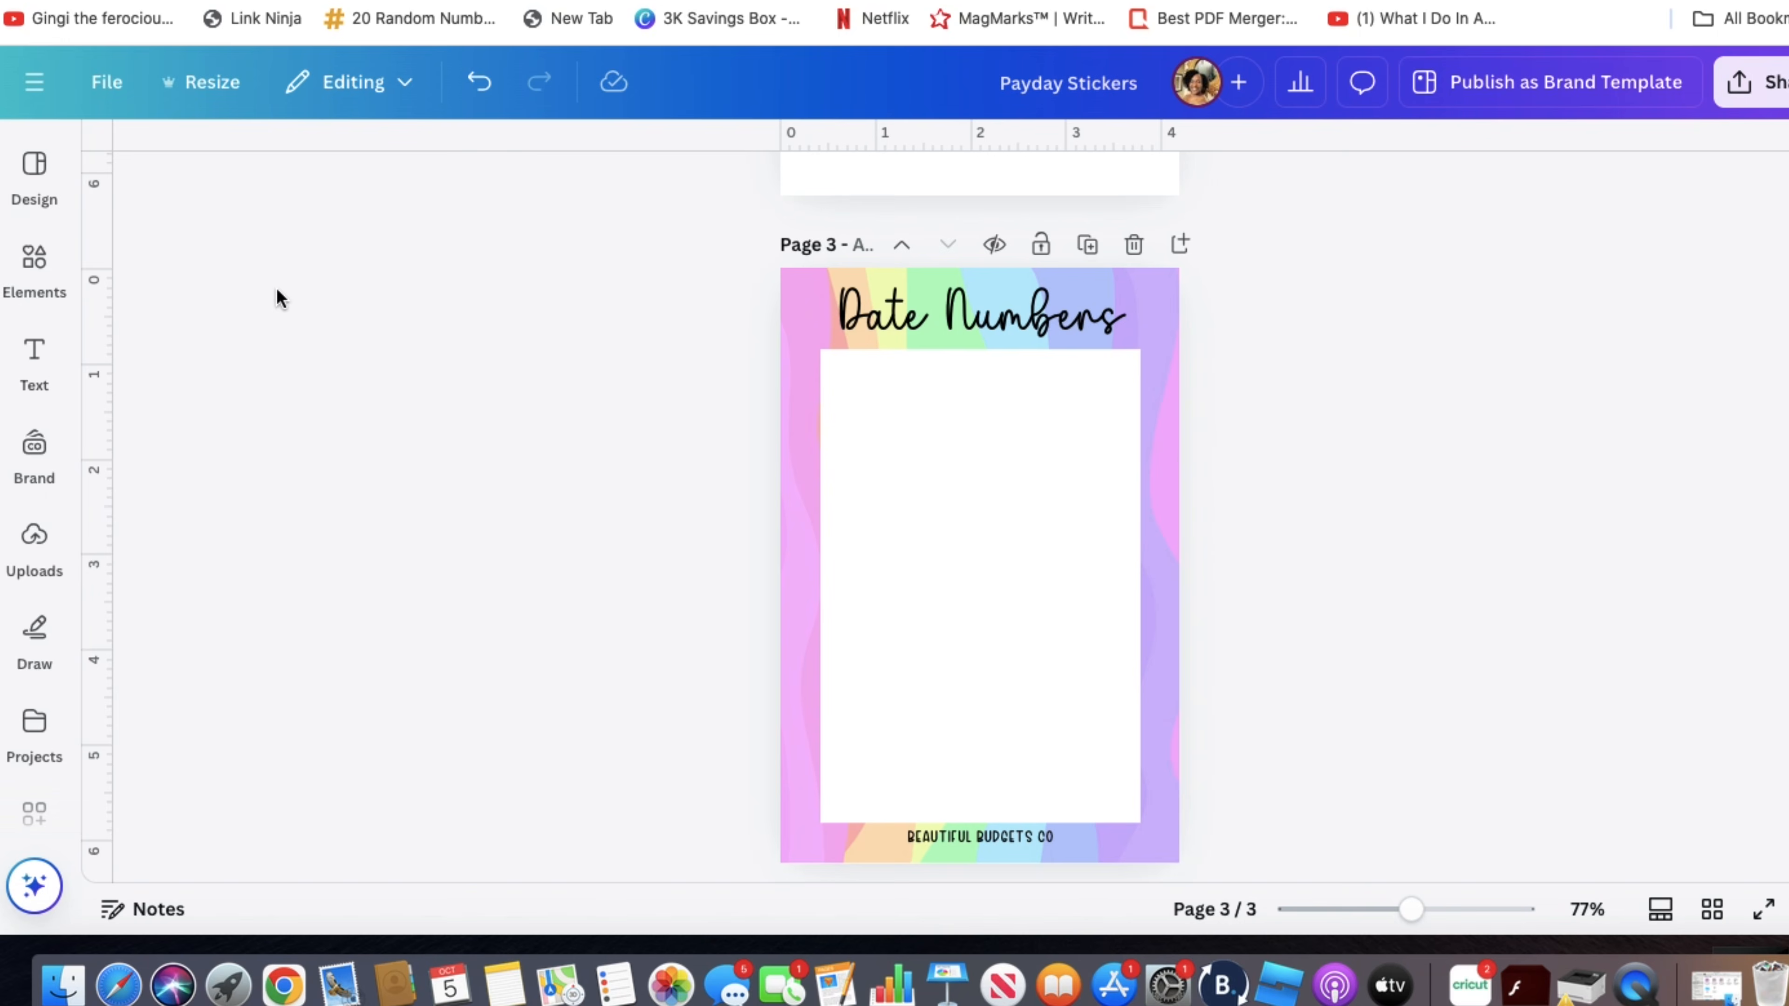
left_click(46, 367)
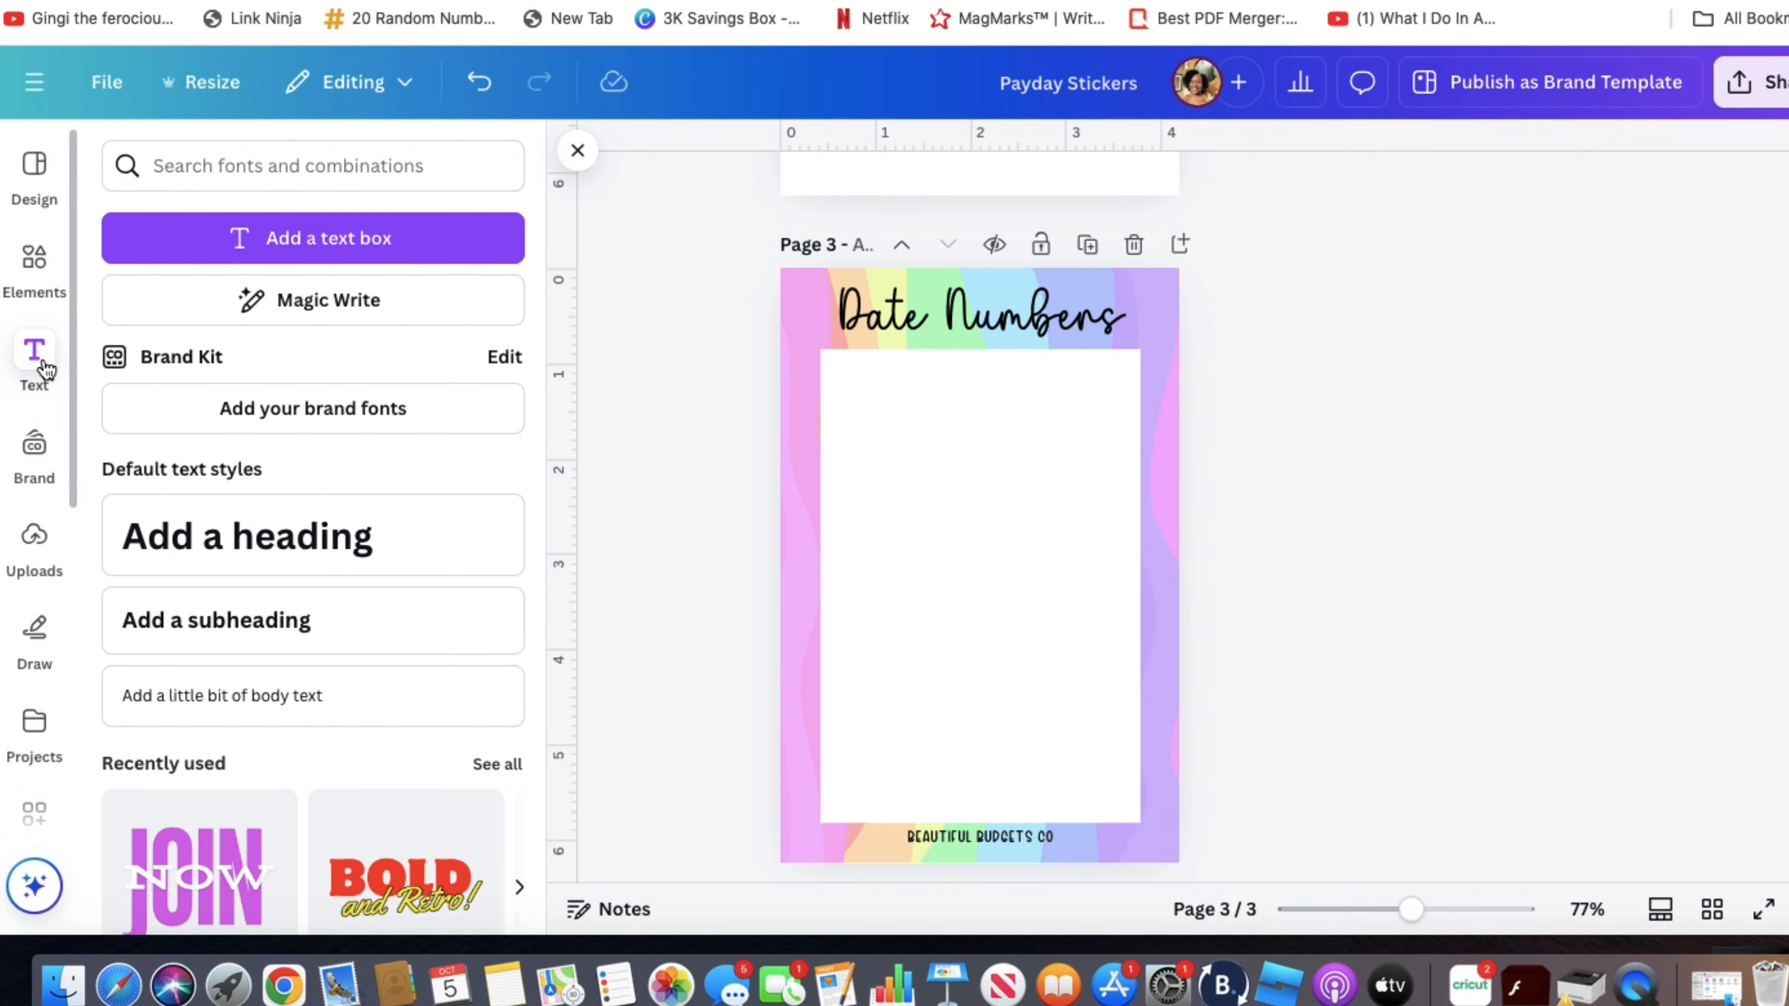
left_click(300, 544)
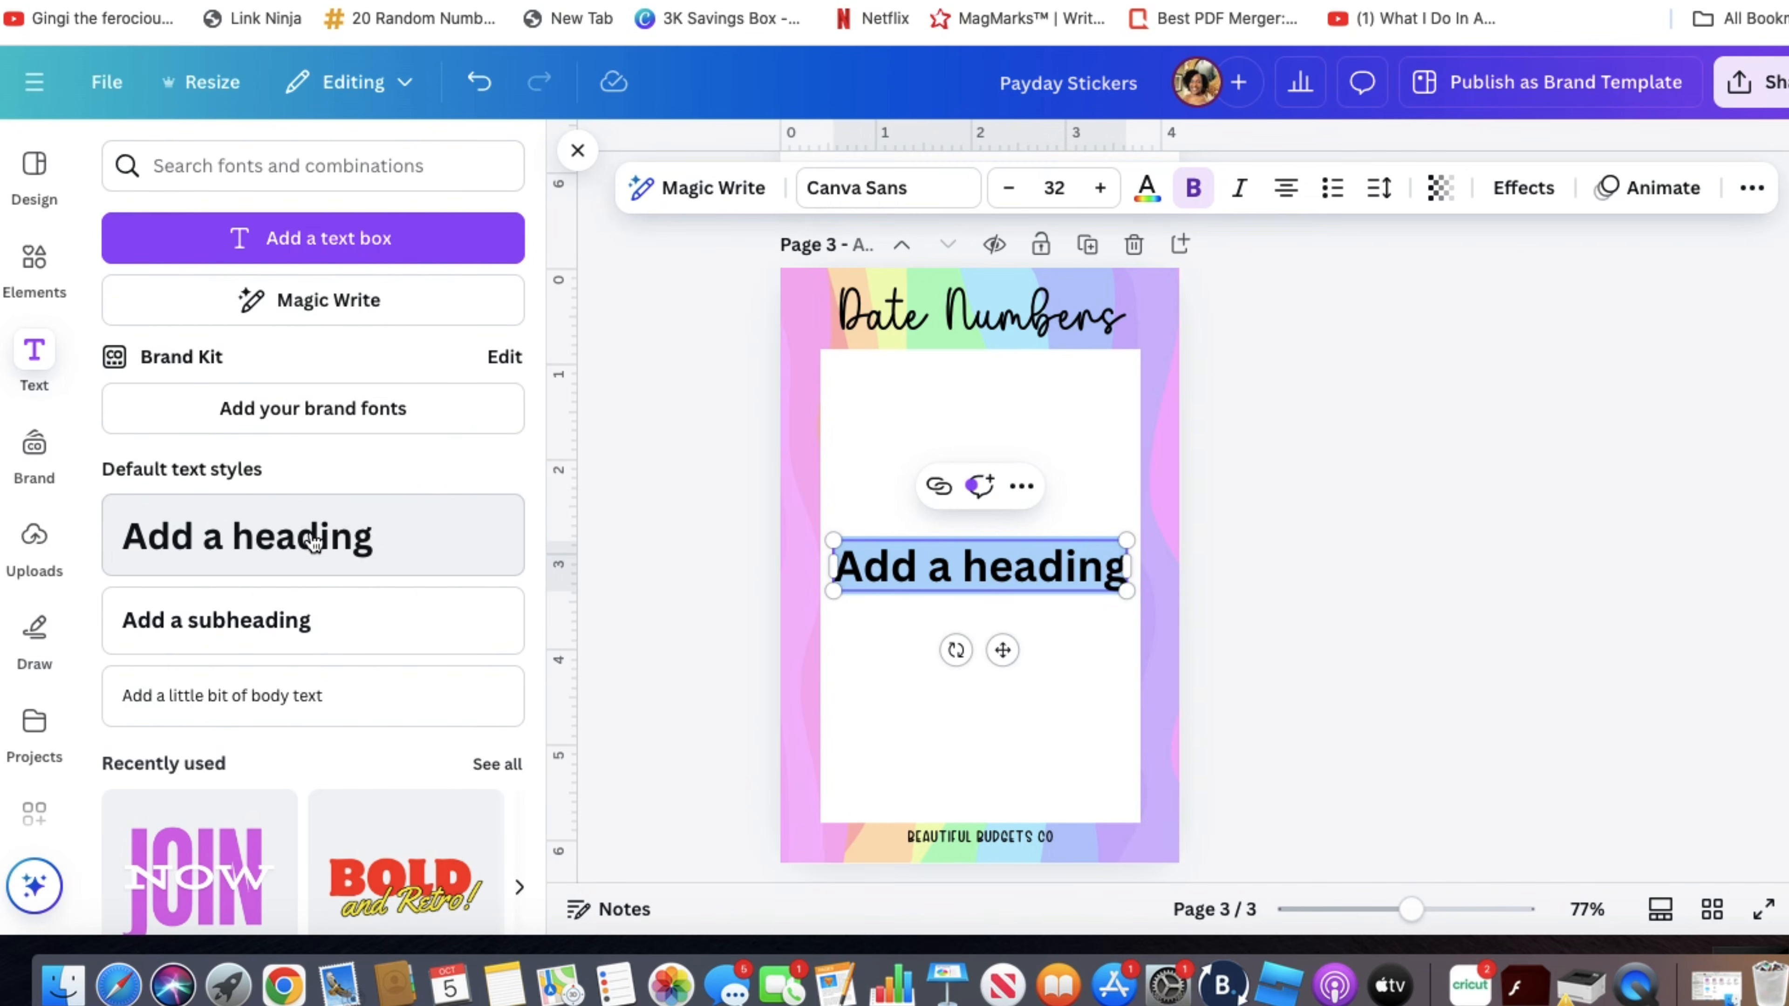
type("1")
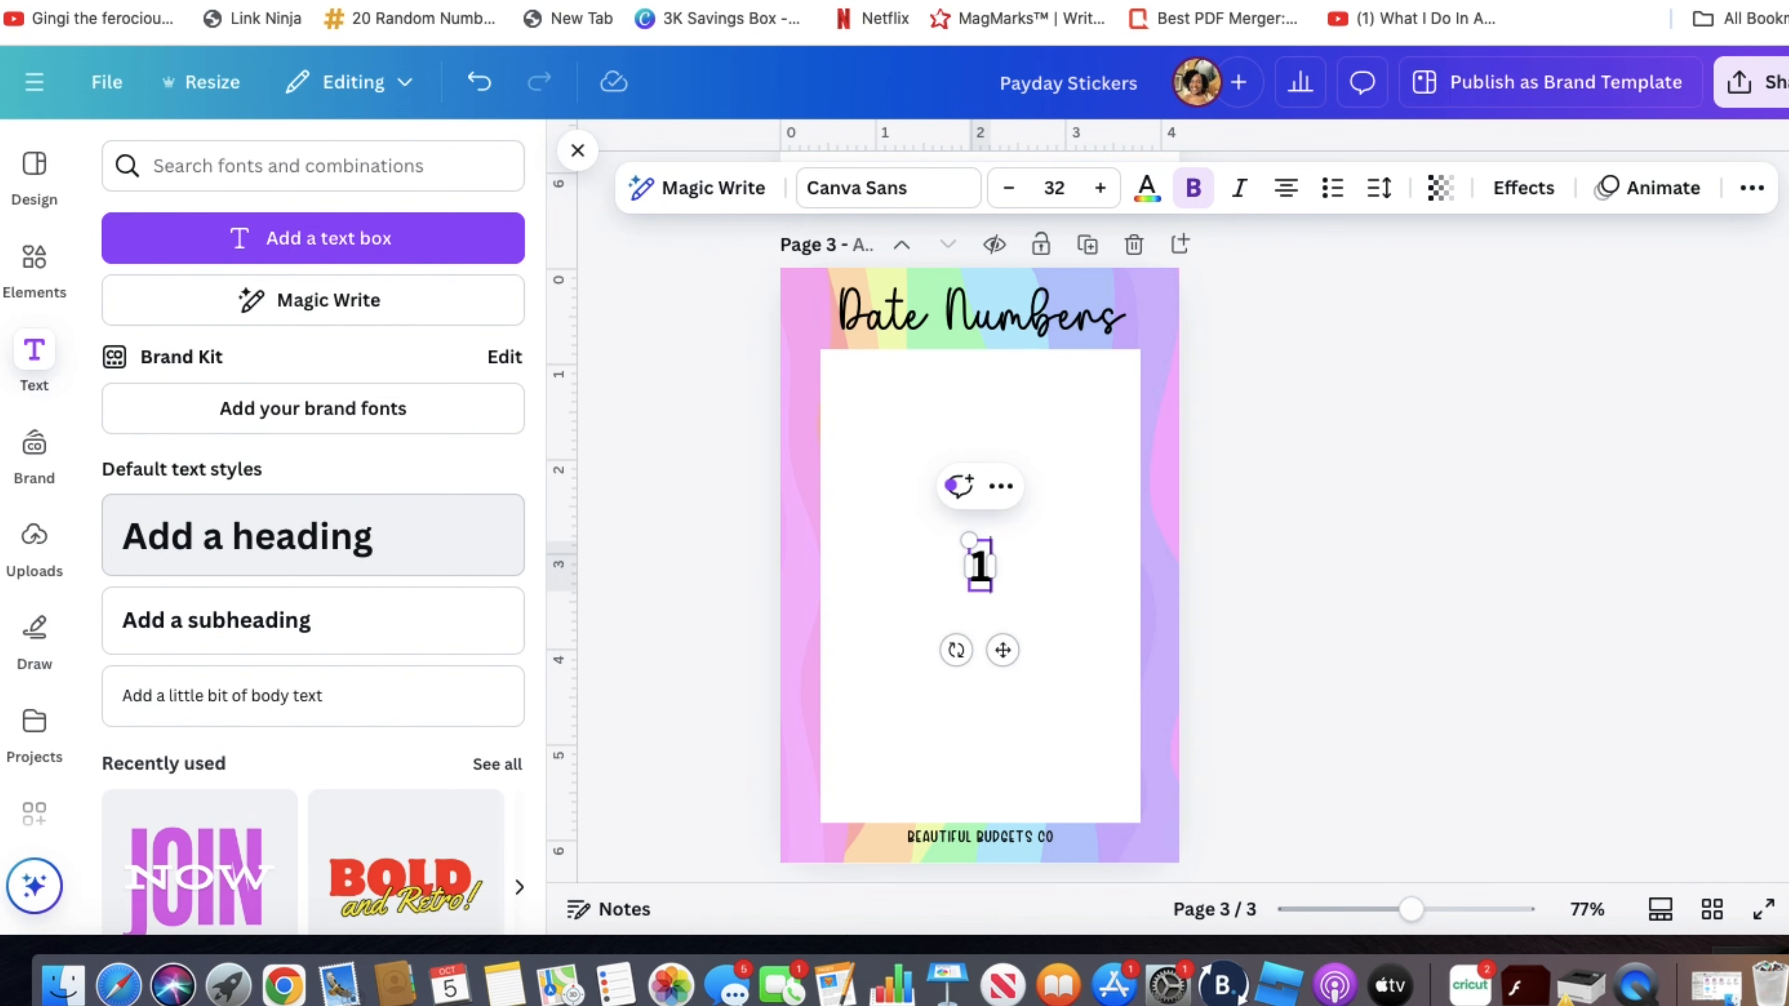
key("Return")
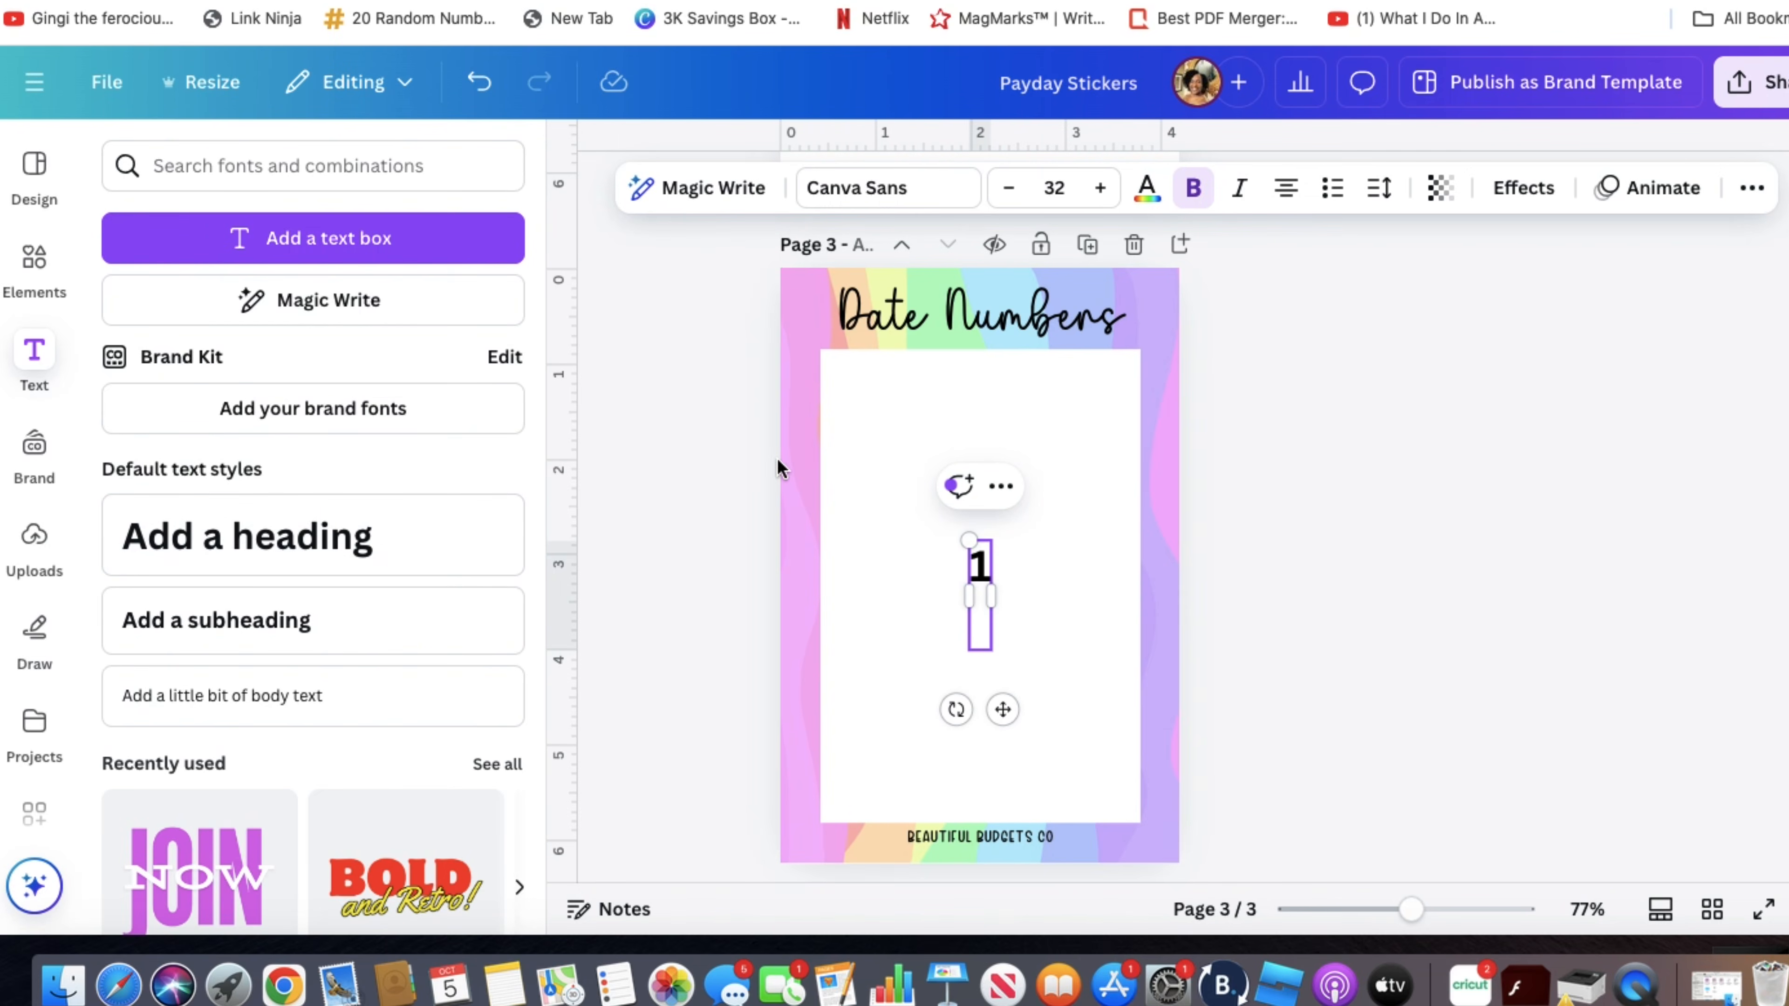
key("BackSpace")
left_click(1309, 455)
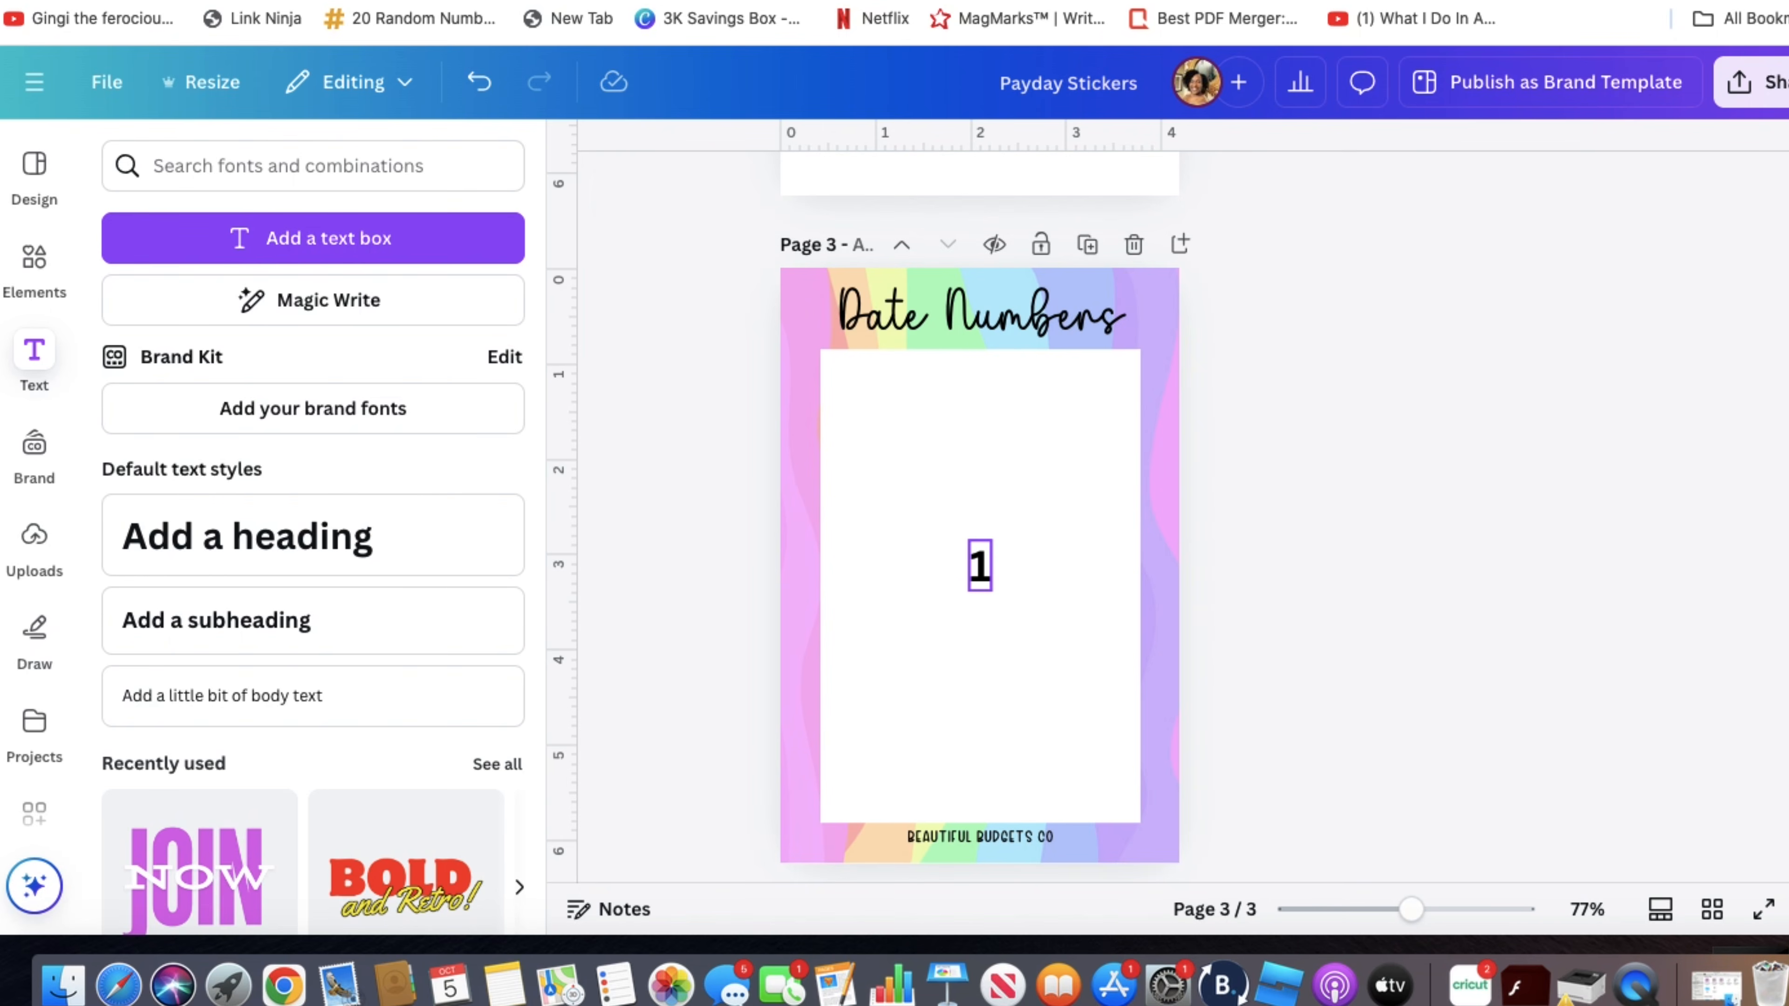
left_click(1004, 571)
key("BackSpace")
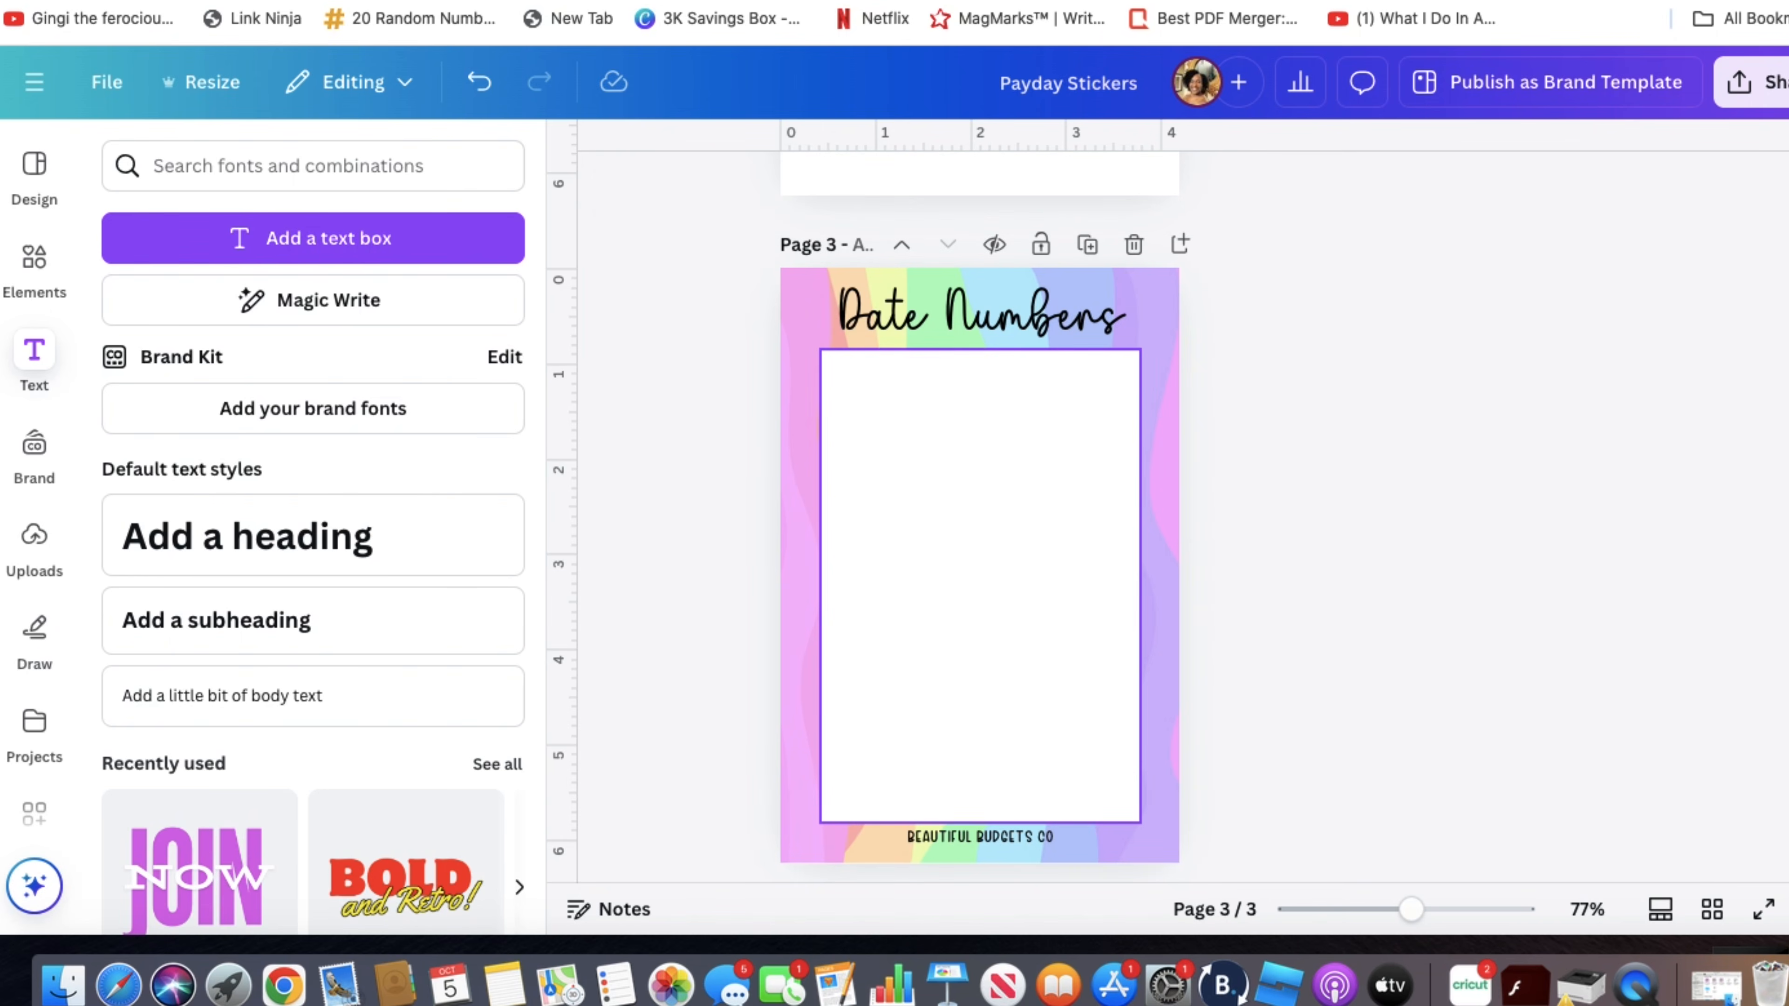
- Add a subheading reading "1" and place it in the upper-left corner of the white rectangle
left_click(277, 643)
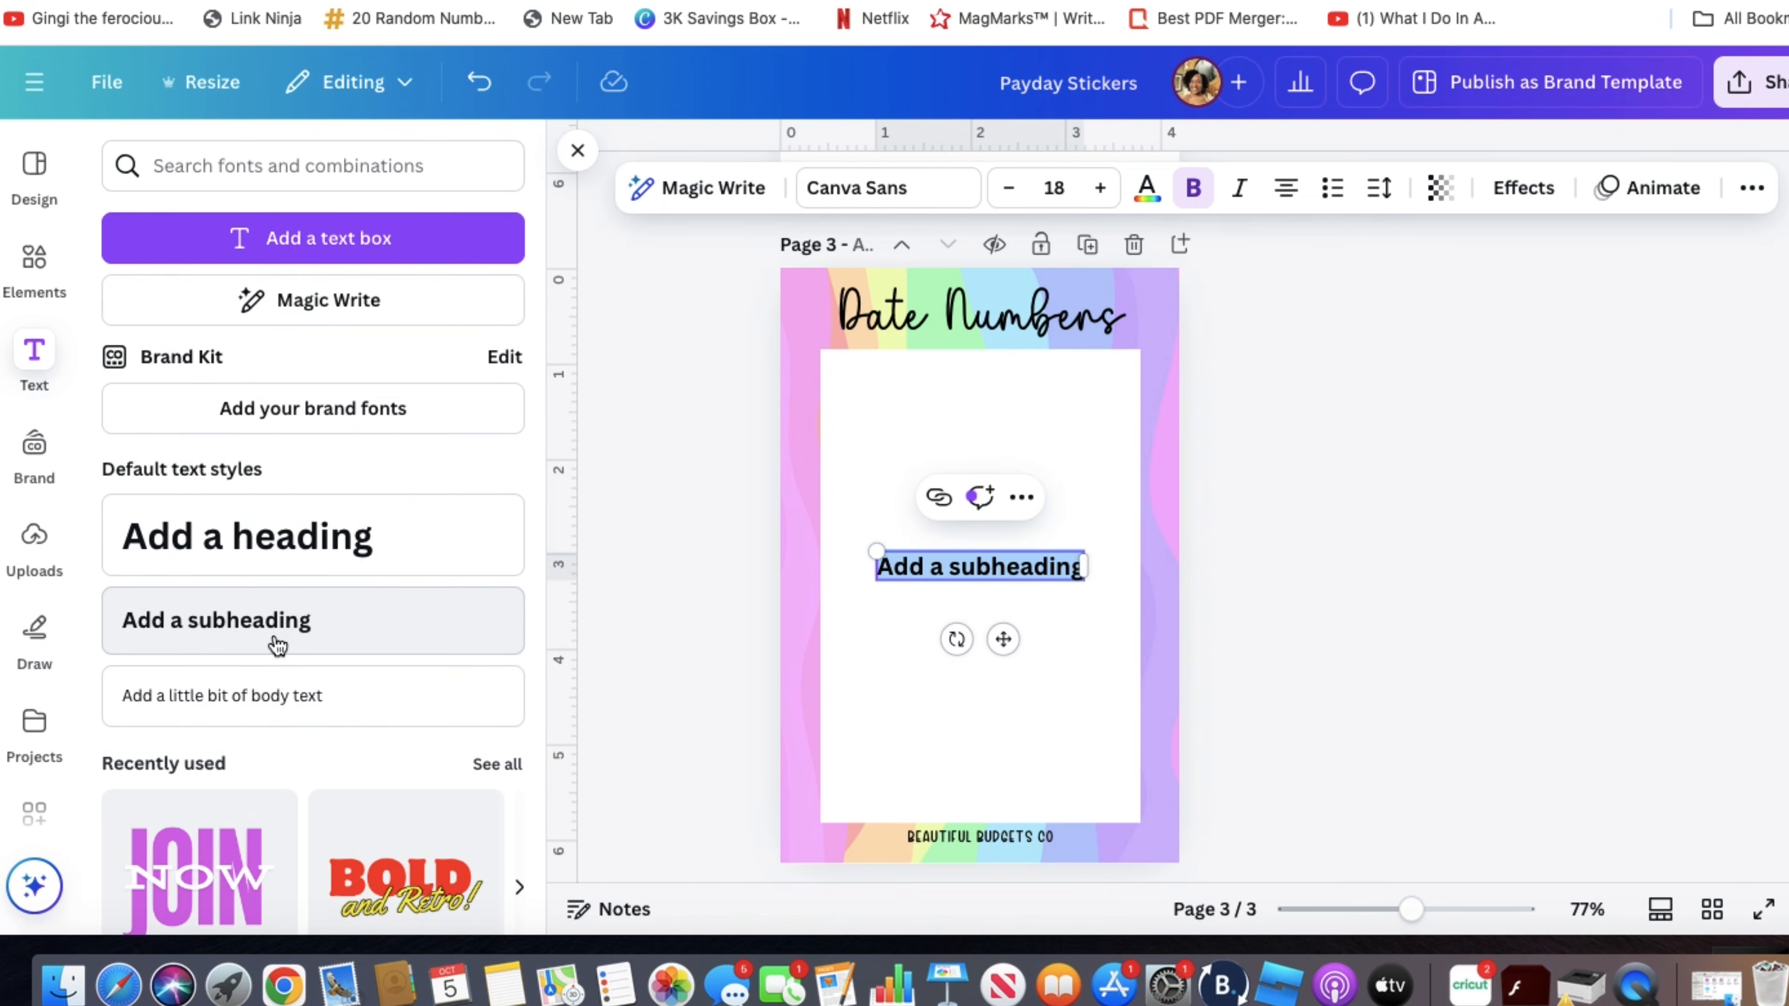
type("1")
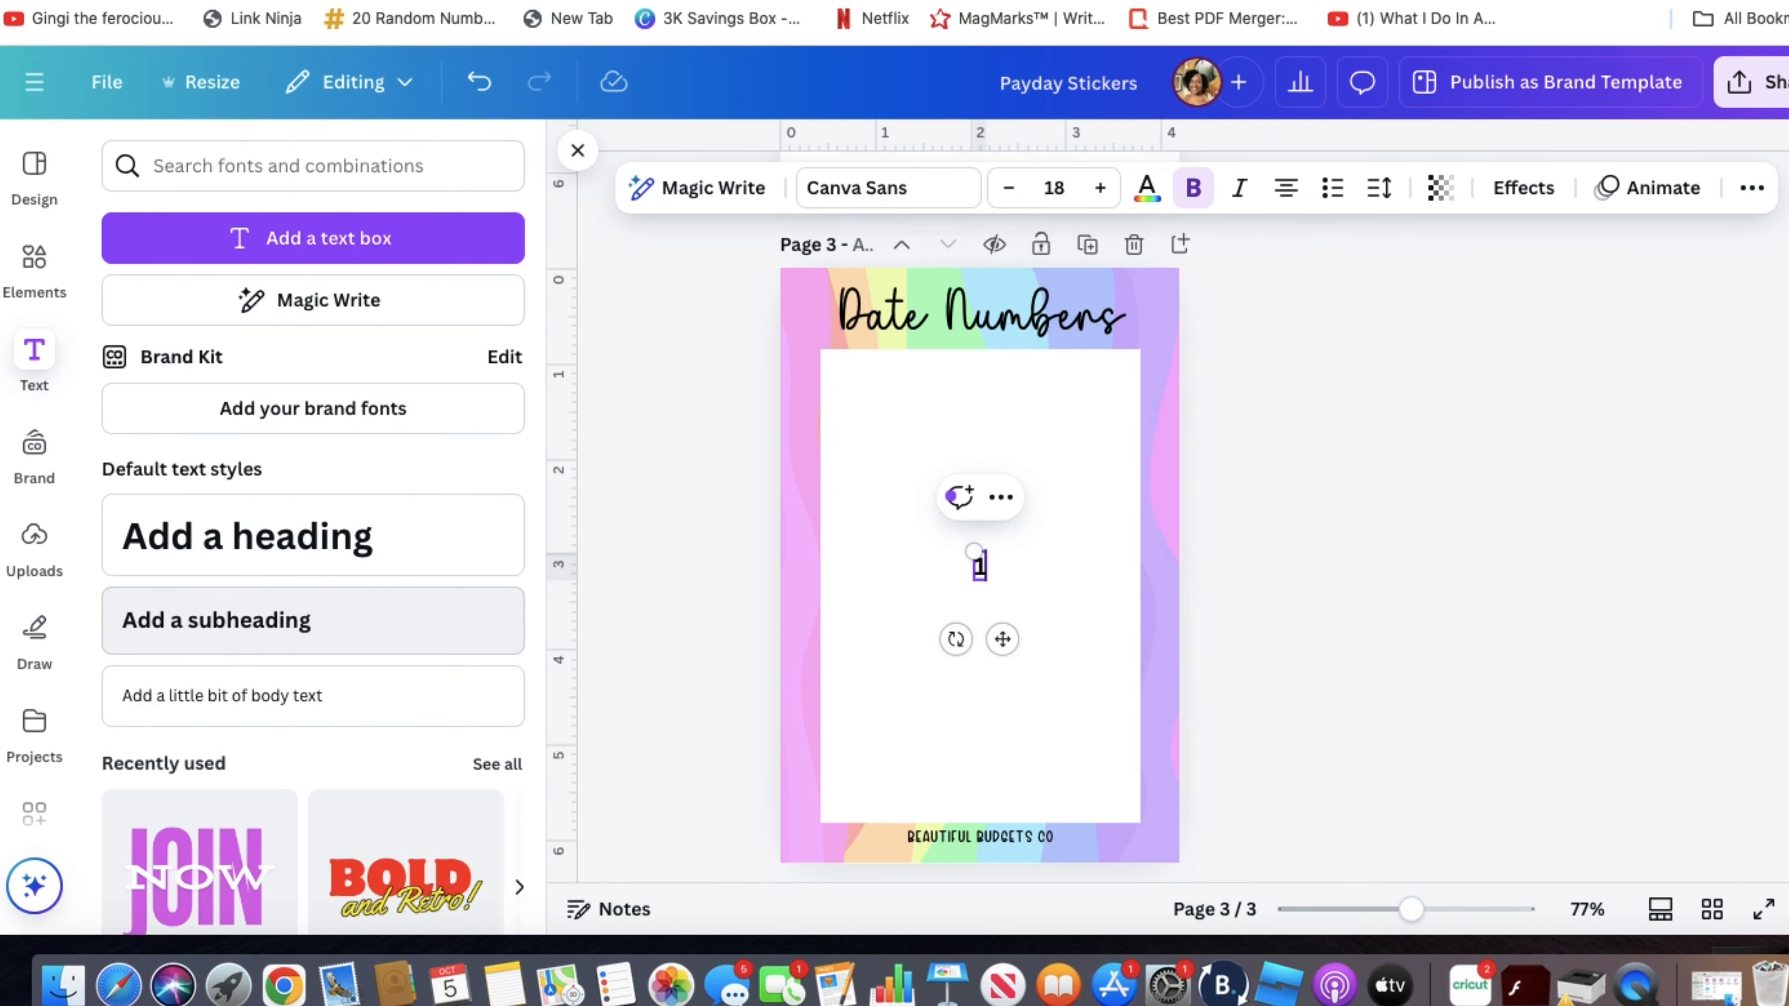
key("Return")
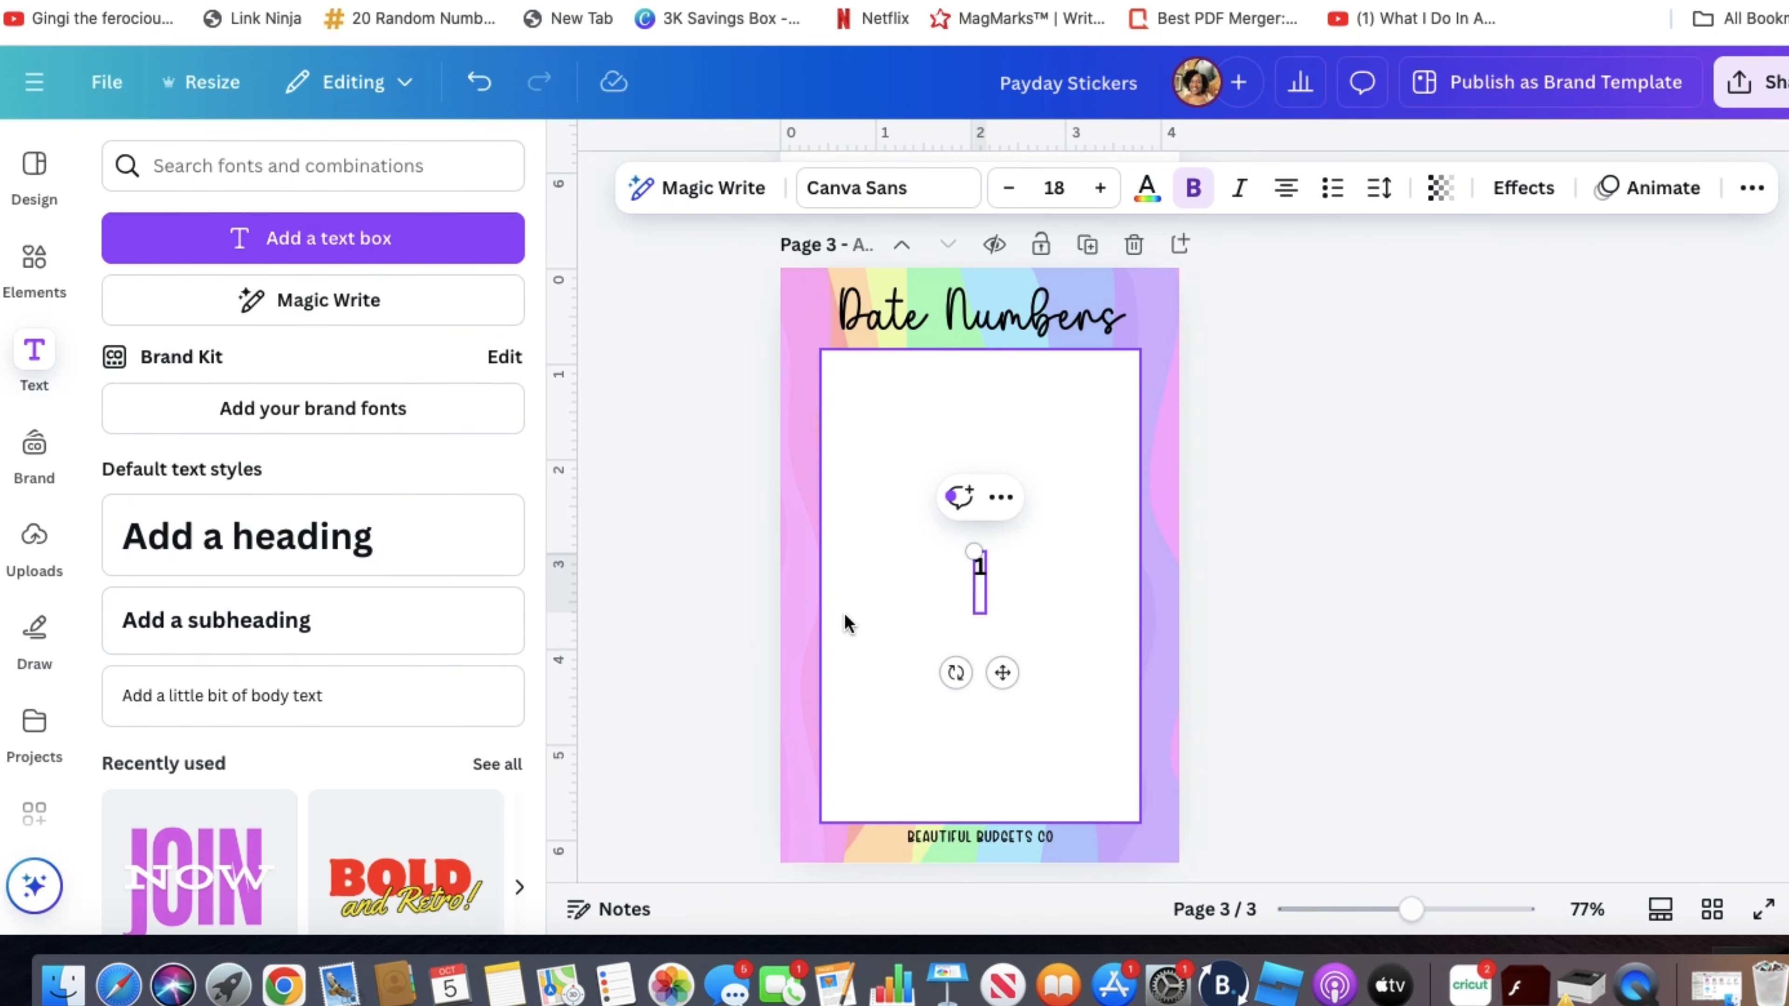
key("BackSpace")
left_click(1451, 665)
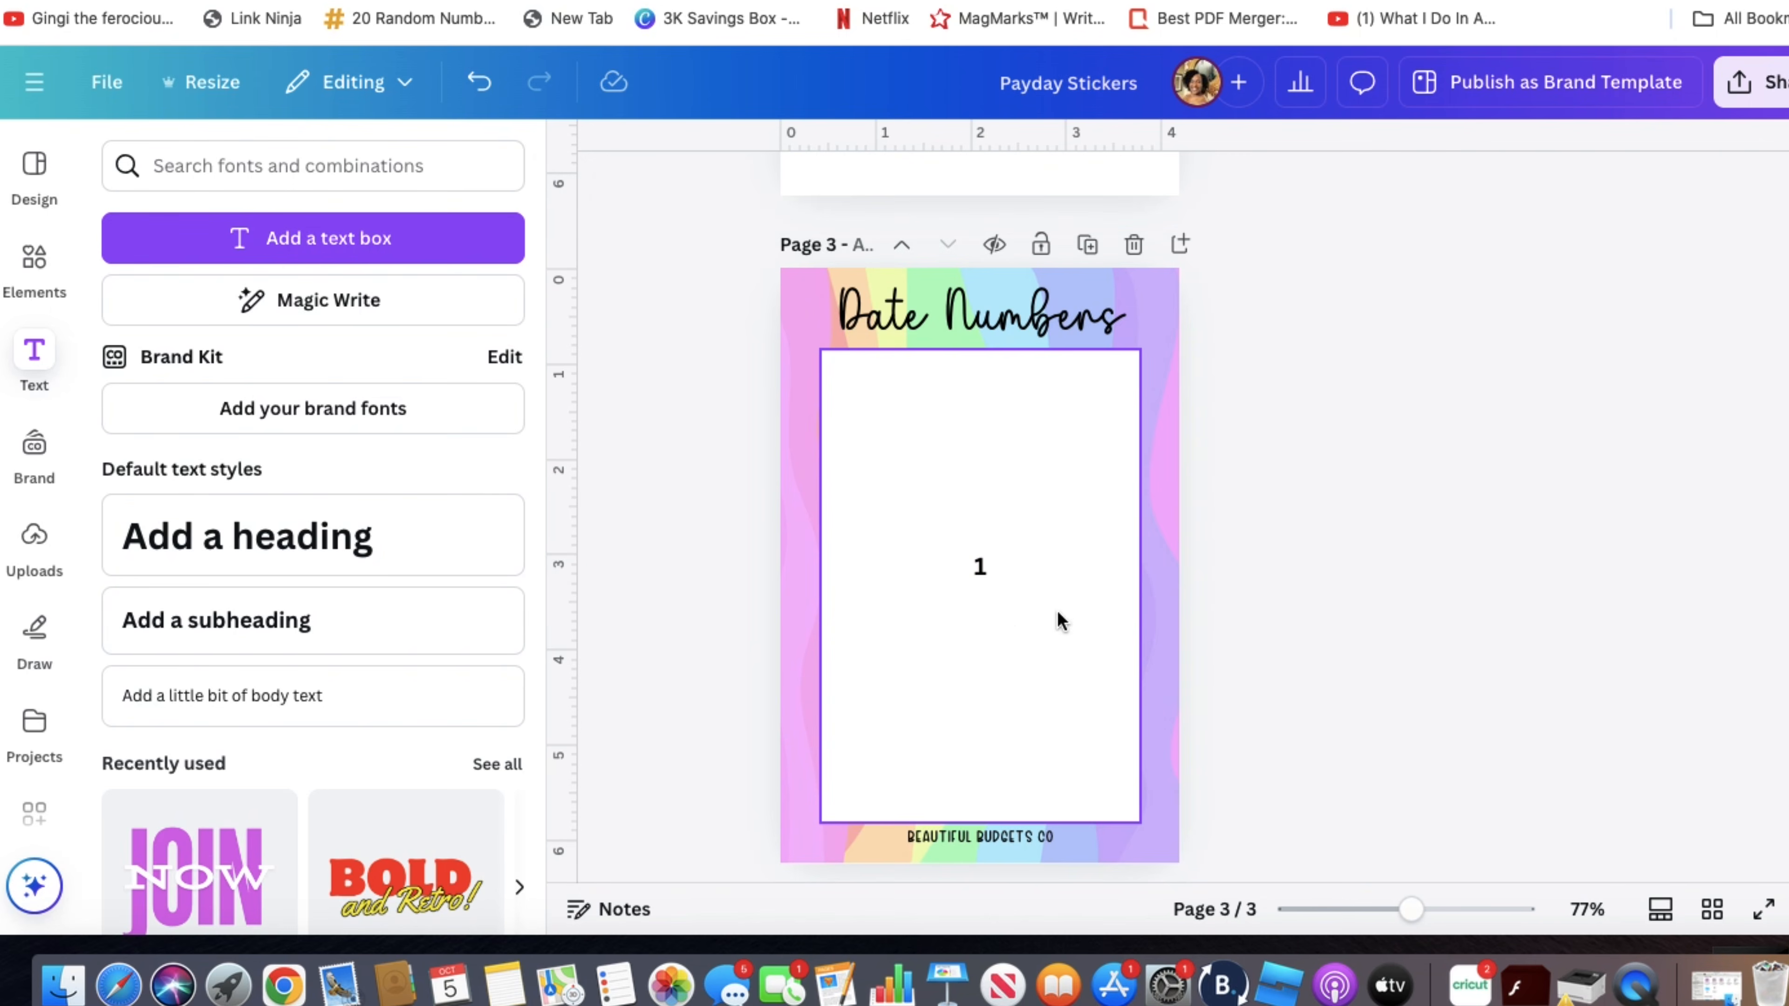
left_click(979, 568)
left_click_drag(979, 569, 845, 384)
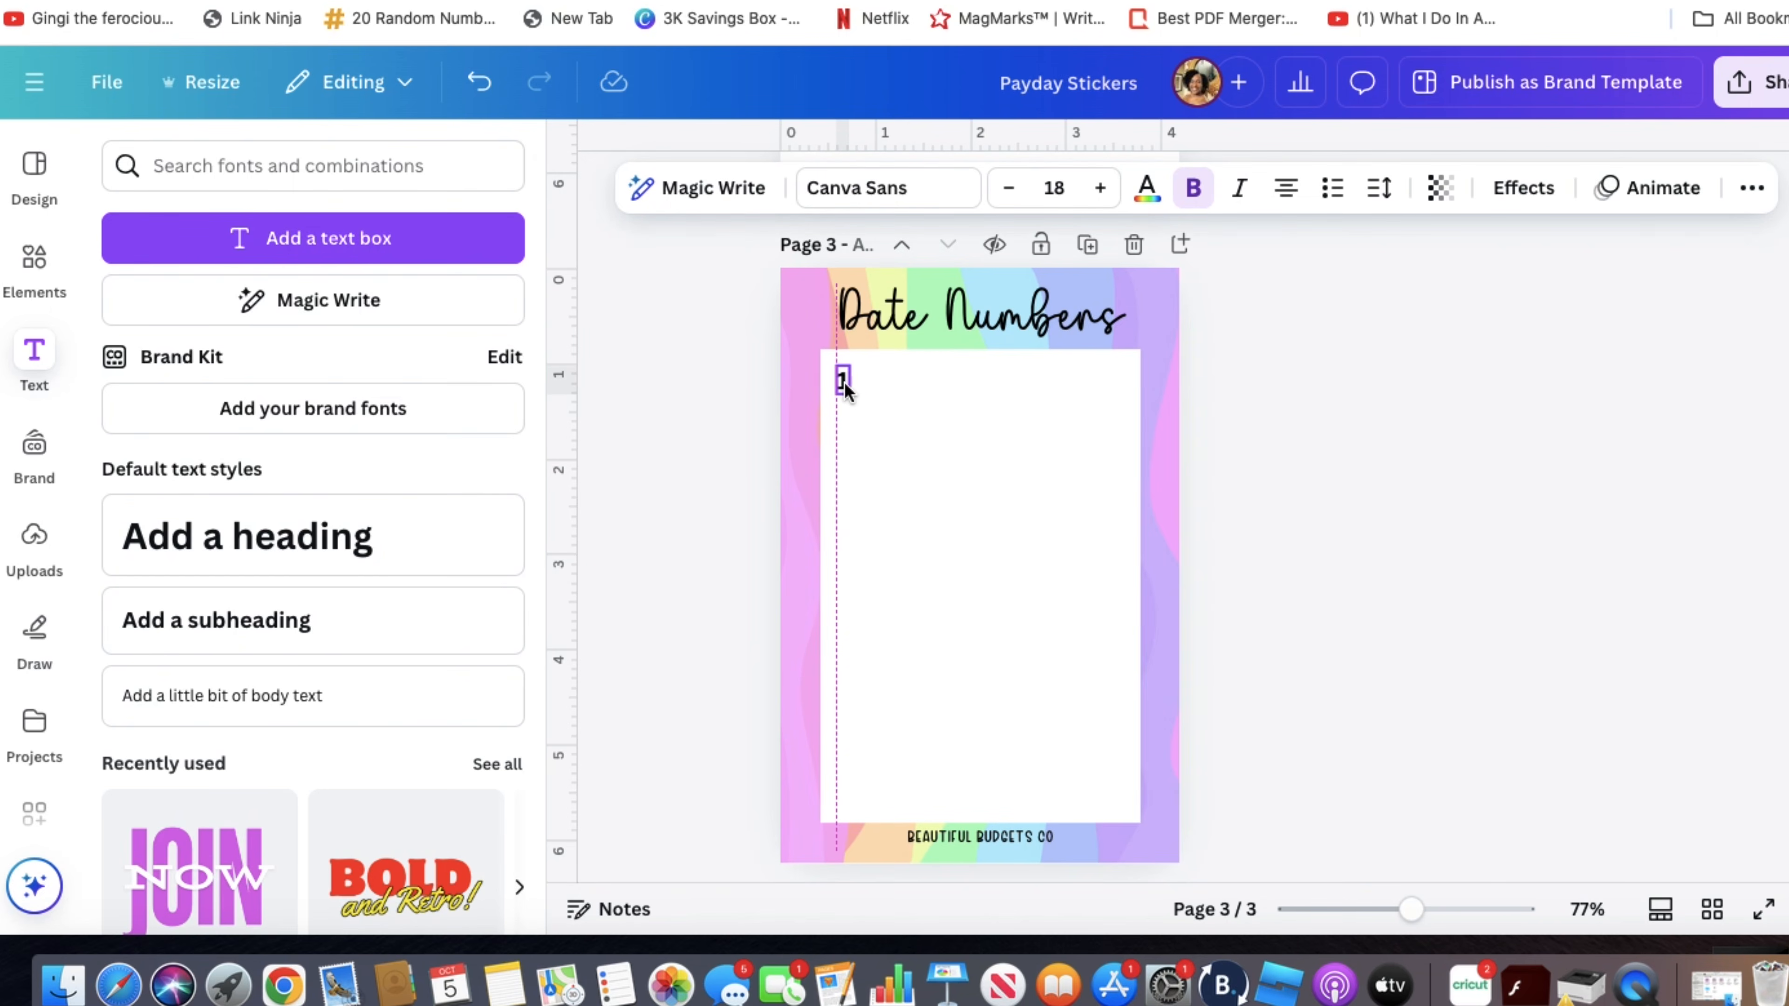
- Duplicate the 1 along a row across the white rectangle and edit the copies to read 2 through 10
key("super+d")
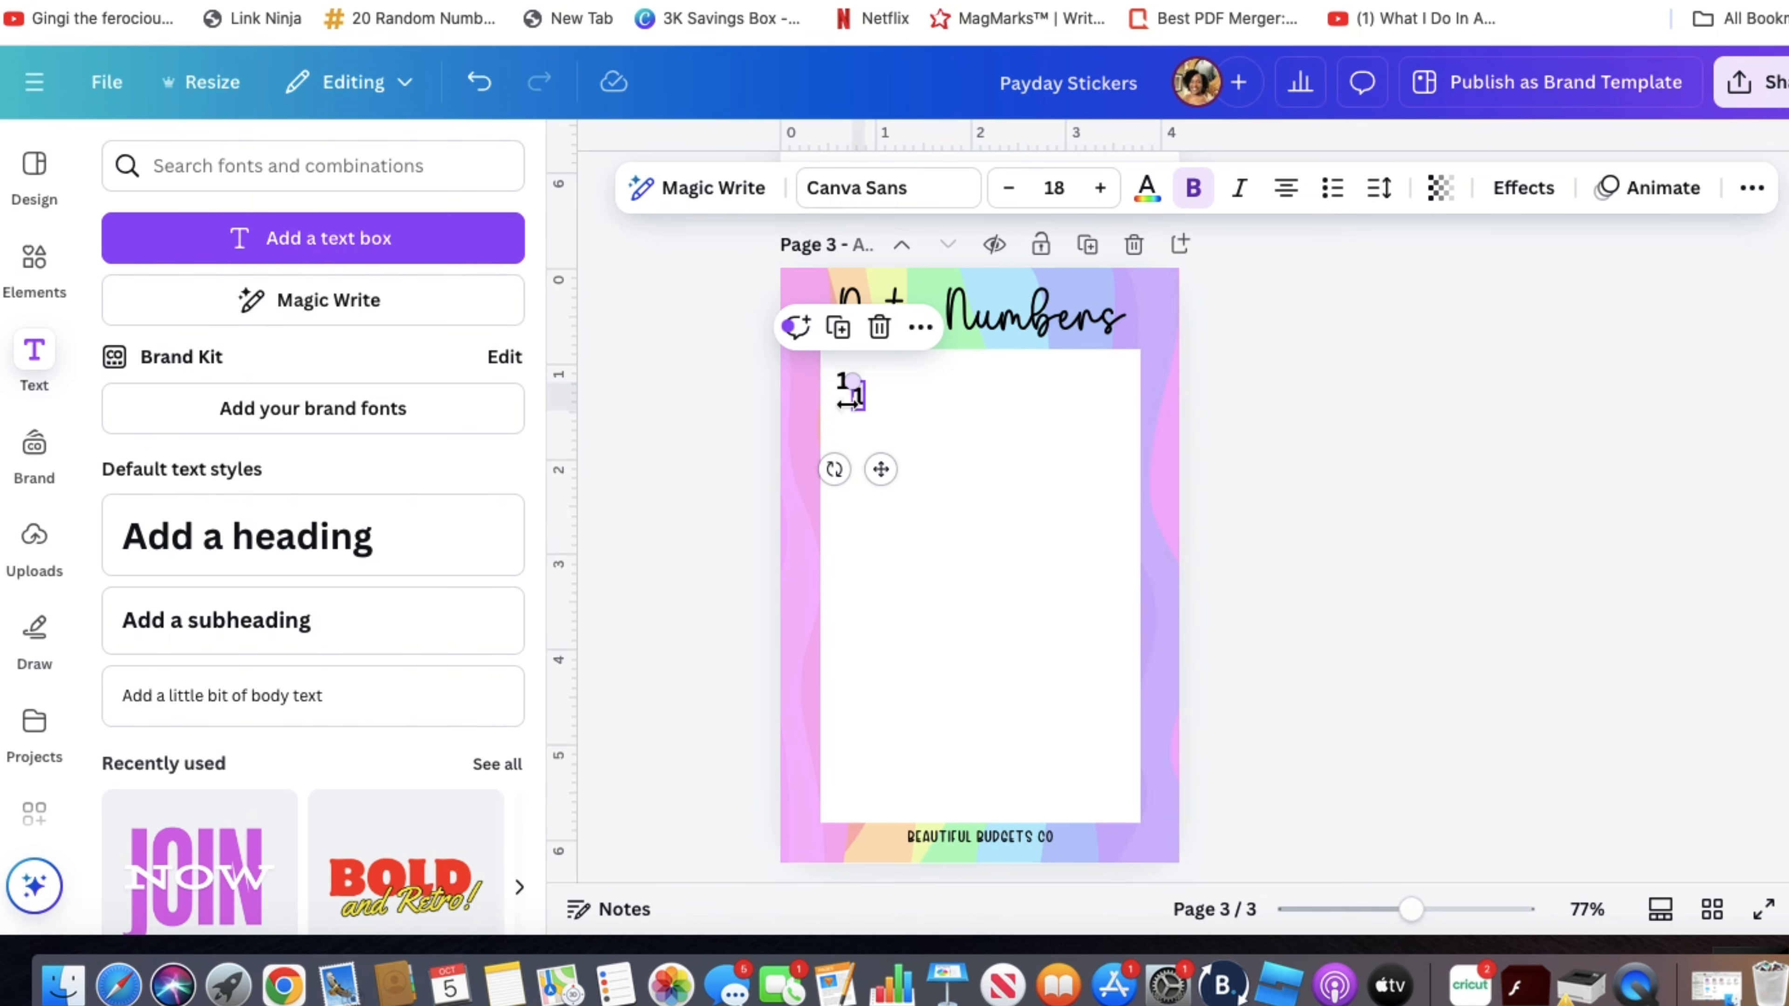
left_click_drag(854, 399, 871, 390)
double_click(872, 391)
type("2")
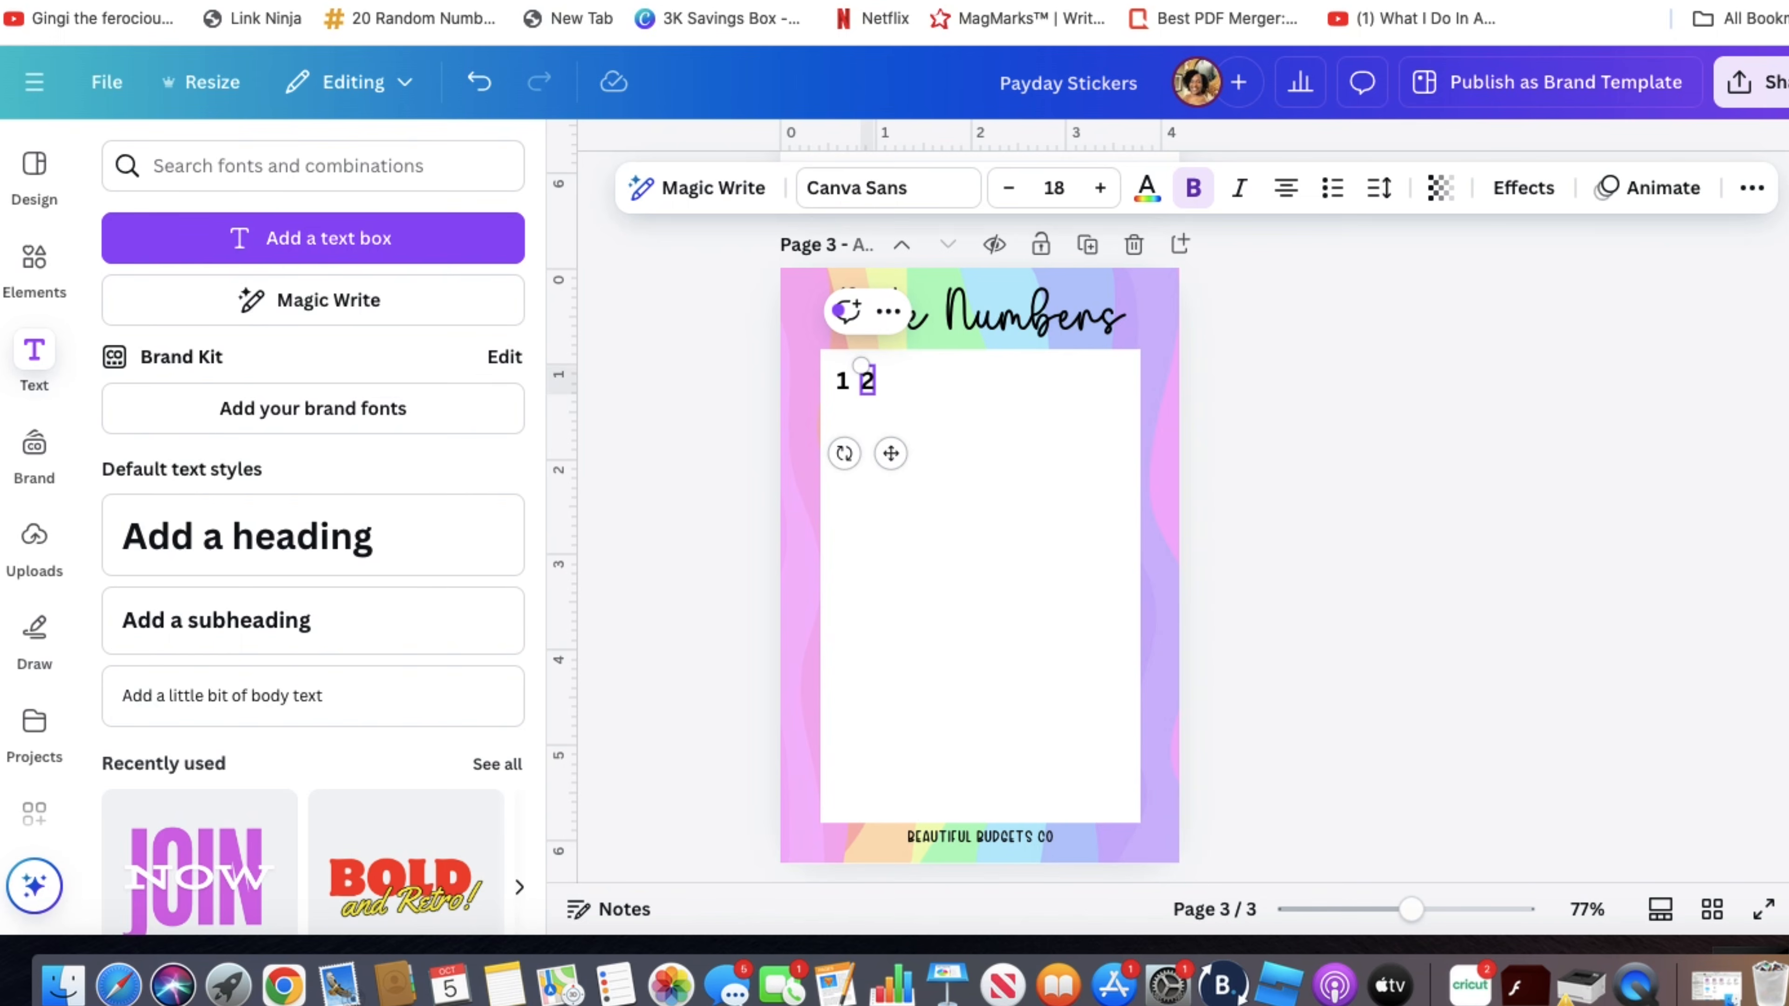
left_click(938, 399)
left_click(871, 392)
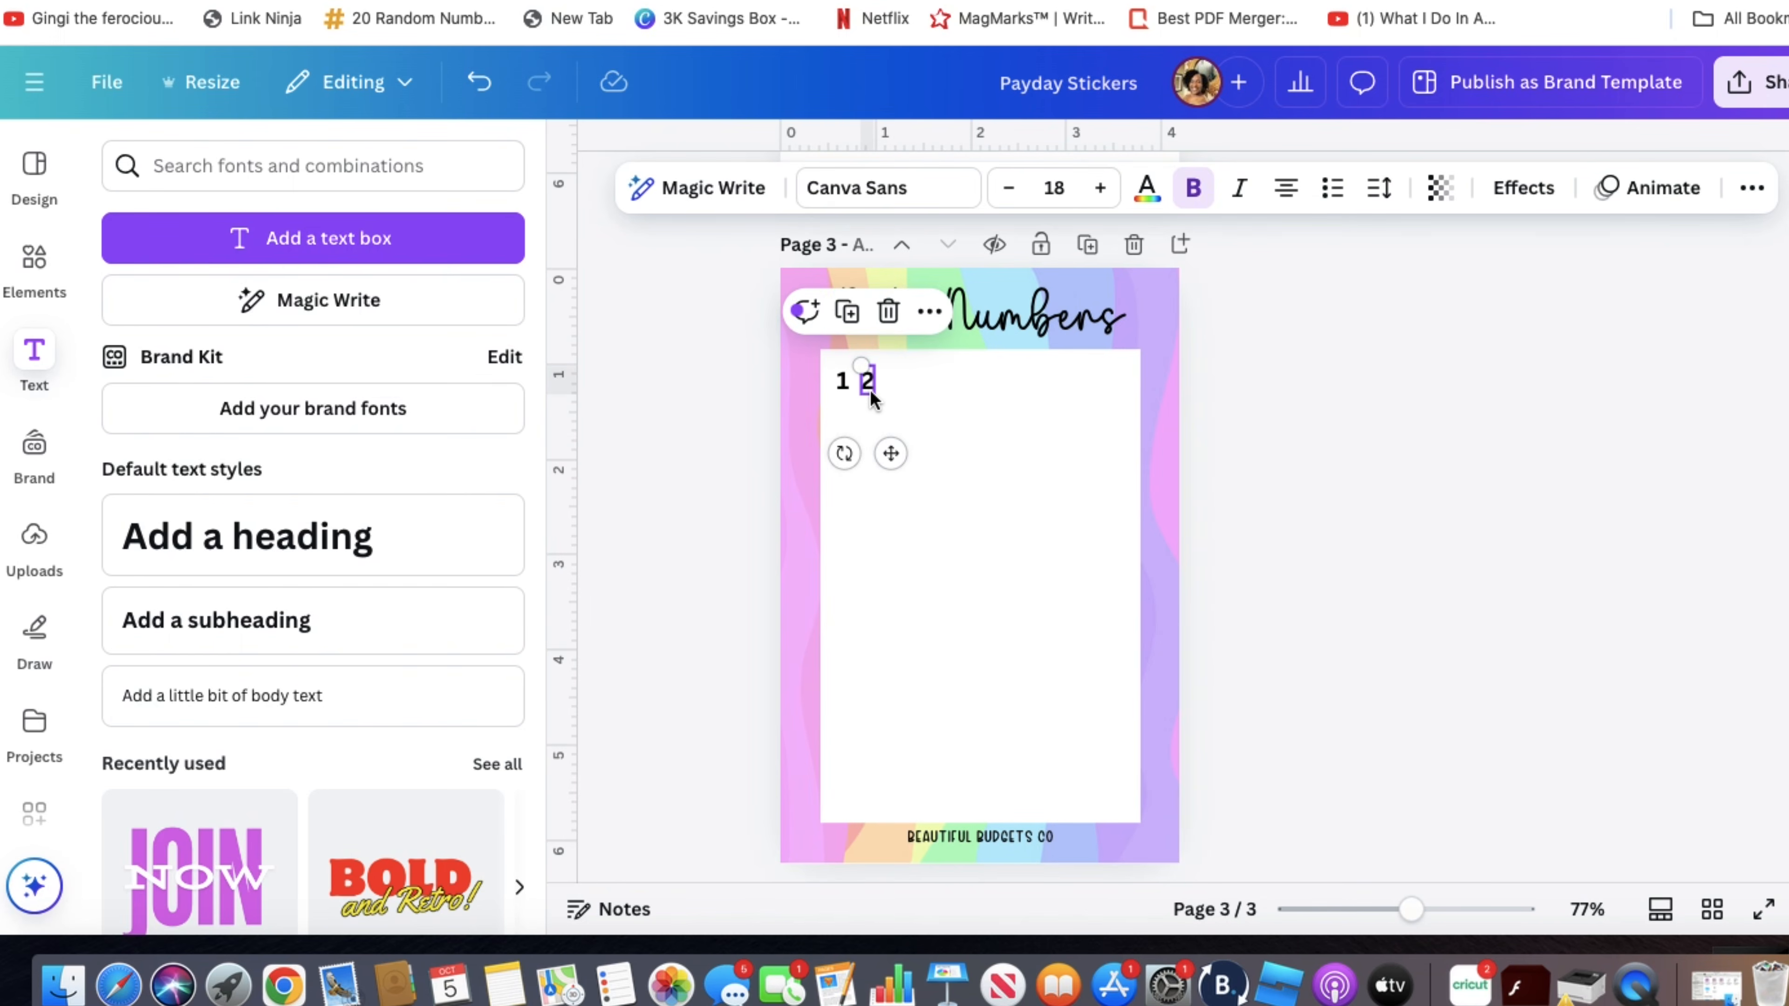
left_click_drag(871, 392, 898, 399)
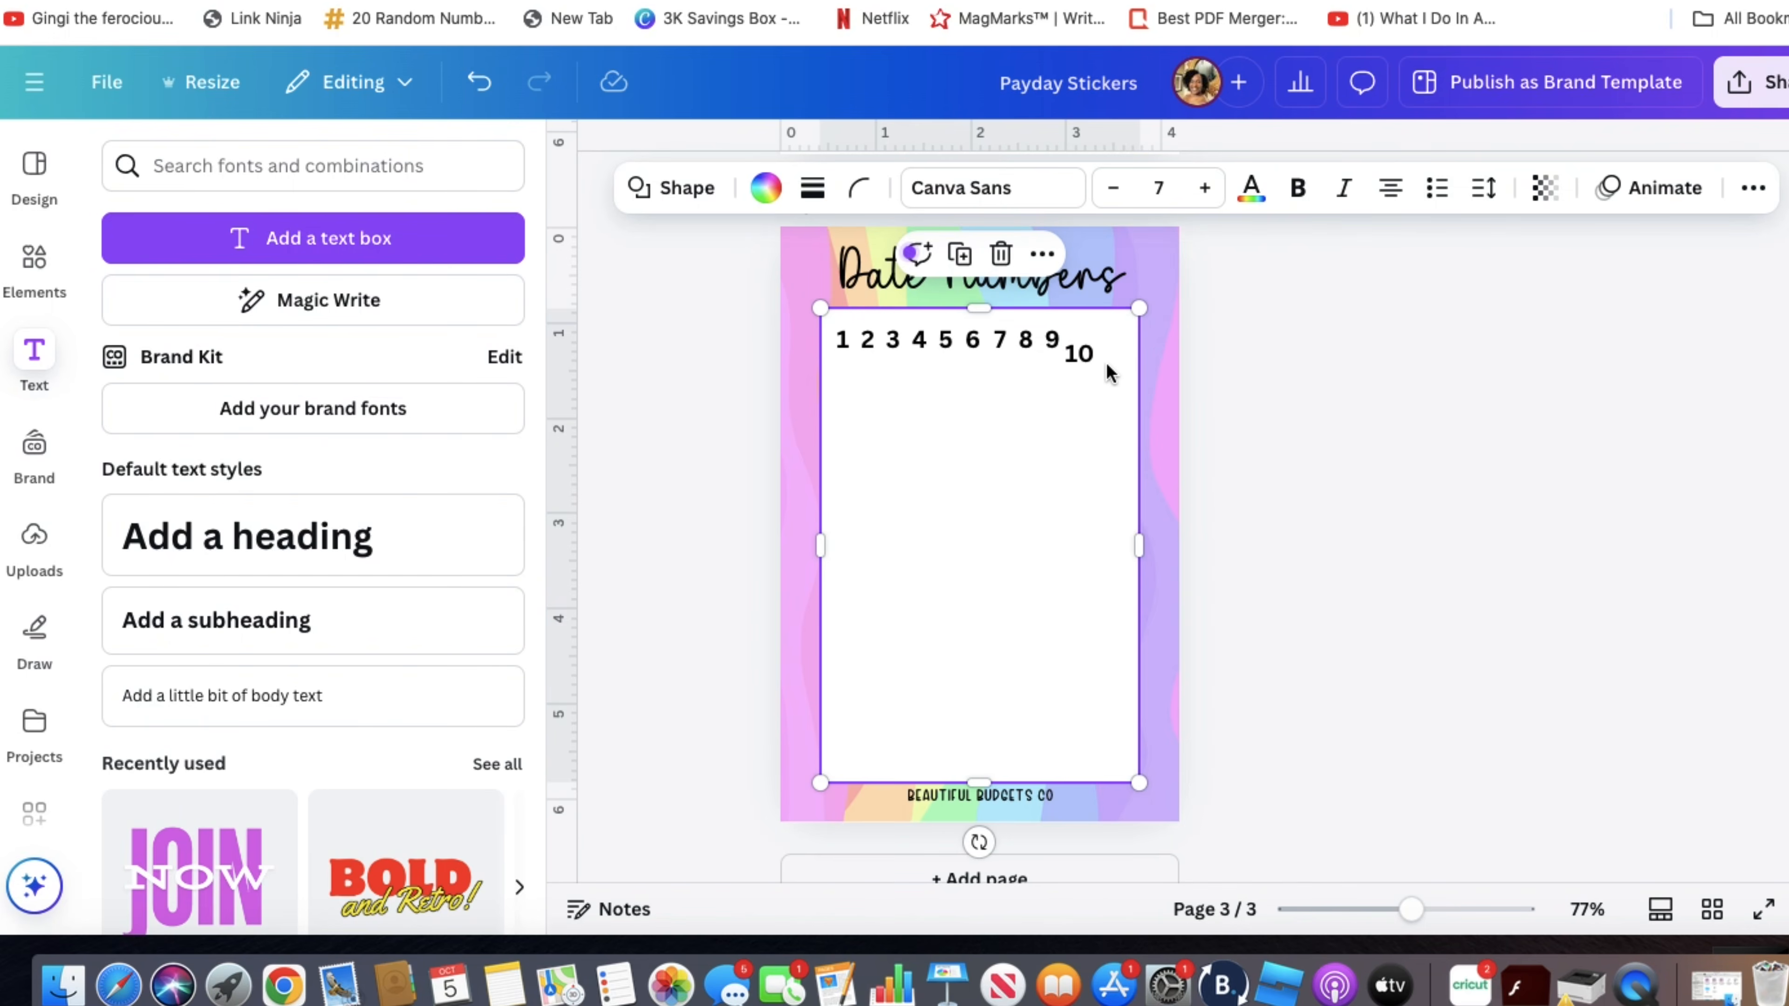
- Lock the white rectangle behind the numbers
key("Escape")
left_click_drag(1022, 470, 1057, 488)
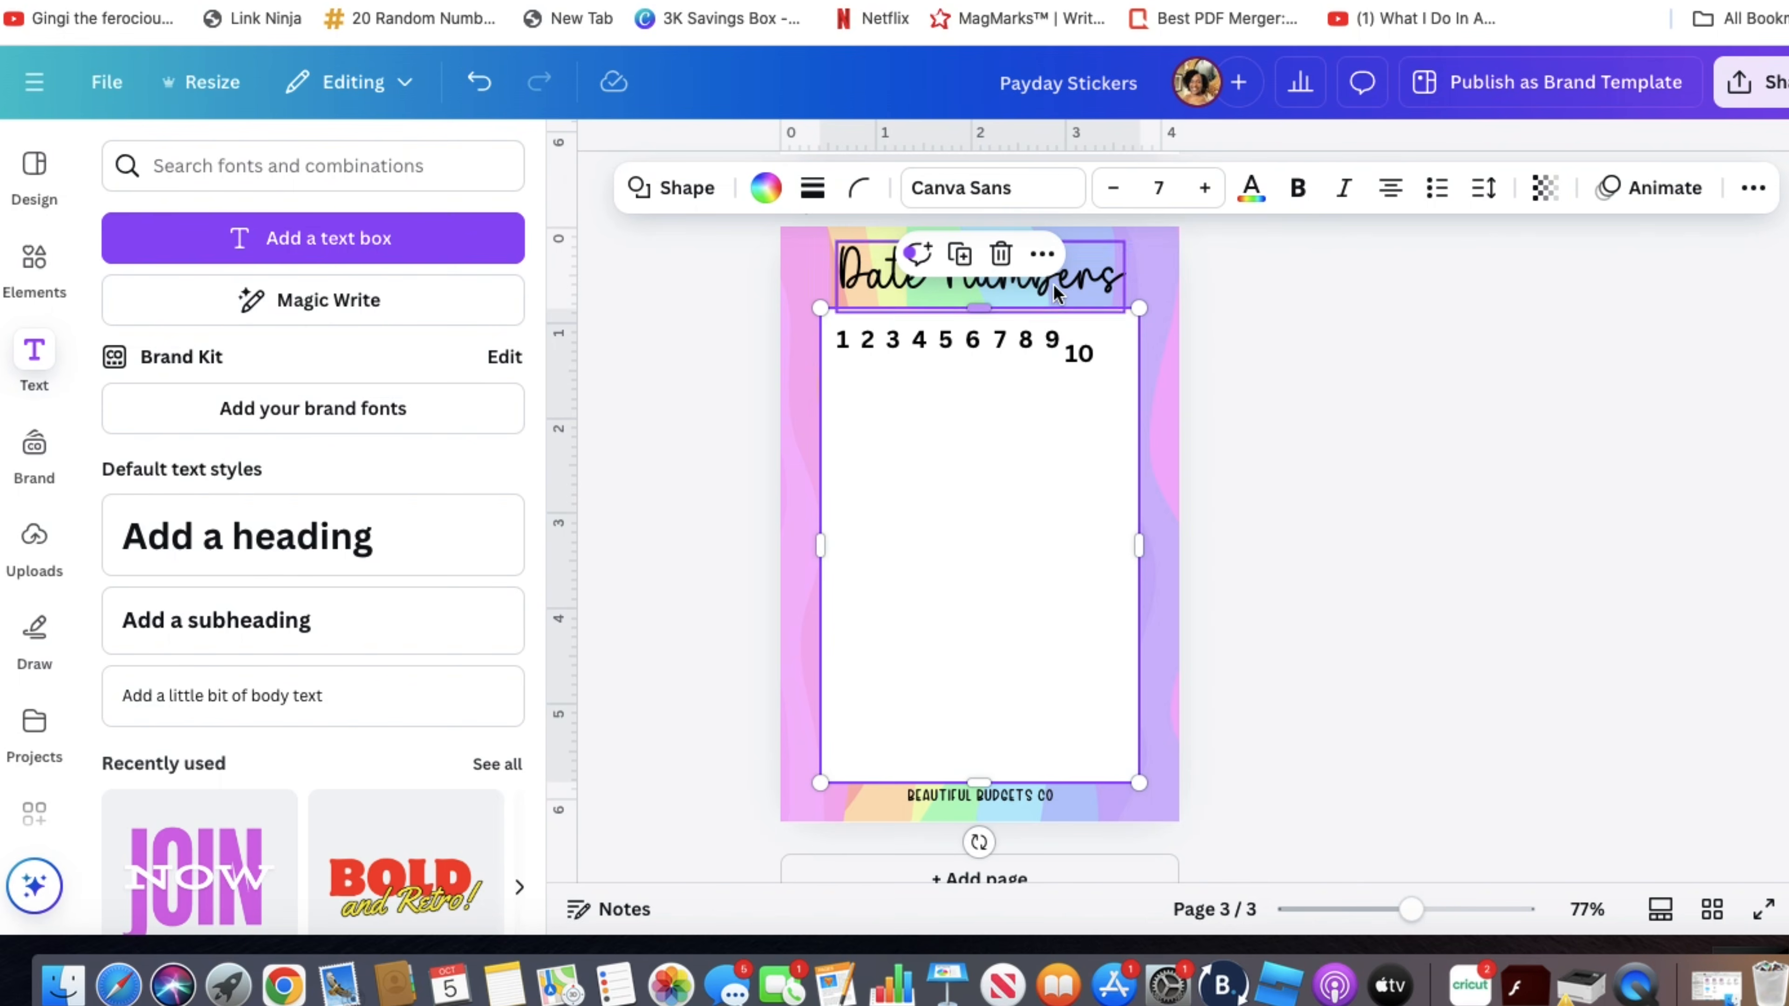
left_click(1042, 254)
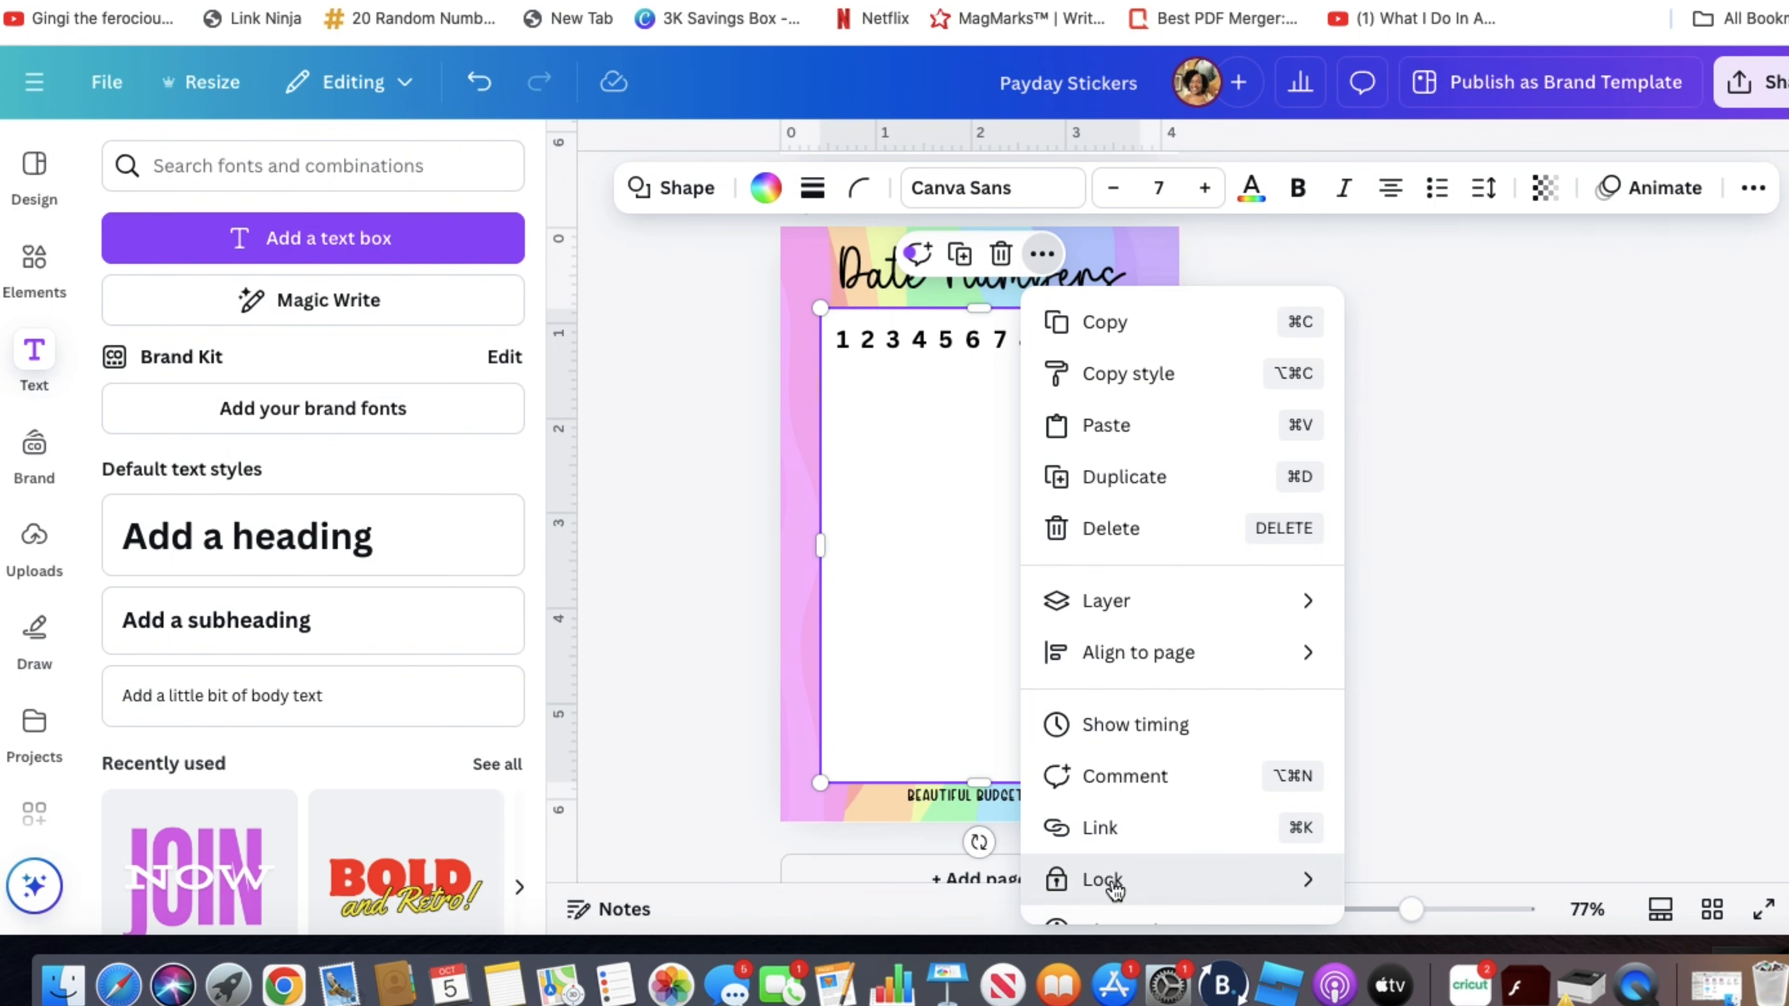
mouse_move(1110, 883)
left_click(1433, 890)
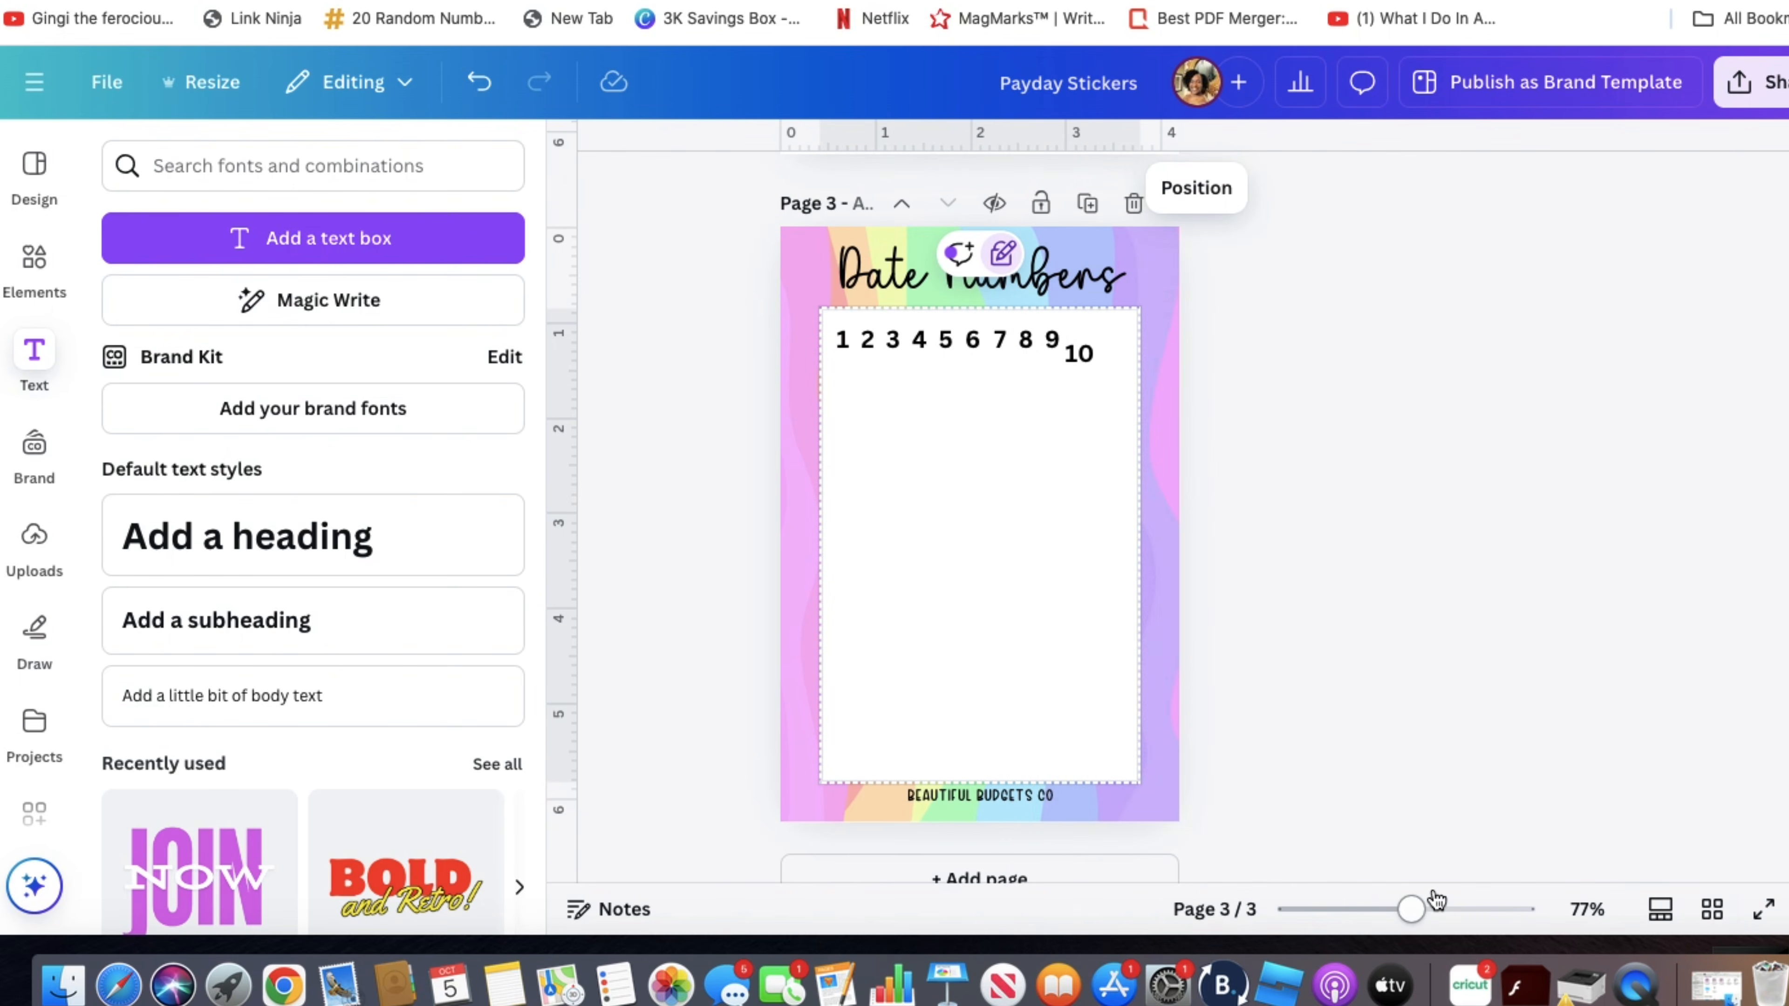
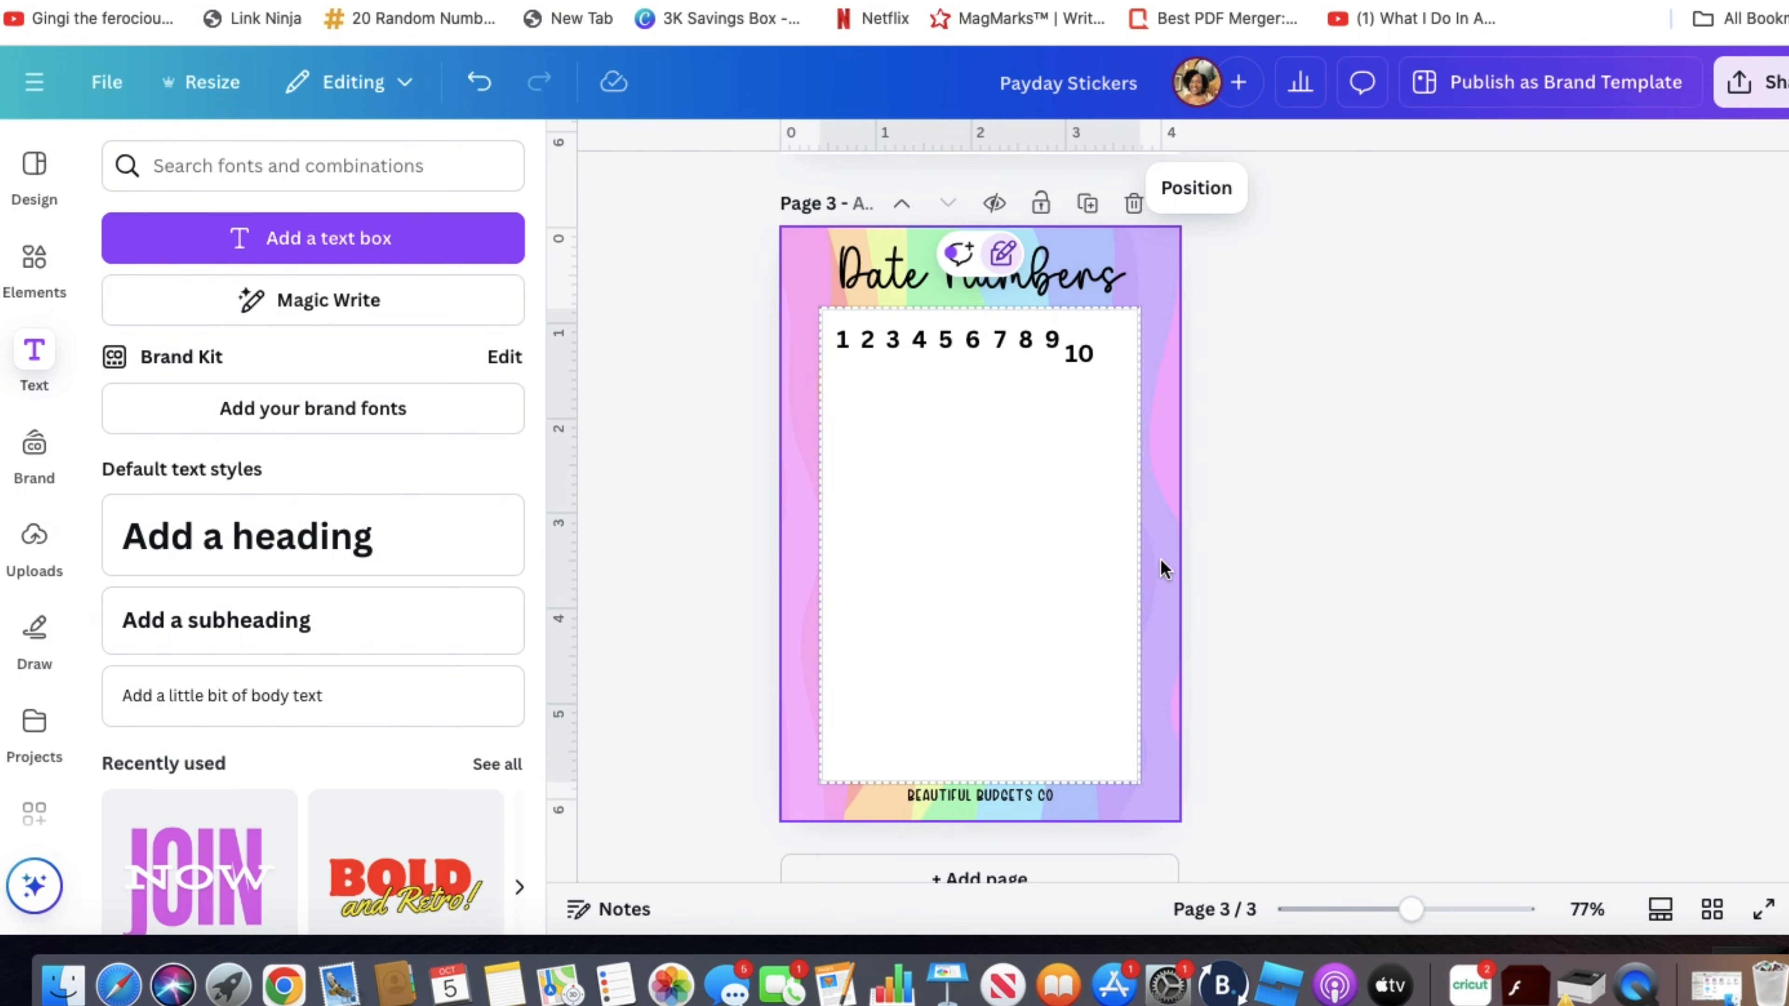
- Select the numbers 1 to 10 together and space them evenly in one straight row
left_click_drag(987, 379, 831, 326)
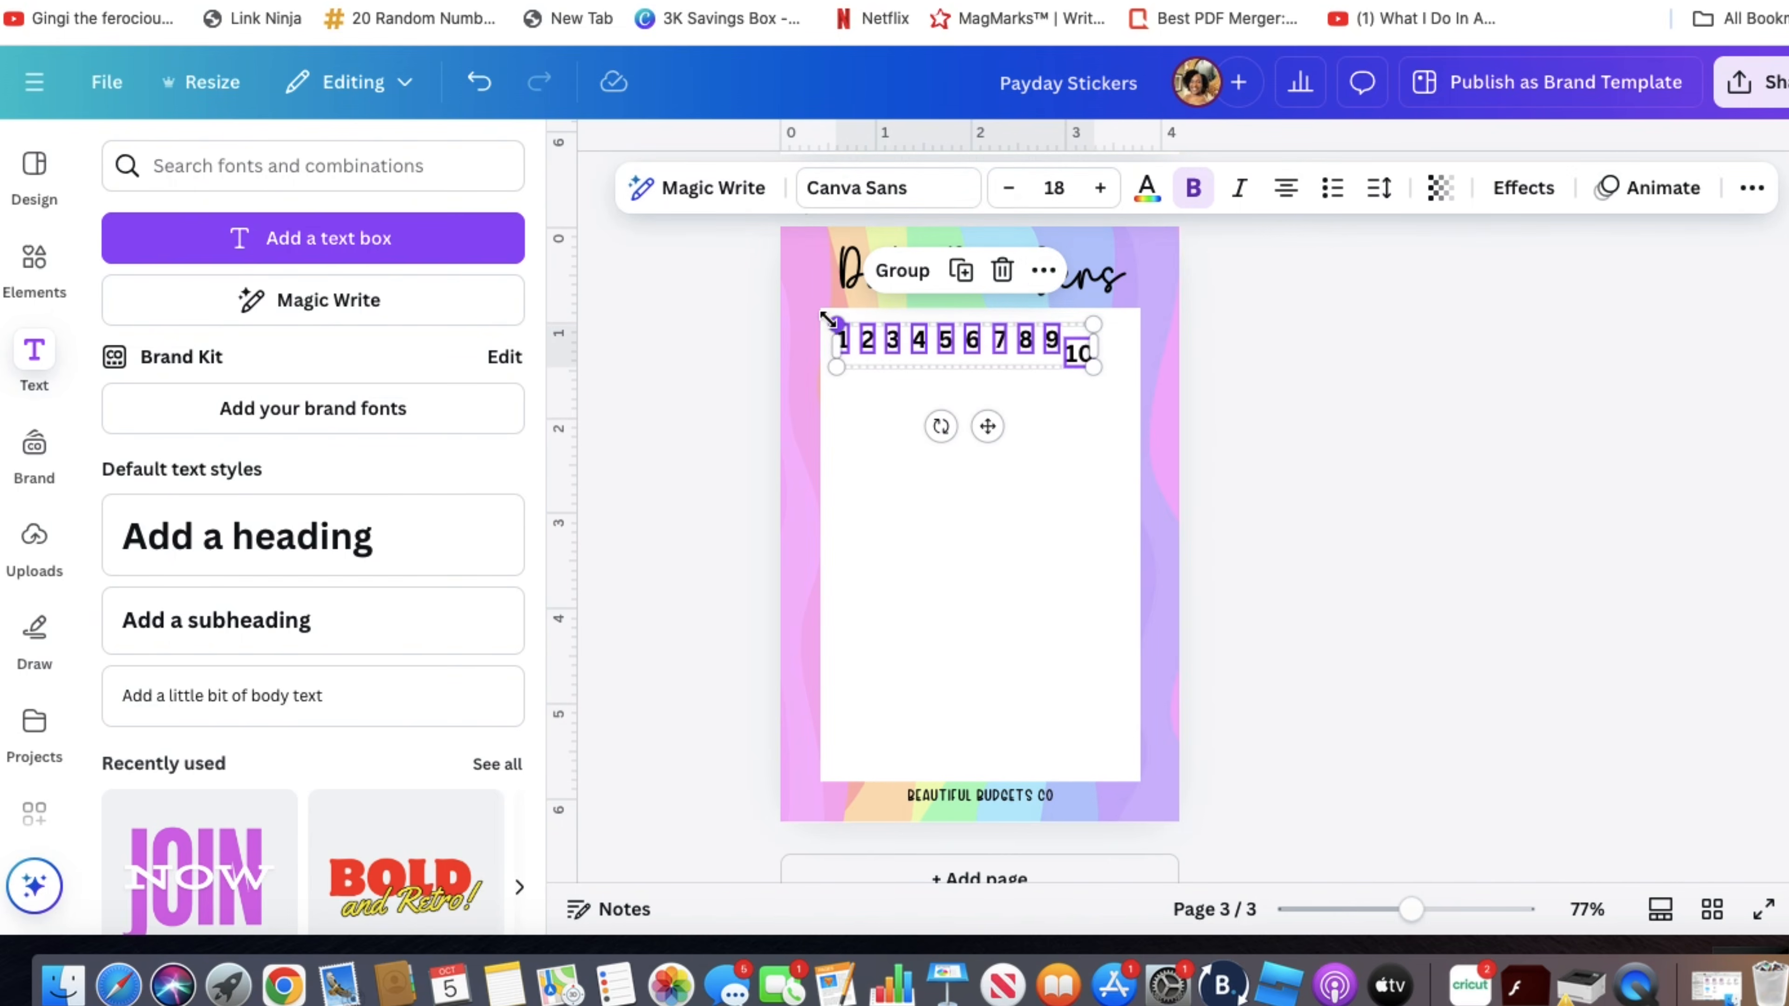
left_click(1042, 273)
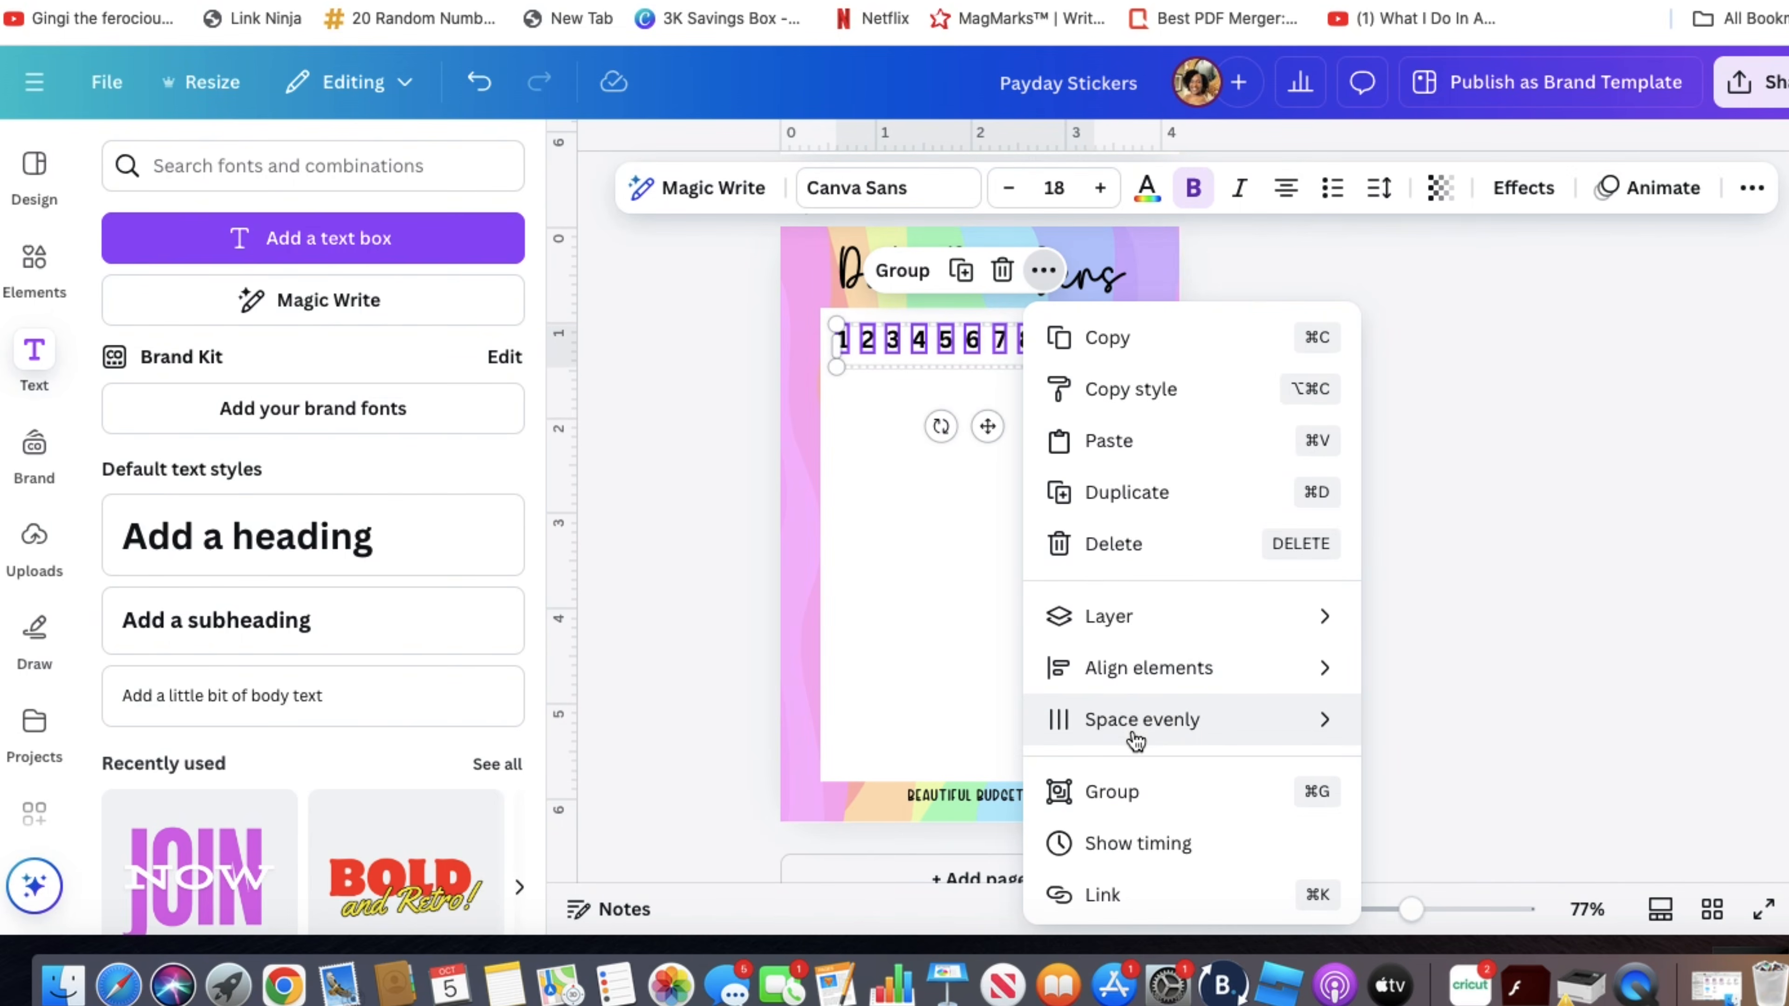
mouse_move(1130, 737)
left_click(1385, 726)
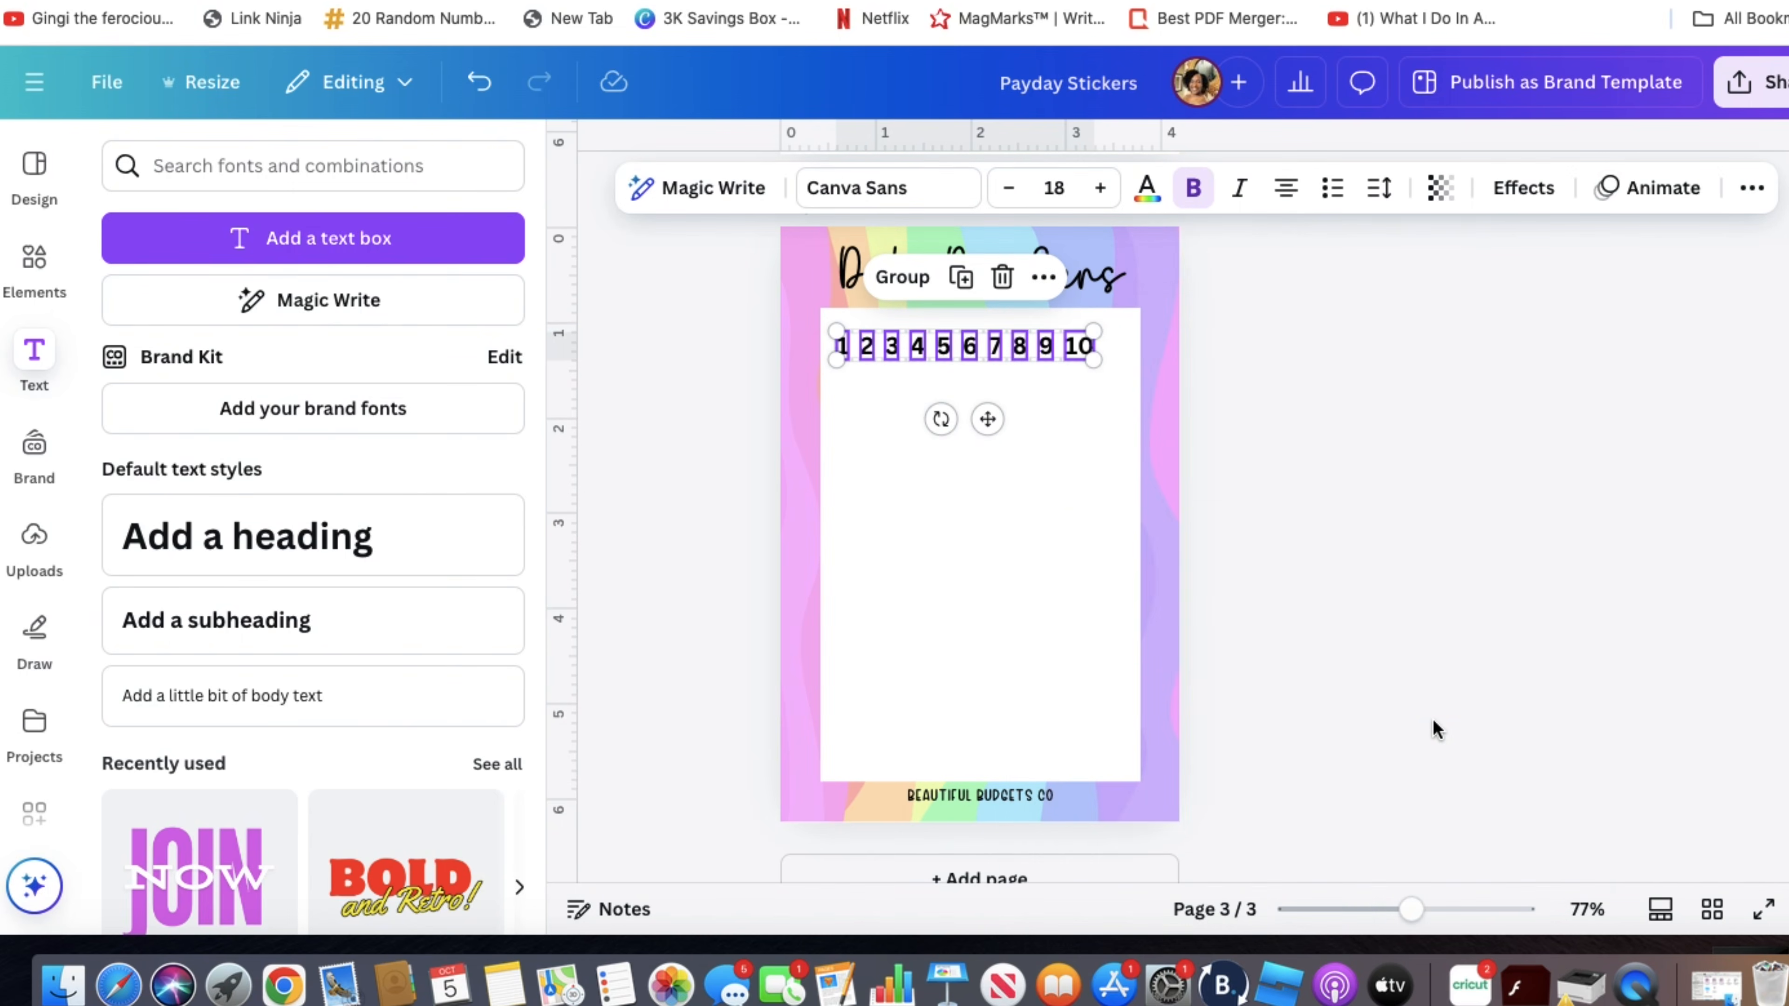
- Set the numbers 1 to 10 to the Jumped Regular font at size 24
left_click(854, 199)
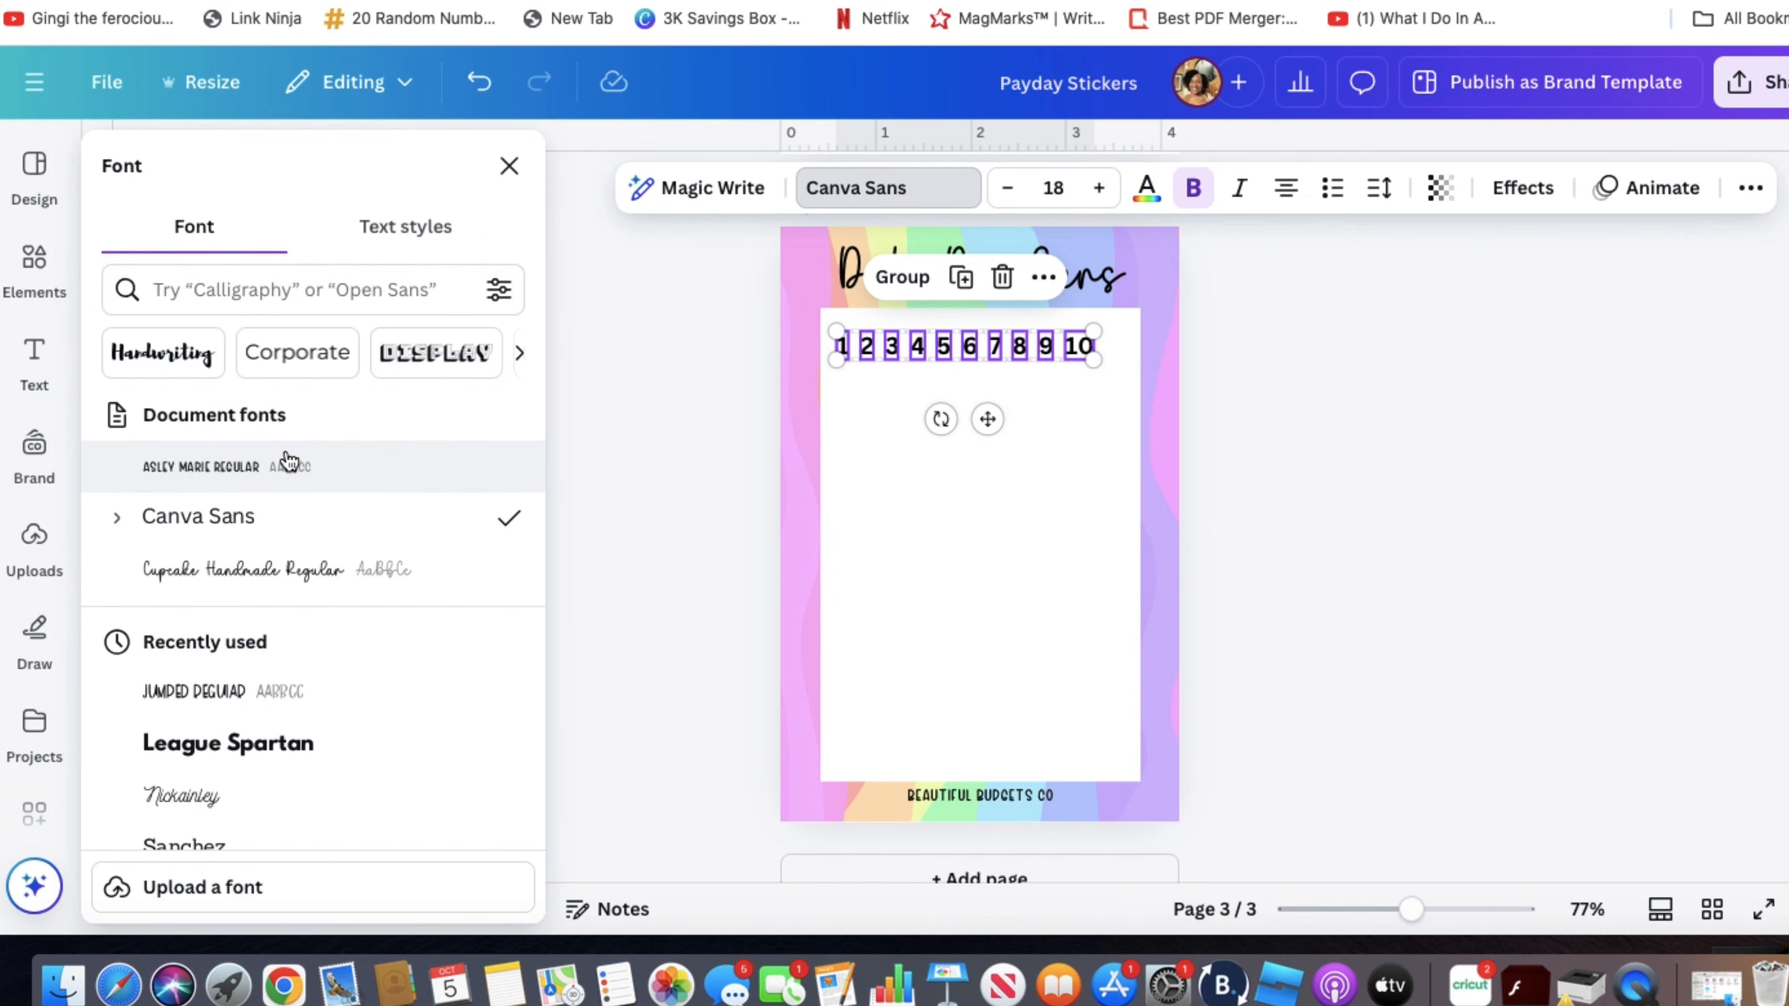
left_click(234, 690)
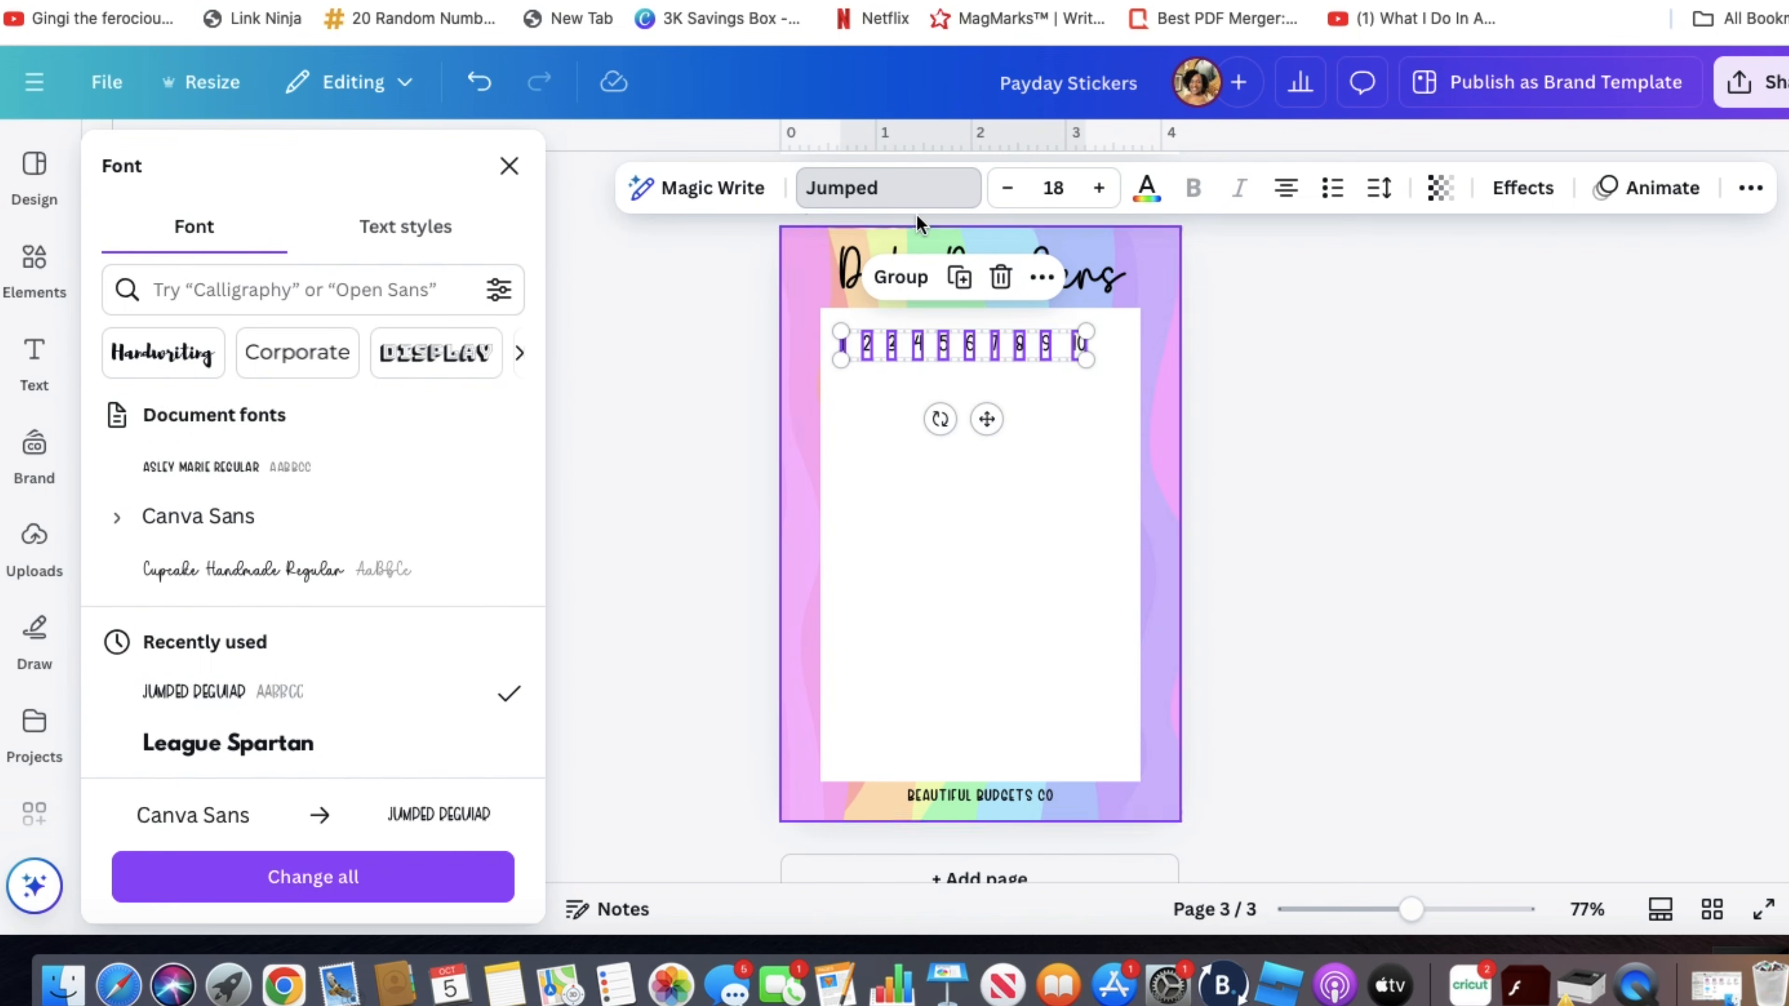
left_click(1100, 188)
left_click(1100, 188)
left_click(1100, 189)
left_click(1100, 189)
left_click(1100, 188)
left_click(1100, 188)
left_click(1100, 188)
left_click(1100, 189)
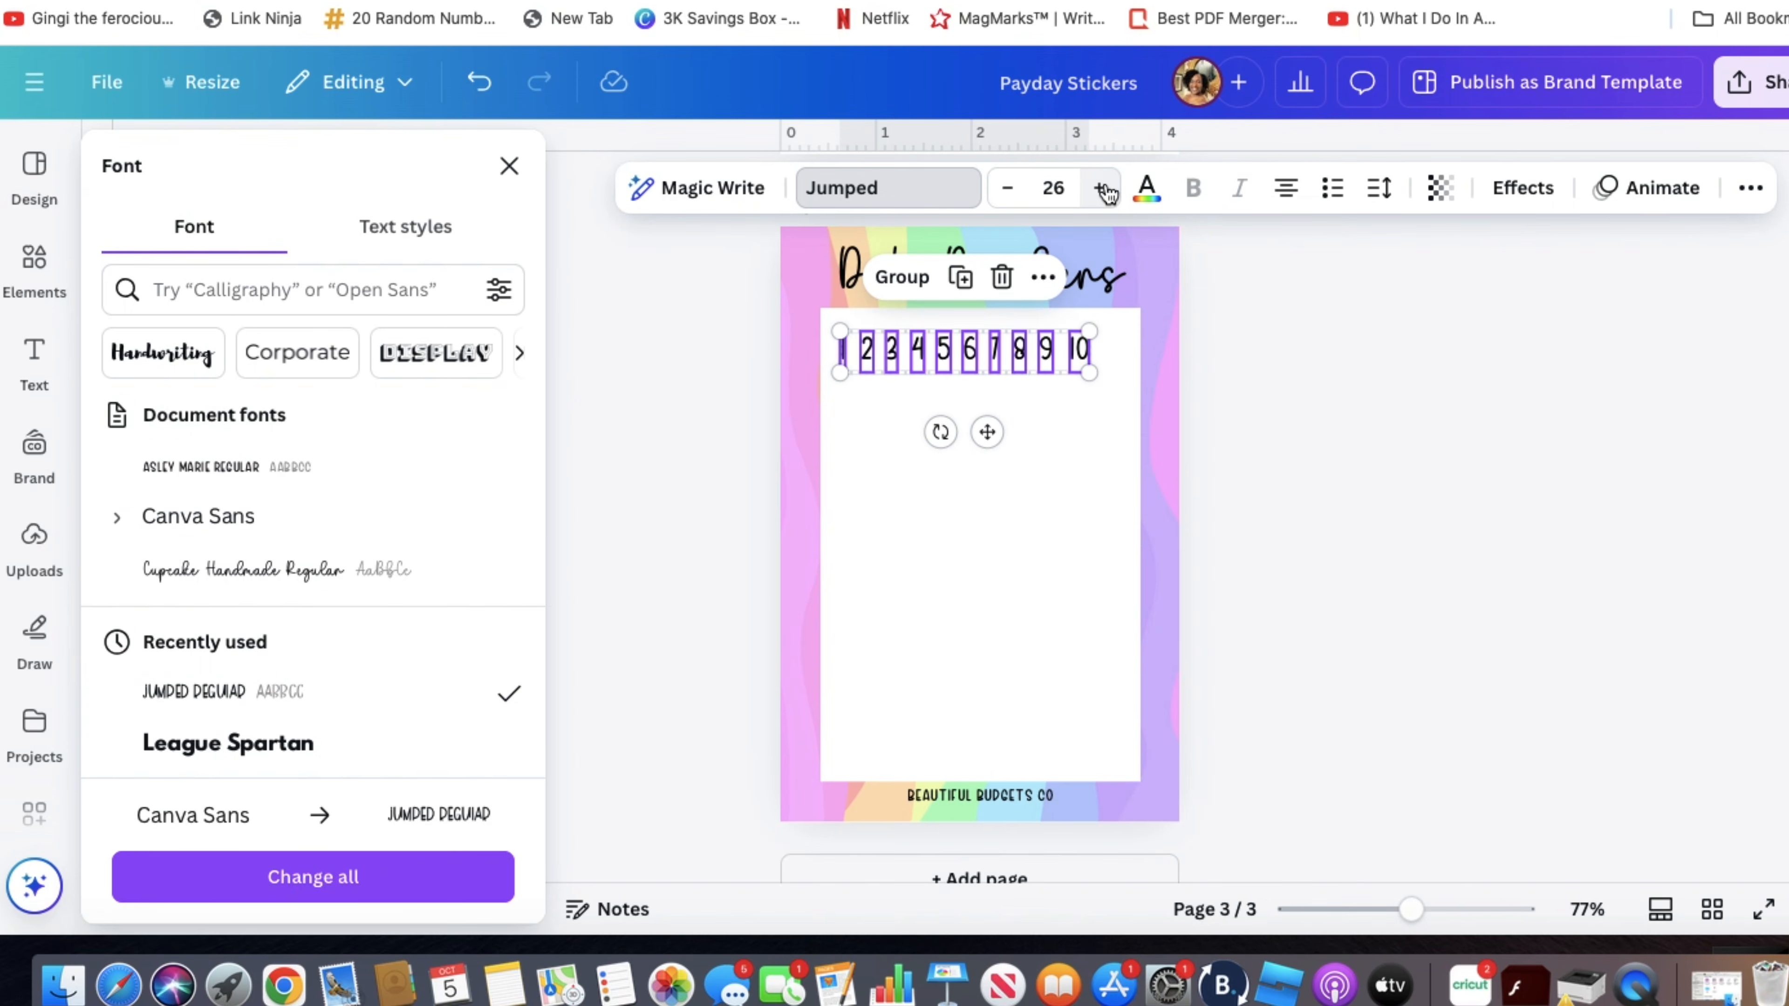
left_click(1005, 190)
left_click(1005, 190)
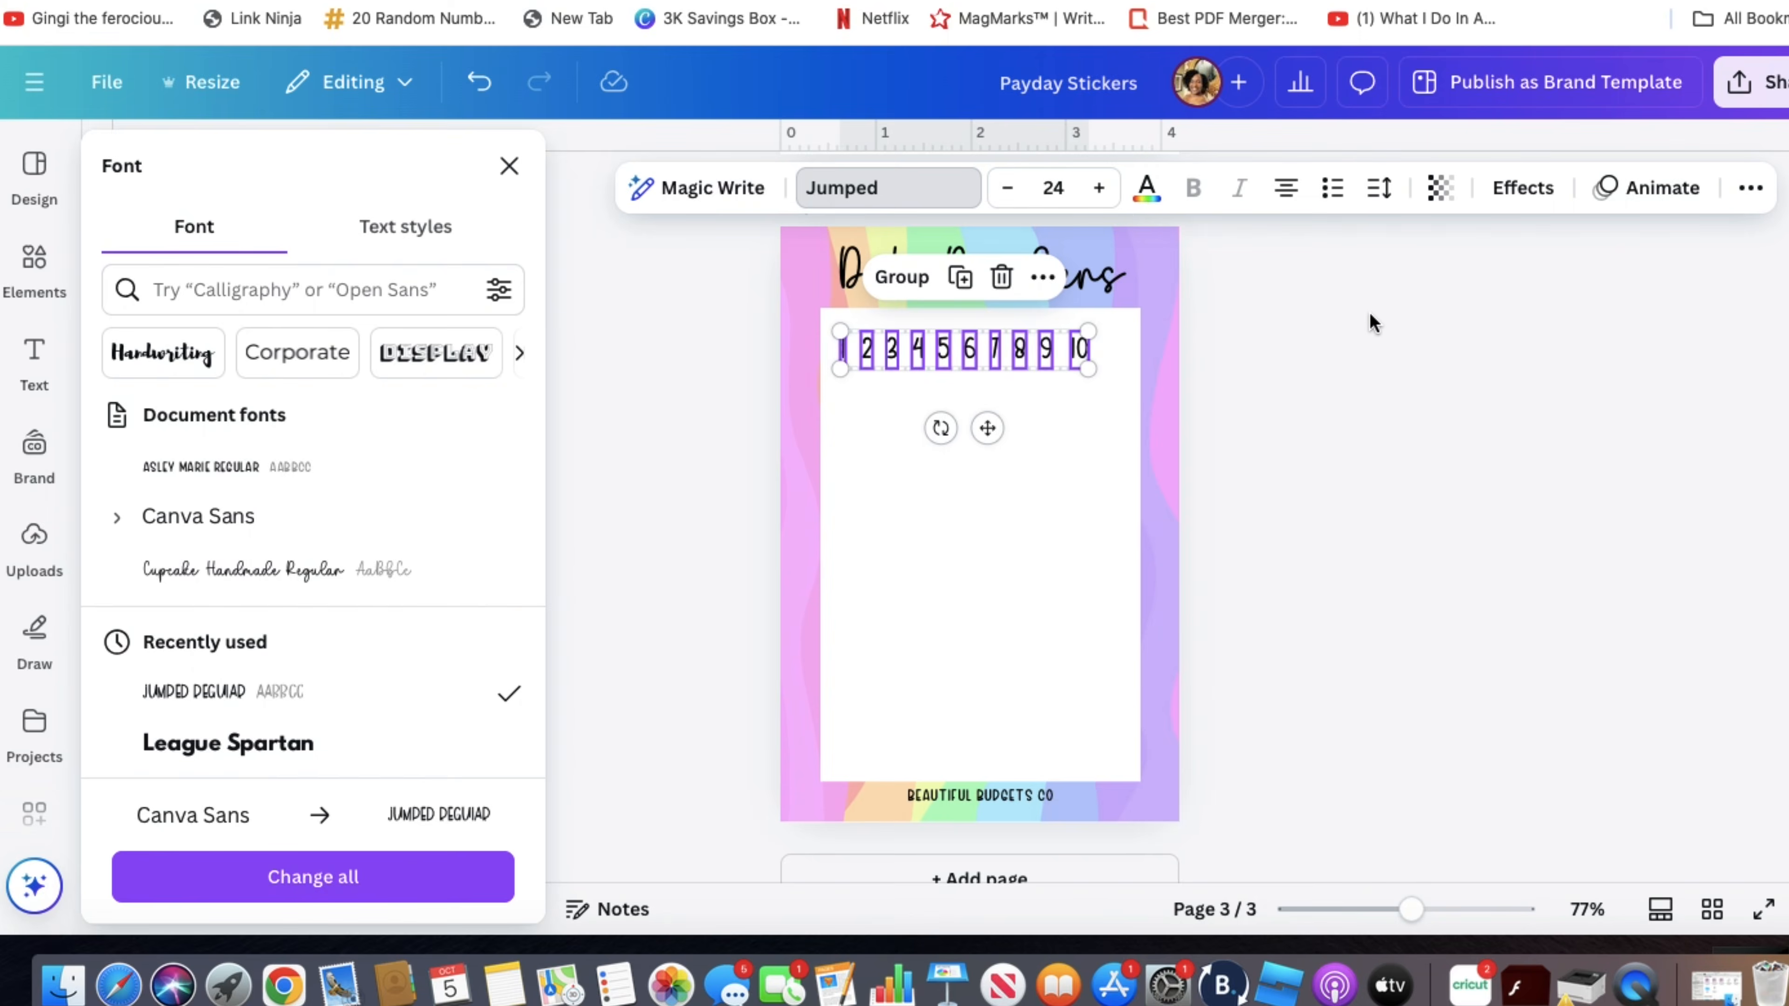
left_click(1334, 384)
- Group the numbers 1 to 10 and move the group slightly up and right within the white rectangle
left_click_drag(1096, 368, 840, 337)
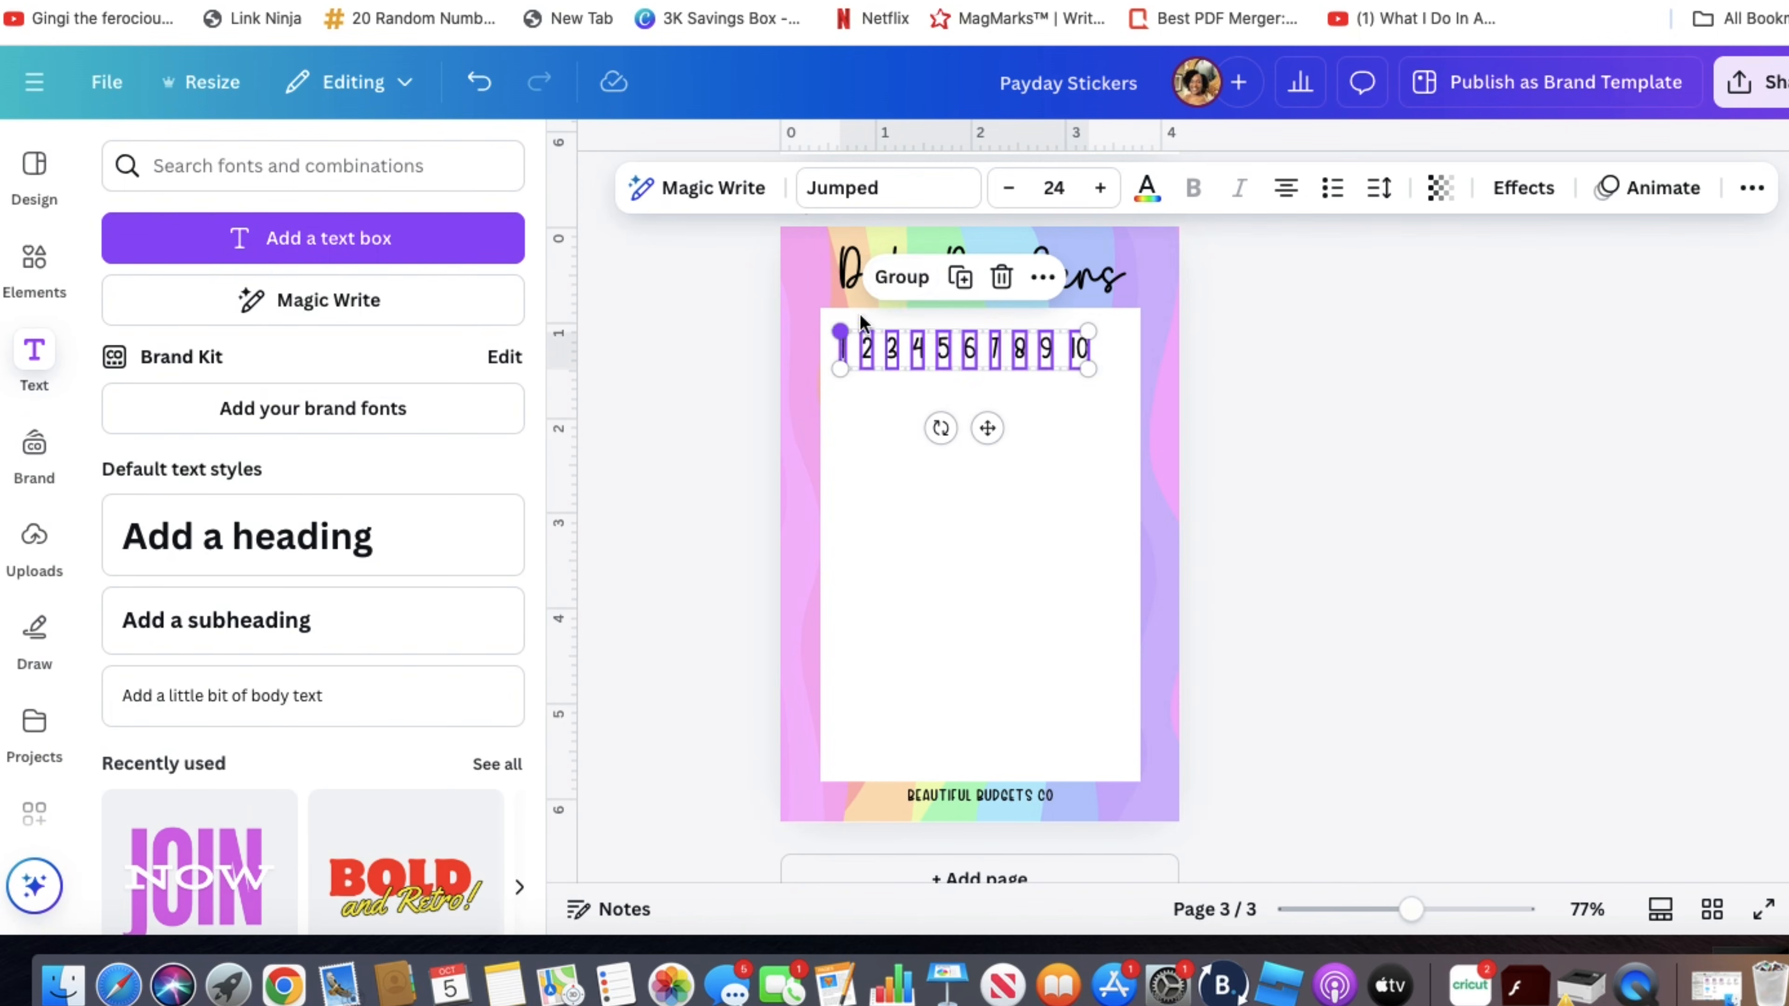
left_click(893, 276)
left_click(1056, 435)
left_click_drag(1030, 355, 1038, 348)
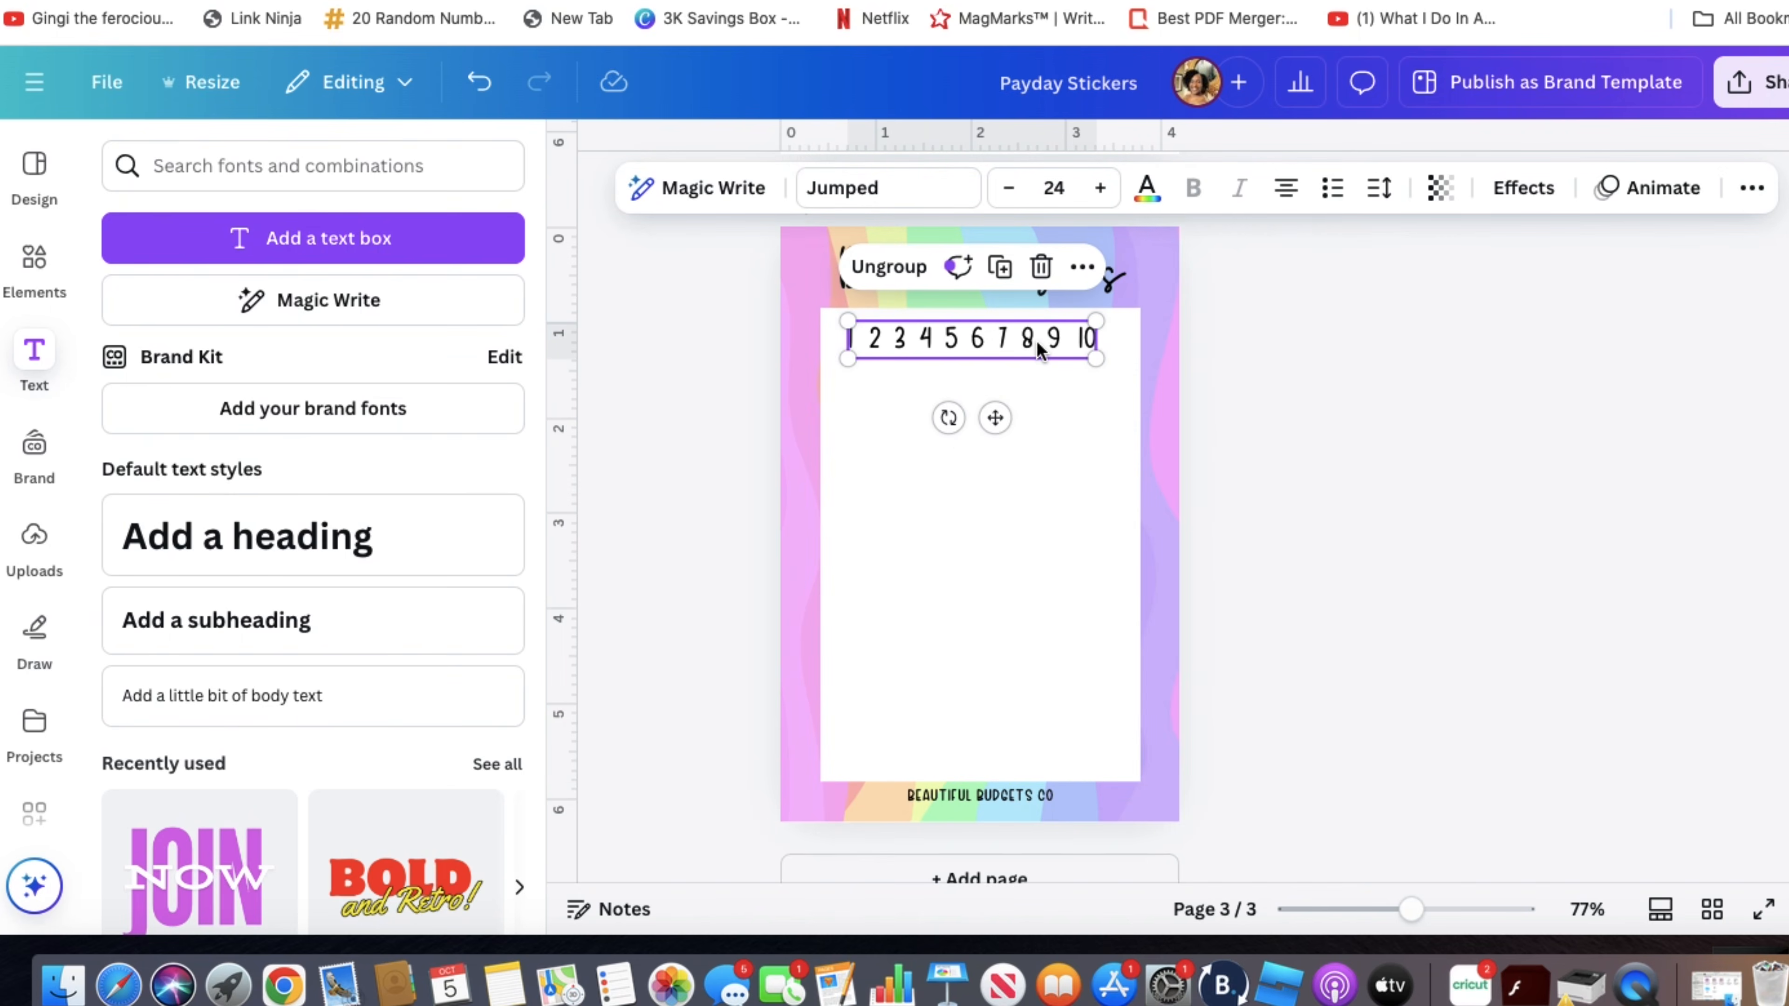
- Duplicate the grouped number row twice, stacking the copies directly below the first row
key("super+d")
left_click_drag(1049, 359, 1025, 416)
key("super+d")
left_click(1195, 359)
- Ungroup the second number row and change its first four numbers to 11, 12, 13 and 14, each on one line
left_click(1085, 374)
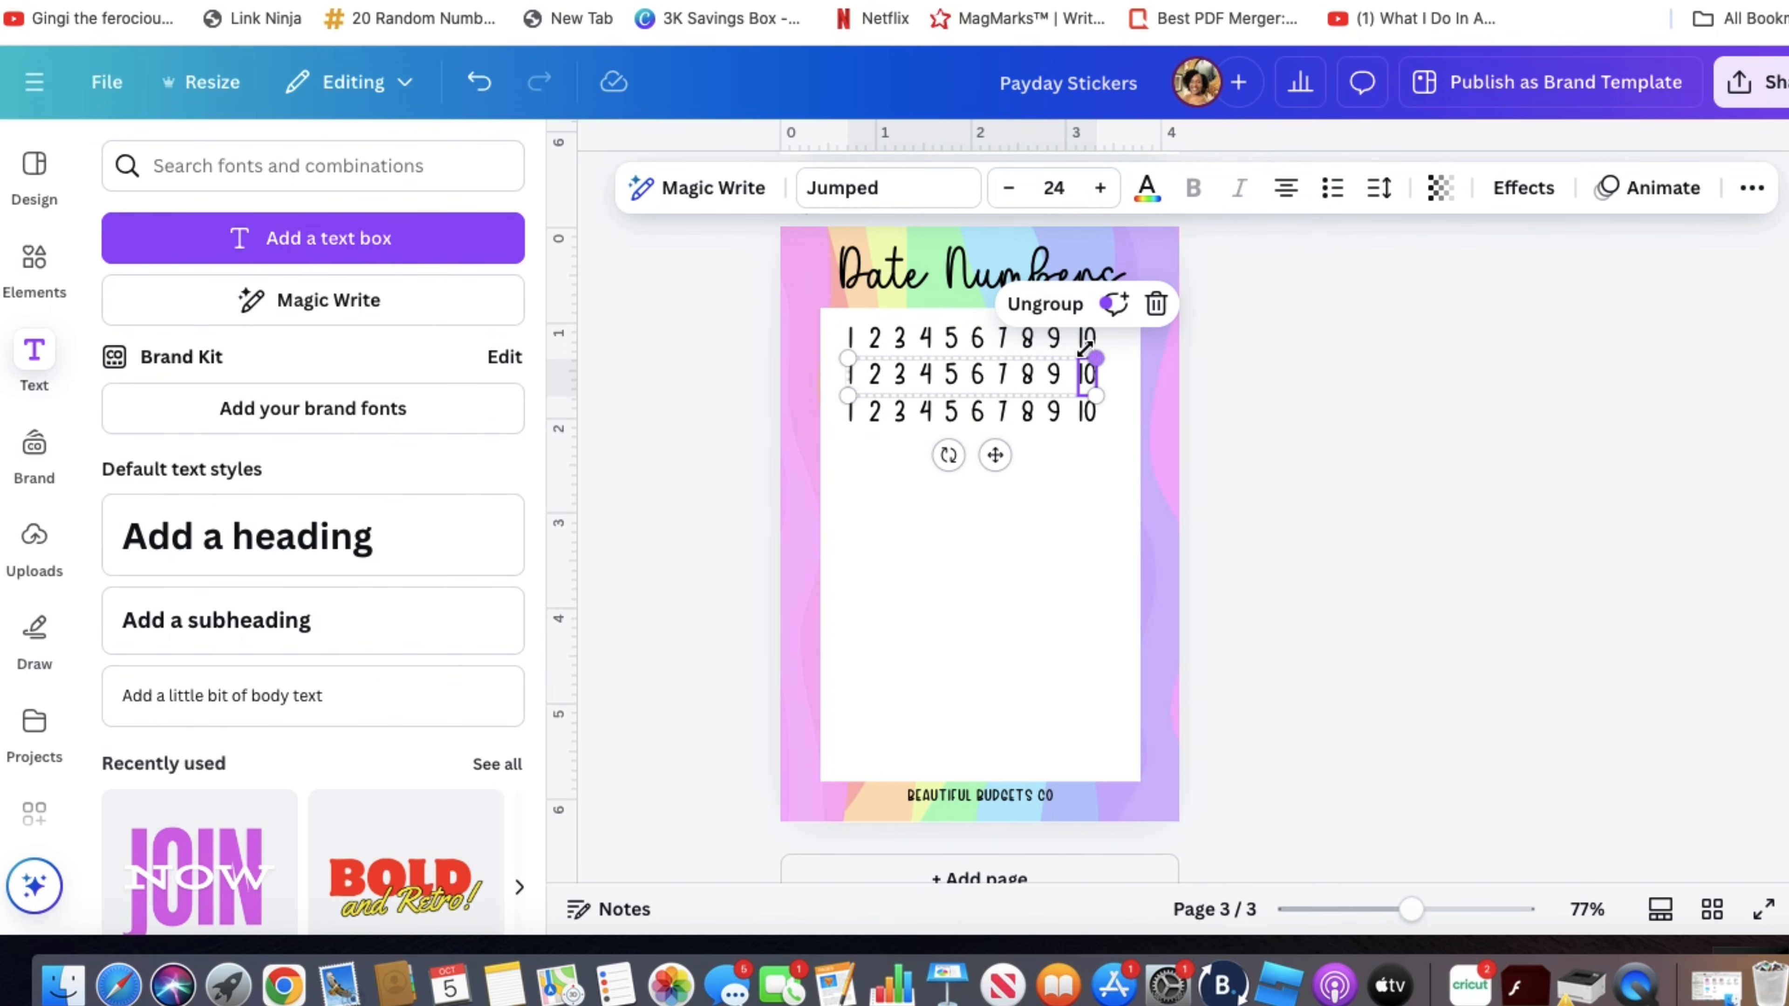
left_click(1046, 303)
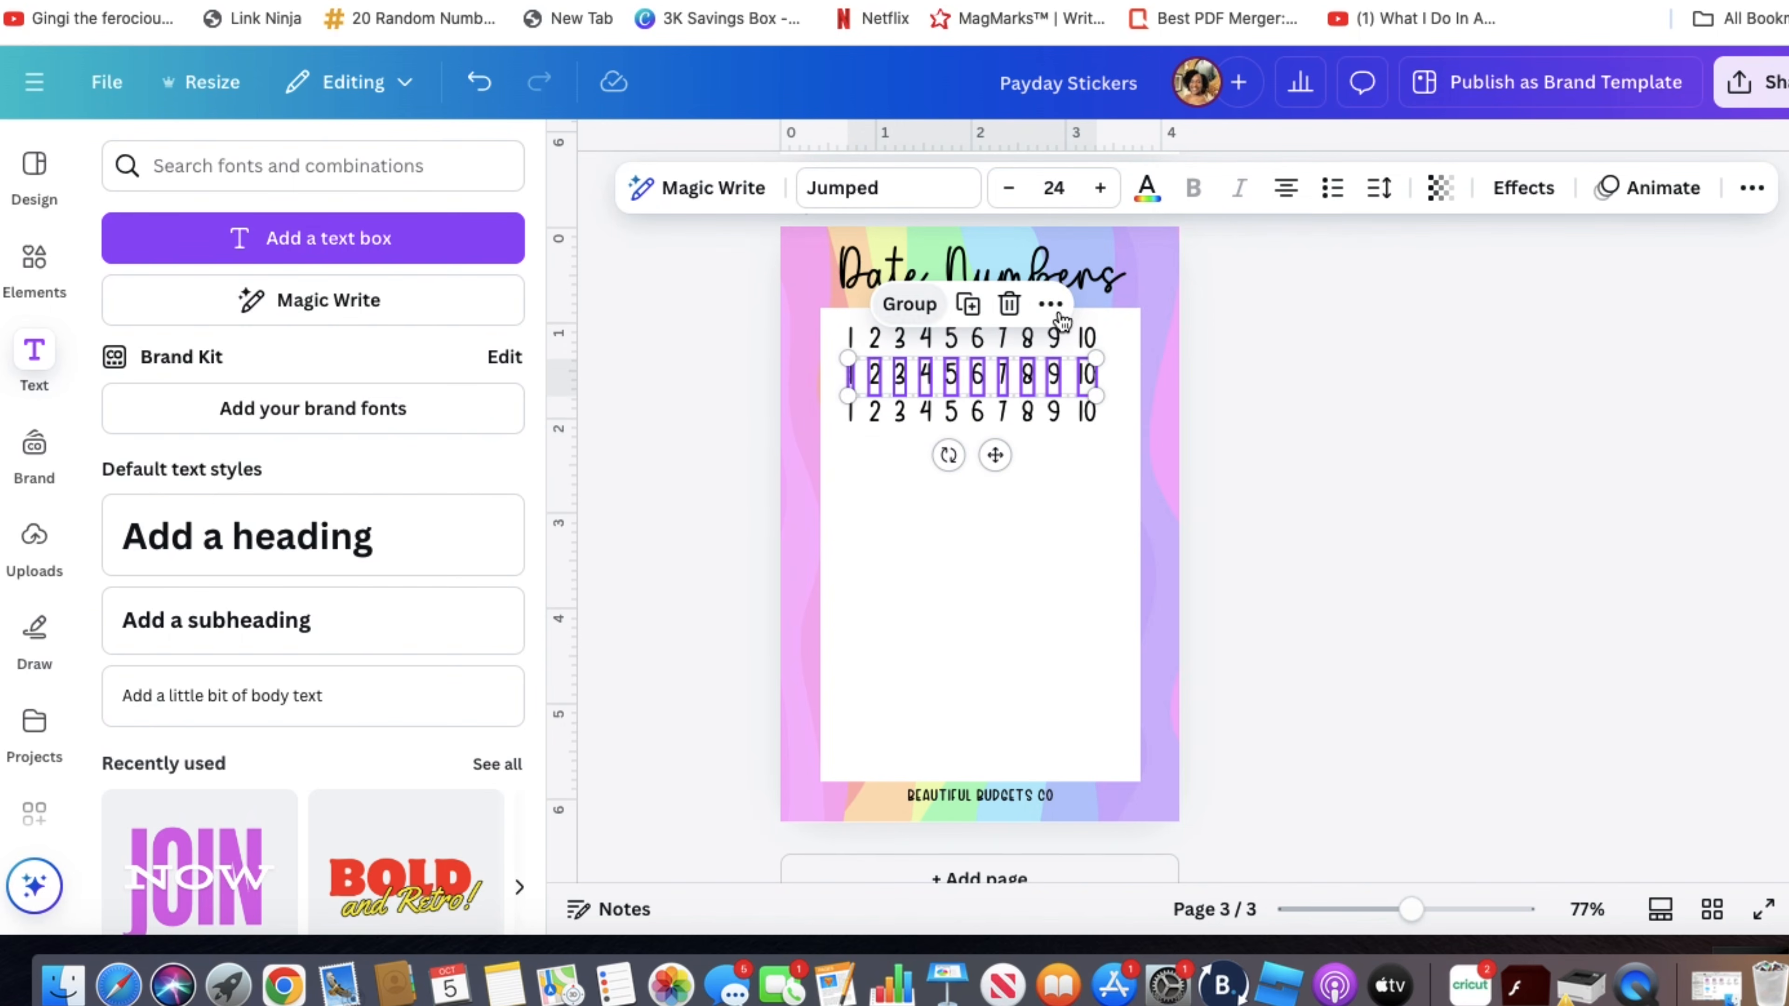
left_click(1235, 448)
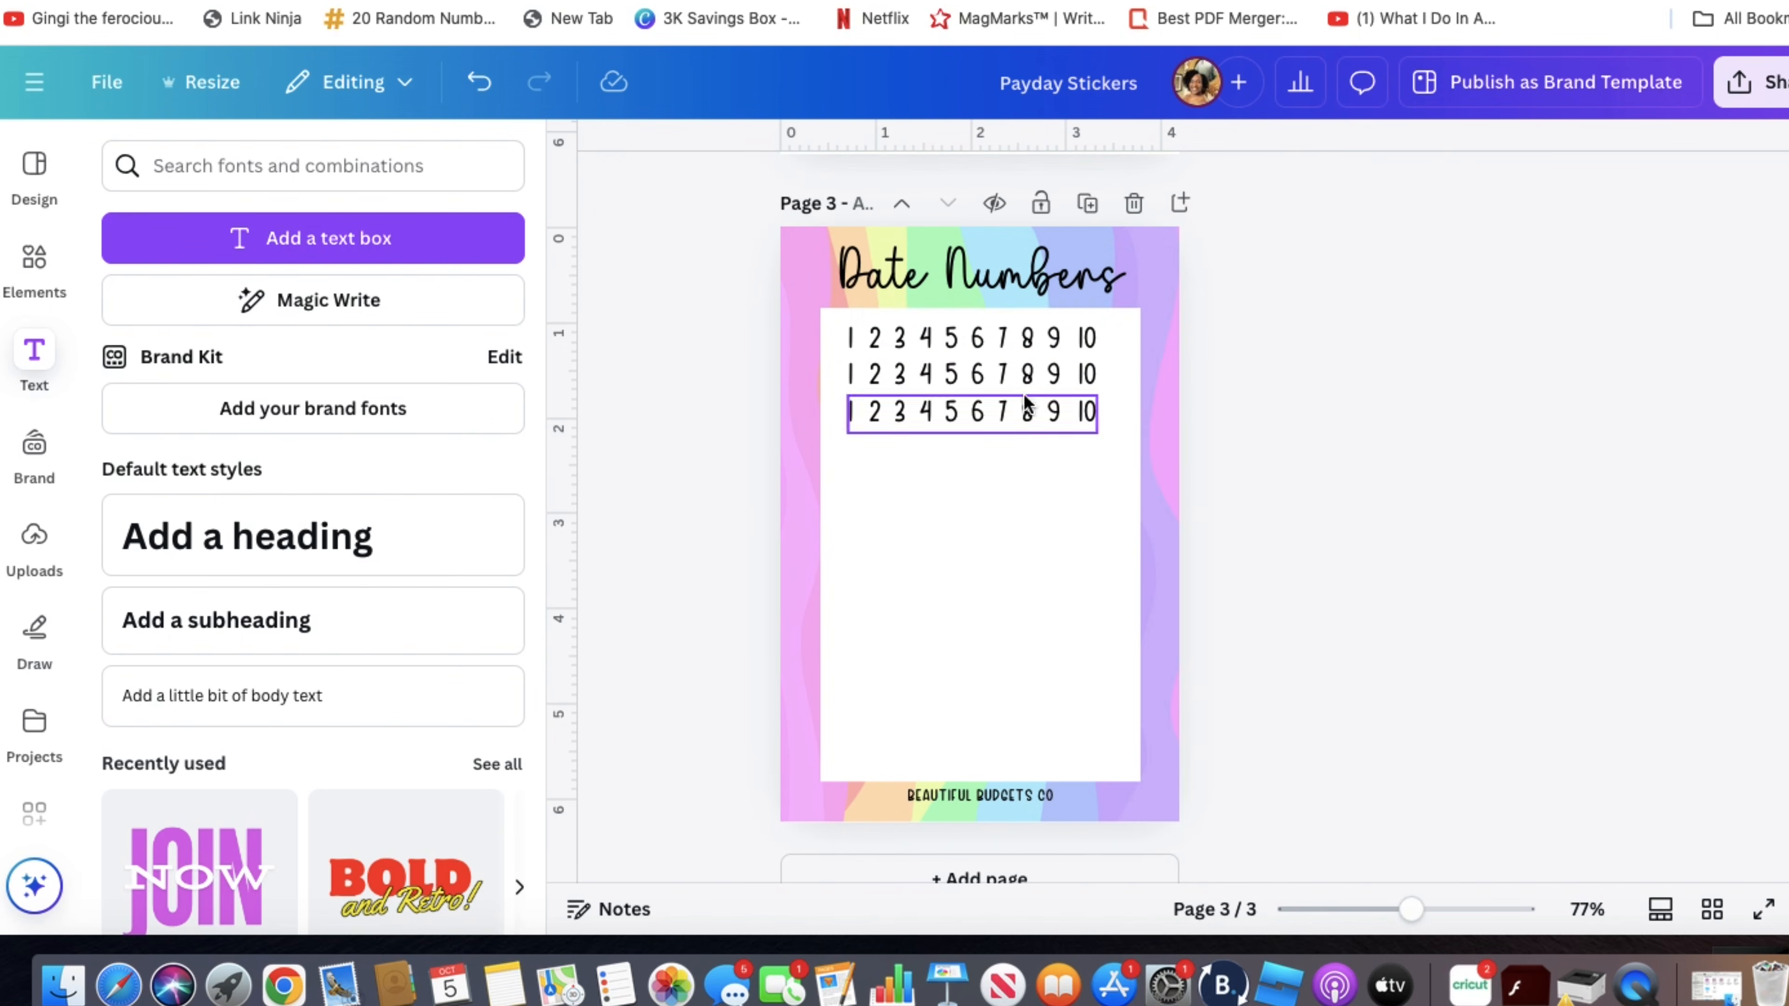
left_click(853, 382)
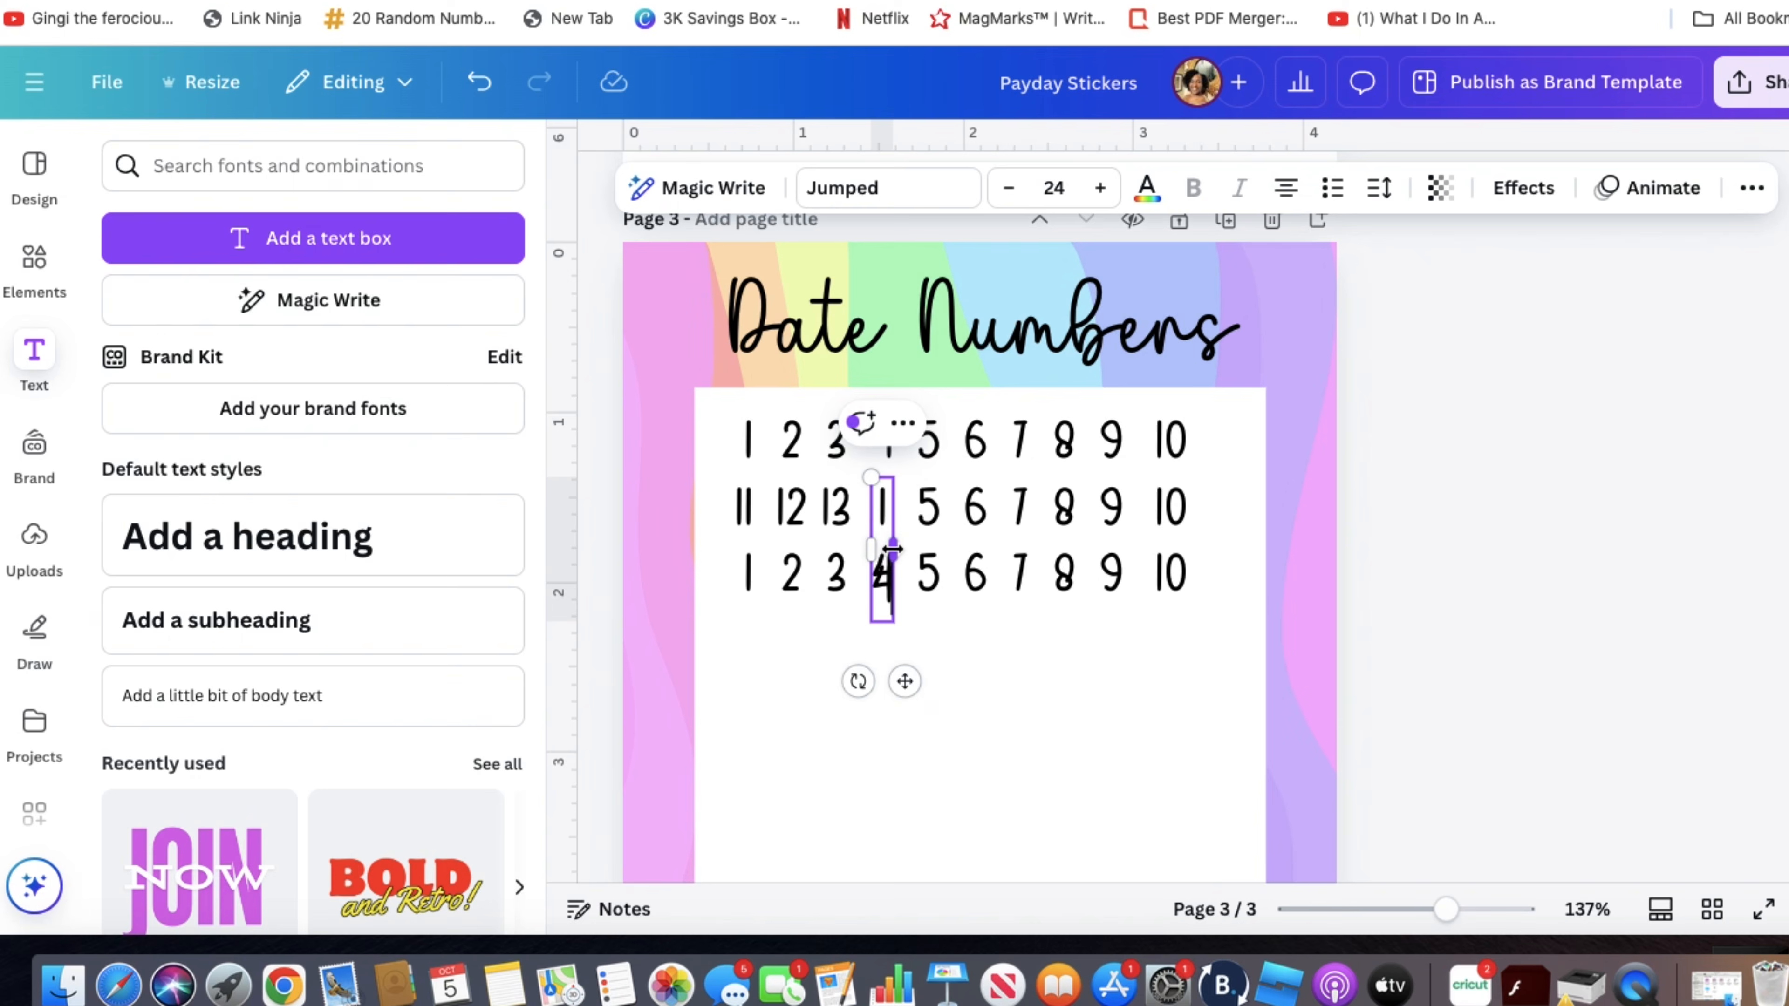
left_click_drag(889, 550, 906, 551)
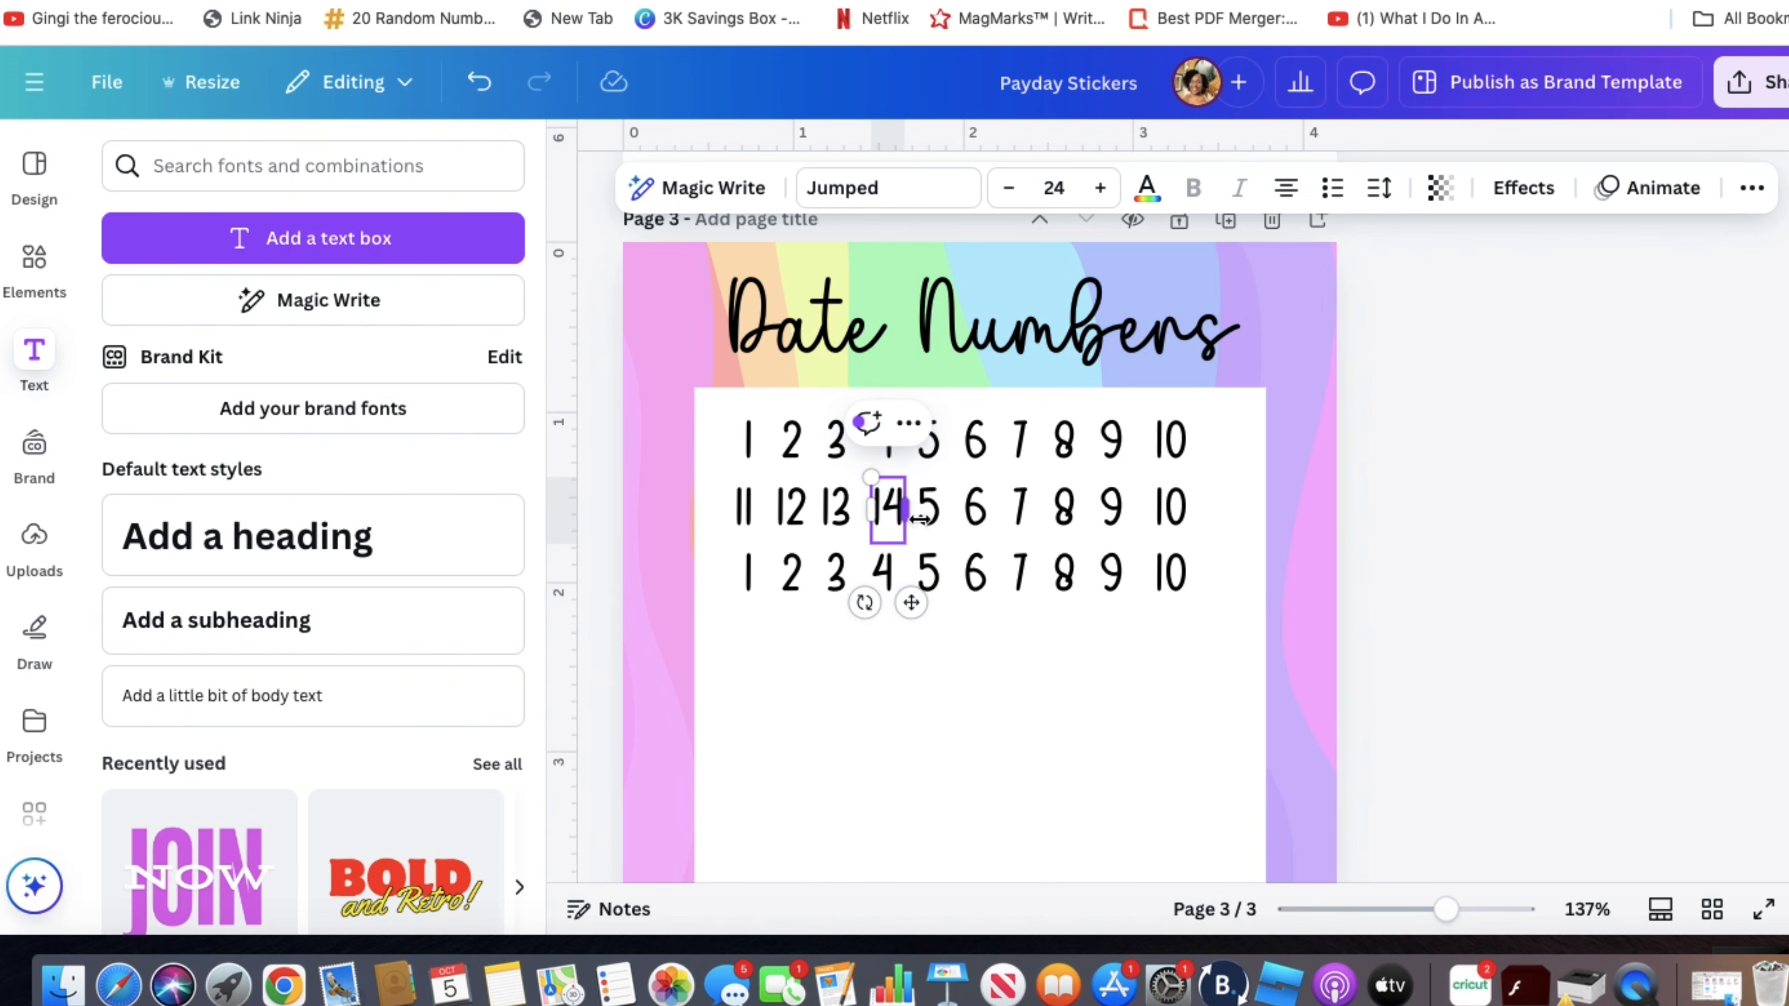
- Change the second row's 5 and 6 to 15 and 16, widening each text box so the digits fit on one line
left_click(930, 522)
left_click(929, 519)
type("15")
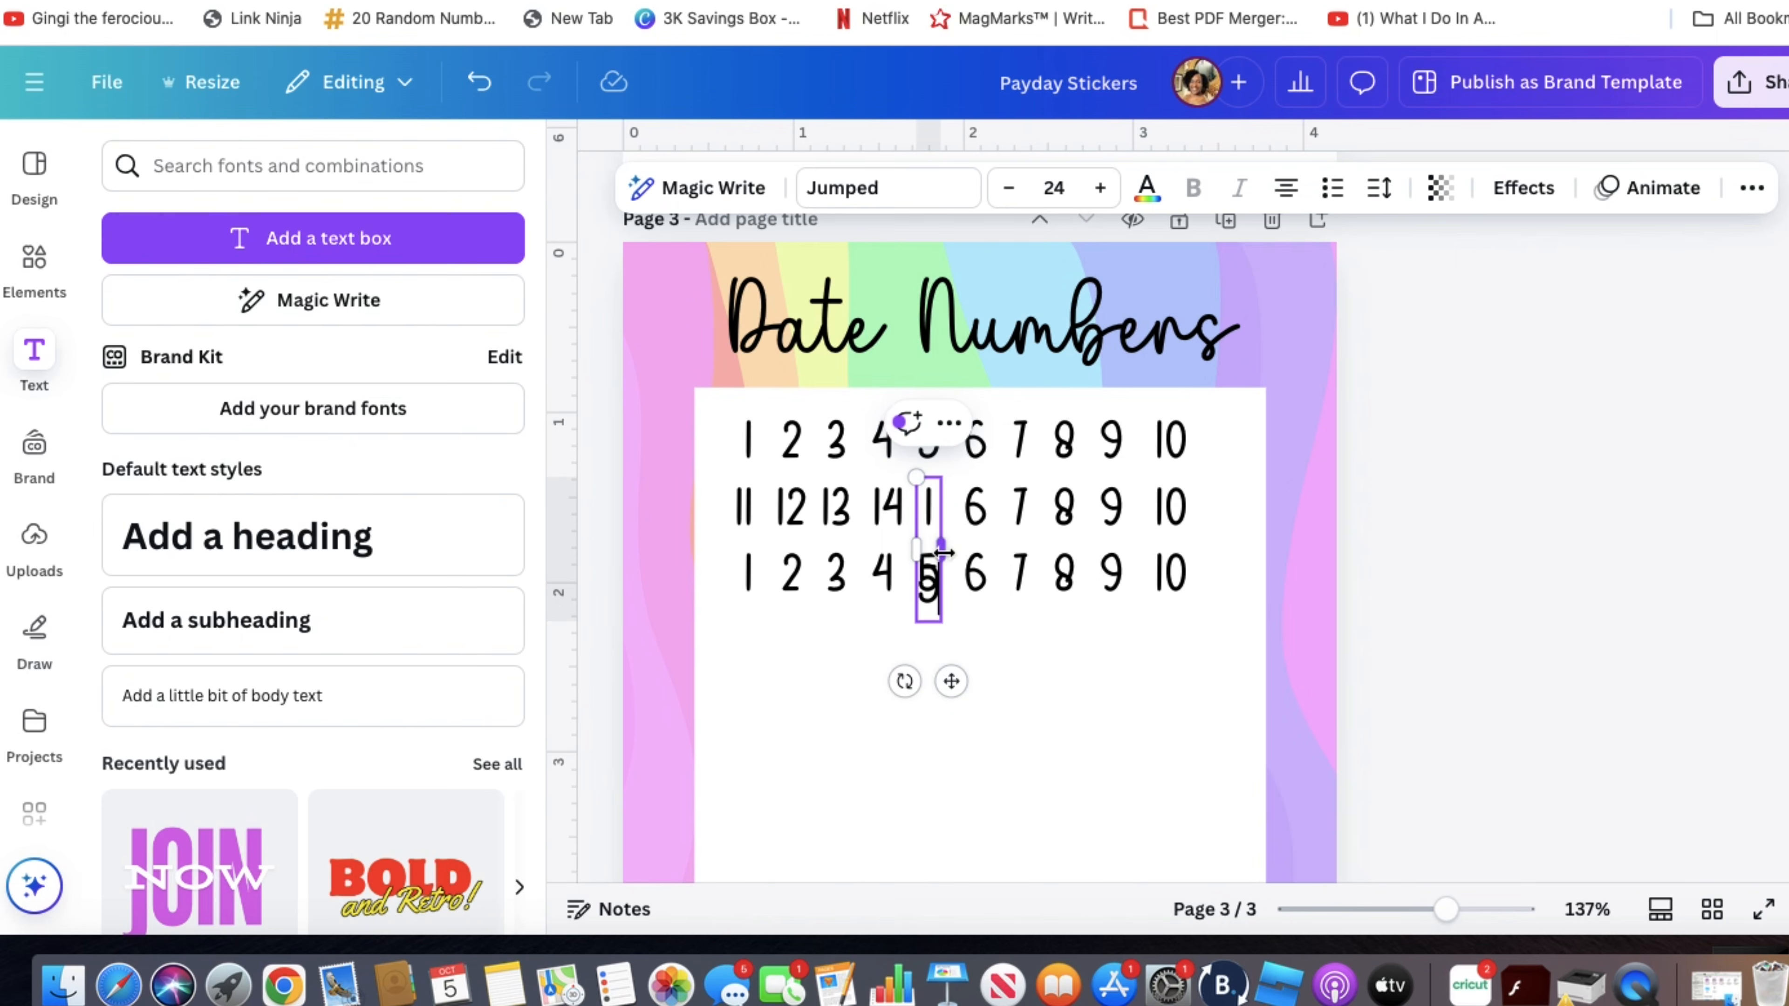
left_click_drag(939, 547, 960, 533)
left_click(975, 508)
left_click(976, 507)
type("16")
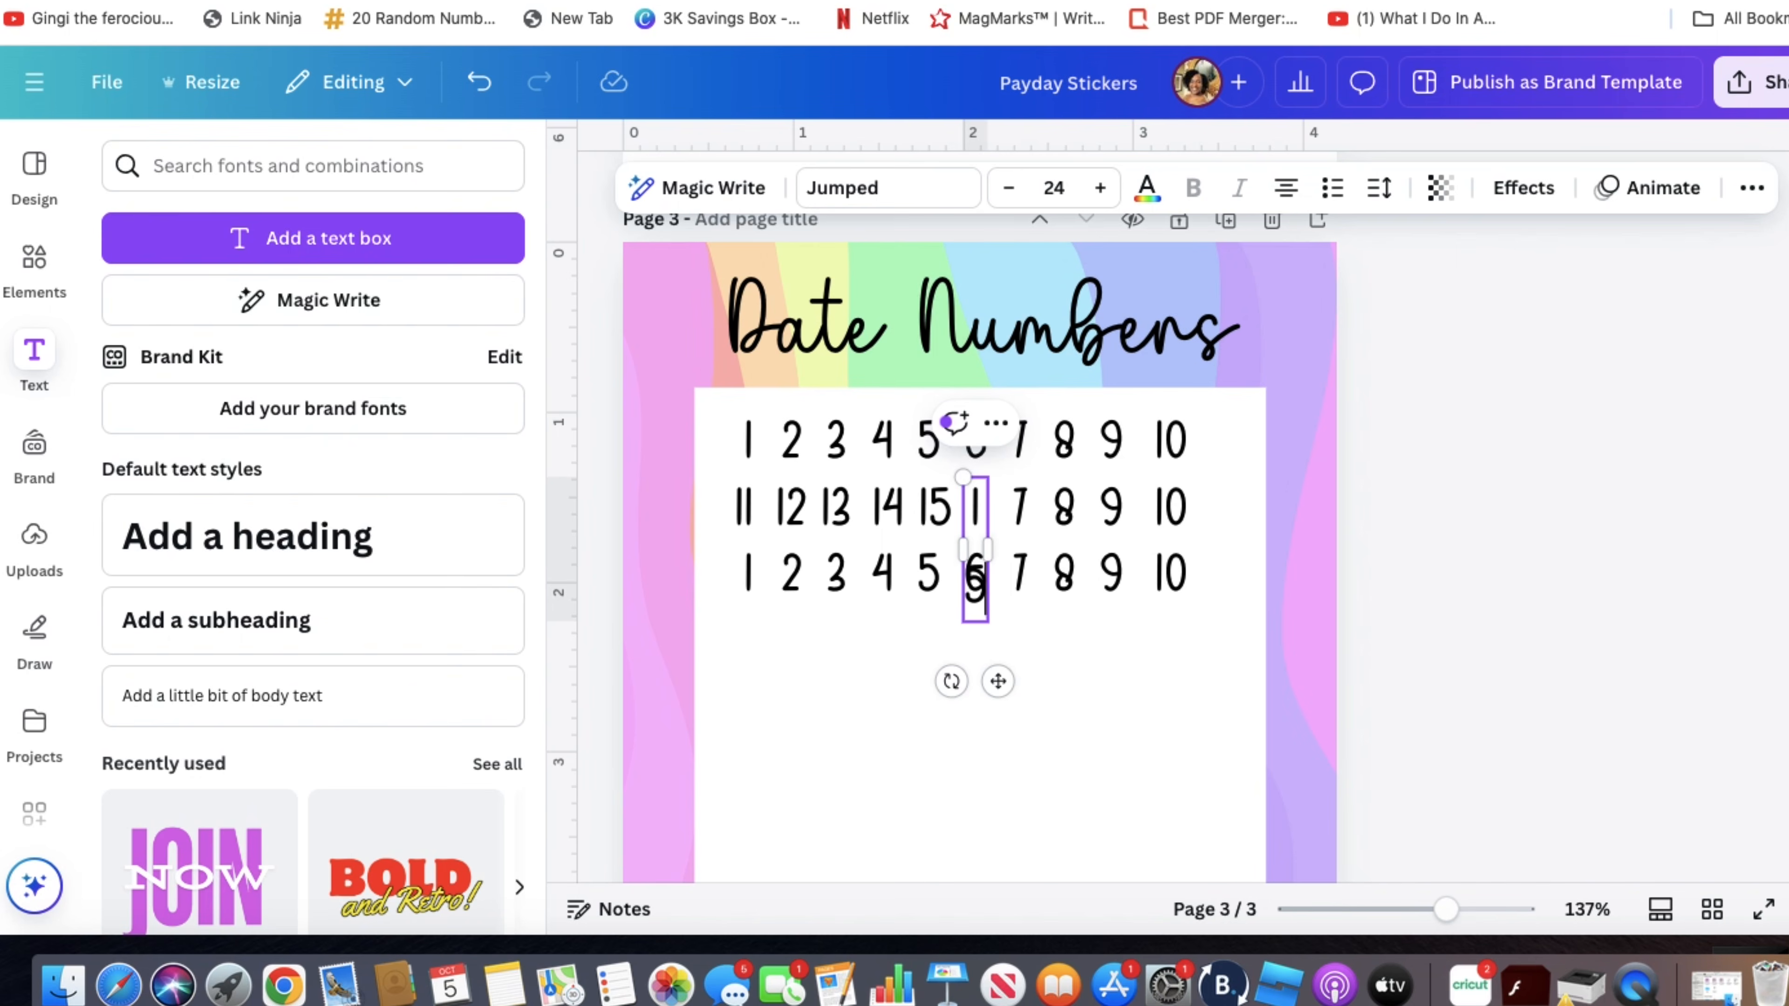
left_click_drag(988, 547, 1000, 536)
double_click(988, 513)
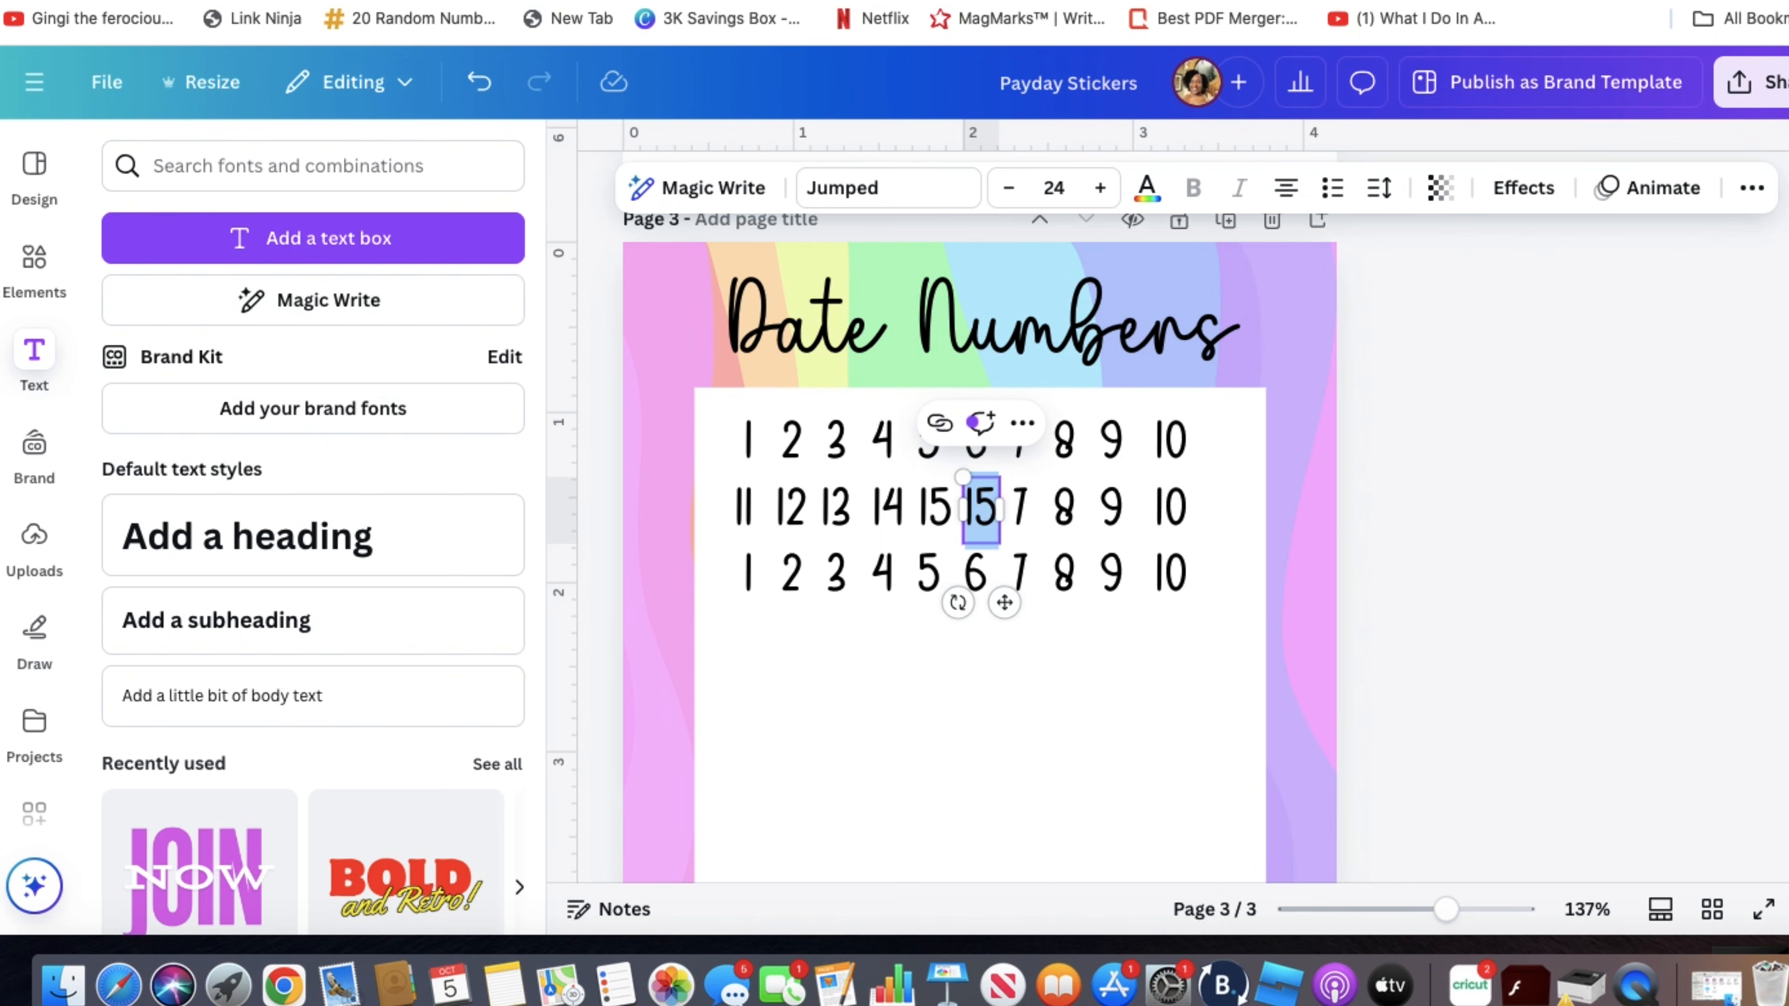
type("16")
- Change the second row's 7 and 8 to 17 and 18, widening both text boxes to keep the digits side by side
left_click(1021, 517)
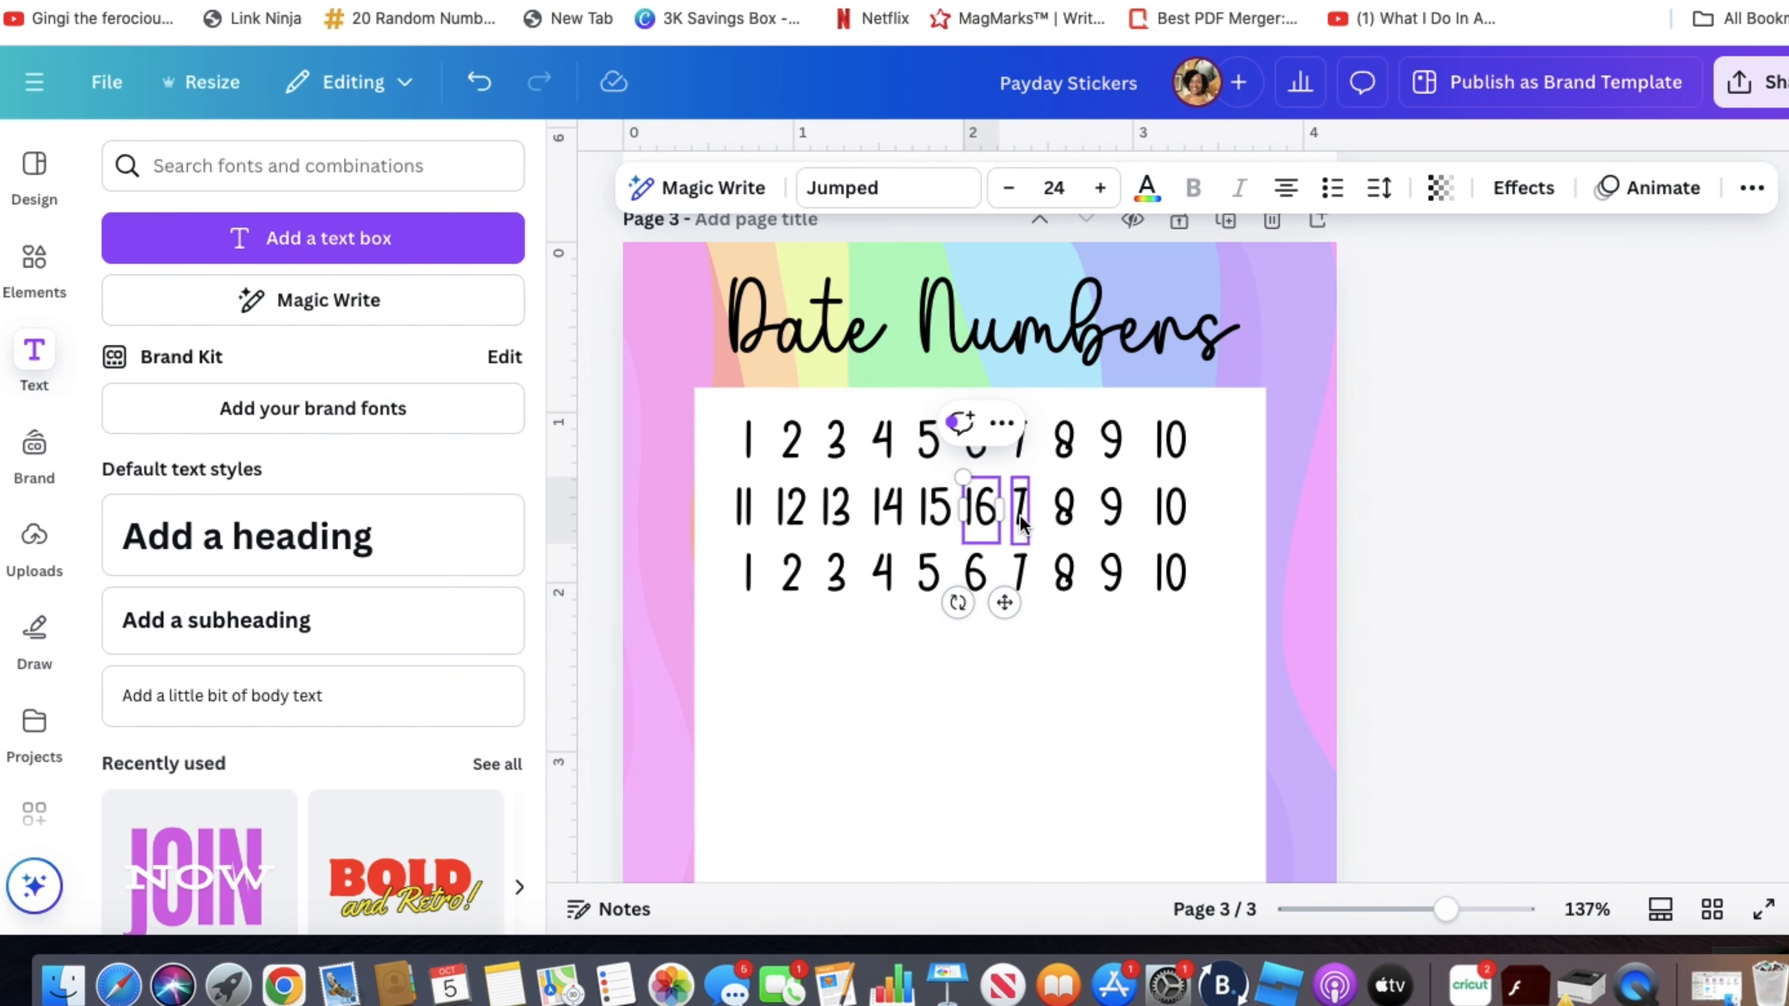
double_click(1021, 517)
left_click_drag(1026, 515, 1048, 516)
type("17")
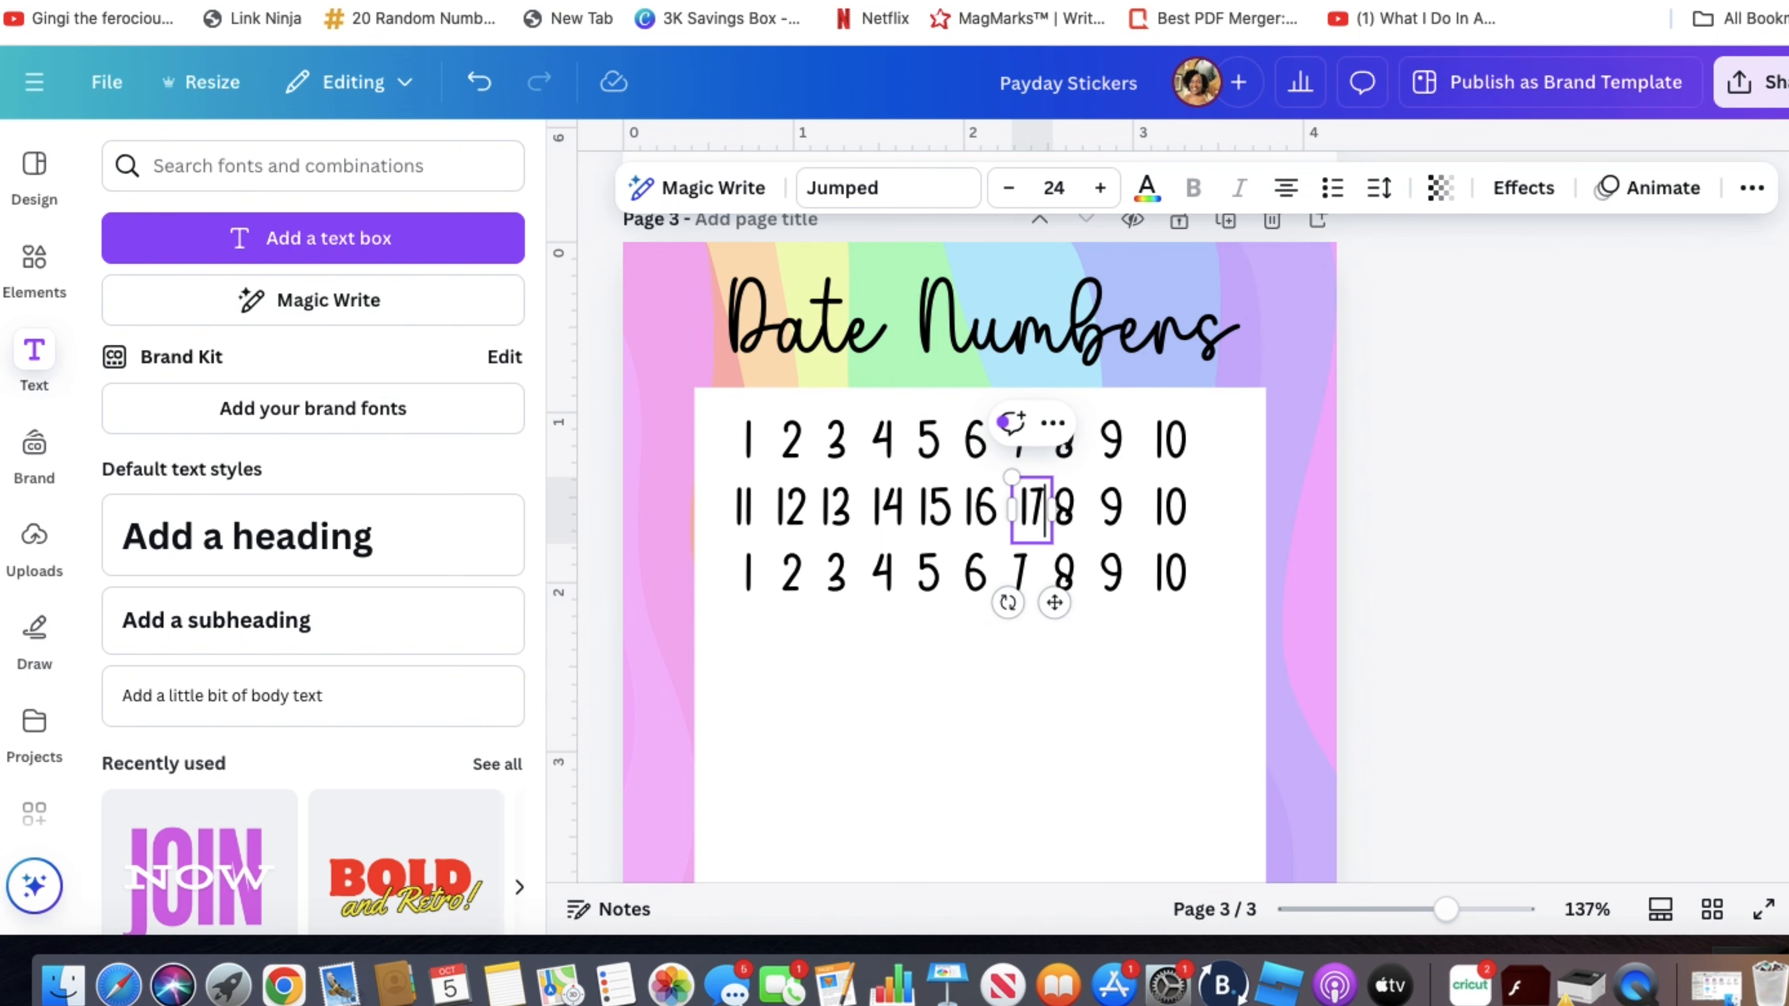
left_click(1066, 519)
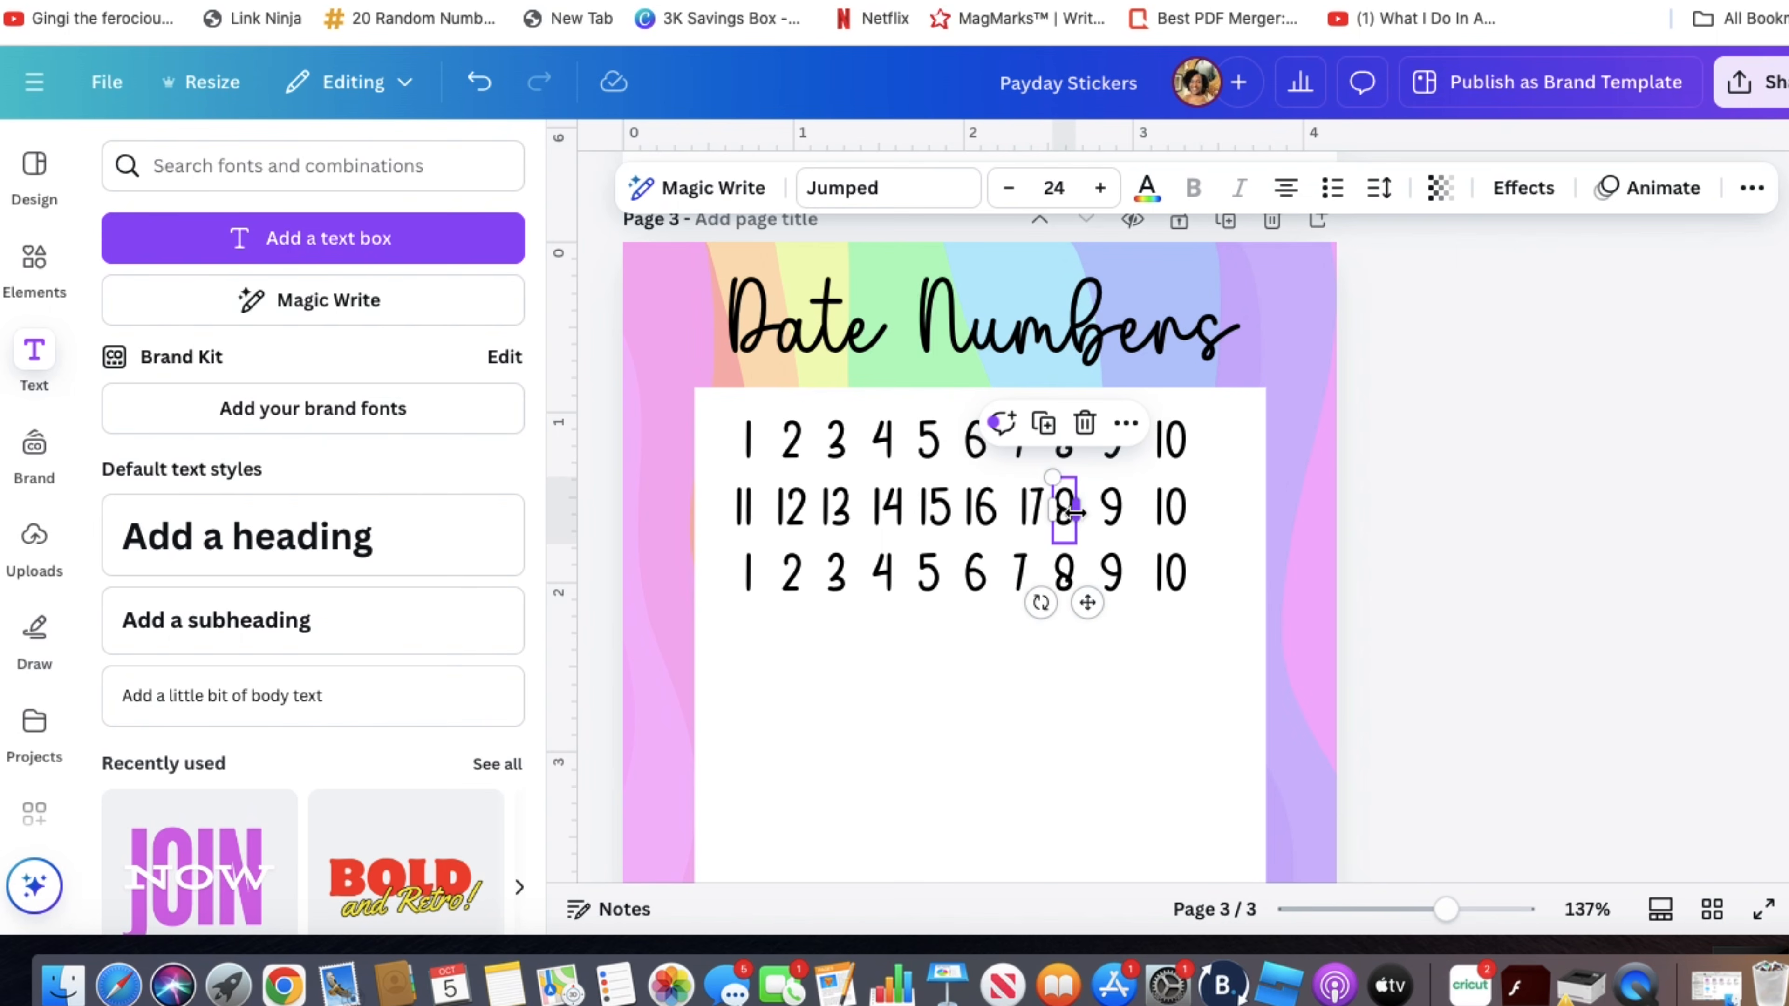
left_click_drag(1074, 512, 1088, 512)
double_click(1071, 511)
type("18")
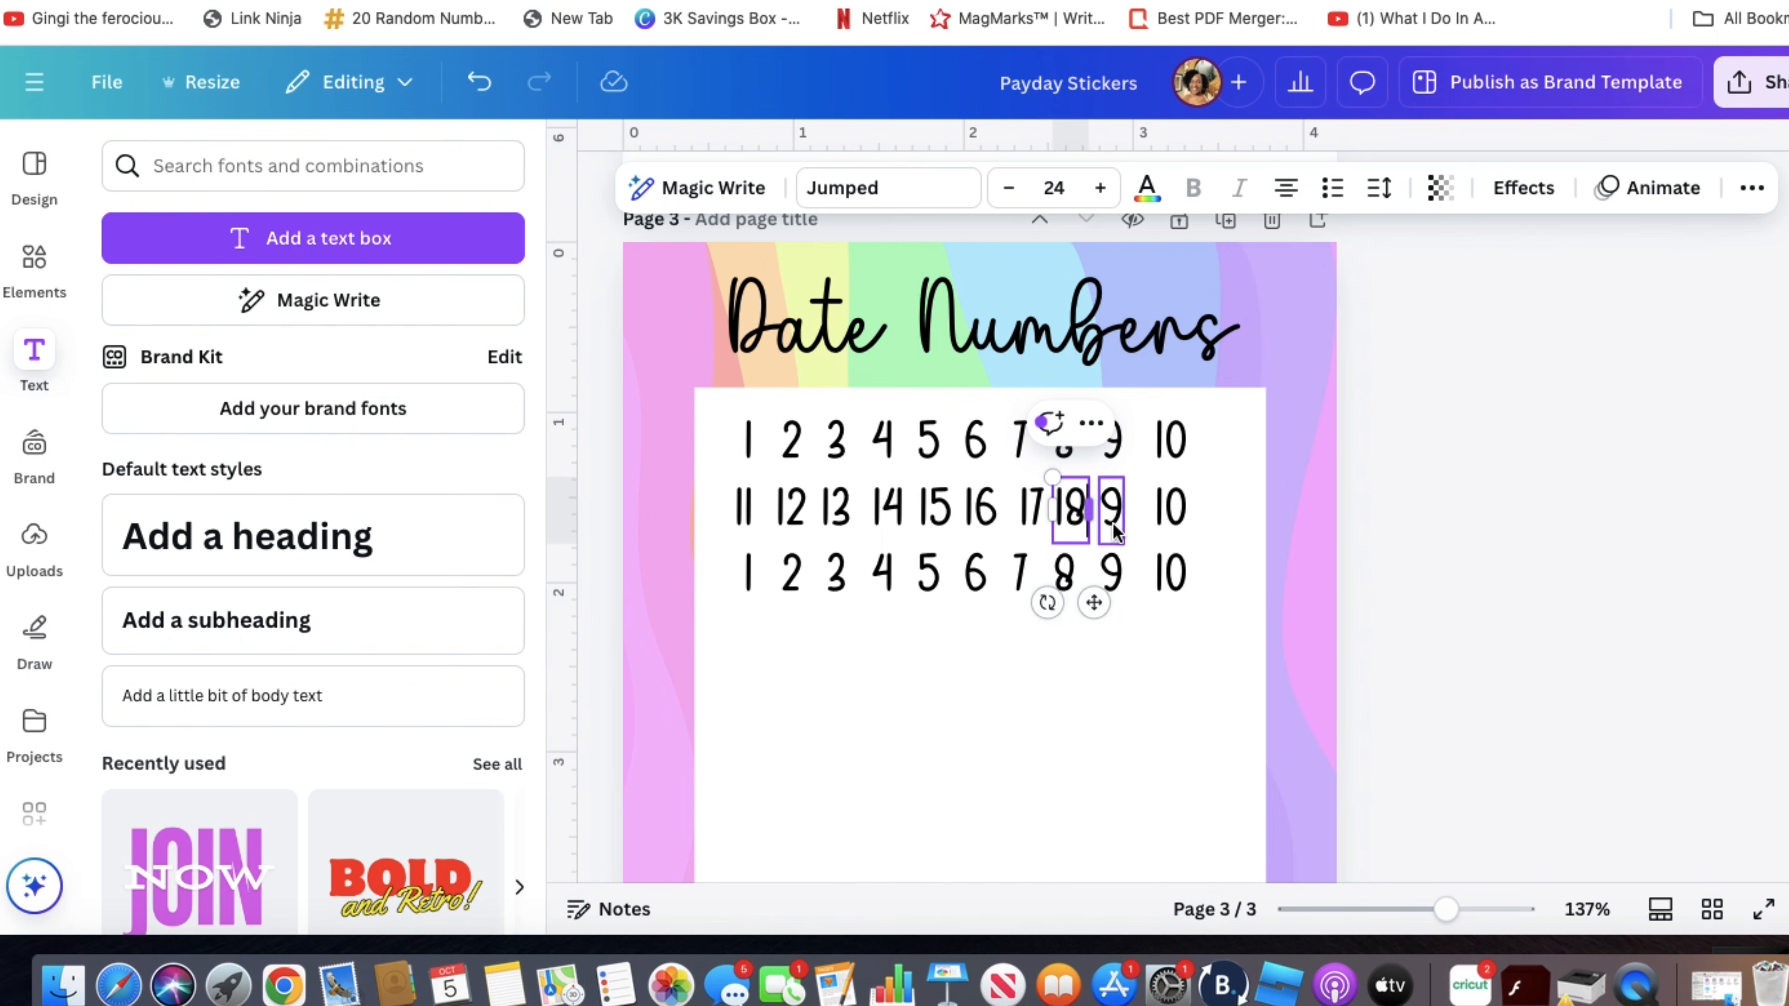
- Change the second row's 9 and 10 to 19 and 20, widening both text boxes for the two digits
left_click(1113, 513)
double_click(1115, 514)
left_click_drag(1123, 508, 1142, 509)
type("19")
left_click(1169, 509)
double_click(1171, 509)
left_click_drag(1187, 517, 1208, 512)
type("20")
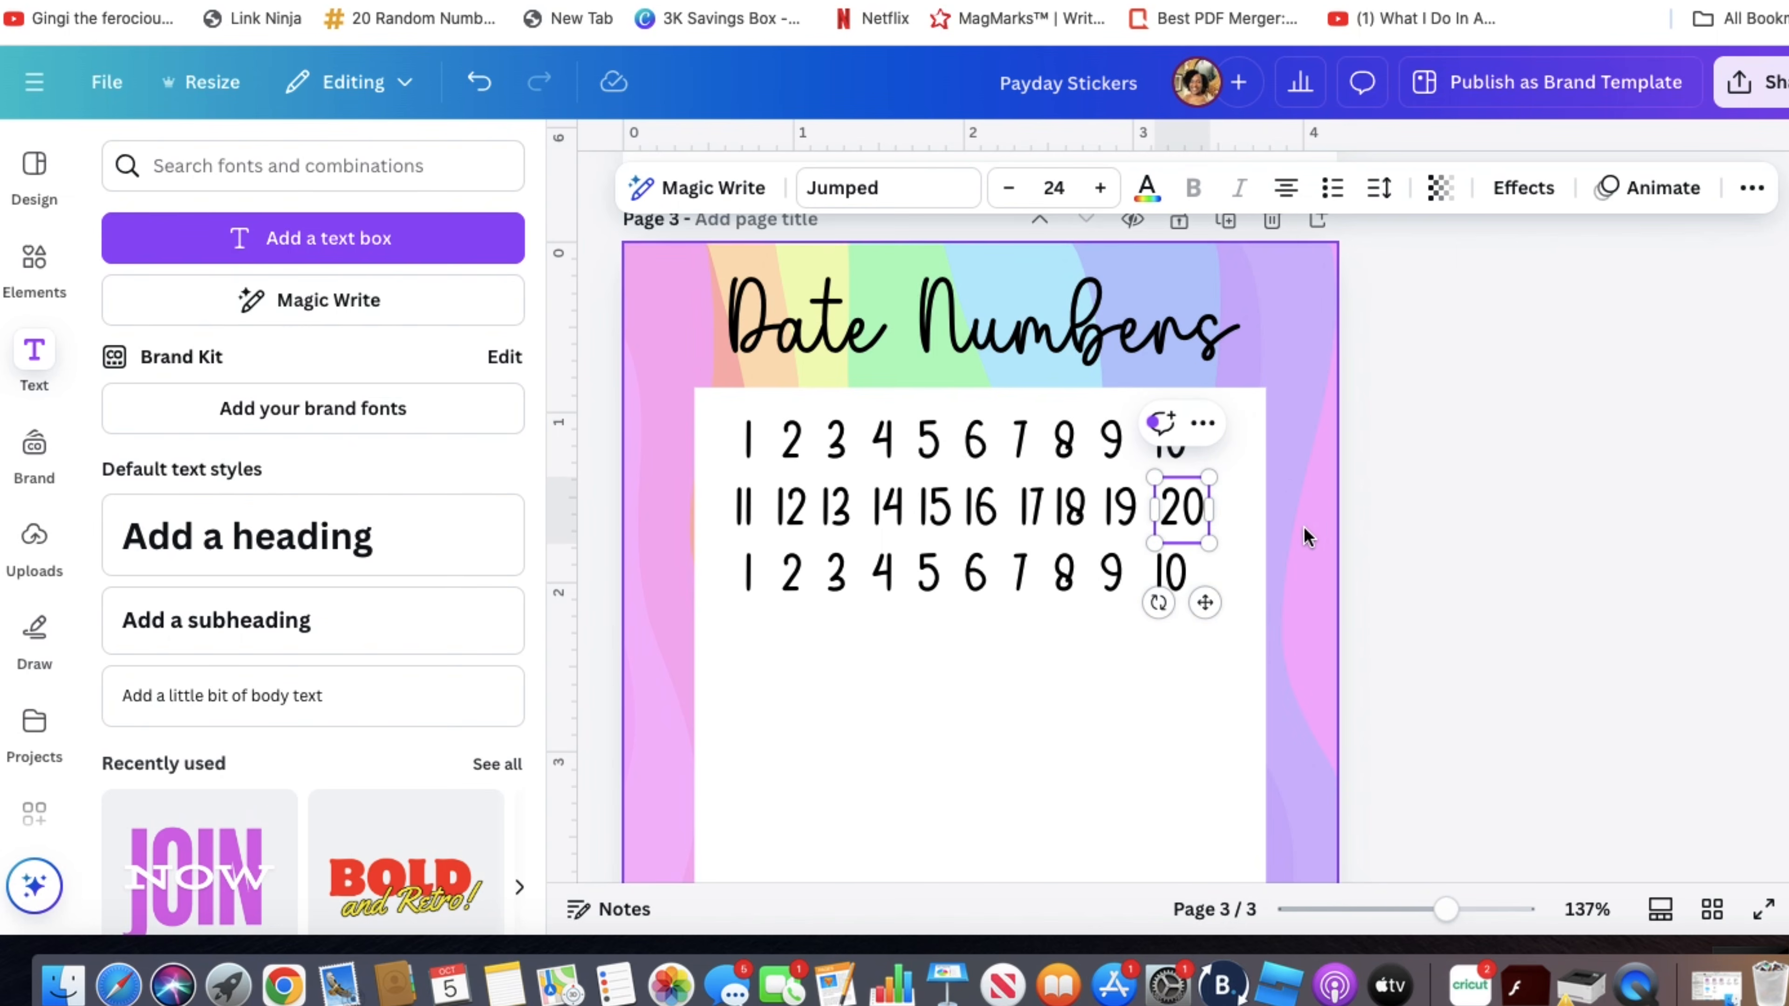
left_click(1370, 547)
- Nudge the 20 slightly left, place a duplicate of it at the end of the second row and change the copy to 21
left_click_drag(1180, 507, 1169, 509)
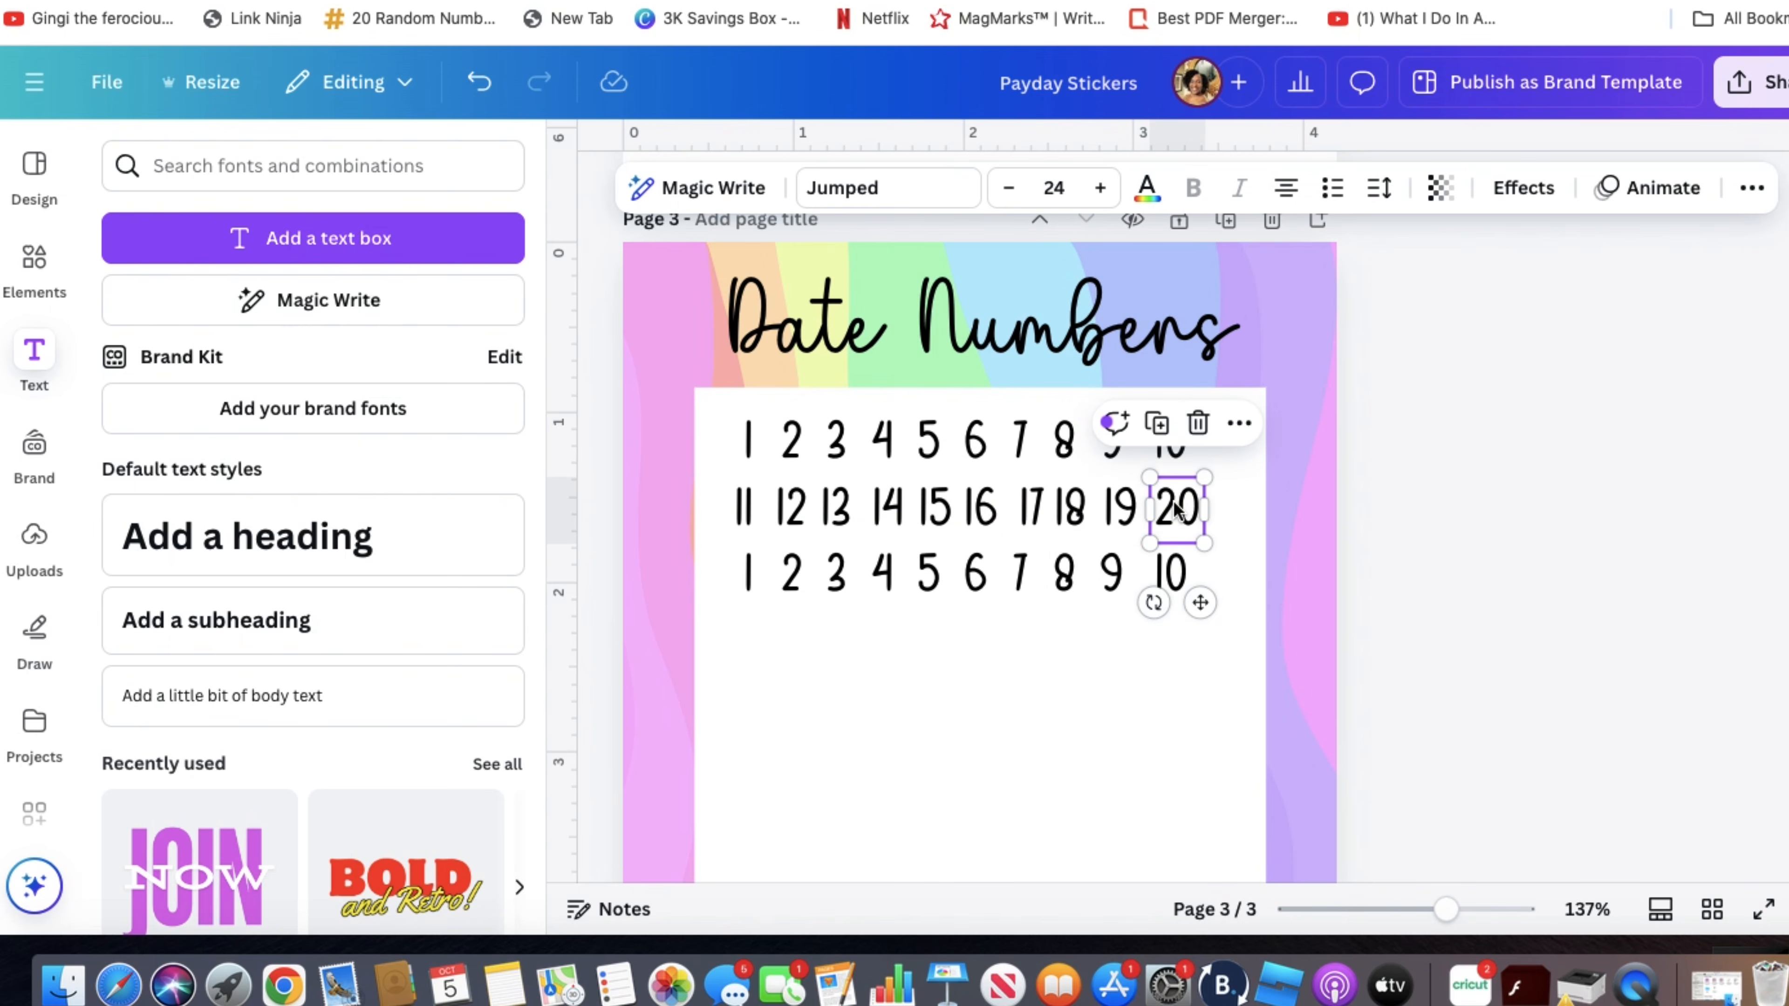
key("super+d")
left_click(1412, 559)
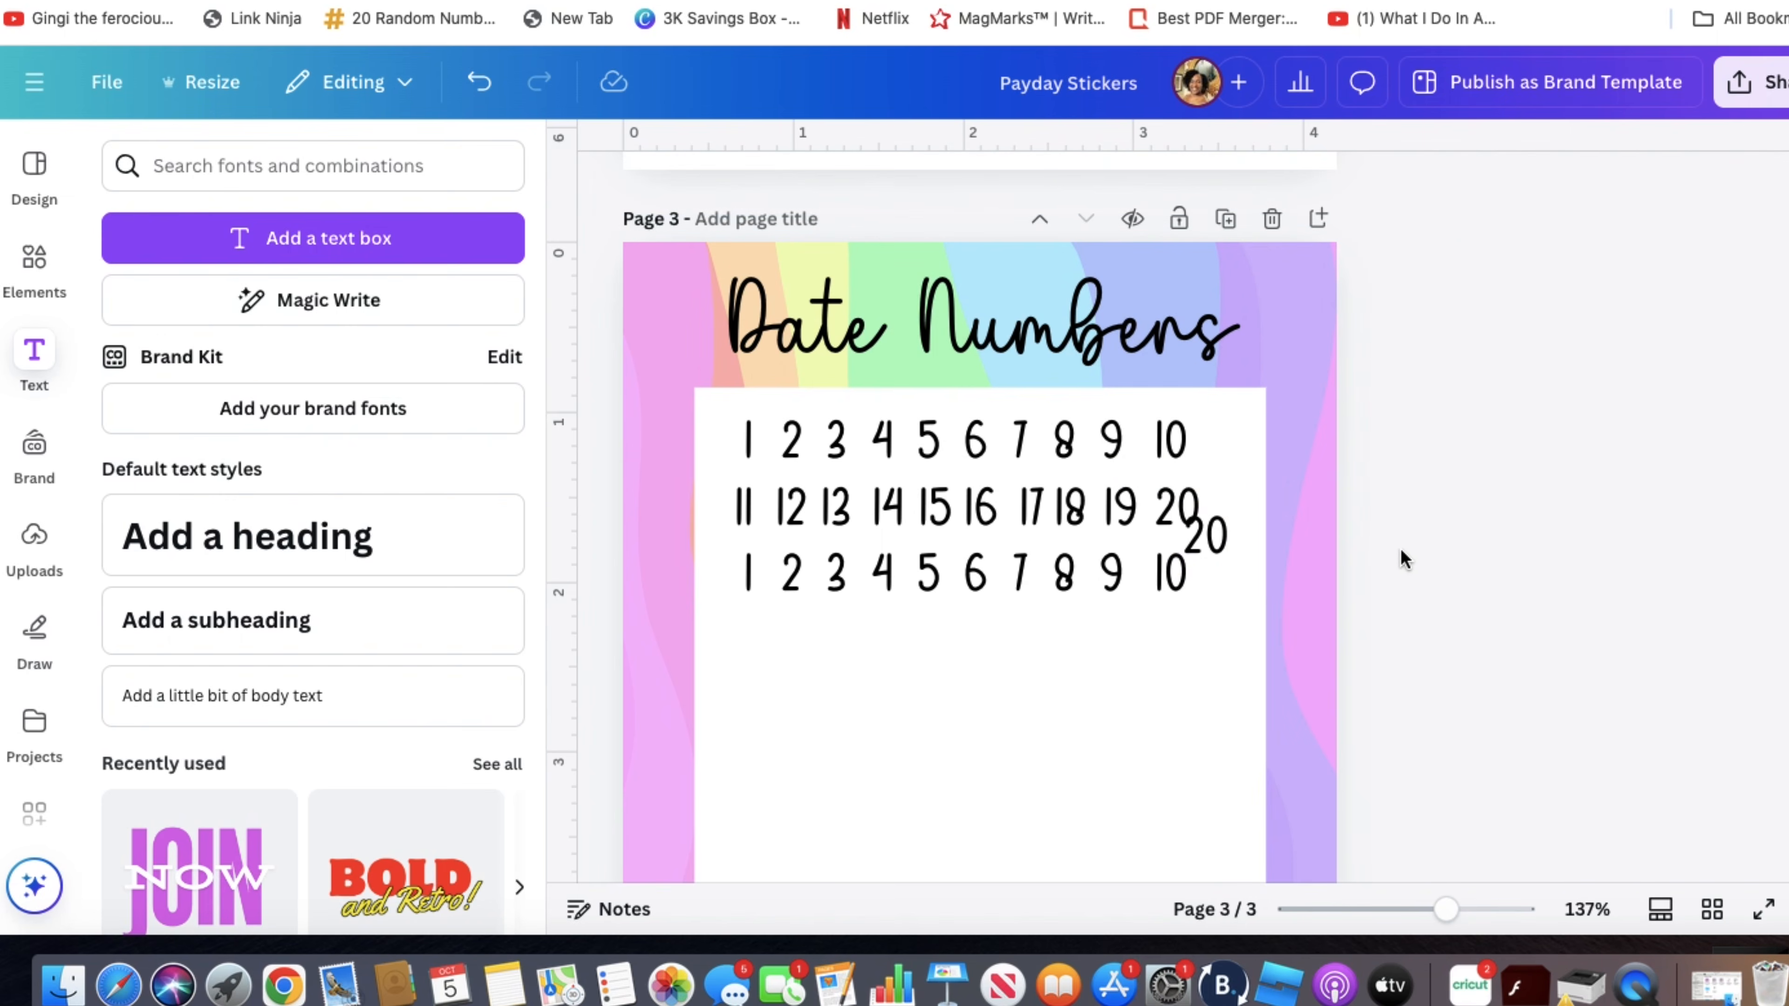
left_click_drag(1218, 539, 1241, 510)
double_click(1241, 509)
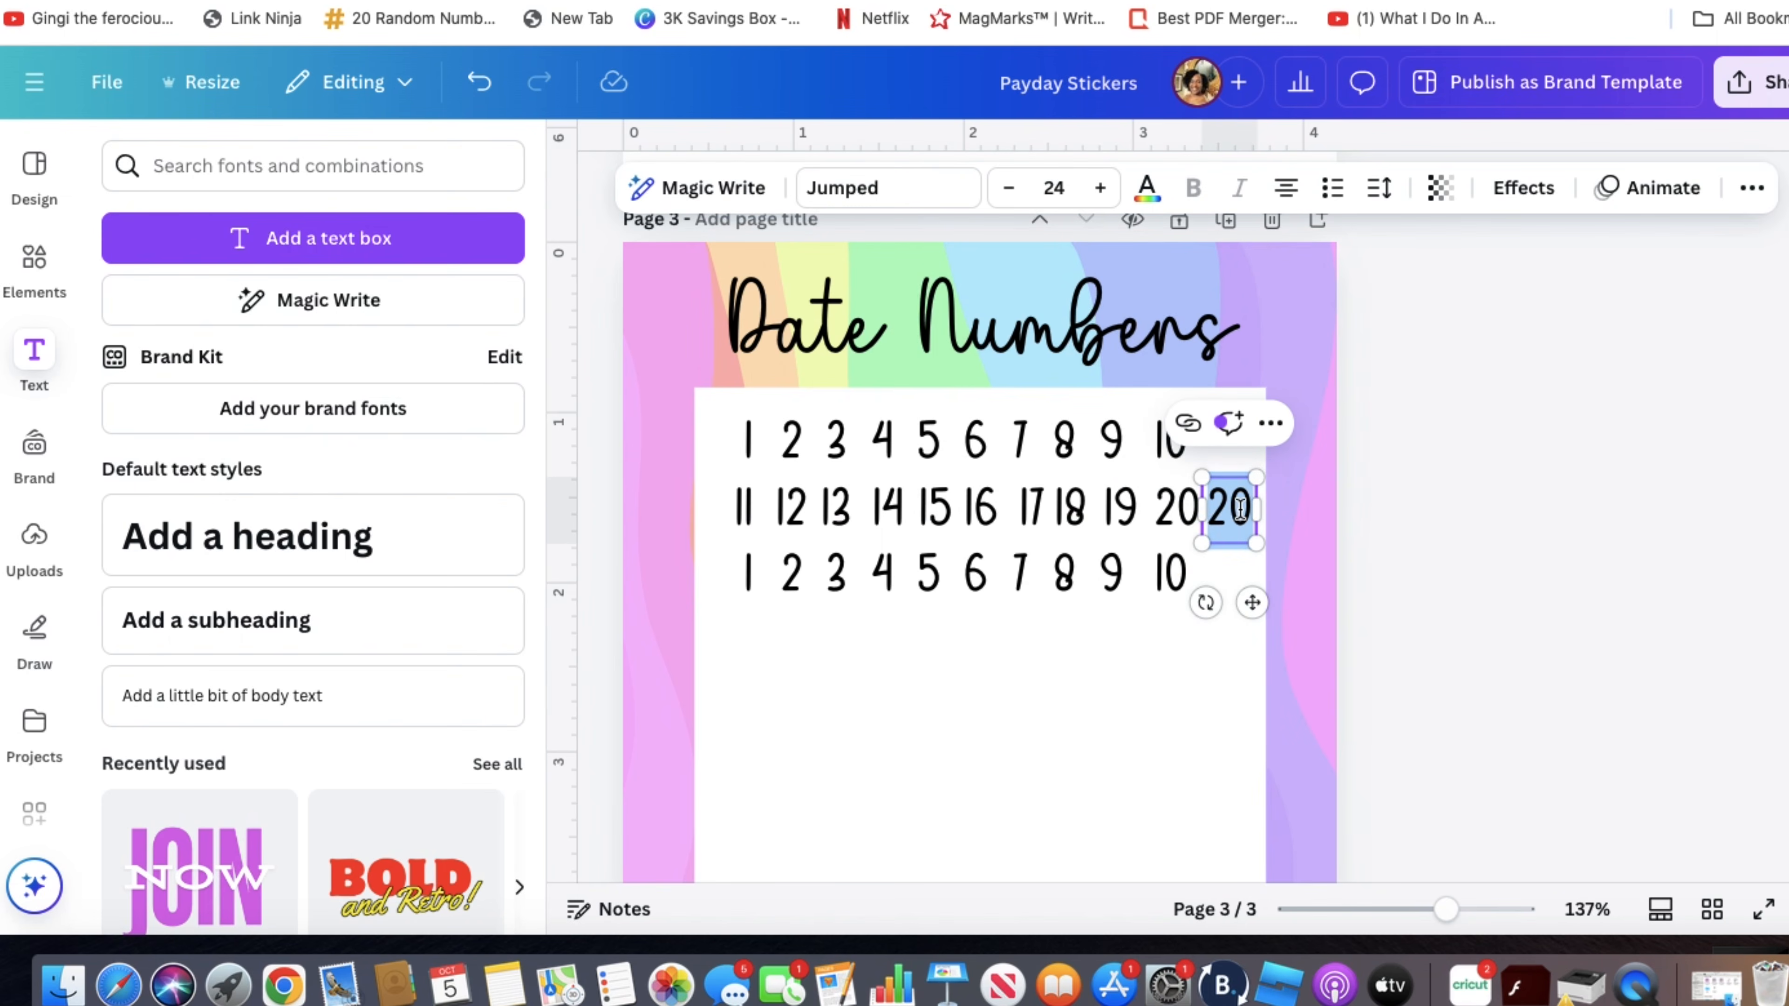
type("21")
left_click(1424, 550)
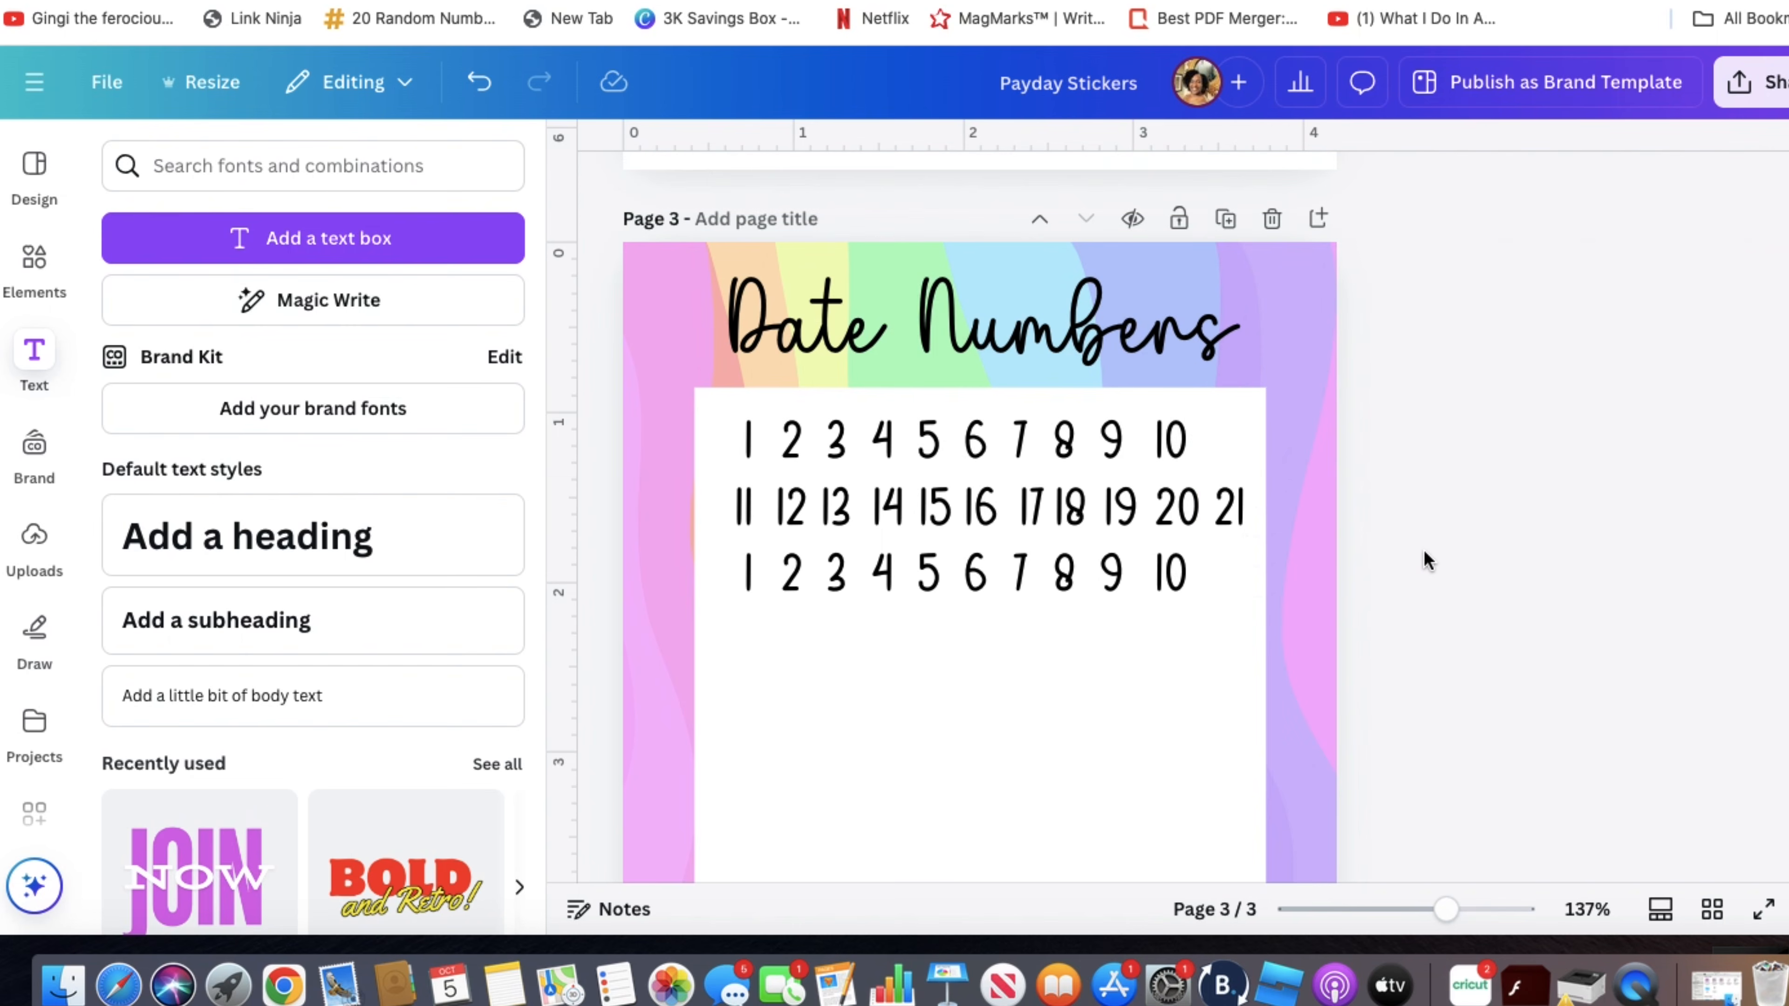
- Group the numbers 11 to 21 and shift the group slightly left within the white rectangle
left_click(744, 509)
left_click(791, 509, "shift")
left_click(836, 509, "shift")
left_click(887, 509, "shift")
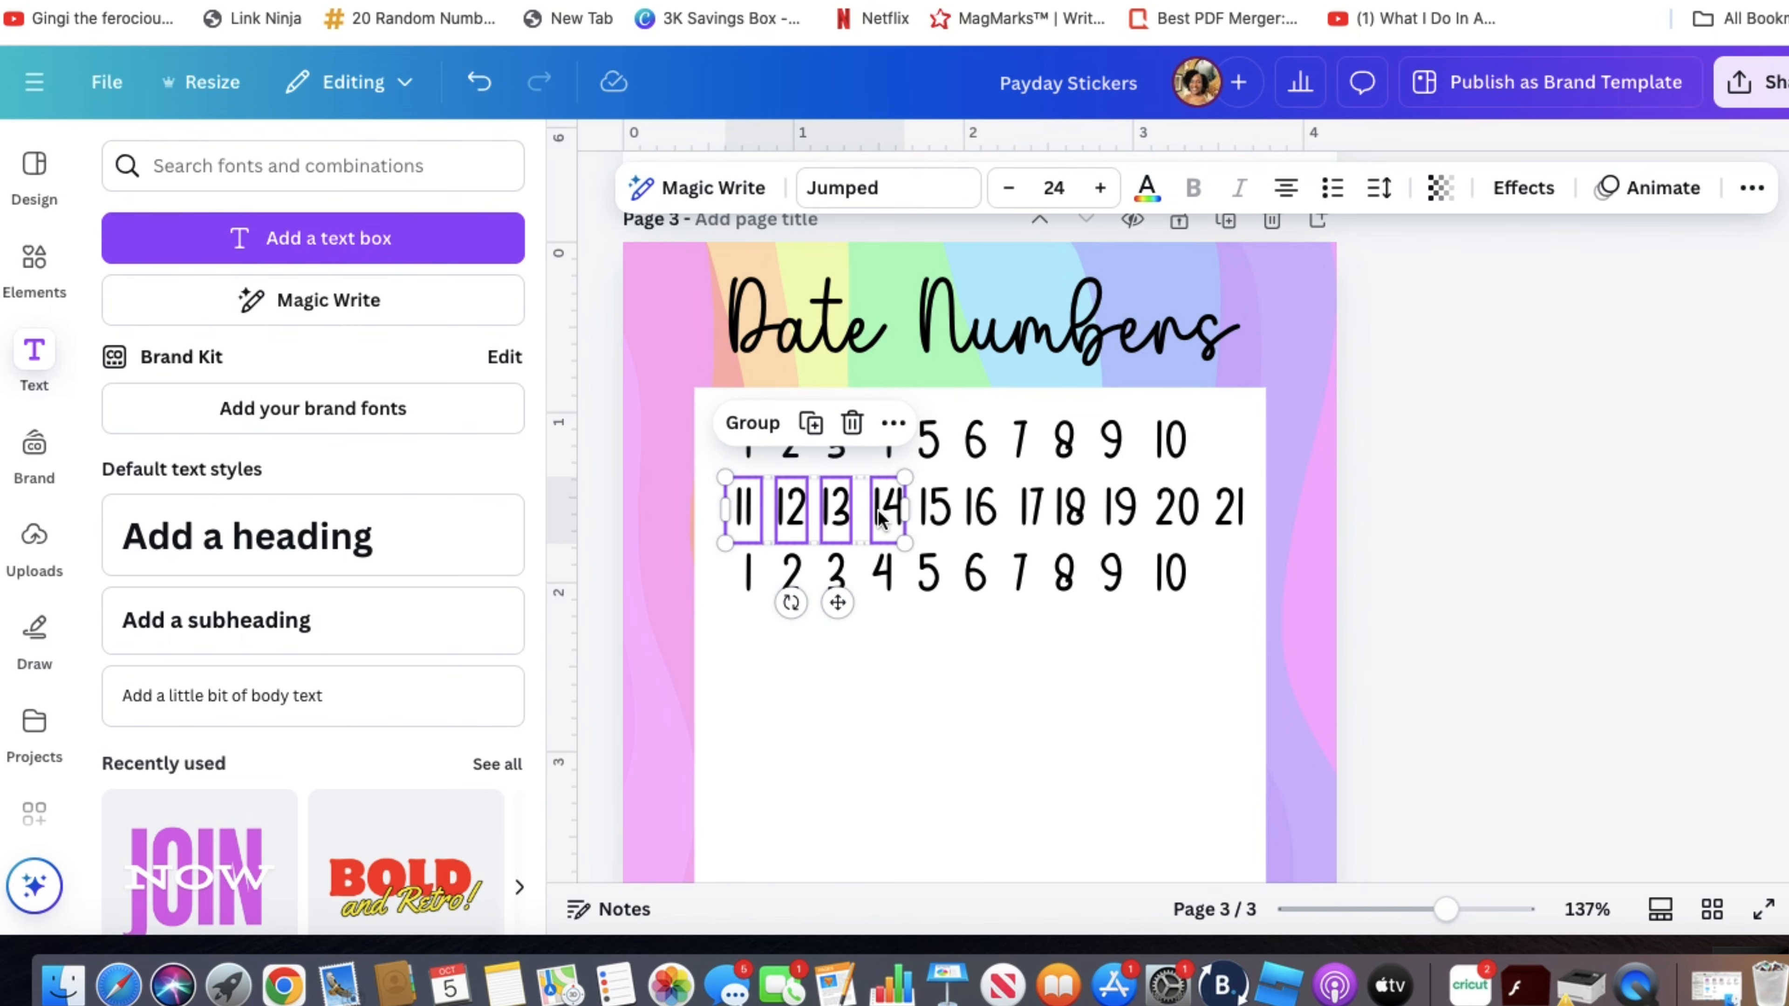
left_click(934, 509, "shift")
left_click(981, 508, "shift")
left_click(1032, 508, "shift")
left_click(1071, 508, "shift")
left_click(1121, 509, "shift")
left_click(1175, 507, "shift")
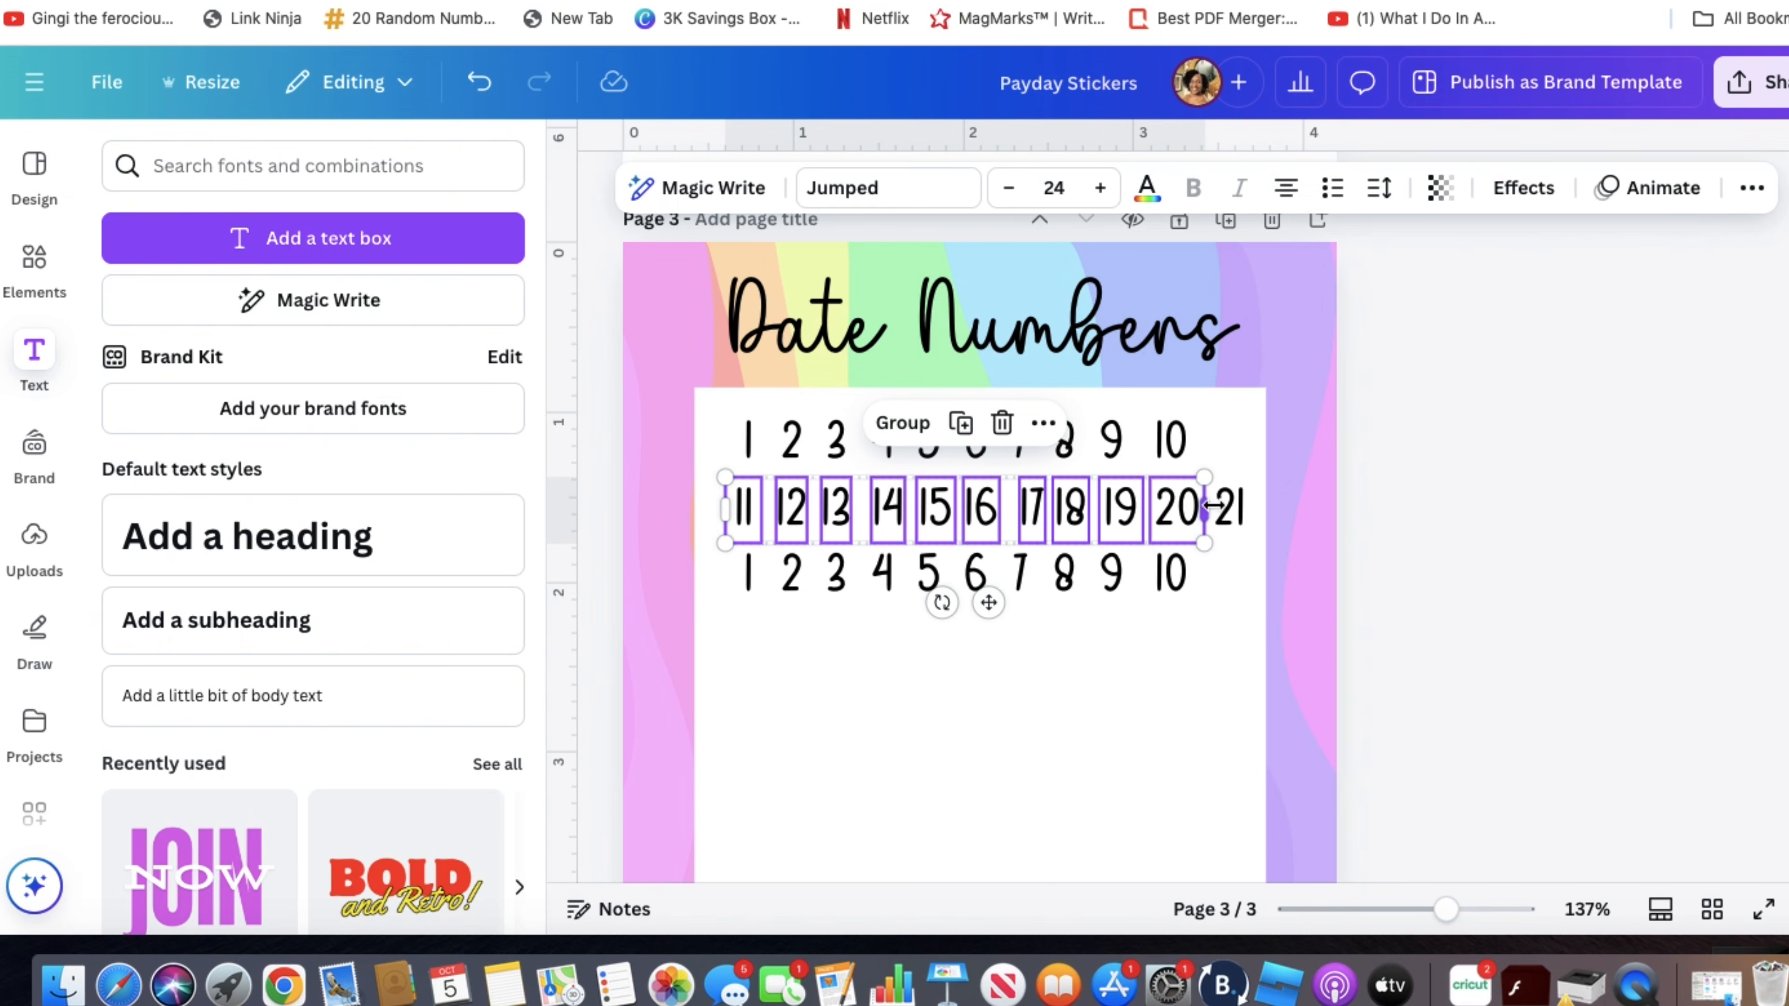
left_click(1232, 510, "shift")
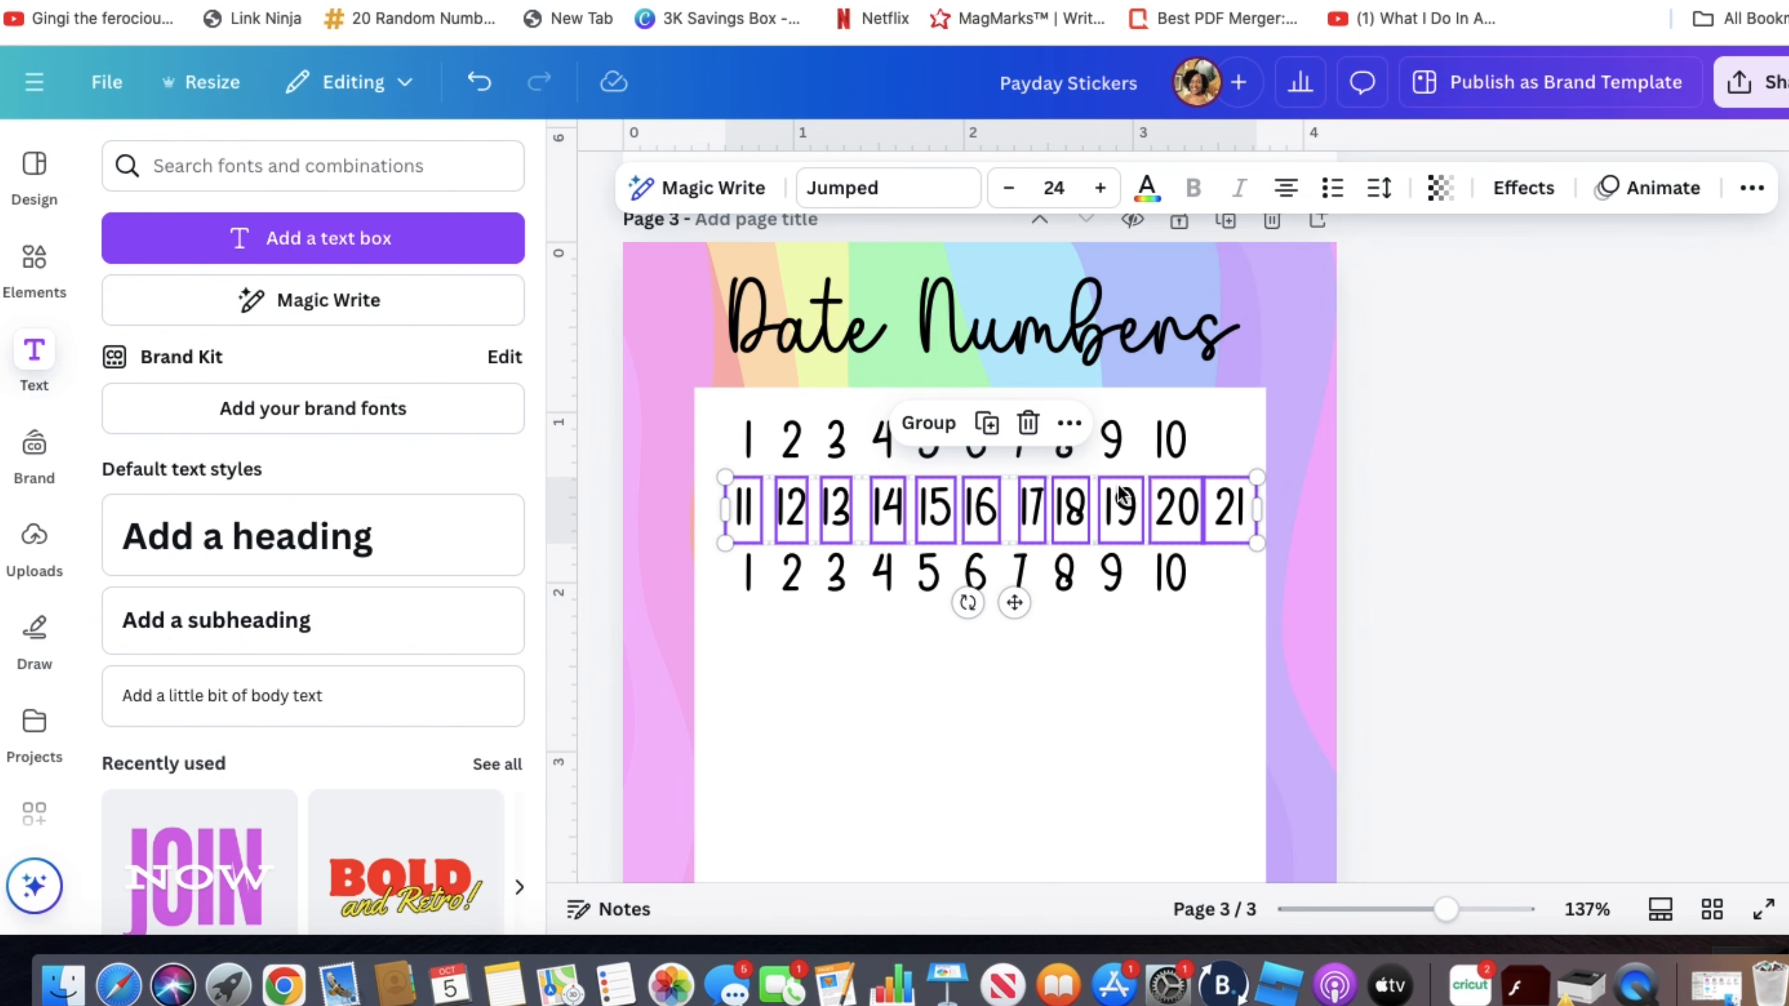
left_click(928, 423)
left_click_drag(1066, 523, 1057, 519)
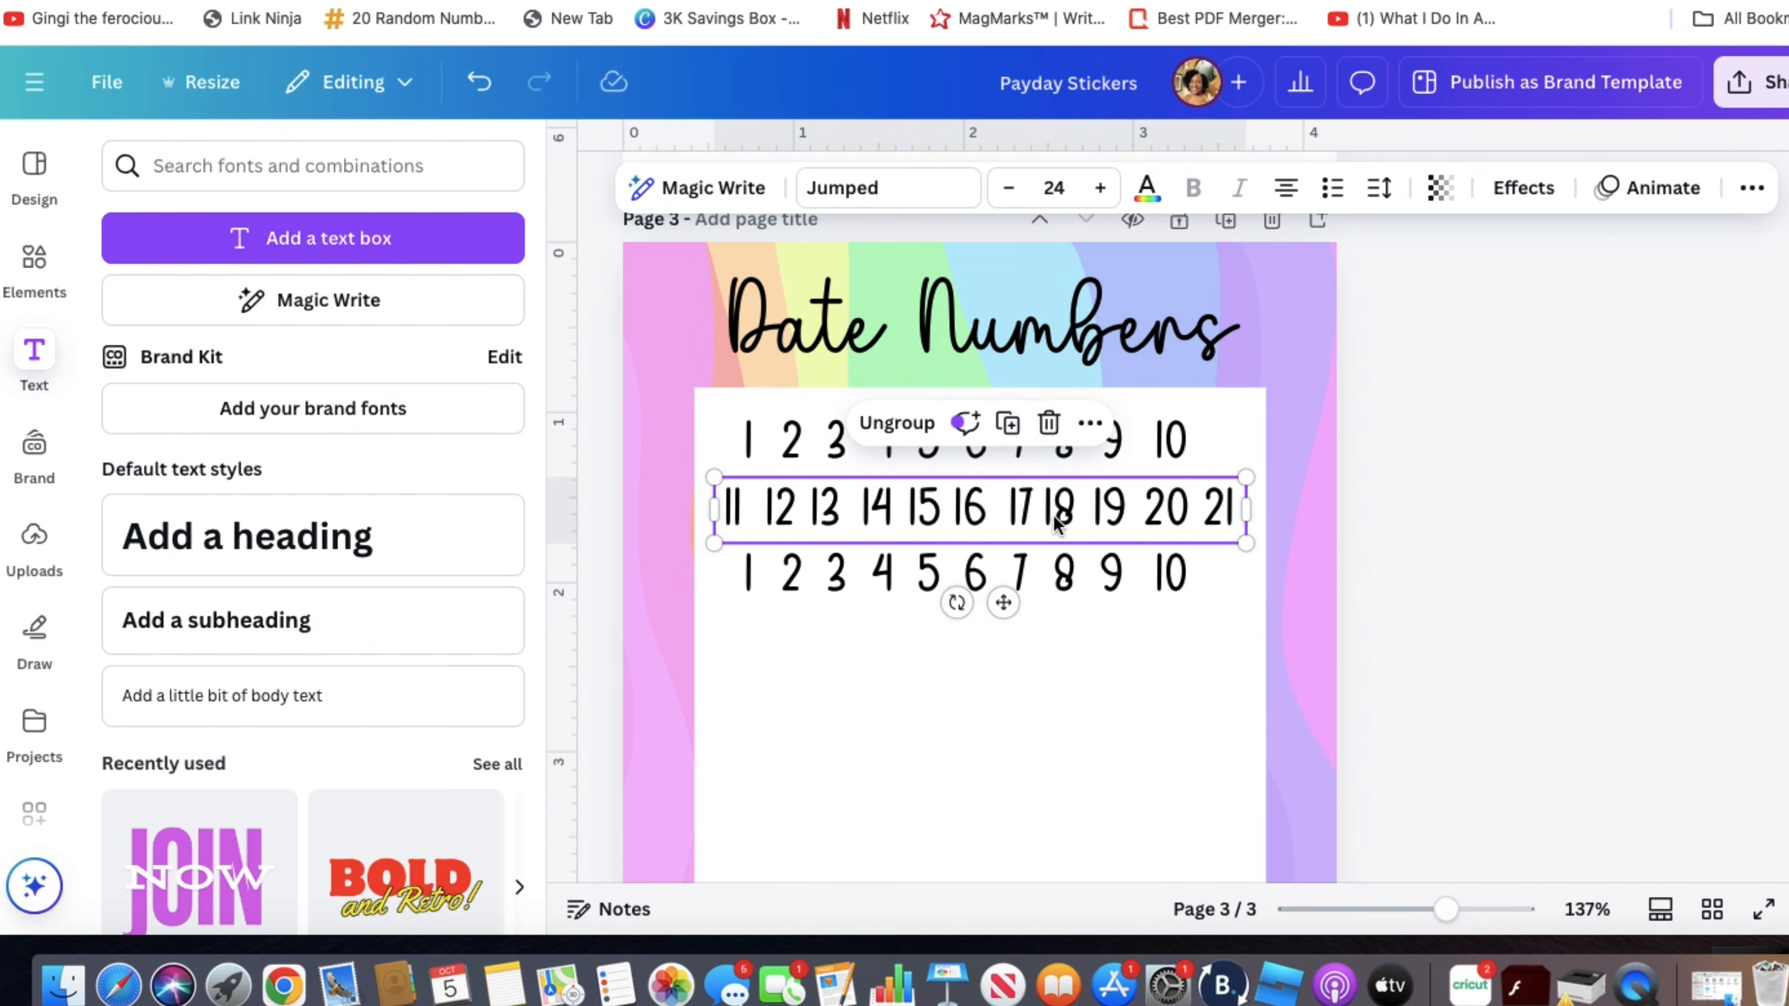
- Delete the third row of 1 to 10 and place a duplicate of the 11 to 21 row in its place
left_click(1094, 579)
key("Delete")
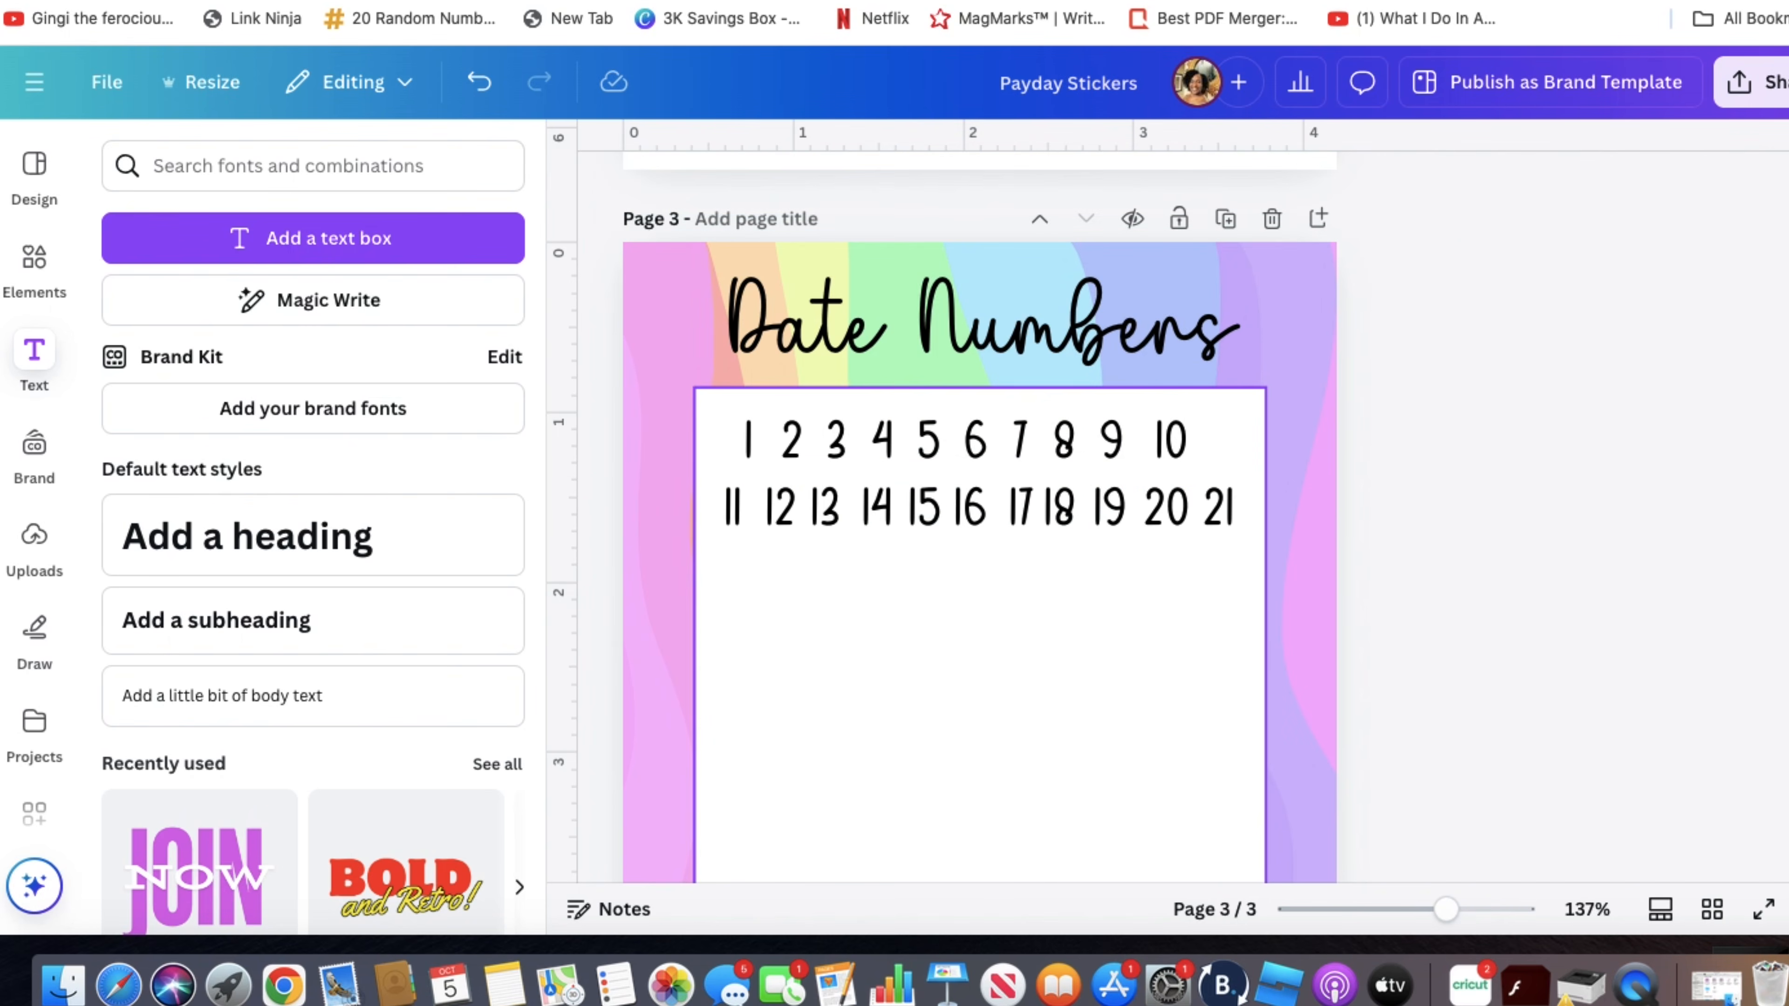
left_click(1072, 502)
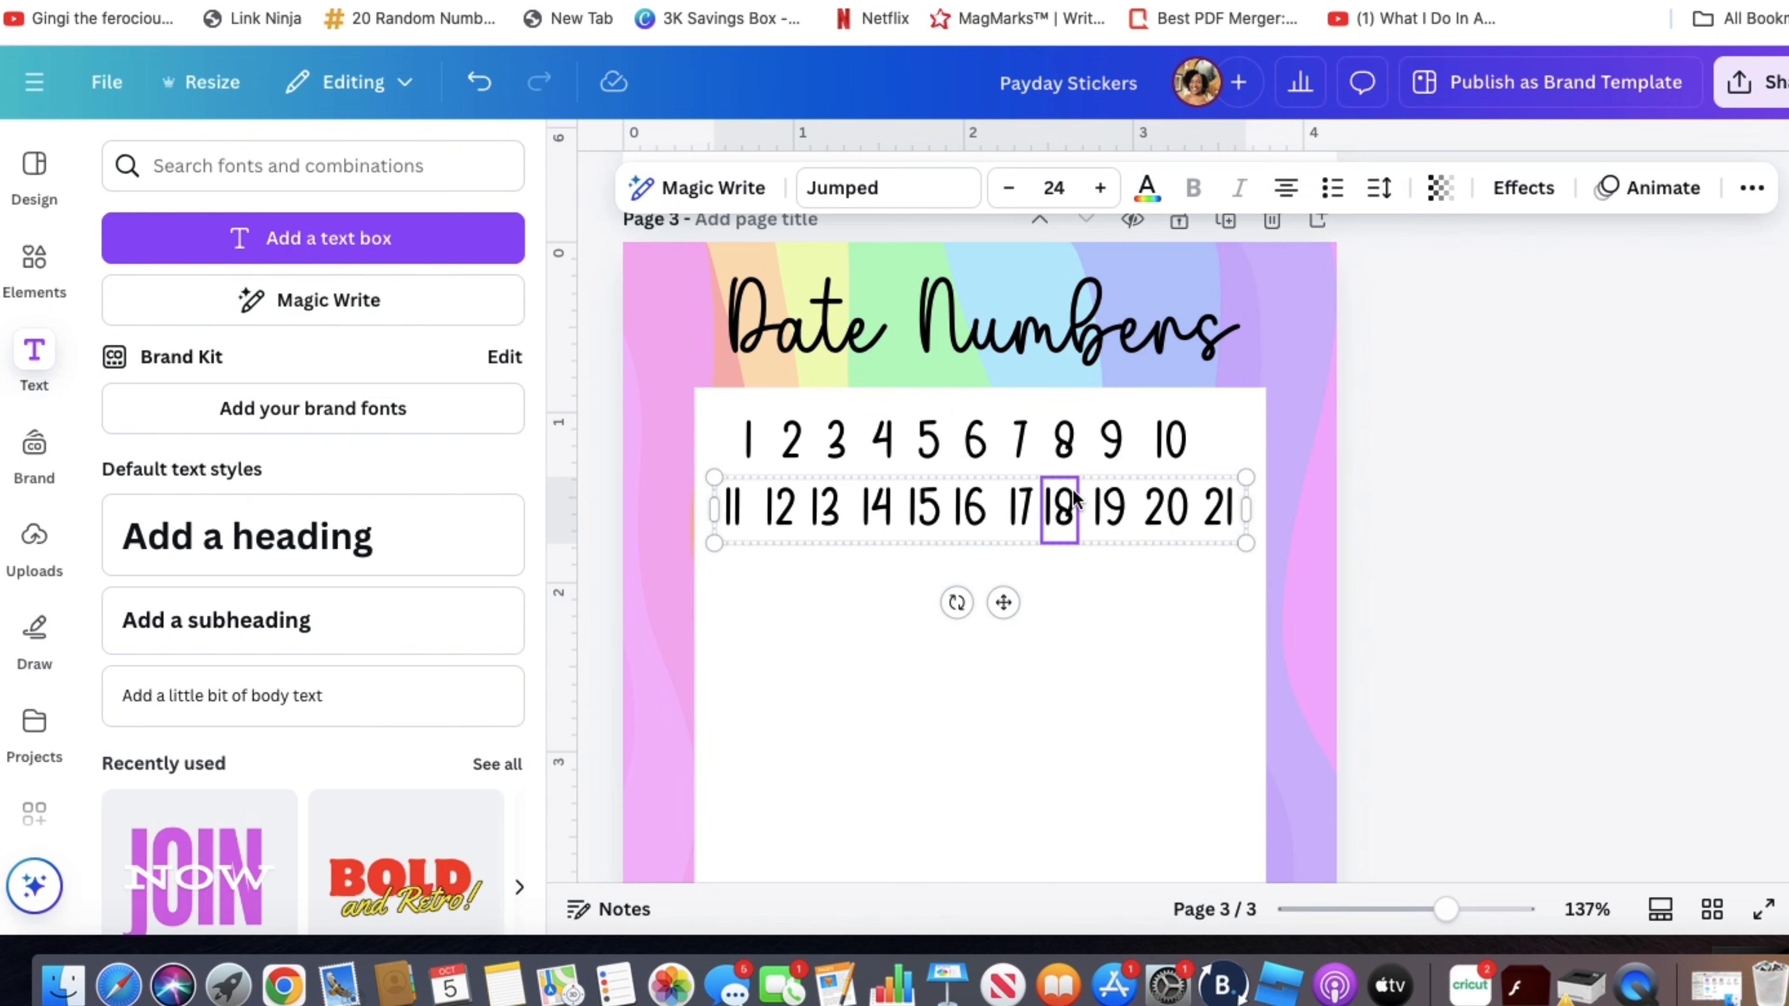
left_click(1143, 716)
left_click(1068, 503)
left_click_drag(1068, 511, 1055, 577)
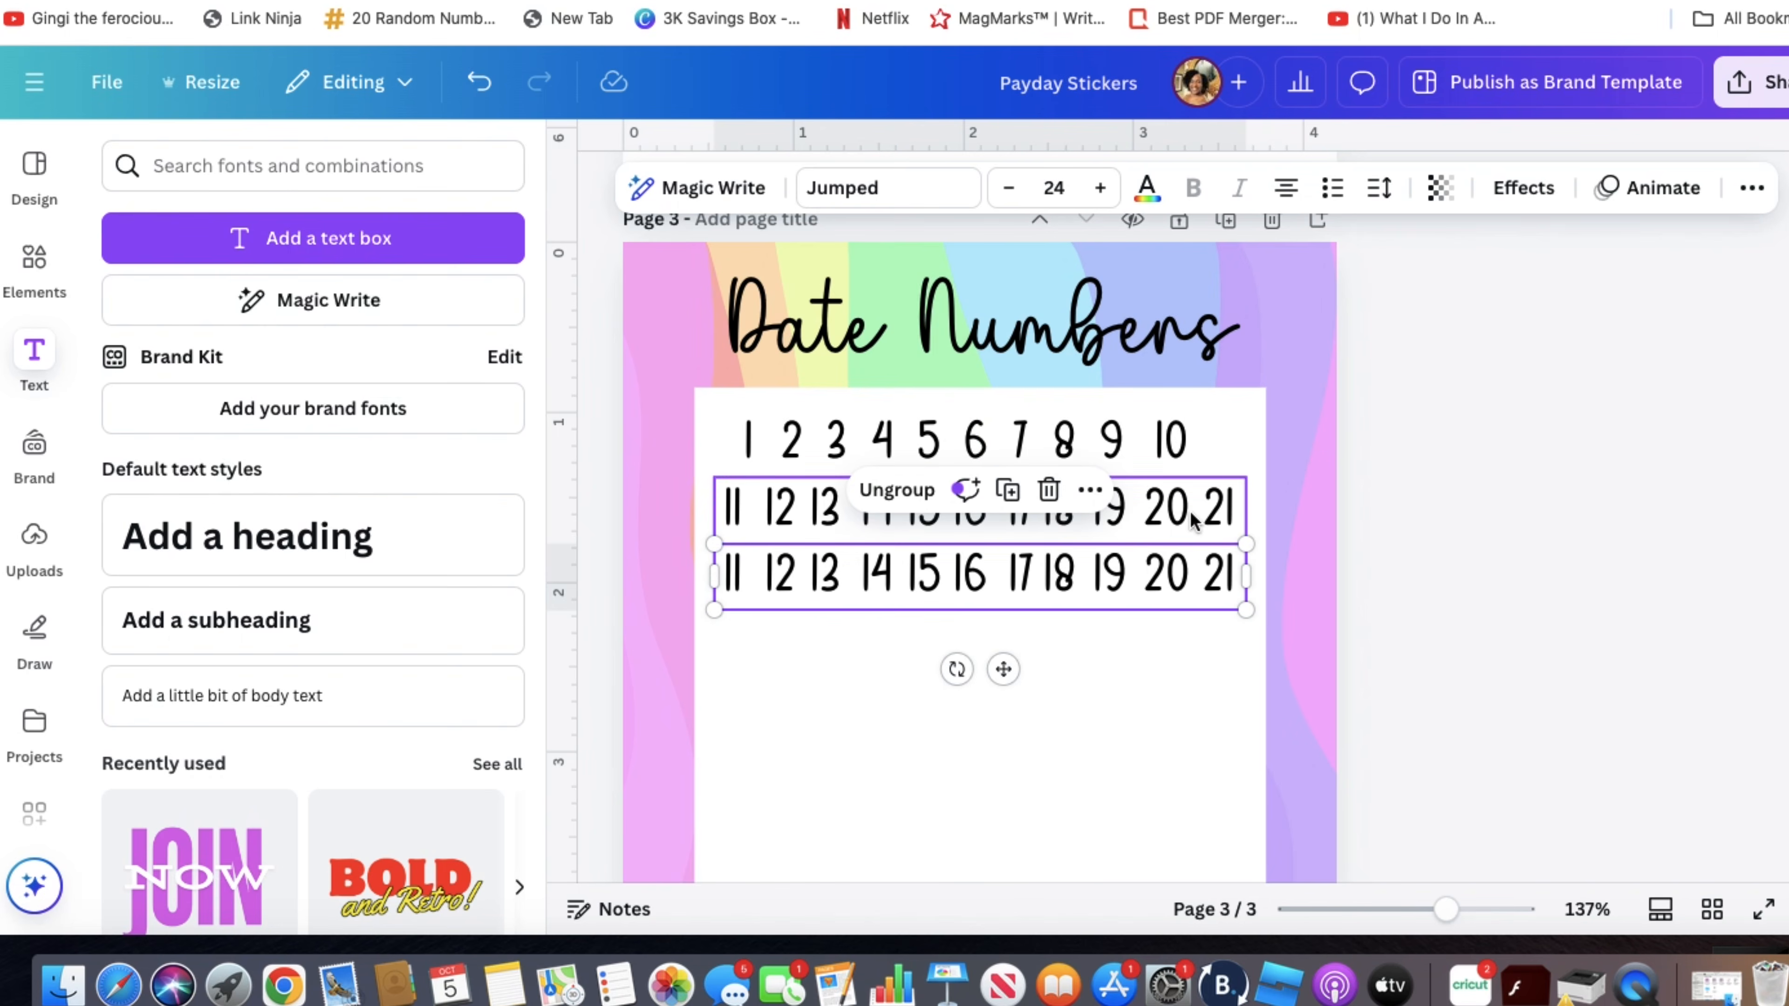
left_click(736, 572)
double_click(744, 572)
type("22")
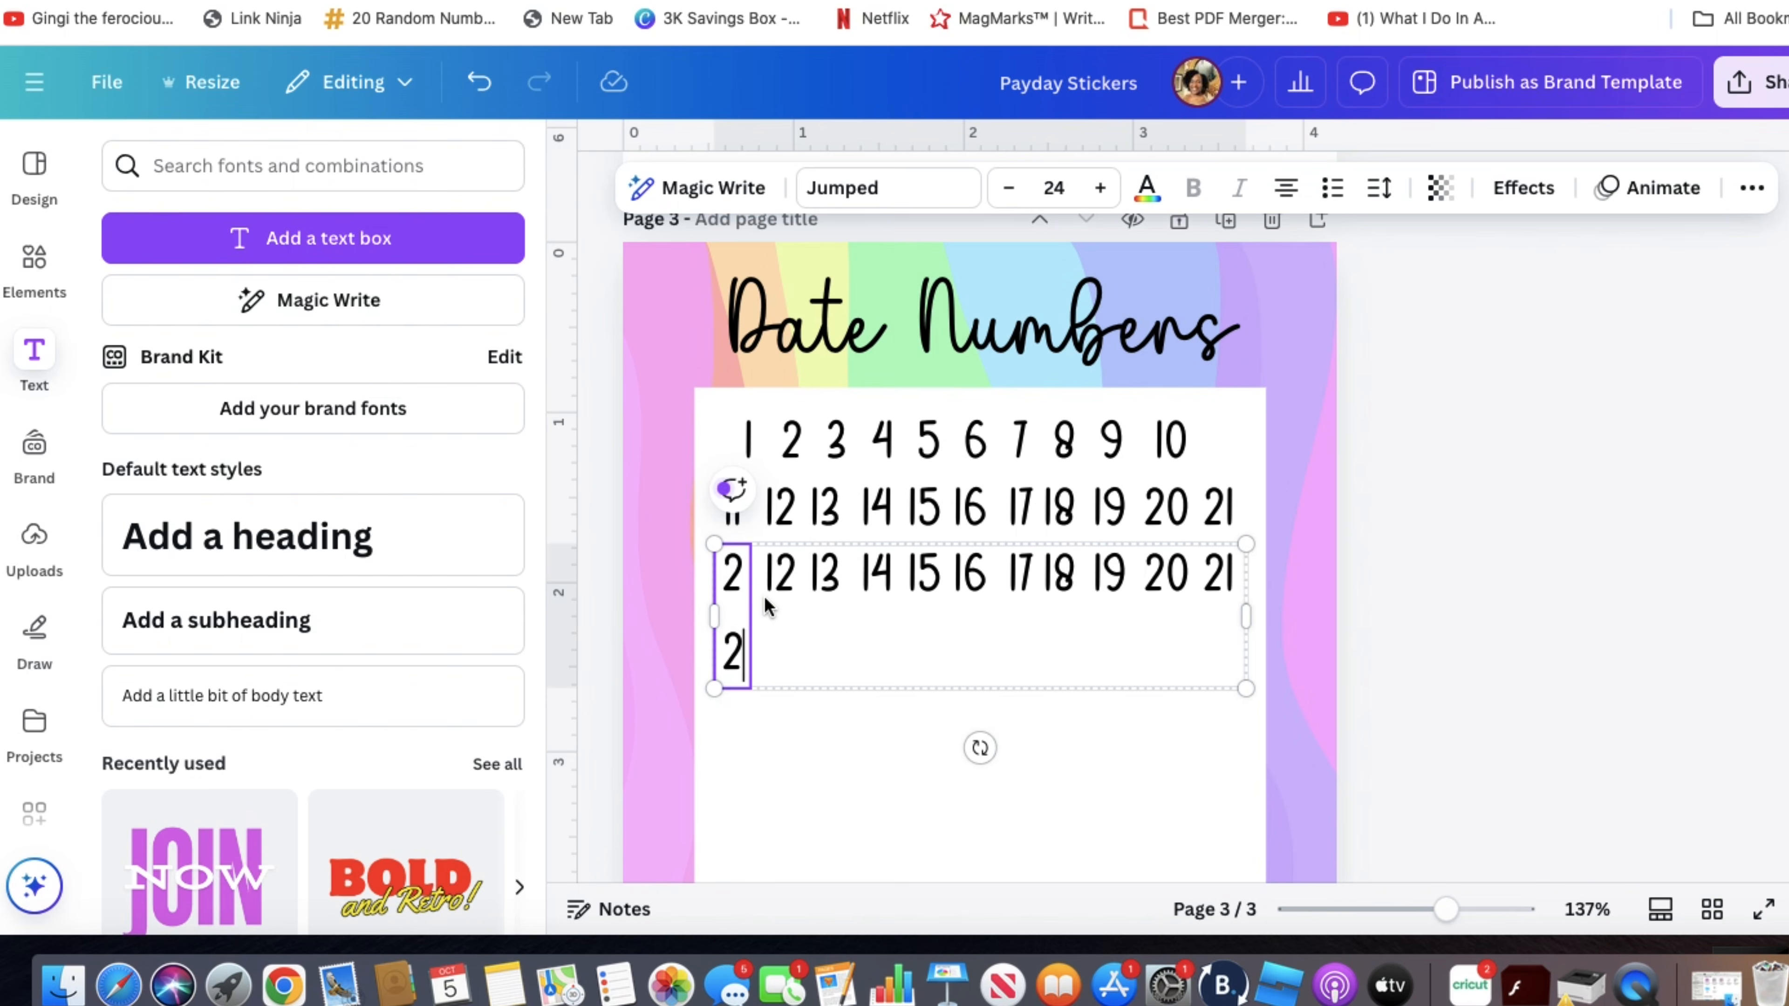
left_click(486, 86)
left_click(486, 87)
left_click(523, 90)
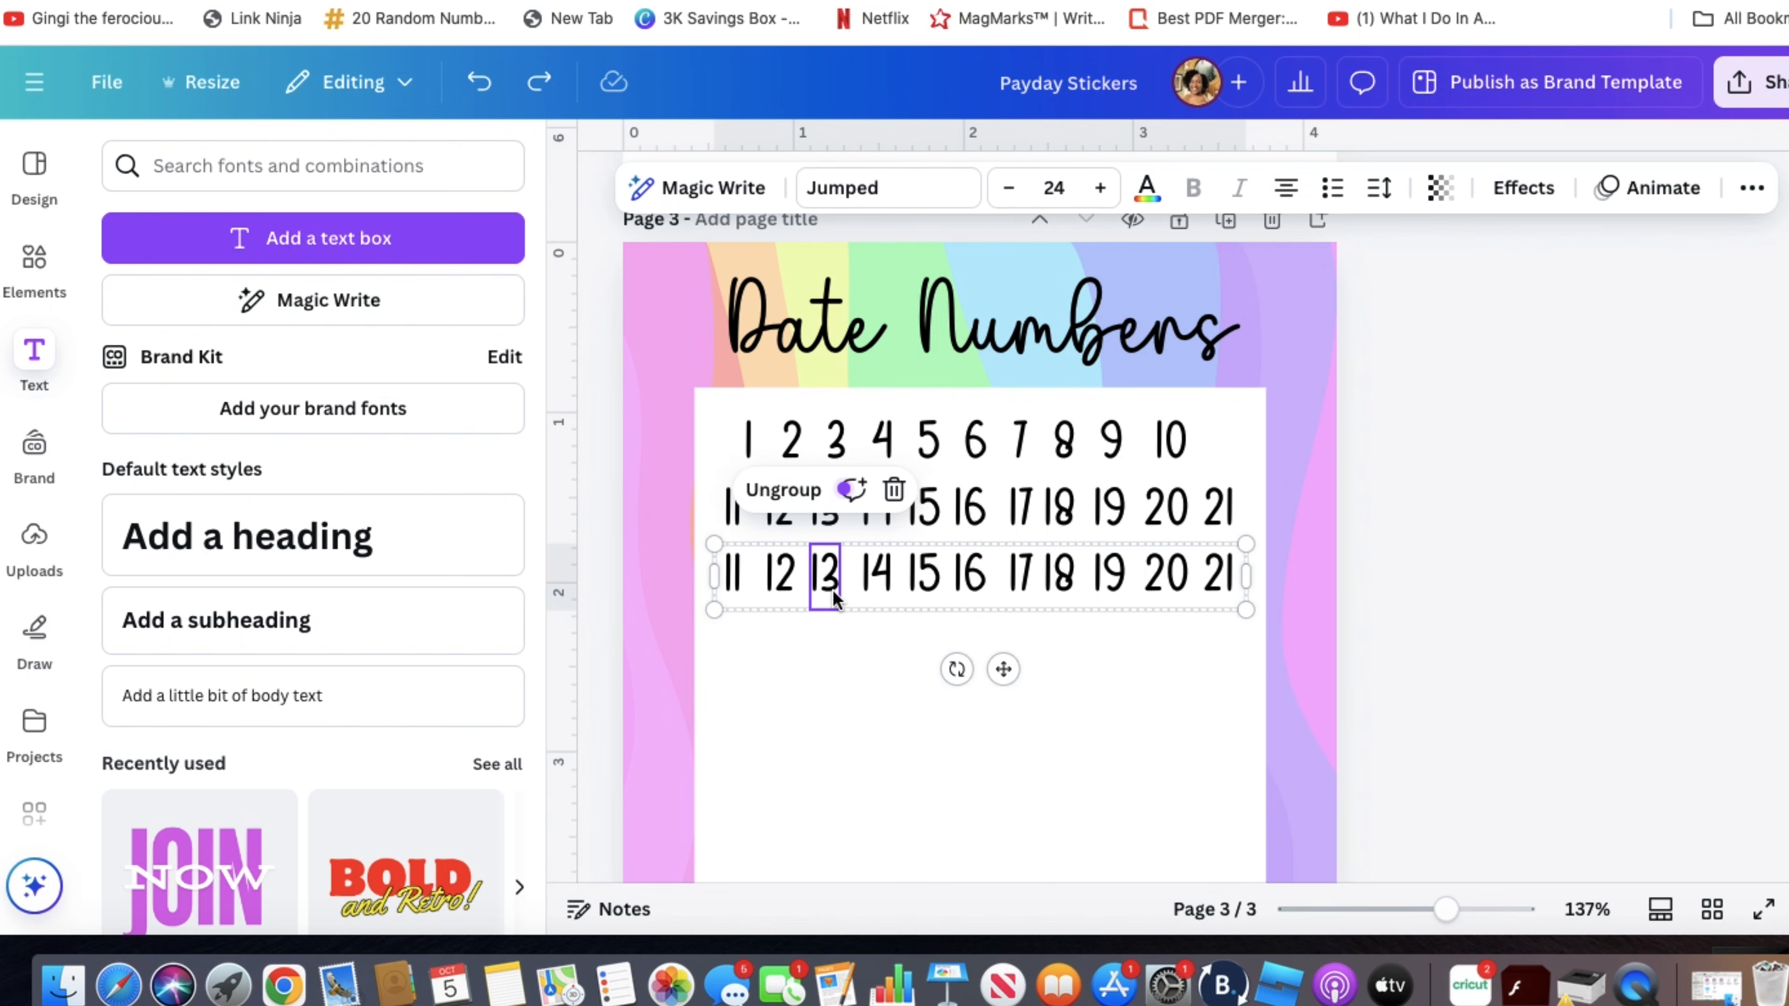
- Ungroup the third row and change its first number to 22, enlarging the text box to fit on one line
left_click(794, 498)
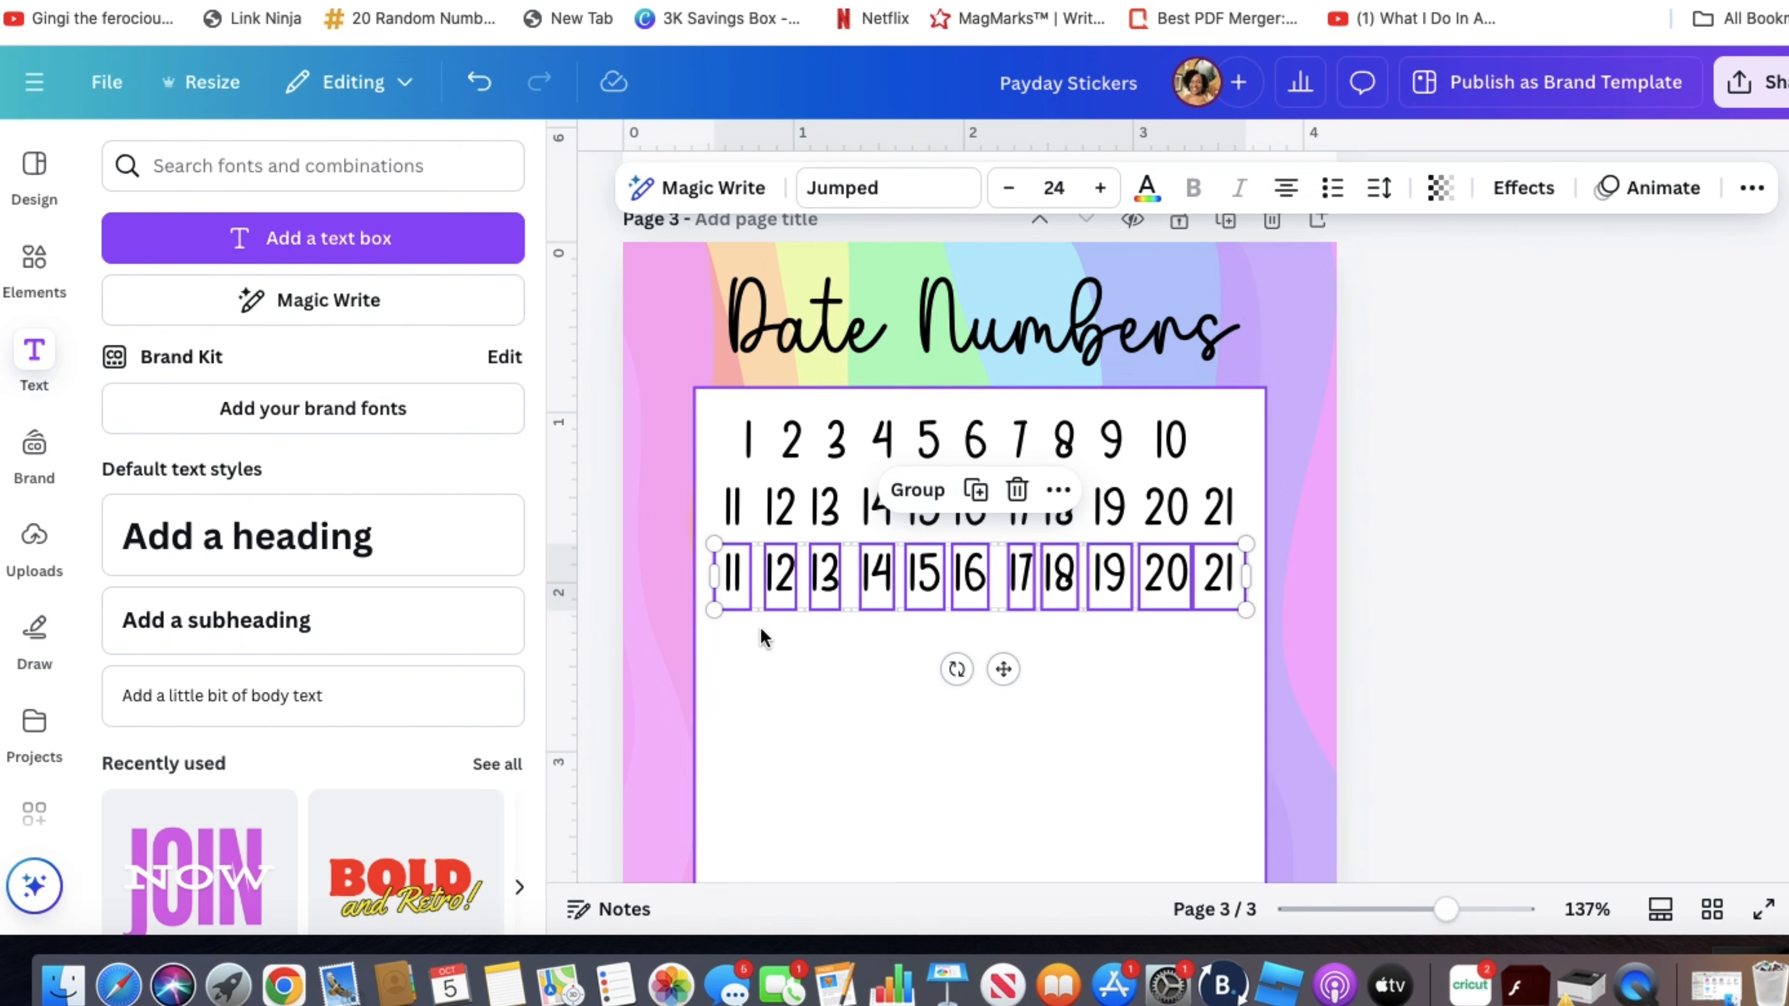
left_click(747, 631)
left_click(735, 570)
left_click(740, 588)
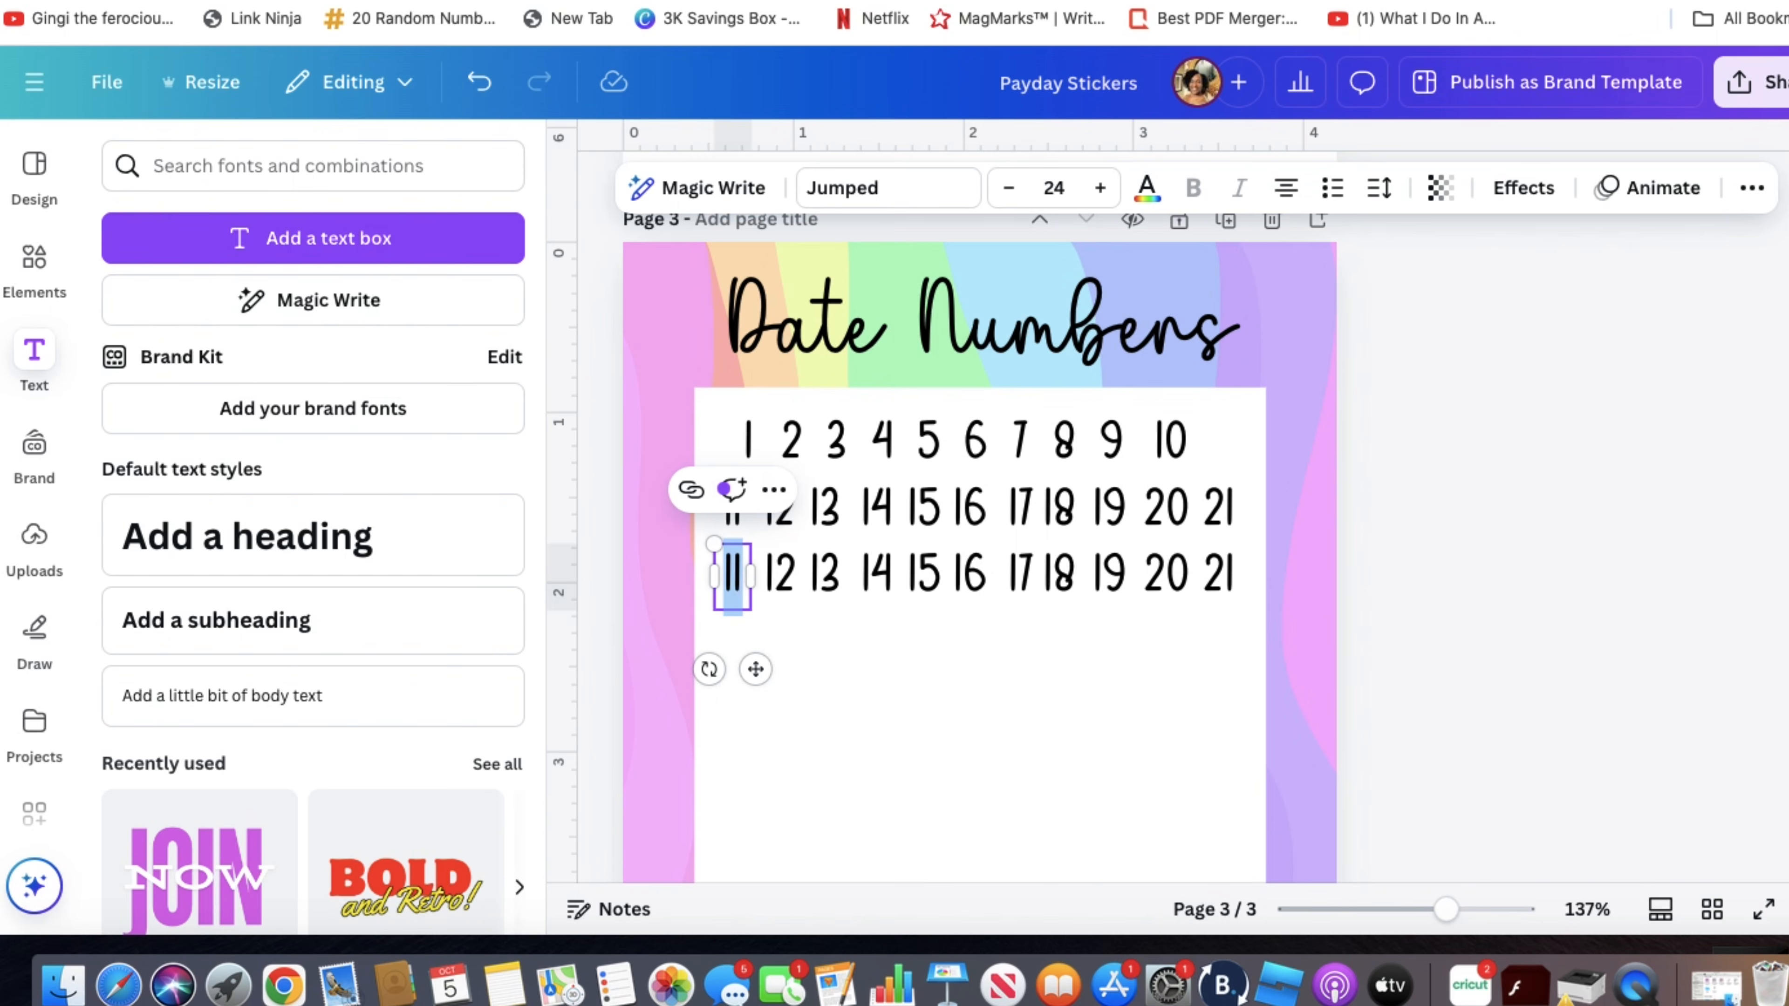
type("22")
left_click_drag(751, 611, 769, 610)
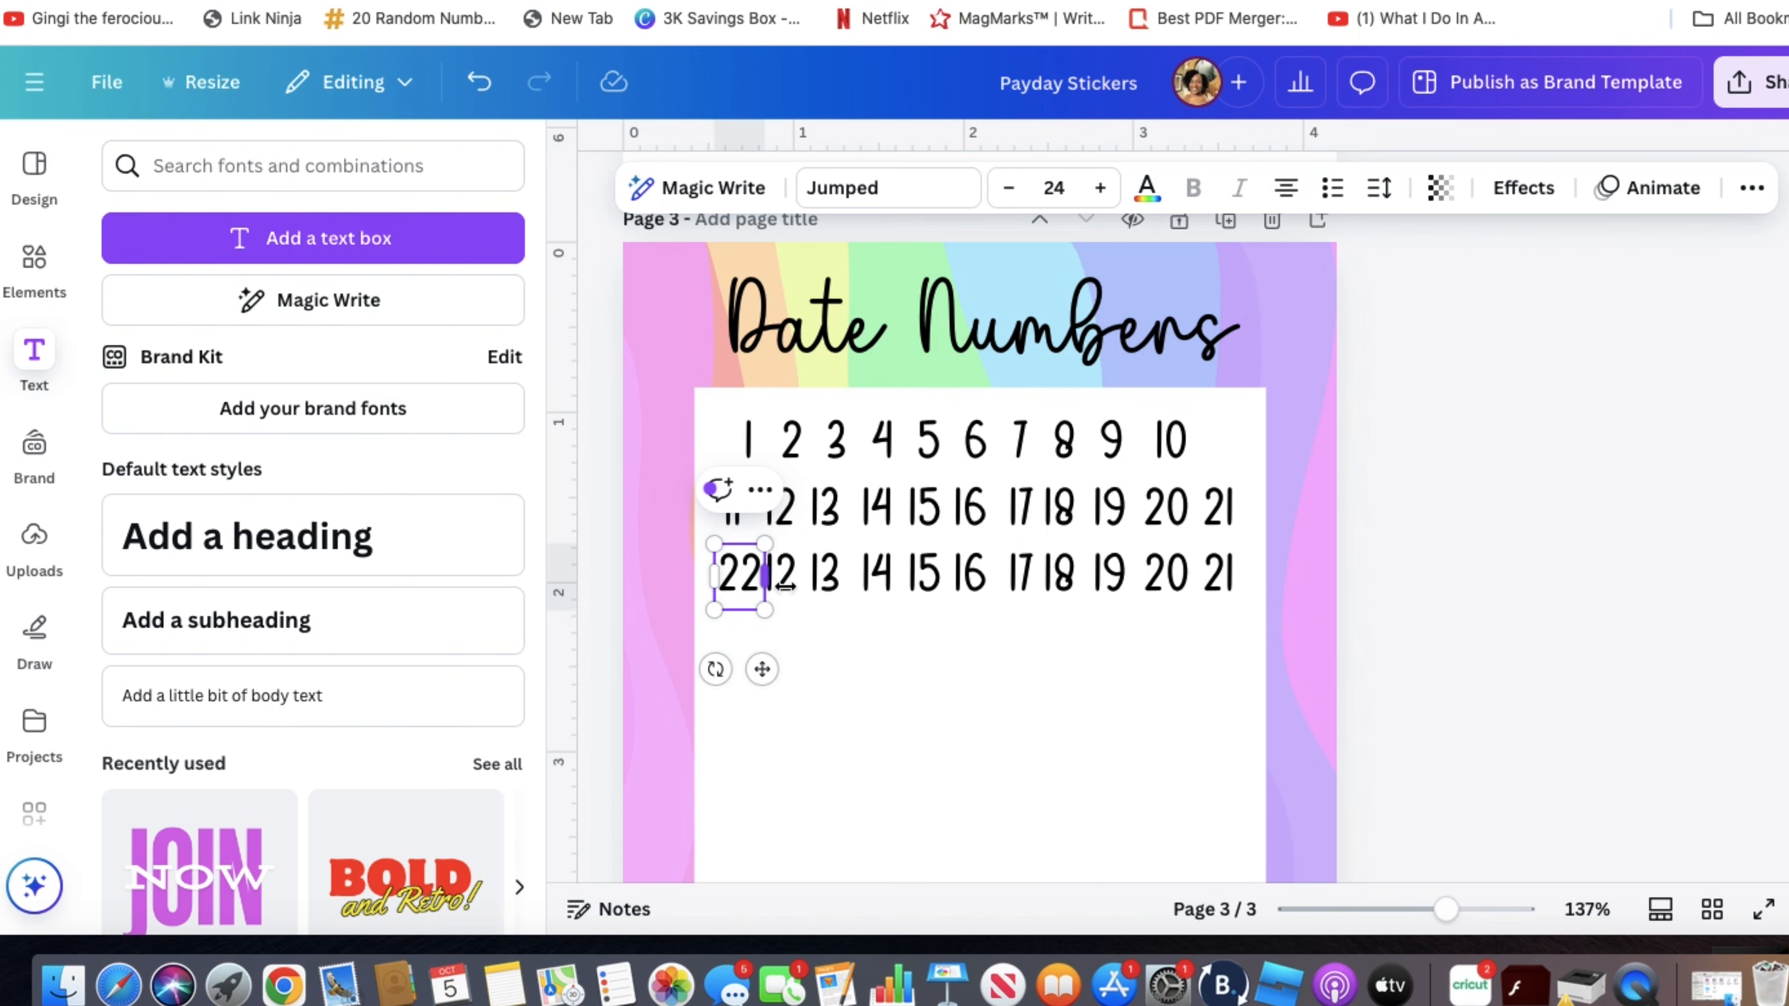
left_click(787, 617)
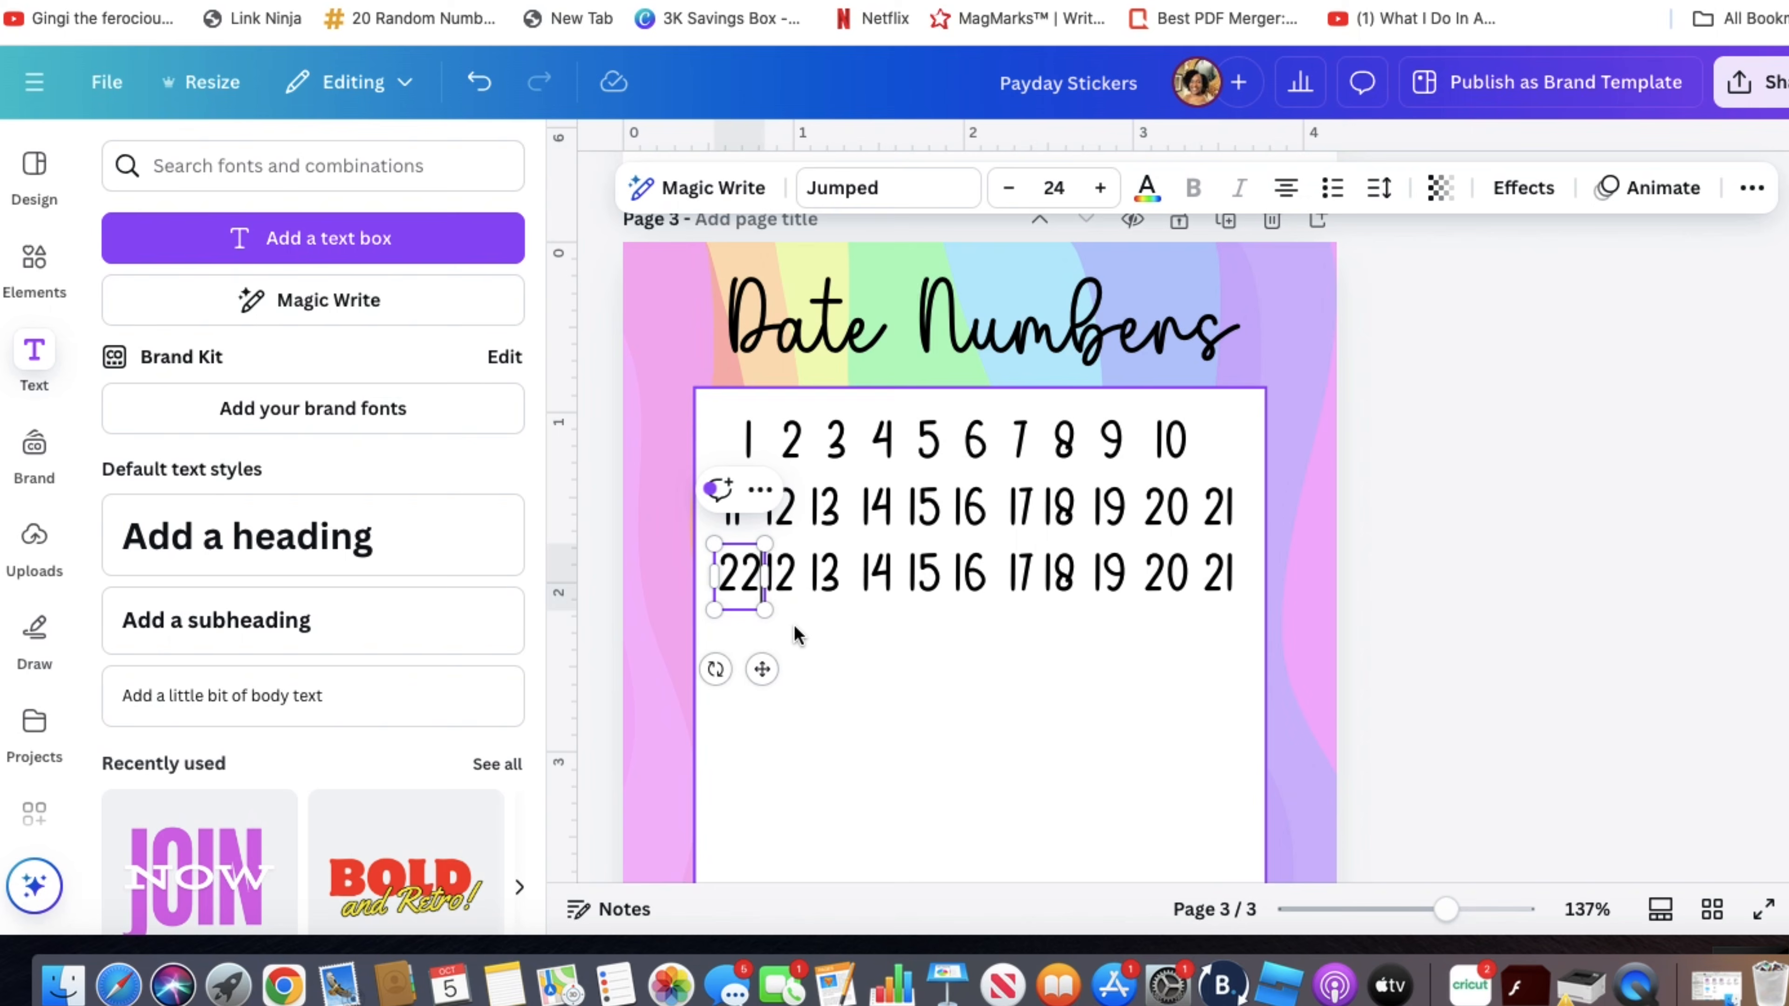
- Delete the 12 from the third row and change the 13 to 23, widening its text box toward the 22
left_click(785, 584)
key("BackSpace")
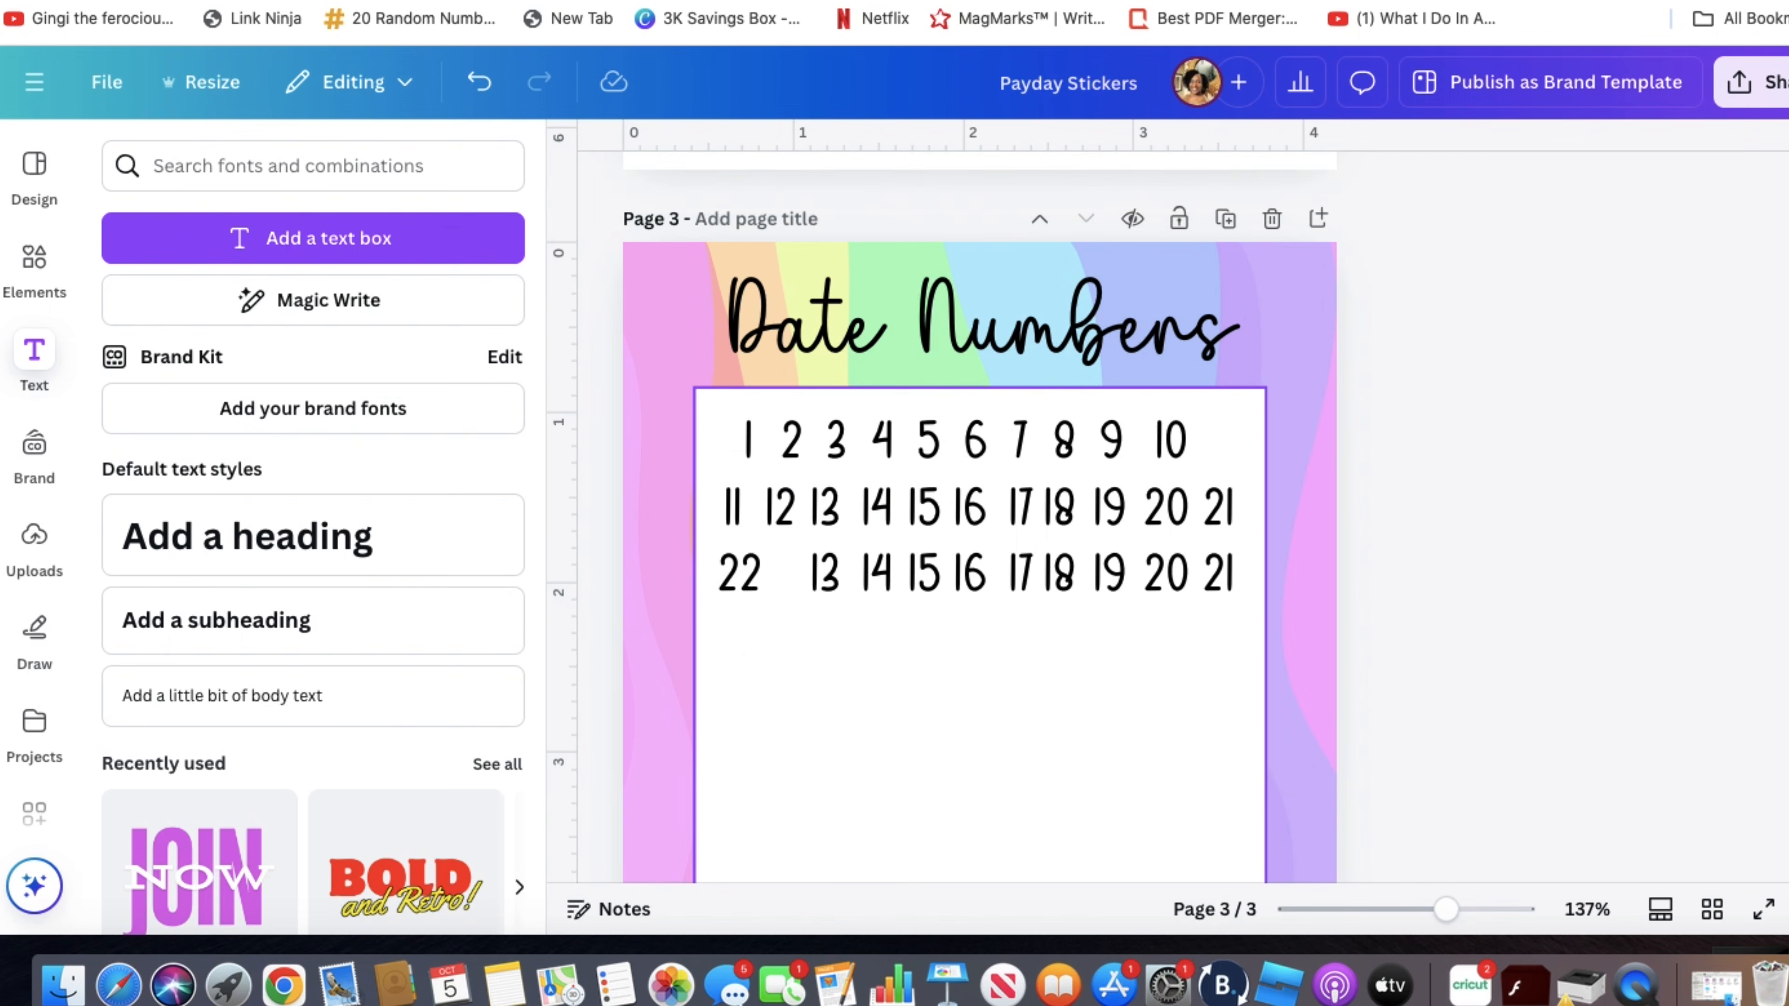
double_click(824, 577)
type("23")
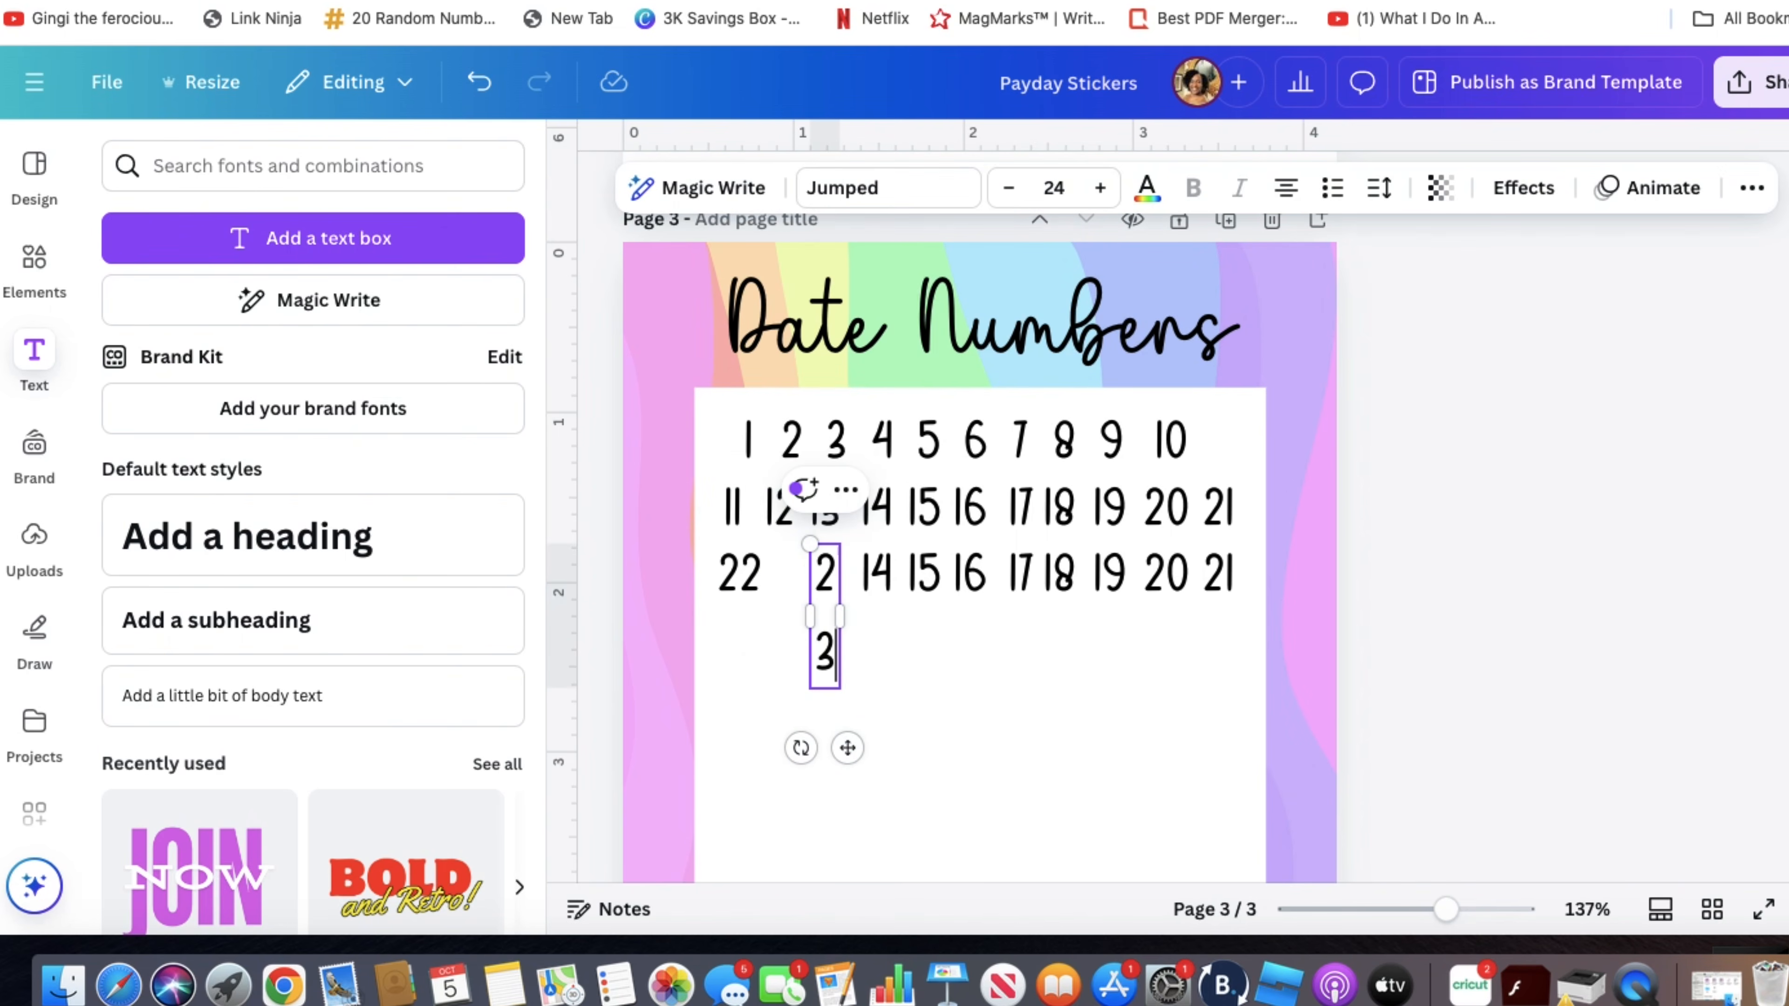
mouse_move(808, 615)
left_mouse_down()
mouse_move(794, 611)
mouse_move(810, 584)
left_mouse_up()
left_click(975, 640)
- Change the third row's 14 to 24, widening its text box and positioning it beside the 23
left_click(874, 585)
double_click(874, 584)
type("24")
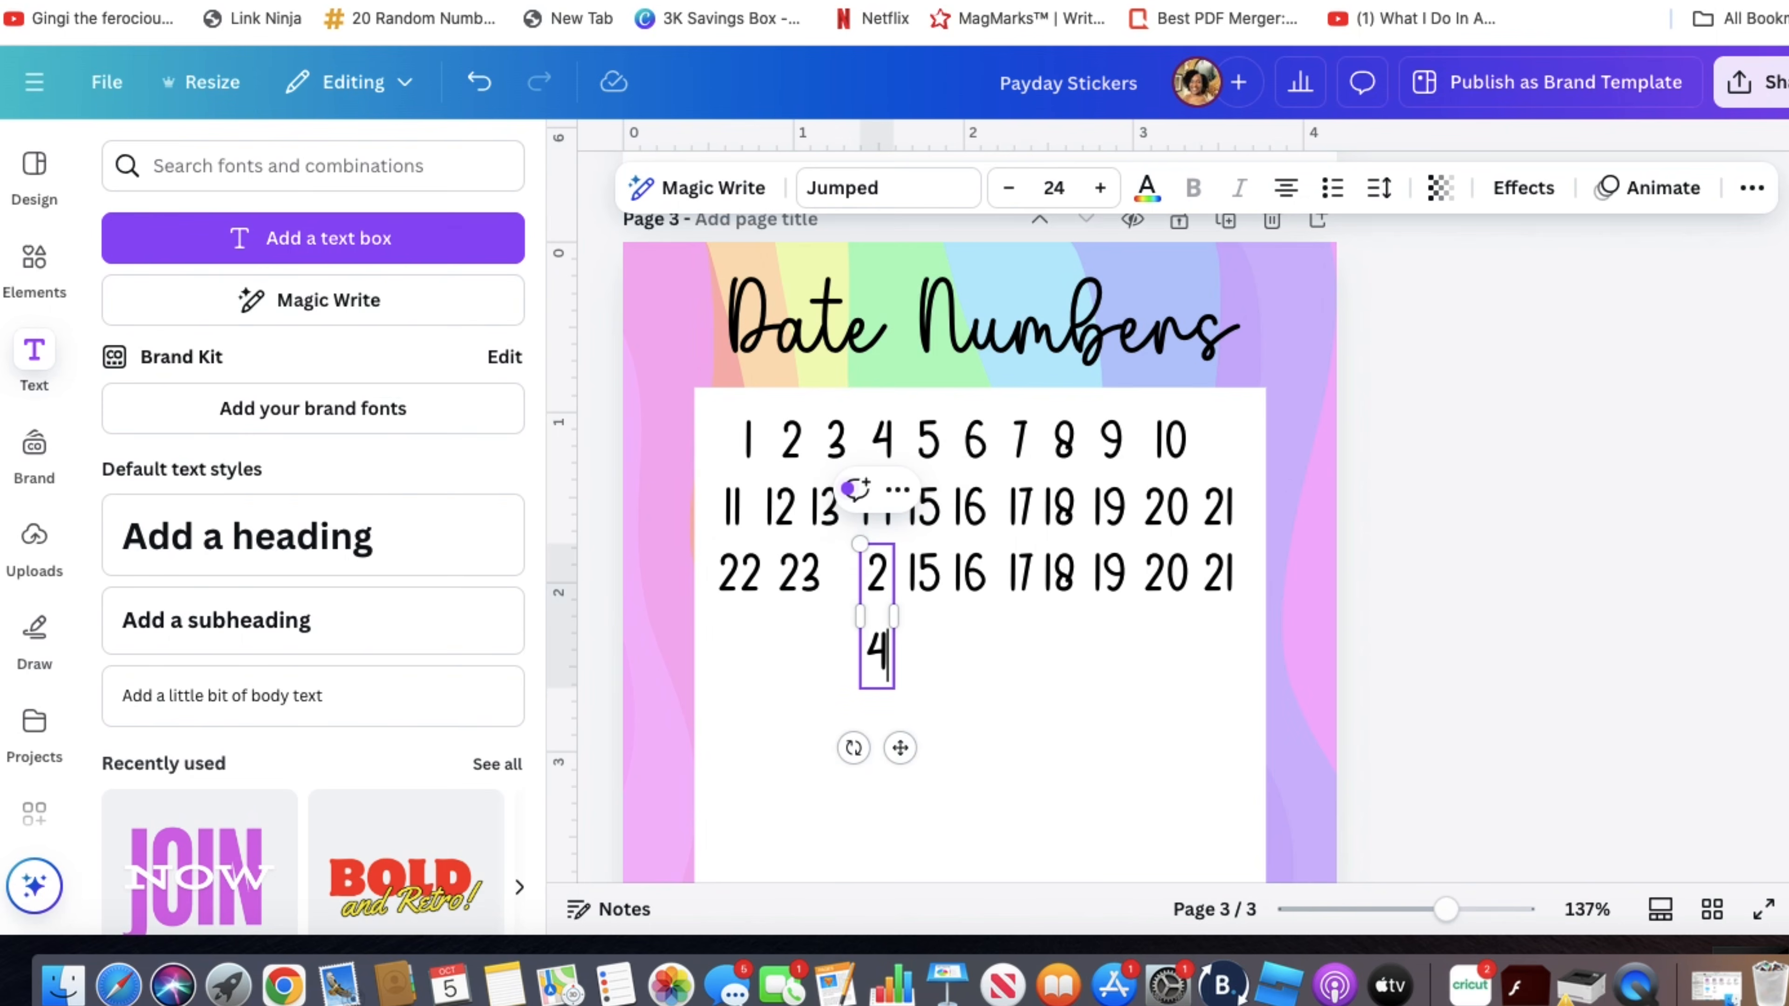
left_click_drag(859, 613, 848, 610)
left_click_drag(842, 606, 856, 590)
left_click(879, 623)
left_click(871, 583)
- Change the third row's 15 to 25 and widen its text box toward the 24 to fit on one line
double_click(919, 592)
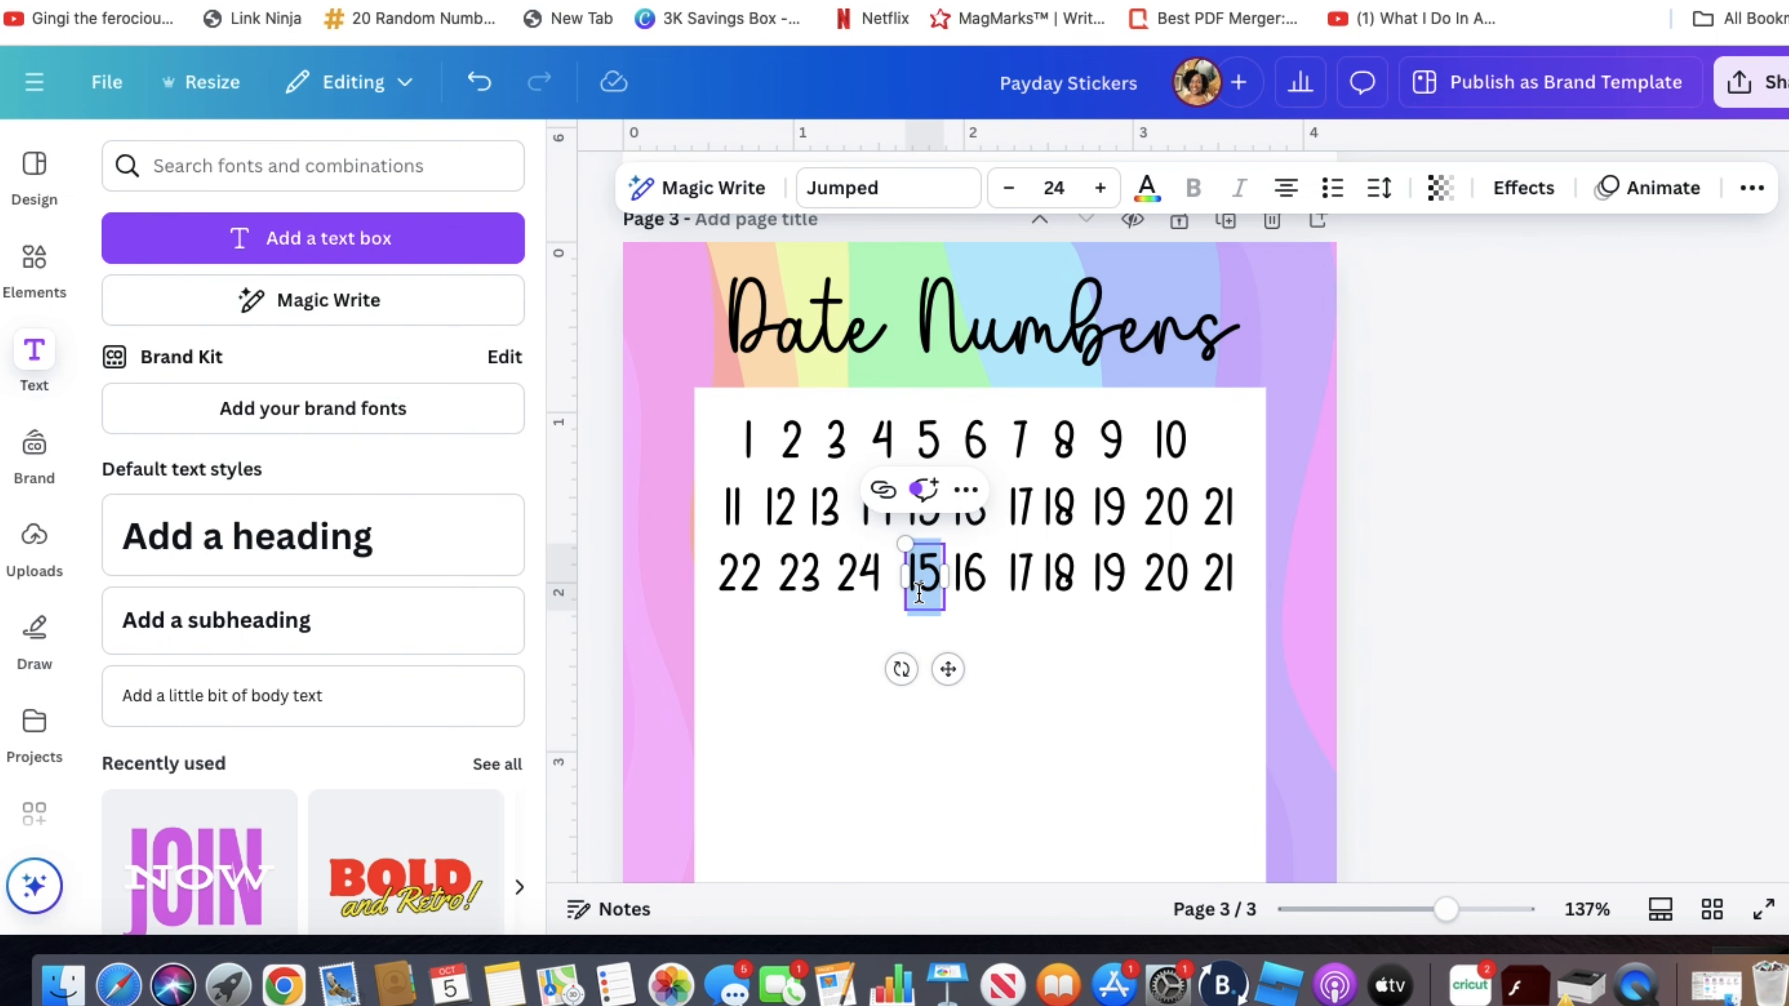
type("25")
left_click_drag(906, 618, 892, 619)
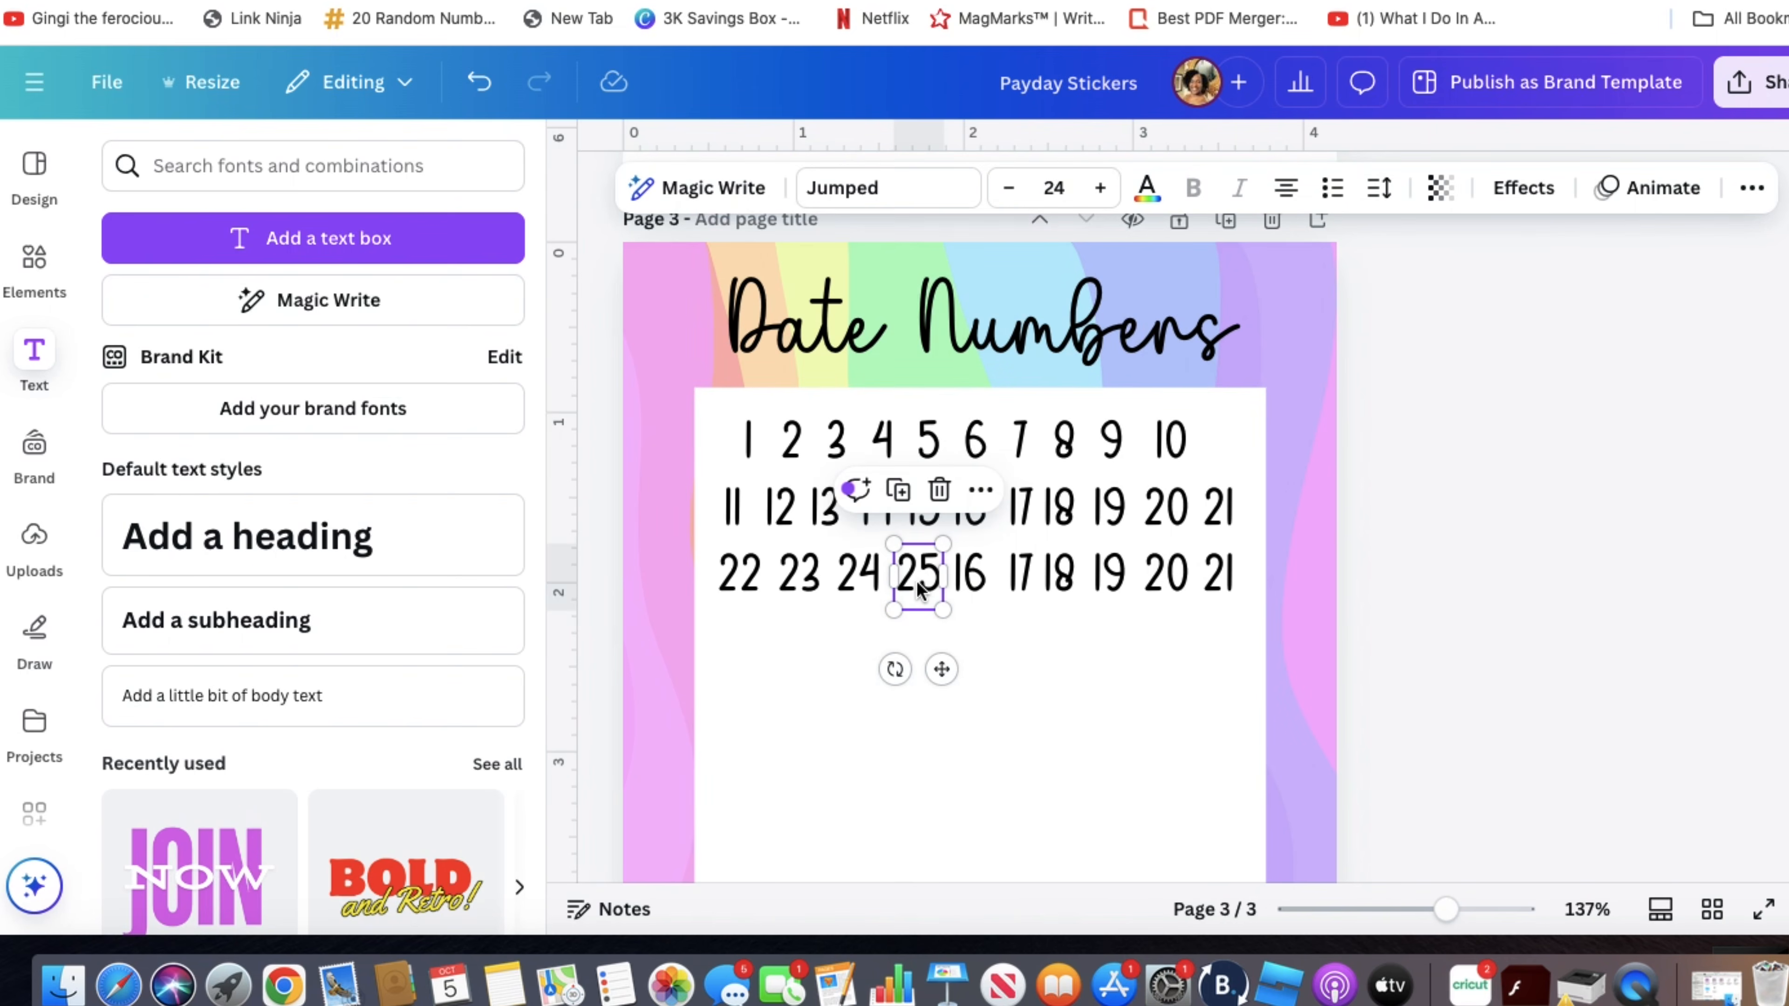
- Change the third row's 16 and 17 to 26 and 27, widening each text box to fit on one line
double_click(972, 585)
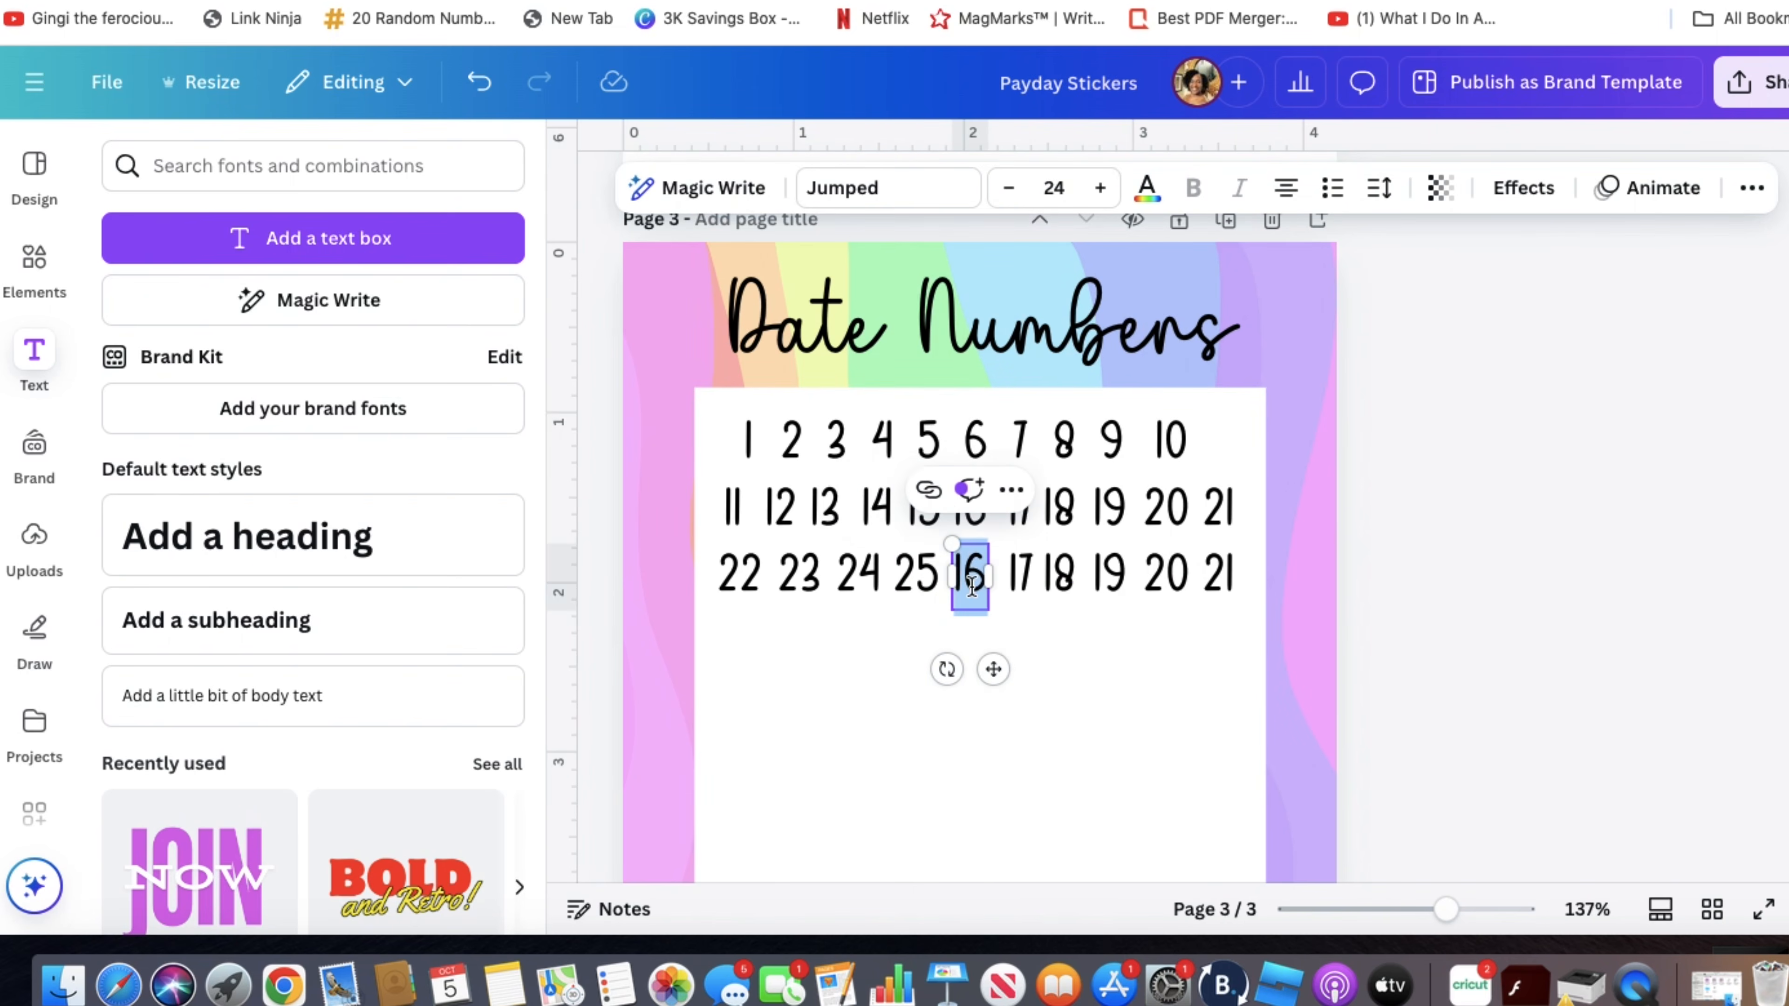
type("26")
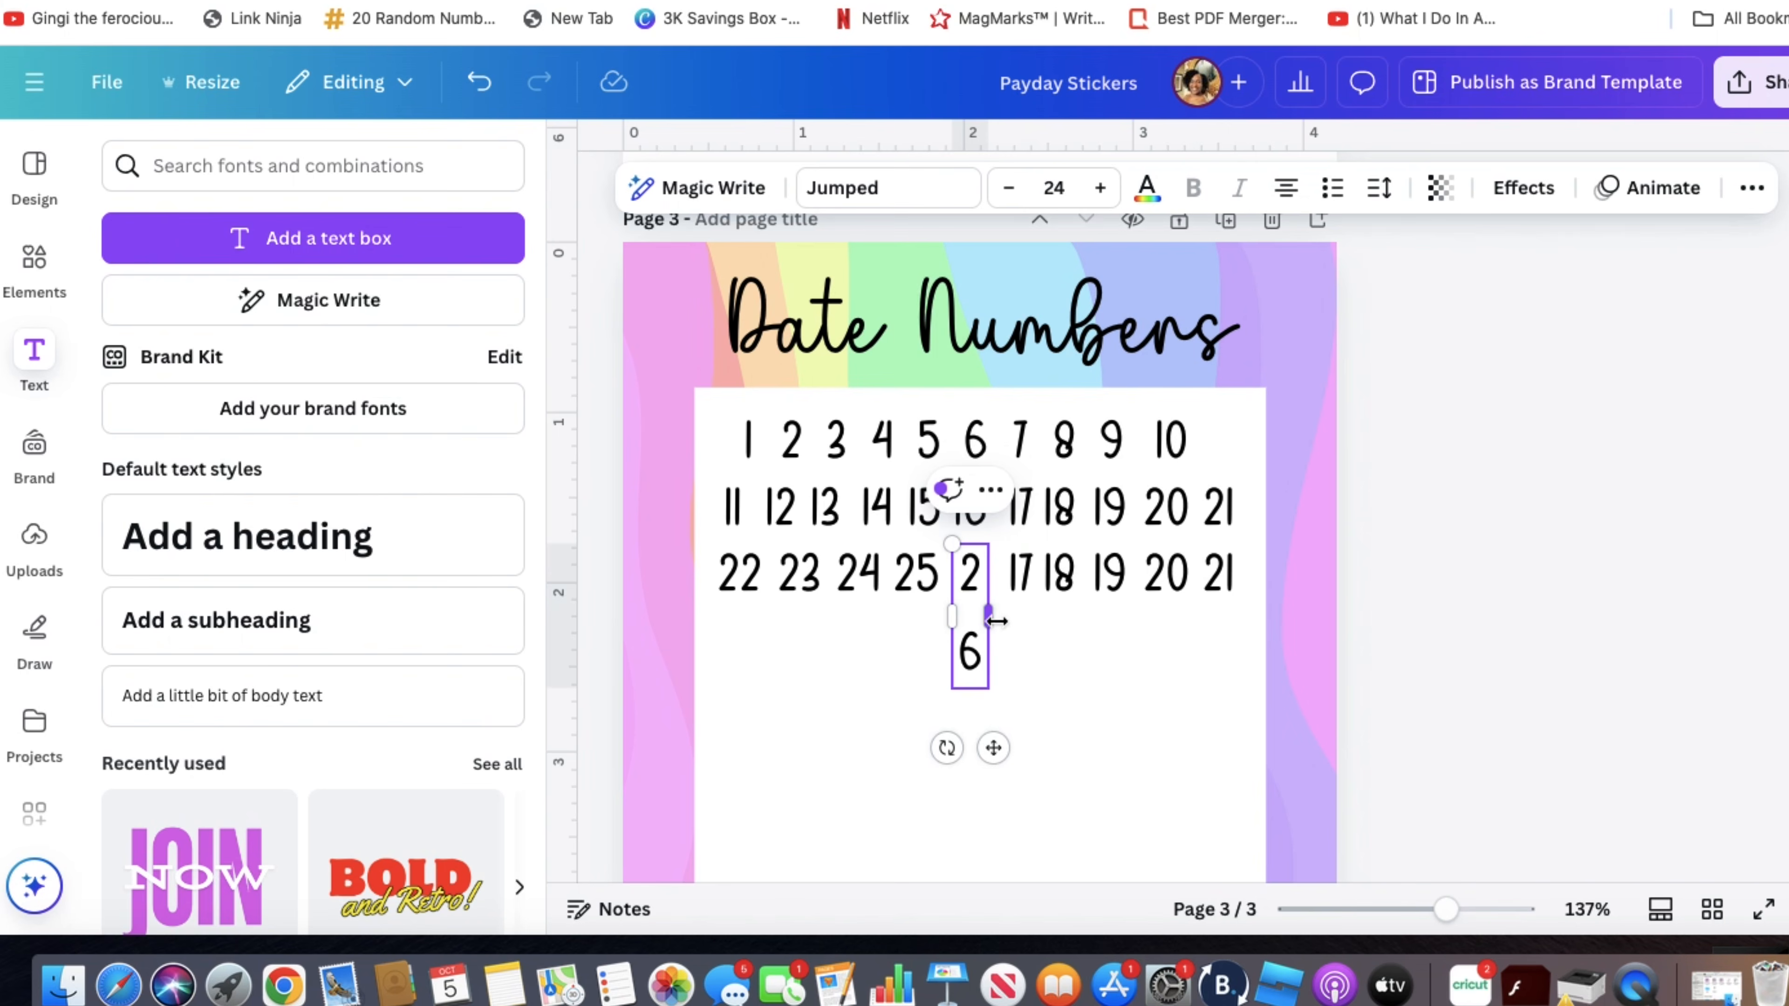
left_click_drag(989, 618, 1006, 619)
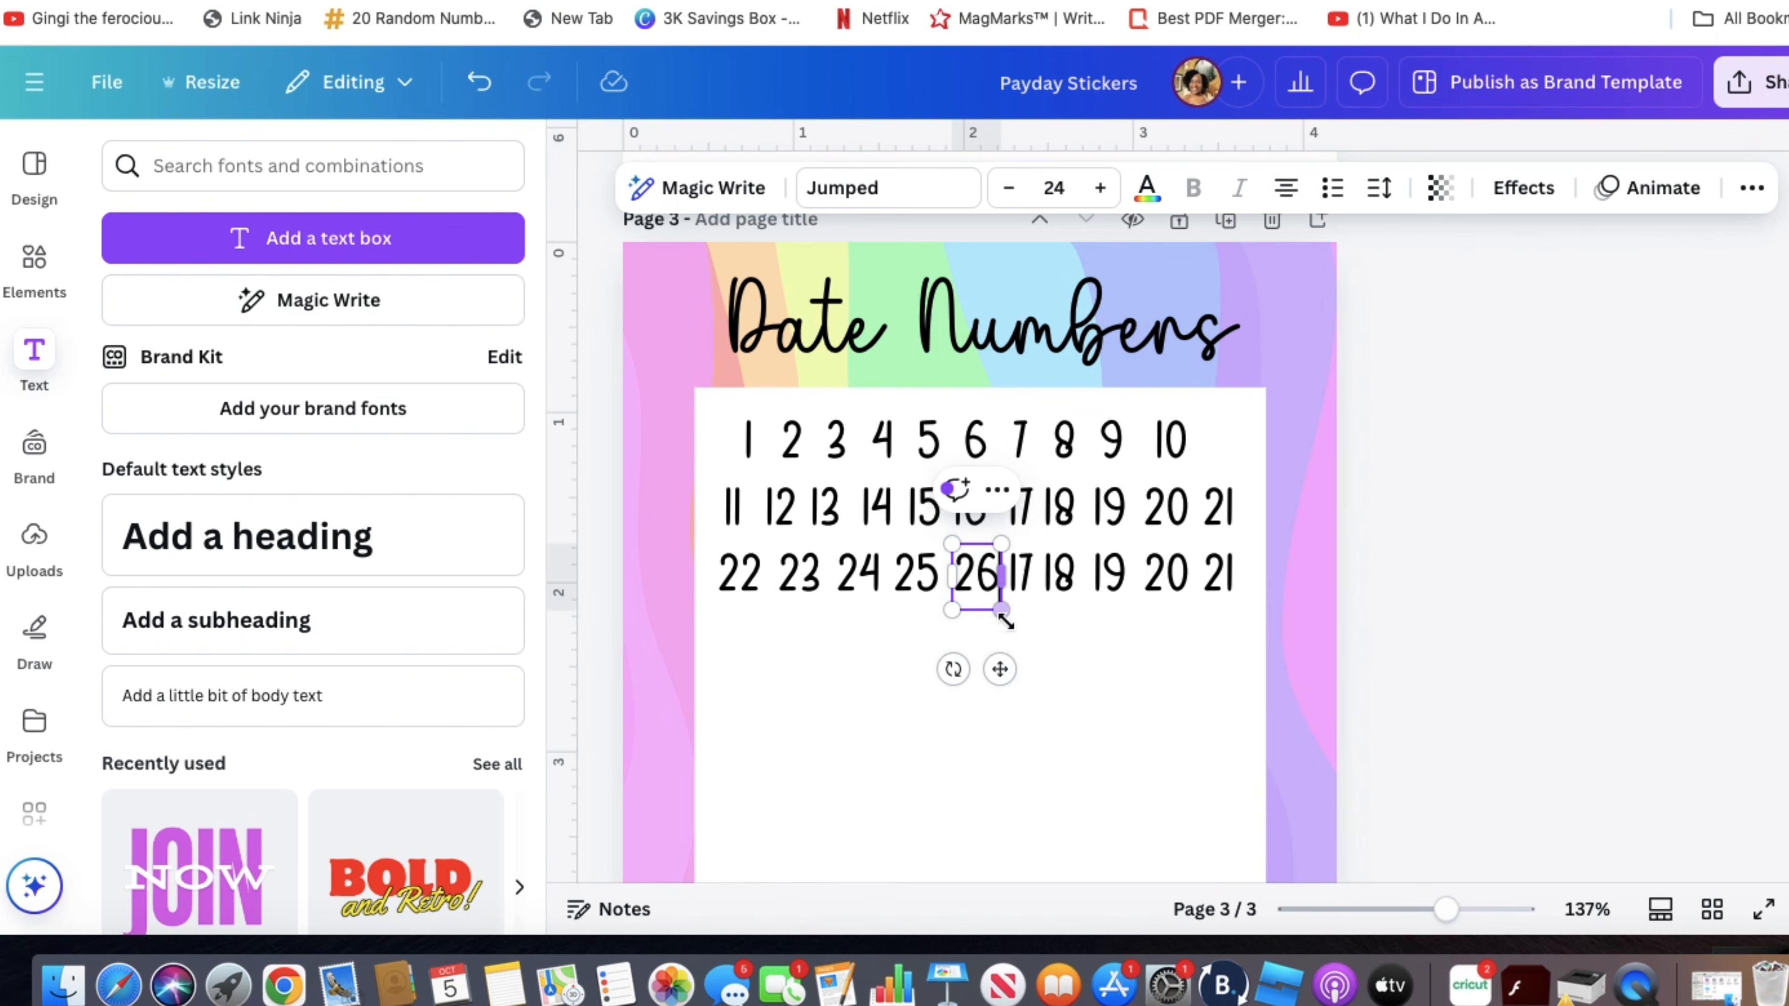
left_click(1021, 572)
double_click(1022, 572)
type("2")
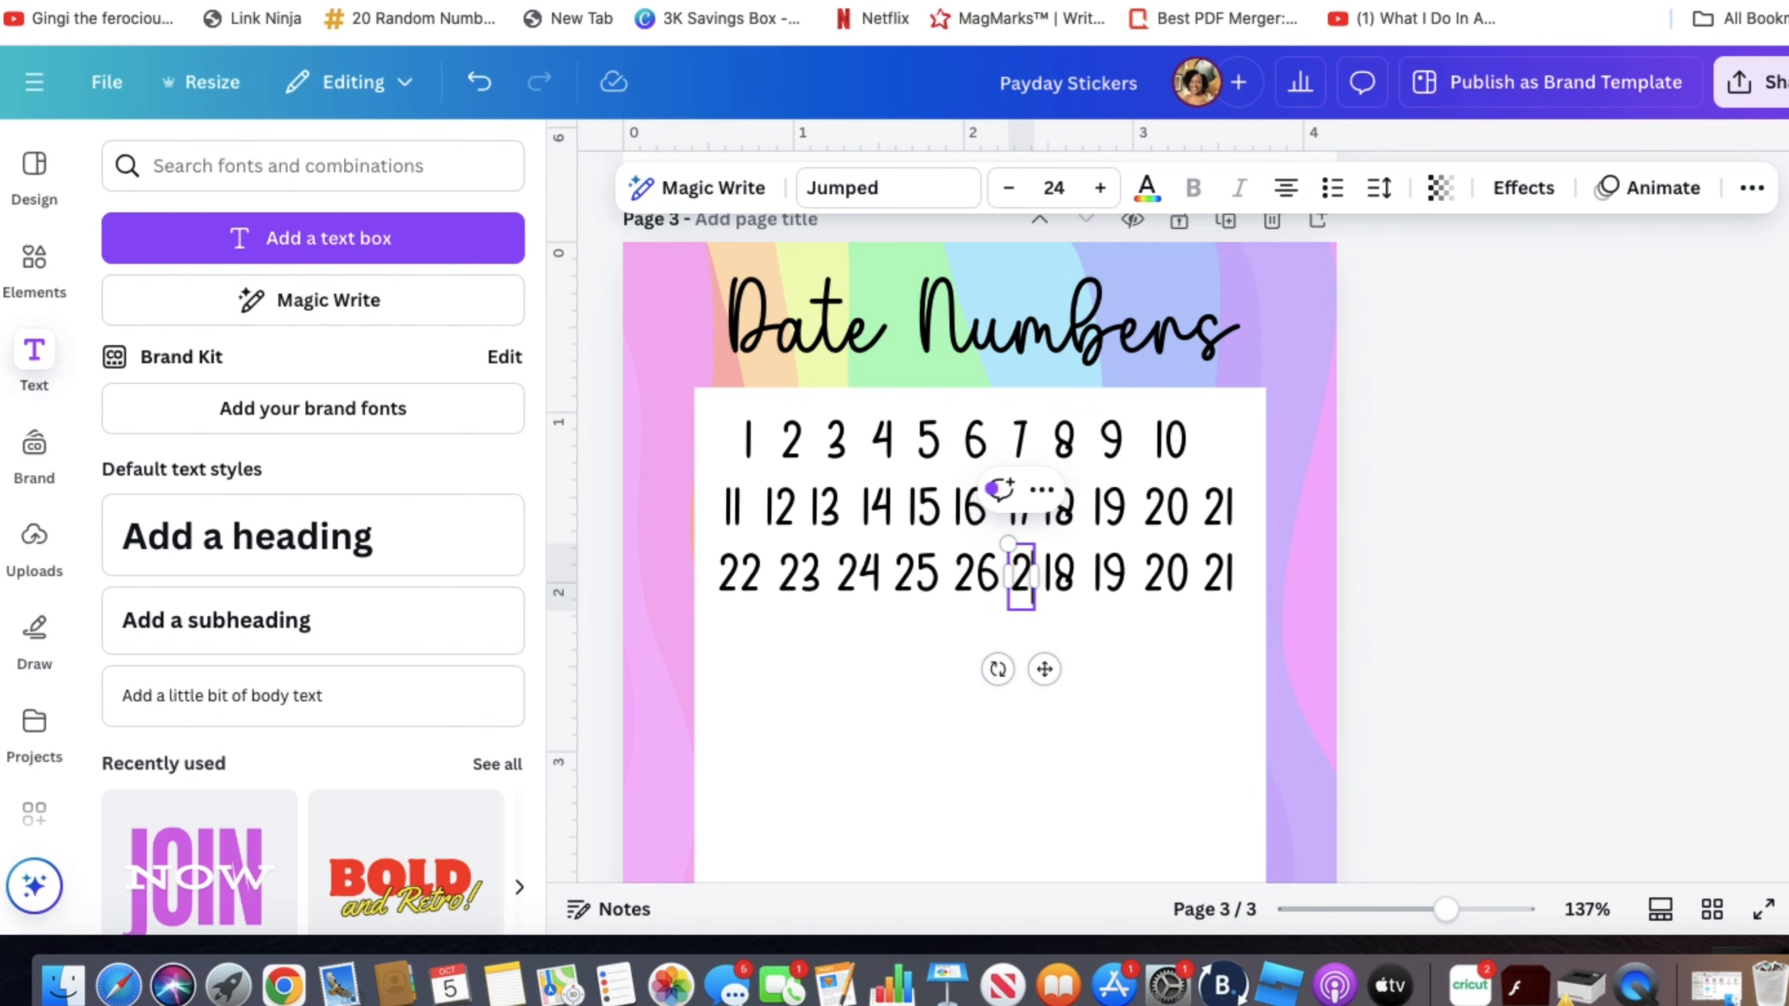
type("7")
left_click_drag(1039, 617, 1058, 610)
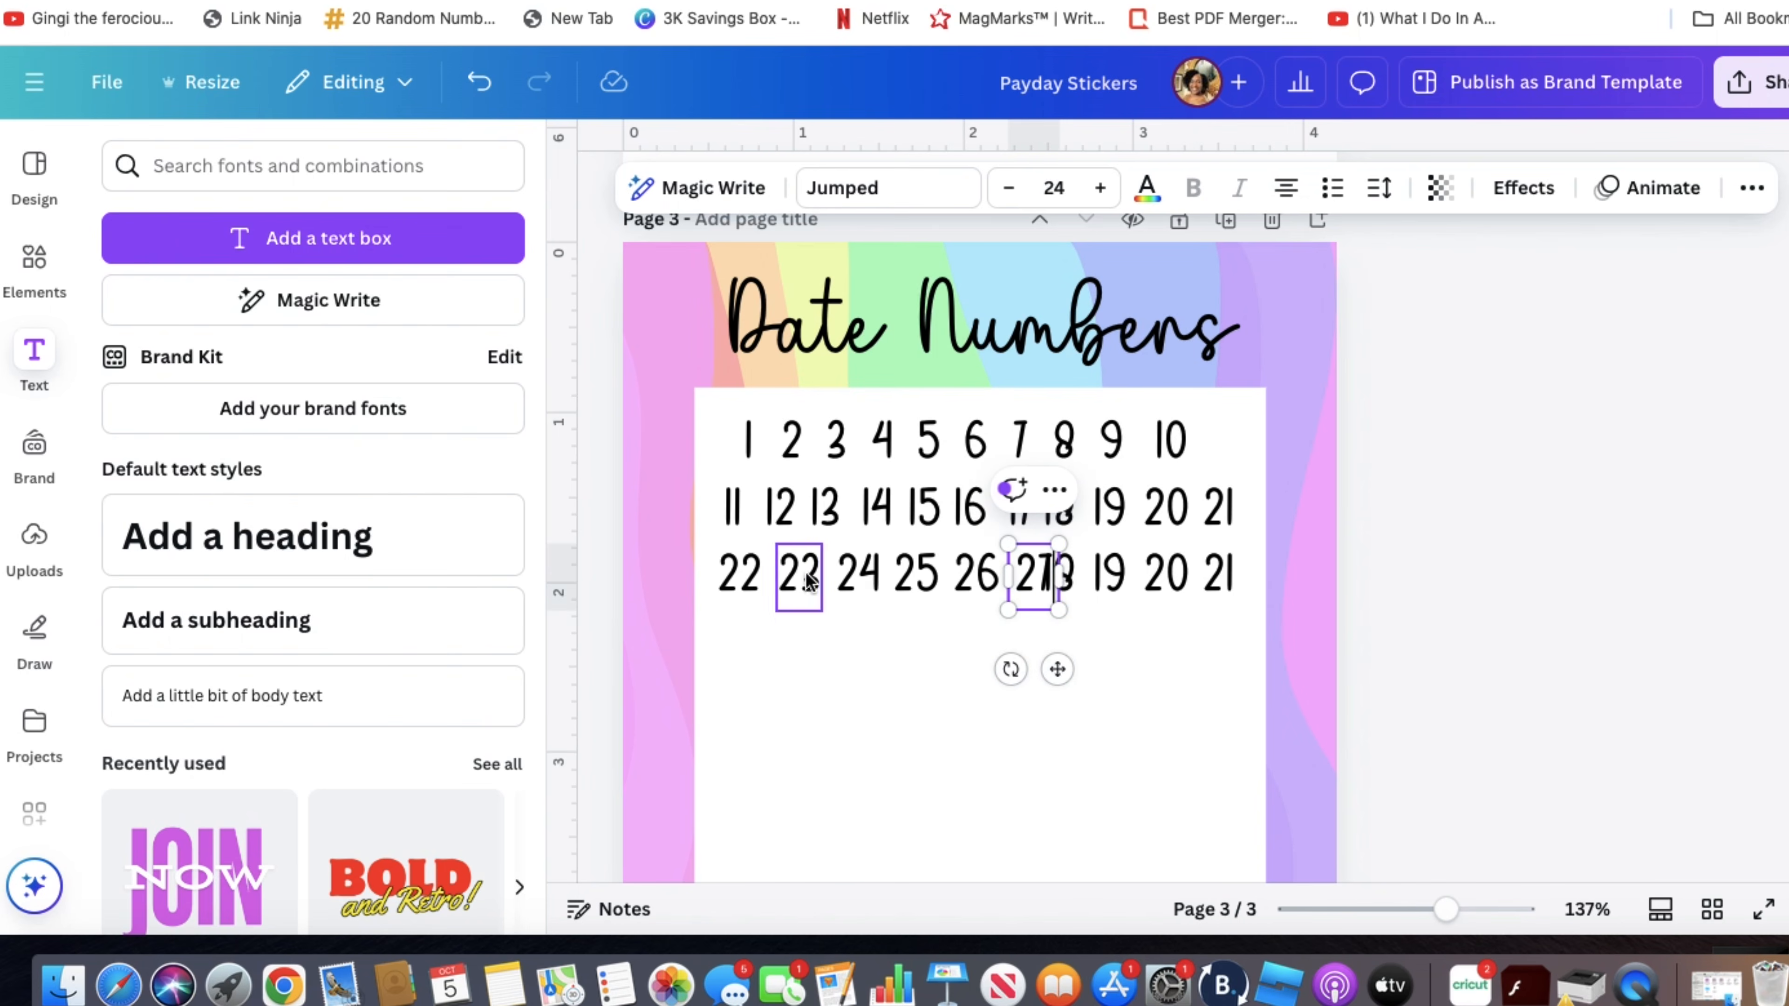
- Shift the 23, 24, 25, 26 and 27 toward the 22 to make room for the rest of the third row
left_click_drag(809, 579, 1022, 584)
left_click(858, 574)
left_click(913, 578)
left_click(972, 579)
left_click(1033, 582)
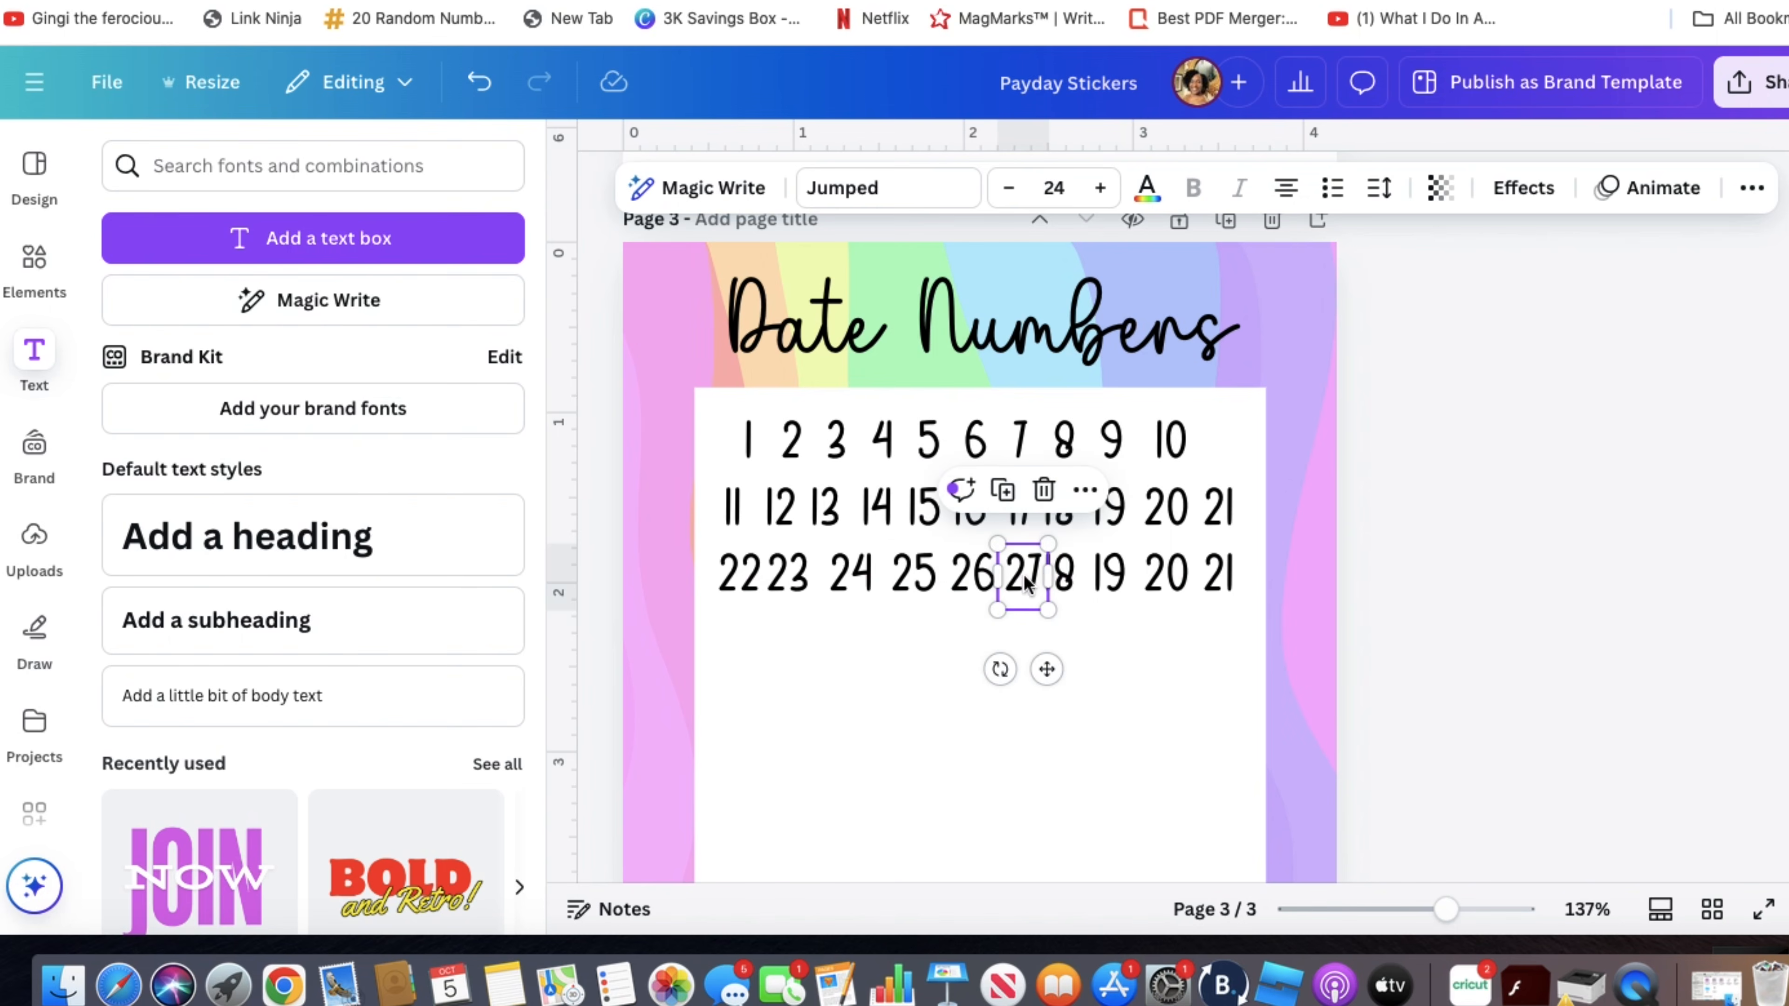
- Change the third row's 18 and 19 to 28 and 29, widening each text box to fit on one line
double_click(1063, 578)
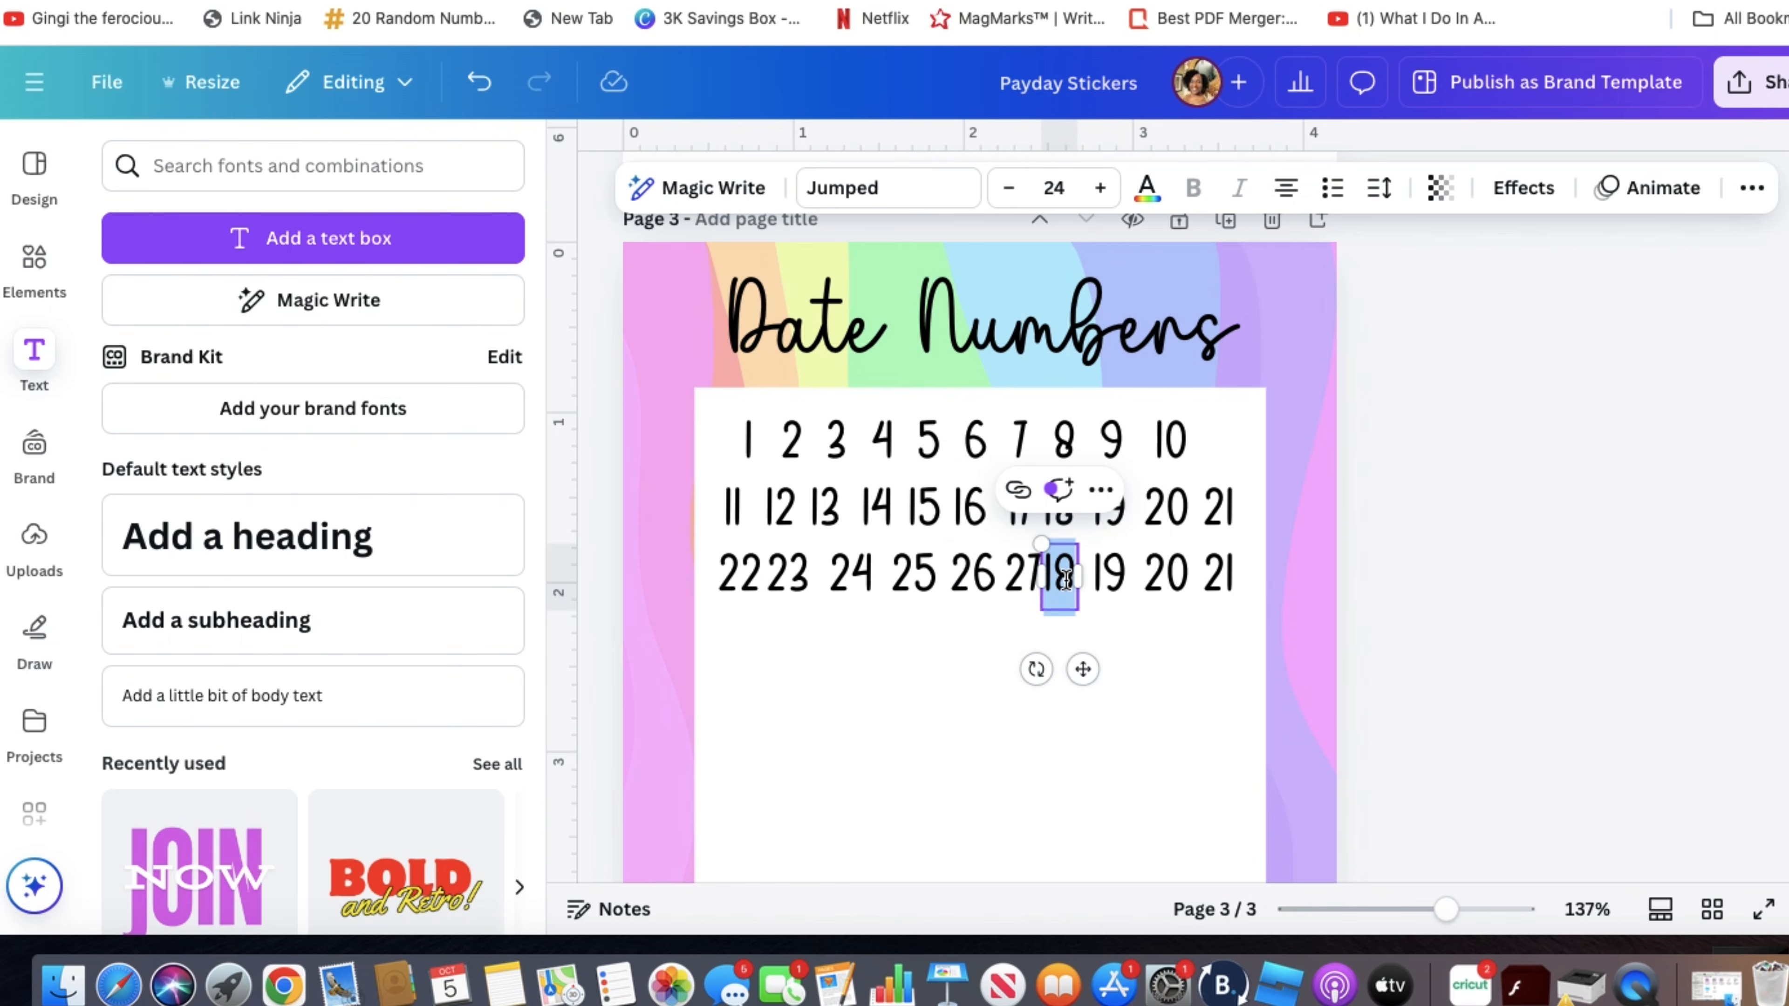
type("28")
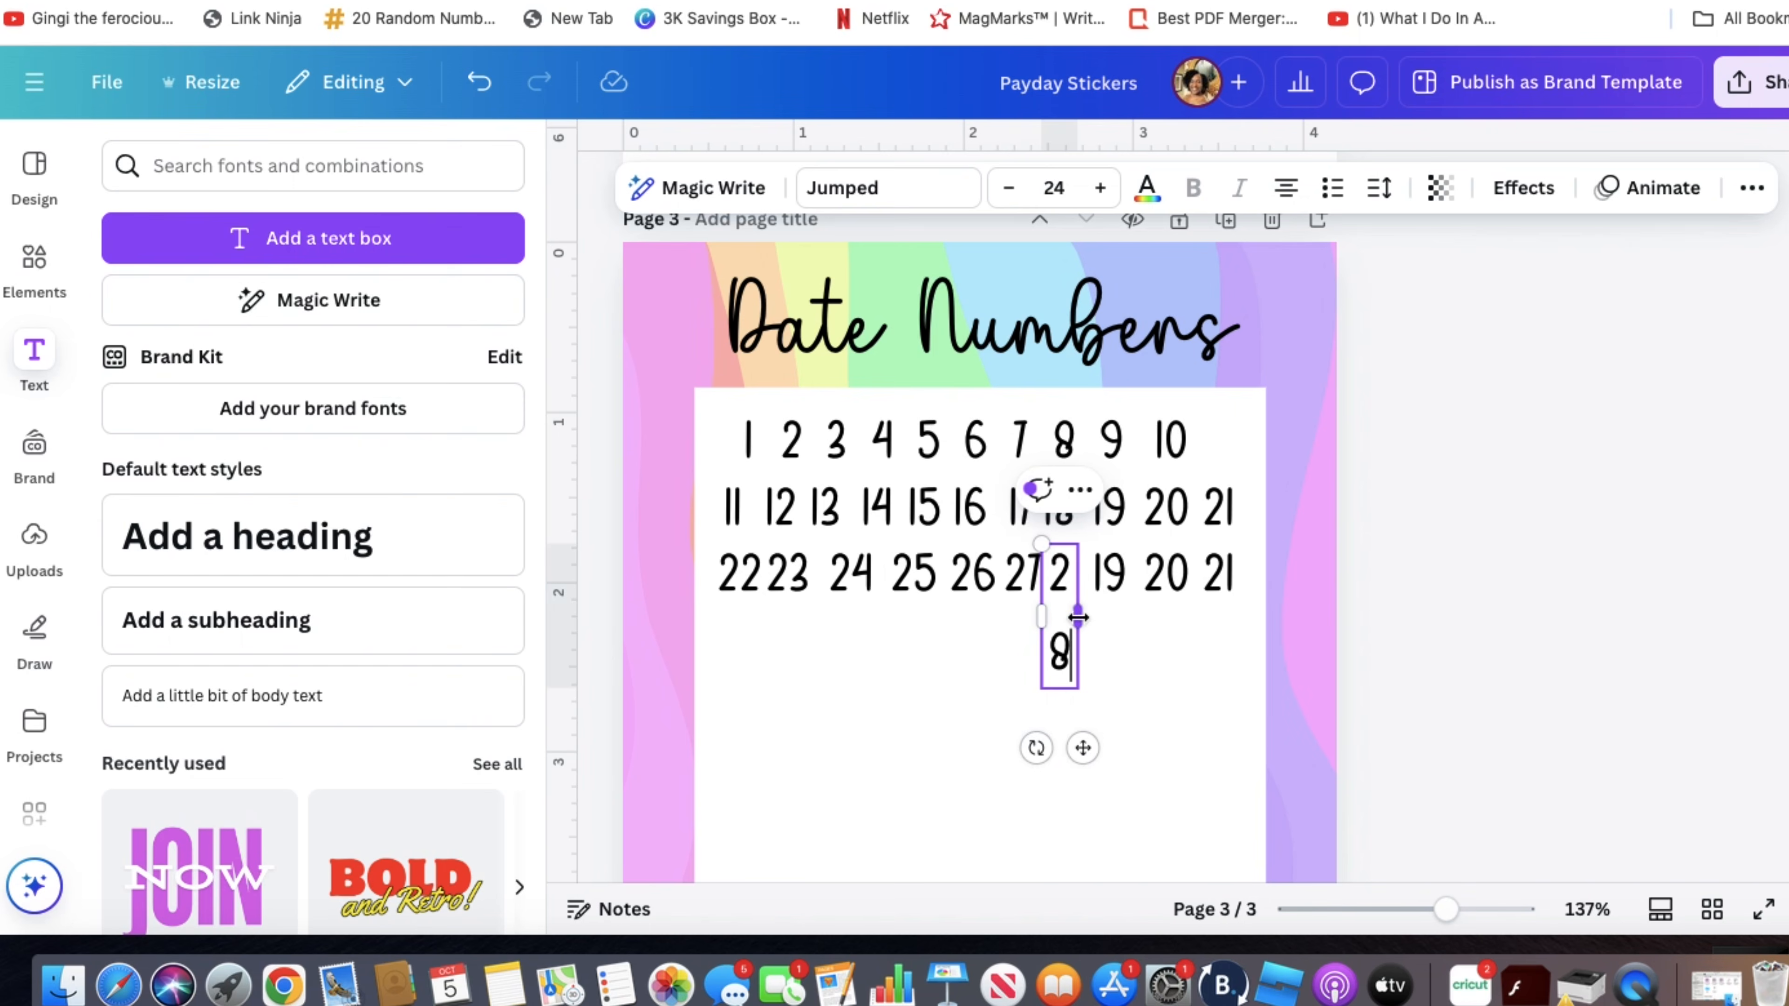
left_click_drag(1077, 610, 1100, 618)
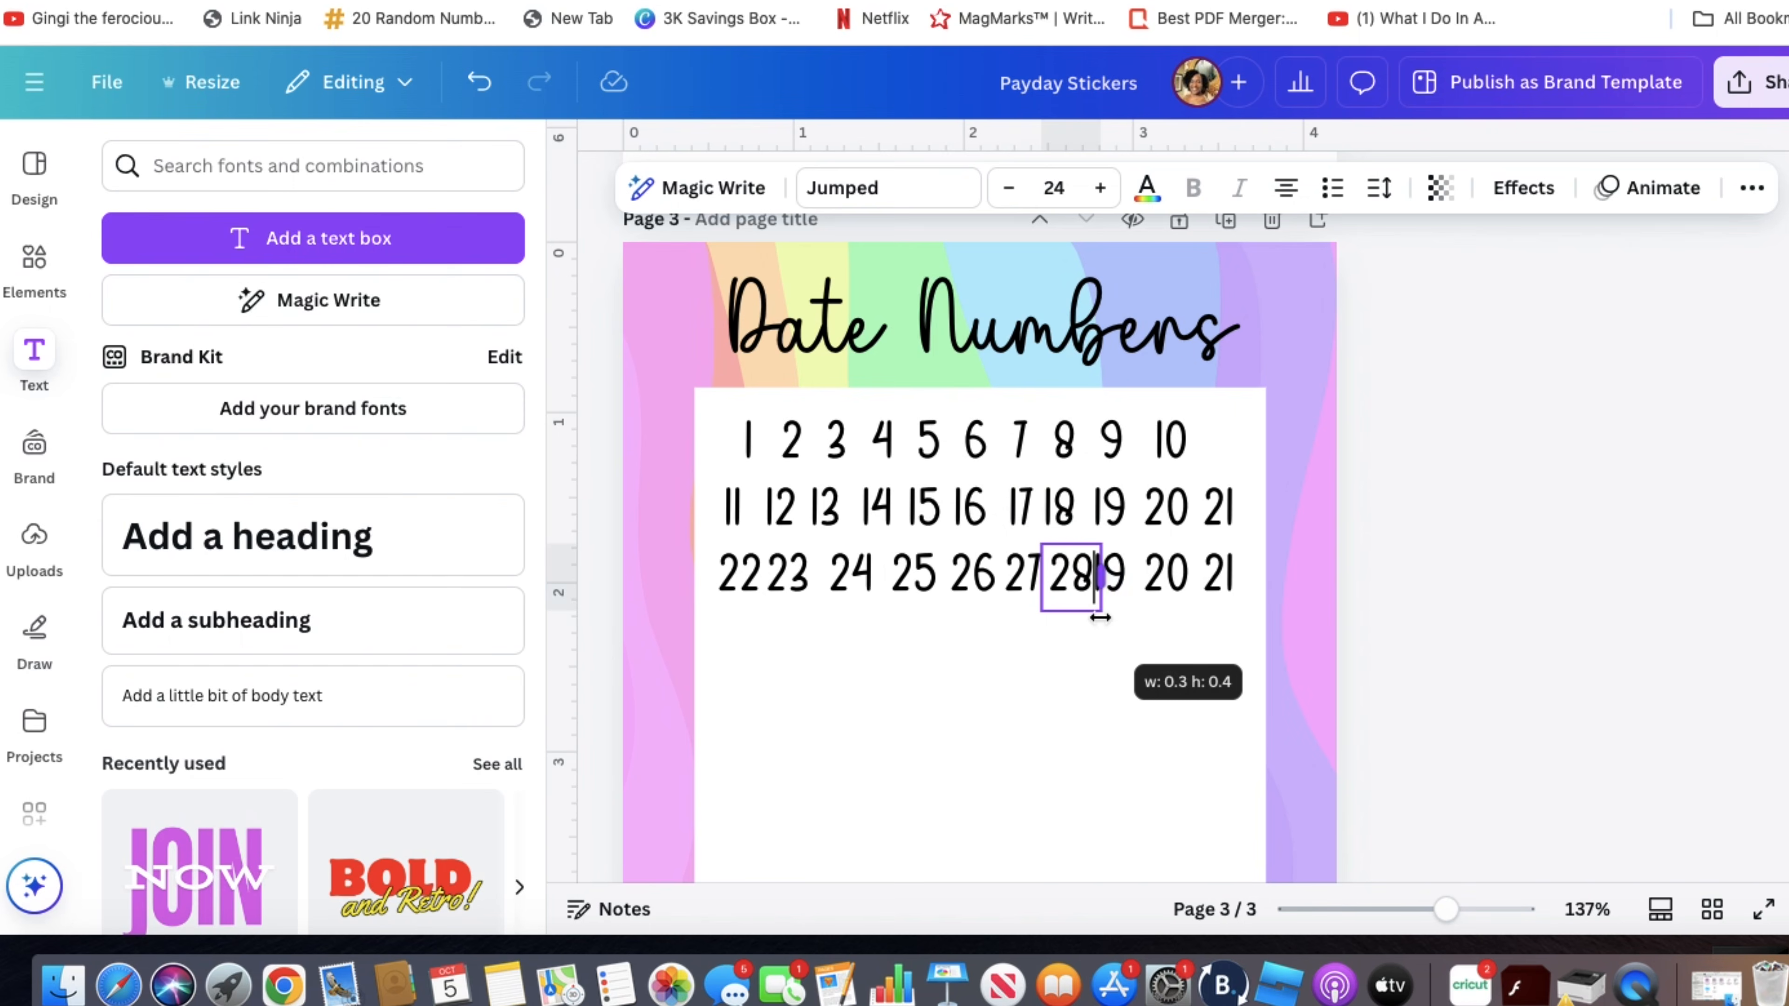
double_click(1118, 589)
type("29")
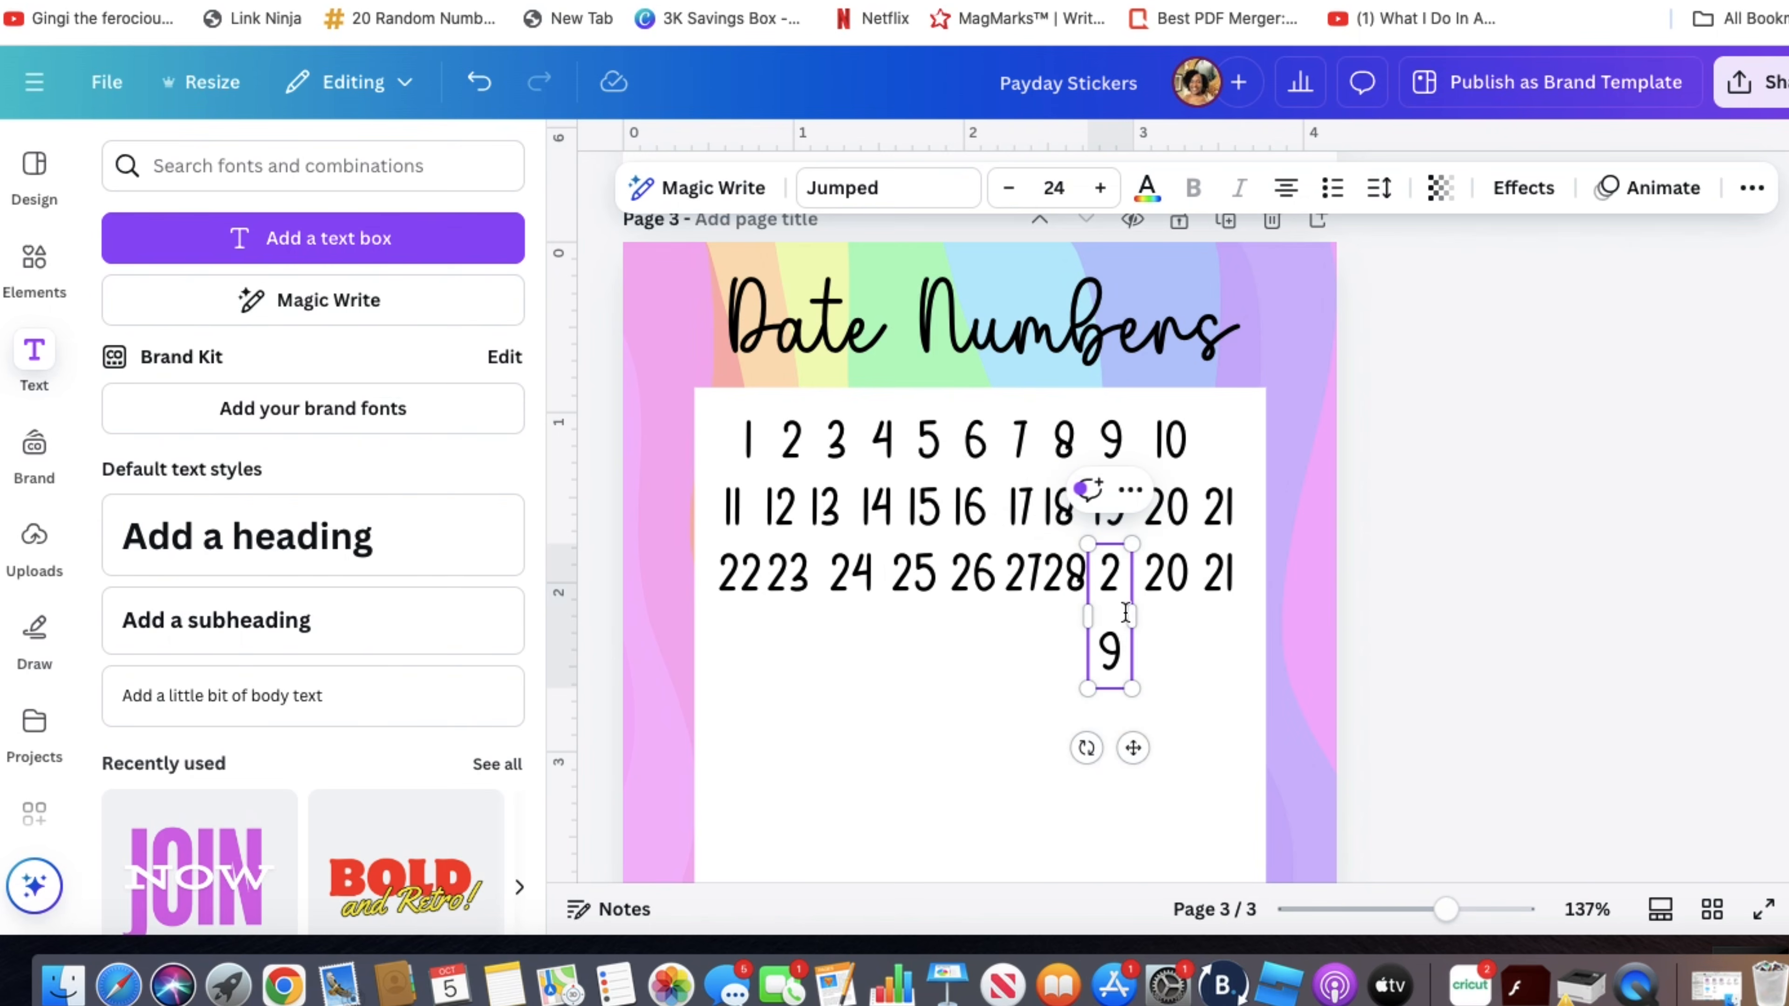
left_click_drag(1134, 619, 1151, 619)
- Change the last two numbers of the third row to 30 and 31
double_click(1173, 571)
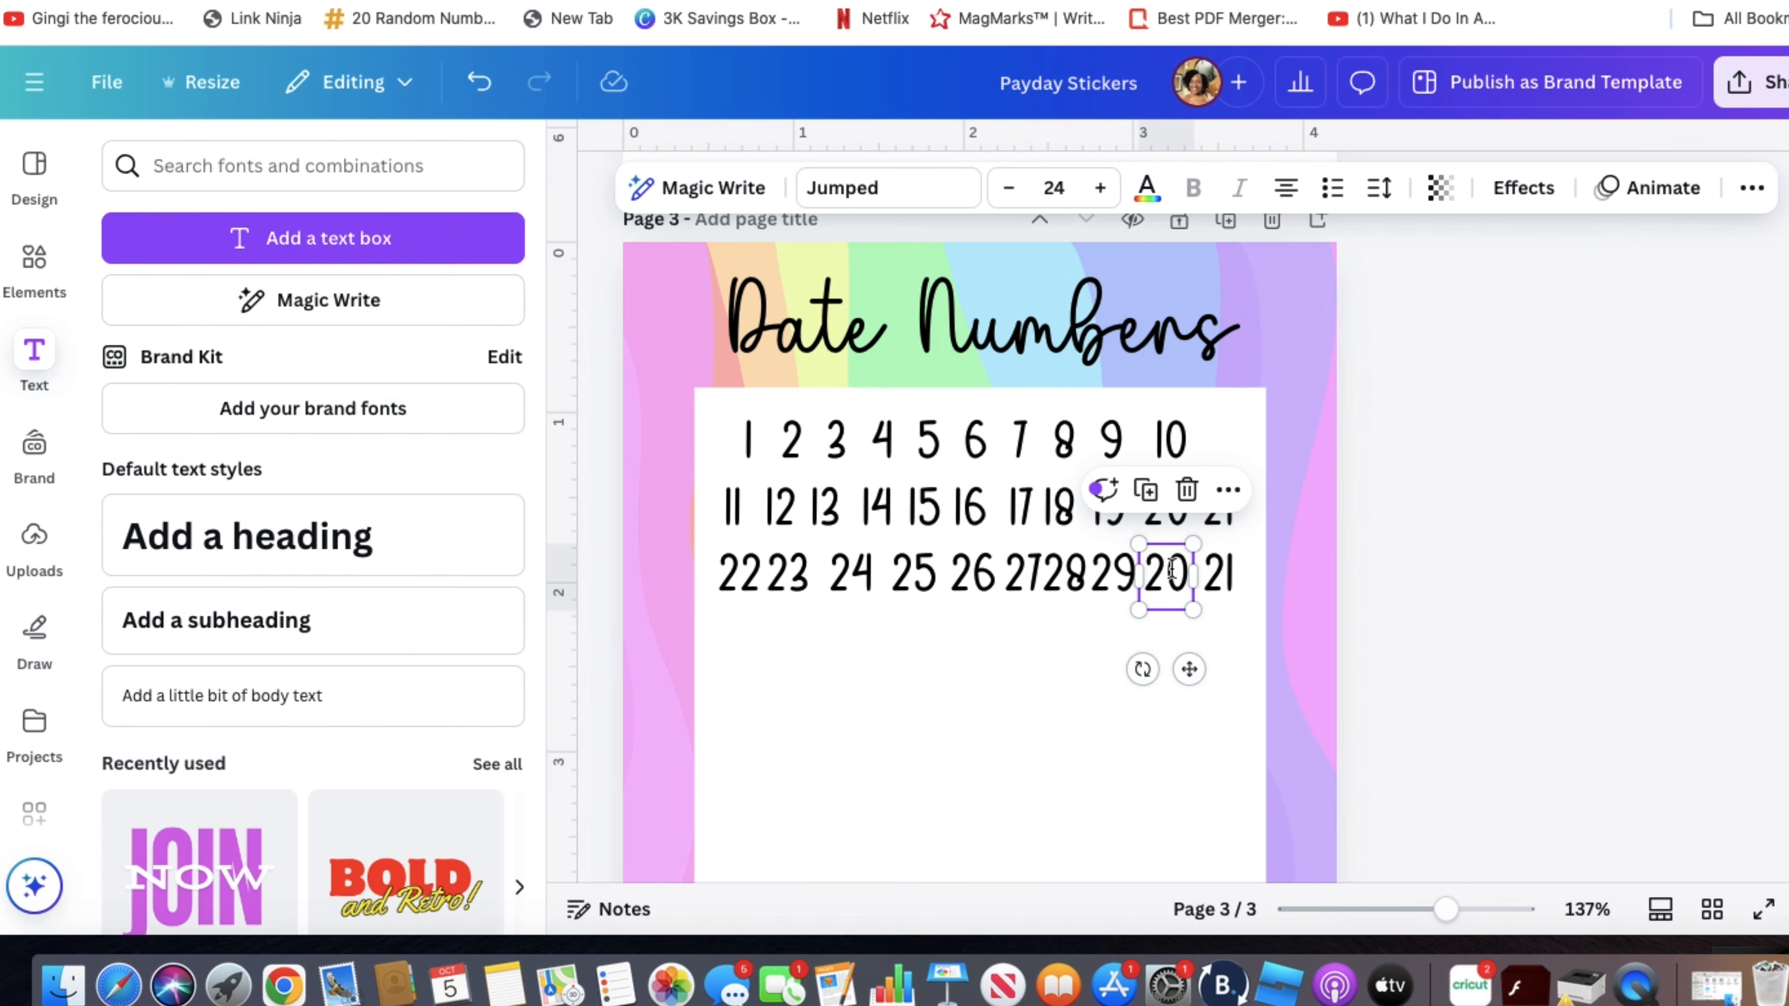
type("30")
left_click(1218, 579)
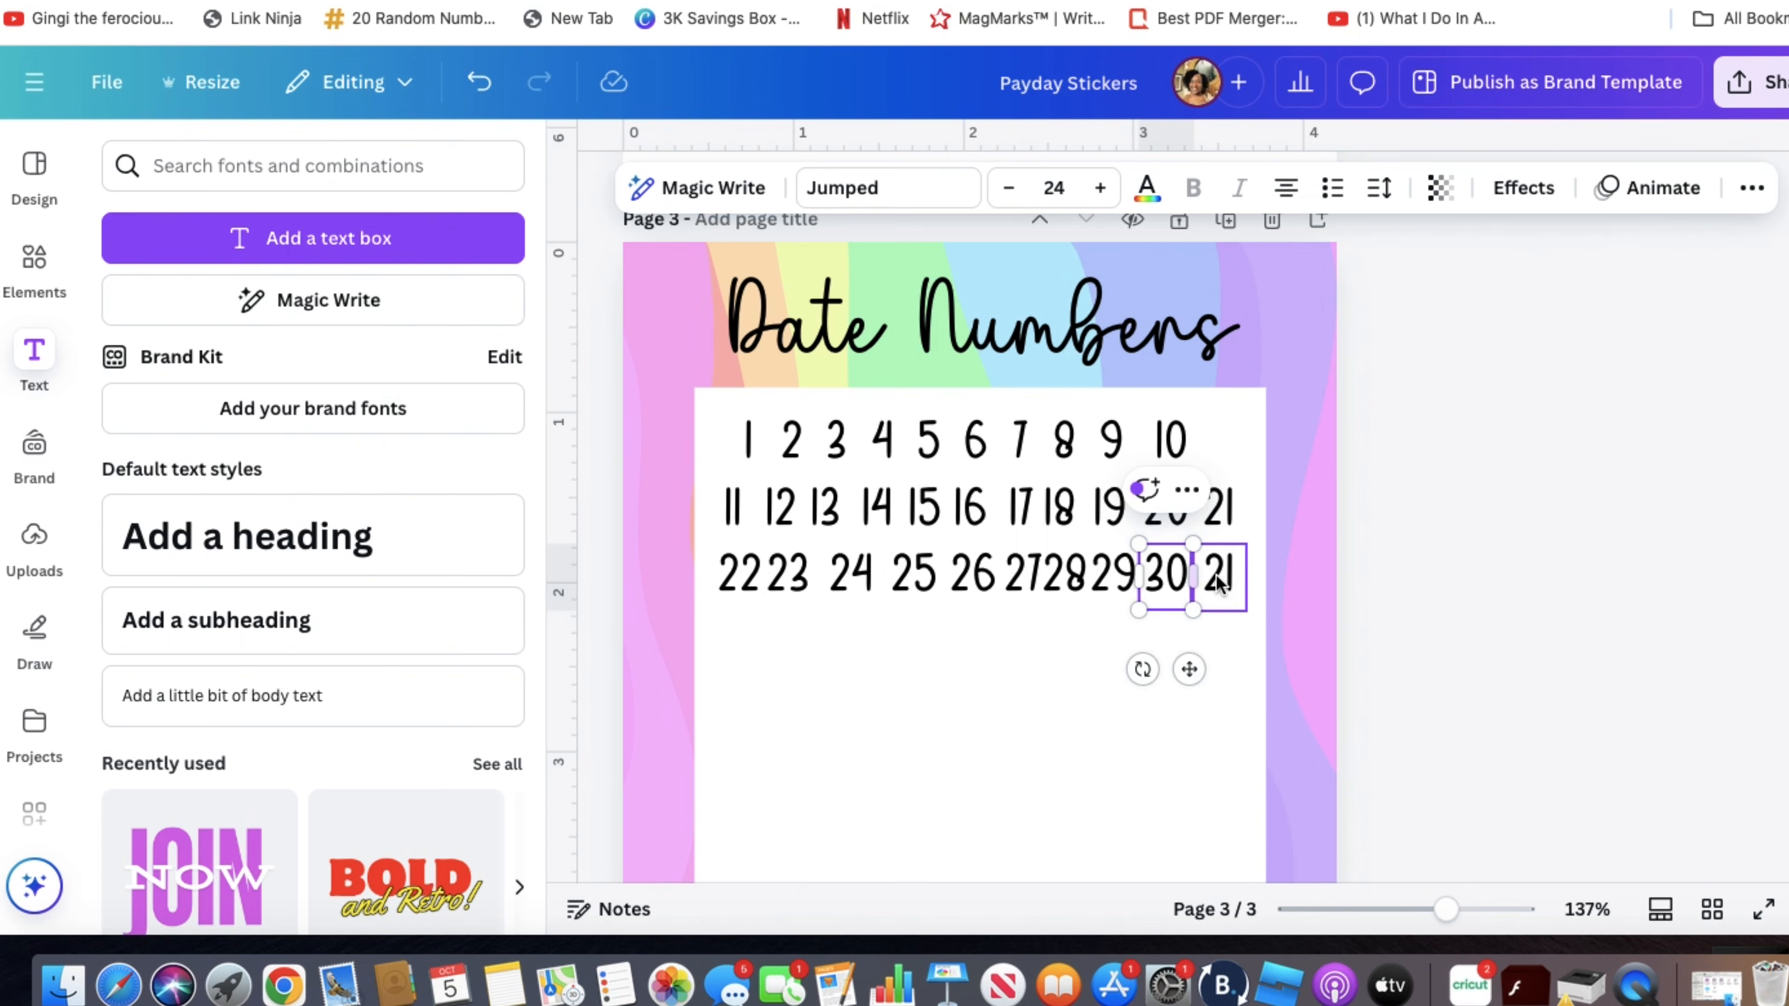
double_click(1217, 580)
type("31")
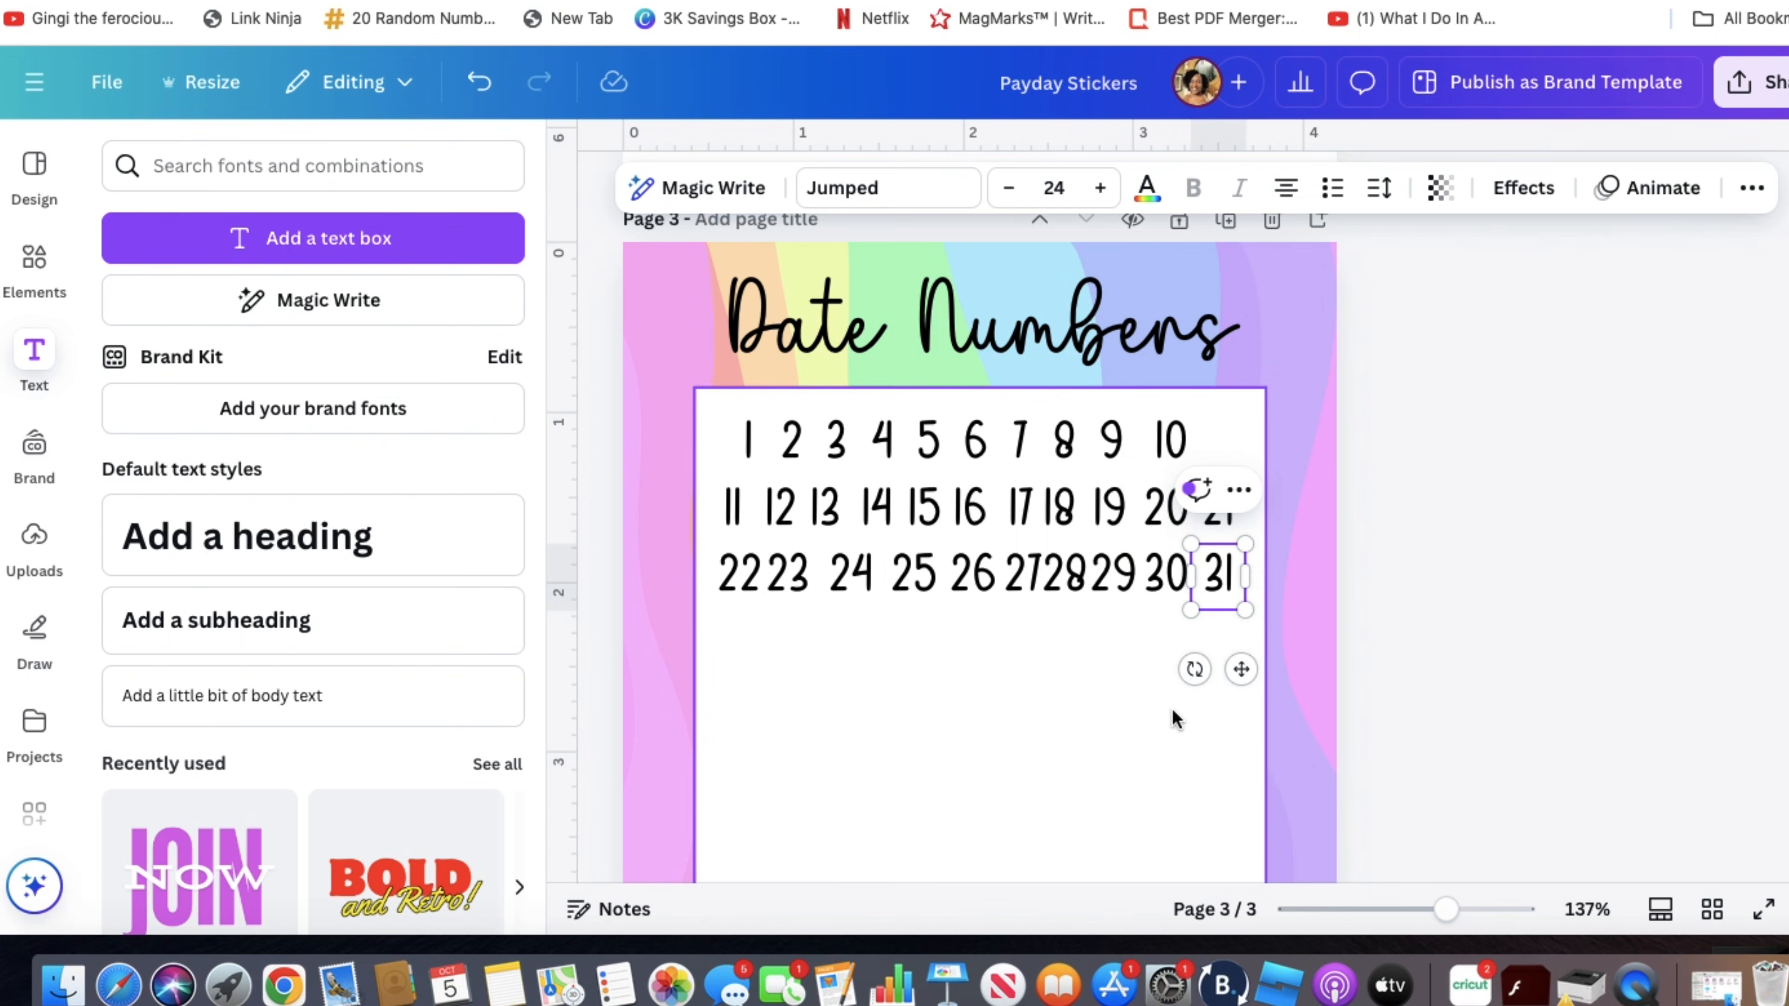
- Select all the third row's numbers from 22 to 31 and space them evenly across the row
left_click(1213, 662)
left_click_drag(1197, 627, 712, 542)
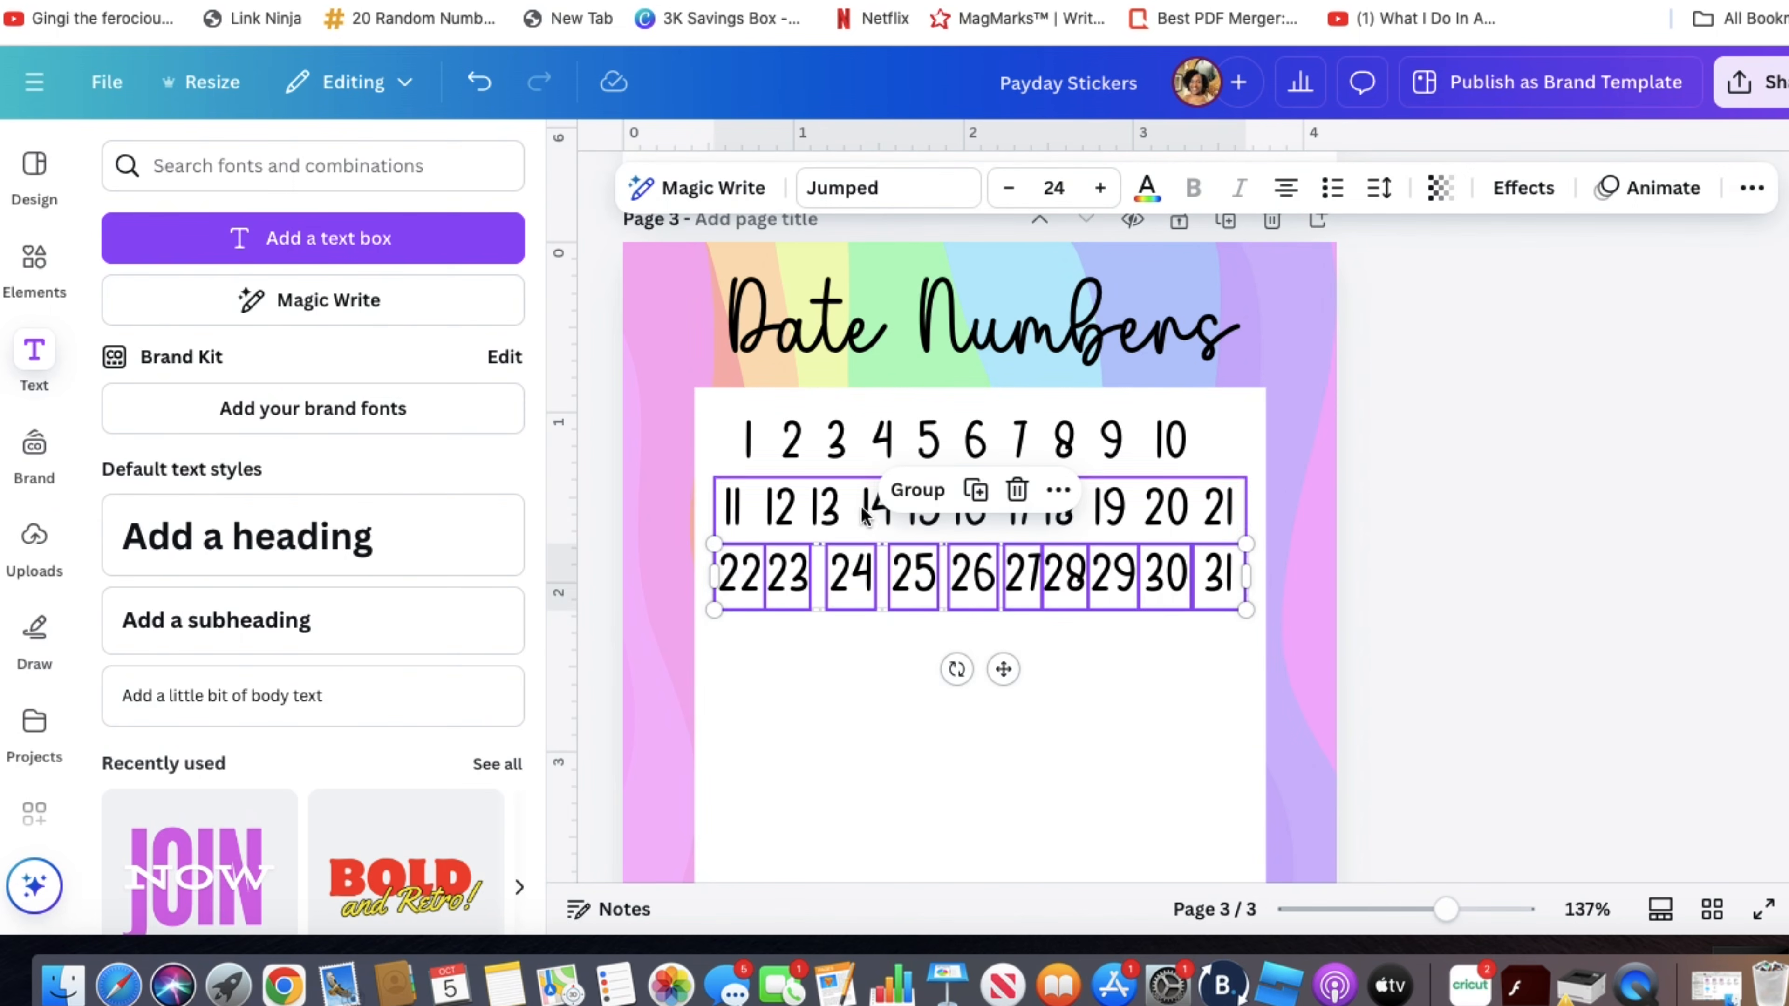
left_click(1058, 489)
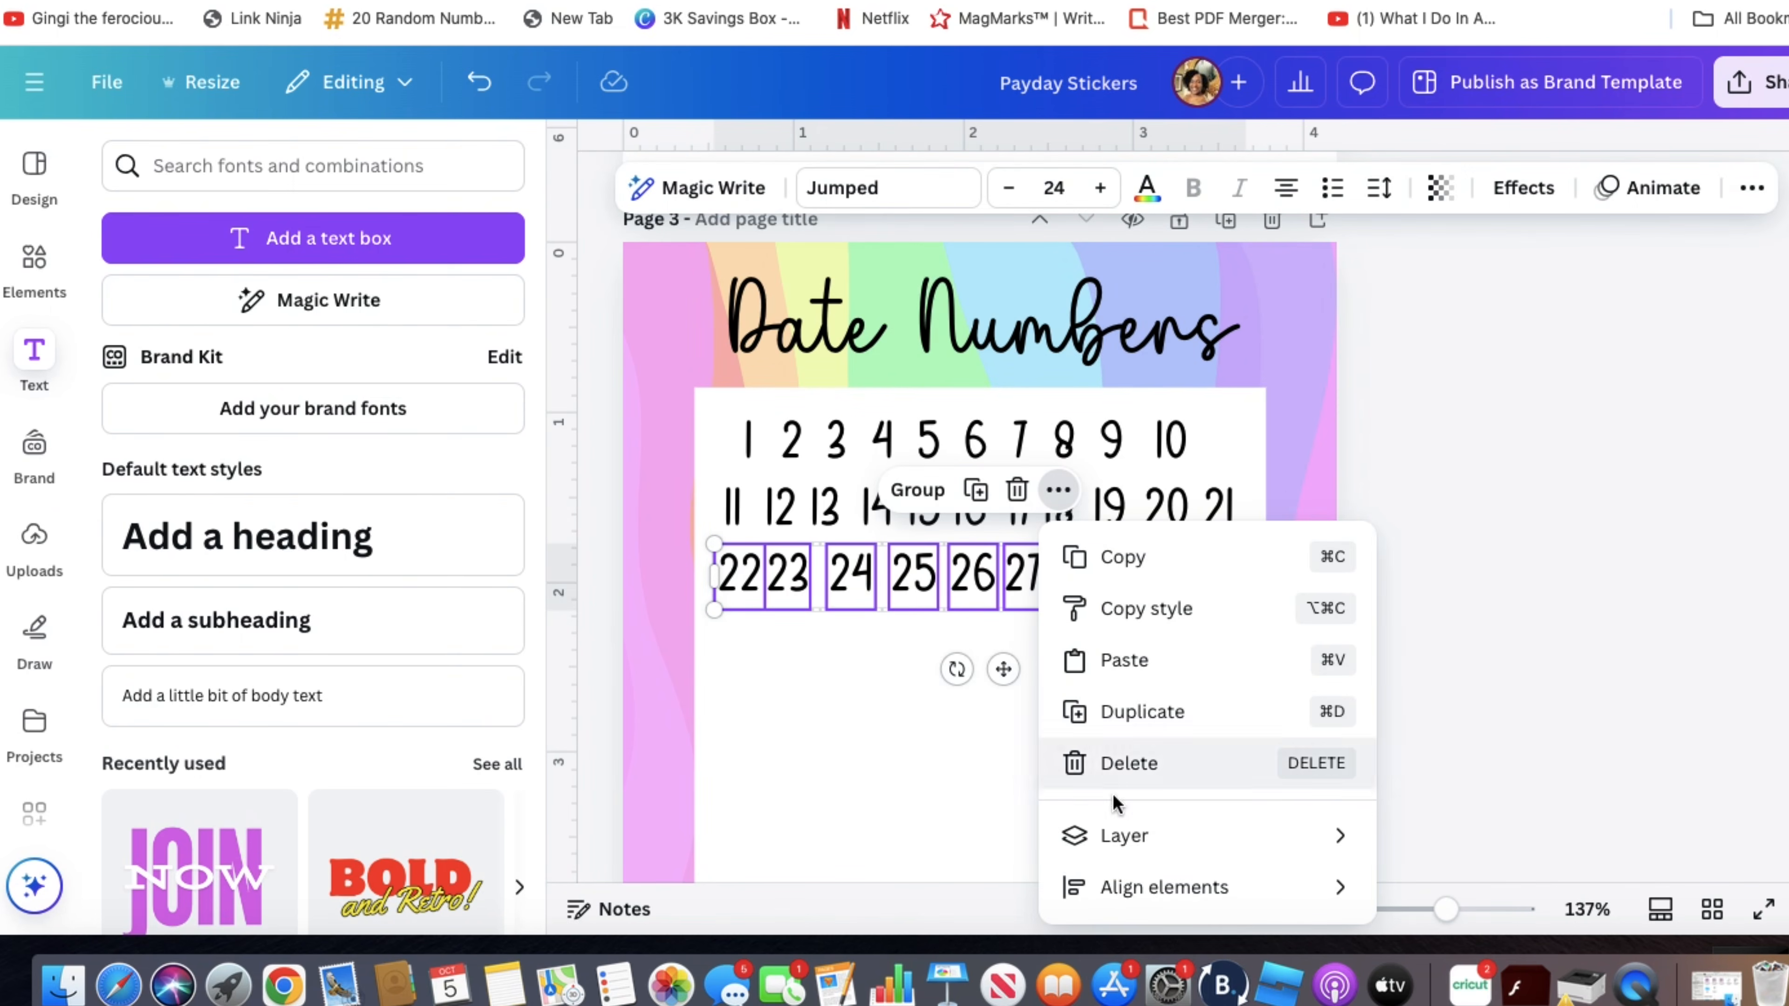
scroll(1118, 881, "down", 2)
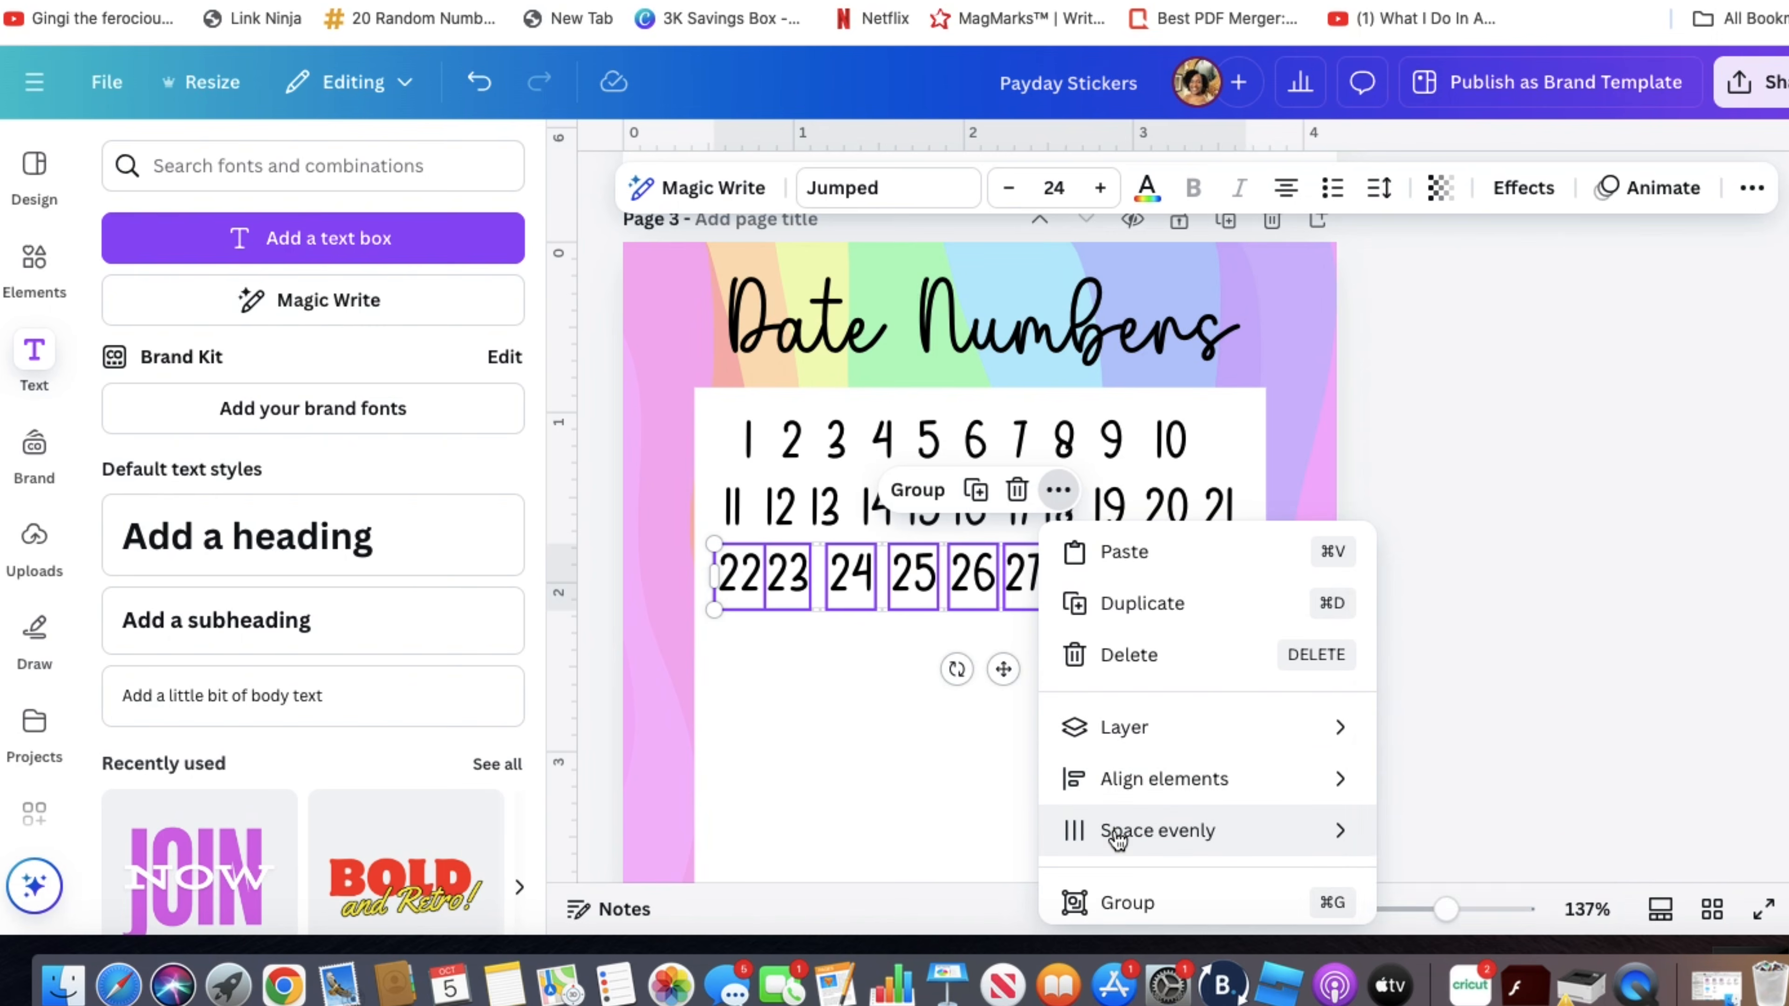
mouse_move(1120, 834)
left_click(1458, 768)
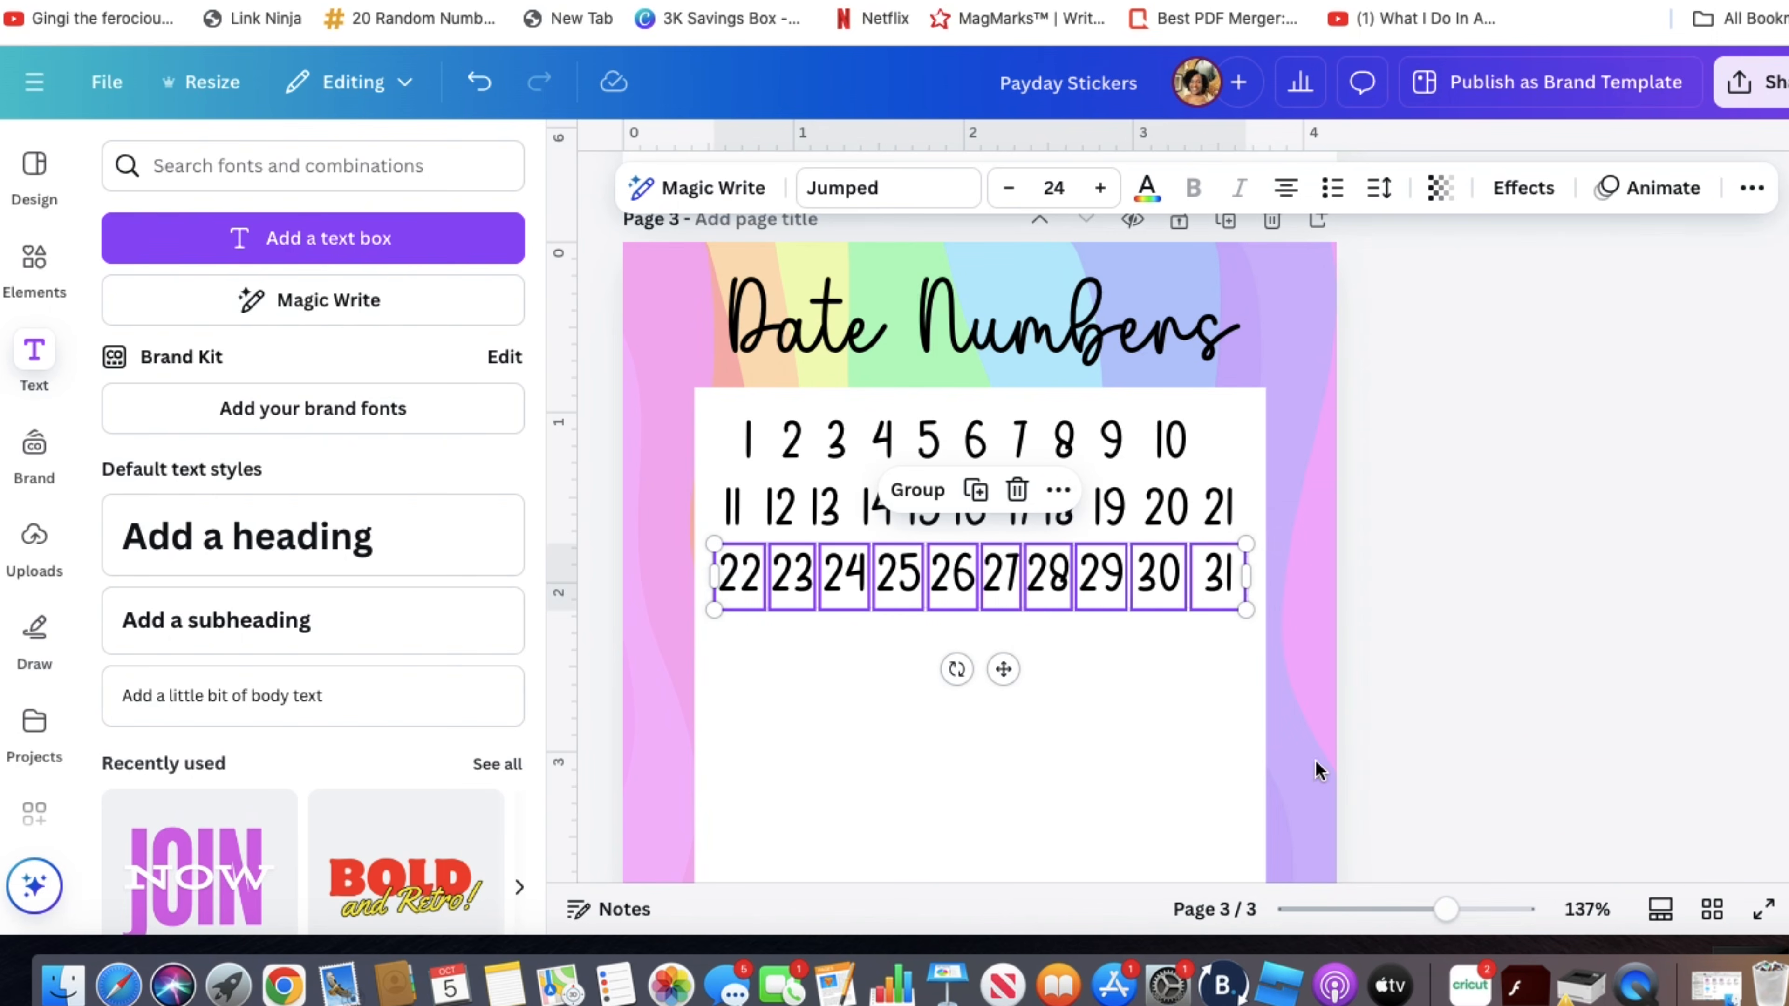
key("Escape")
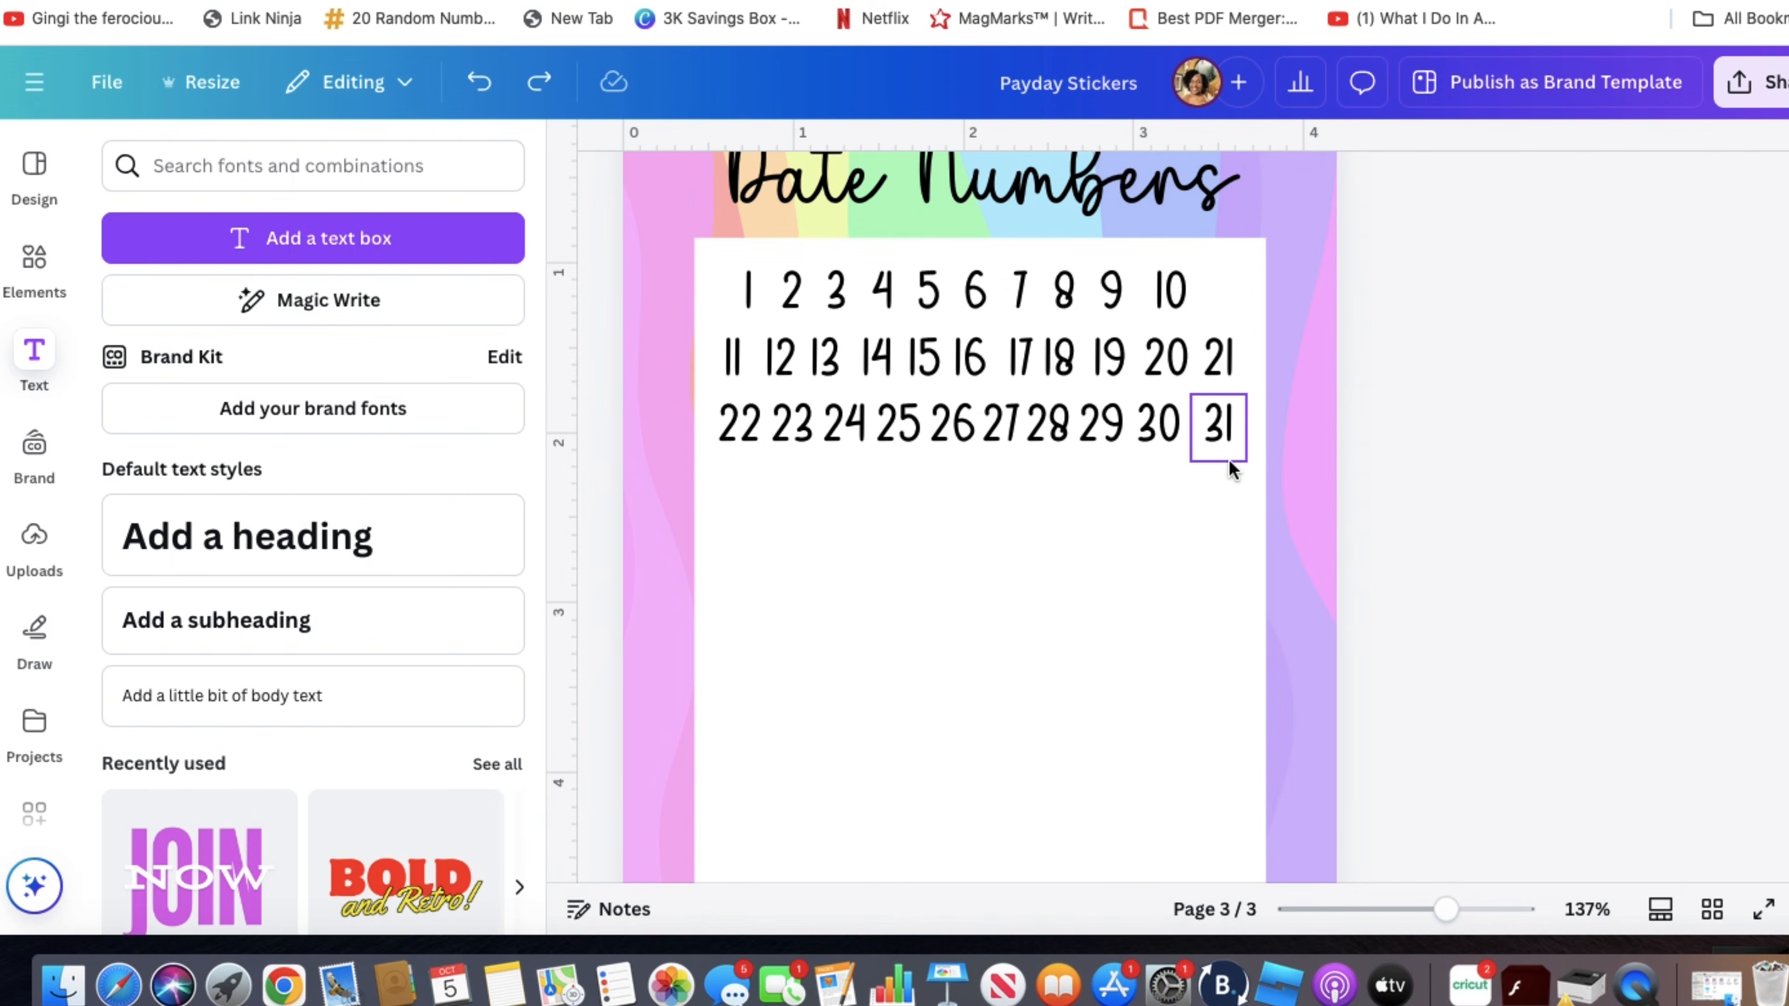
- Group the three rows of date numbers 1 to 31 into a single block
left_click_drag(1248, 470, 732, 287)
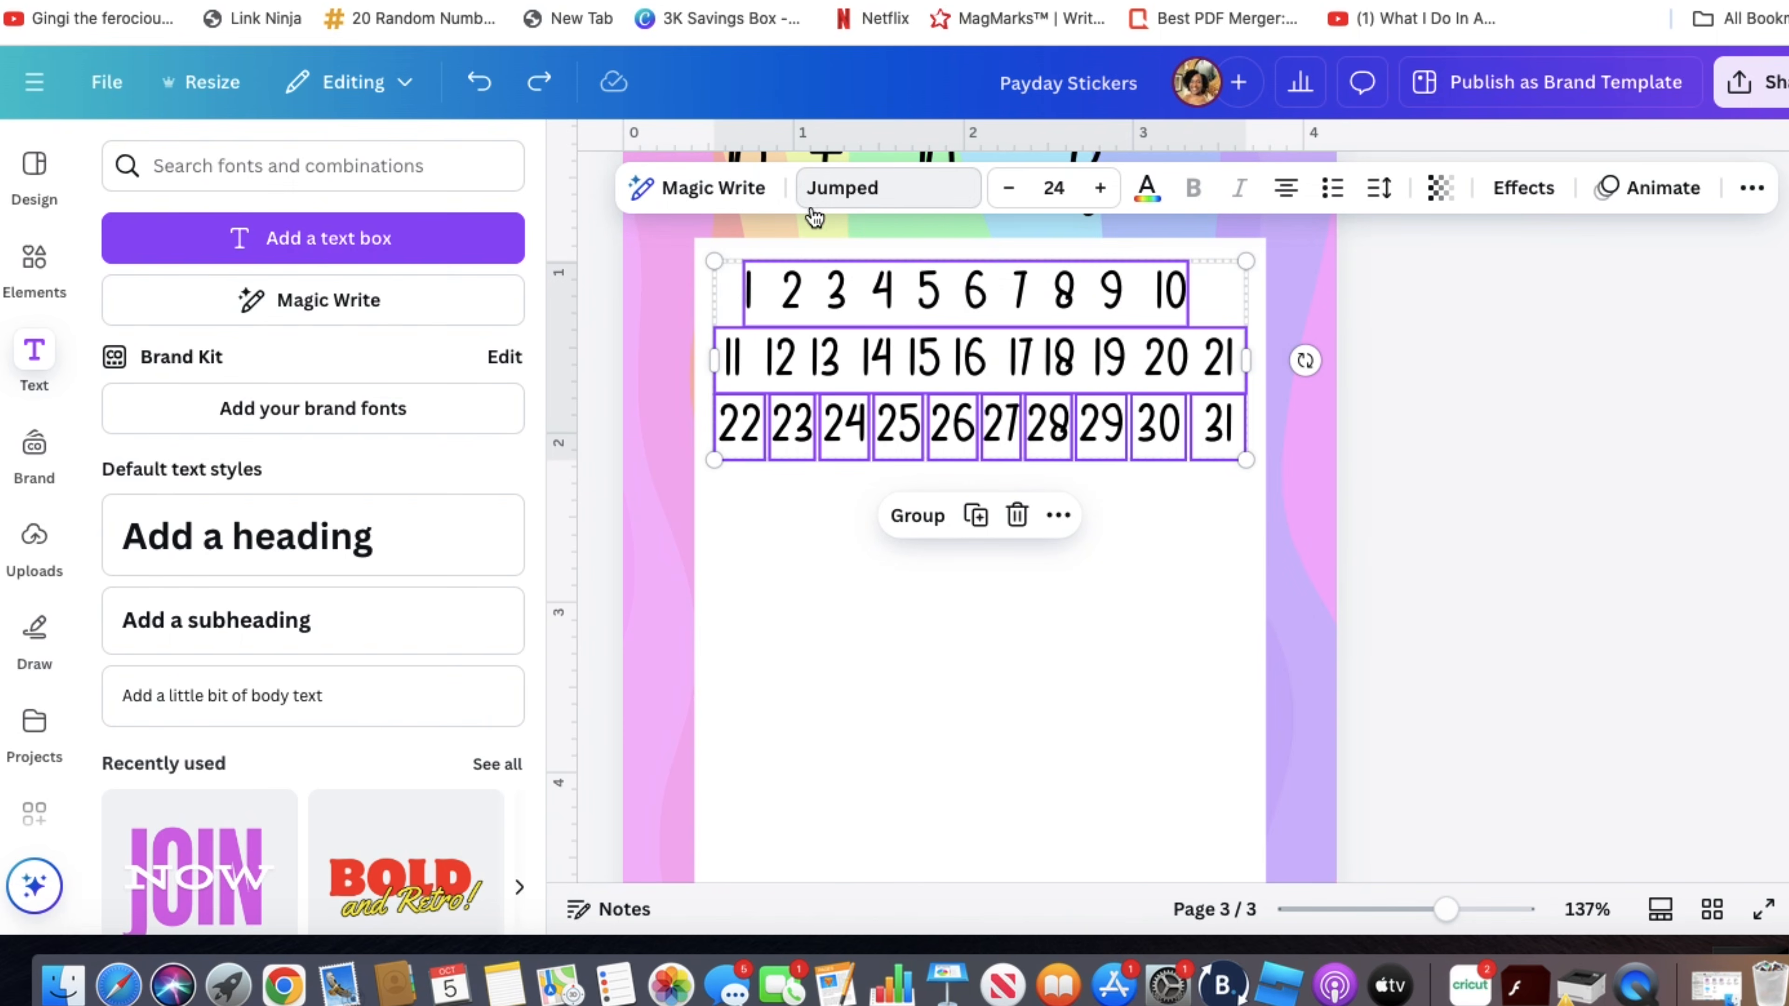
left_click(927, 520)
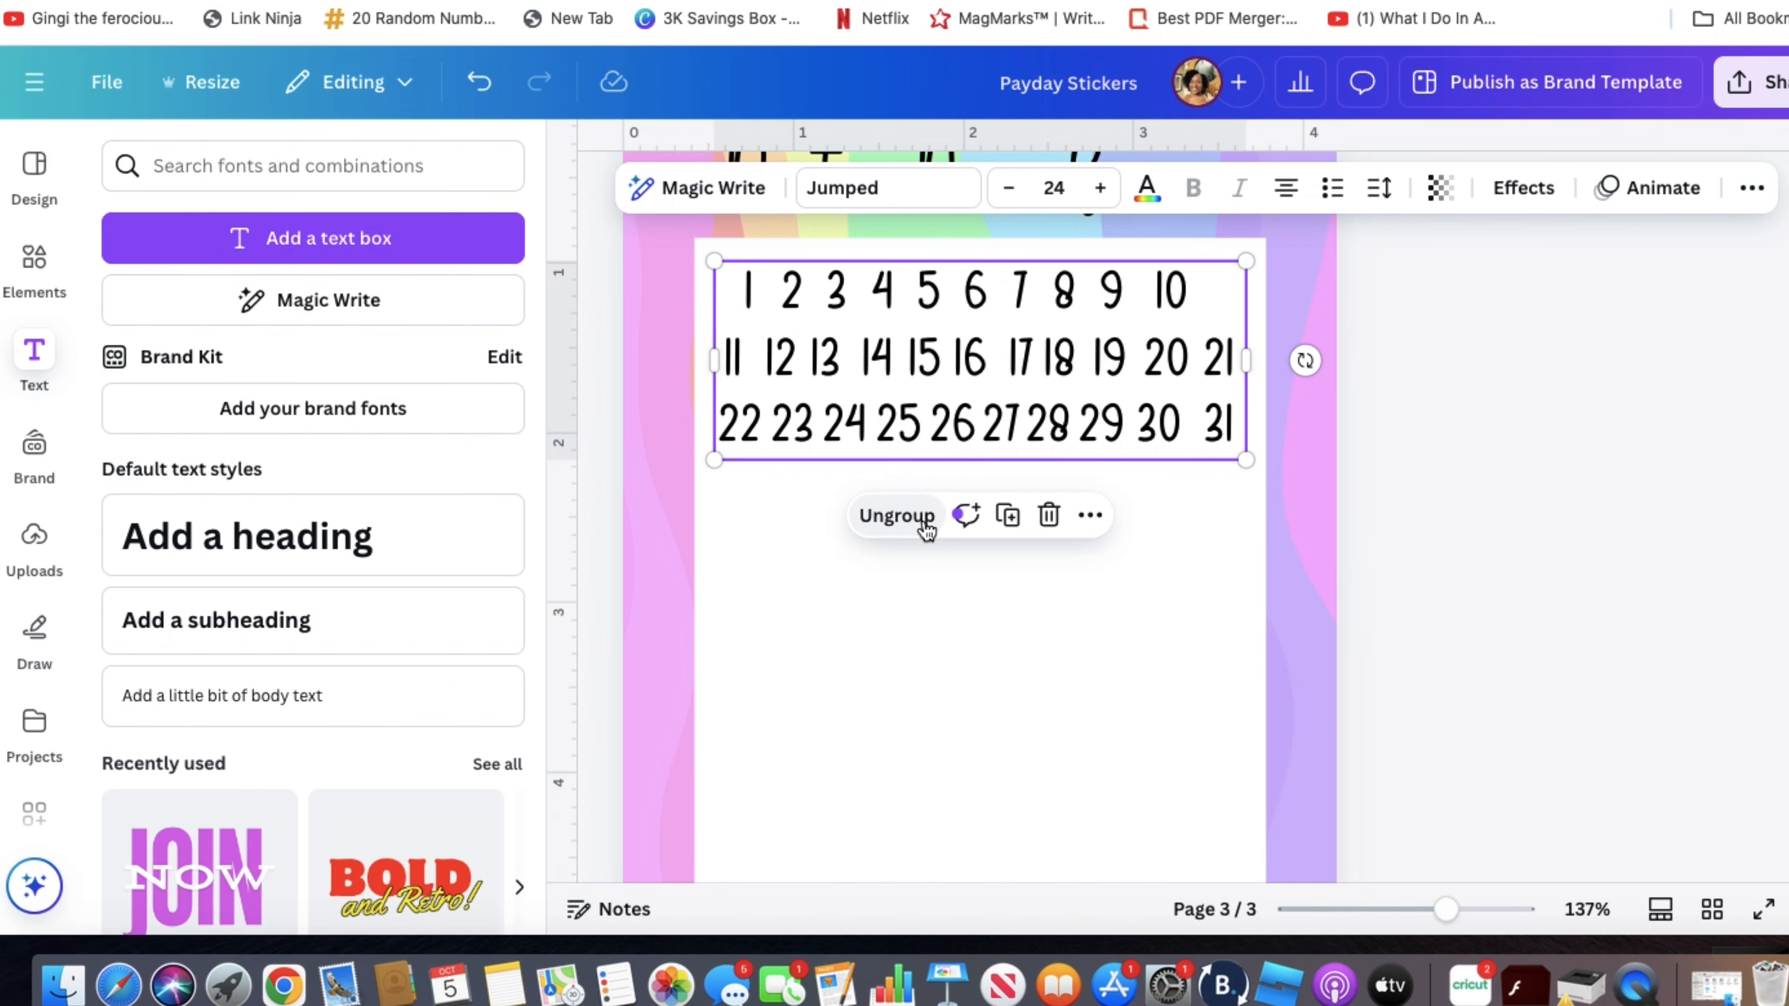
left_click(926, 523)
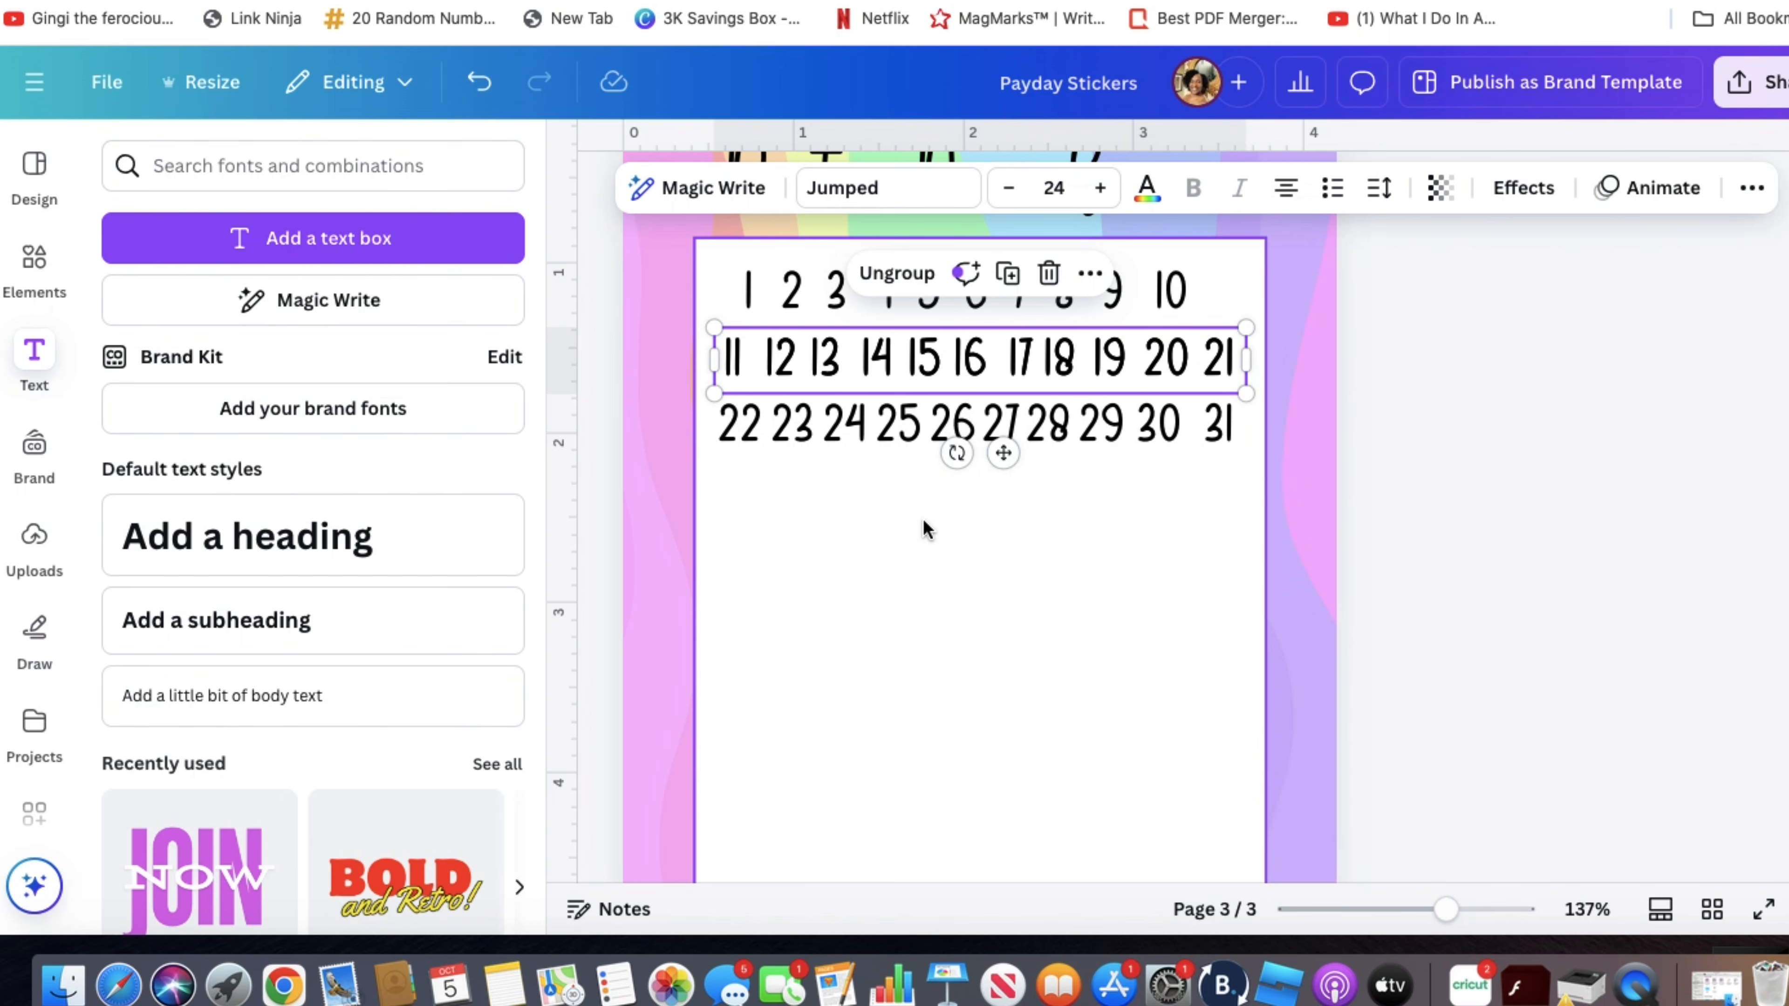
left_click_drag(1250, 479, 745, 276)
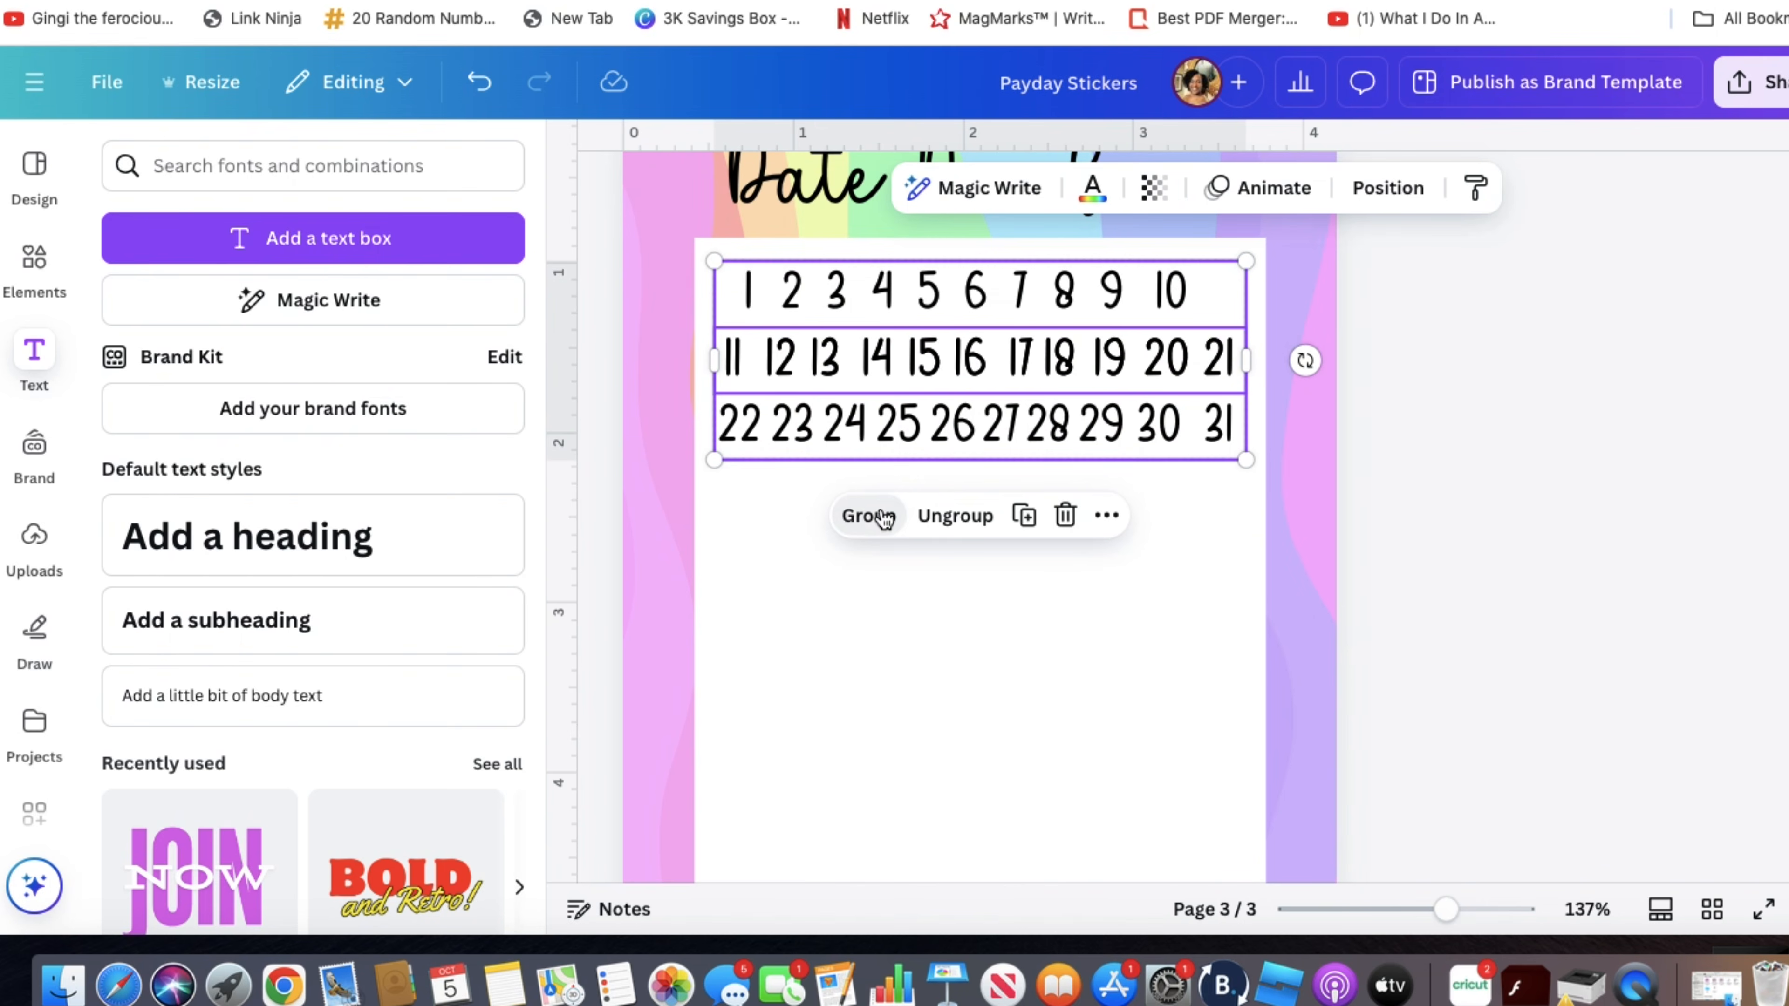
left_click(866, 515)
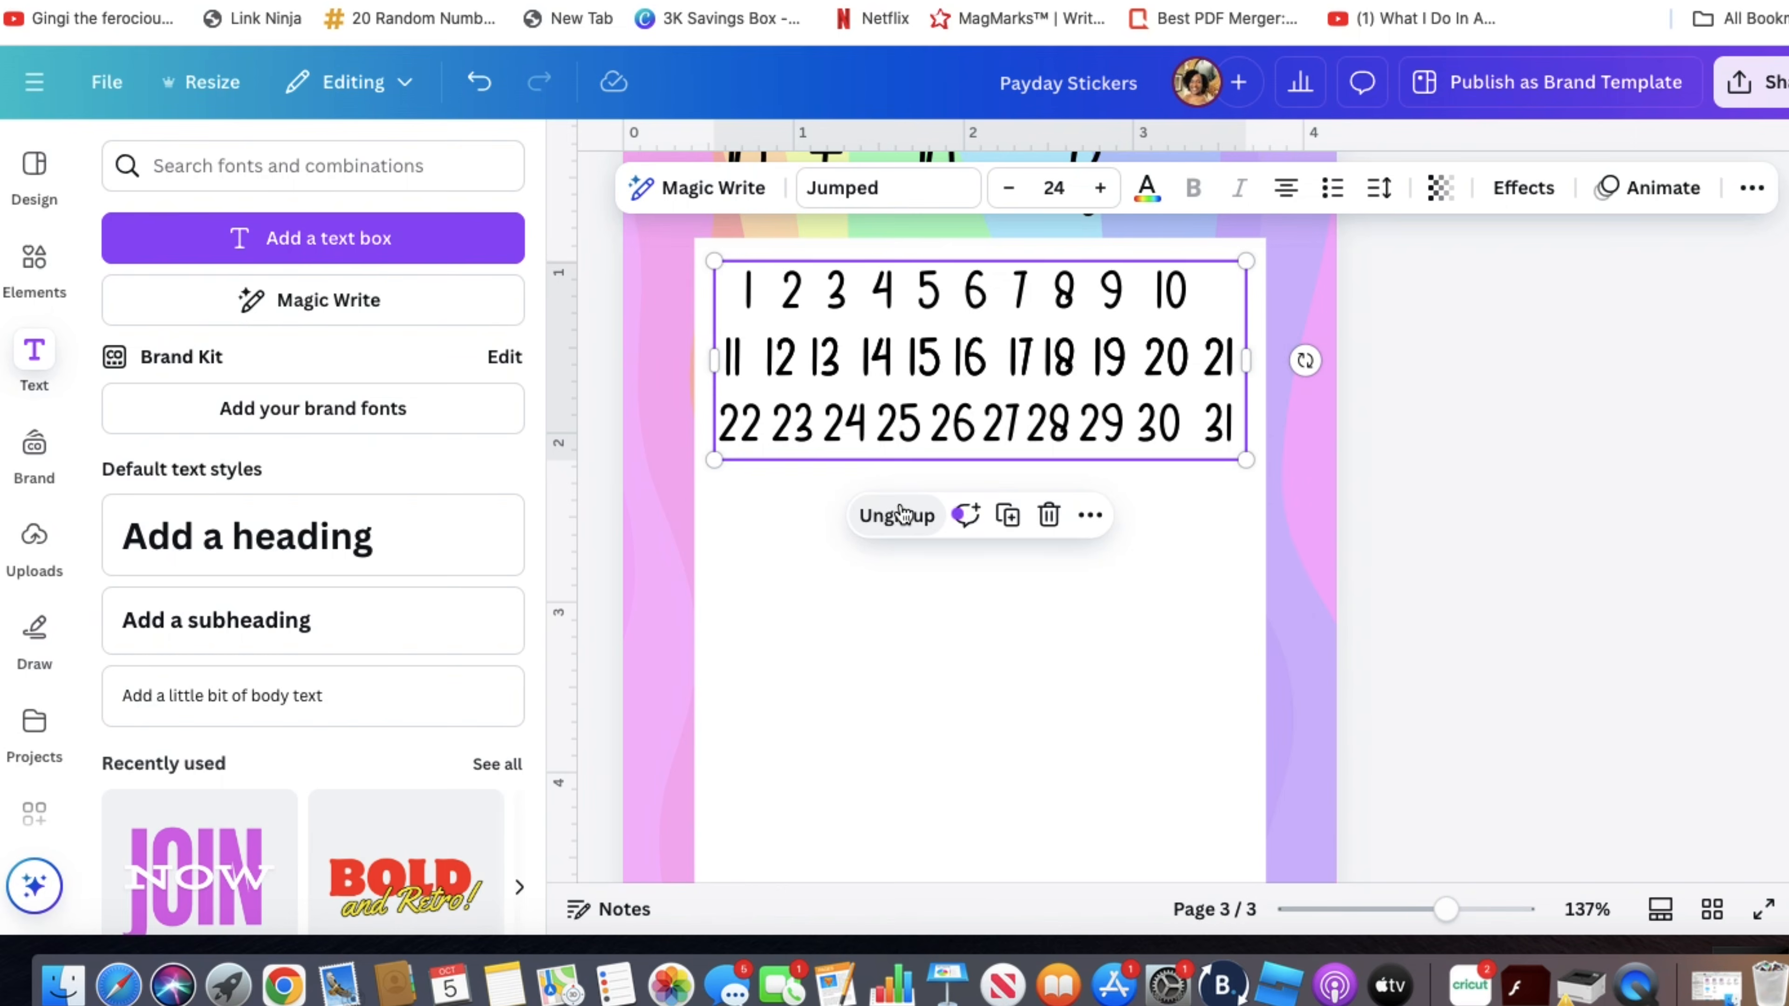
- Duplicate the date number block three times, stacking the copies evenly below the original to fill the white area
left_click(1007, 515)
left_click_drag(1057, 444, 1050, 783)
key("super+d")
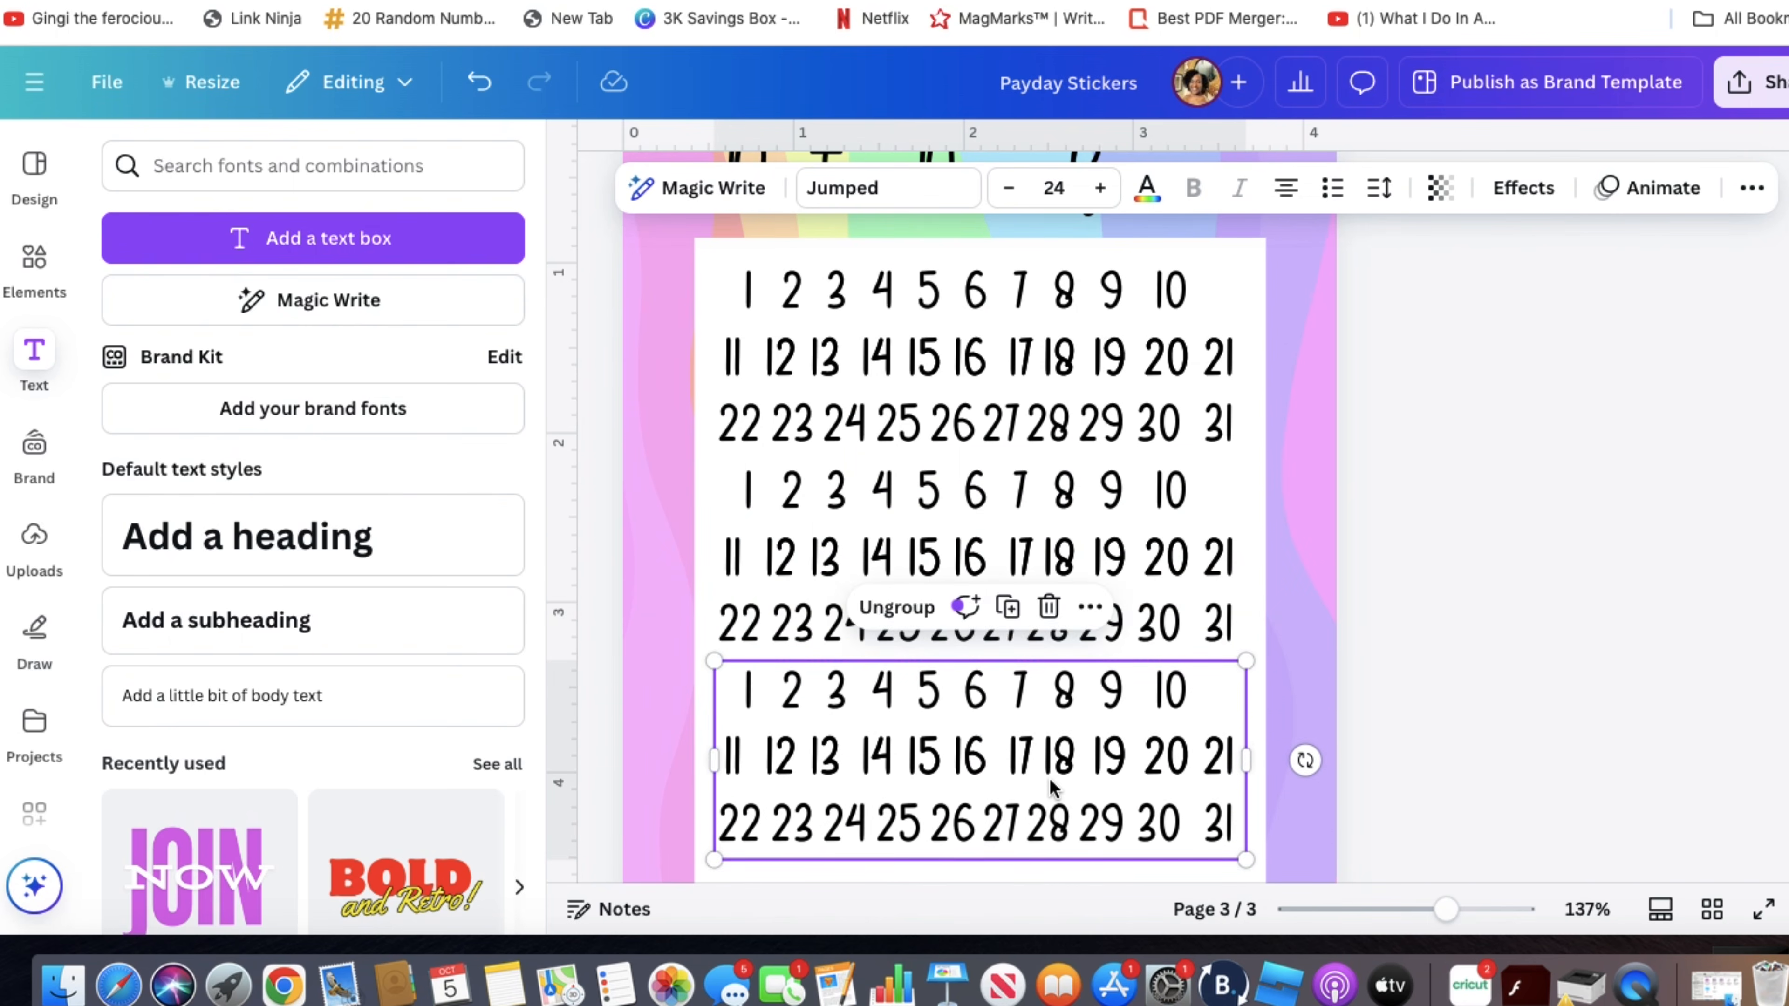
scroll(1050, 786, "down", 5)
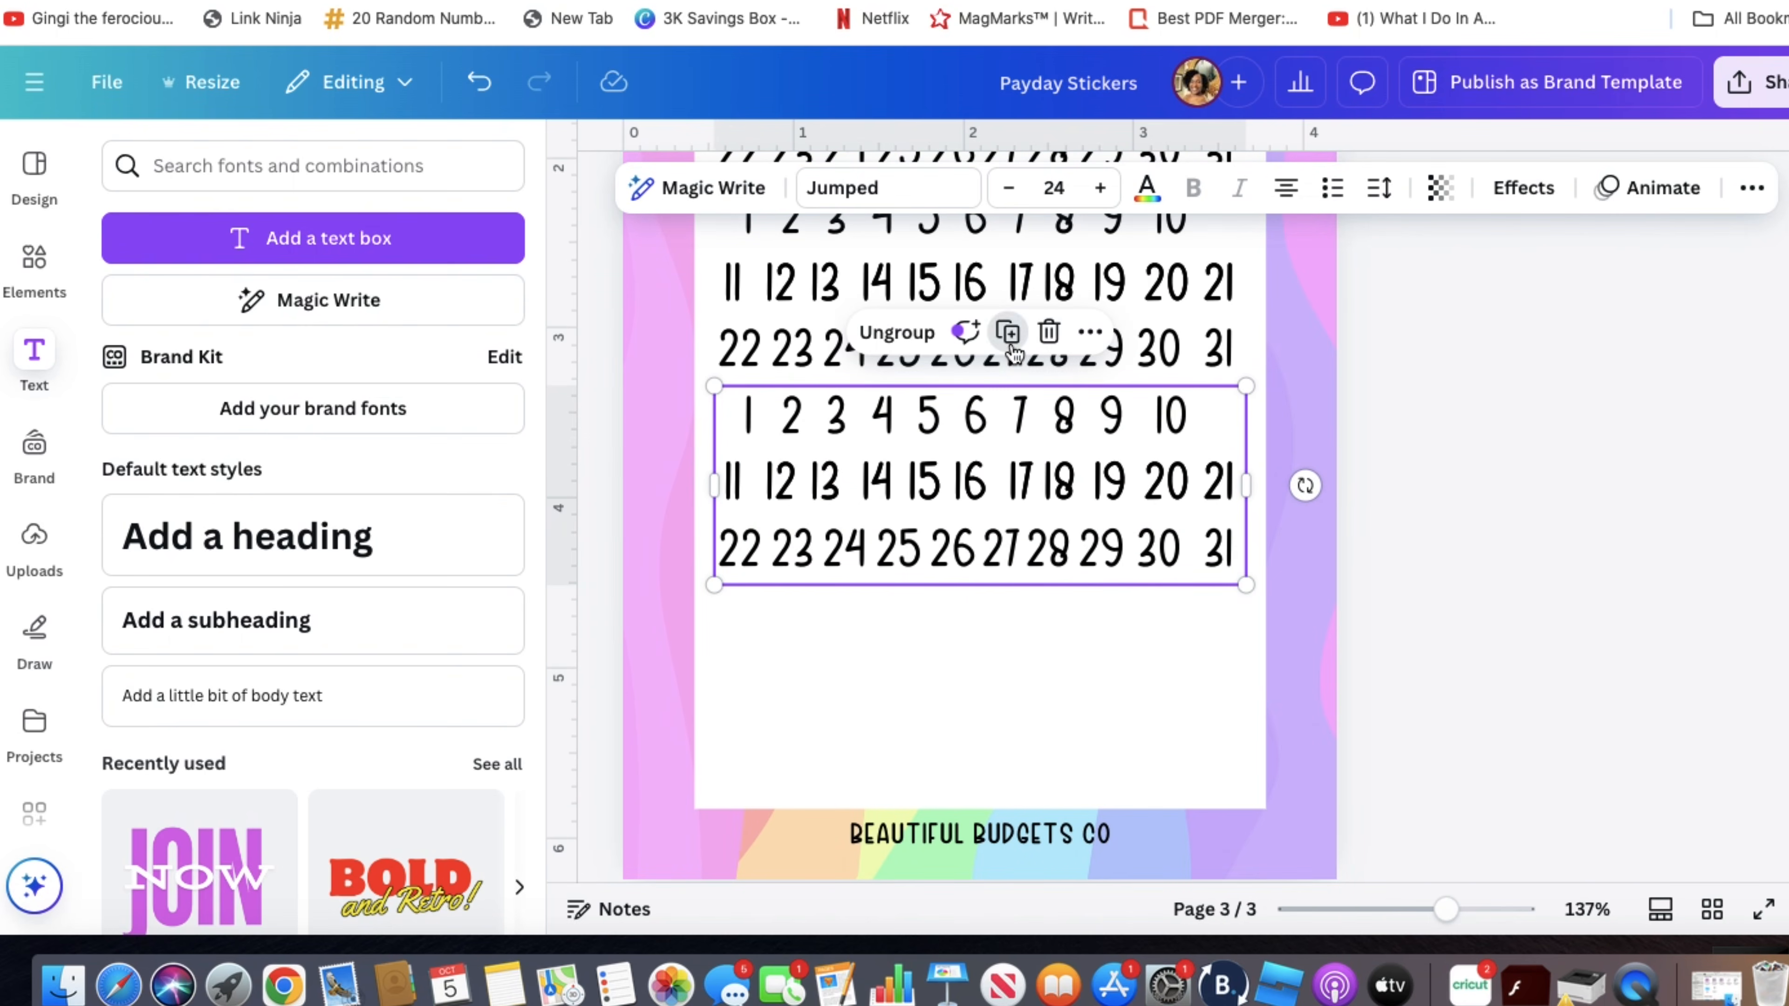
left_click(1007, 332)
left_click_drag(1029, 516, 997, 678)
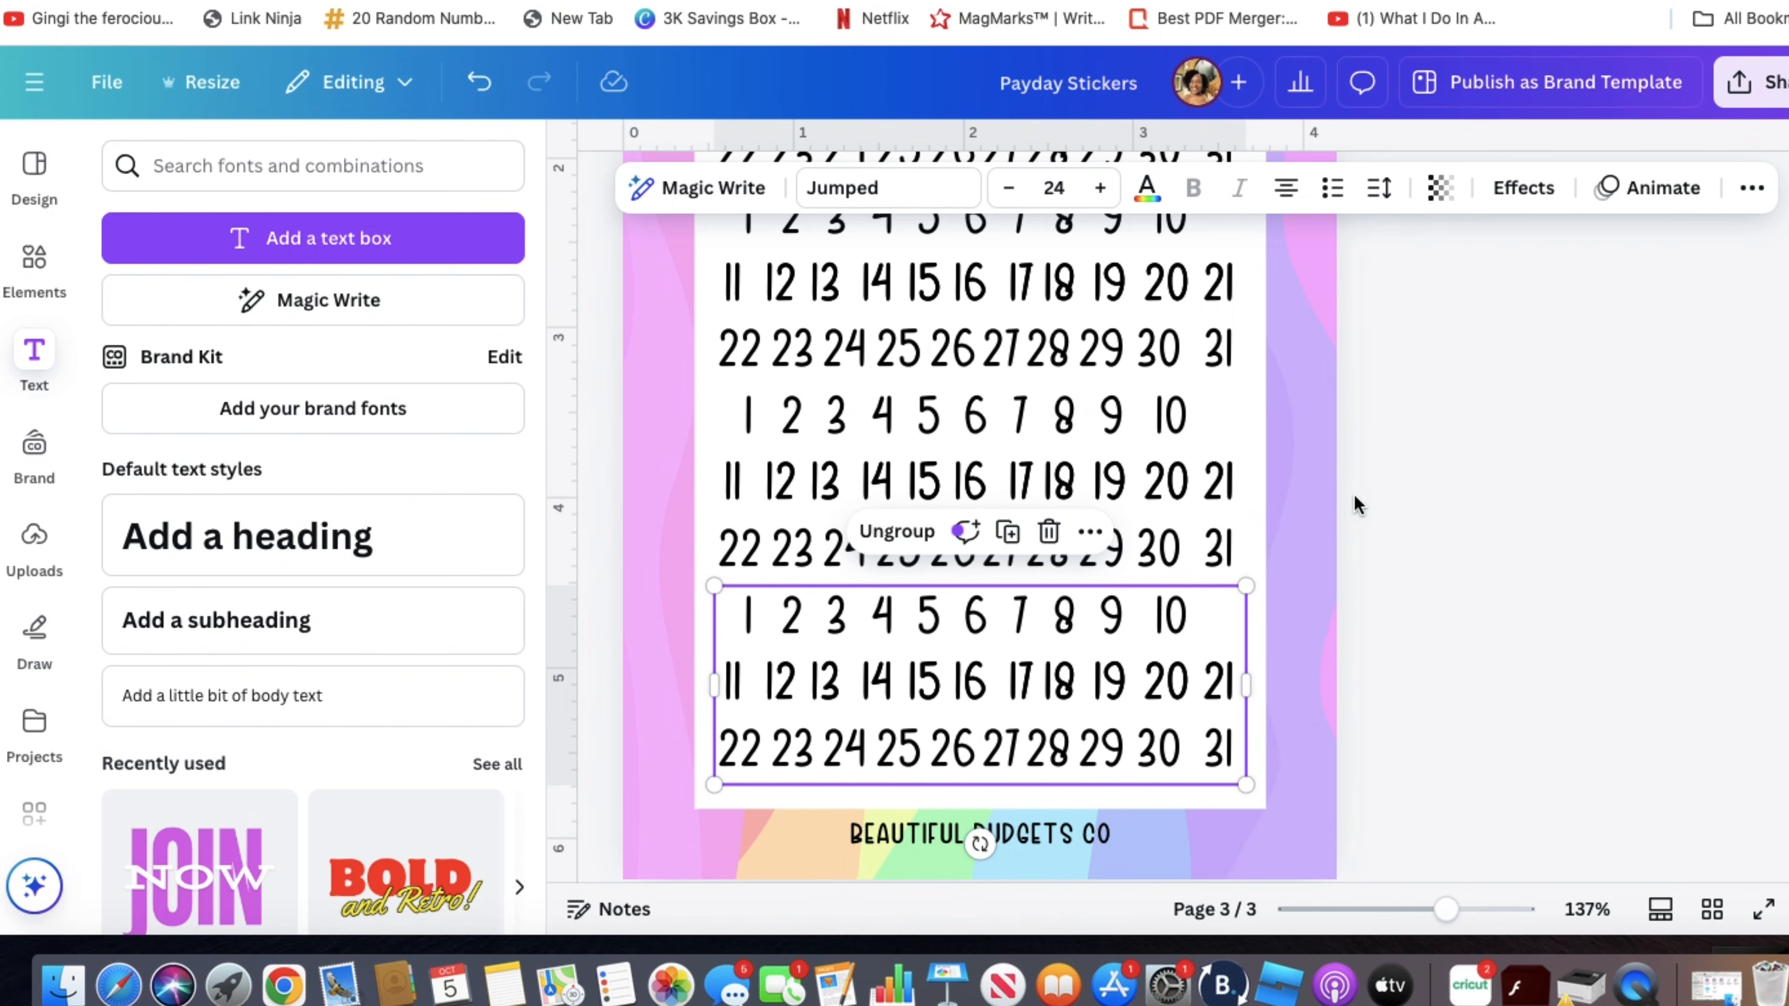
- Duplicate the finished Date Numbers page
scroll(1371, 489, "up", 5)
scroll(1371, 488, "down", 5)
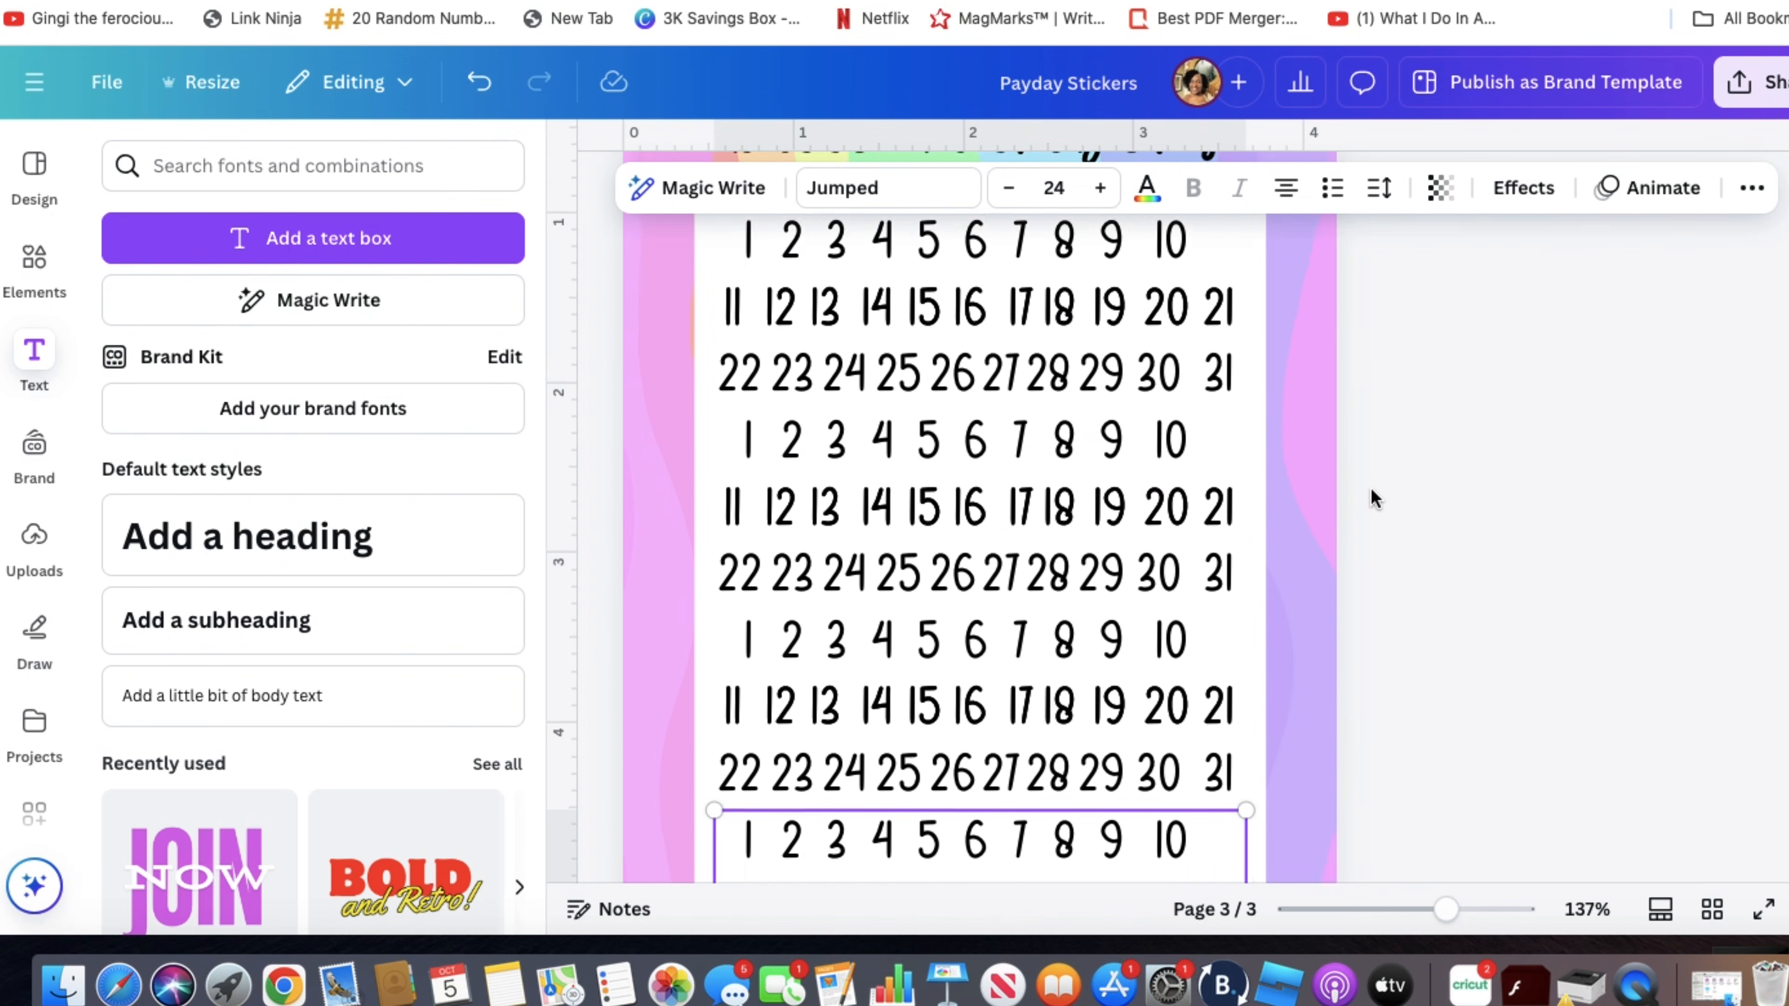
scroll(1371, 488, "up", 1)
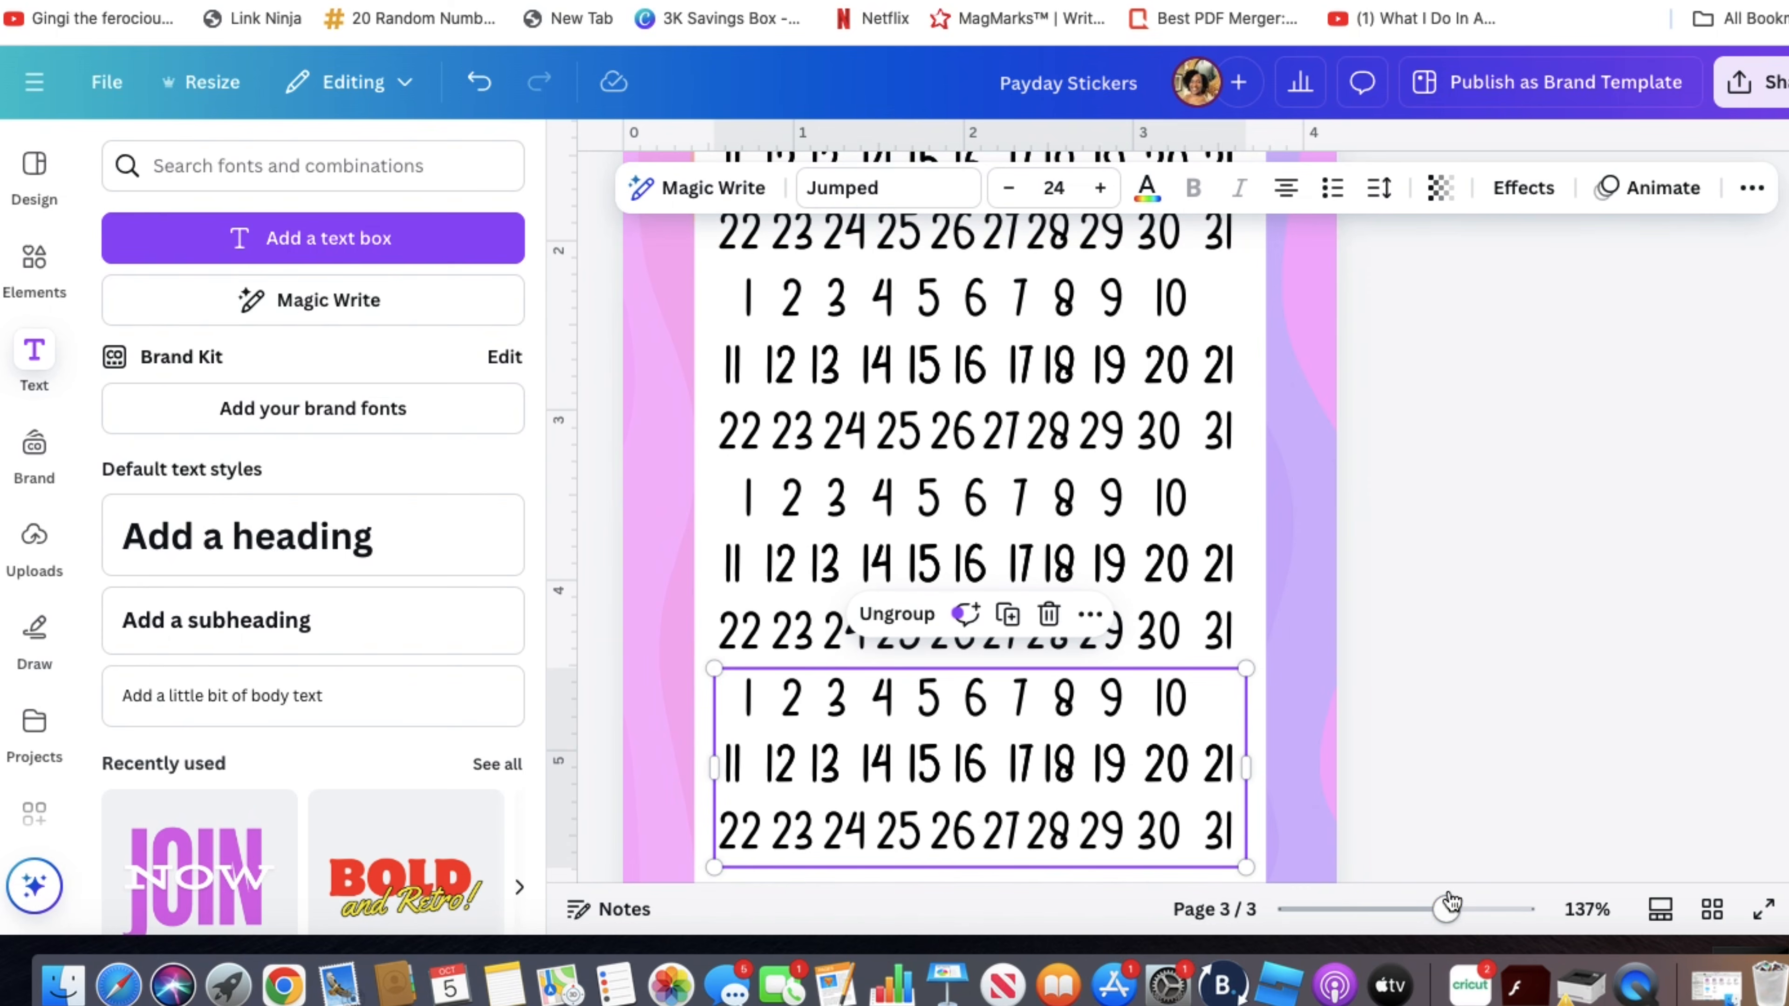
left_click_drag(1445, 911, 1402, 916)
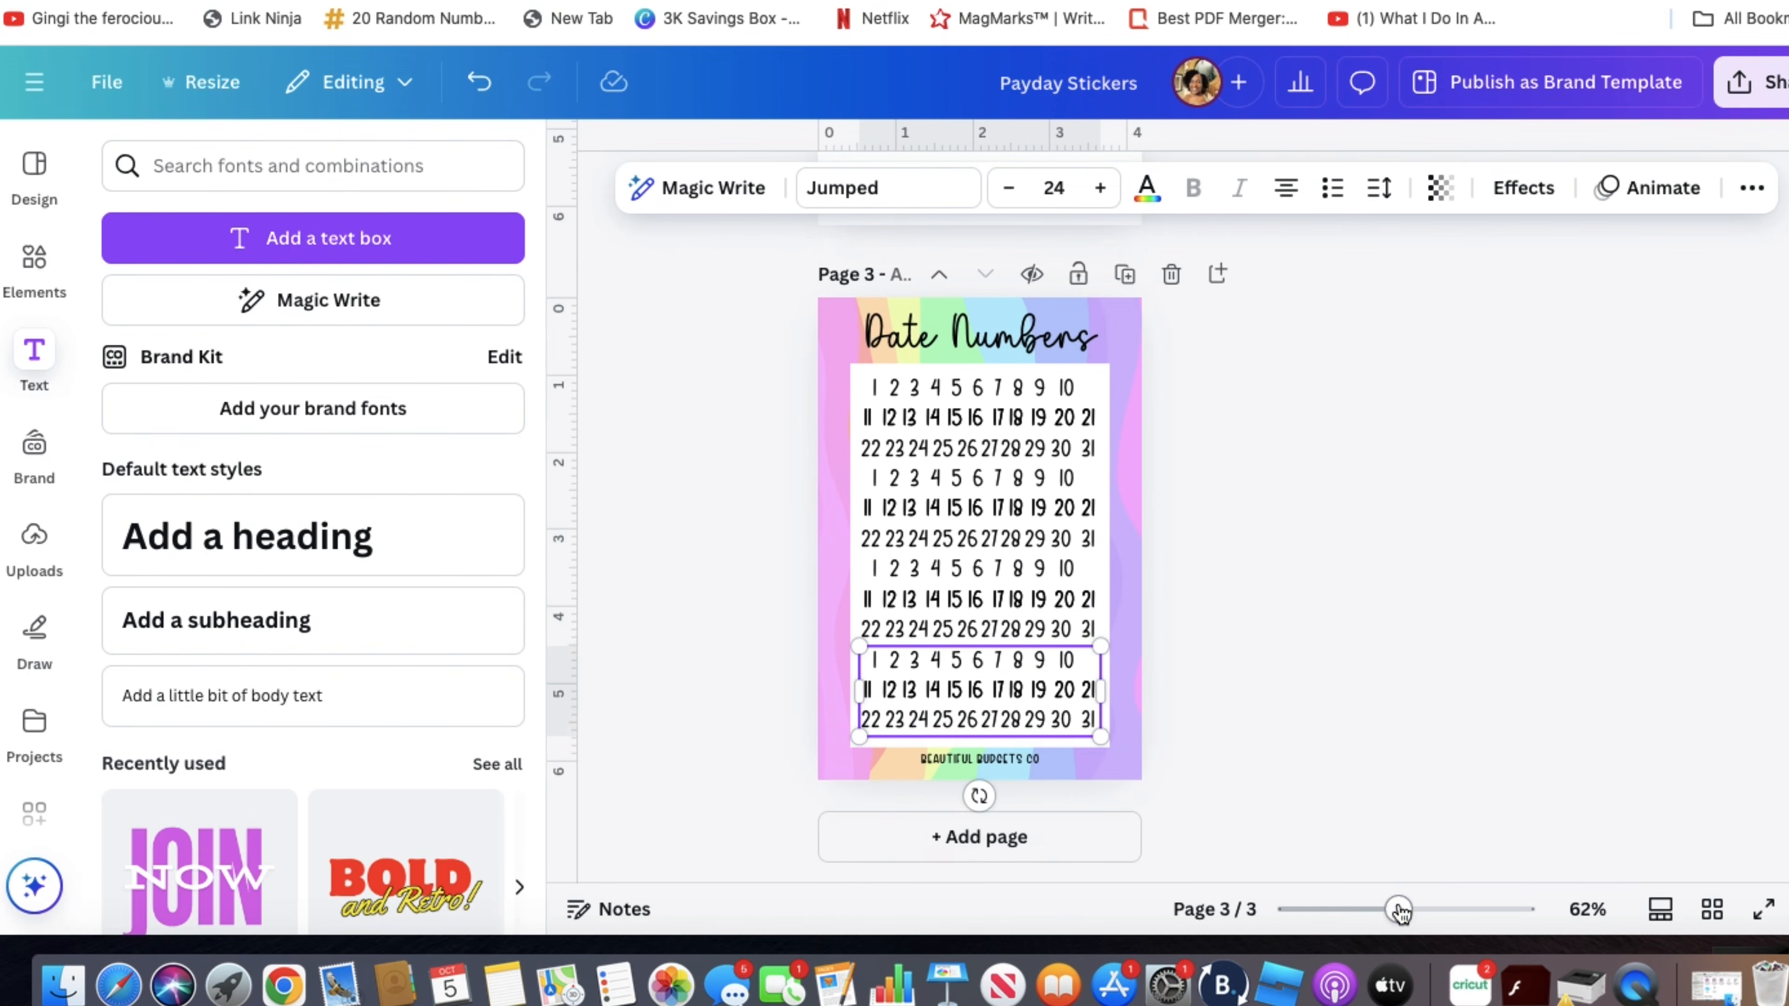
scroll(1408, 709, "up", 2)
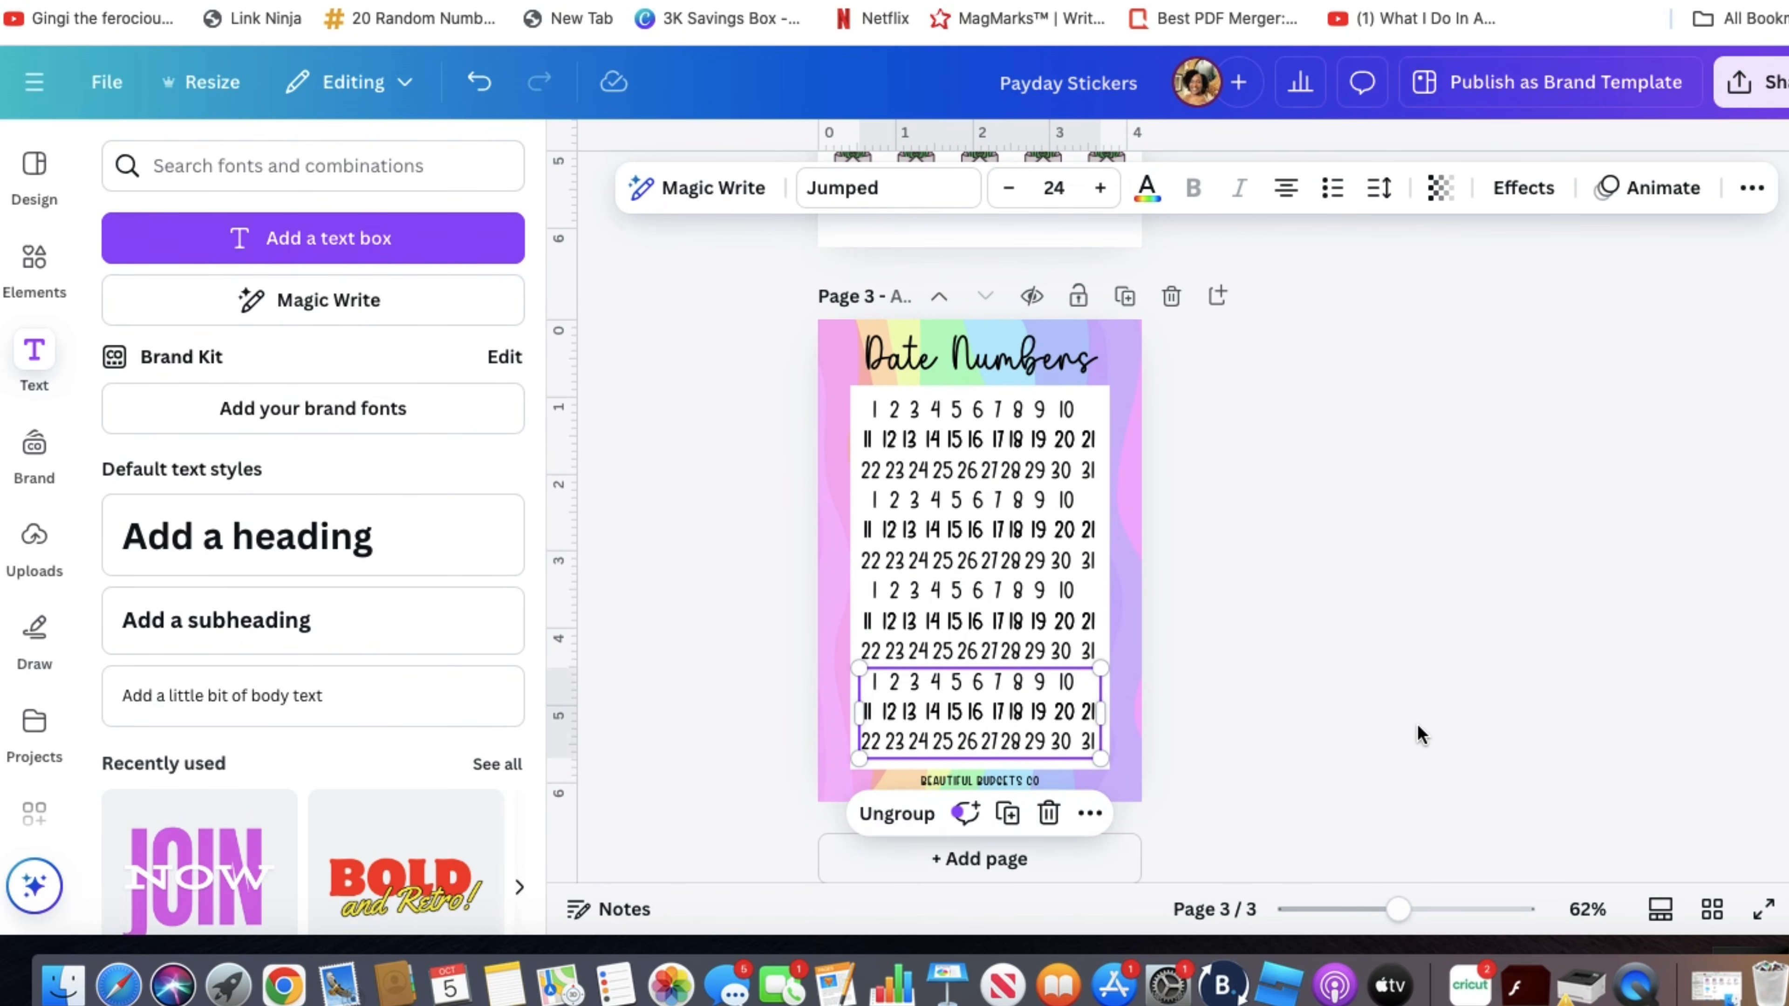
left_click(1408, 727)
left_click_drag(1398, 910, 1422, 917)
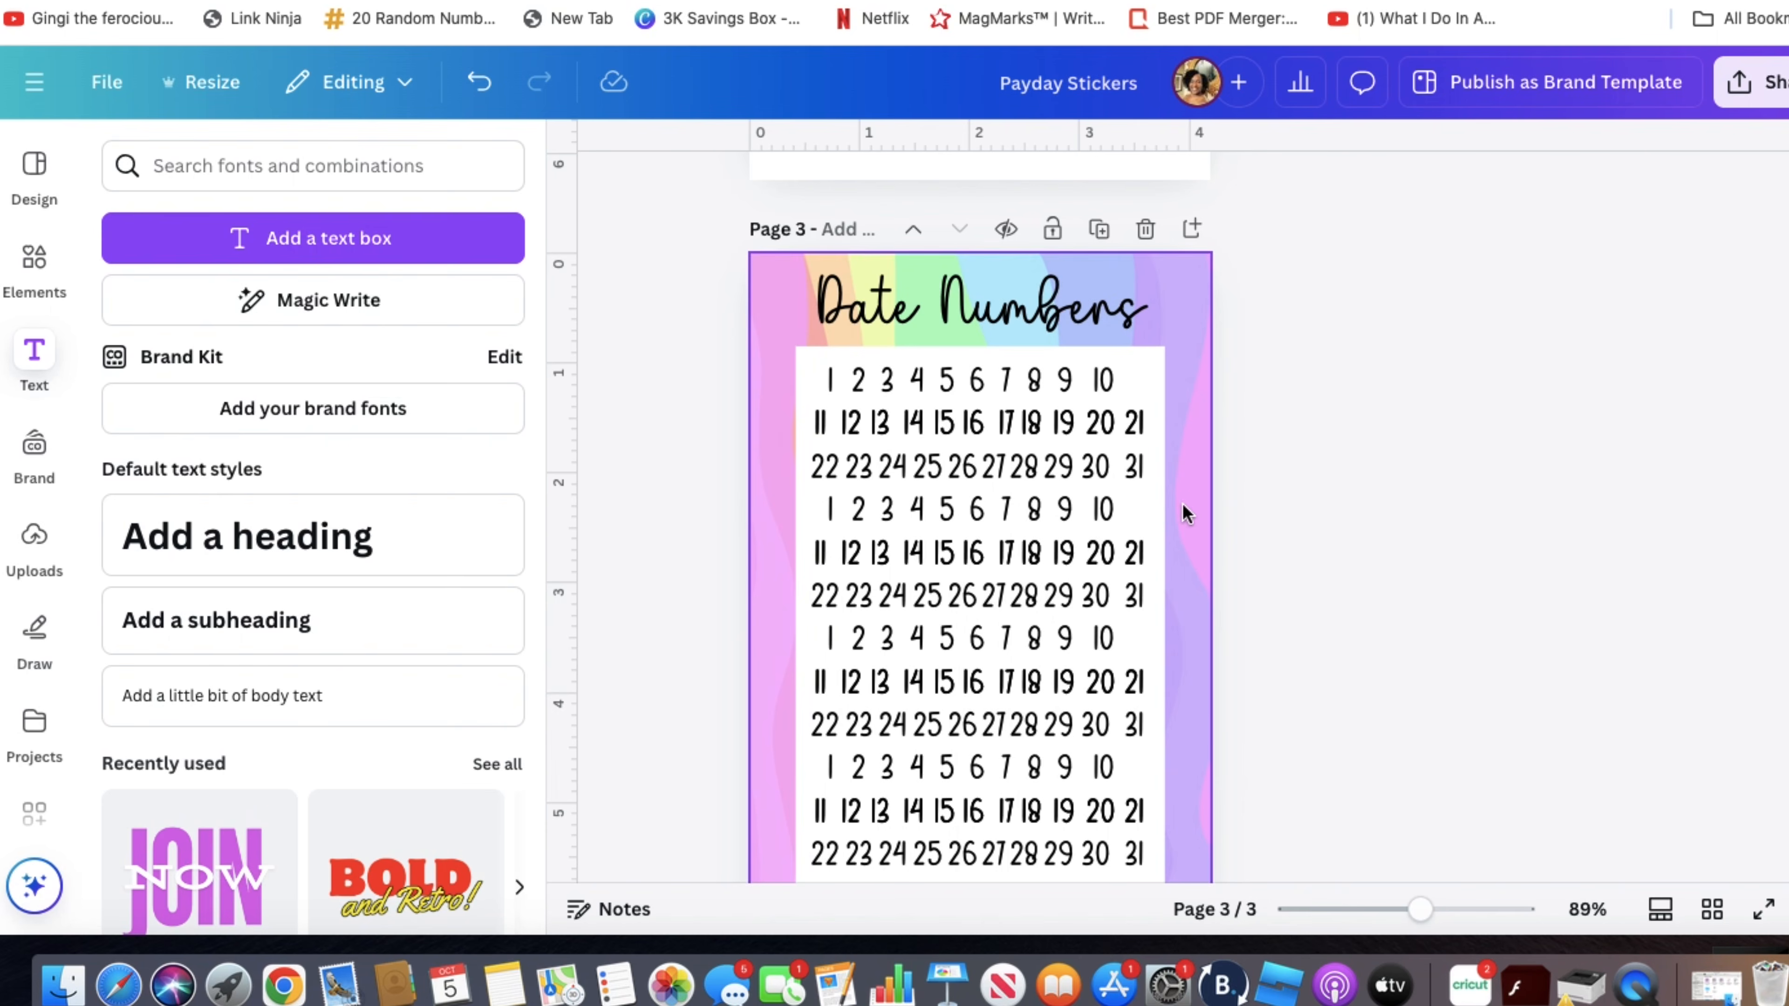
left_click(1096, 238)
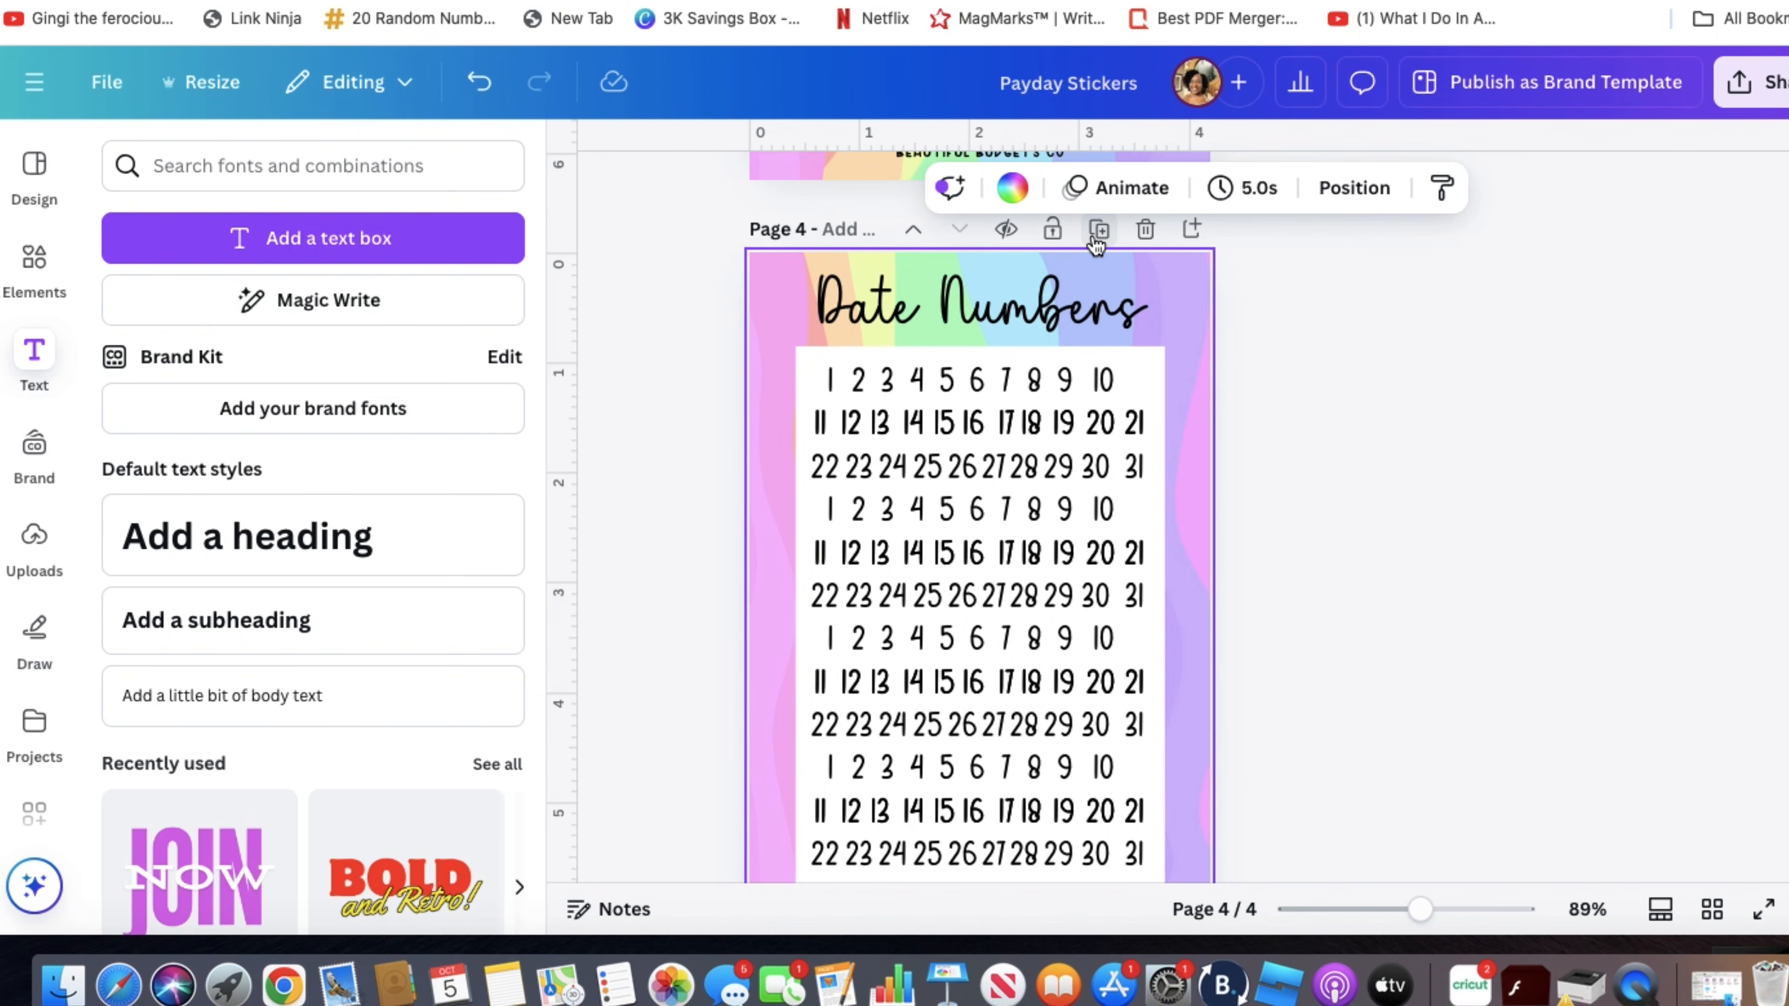
scroll(1278, 426, "up", 5)
scroll(1278, 426, "down", 2)
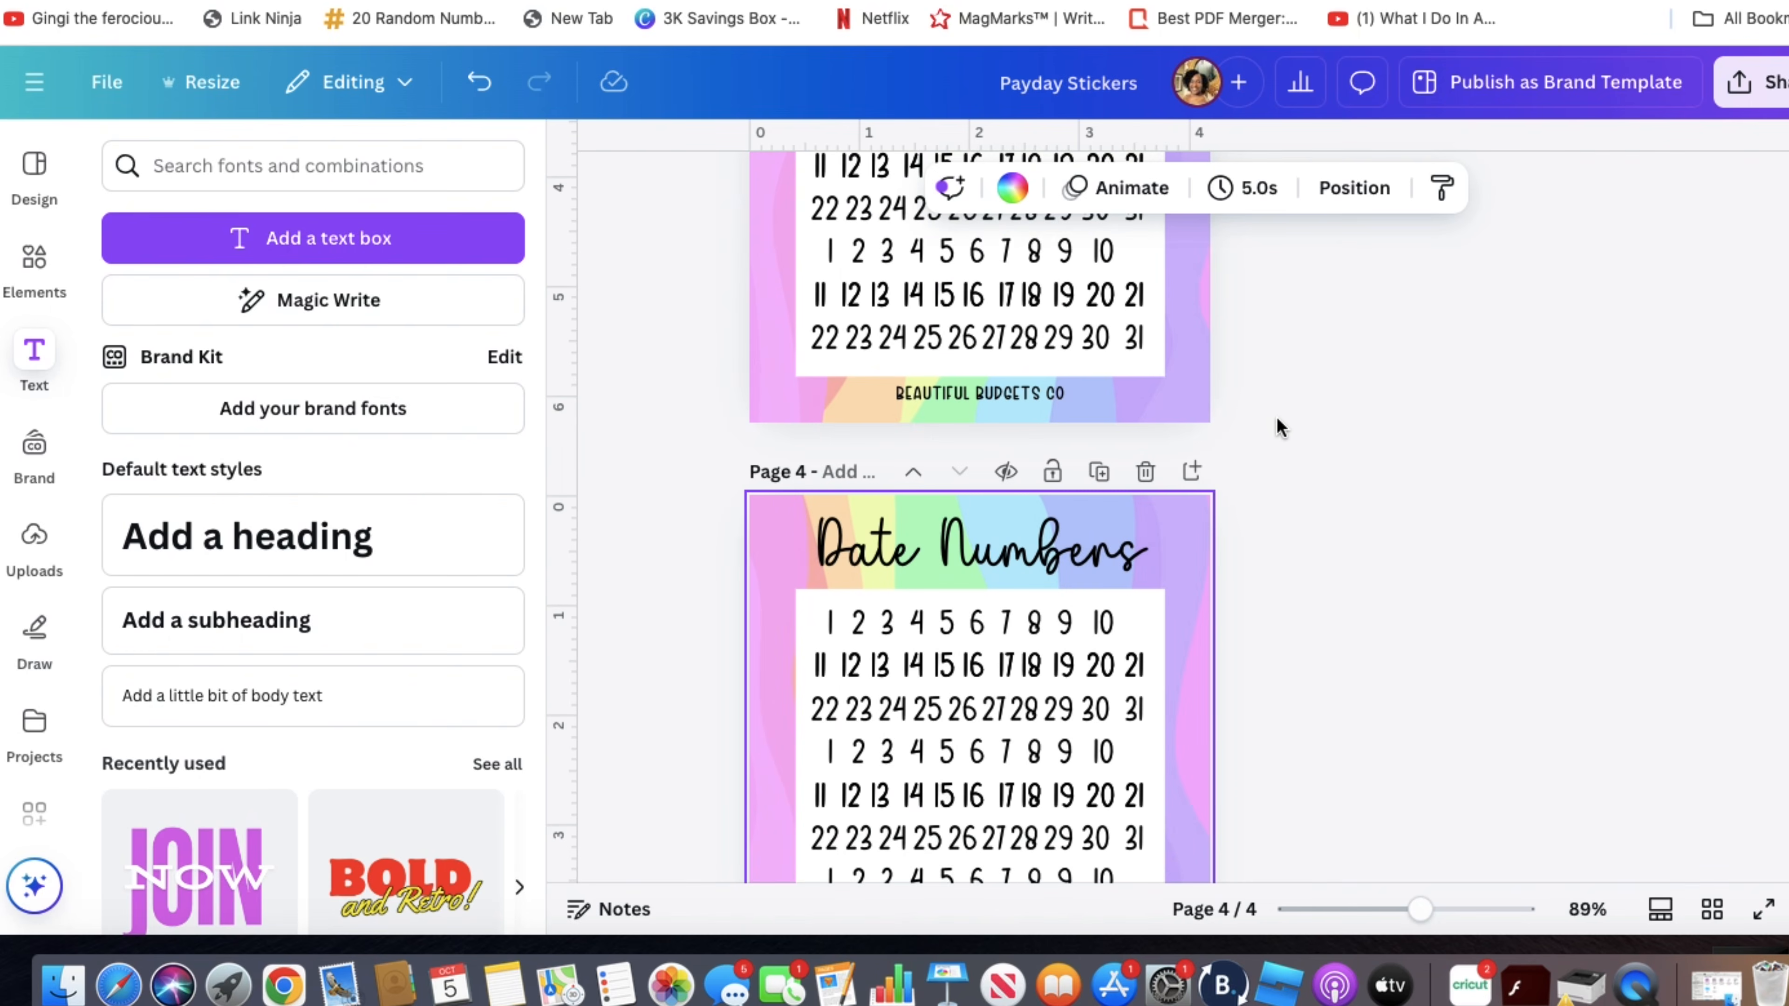
- Delete the rainbow background, the Date Numbers title and the footer text from the duplicated page
left_click(1187, 520)
key("Delete")
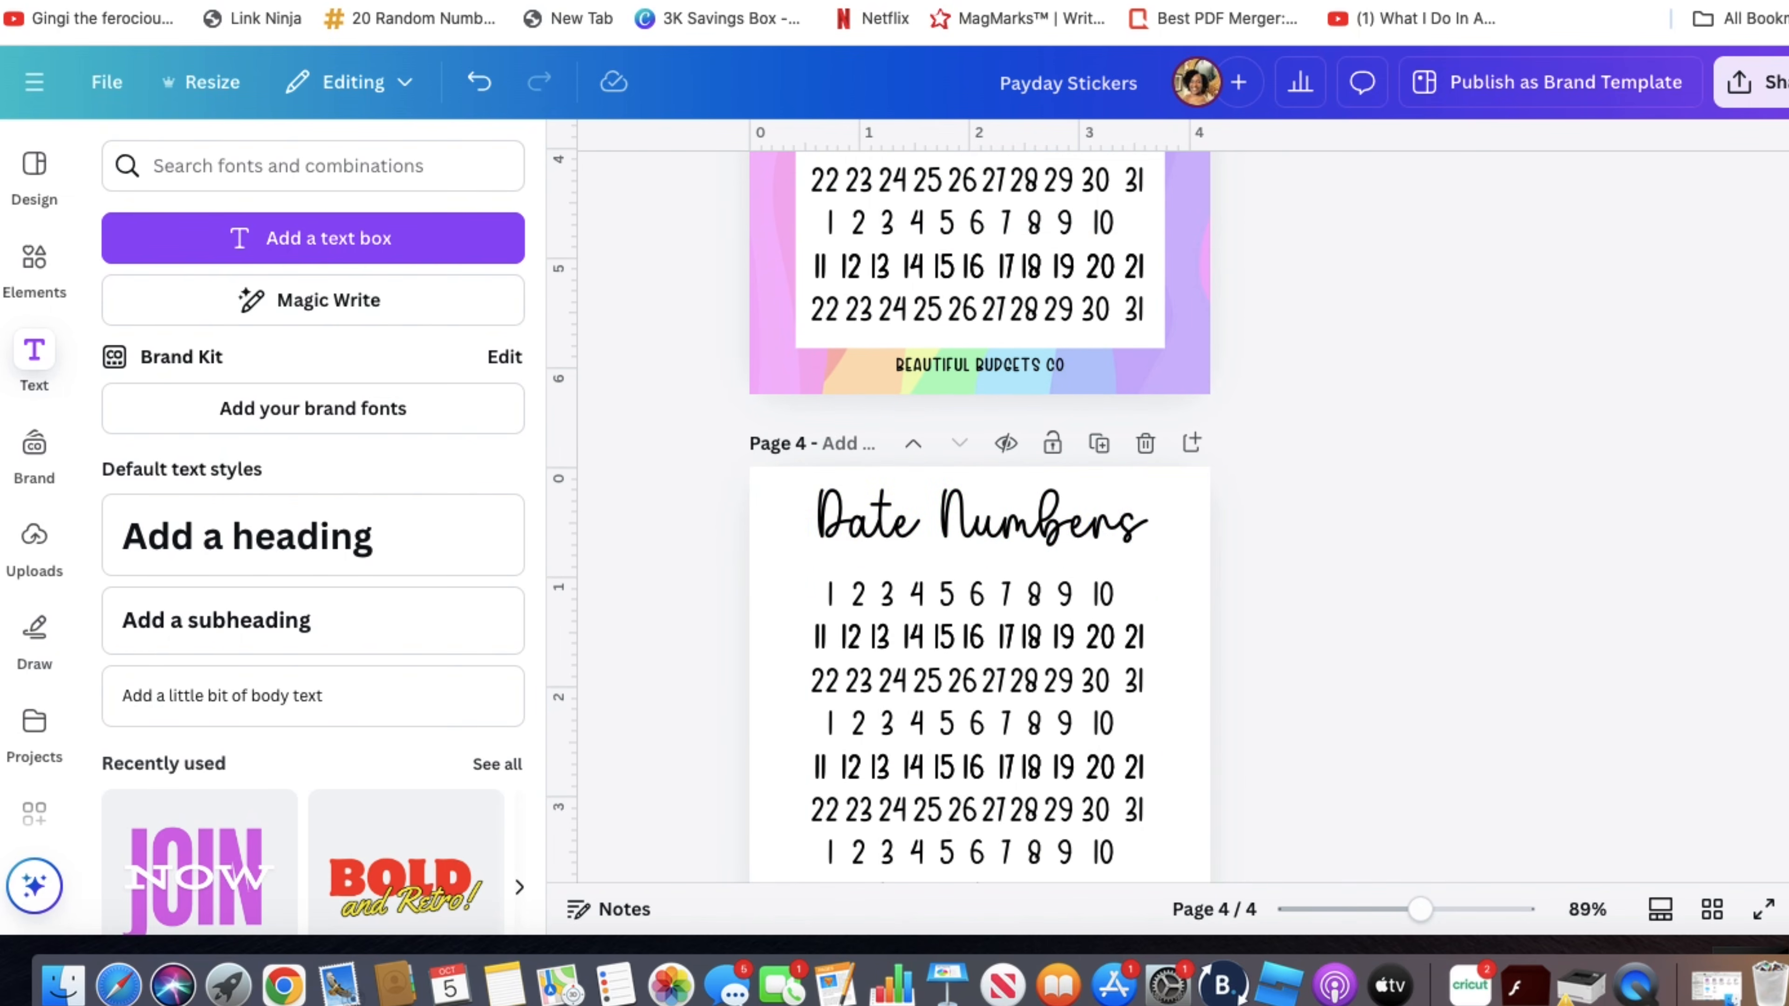
left_click(1086, 528)
key("Delete")
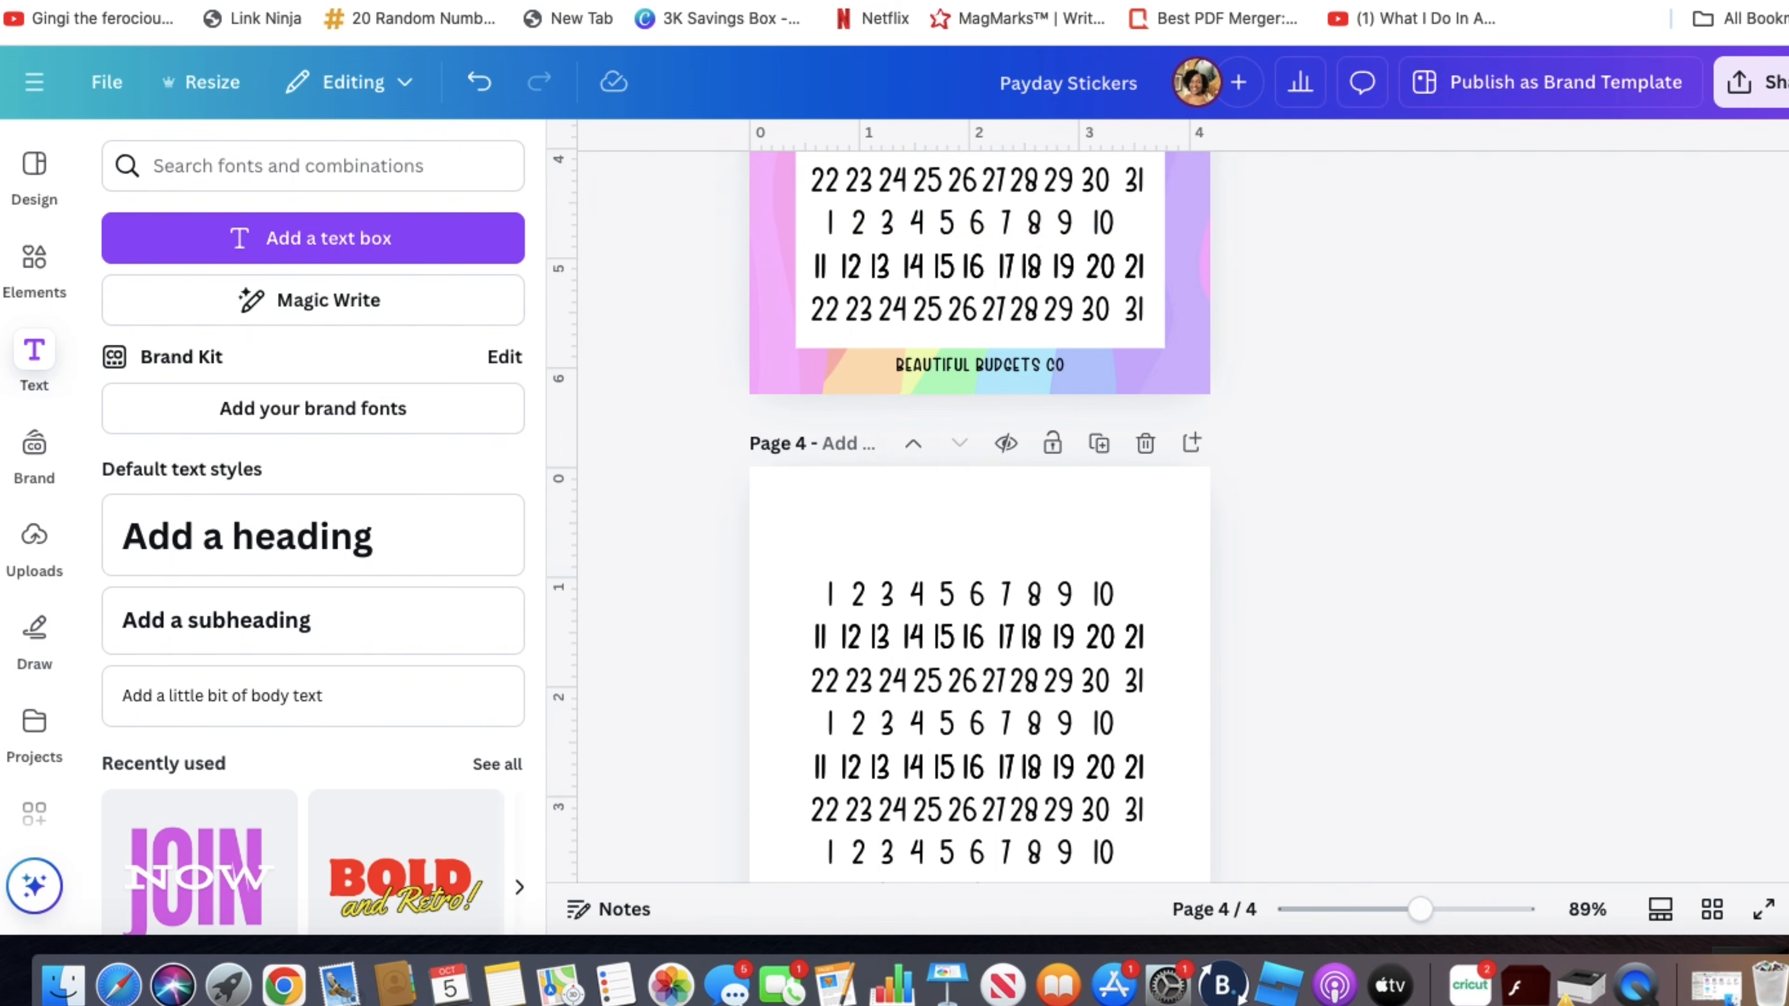
scroll(970, 695, "down", 5)
left_click(960, 756)
key("Delete")
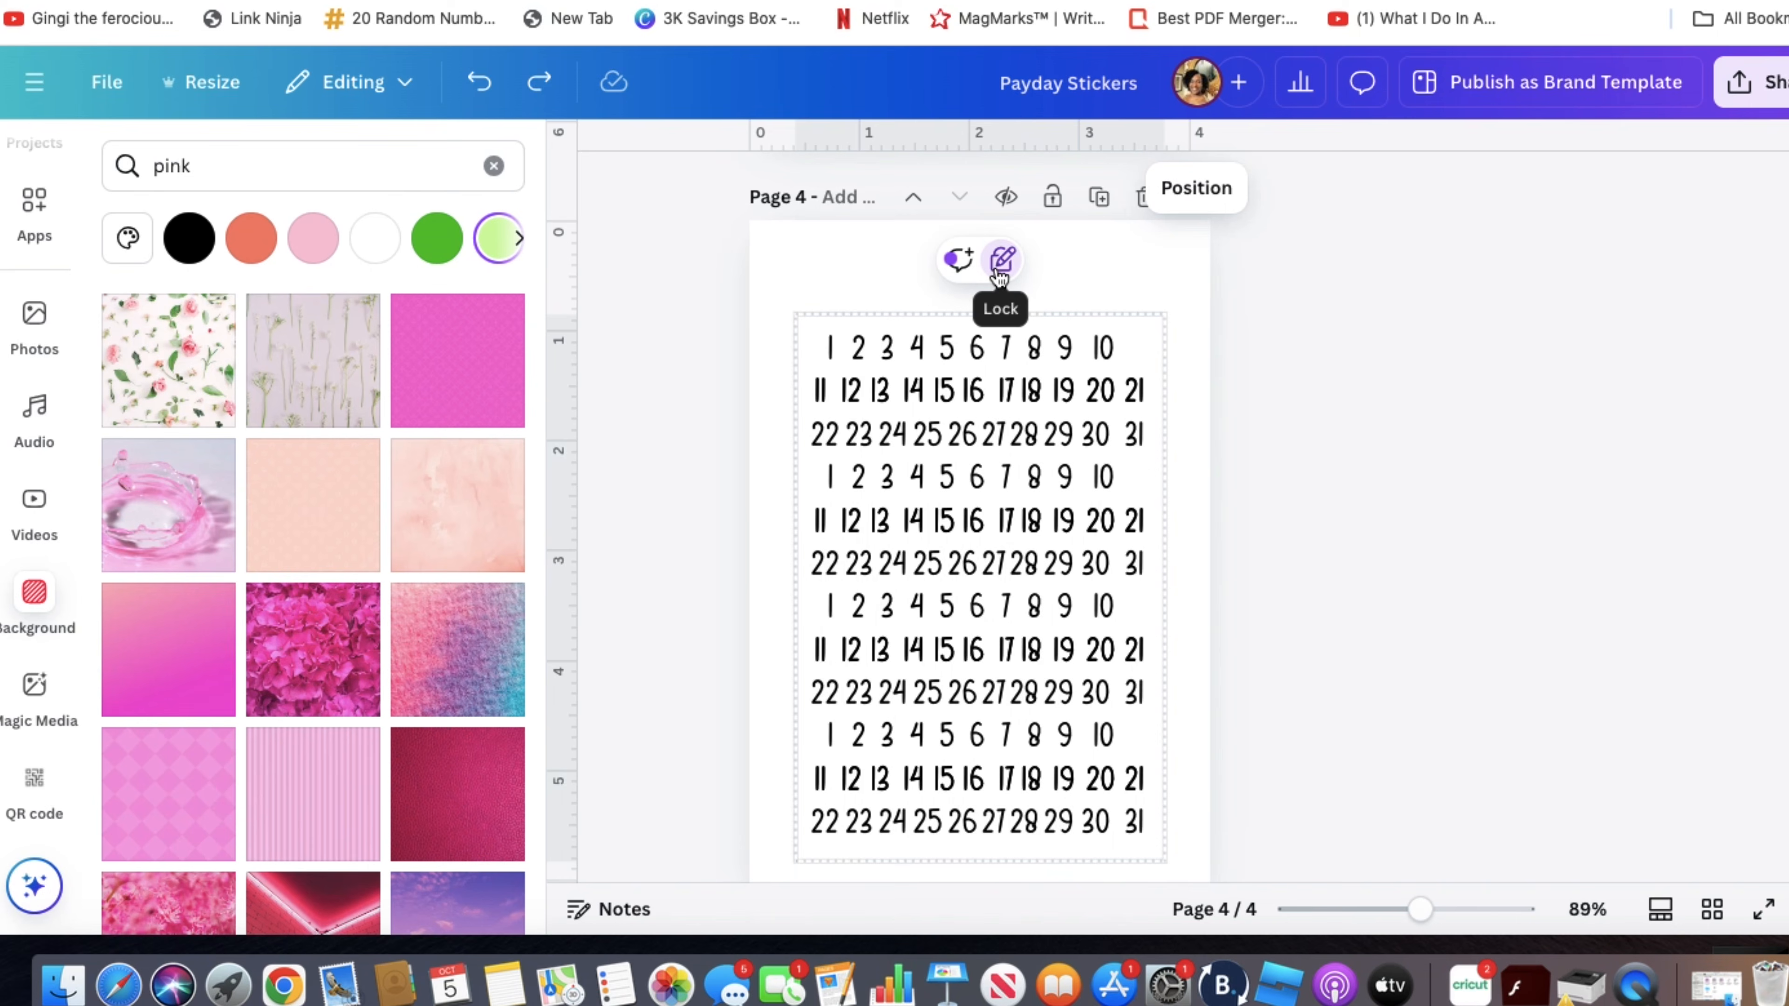
- Unlock the white rectangle behind the numbers on page 4 and delete it
left_click(1001, 277)
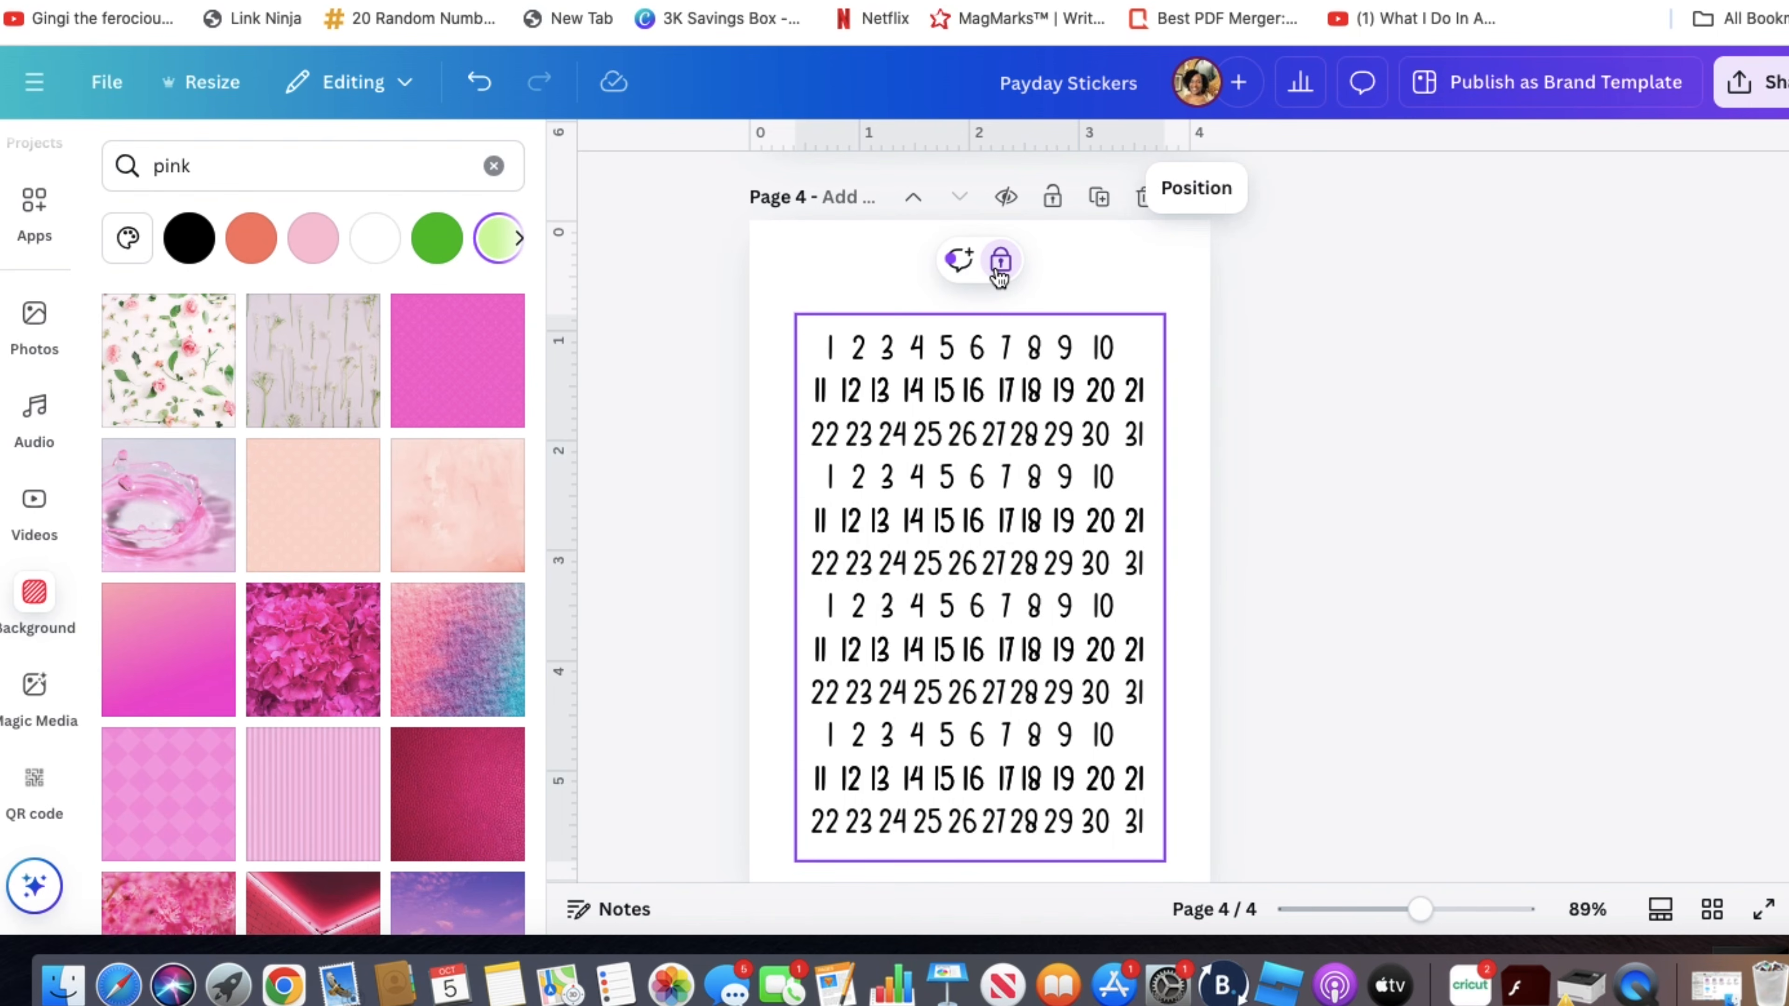
left_click(1000, 277)
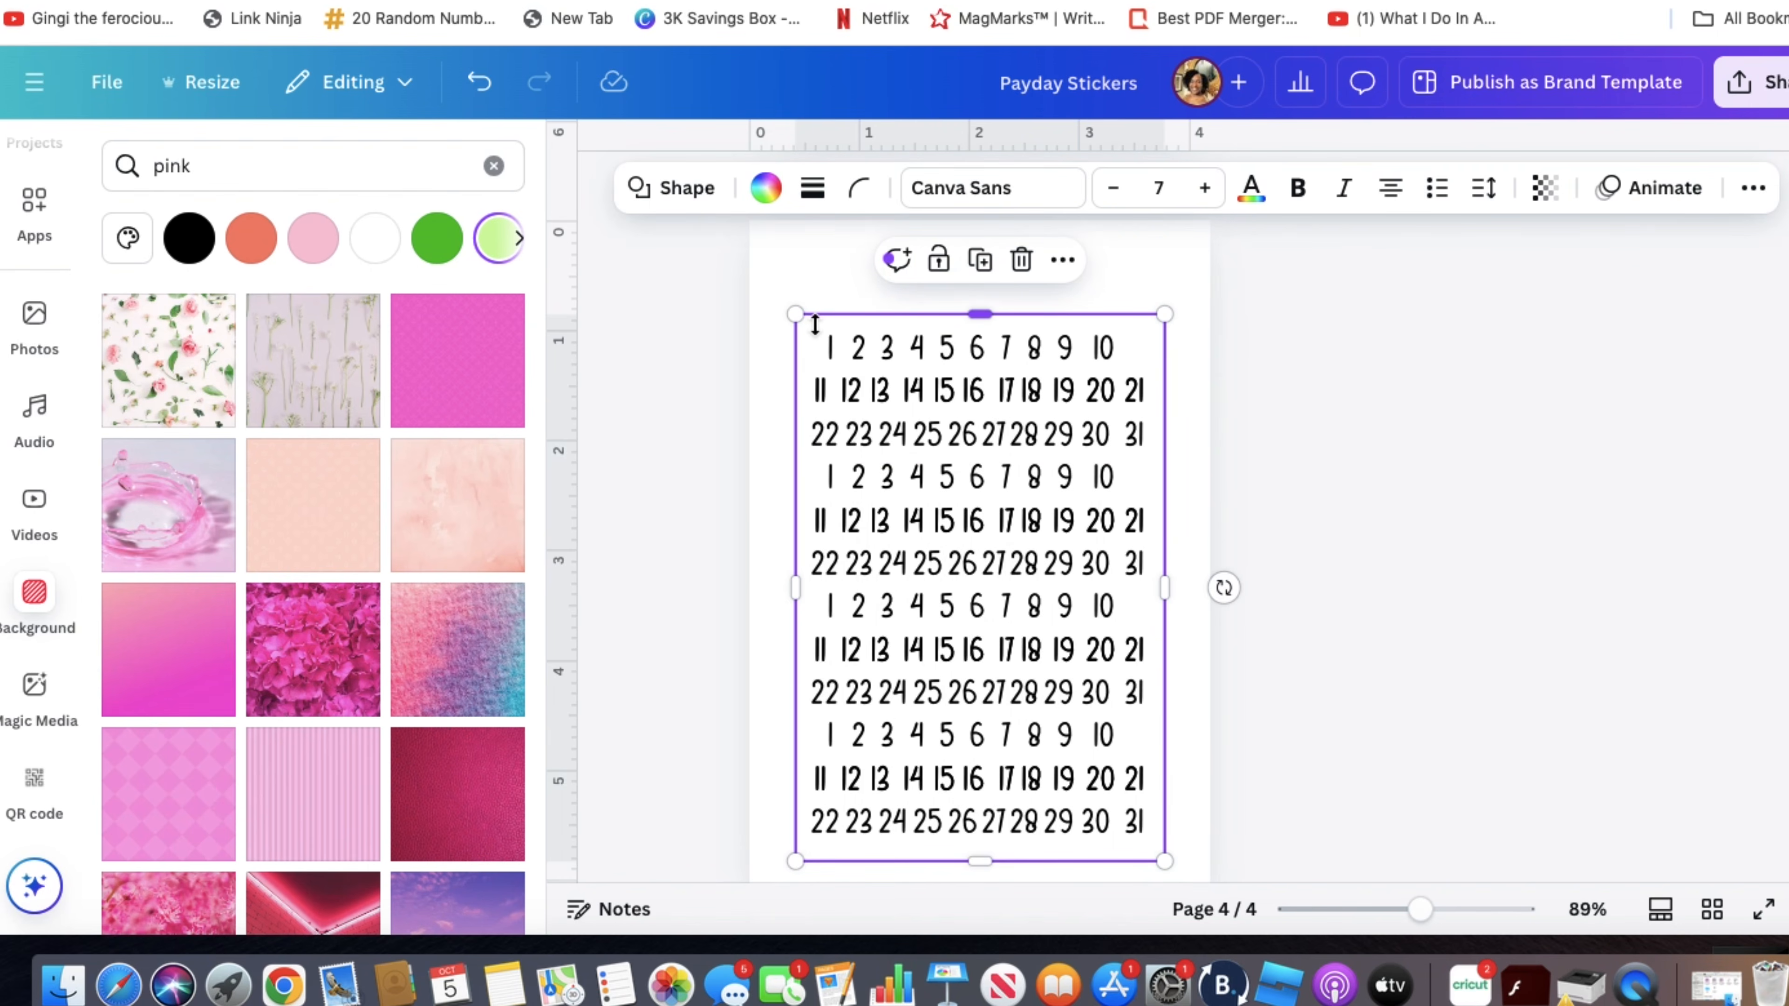
key("Escape")
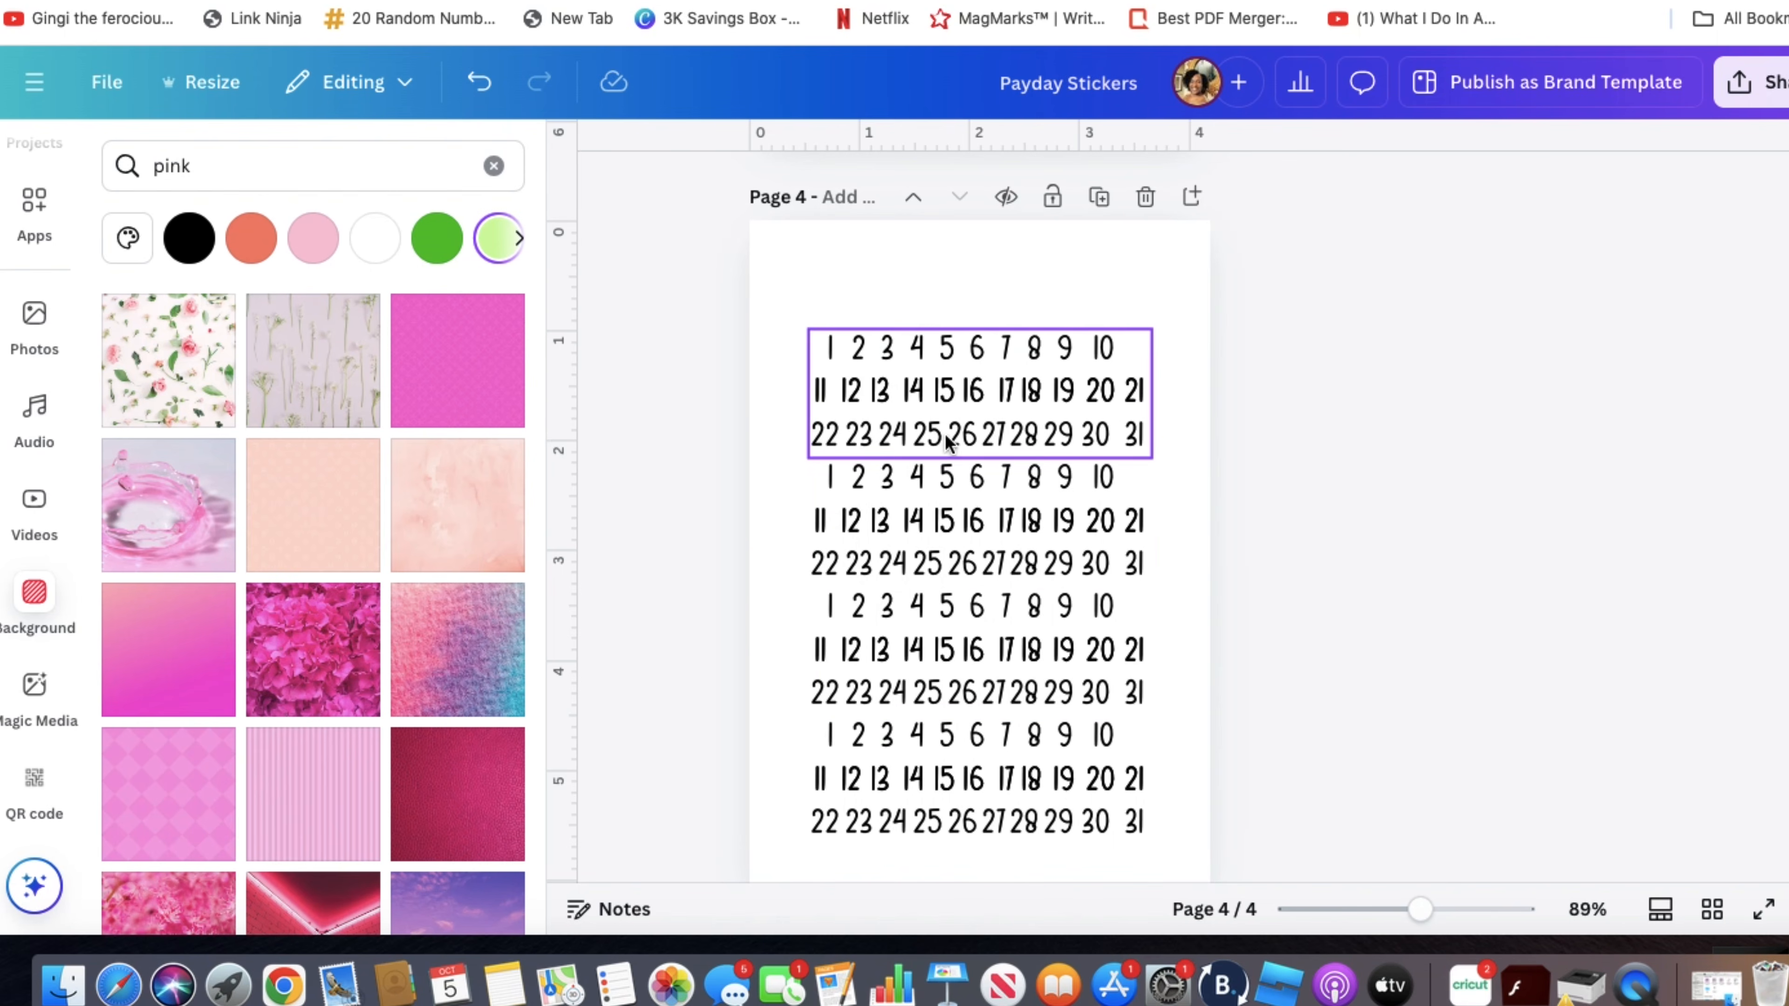
- Delete all four date number blocks from page 3, keeping its rainbow frame, title and footer
scroll(1017, 440, "up", 9)
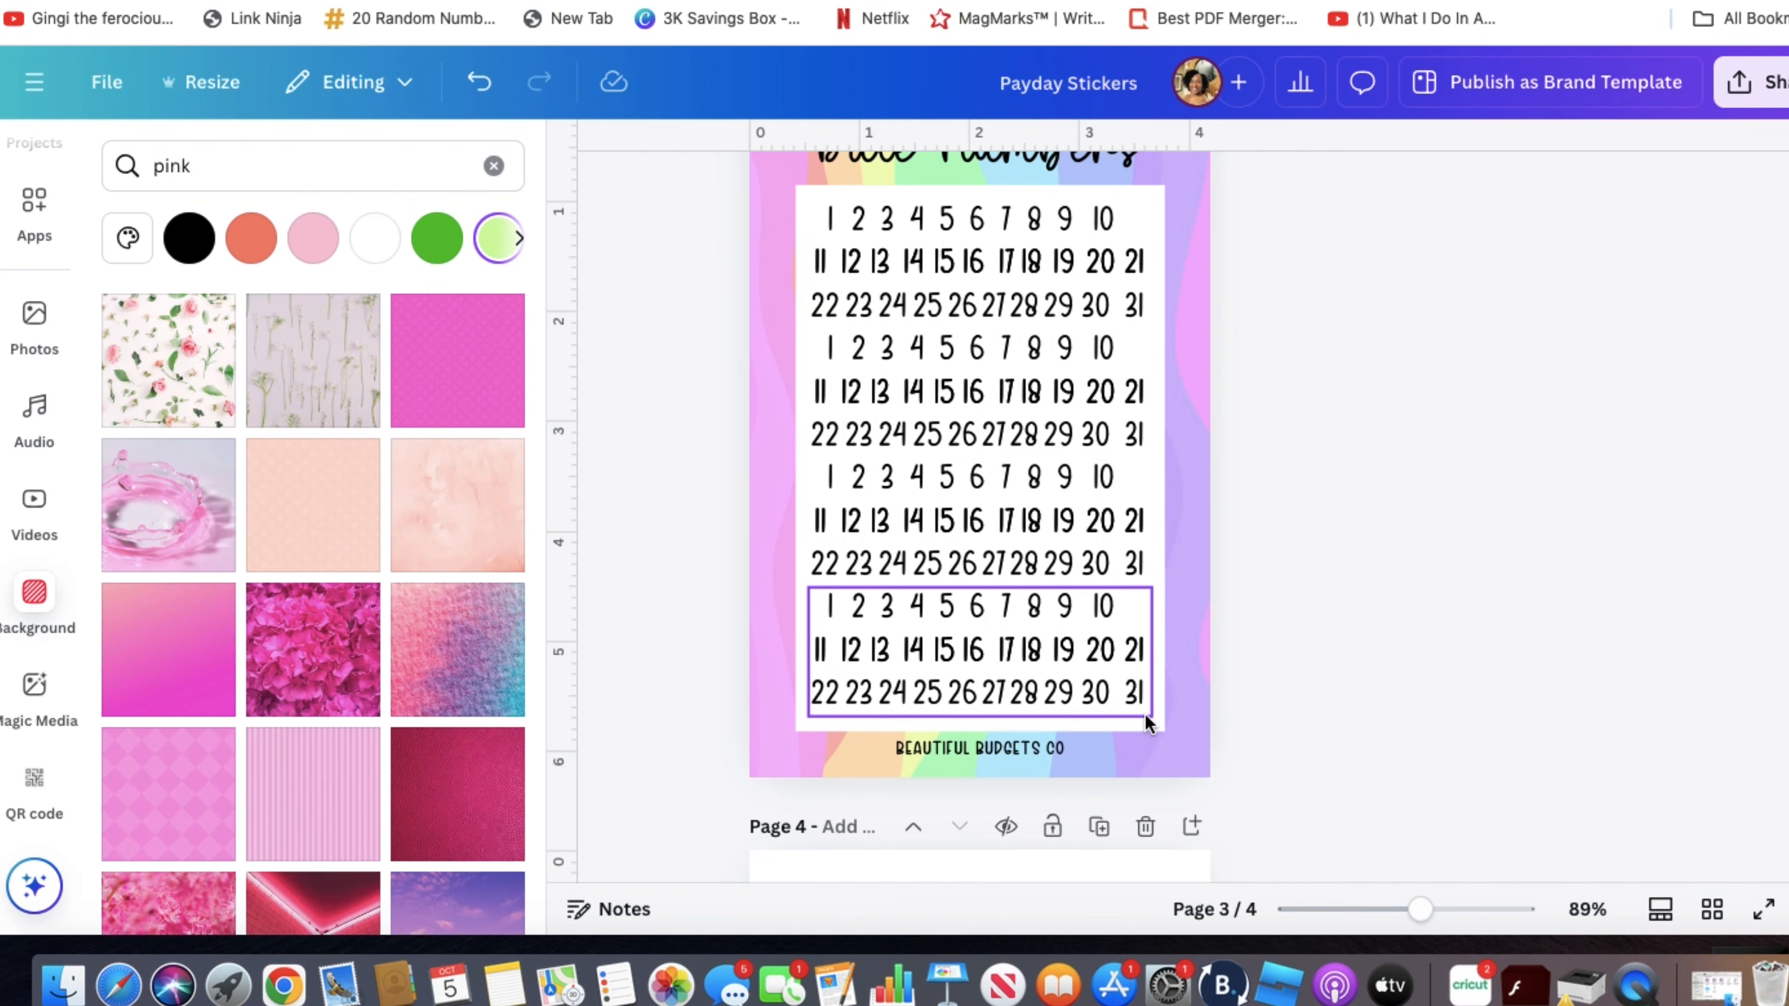
left_click(1137, 701)
key("Delete")
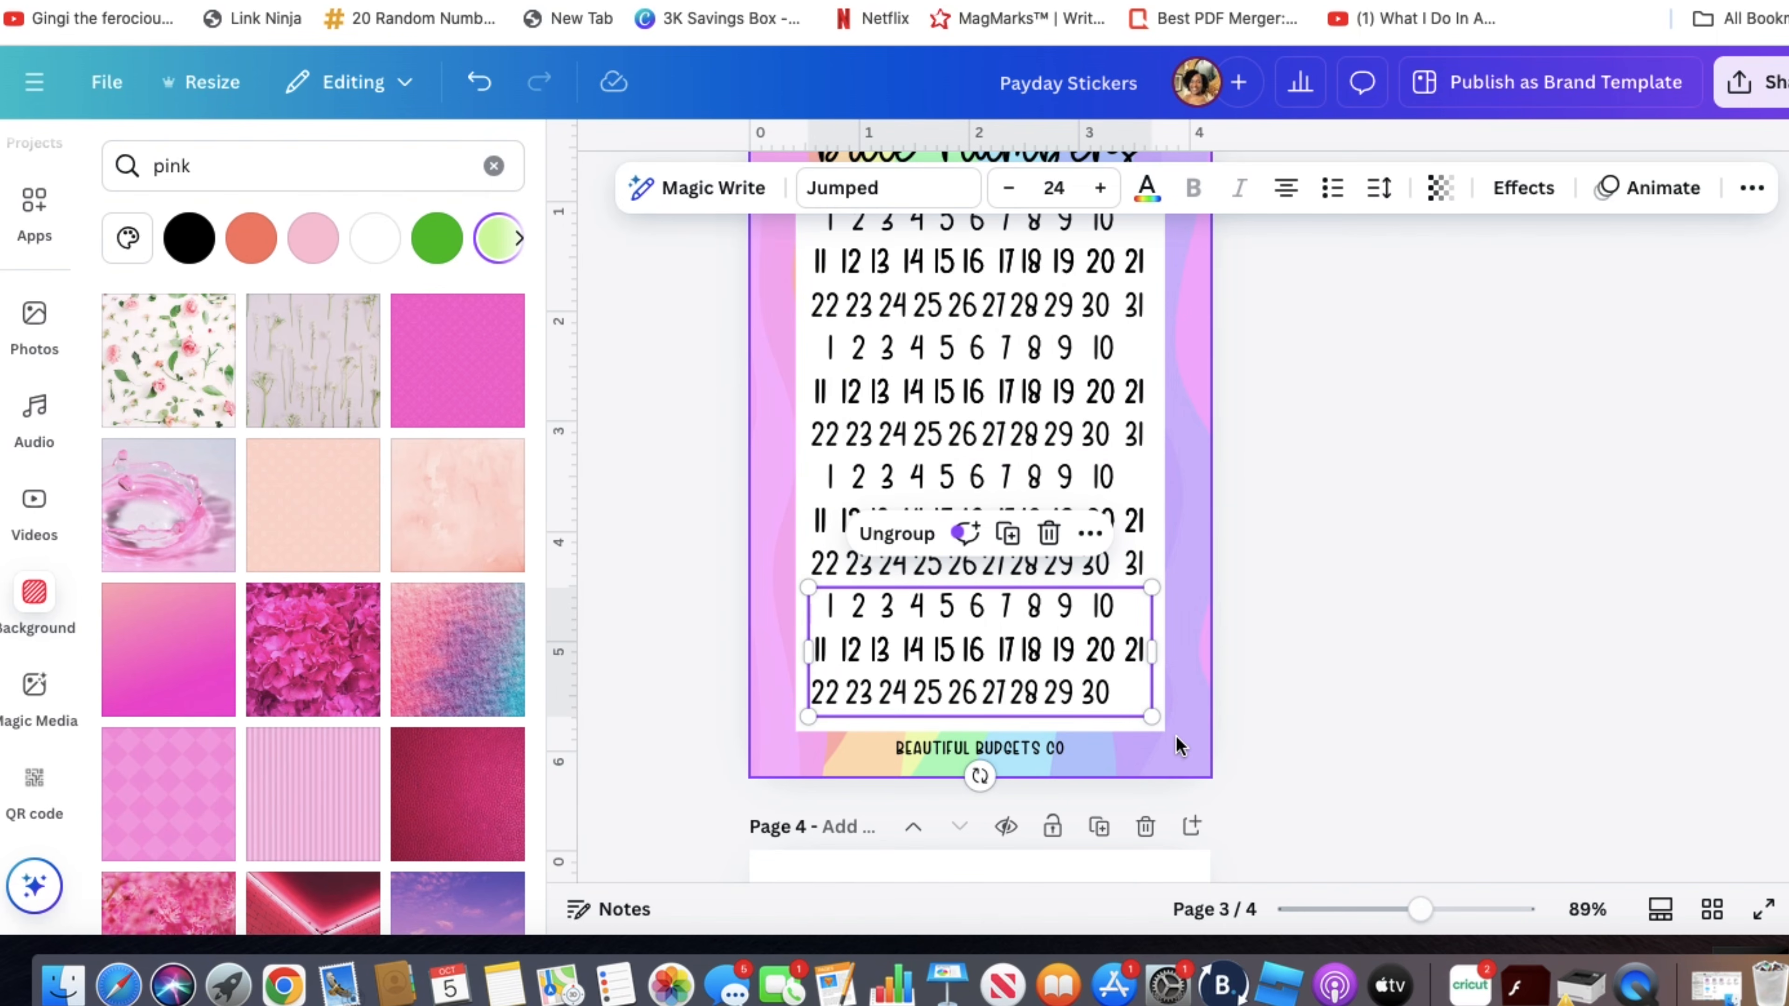
left_click_drag(1205, 739, 796, 202)
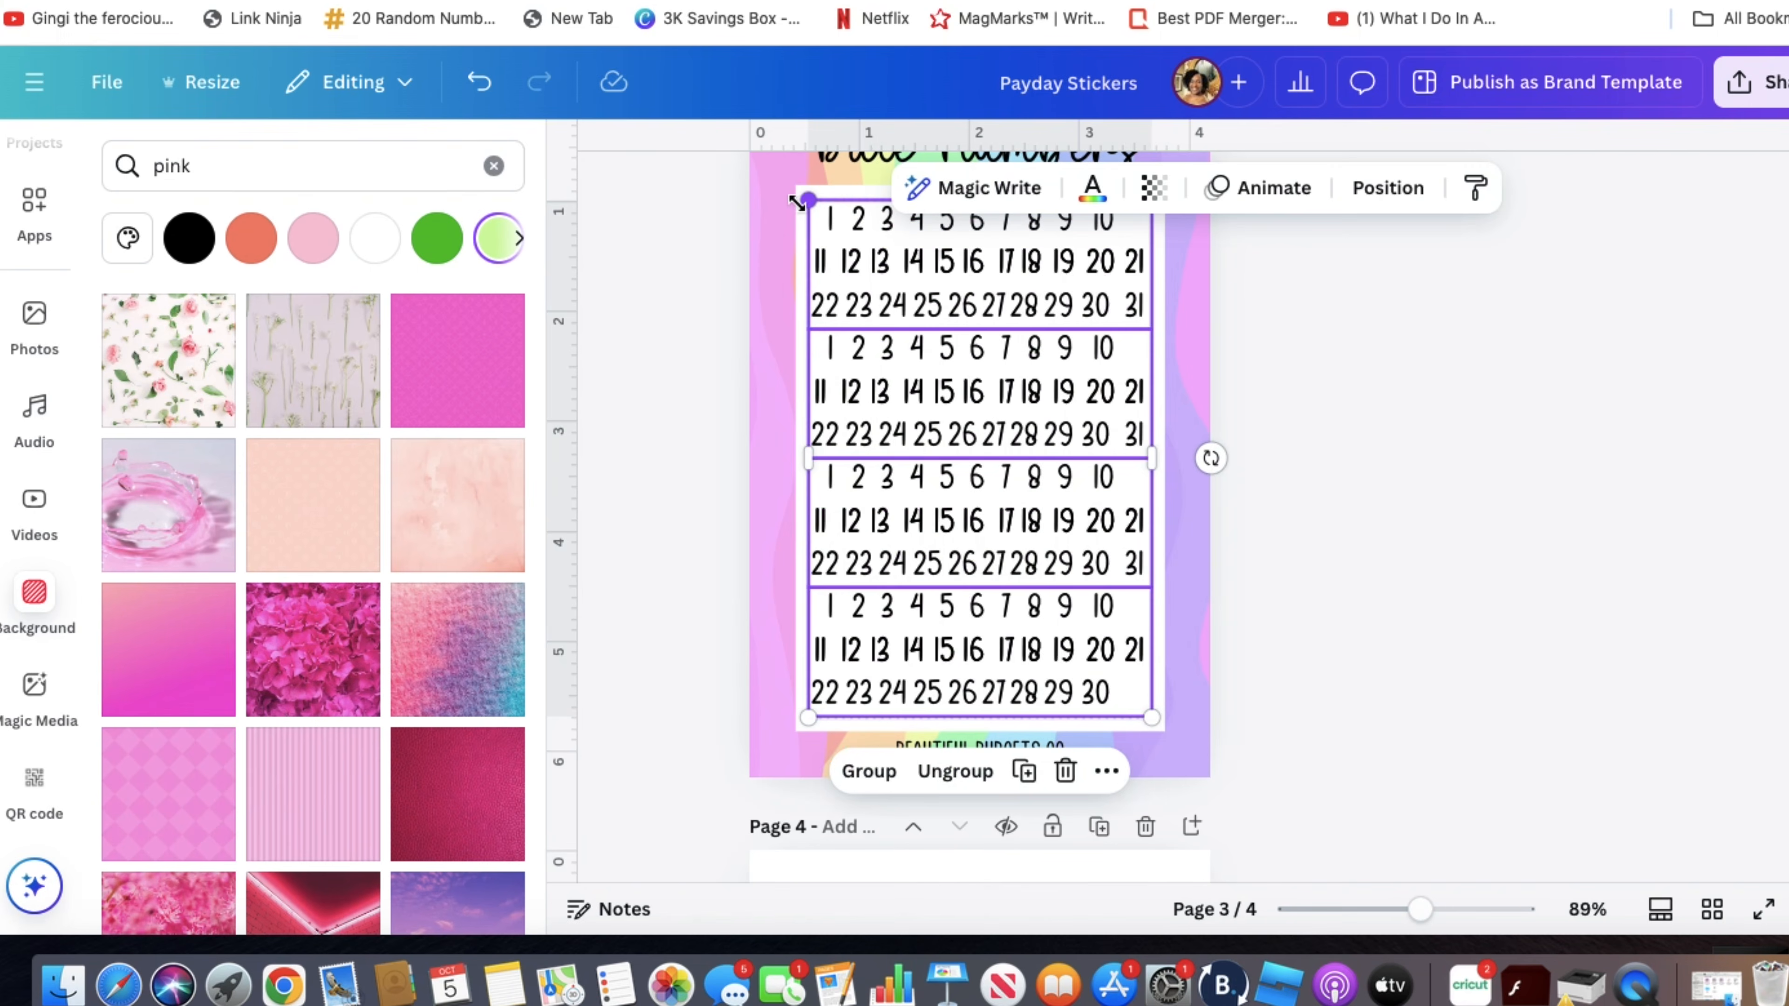
key("Delete")
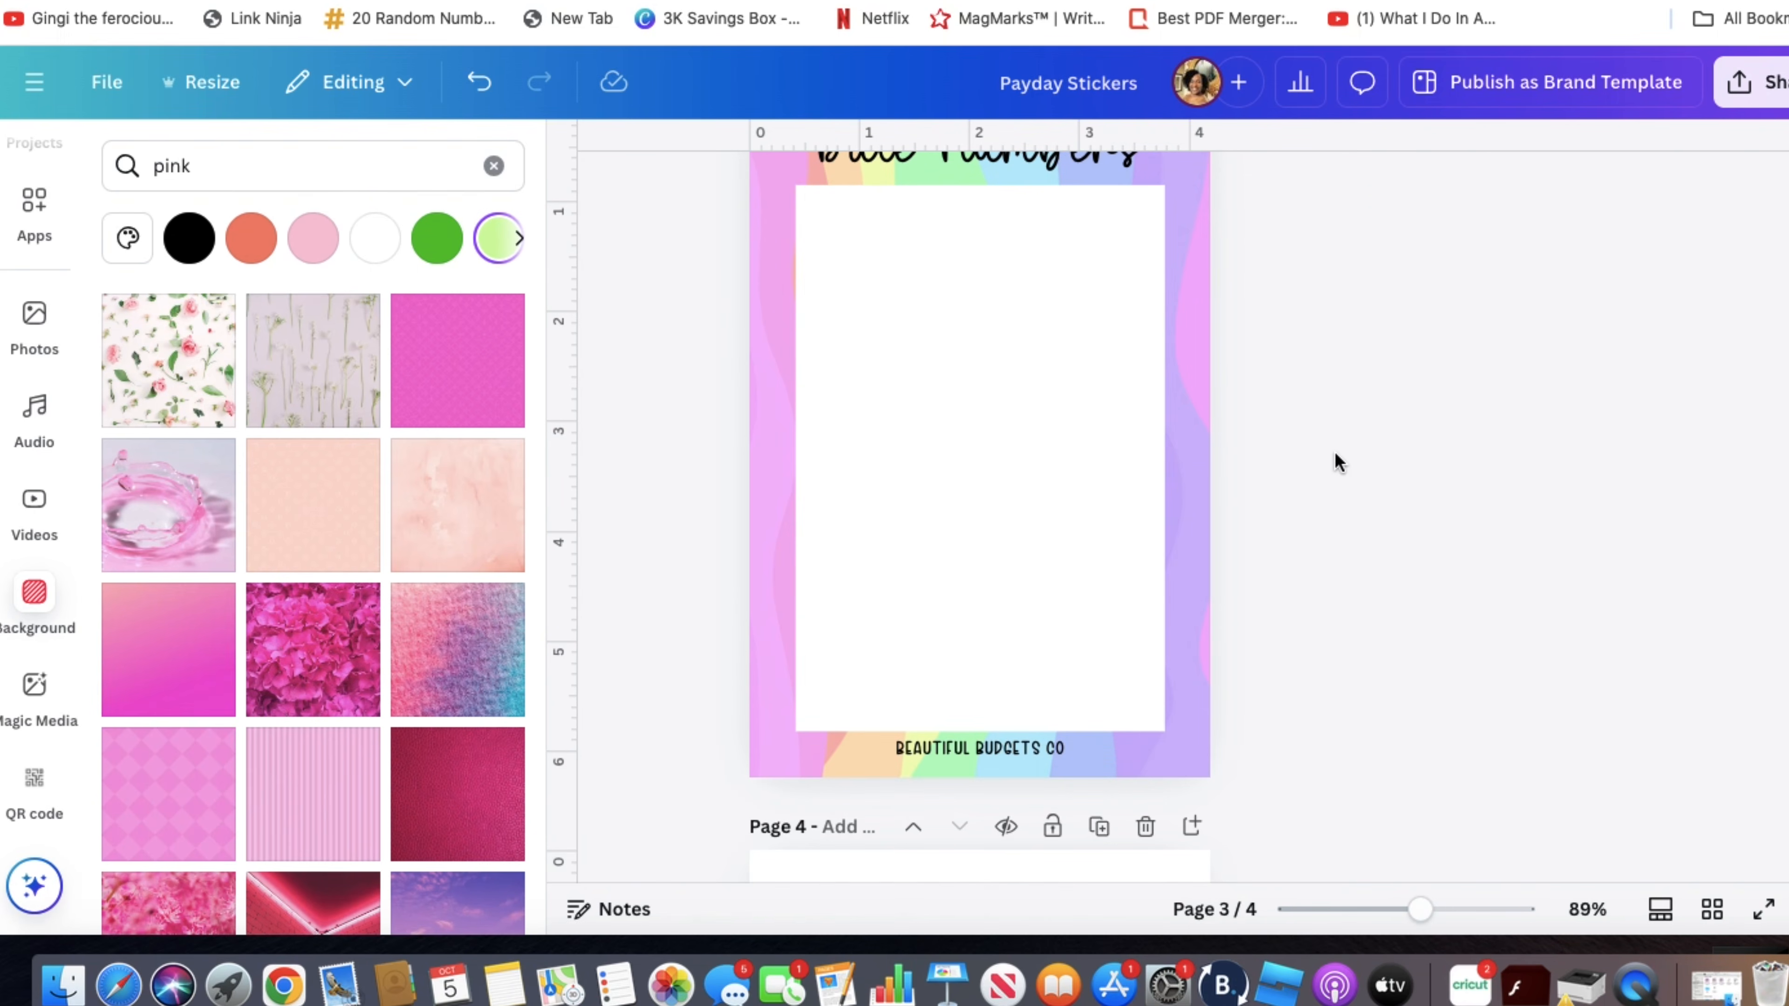
- Set the background of page 4 to light green
scroll(1335, 458, "up", 3)
scroll(1335, 458, "down", 5)
scroll(1334, 452, "down", 8)
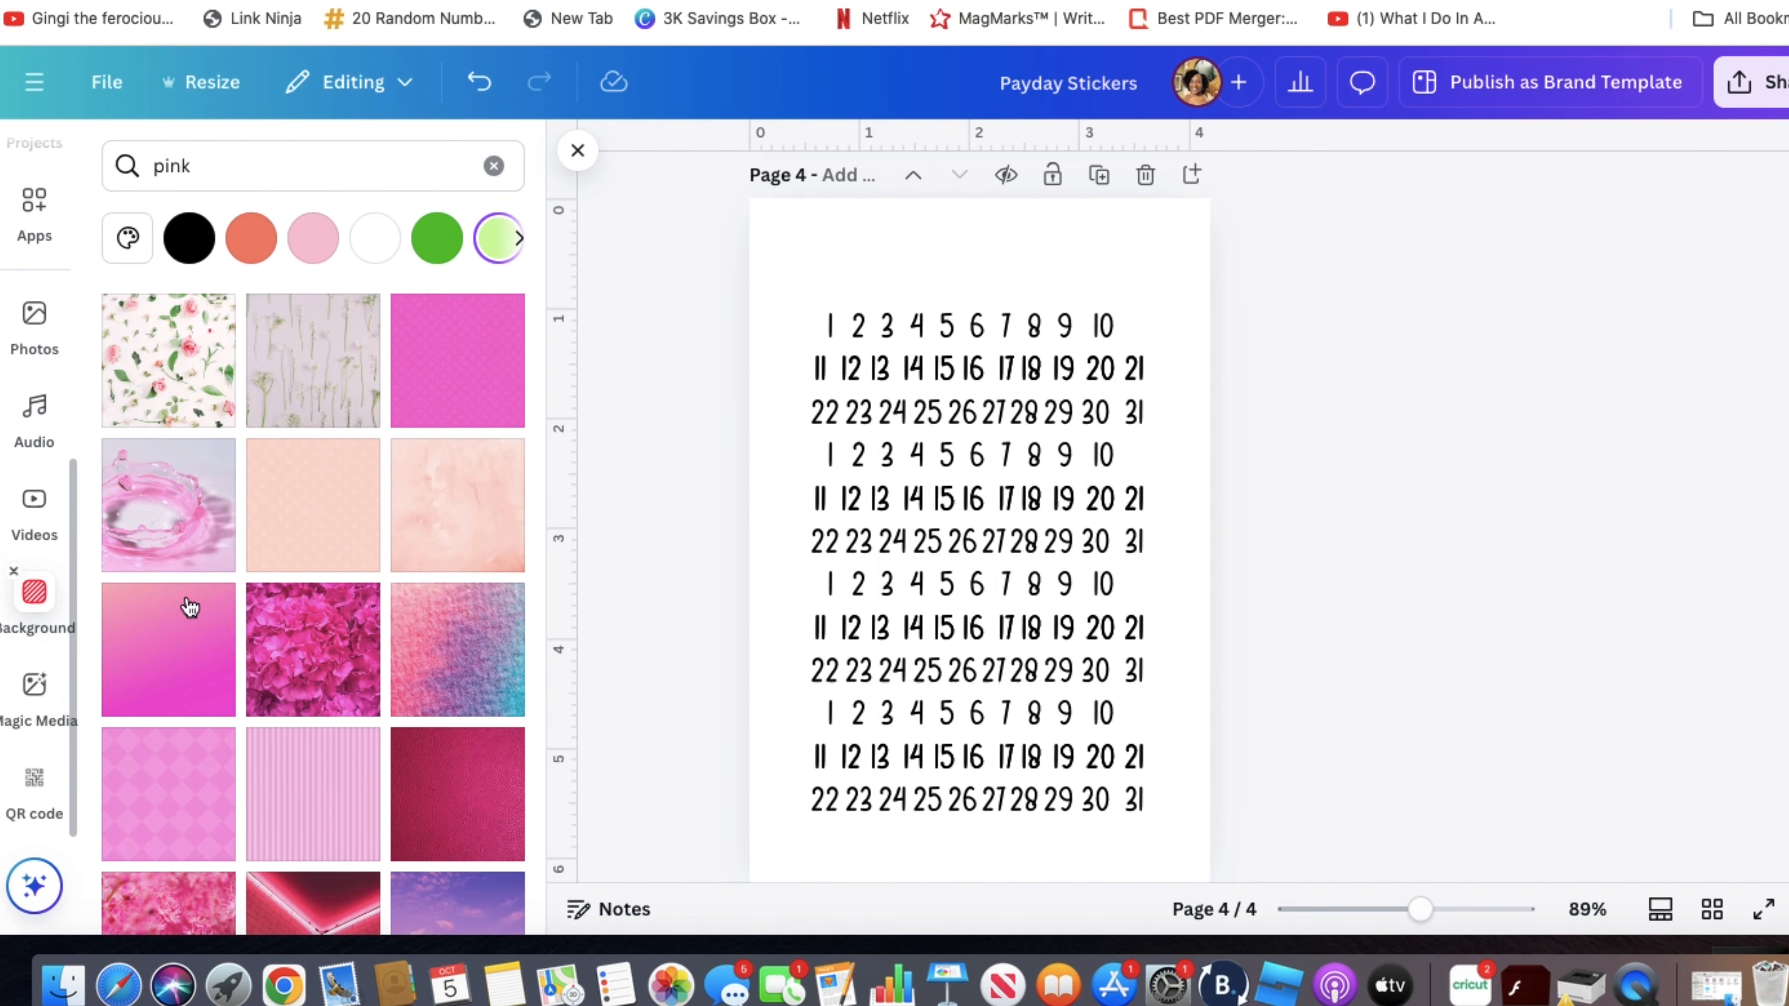
left_click(493, 251)
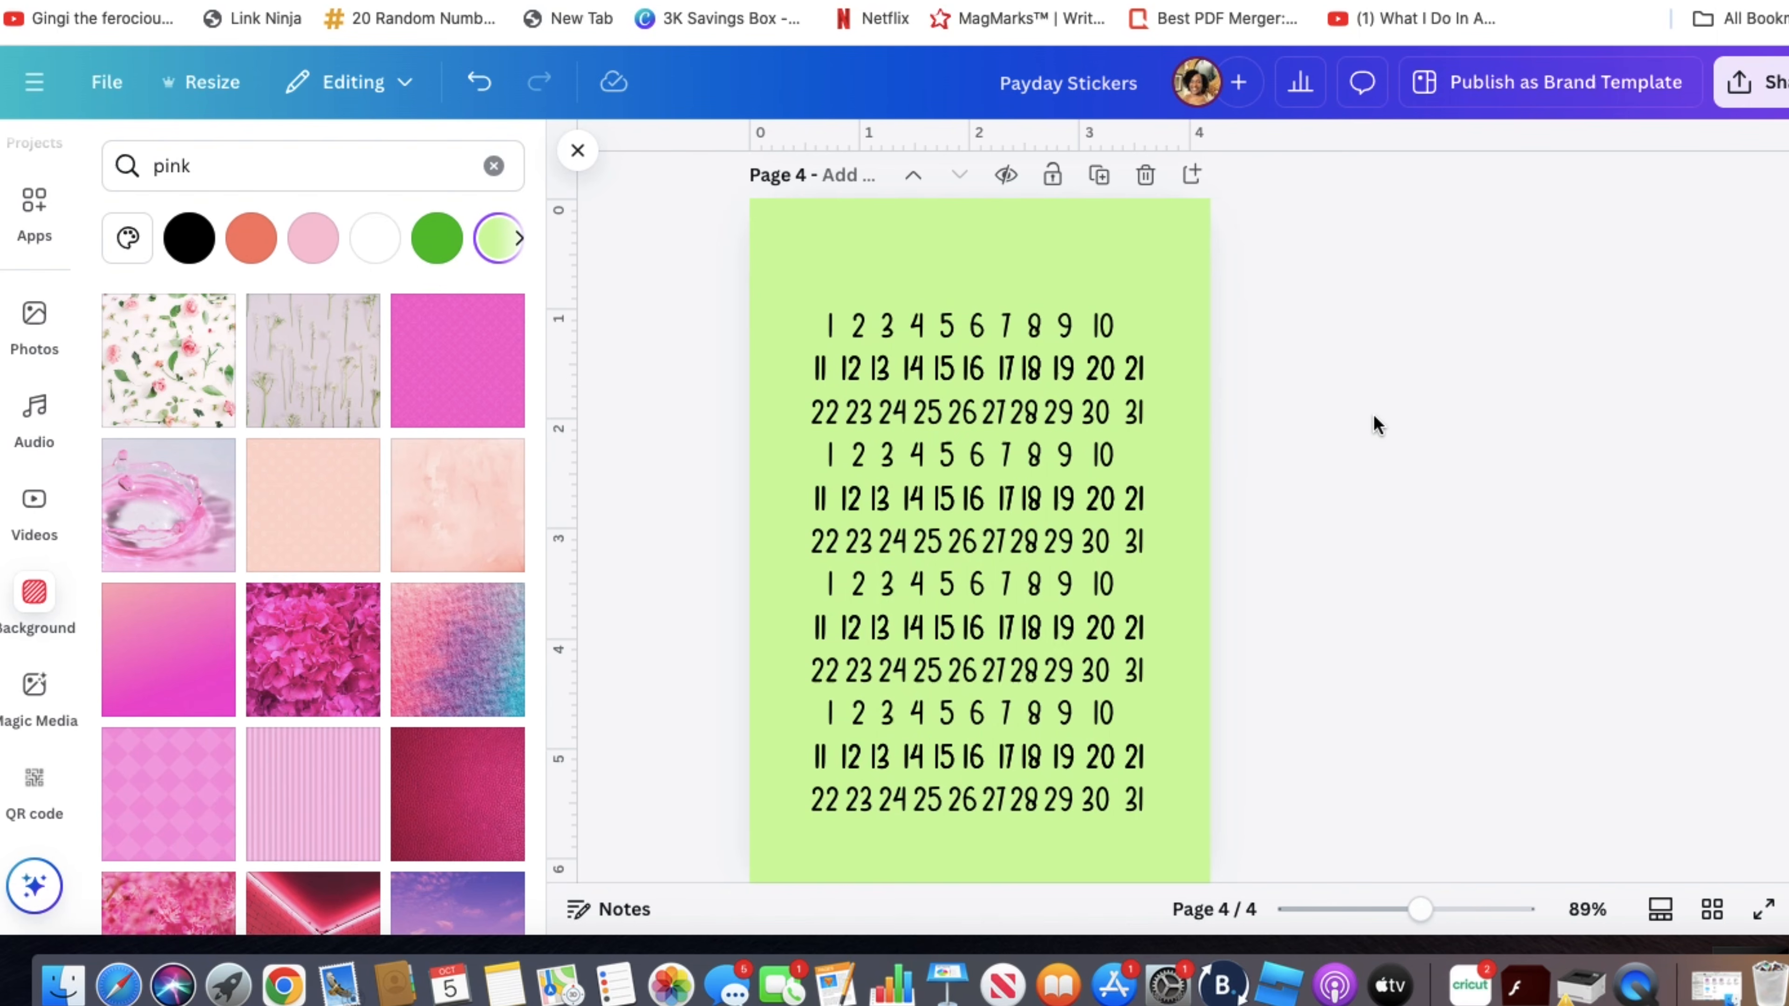
- Ungroup the first date number block on page 4 and apply the Outline text effect to its numbers
left_click(1016, 412)
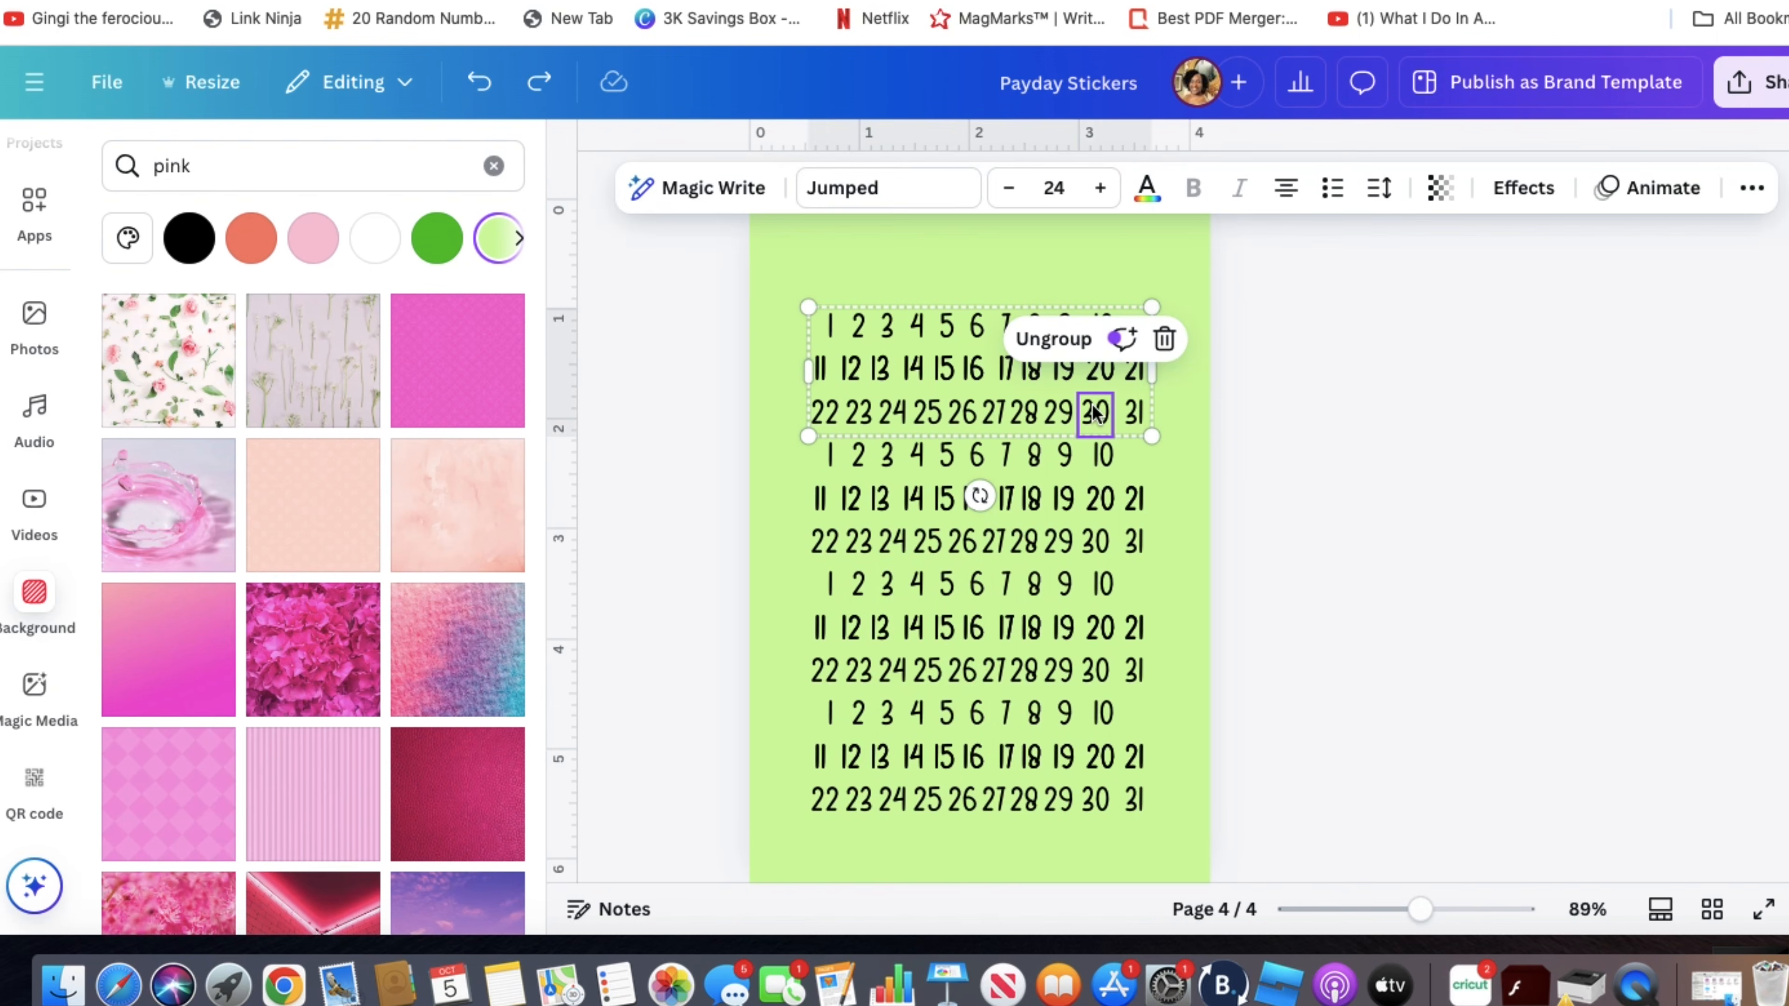
left_click(1057, 348)
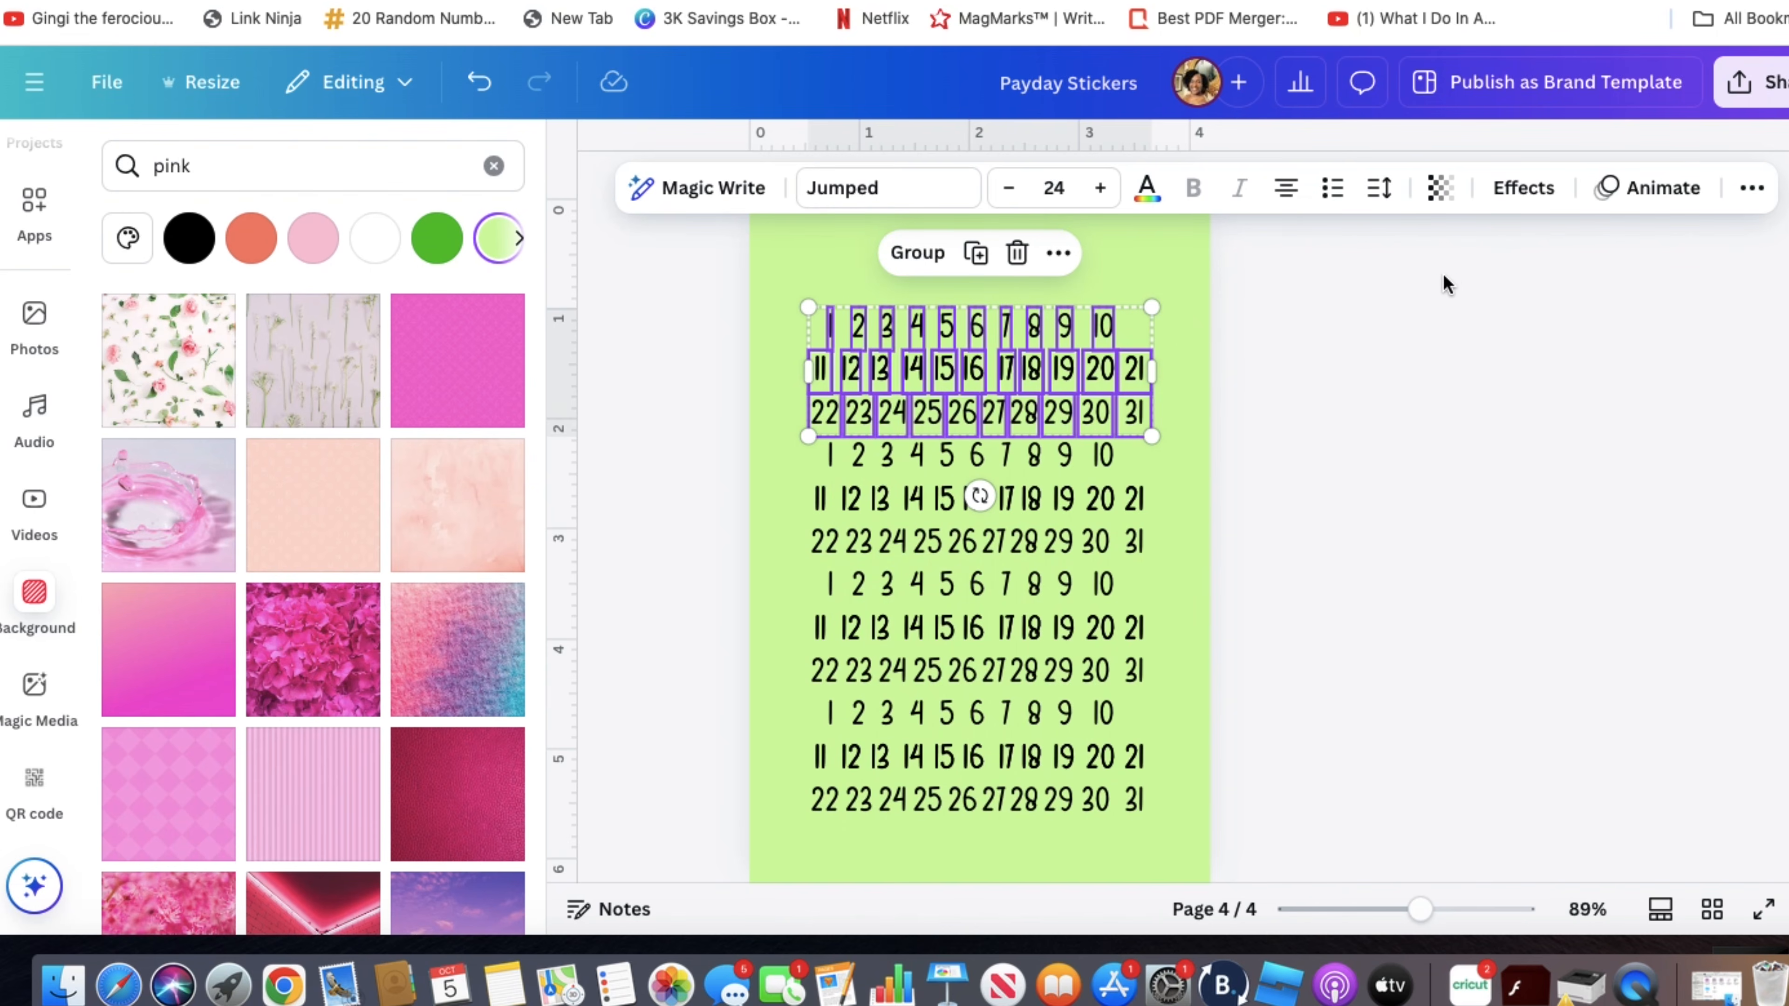
left_click(1507, 191)
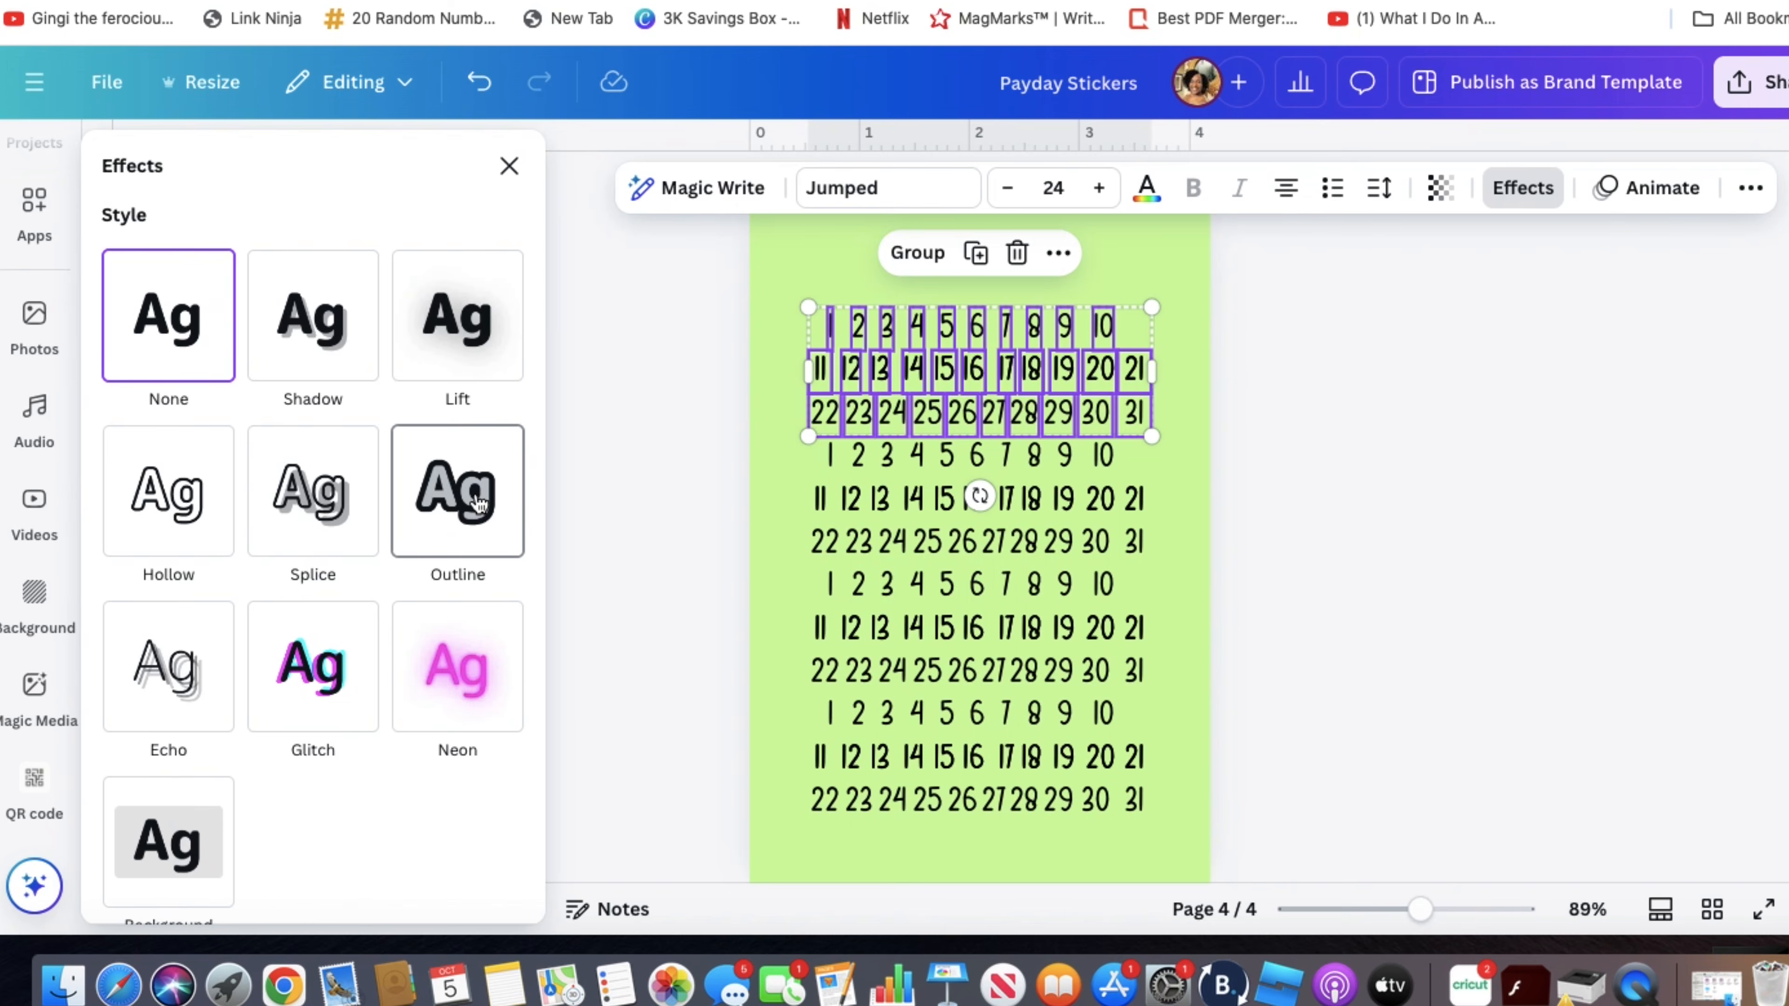
left_click(478, 504)
scroll(379, 639, "down", 2)
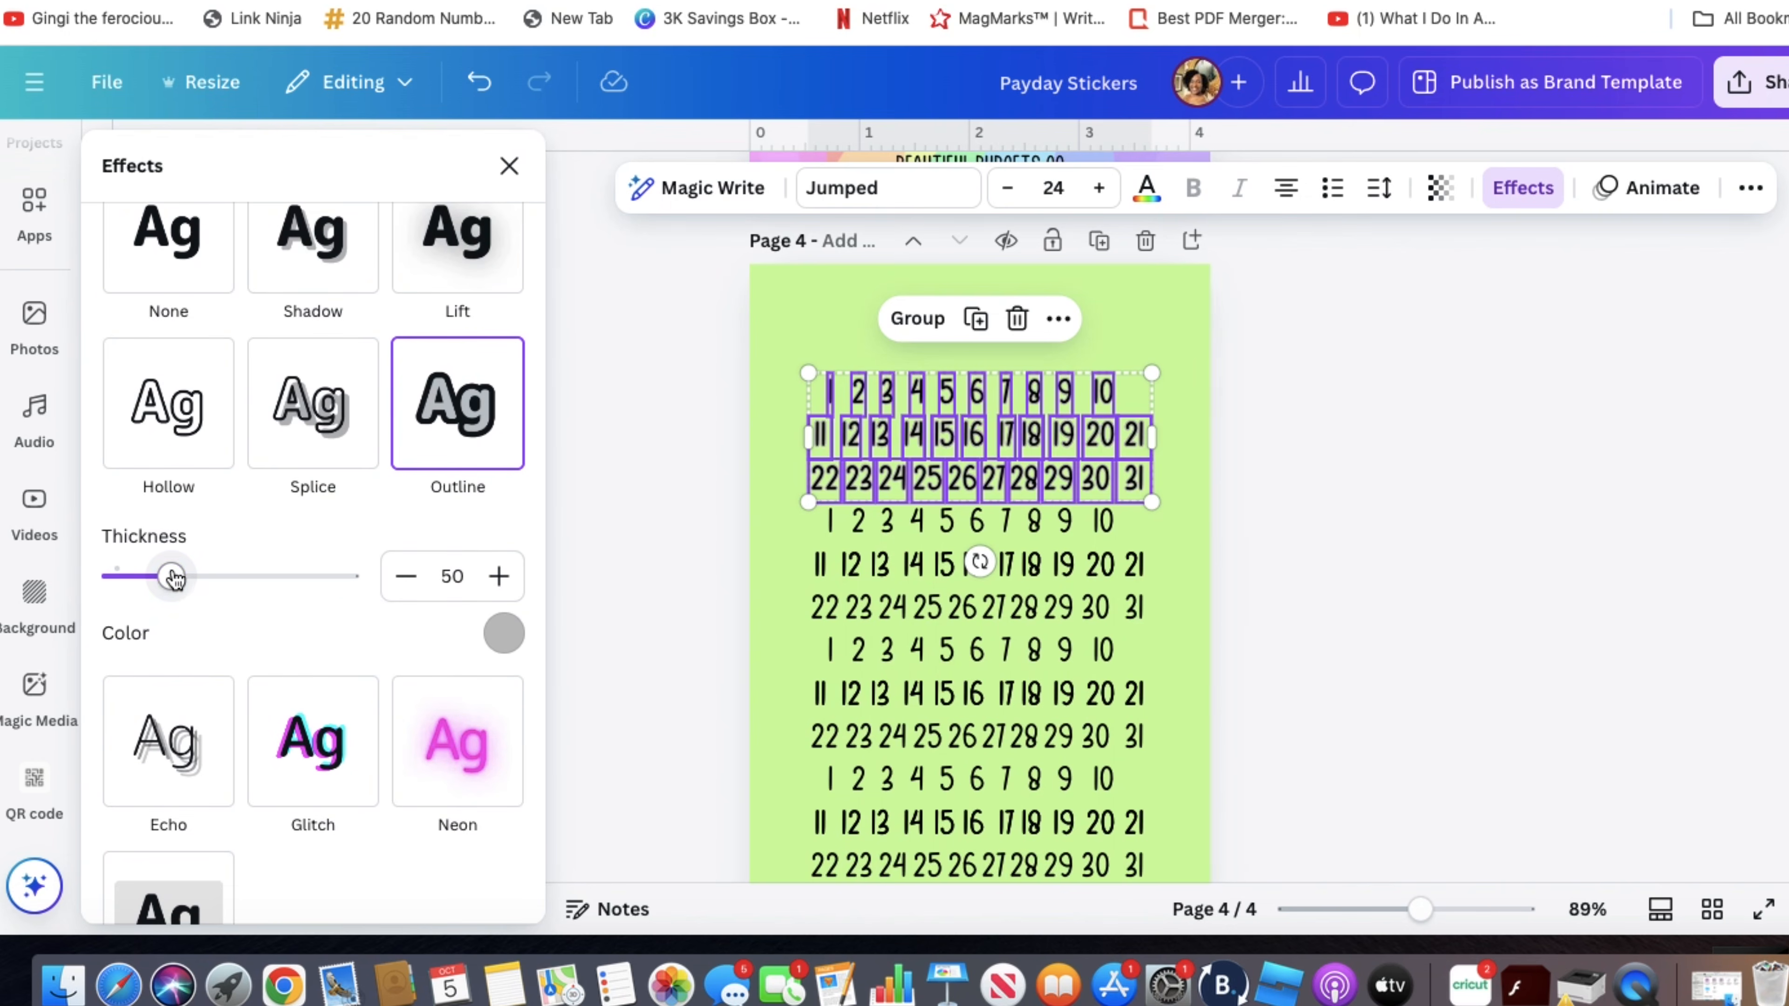
- Set the outline of the first block's numbers to white with a thickness of 180
left_click_drag(176, 579, 217, 585)
left_click(504, 633)
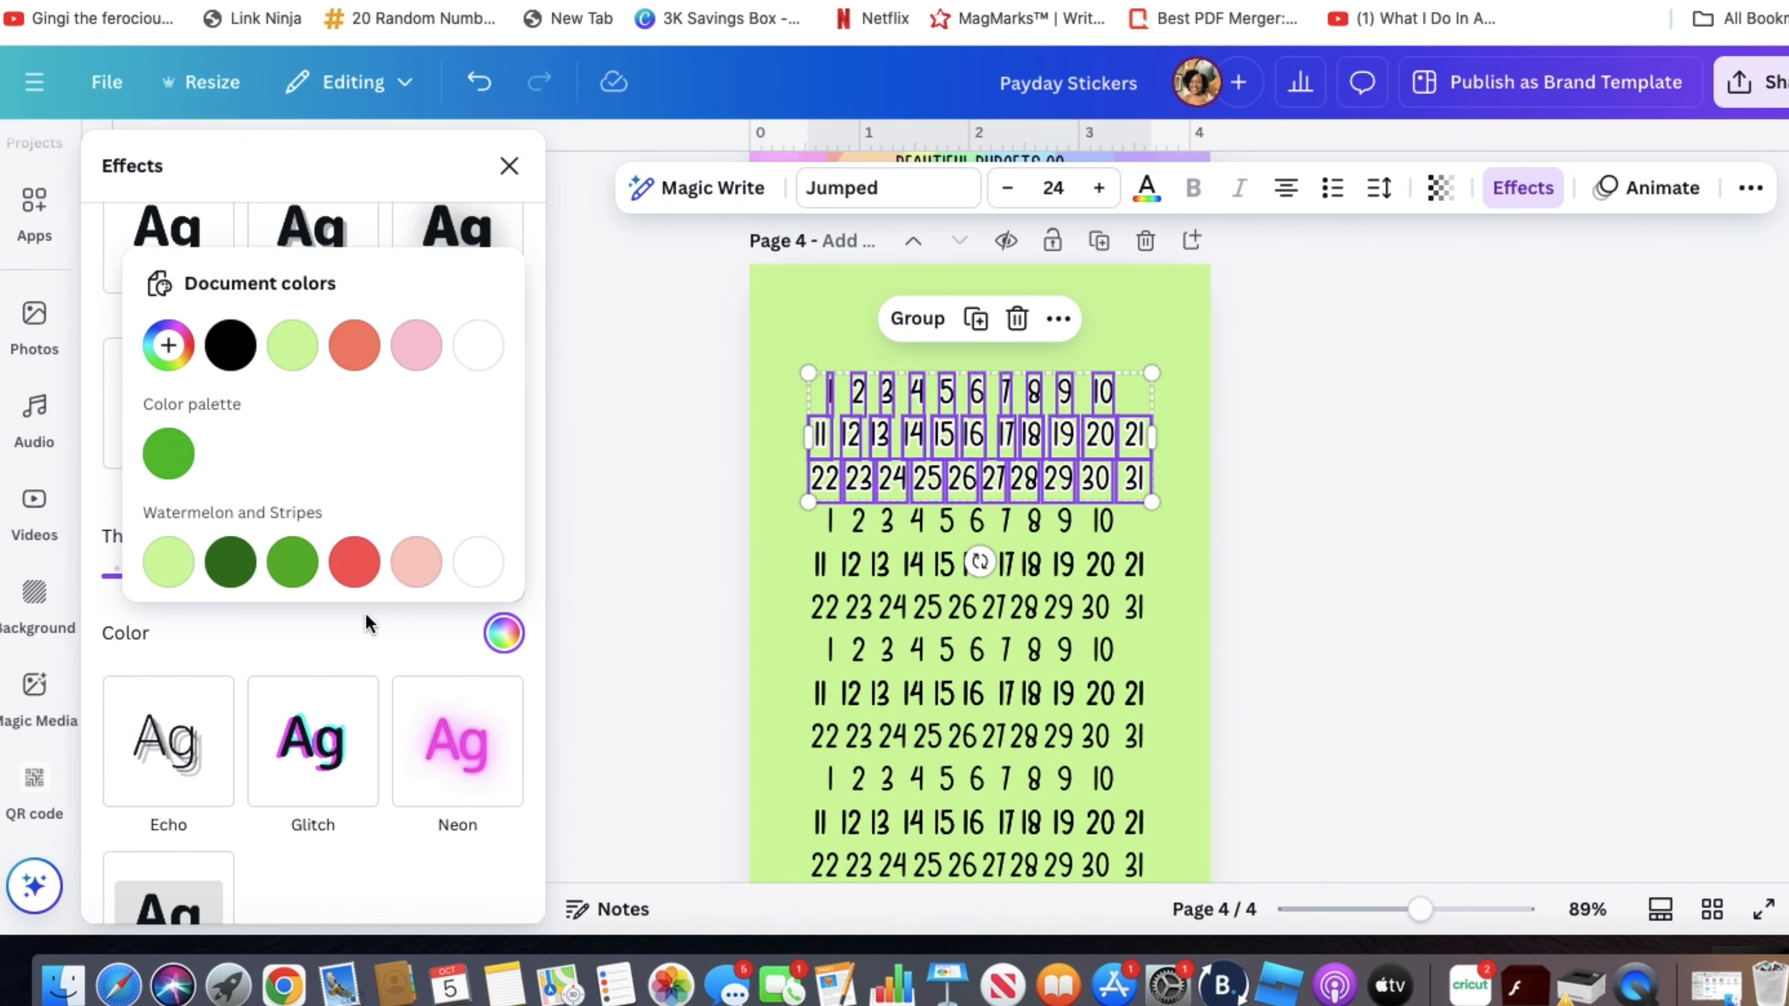
left_click(359, 626)
left_click_drag(220, 580, 330, 590)
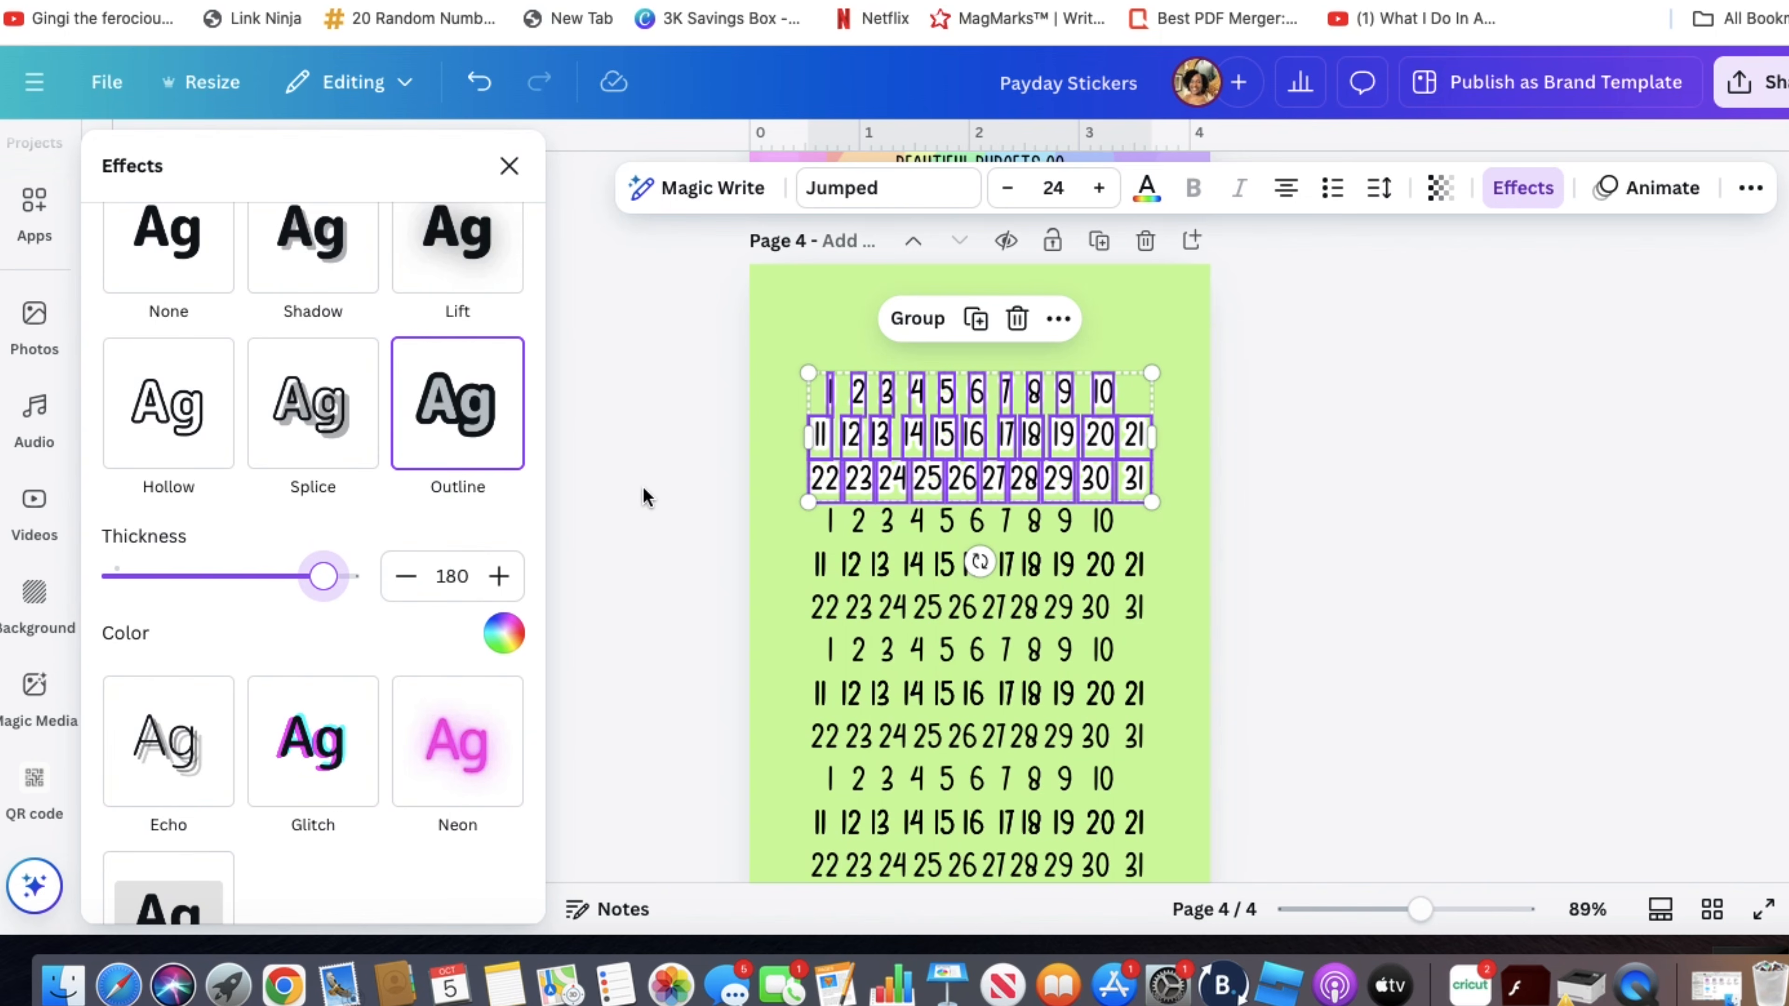
left_click(643, 495)
left_click(1377, 462)
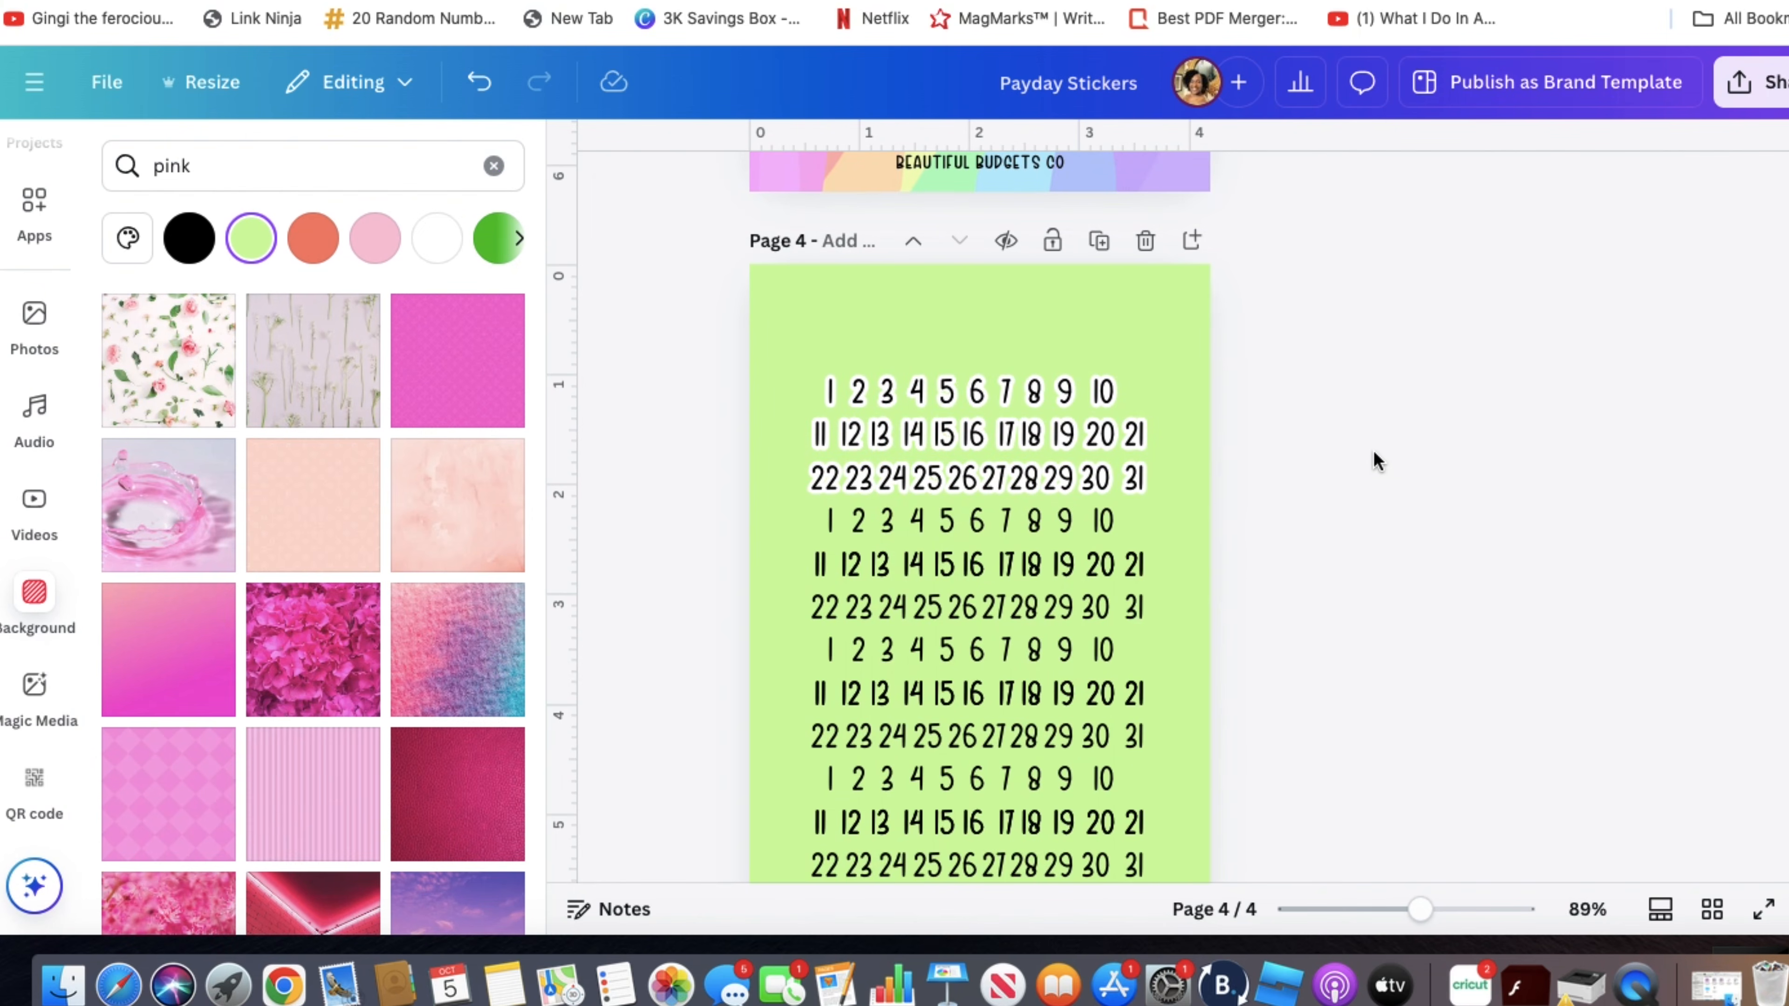
left_click_drag(1420, 910, 1476, 916)
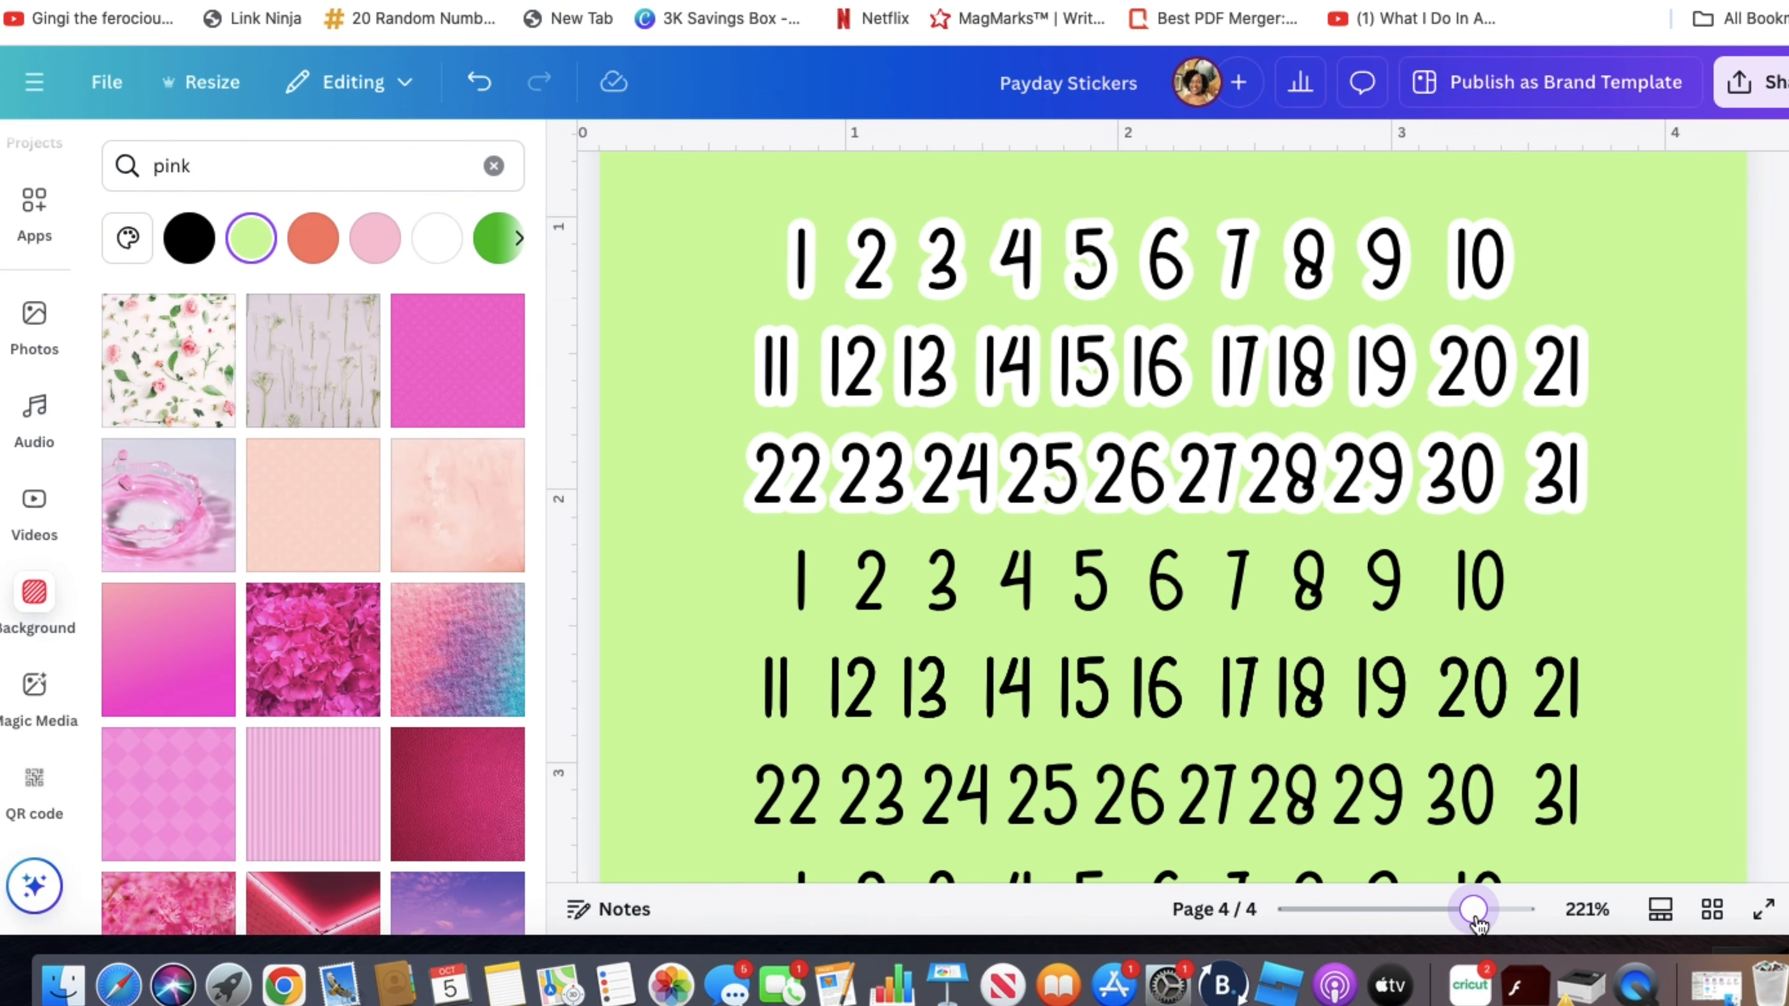
- Move the number 30 in the first block's third row slightly right, away from 29
scroll(1468, 634, "up", 1)
left_click(1464, 544)
left_click_drag(1470, 546, 1477, 540)
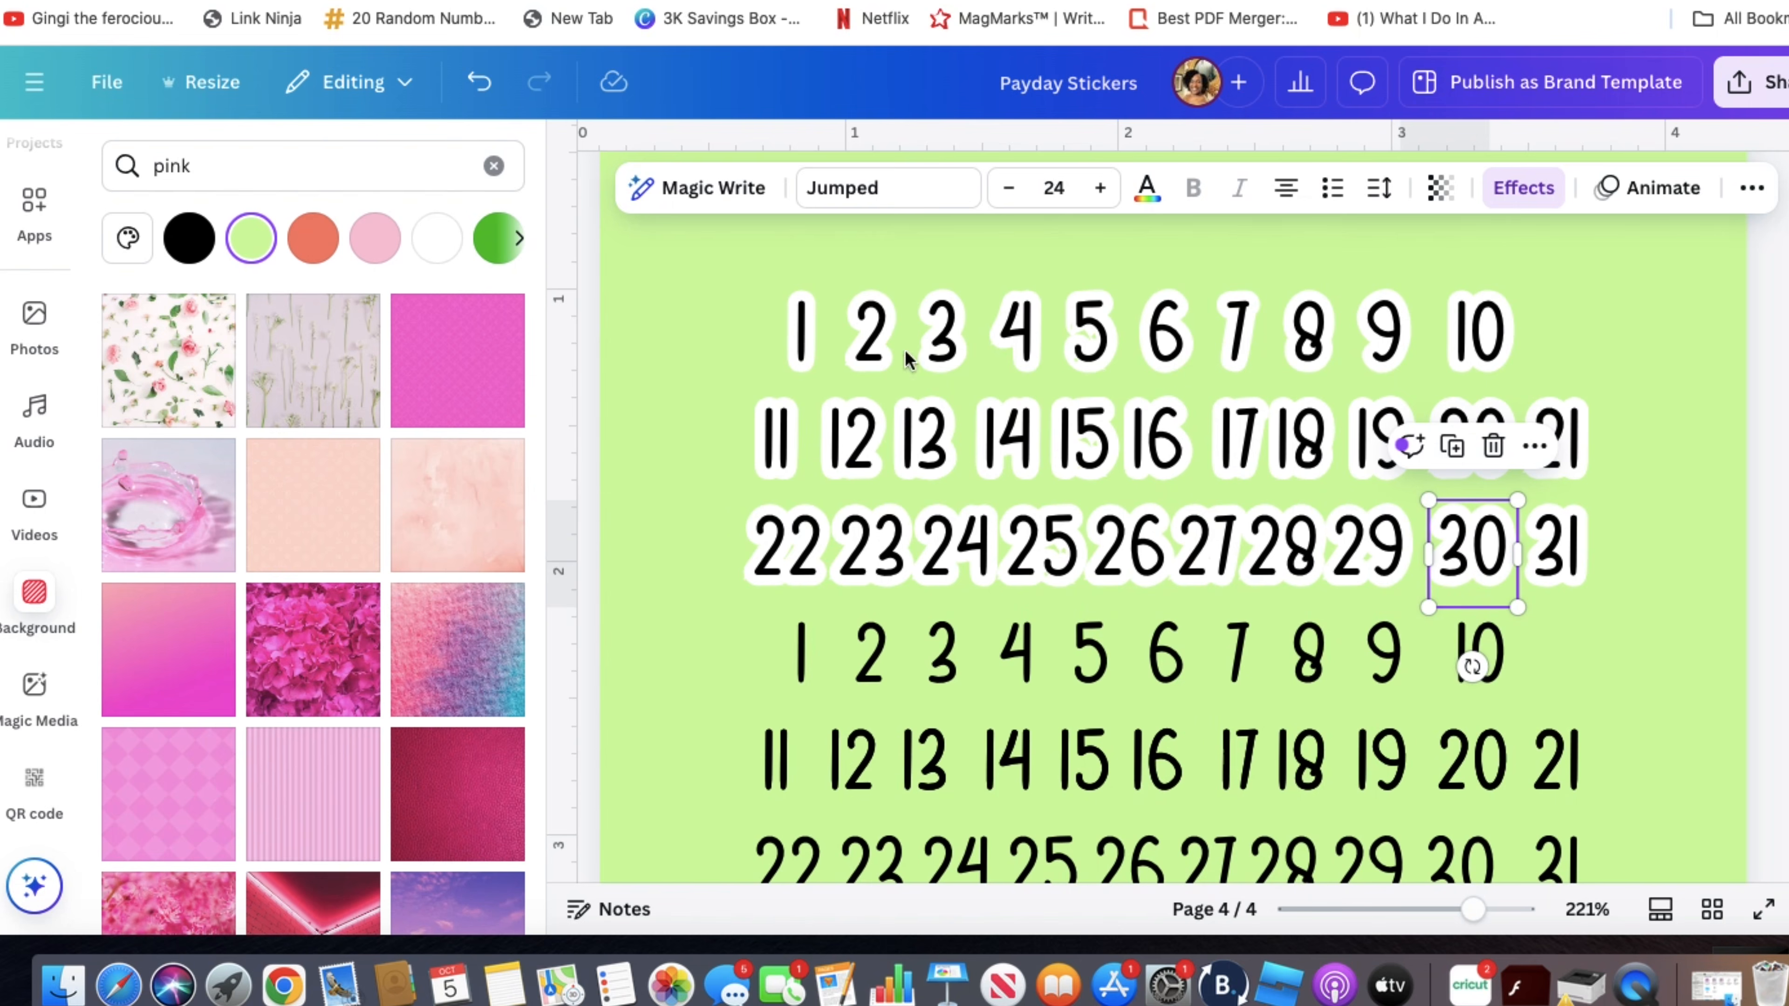
- Change the background of page 4 to dark green
left_click(728, 291)
left_click(502, 239)
left_click(188, 237)
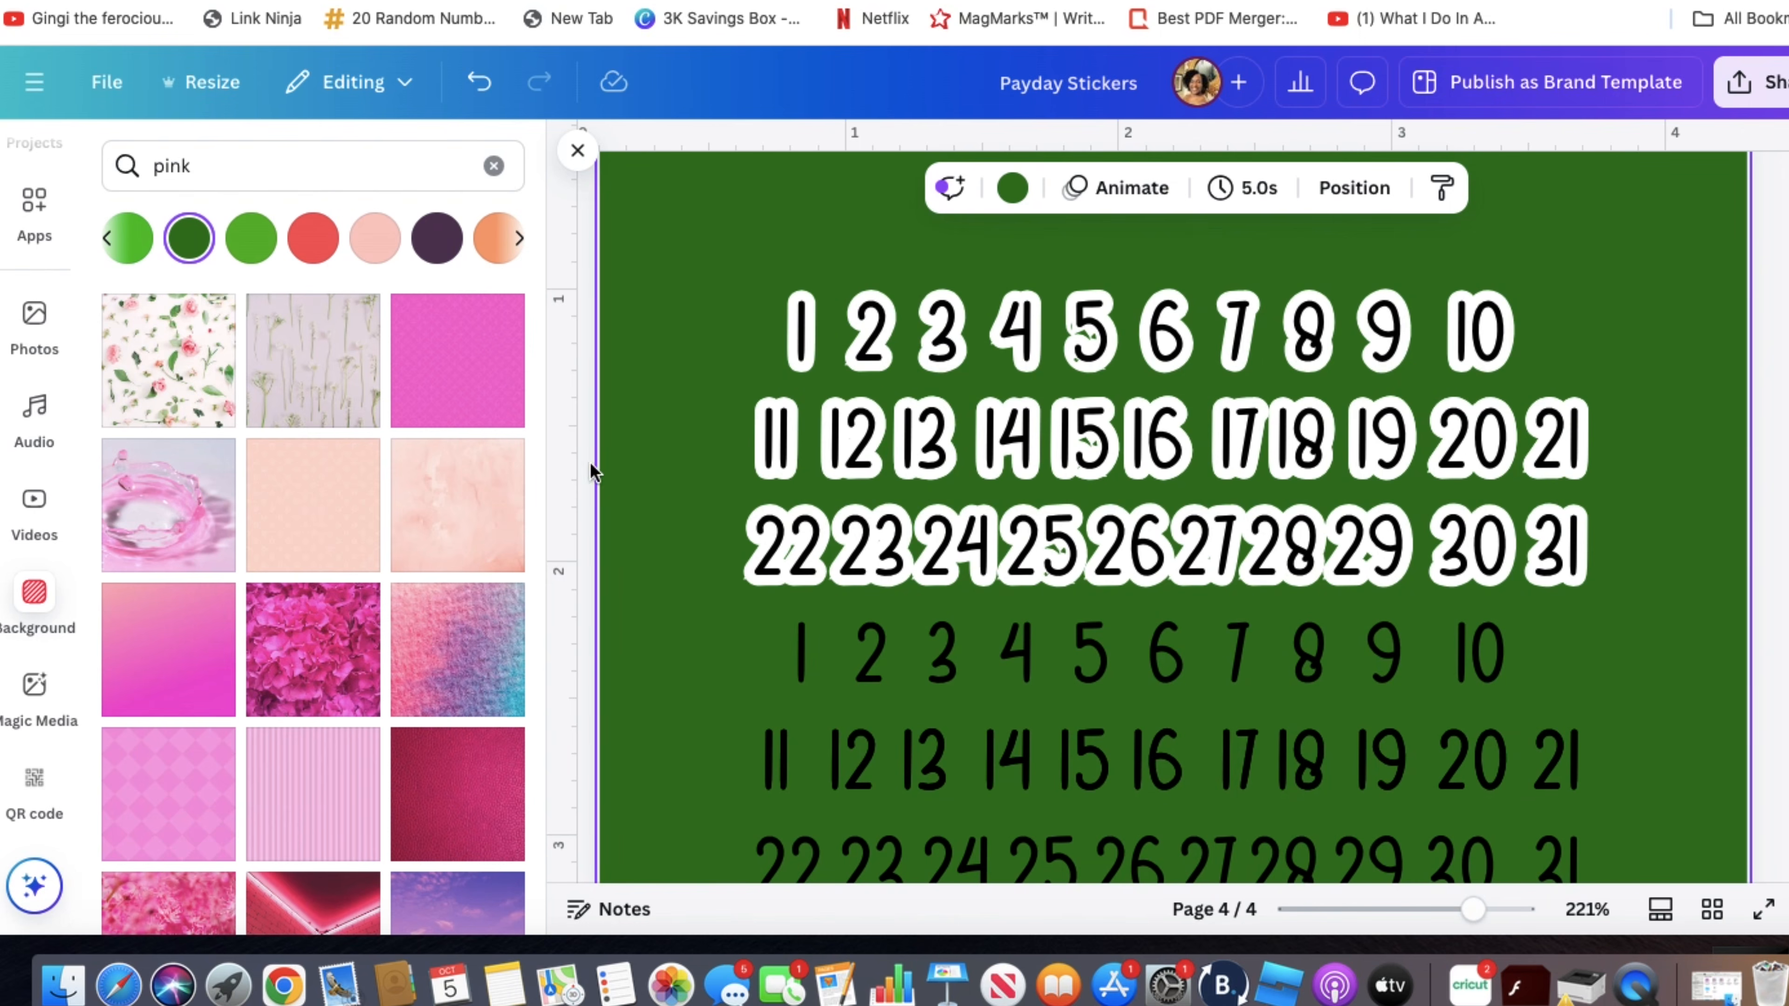
- Space out the third row of the first block by nudging 22, 23 and 24 left and 28 and 29 right
left_click(782, 571)
left_click_drag(782, 571, 851, 578)
left_click(863, 578)
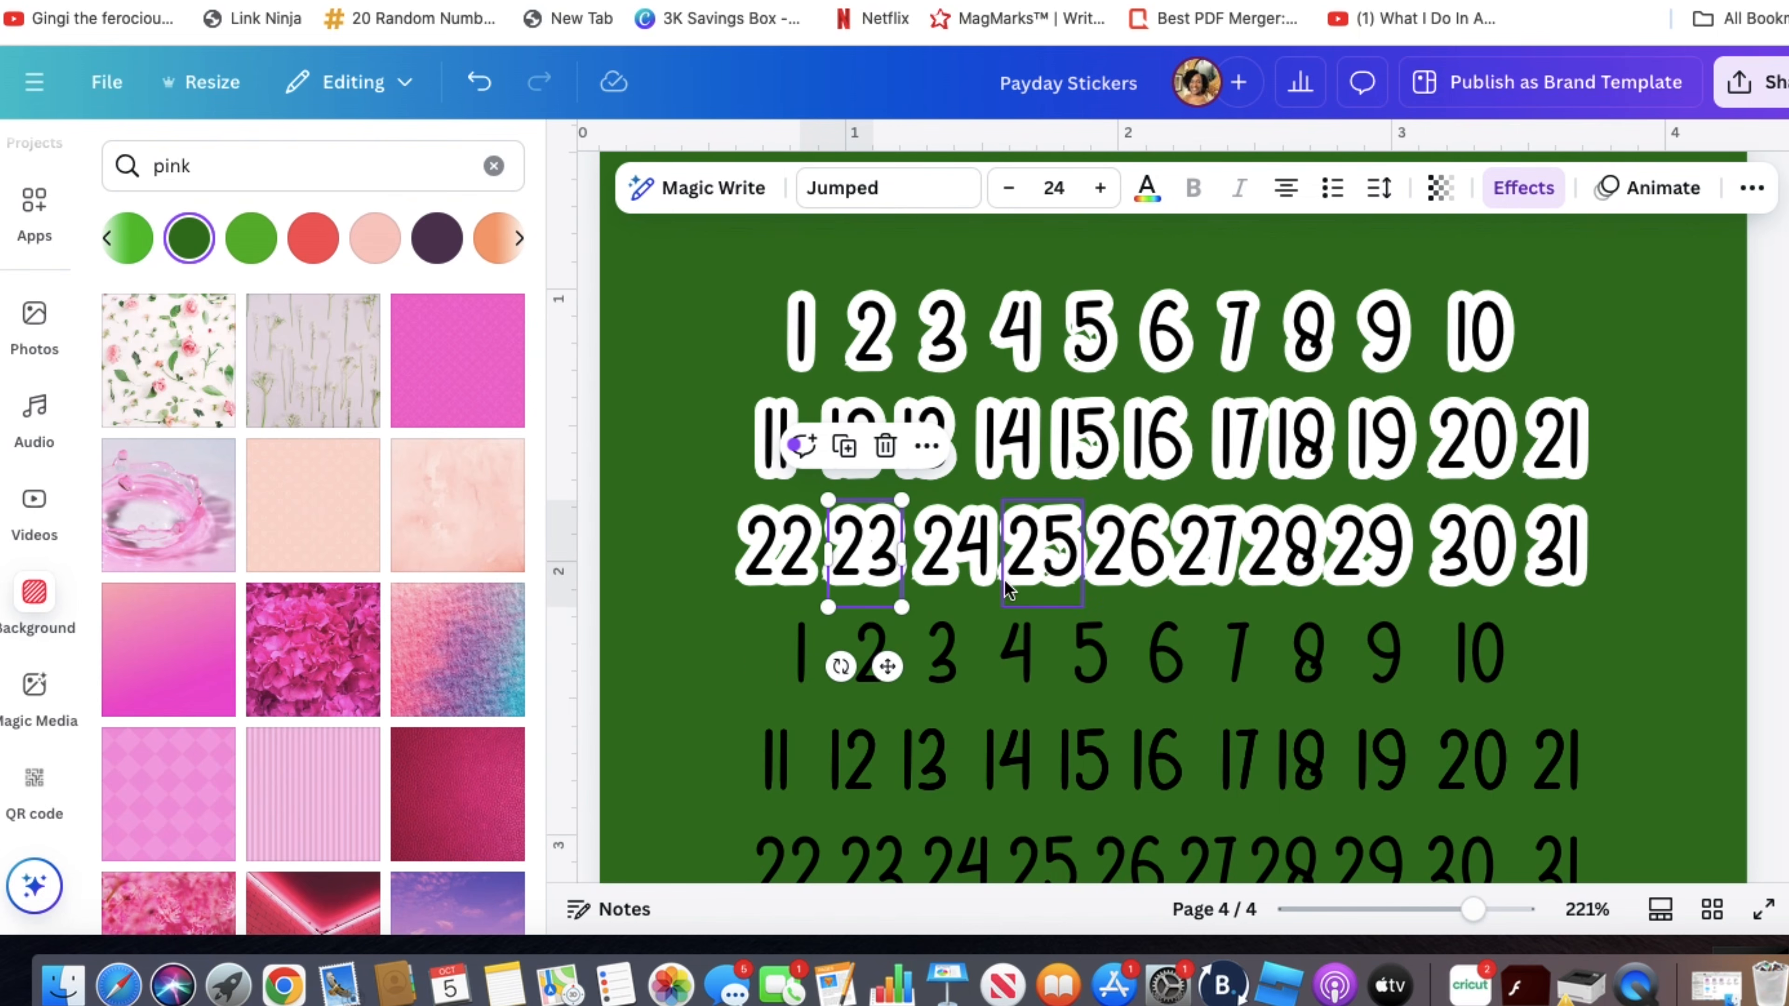
left_click(972, 553)
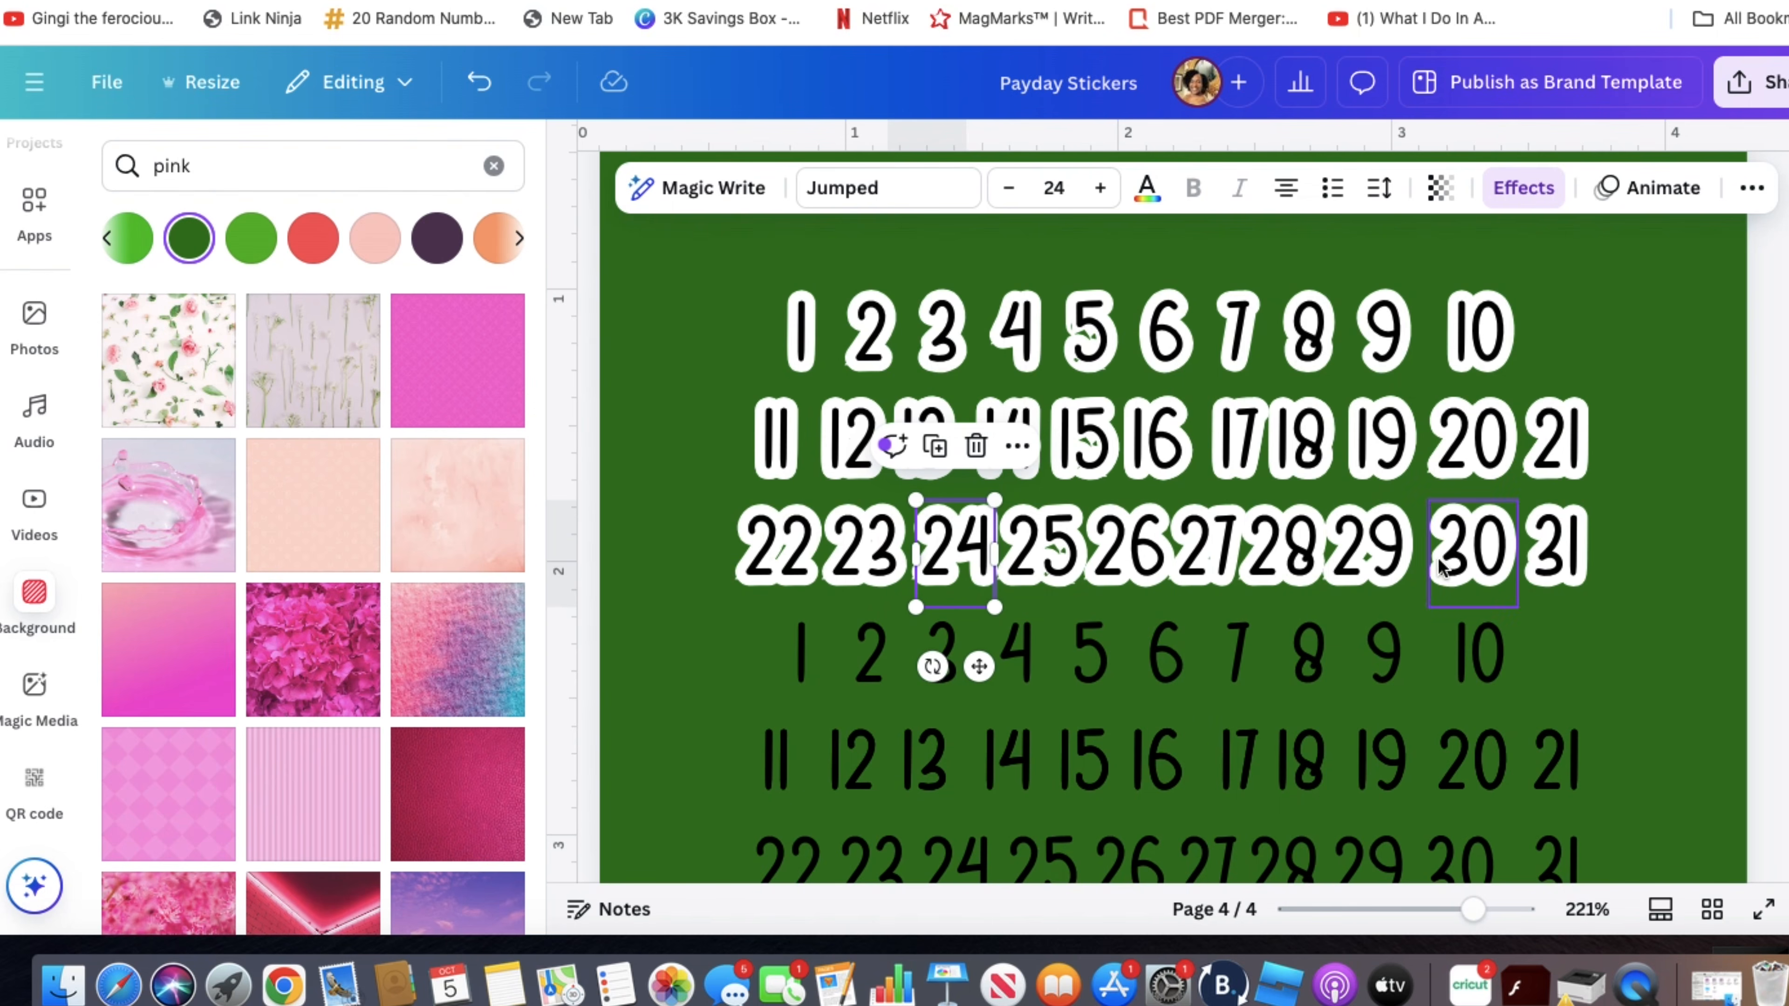
left_click(1374, 564)
left_click_drag(1373, 563, 1221, 561)
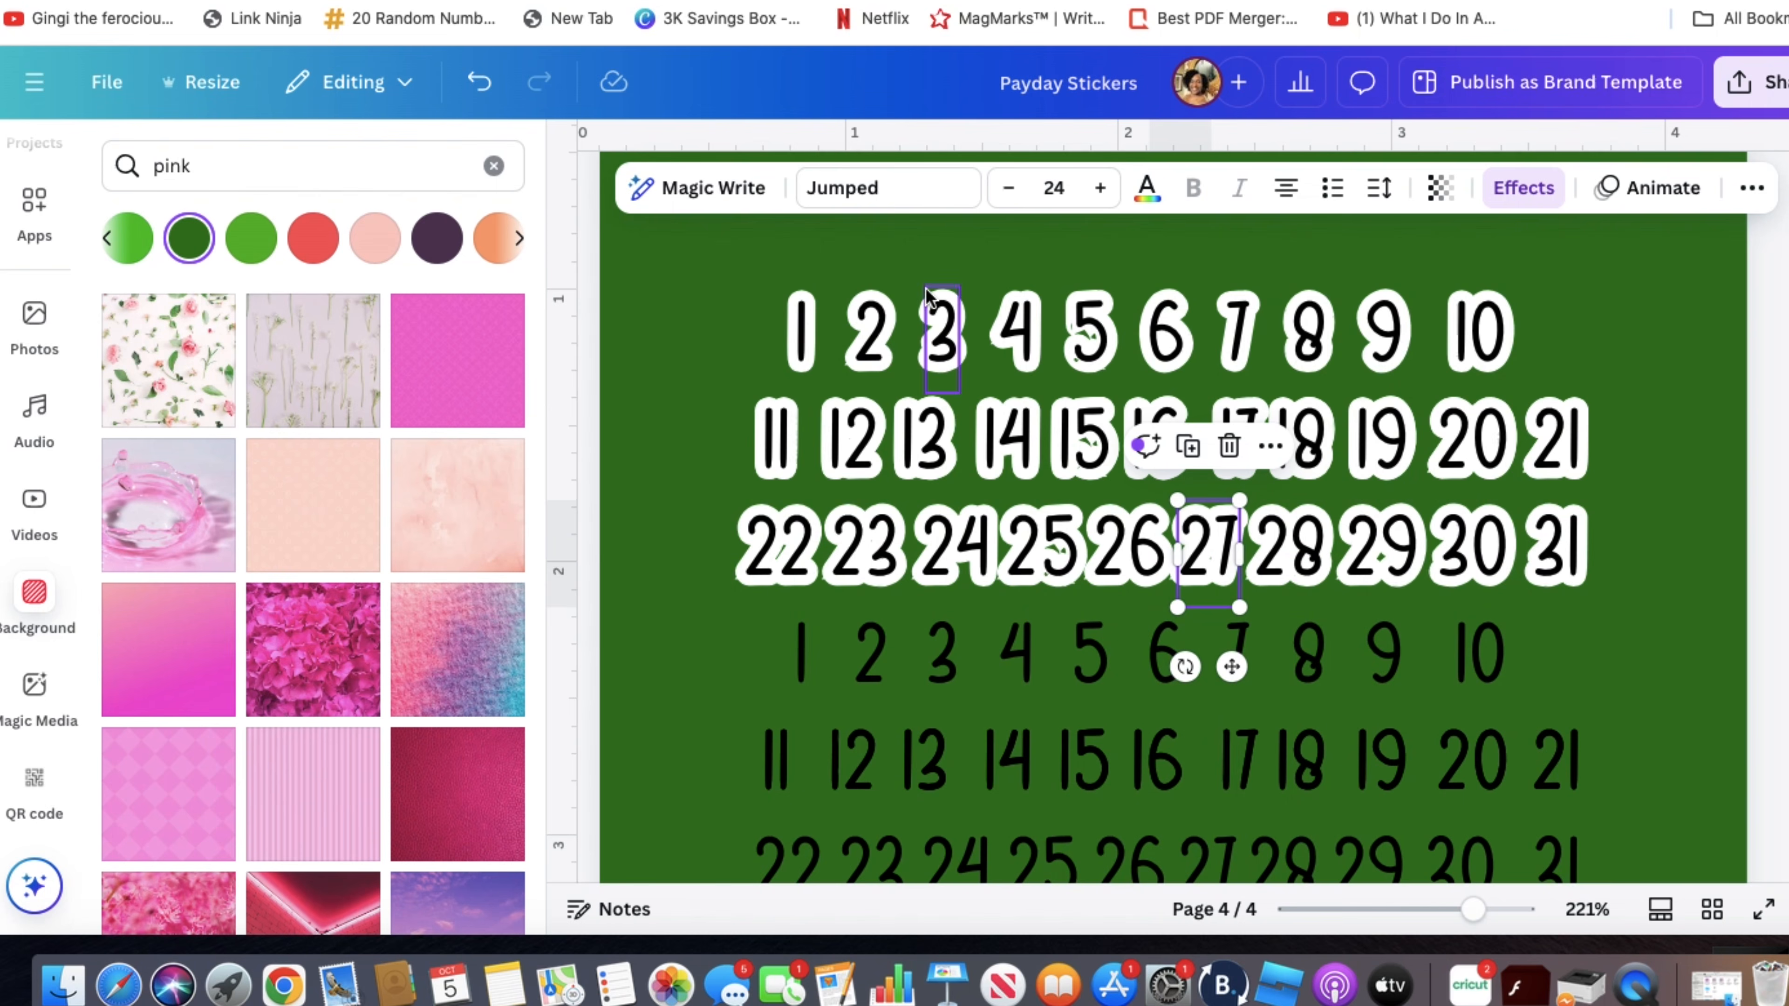
- Reduce the outline thickness of the number 27 in the first block to 154
left_click(1507, 187)
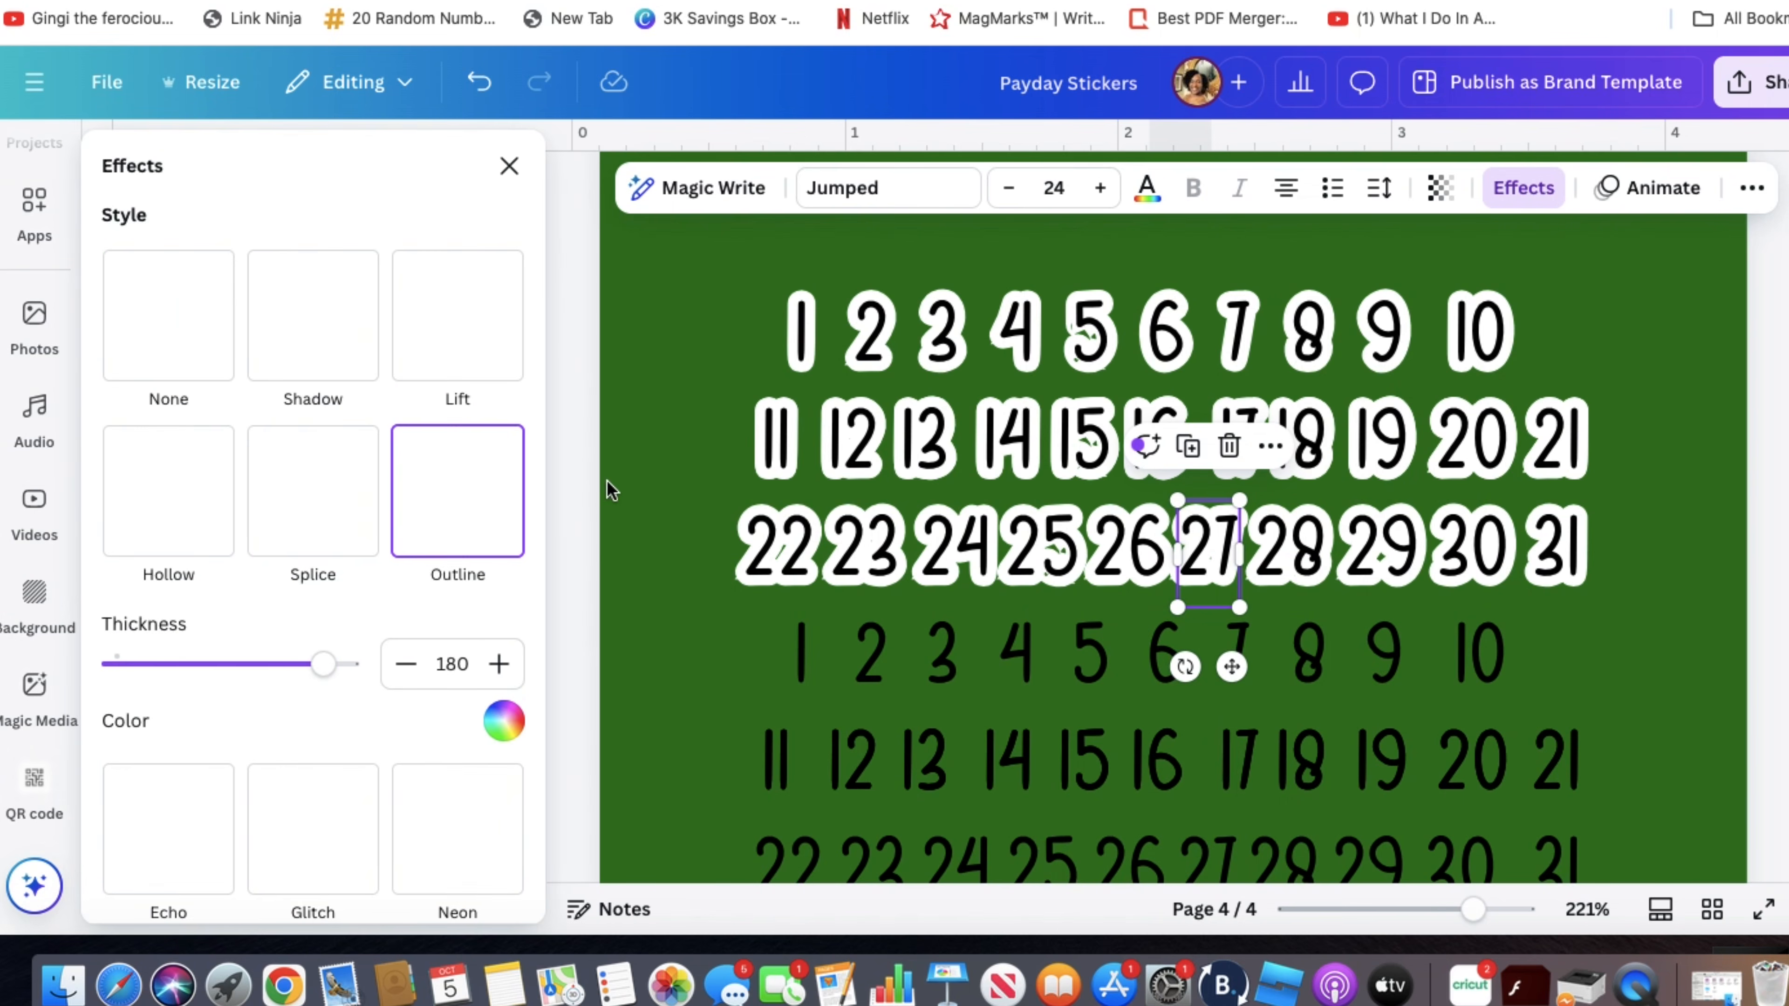
left_click_drag(324, 665, 295, 666)
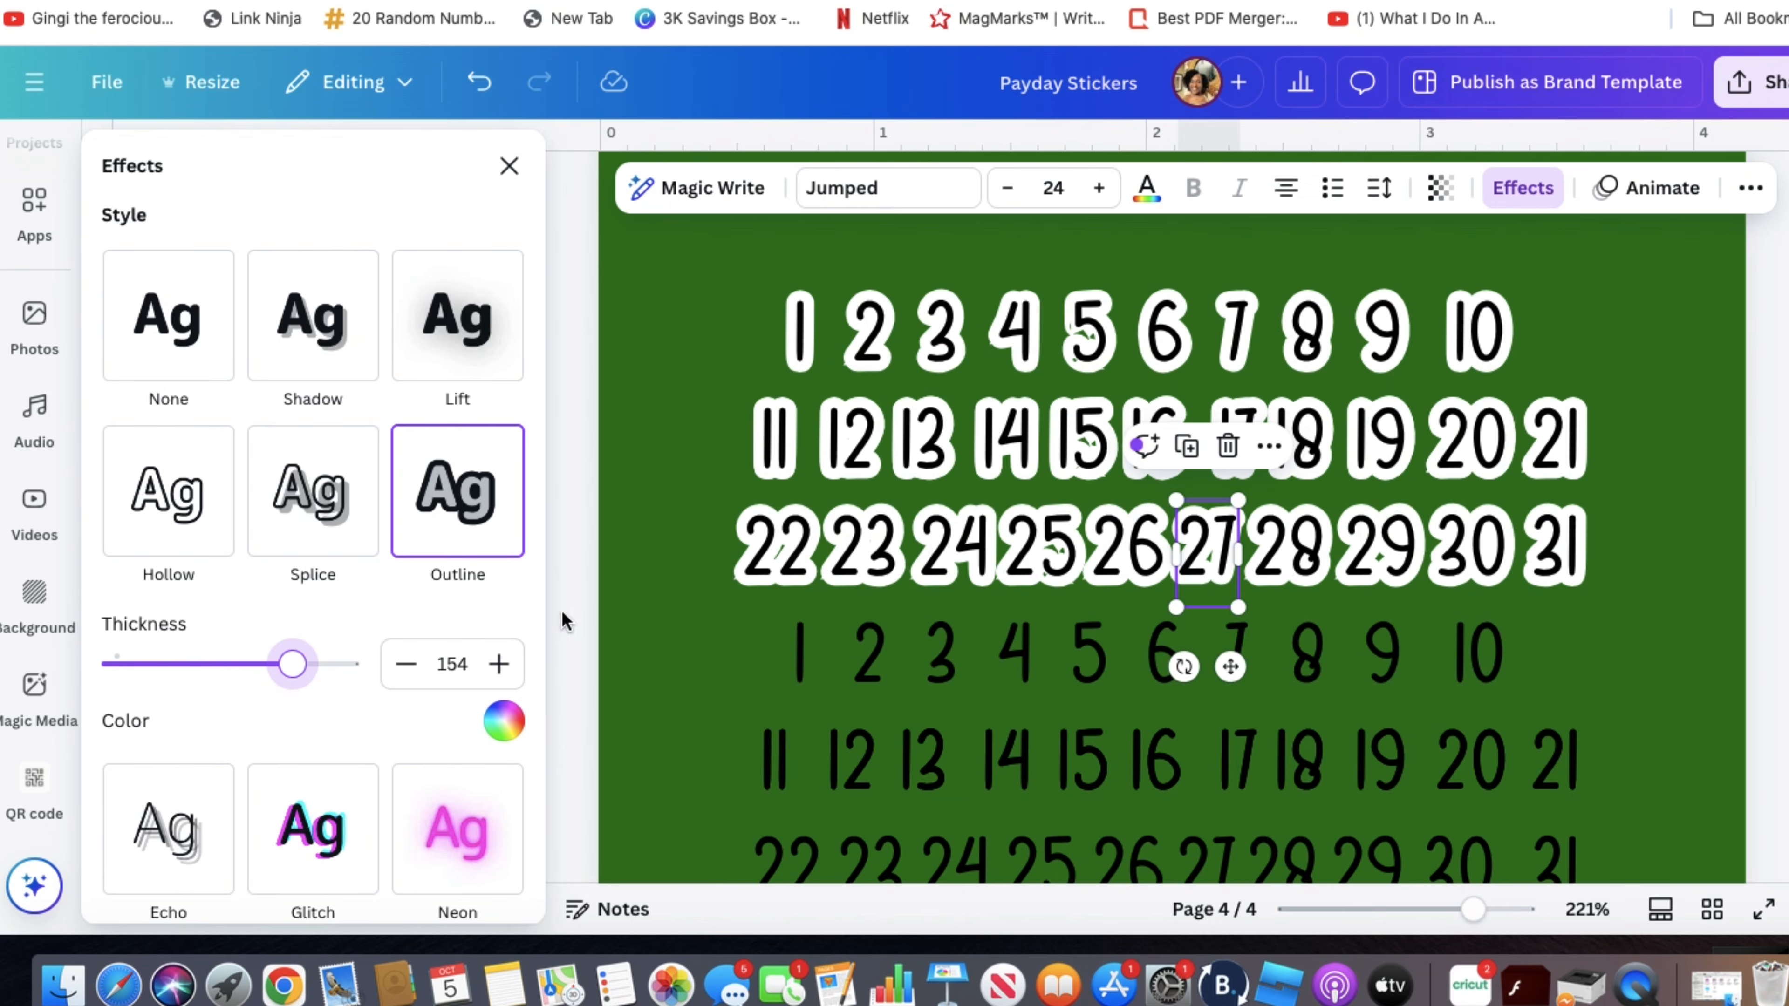
left_click(661, 629)
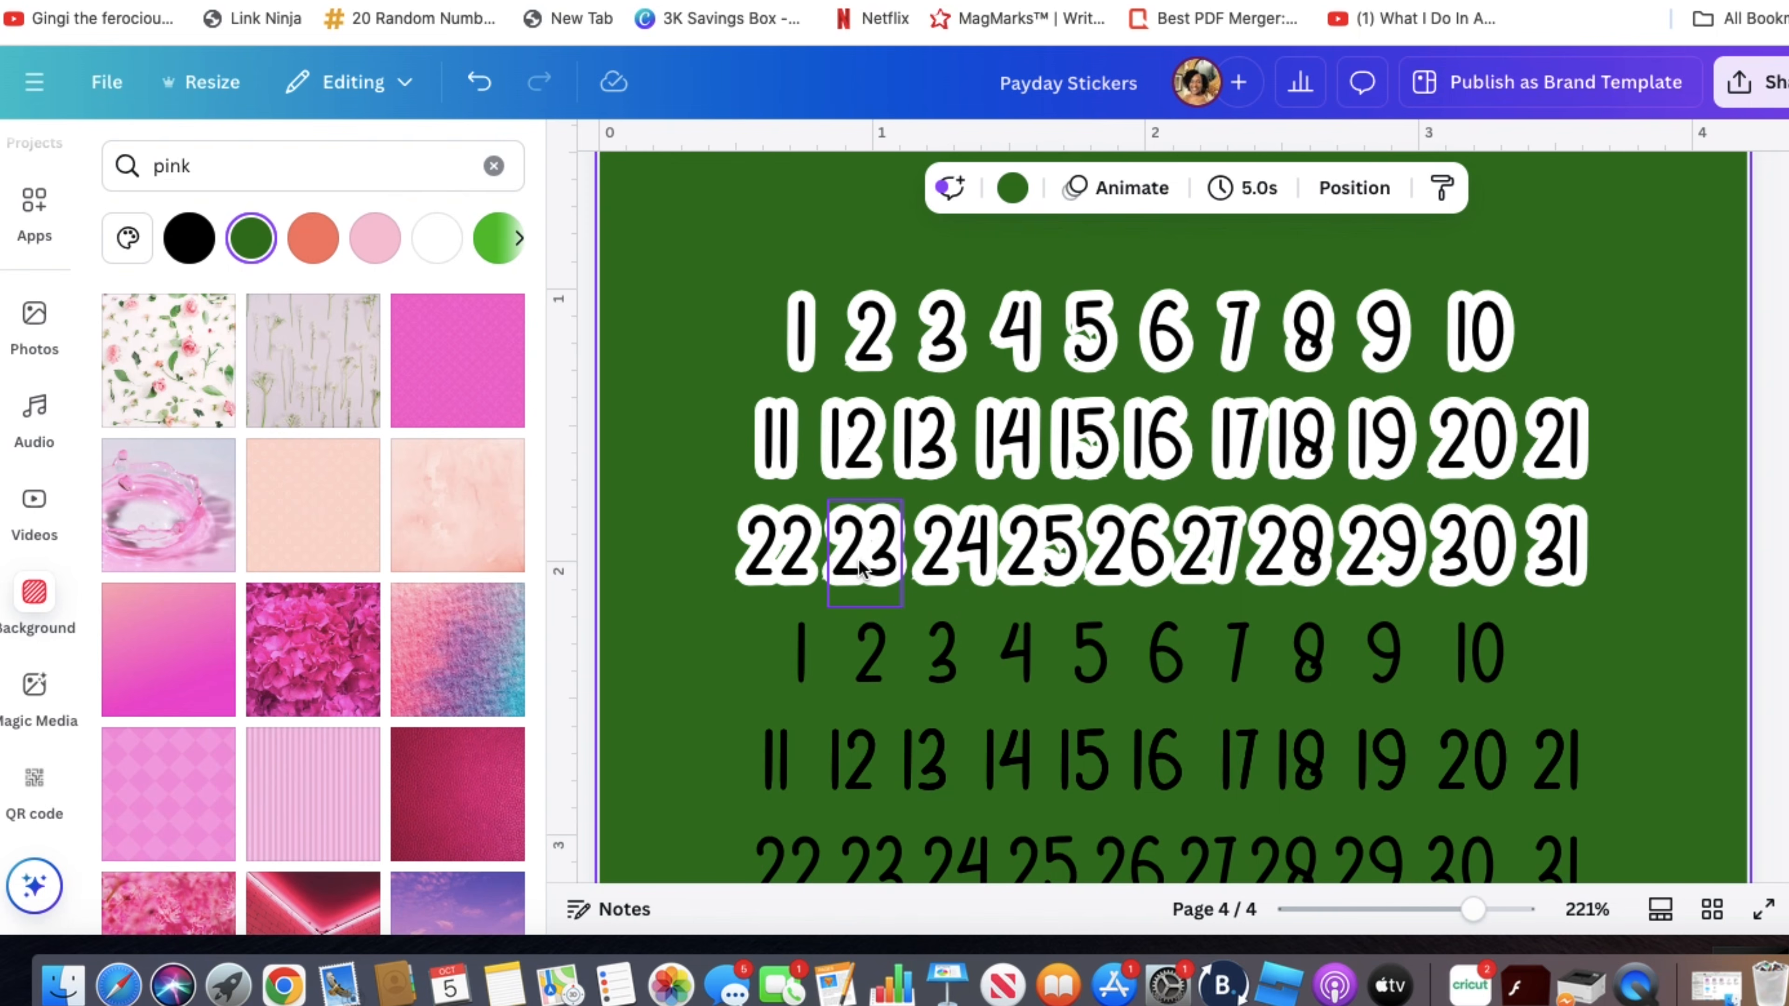
- Move the number 17 in the first block's second row slightly left to even its spacing between 16 and 18
left_click_drag(1230, 458, 1225, 464)
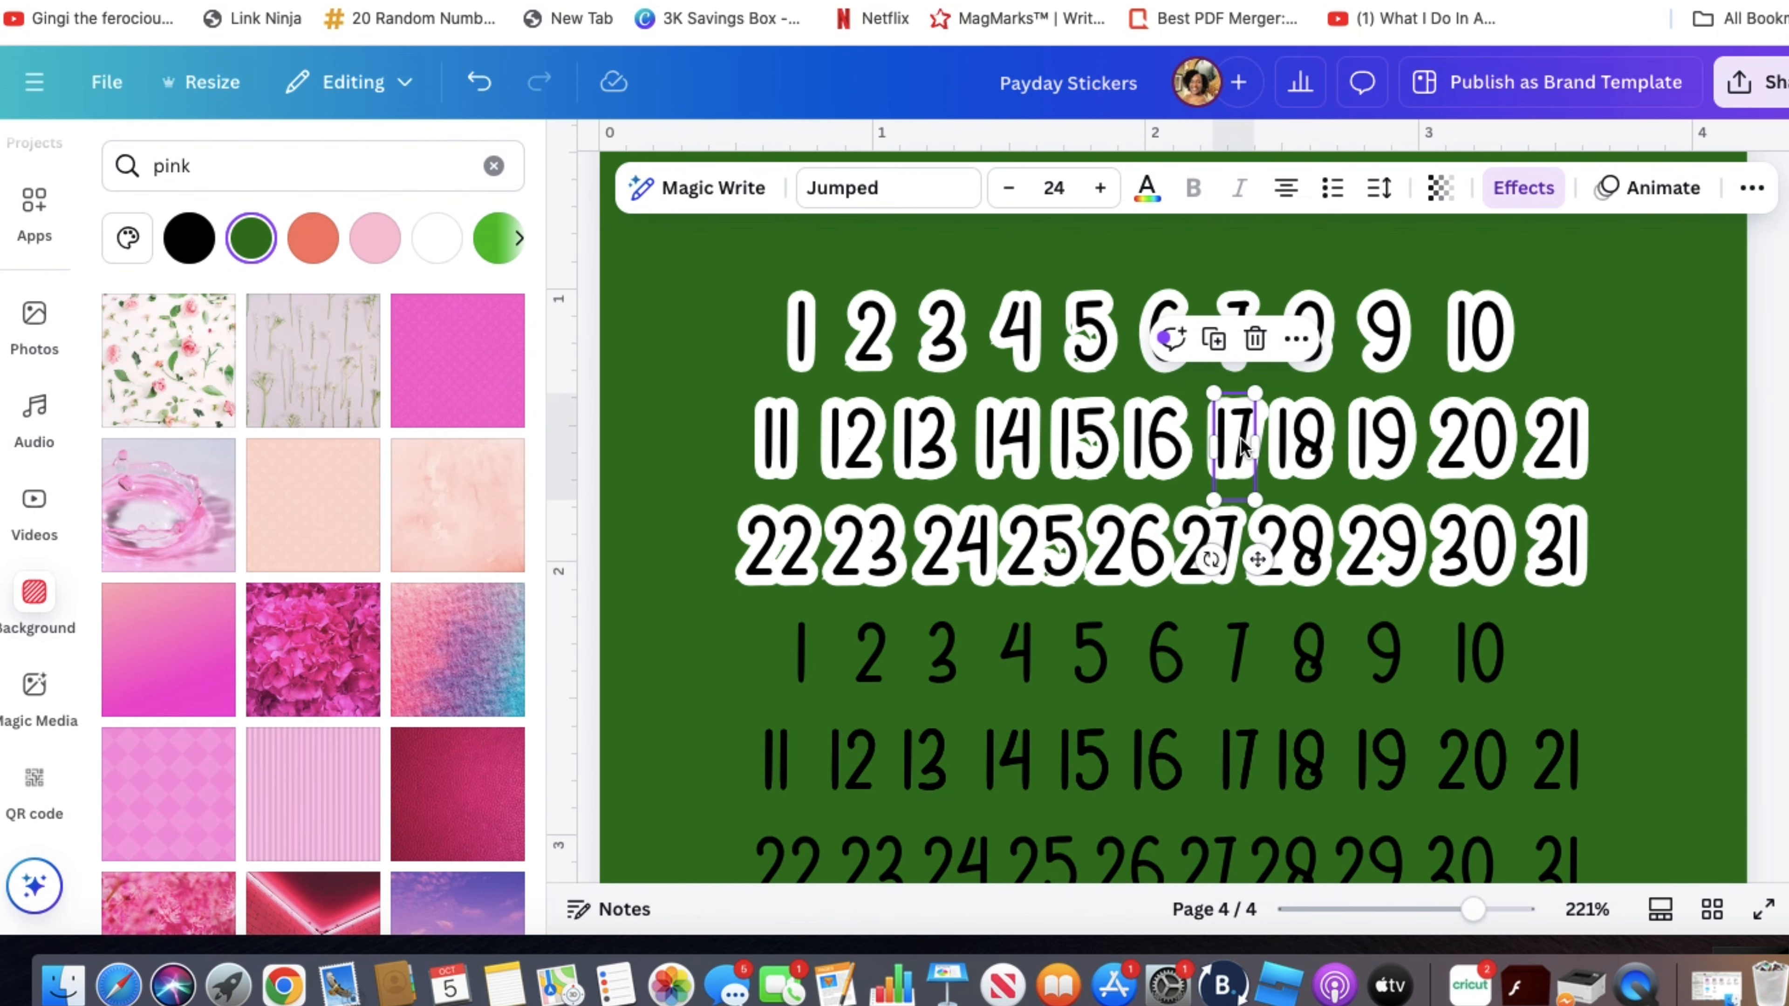
left_click_drag(1237, 446, 1221, 457)
key("Delete")
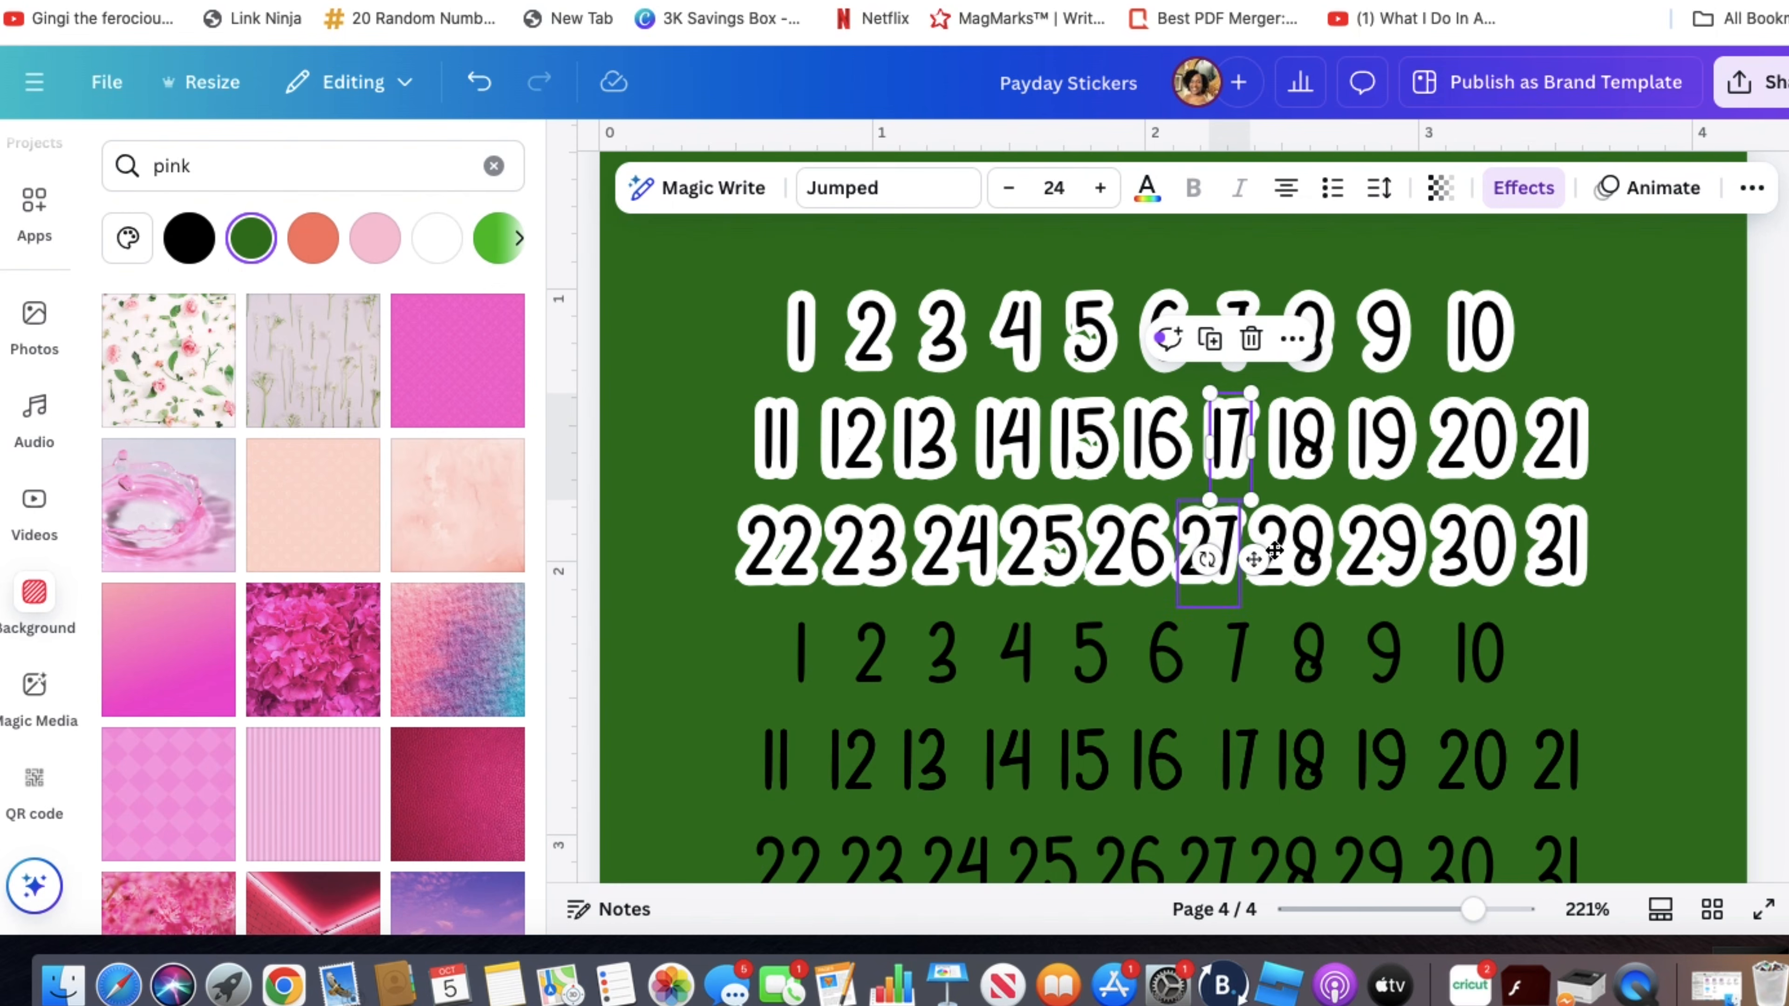
left_click(1646, 373)
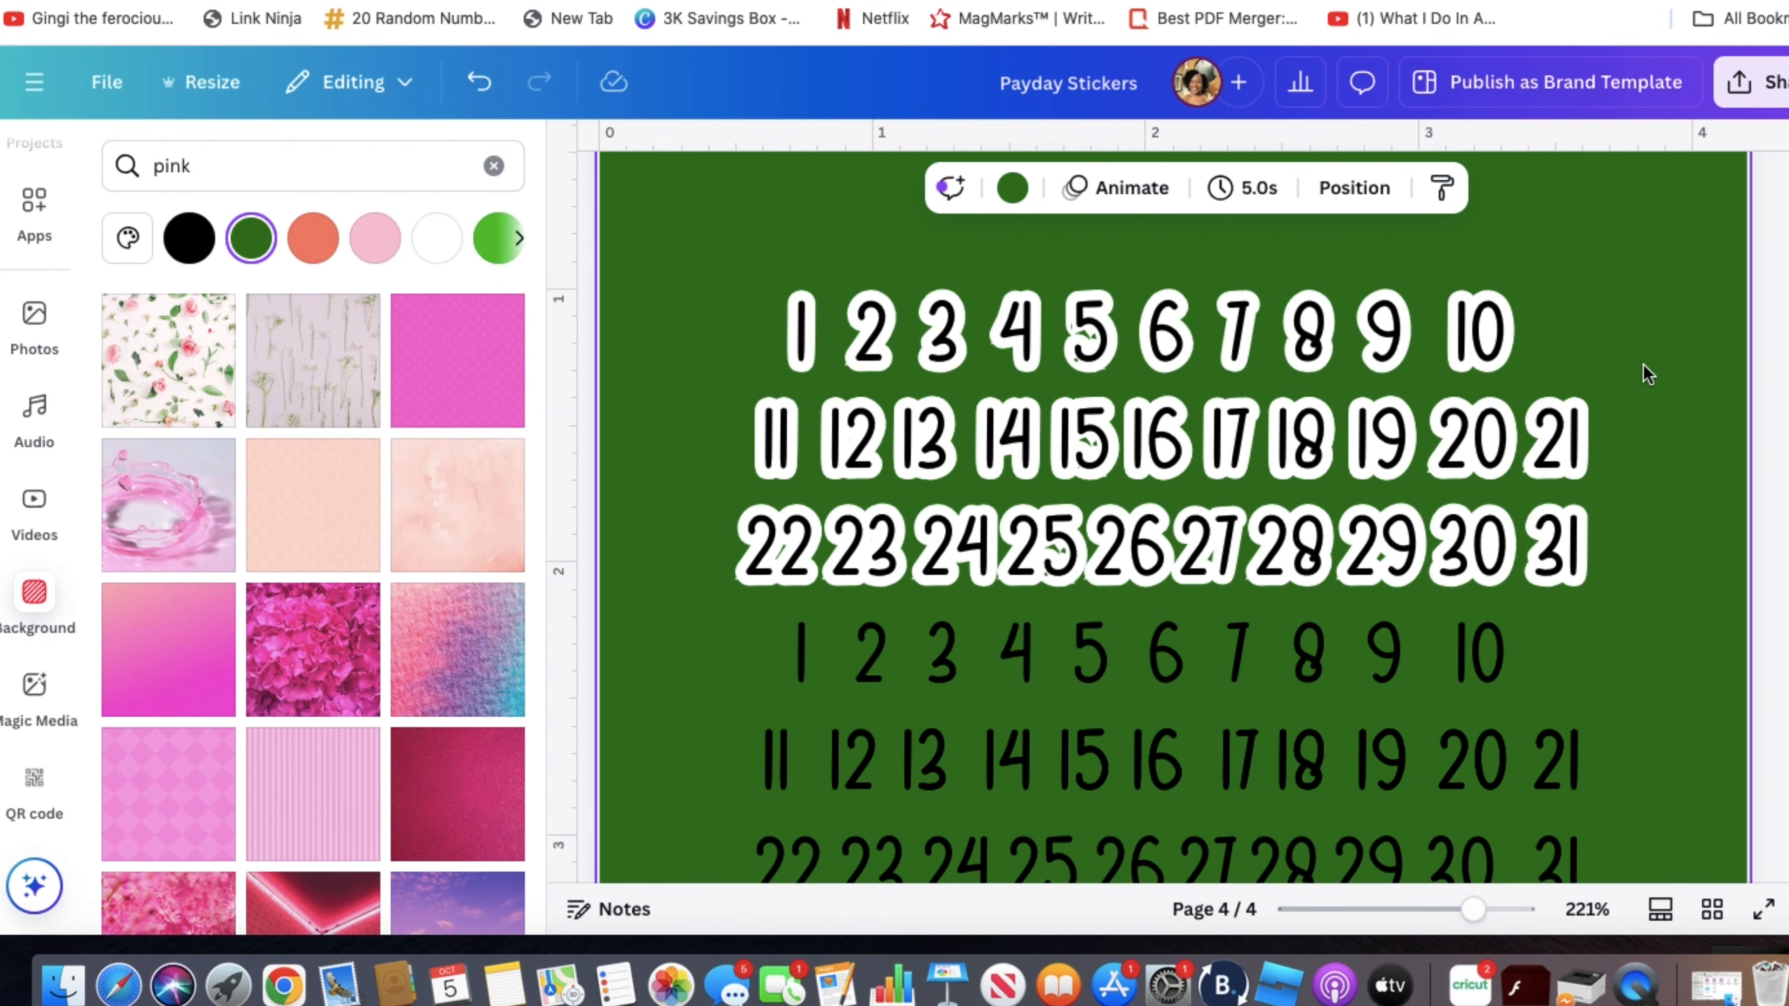
- Add a circle shape to page 4
mouse_move(577, 189)
scroll(60, 428, "up", 5)
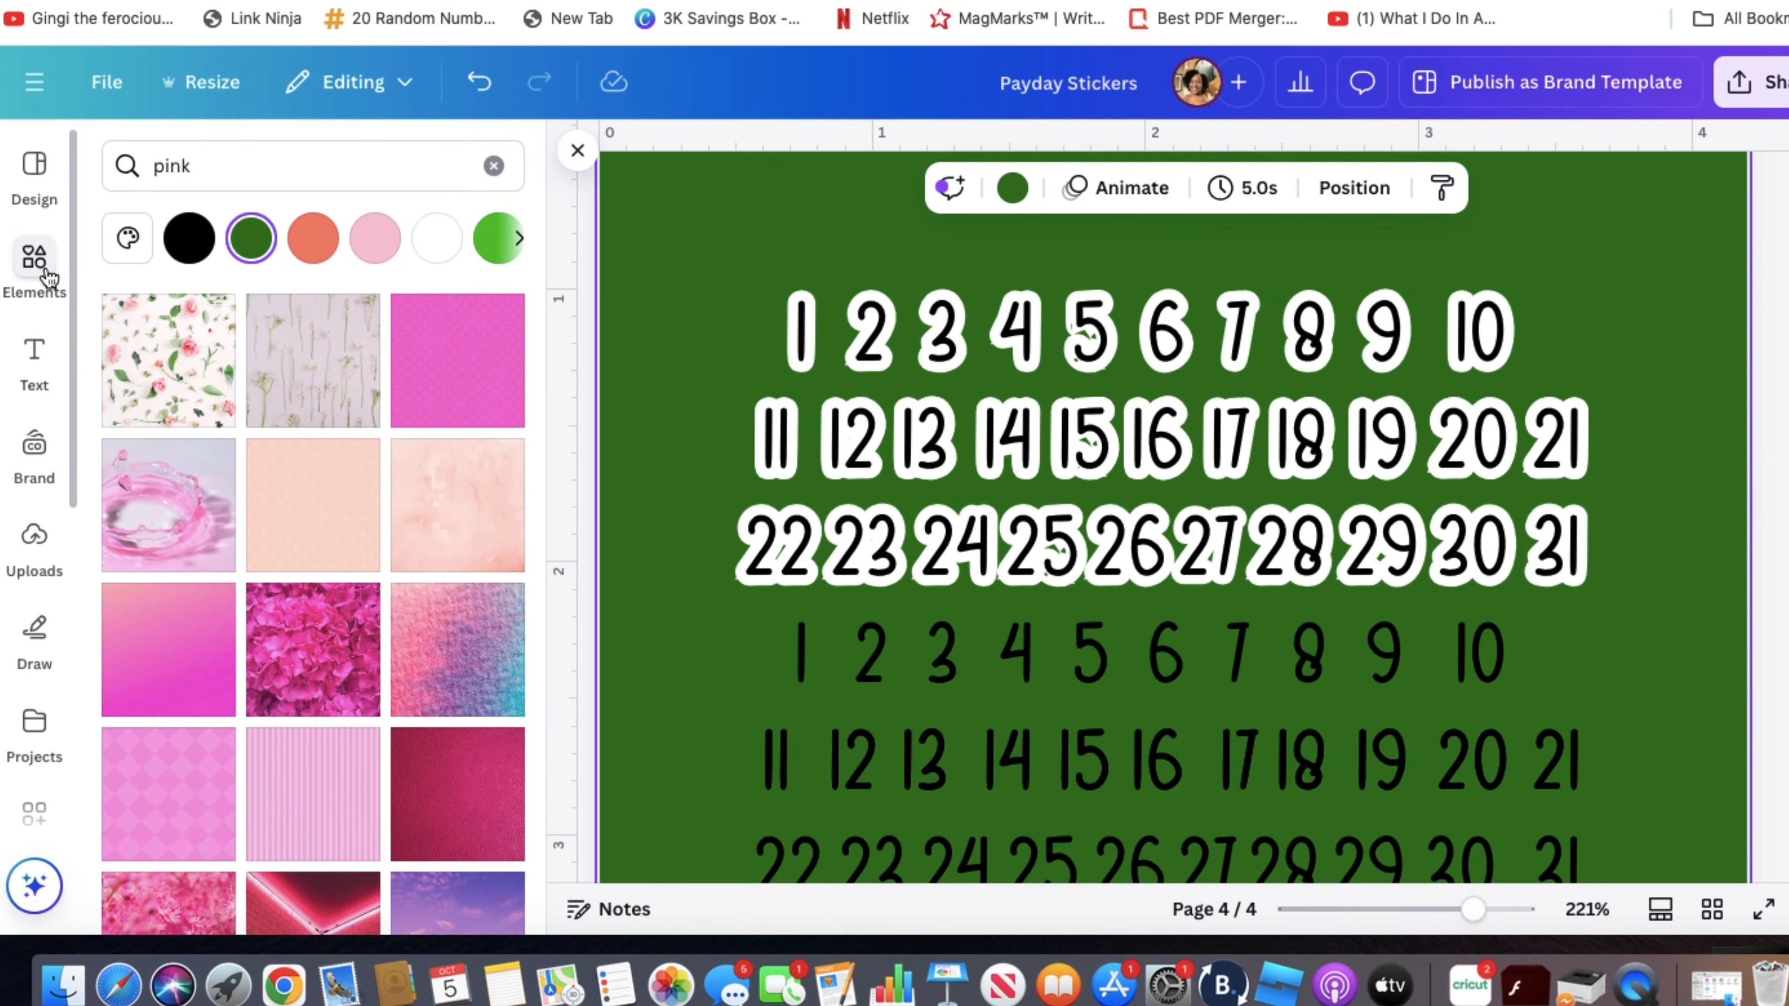
left_click(36, 261)
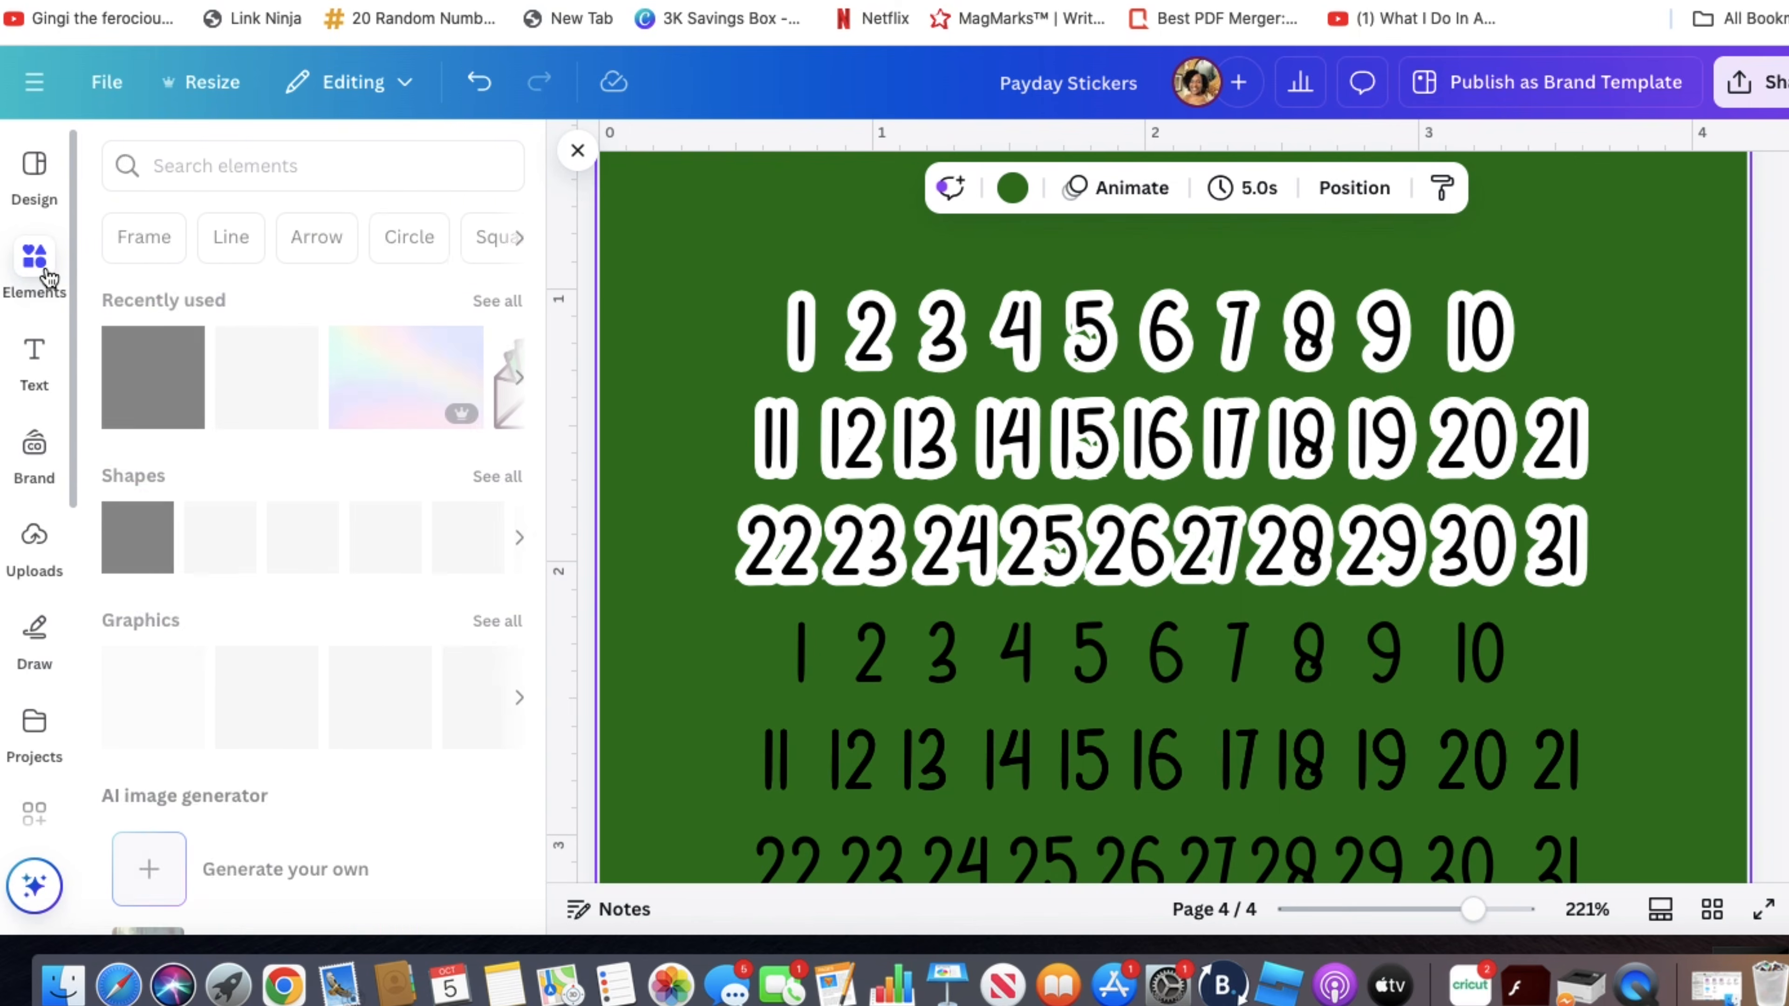
left_click(484, 525)
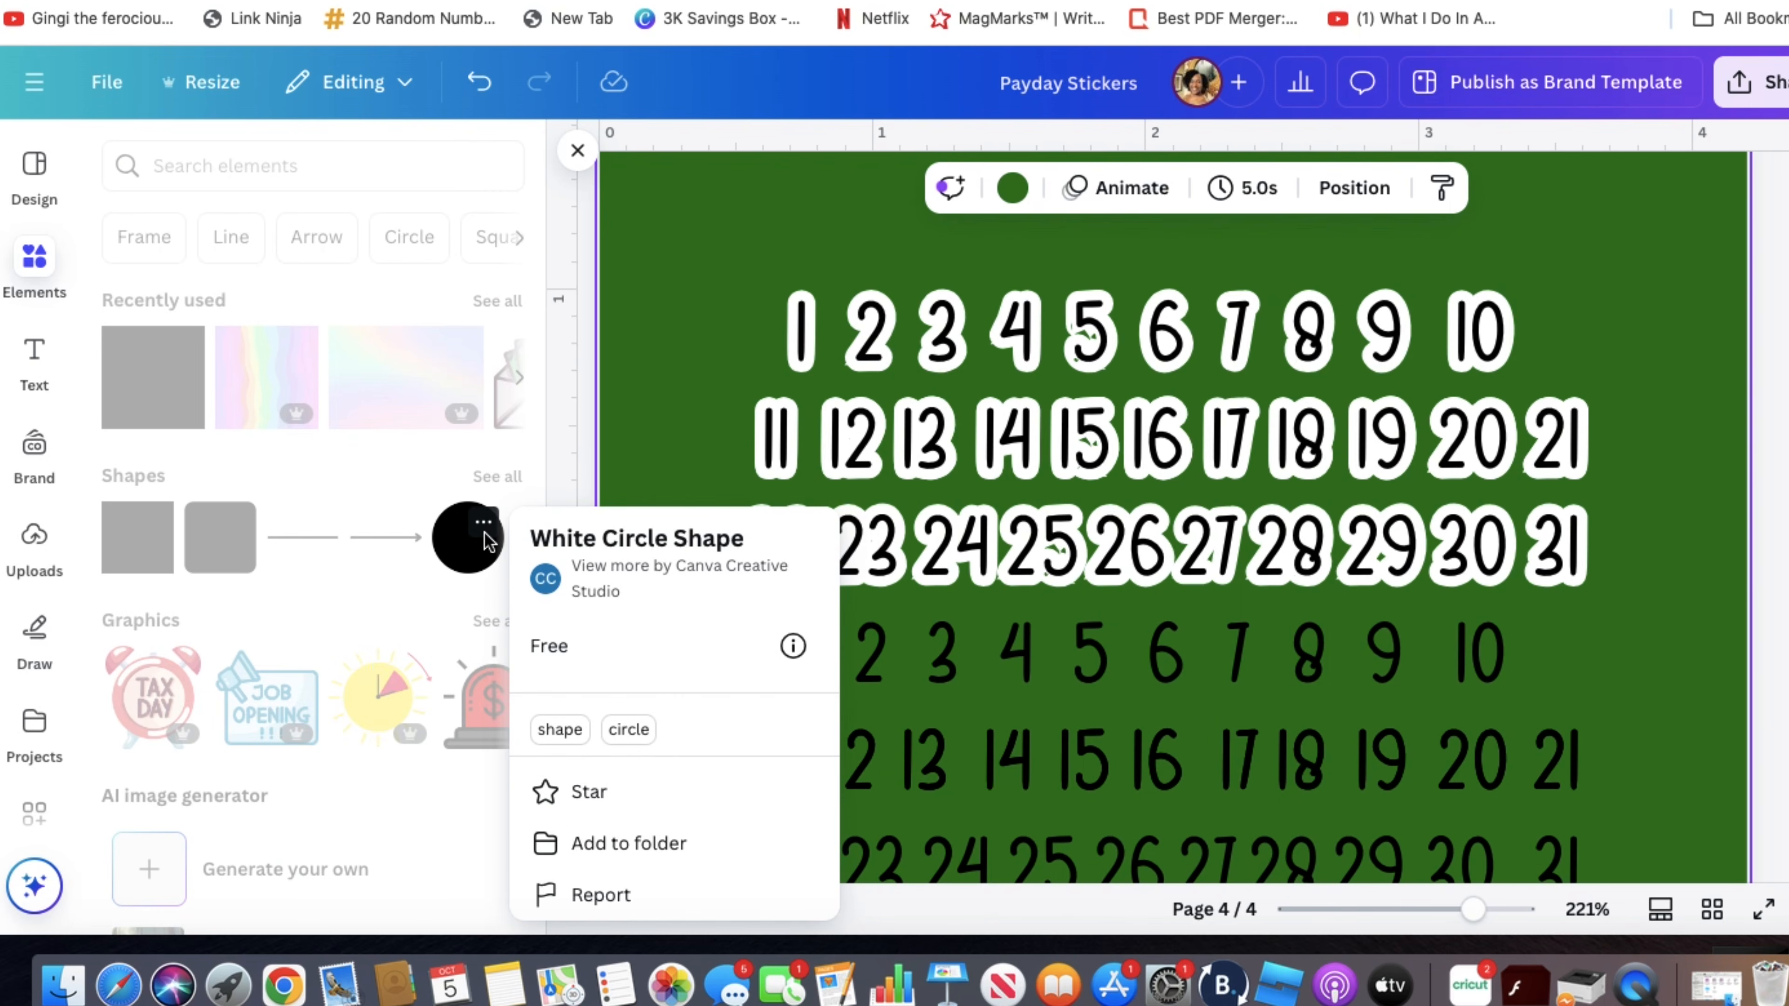
left_click(484, 529)
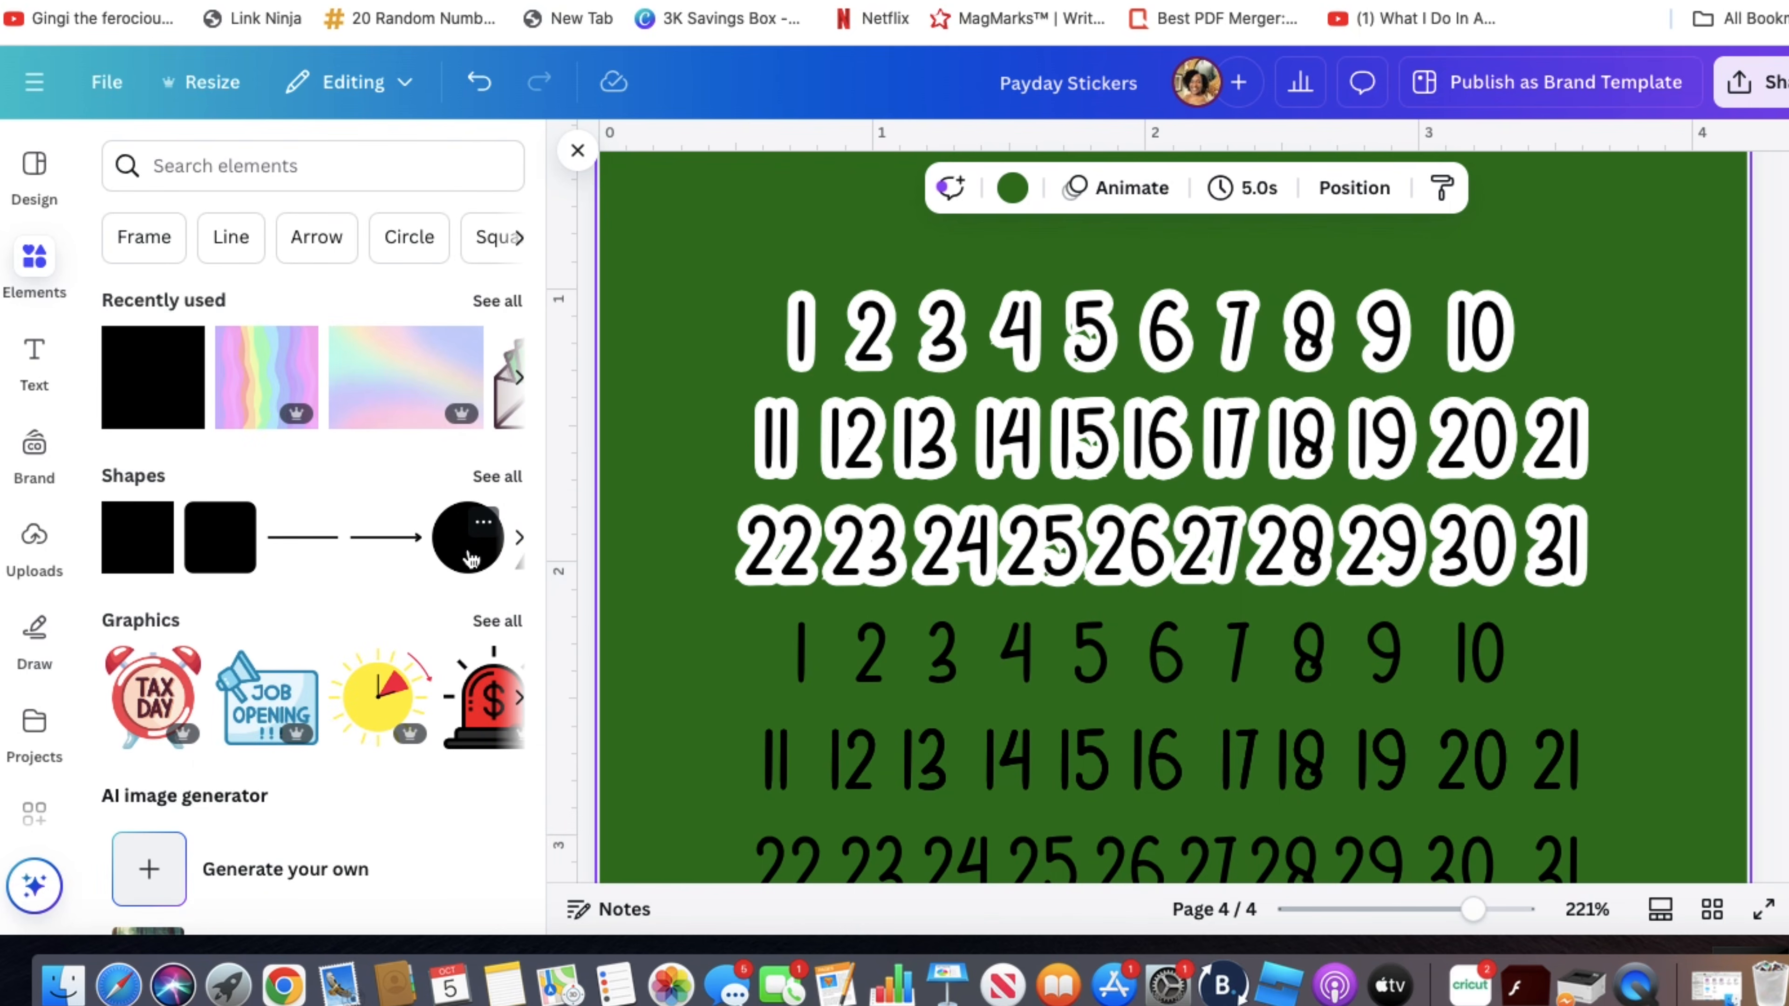
left_click(471, 561)
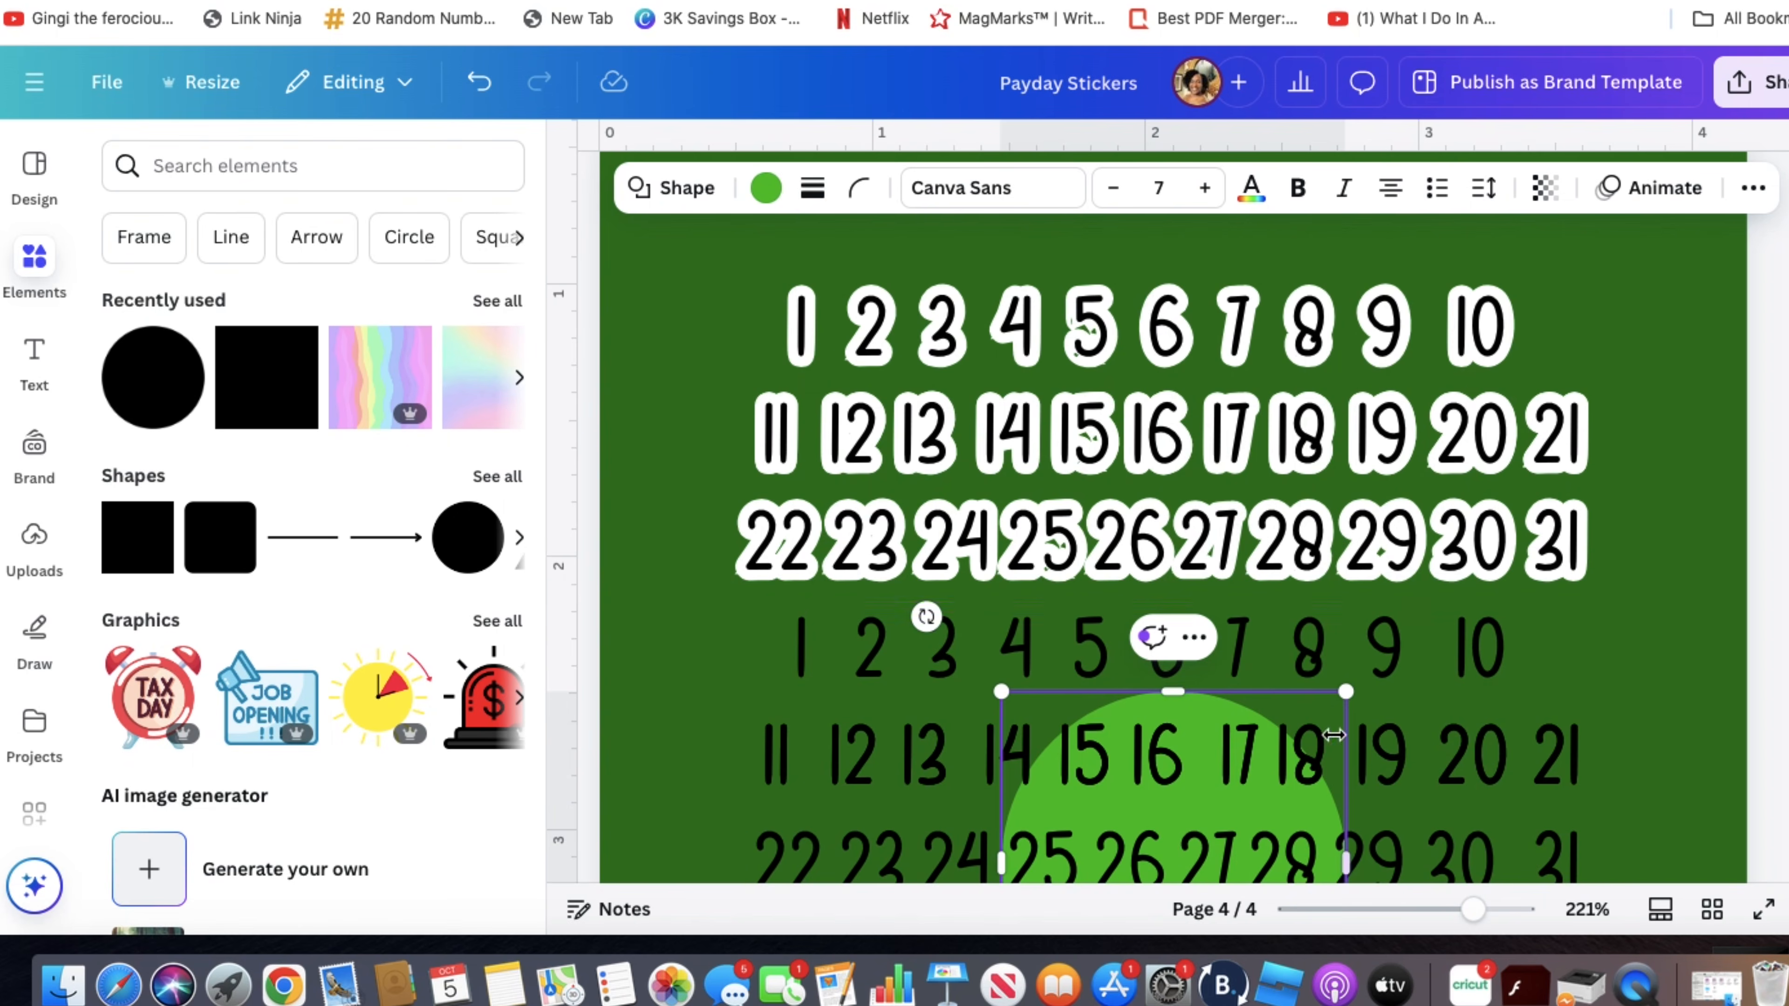
- Shrink the circle to a small dot, smaller than a single number, and fill it with white
scroll(1350, 720, "down", 3)
left_click_drag(1349, 480, 1043, 781)
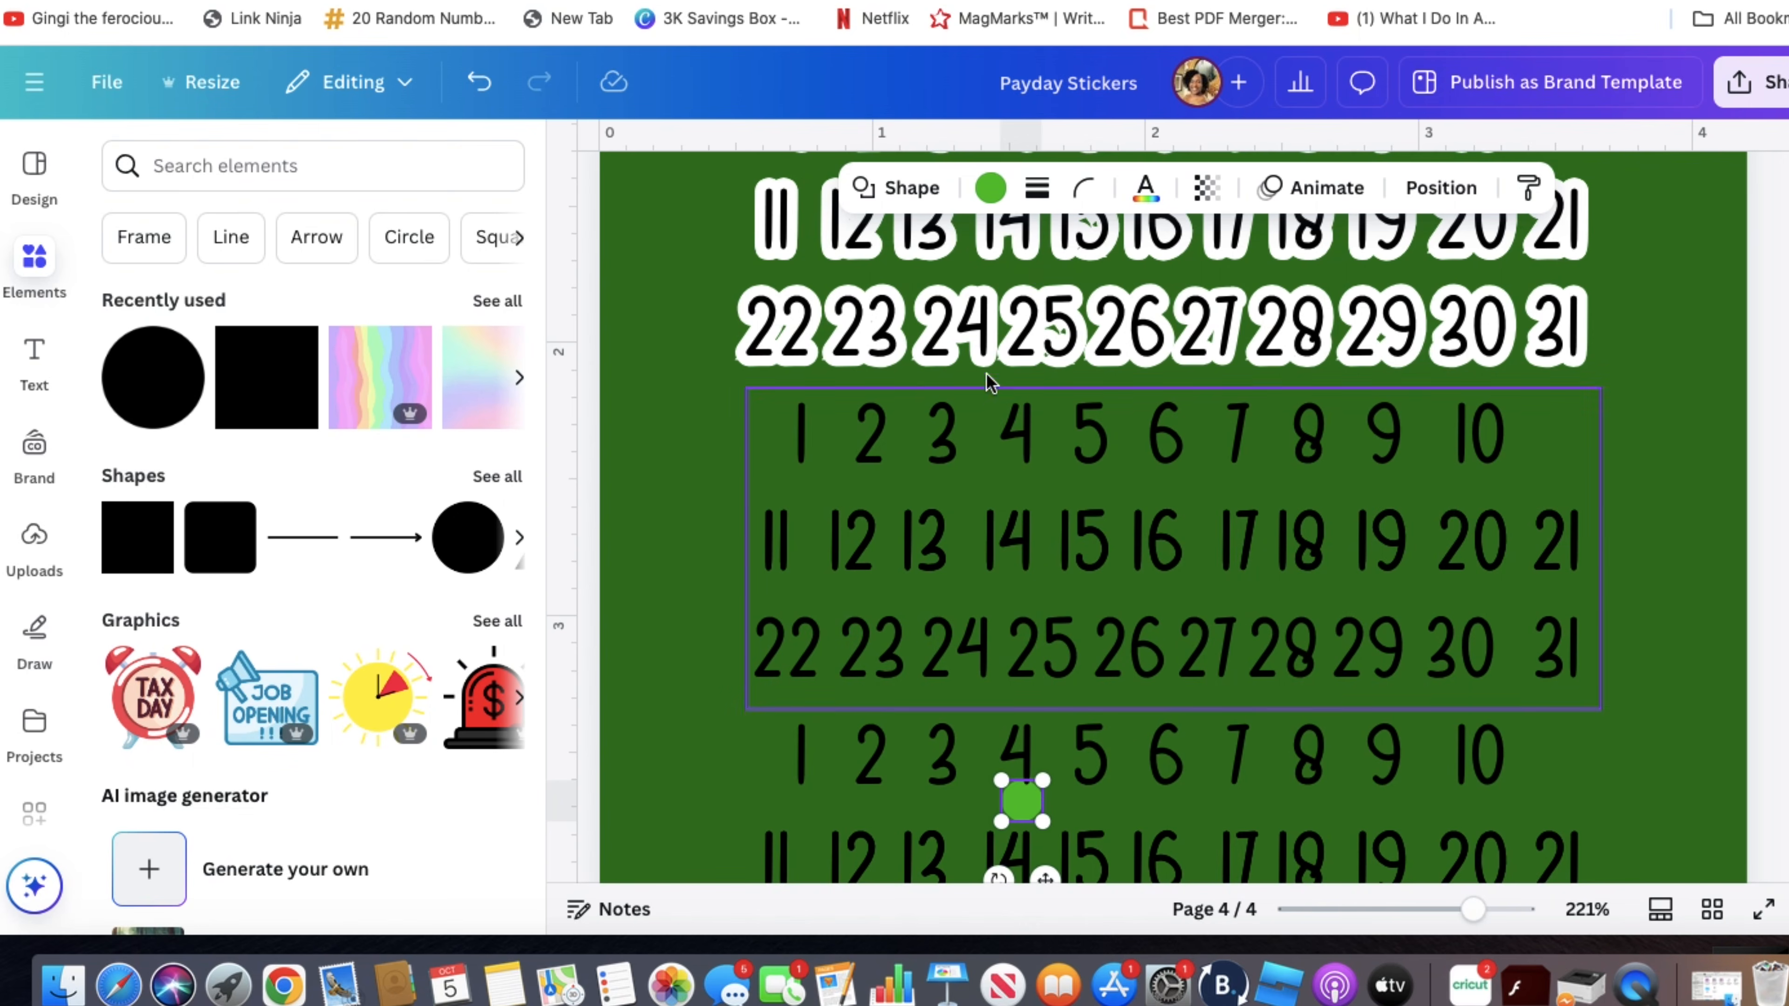
left_click(991, 193)
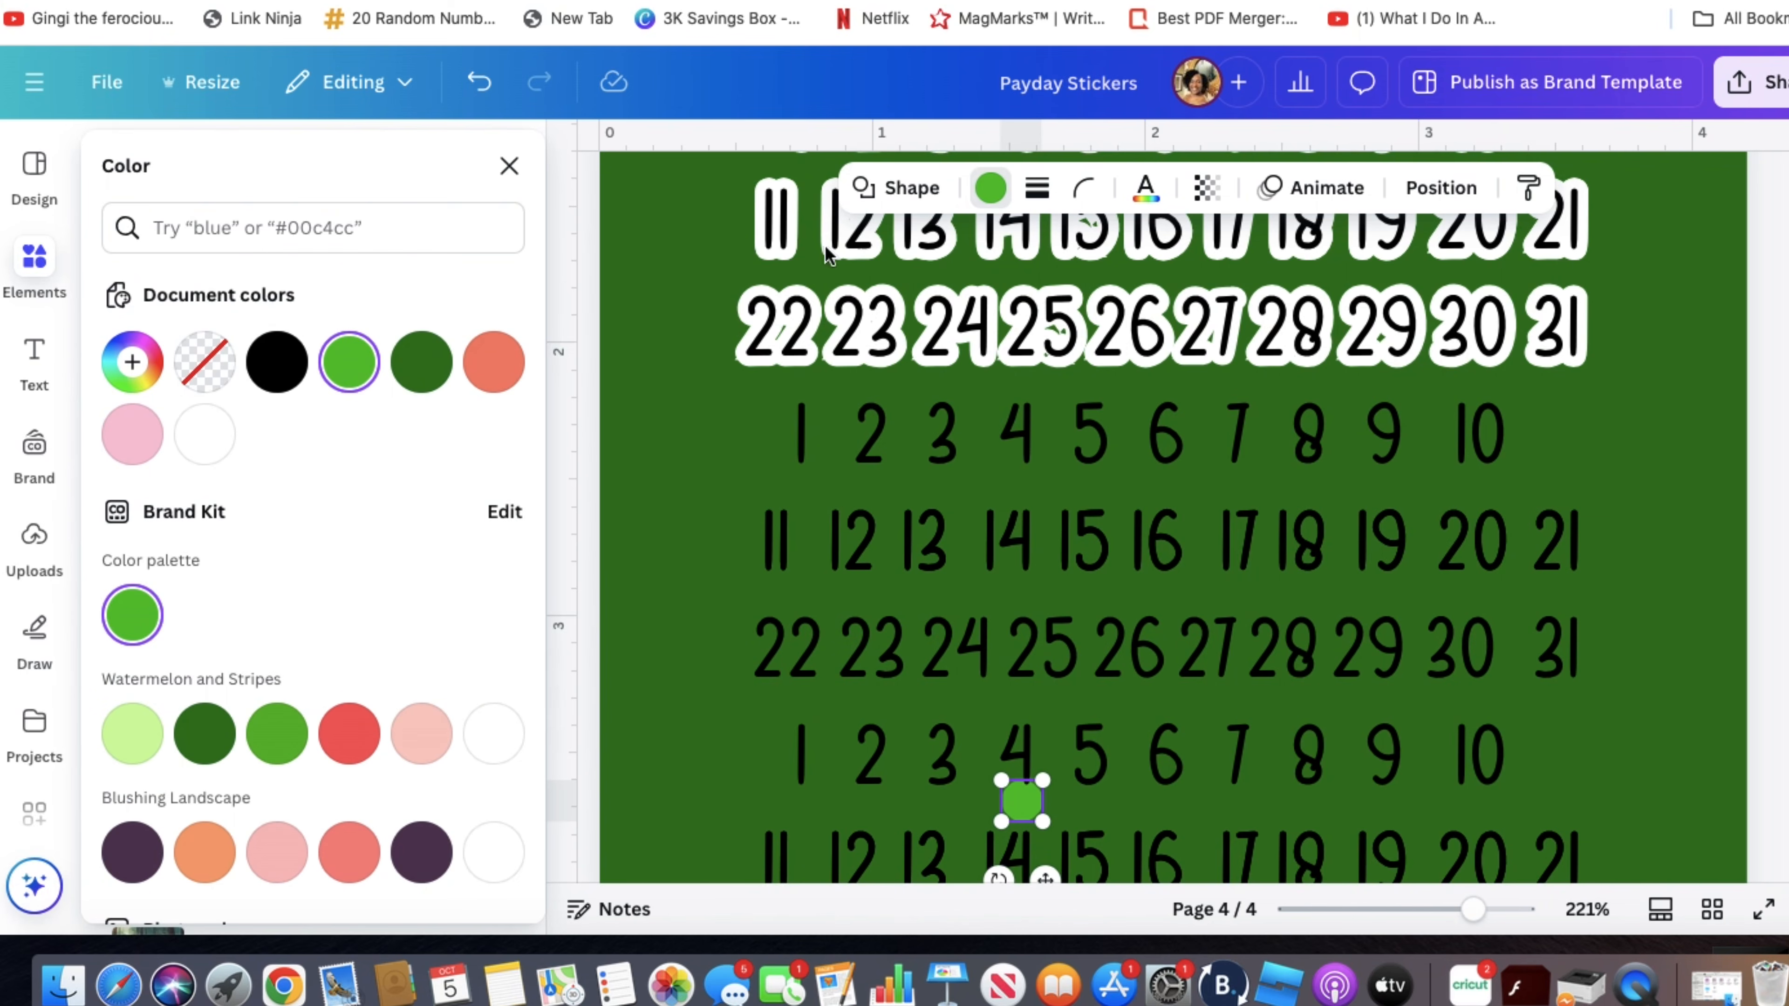
left_click(204, 433)
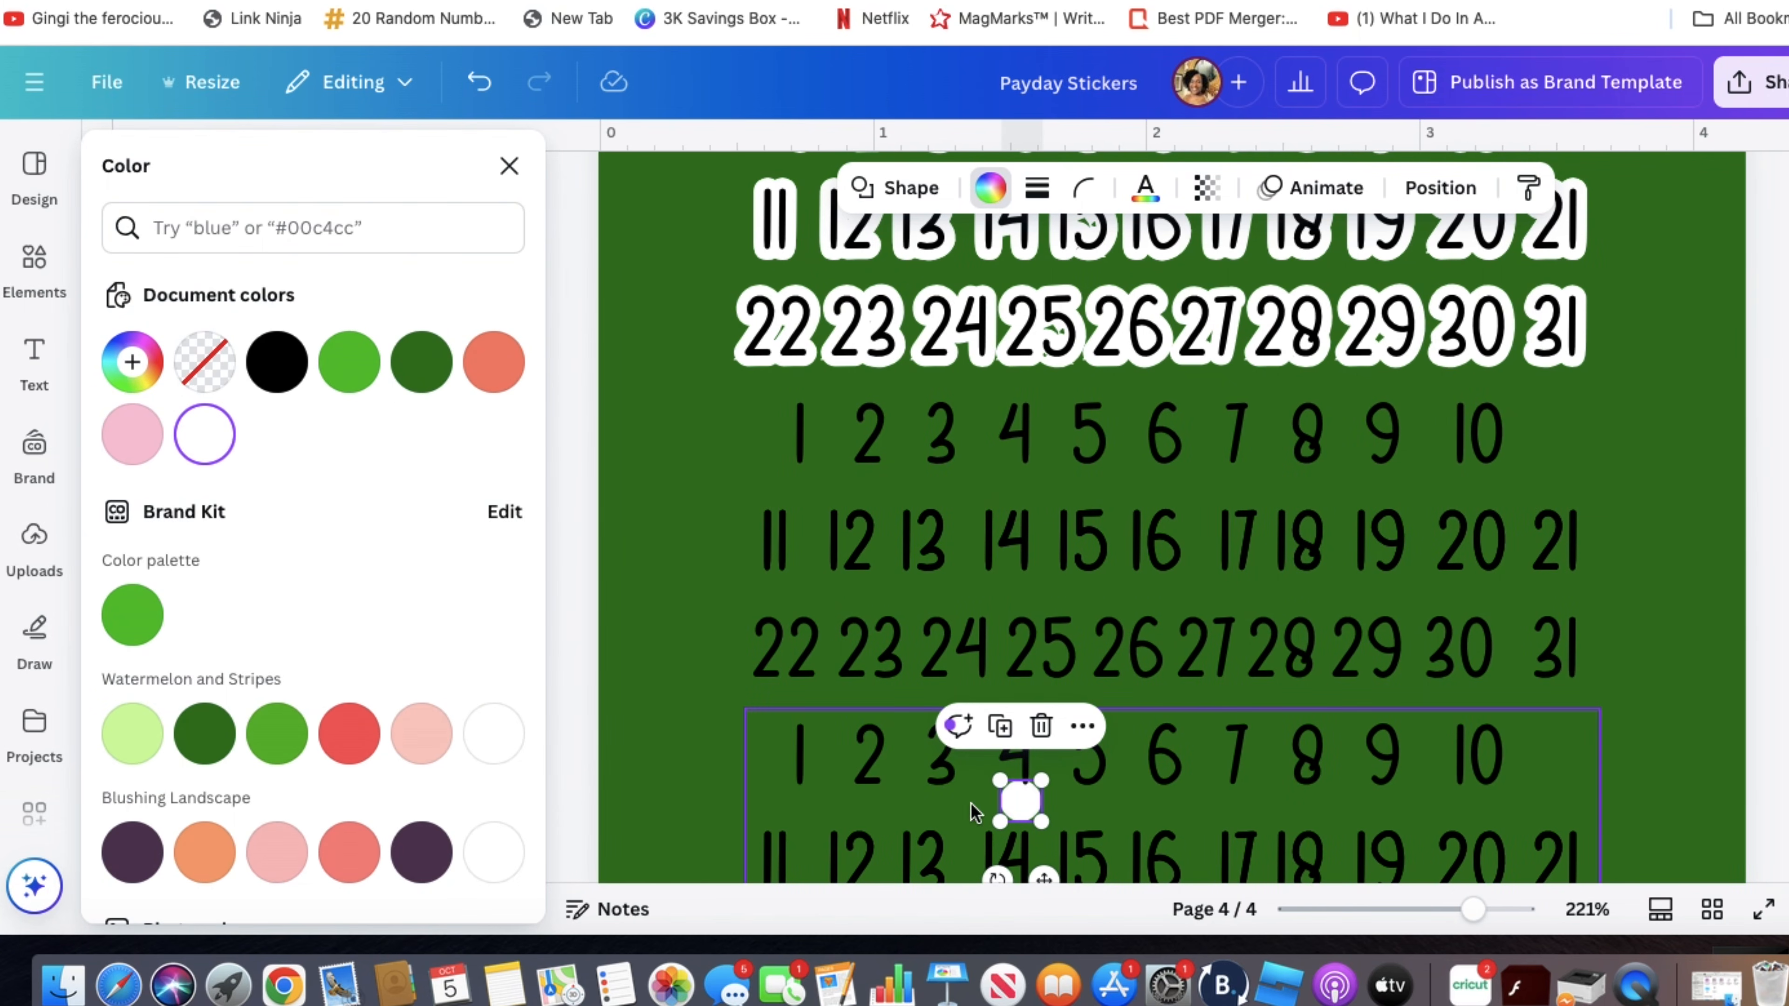
- Place the small white circle behind the number 5 in the first block to fill the gaps in its outline
scroll(1117, 778, "up", 2)
left_click_drag(1022, 835, 1041, 438)
scroll(1044, 473, "up", 5)
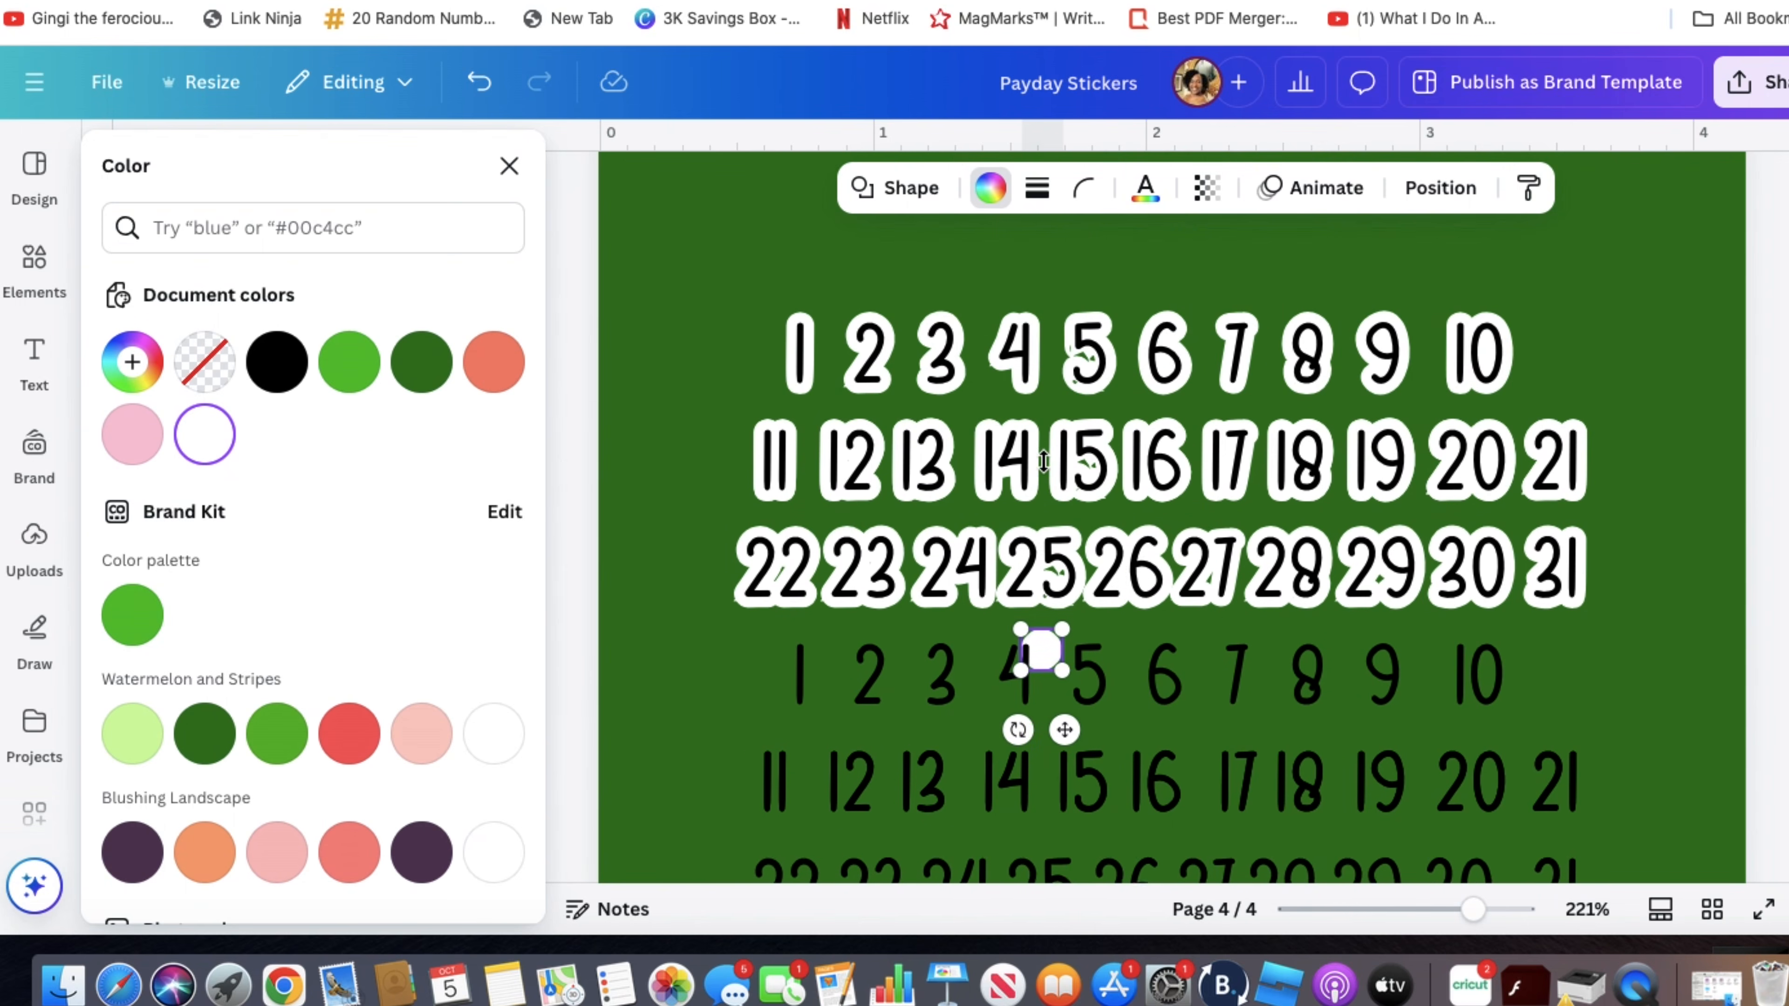
left_click_drag(1047, 683, 1092, 389)
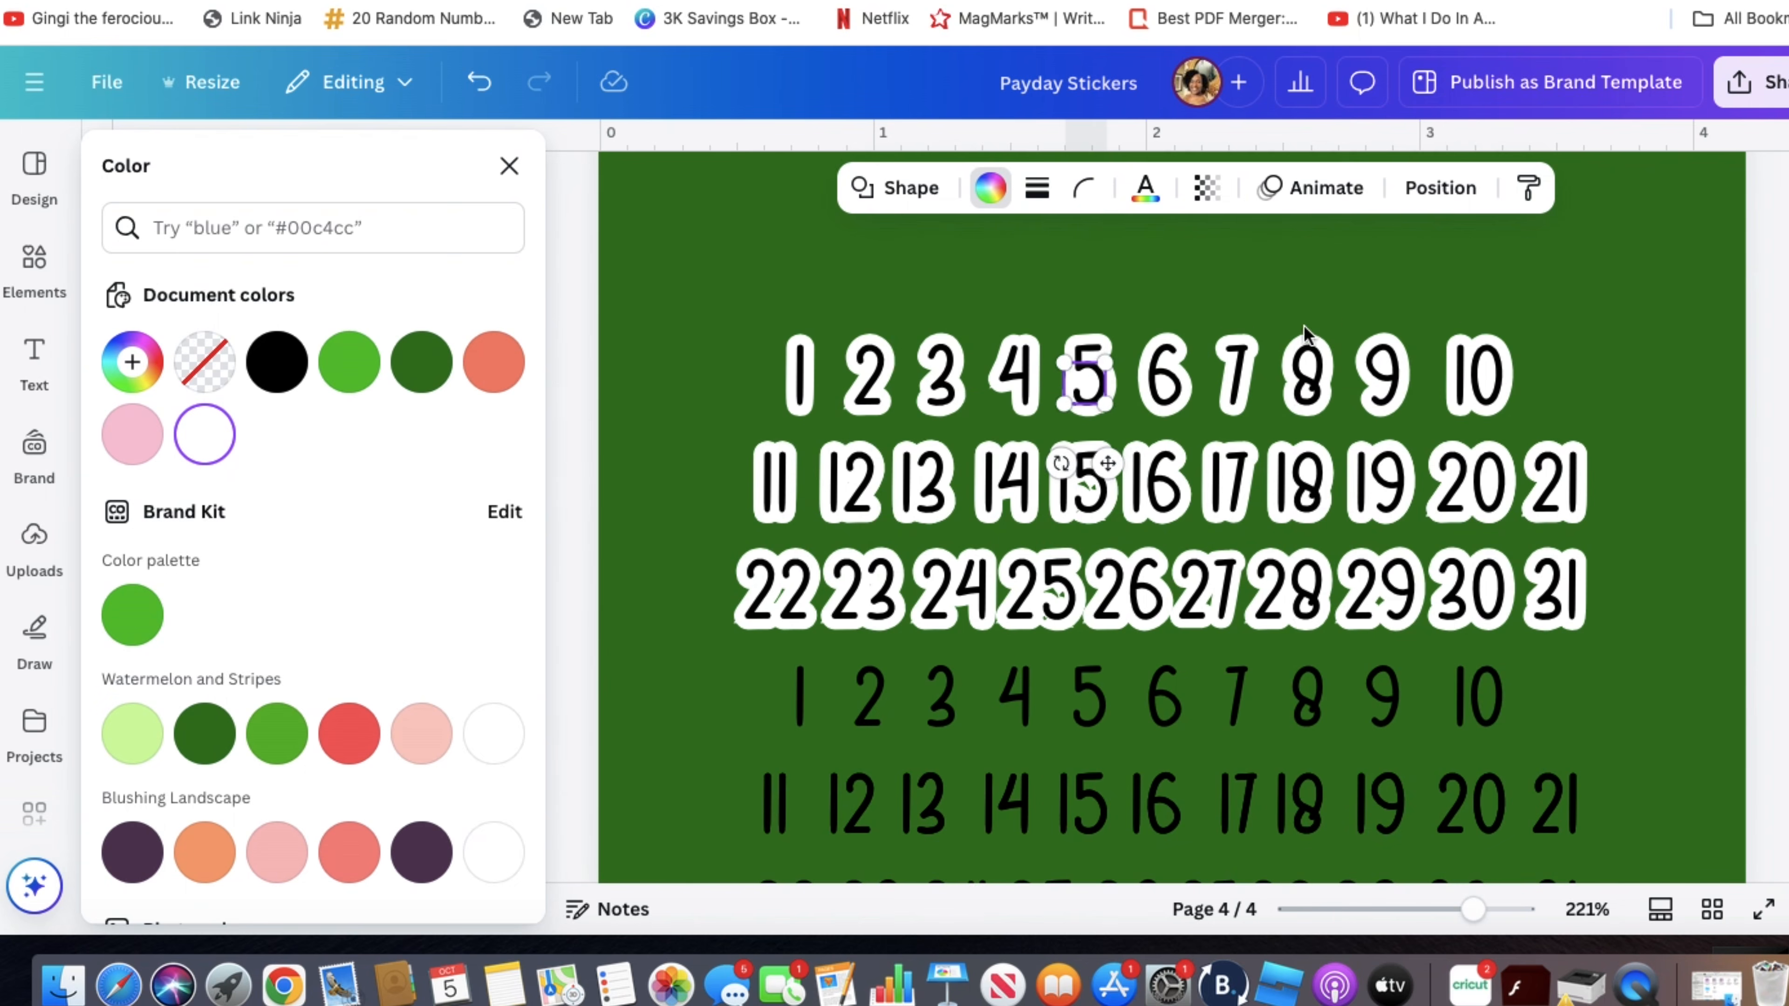
left_click(1469, 310)
- Add a second circle to page 4, shrink it to a small dot and fill it with white
left_click(34, 262)
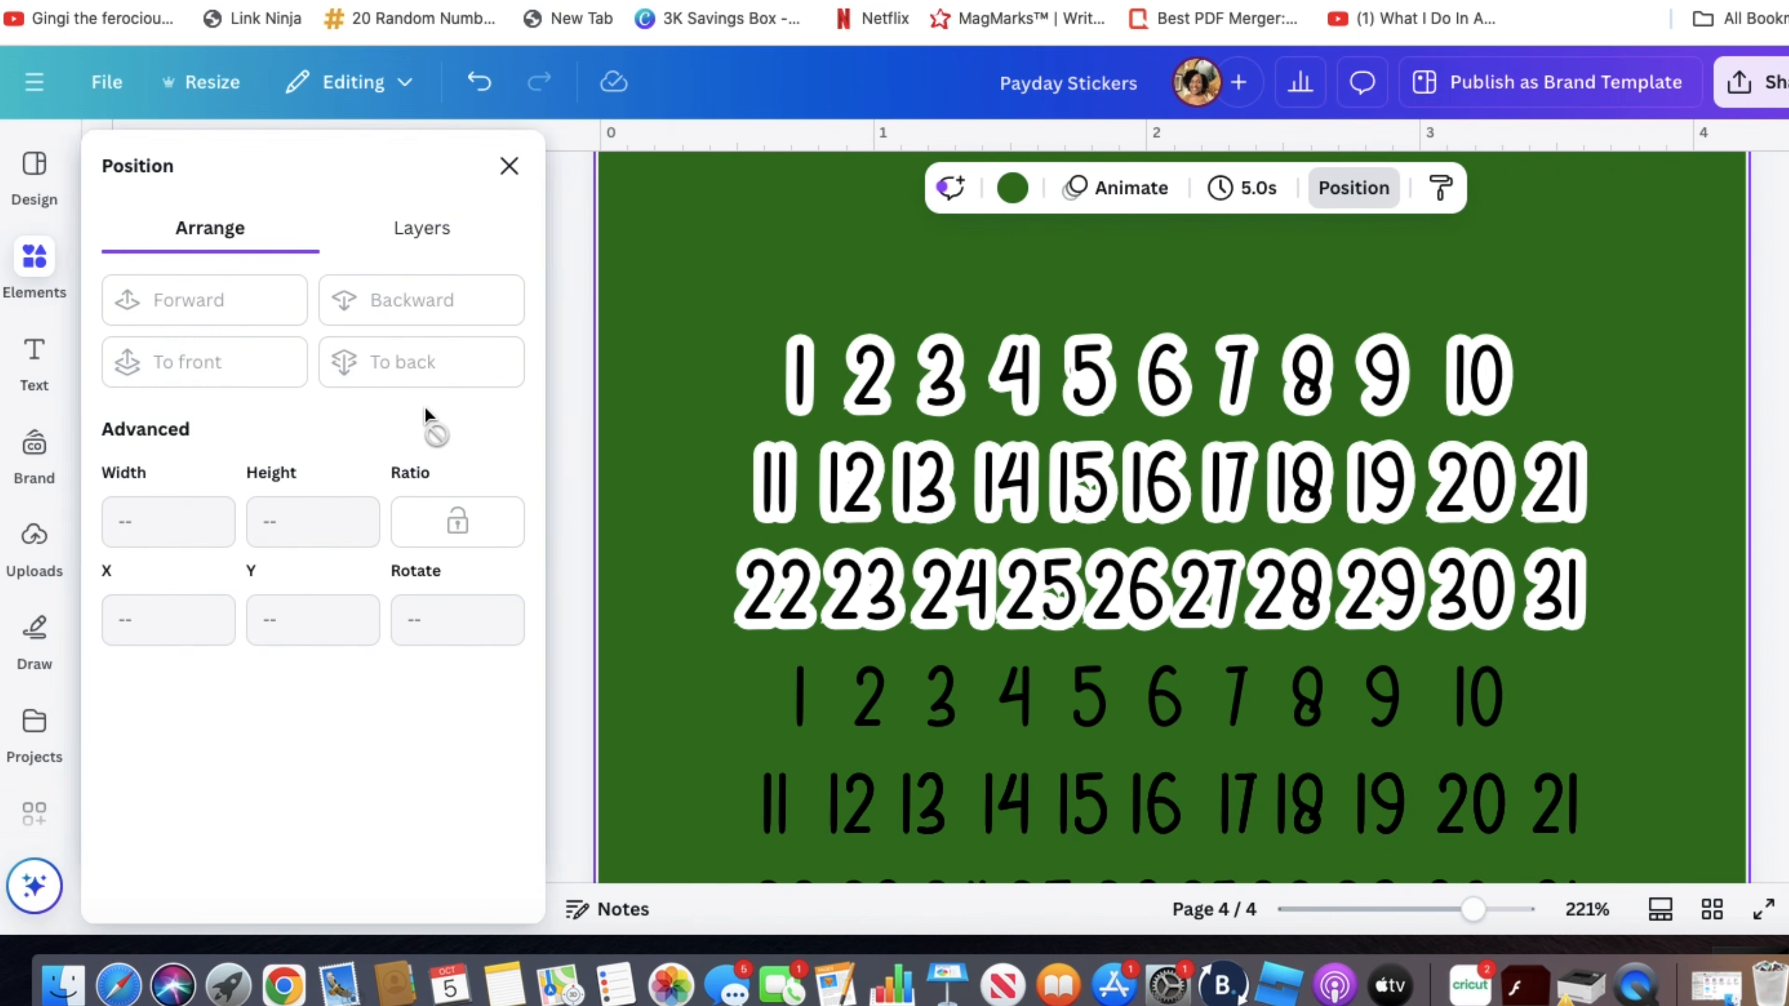
left_click(151, 395)
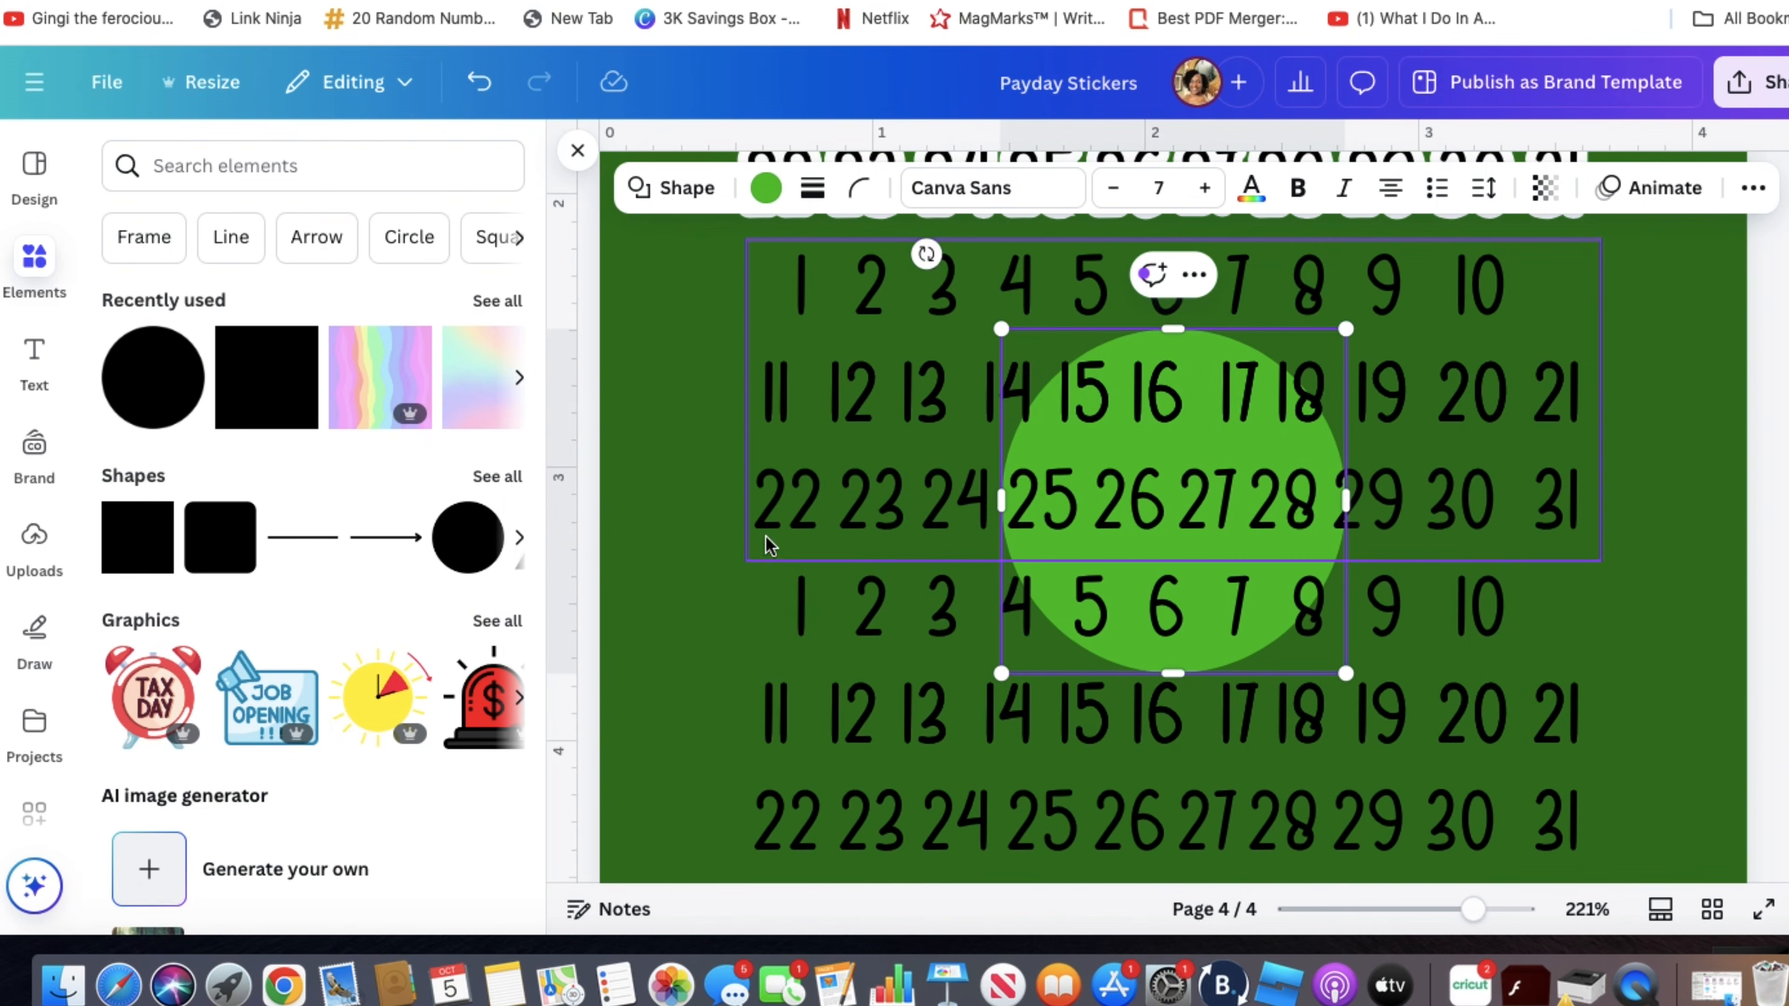
left_click_drag(1346, 352, 1076, 654)
left_click(992, 201)
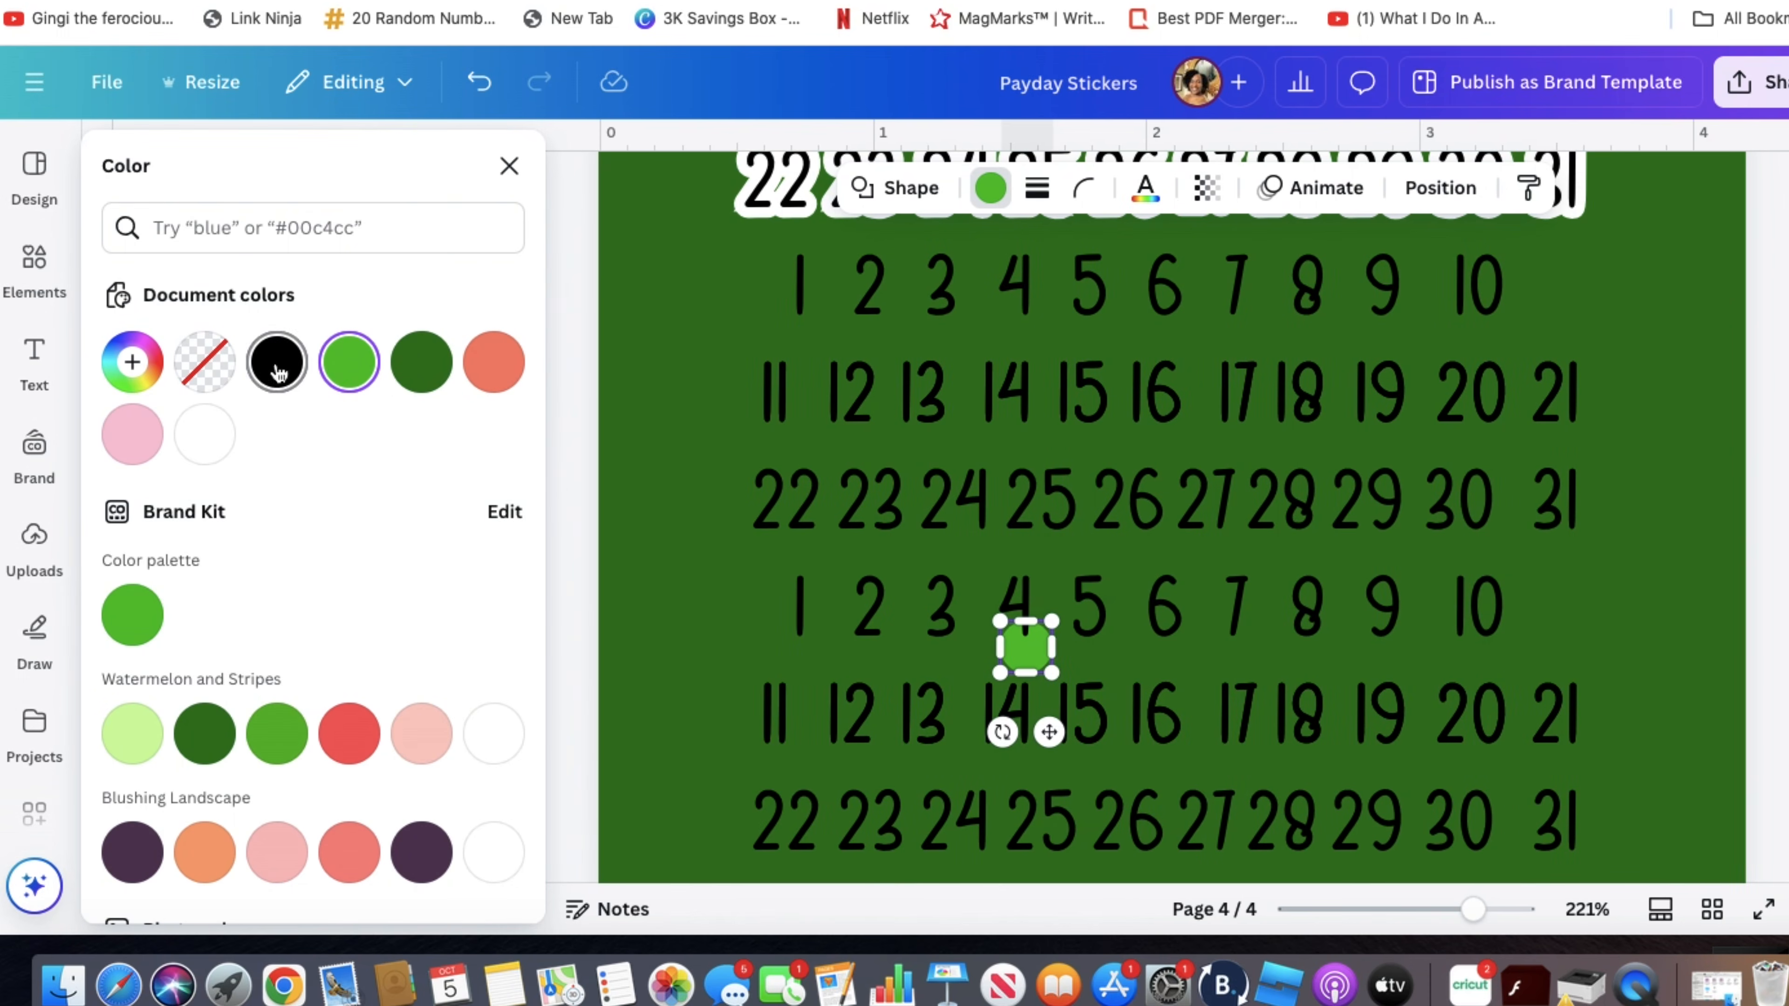
left_click(205, 435)
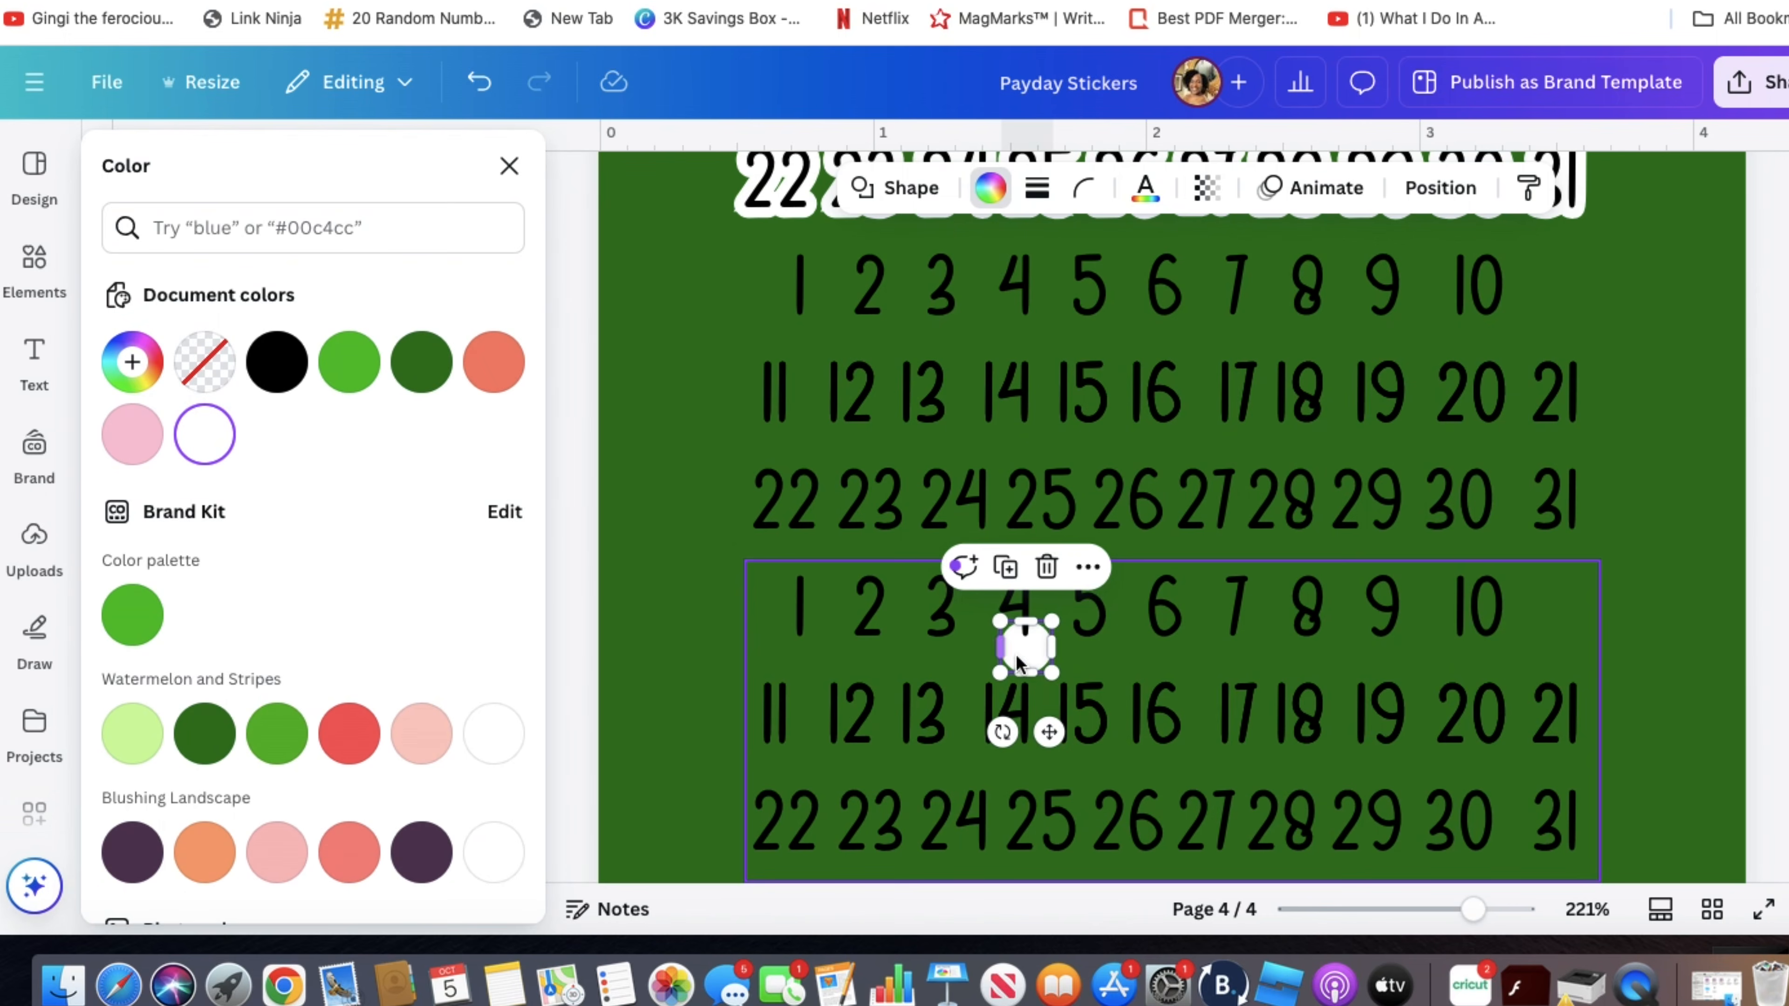
left_click_drag(1048, 625, 1041, 632)
left_click_drag(1472, 914, 1451, 914)
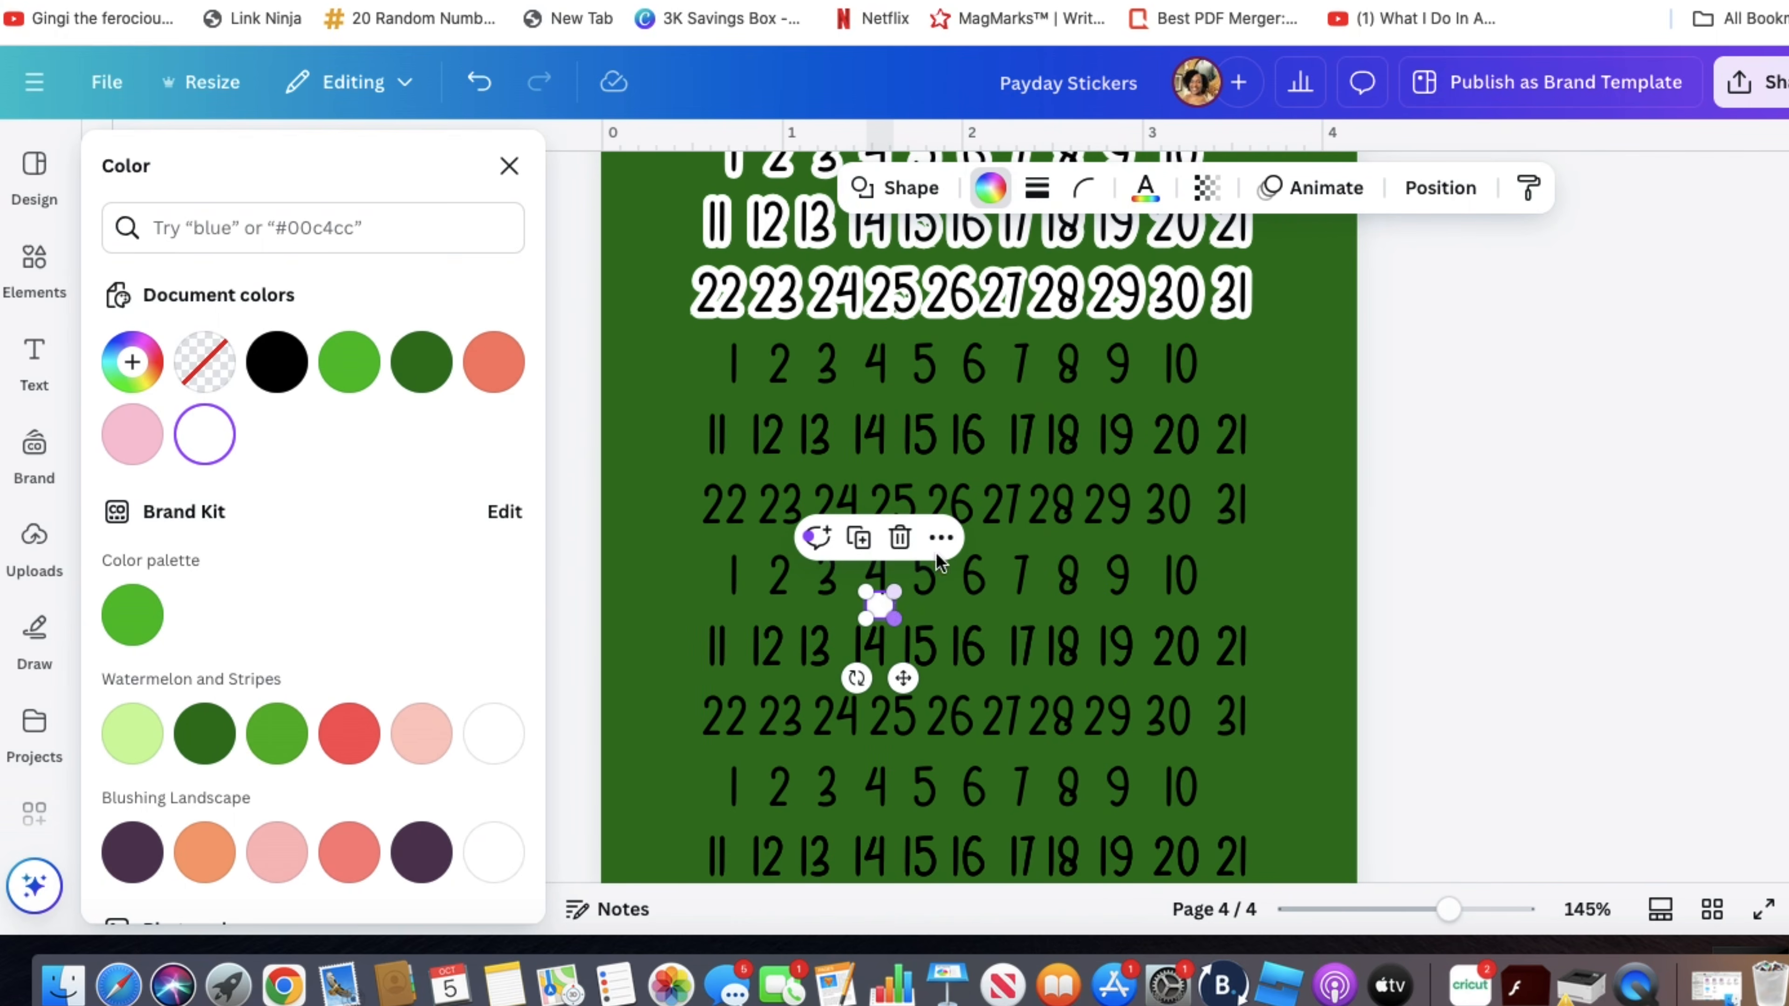
- Delete the second and third date number blocks, the two without outlines directly below the outlined block
left_click(900, 583)
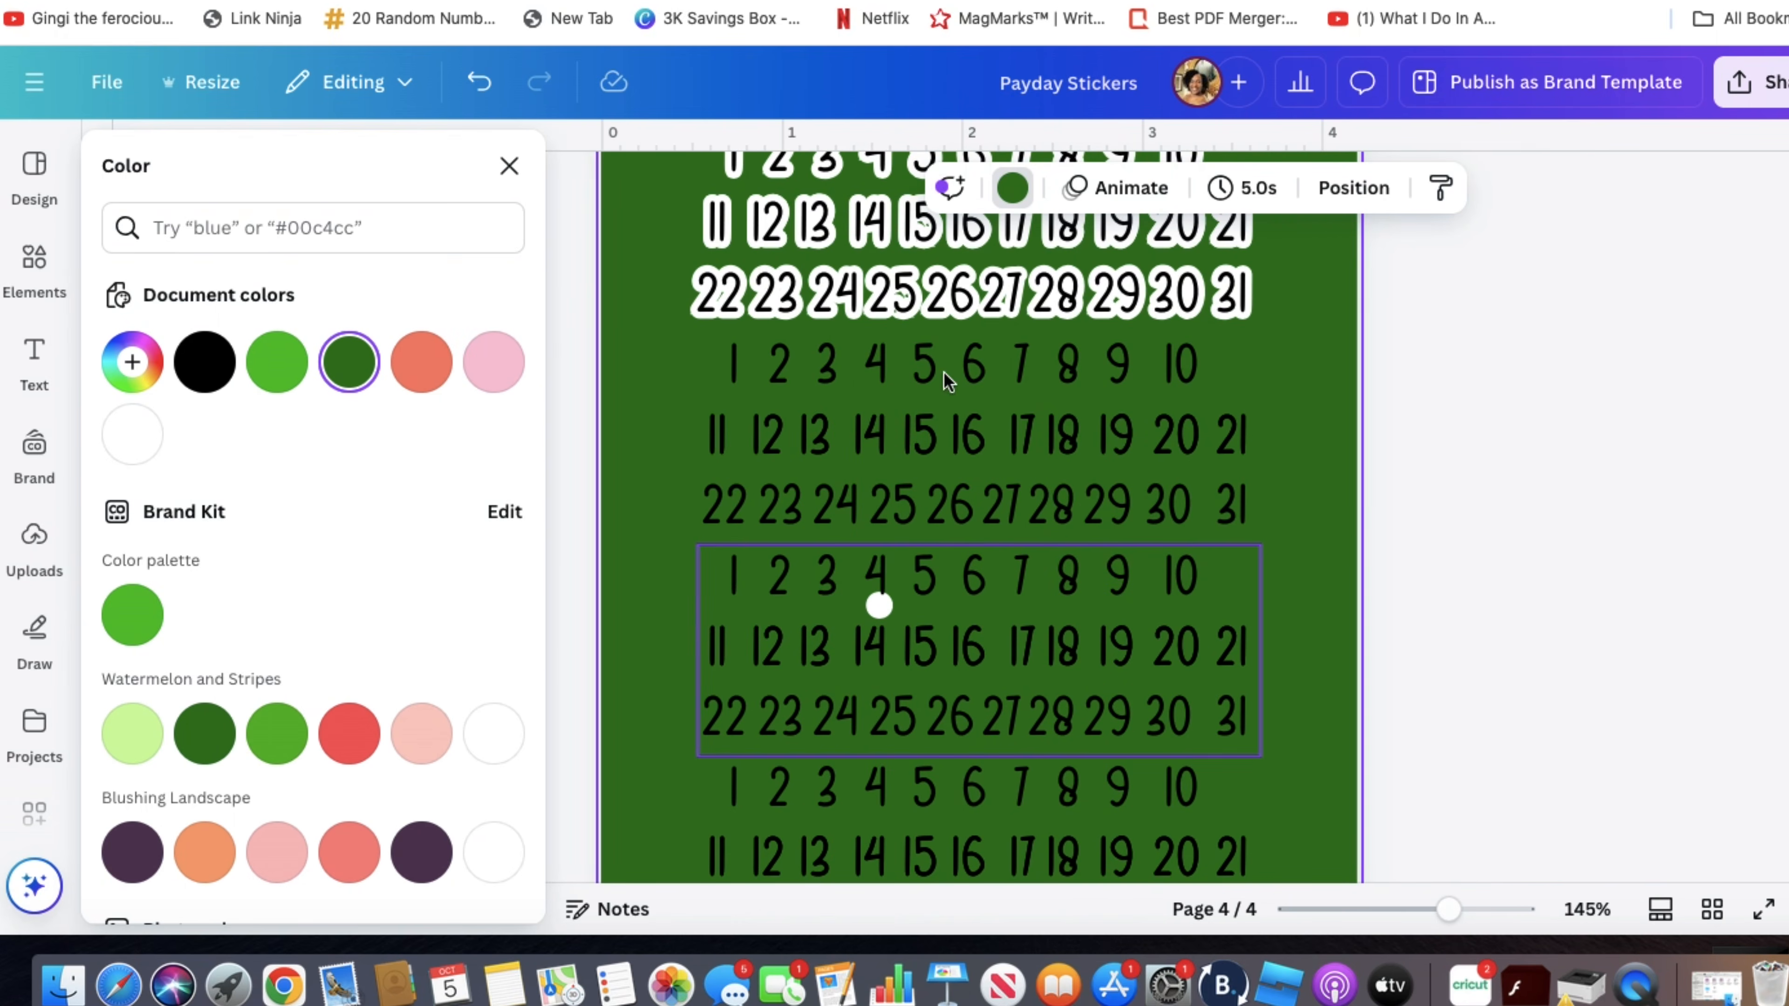
left_click_drag(940, 389, 928, 307)
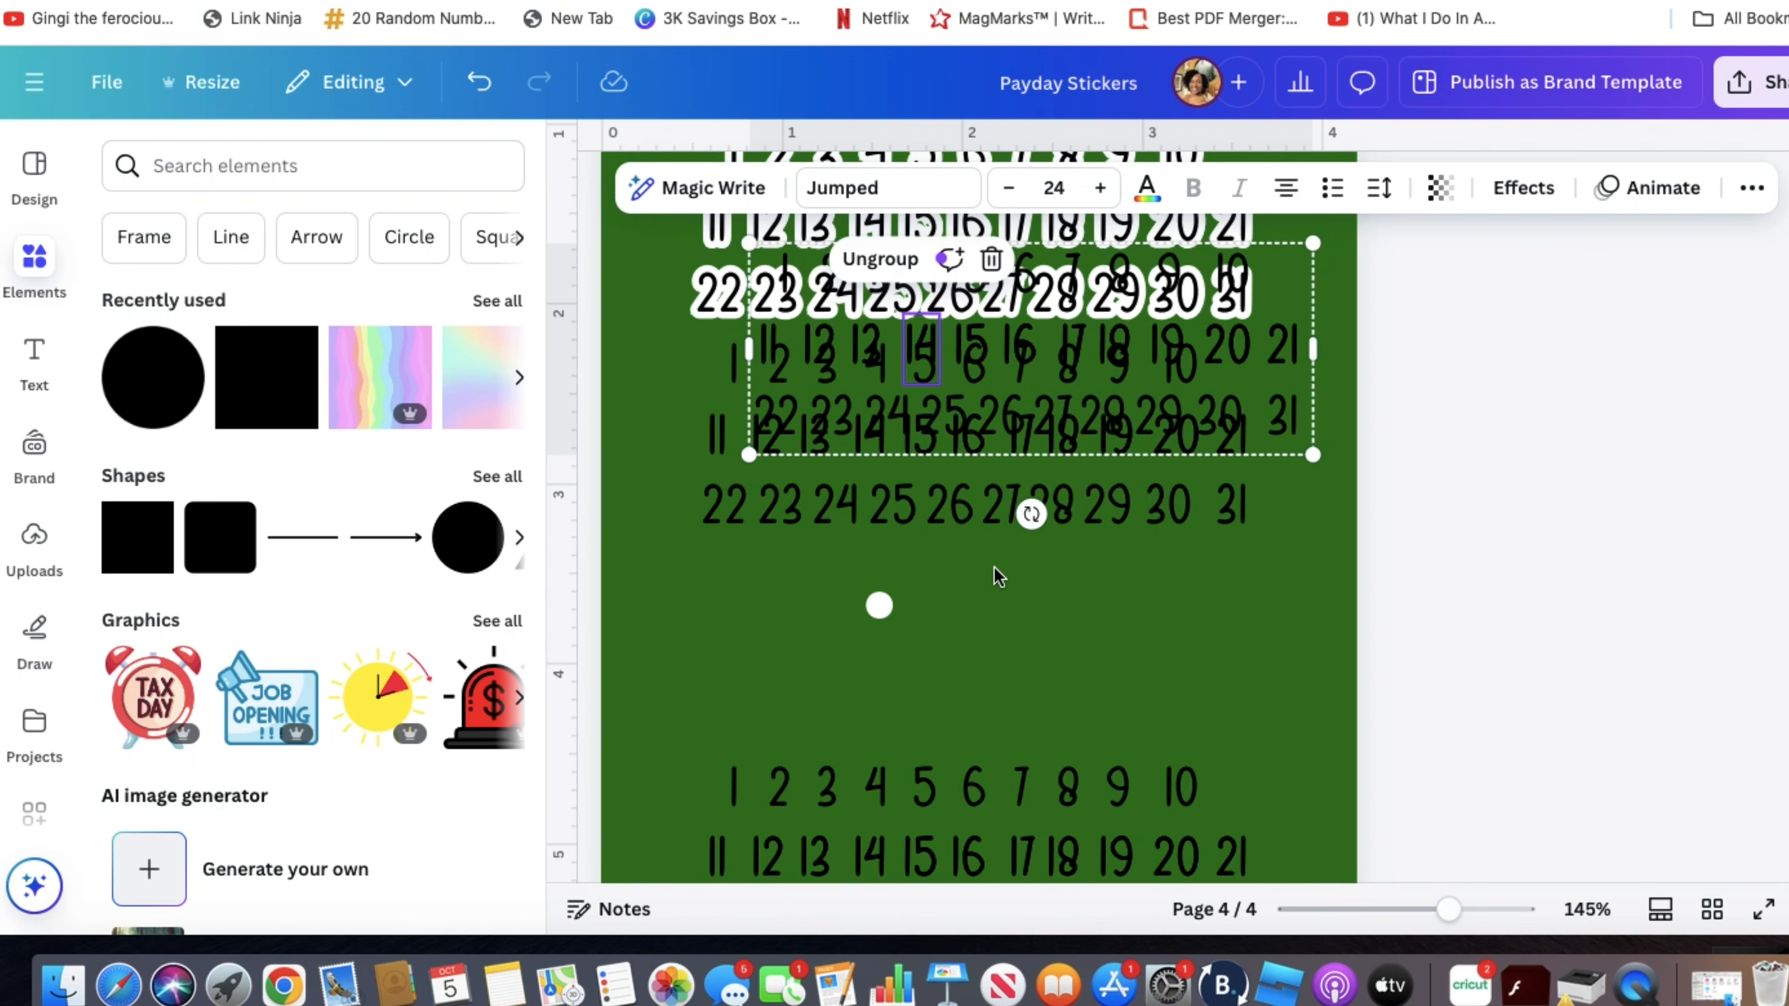
left_click(1196, 440)
key("Delete")
key("Delete")
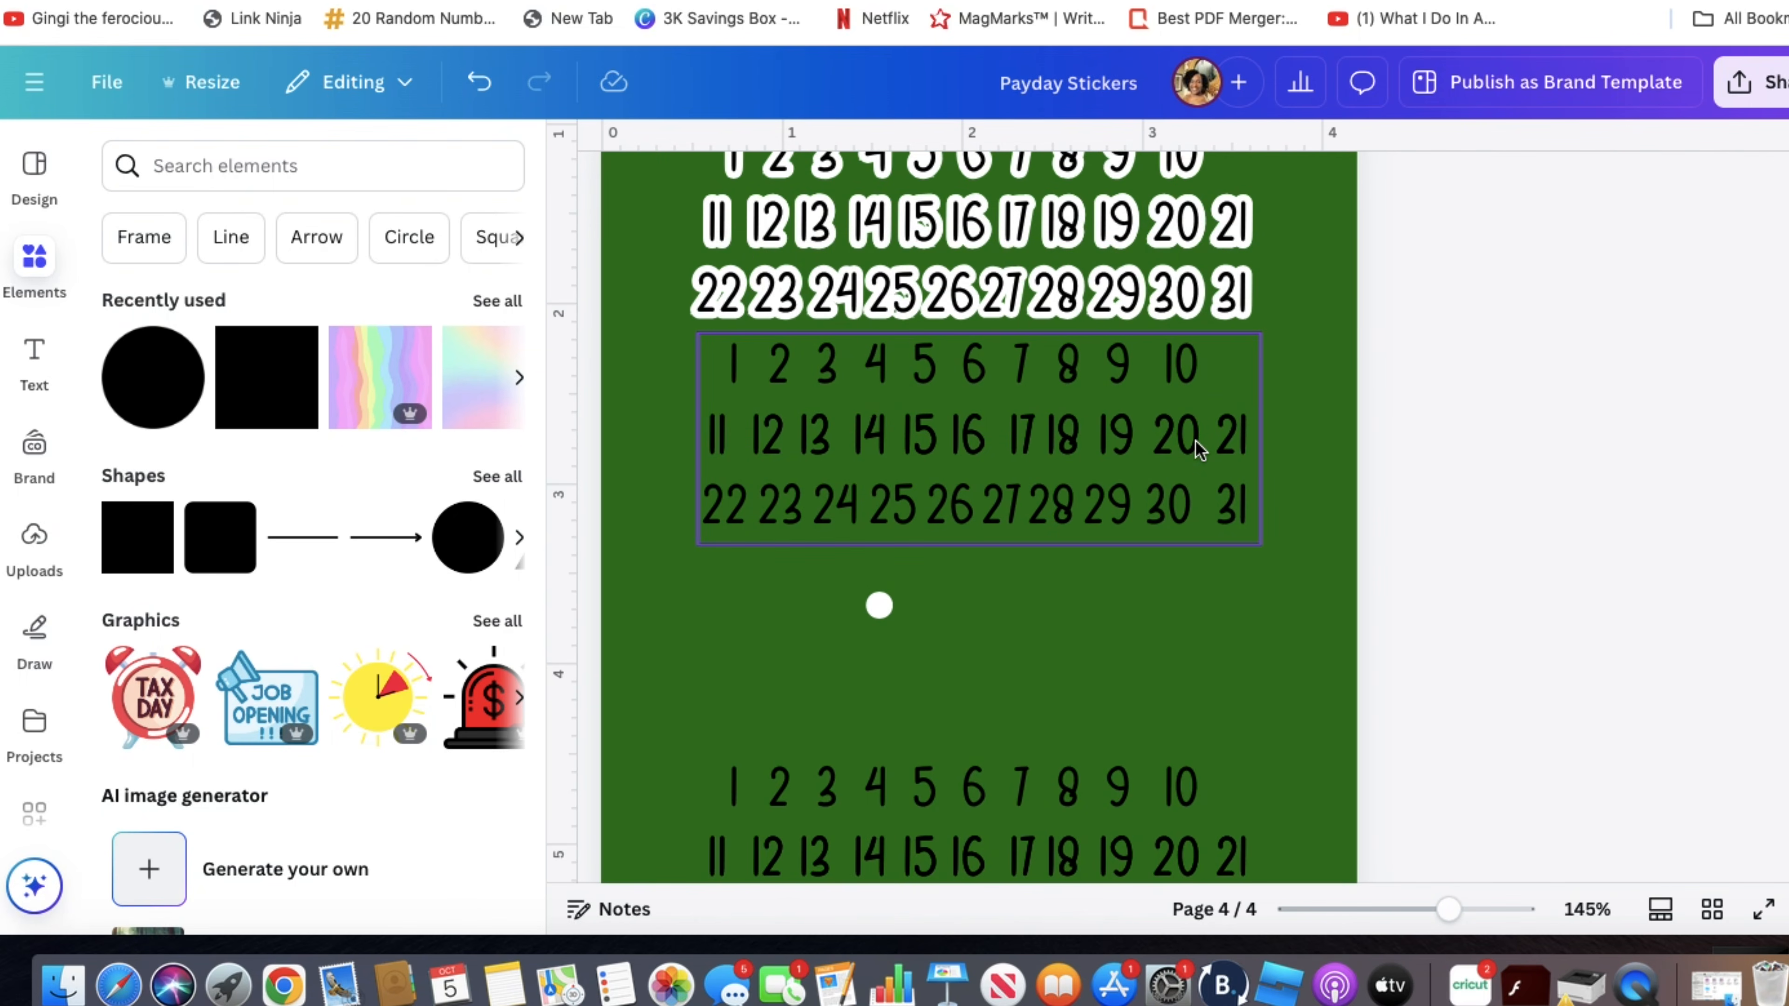
left_click(1200, 449)
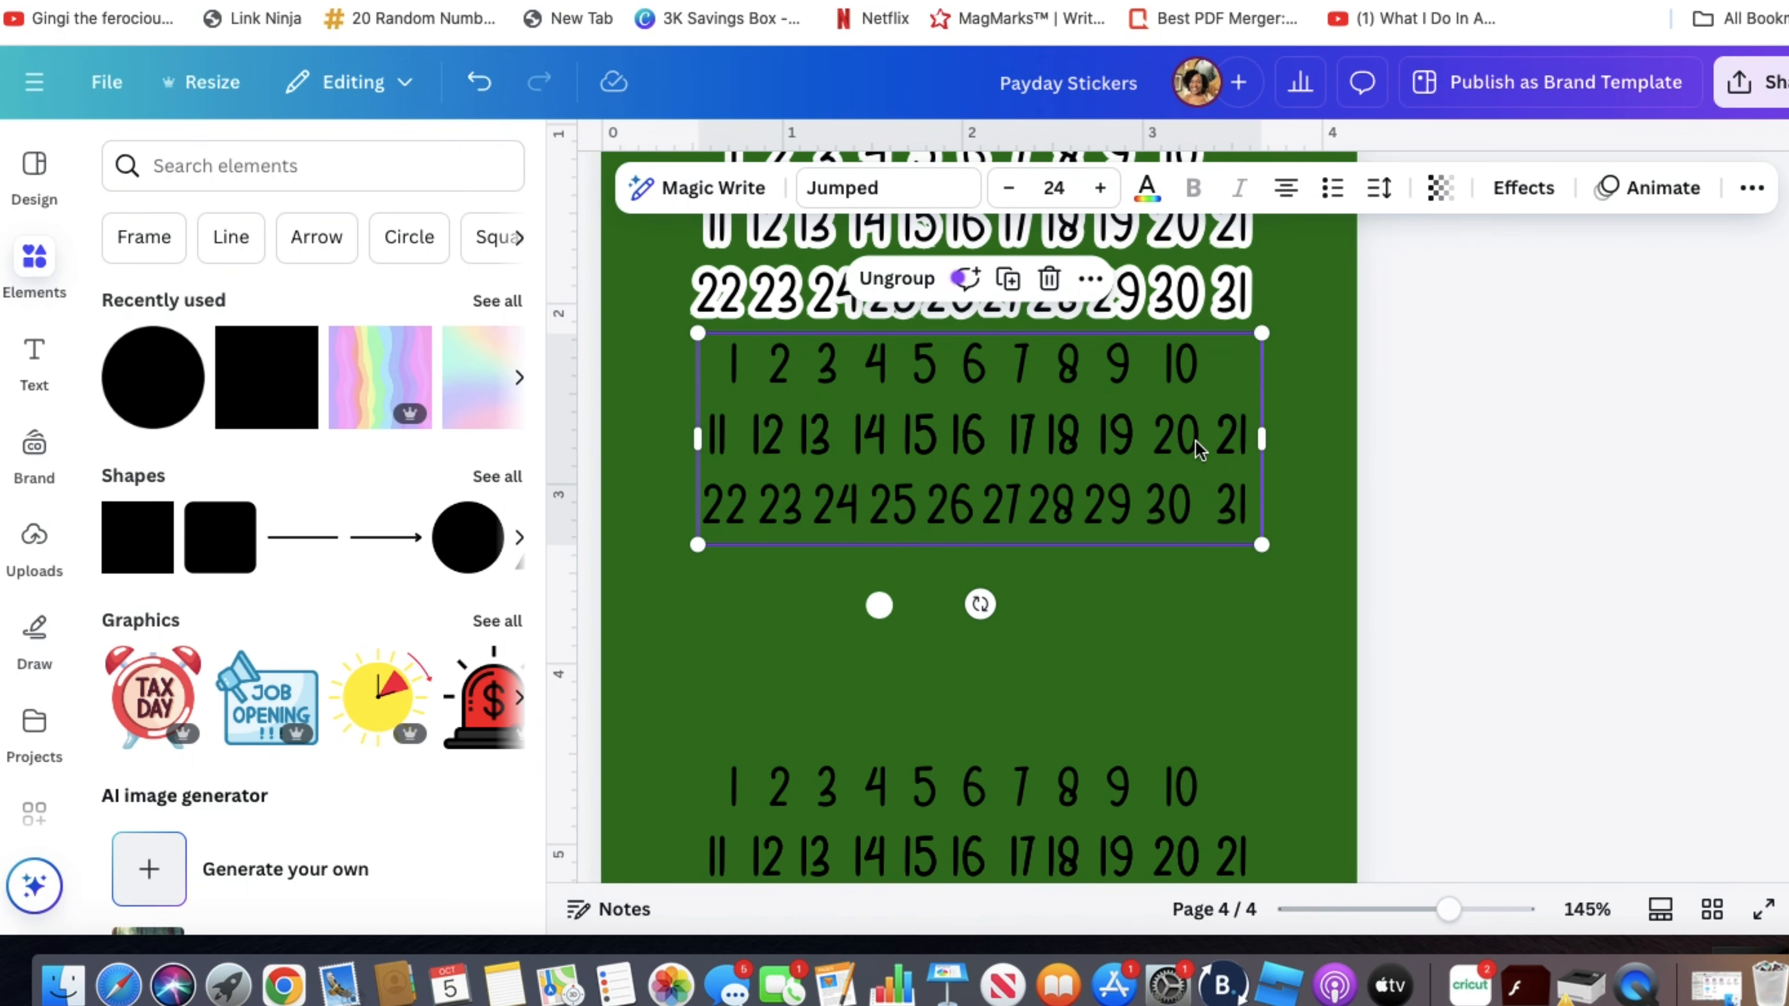
key("Delete")
- Place the second white circle behind the number 15 in the outlined block to fill its outline gaps
left_click_drag(889, 608, 927, 227)
left_click(1013, 418)
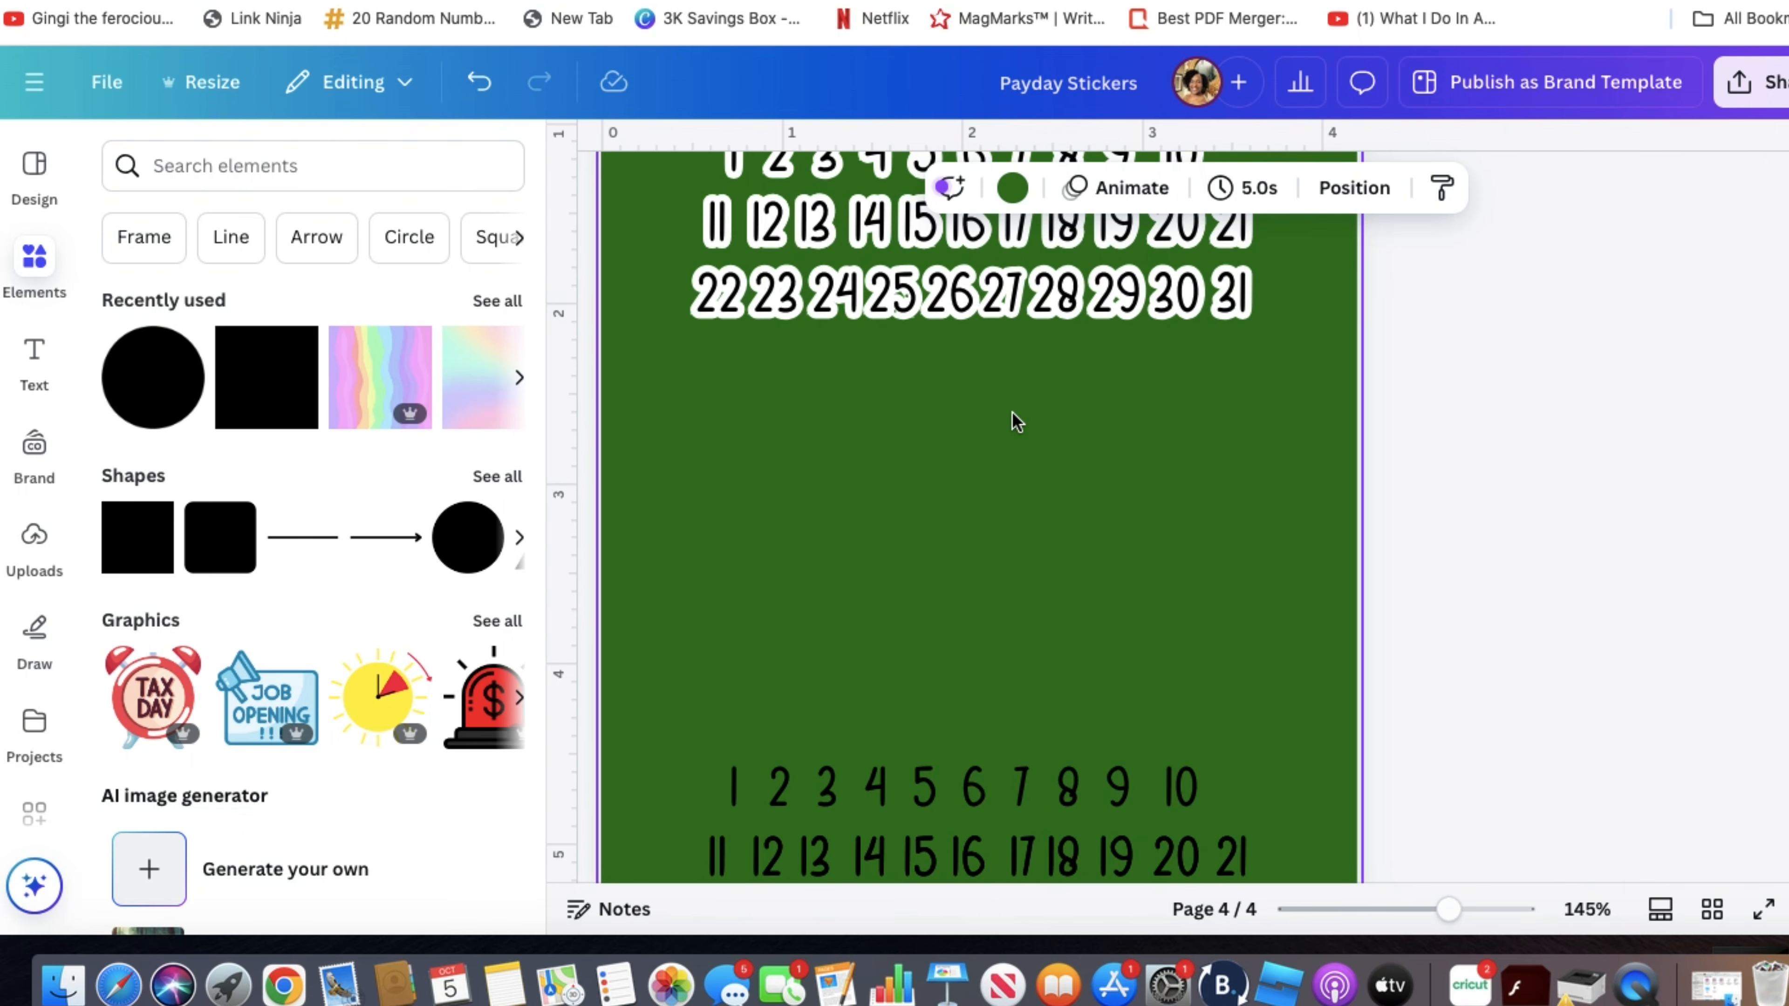
left_click(1537, 380)
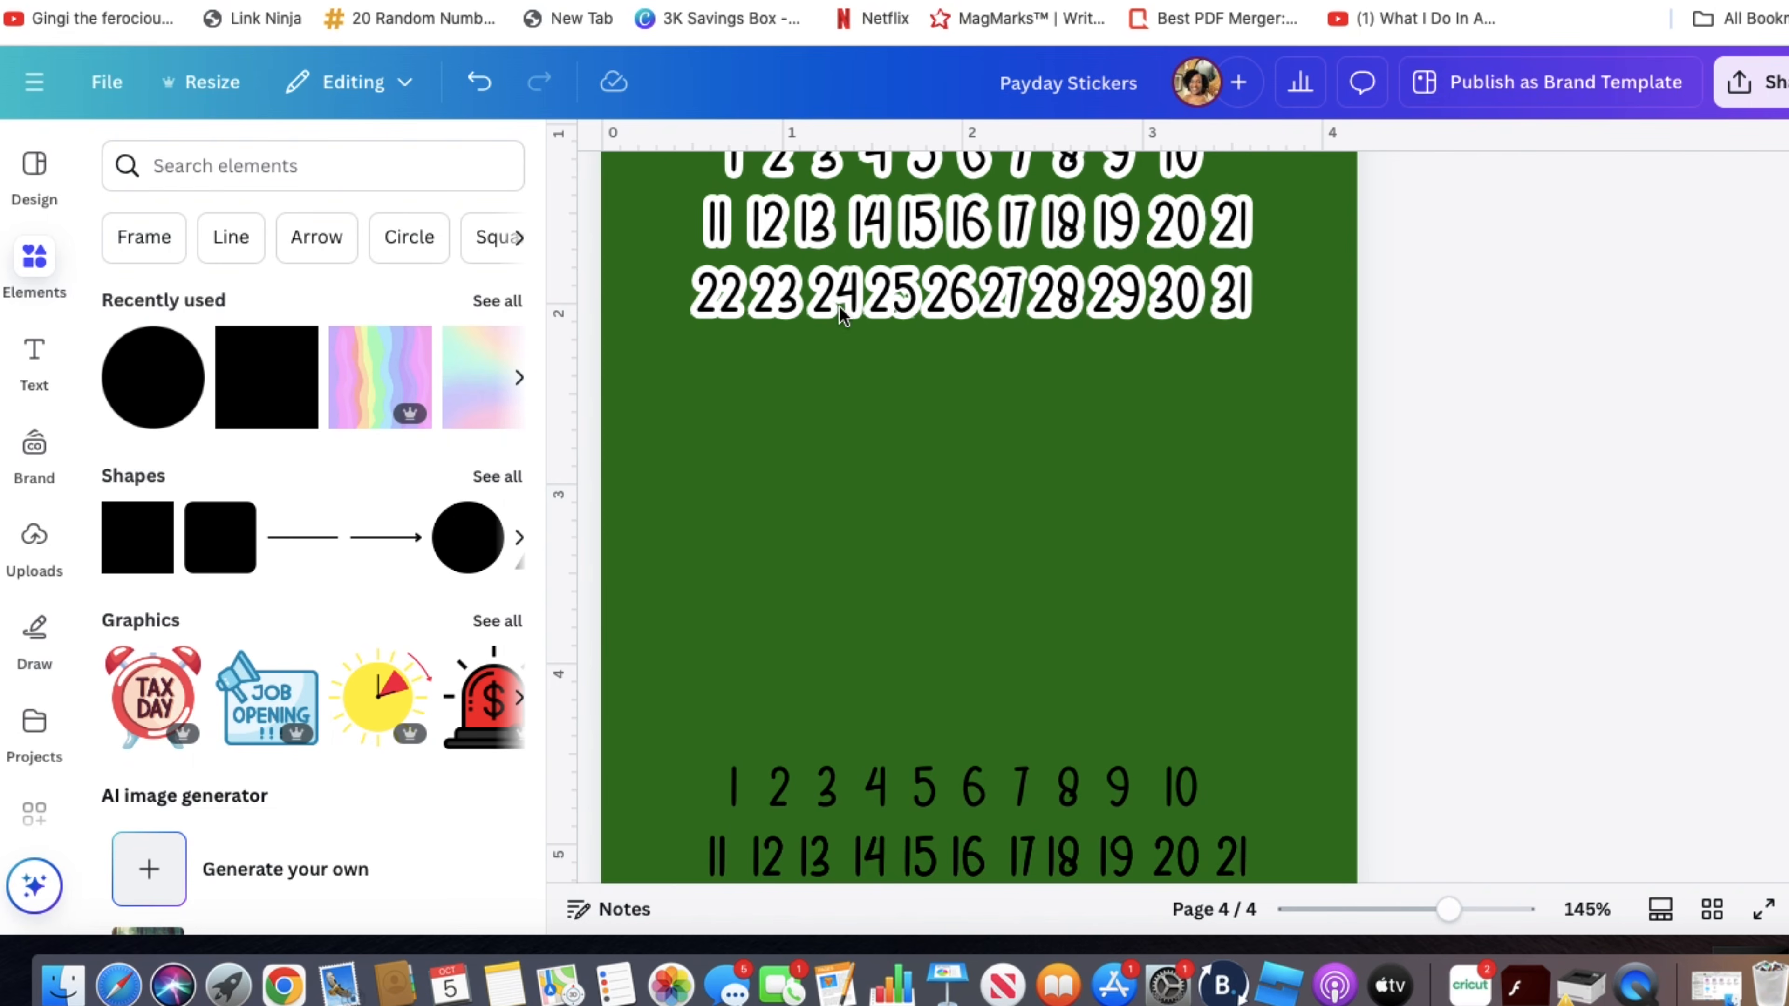
- Widen the third row of the outlined block by moving 22, 23 and 24 left and 31 slightly right
left_click_drag(725, 299, 828, 311)
left_click(782, 293)
left_click(833, 312)
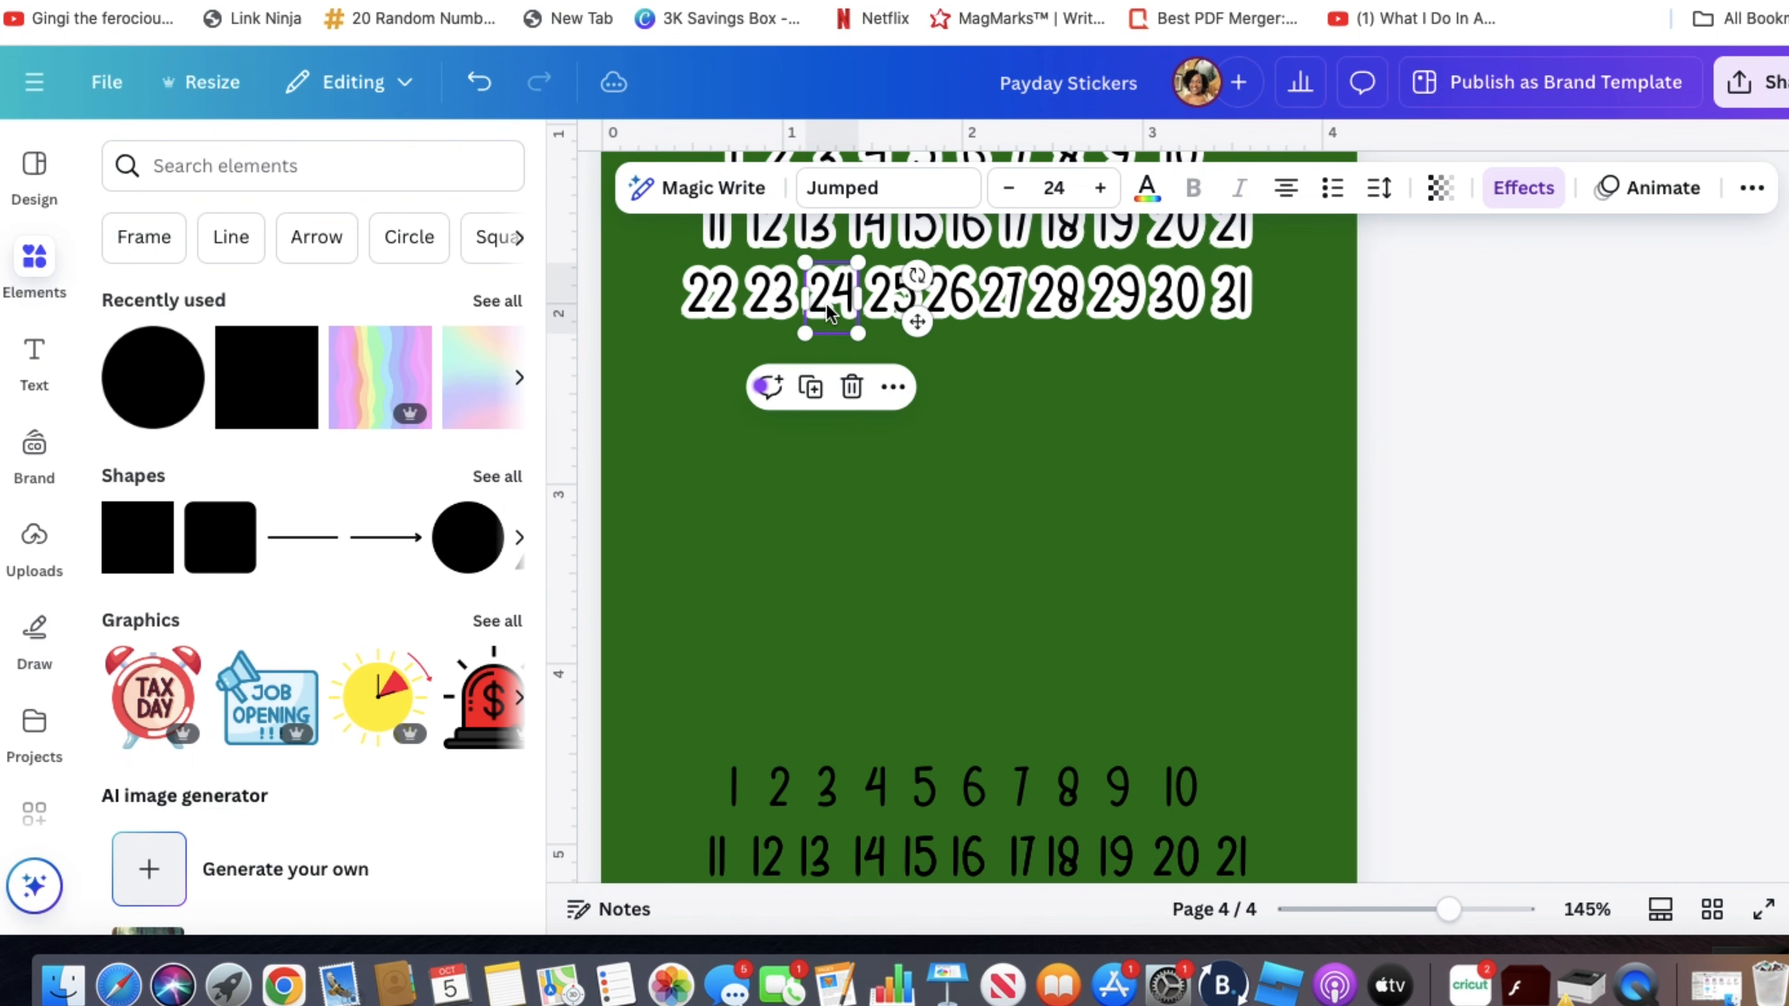
left_click(1227, 295)
left_click_drag(1228, 295, 1235, 295)
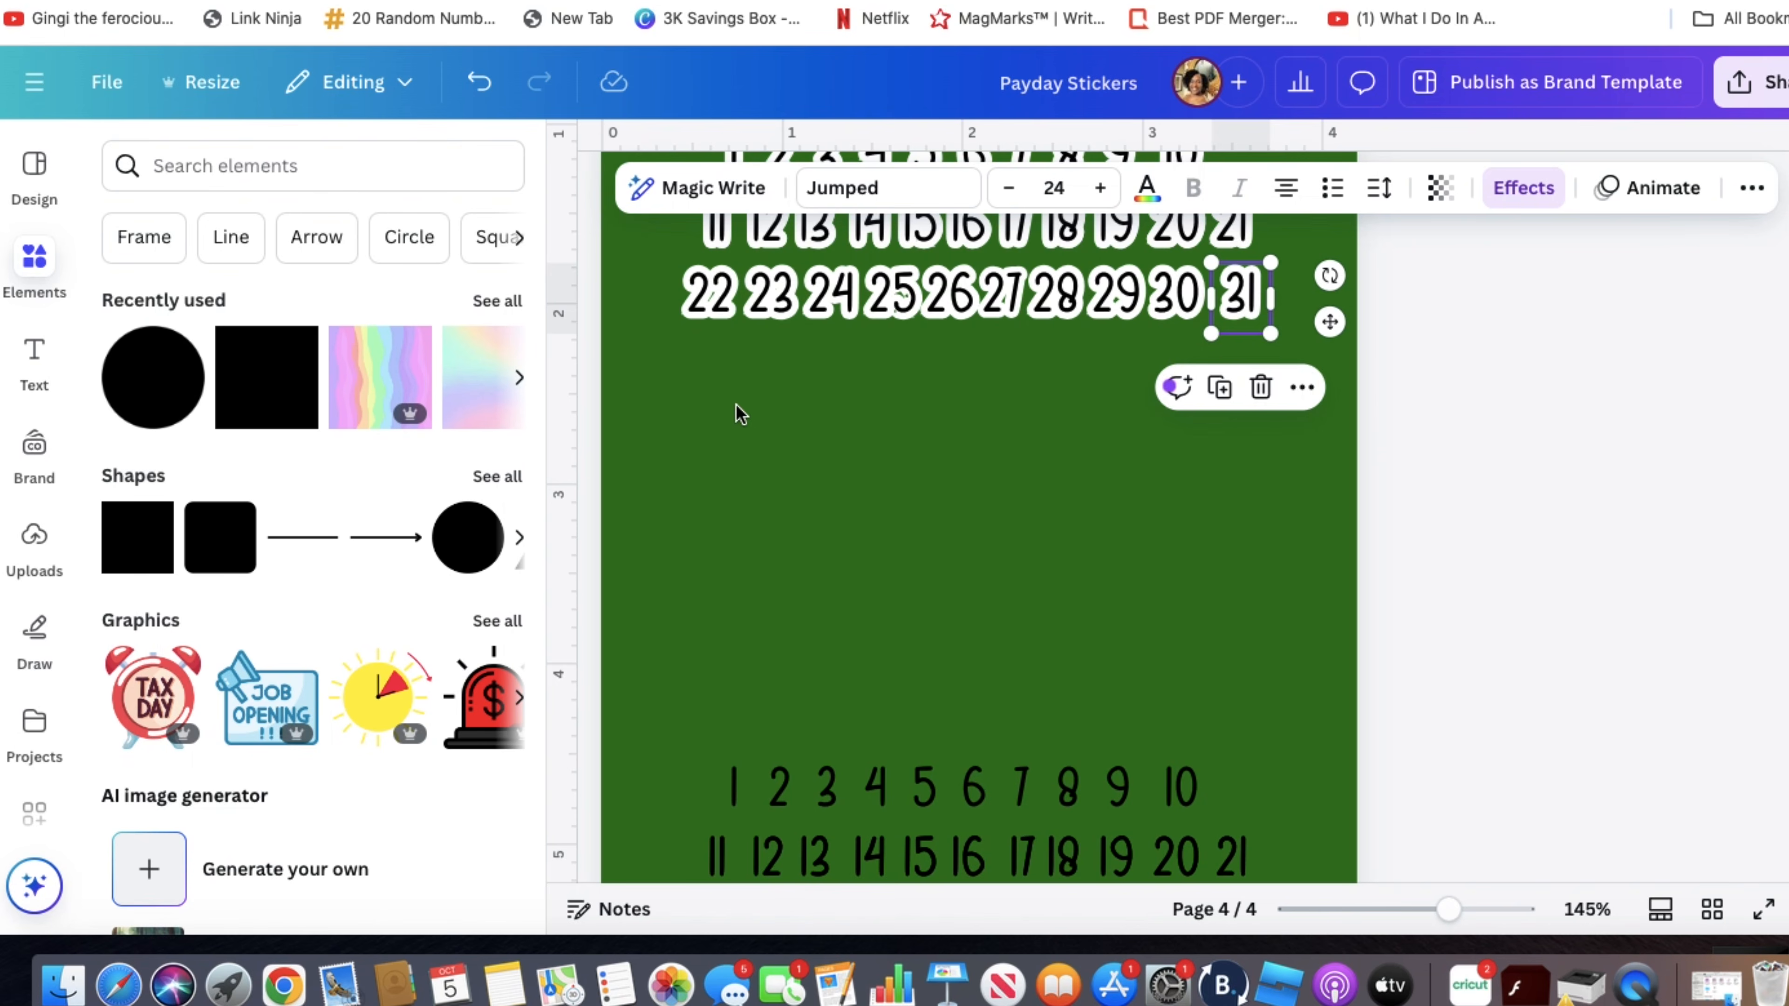
- Space the numbers 22 to 31 evenly across the third row of the outlined block
left_click(684, 332)
left_click_drag(901, 476, 907, 263)
left_click_drag(1324, 301, 680, 342)
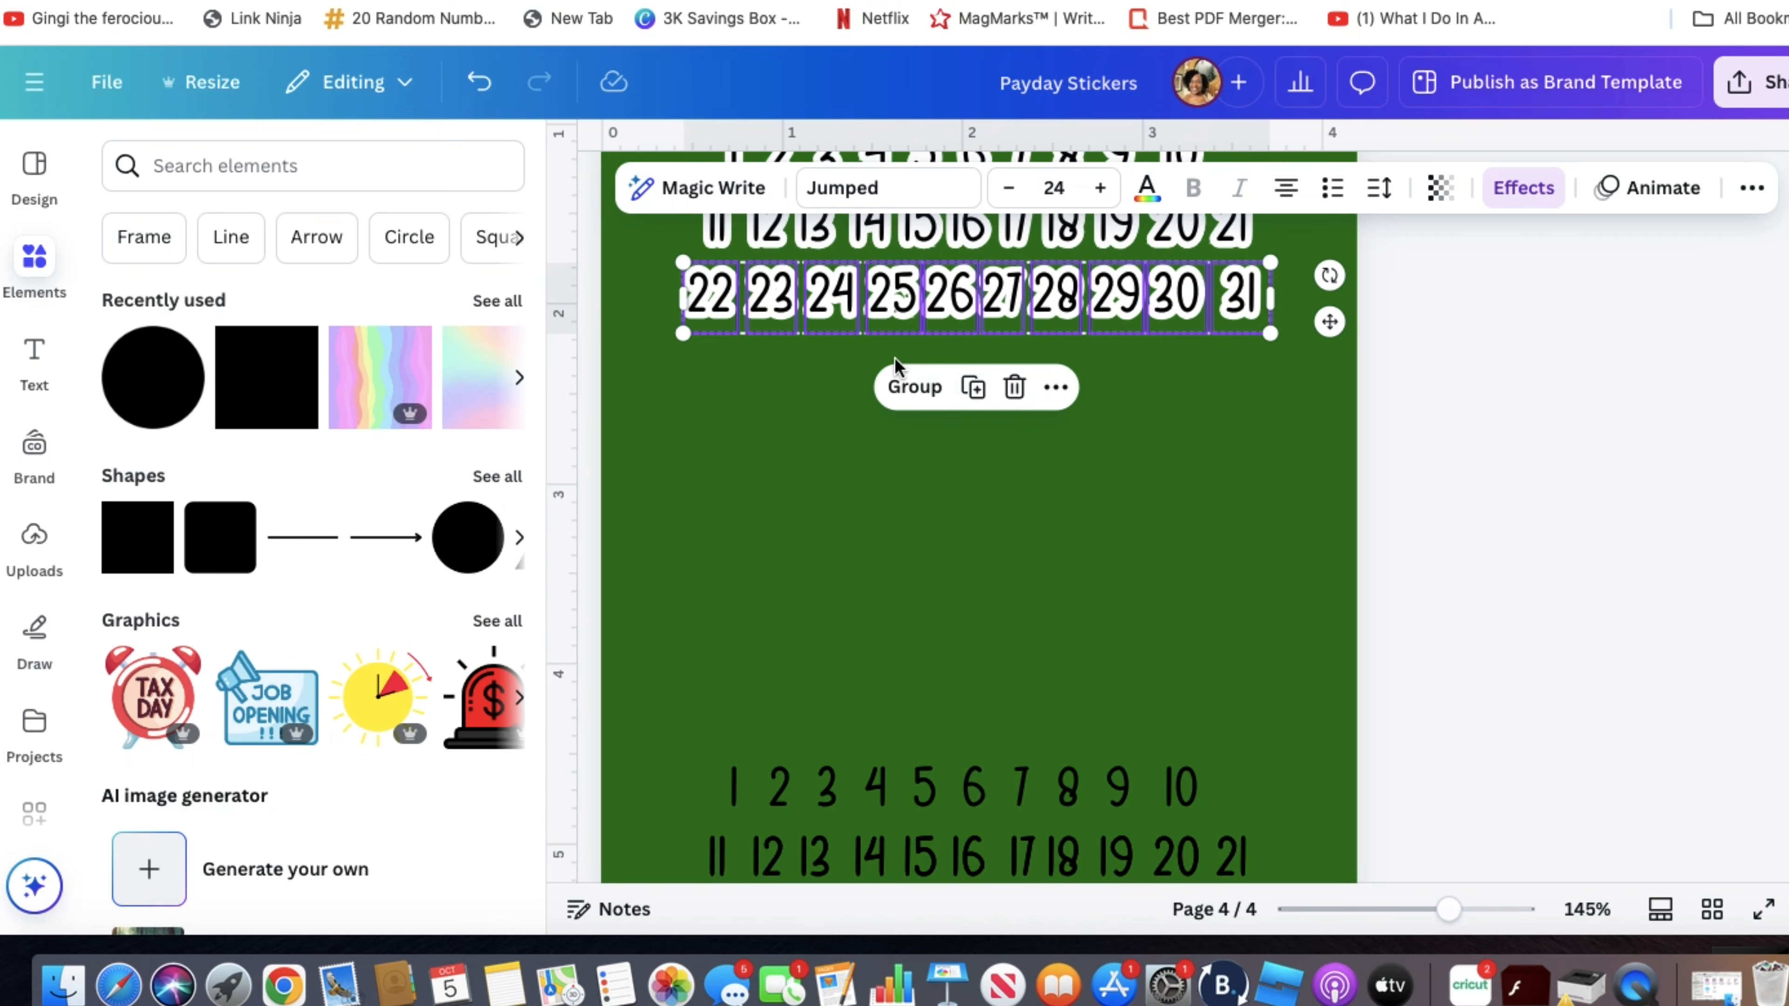
left_click(1051, 401)
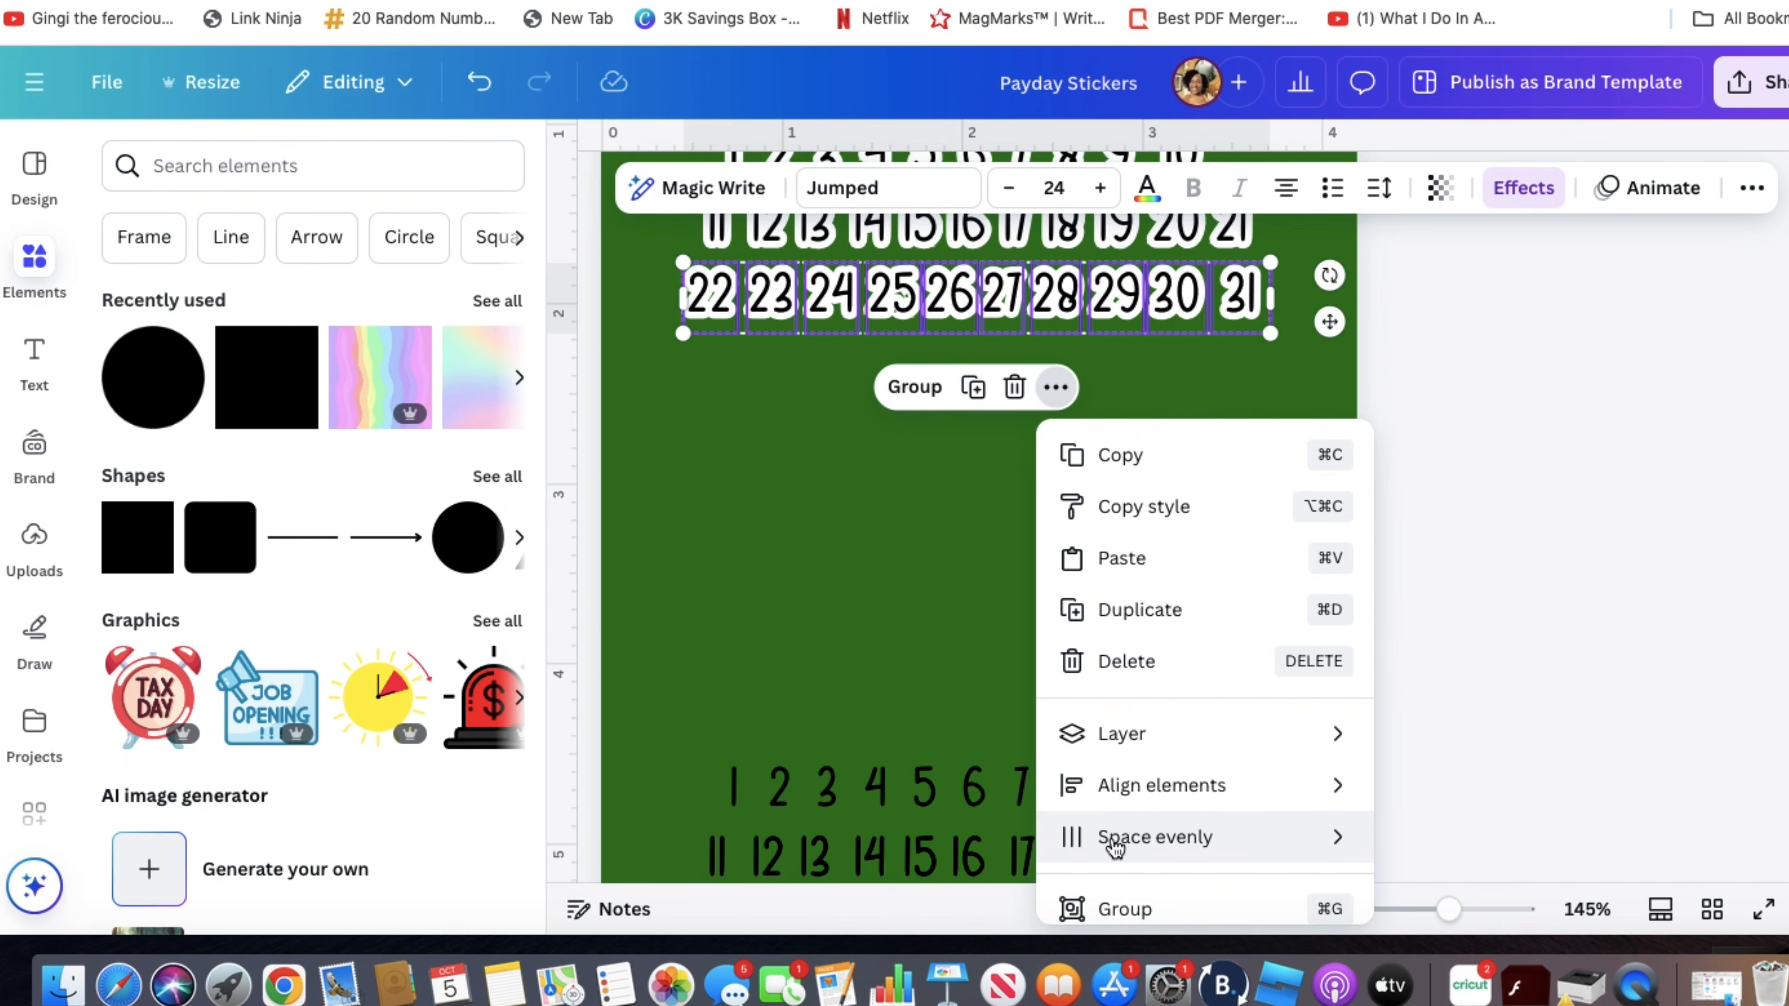
mouse_move(1115, 845)
left_click(1499, 776)
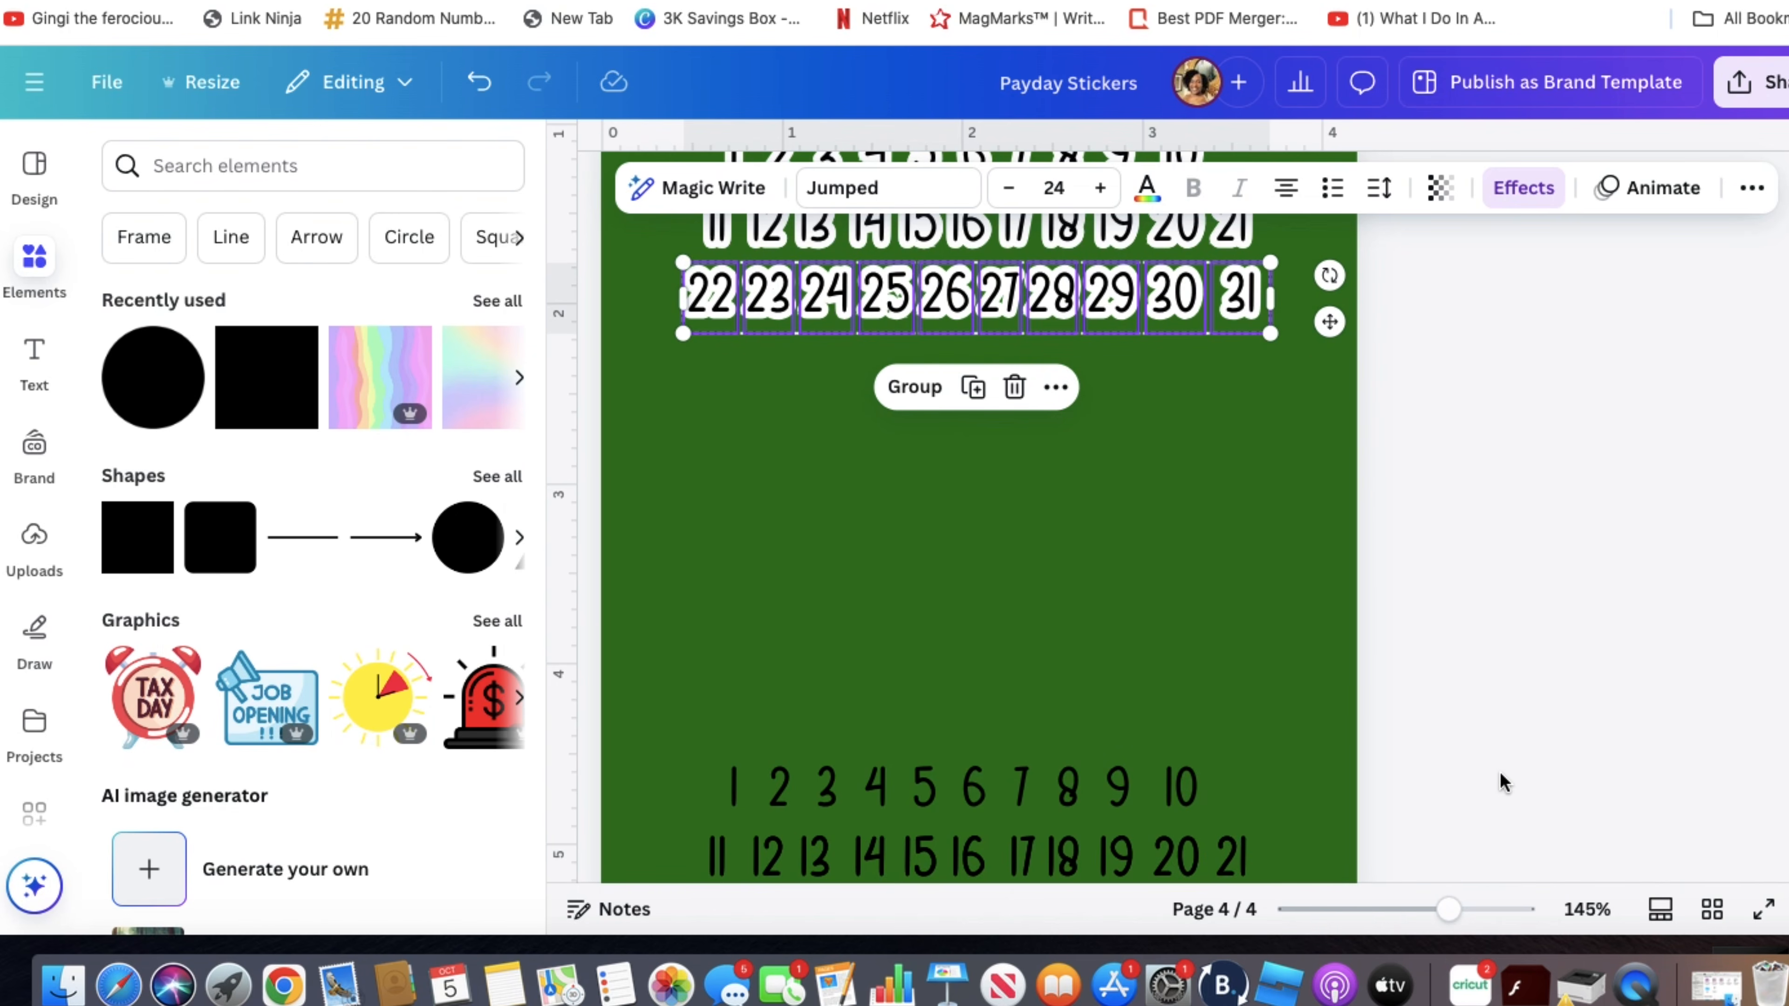
left_click(1015, 554)
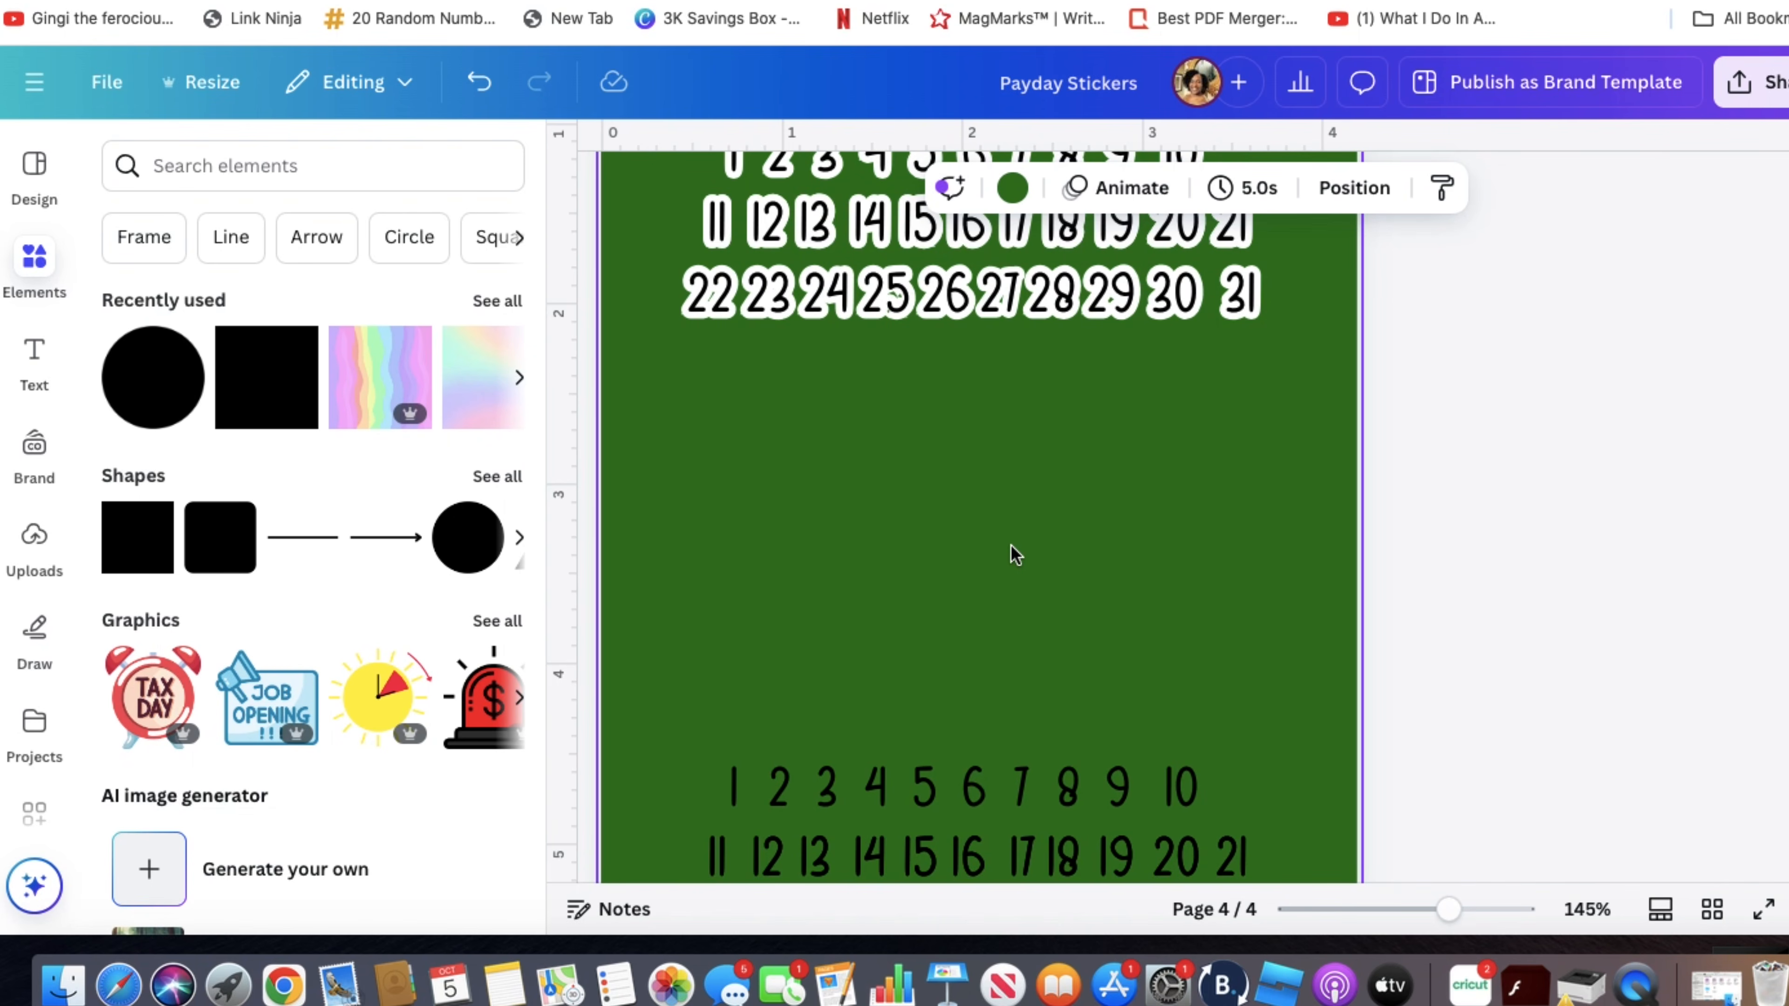
- Nudge 30, 29, 28 and 27 in the third row slightly right to close the wide gap before 31
left_click_drag(1450, 910, 1473, 912)
scroll(1406, 669, "up", 3)
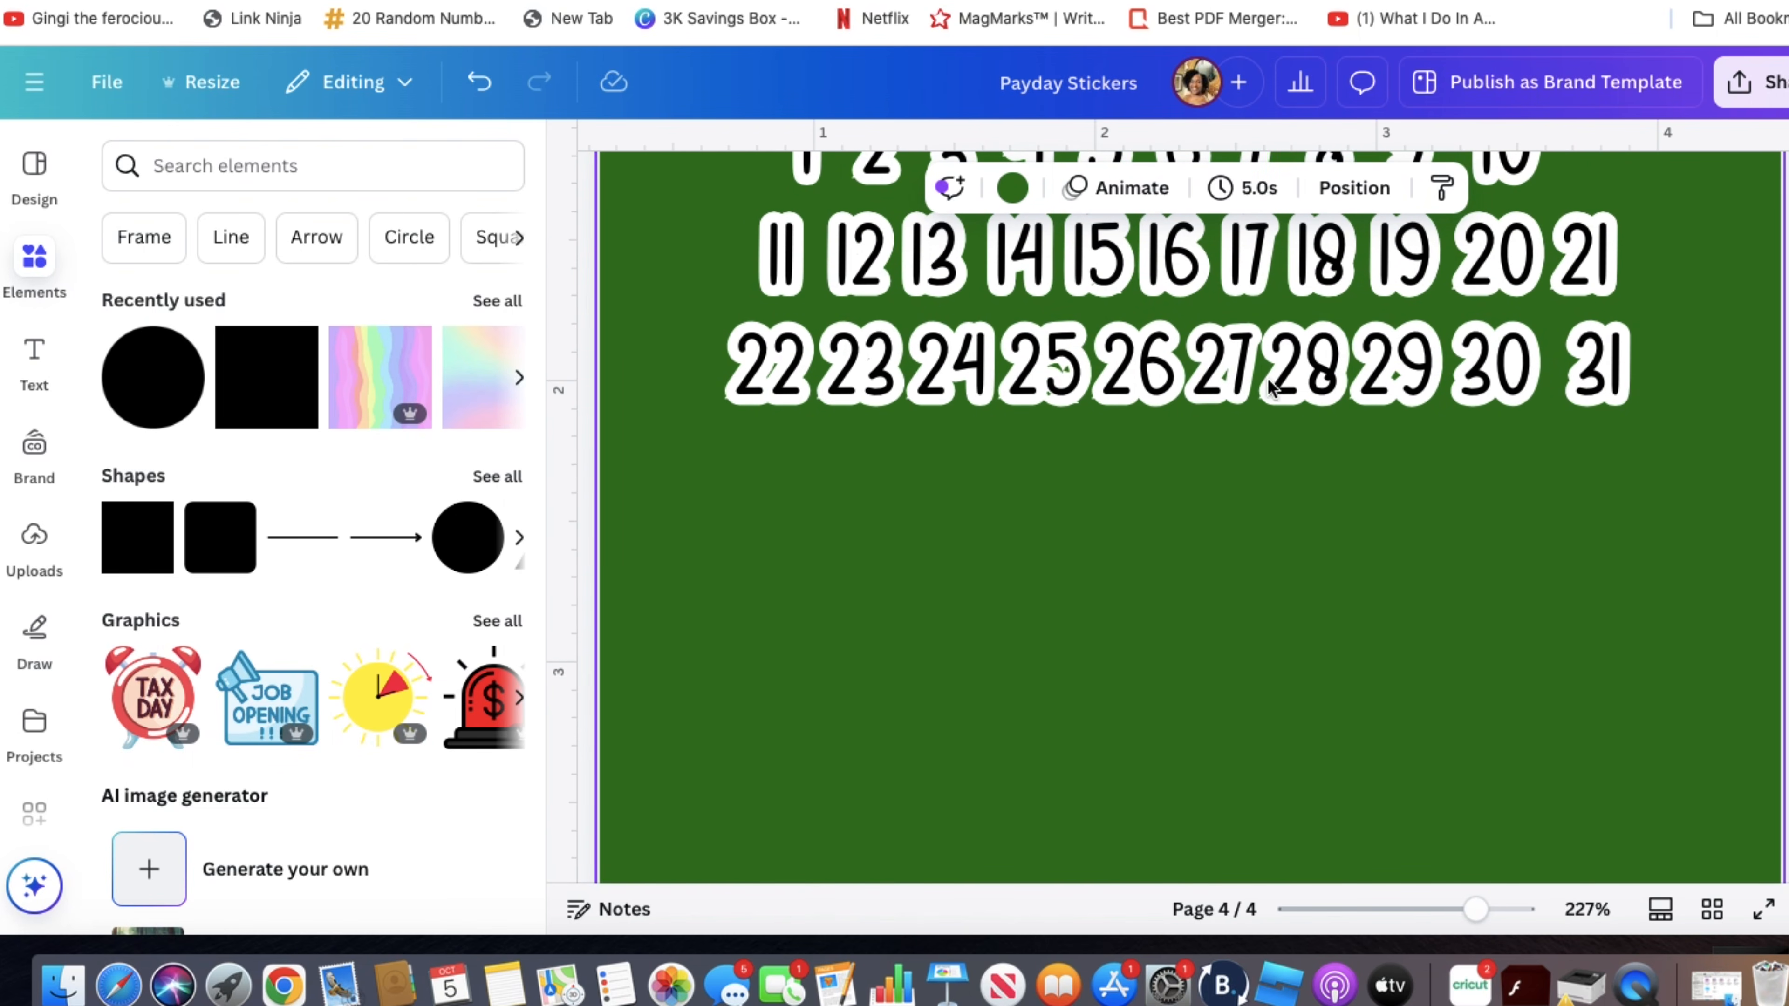
left_click_drag(1471, 395, 1422, 377)
left_click(1409, 381)
left_click_drag(1316, 364, 1242, 358)
left_click(1225, 367)
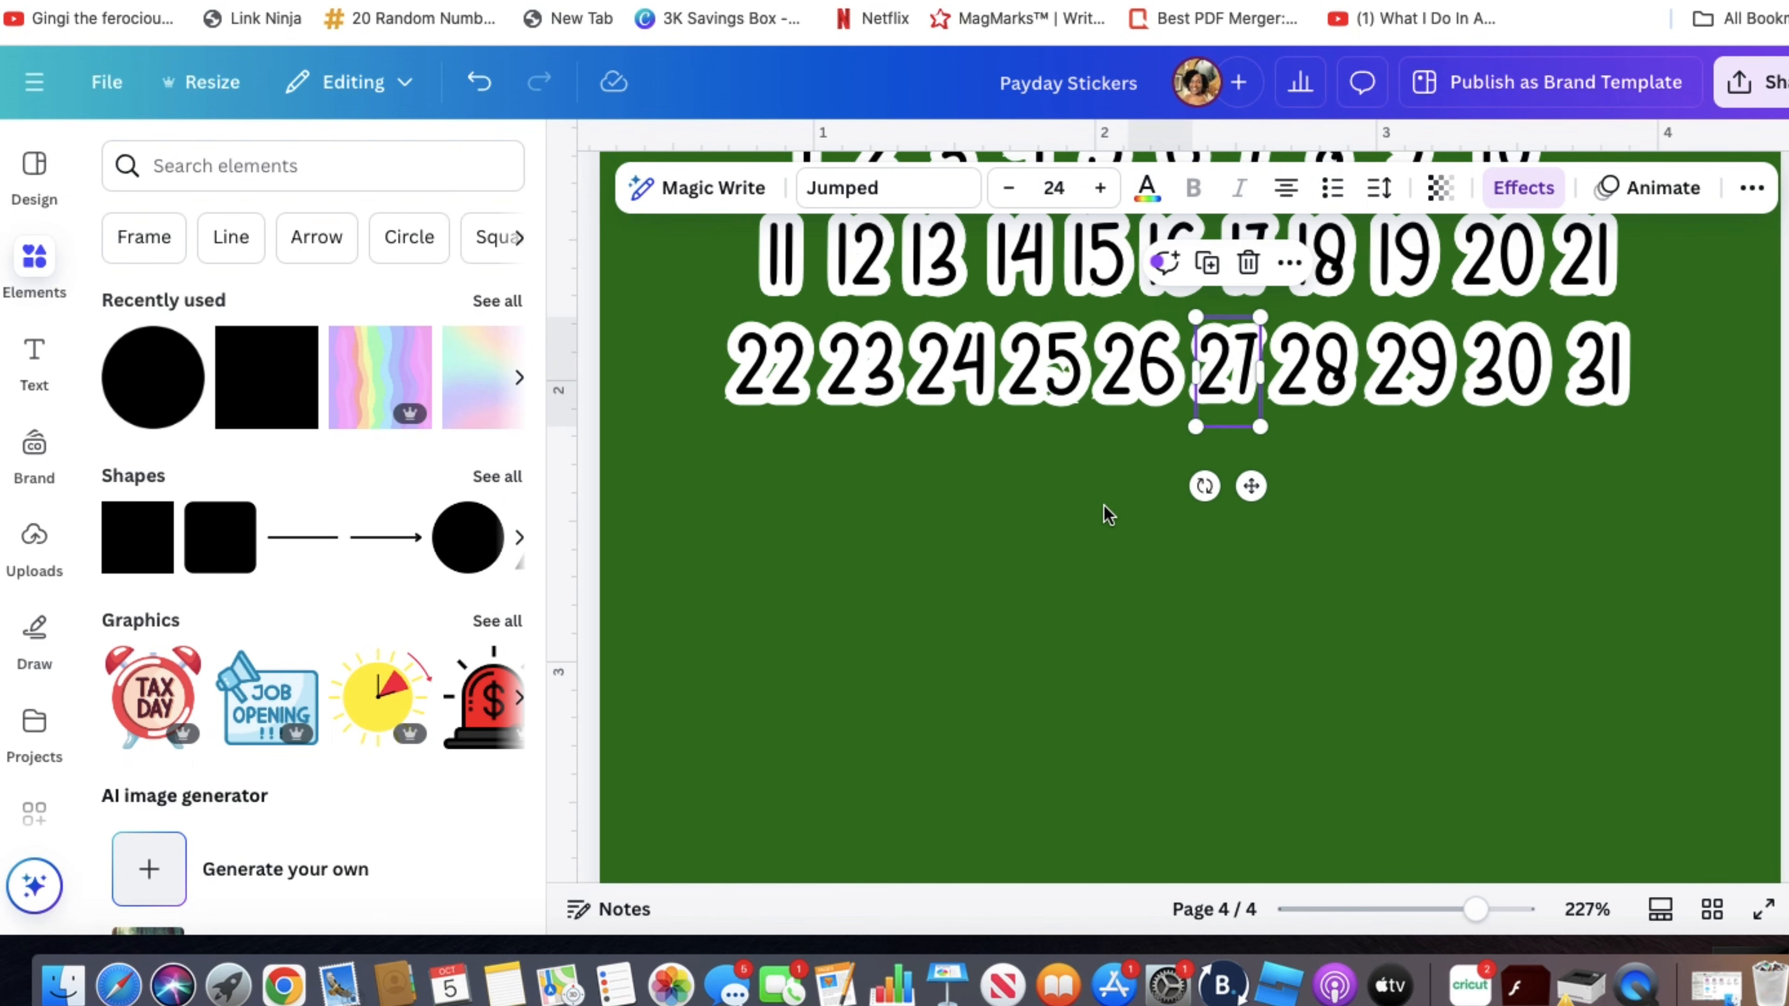
- Even out the start of the third row by nudging 22 and 23 slightly left and fine-tuning the position of 24
left_click(779, 367)
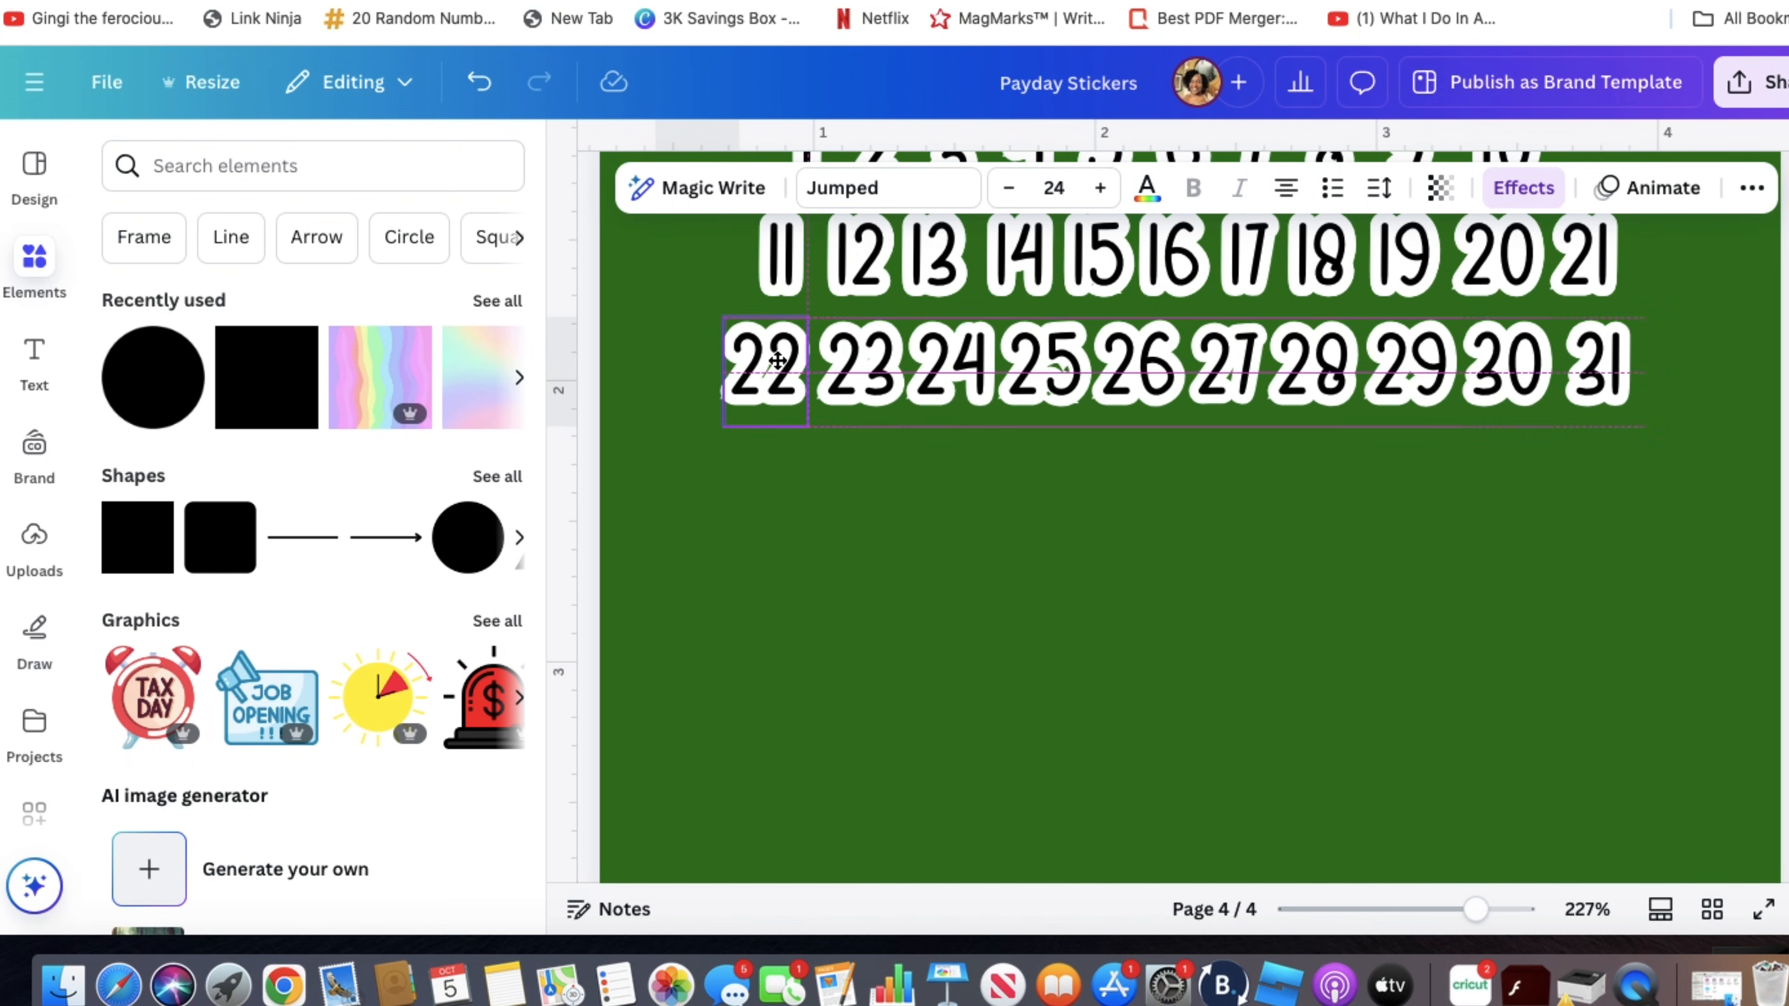
left_click(865, 372)
left_click_drag(866, 372, 869, 370)
left_click_drag(952, 366, 955, 366)
left_click(1128, 378)
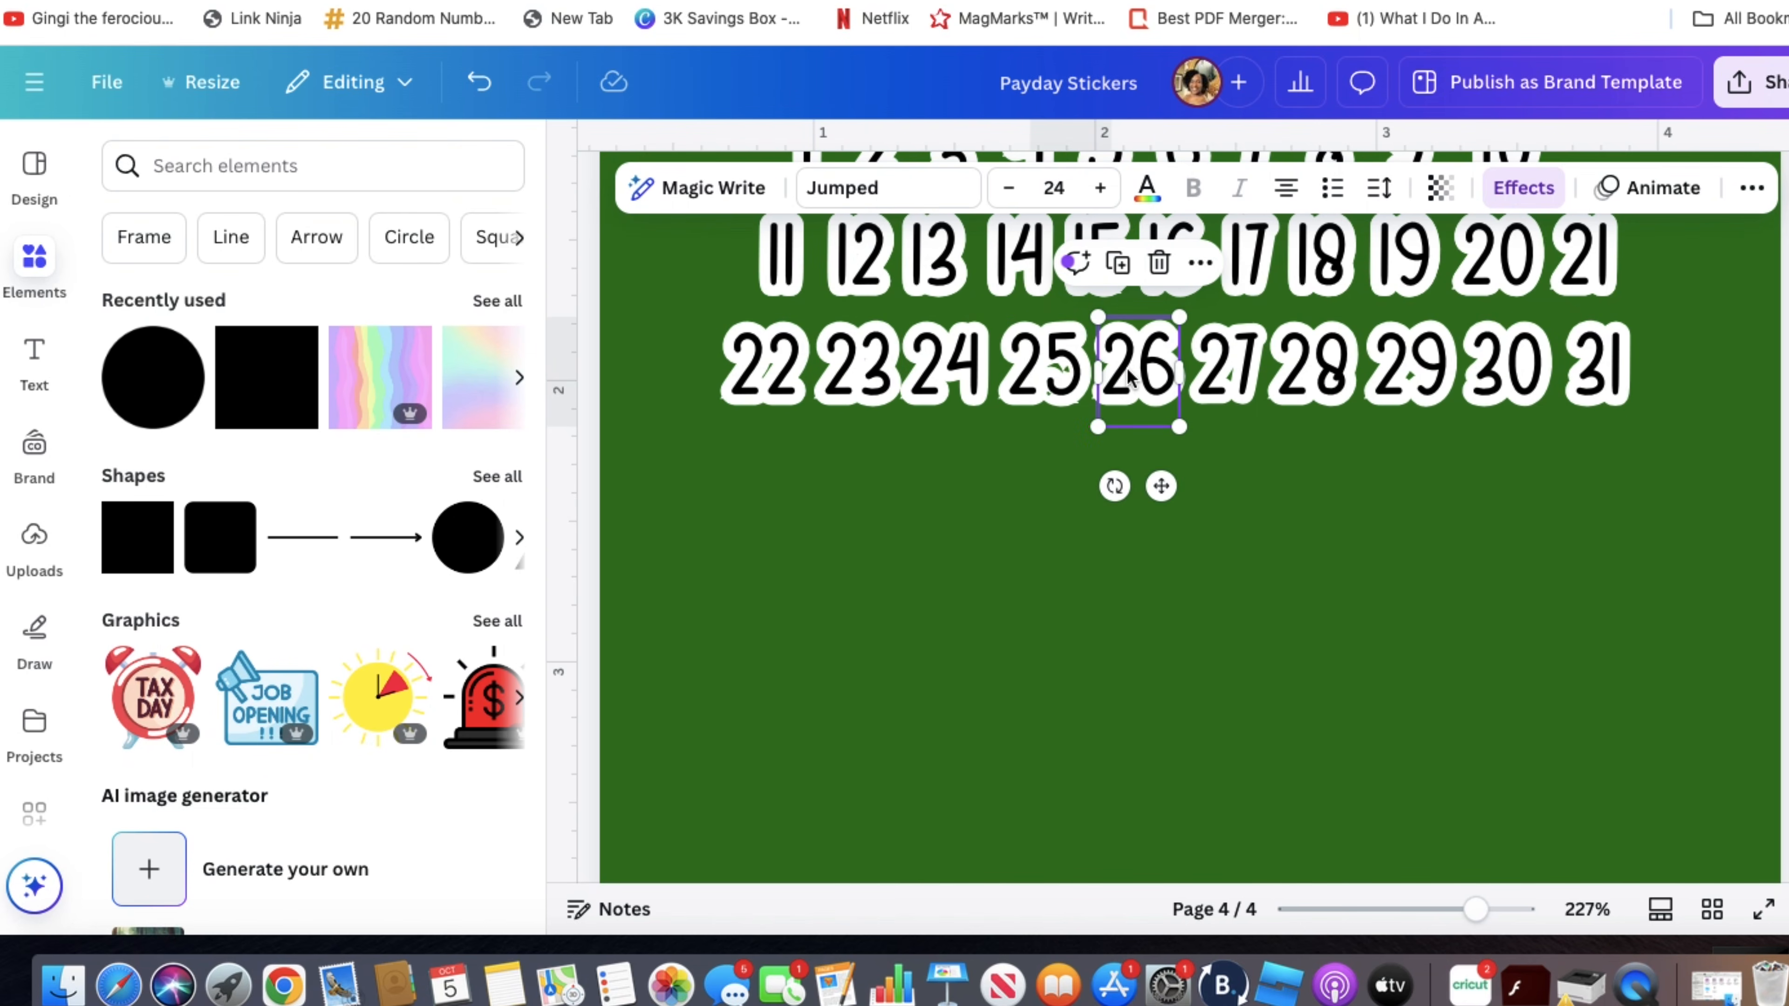
left_click(1280, 615)
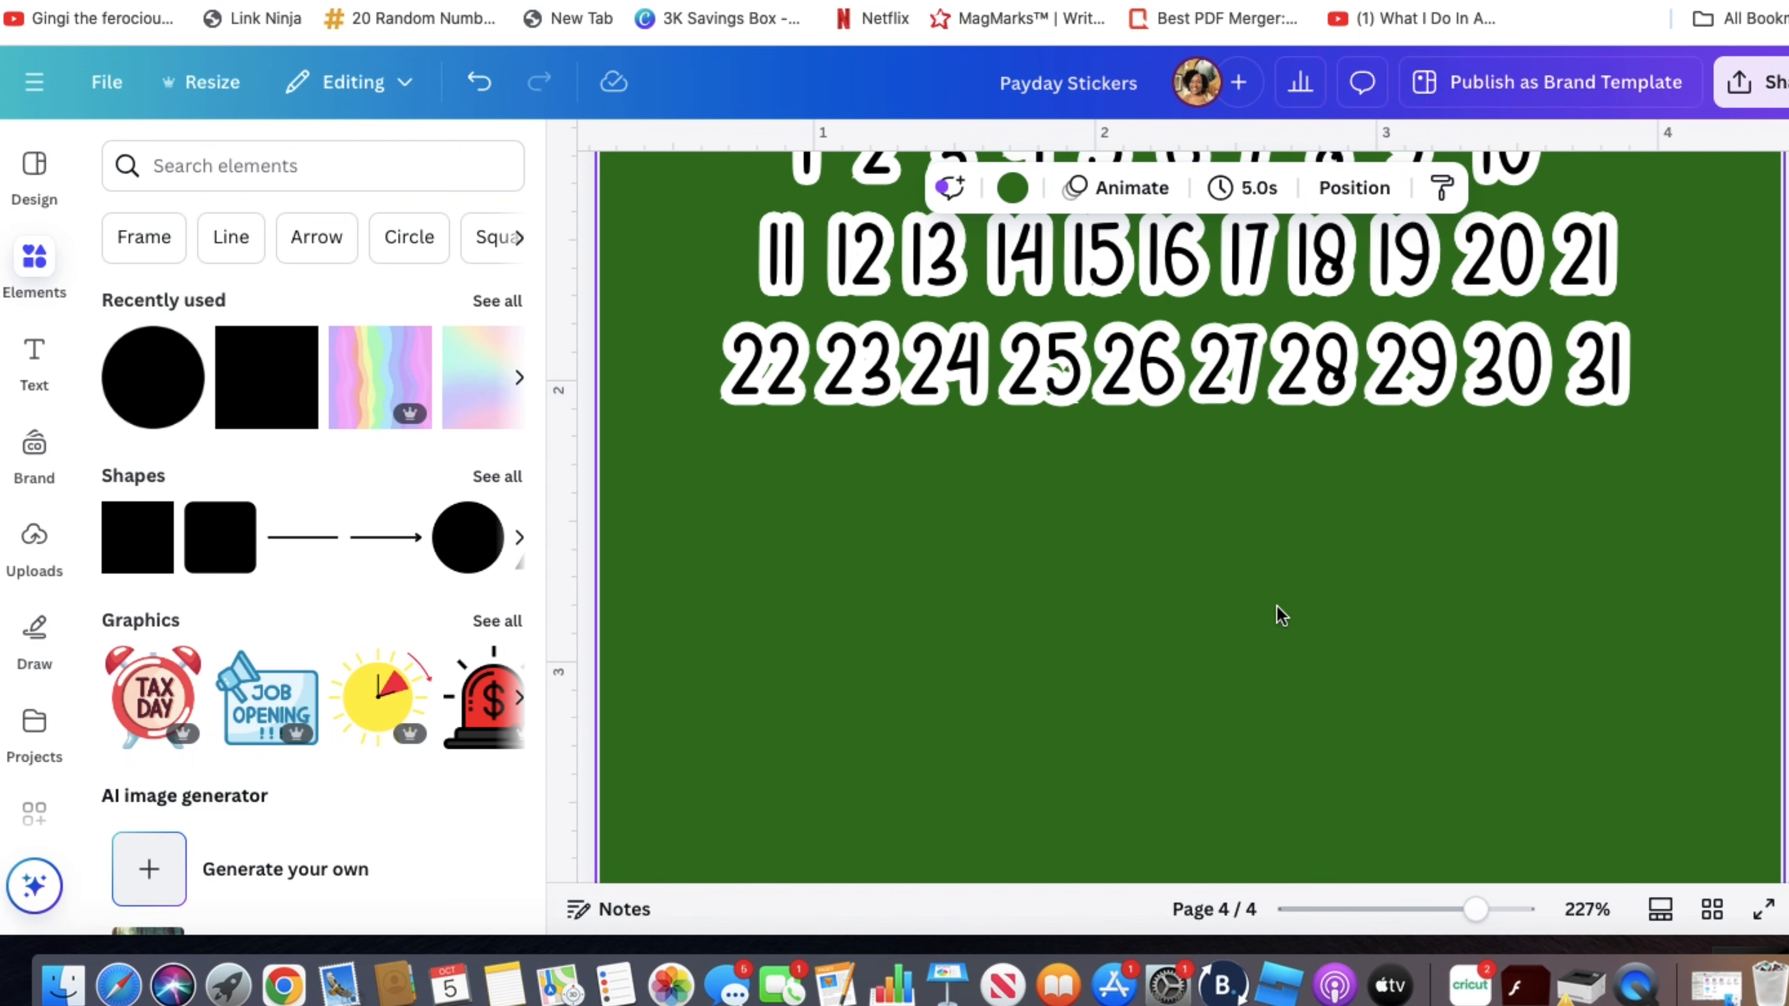
left_click(967, 386)
left_click_drag(966, 386, 969, 383)
left_click(1004, 551)
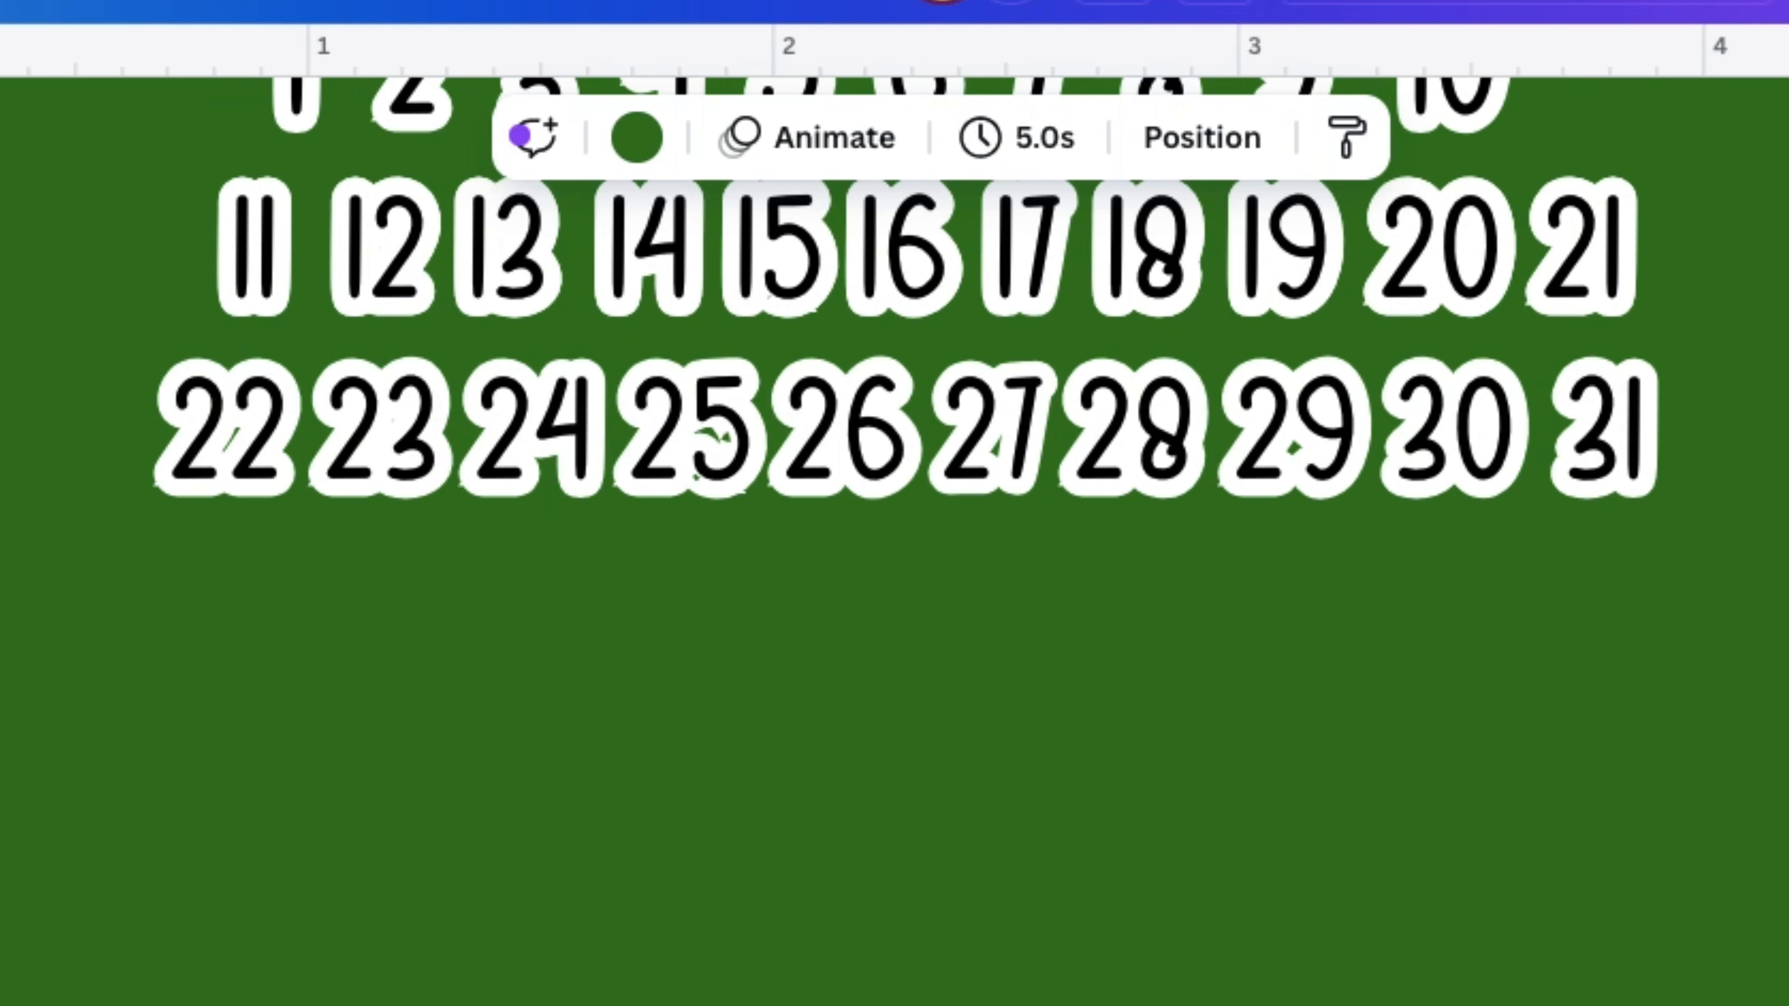
- Add a circle below the outlined block and shrink it to a dot about 0.16 in wide
left_click(153, 377)
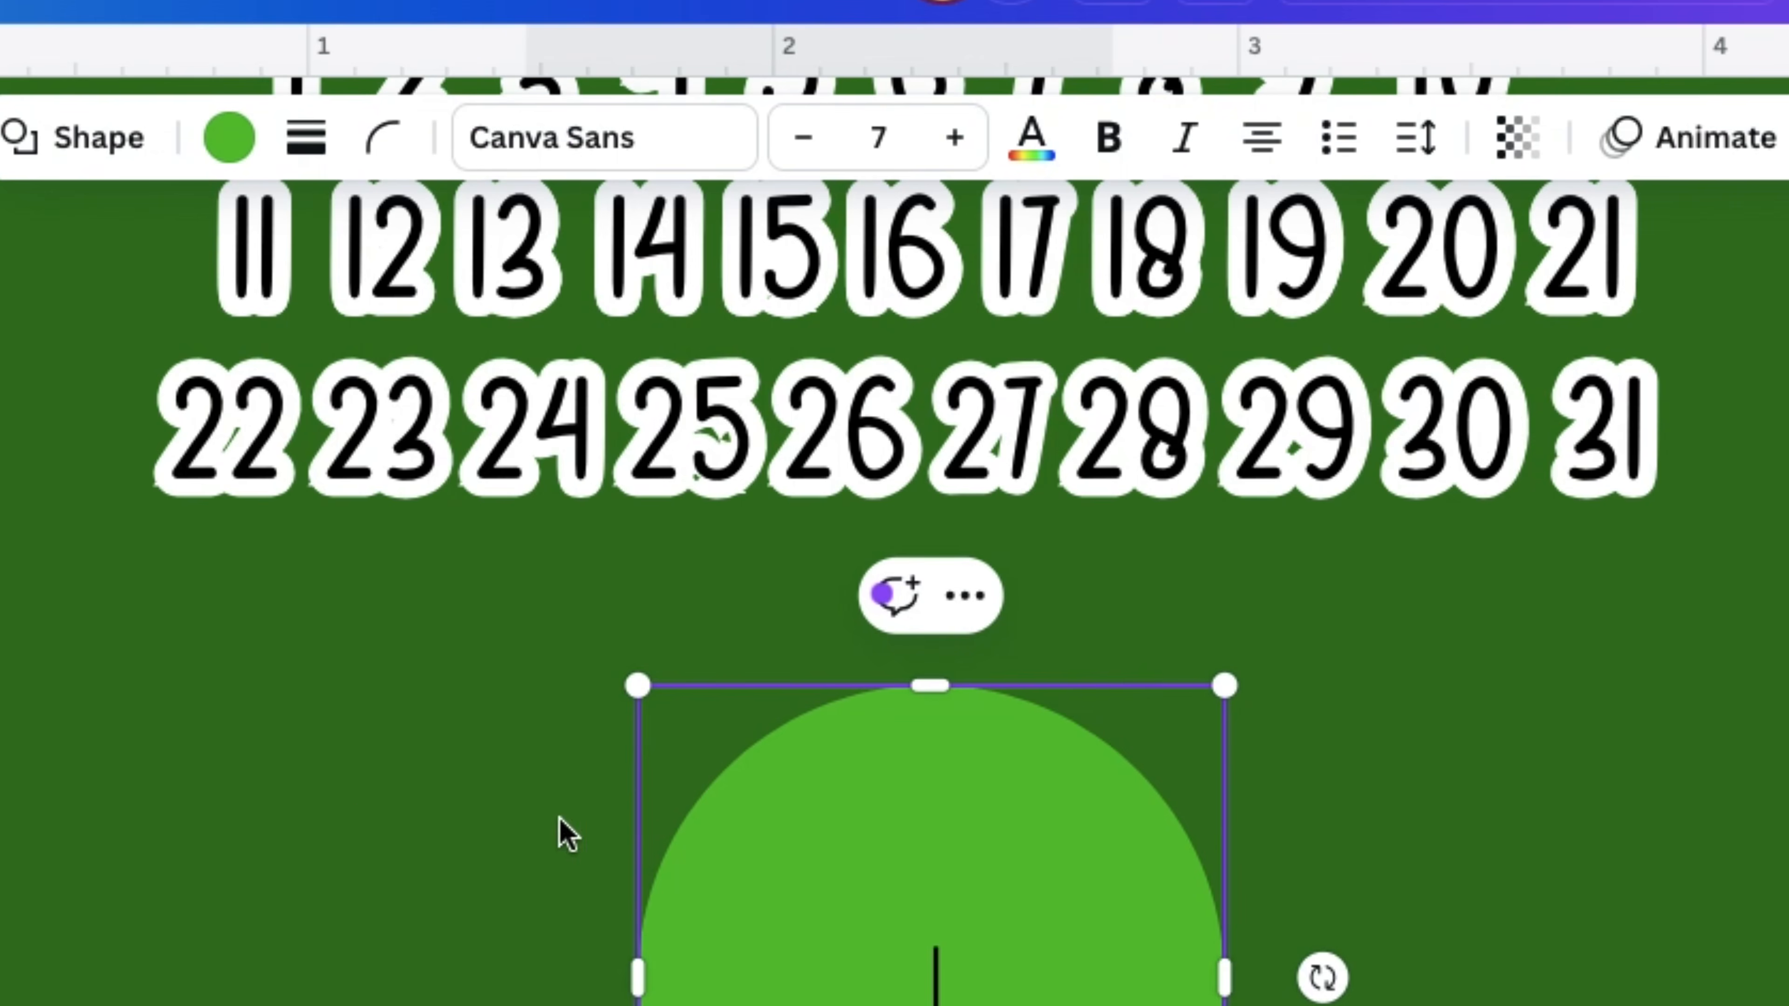
key("Return")
left_click_drag(613, 1005, 1125, 740)
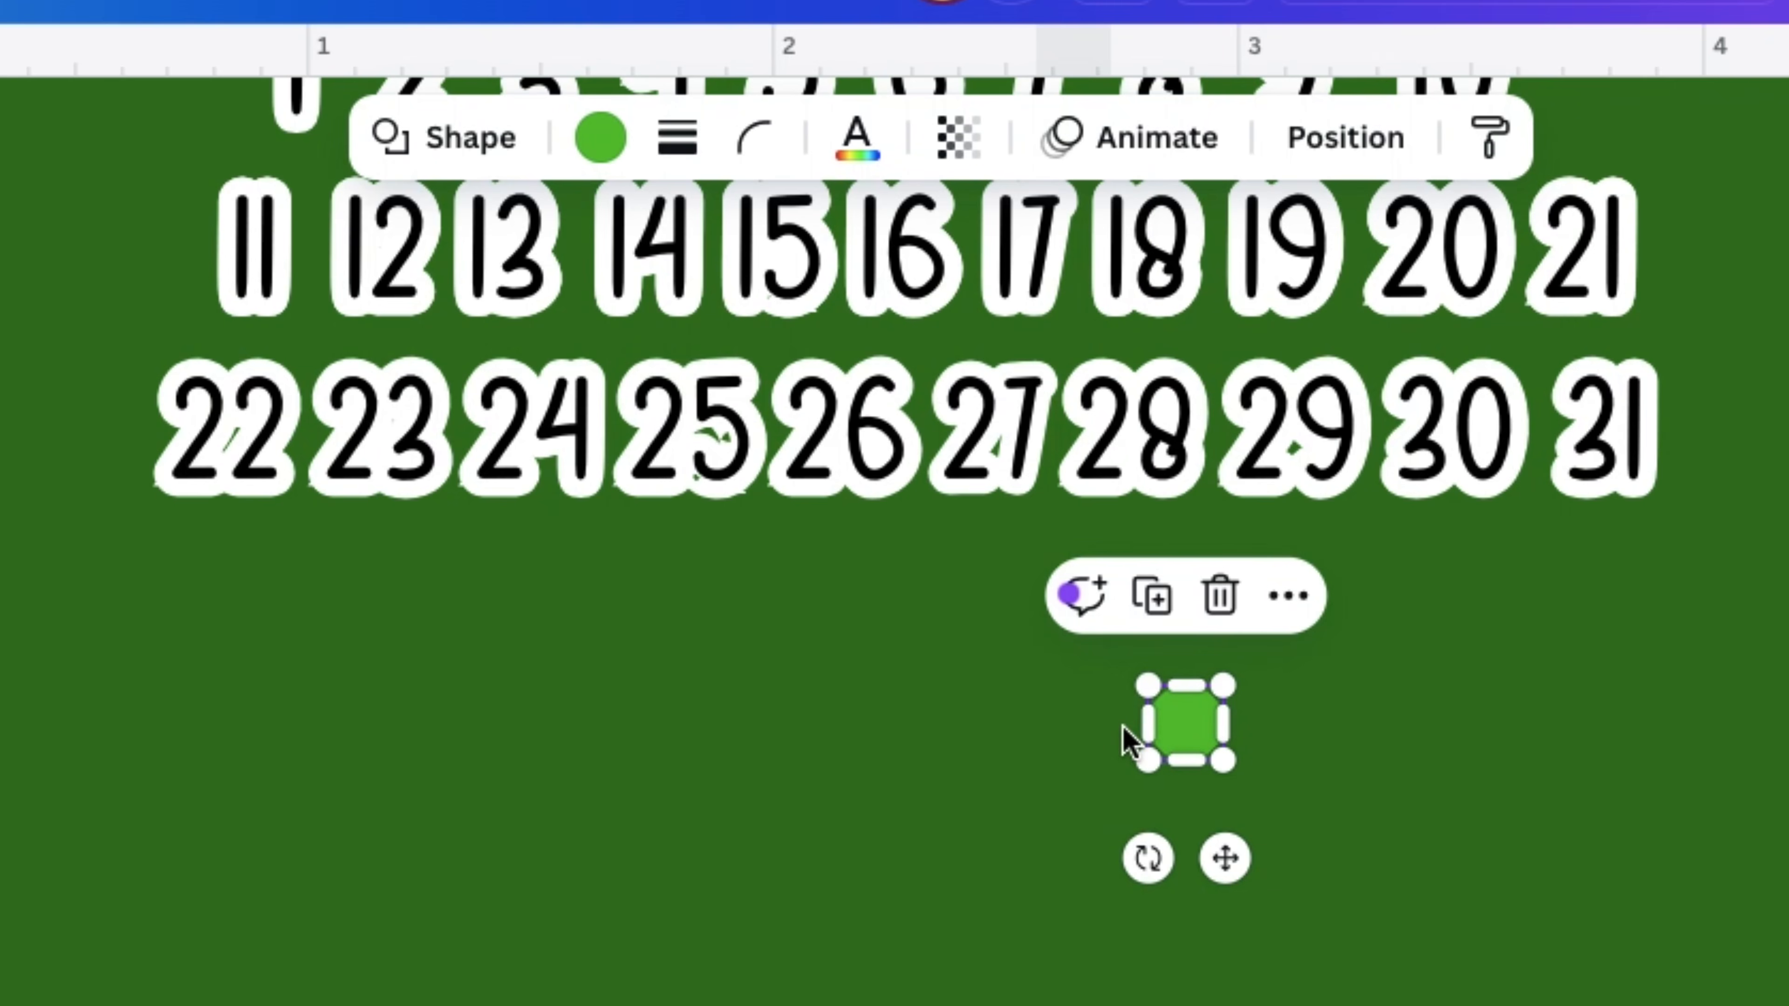
- Duplicate the small green dot three times, keeping the copies in the empty area below the numbers
key("ctrl+d")
left_click_drag(1276, 815, 843, 697)
key("ctrl+d")
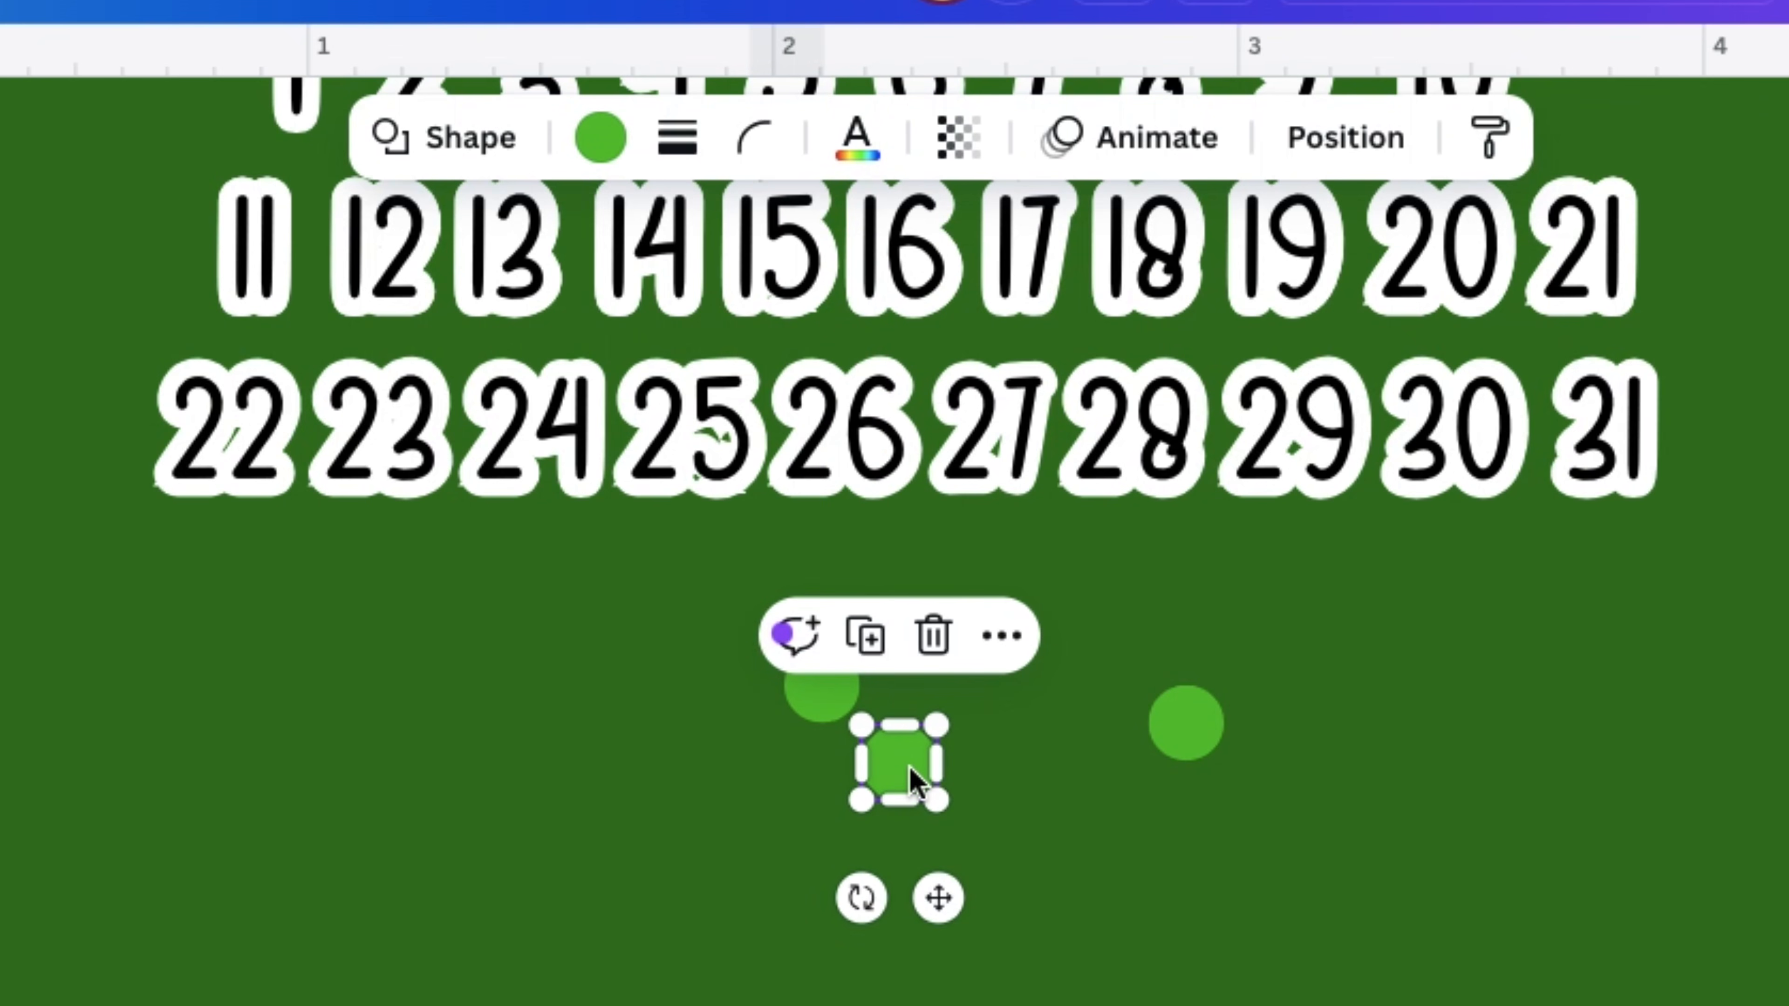
key("ctrl+d")
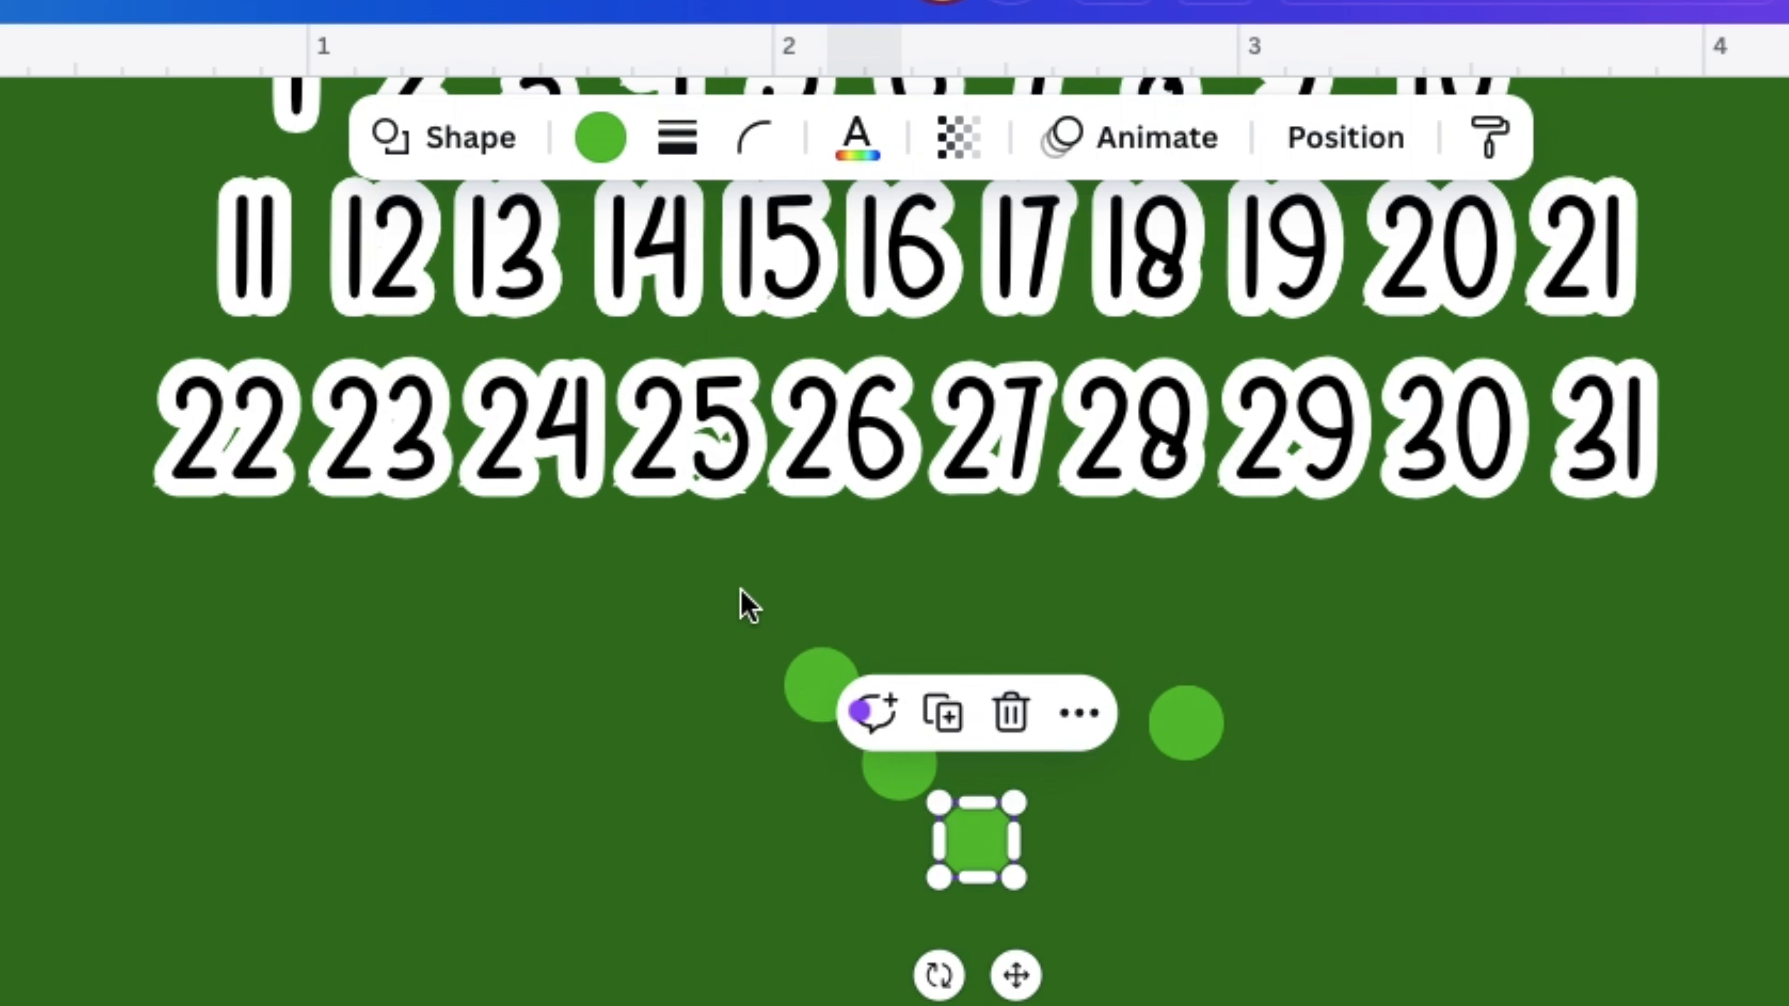
- Select all four small dots and fill them with white
left_click(817, 681)
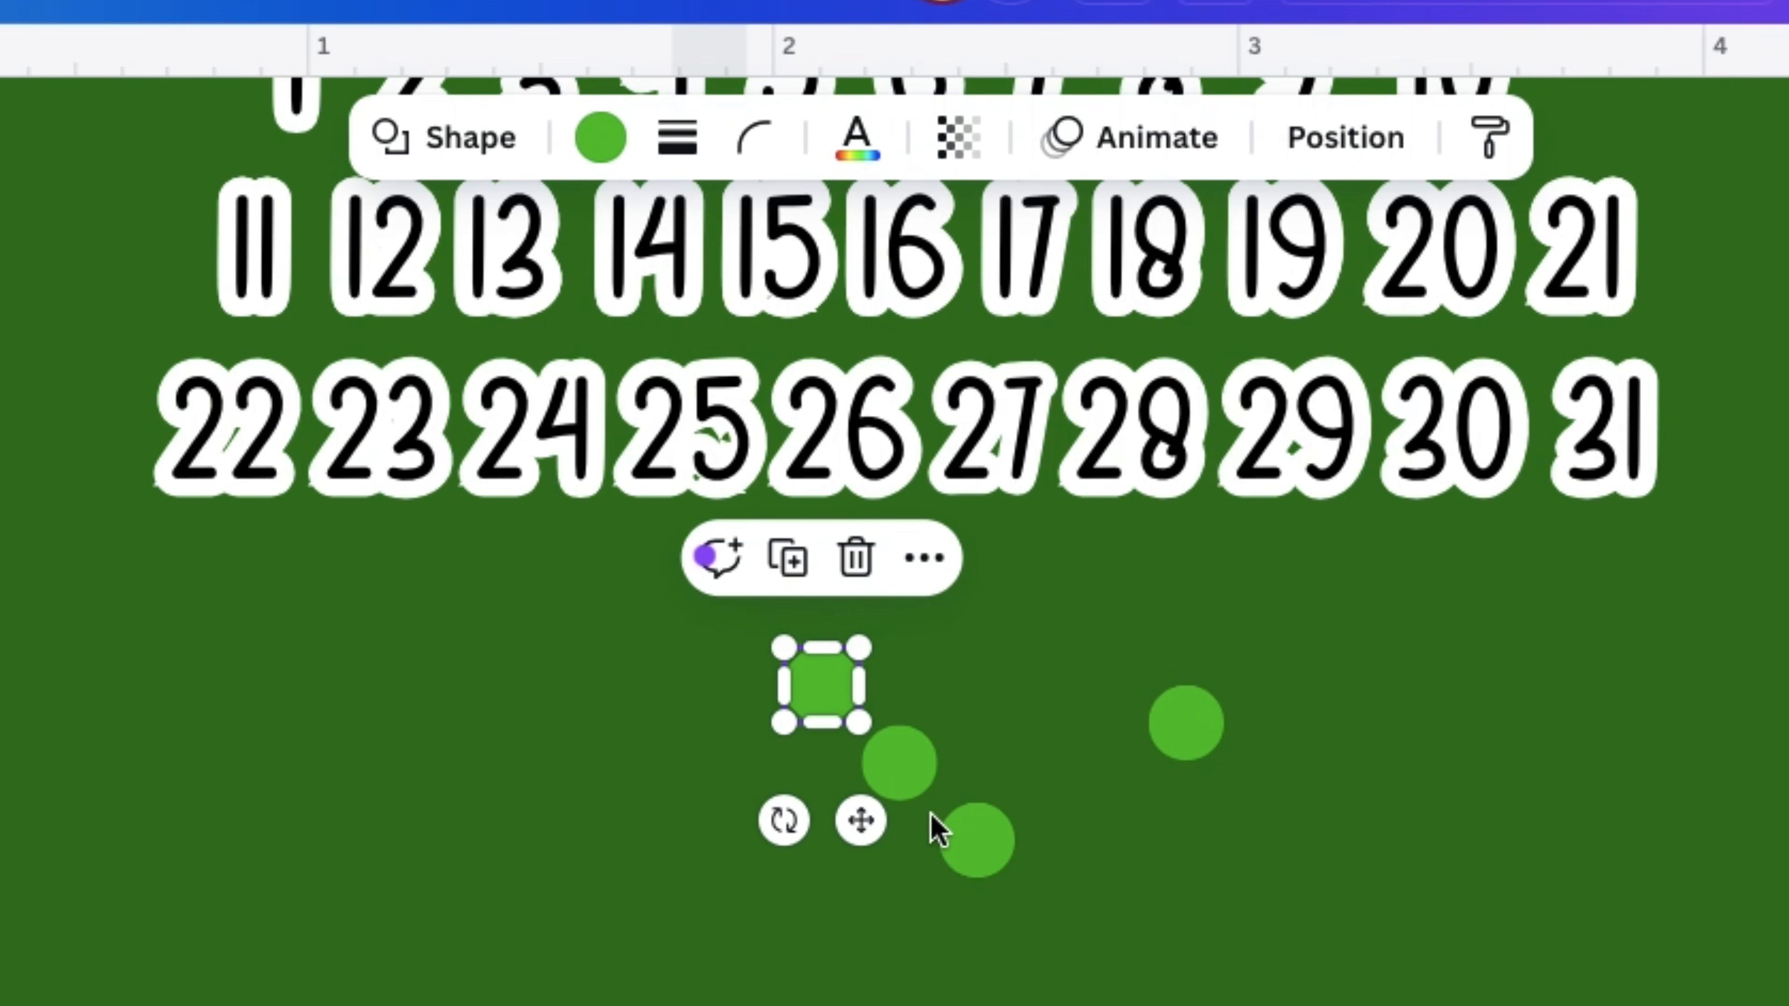
left_click(919, 769, "shift")
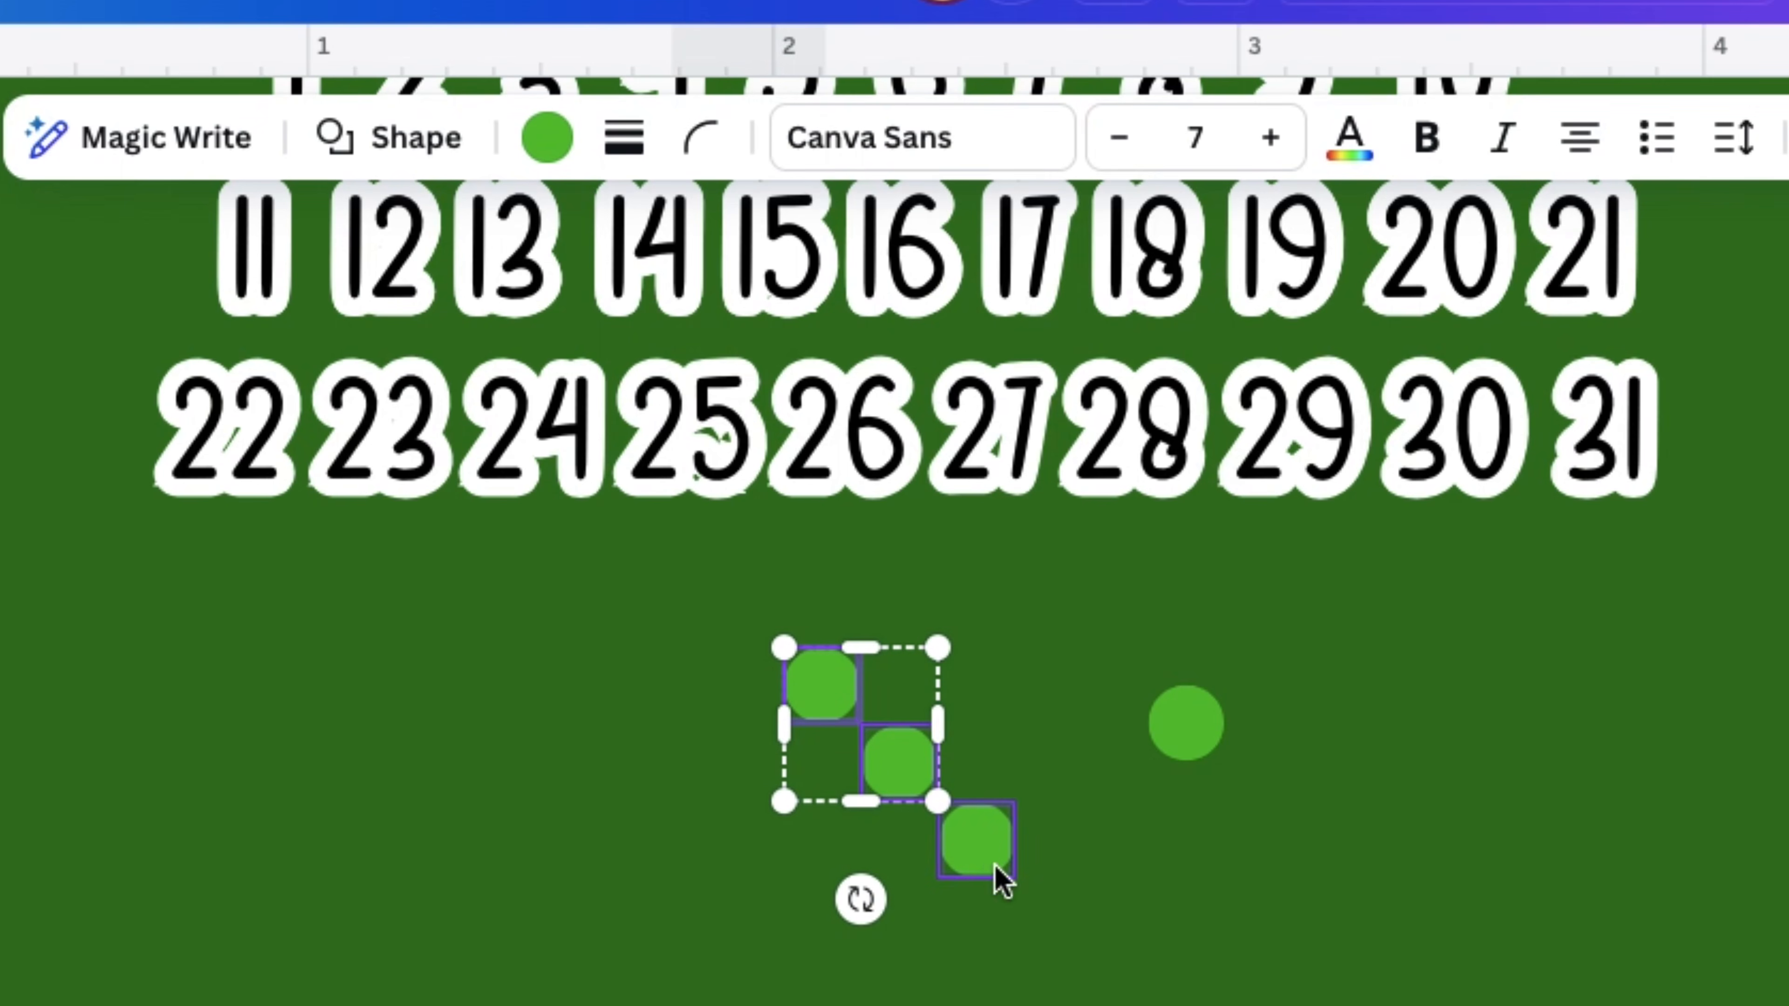
left_click(990, 861, "shift")
left_click(1206, 724, "shift")
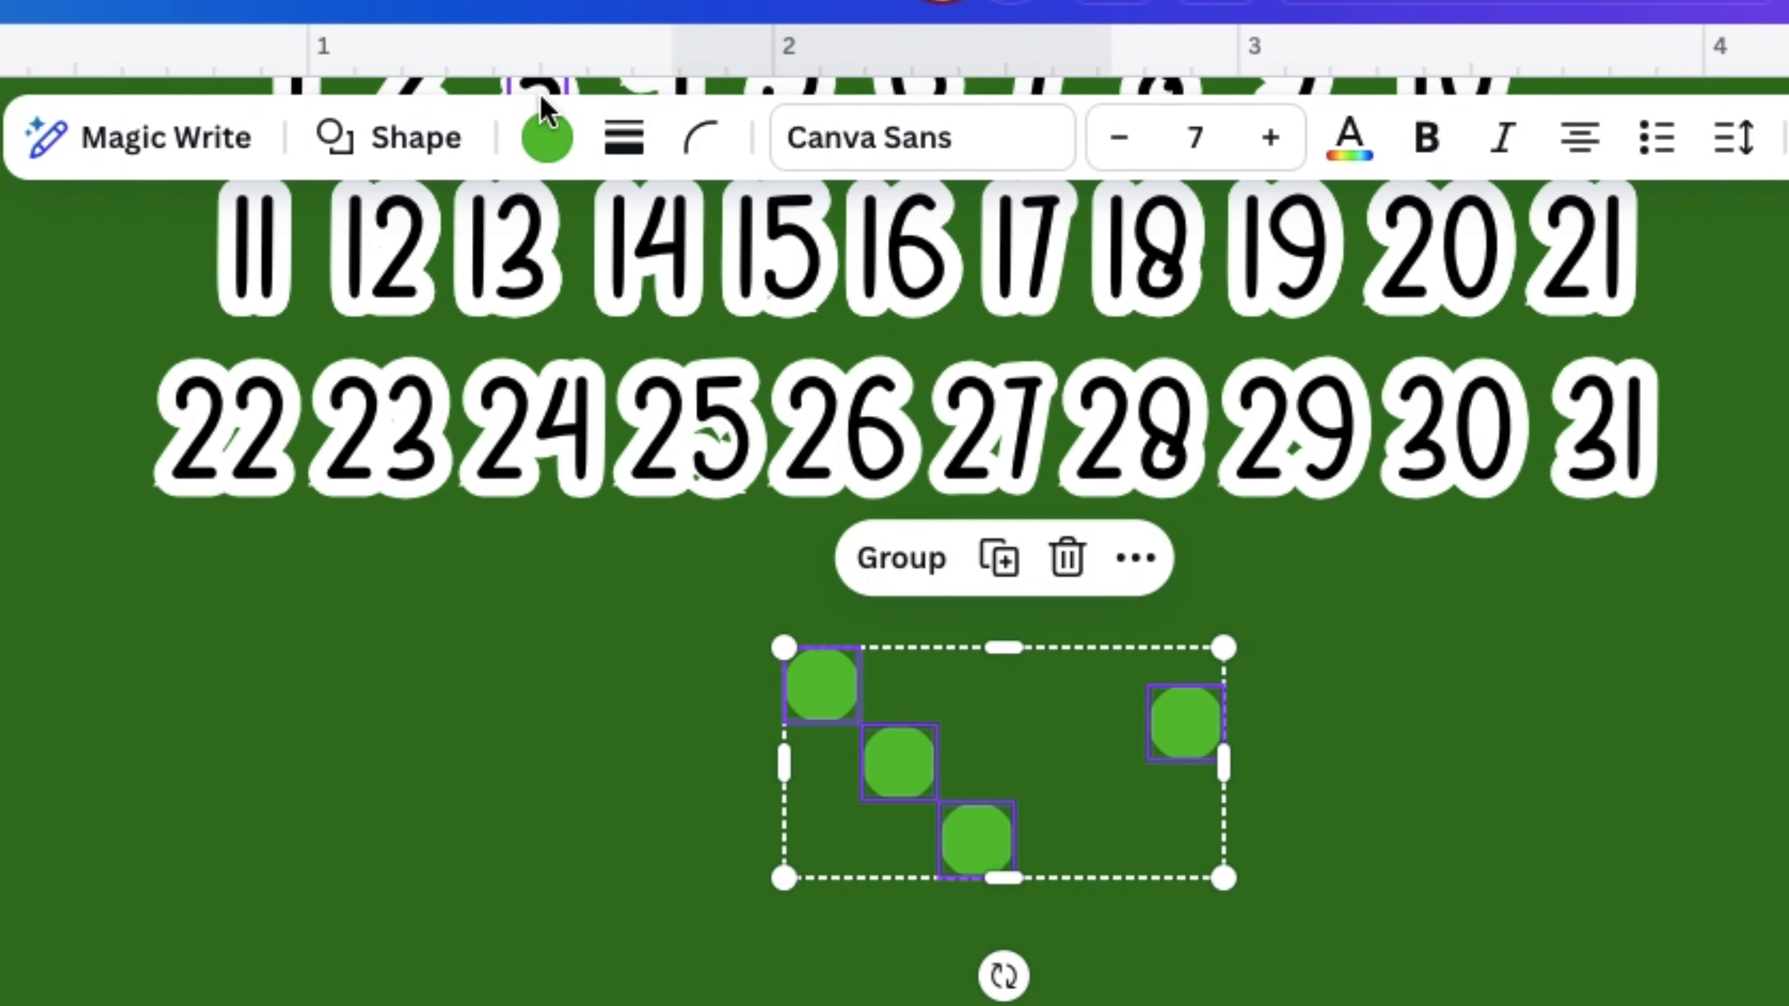
left_click(553, 145)
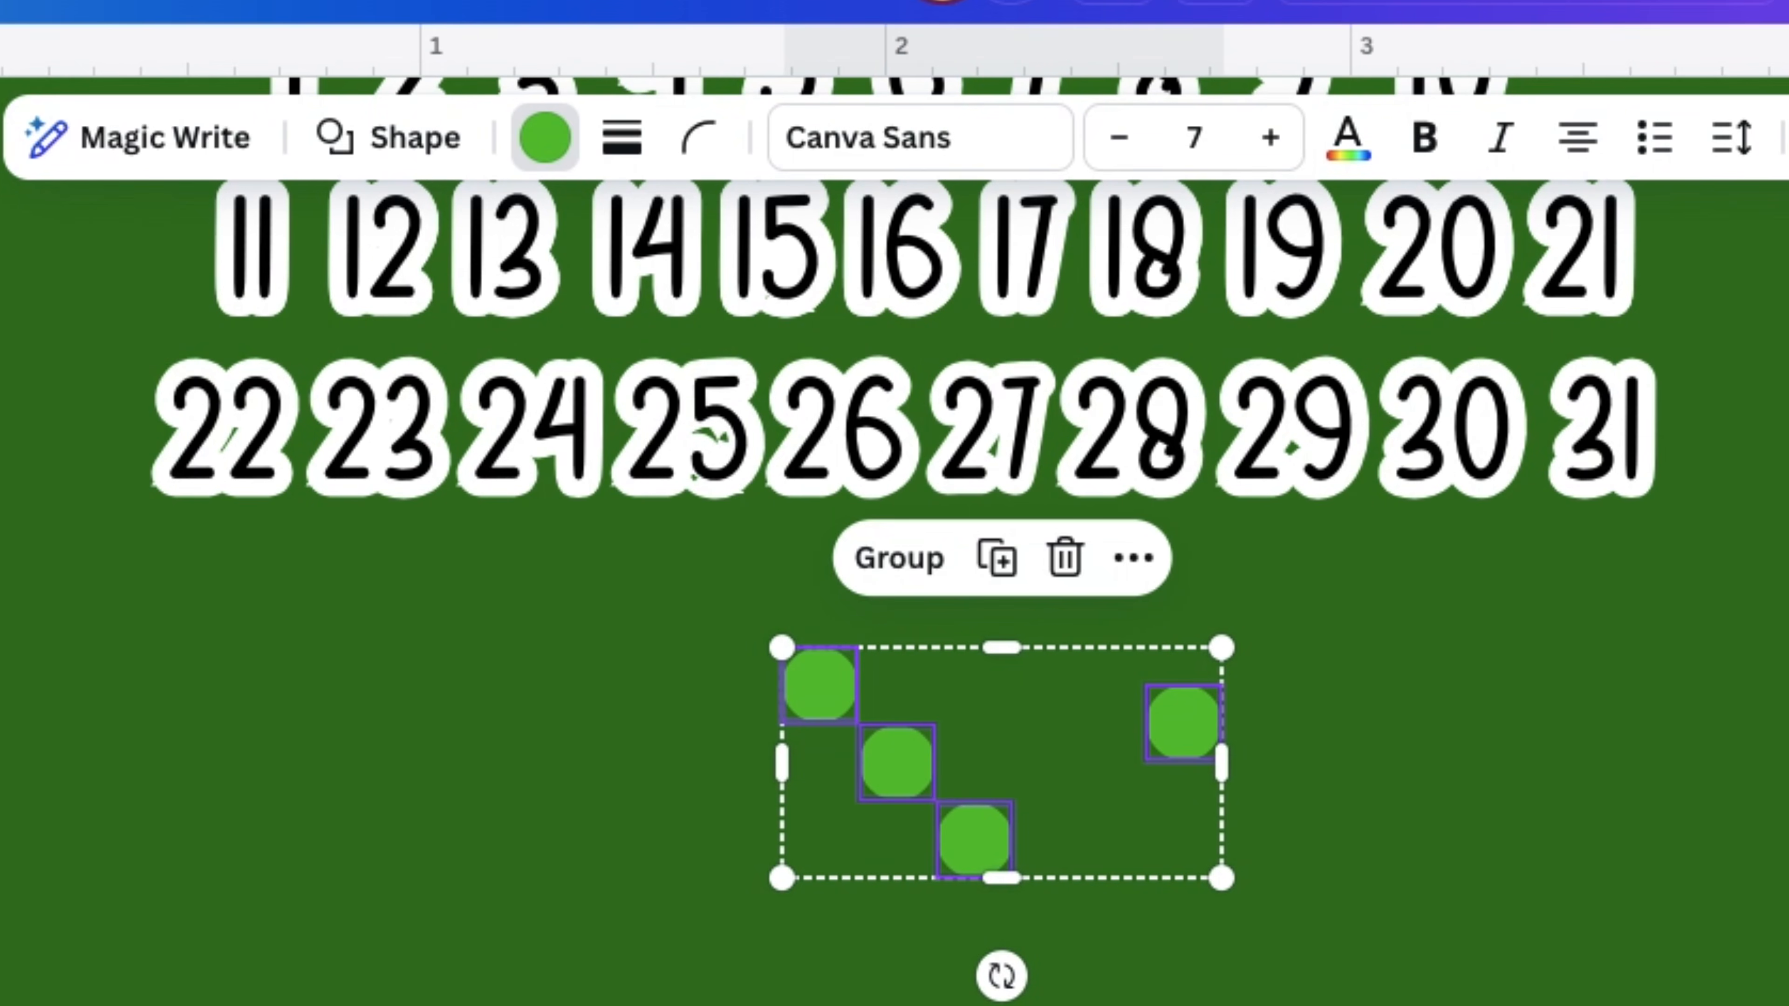
key("Escape")
- Place the four white dots on the outline gaps of 22, 25, 27 and 29
left_click_drag(822, 708, 228, 441)
left_click(899, 773)
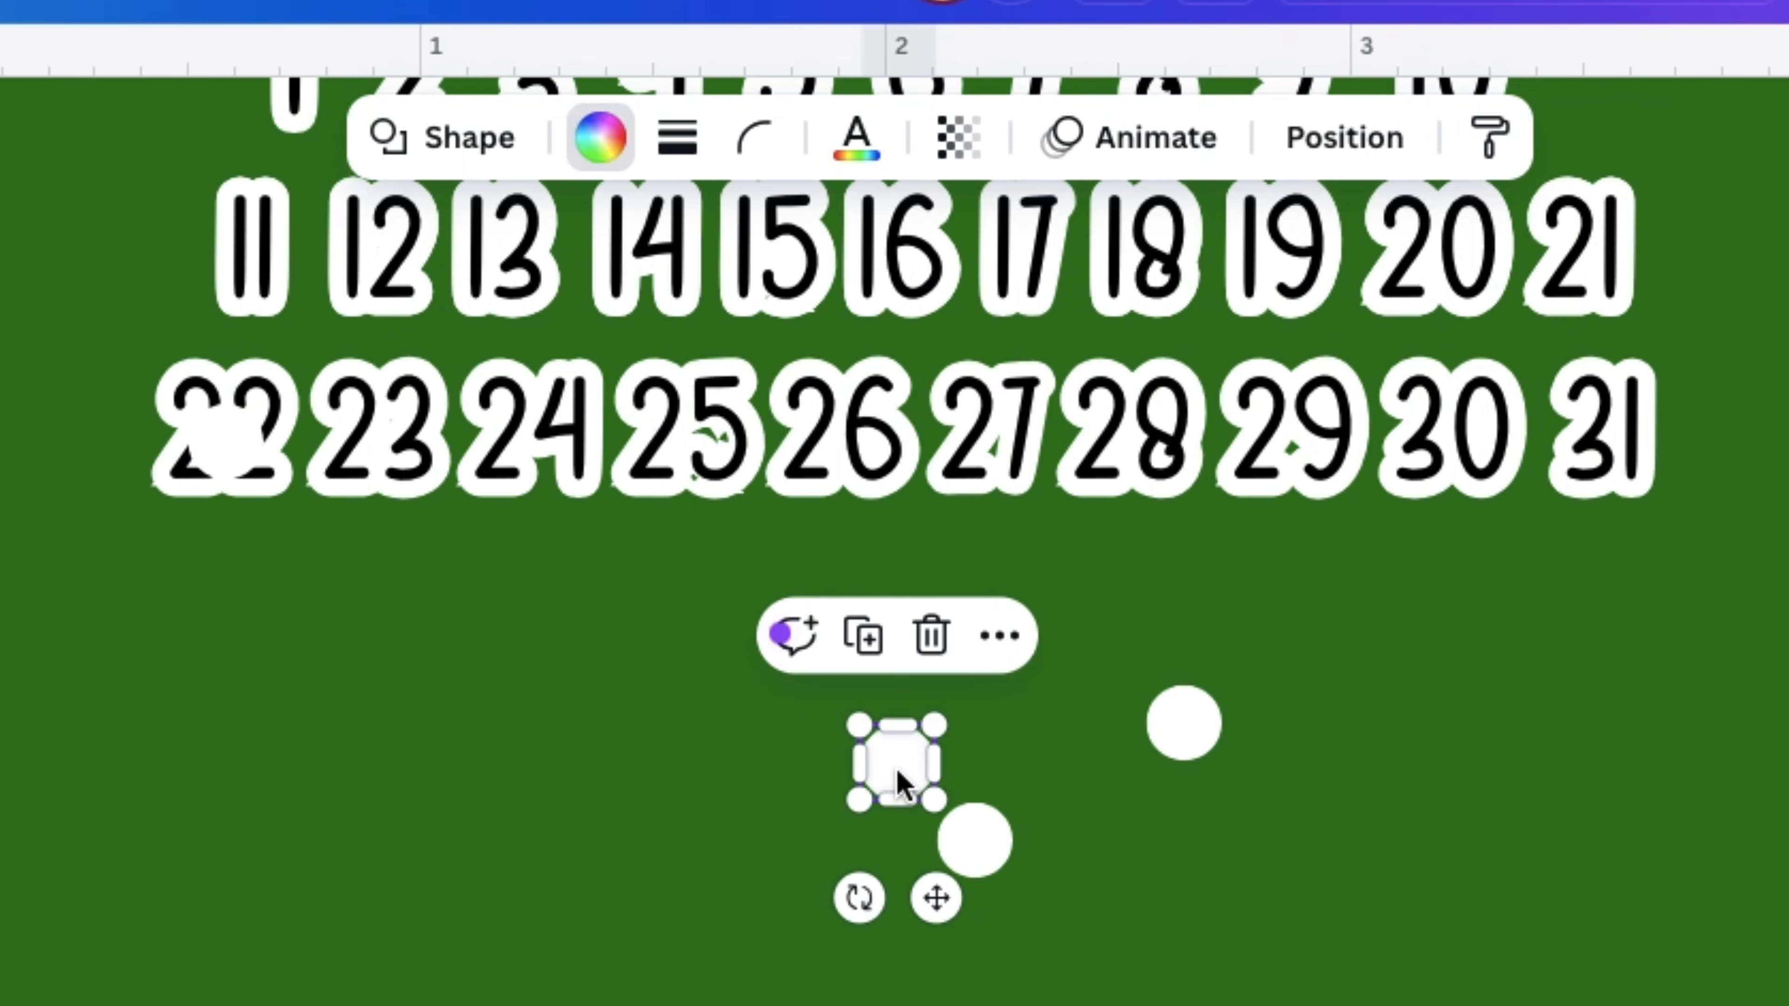
left_click_drag(903, 759, 715, 444)
left_click_drag(976, 852, 993, 456)
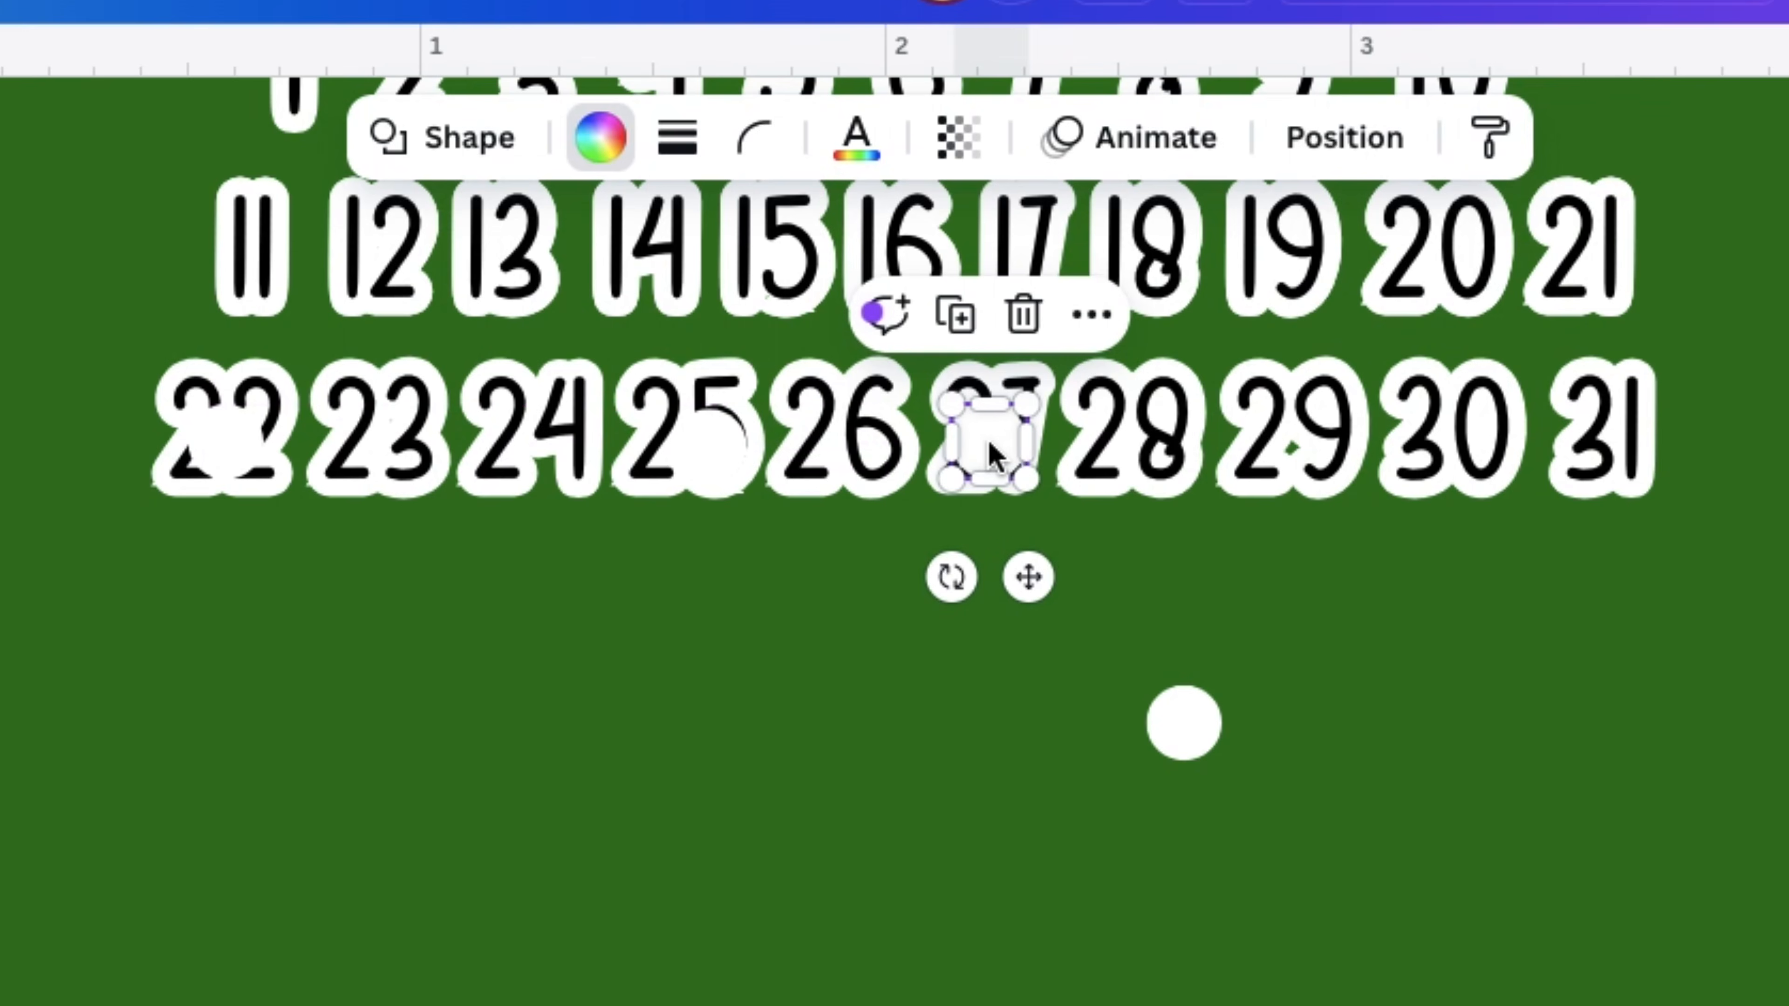
left_click_drag(1183, 719, 1293, 449)
key("Delete")
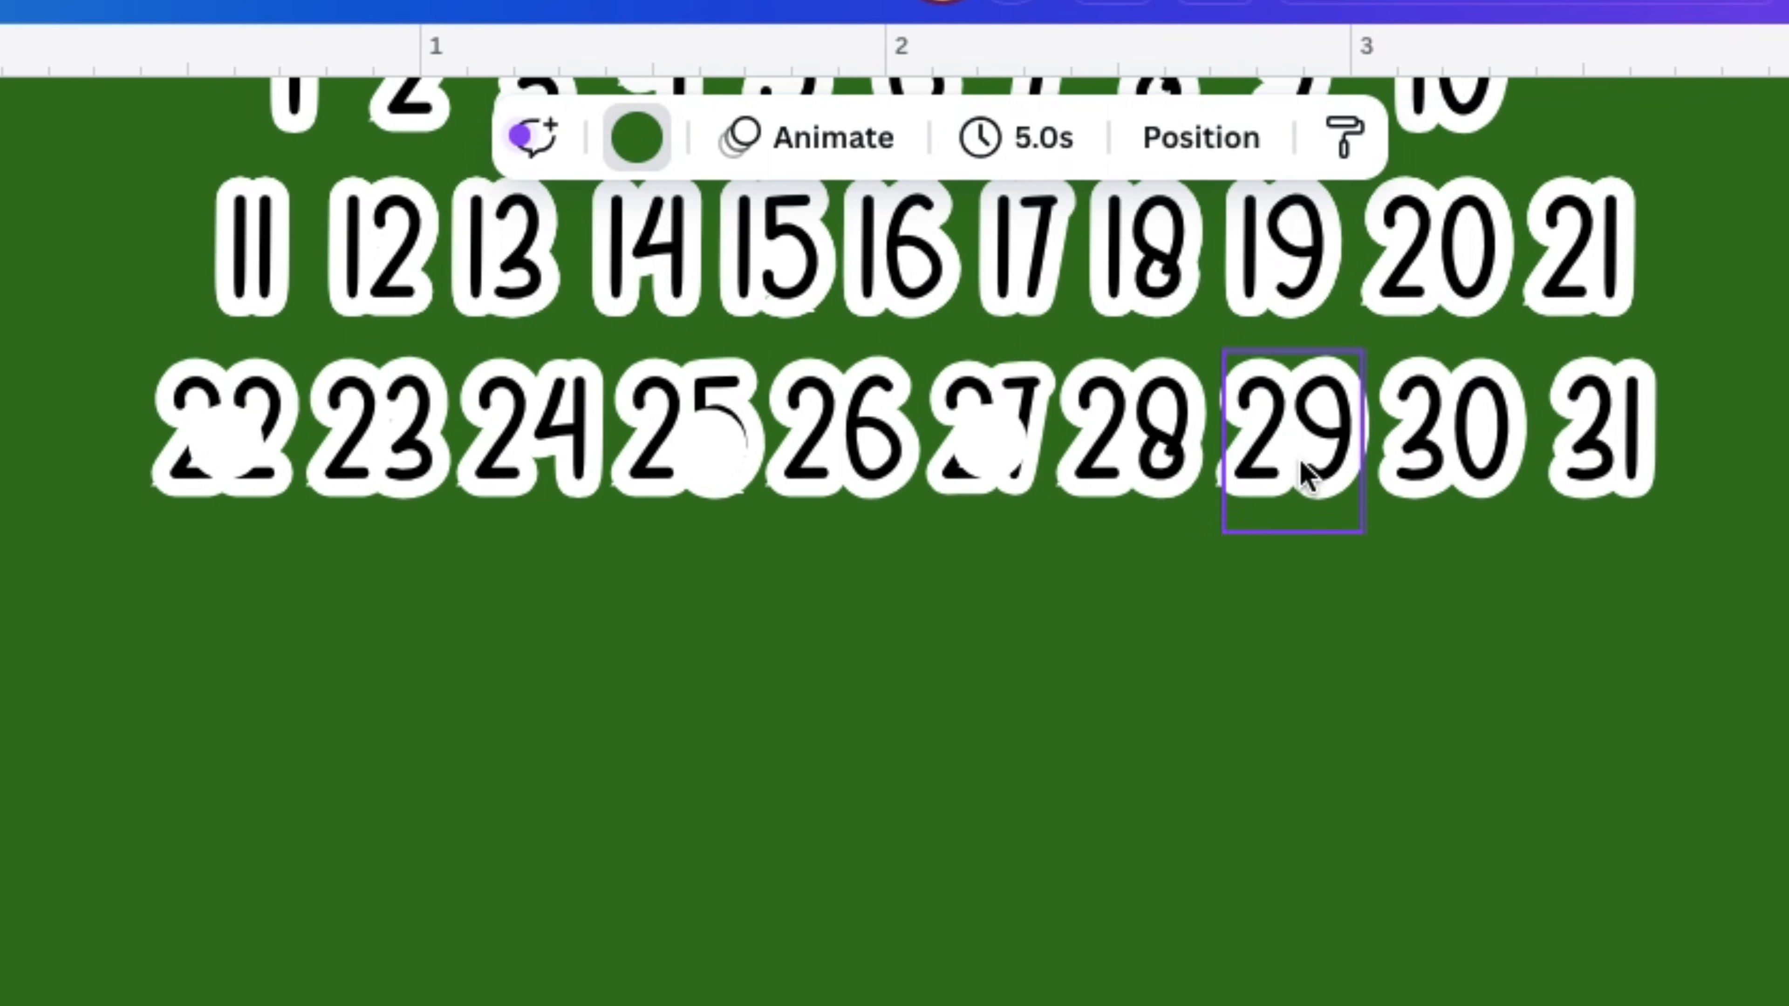
- Send the white dots on 27, 25 and 22 to the back so they sit behind their numbers
left_click(990, 448)
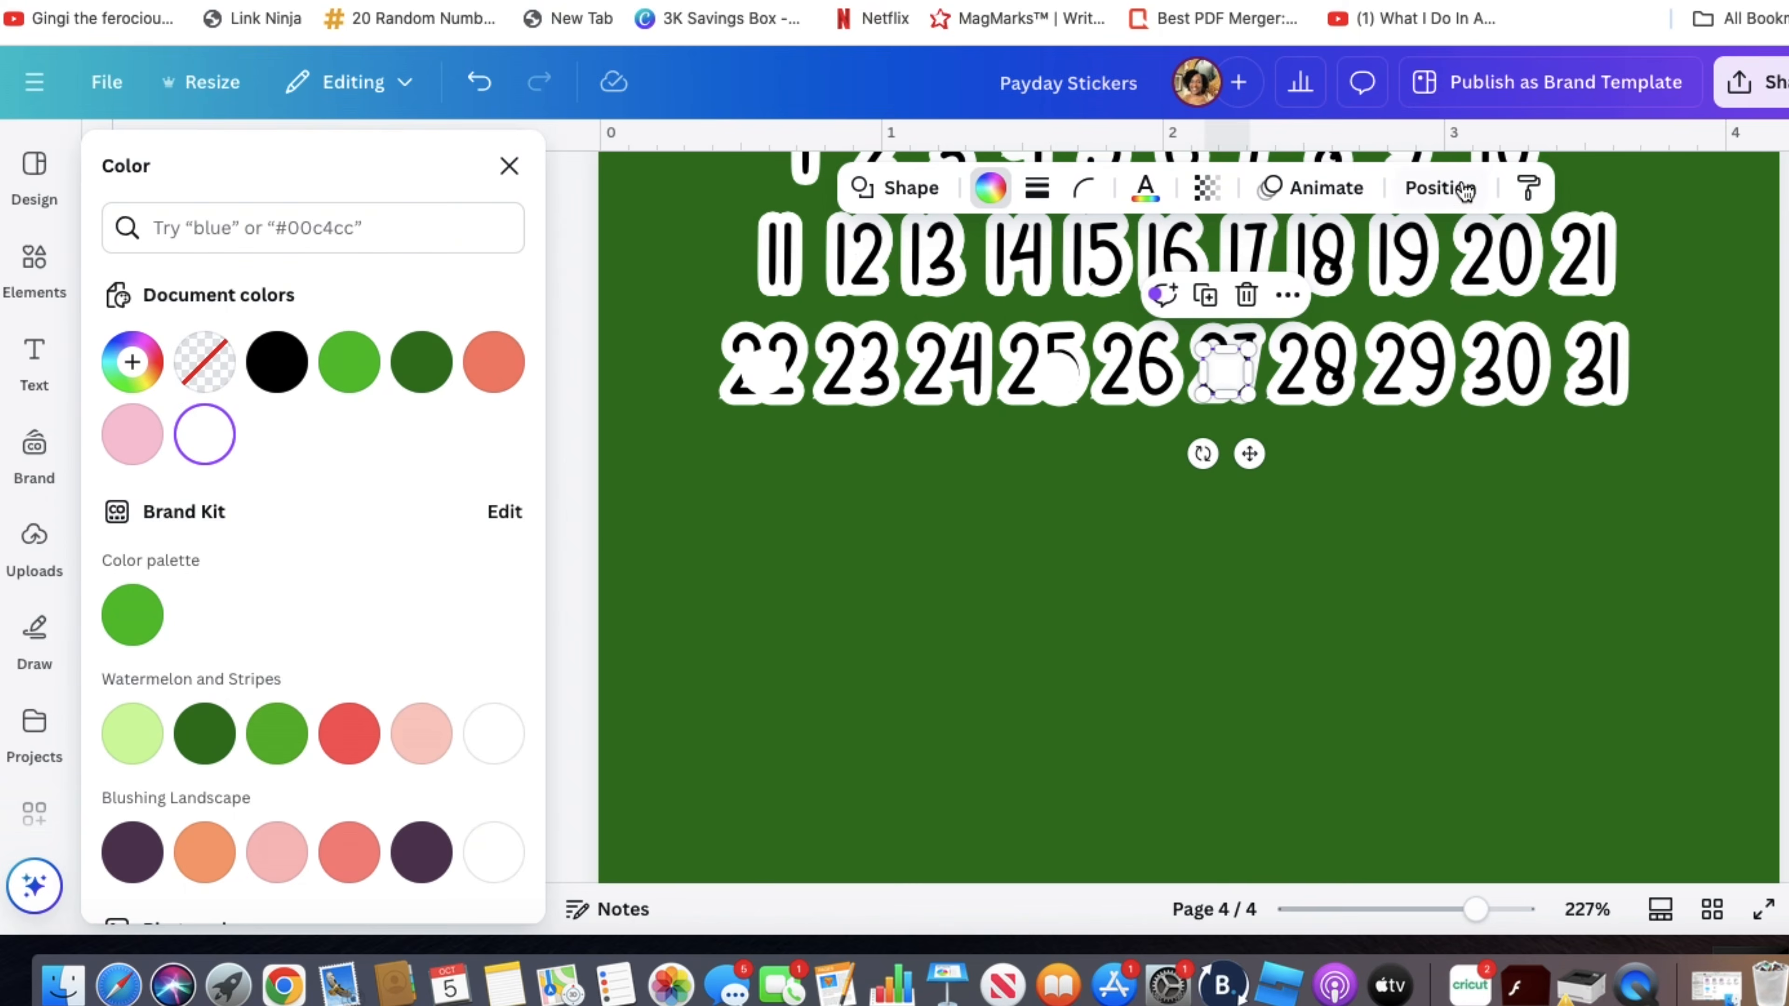
left_click(1441, 189)
left_click(440, 362)
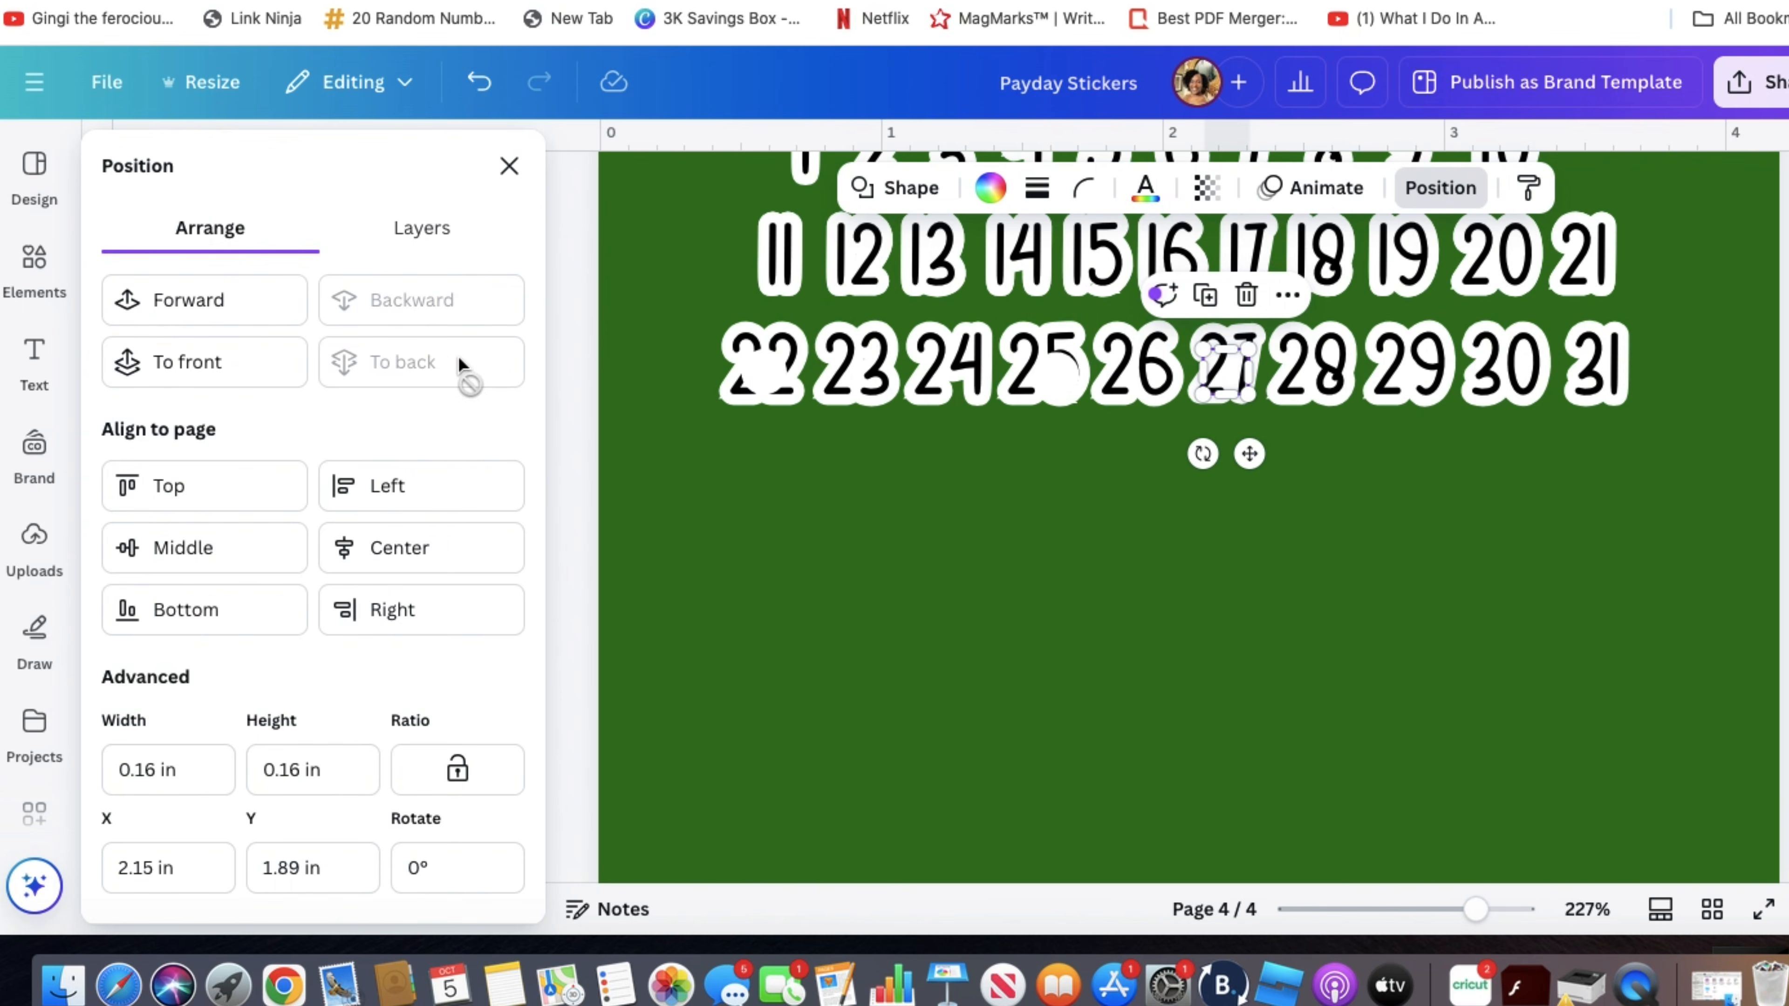
left_click(1047, 391)
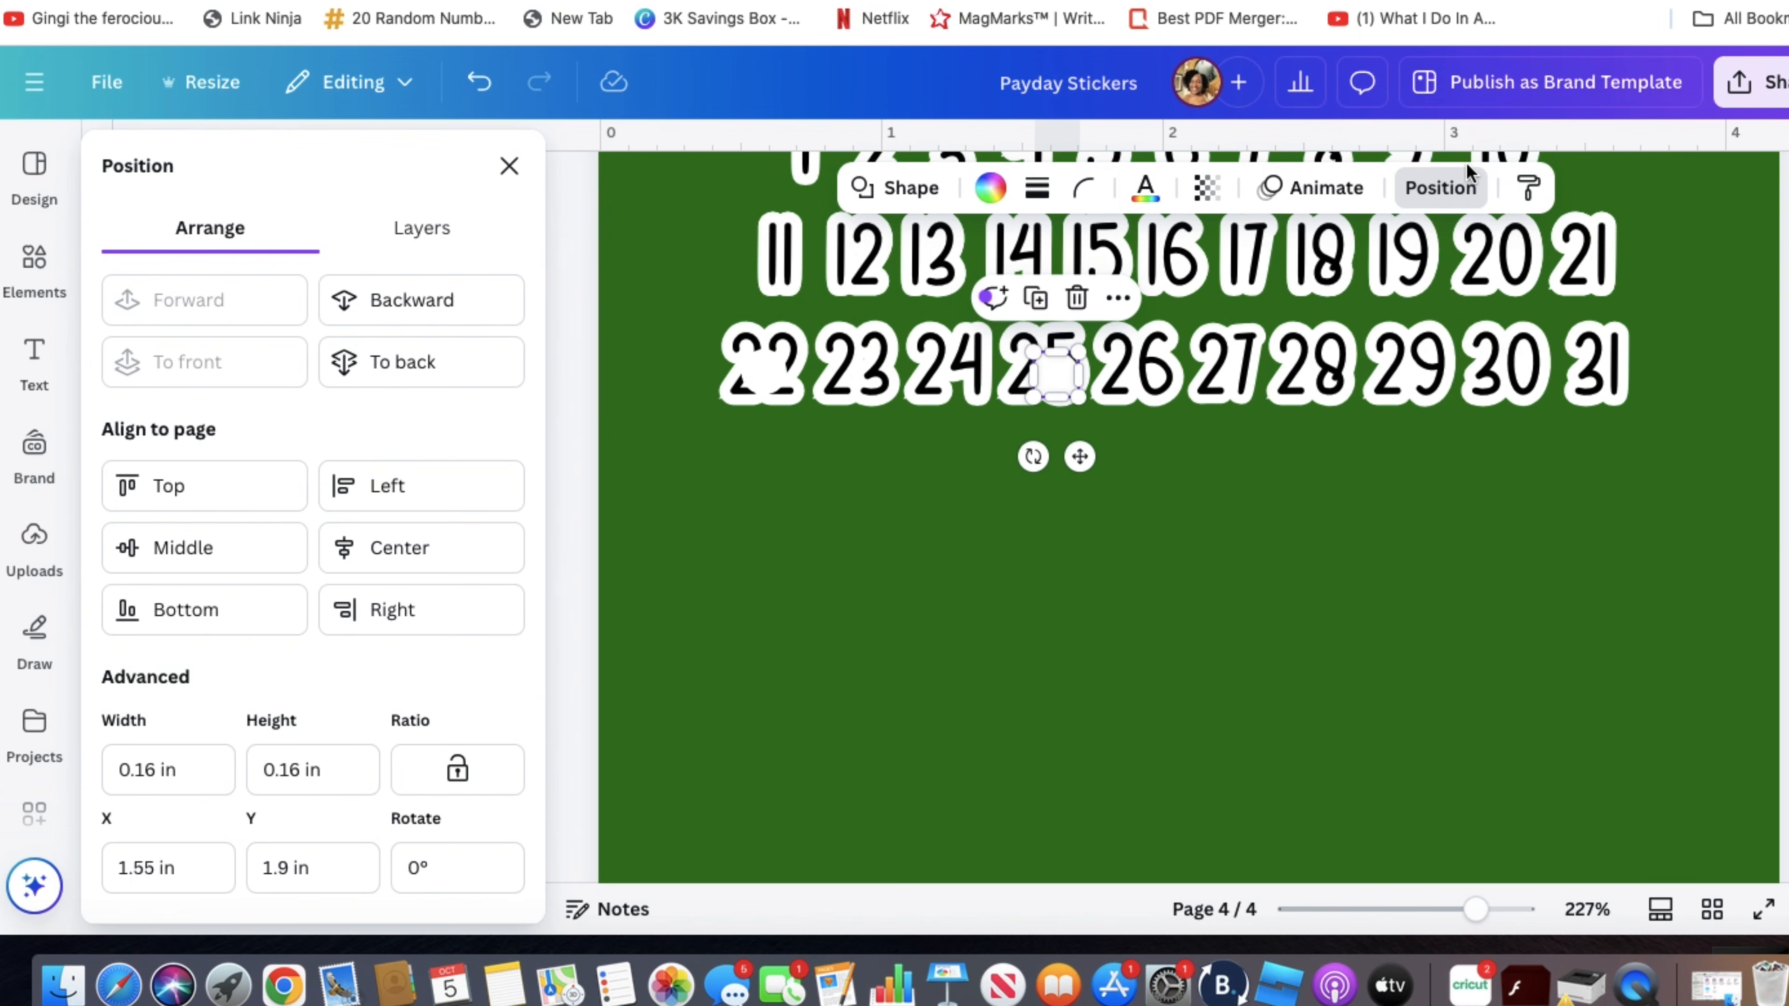
left_click(439, 362)
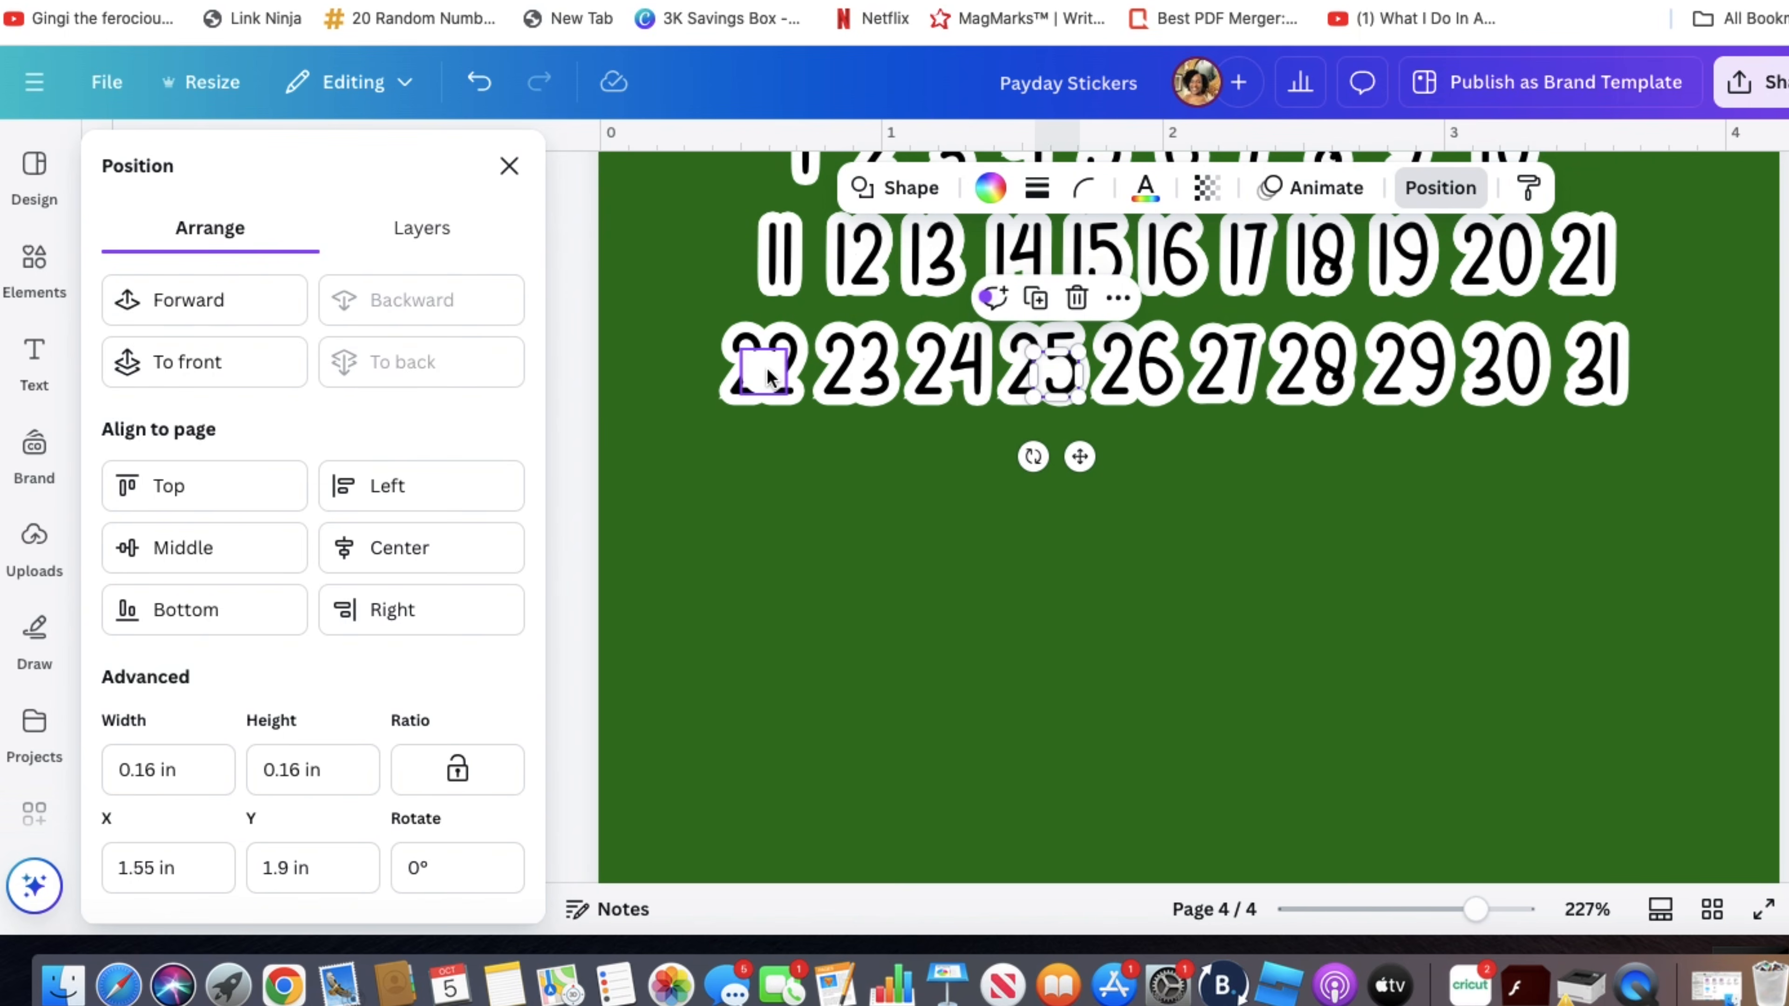
key("Tab")
left_click(440, 362)
left_click(827, 541)
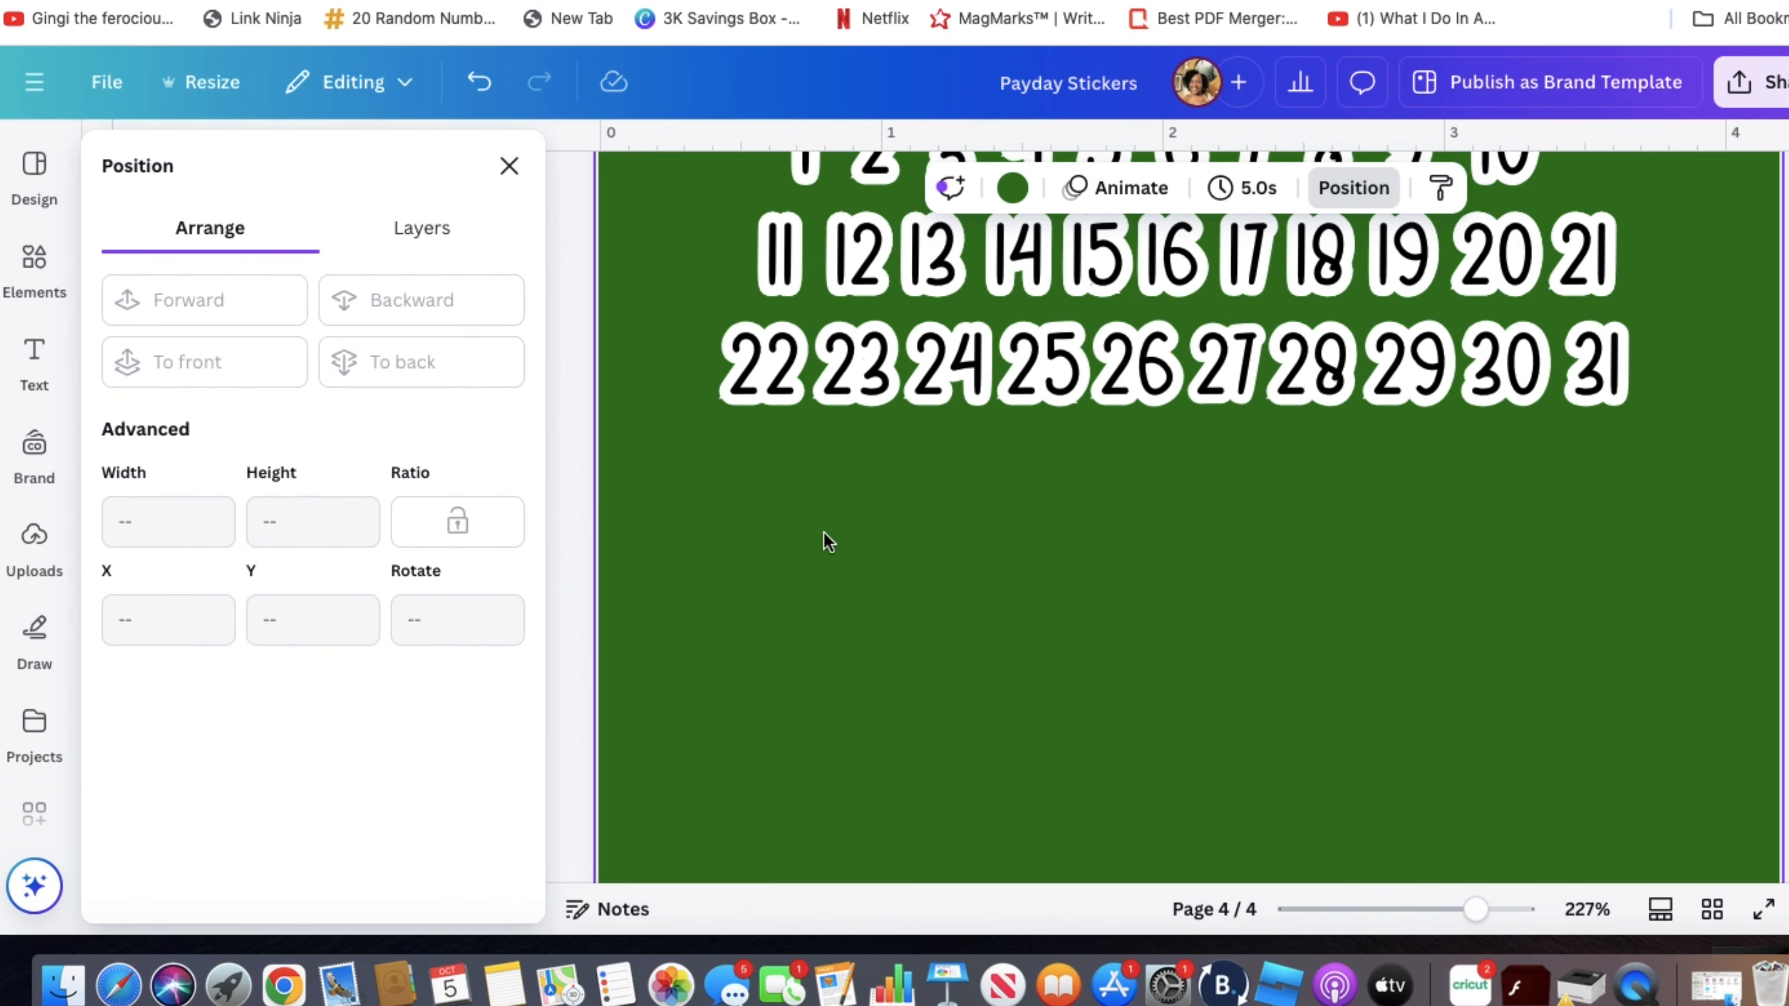
- Delete the remaining date number block without outlines in the lower part of page 4
scroll(828, 542, "up", 3)
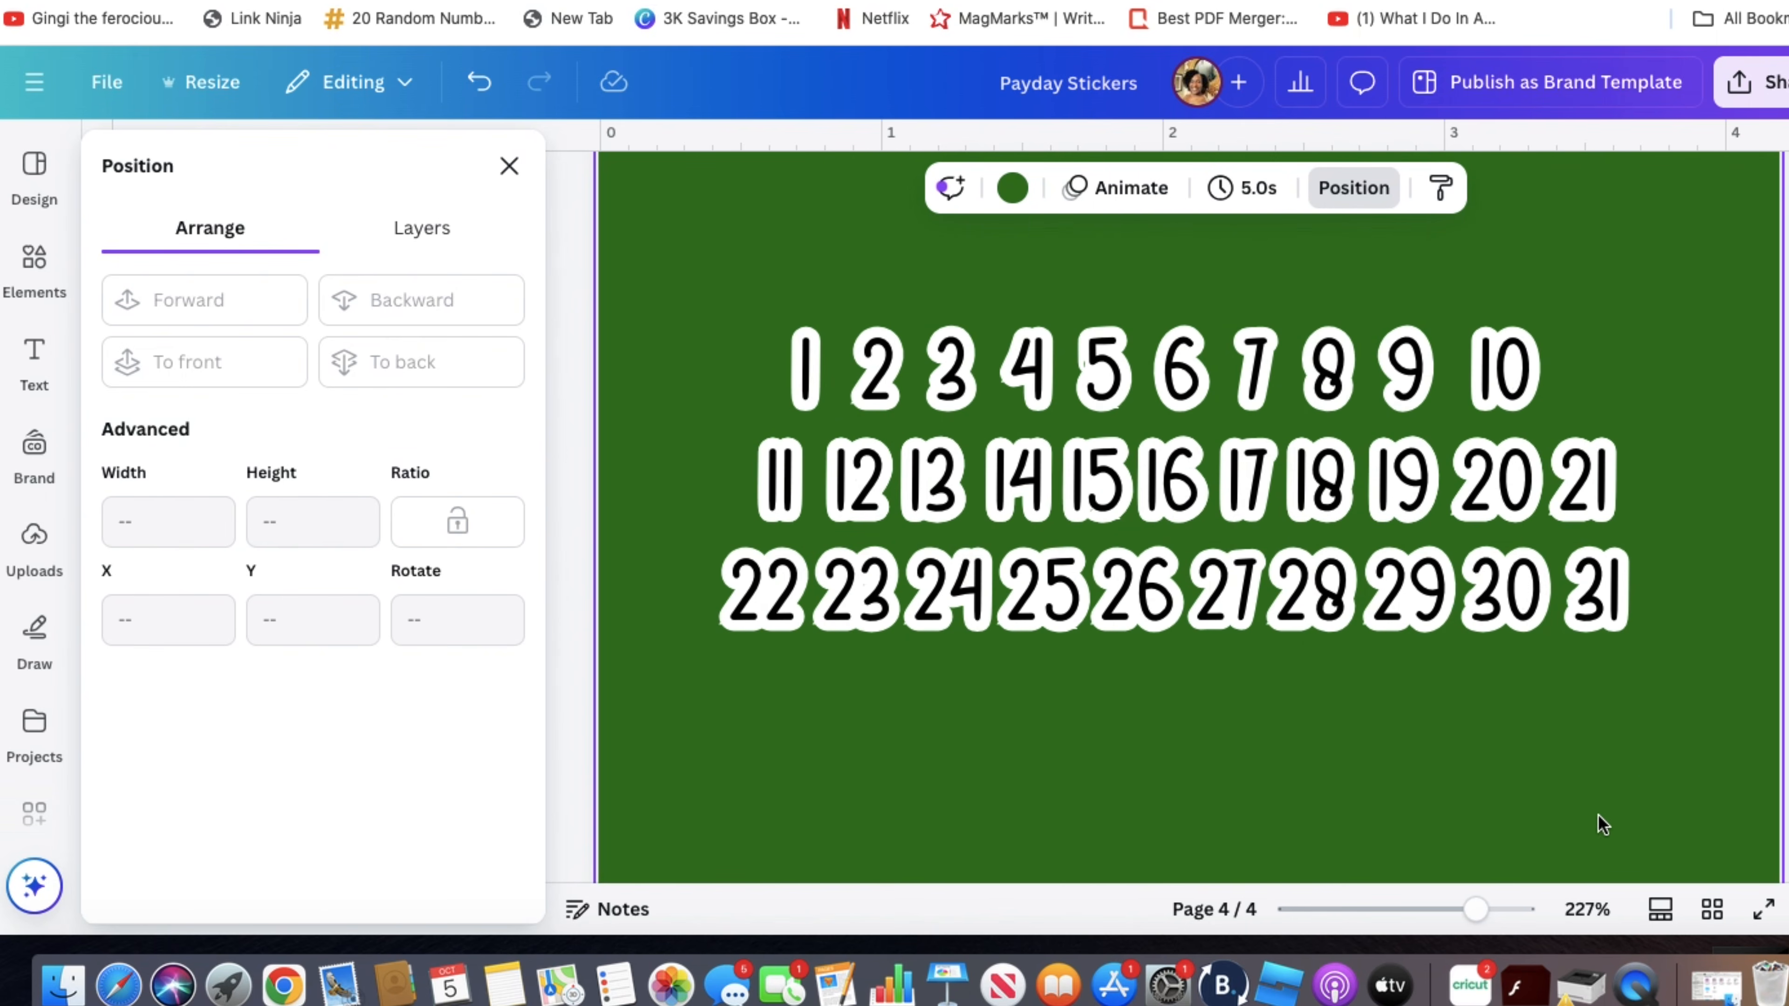
left_click_drag(1475, 910, 1403, 912)
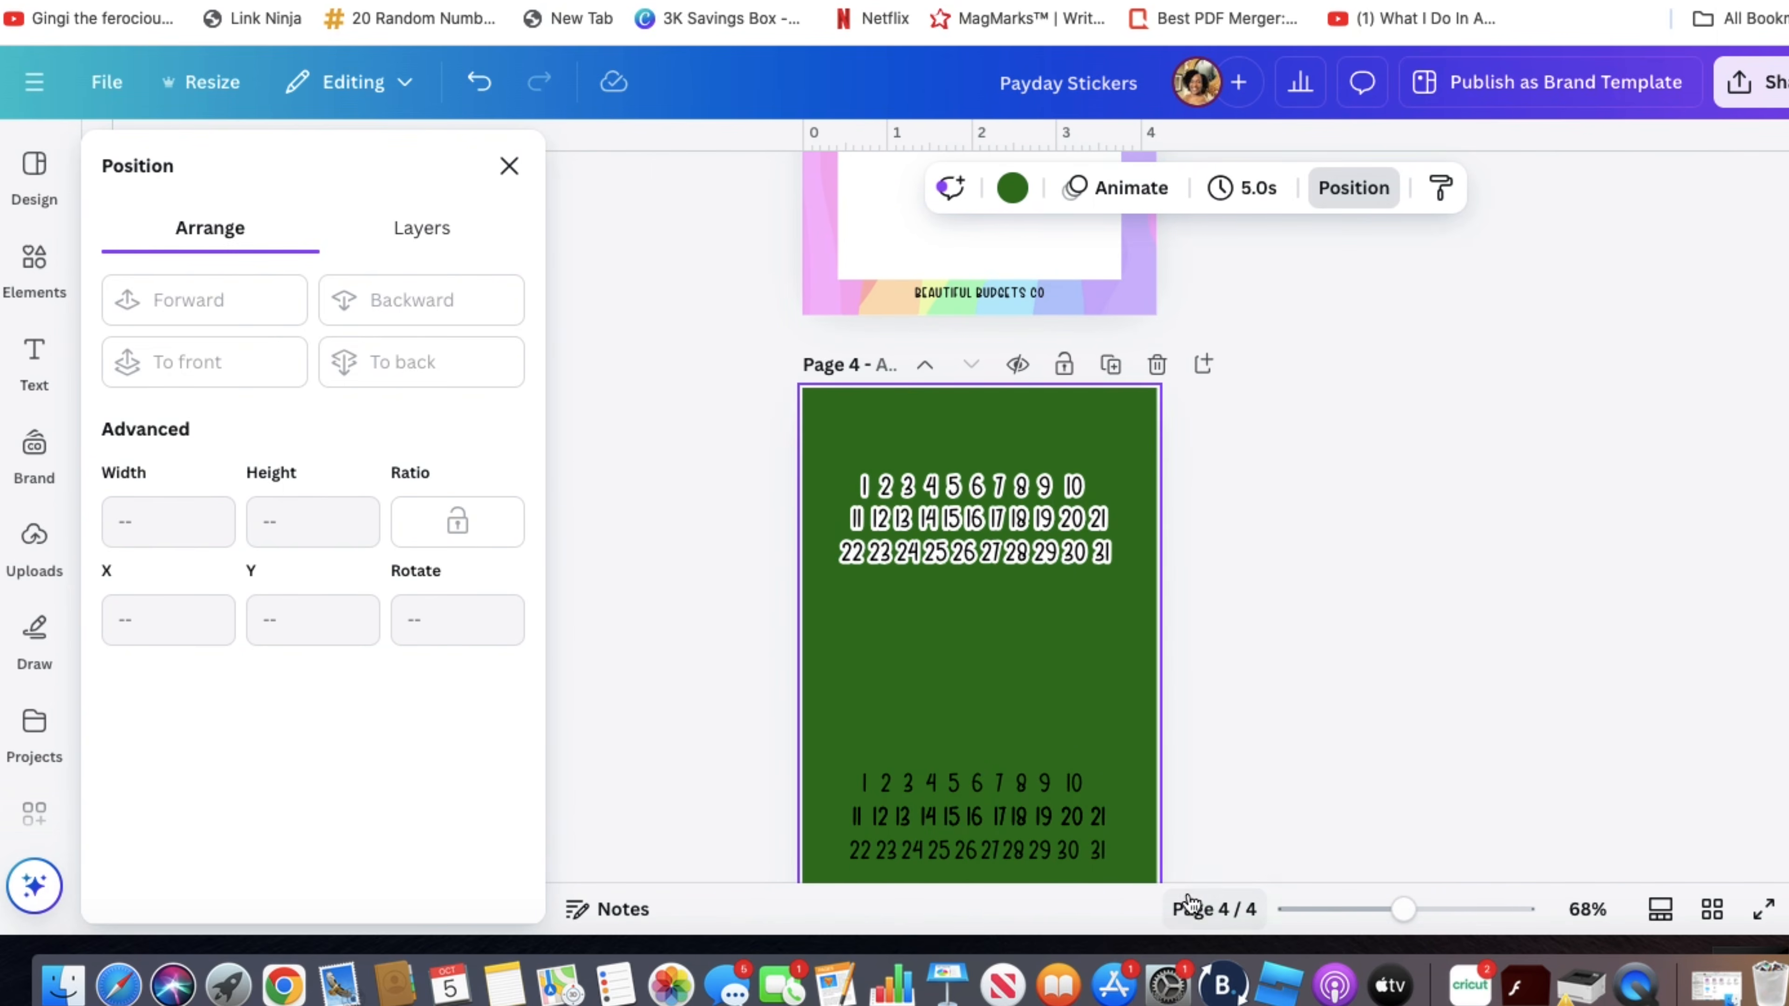
left_click(1090, 845)
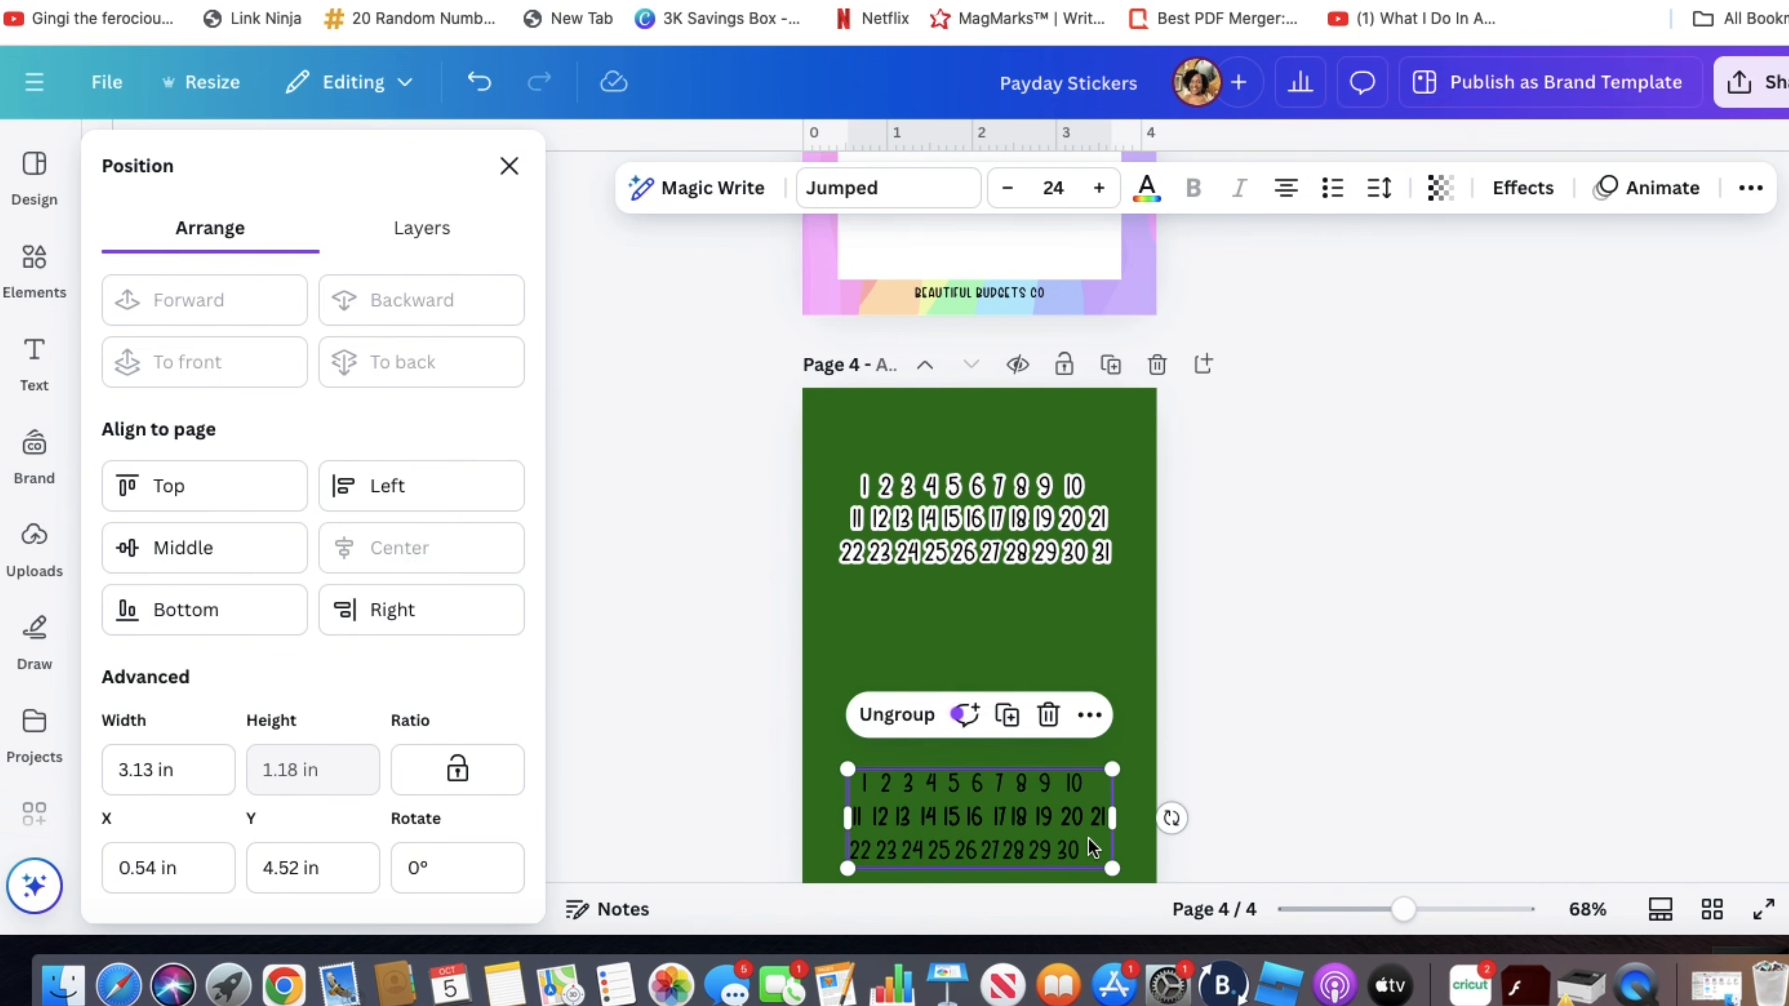
key("Delete")
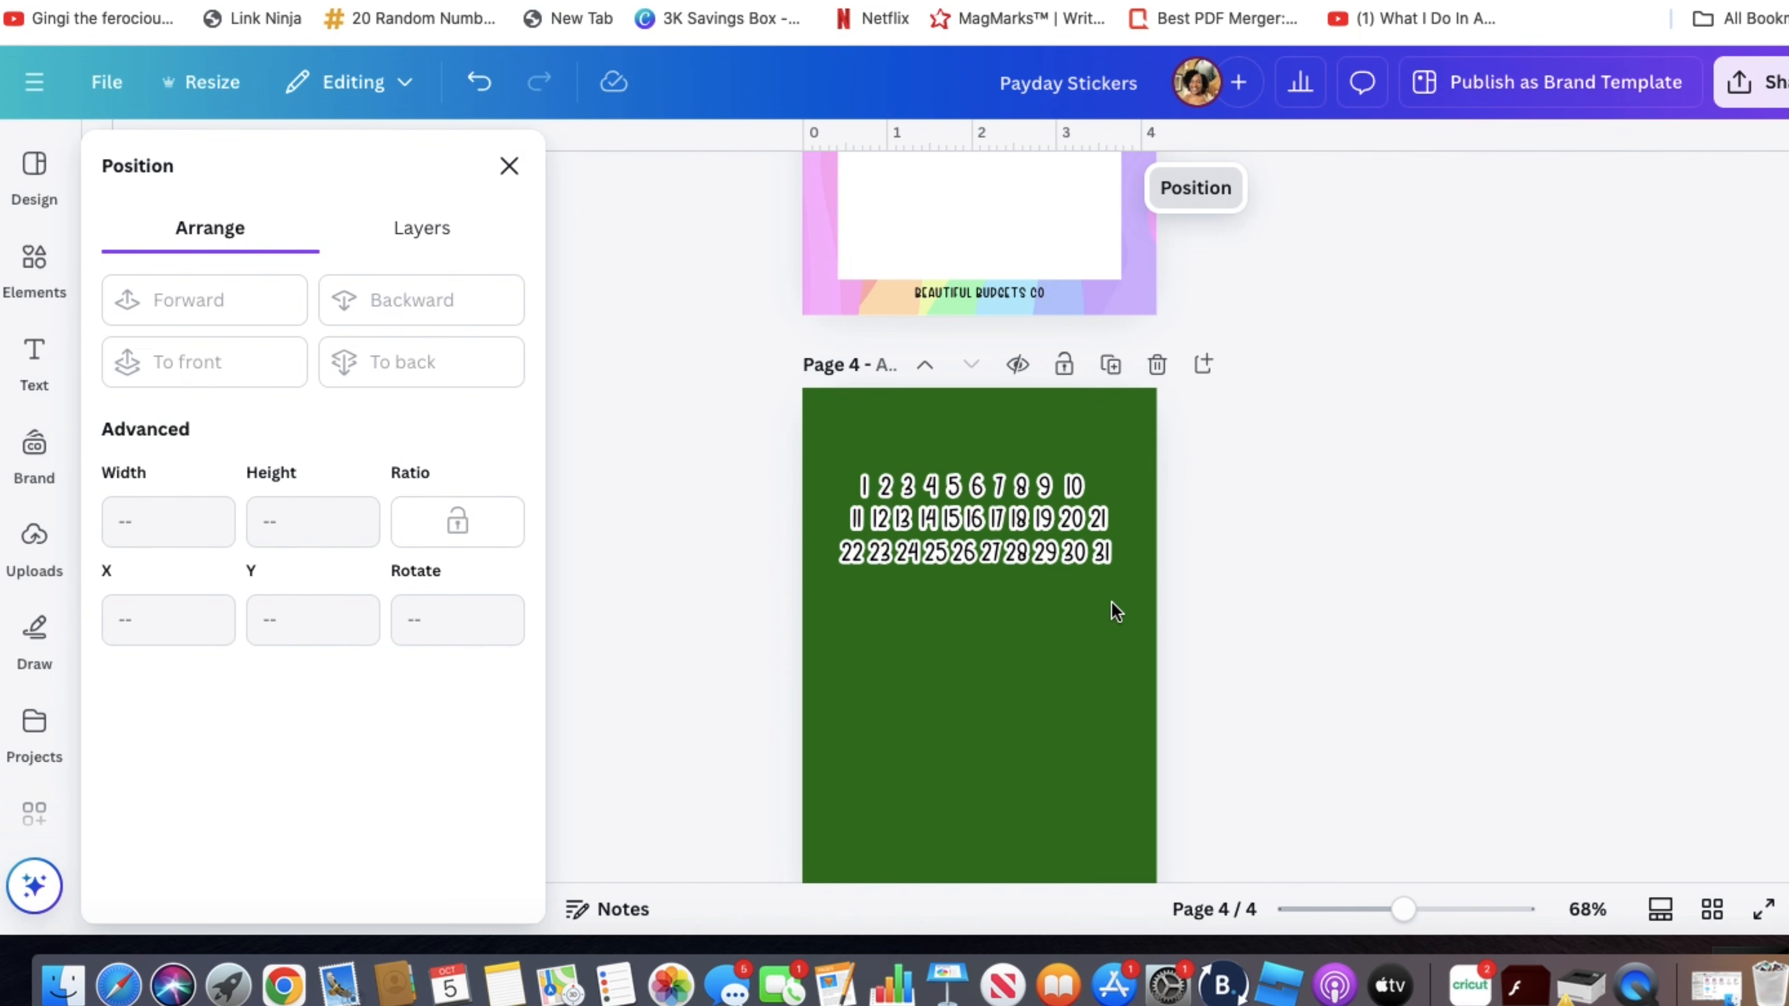
- Group the whole outlined number block with its dots, scale it to about 3.11 in wide and center it horizontally
scroll(1111, 627, "up", 3)
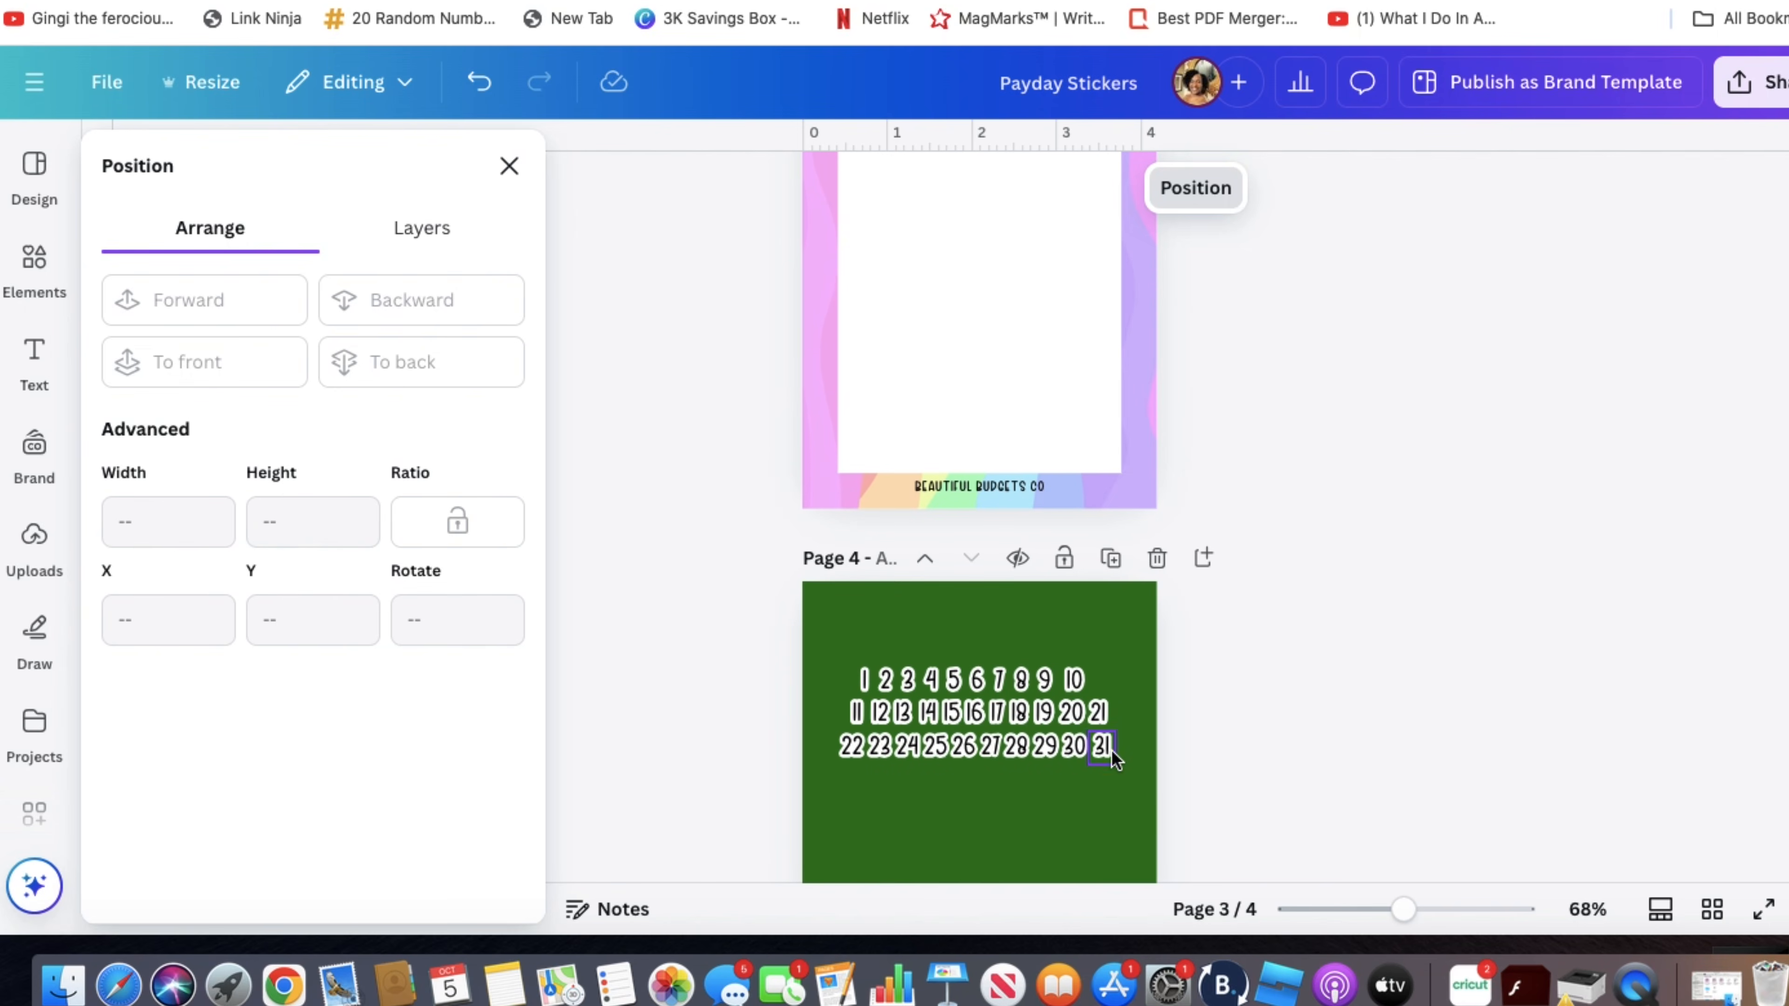
left_click_drag(1020, 775, 837, 660)
left_click(914, 611)
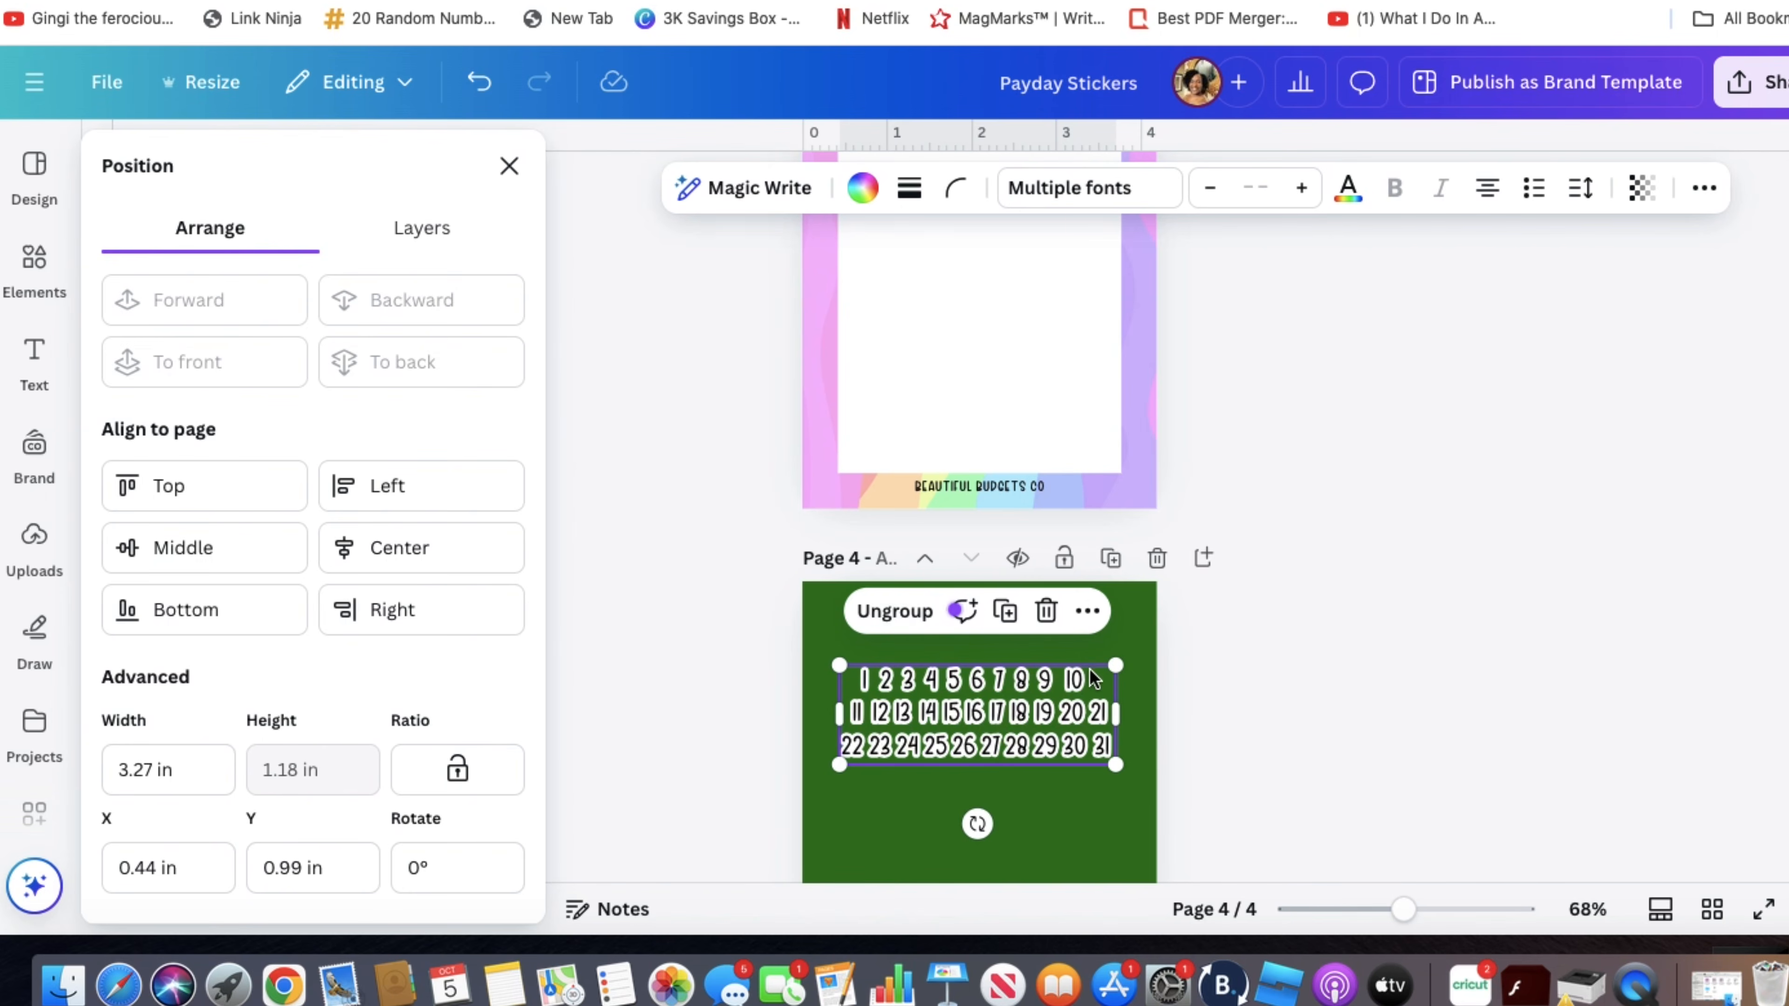
left_click_drag(1111, 667, 1041, 713)
left_click(1088, 701)
- Duplicate the grouped number block three times, stacking the copies down page 4
scroll(1040, 714, "down", 4)
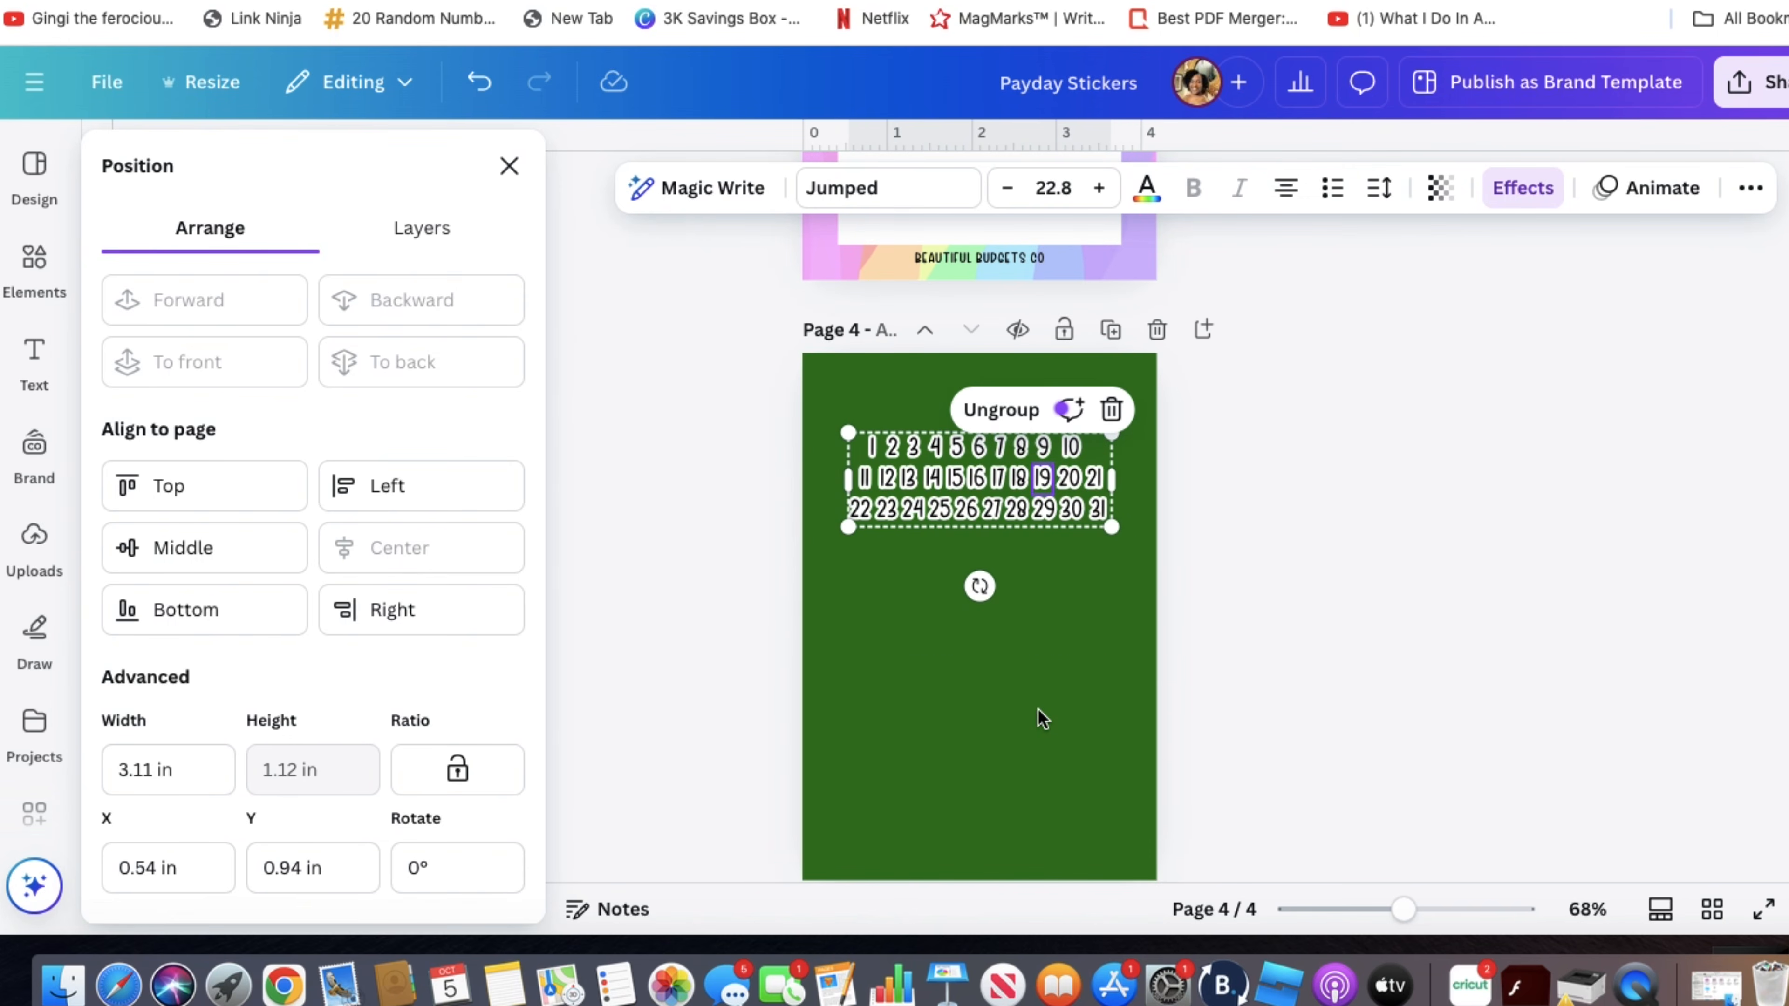
key("super+d")
left_click_drag(1037, 530, 1008, 696)
key("super+d")
left_click(1000, 589)
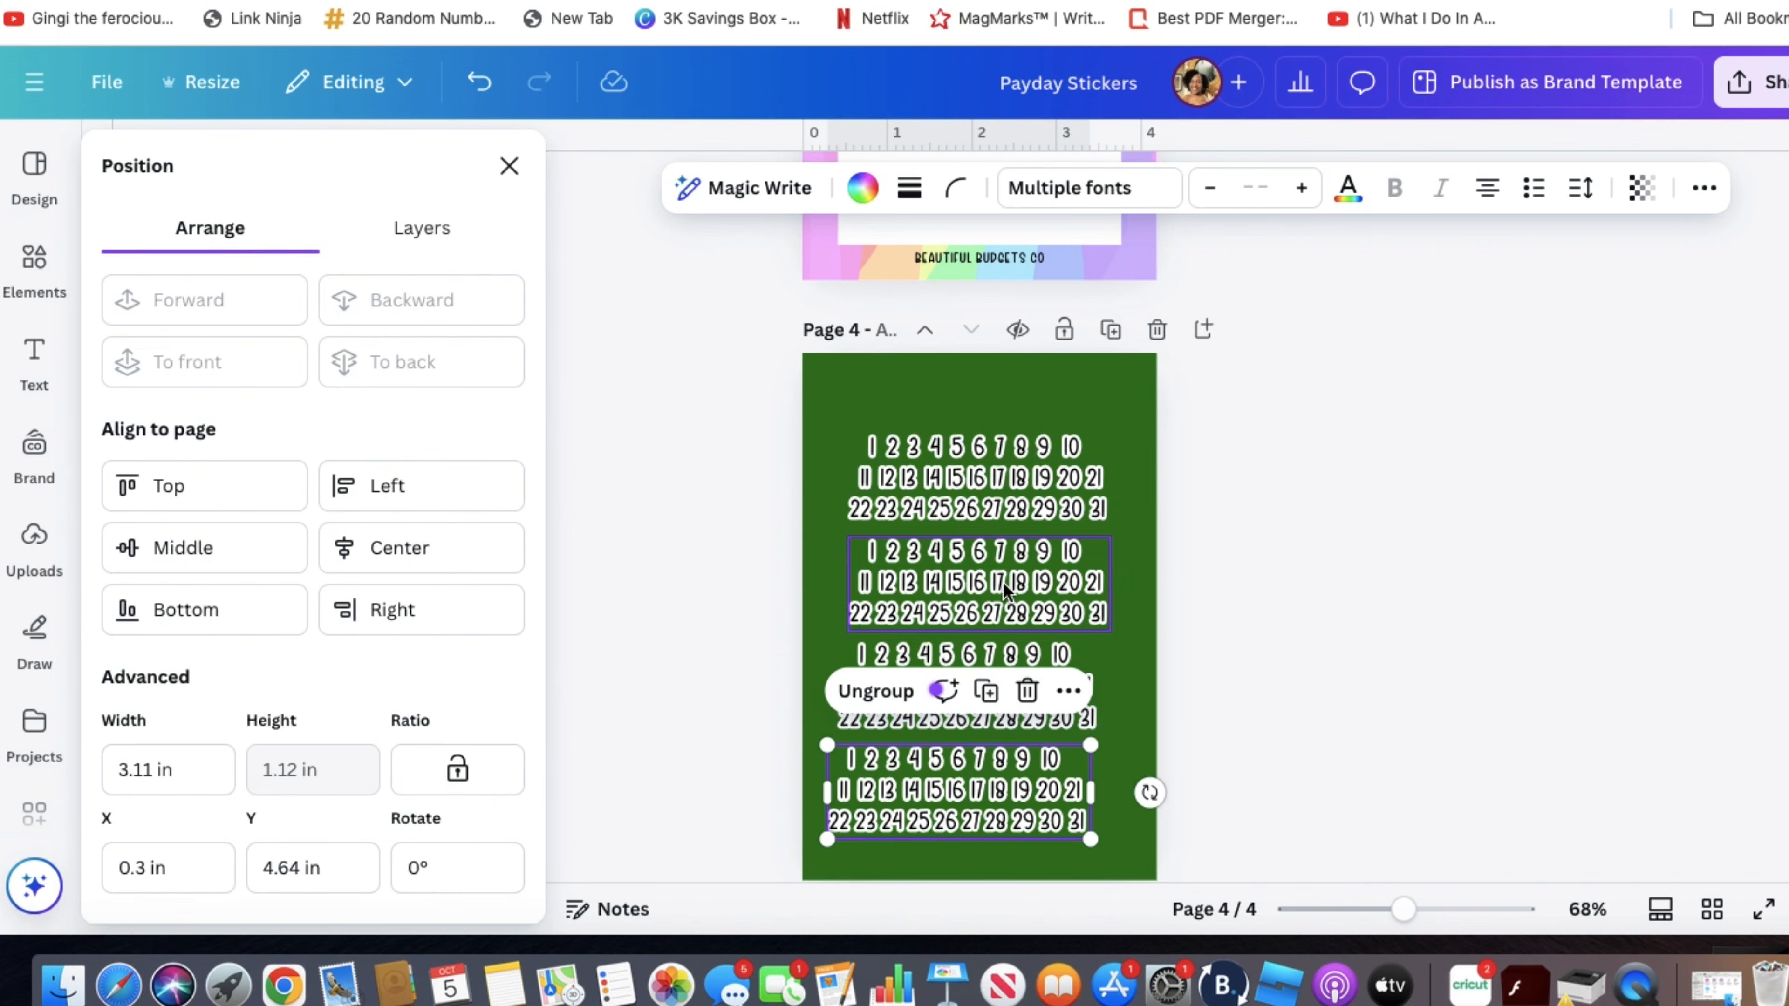
- Align the fourth and third number blocks horizontally with the blocks above, at X 0.54 in
left_click(1143, 694)
left_click_drag(998, 790, 1021, 788)
left_click(899, 691)
left_click_drag(899, 692, 904, 690)
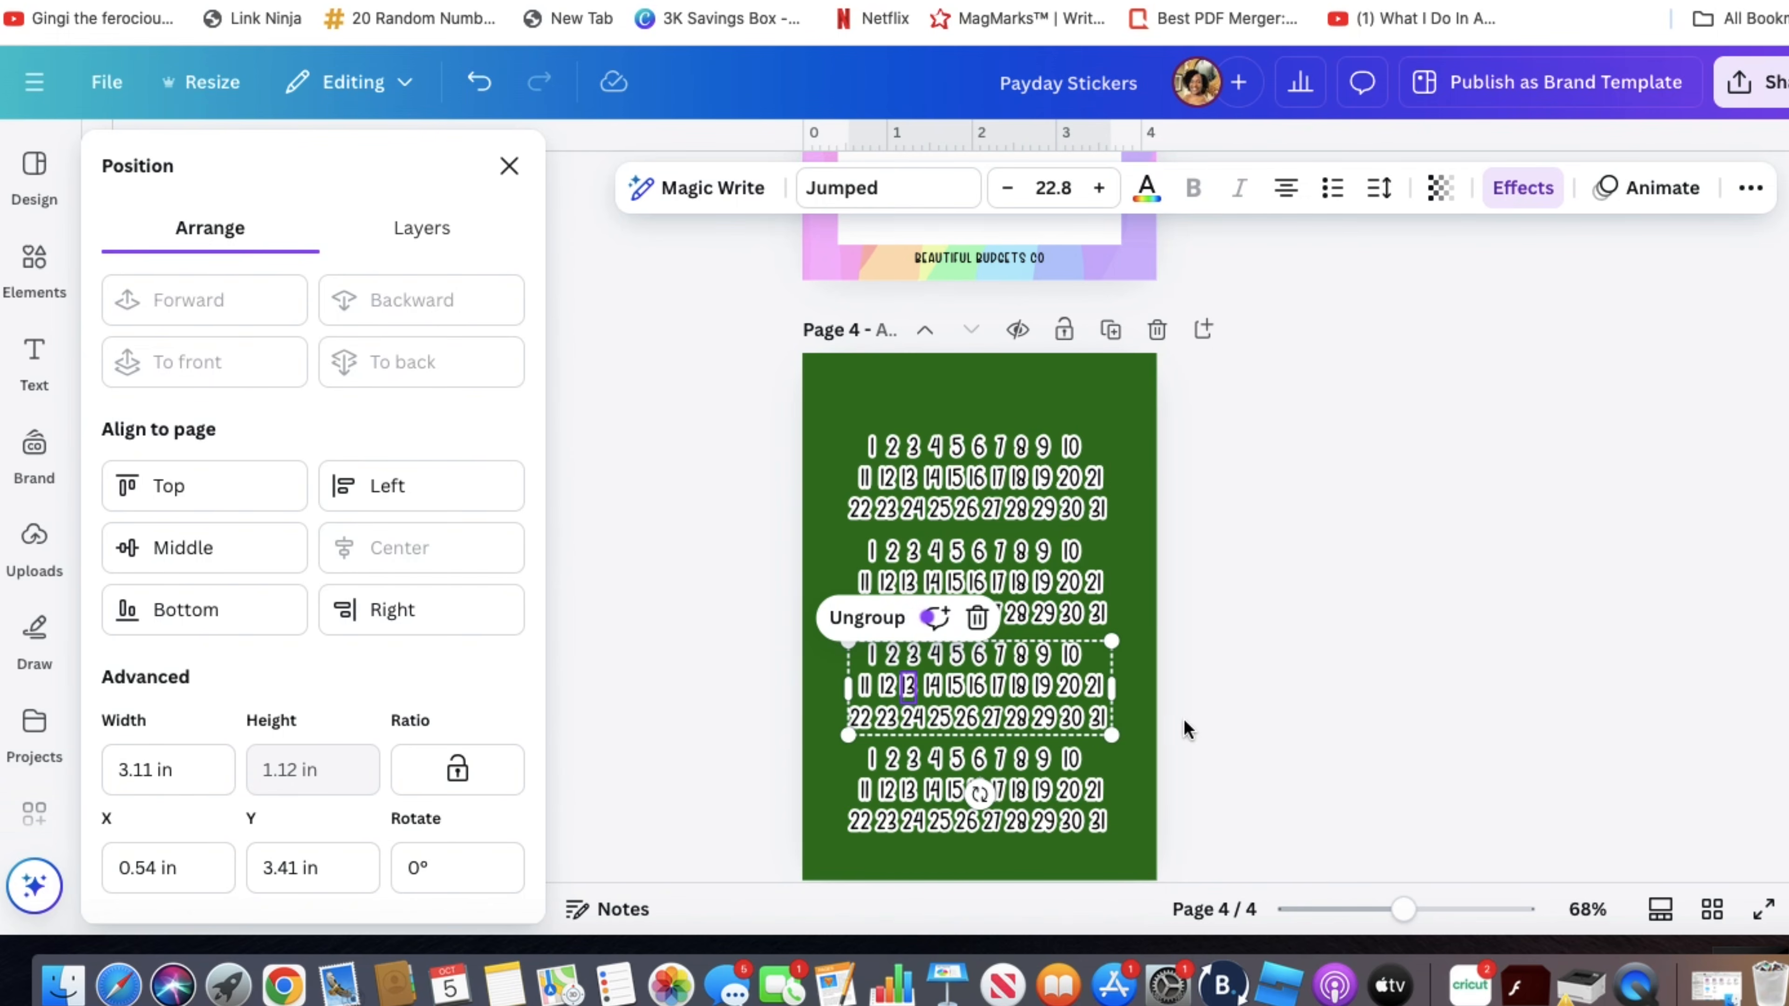
- Group the four outlined number blocks on page 4 into a single group
left_click_drag(1125, 852, 851, 435)
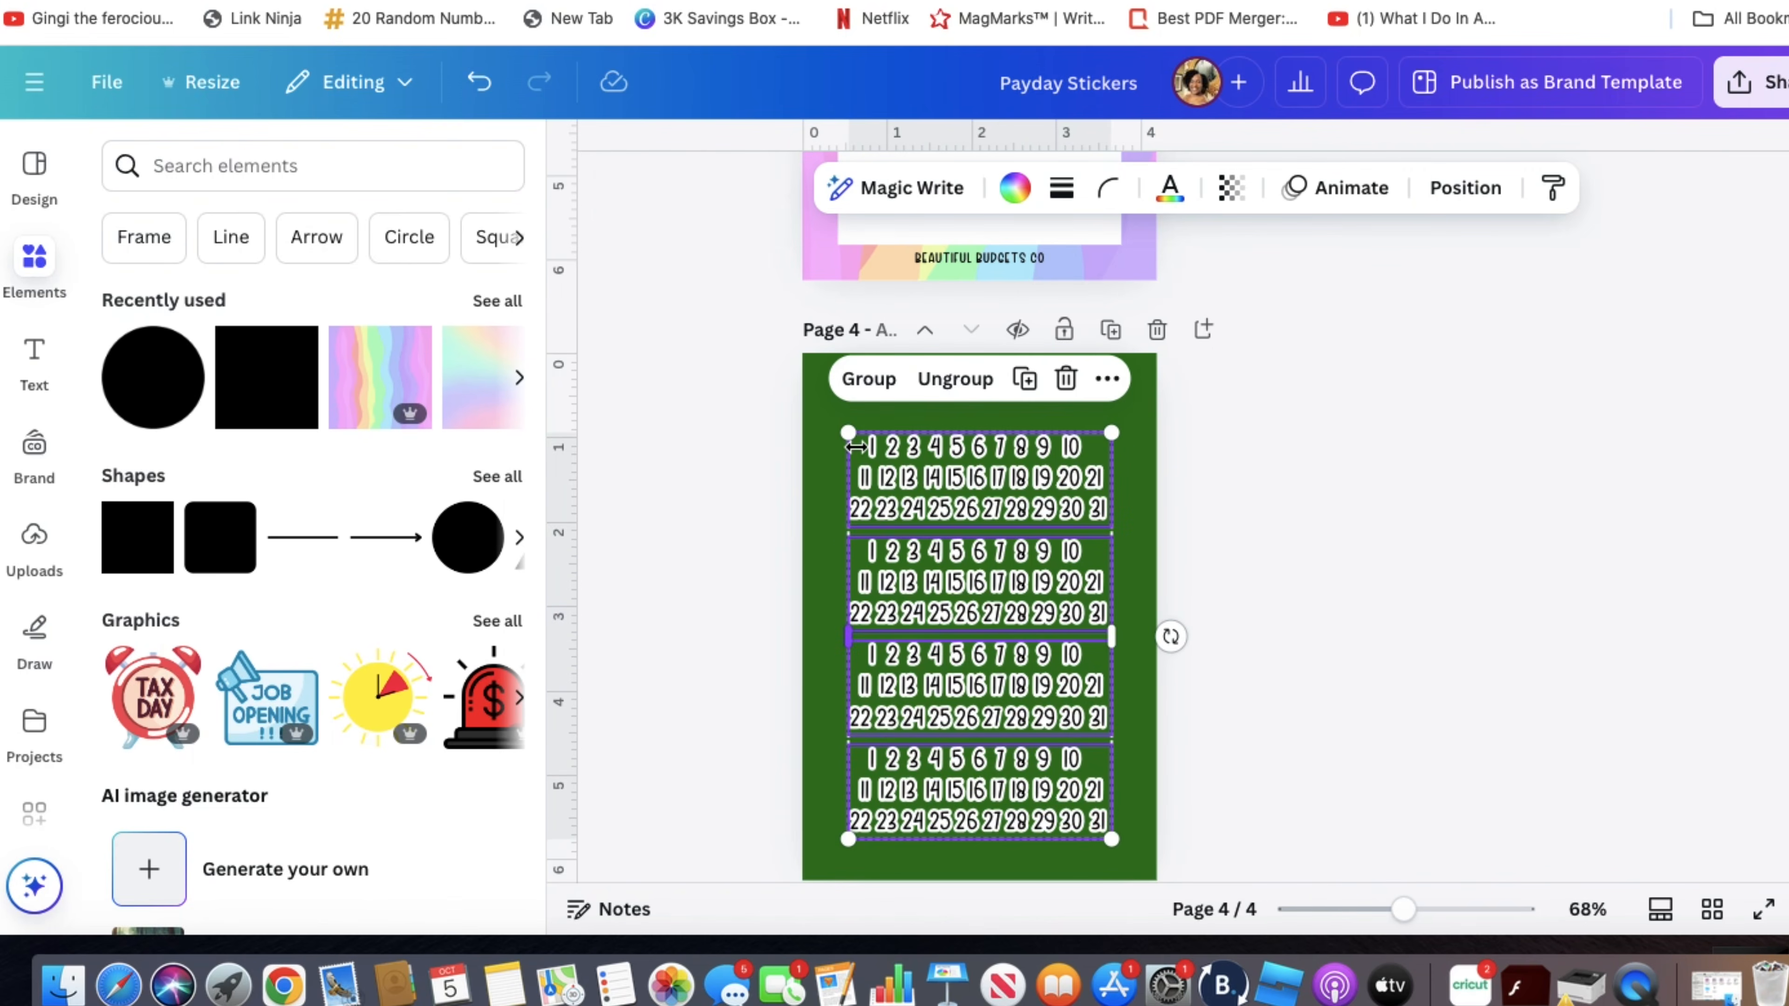
scroll(855, 447, "up", 5)
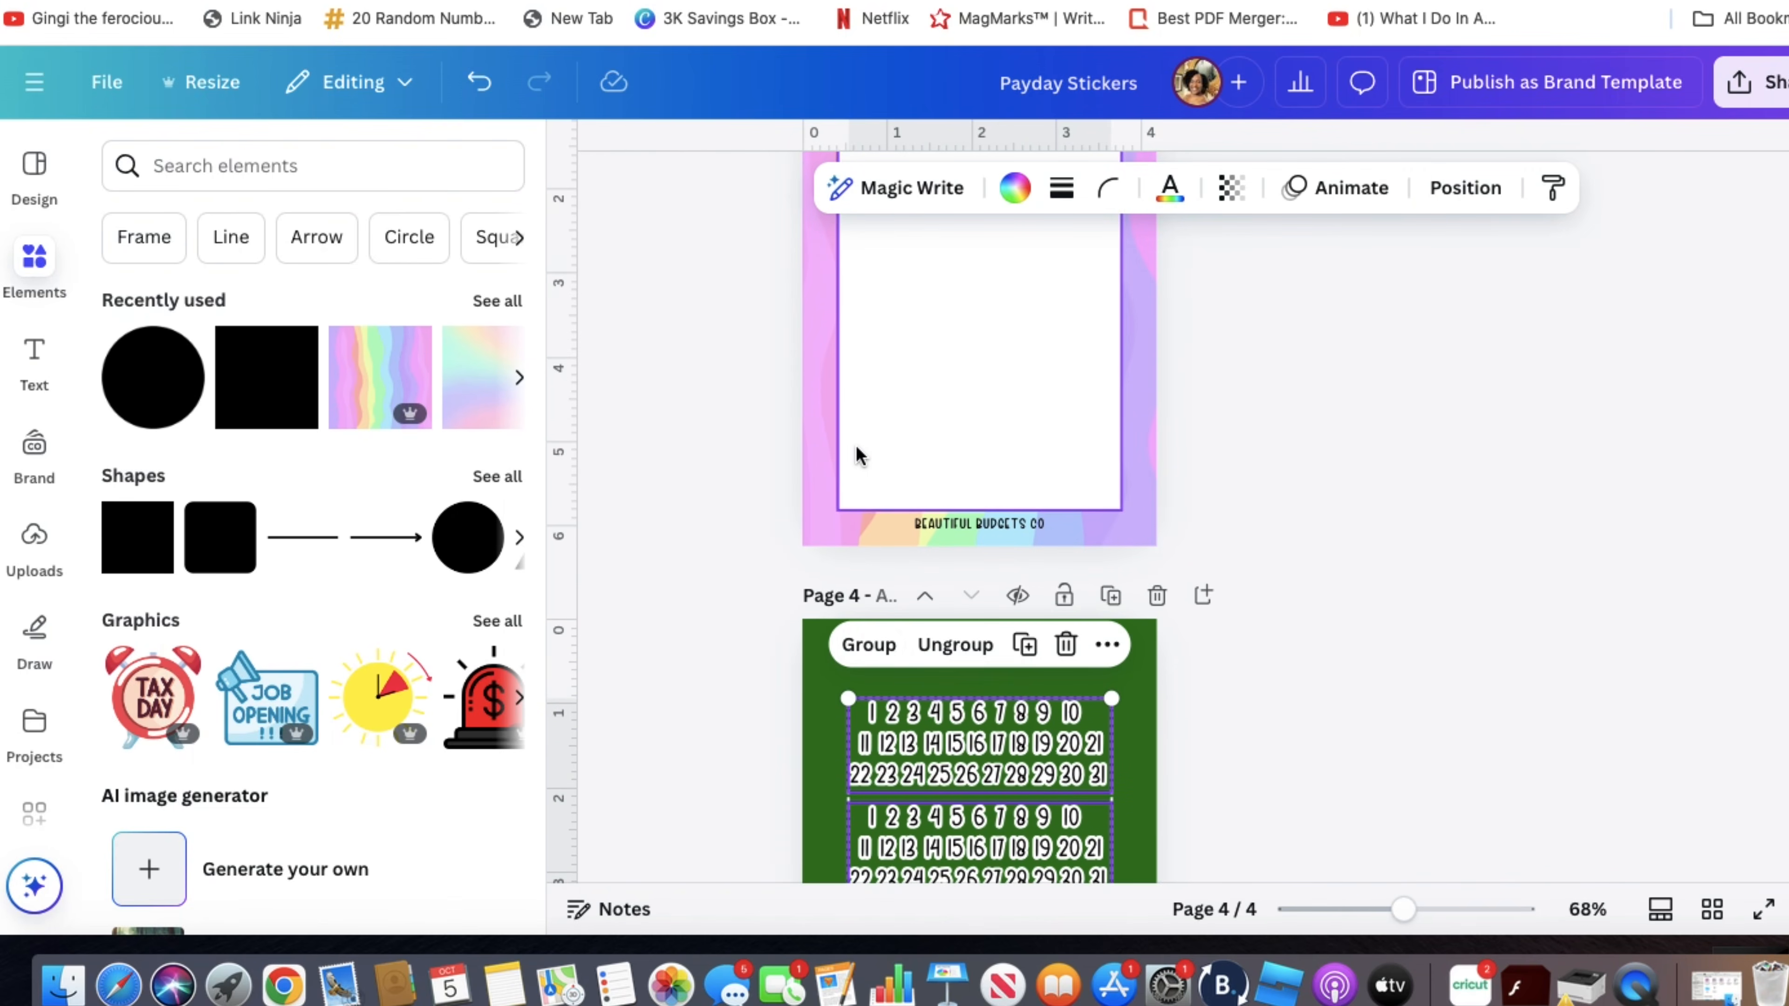
left_click(885, 658)
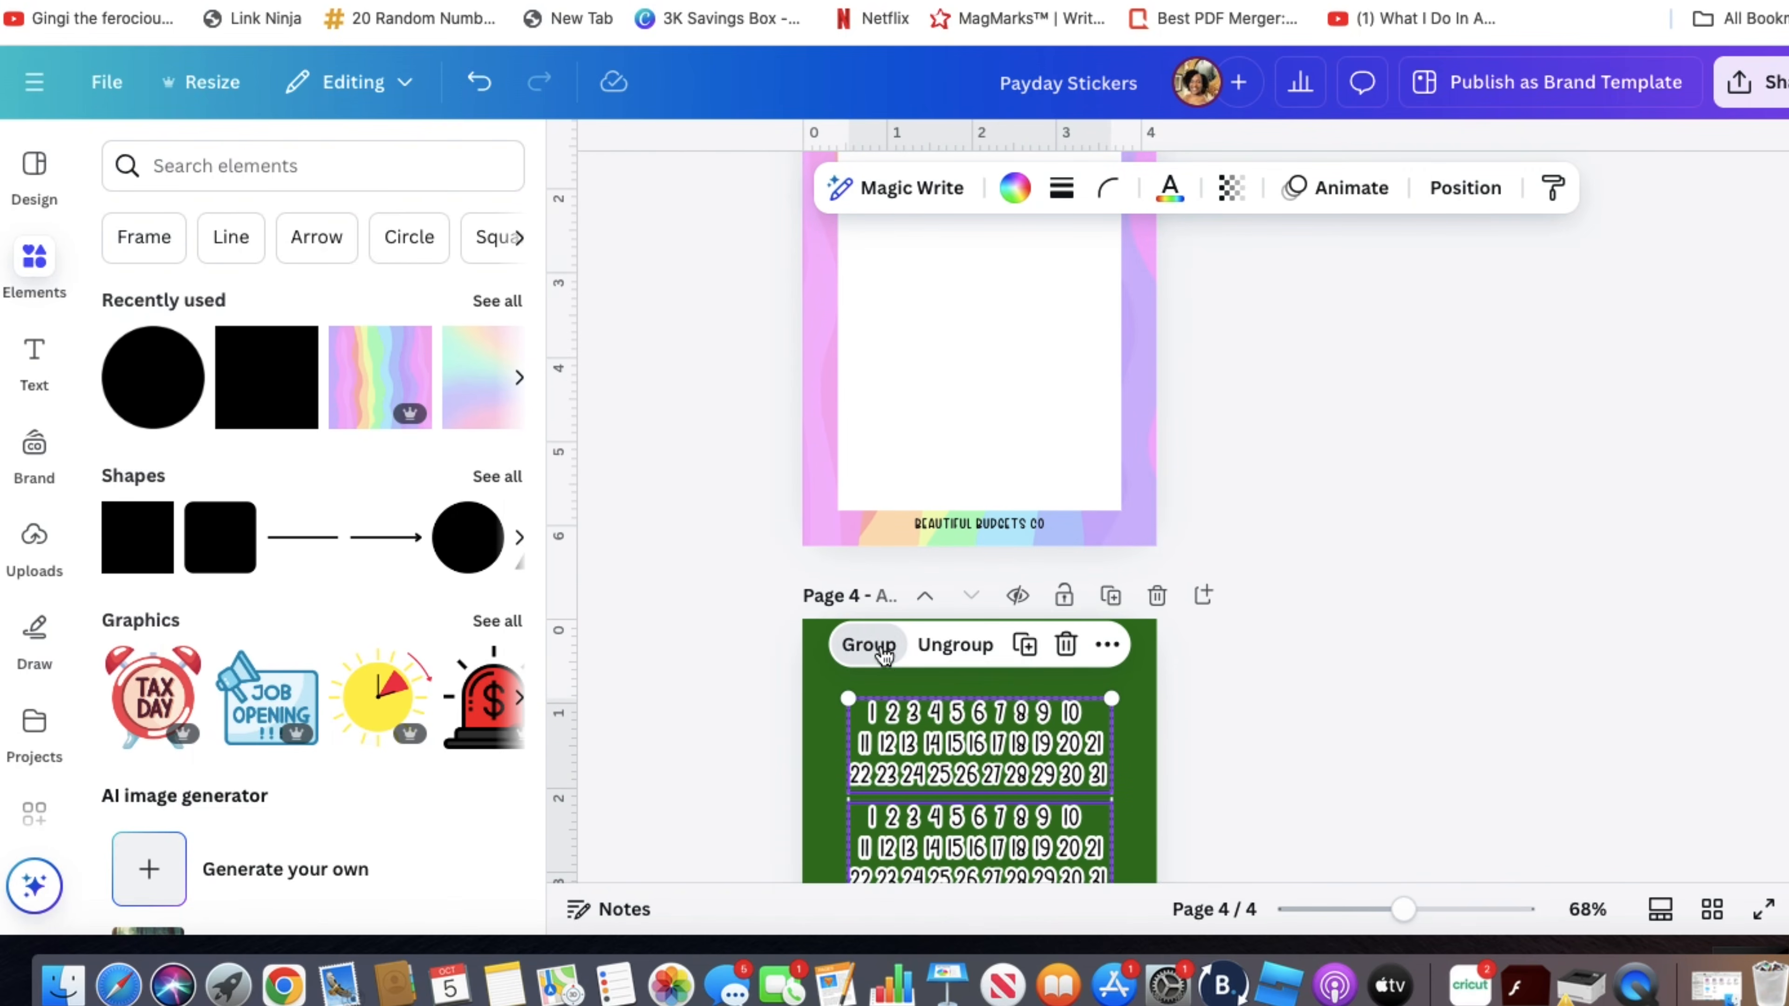
left_click(961, 409)
scroll(959, 405, "up", 3)
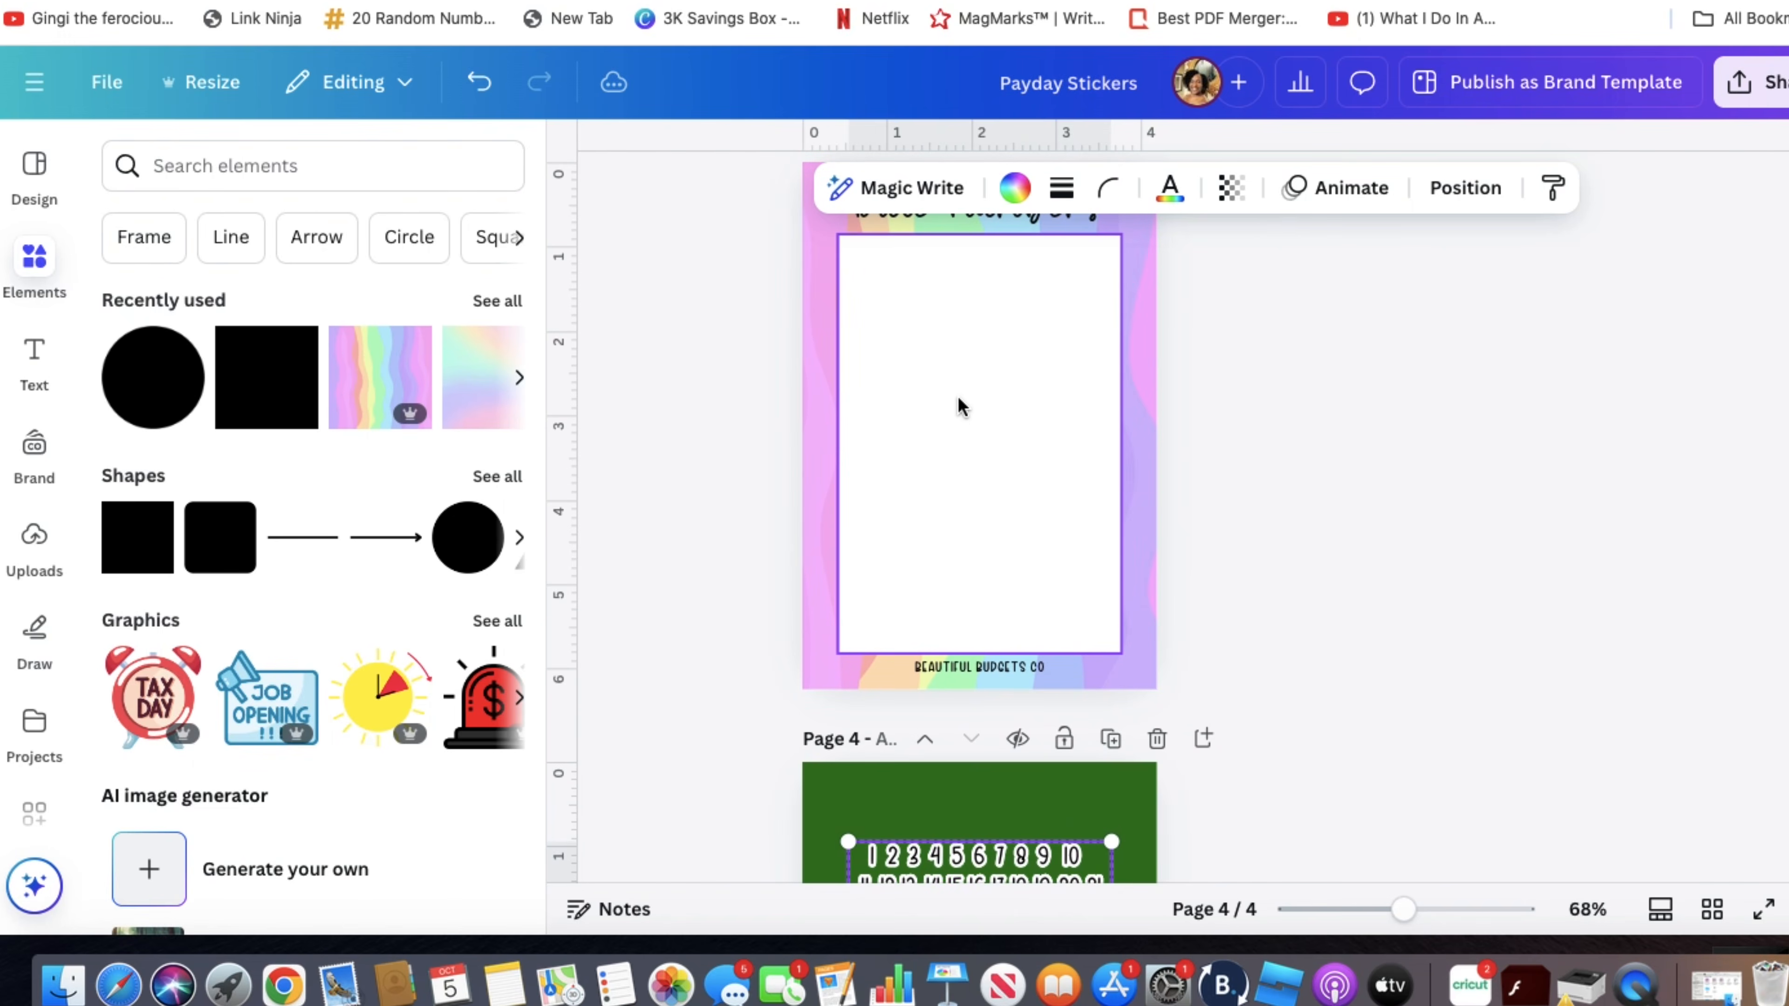
scroll(959, 404, "down", 6)
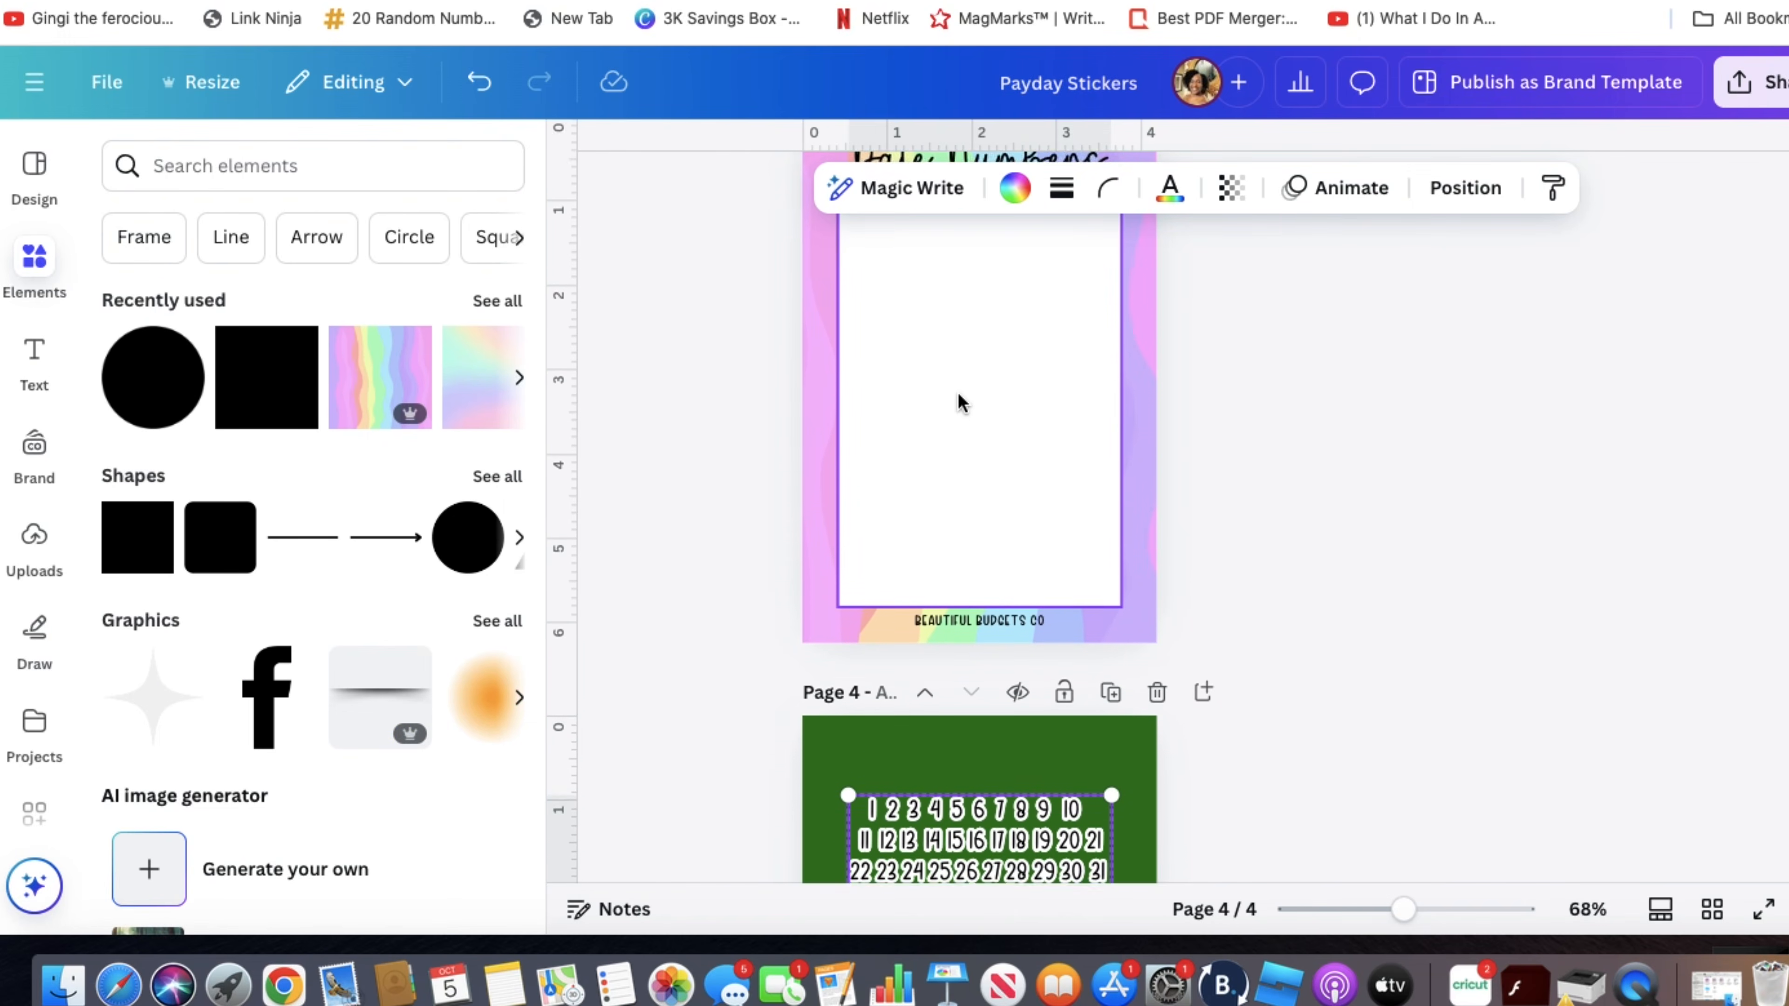
left_click(1346, 515)
left_click(1012, 582)
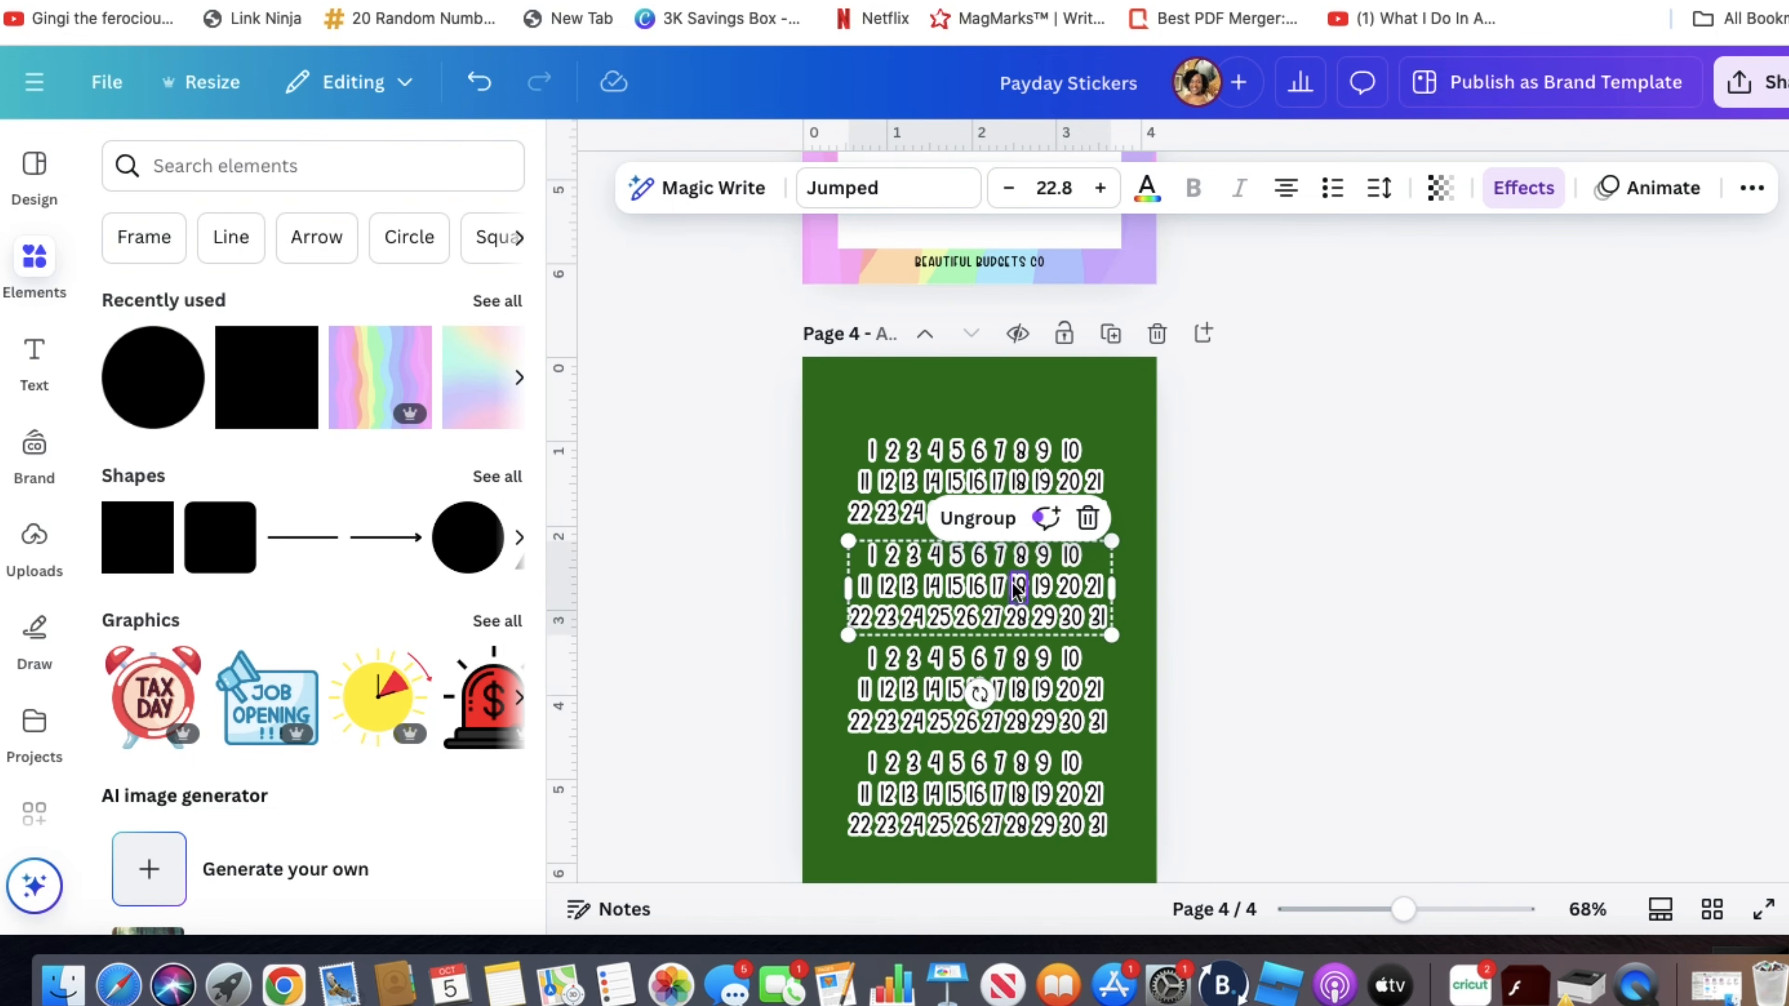
left_click_drag(1120, 870, 914, 433)
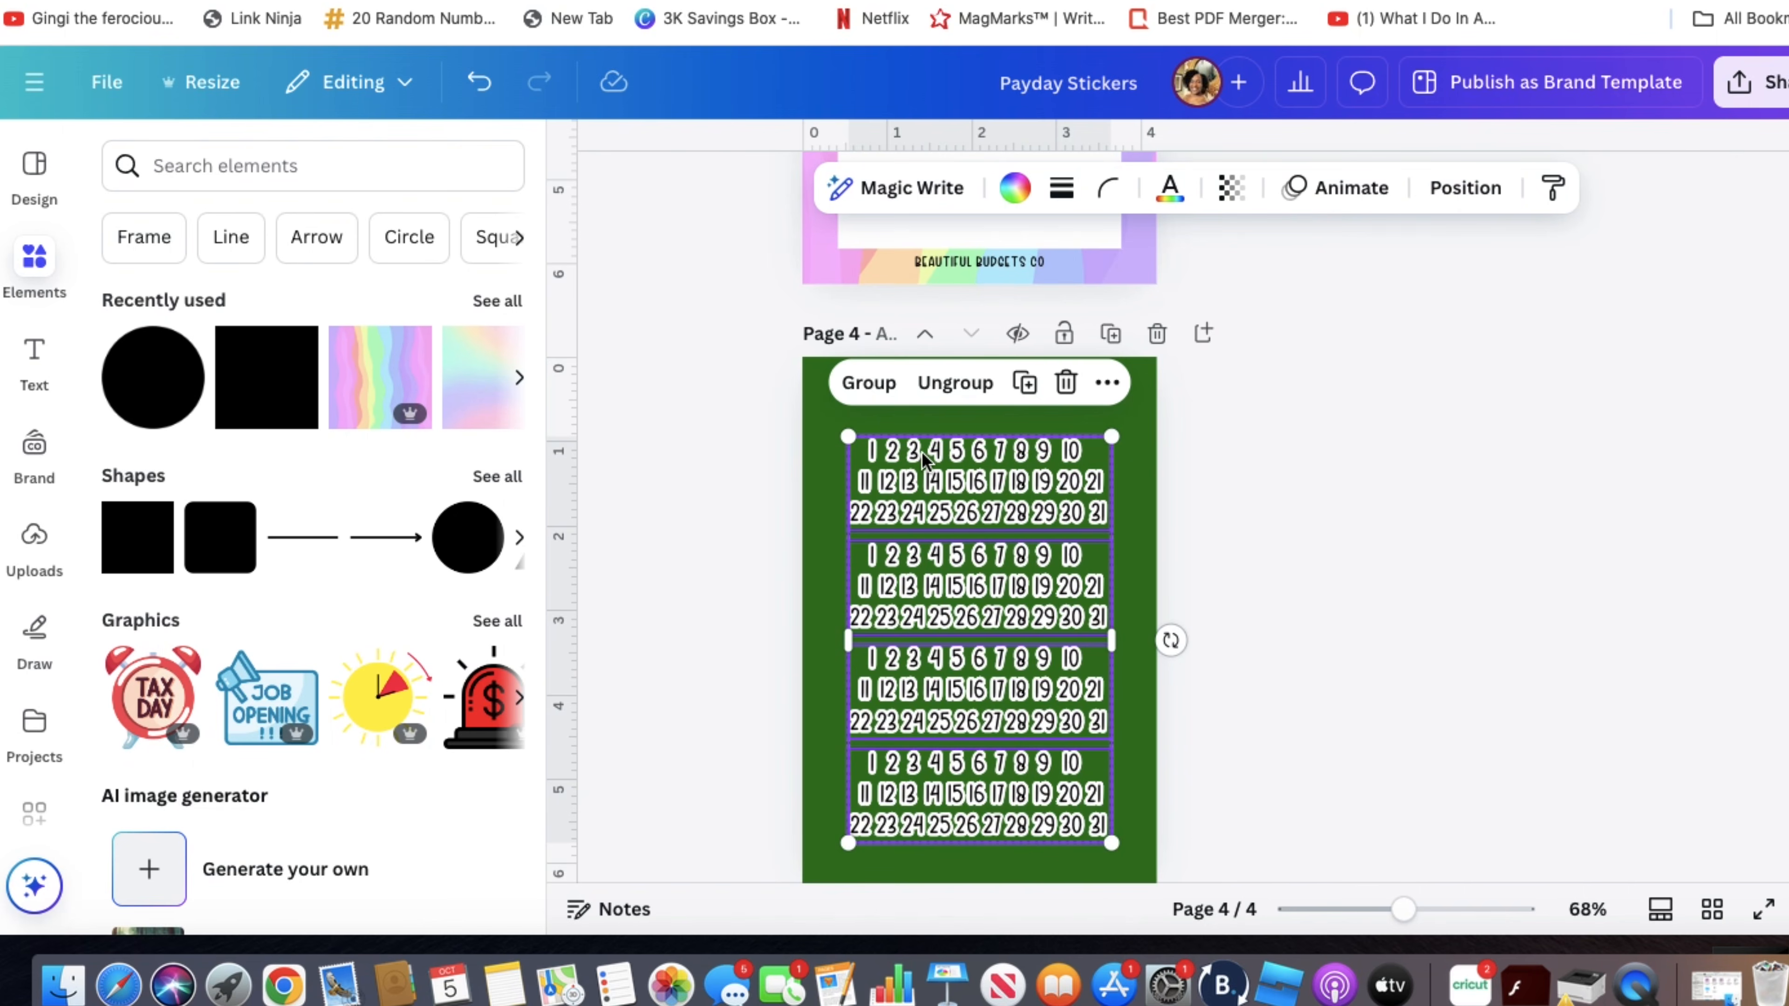
left_click(874, 384)
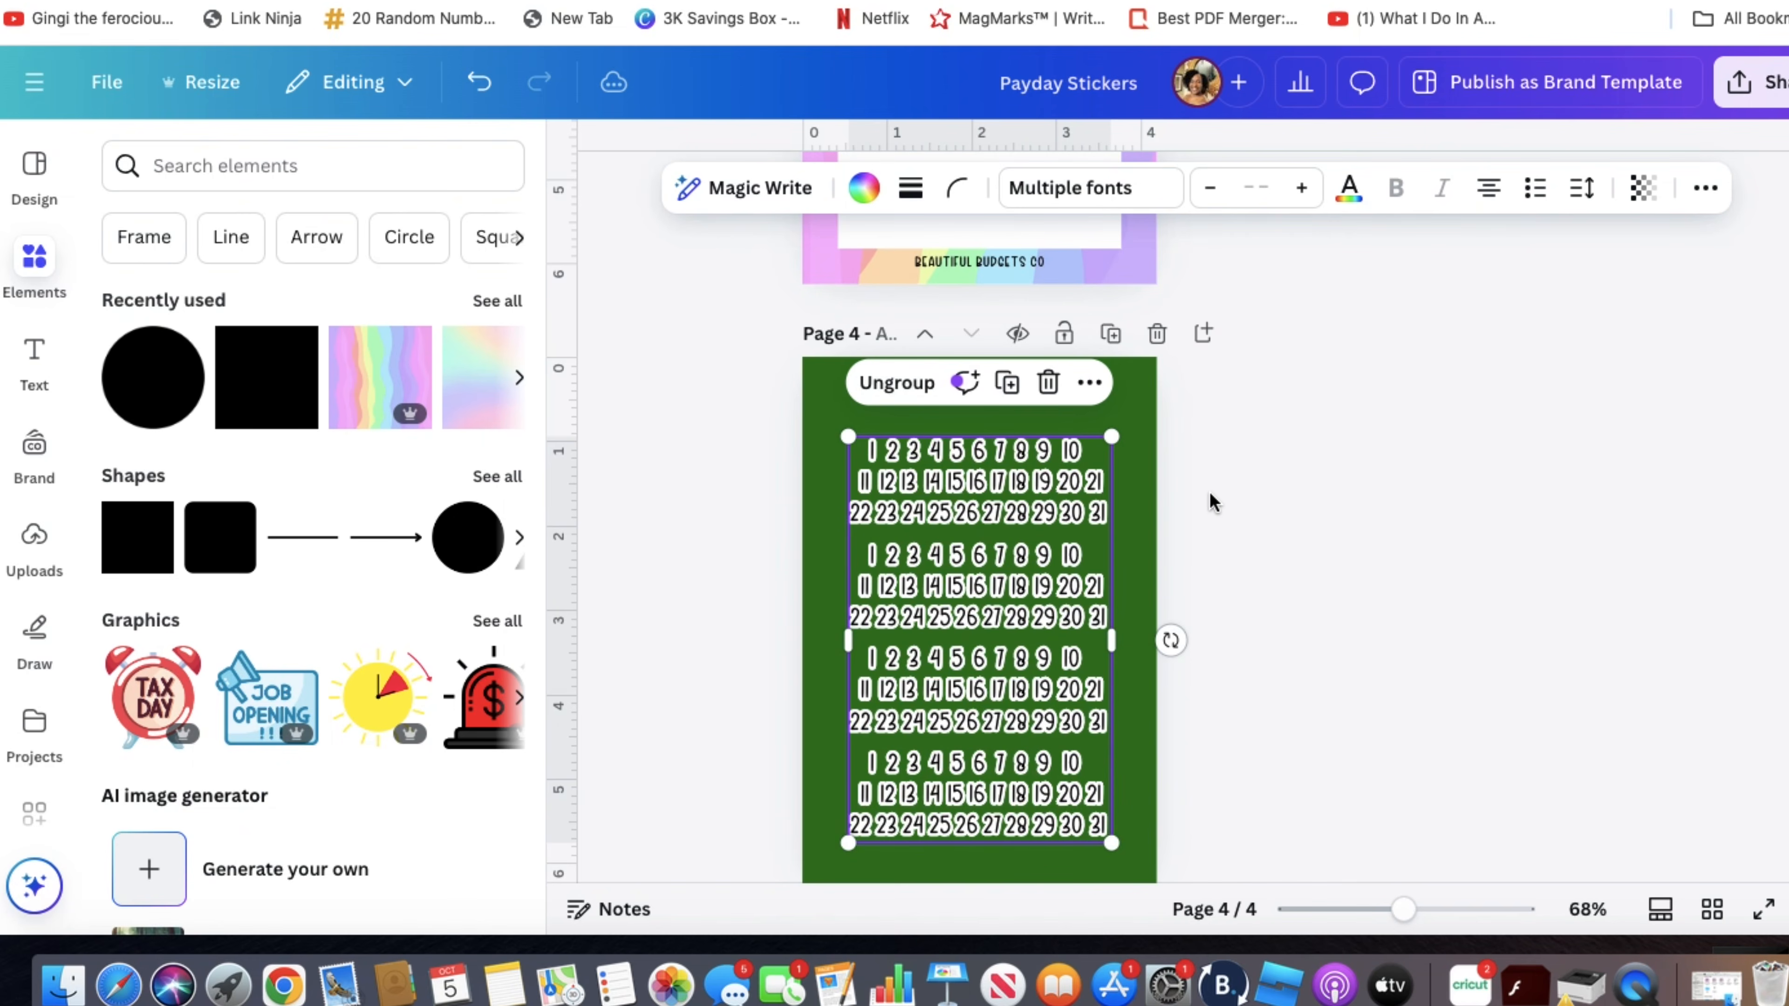
- Duplicate the grouped number blocks and fit the copy inside the white area of the Date Numbers page
left_click(983, 590)
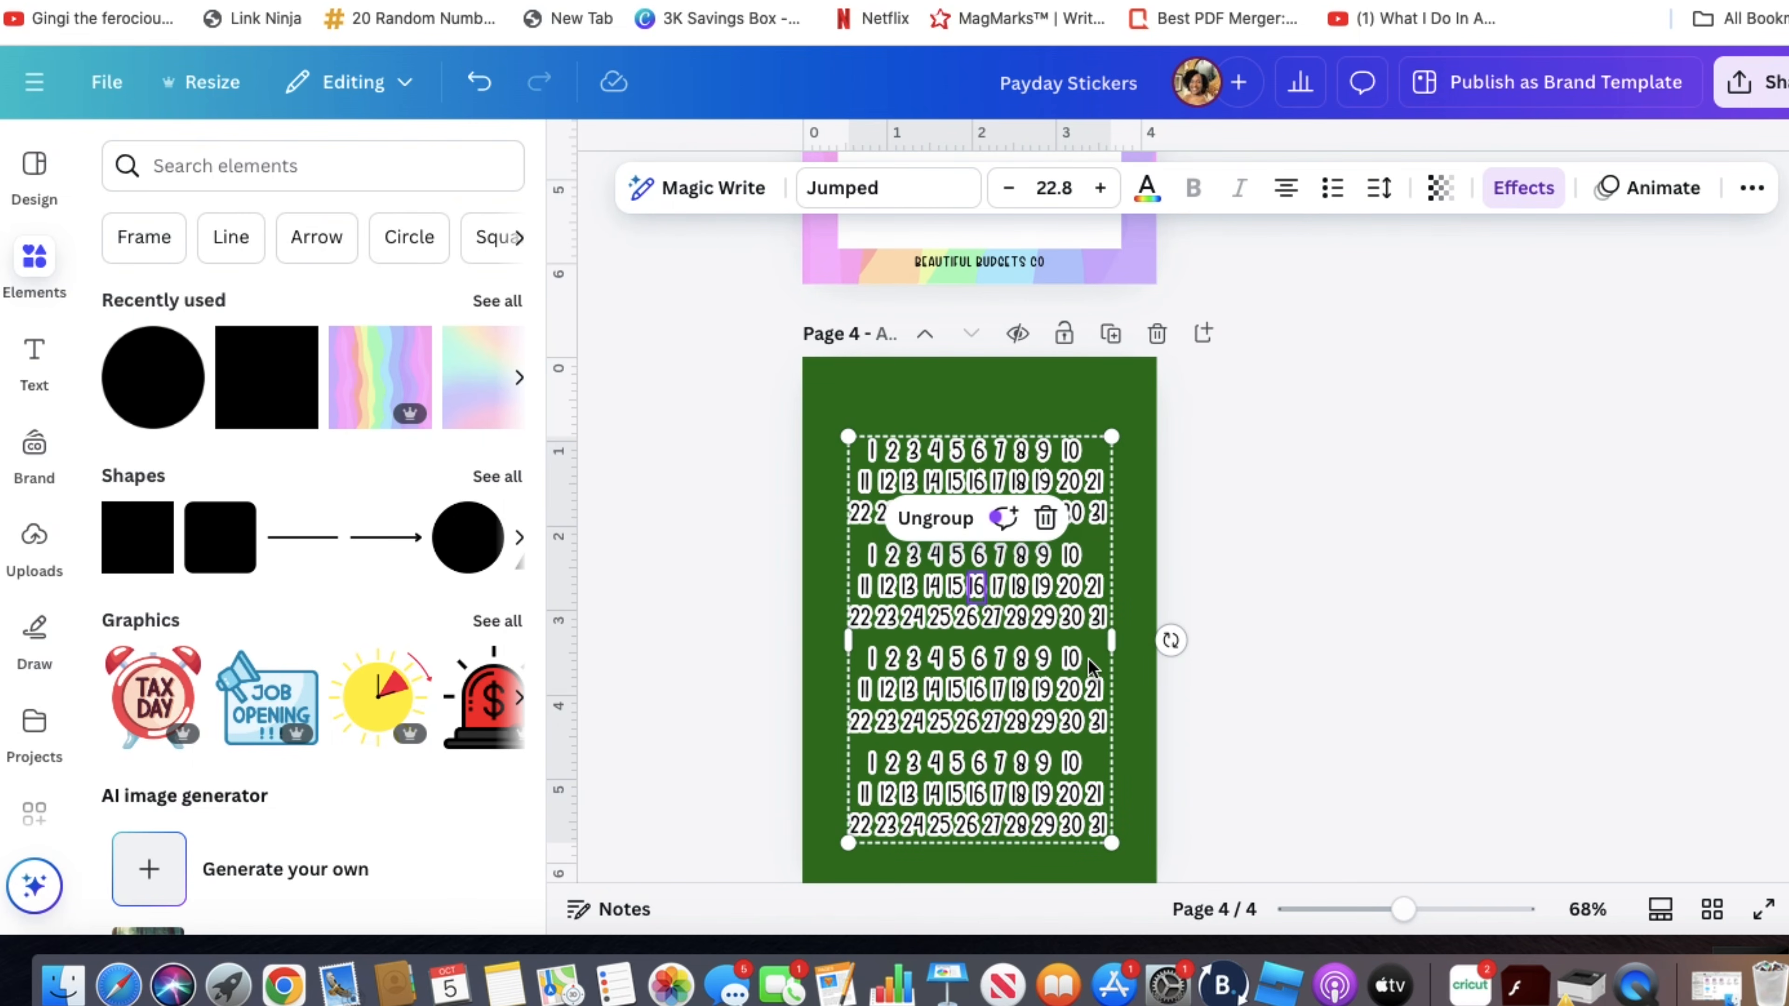
key("super+d")
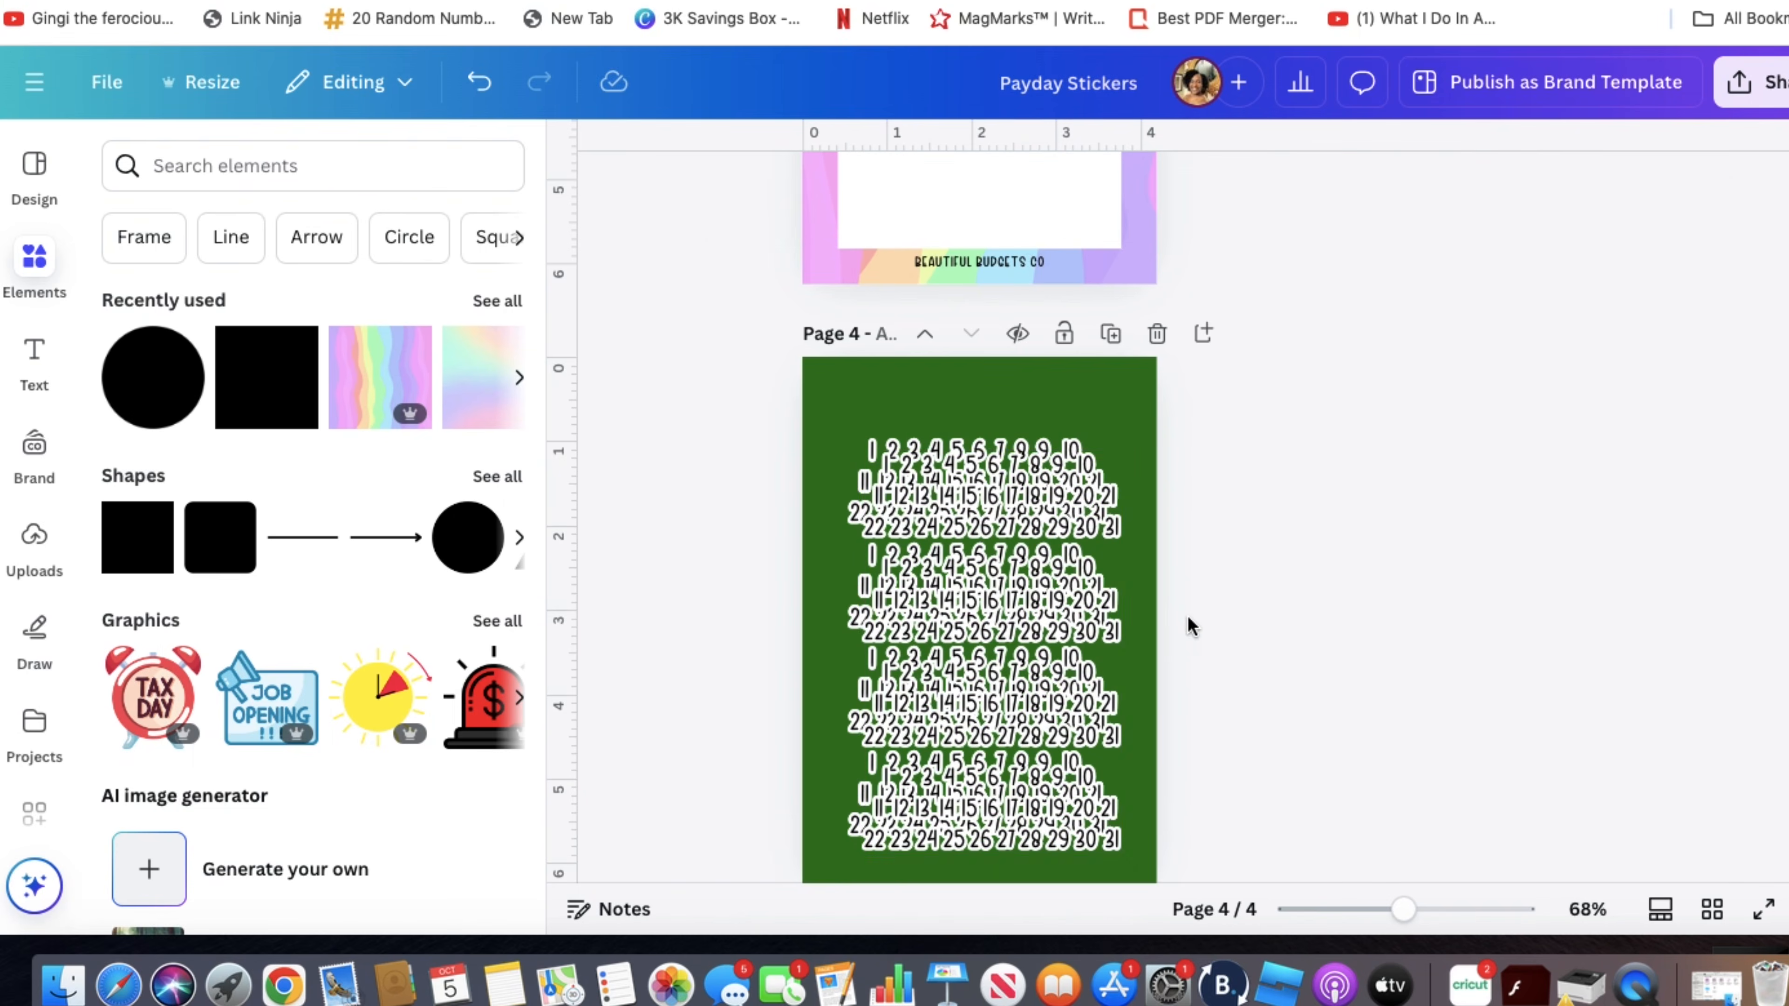
left_click_drag(1058, 523, 1049, 0)
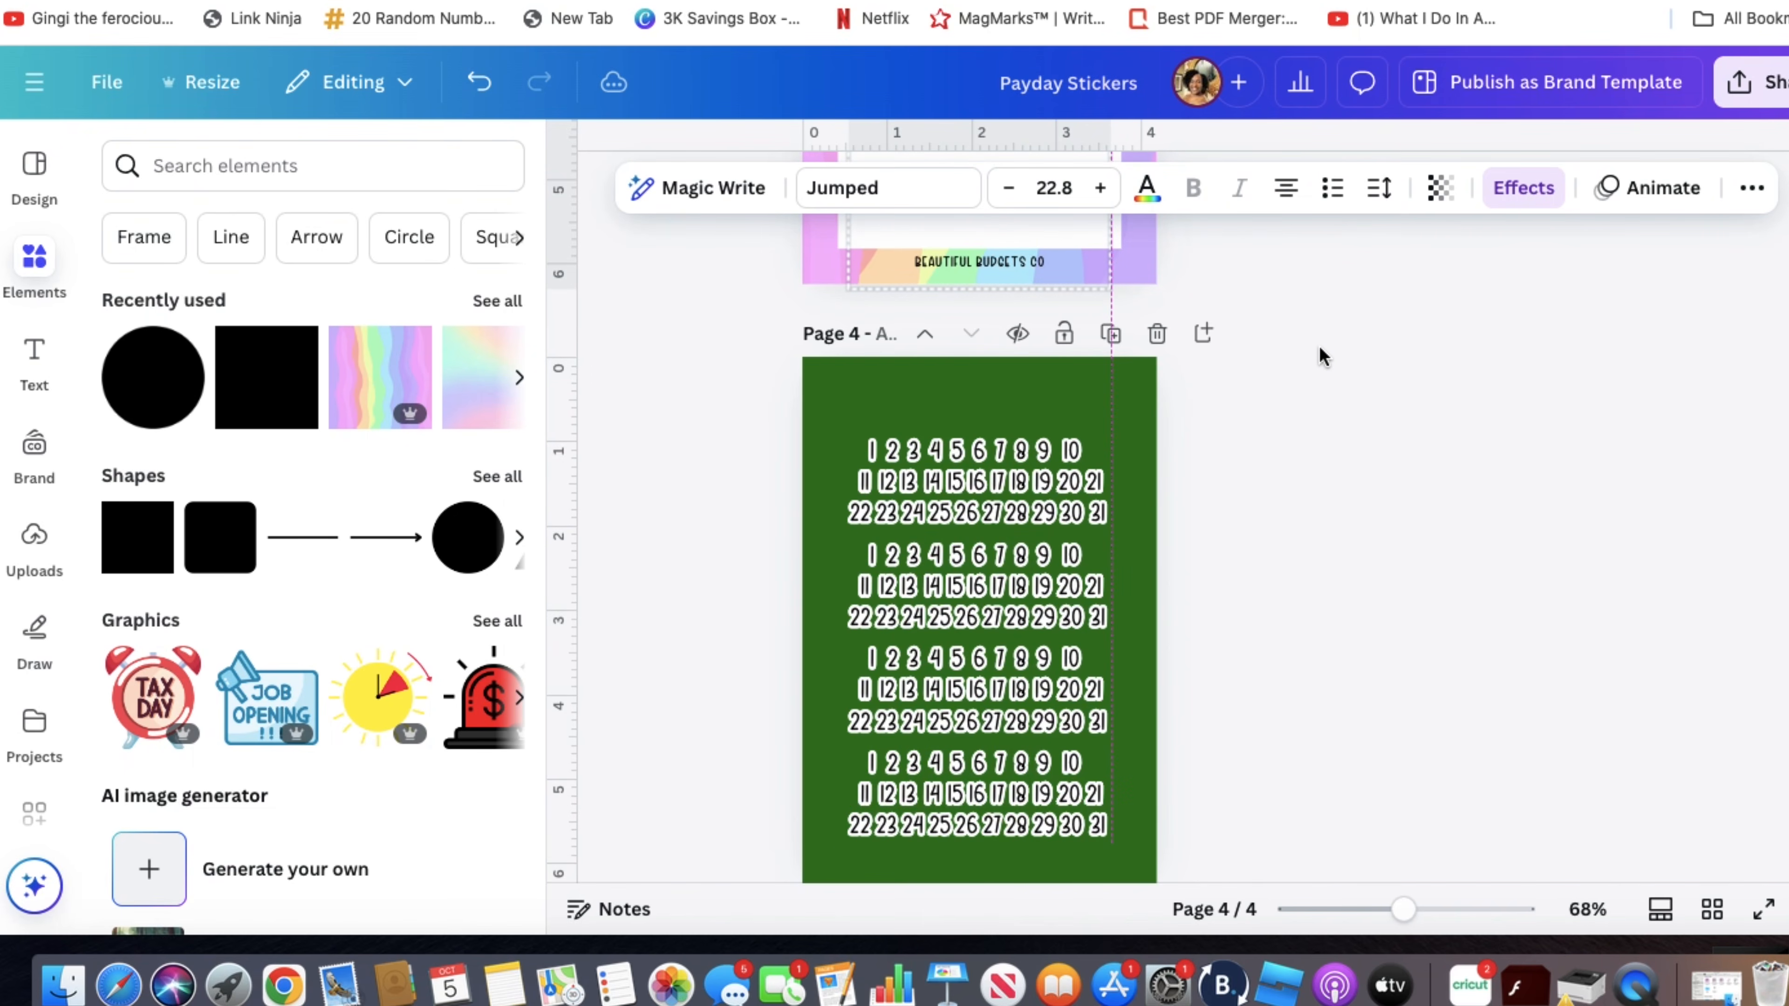
scroll(1308, 520, "up", 10)
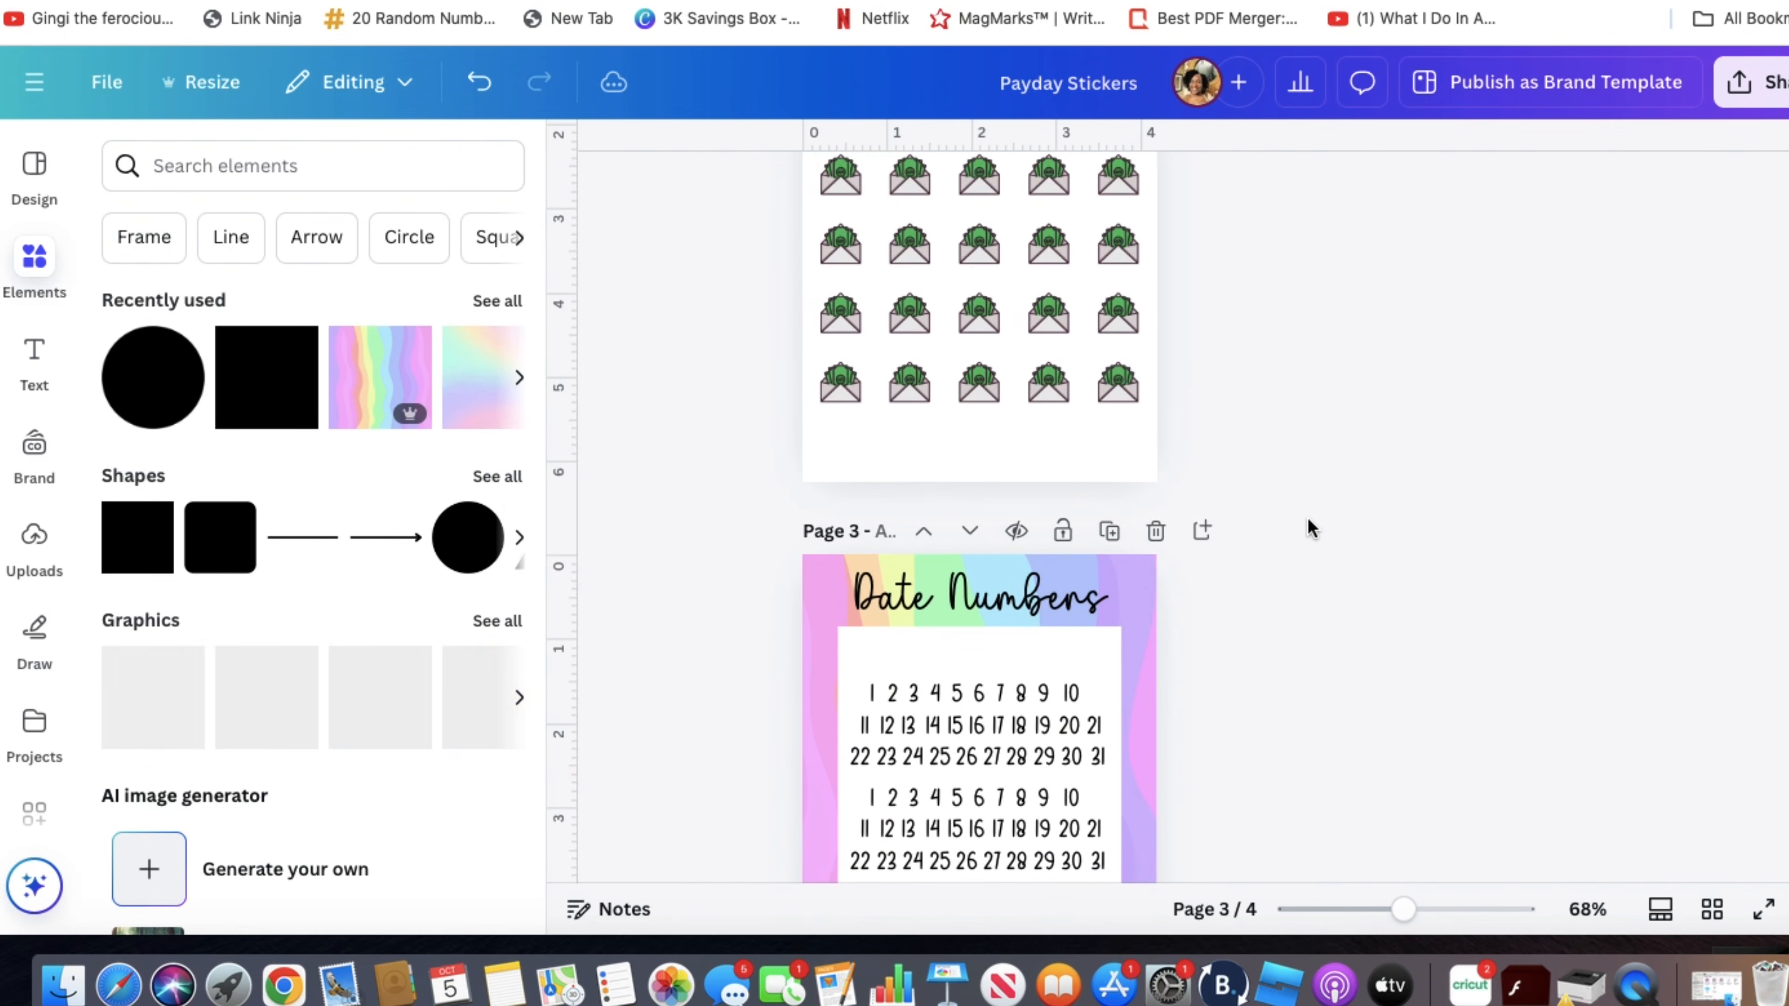
left_click_drag(1001, 695, 998, 649)
scroll(1262, 611, "down", 5)
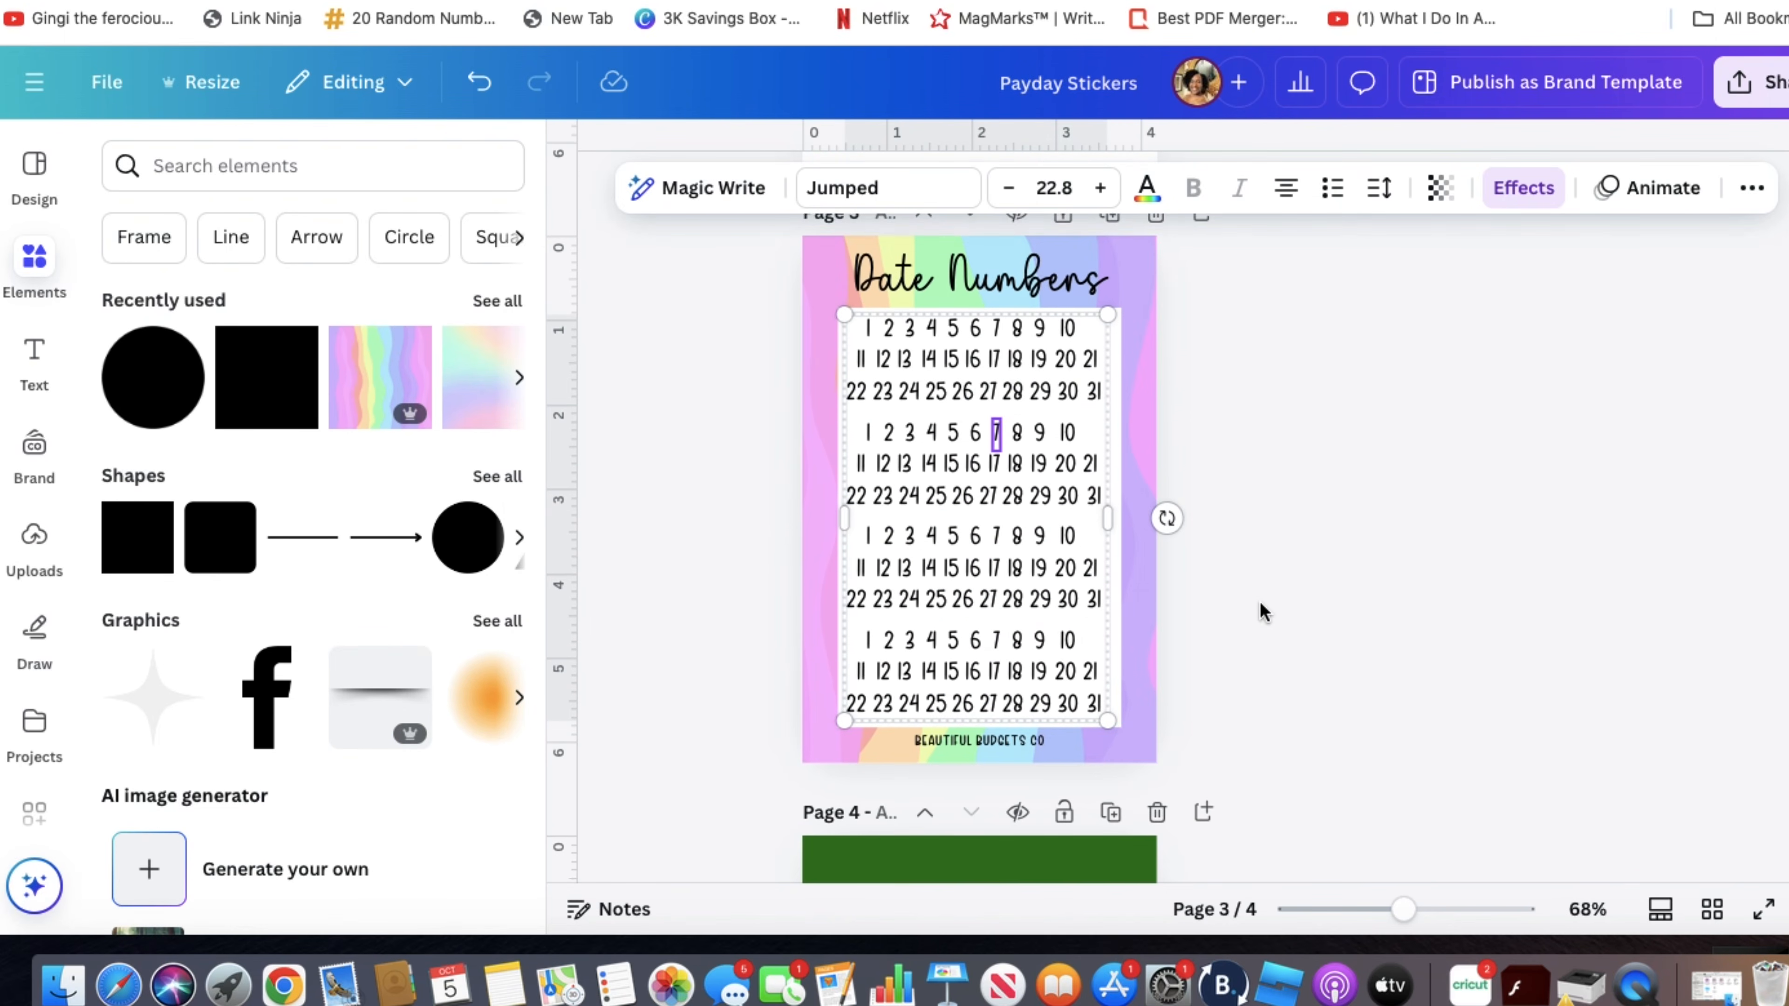
left_click(1367, 704)
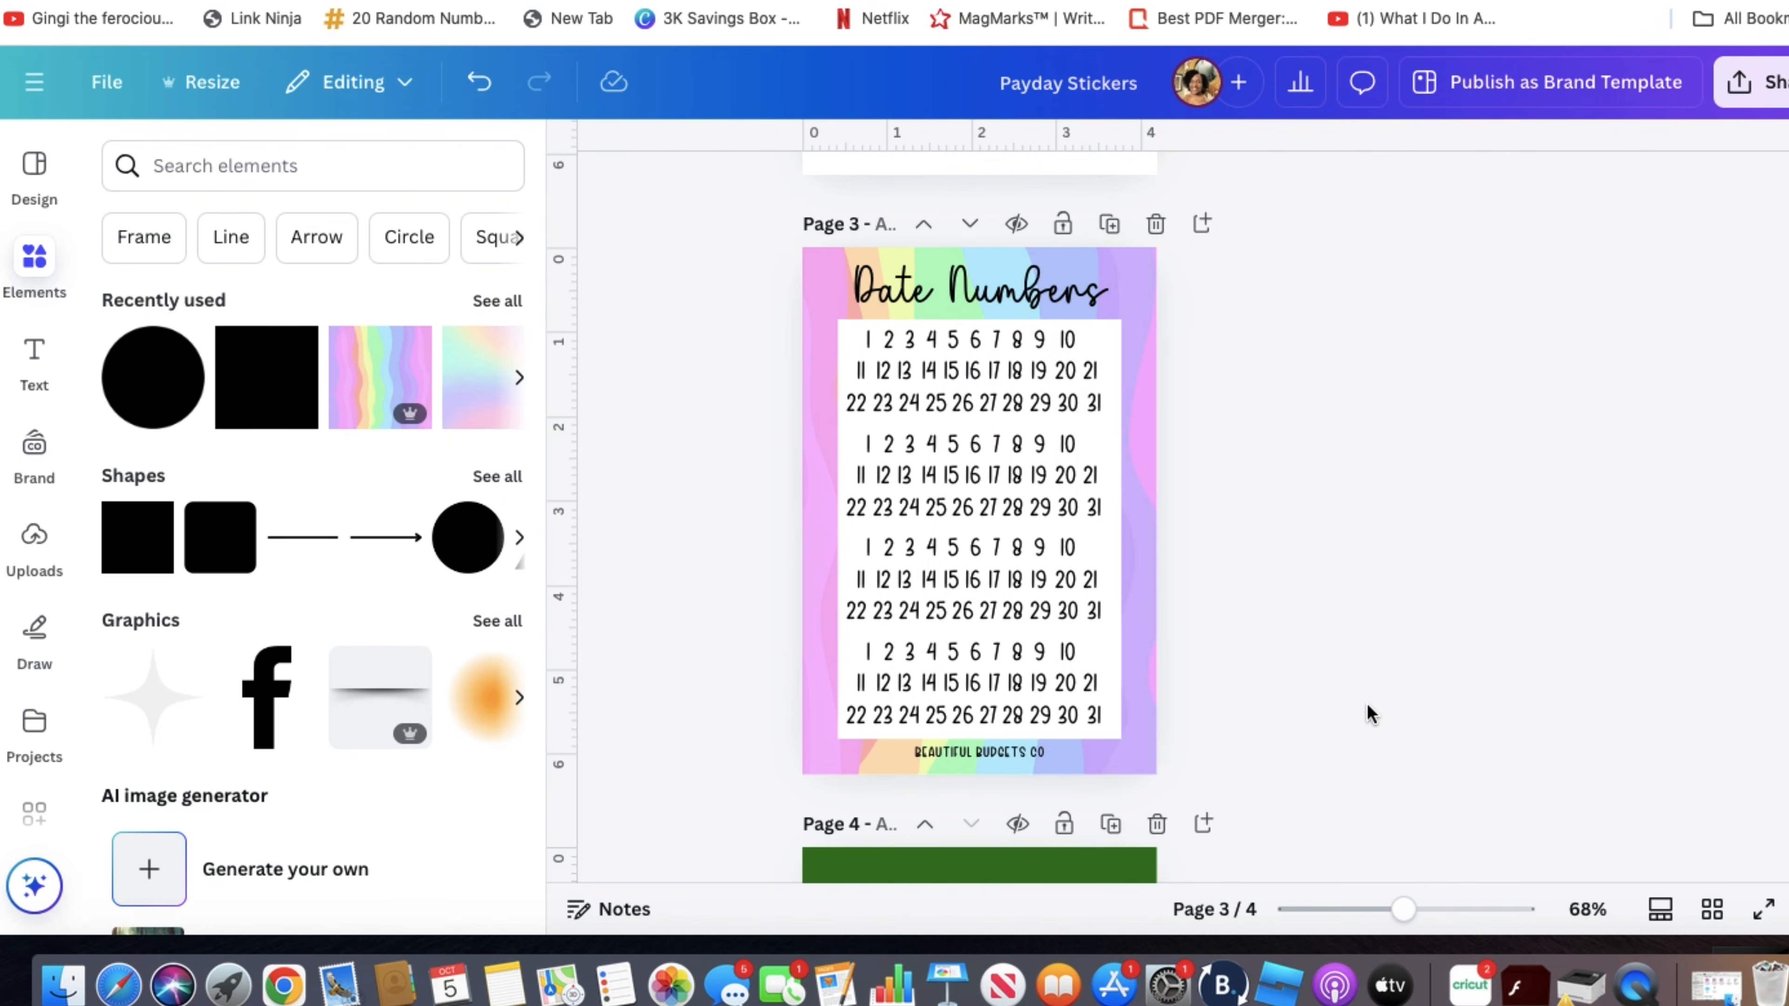
- Delete the copied number blocks from the Date Numbers page
left_click(1044, 591)
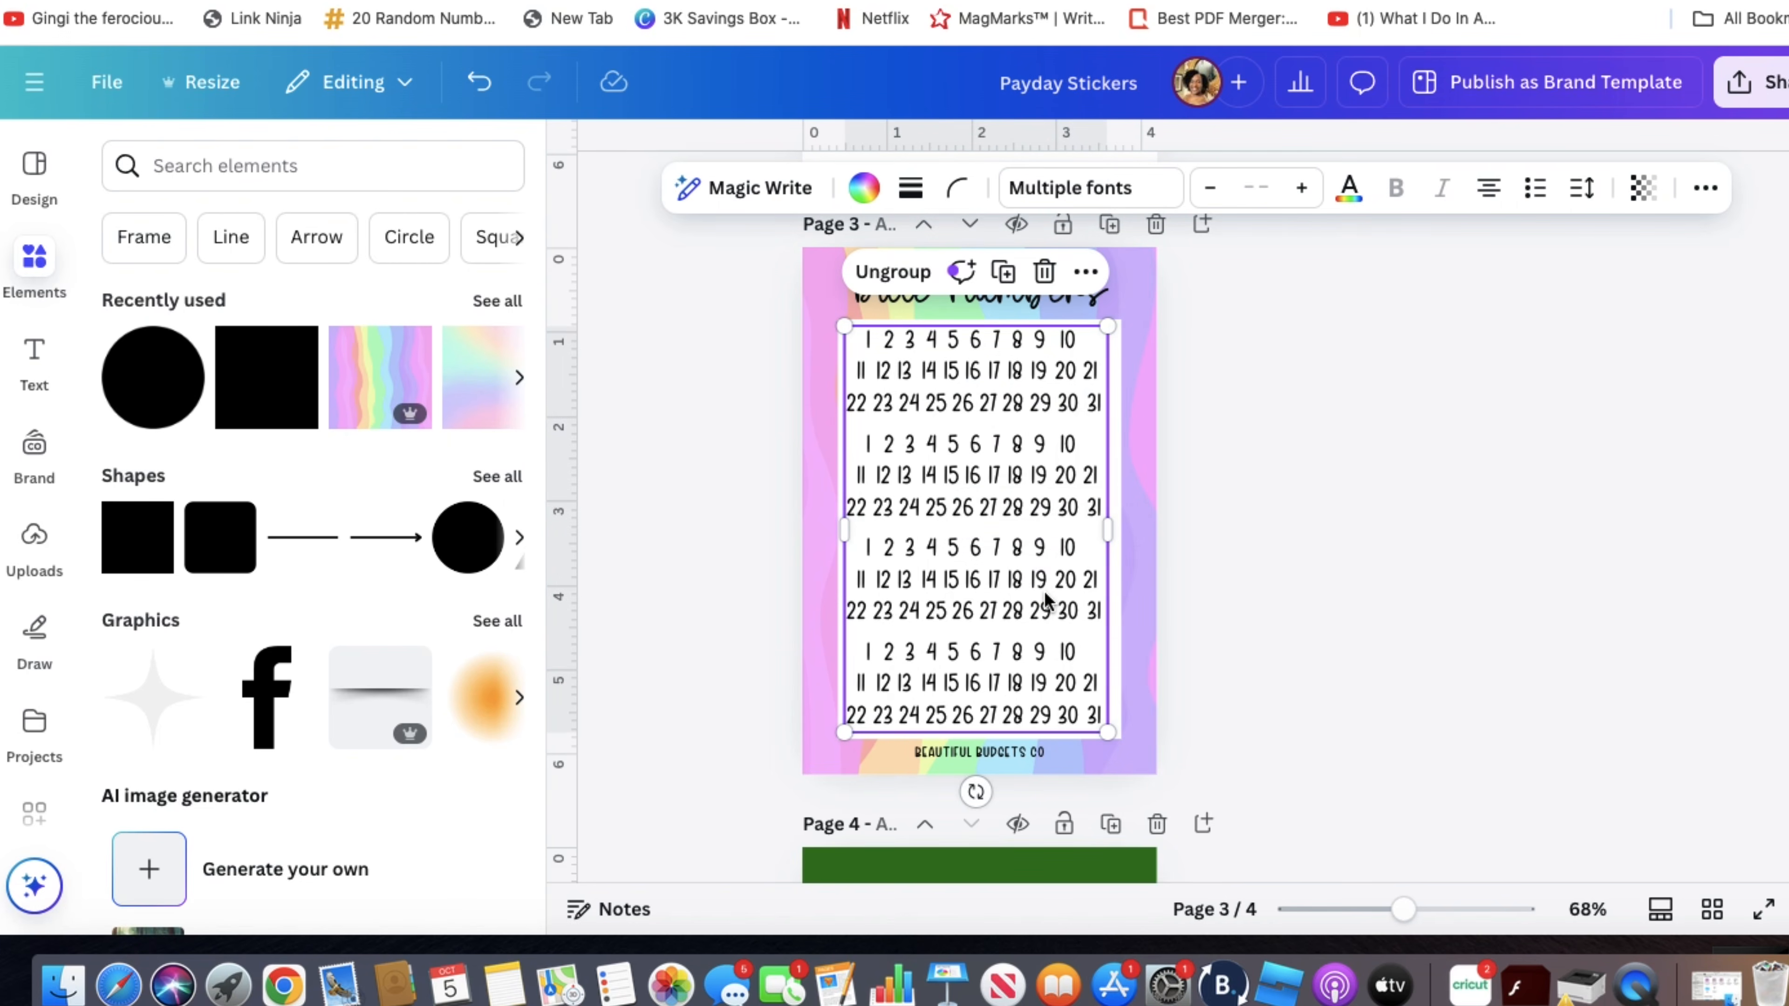
key("Delete")
scroll(1351, 622, "down", 5)
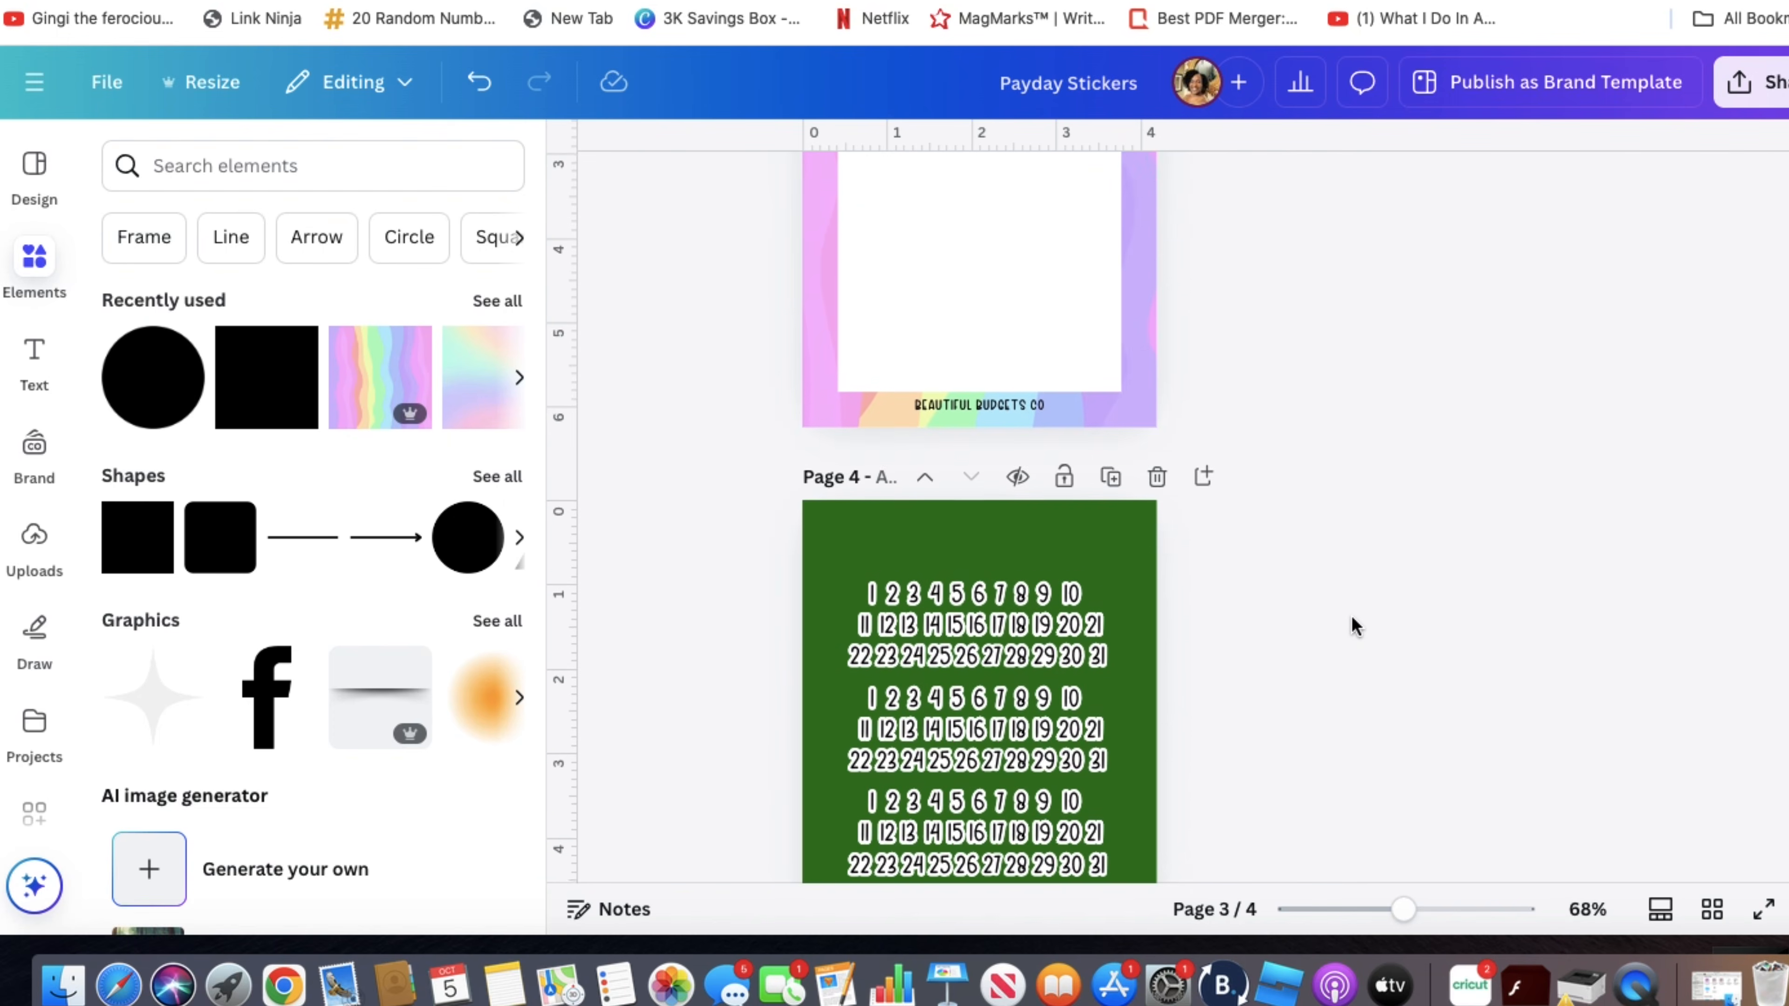
- Review the background and sticker pages of the design to decide which pages belong together for export
scroll(1352, 621, "down", 3)
scroll(1352, 621, "up", 5)
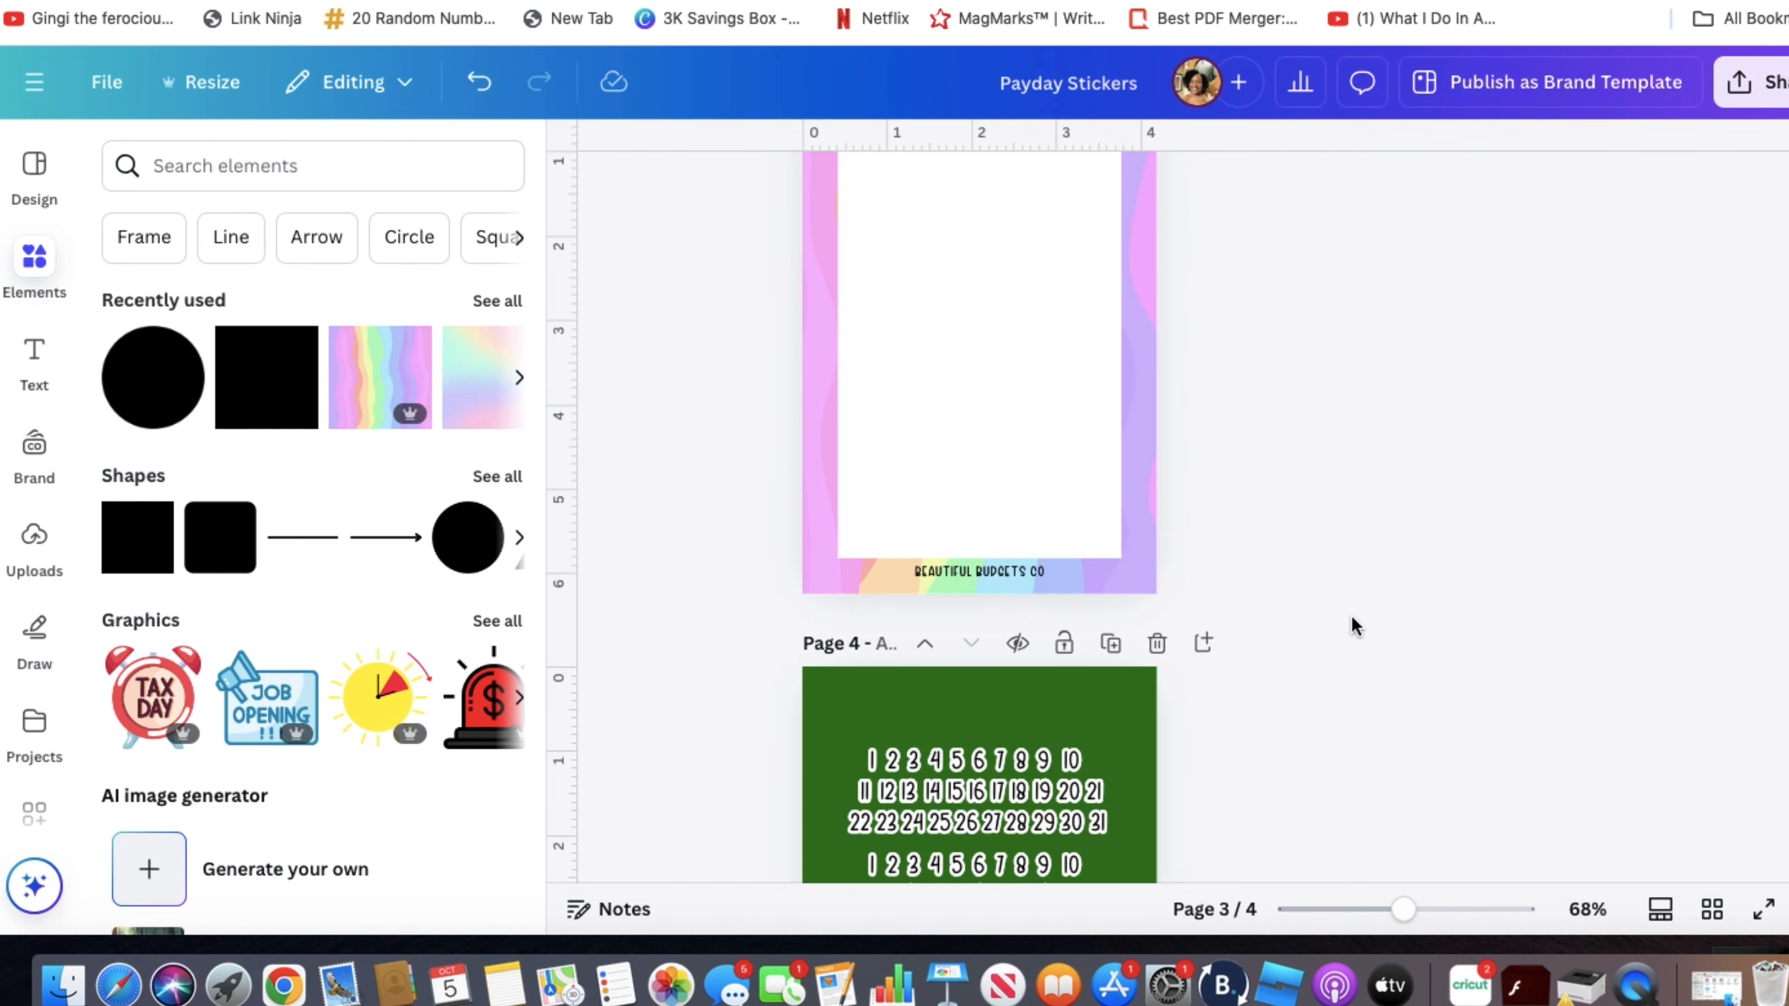
scroll(1351, 617, "up", 4)
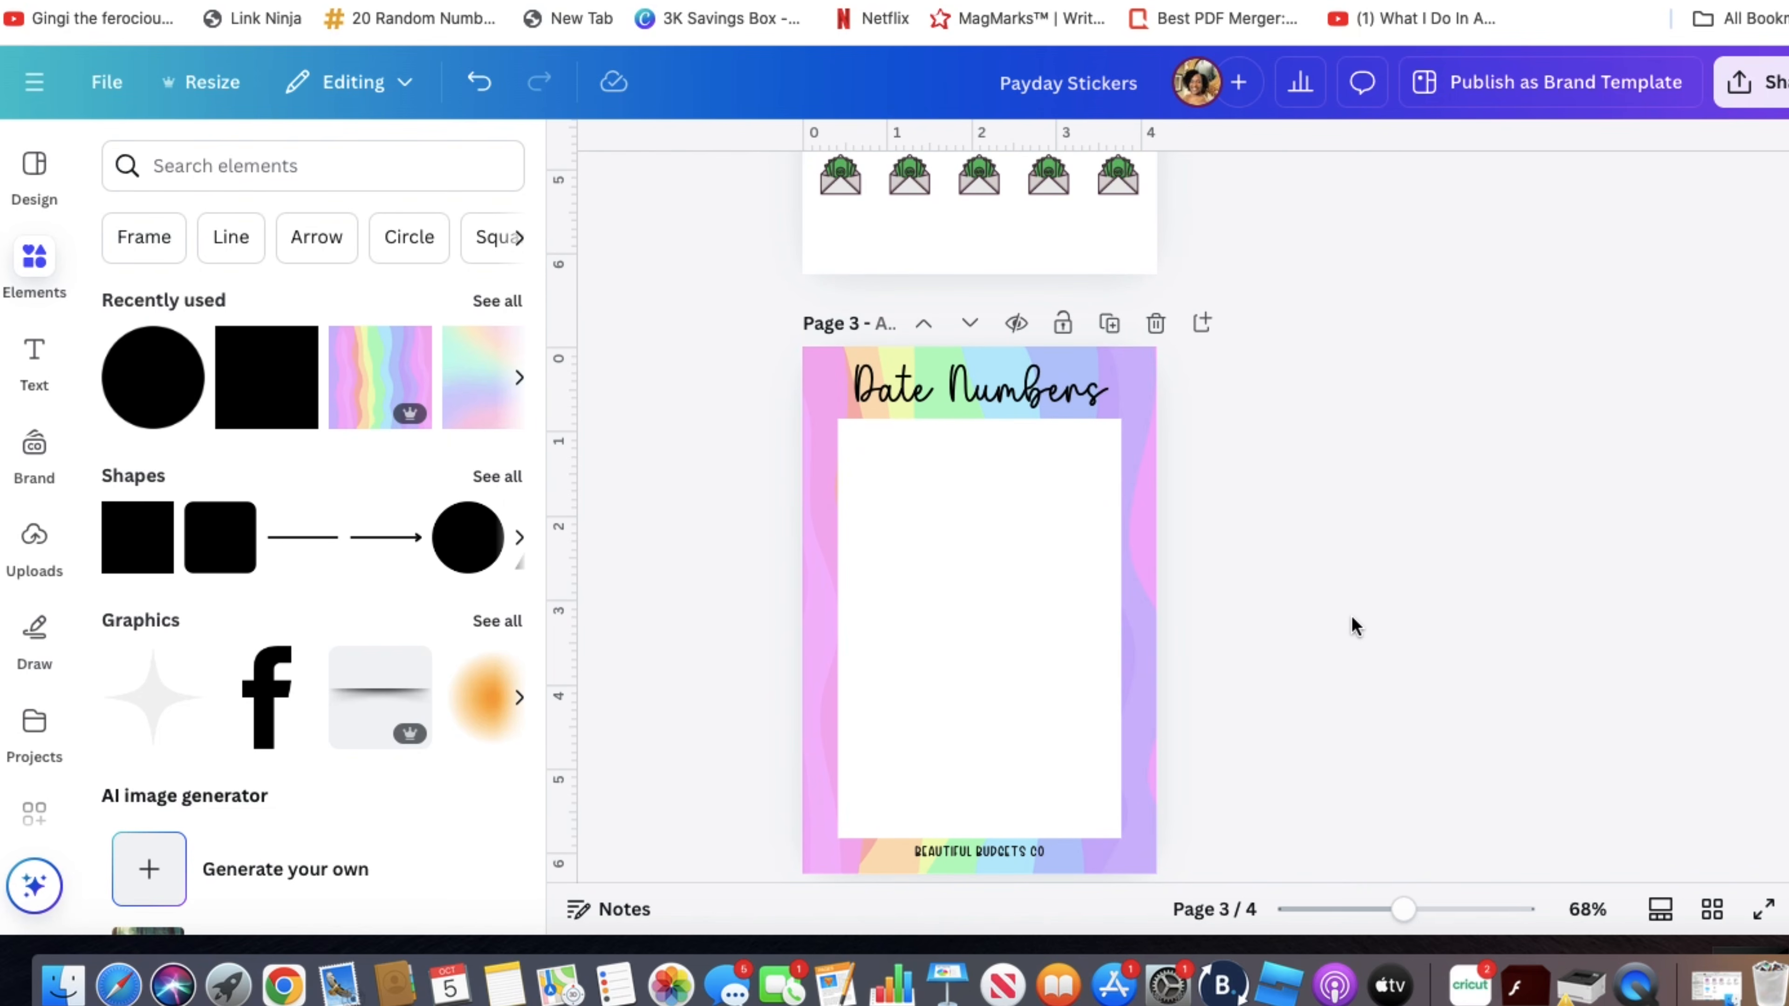
scroll(1455, 534, "up", 9)
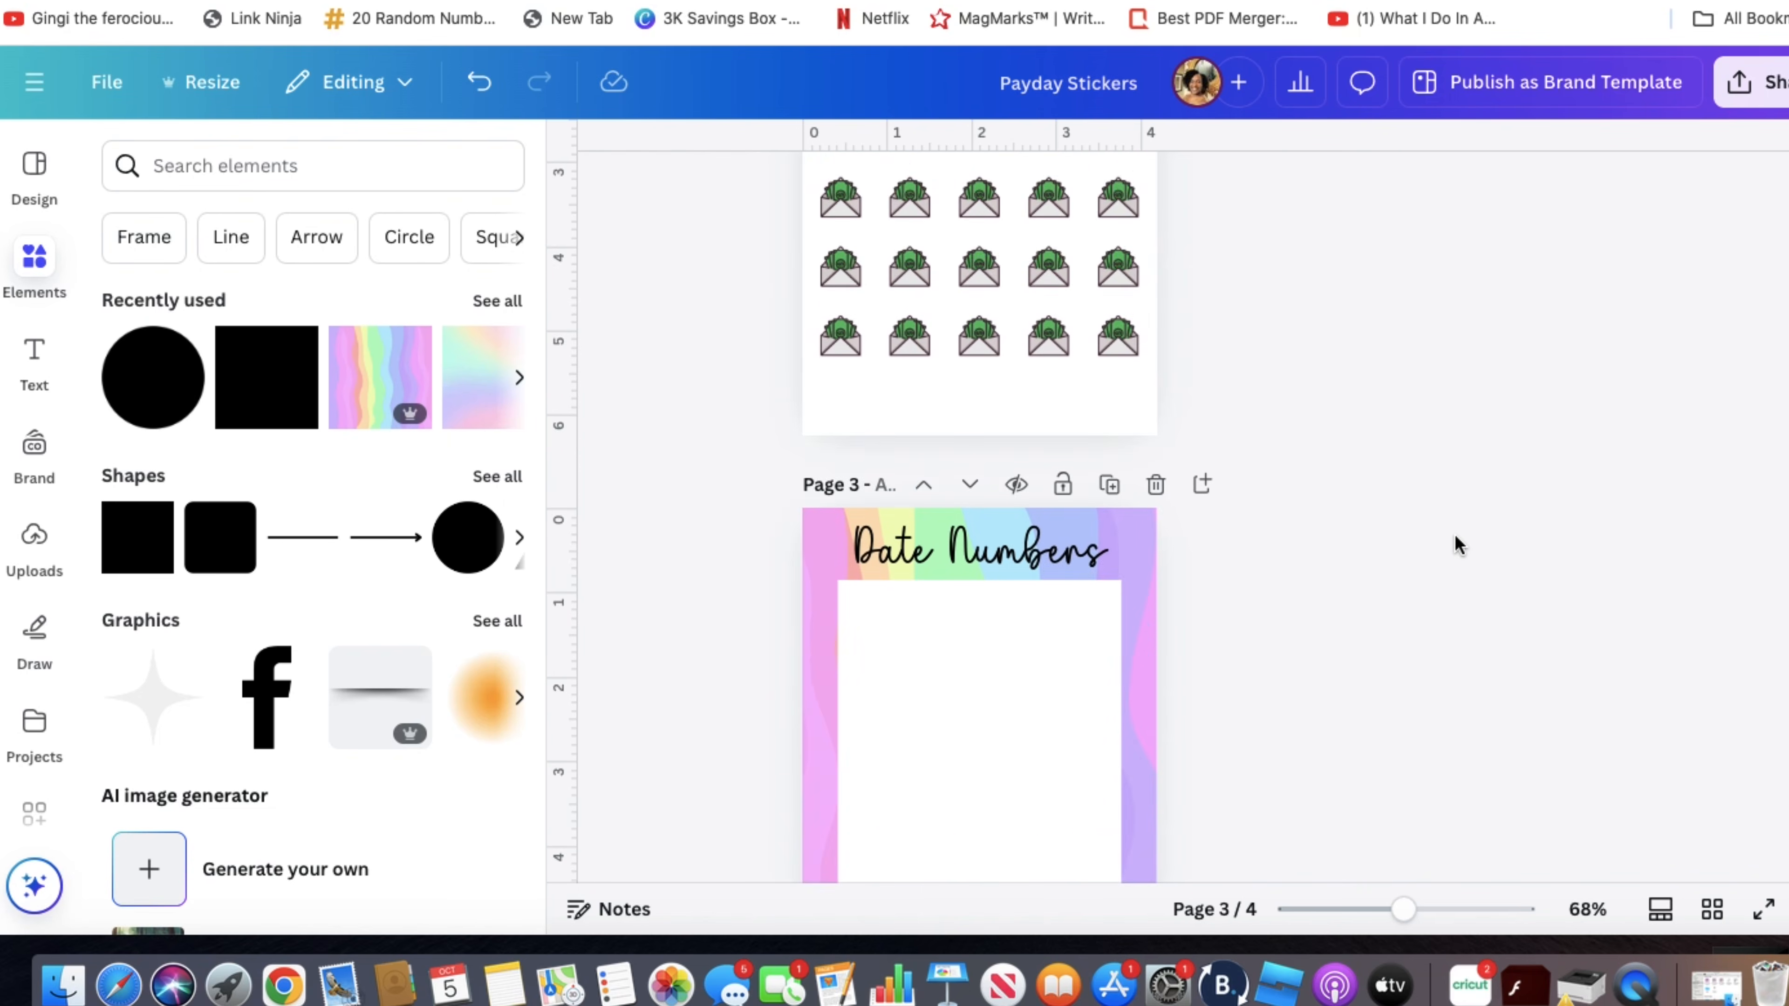
scroll(1455, 534, "up", 7)
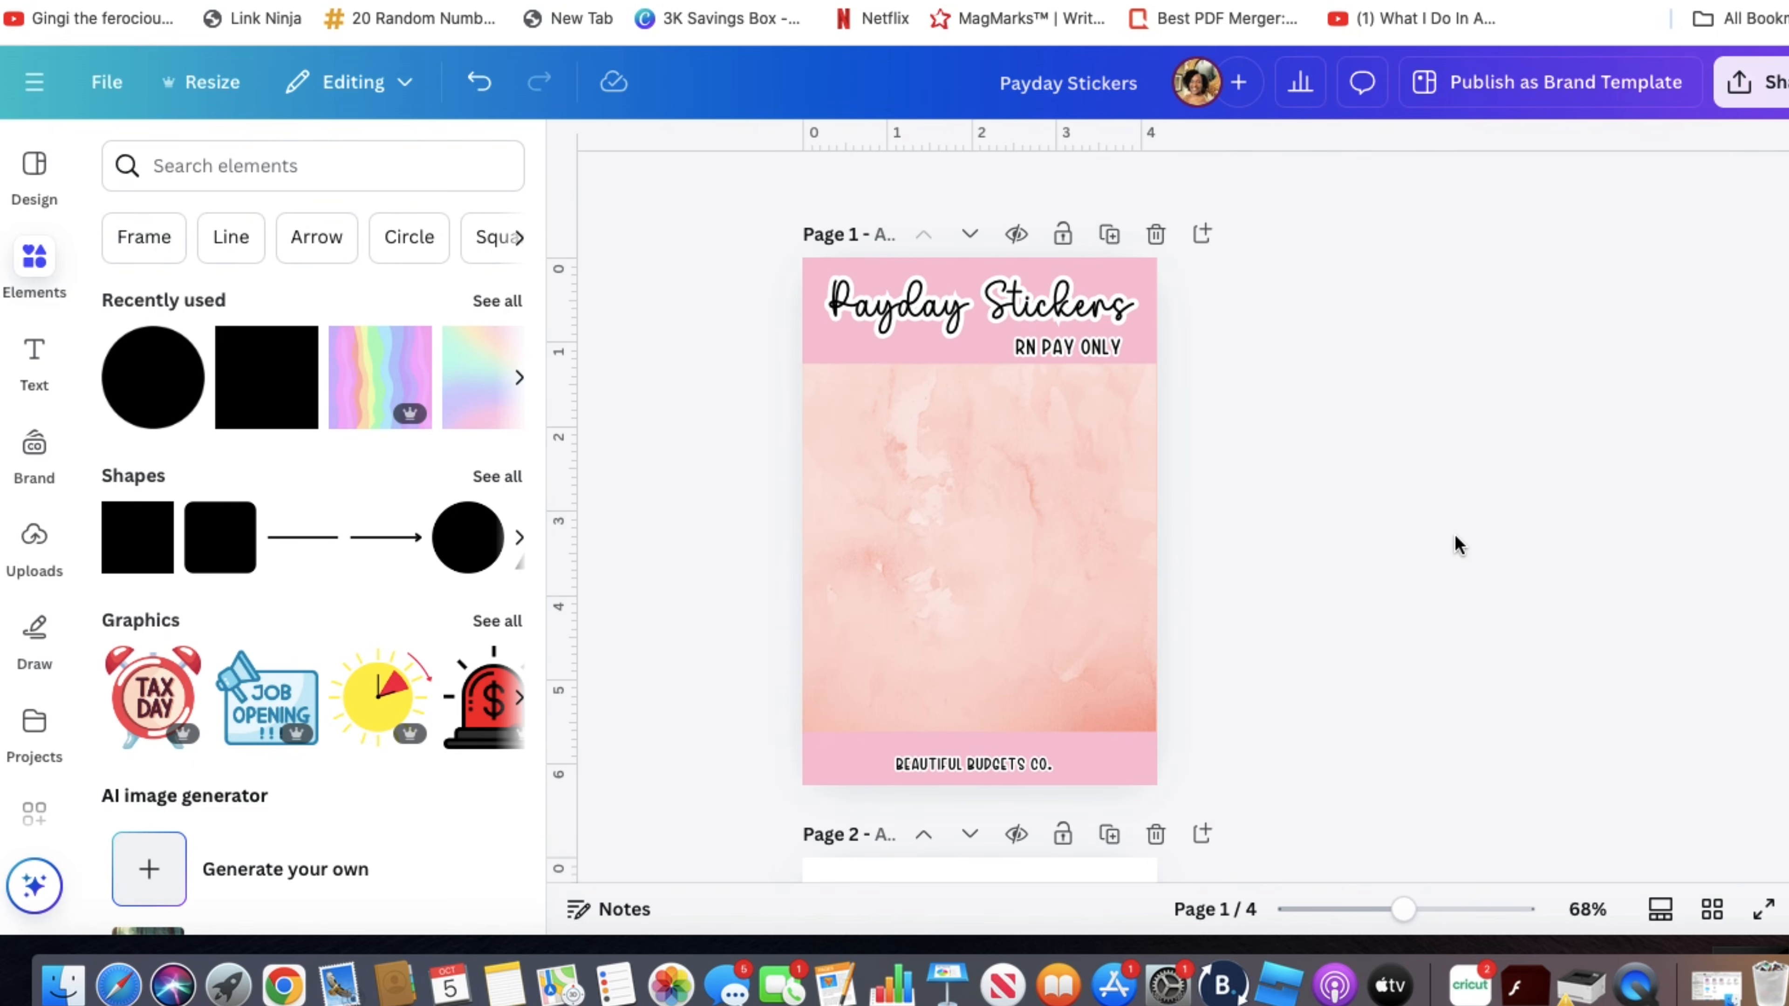
scroll(1455, 536, "down", 1)
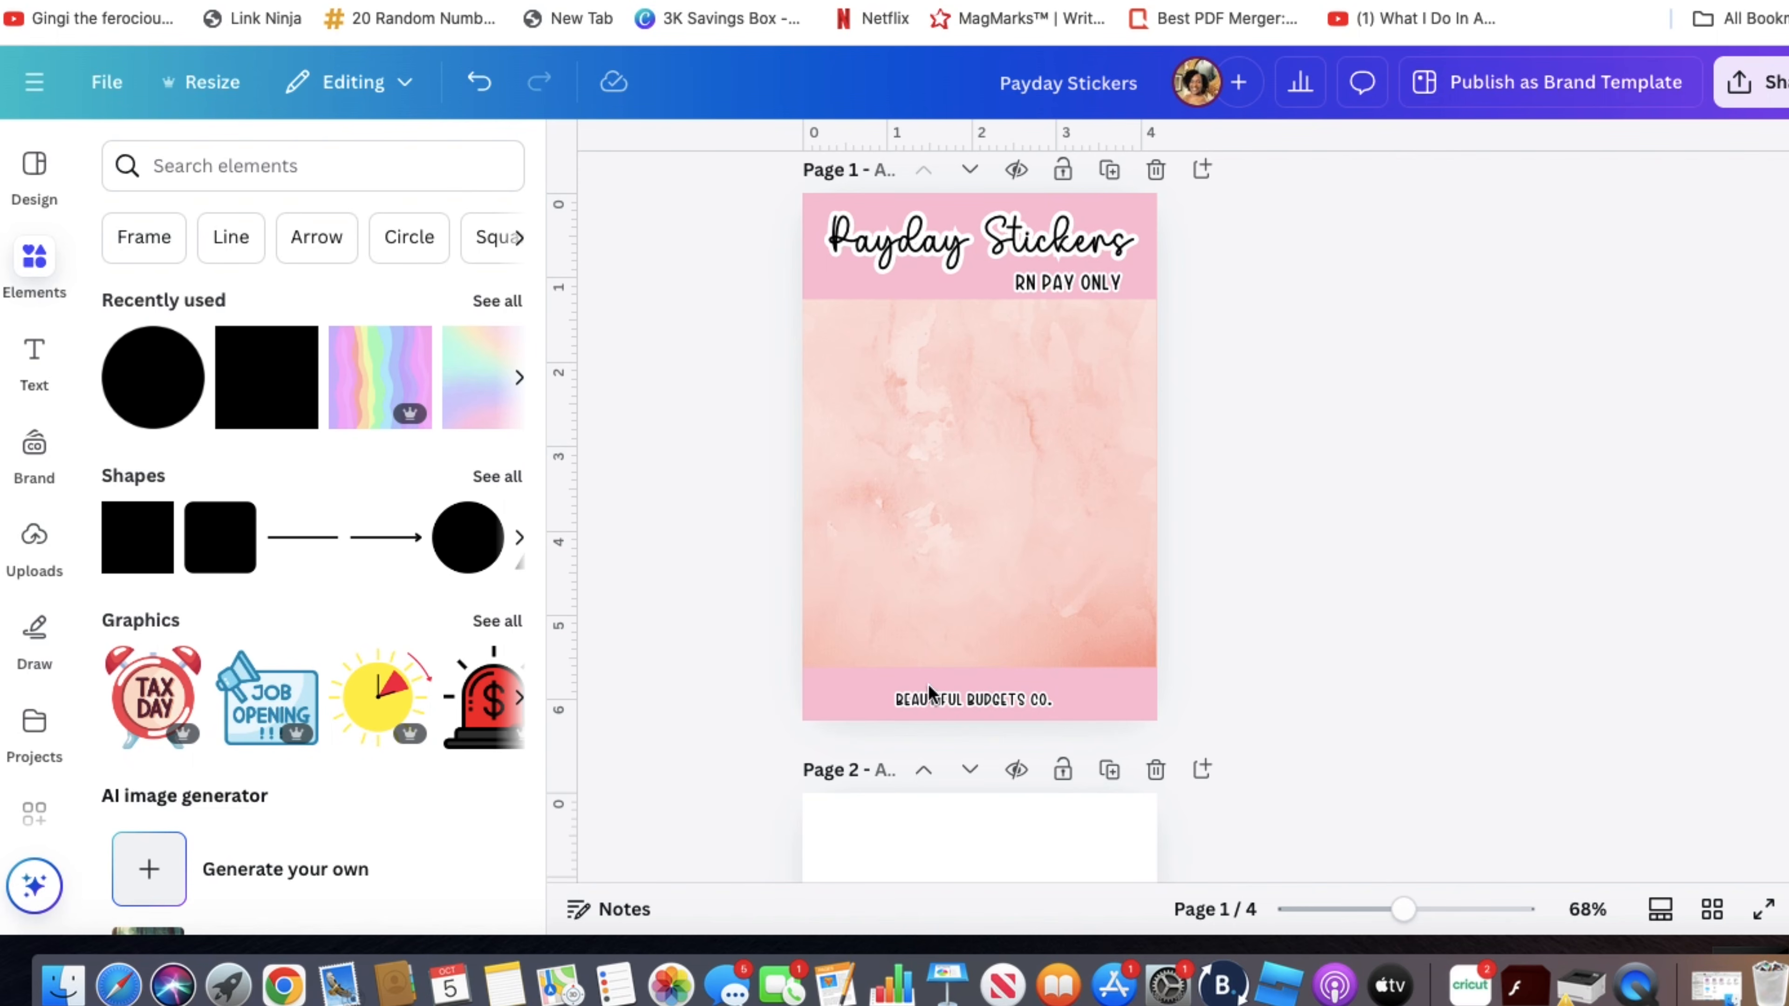
scroll(988, 381, "down", 15)
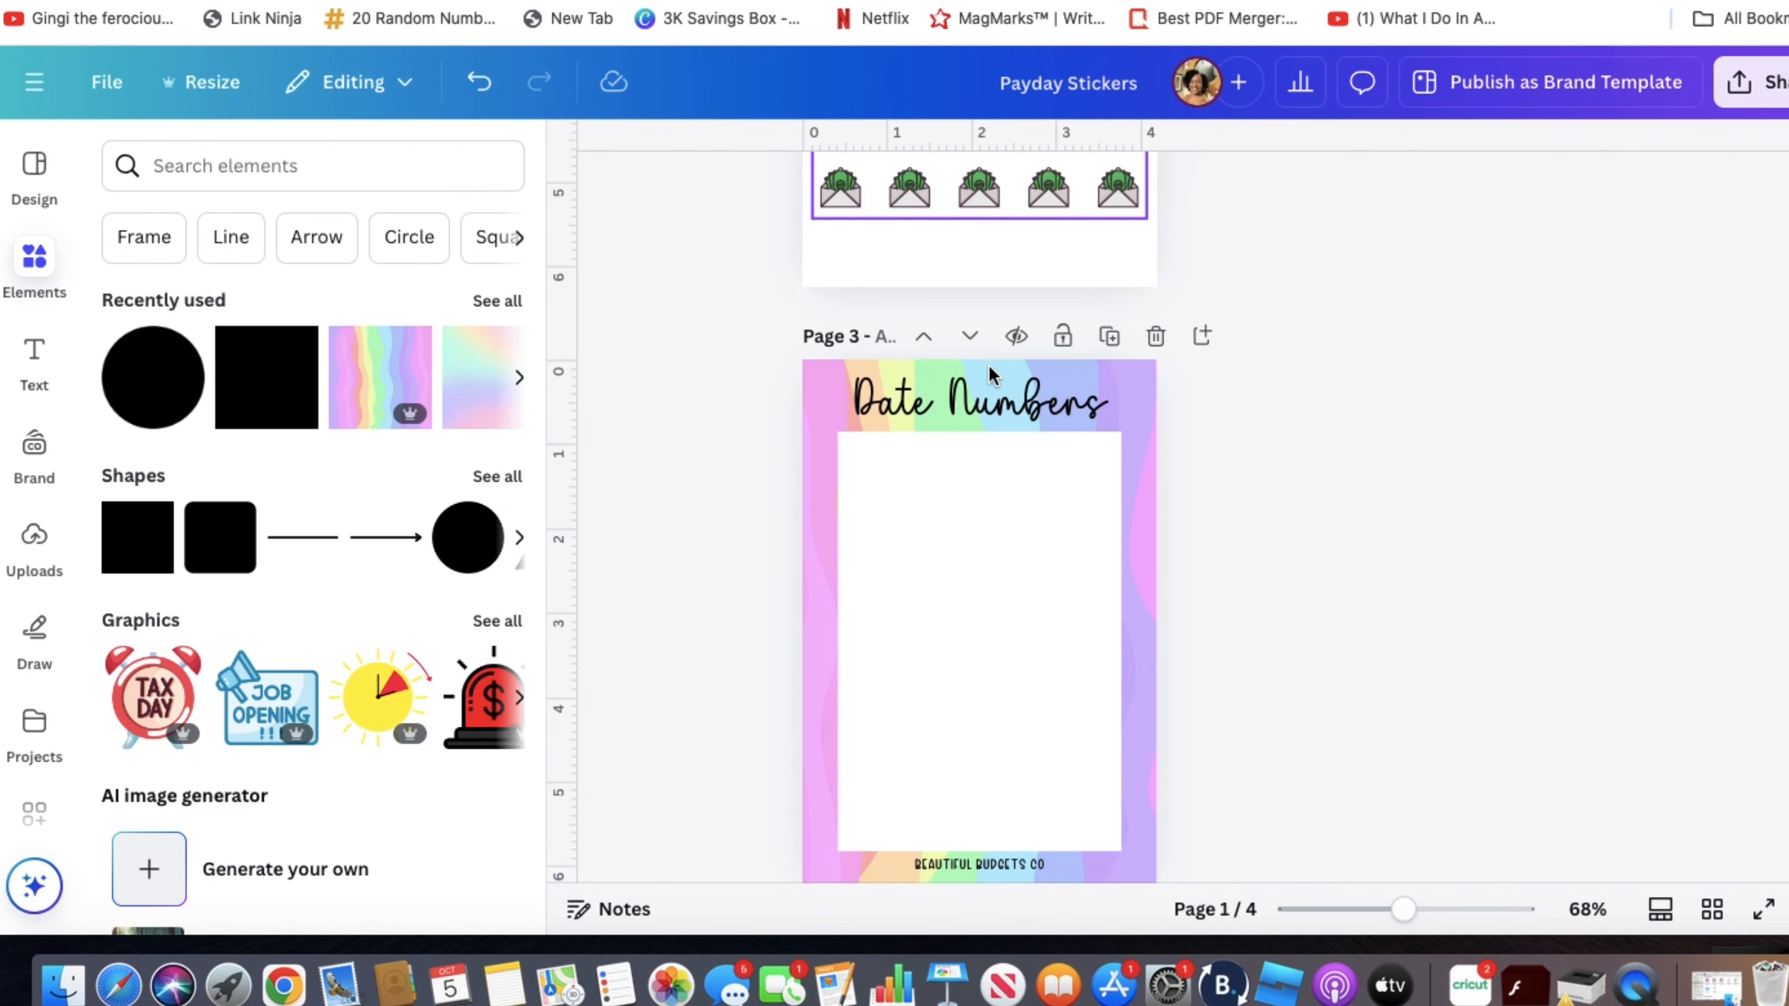
scroll(963, 509, "up", 15)
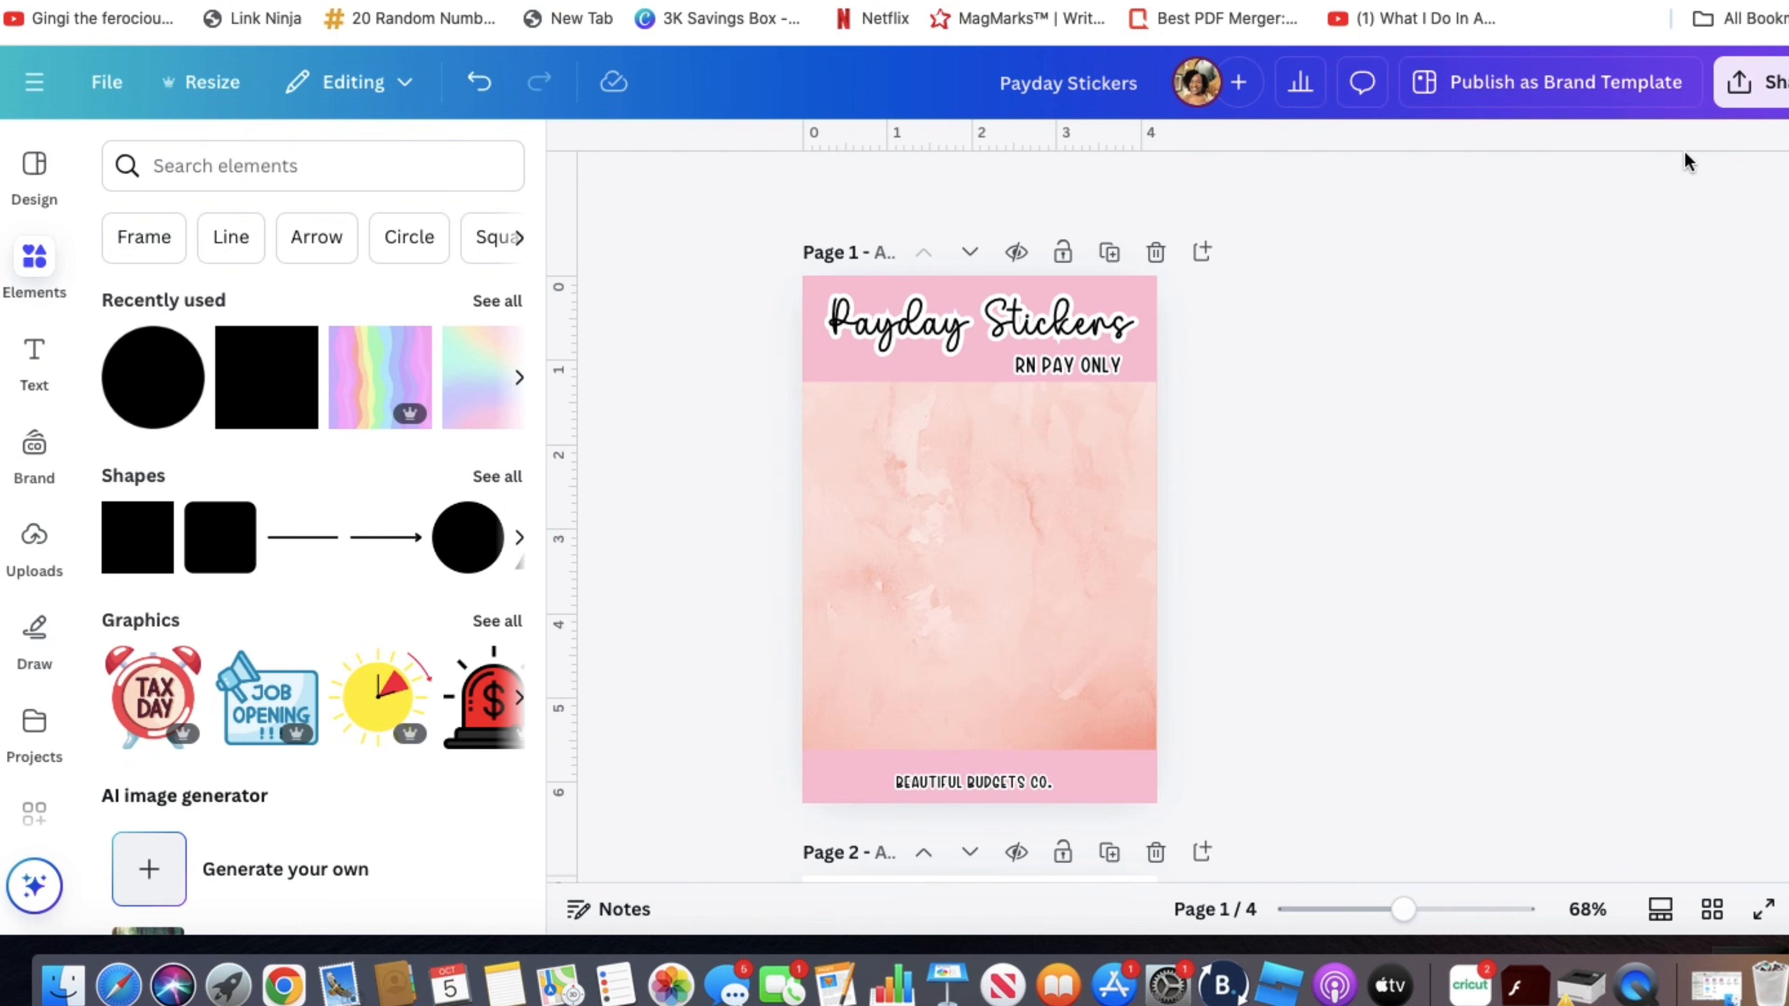
- Download background pages 1 and 3 as PNG files without a transparent background
left_click(1770, 98)
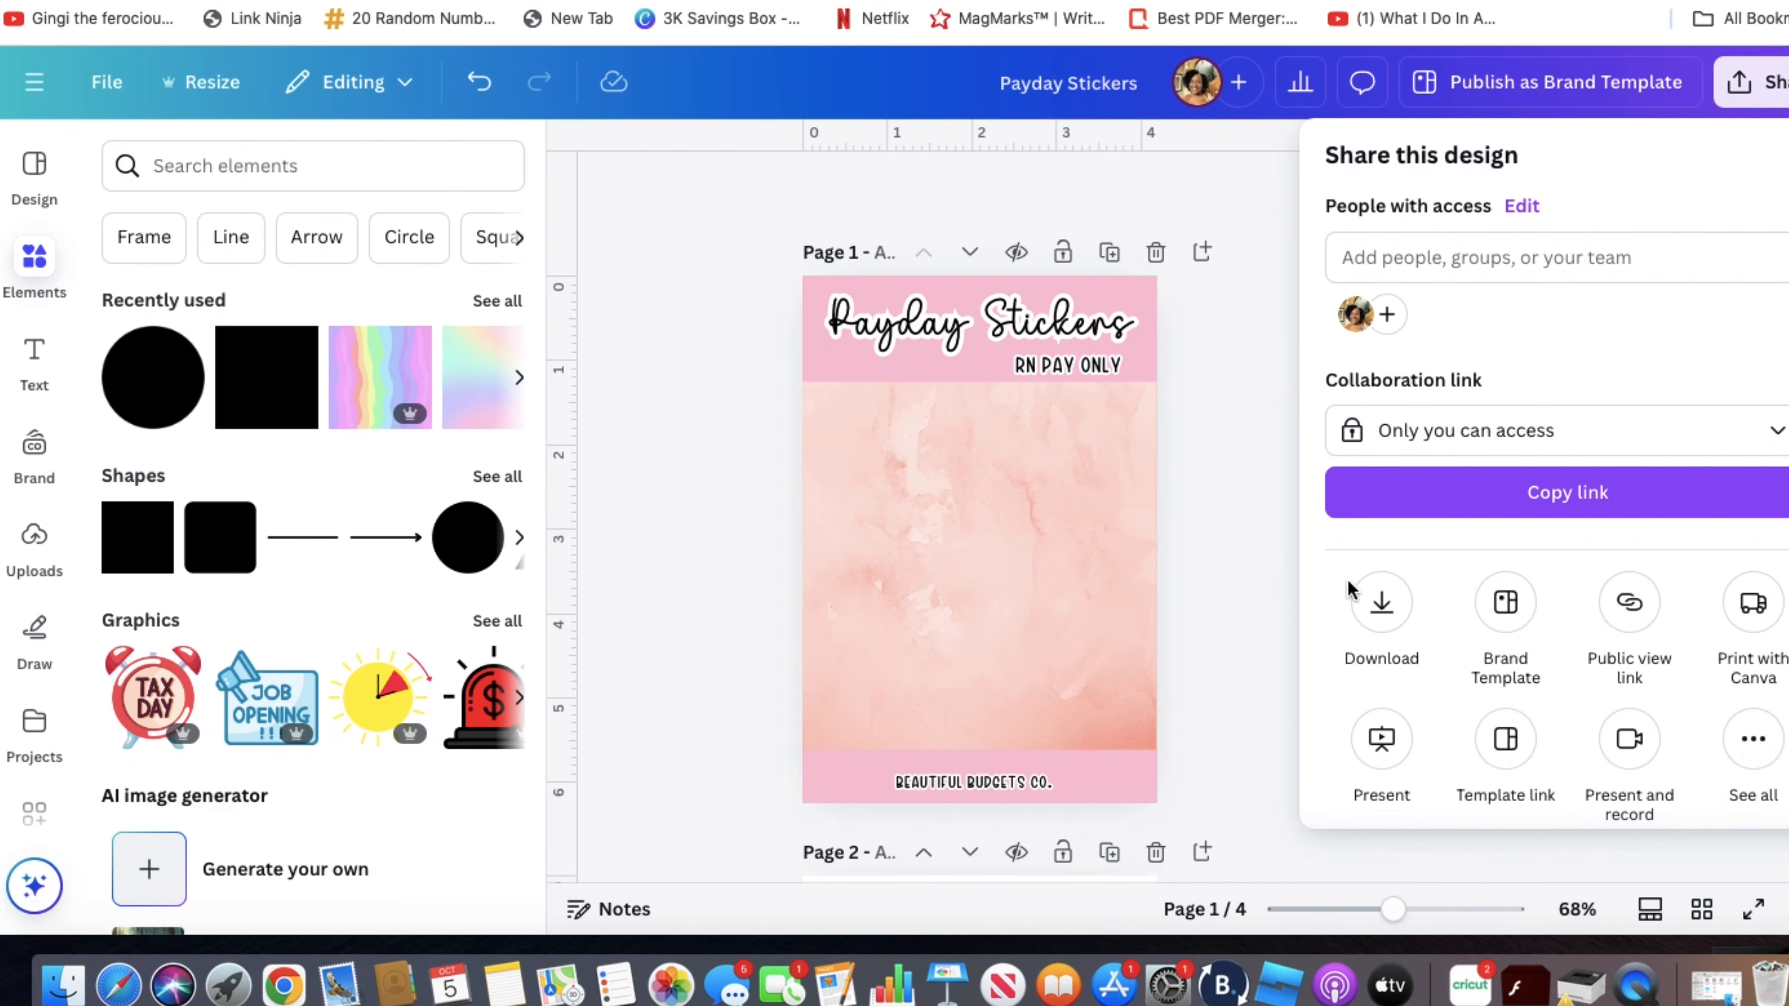
left_click(1382, 605)
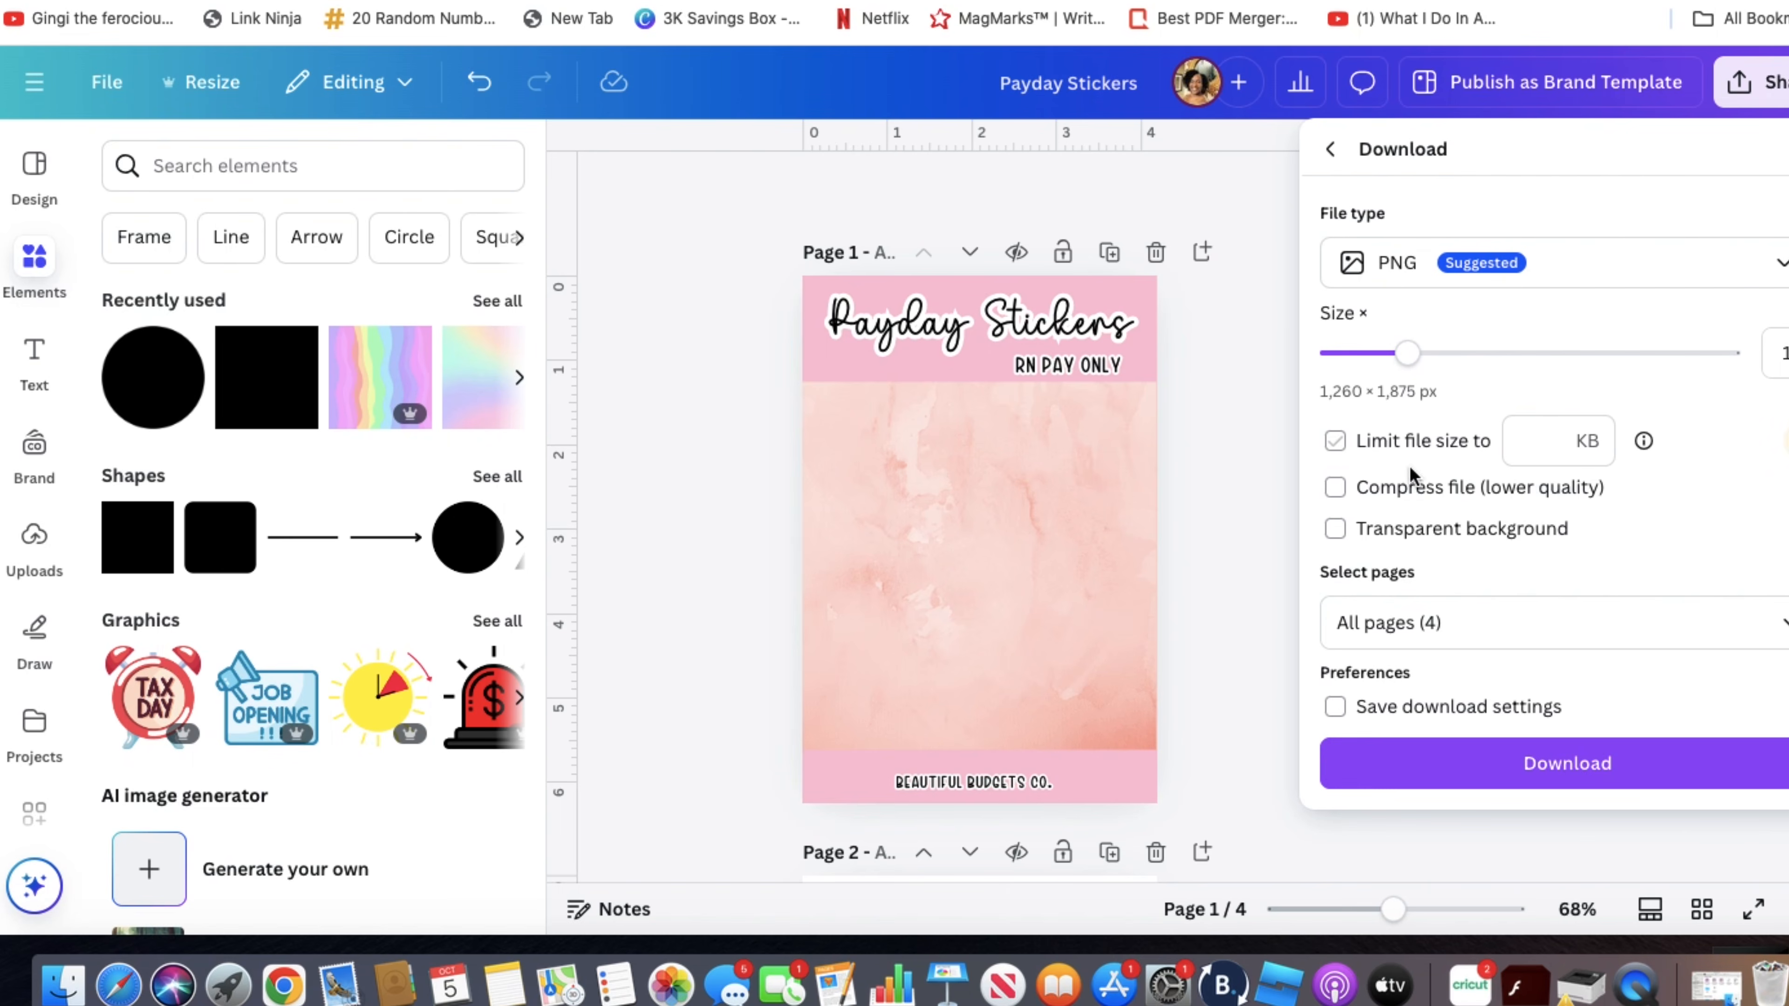
left_click(1404, 619)
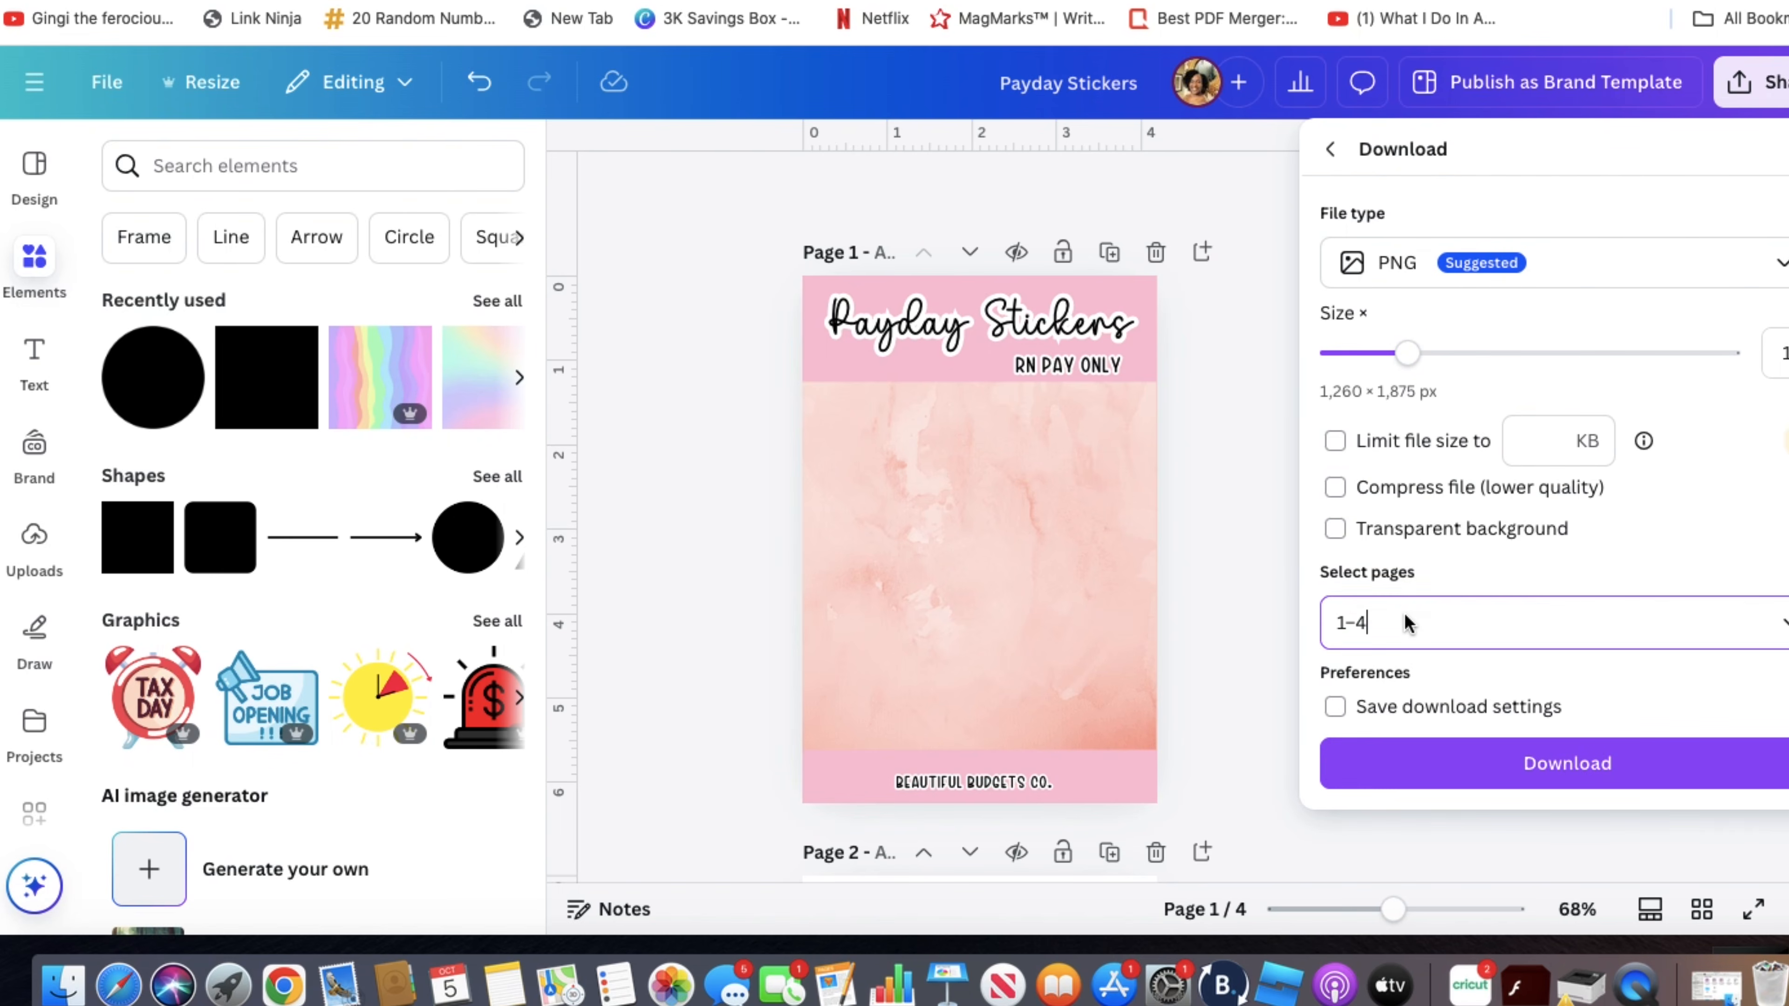
key("BackSpace")
key("BackSpace")
type(",3")
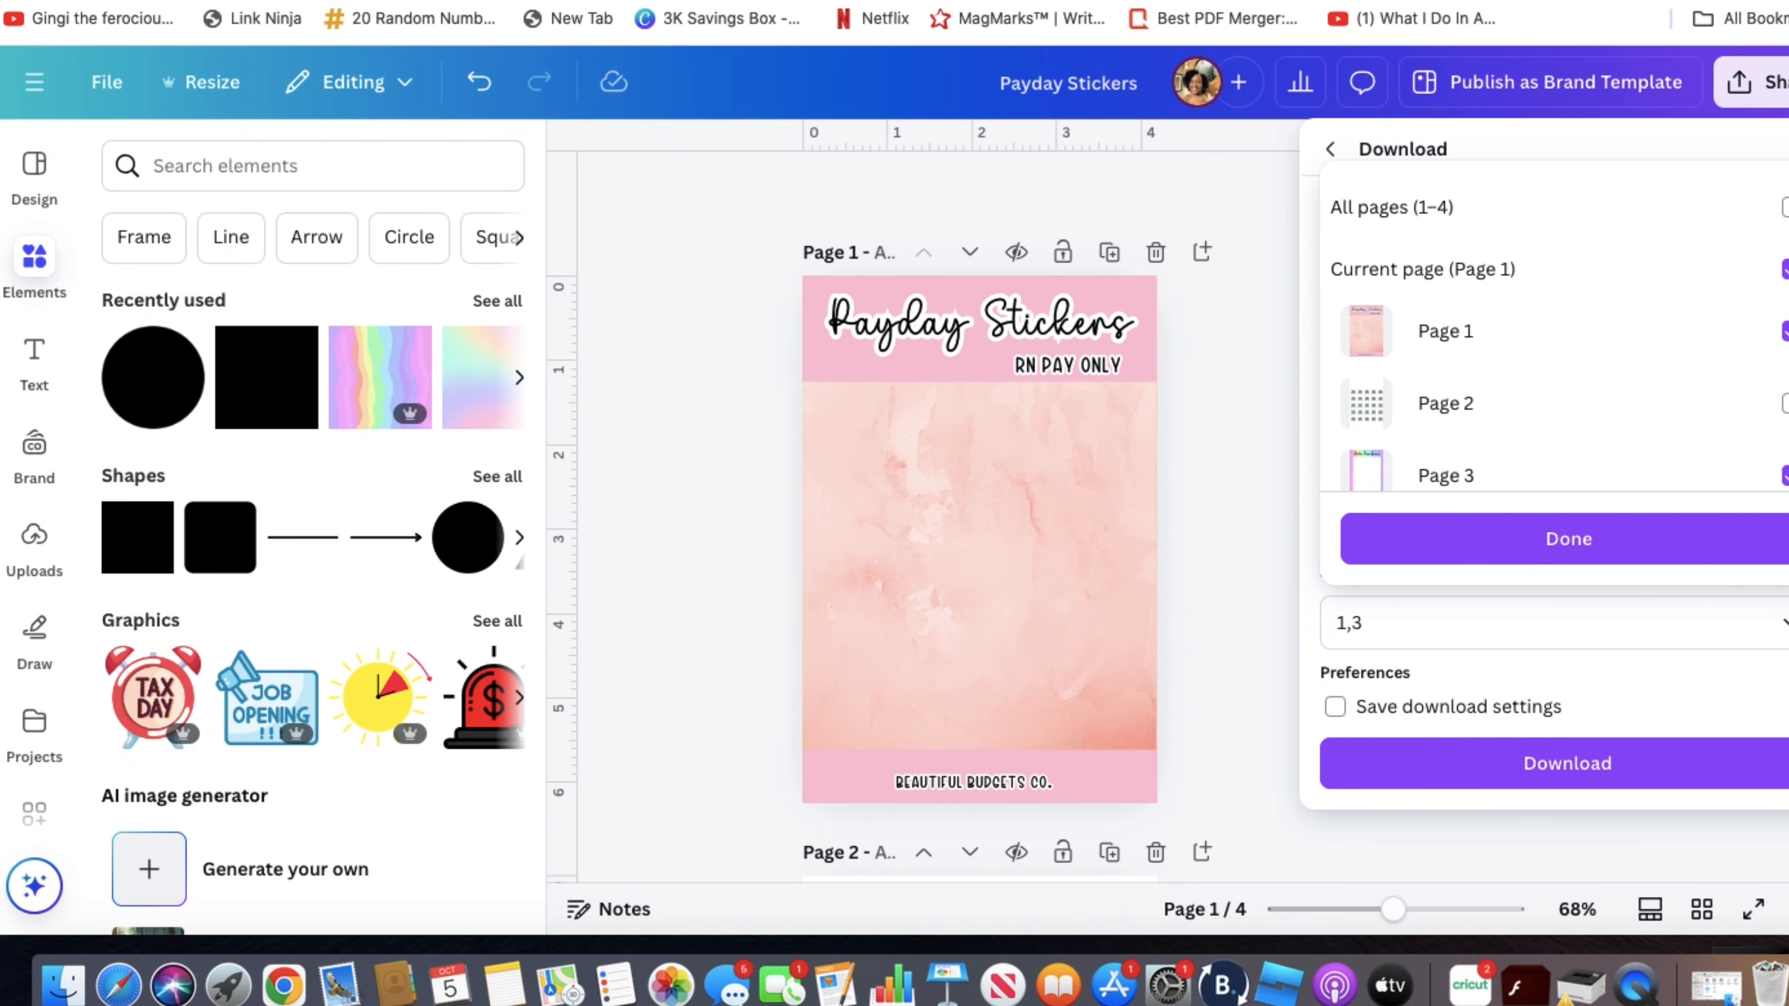
left_click(1455, 759)
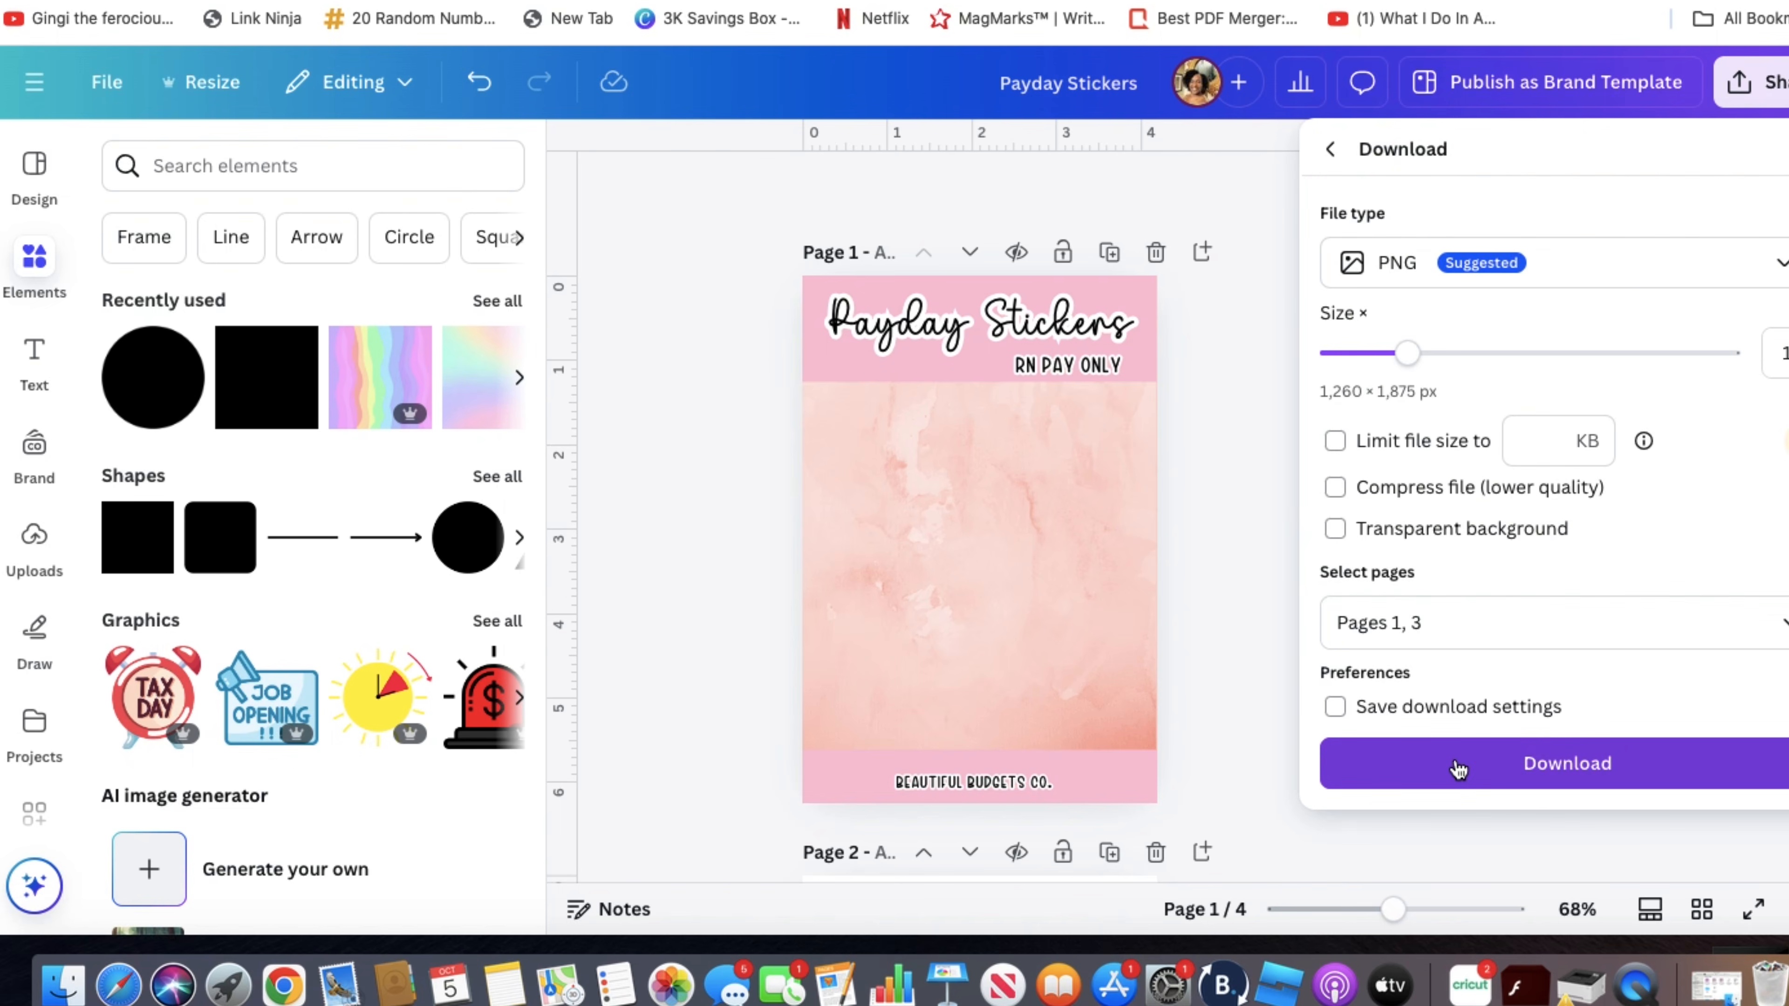
left_click(1457, 767)
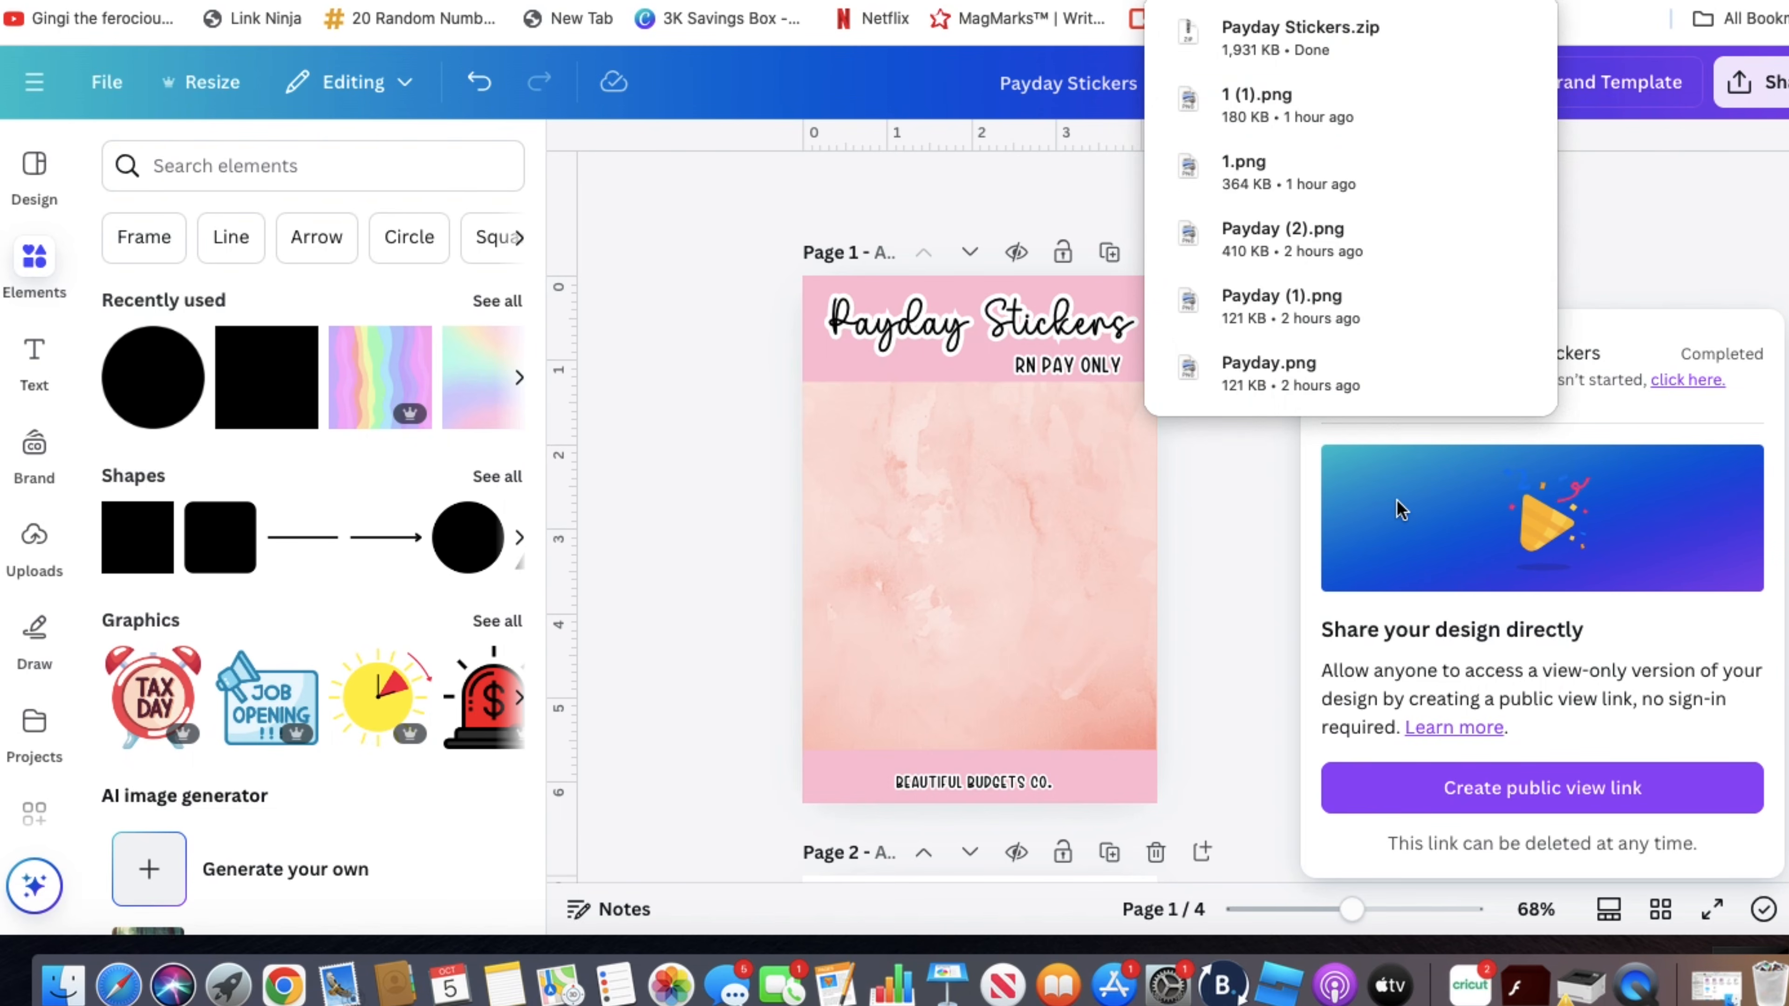
left_click(1568, 310)
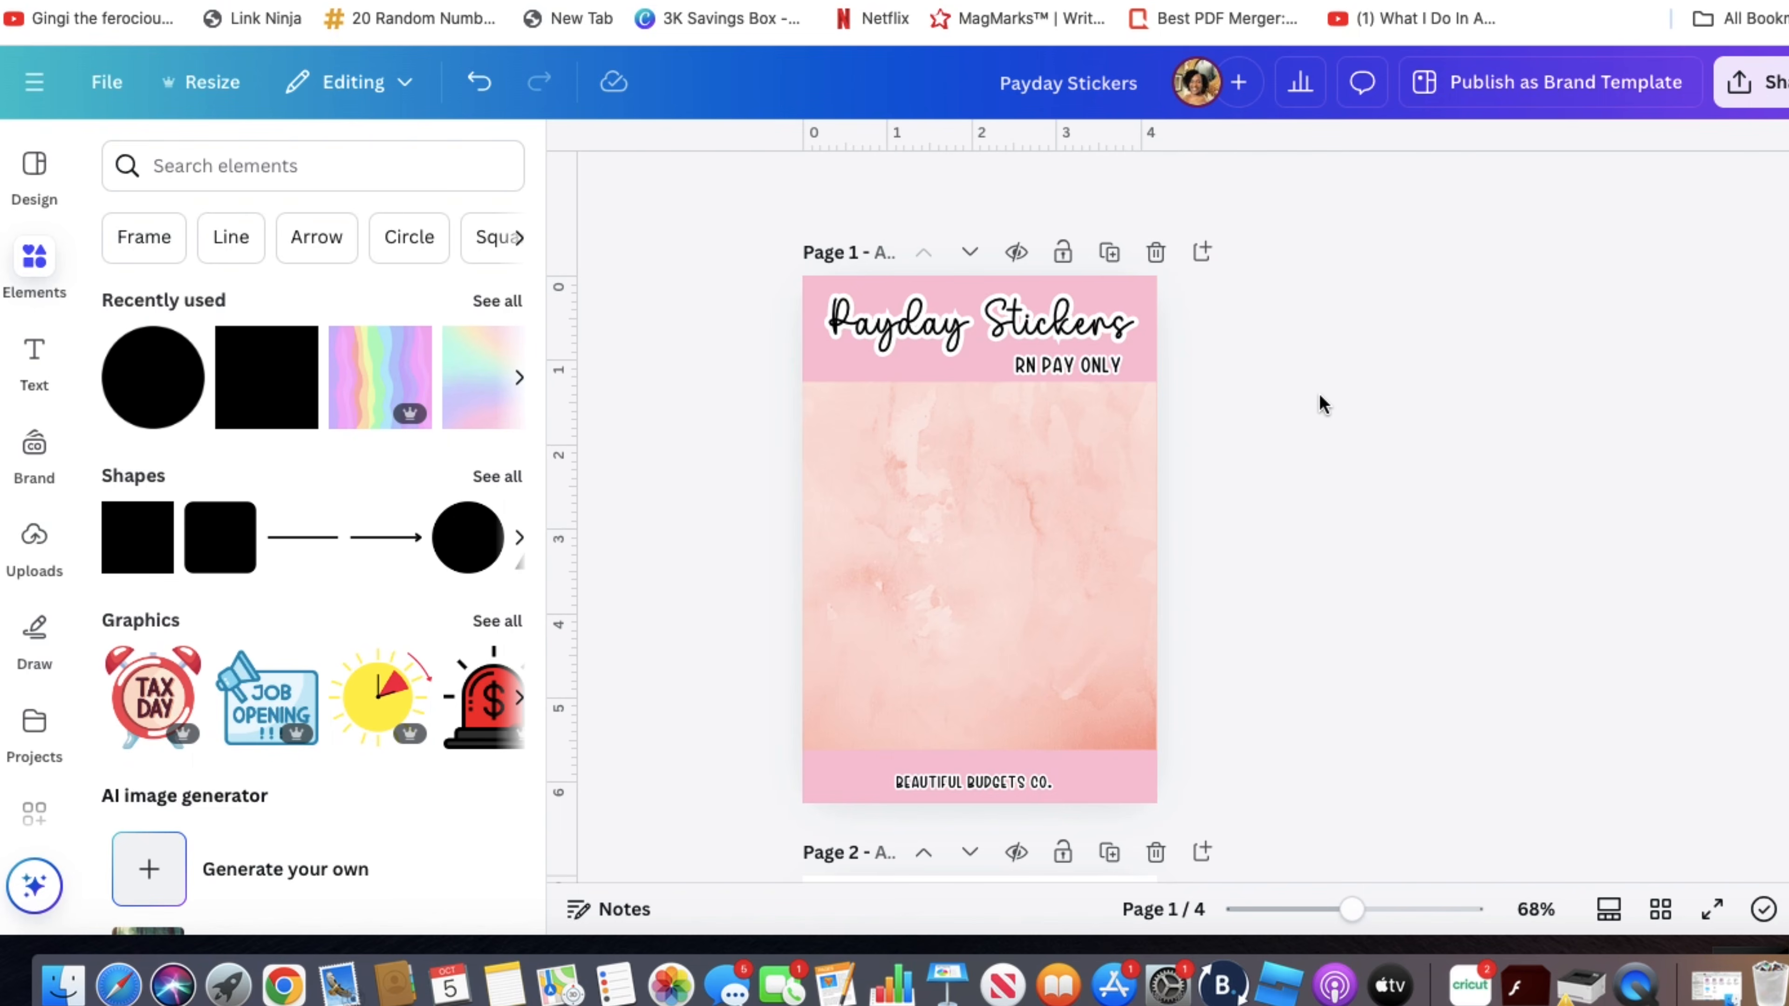
- Download sticker pages 2 and 4 as PNG files with a transparent background
left_click(1733, 91)
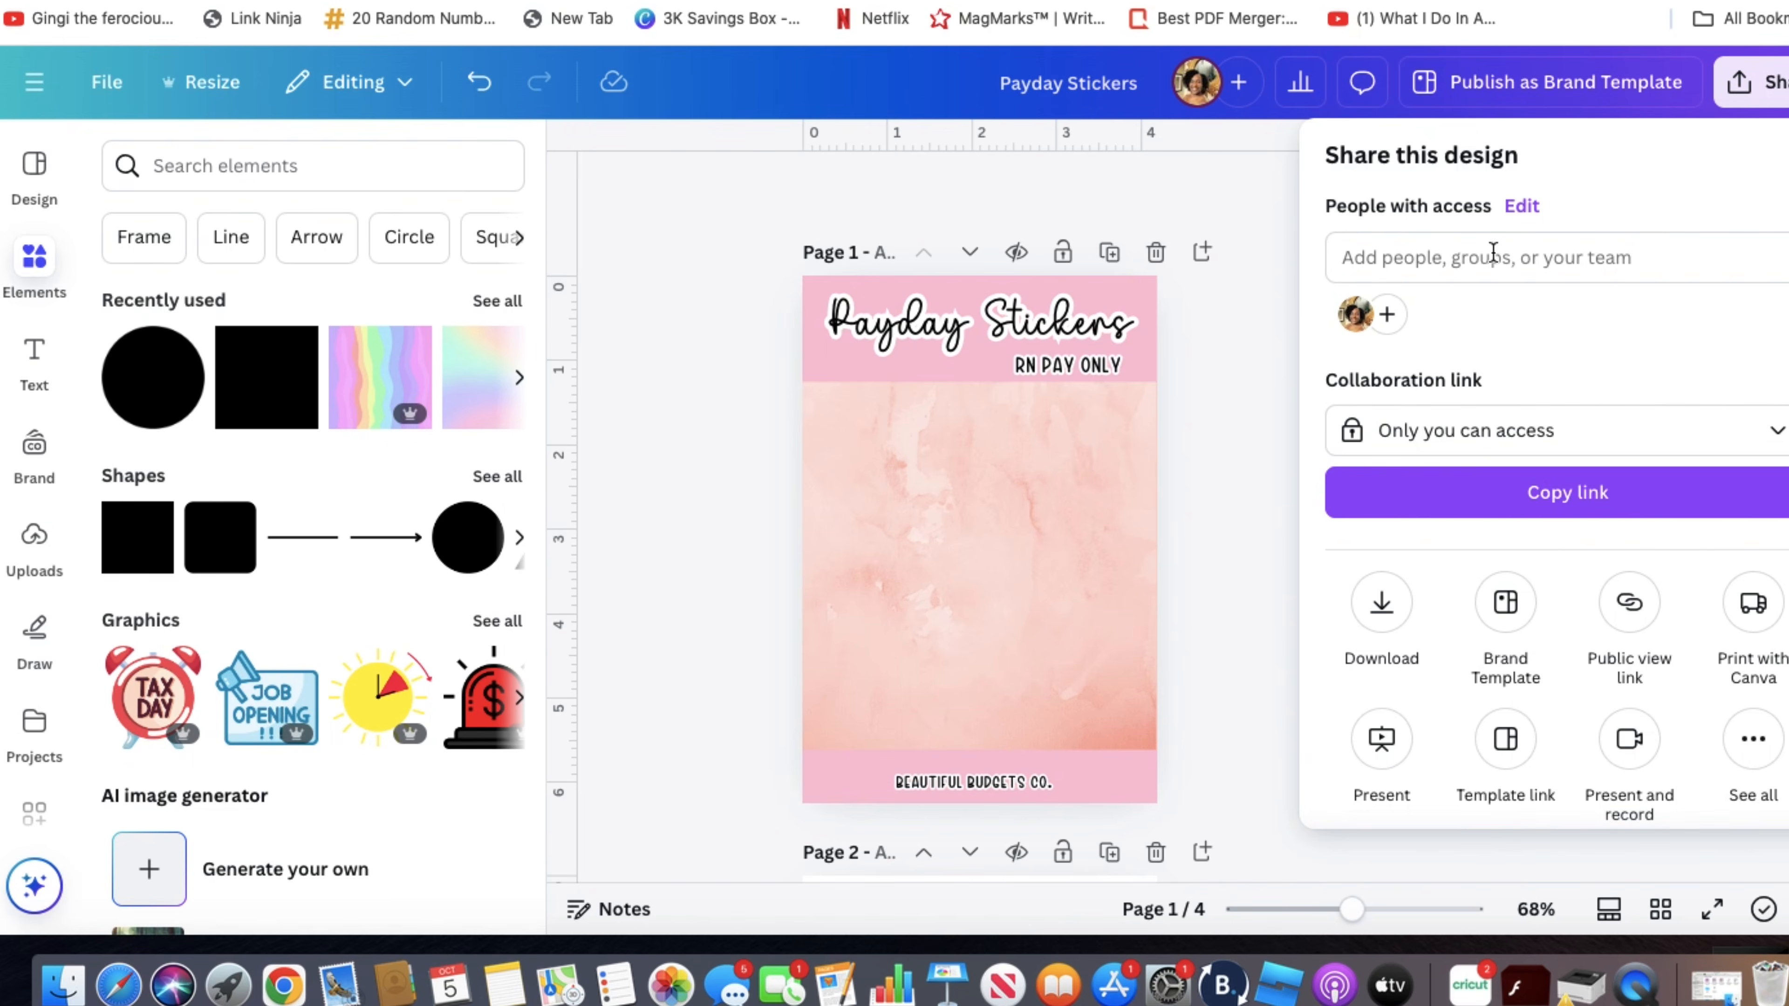
left_click(1379, 606)
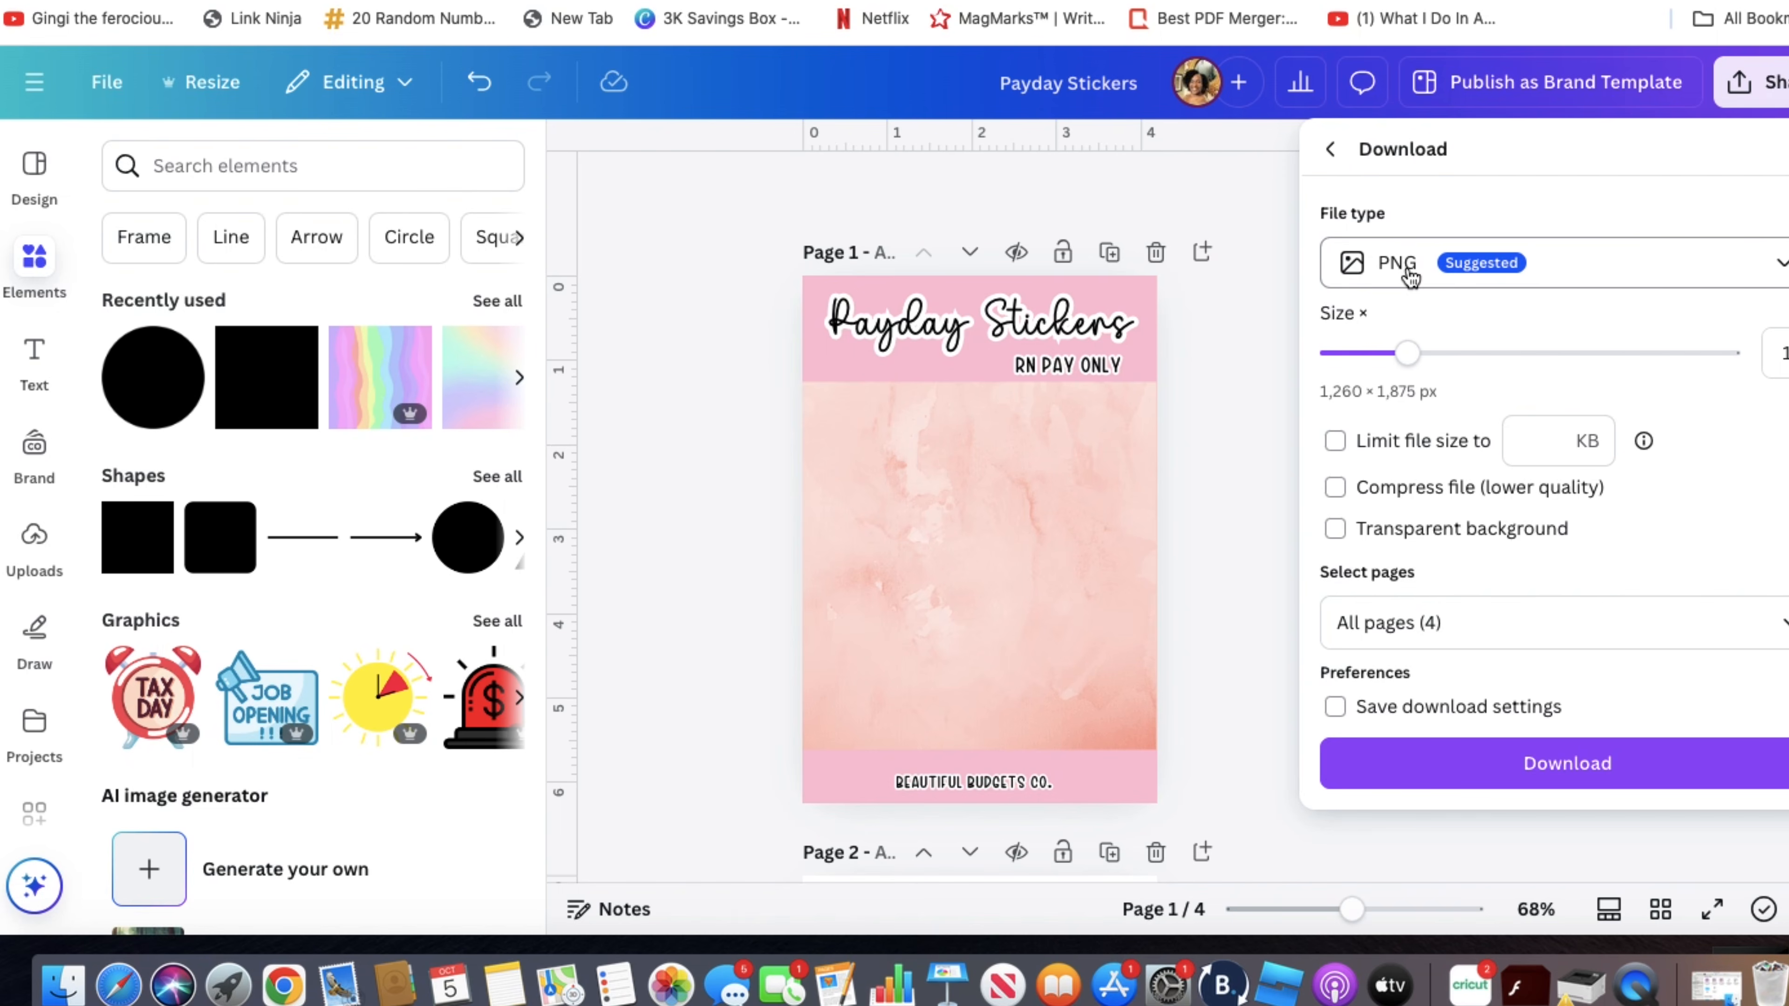
left_click(1345, 539)
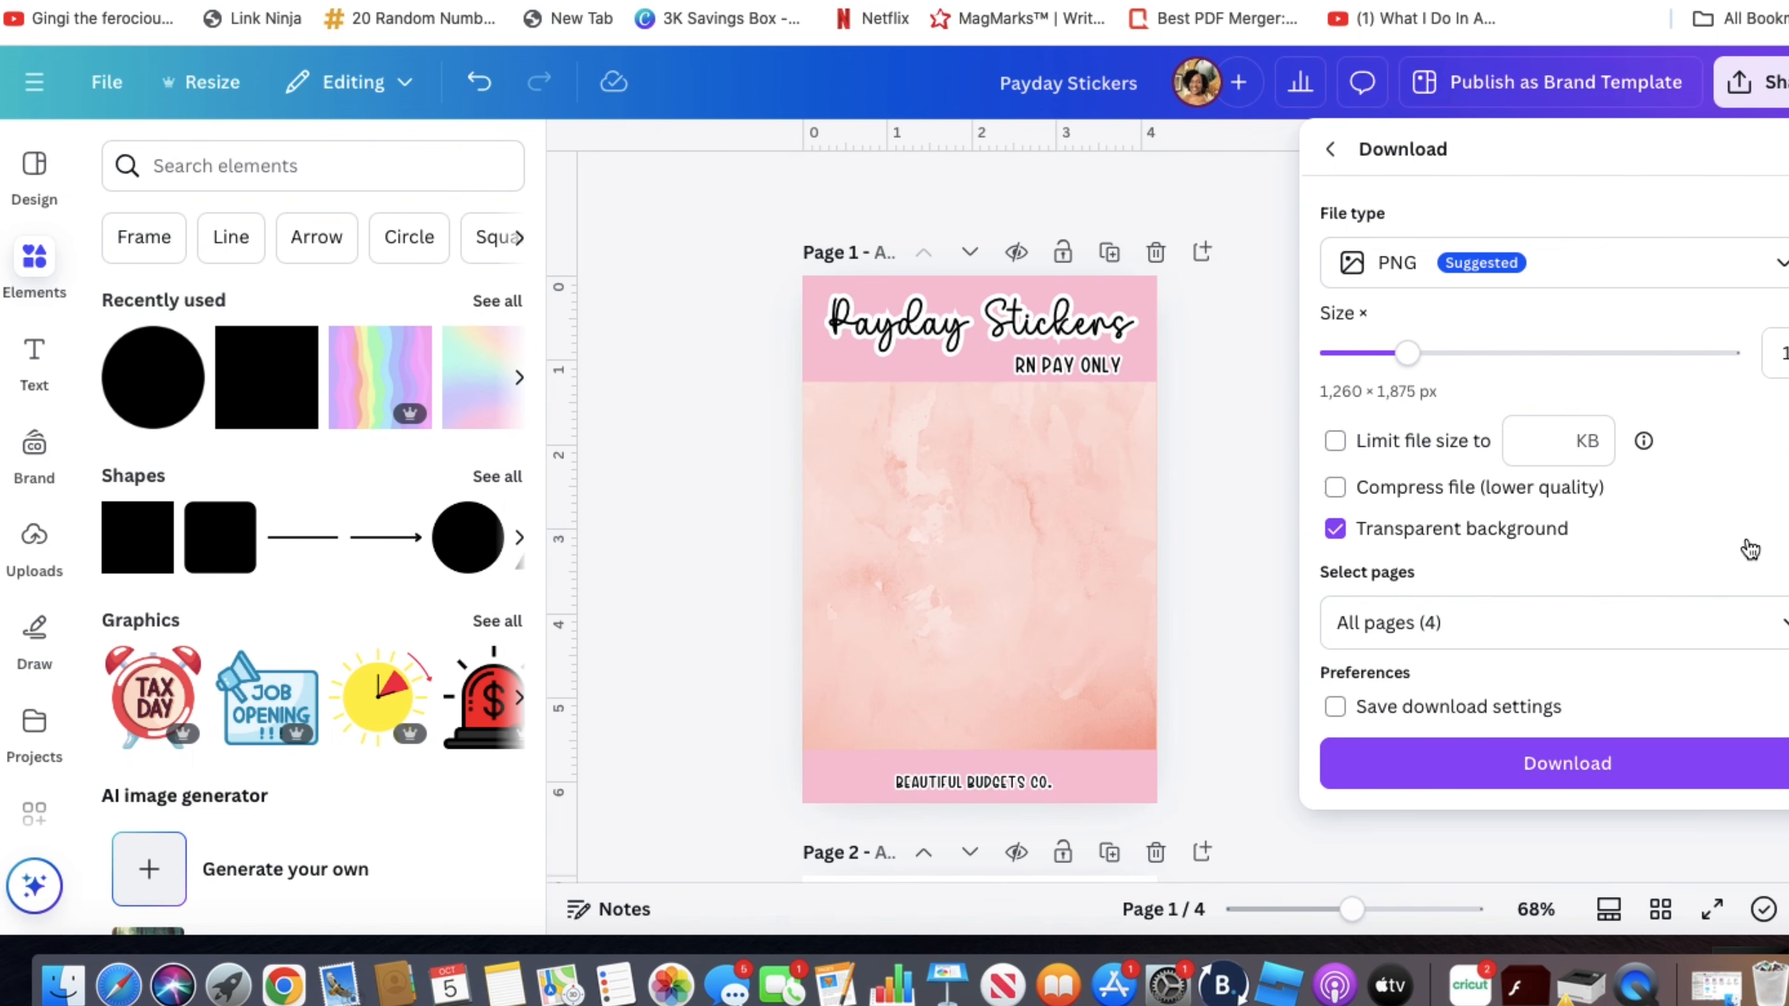
left_click(1435, 625)
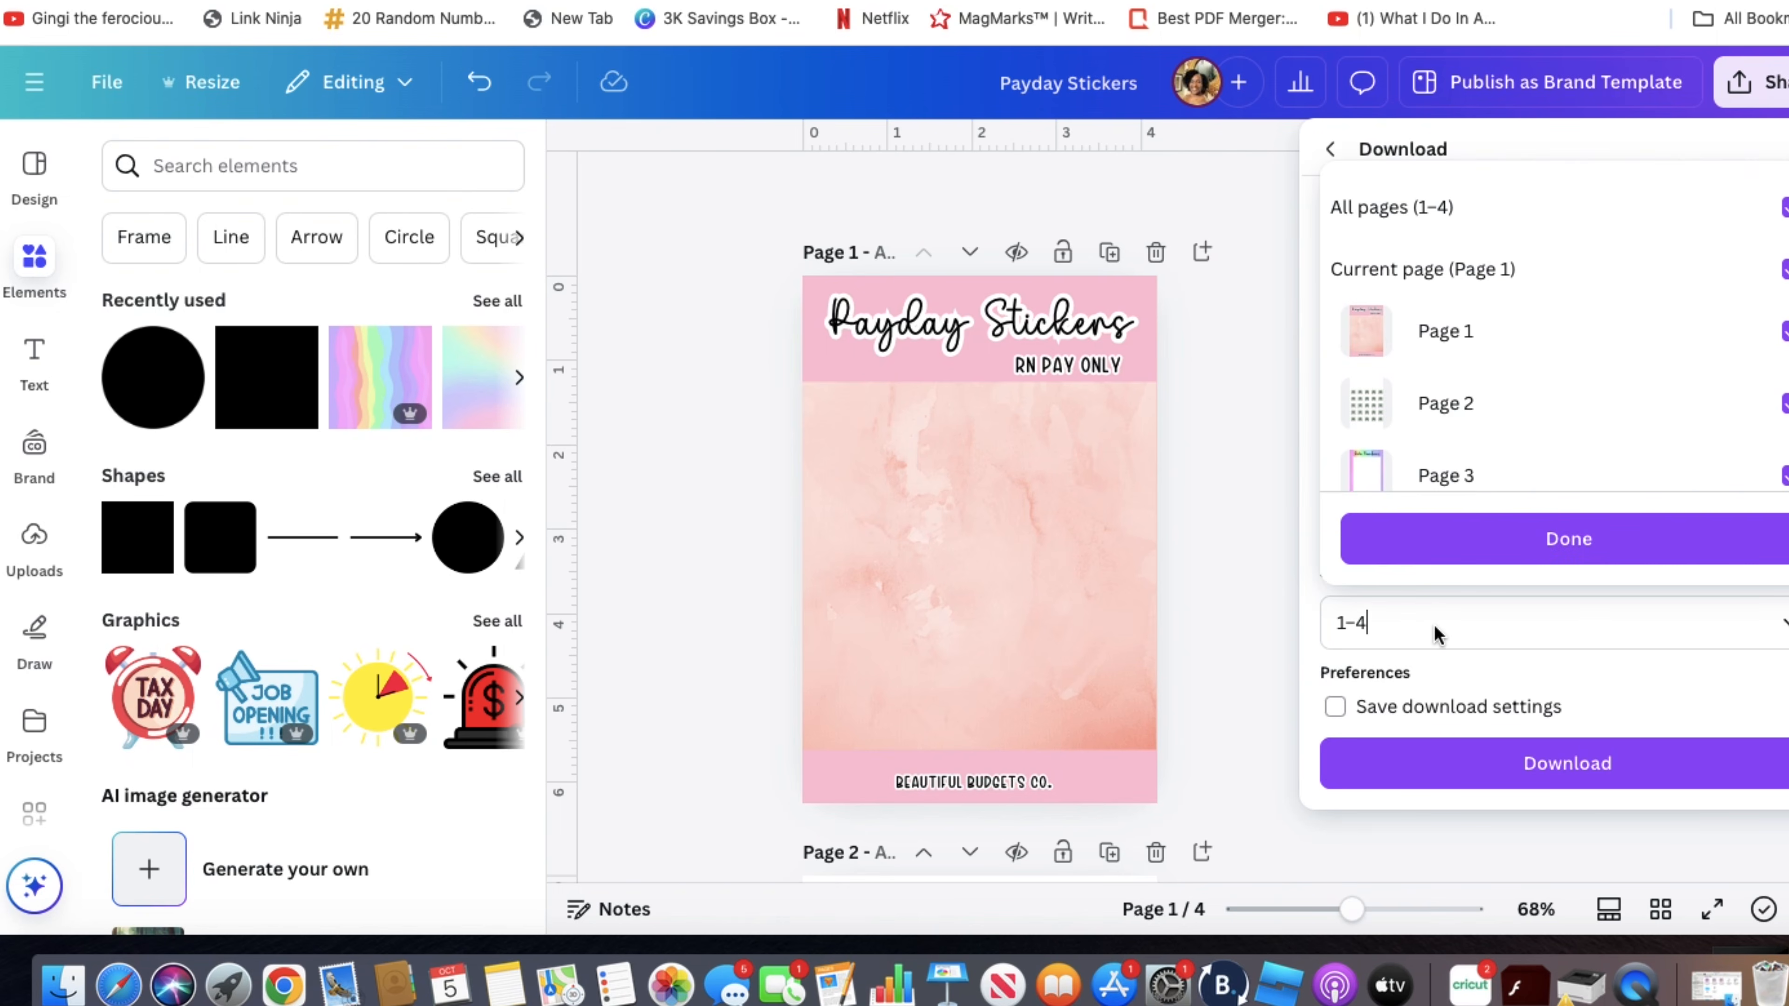
key("BackSpace")
key("BackSpace")
key("BackSpace")
type("2,4")
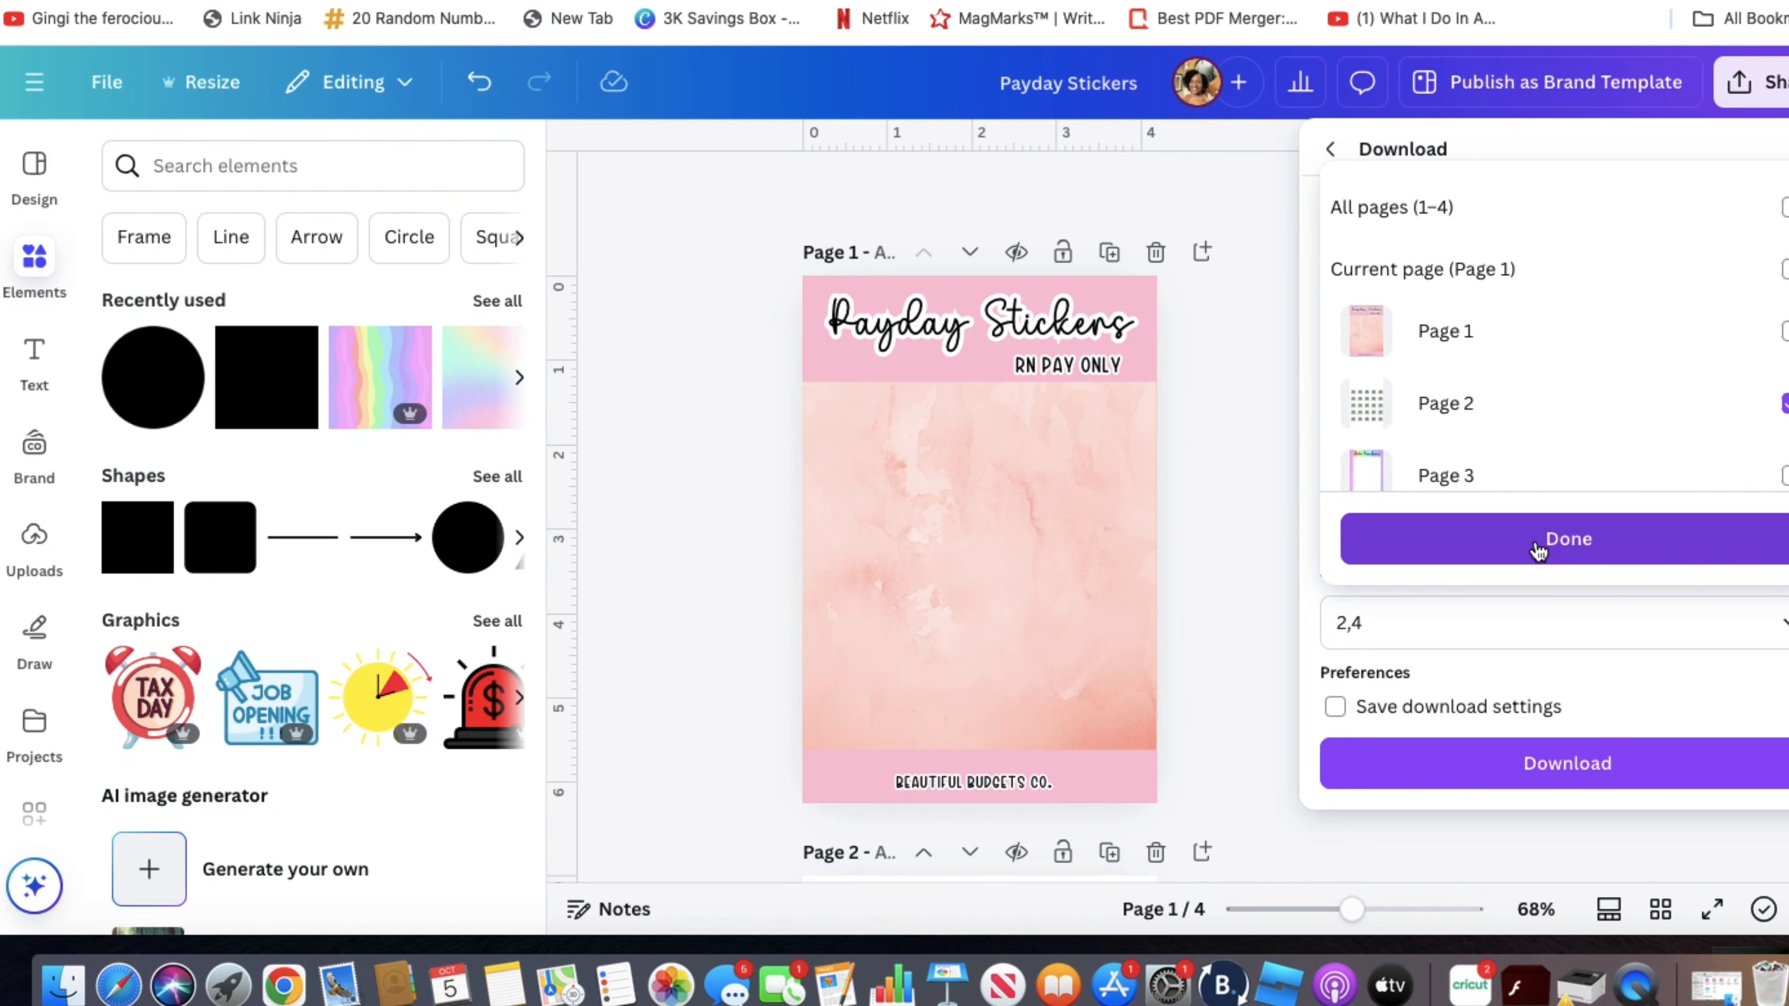
left_click(1317, 601)
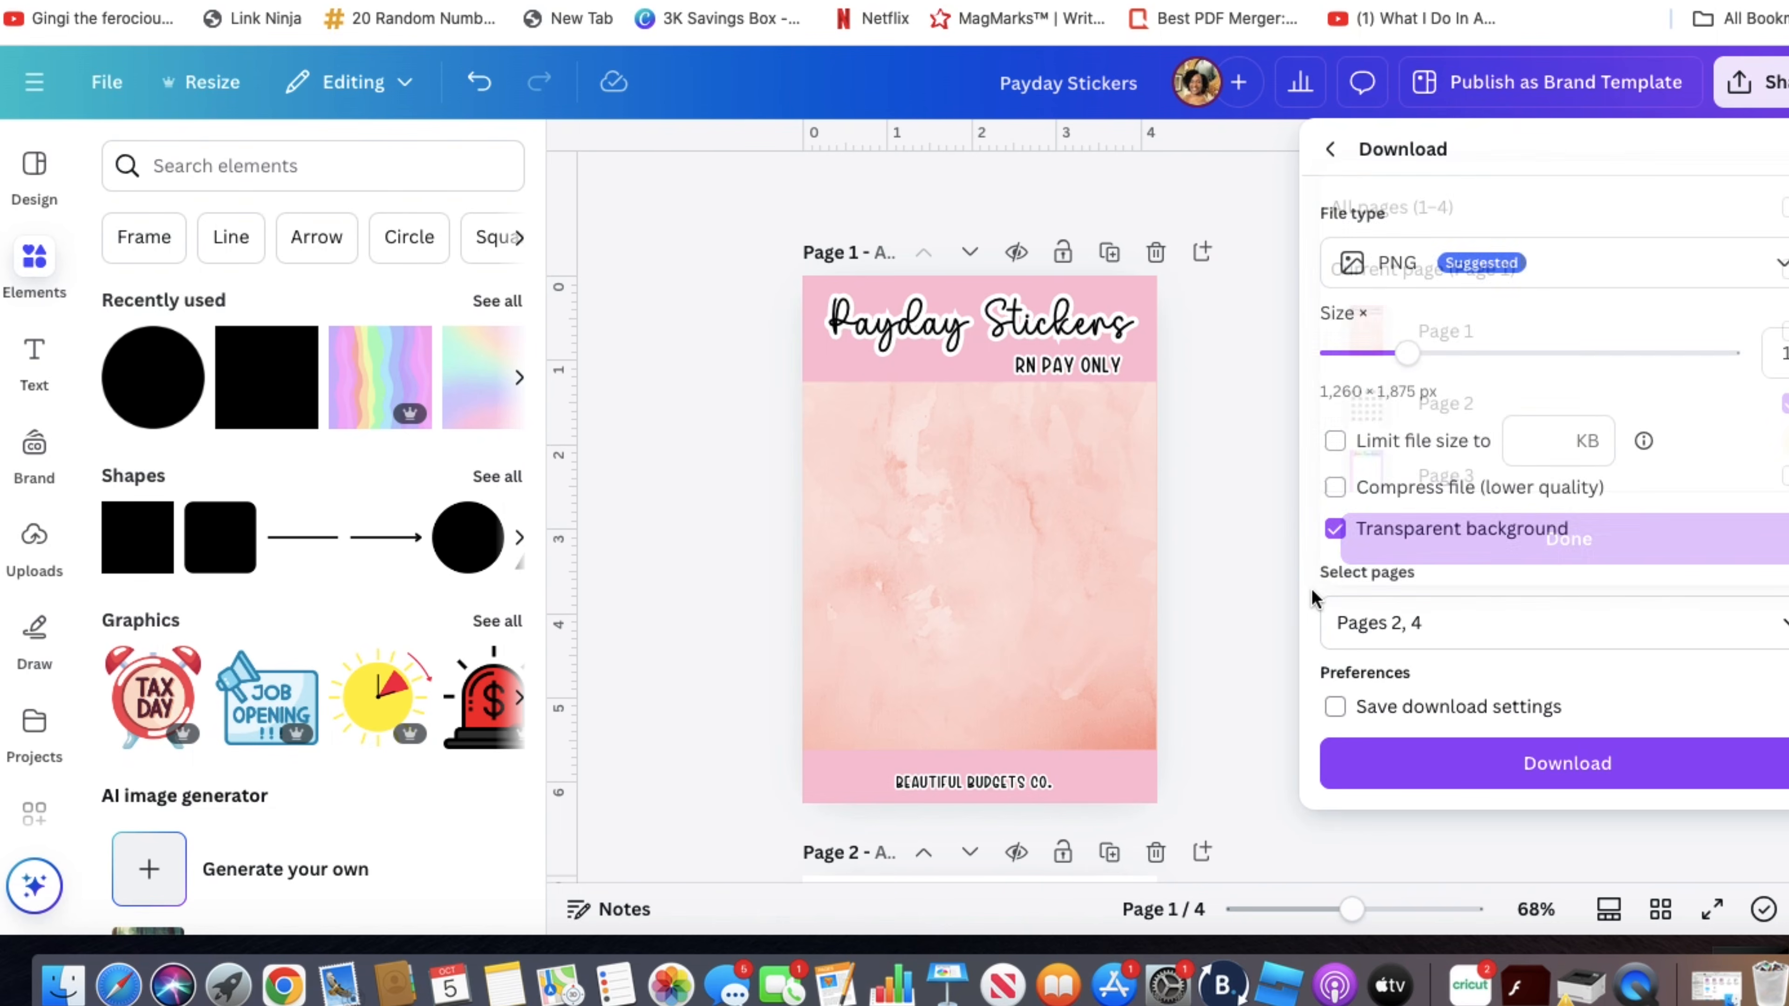
left_click(1402, 759)
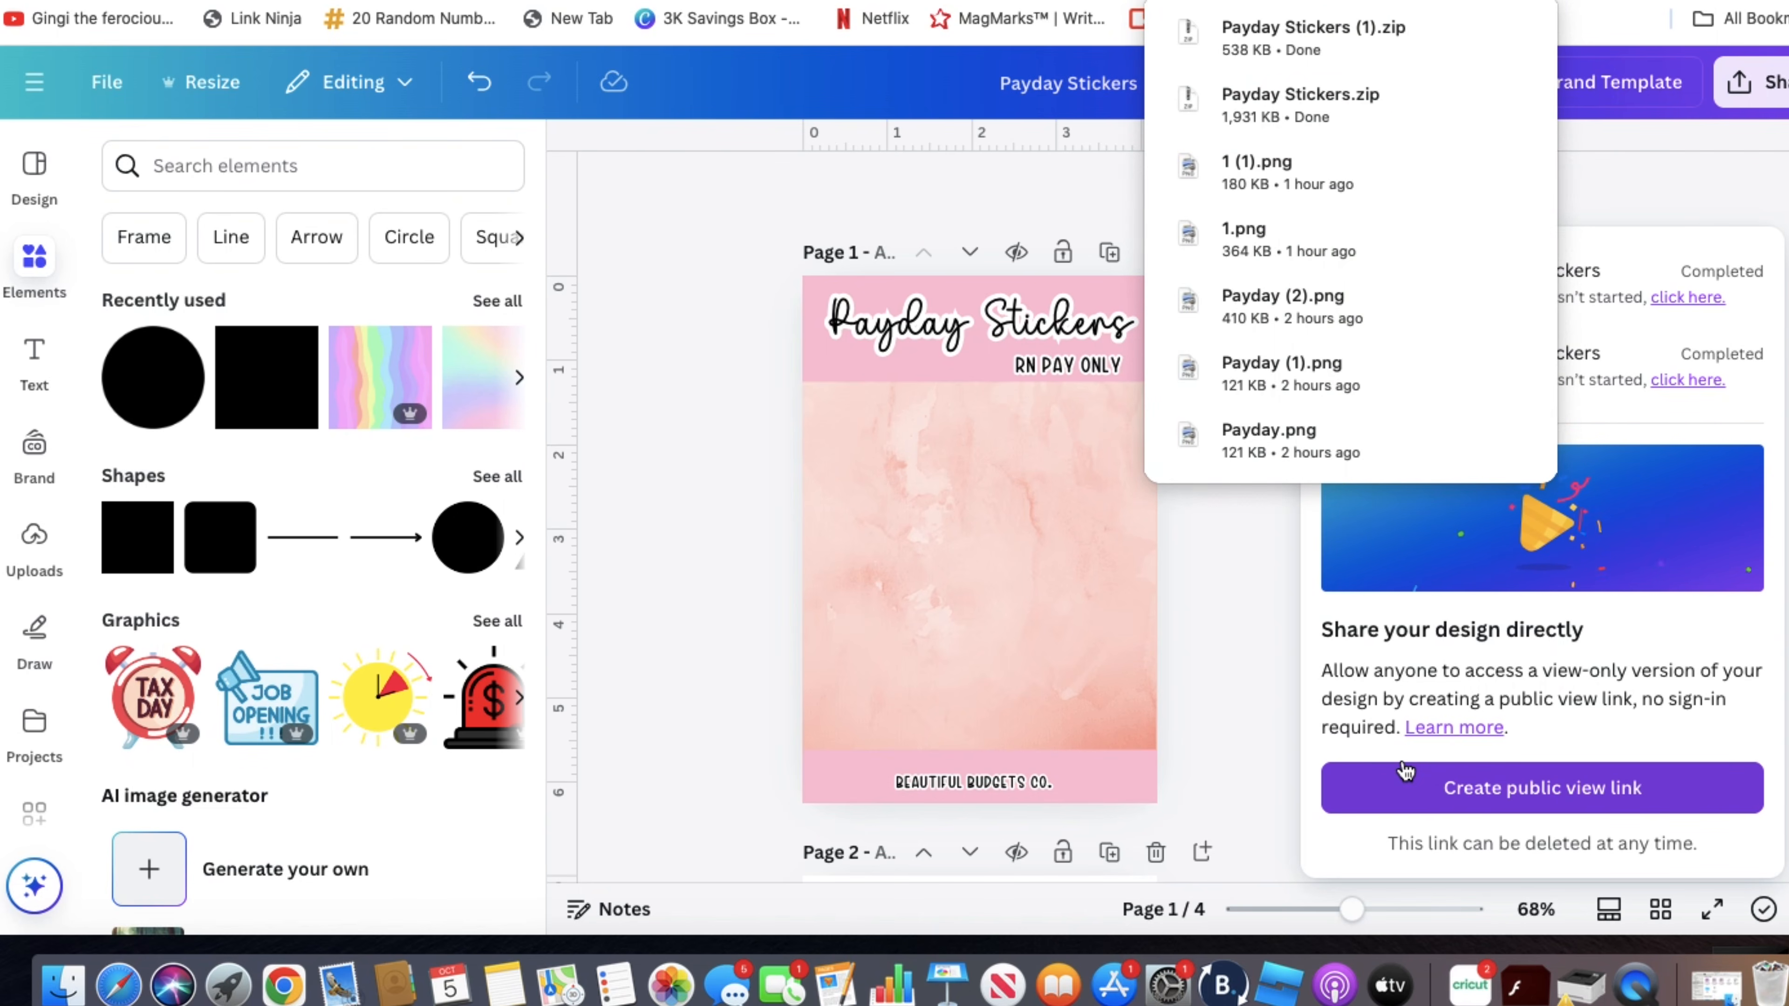
- Extract Payday Stickers (1).zip and Payday Stickers.zip in Downloads and check the PNG files inside each folder
left_click(1350, 57)
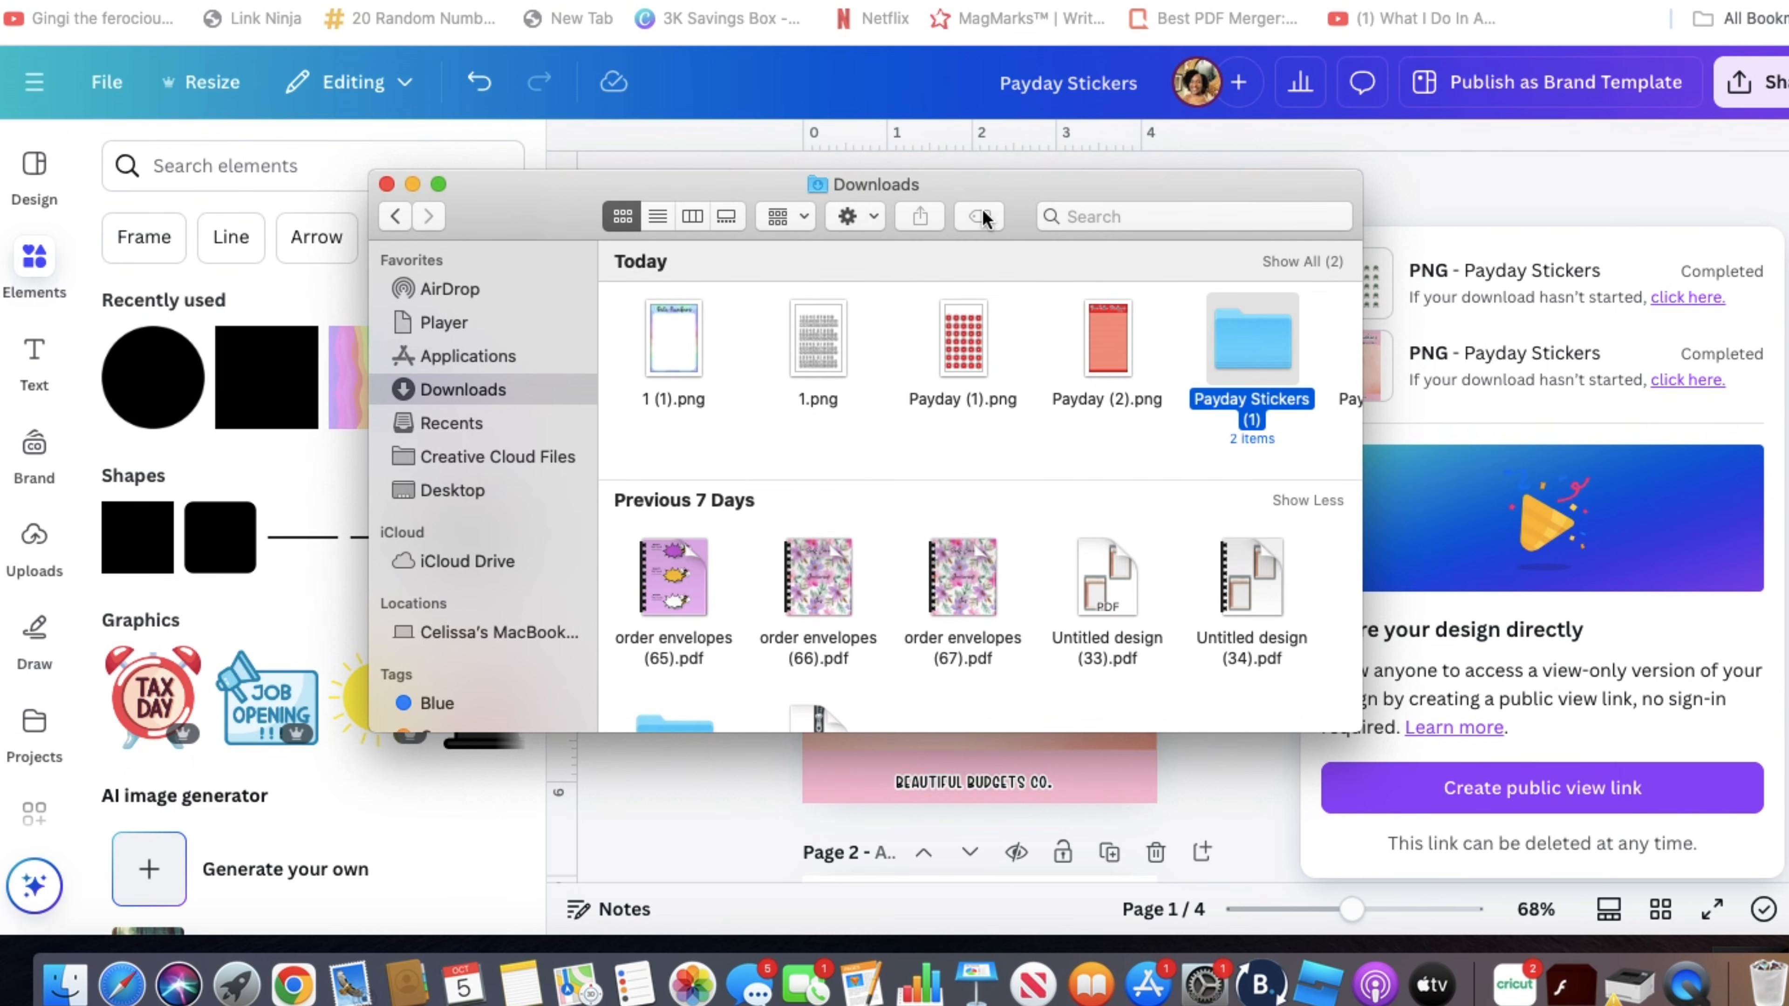
double_click(1266, 356)
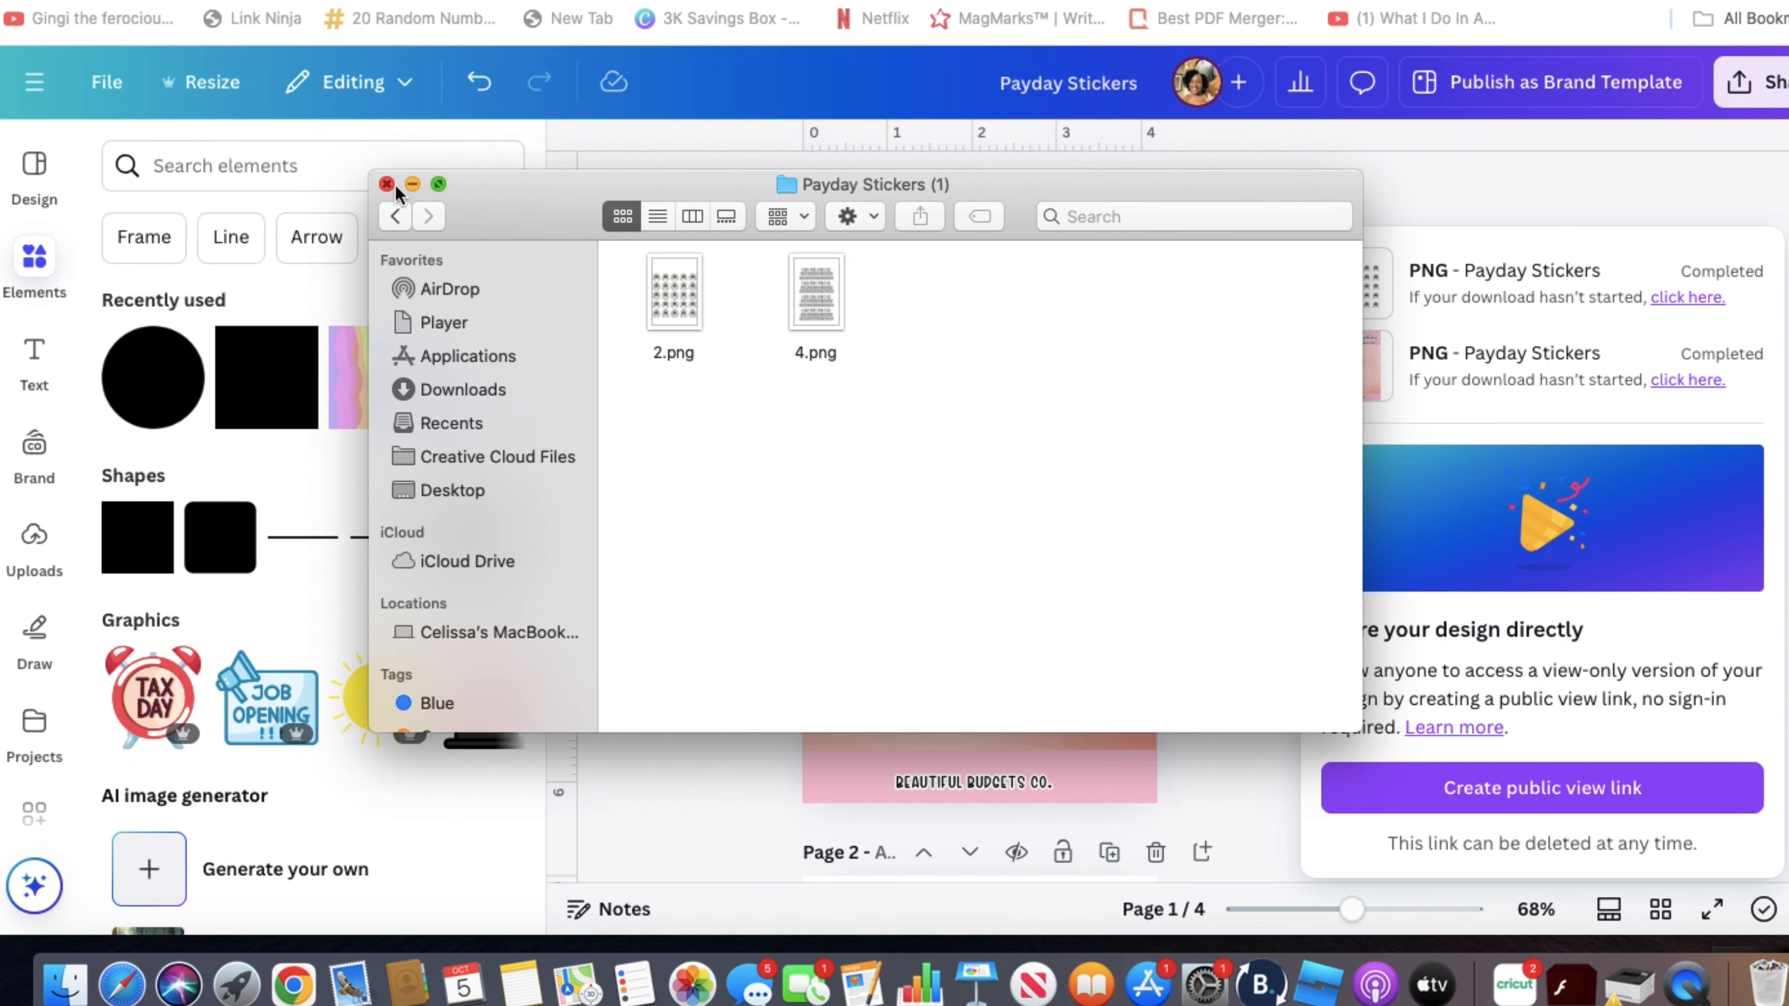
left_click(448, 392)
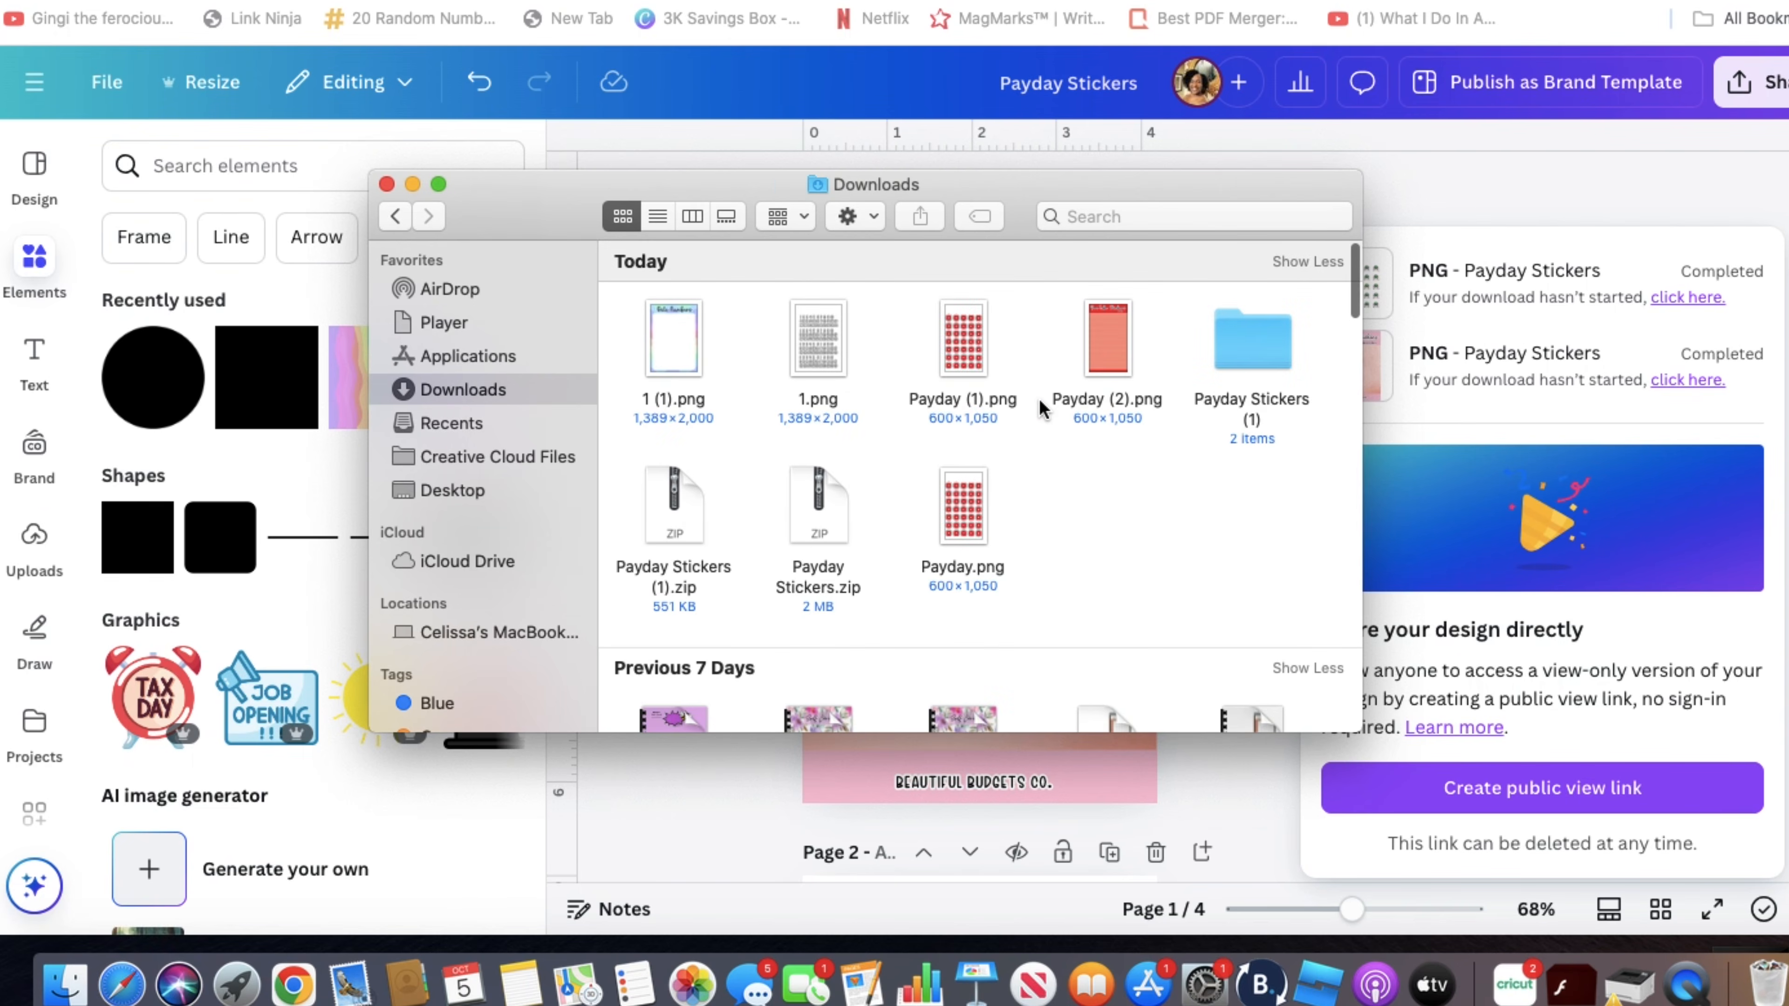
scroll(1044, 407, "down", 2)
scroll(1041, 409, "up", 2)
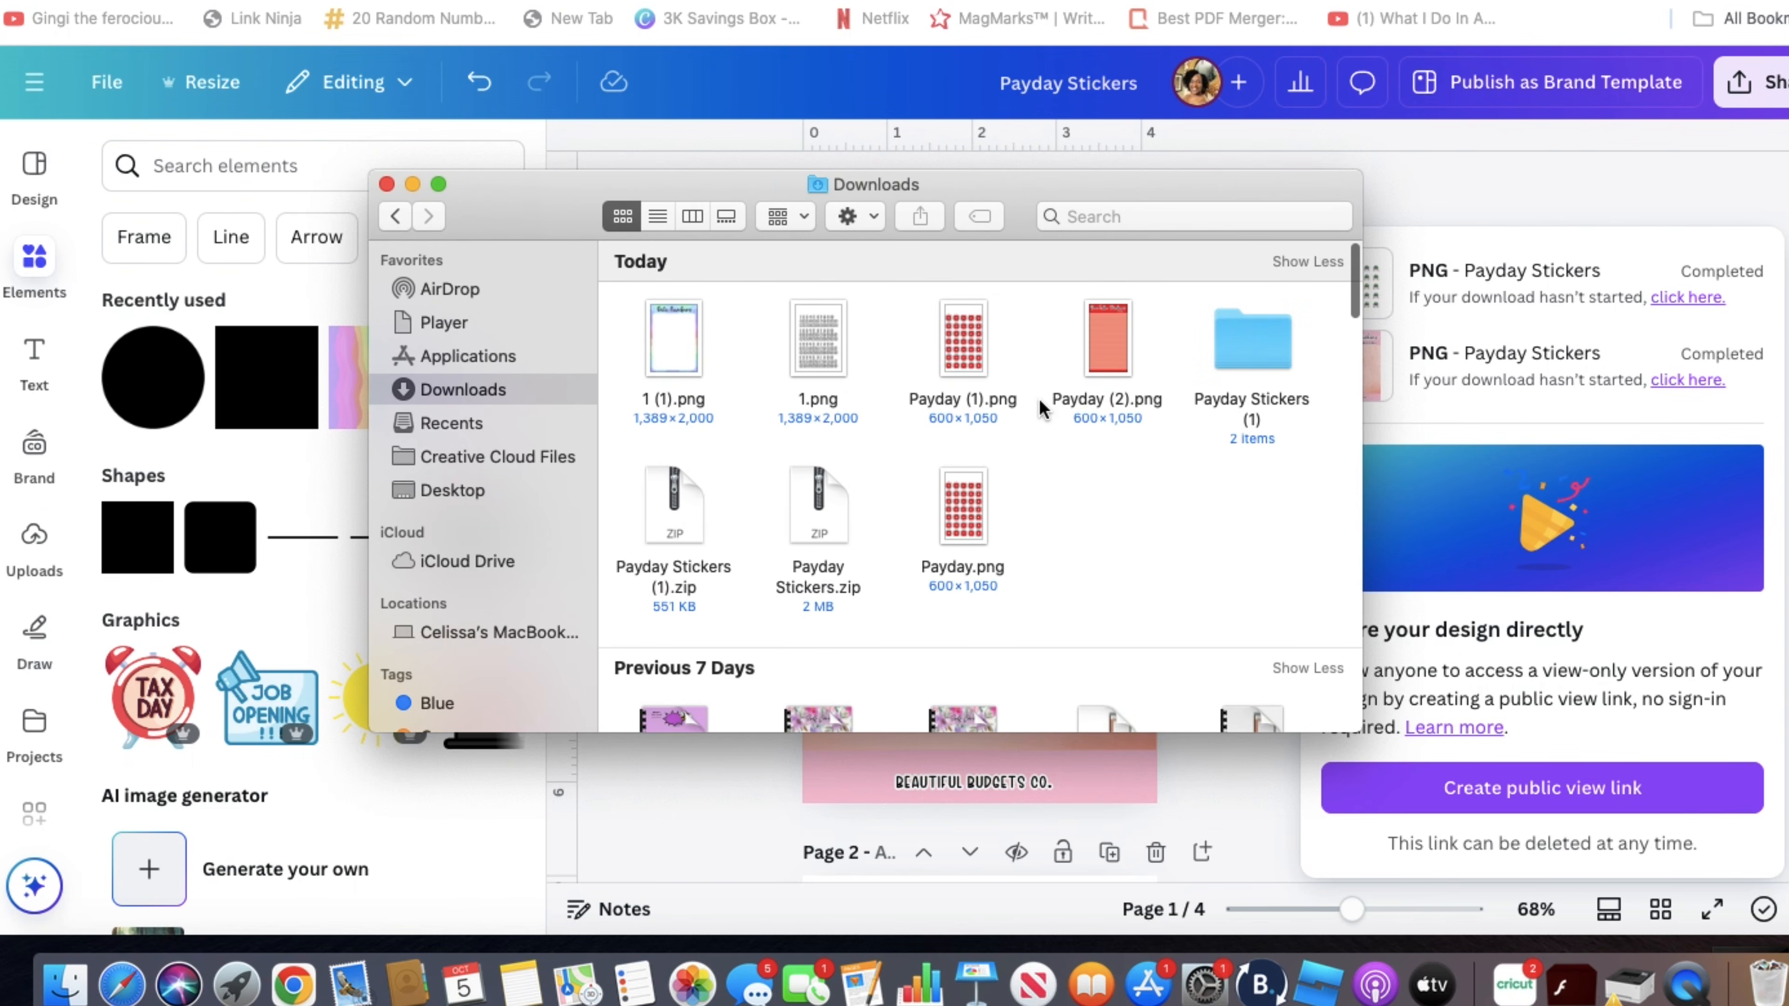
double_click(826, 507)
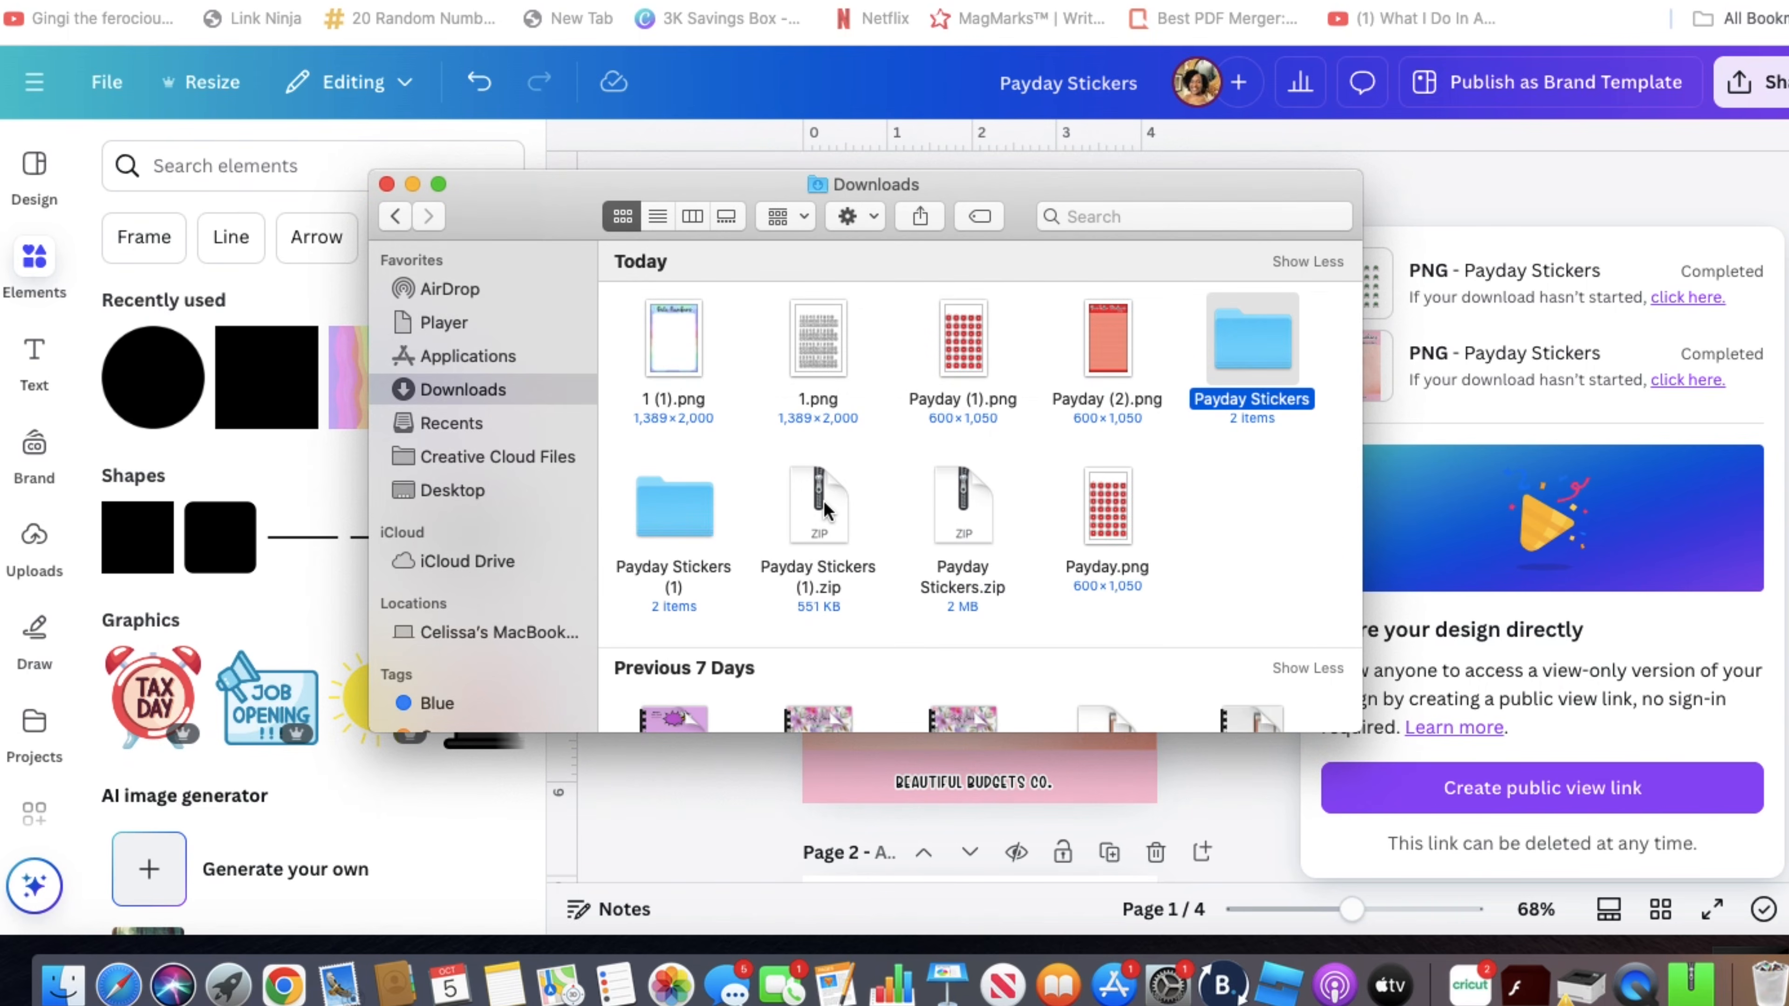
double_click(1240, 347)
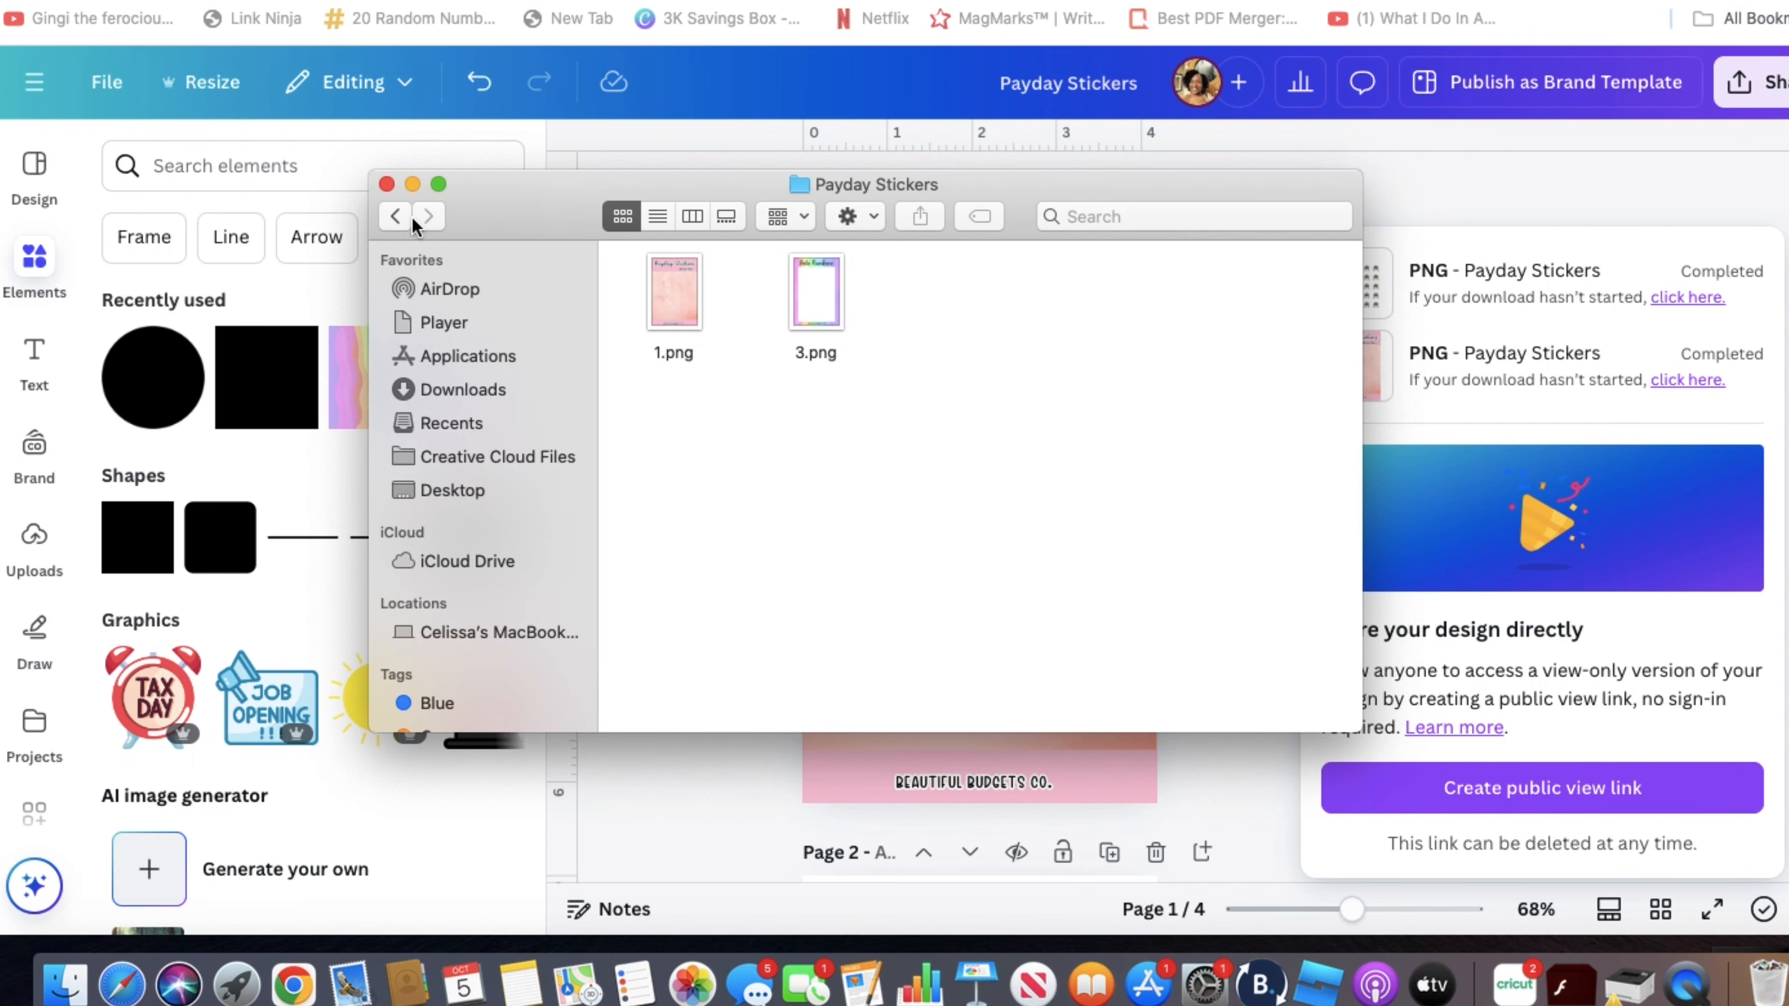
left_click(387, 184)
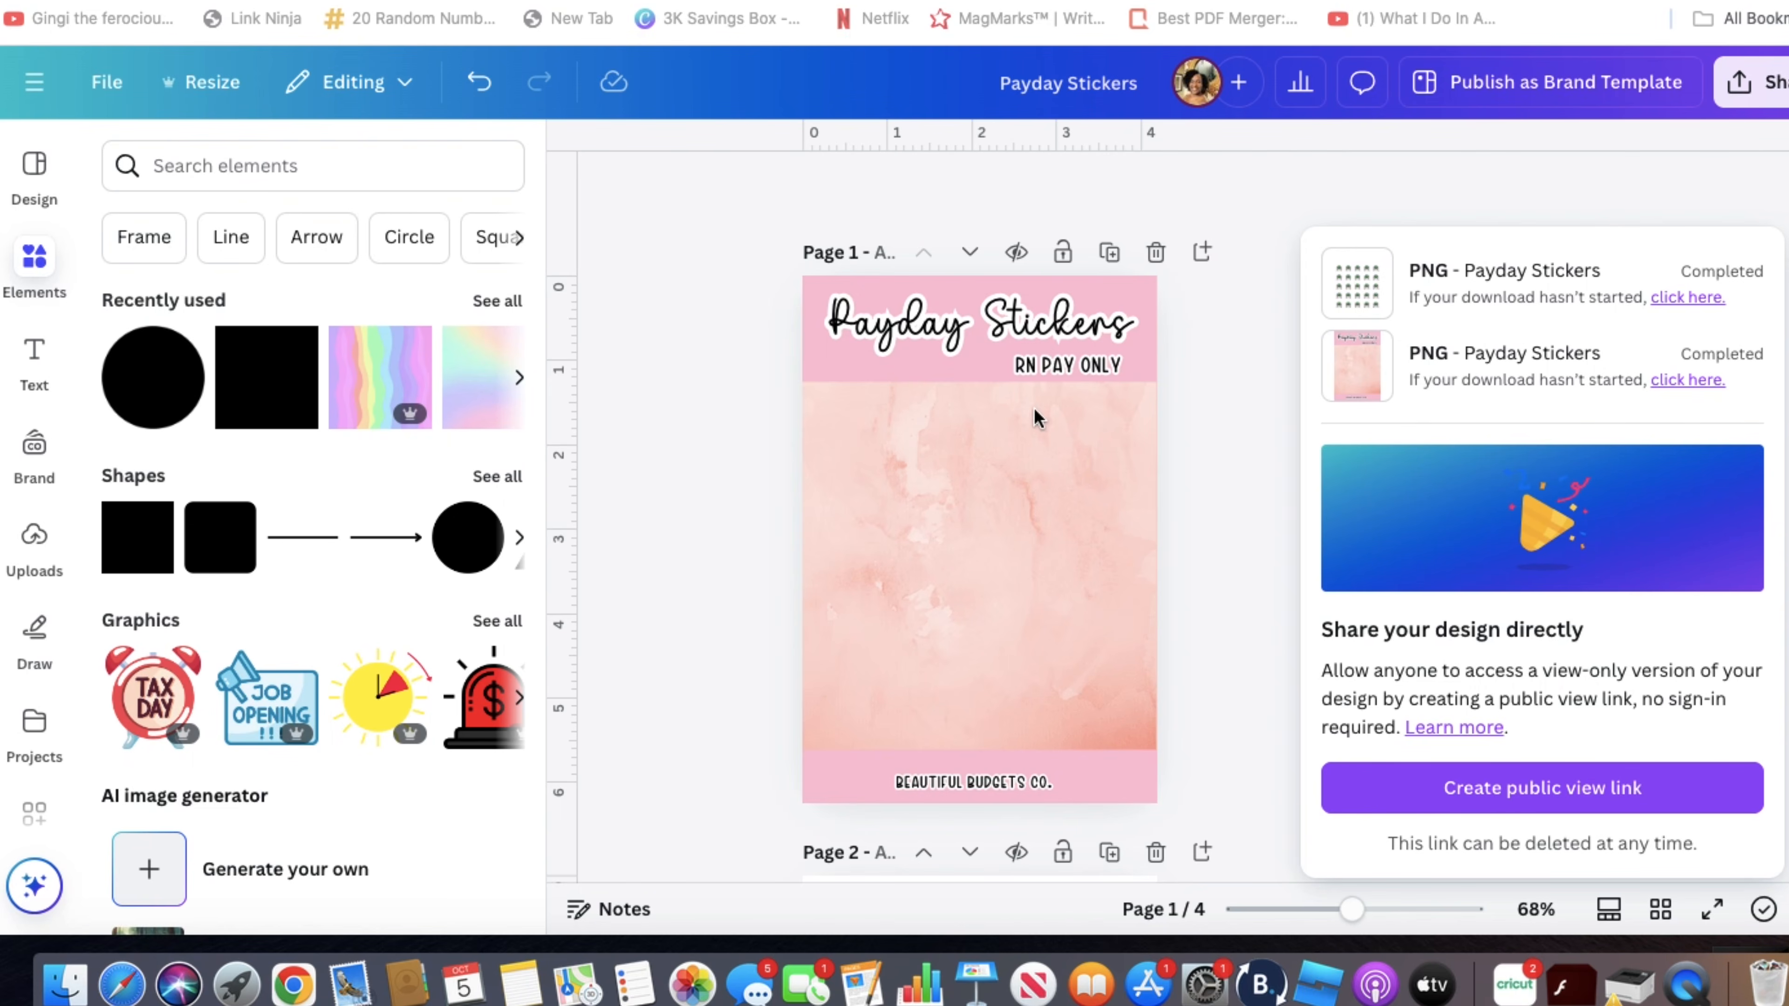
- Switch to Cricut Design Space and load 1.png from the Payday Stickers folder as an image upload on a new canvas
left_click(1522, 990)
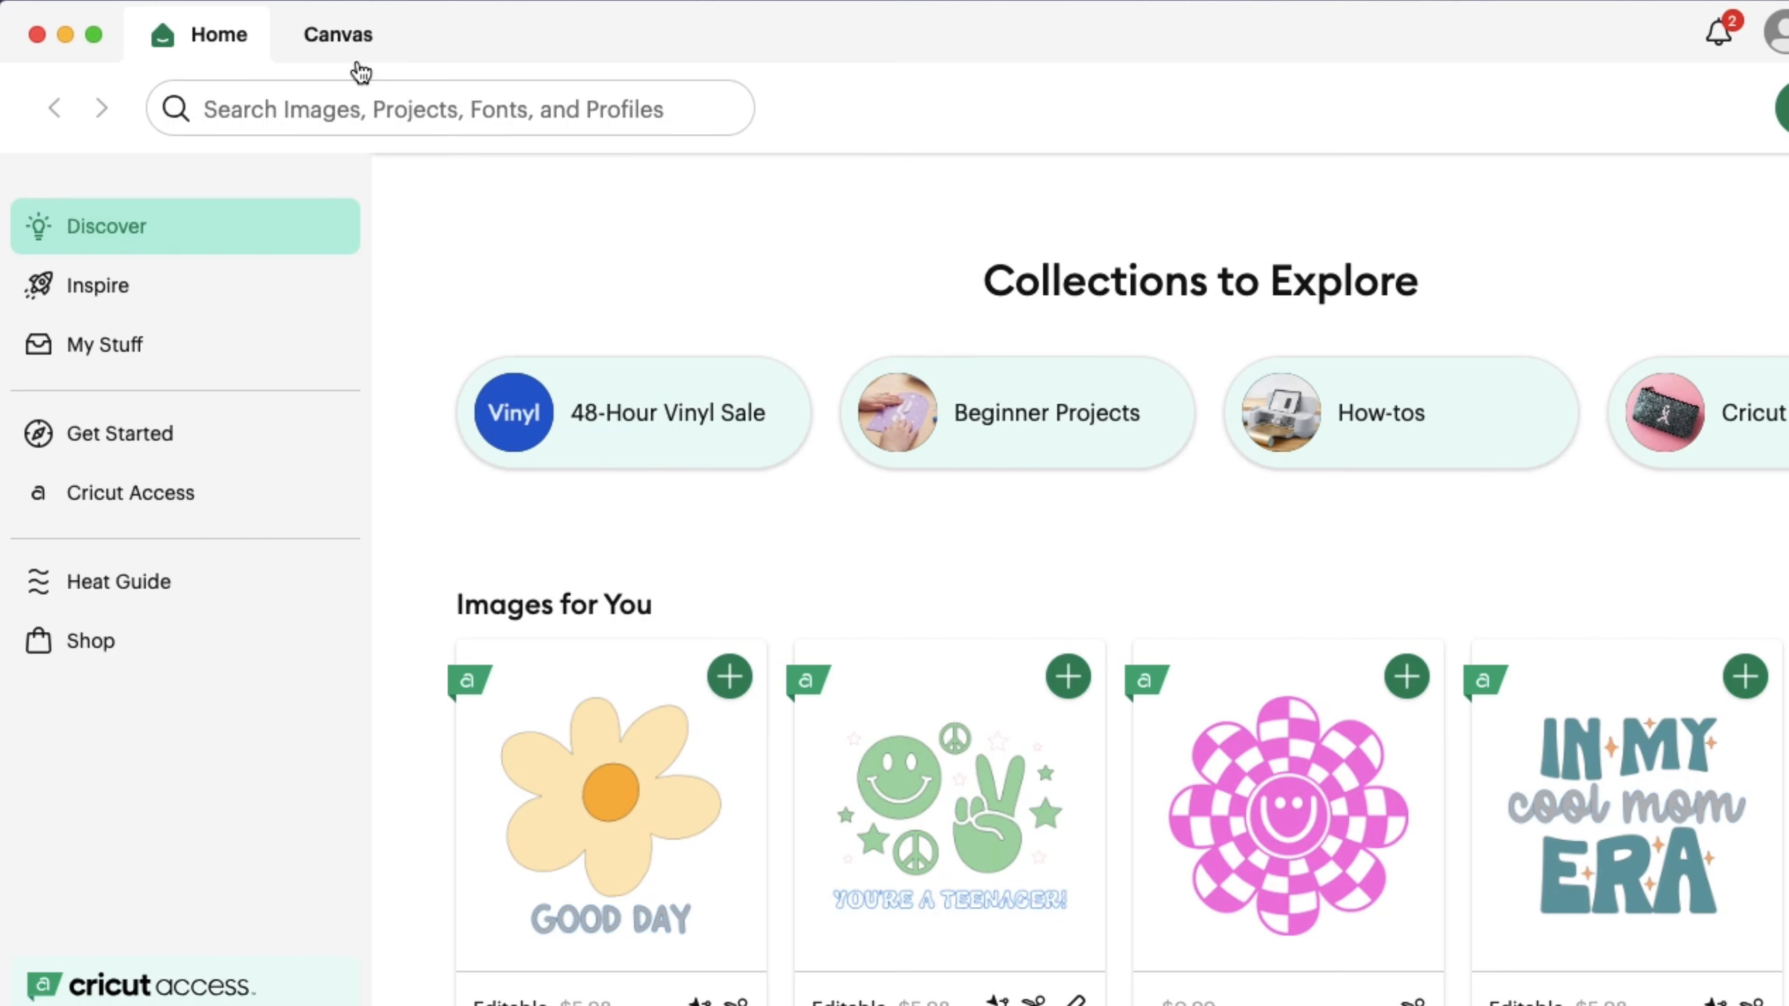
left_click(352, 56)
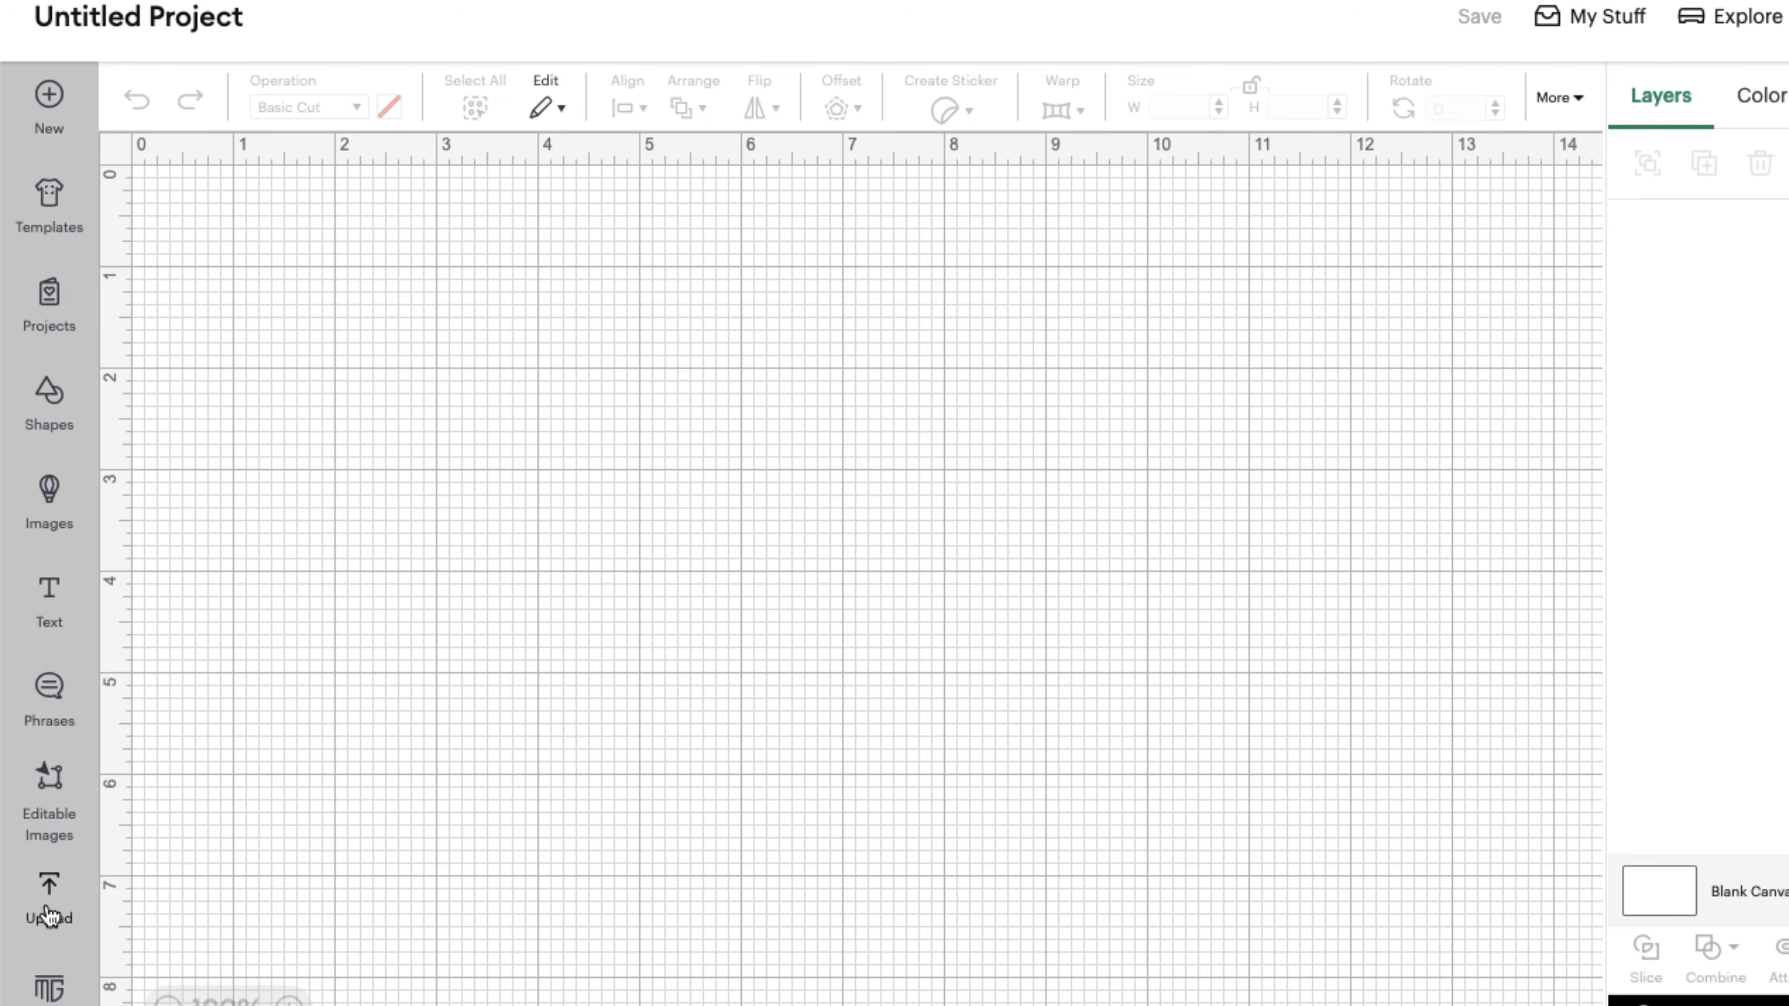
left_click(49, 916)
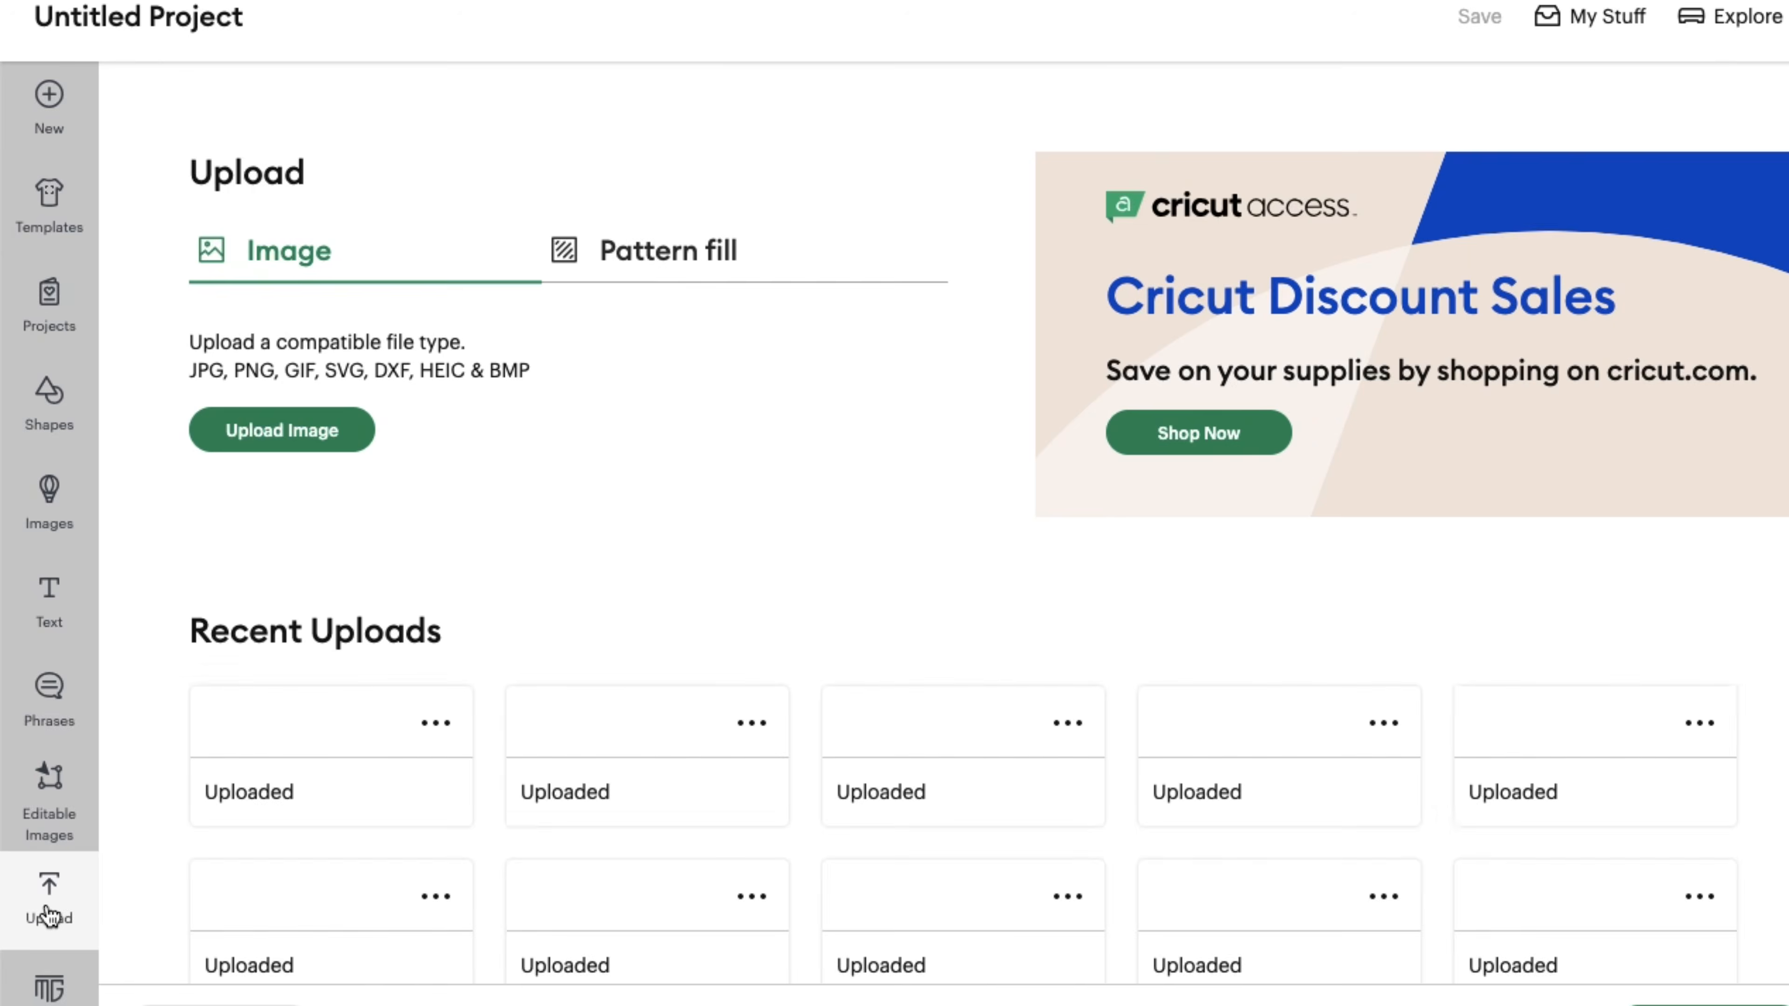
left_click(272, 438)
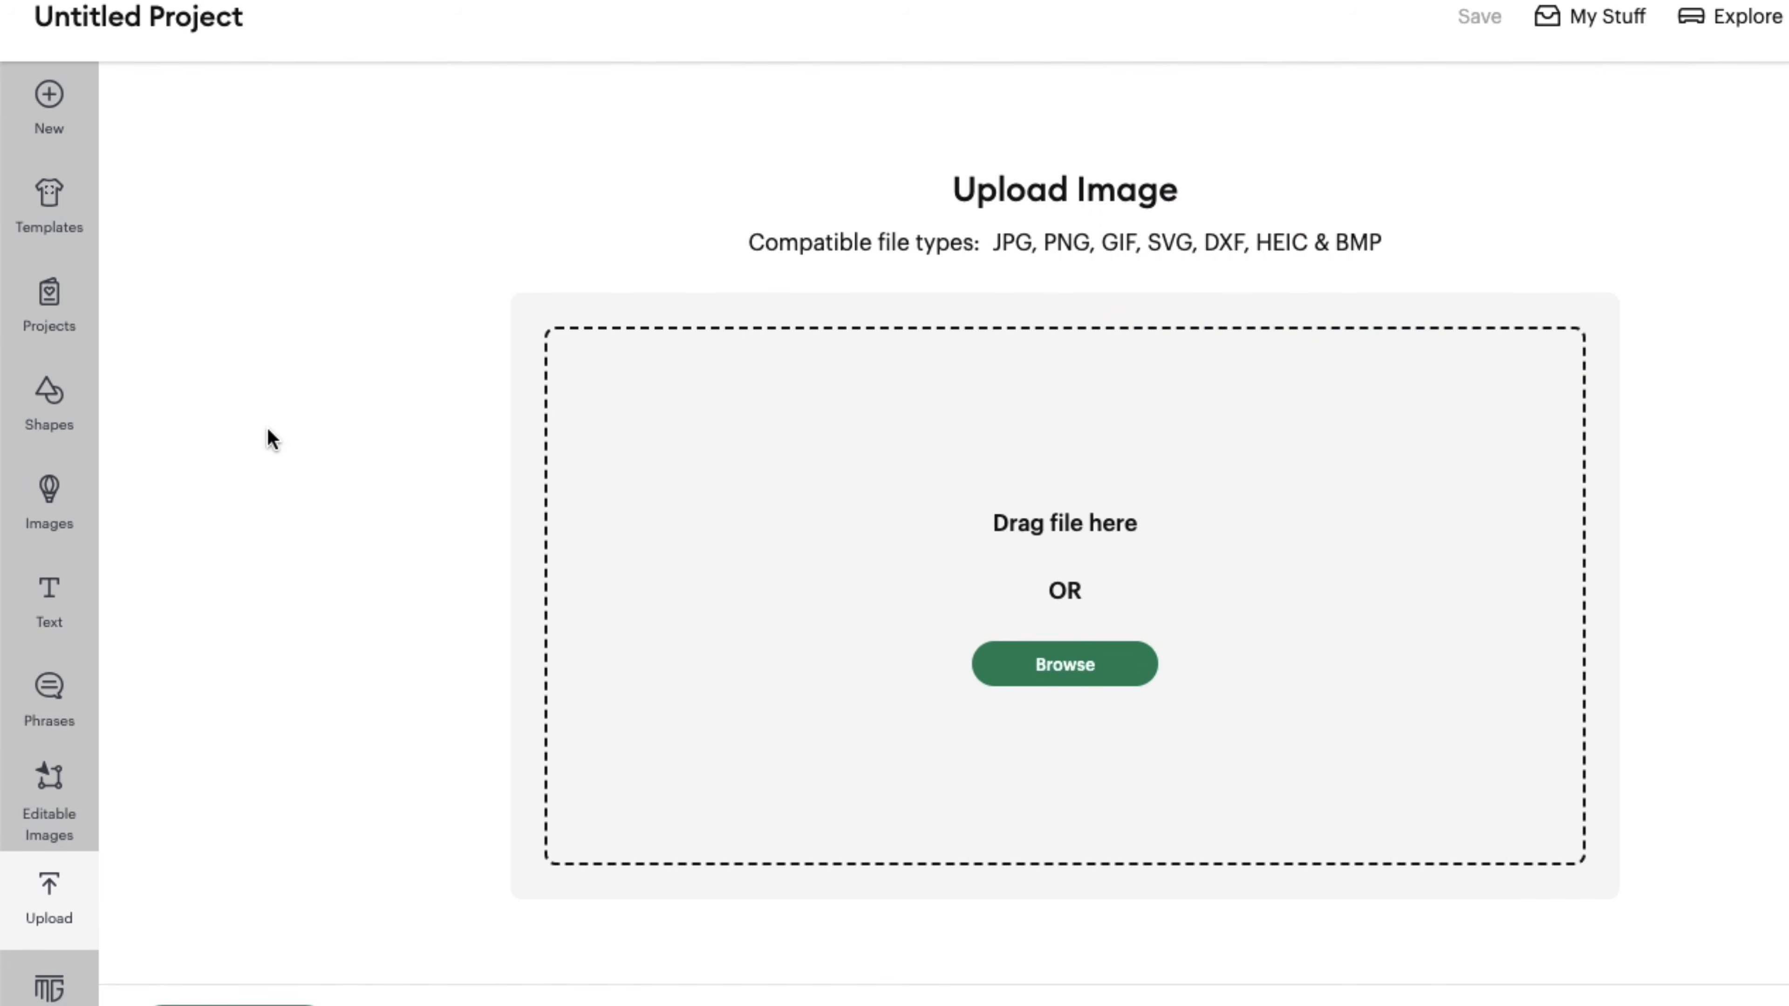
left_click(1030, 670)
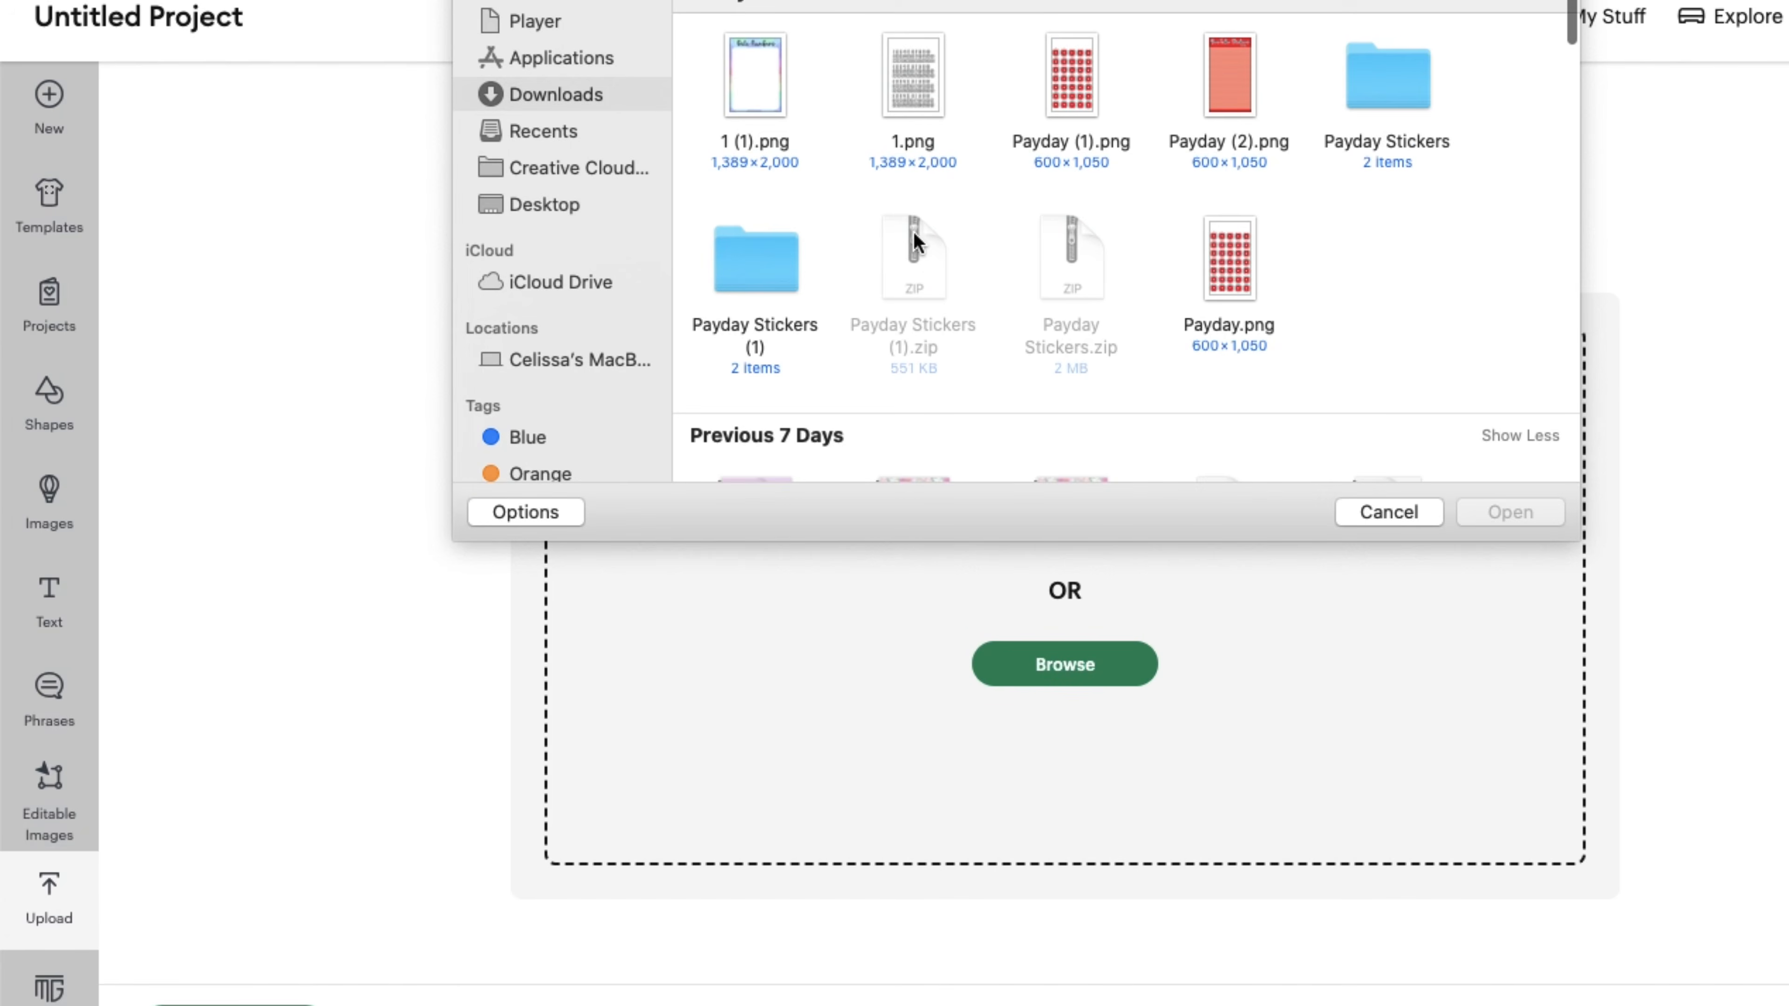
double_click(1375, 94)
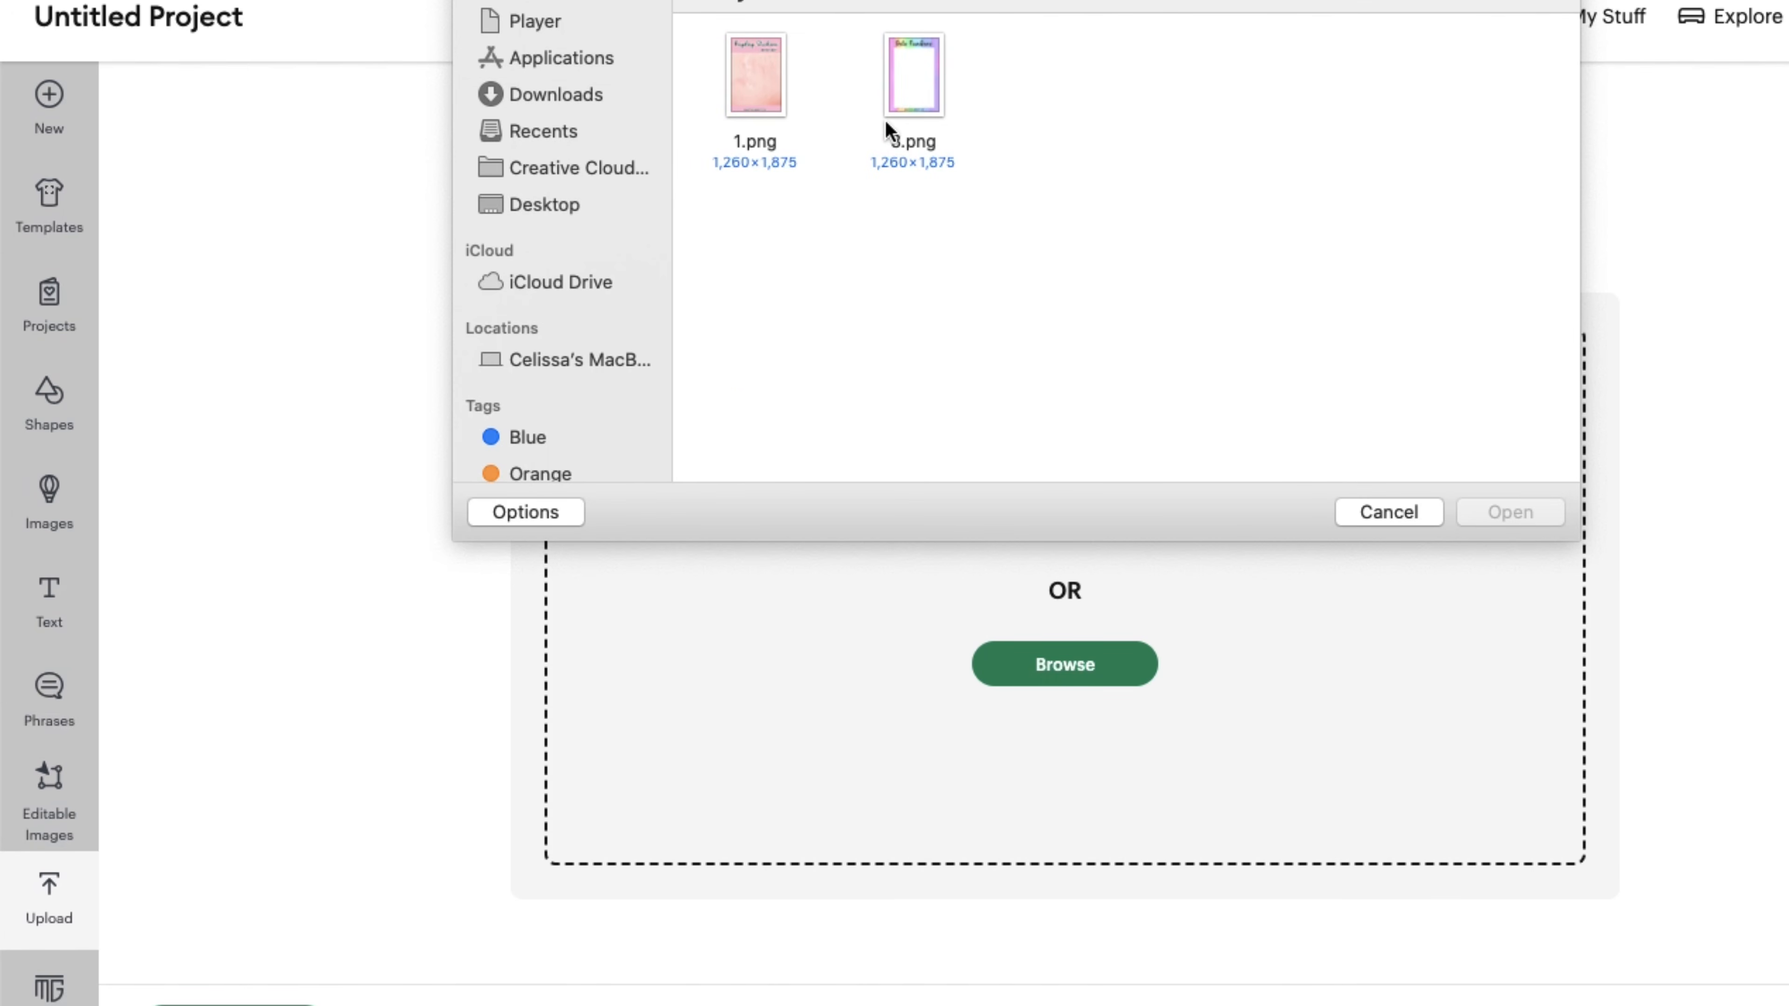
left_click(763, 88)
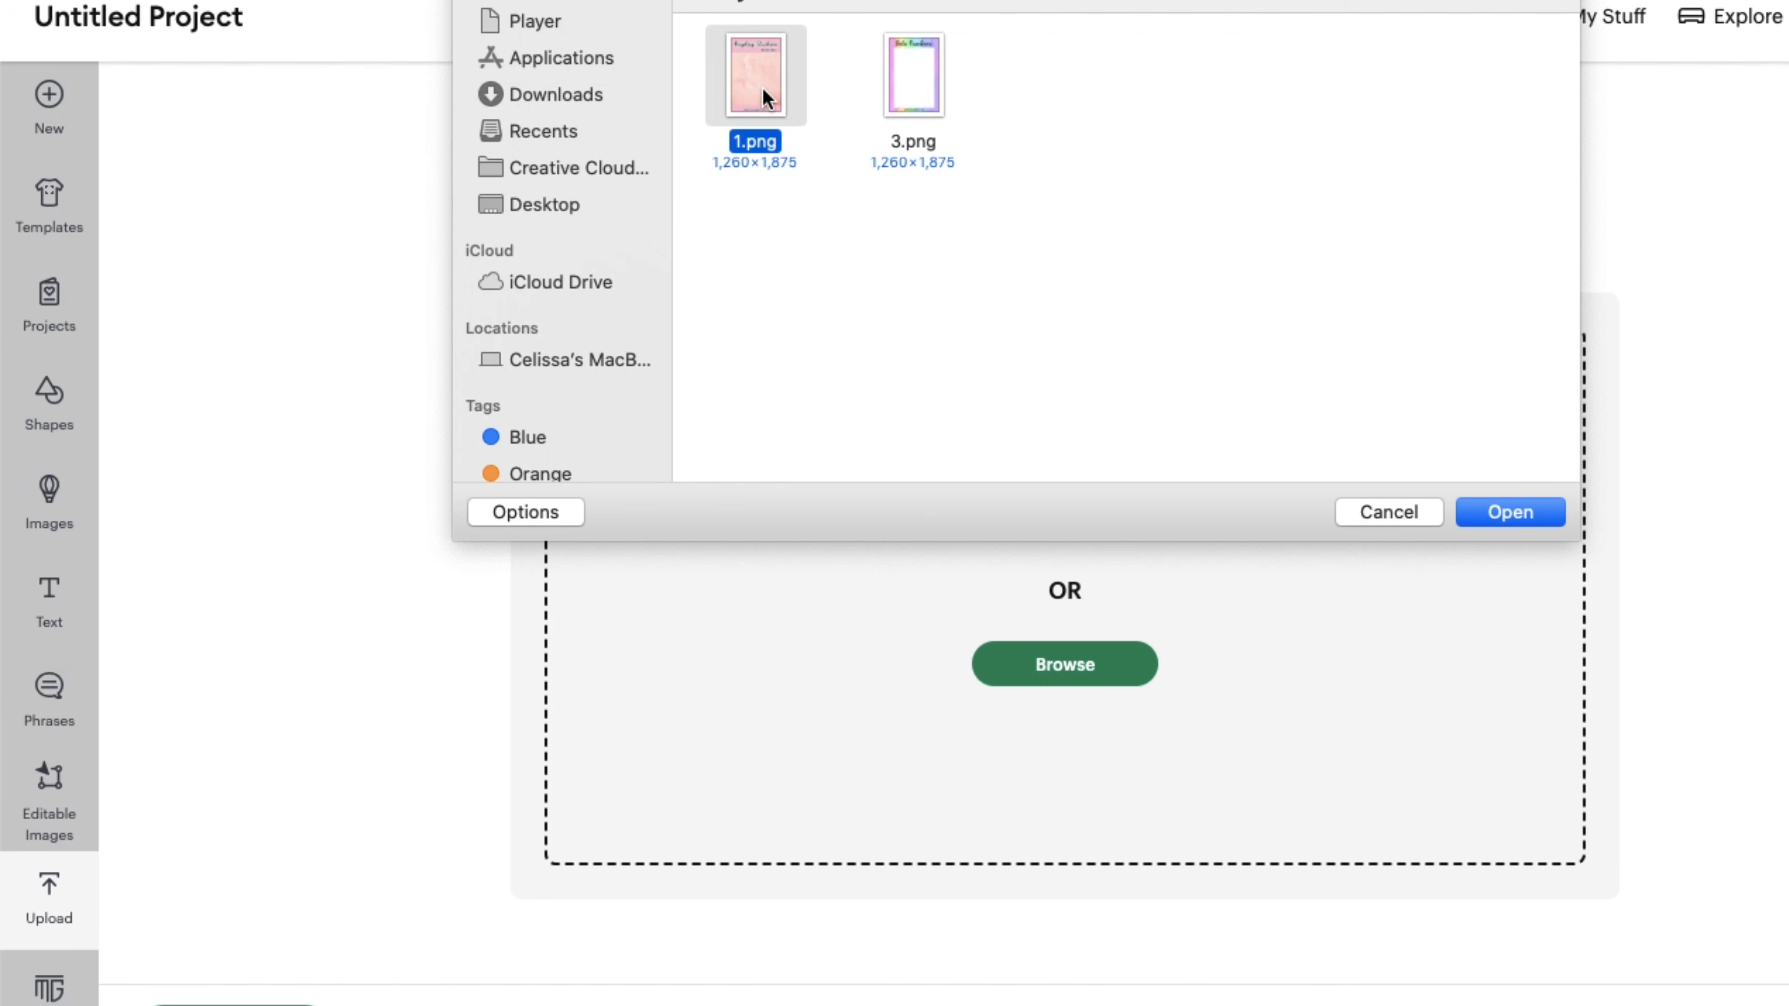
left_click(1523, 512)
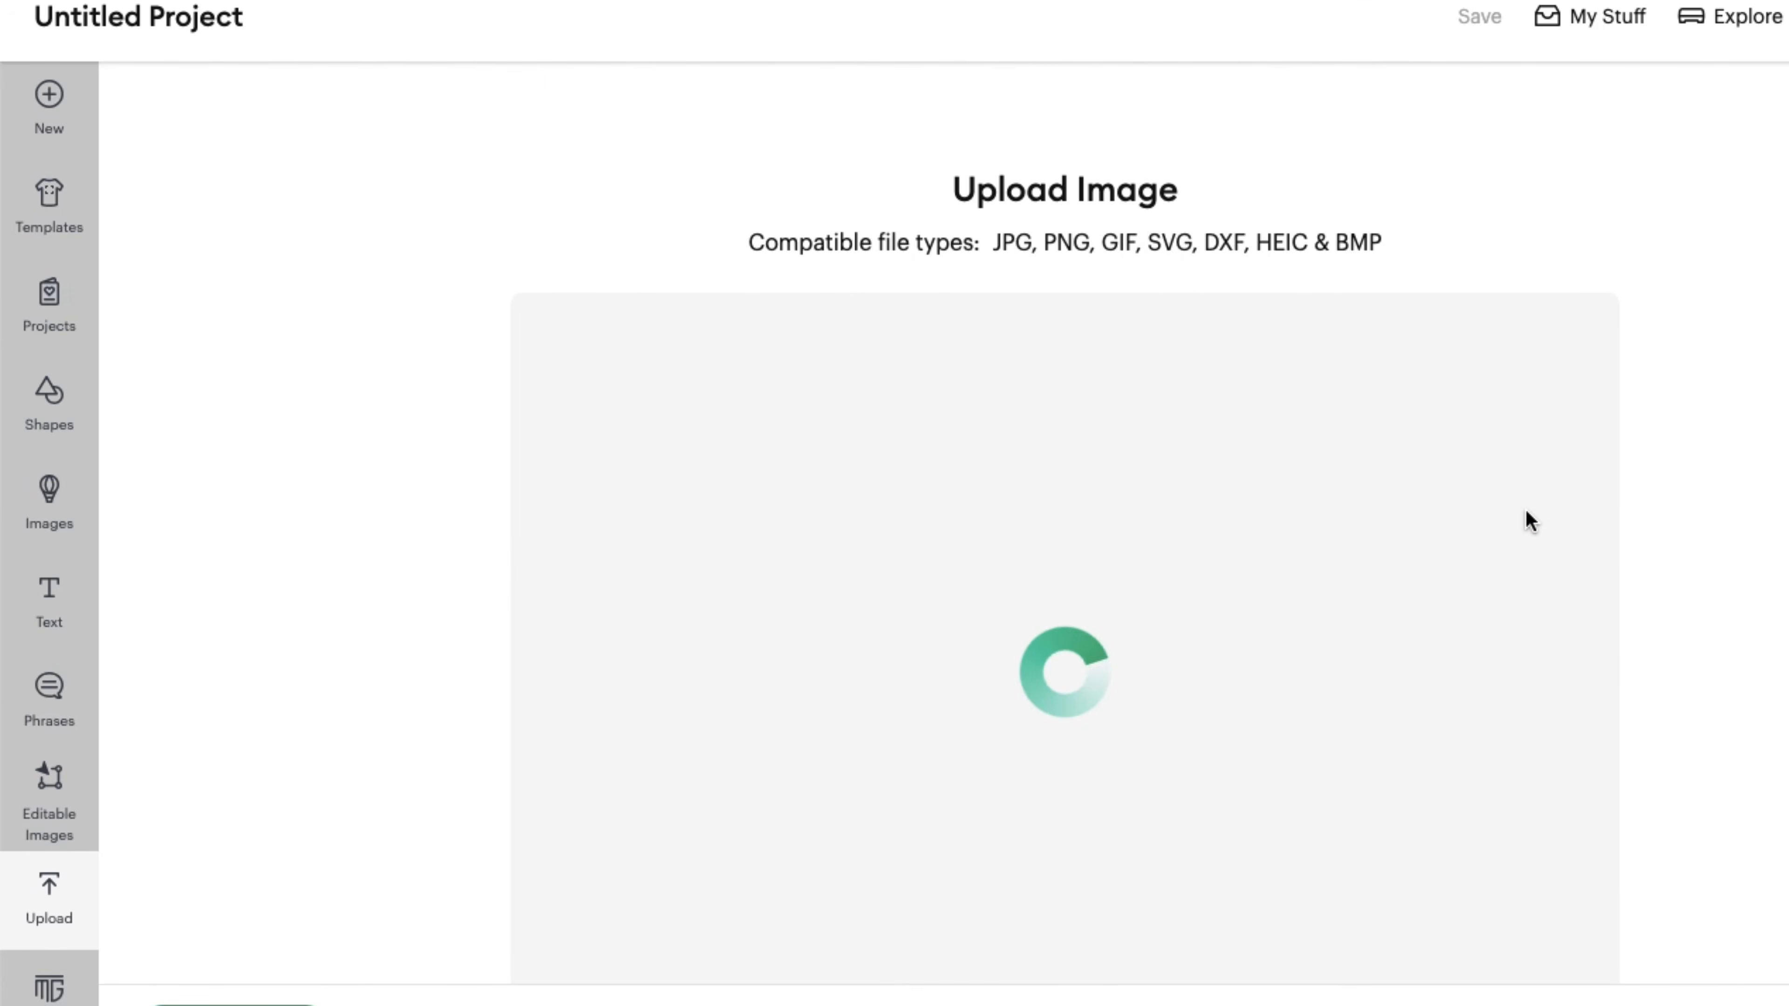
scroll(1418, 565, "down", 3)
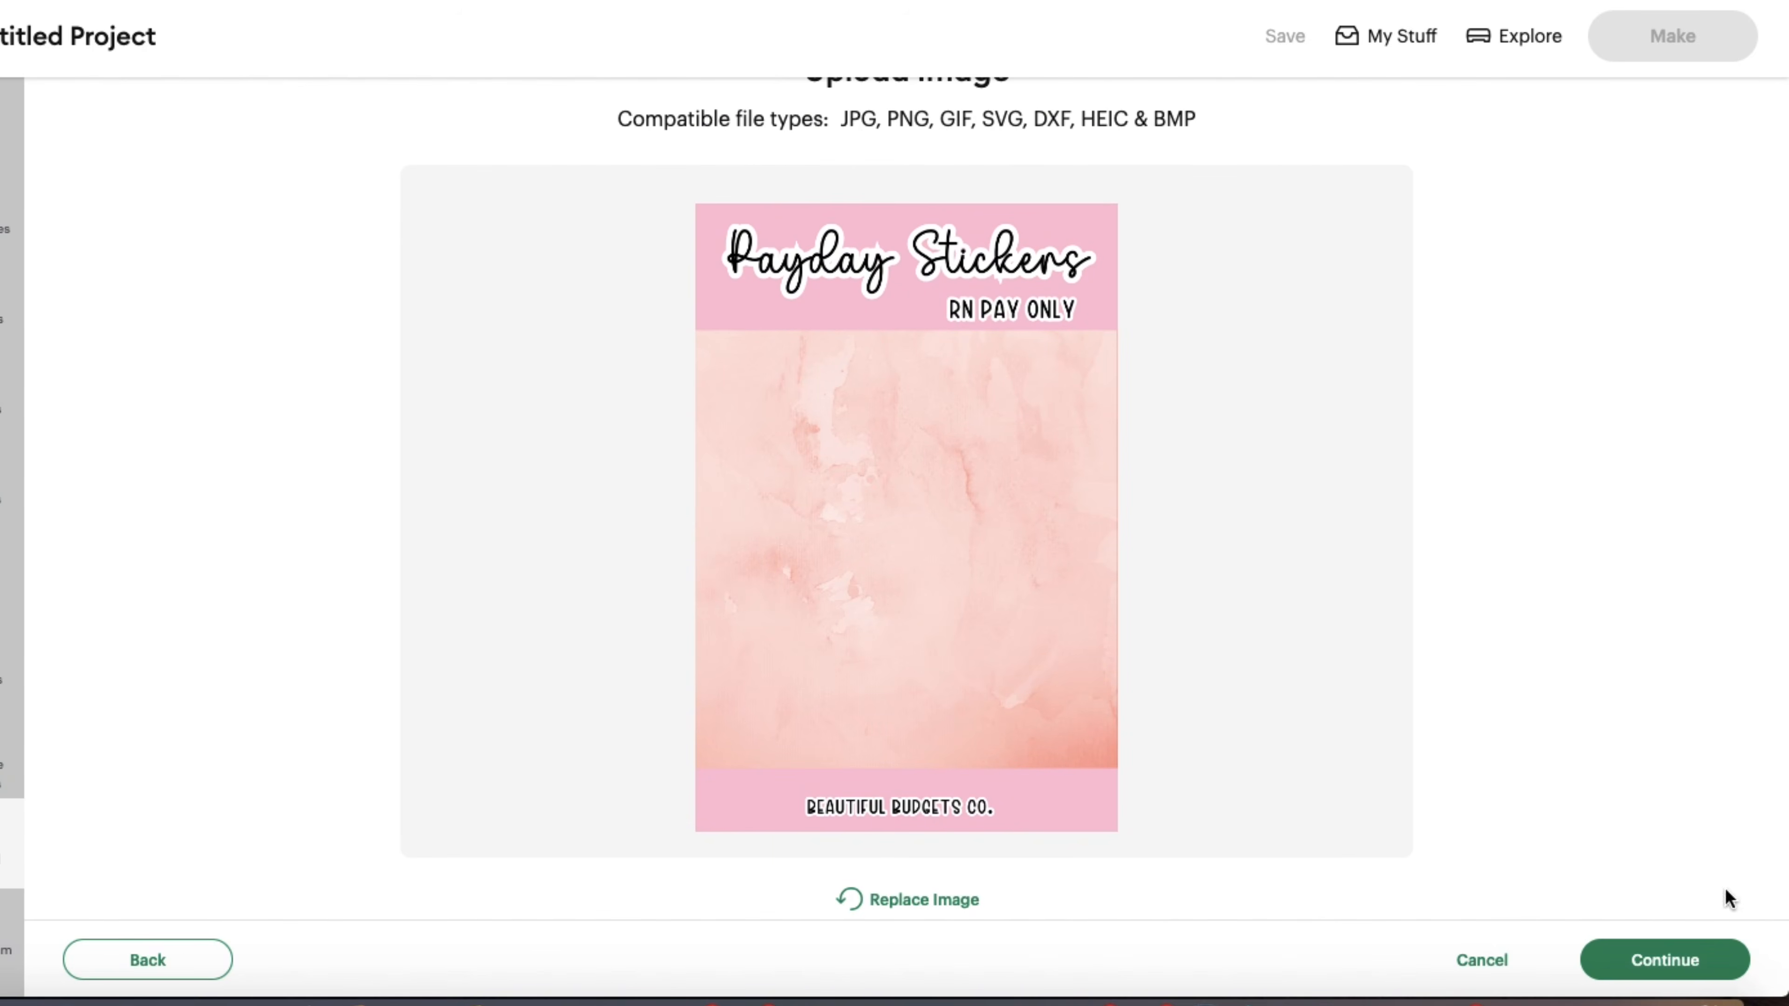
- Keep the image's background, convert it to a Flat Graphic and upload it under the name 1 to the canvas
left_click(1694, 962)
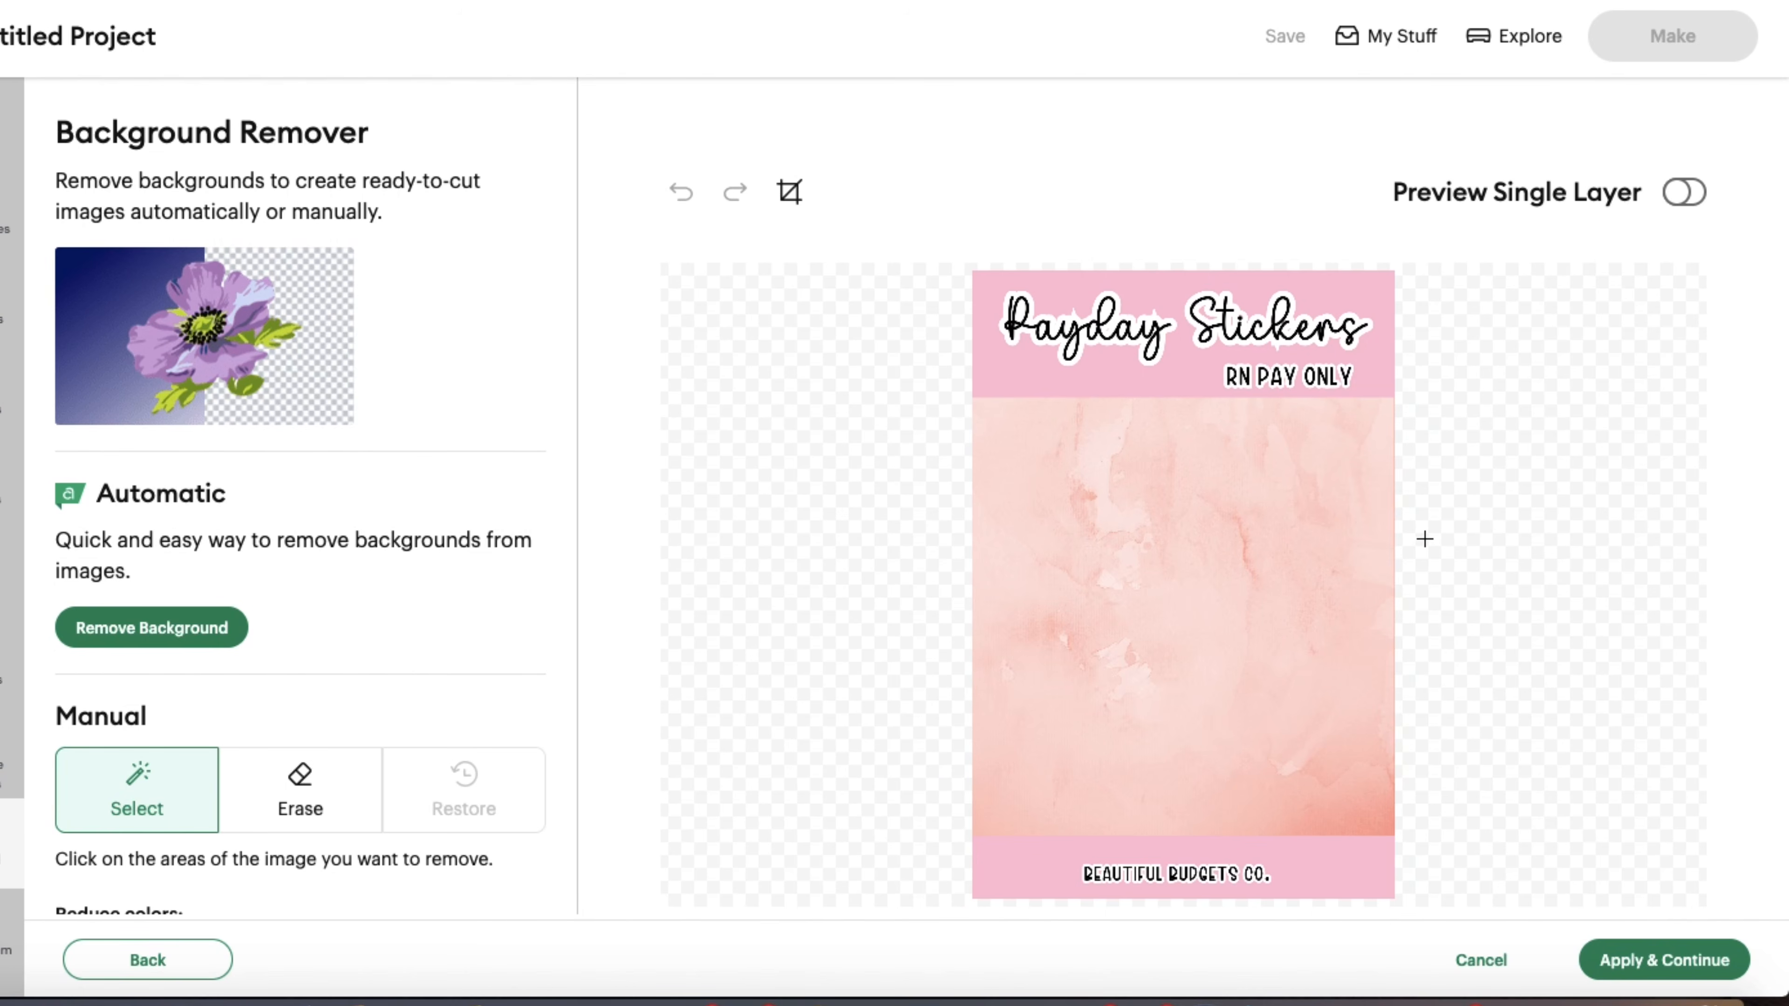
left_click(1682, 198)
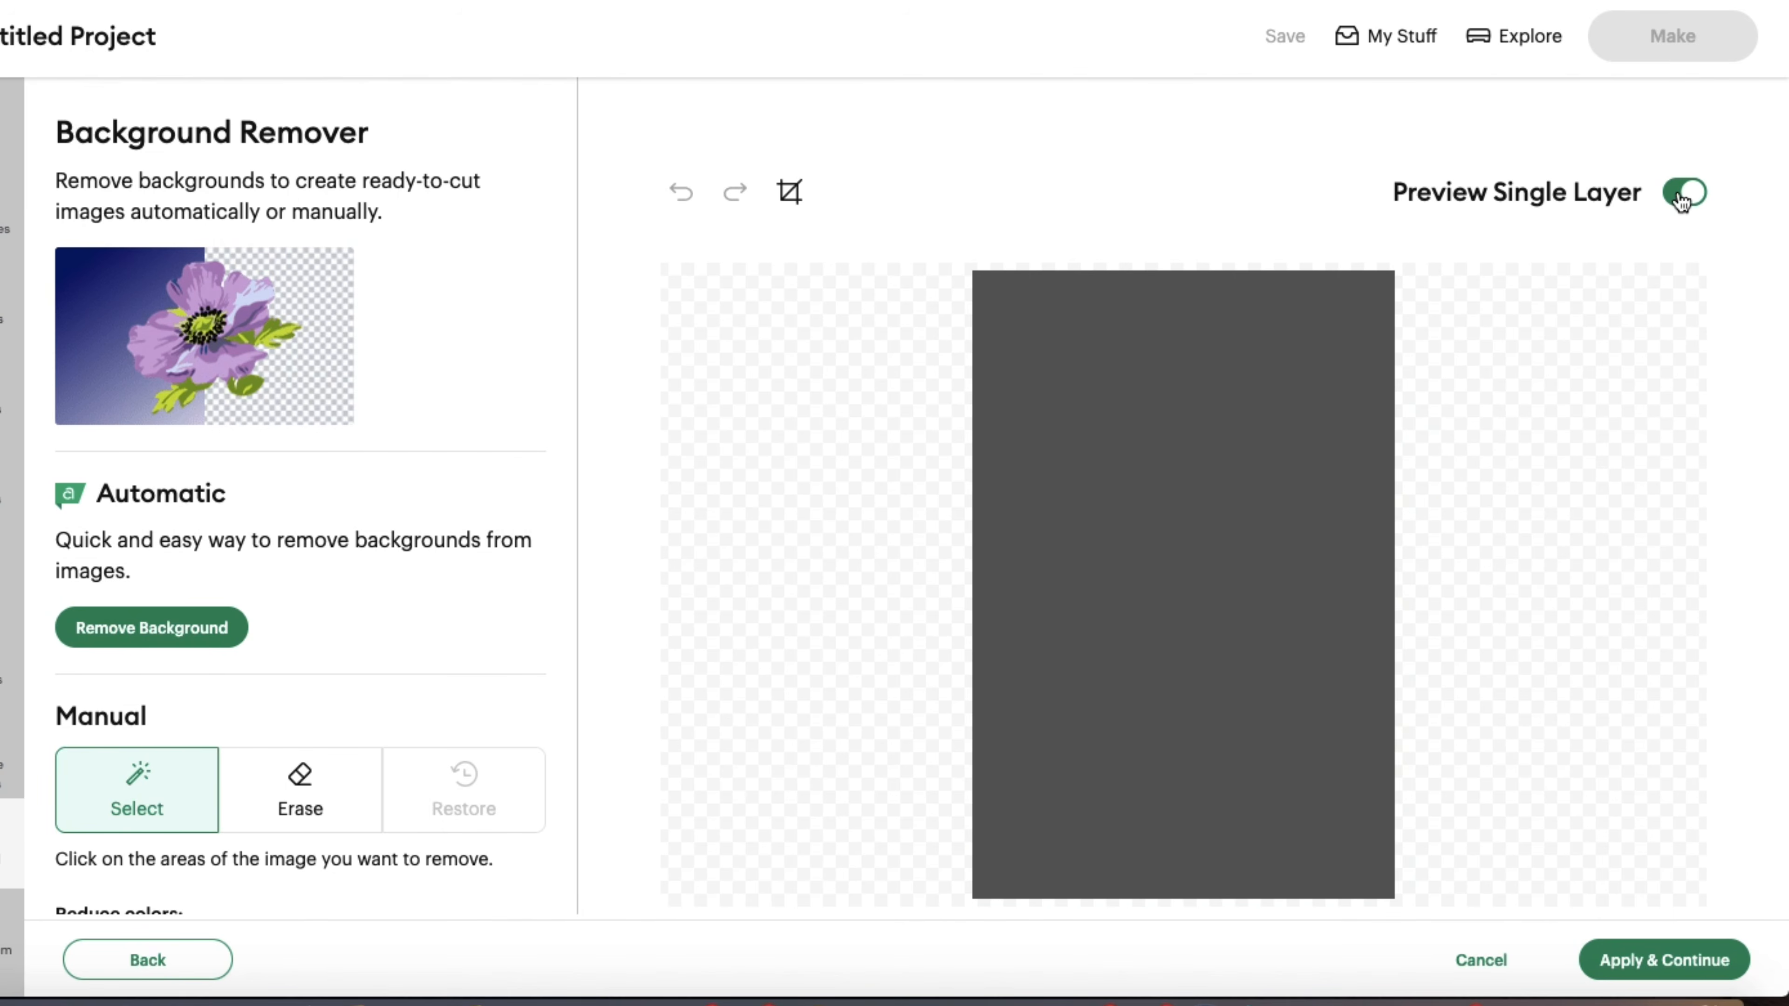
left_click(1682, 200)
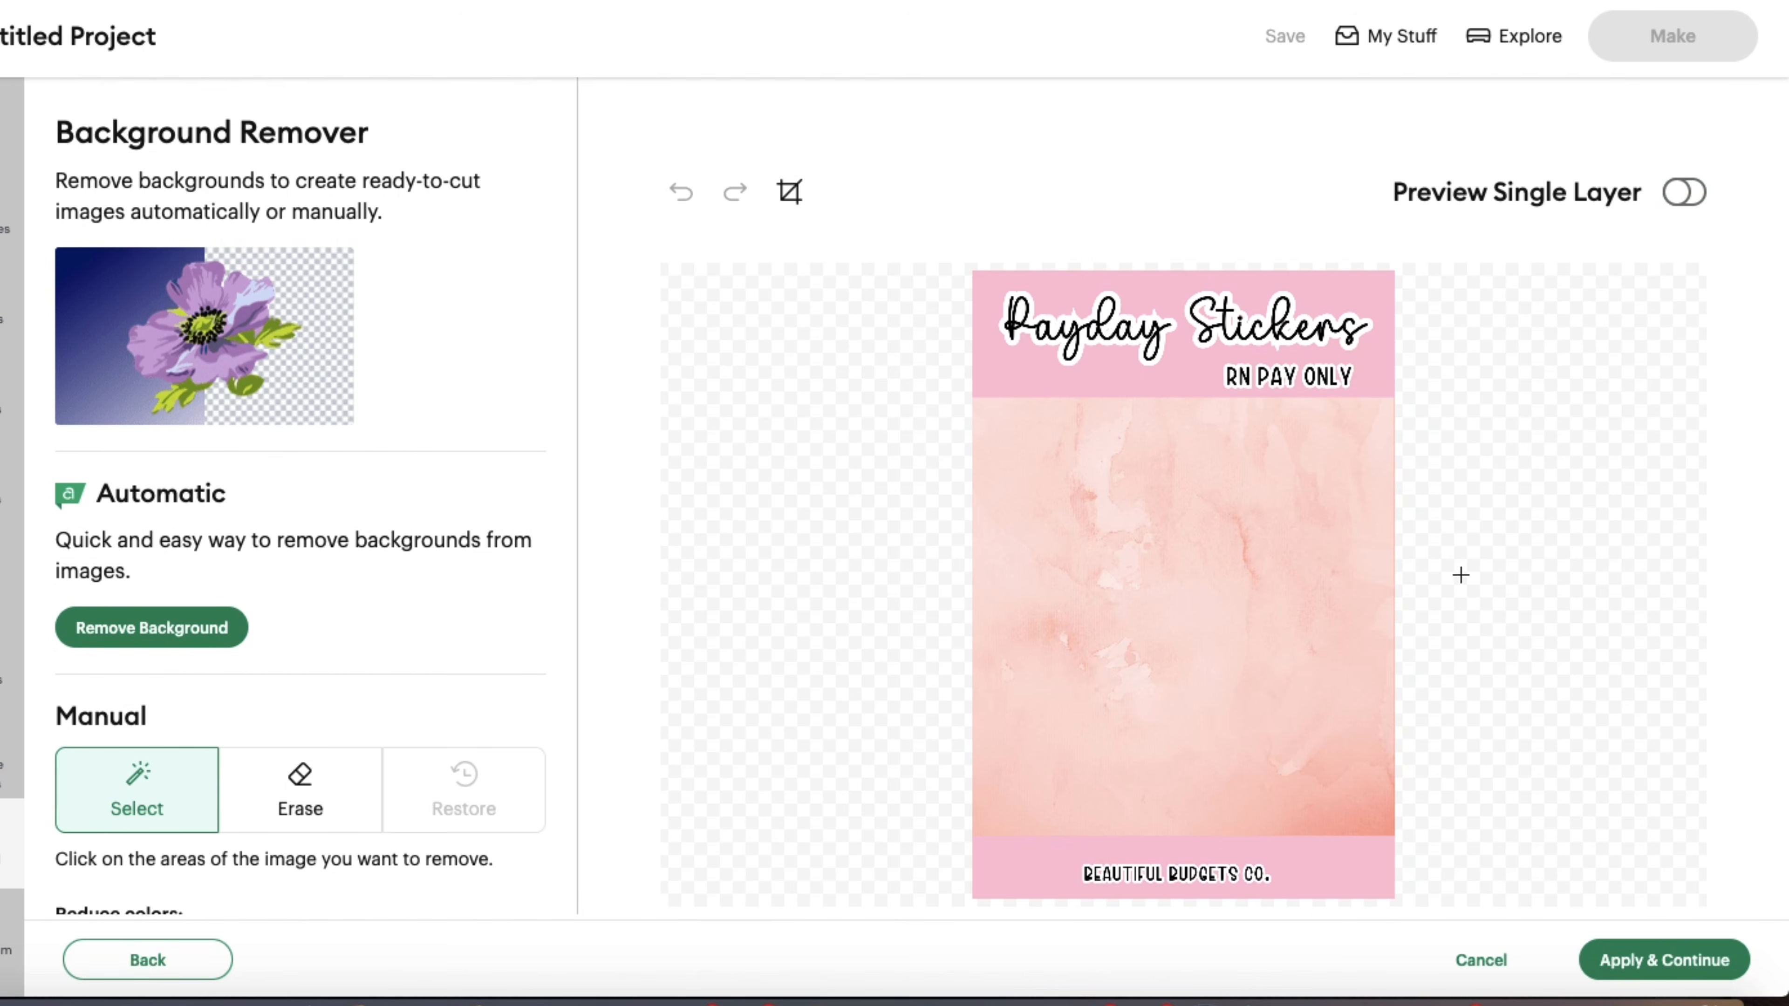
left_click(1623, 963)
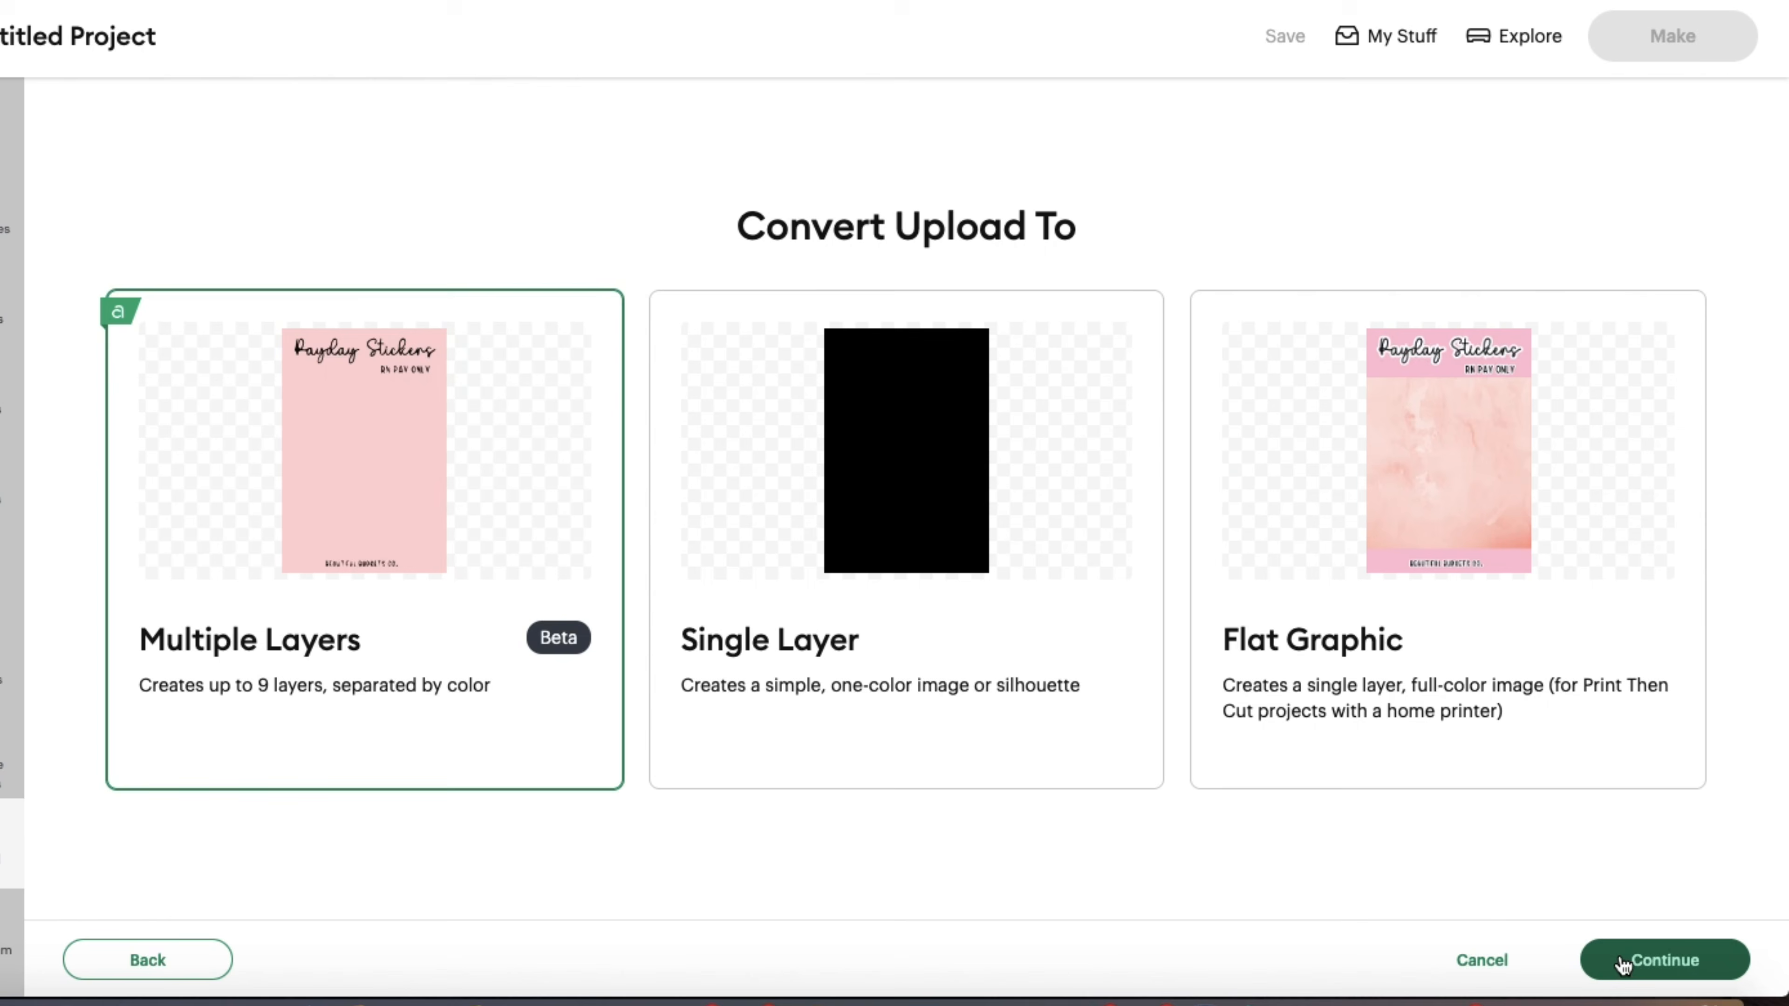
left_click(1470, 577)
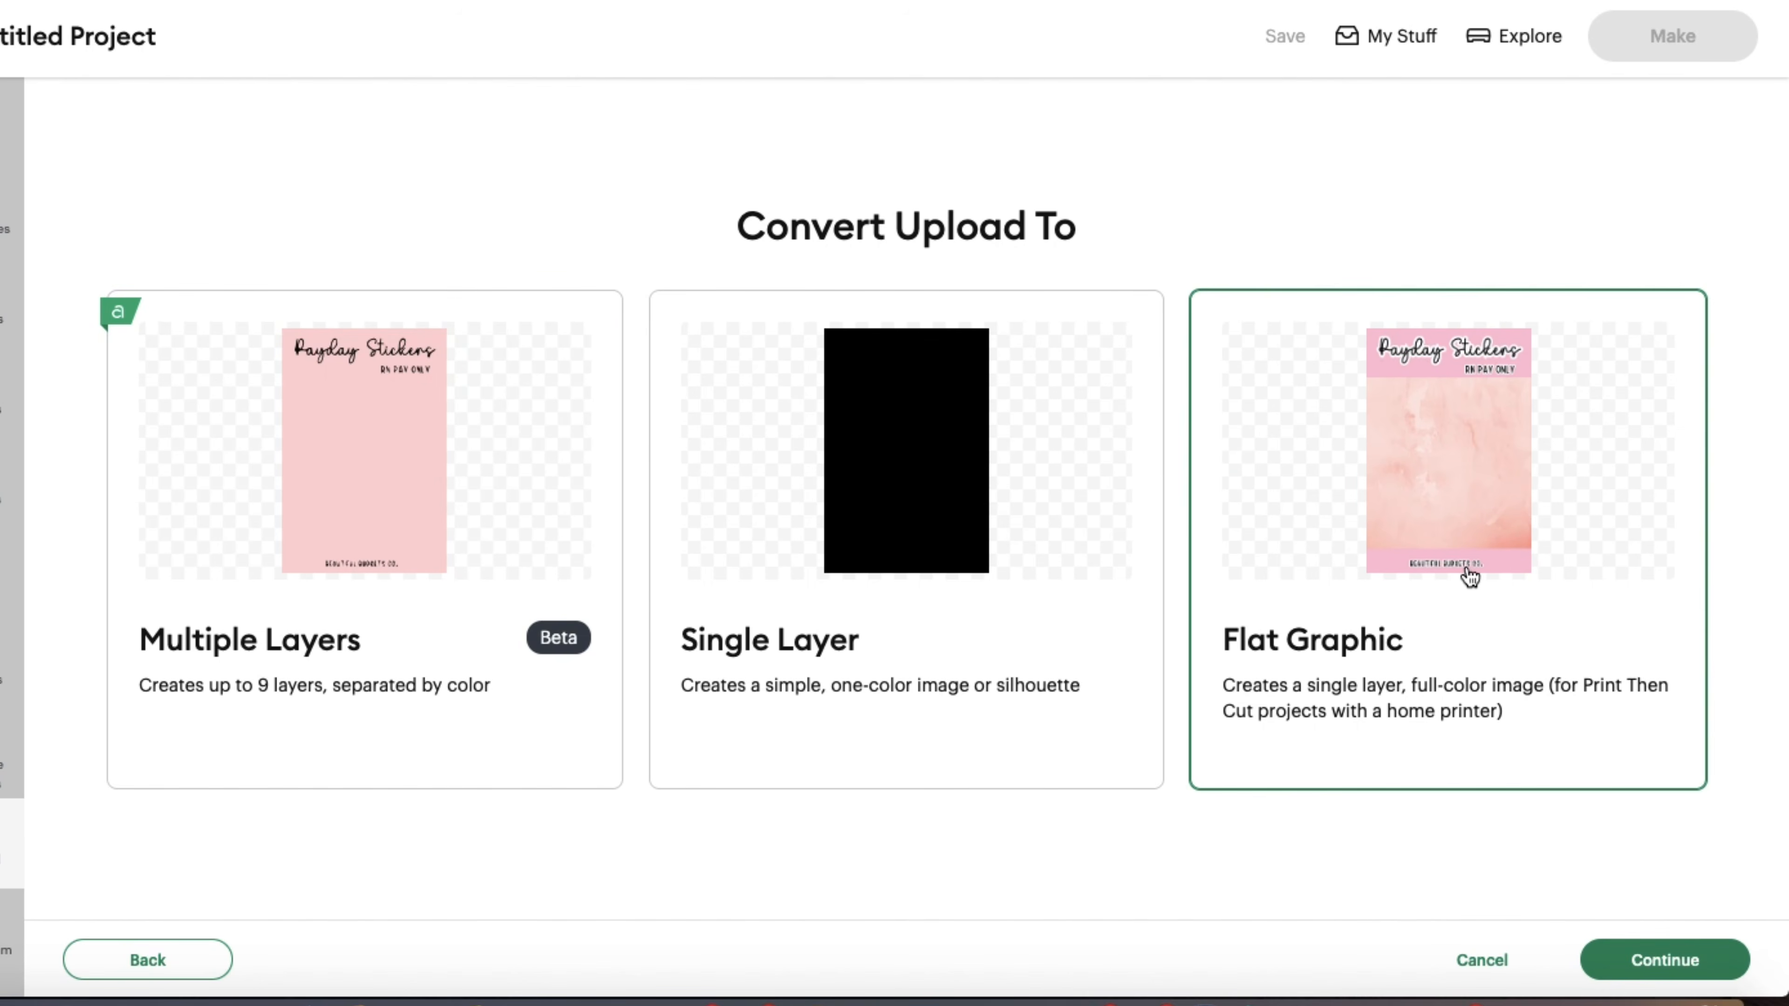
left_click(1662, 965)
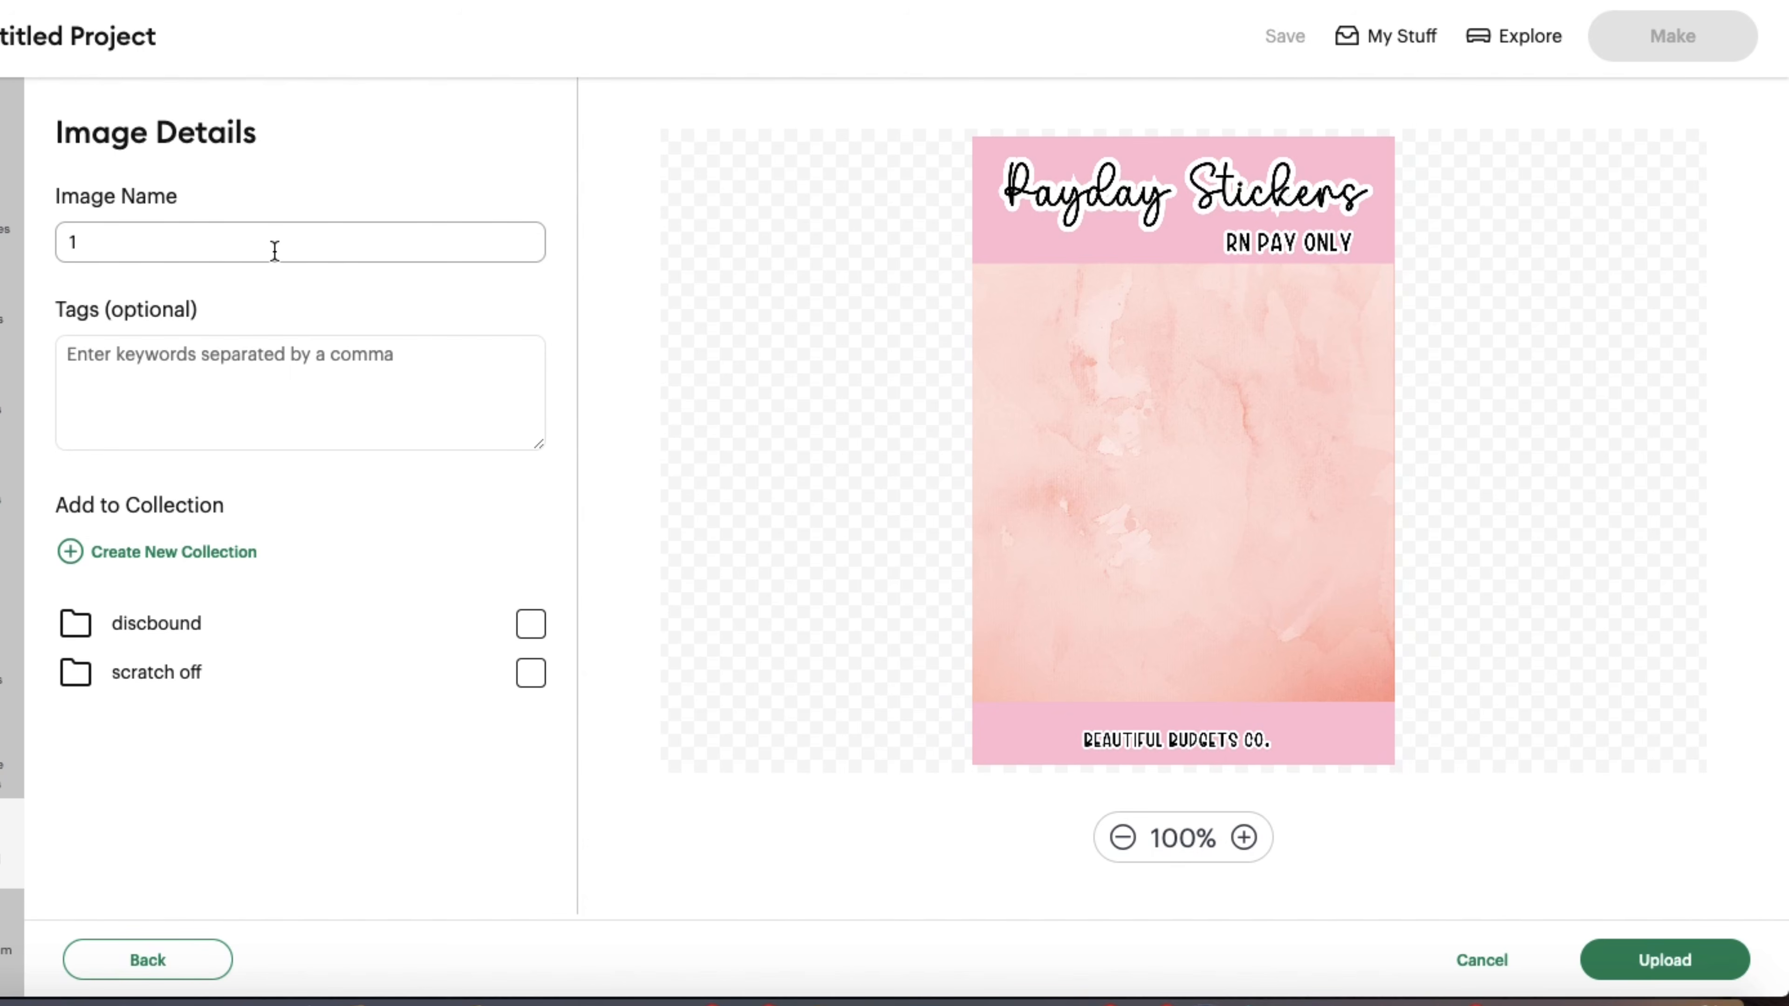
left_click(1661, 962)
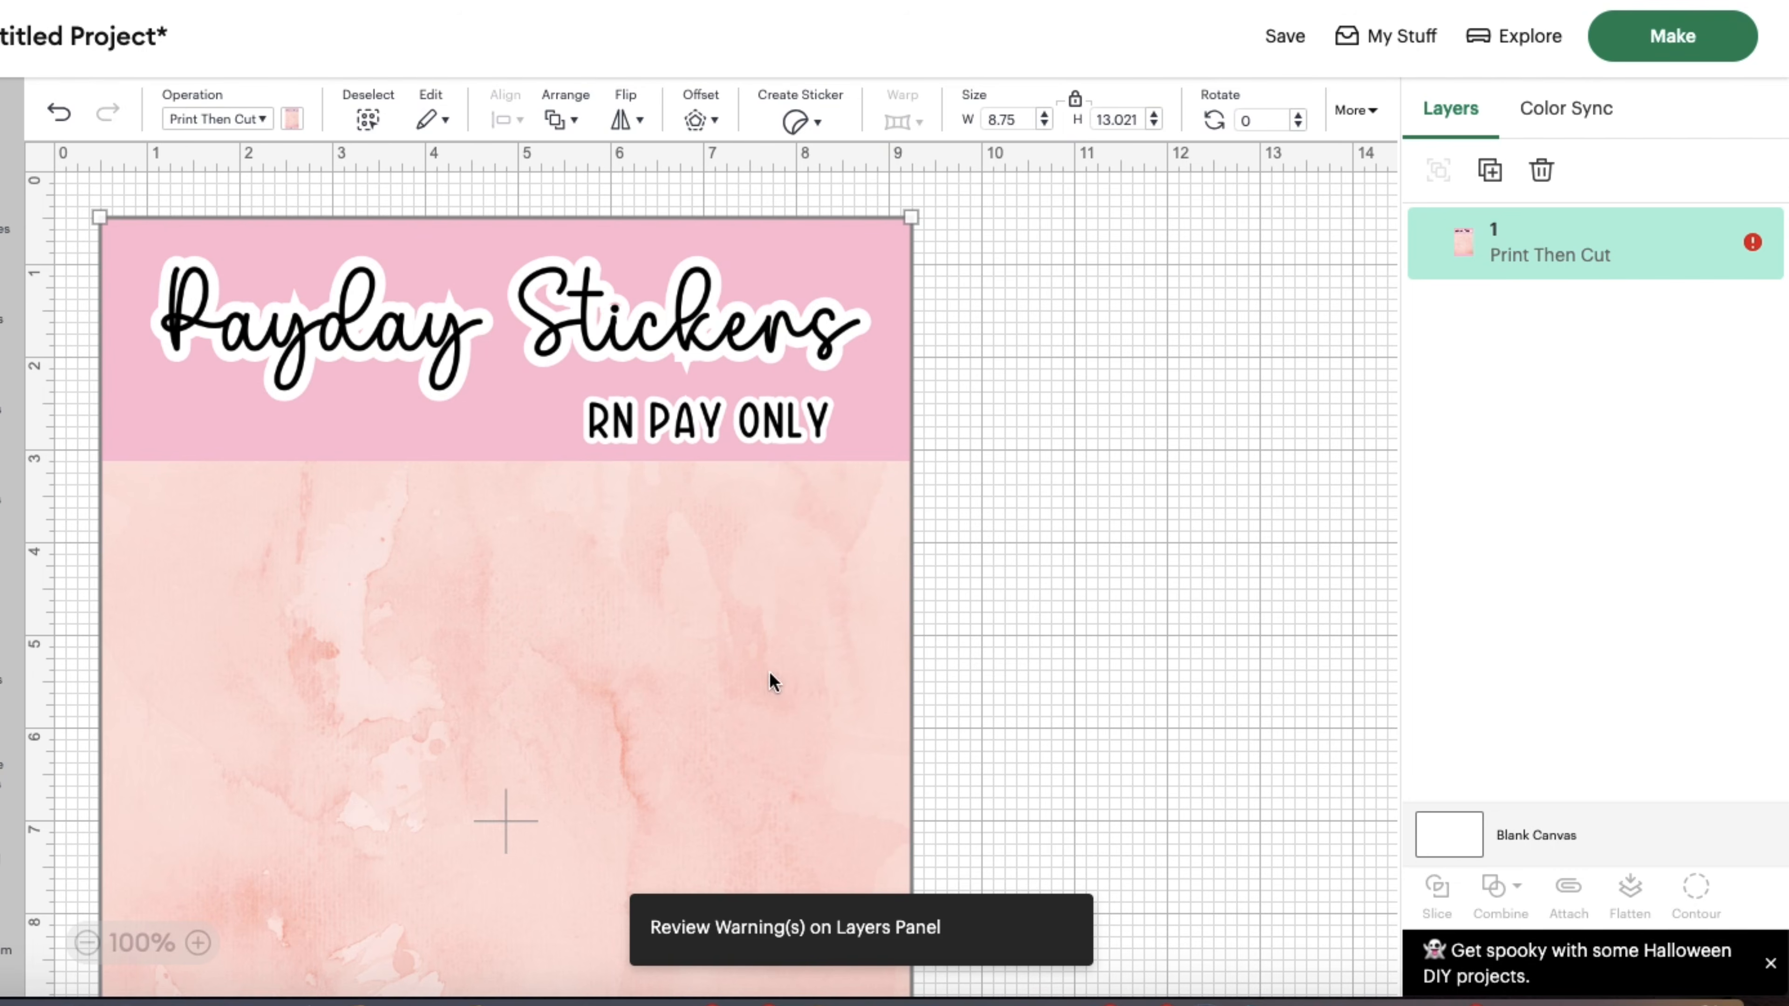
- Load the envelope sticker PNG from the Payday Stickers (1) folder in Downloads as a new image upload
left_click(11, 843)
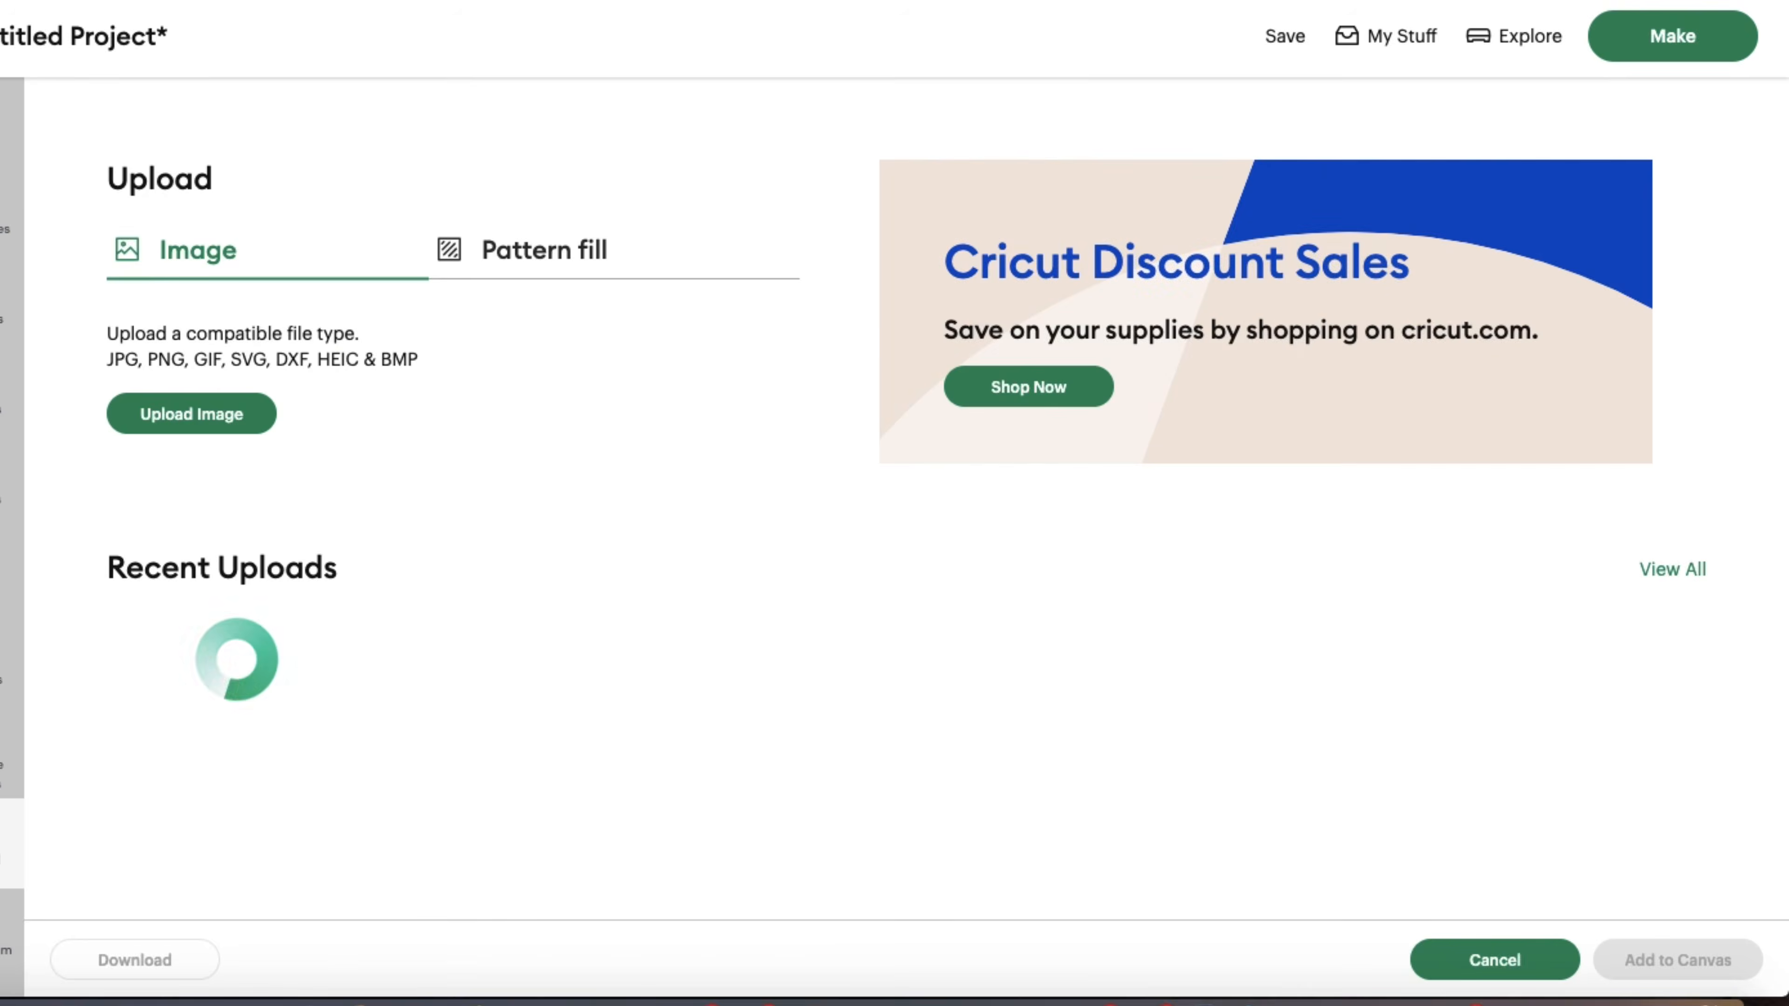
left_click(177, 419)
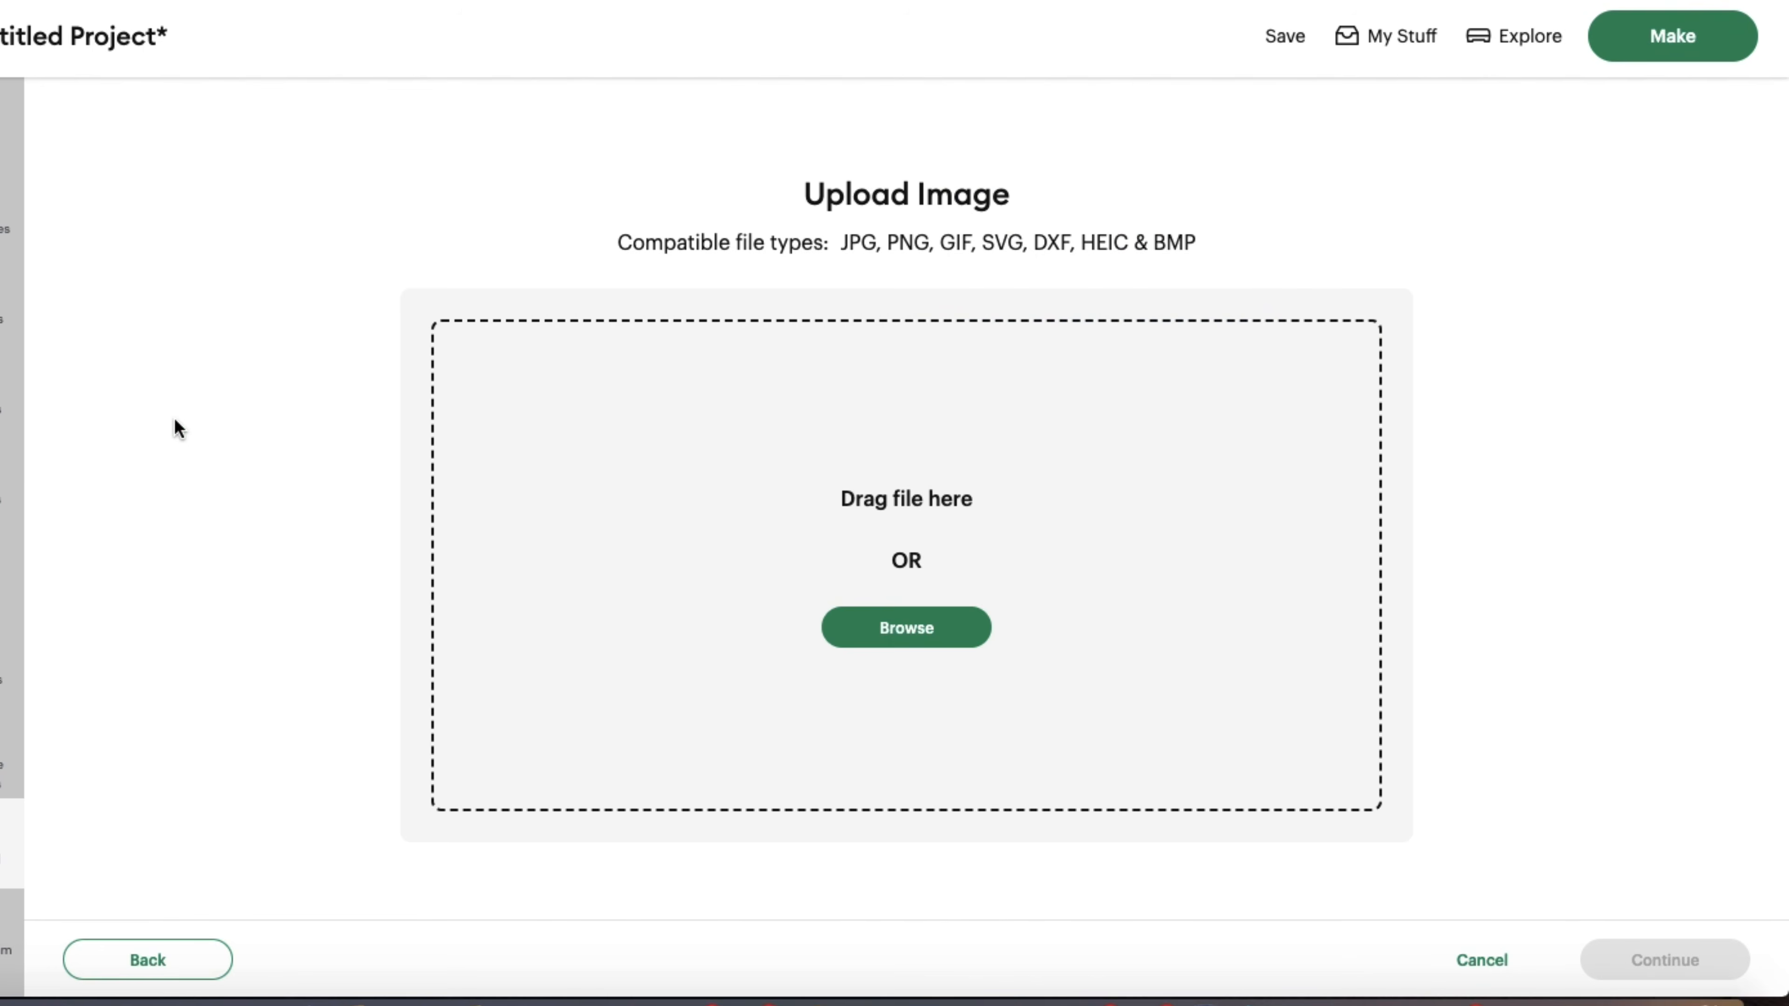
left_click(867, 635)
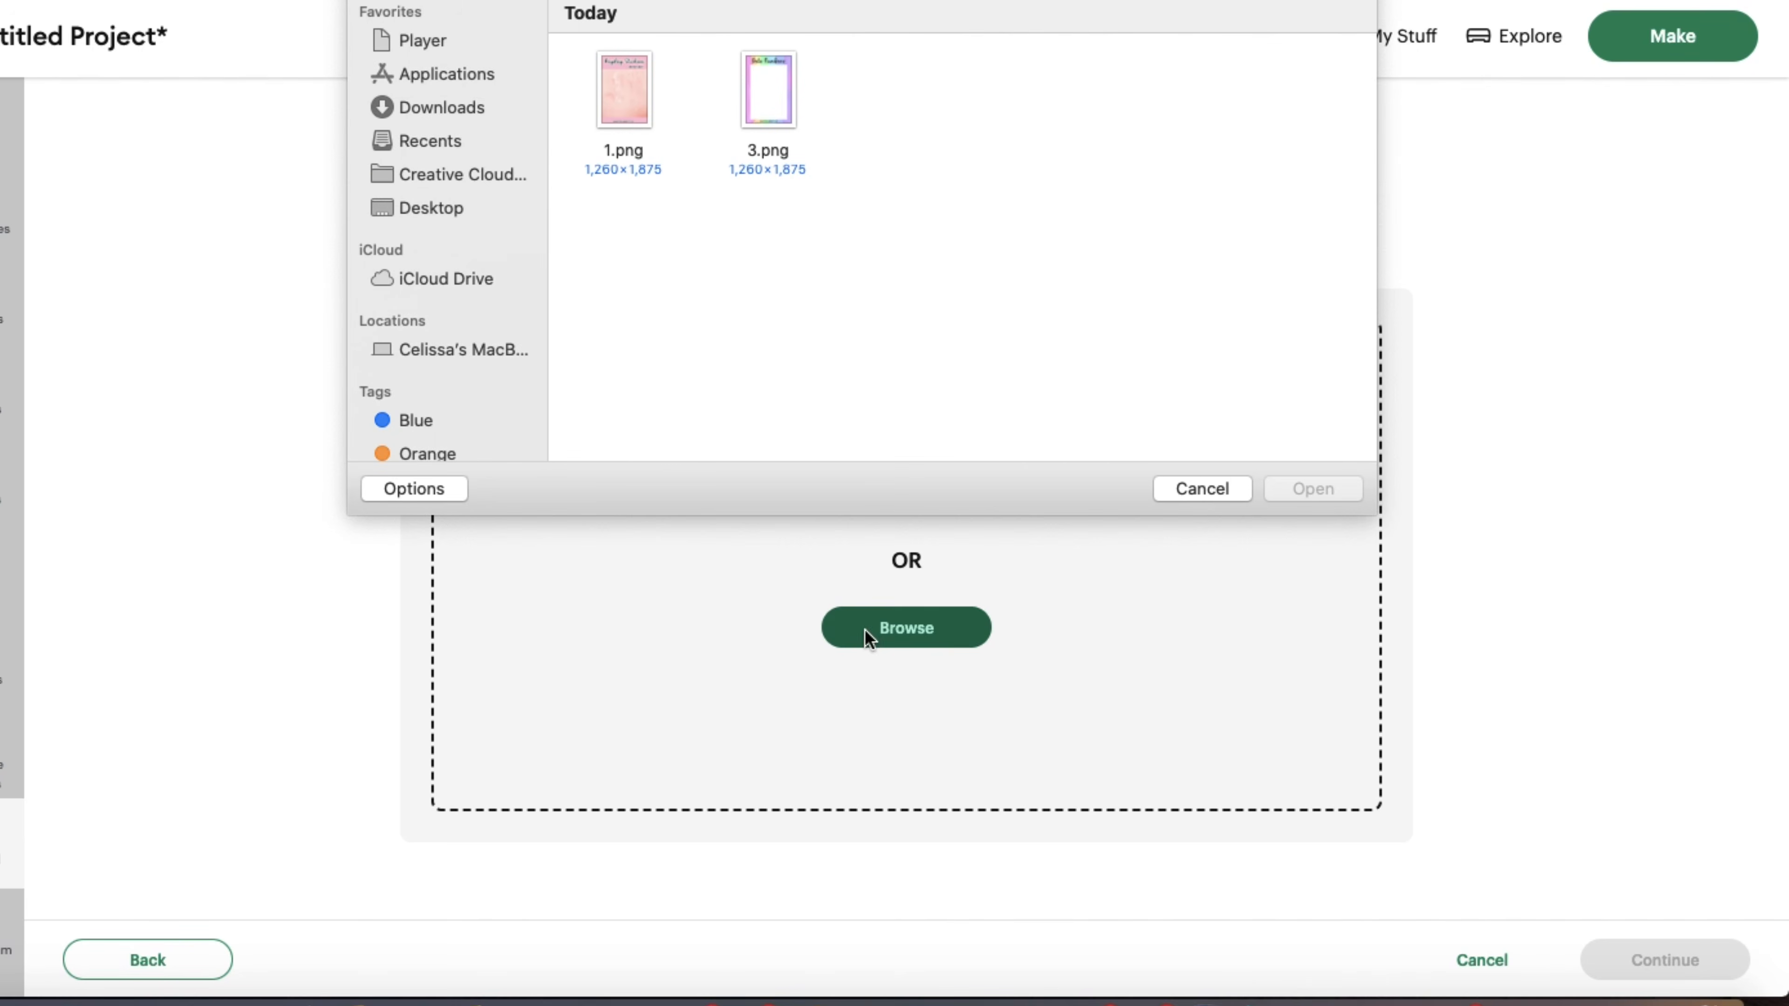
left_click(453, 107)
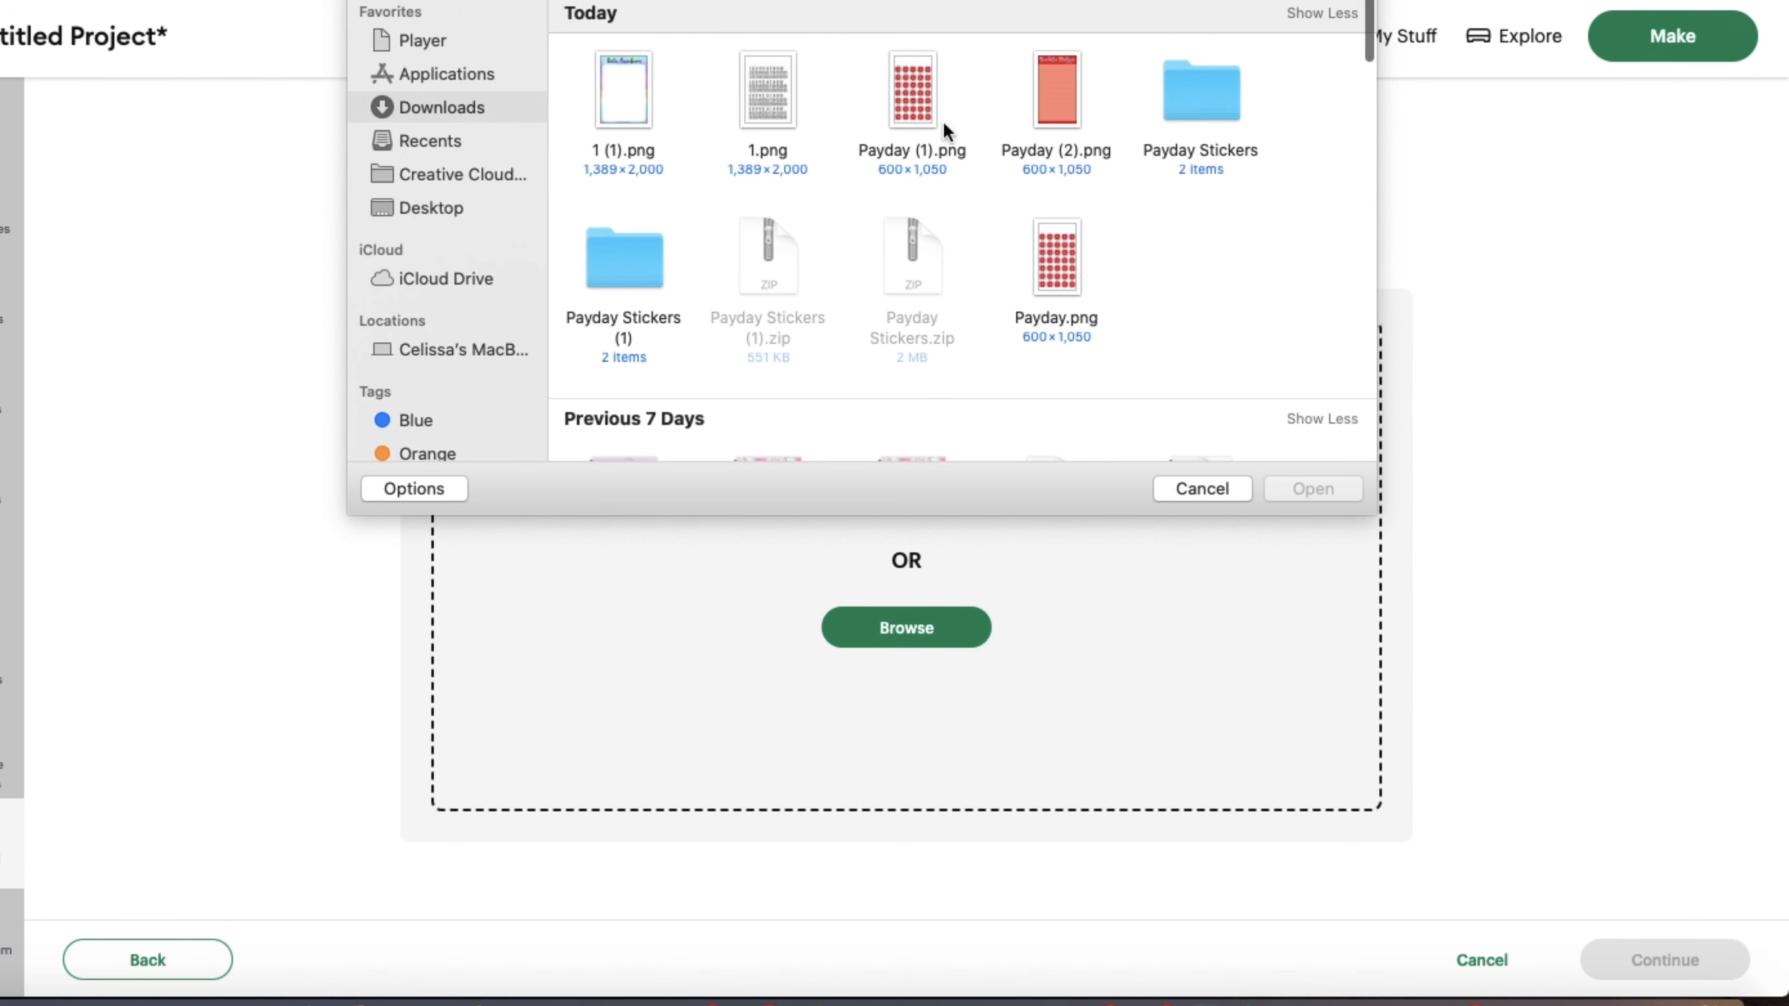
double_click(597, 272)
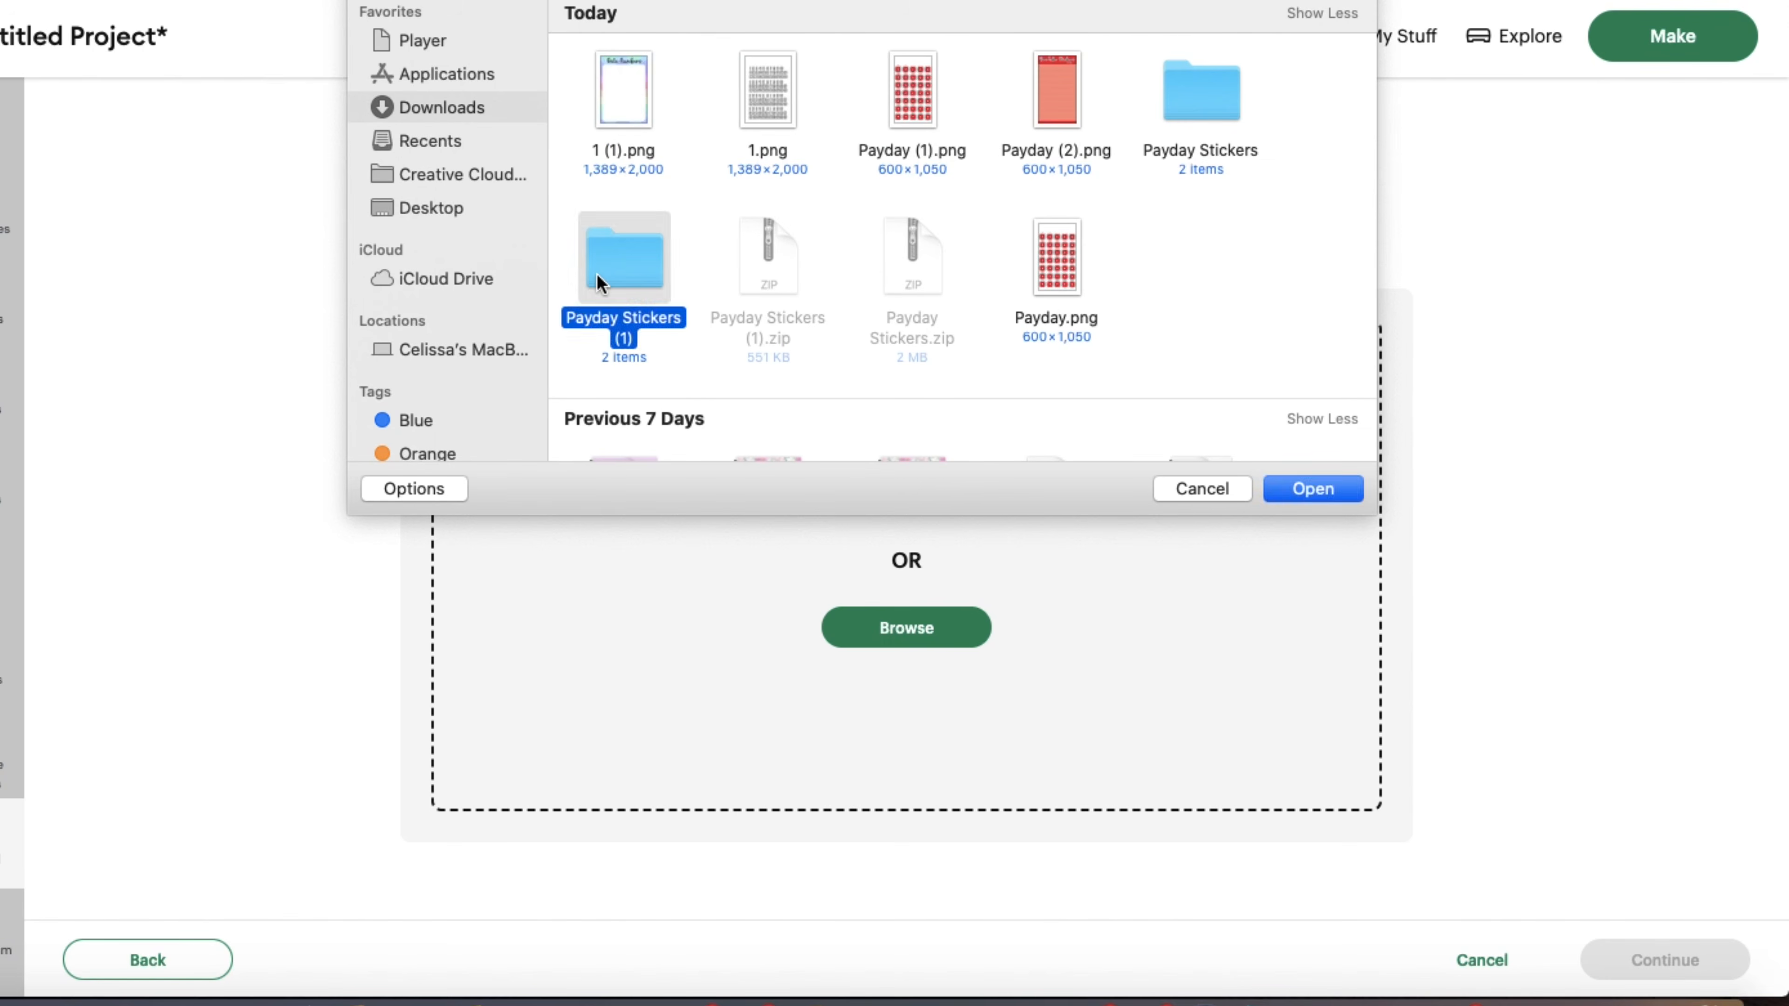
double_click(607, 105)
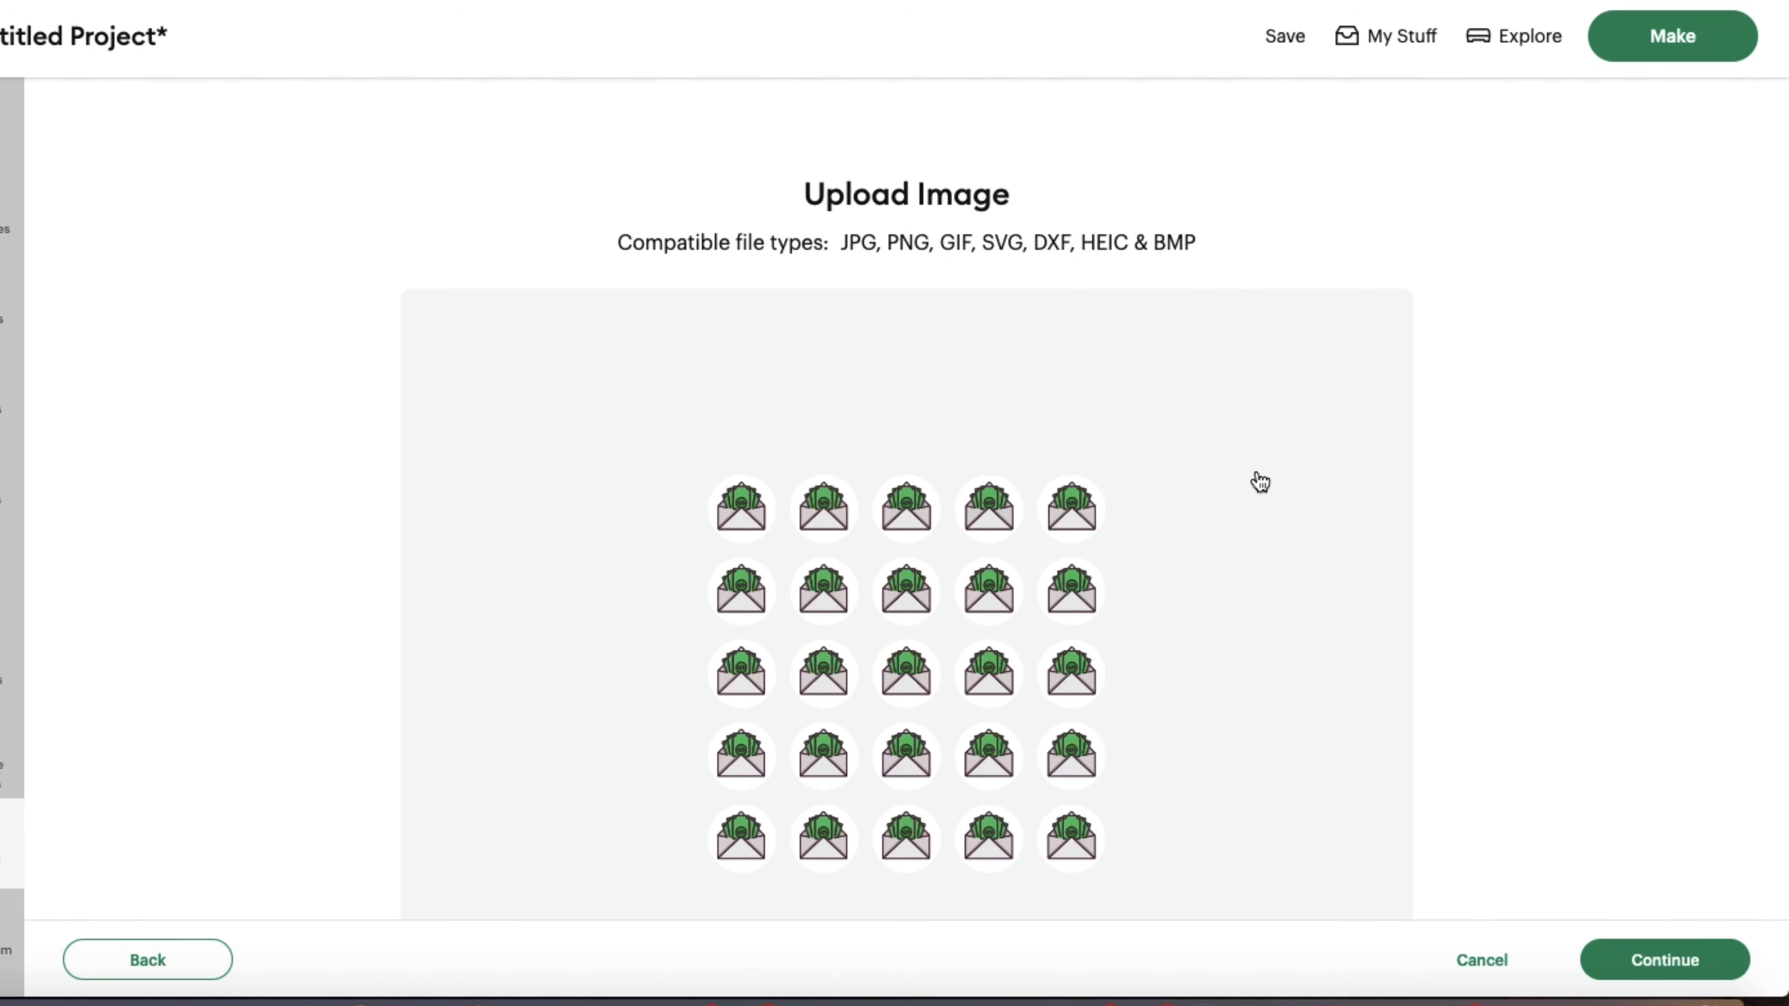
- Turn off the single-layer preview, convert the envelope sheet to a Flat Graphic and upload it under the name 2 to the canvas
left_click(1642, 953)
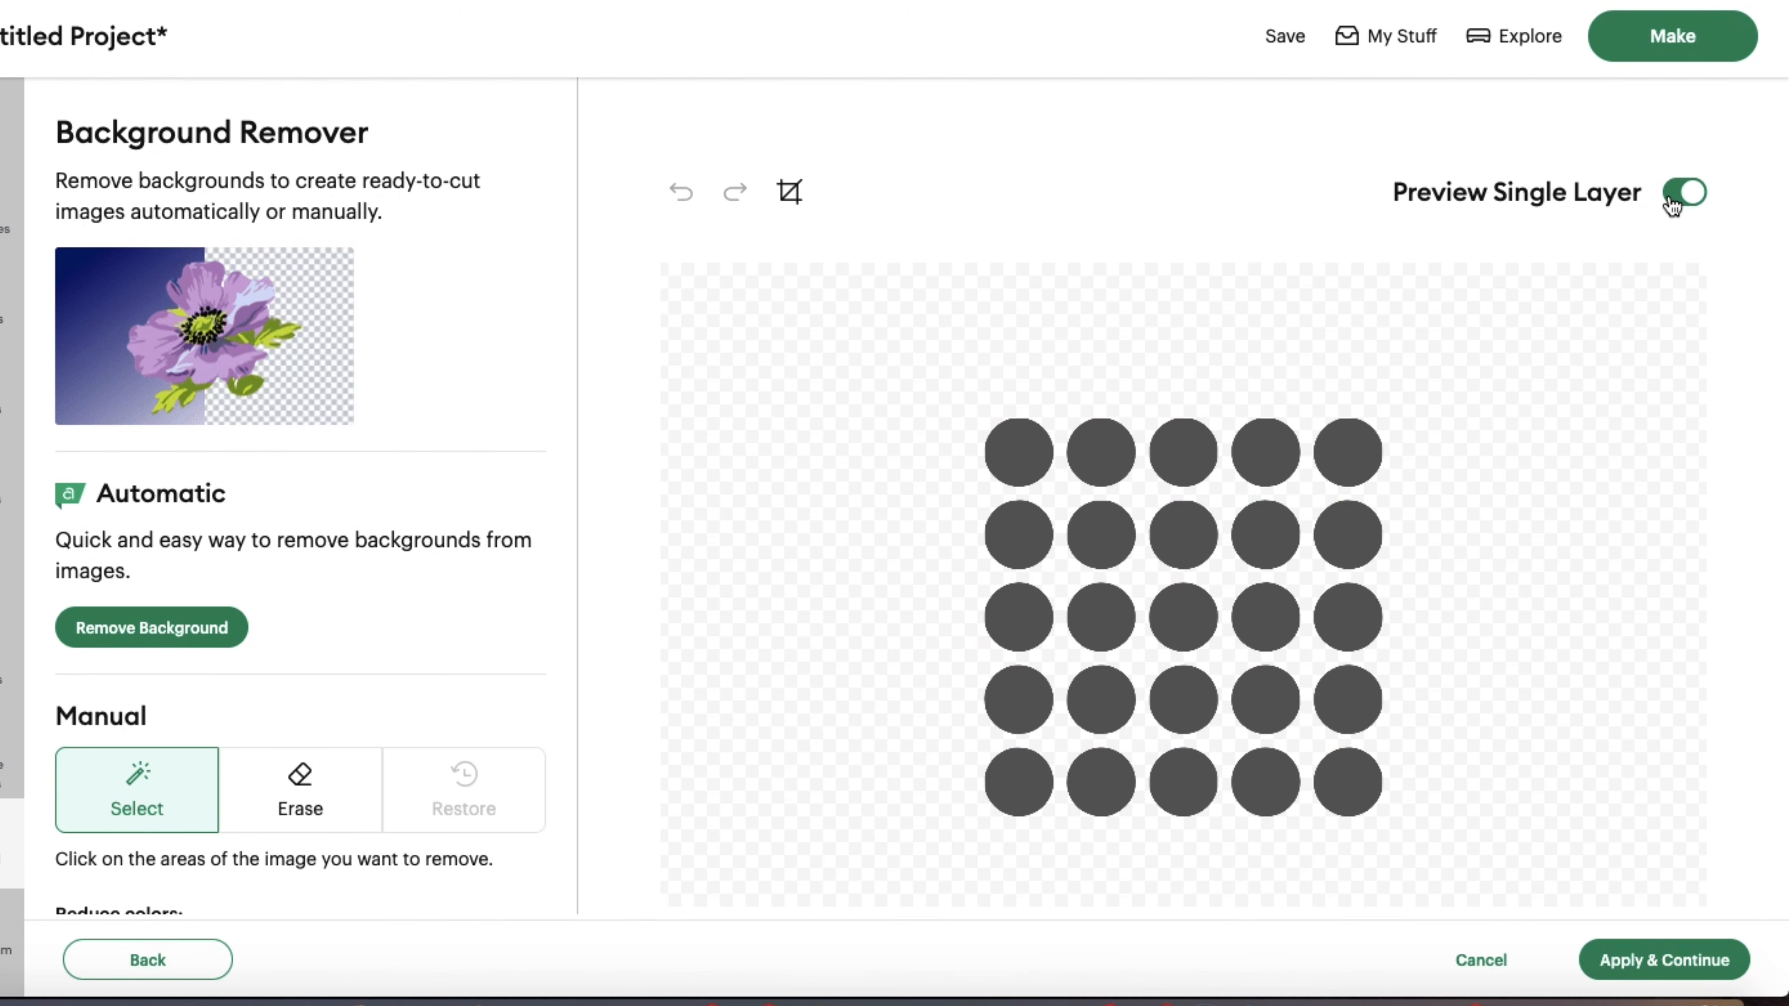
left_click(1683, 193)
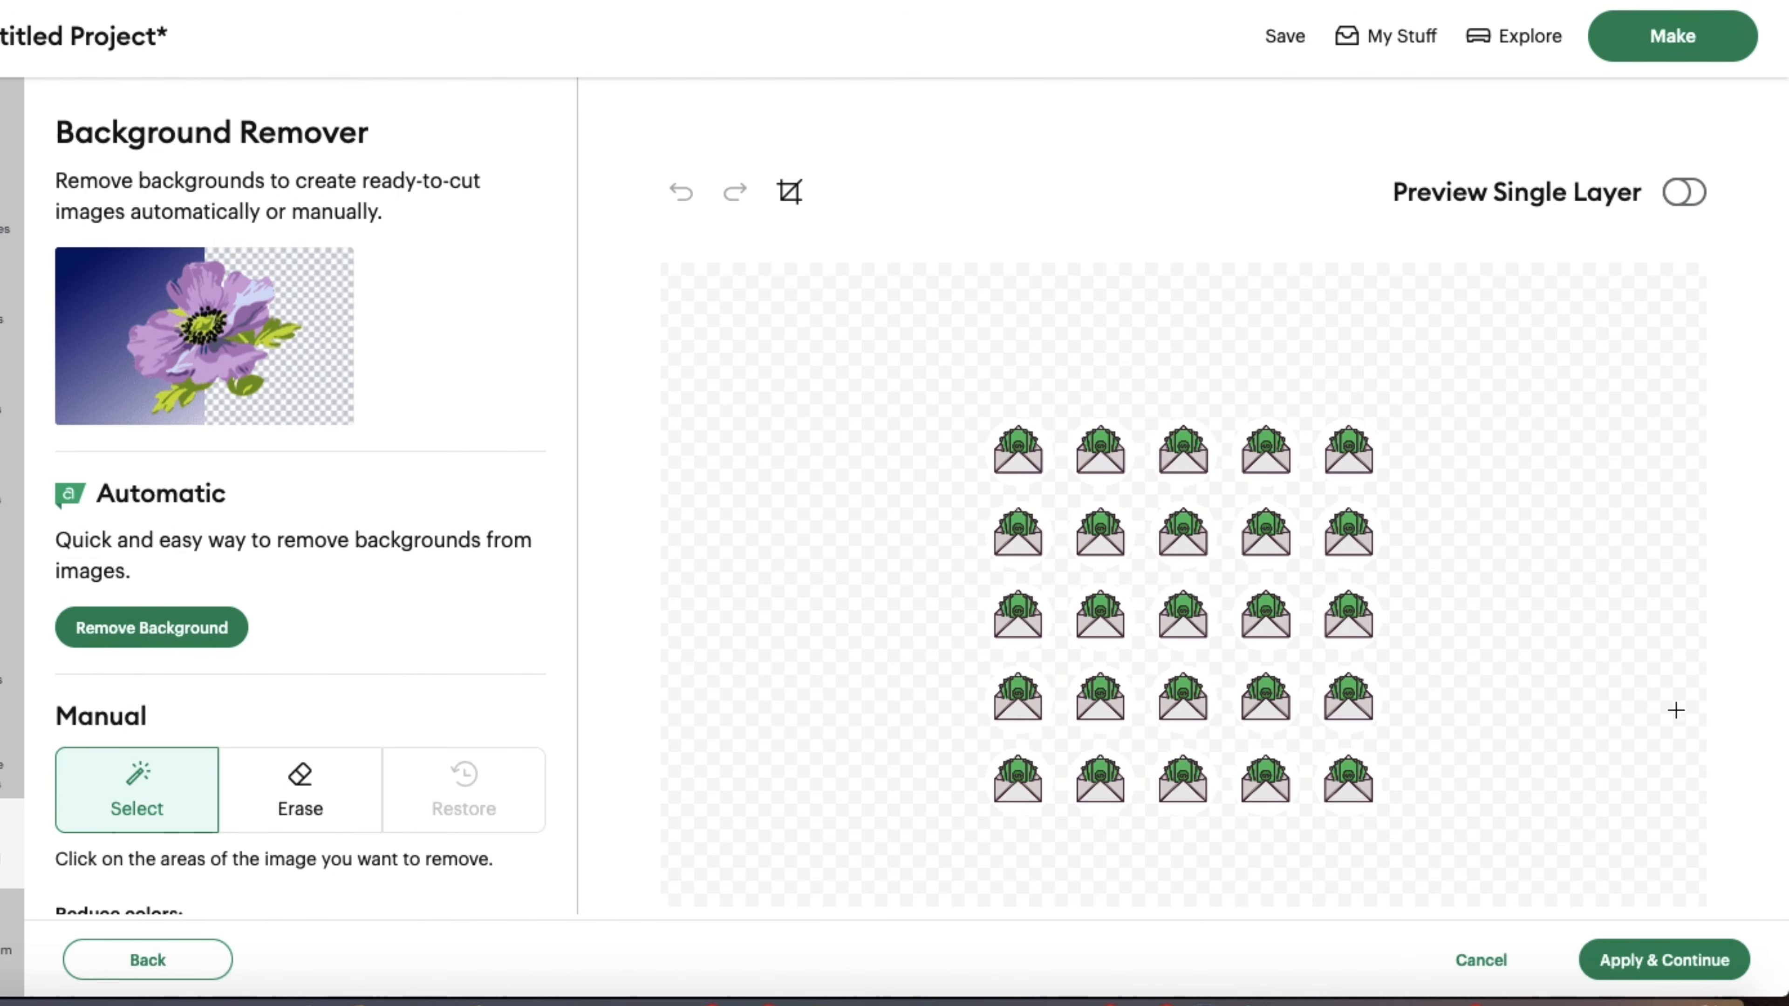
left_click(1652, 965)
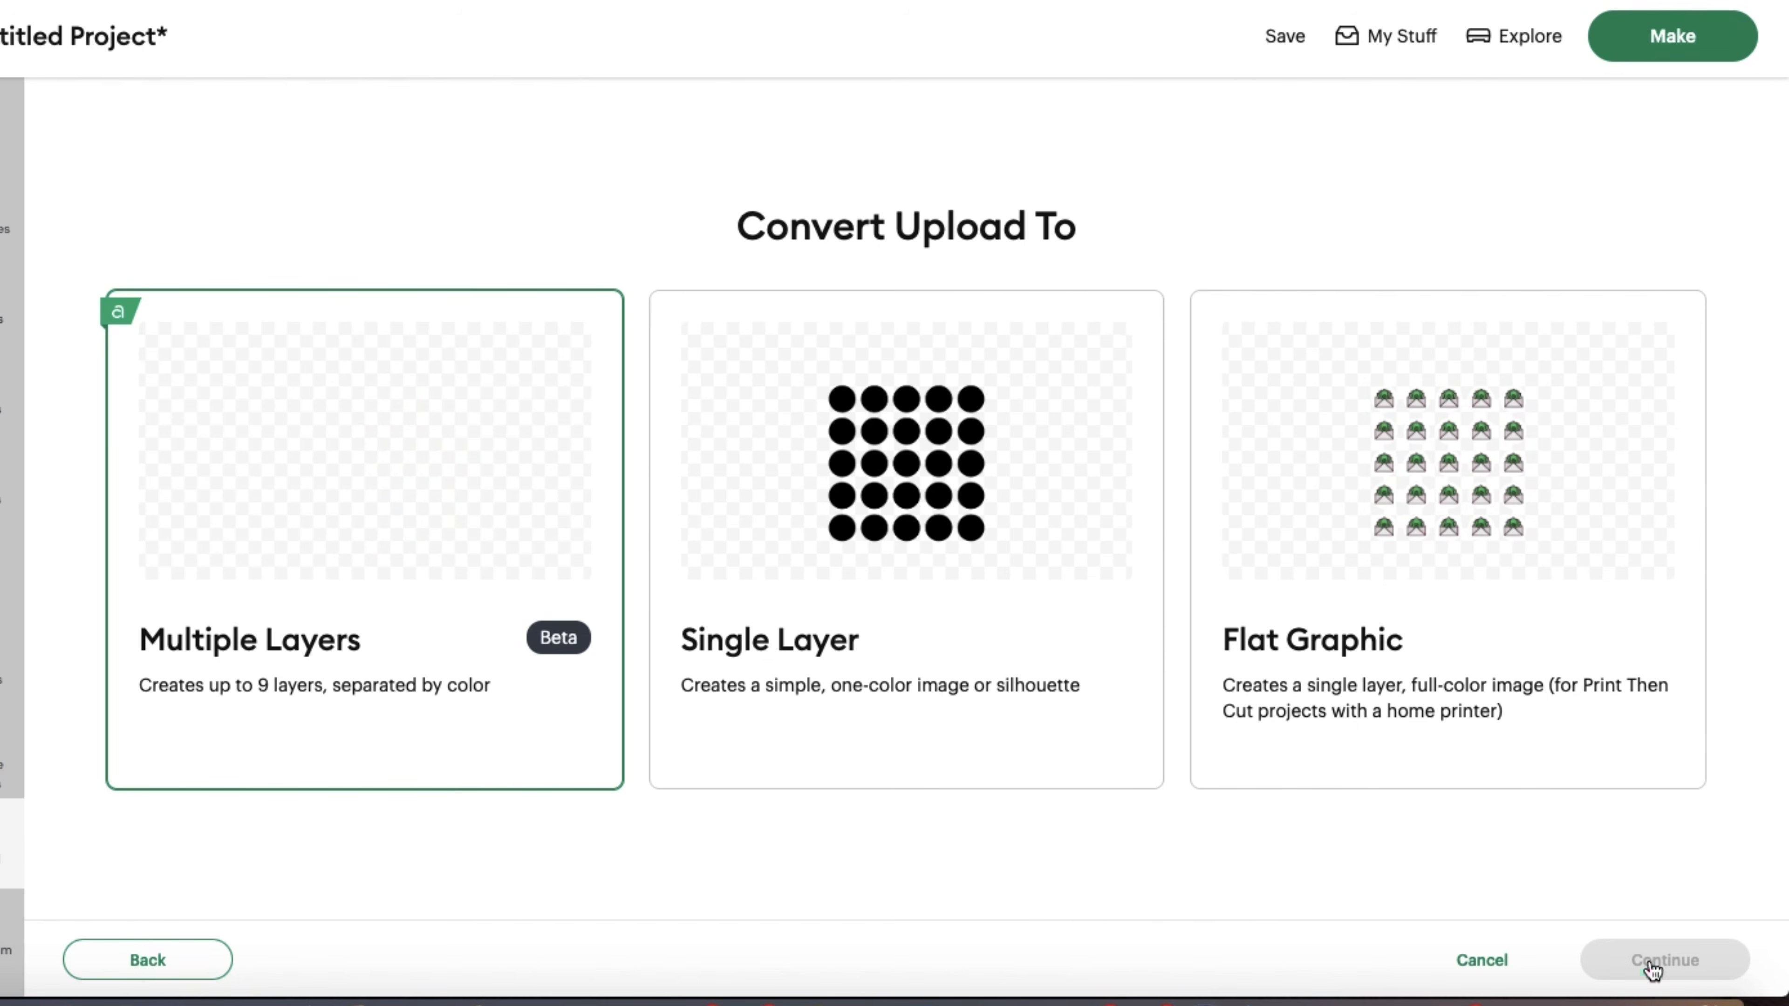
left_click(1450, 527)
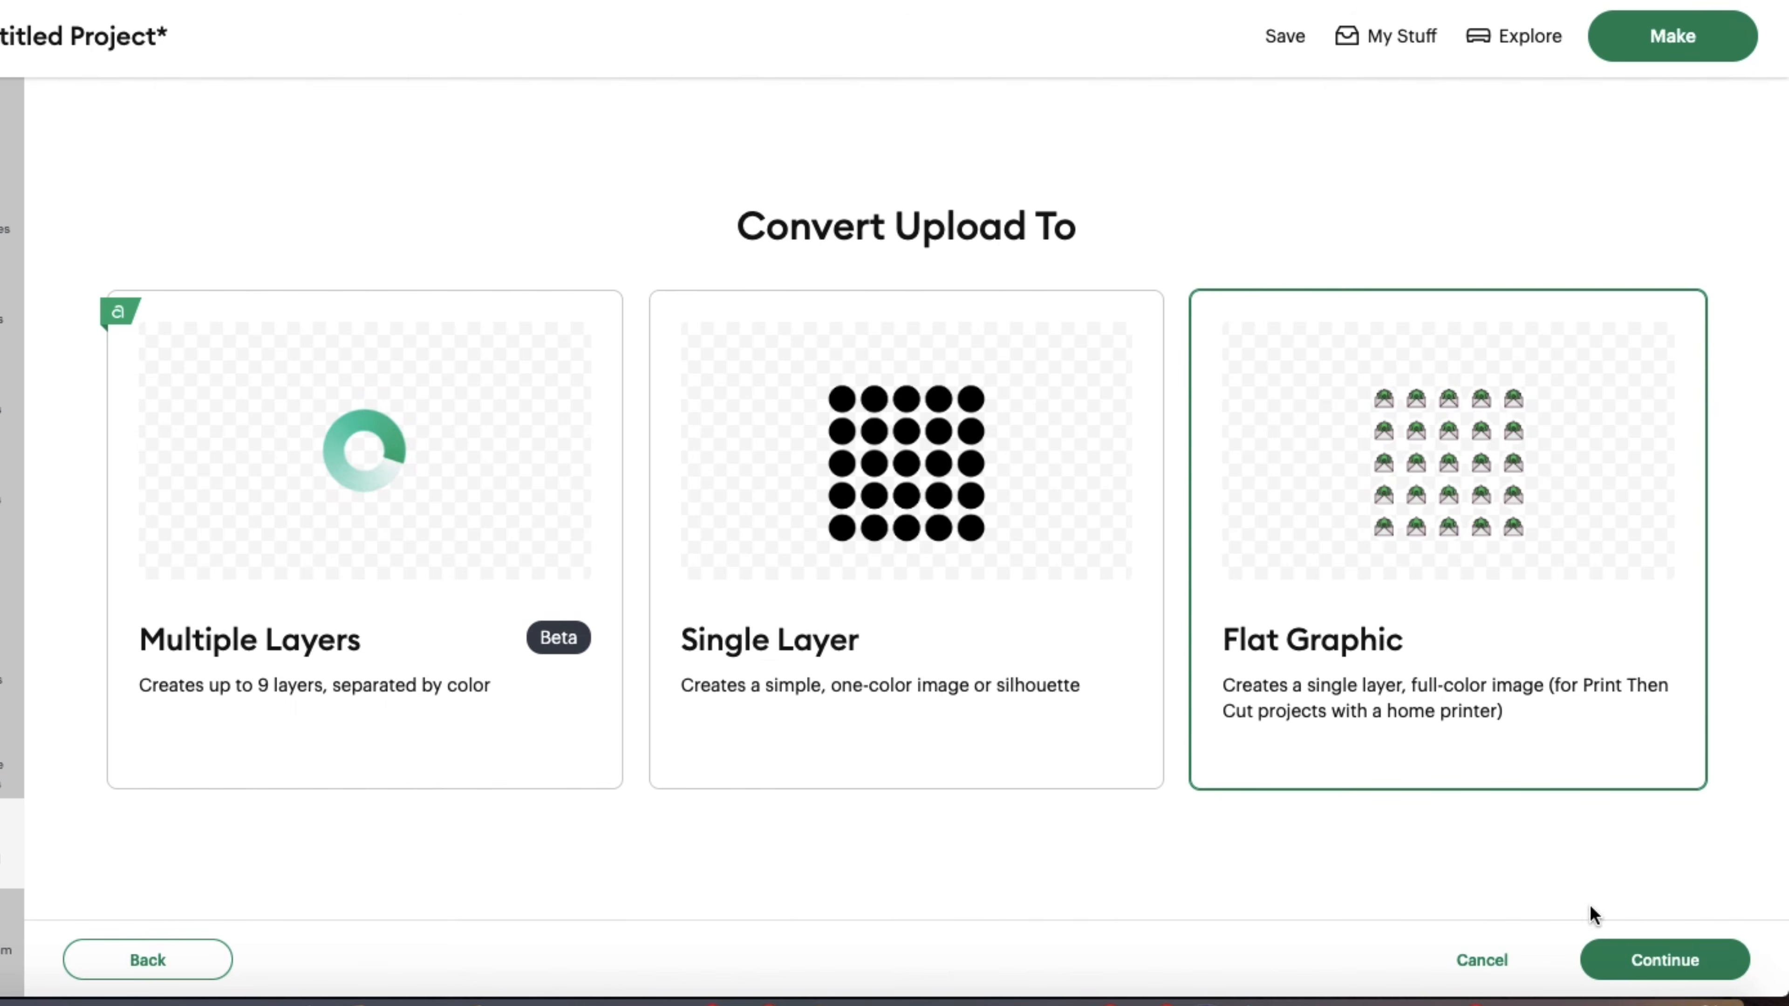
left_click(1632, 962)
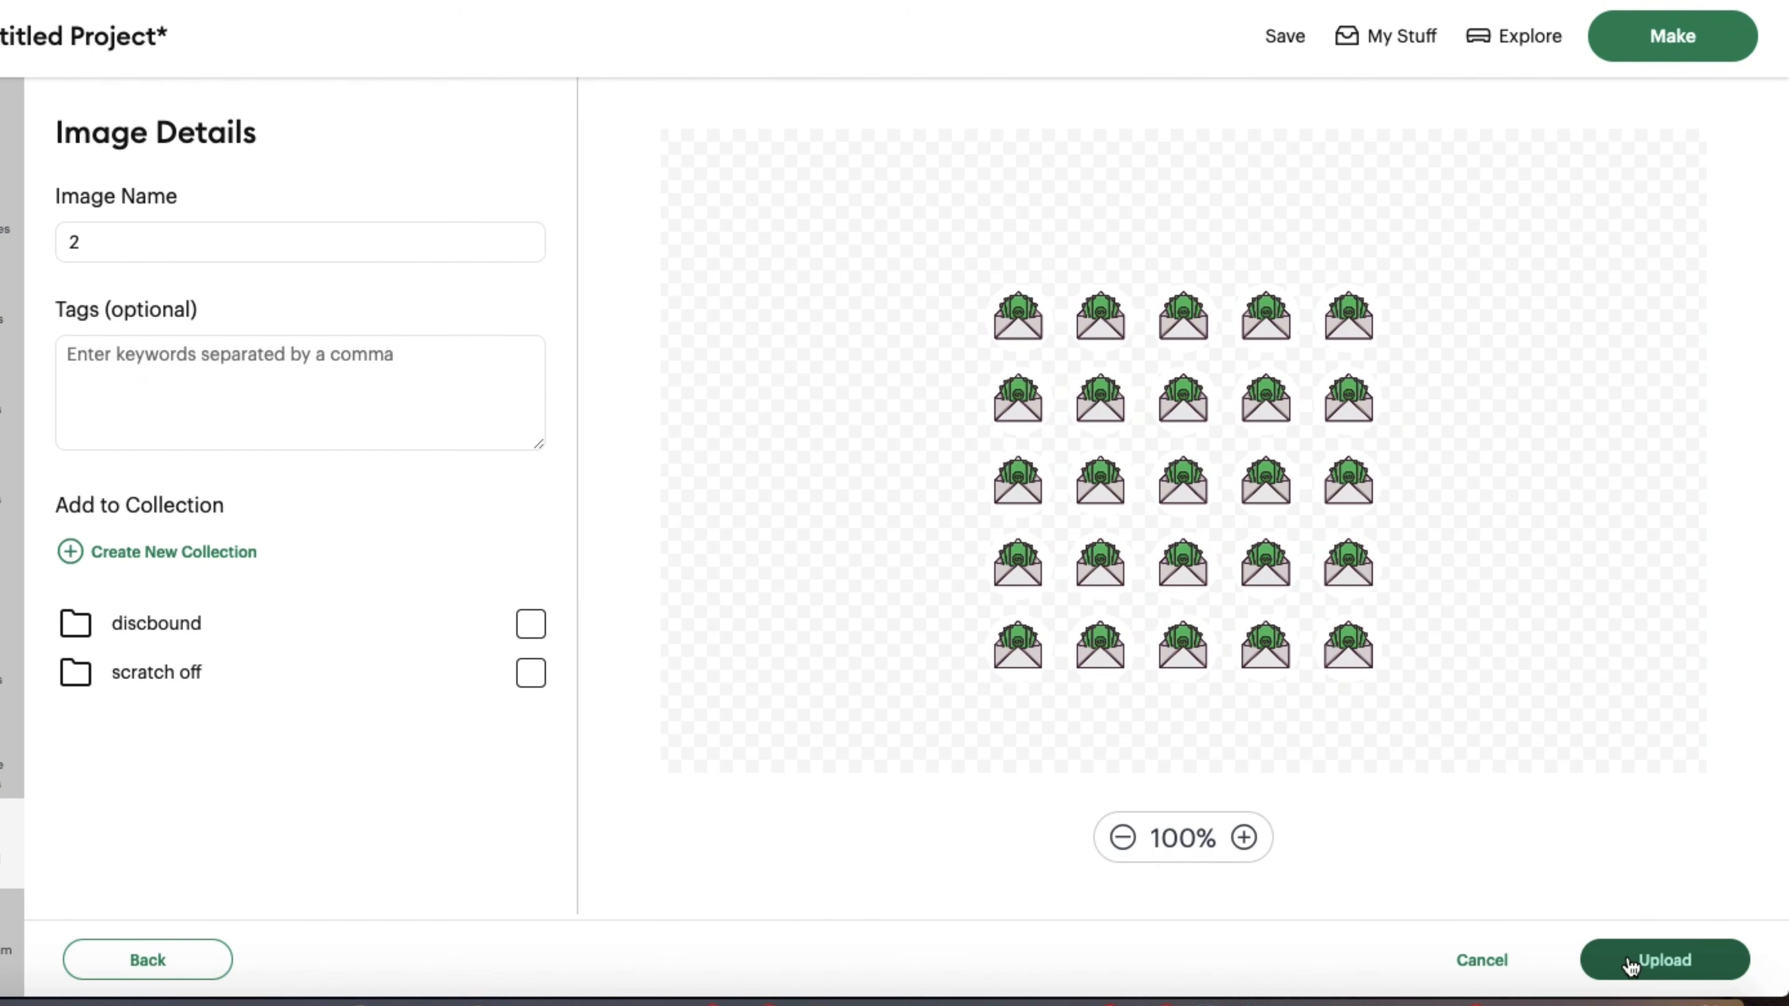
left_click(1625, 967)
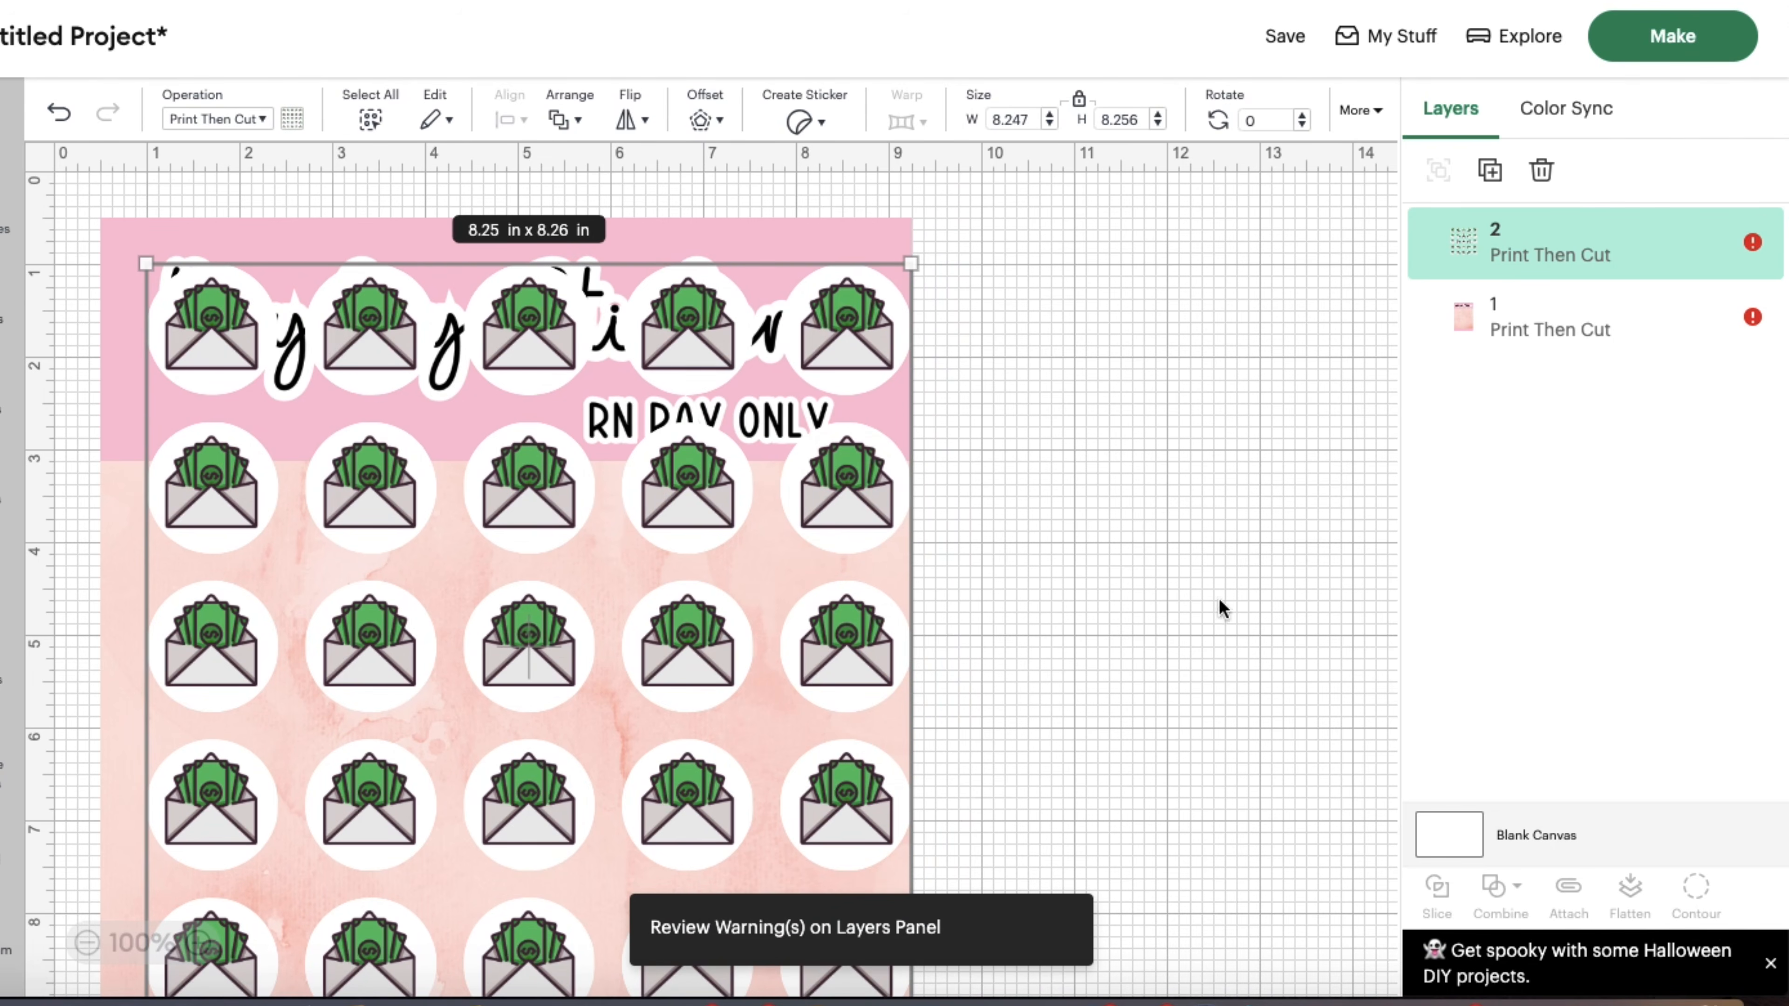
- Position the envelope sticker grid on the peach area of the background, just below the Payday Stickers header
scroll(1145, 546, "down", 2)
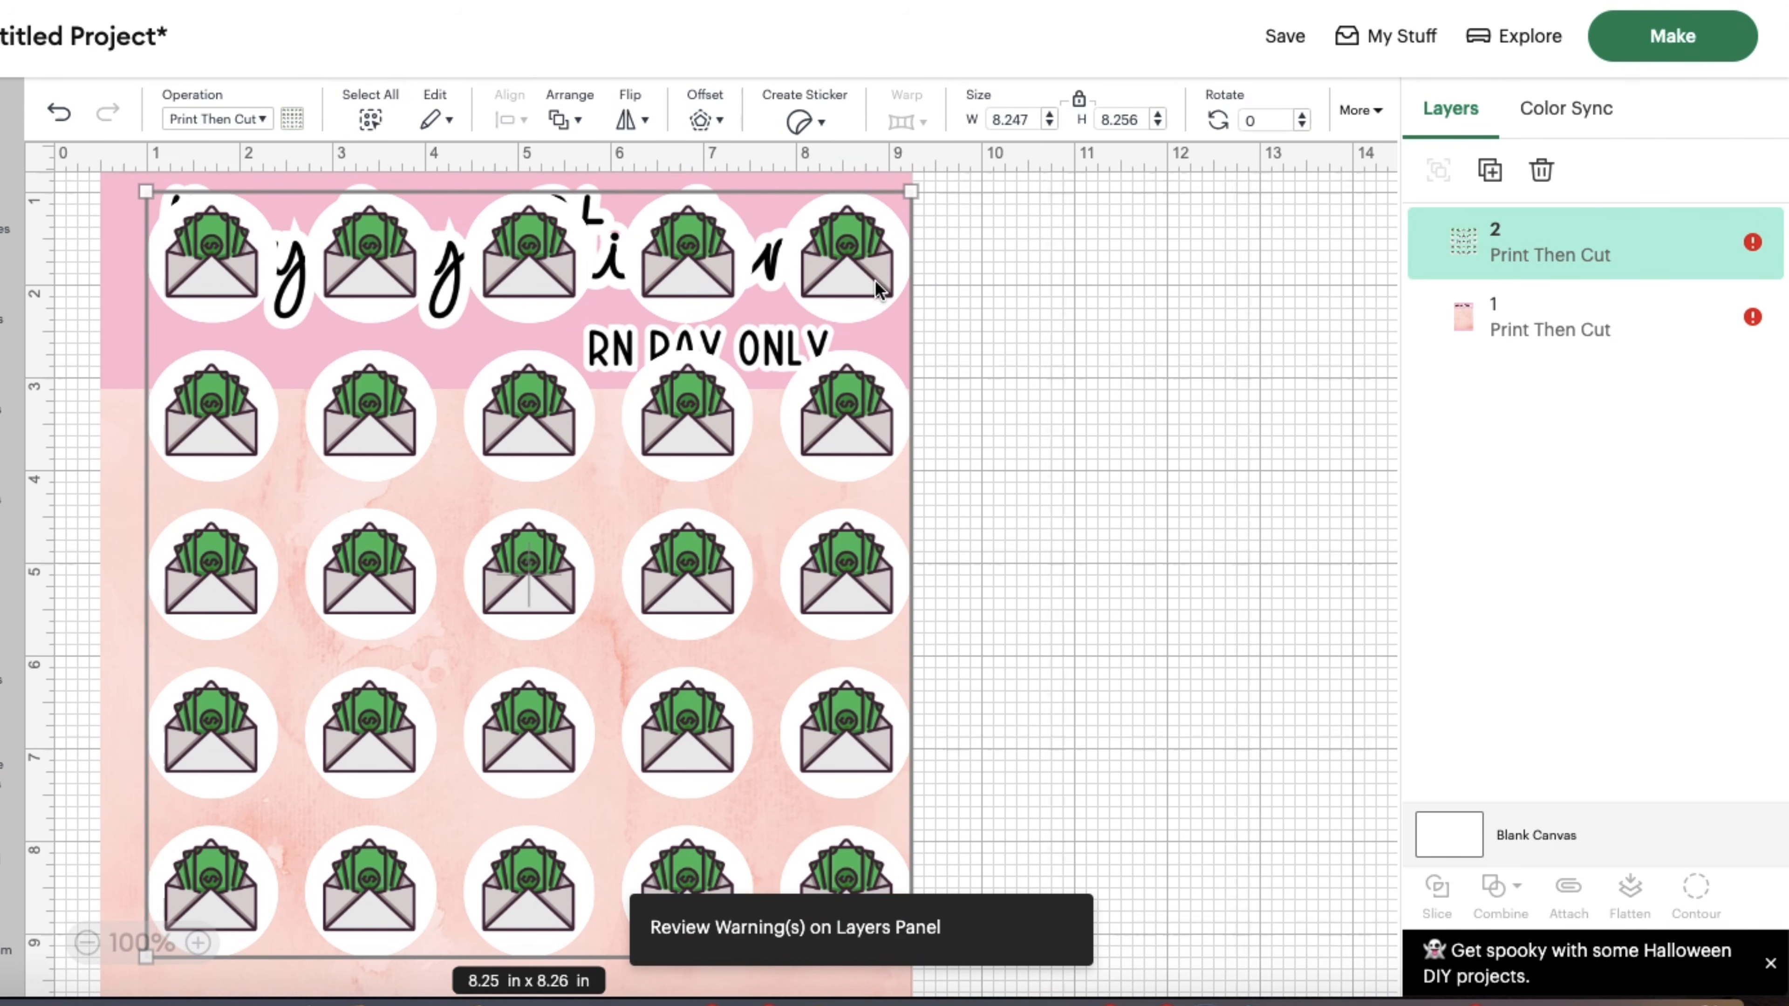
left_click_drag(849, 399, 827, 620)
scroll(1099, 709, "down", 5)
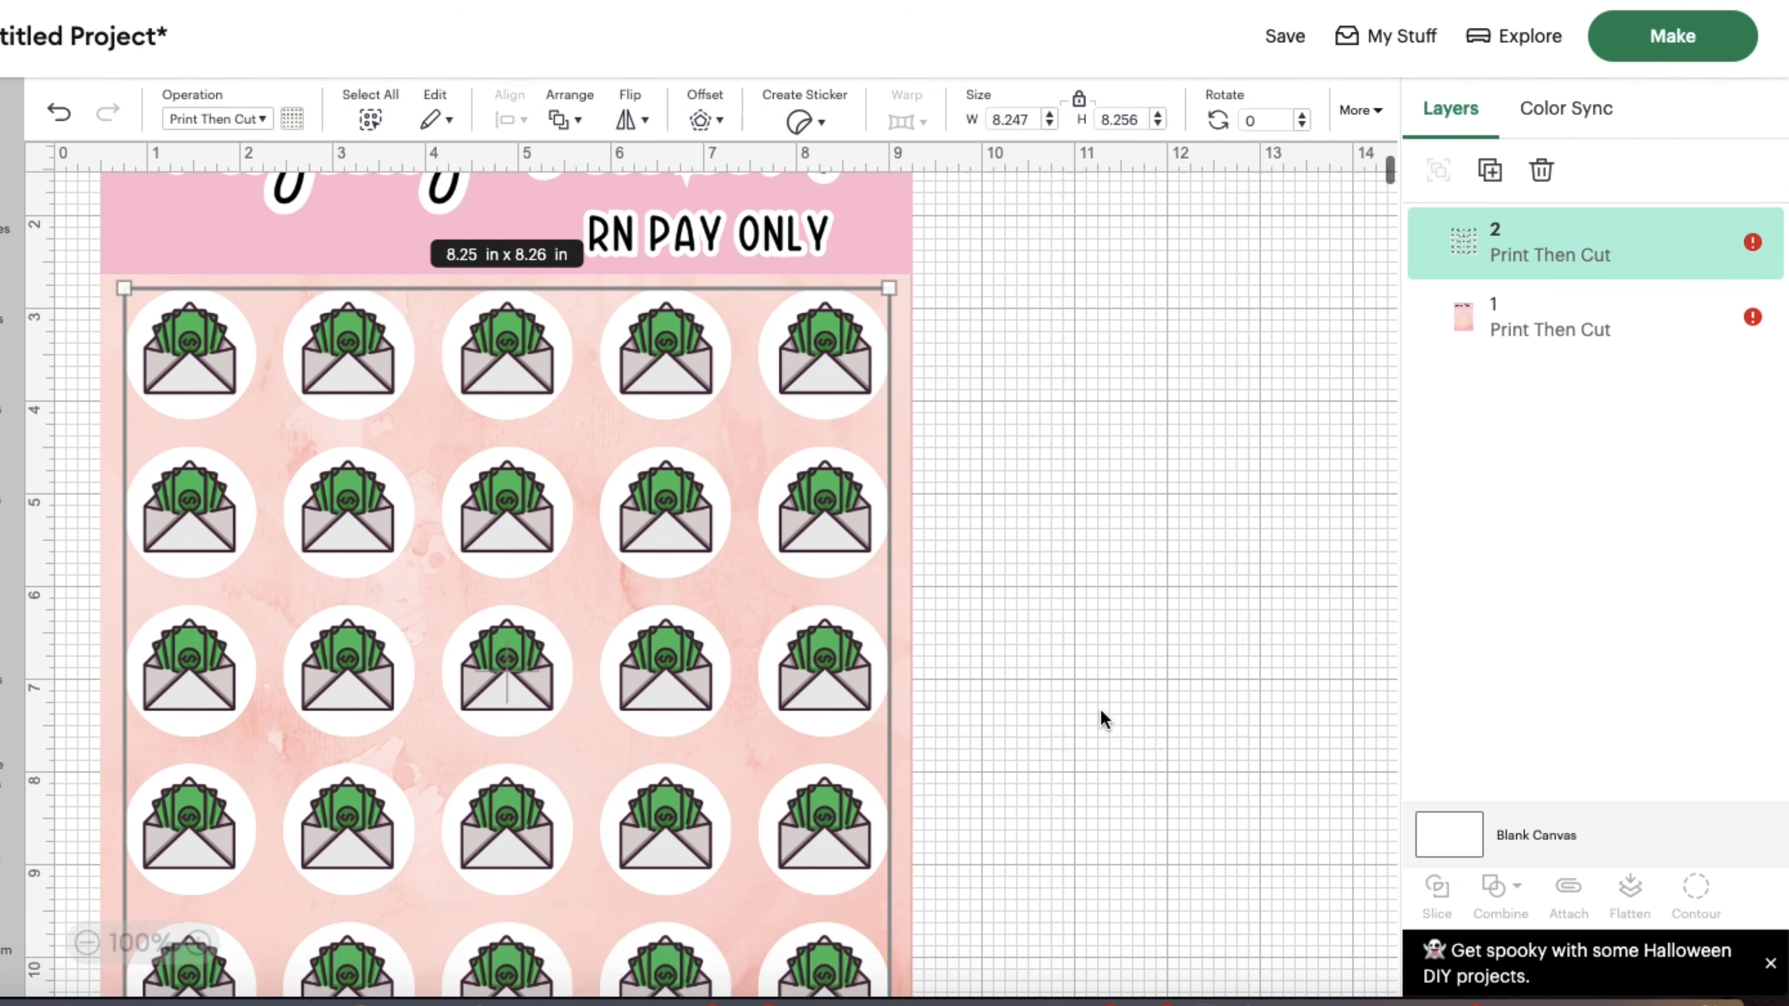
scroll(1102, 719, "down", 1)
left_click_drag(810, 593, 811, 609)
scroll(1054, 607, "up", 4)
scroll(1054, 606, "up", 4)
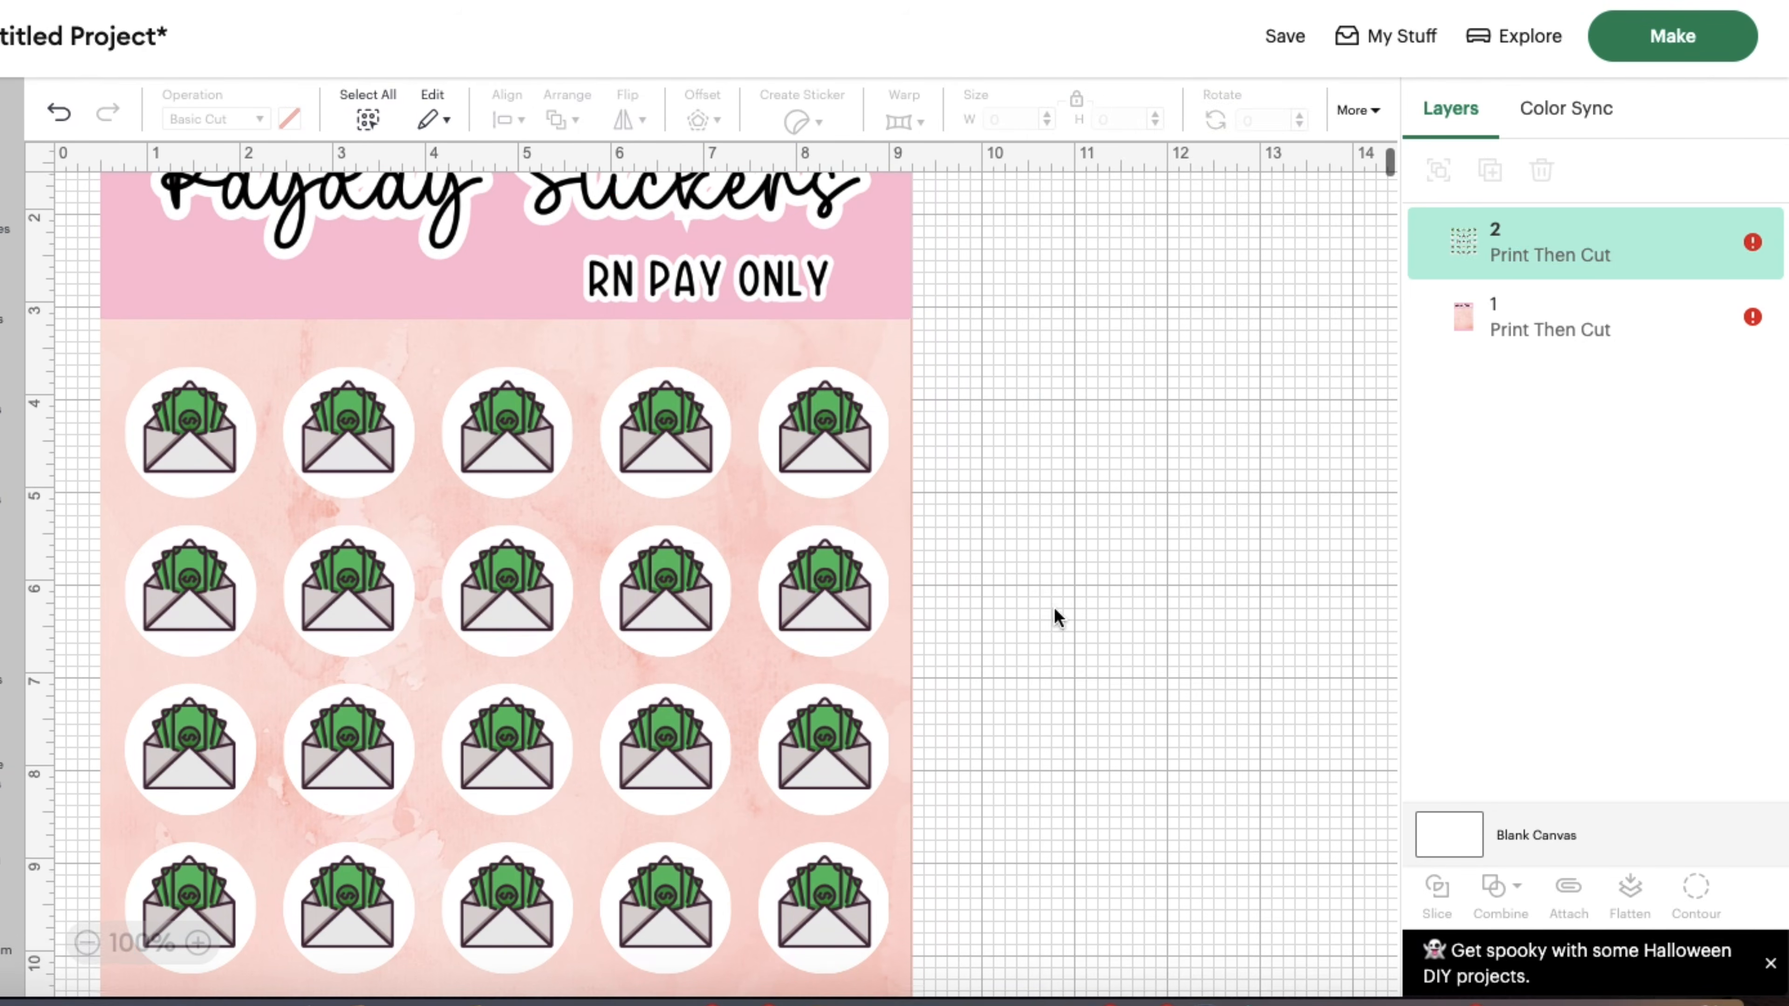
- Select the sticker grid and the background together and group them
right_click(1058, 575)
left_click(1019, 578)
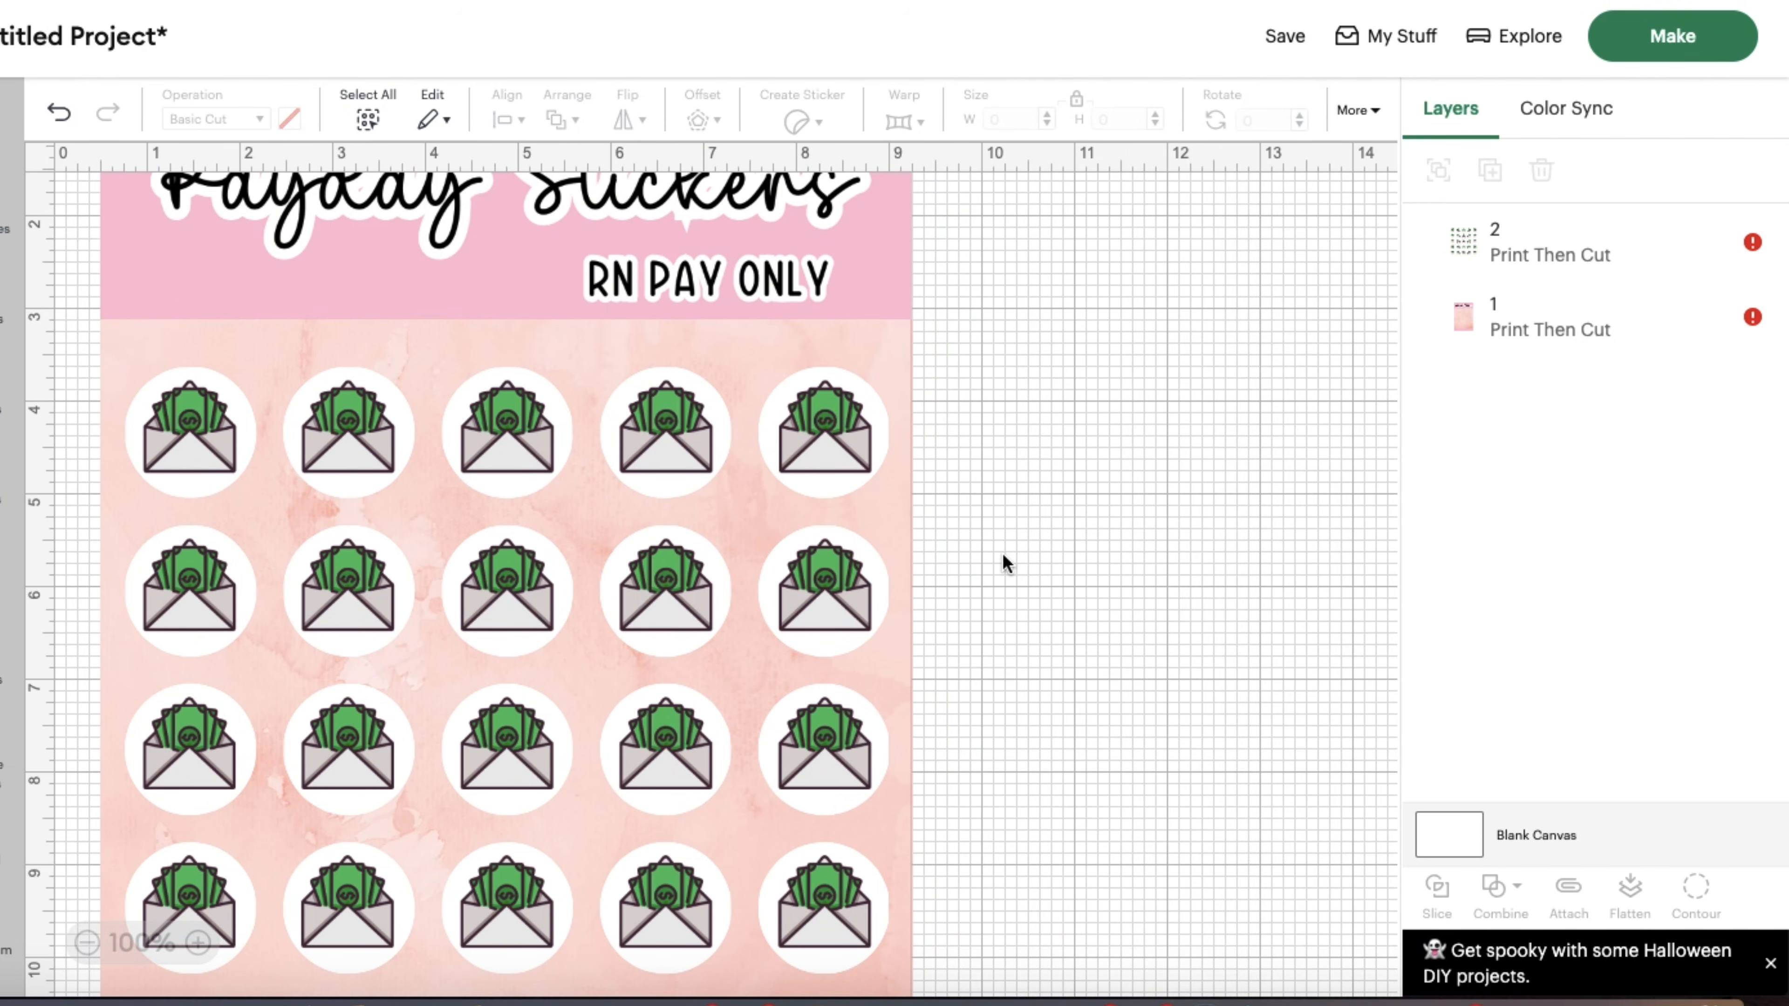
left_click_drag(1008, 562, 734, 429)
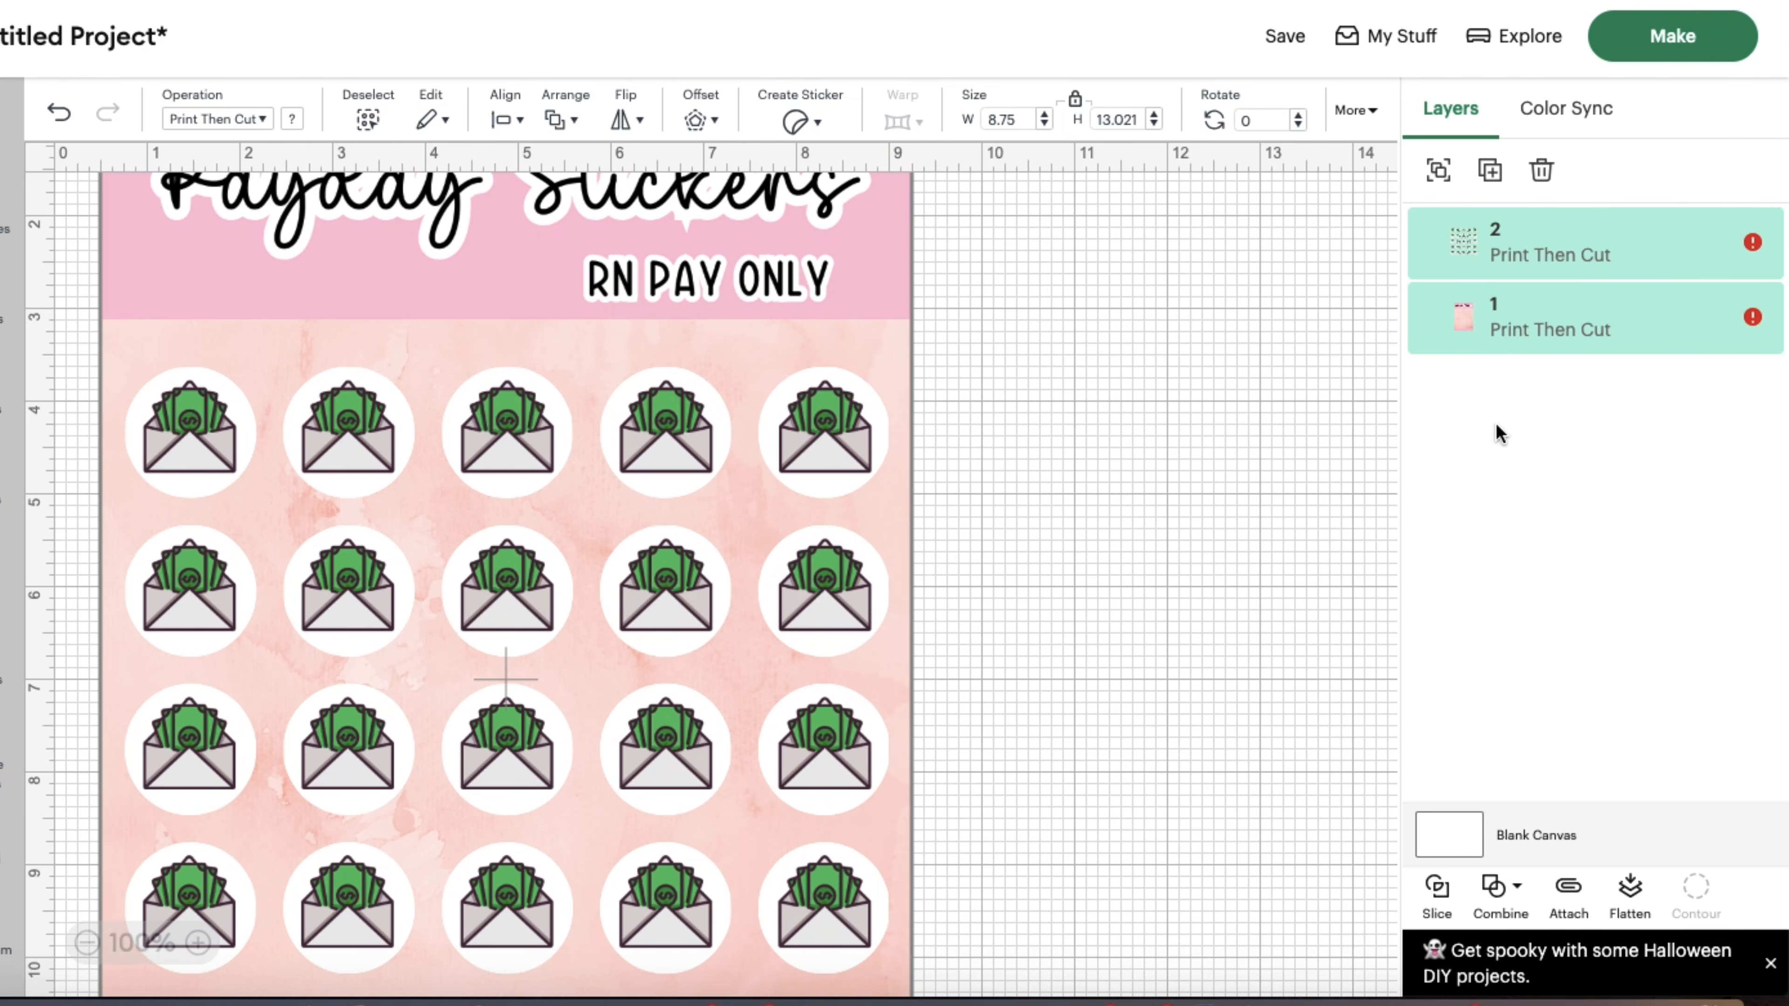
left_click(1438, 169)
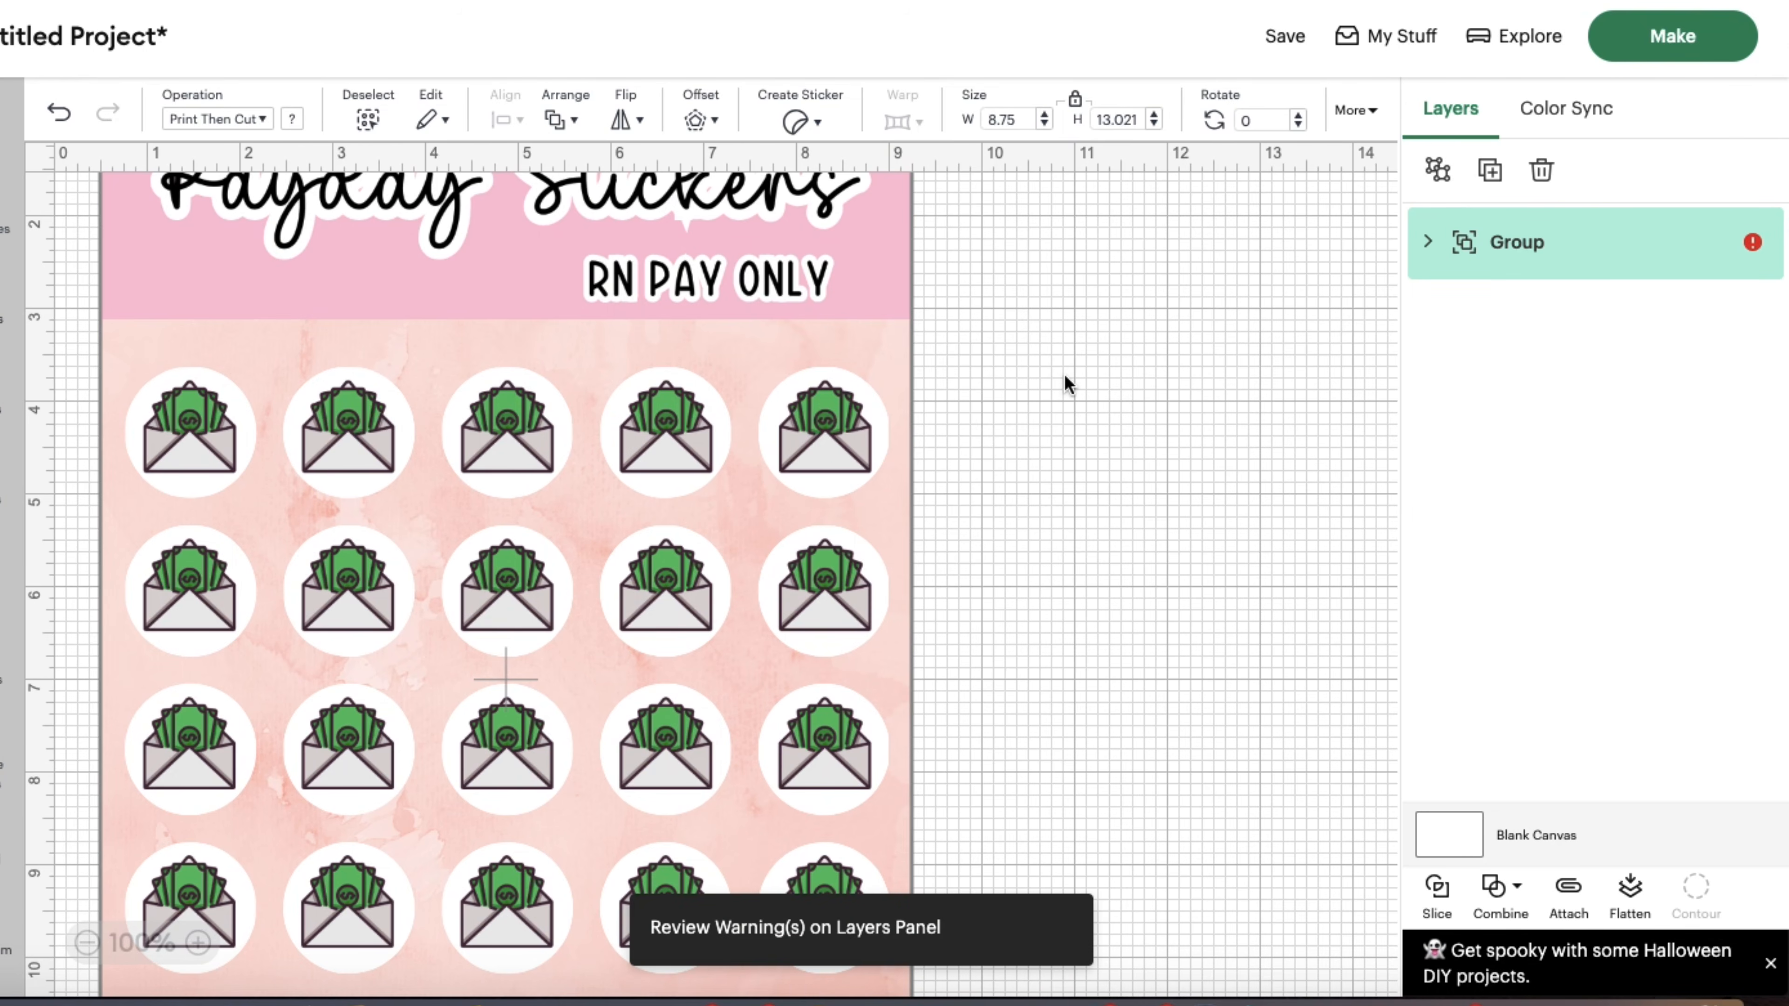
- Rotate the sticker sheet group clockwise to about 90 degrees so it lies in landscape orientation
scroll(1064, 373, "up", 2)
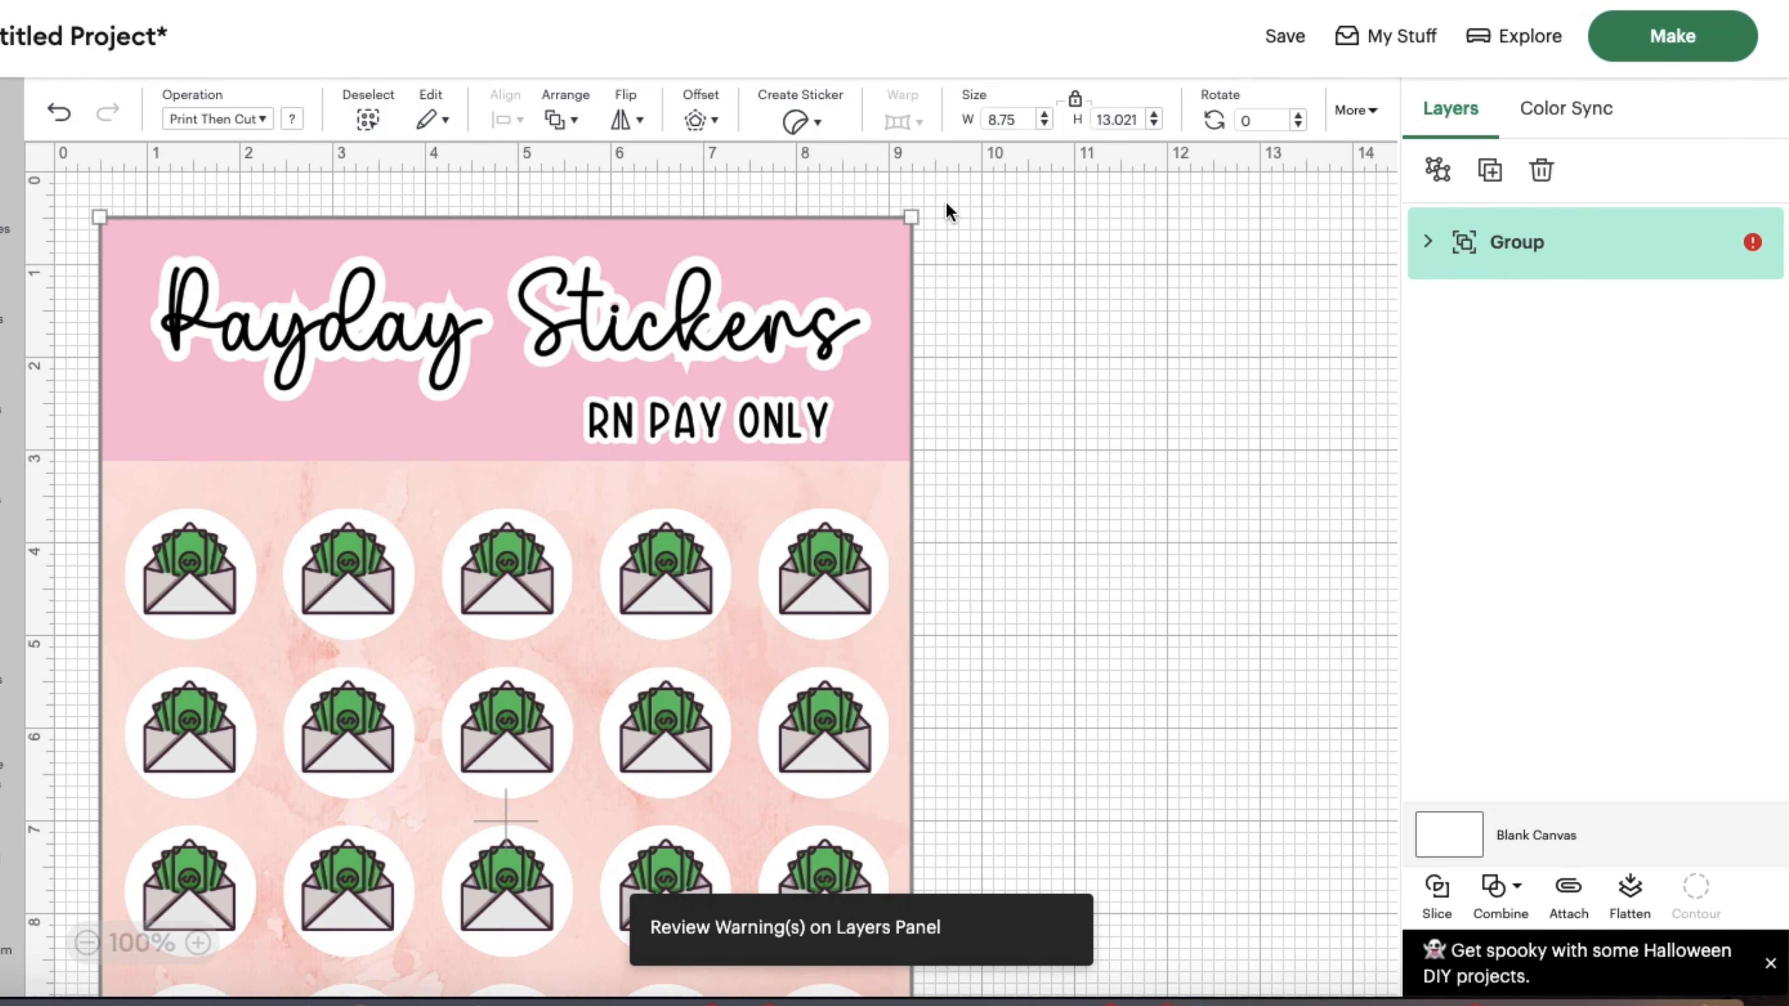
left_click_drag(926, 187, 1160, 1000)
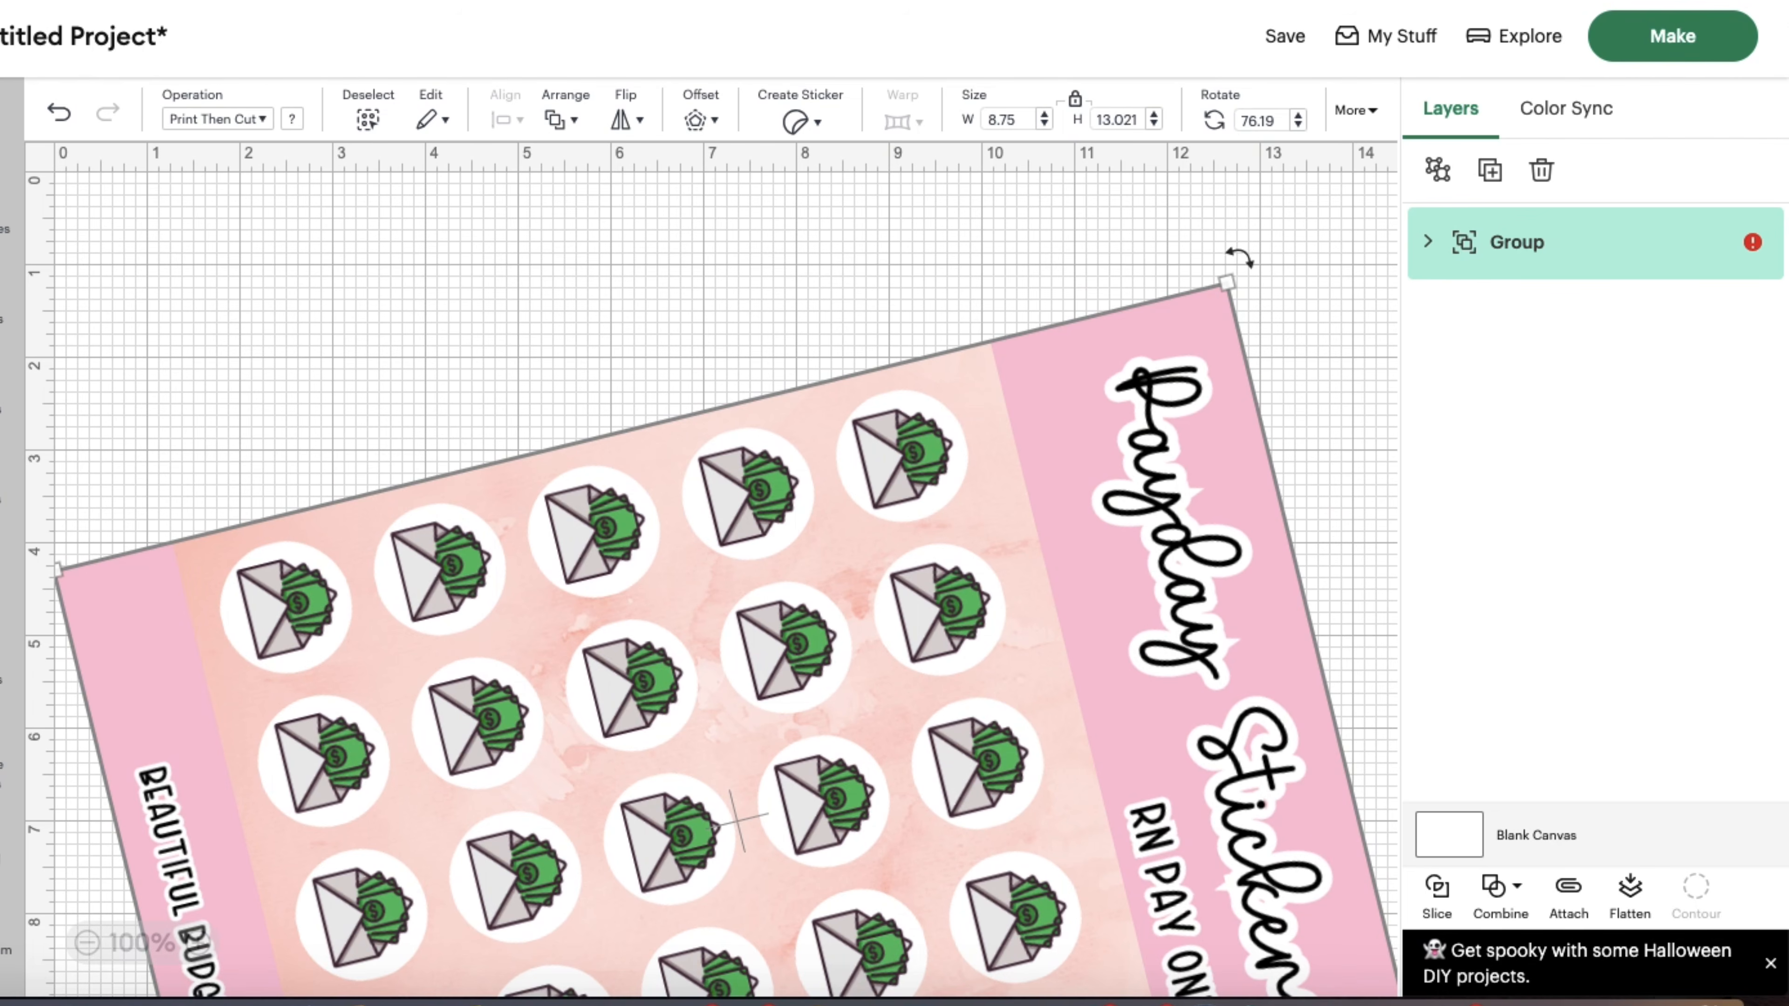
left_click_drag(1241, 254, 1358, 393)
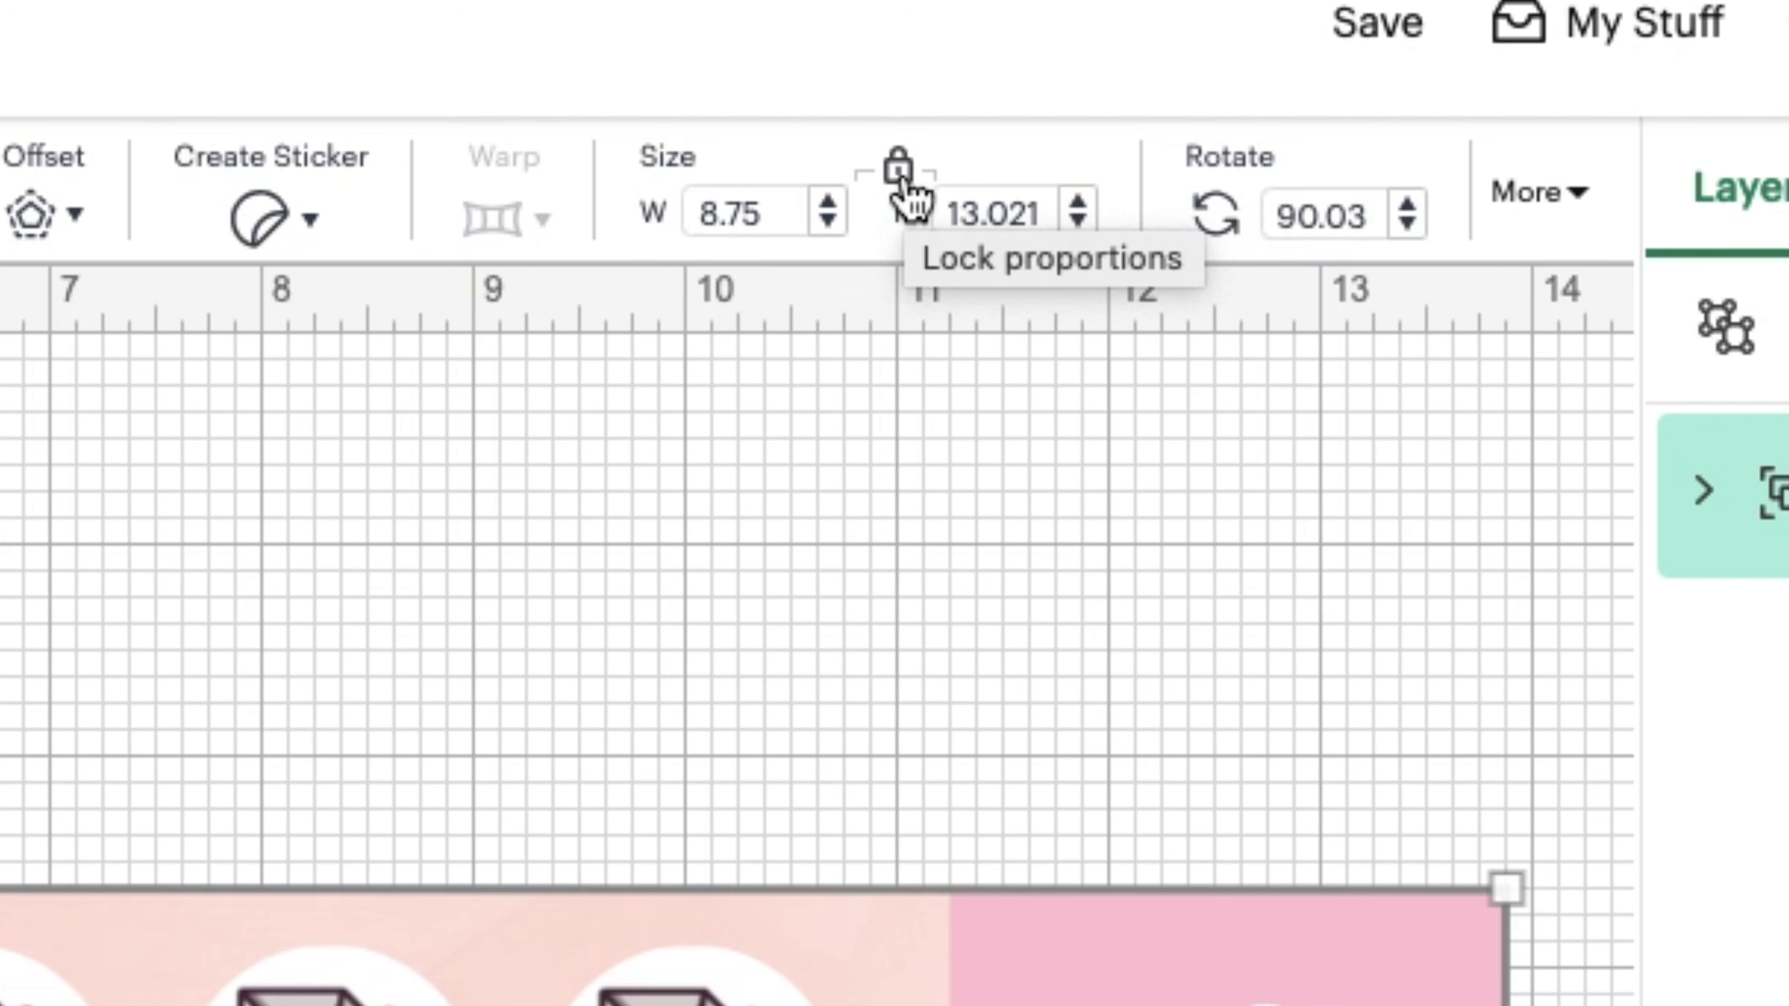
- Unlock the group's proportions and set its height to 6.25 in
left_click(902, 176)
left_click(1050, 233)
key("BackSpace")
key("BackSpace")
key("BackSpace")
key("BackSpace")
key("BackSpace")
key("BackSpace")
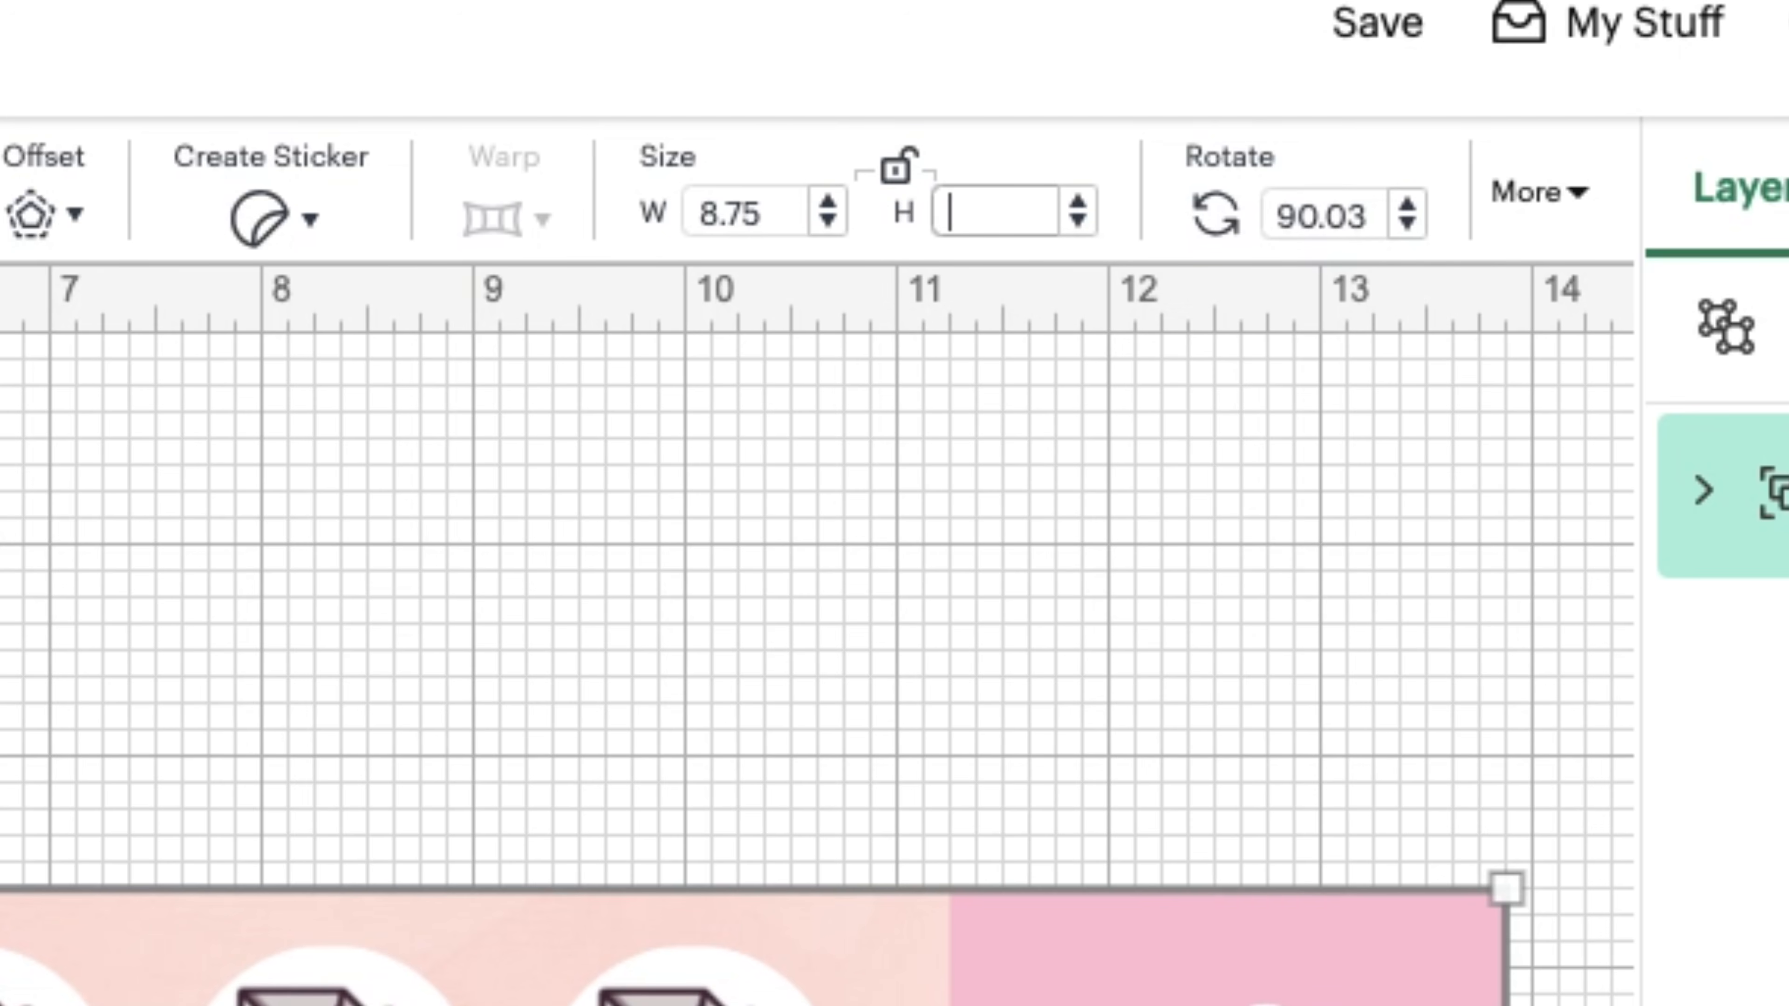
type("6.25")
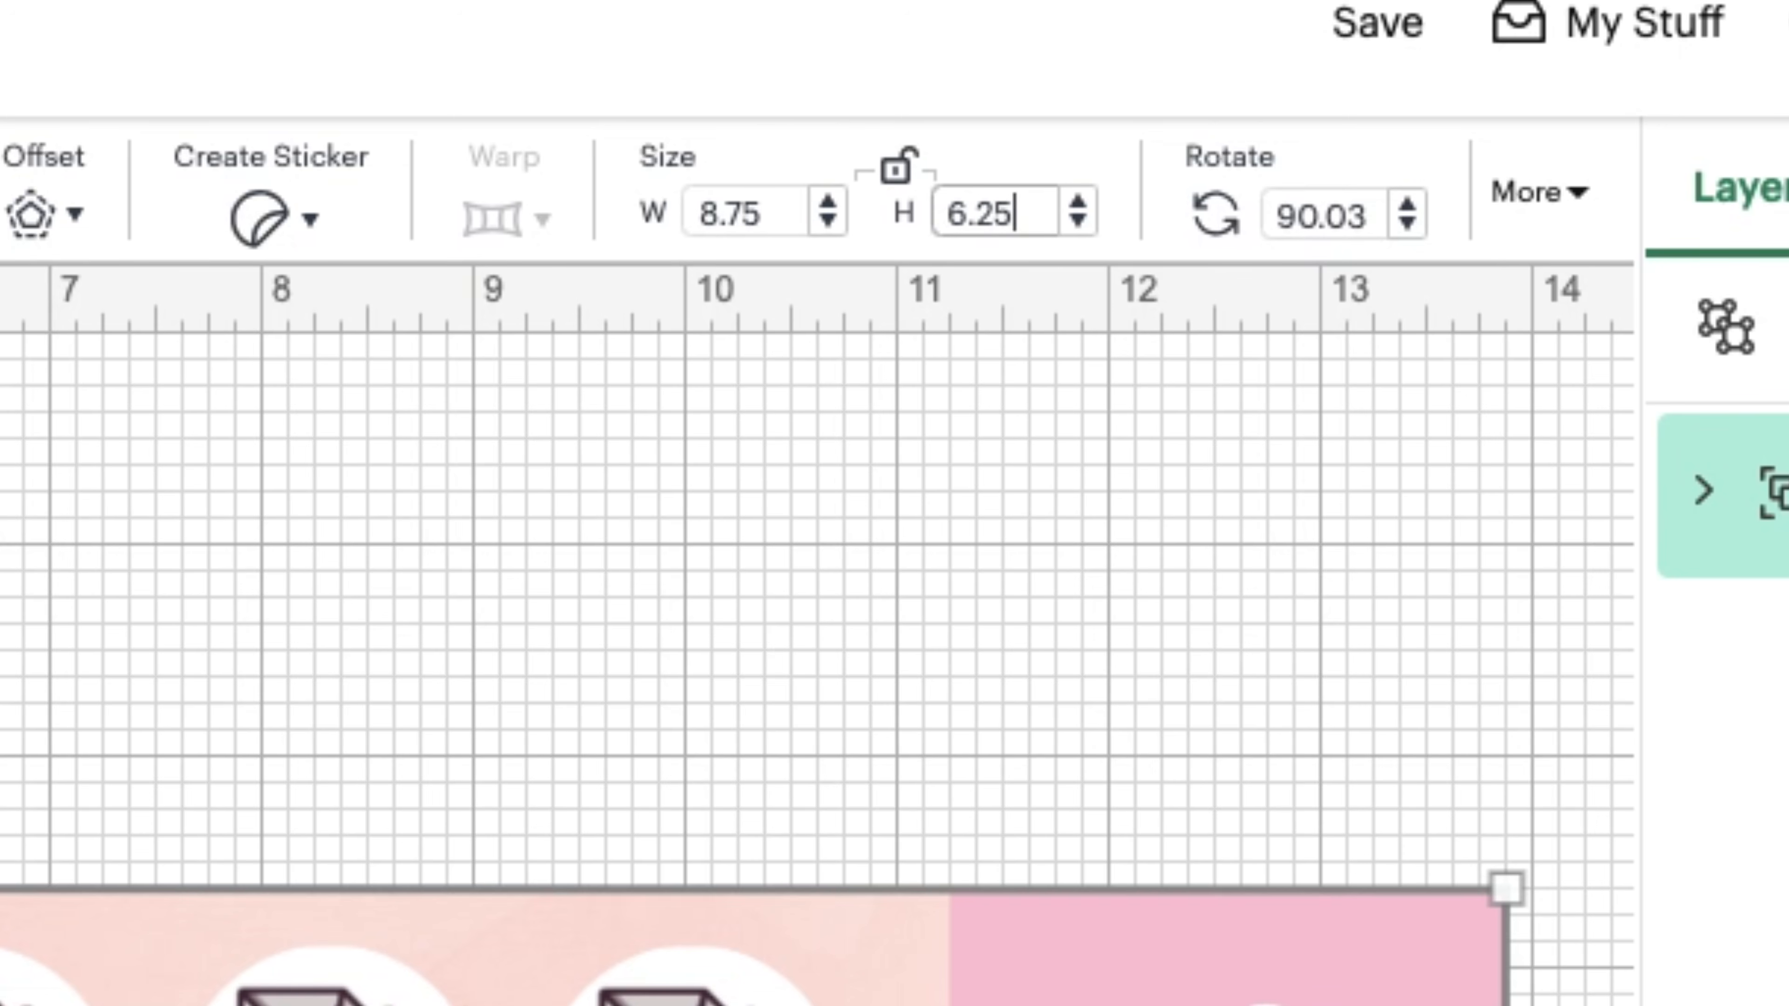
- Set the group's width to 4.2 in and lock its proportions again
left_click(784, 218)
key("BackSpace")
key("BackSpace")
key("BackSpace")
key("BackSpace")
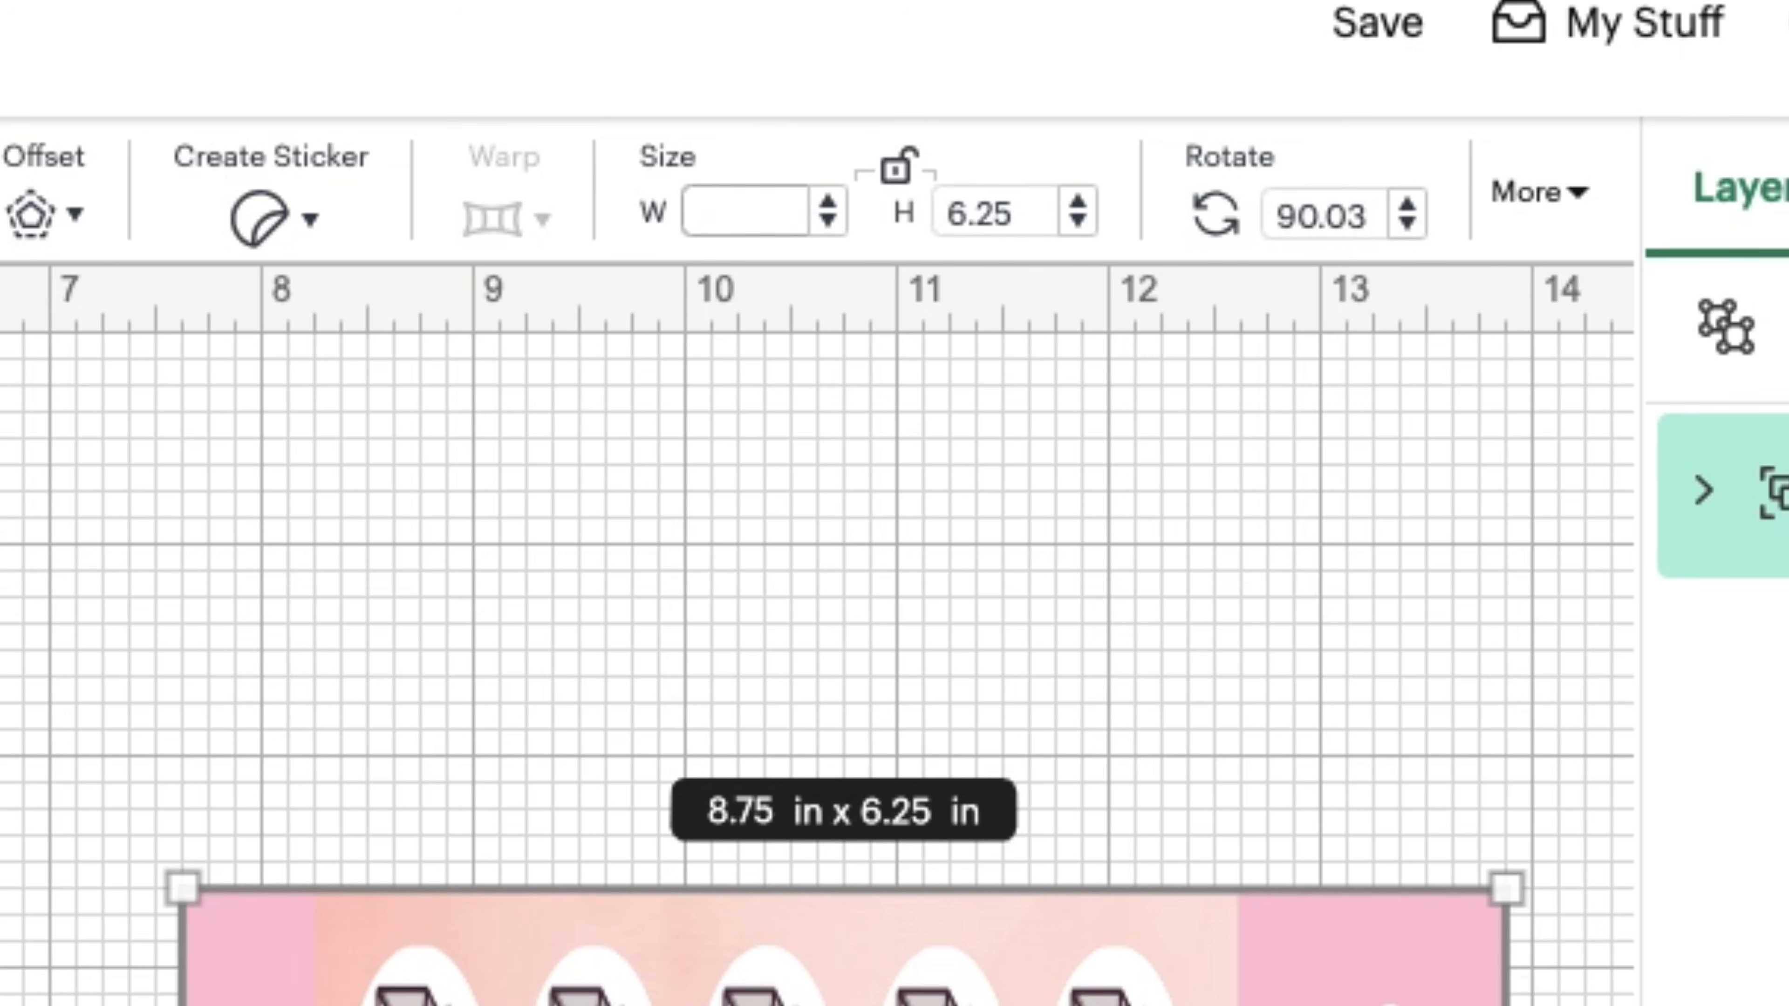
type("4.2")
key("Return")
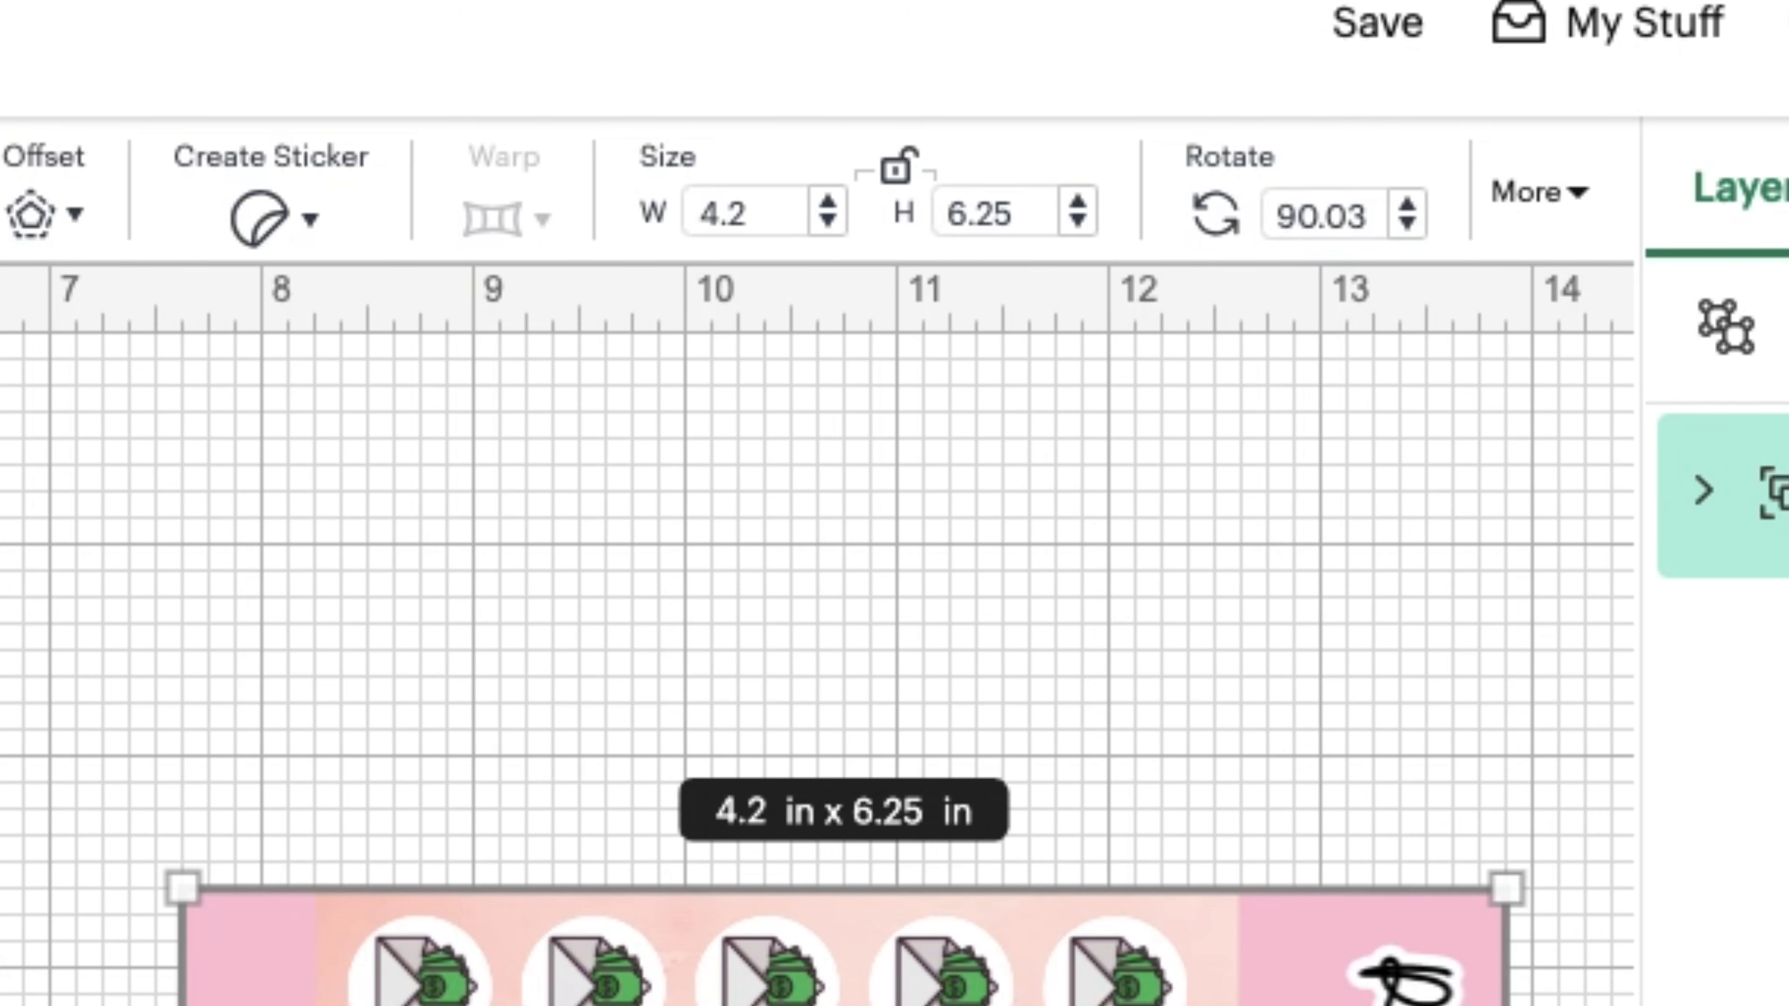
left_click(62, 851)
left_click(422, 986)
left_click(896, 169)
- Move the resized sheet to the canvas's upper-left corner and ungroup the sticker grid from the background
left_click_drag(1012, 554, 392, 349)
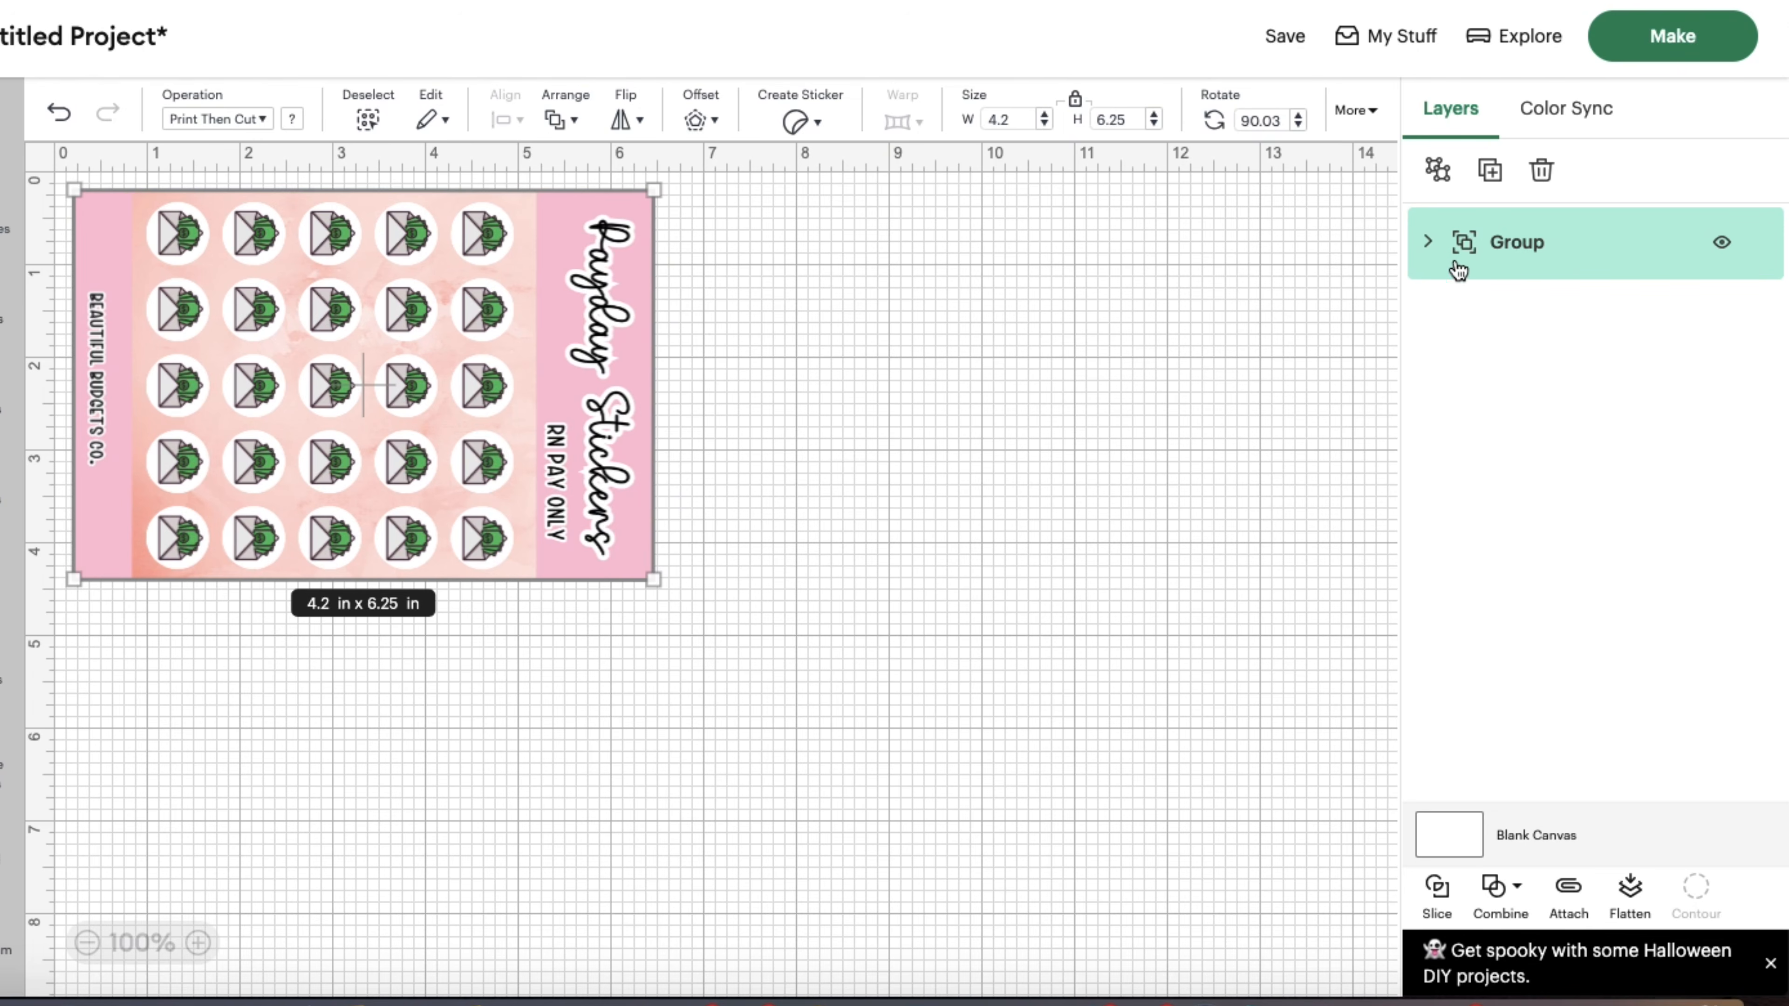
left_click(1434, 184)
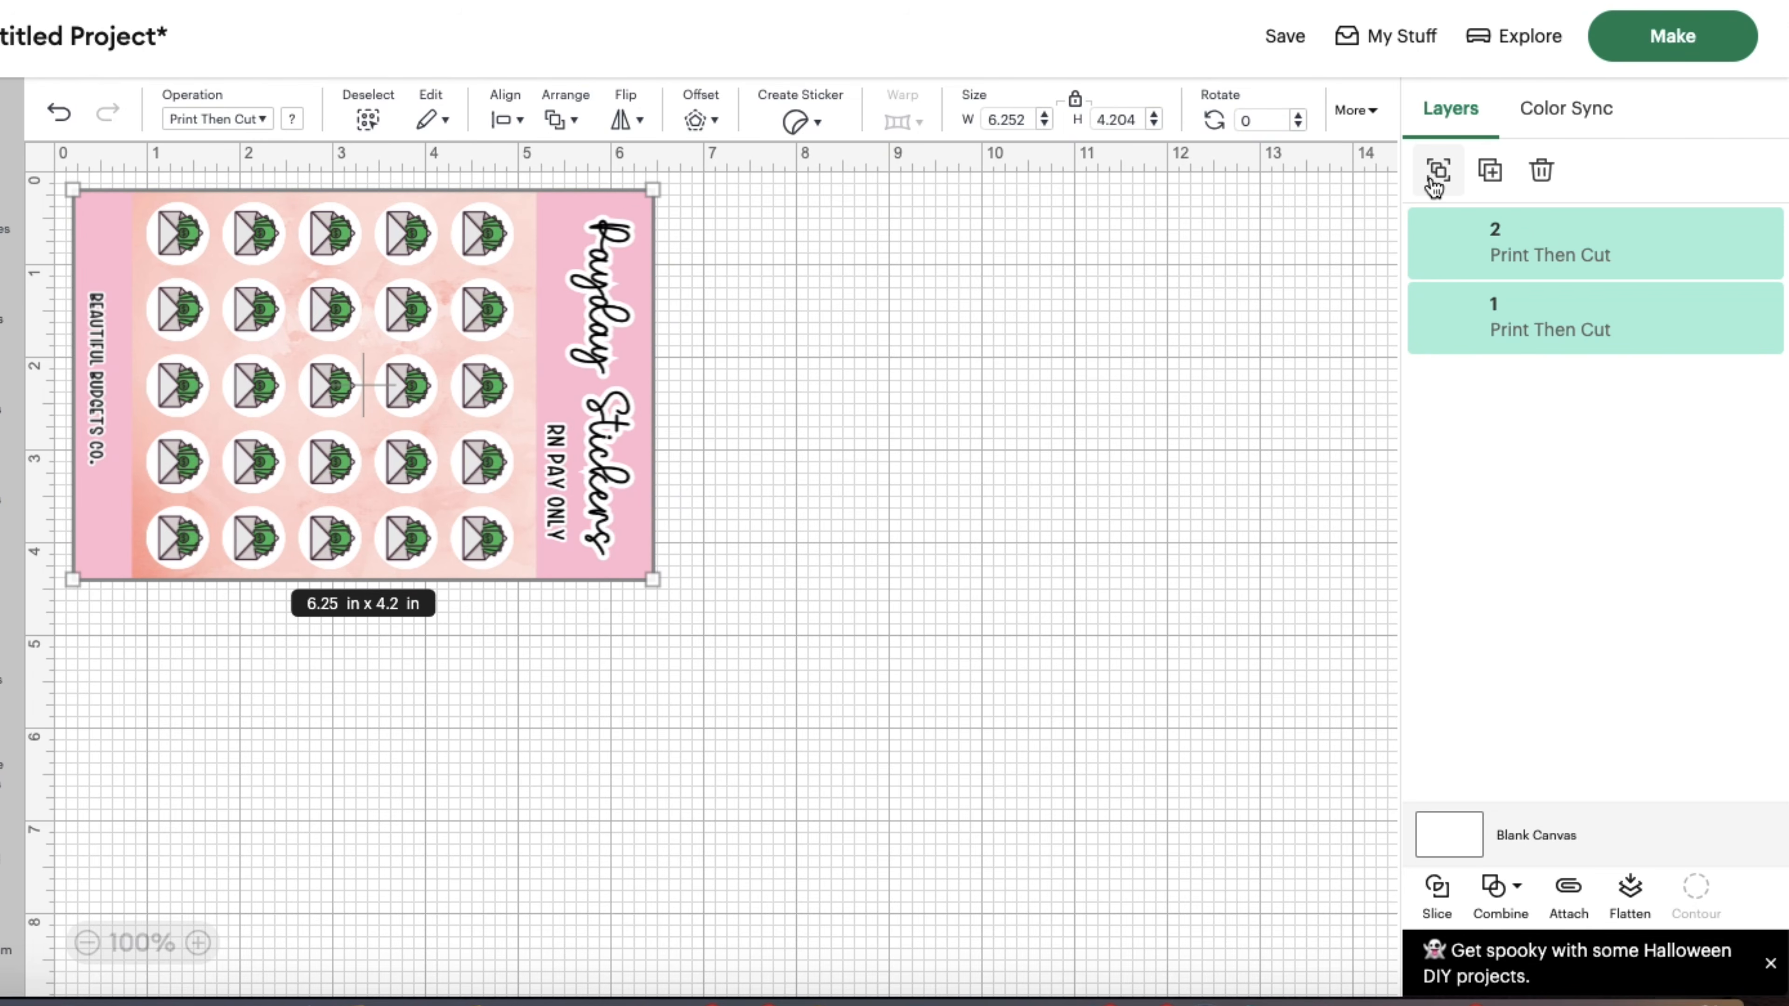
left_click(1154, 377)
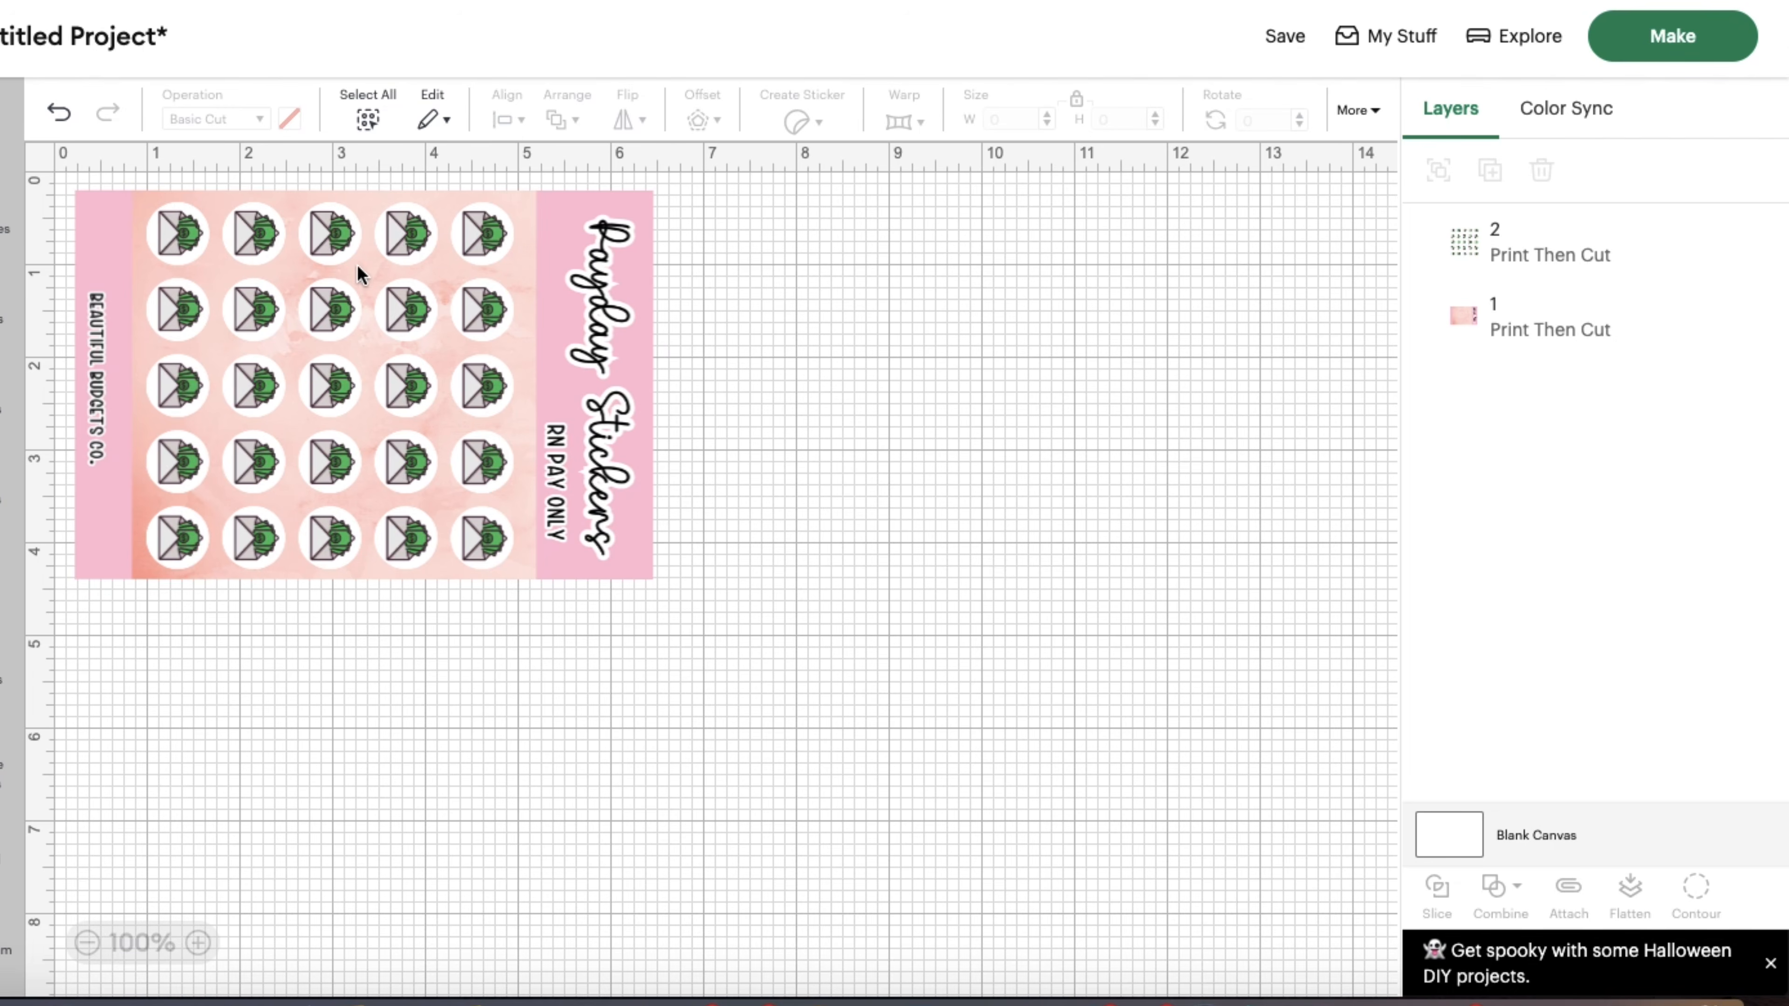
- Duplicate the Payday Stickers background layer eight times
left_click(606, 212)
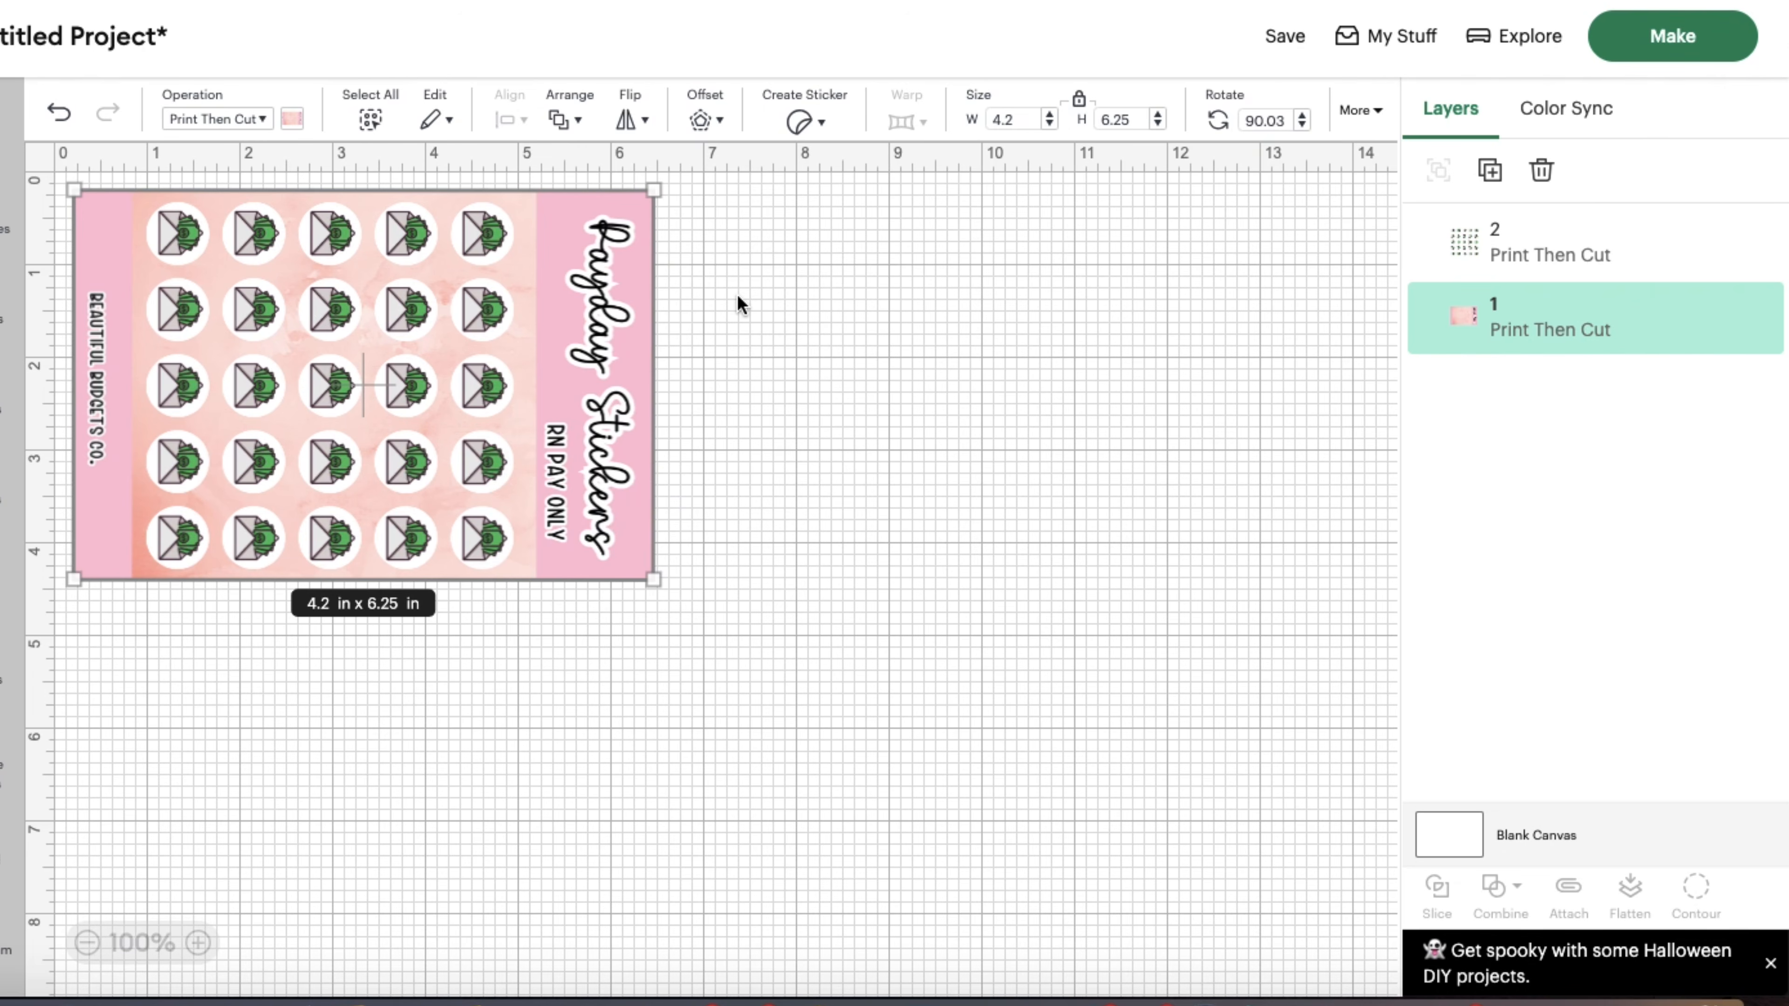
left_click(1492, 173)
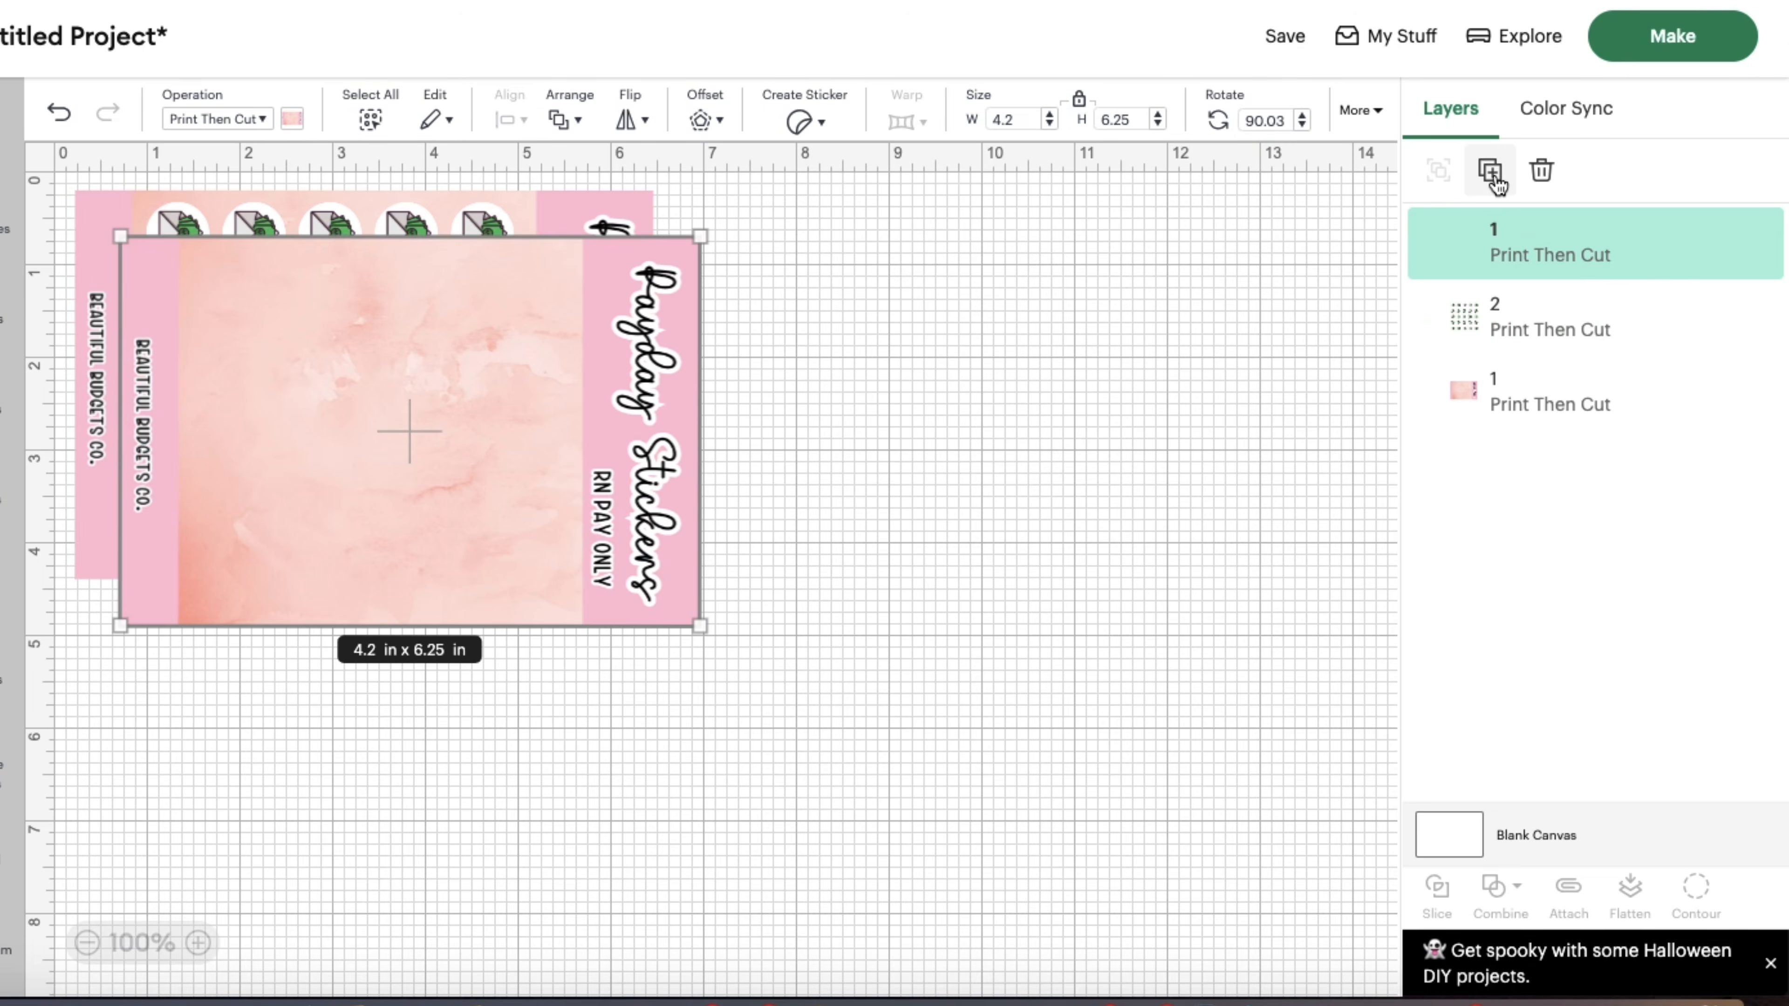
left_click(1492, 173)
left_click(1492, 173)
left_click(1492, 172)
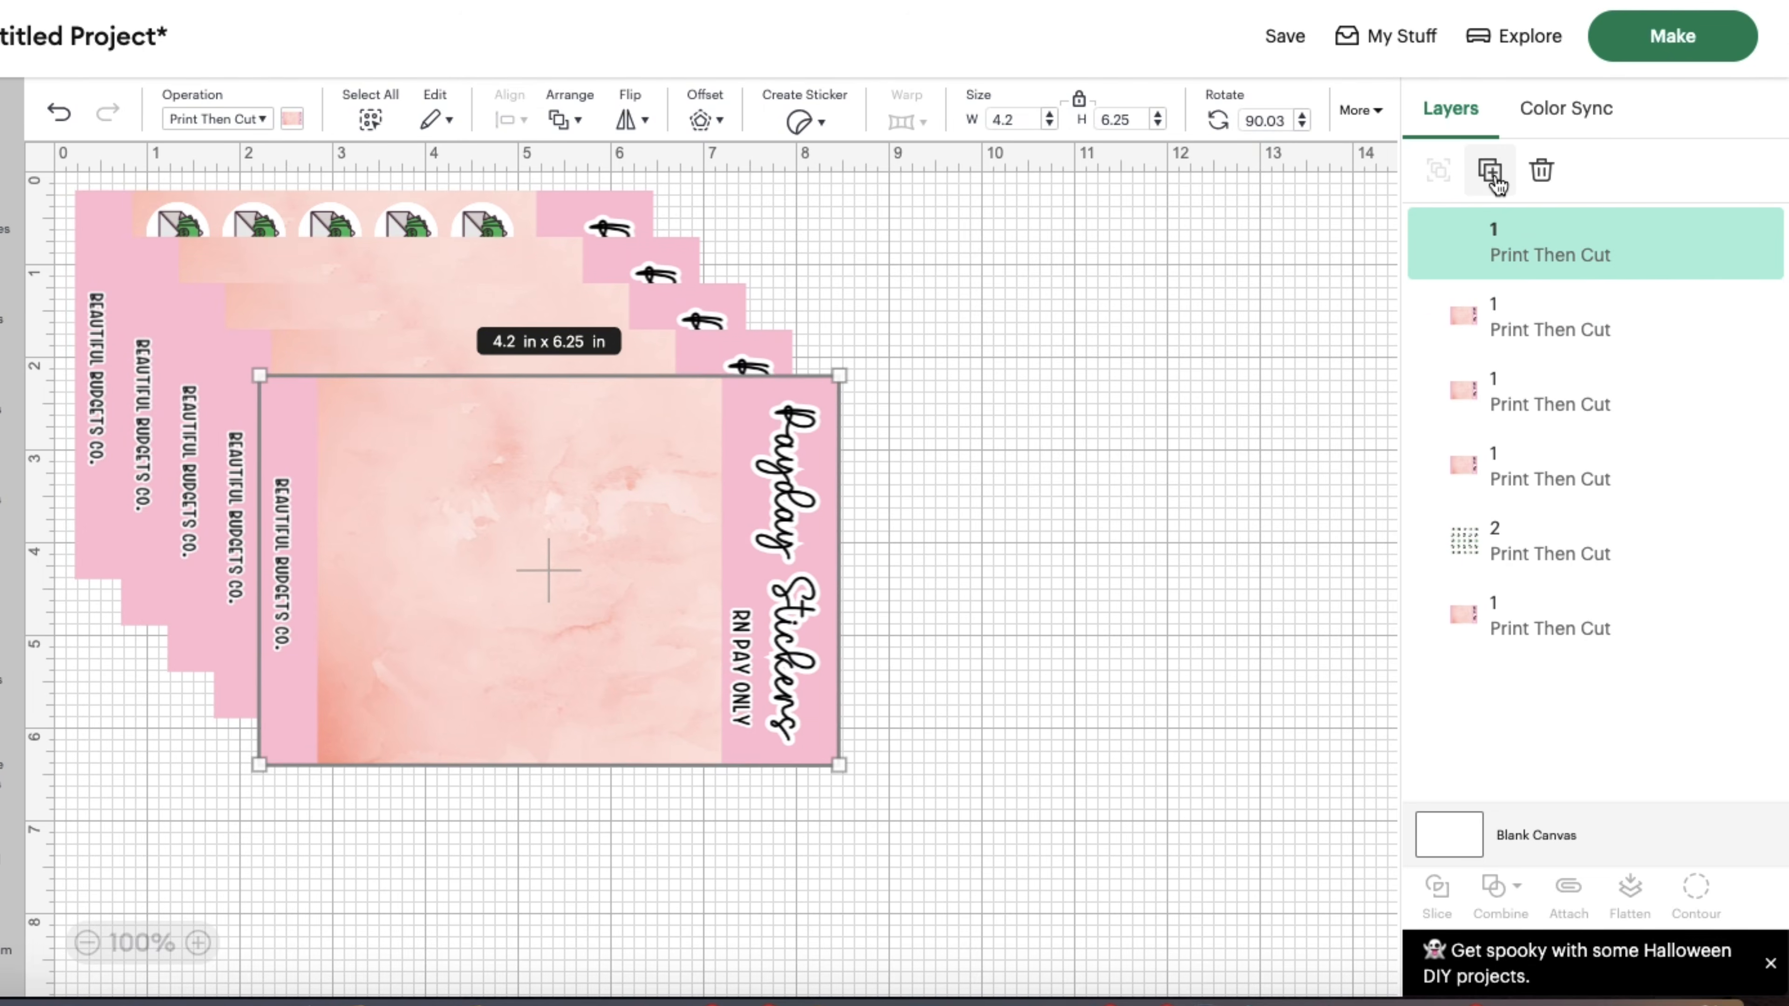
left_click(1492, 173)
left_click(1492, 173)
left_click(1492, 173)
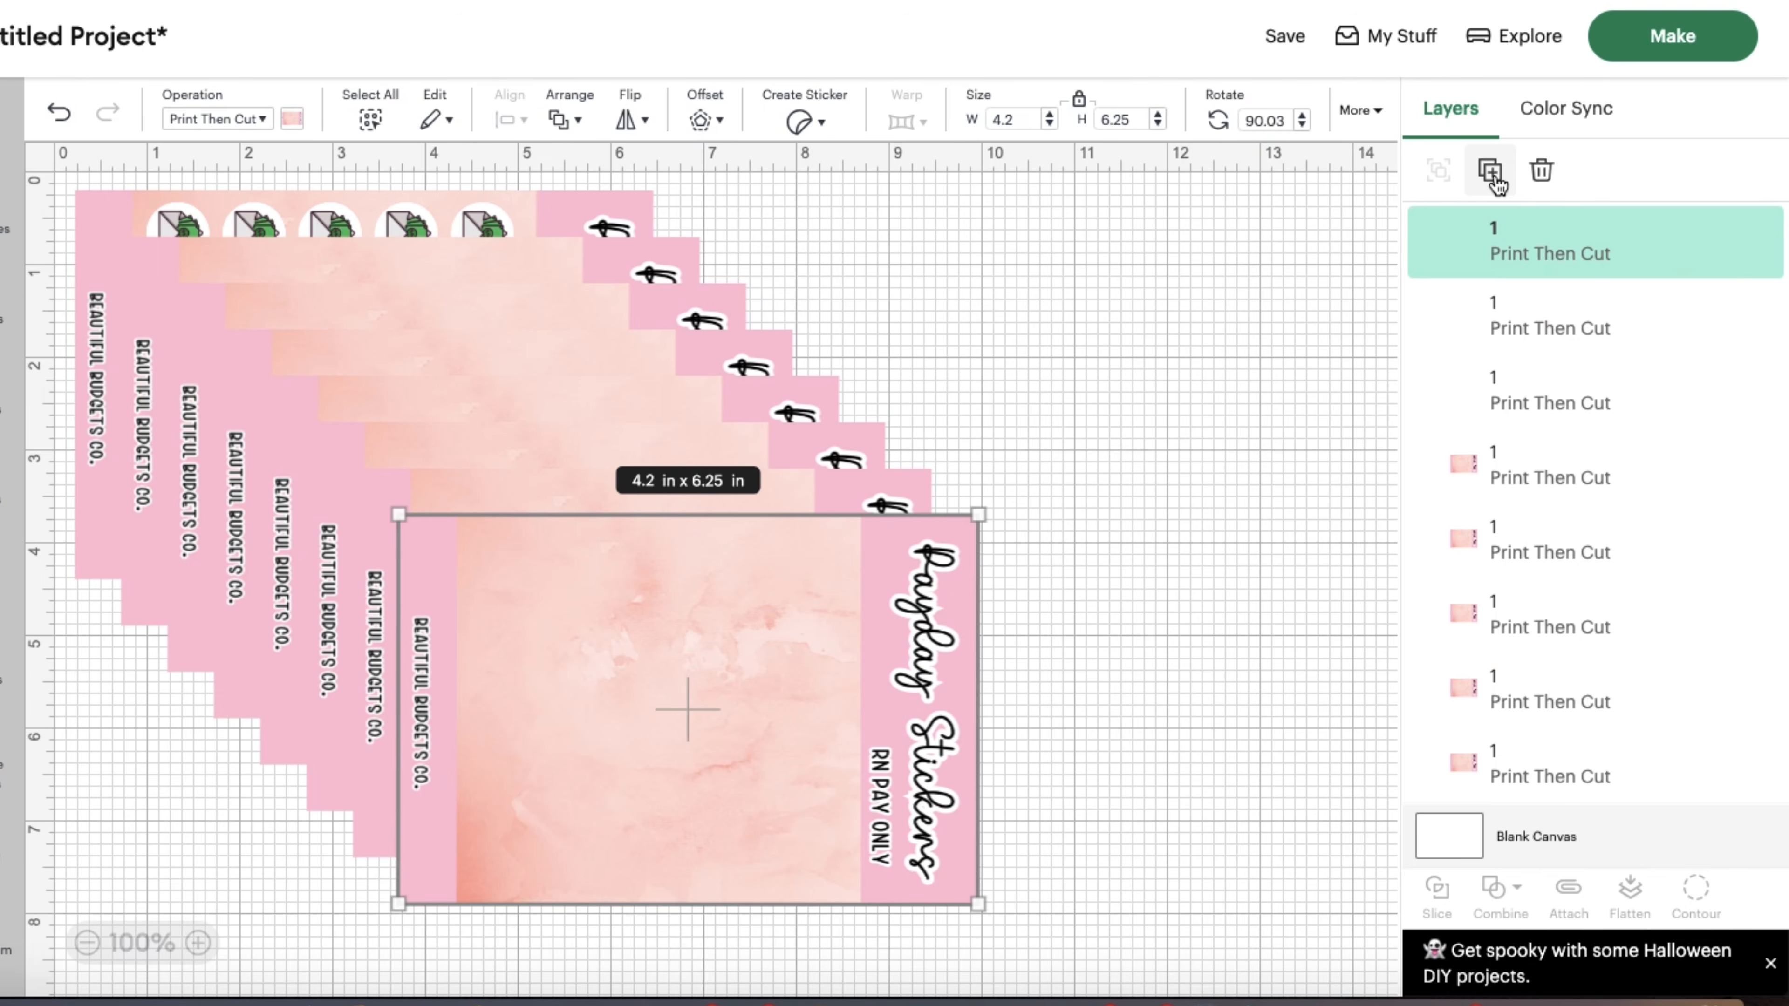
left_click(1492, 173)
left_click(1168, 594)
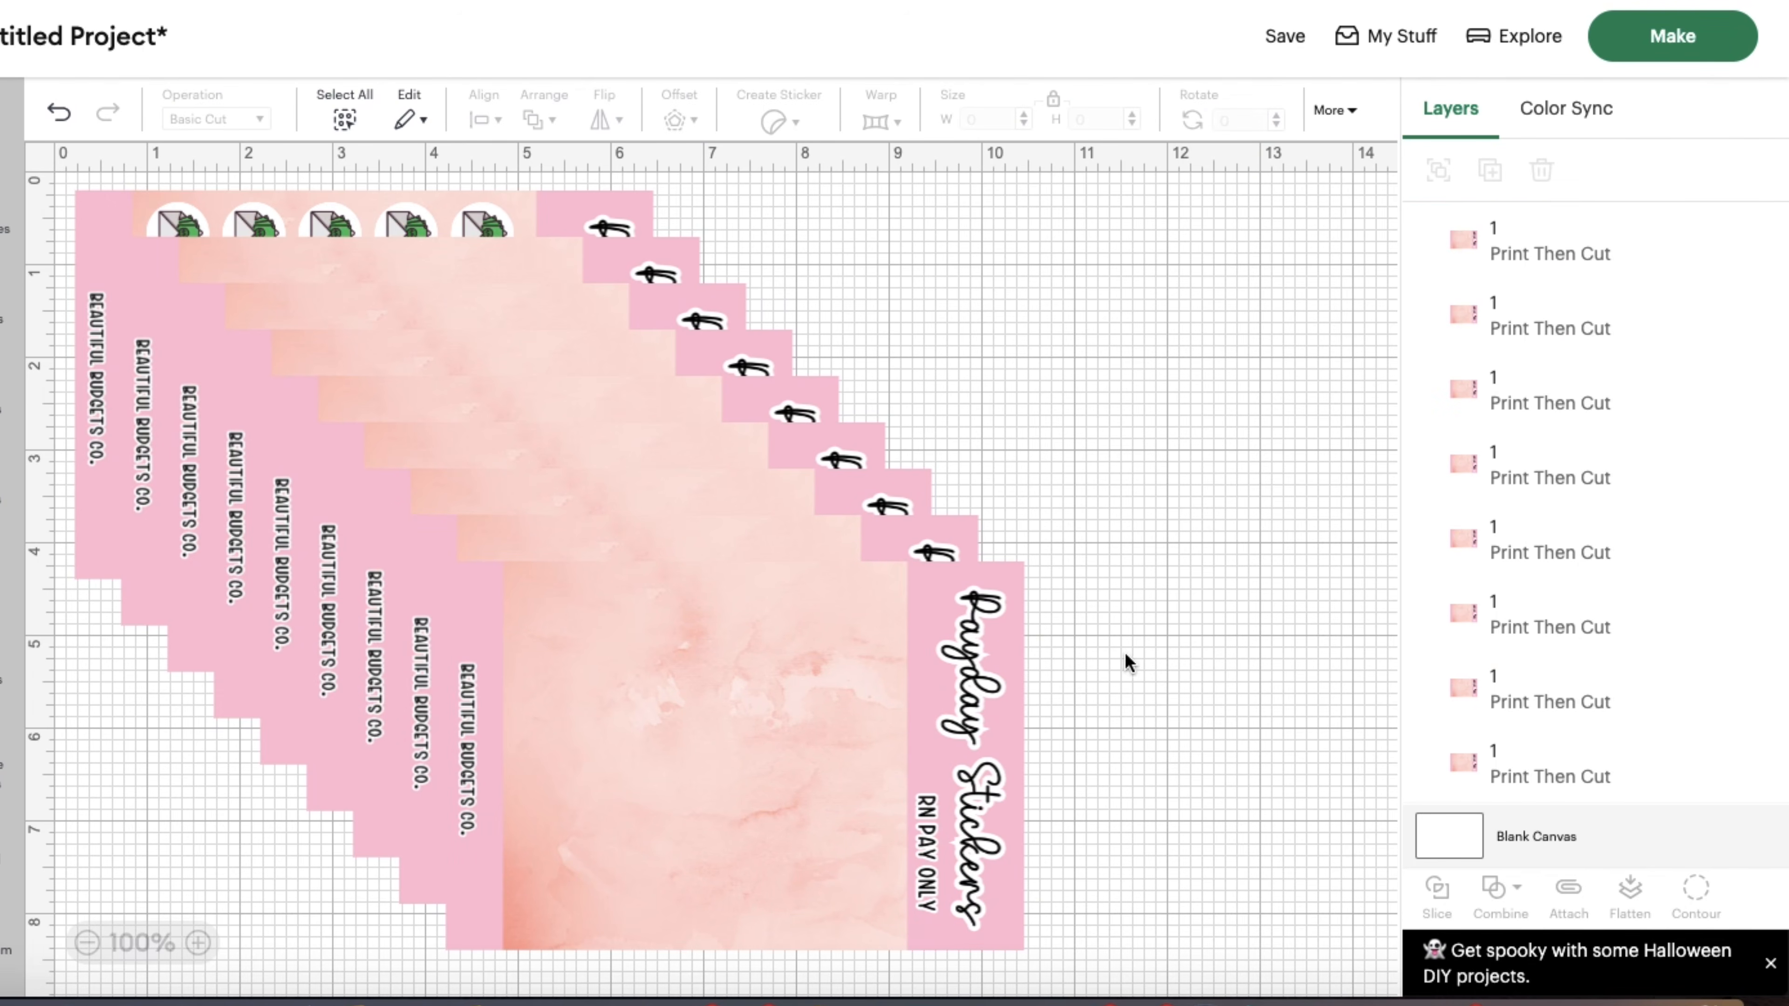
- Change the operation of the eight duplicated background layers from Print Then Cut to Basic Cut
left_click(1504, 250)
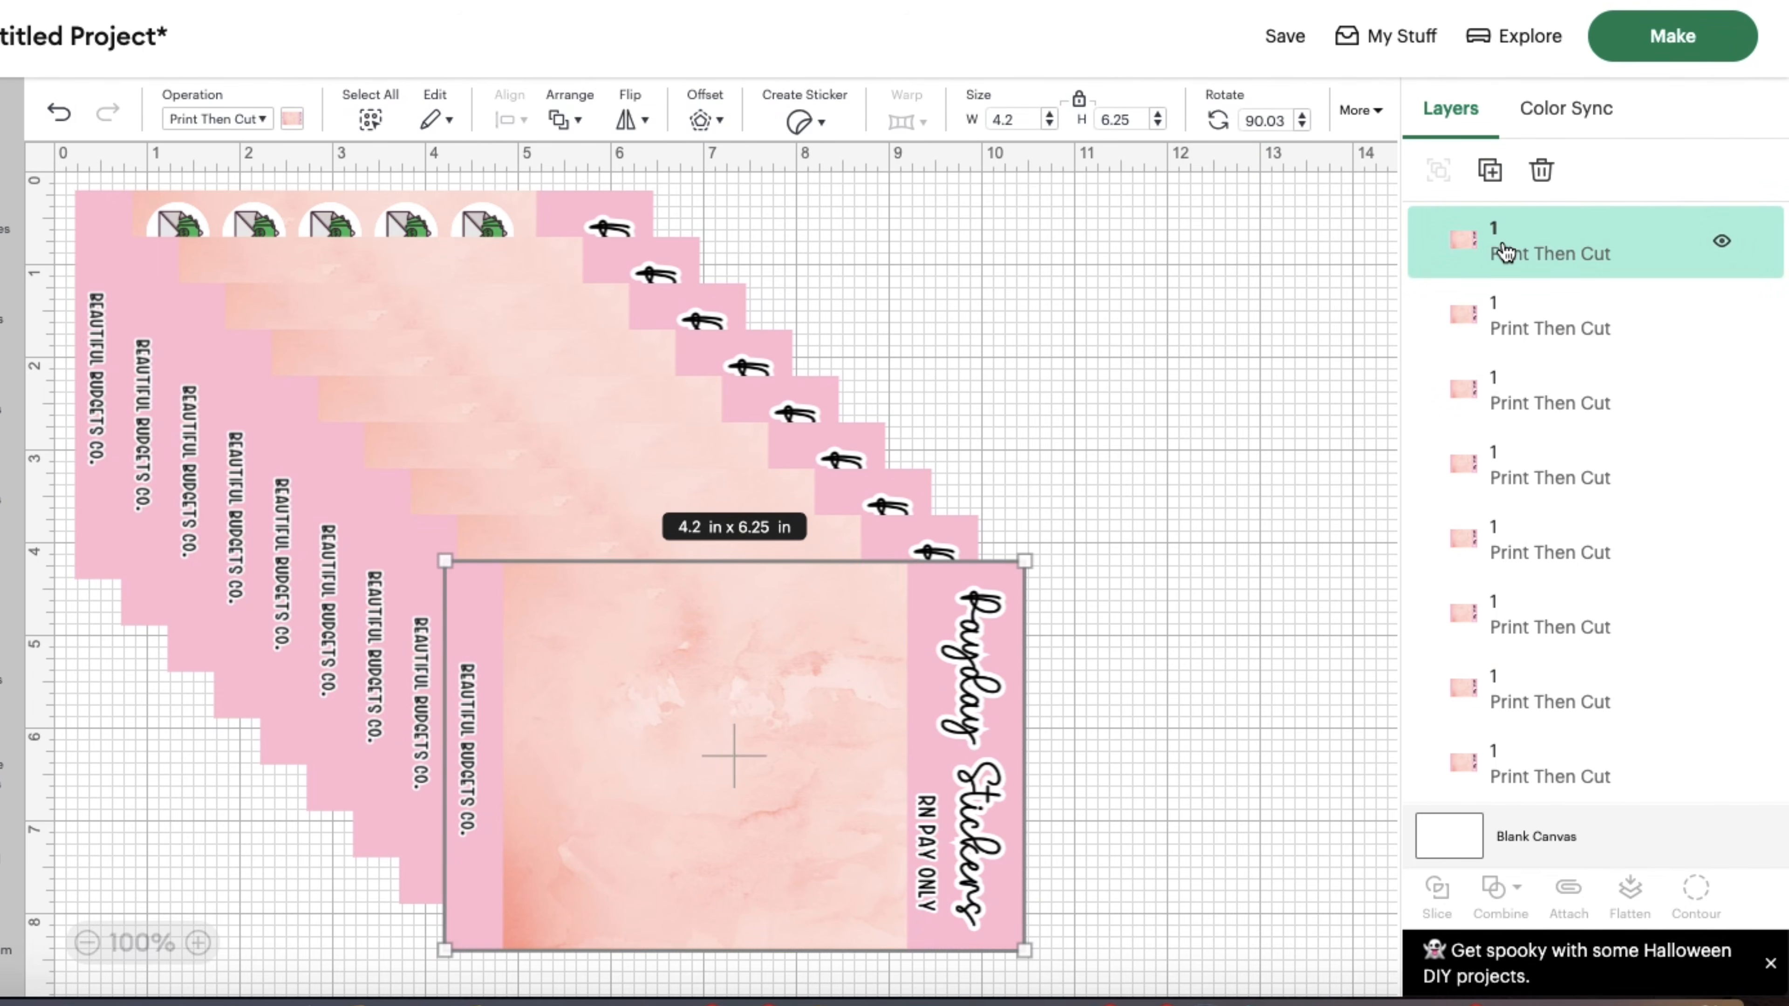
left_click(1503, 330, "shift")
left_click(1492, 406, "shift")
left_click(1487, 467, "shift")
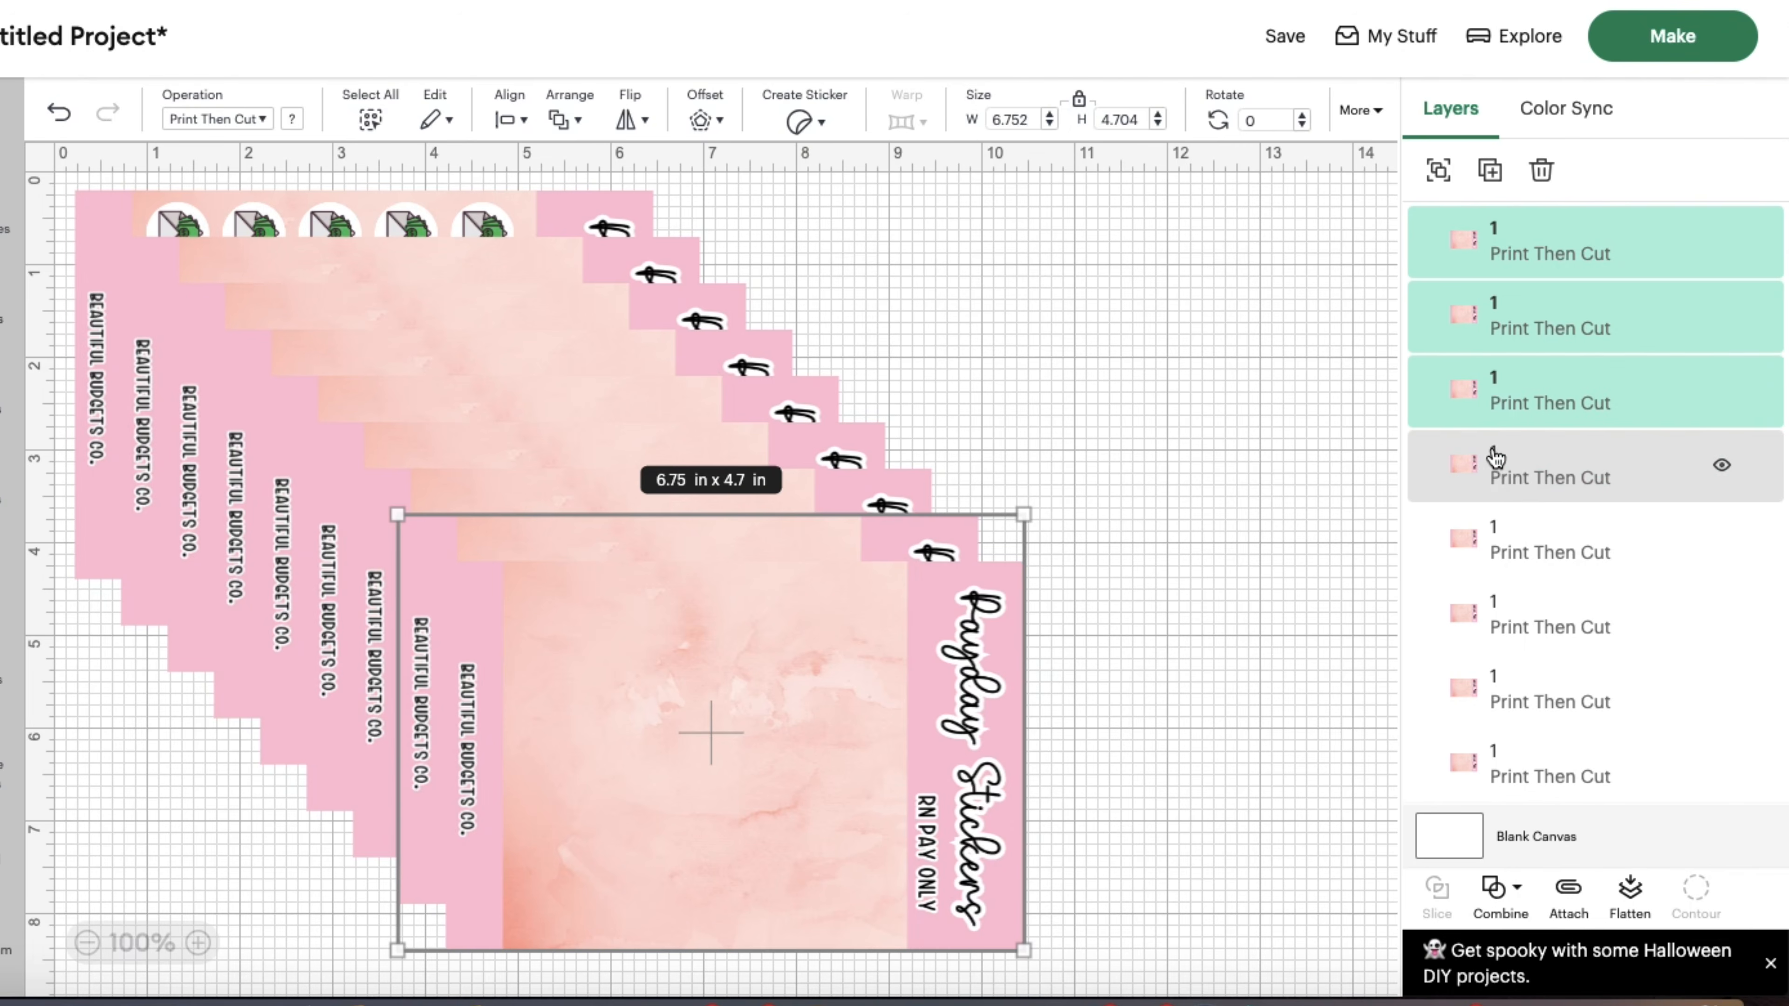
left_click(1491, 551, "shift")
left_click(1494, 612, "shift")
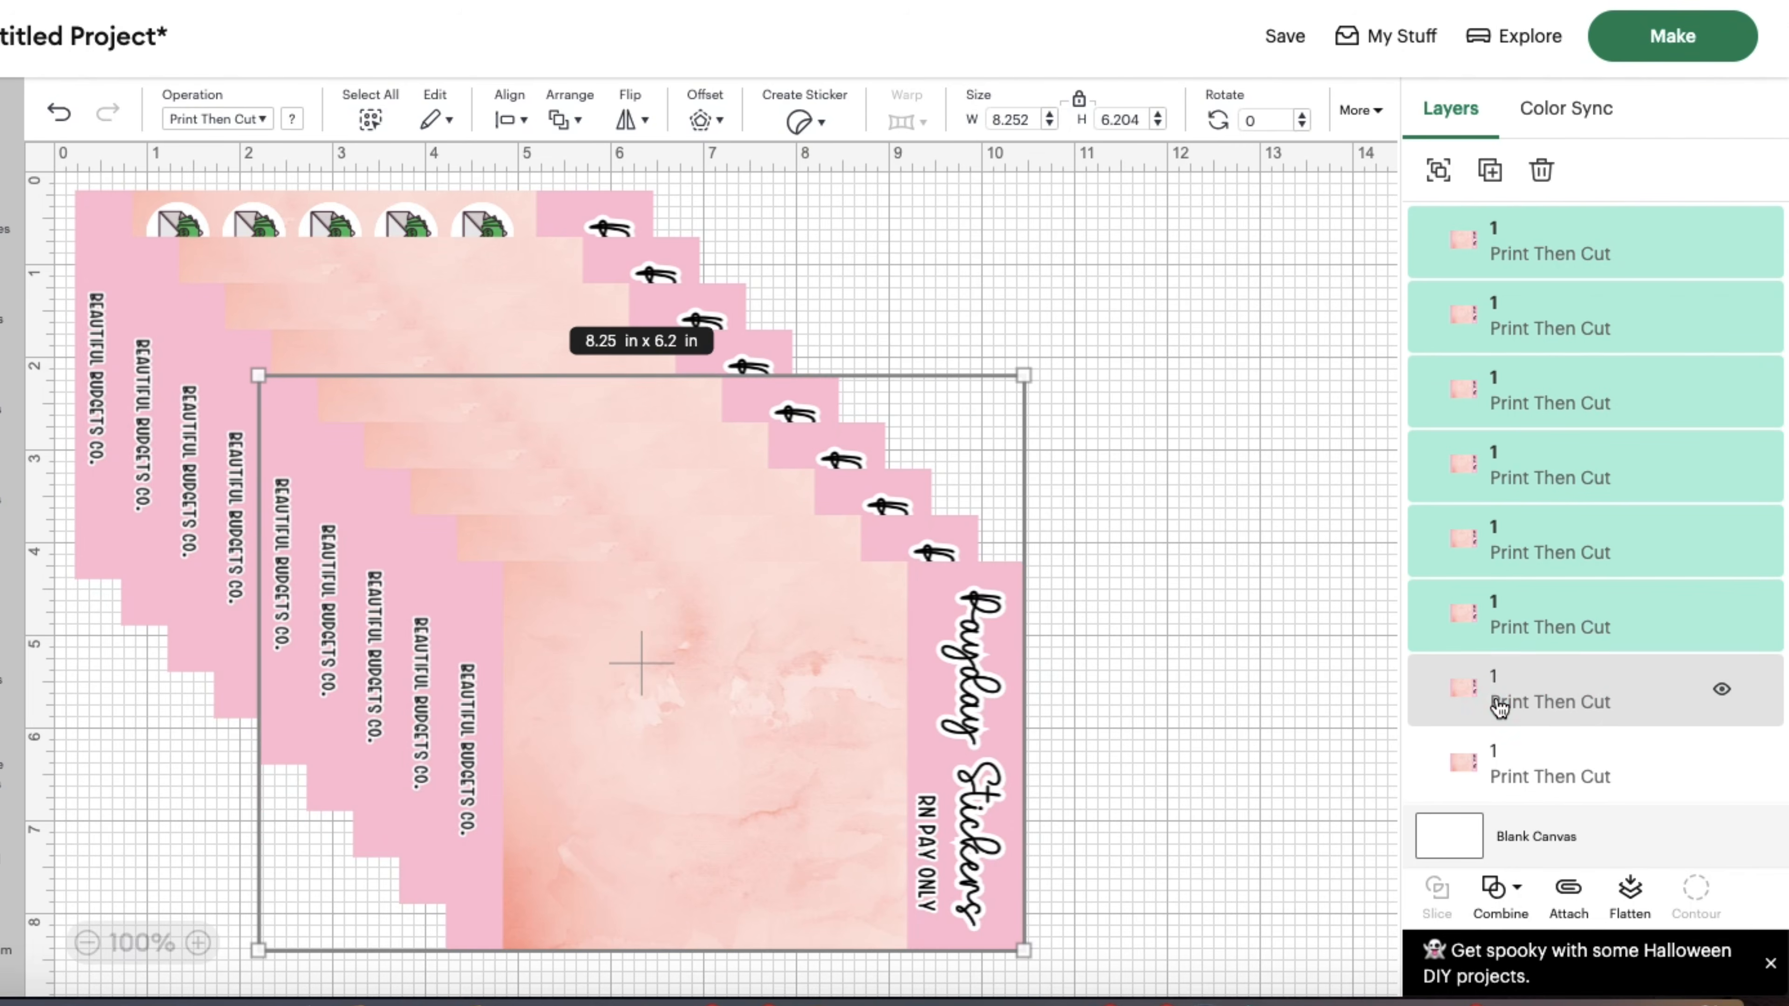
left_click(1495, 698, "shift")
left_click(1495, 767, "shift")
scroll(1492, 767, "down", 3)
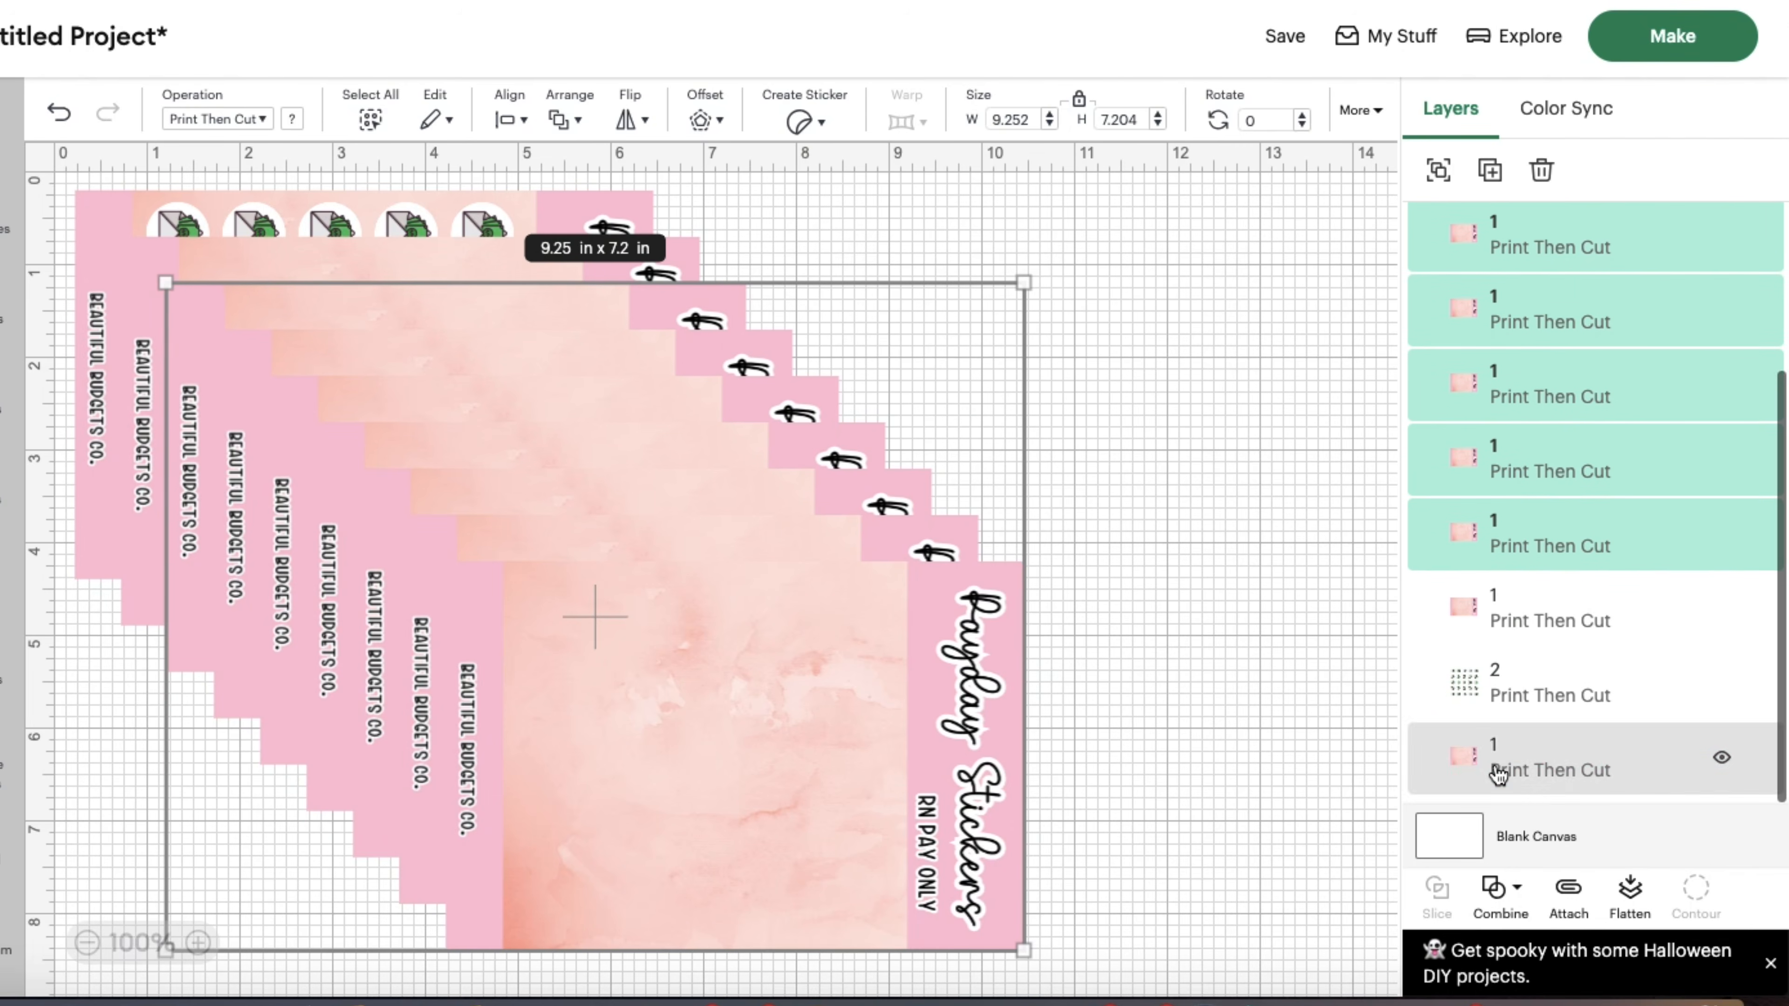
left_click(1492, 631, "shift")
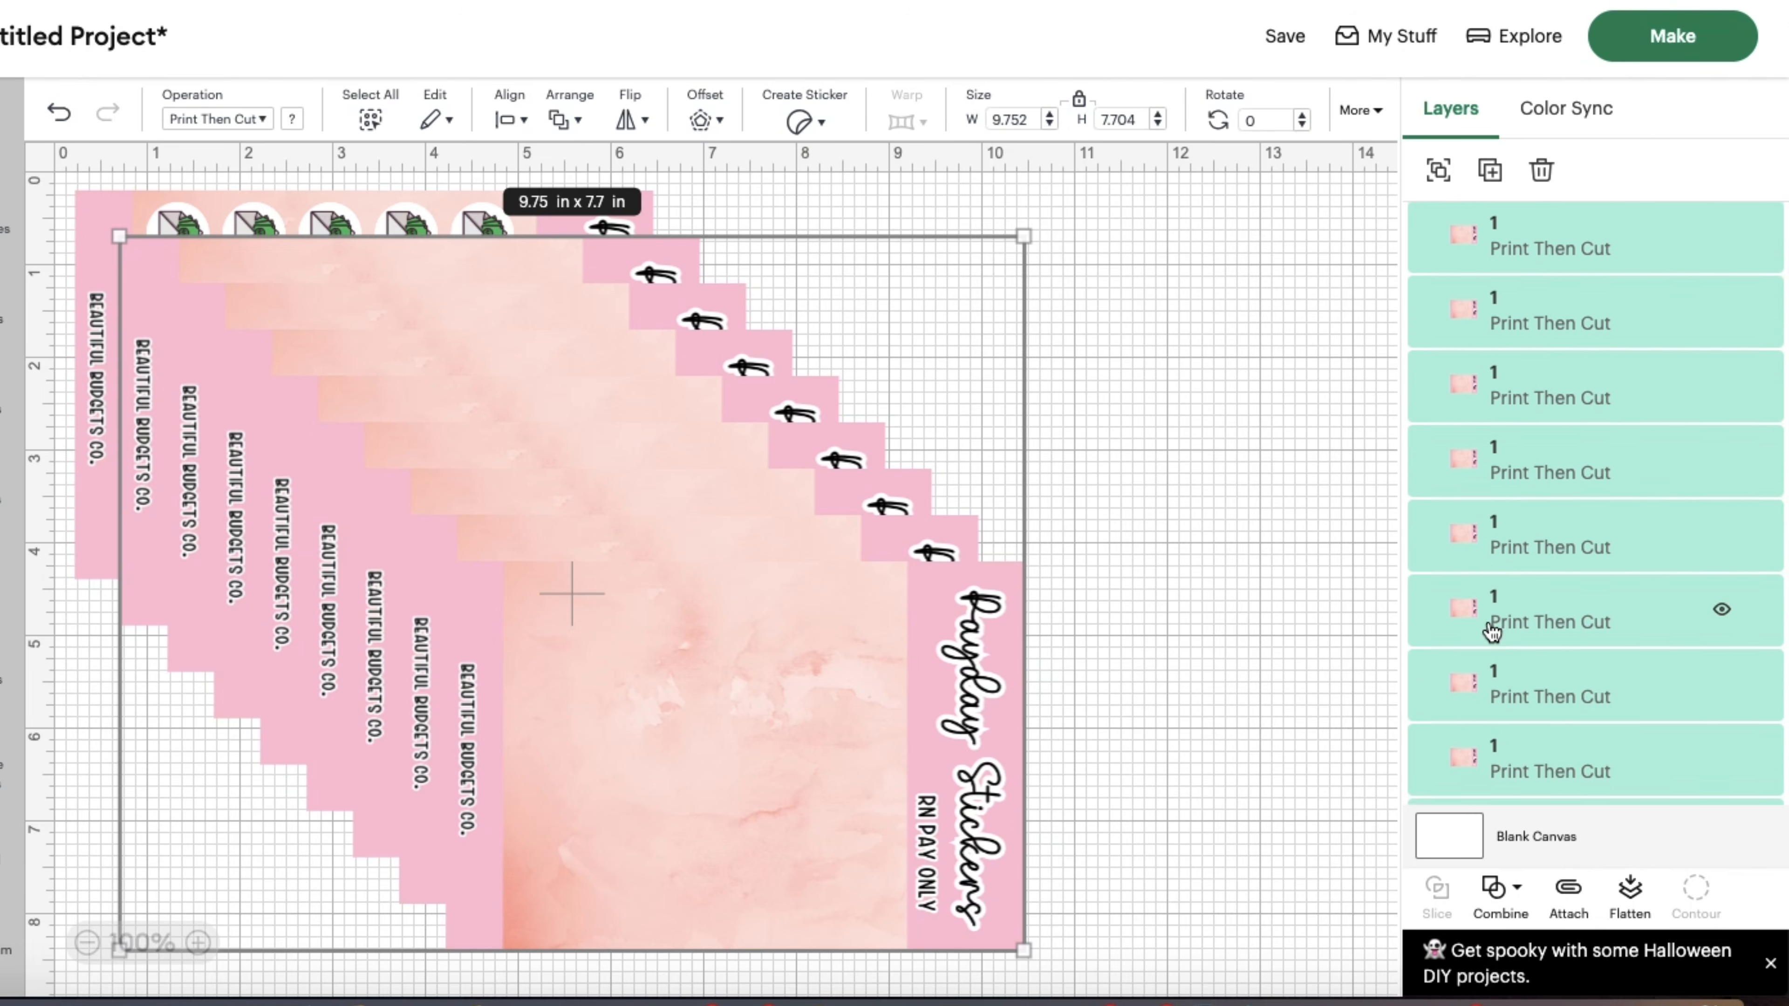
scroll(1492, 631, "down", 1)
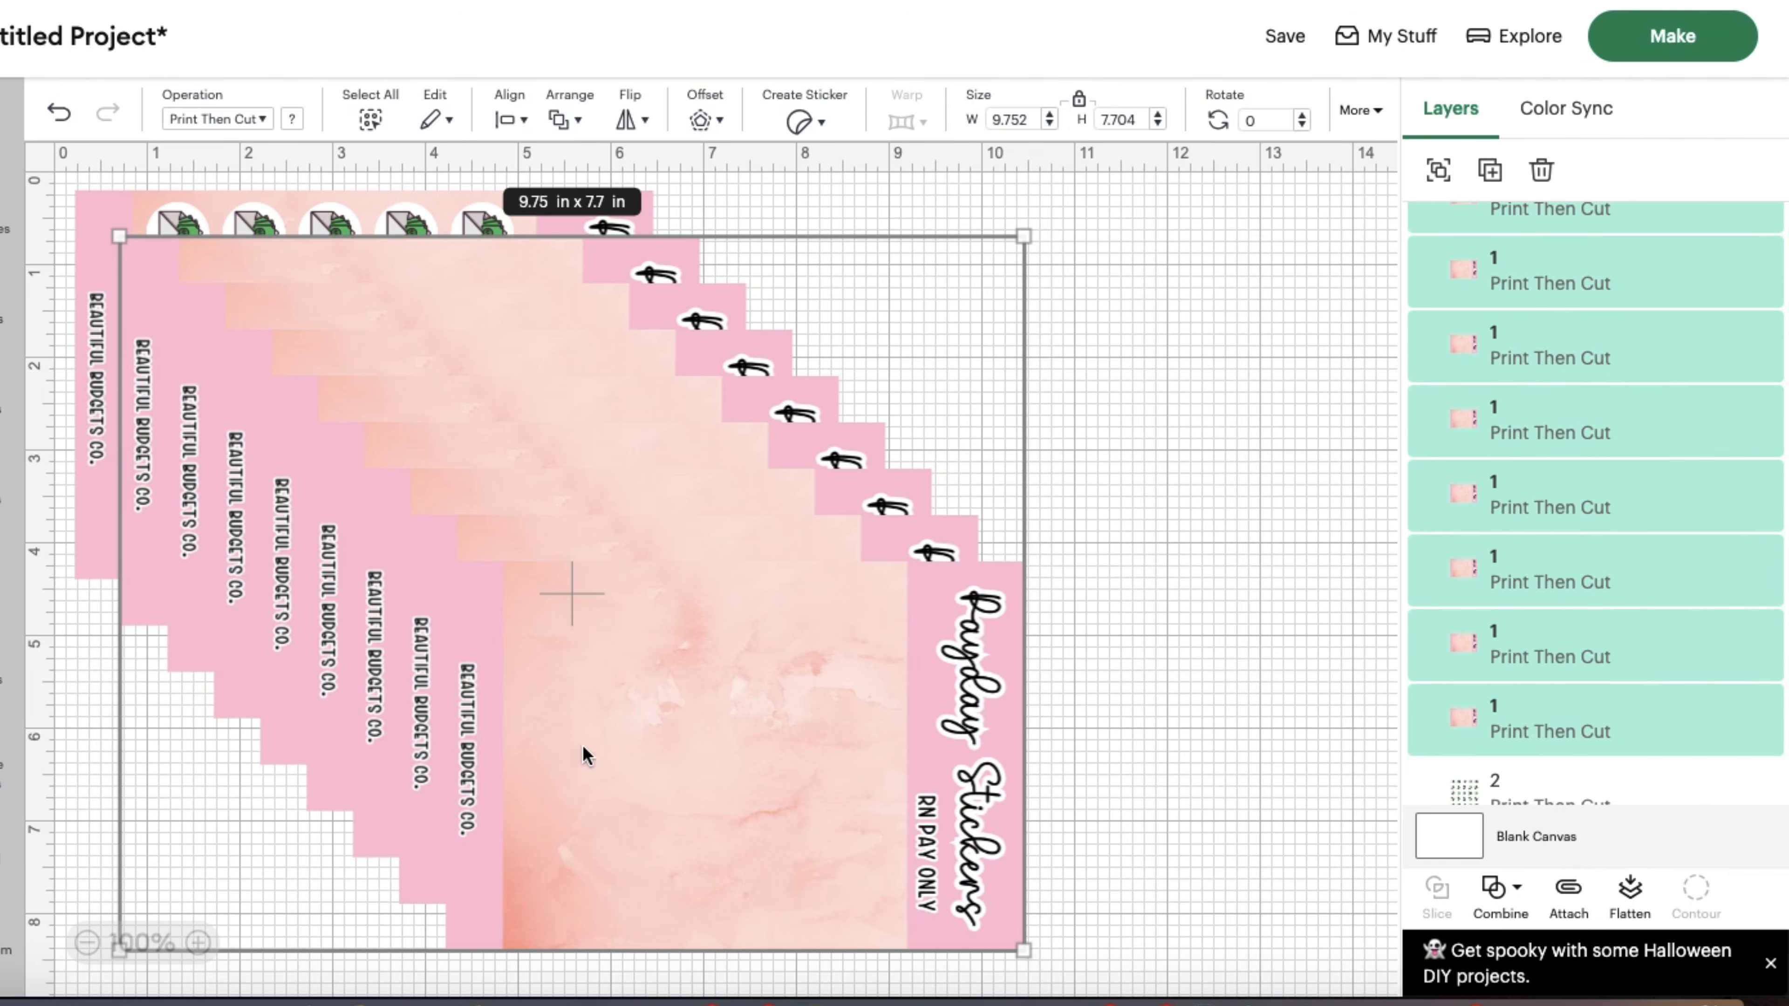
left_click(259, 121)
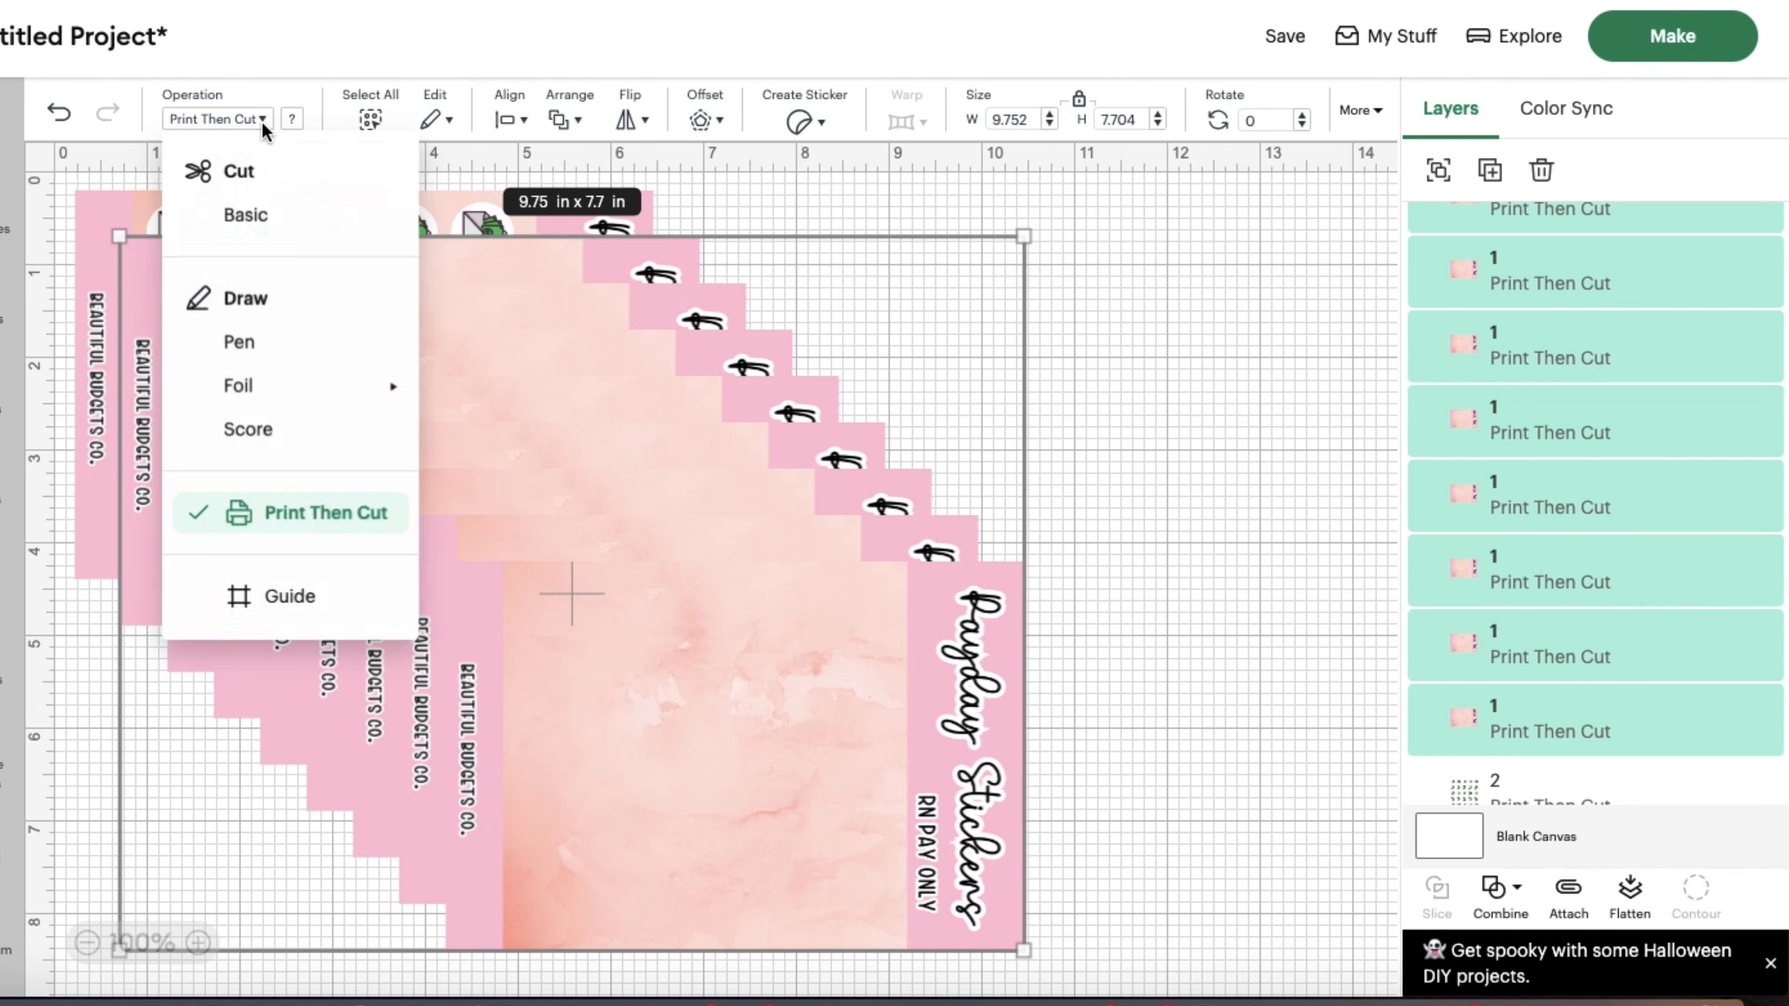
left_click(253, 220)
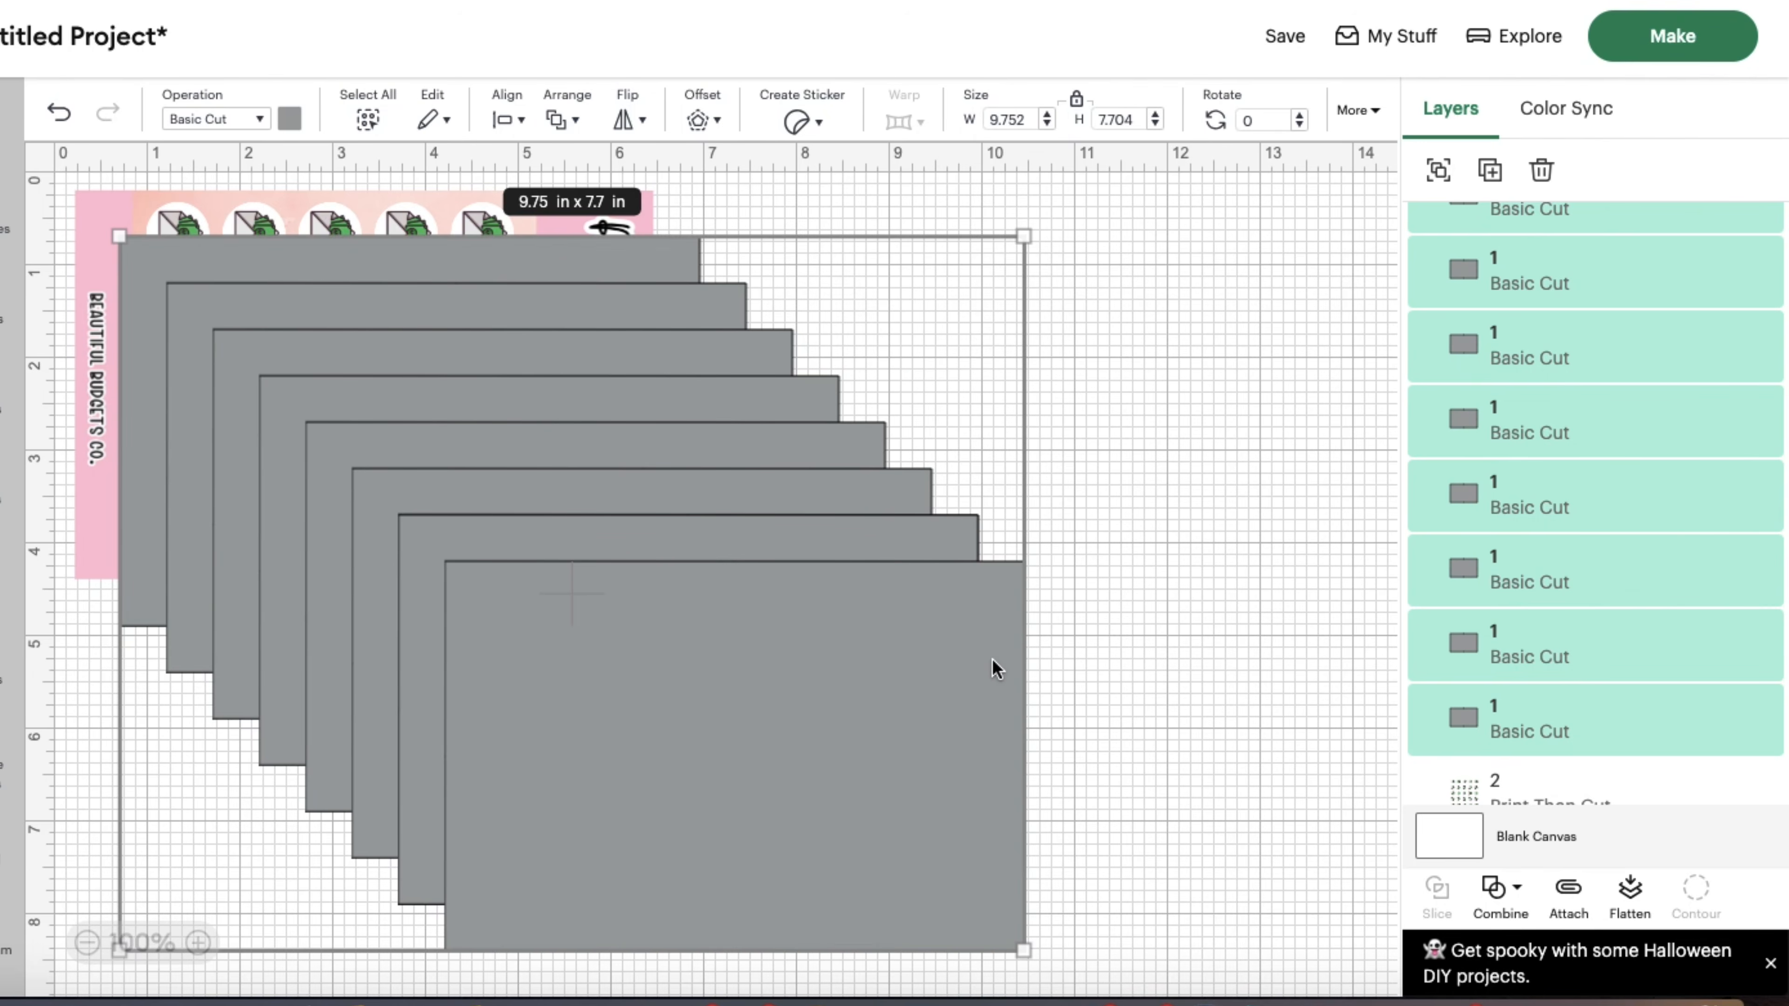
- Center-align the eight Basic Cut layers on each other and move the stack exactly over the Payday sticker sheet
left_click(518, 125)
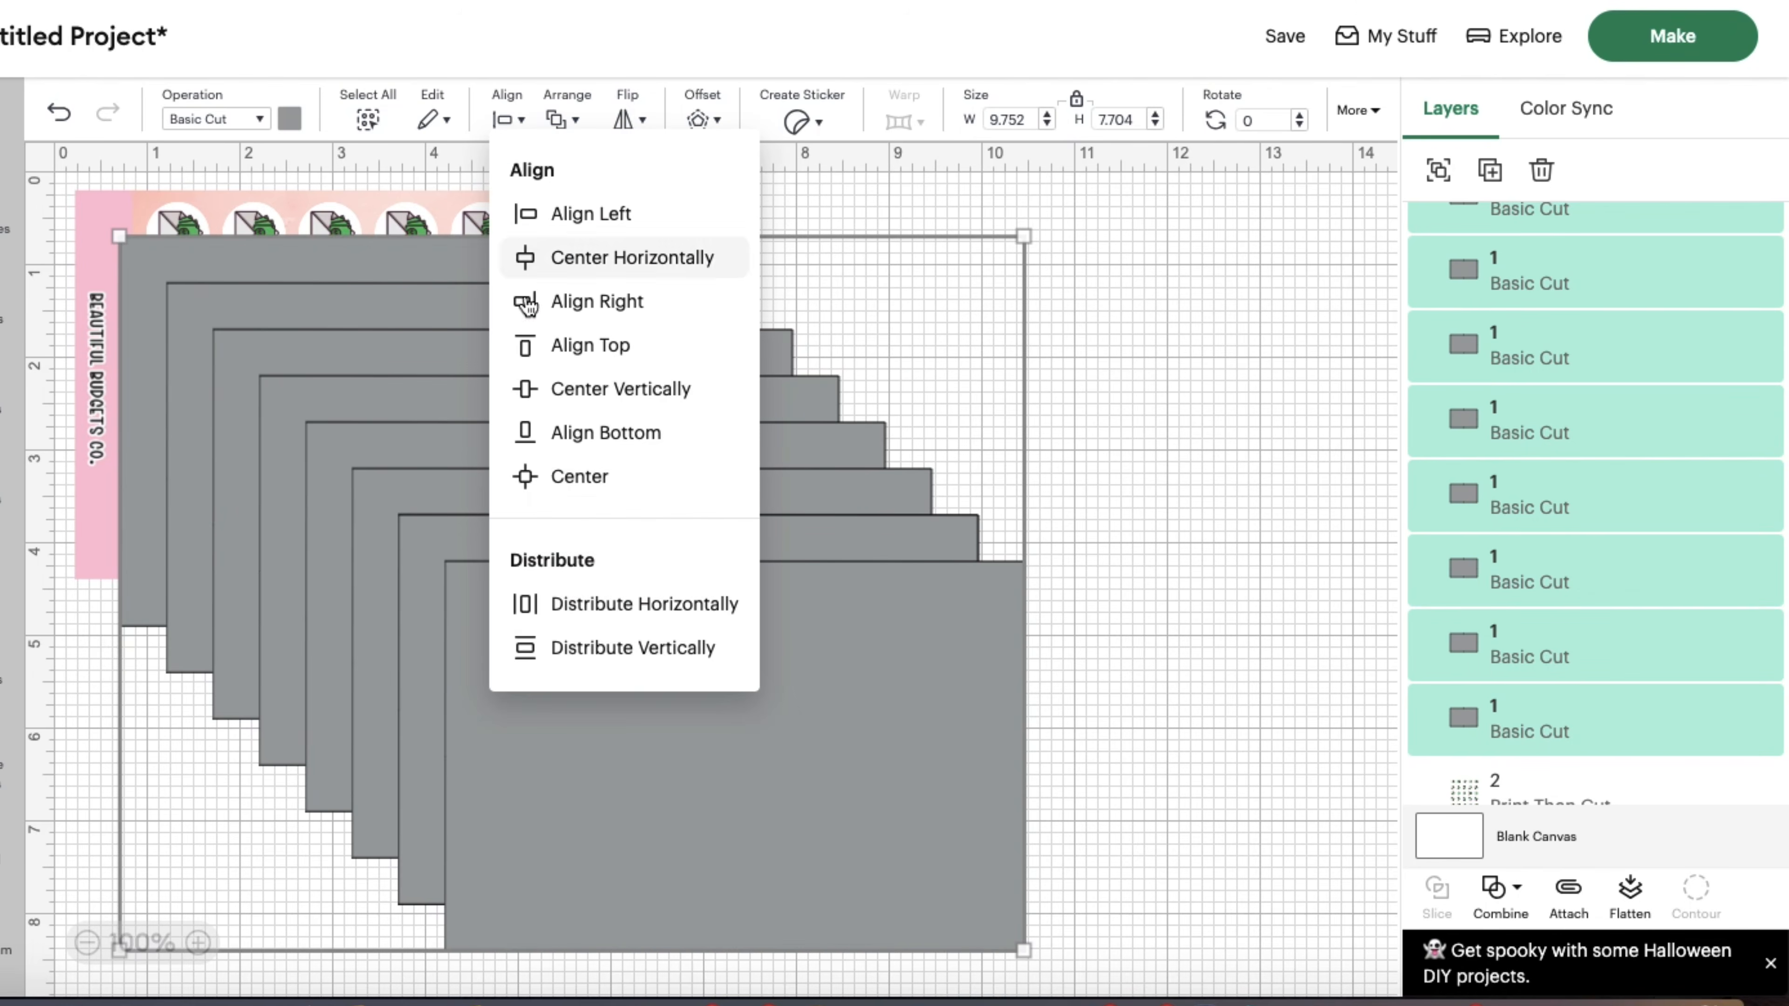
left_click(551, 479)
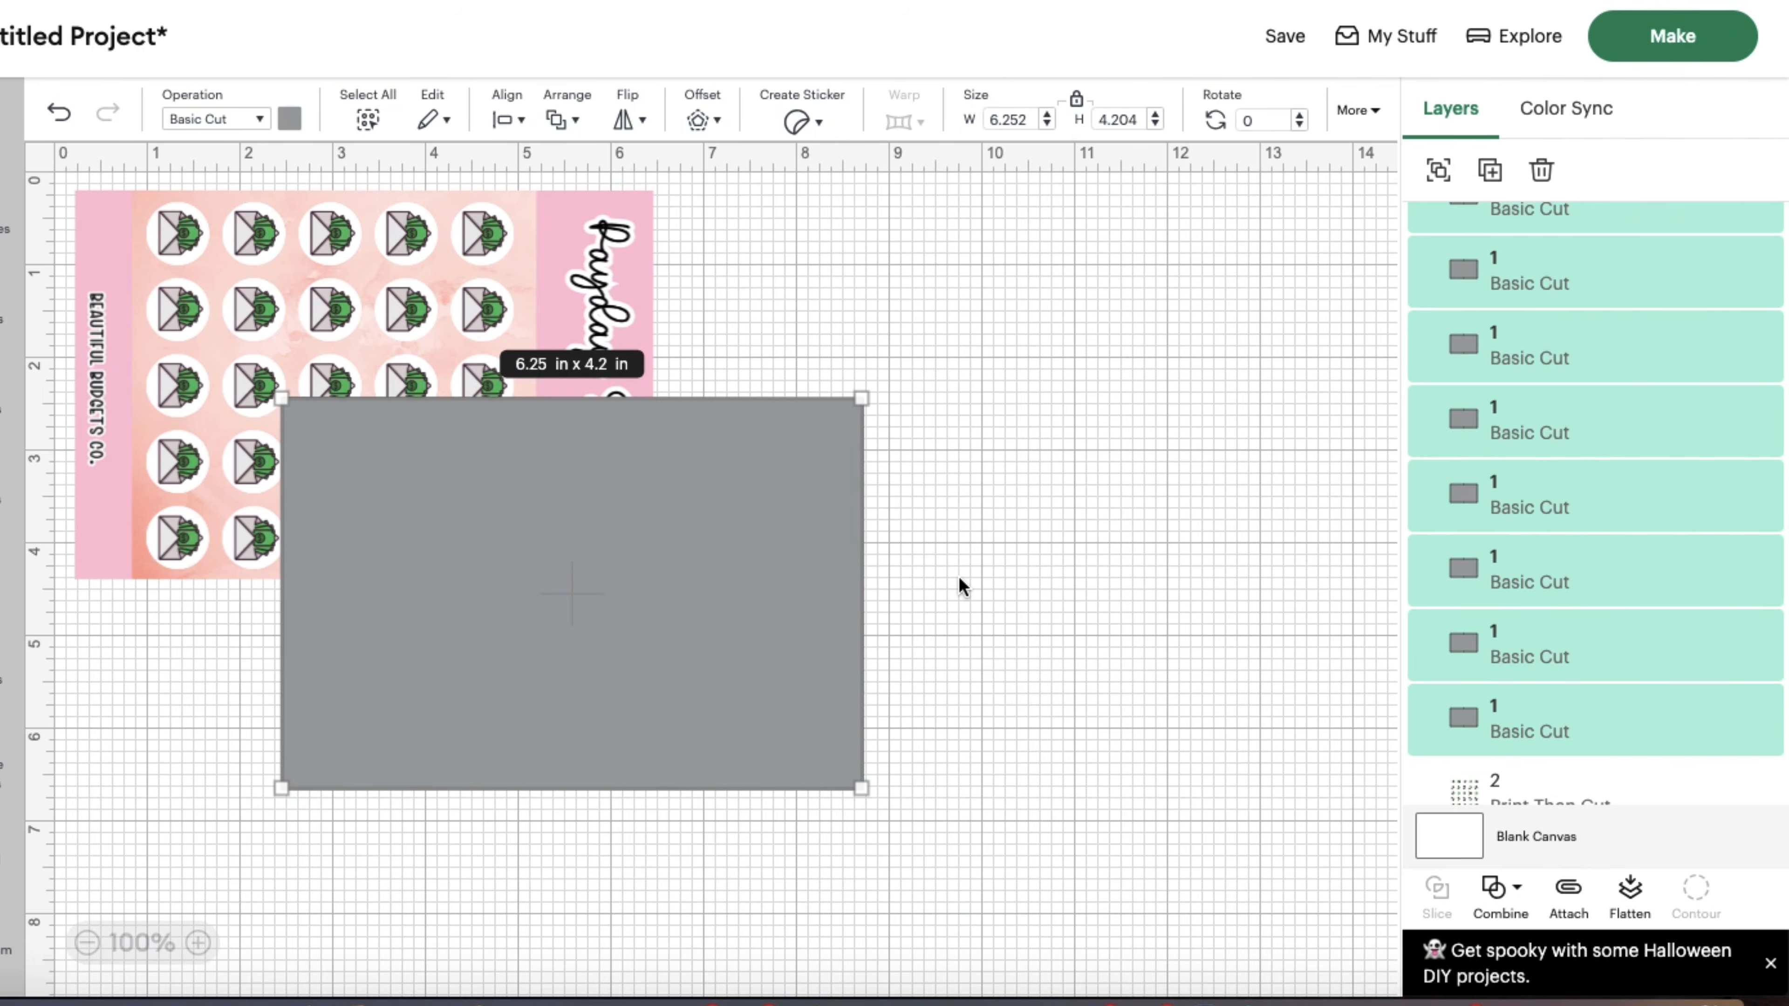
left_click_drag(765, 590, 560, 385)
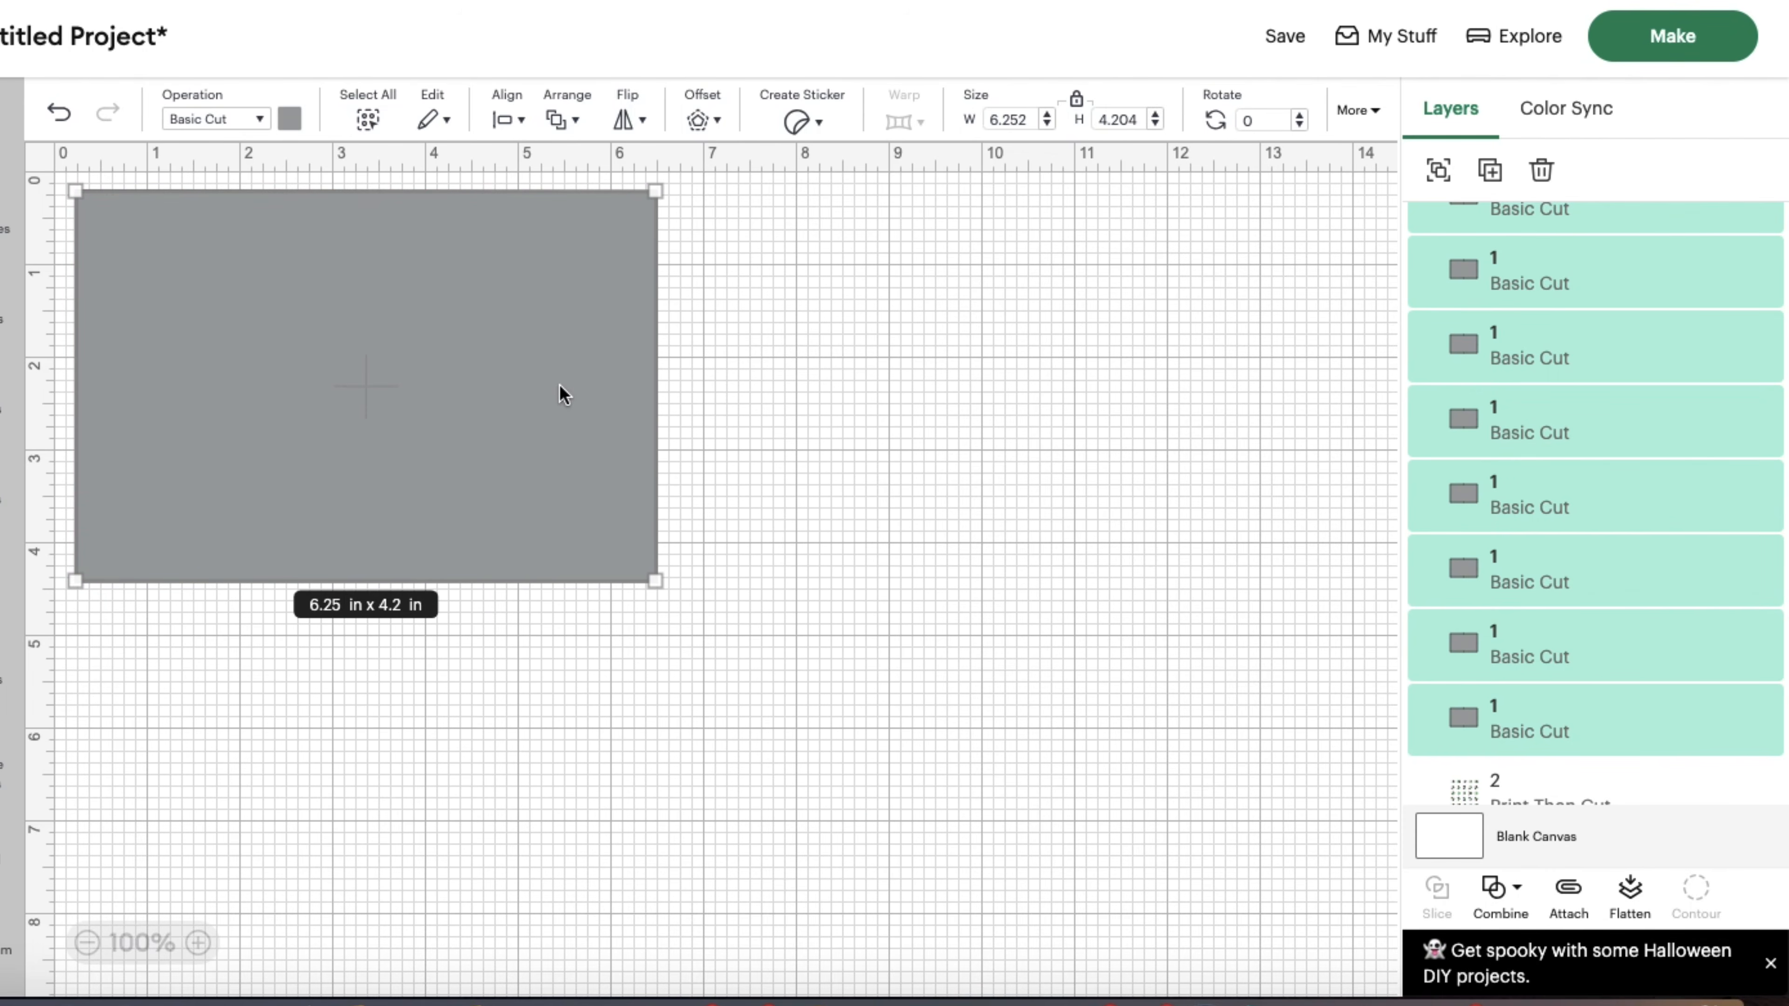
- Send the stack of Basic Cut layers to the back, behind the background and sticker grid
left_click(575, 120)
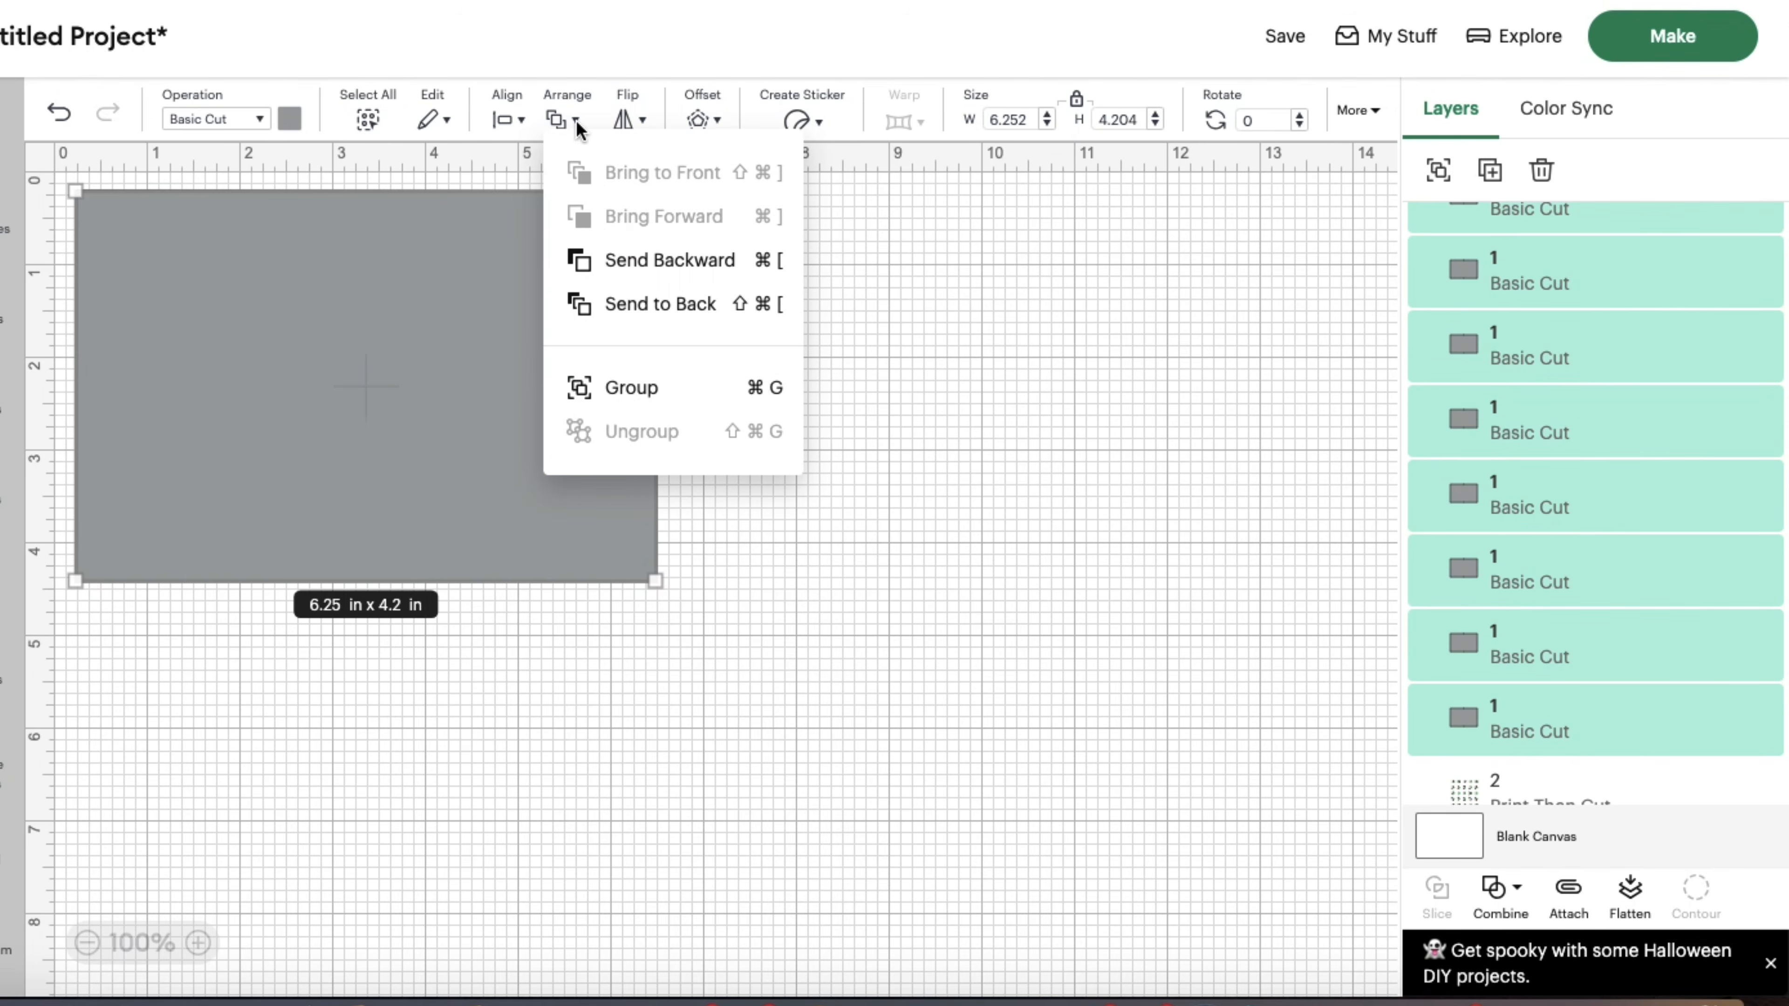
left_click(620, 301)
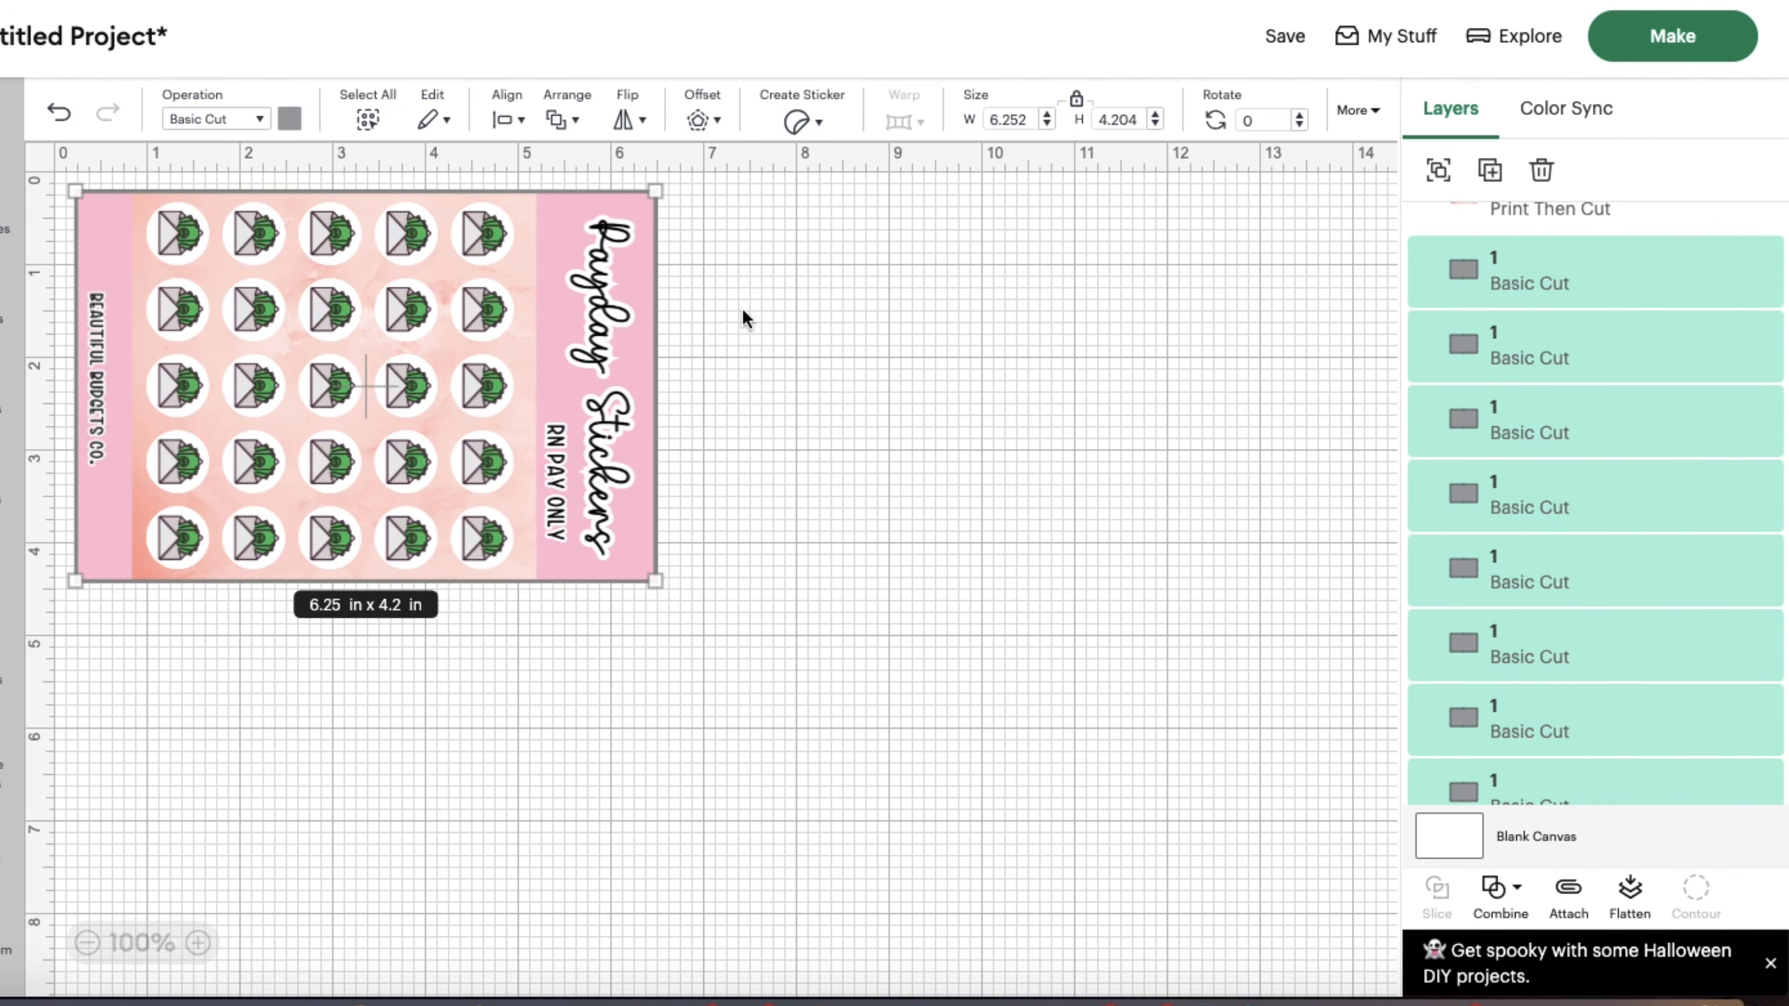
left_click(908, 419)
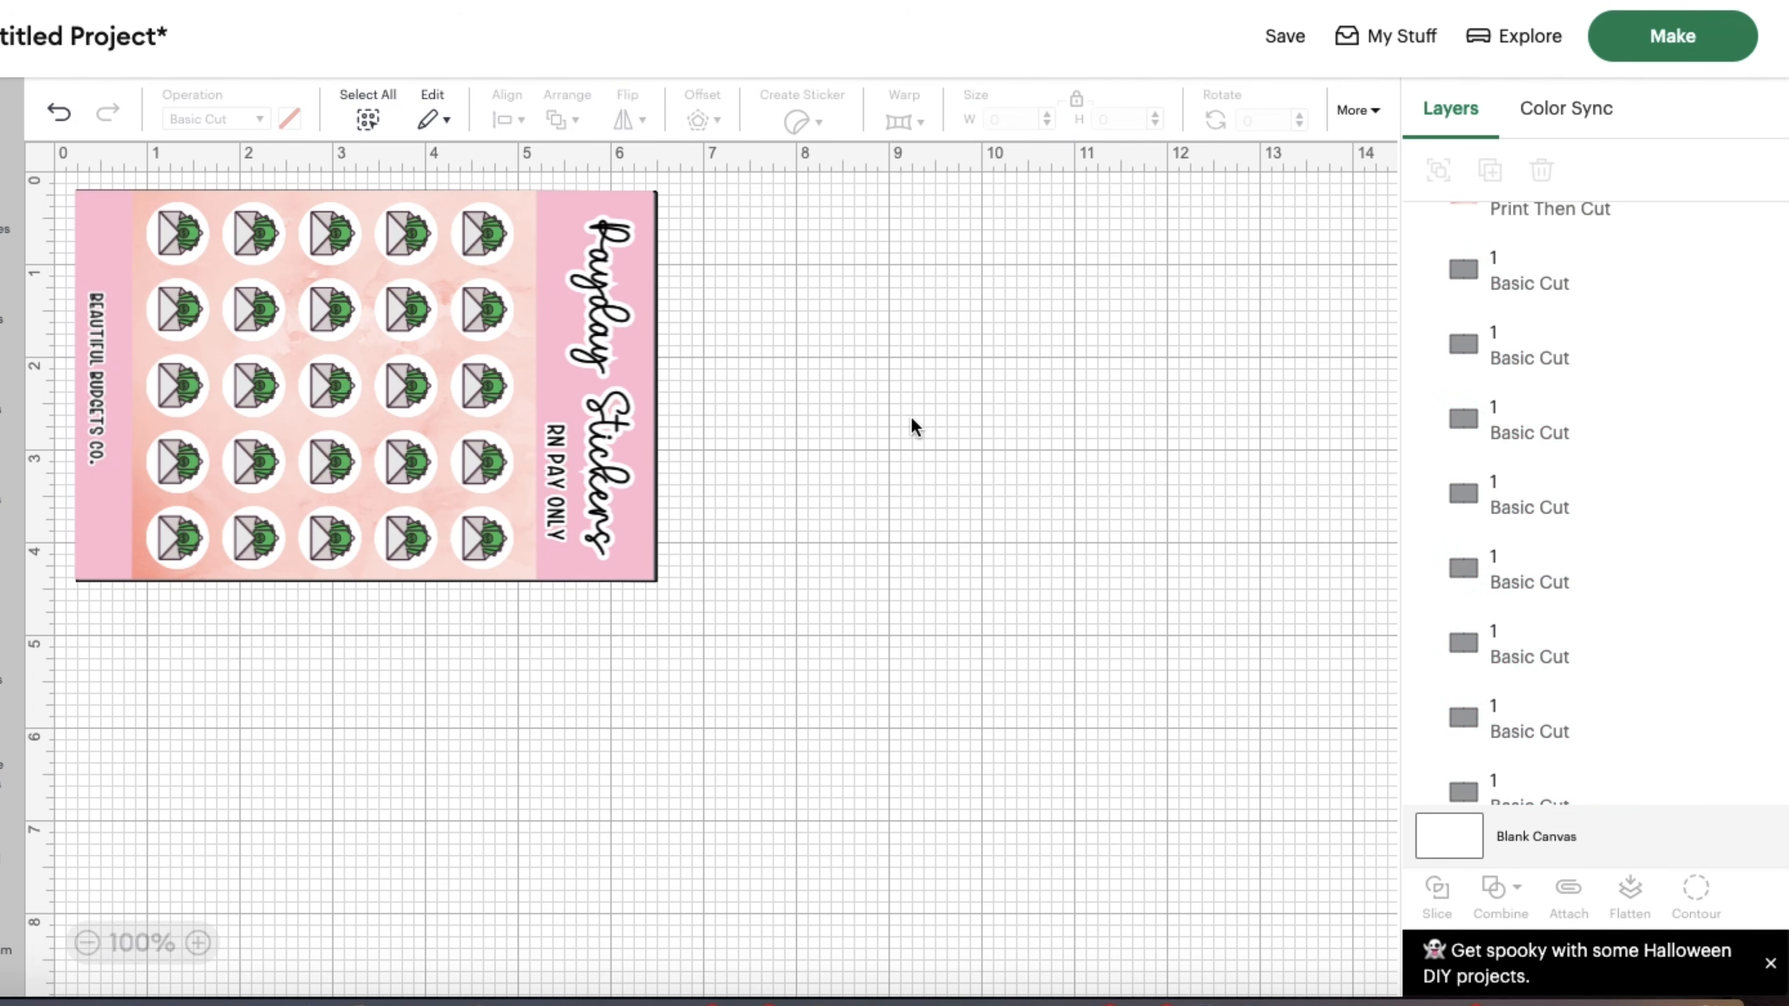
- Select the Payday Stickers background together with the Basic Cut layers beneath it and center-align them
left_click(638, 387)
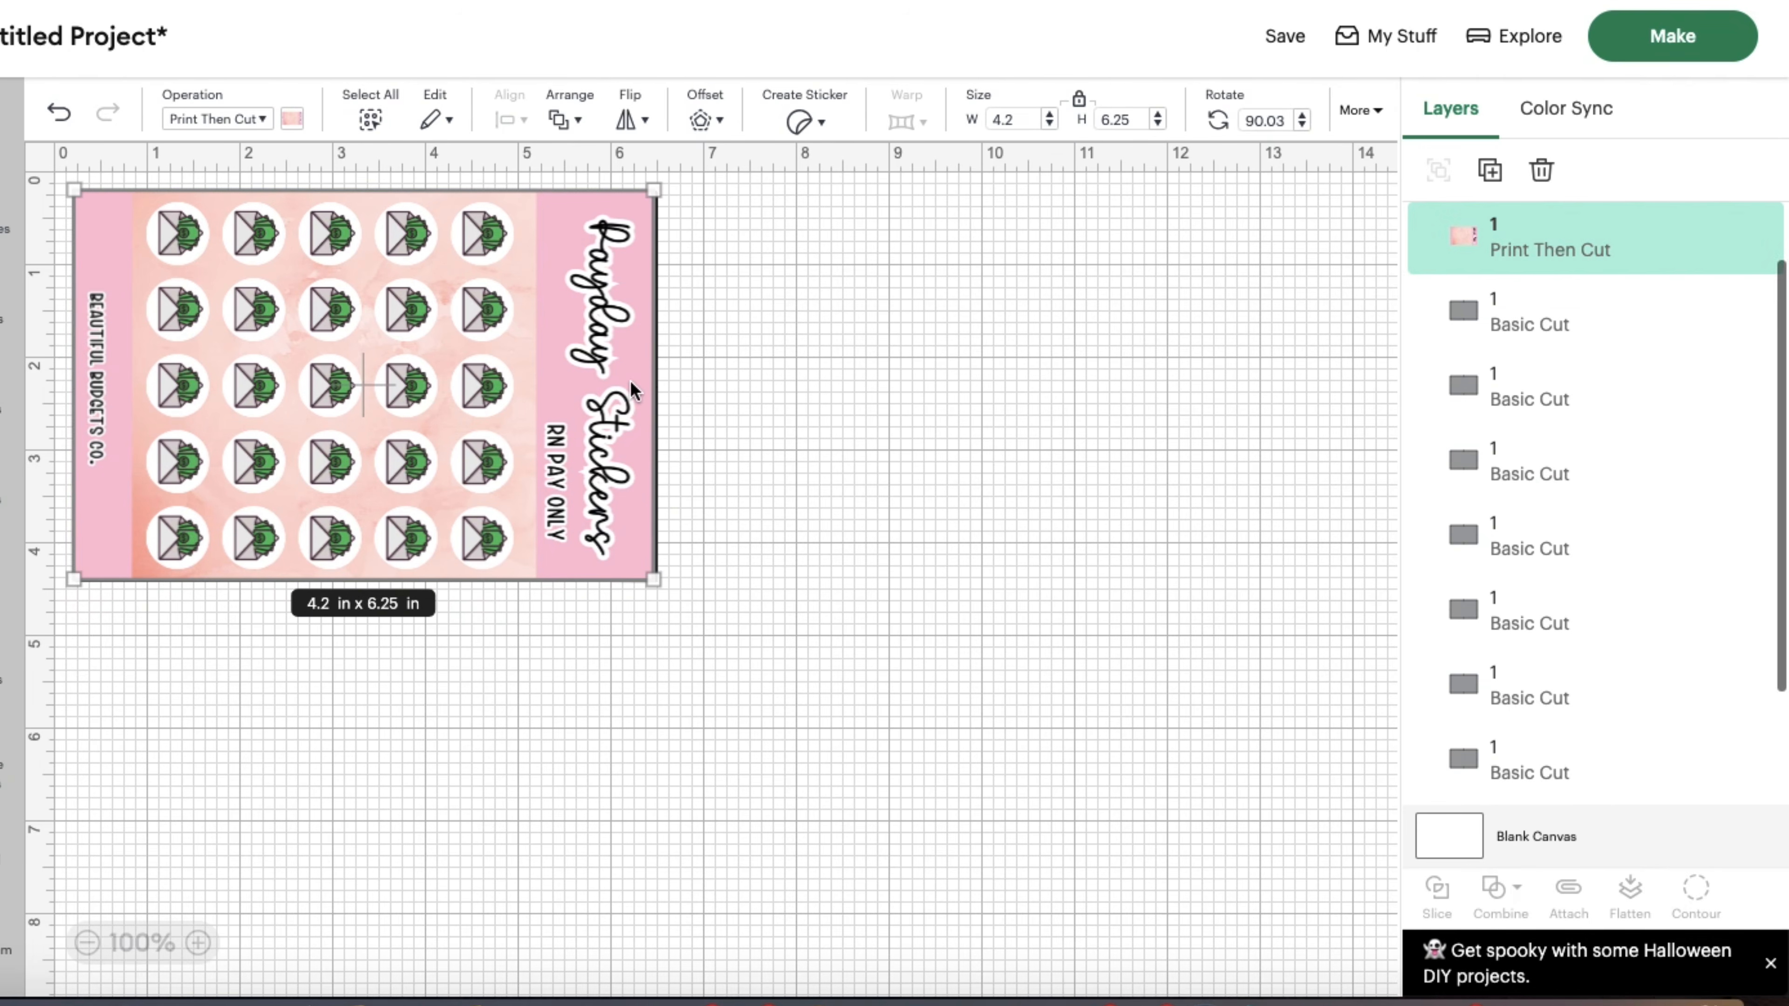
left_click(1456, 331, "shift")
left_click(1461, 395, "shift")
left_click(1468, 511, "shift")
left_click(1465, 469, "shift")
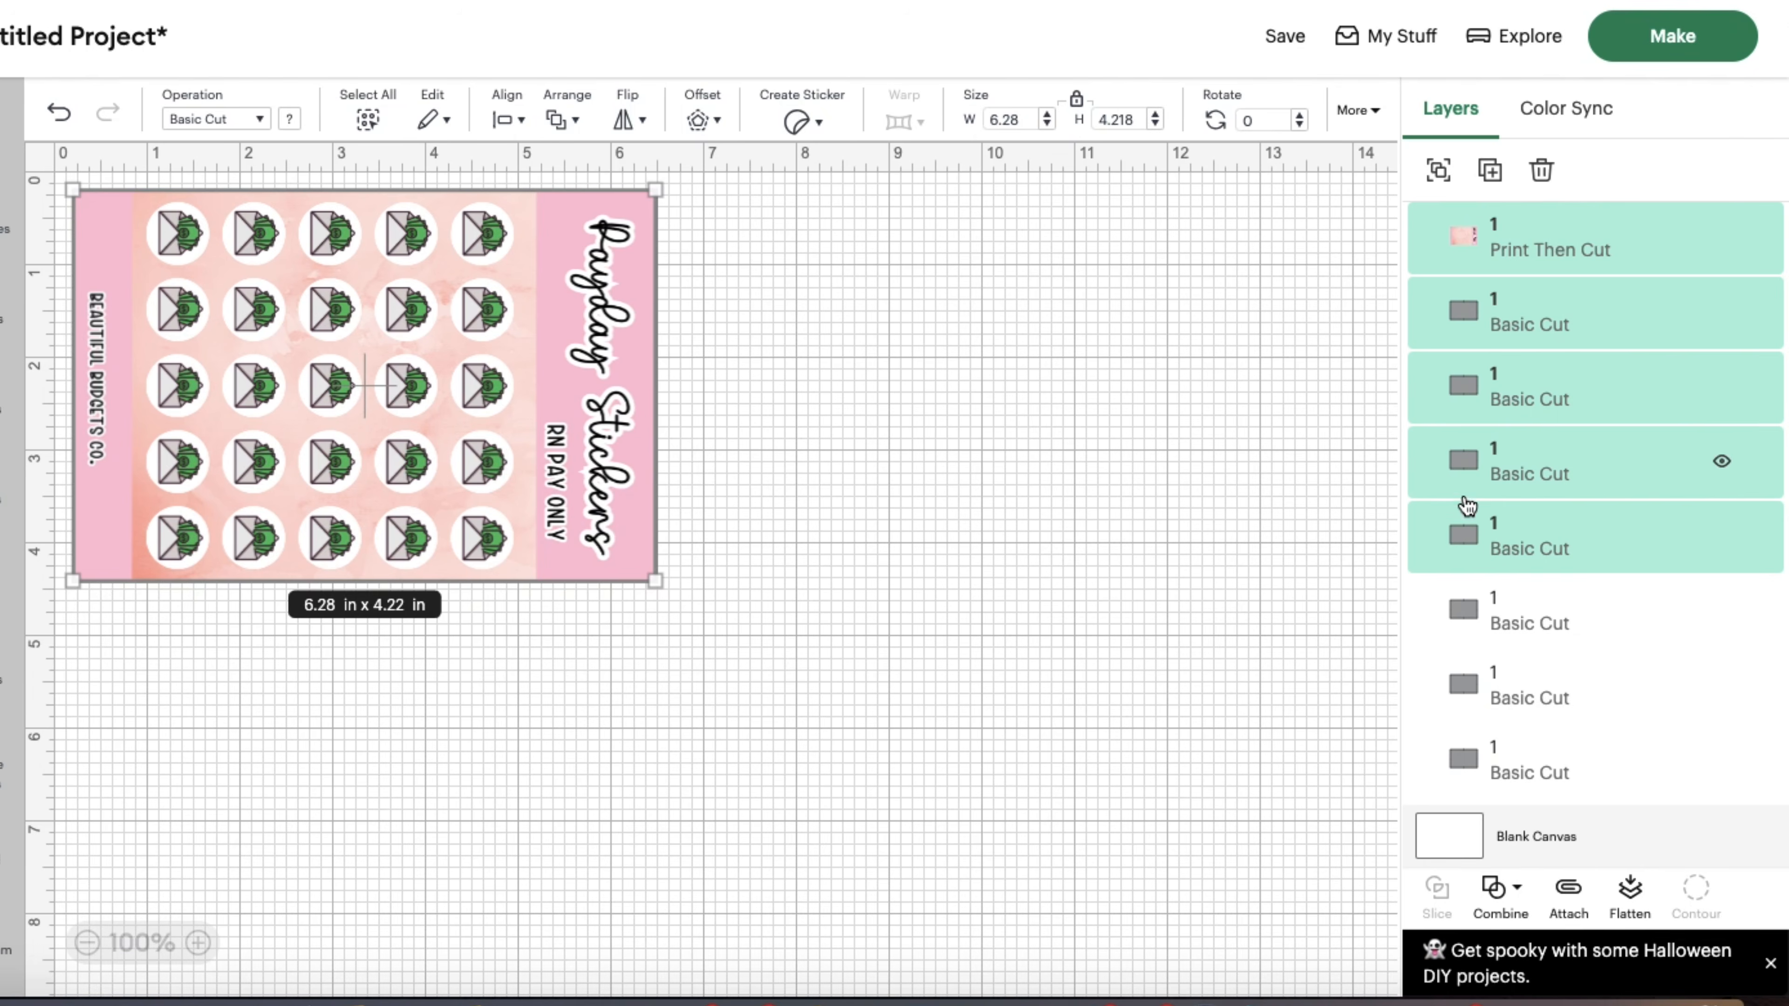
left_click(1469, 613, "shift")
left_click(1467, 690, "shift")
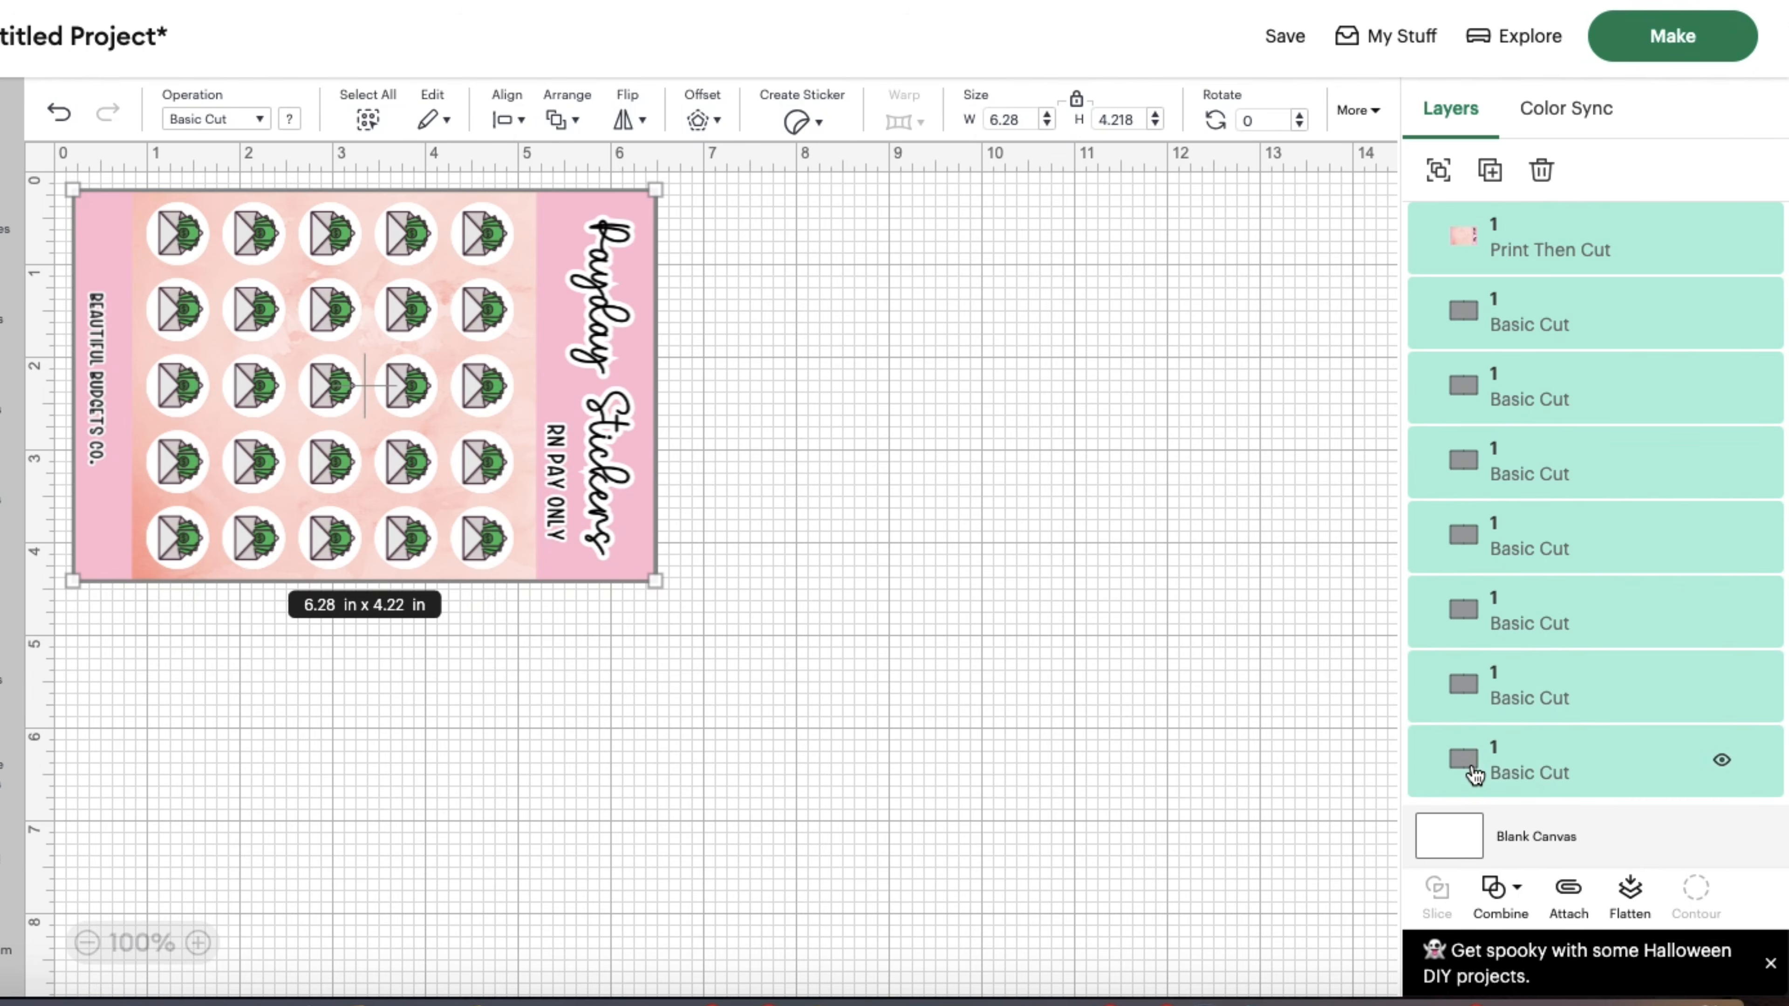
scroll(1474, 775, "down", 2)
scroll(1473, 751, "up", 2)
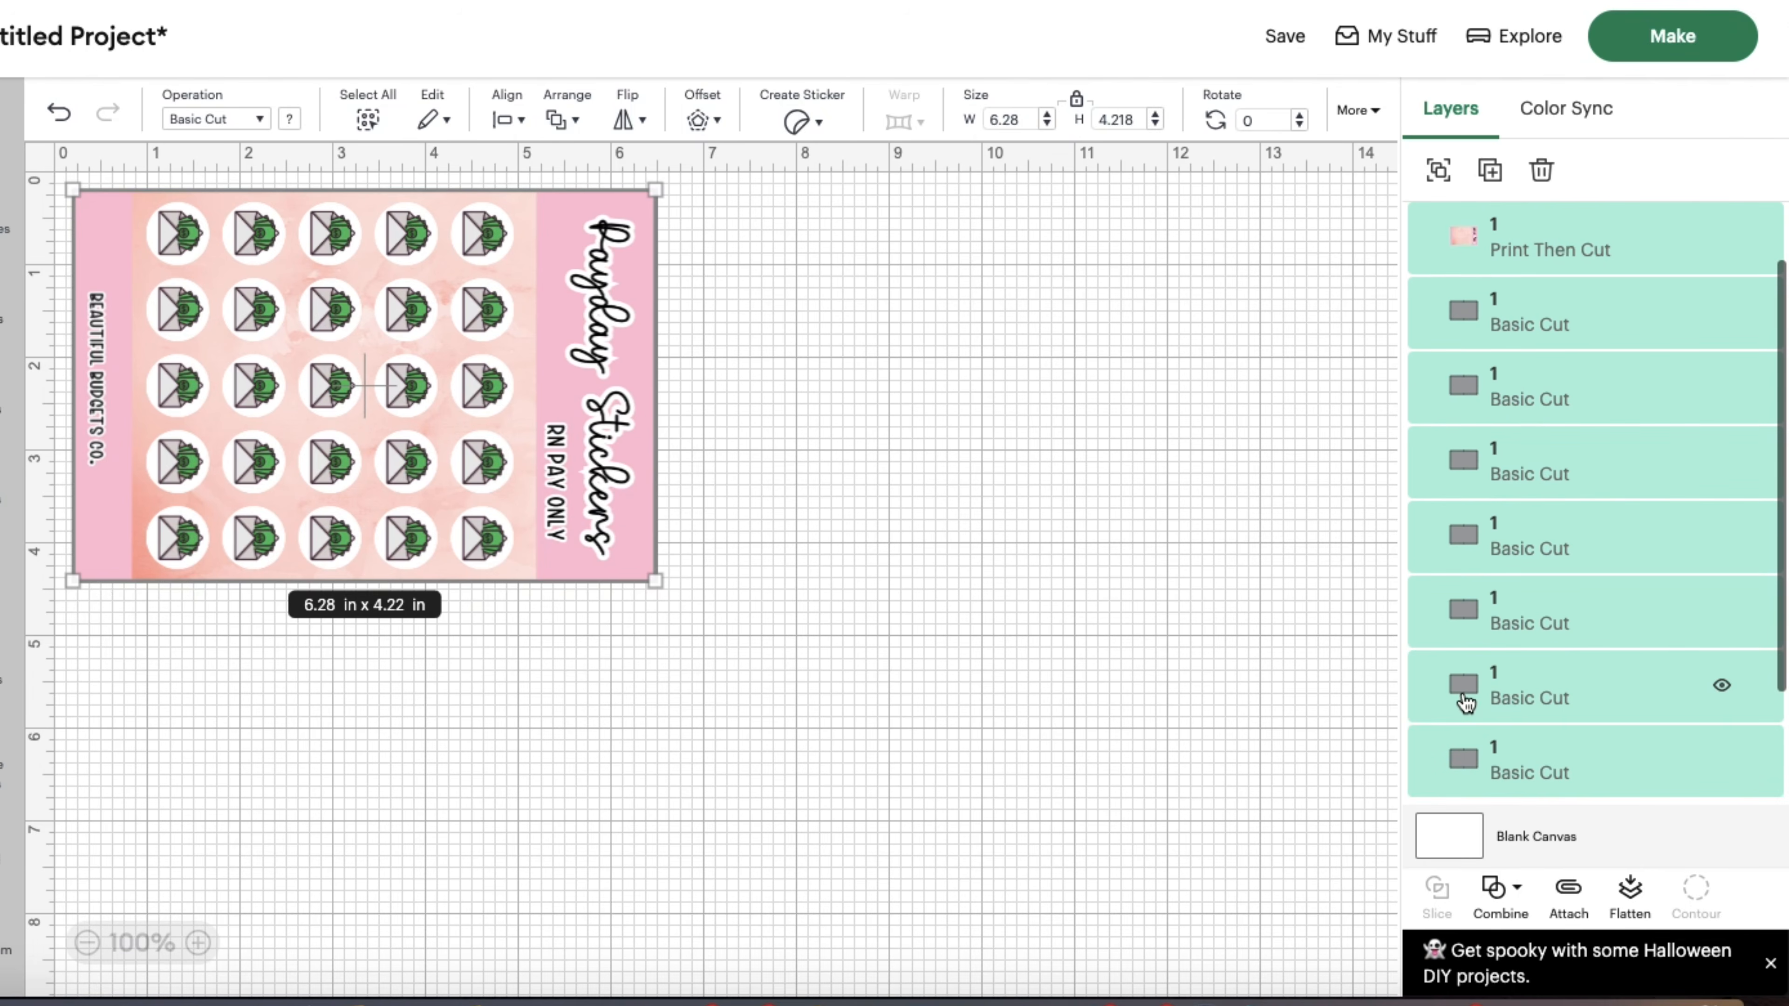
left_click(522, 121)
left_click(582, 482)
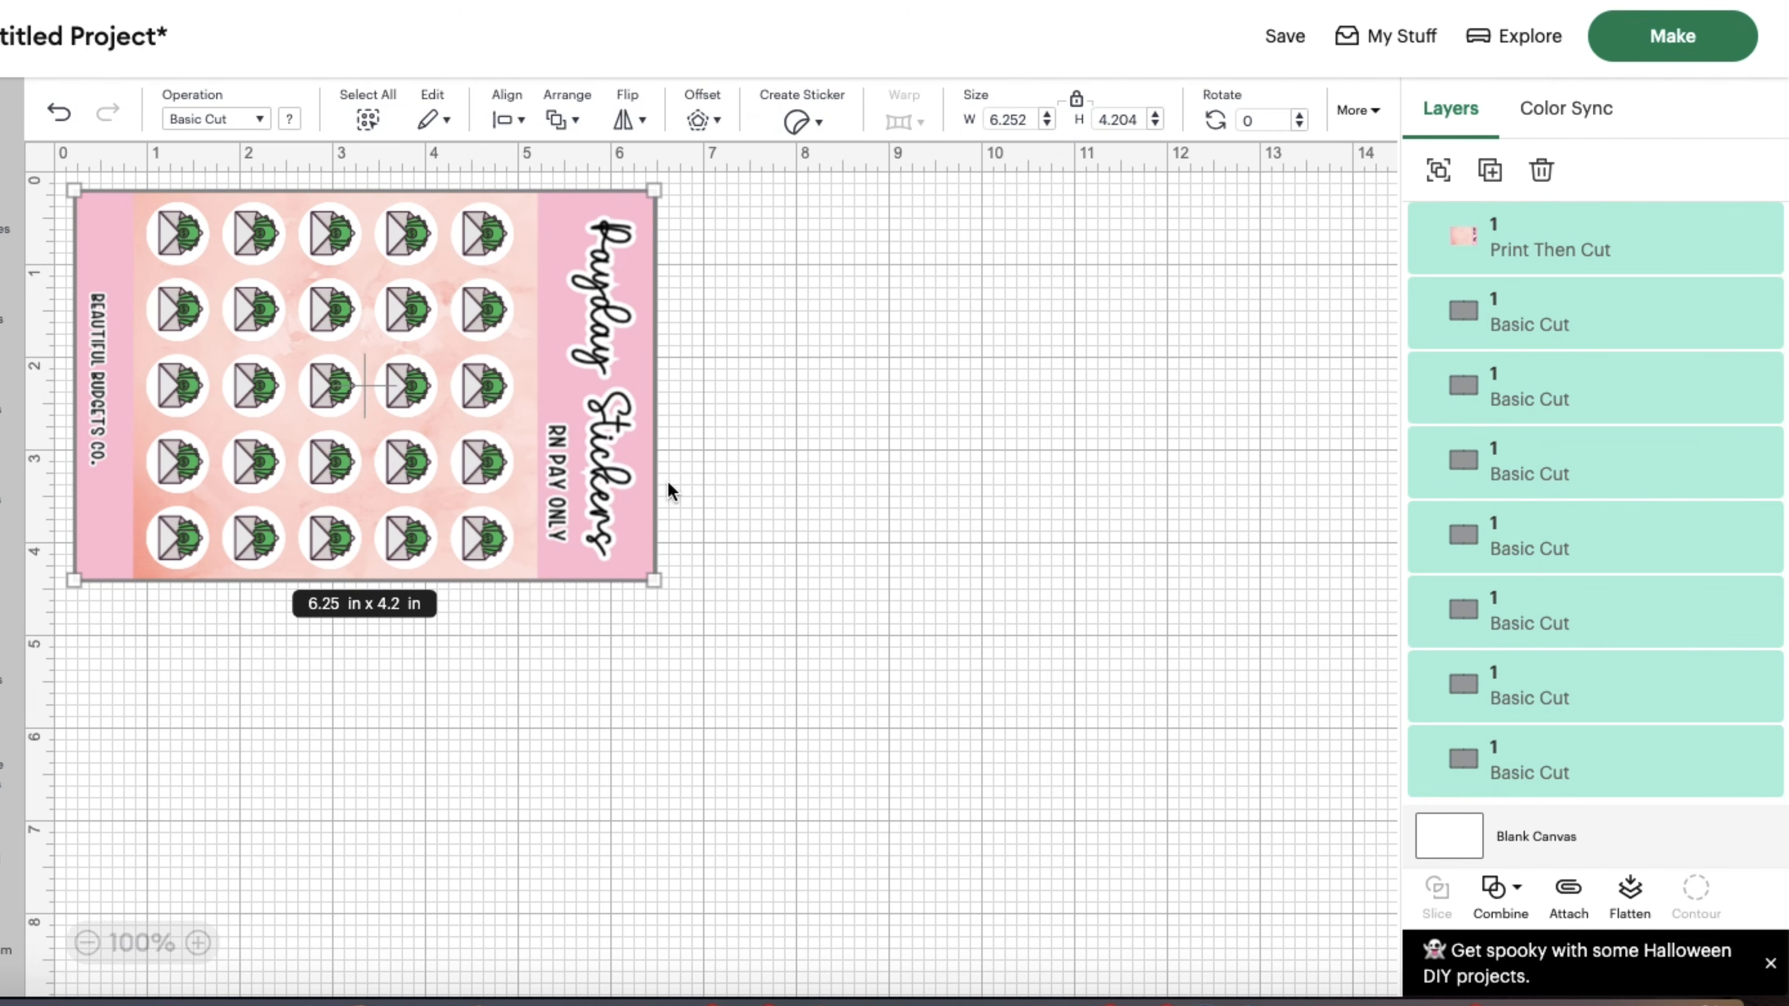
left_click(780, 506)
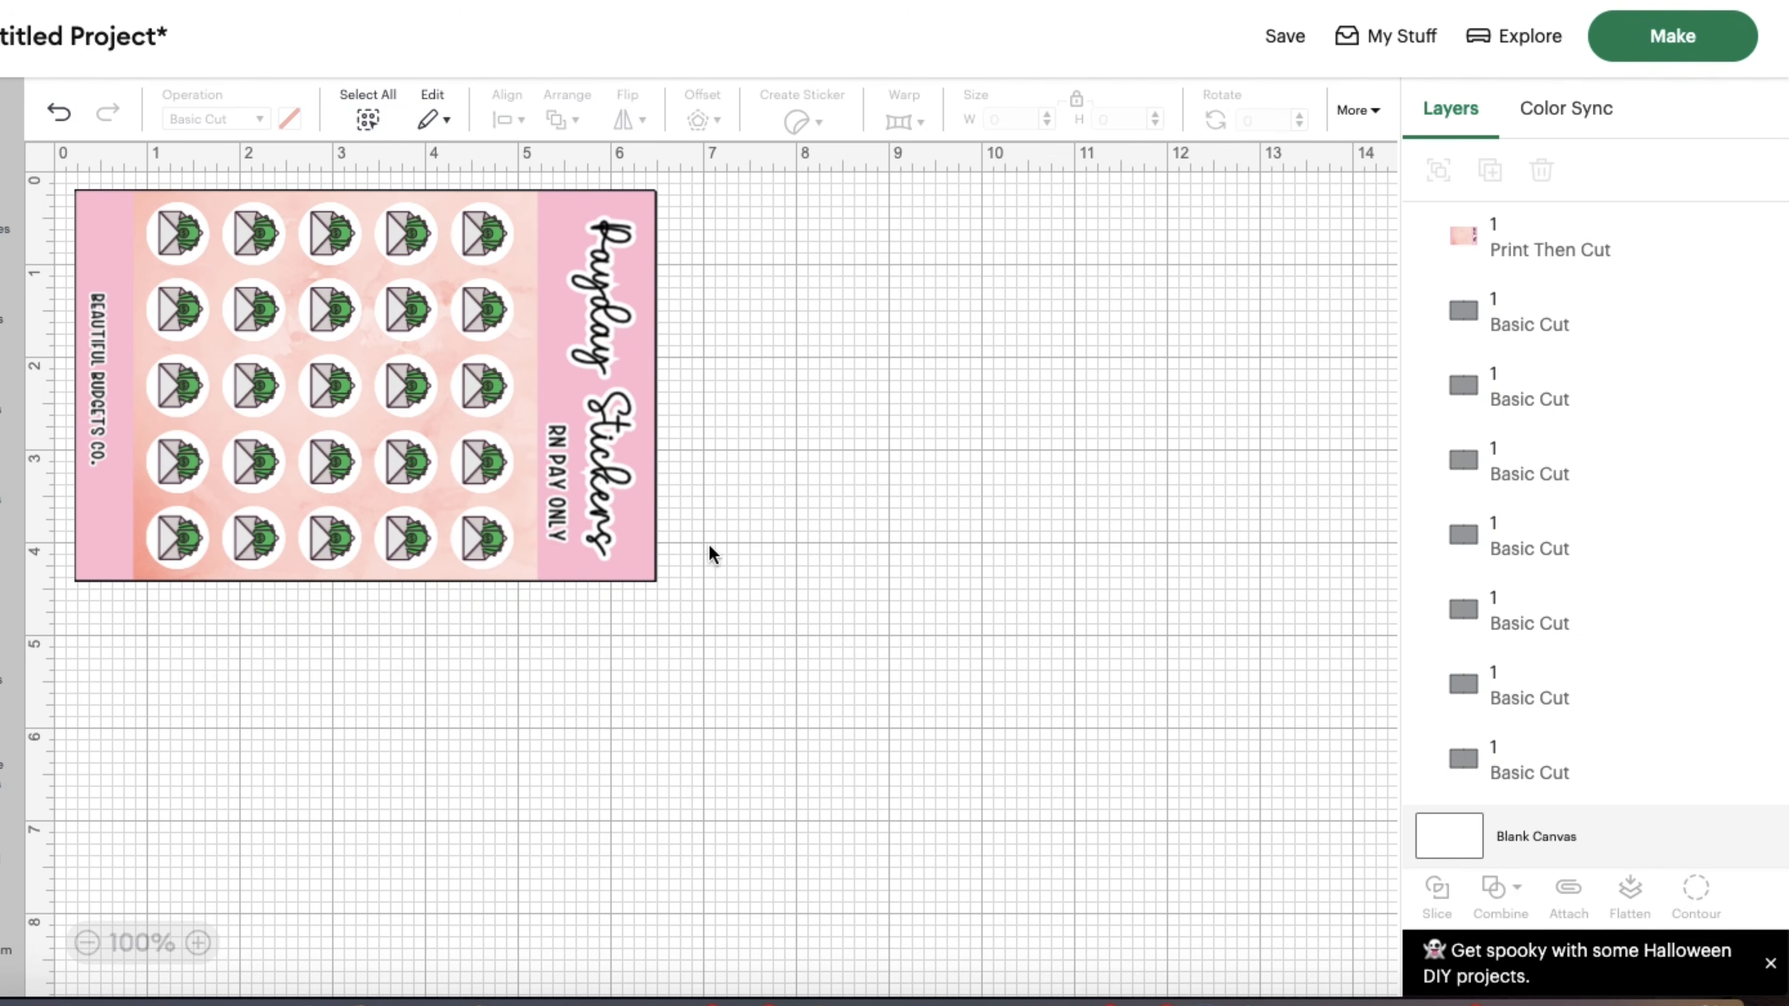
- Group the sticker grid, the Print Then Cut background and all Basic Cut layers, and nudge the group slightly
left_click(1486, 270)
left_click(1497, 325, "shift")
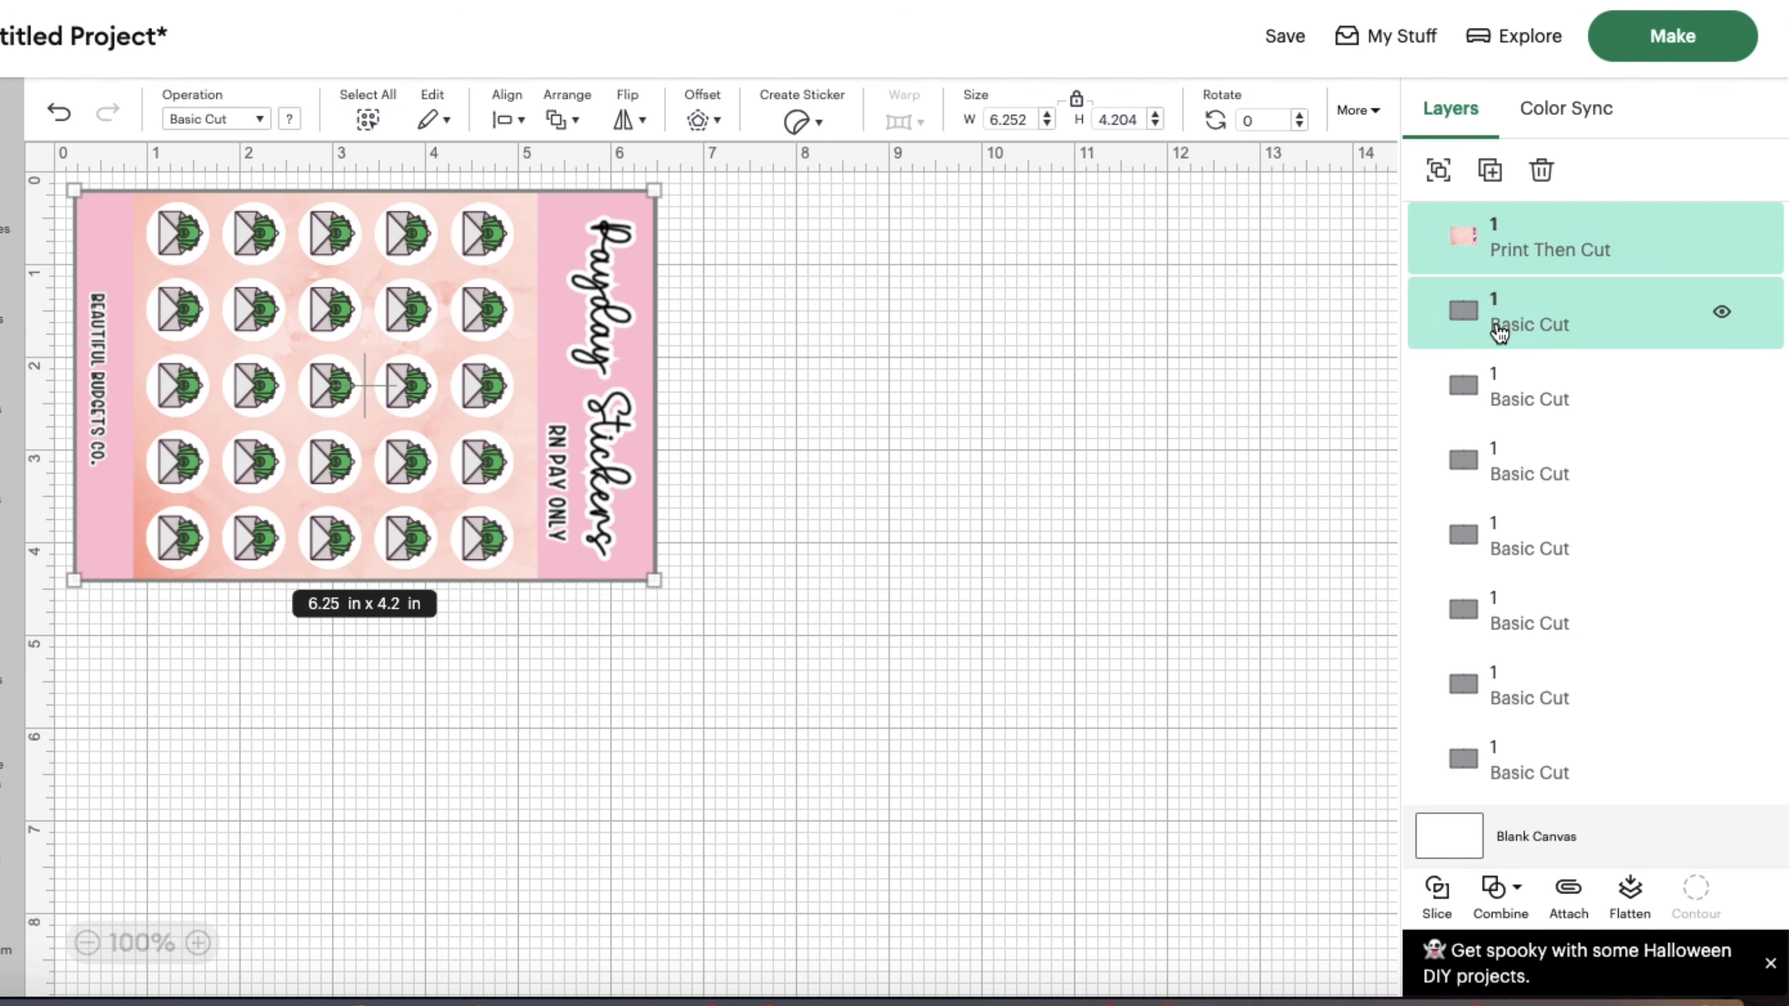
left_click(1498, 397, "shift")
left_click(1497, 474, "shift")
left_click(1497, 549, "shift")
left_click(1498, 623, "shift")
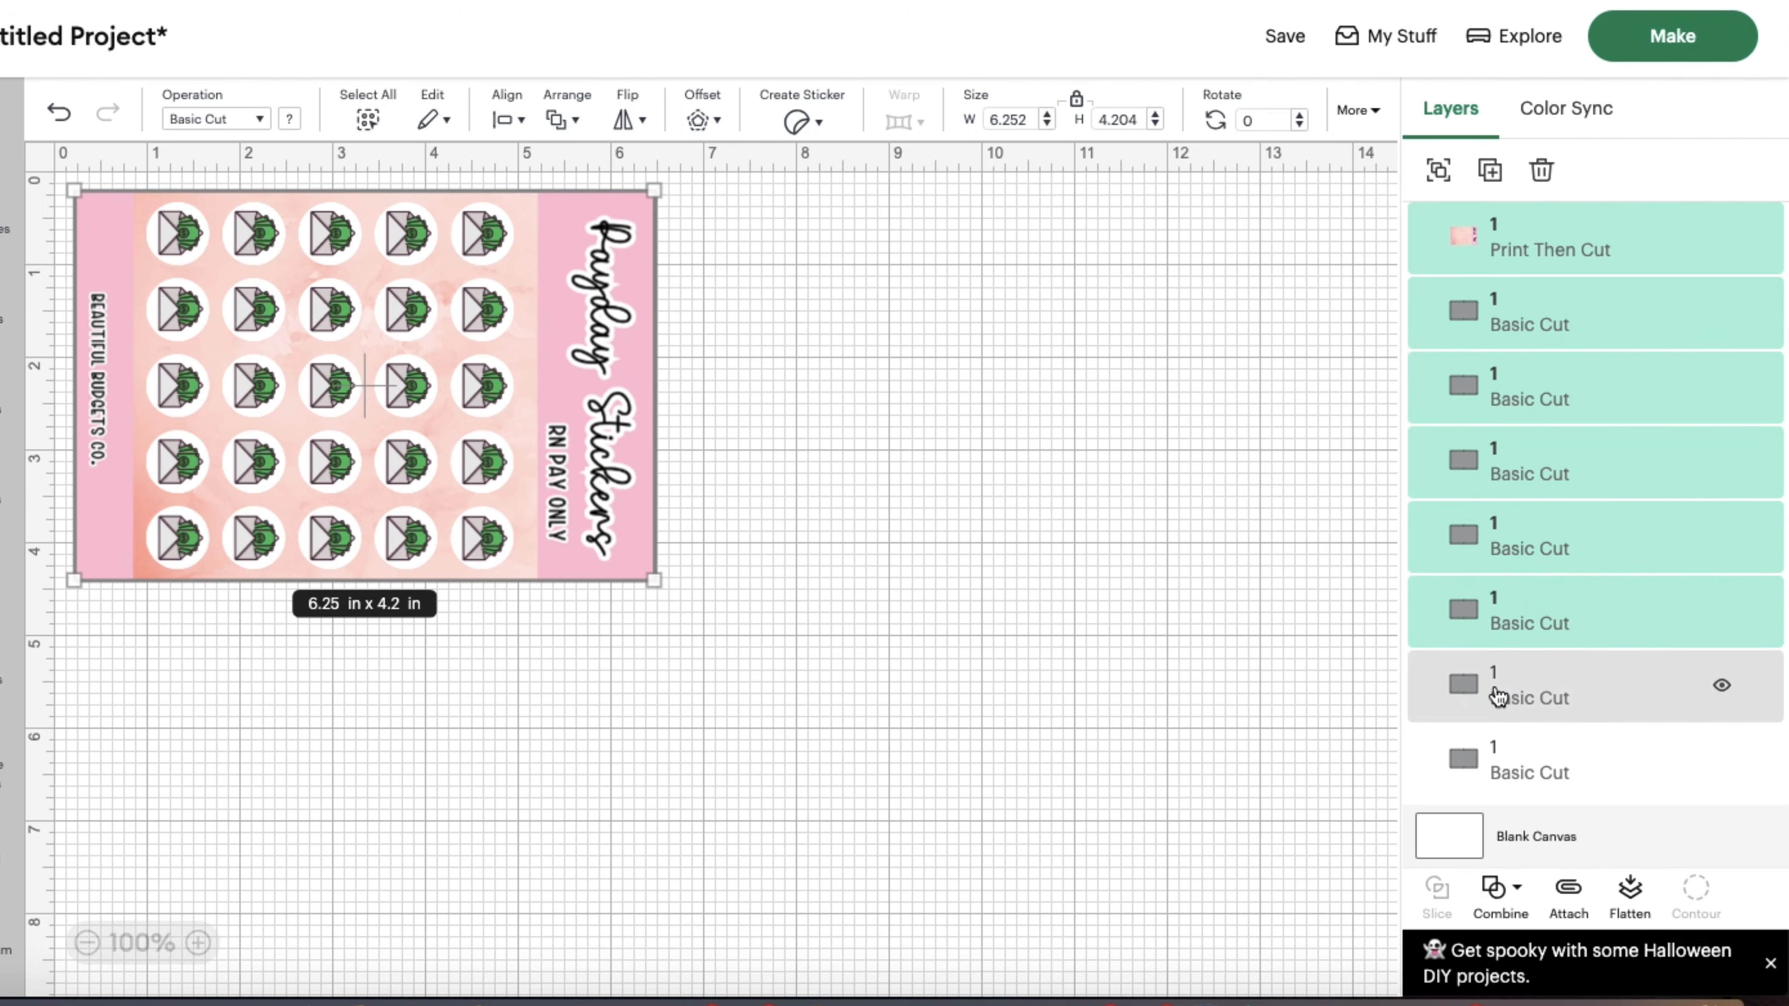
left_click(1494, 690, "shift")
left_click(1496, 770, "shift")
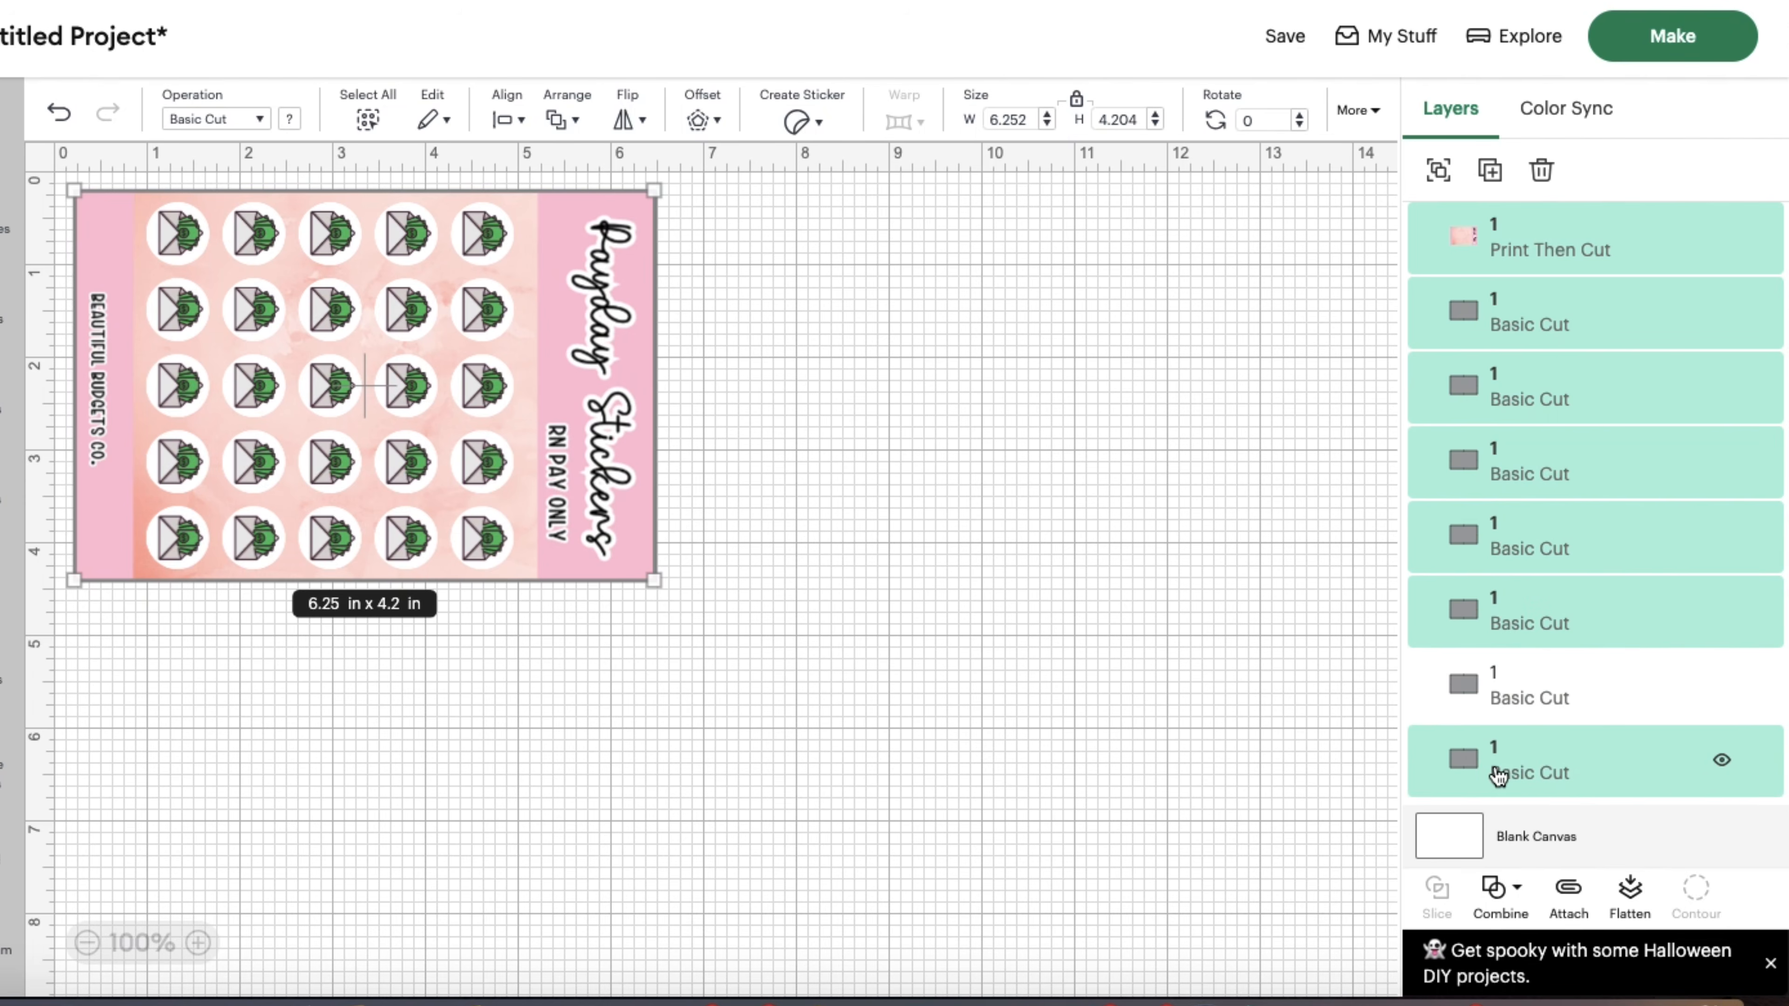
left_click(1493, 706, "shift")
scroll(1491, 708, "down", 2)
left_click(1494, 715, "shift")
scroll(1487, 767, "down", 3)
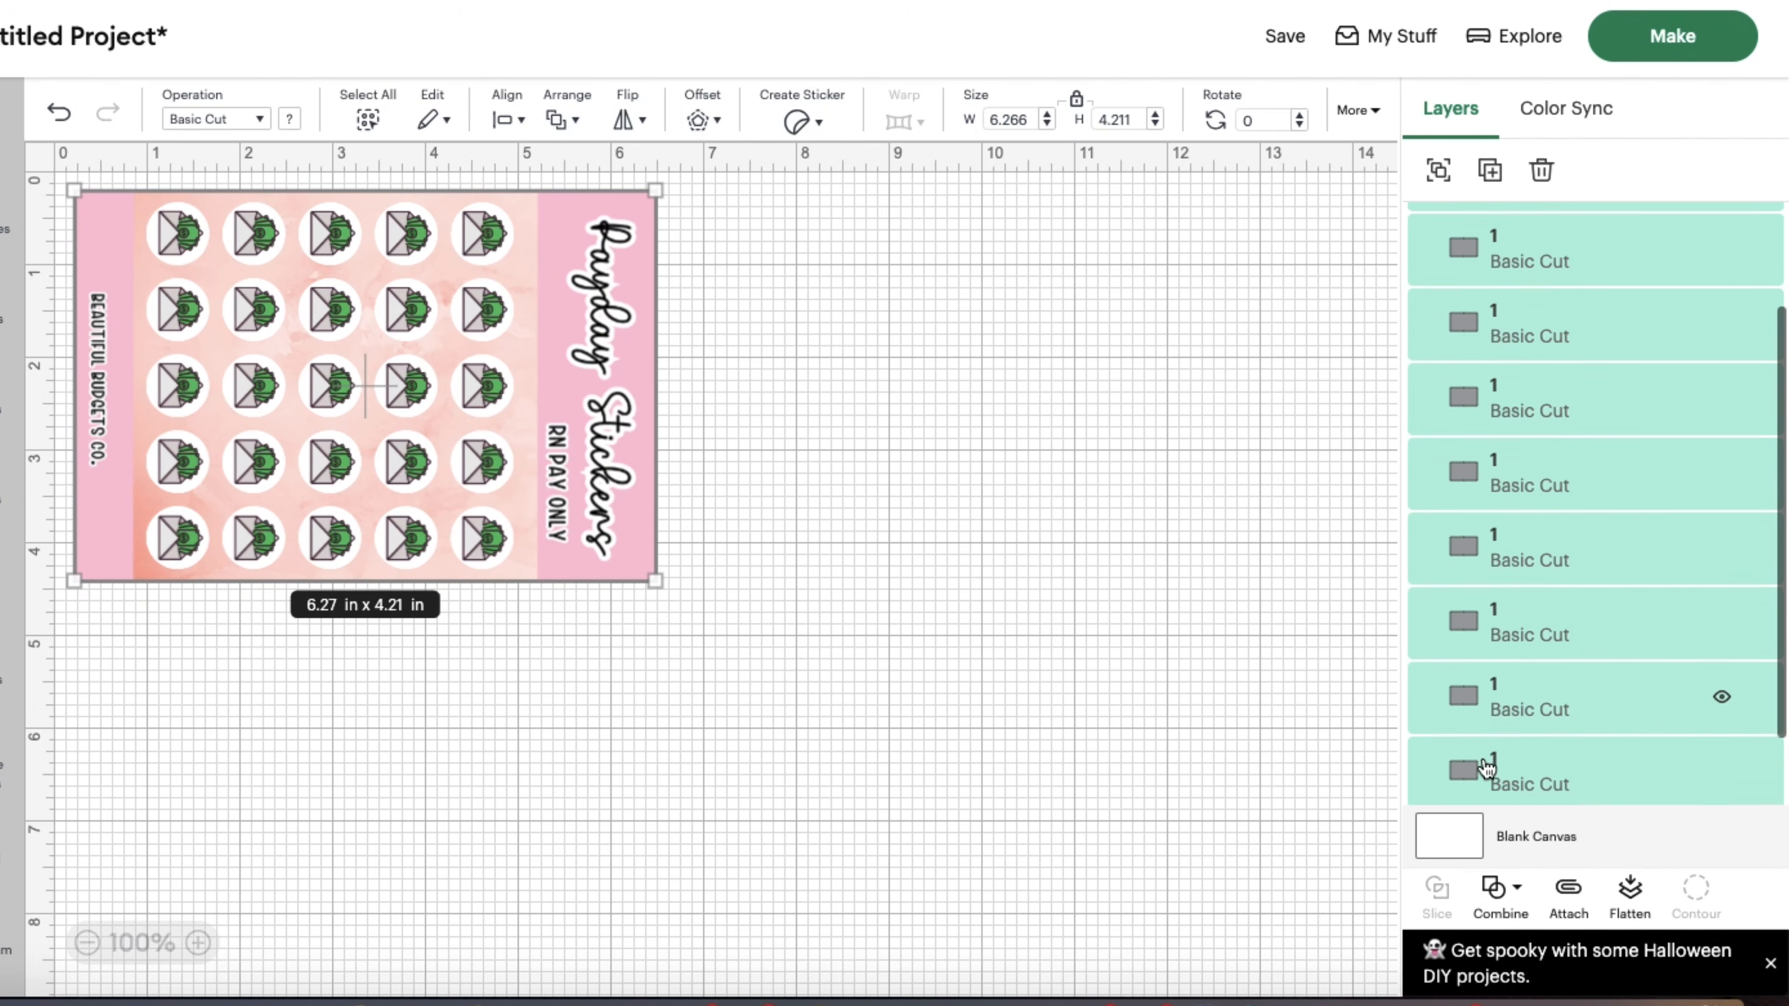
left_click(1486, 767, "shift")
scroll(1486, 767, "down", 2)
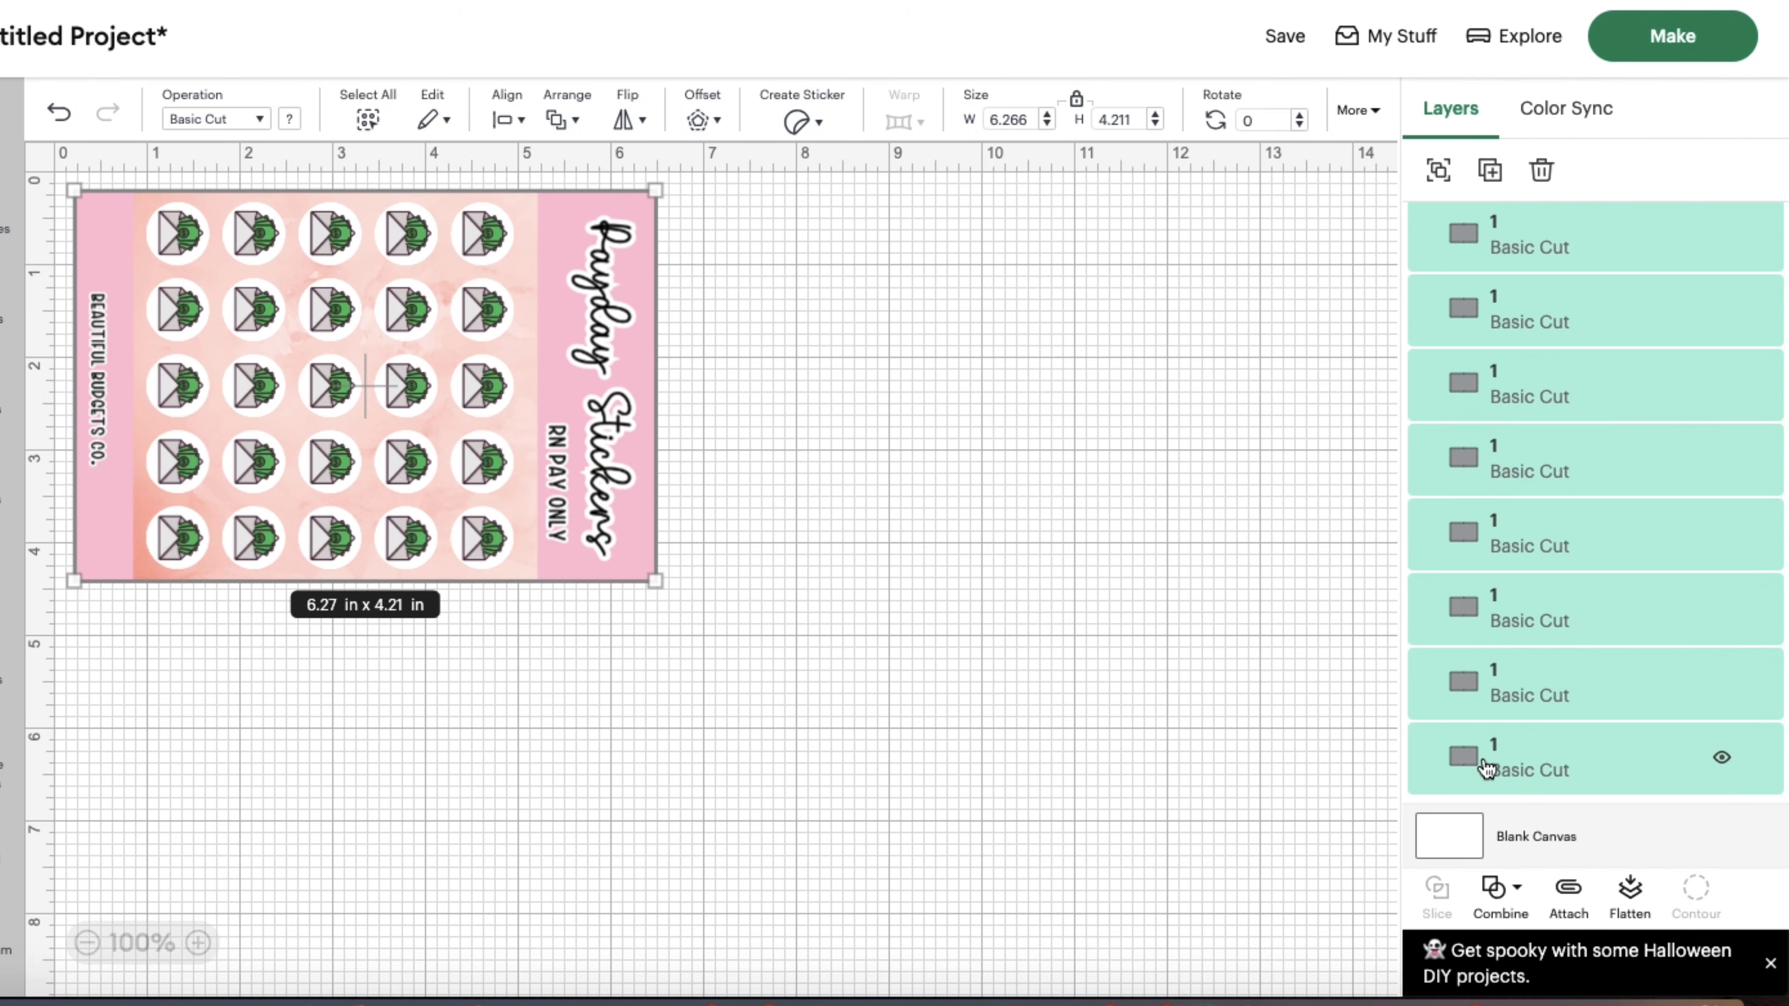
left_click(1523, 246, "shift")
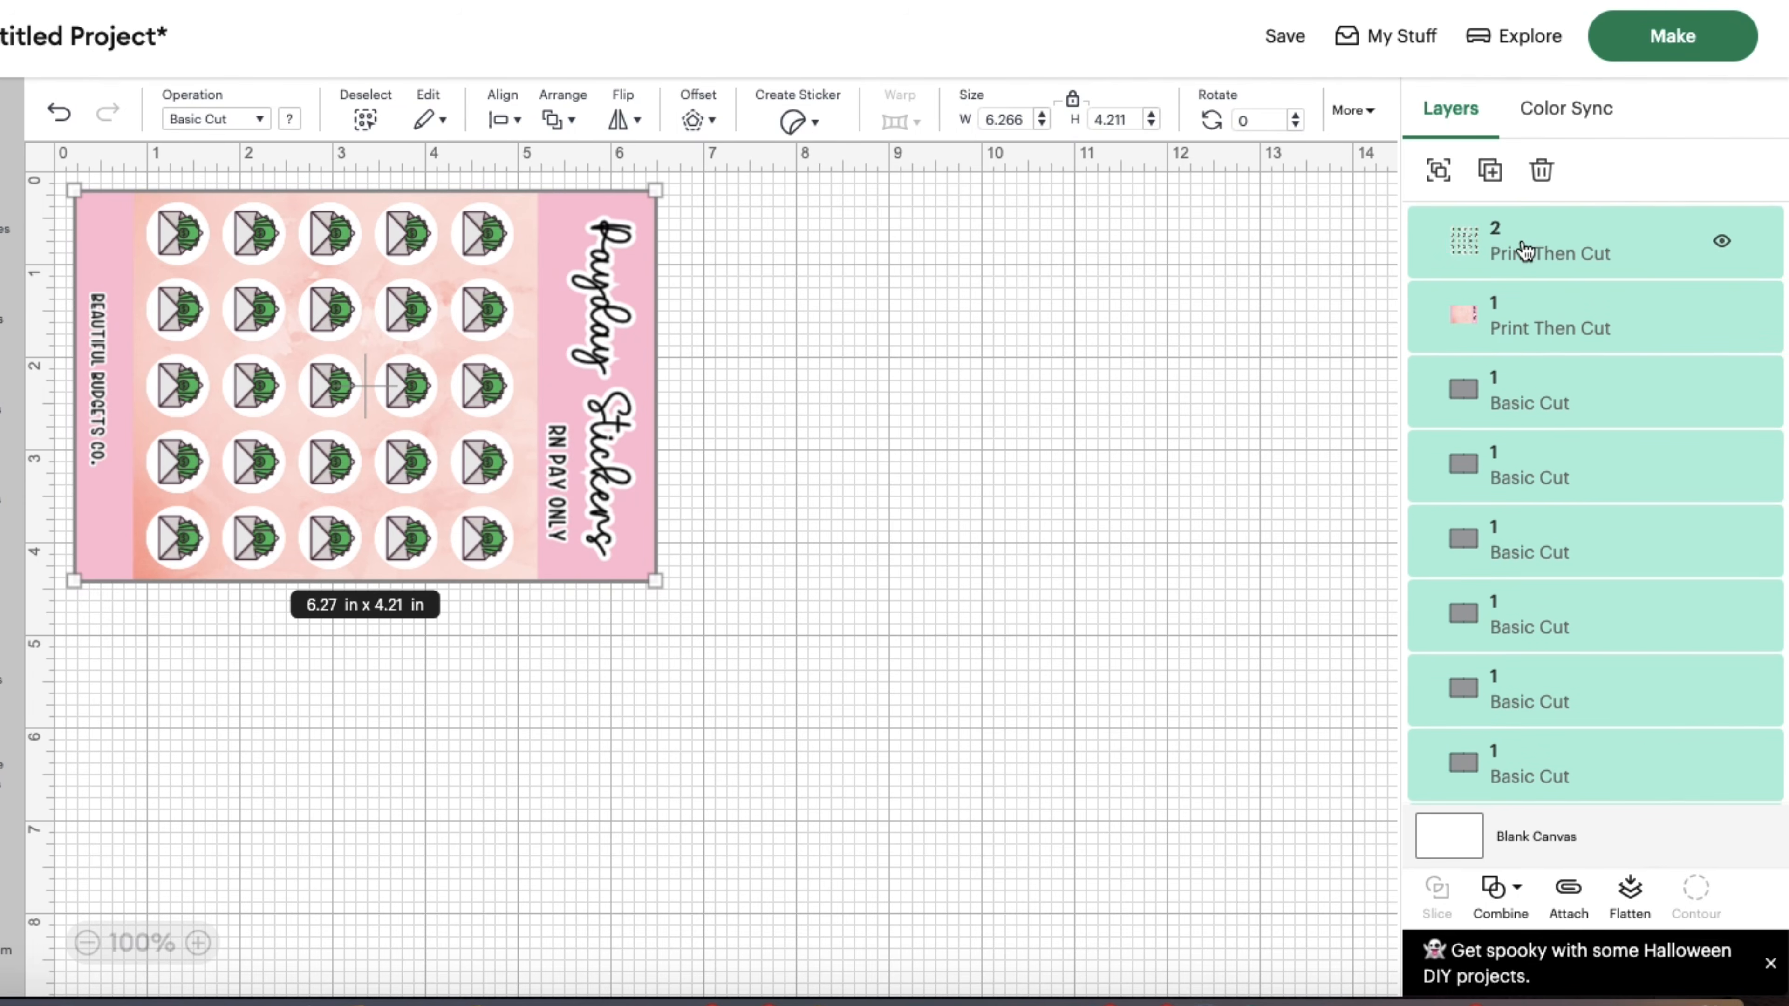
left_click(1436, 171)
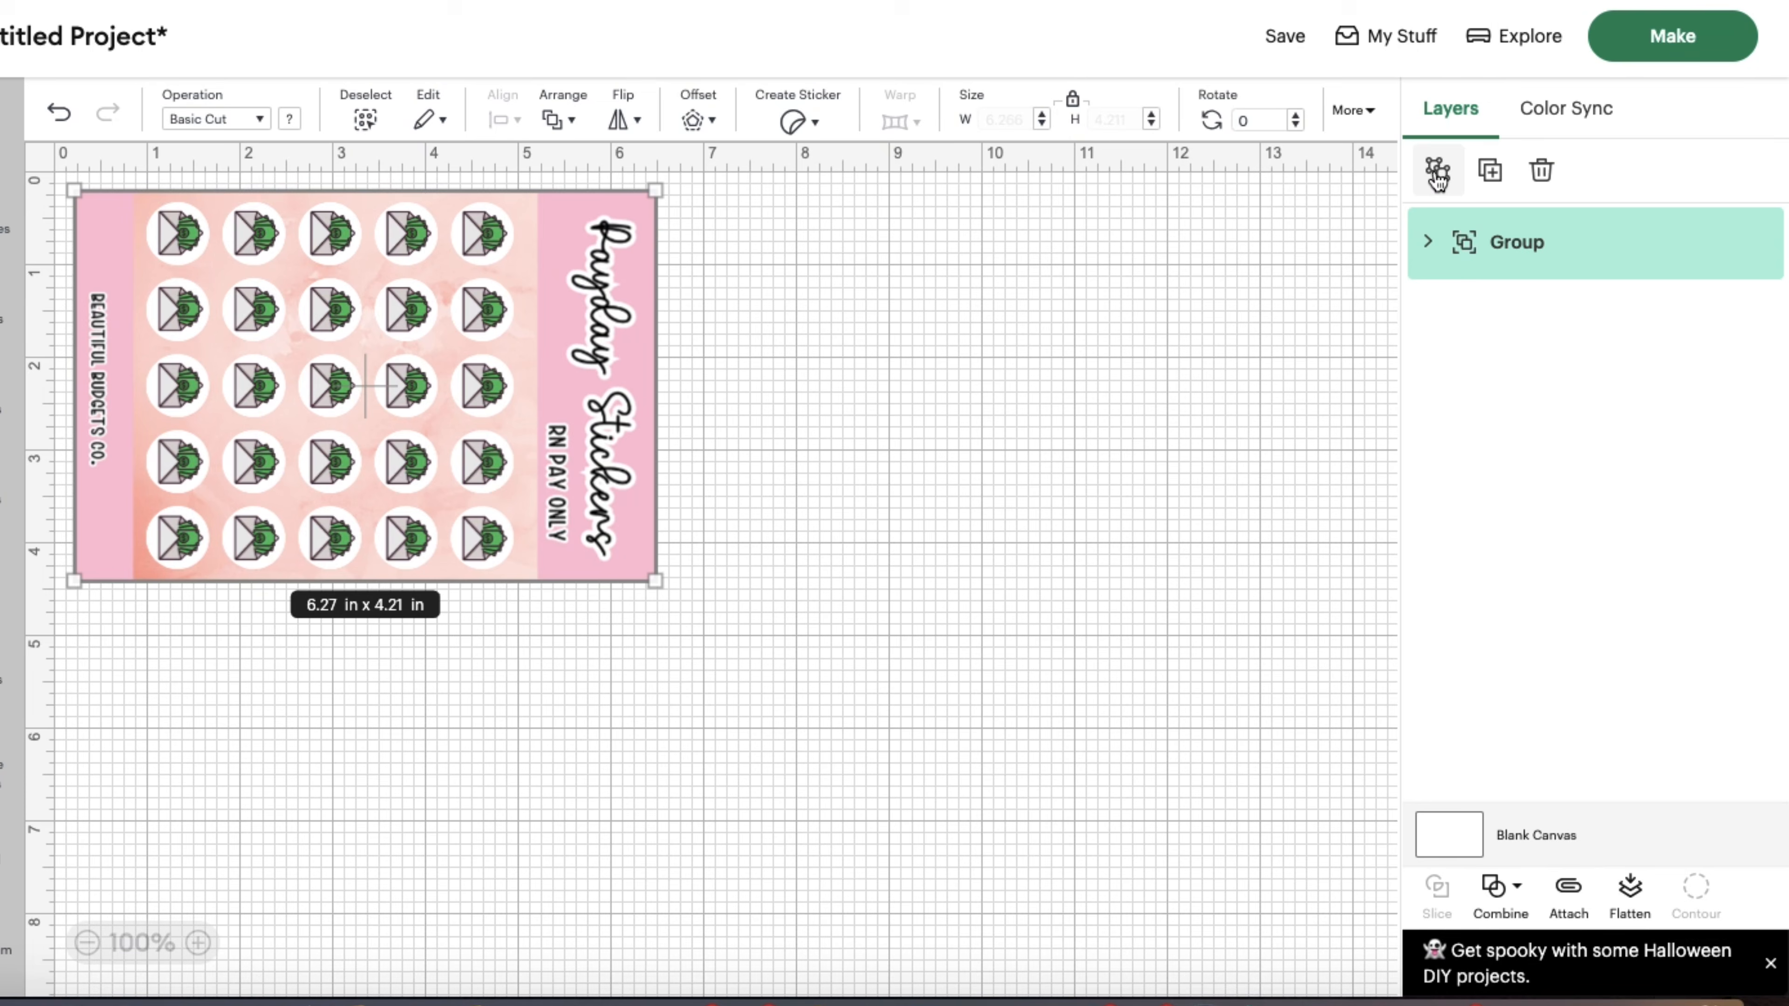
left_click(1088, 499)
mouse_move(575, 489)
left_mouse_down()
mouse_move(888, 531)
mouse_move(581, 481)
left_mouse_up()
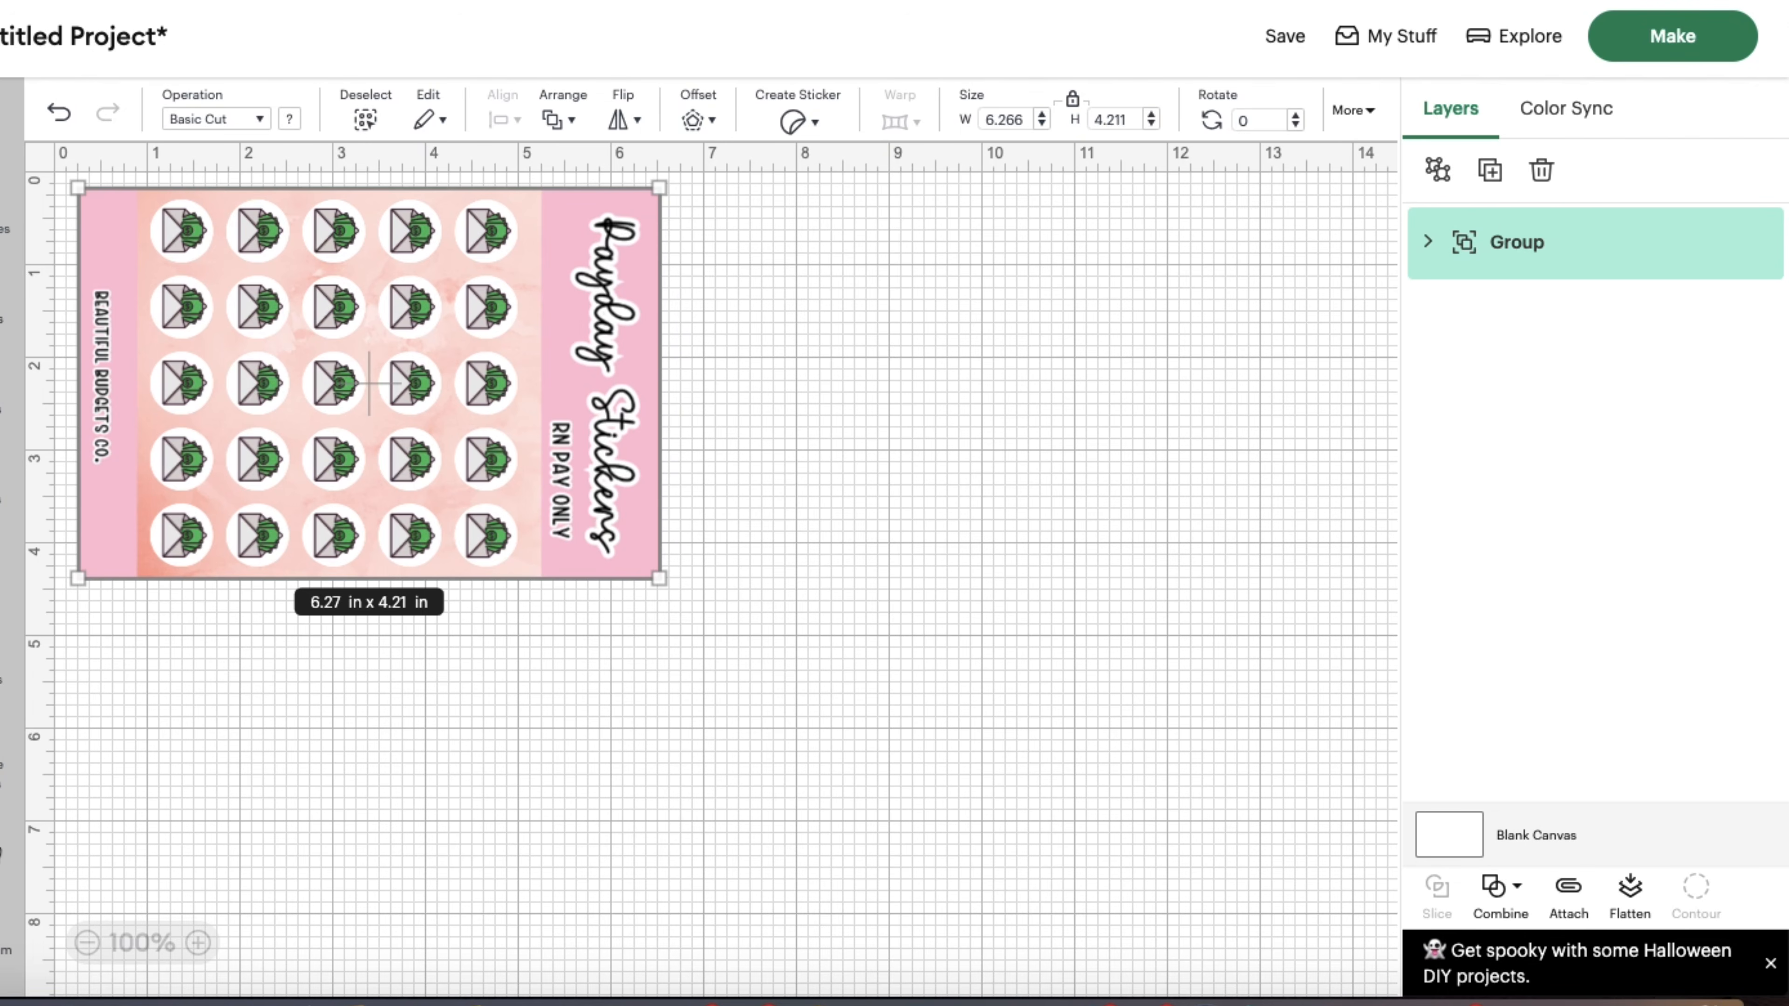
- Upload the Date Numbers background 3.png from the Payday Stickers folder in Downloads and continue to the Background Remover
left_click(12, 843)
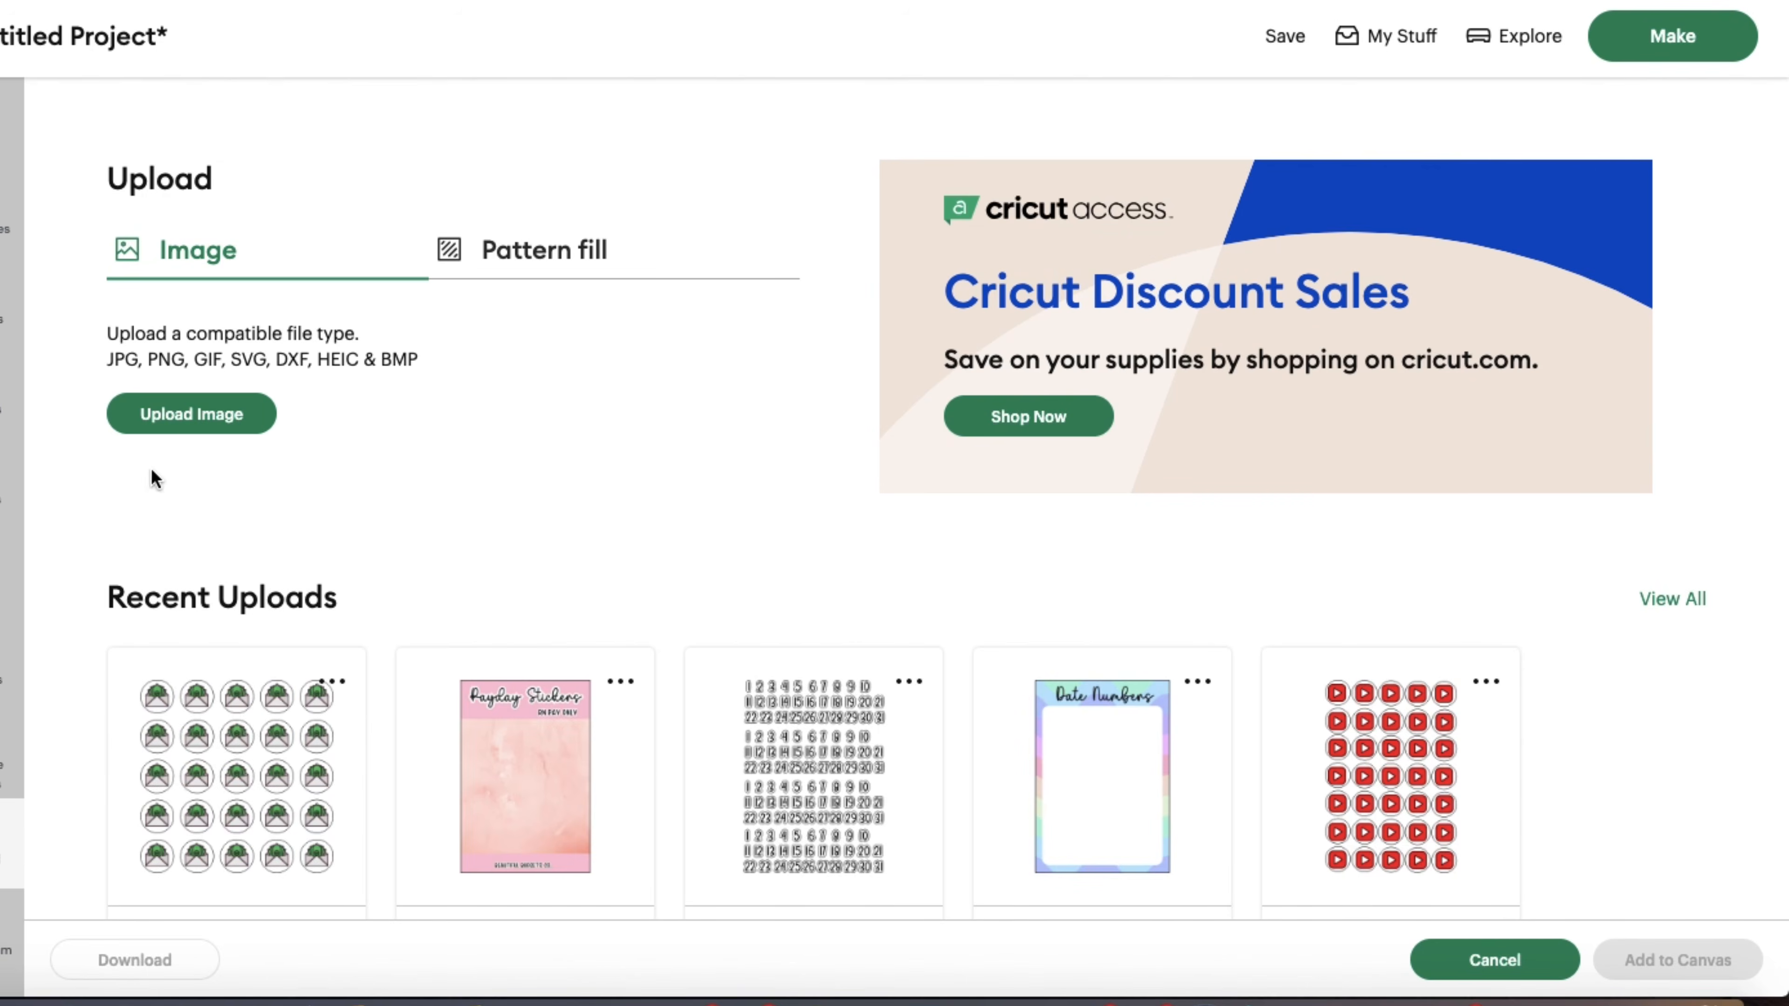
left_click(191, 413)
left_click(883, 632)
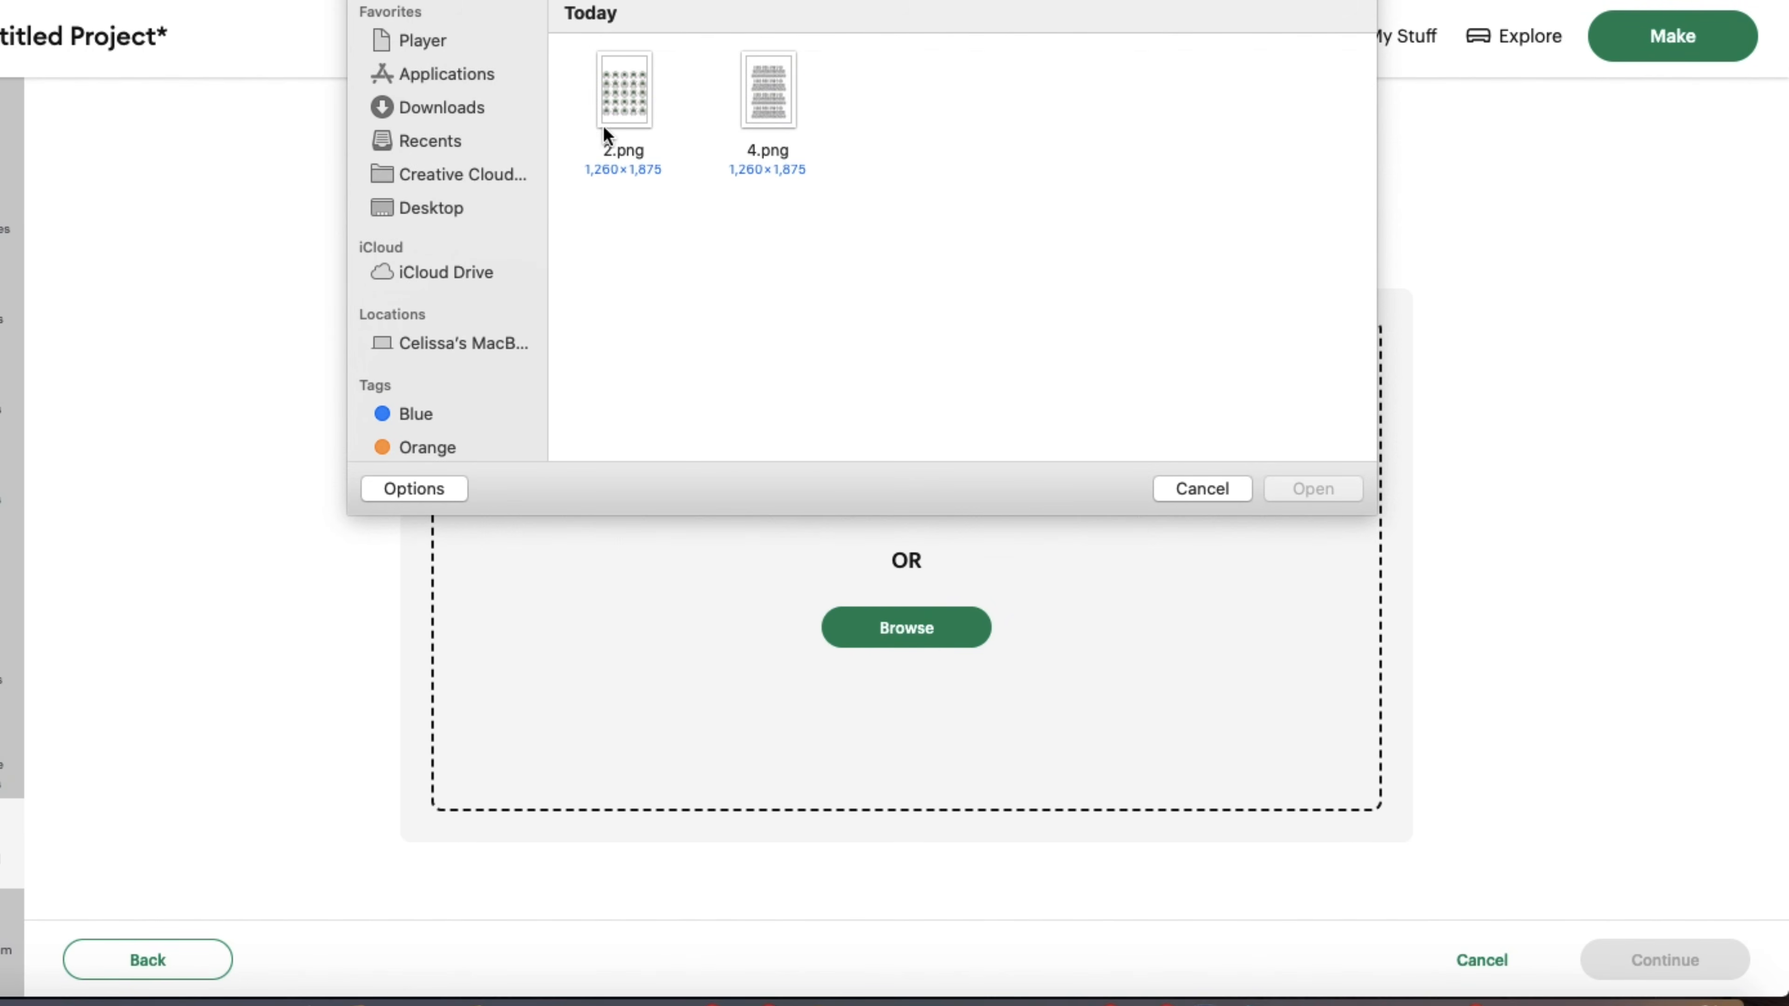
left_click(451, 113)
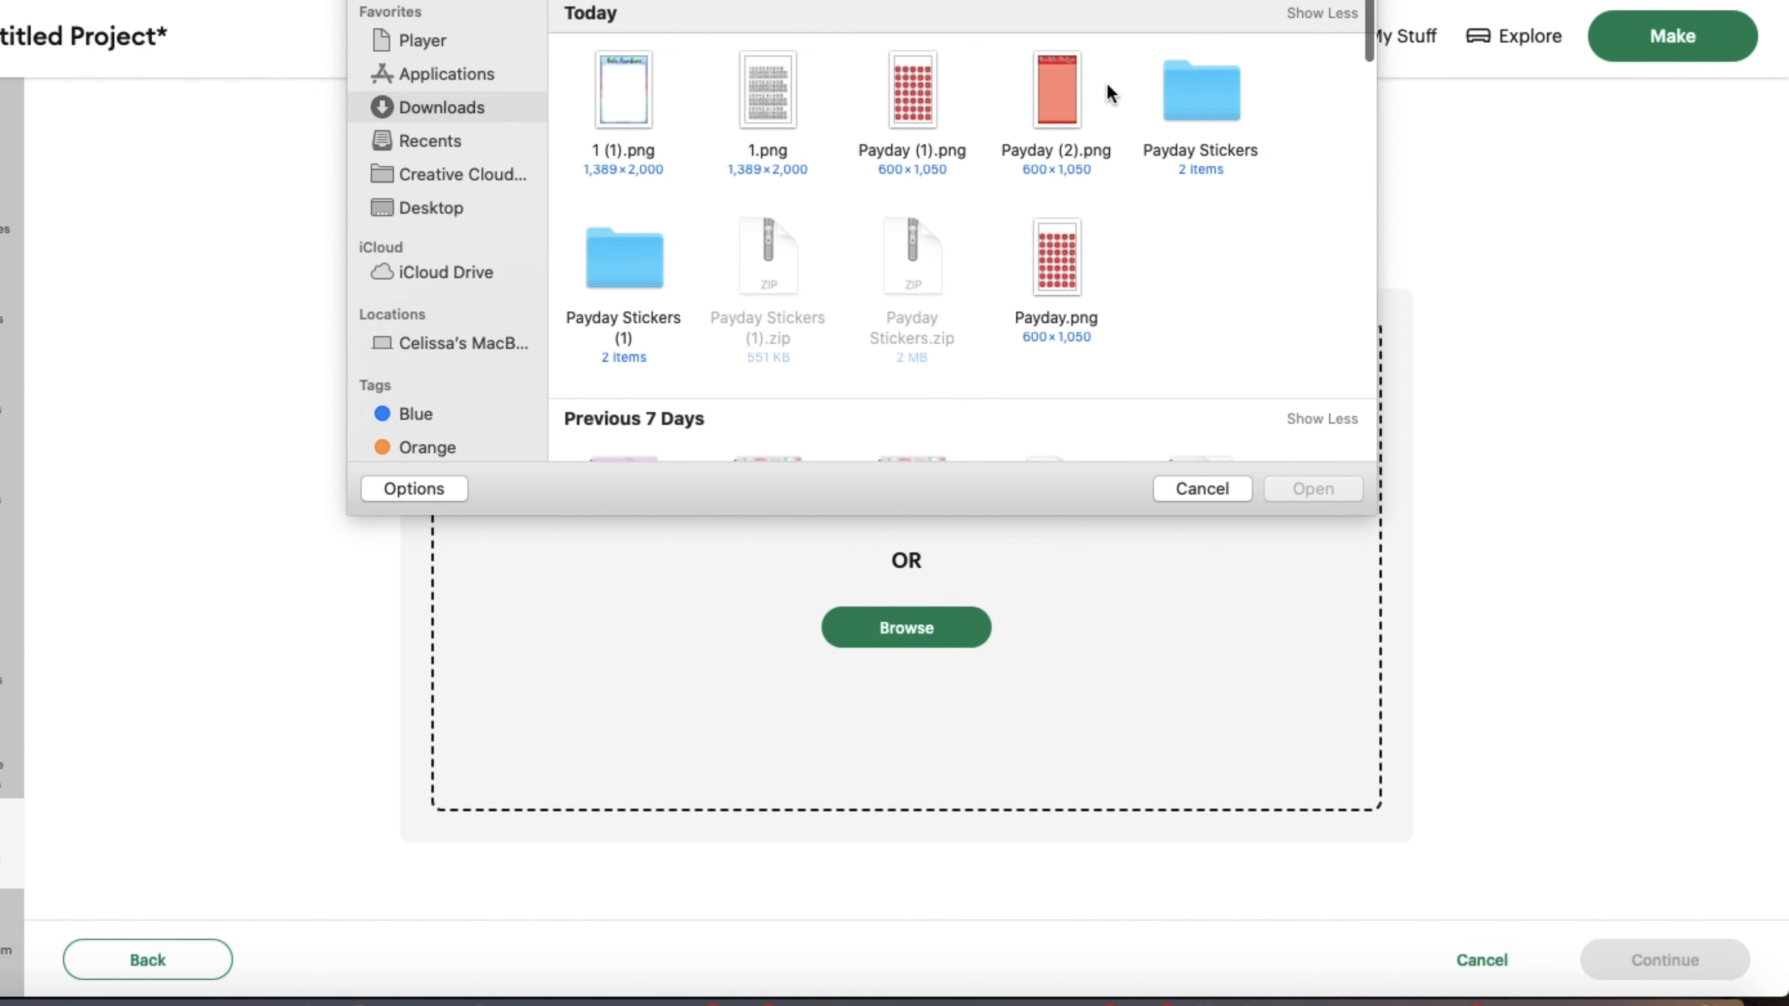
double_click(619, 285)
left_click(446, 107)
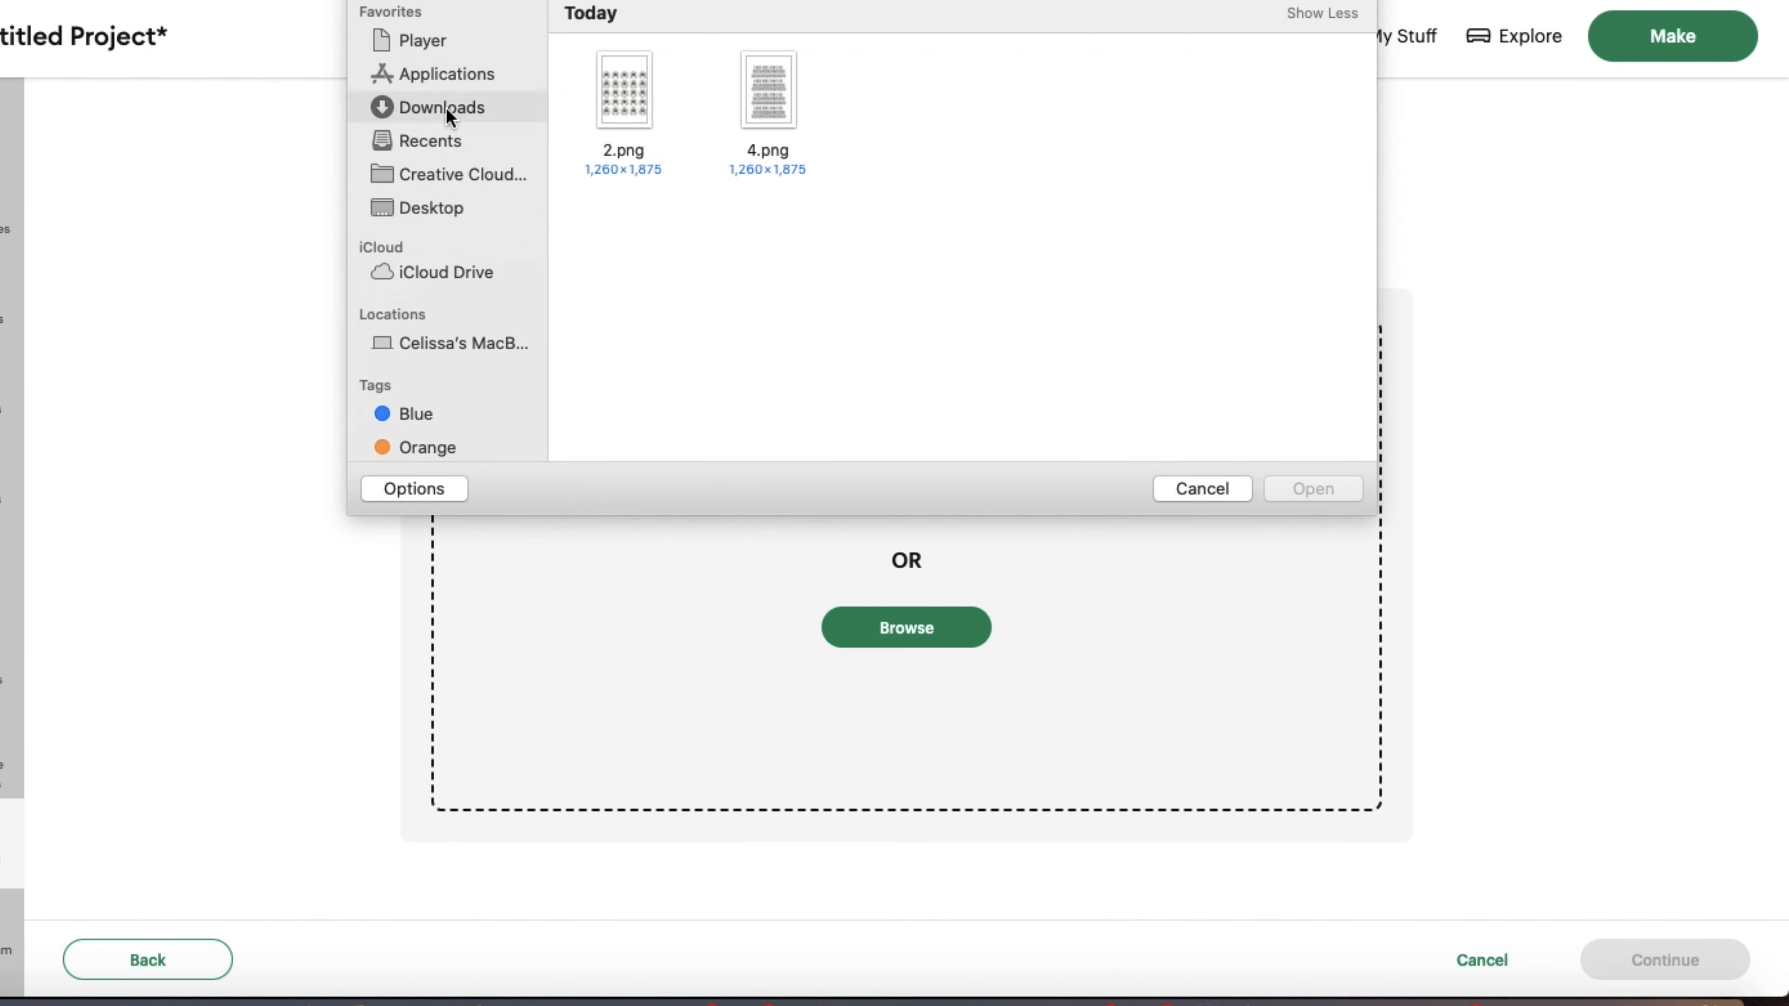
left_click(1203, 88)
double_click(1202, 88)
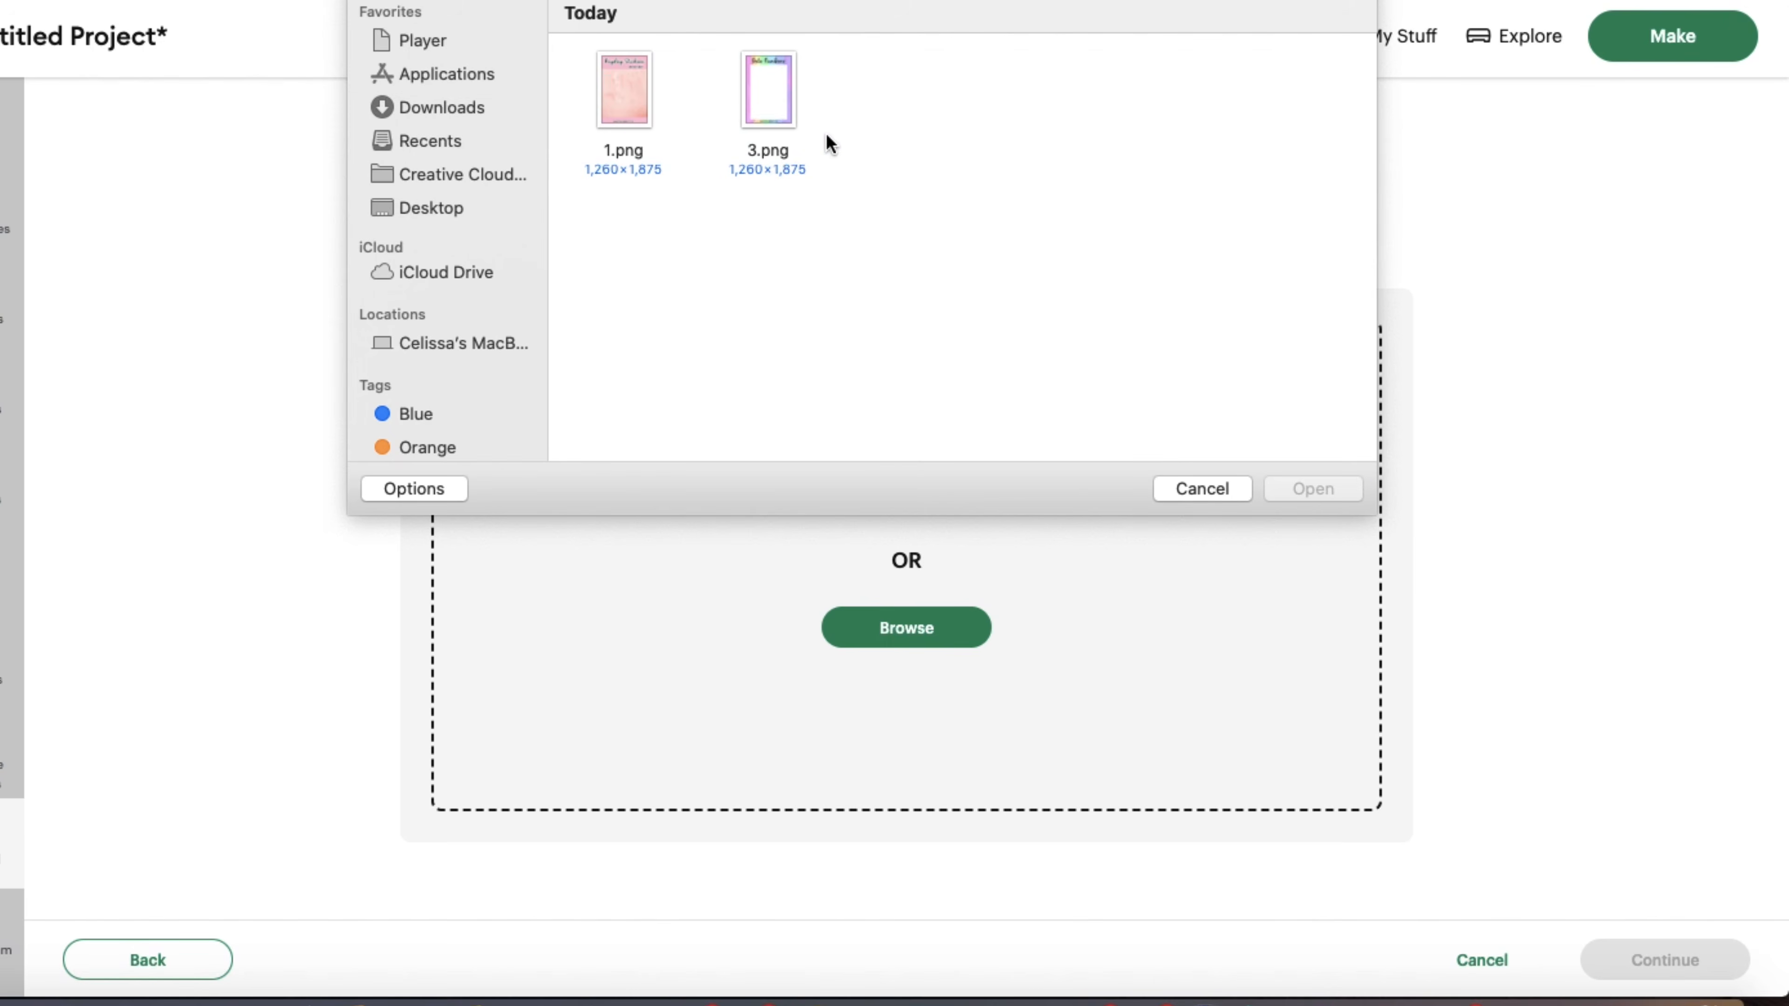
left_click(1332, 489)
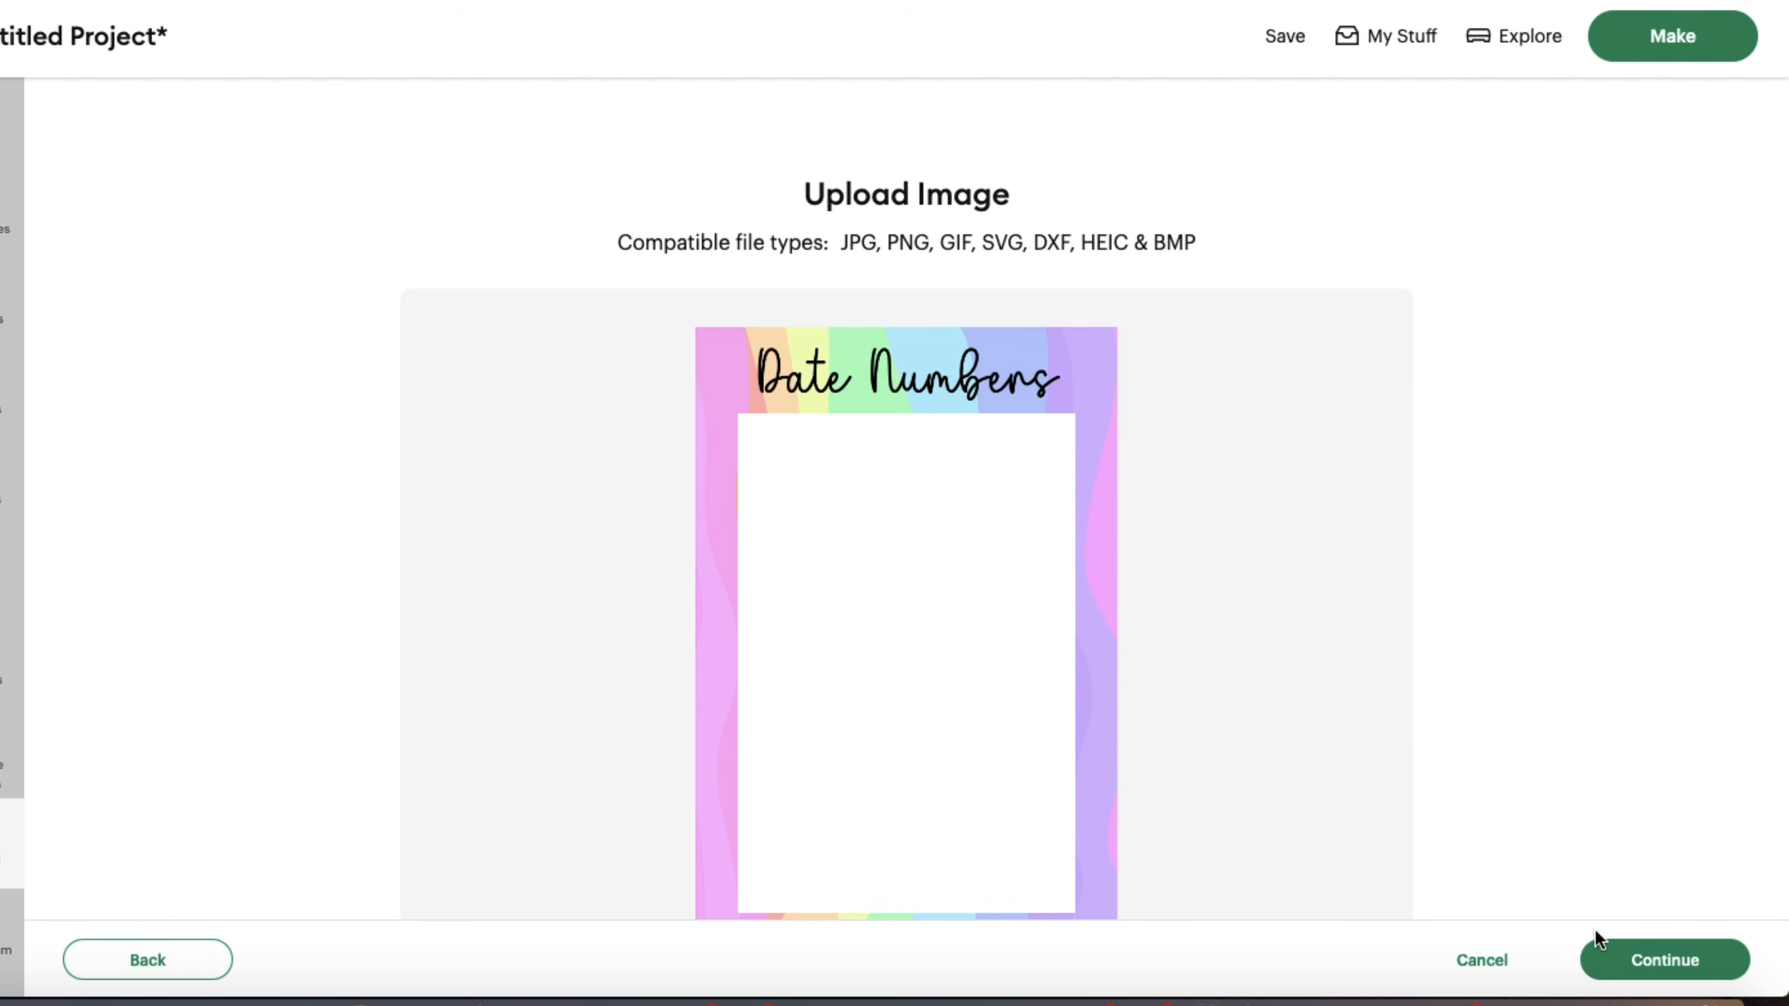
left_click(1618, 960)
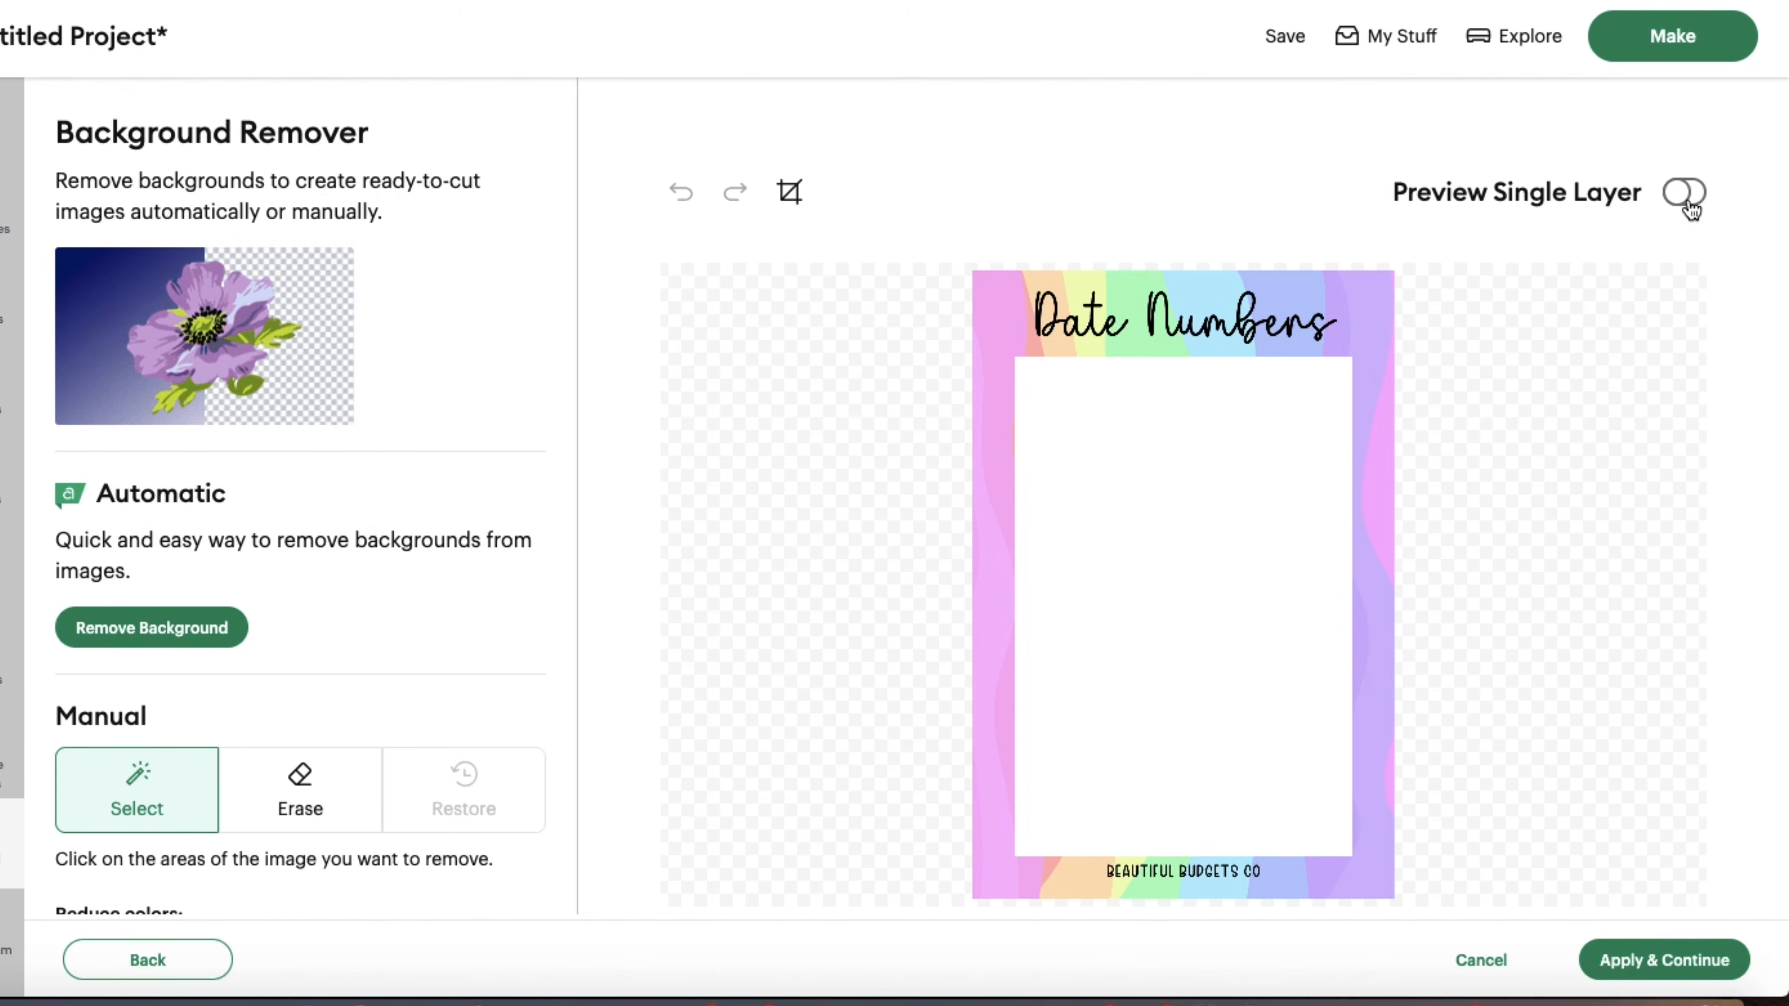
- Preview the Date Numbers background as a single layer, then apply it without removing any areas and upload it as image 3
left_click(1689, 205)
left_click(1689, 204)
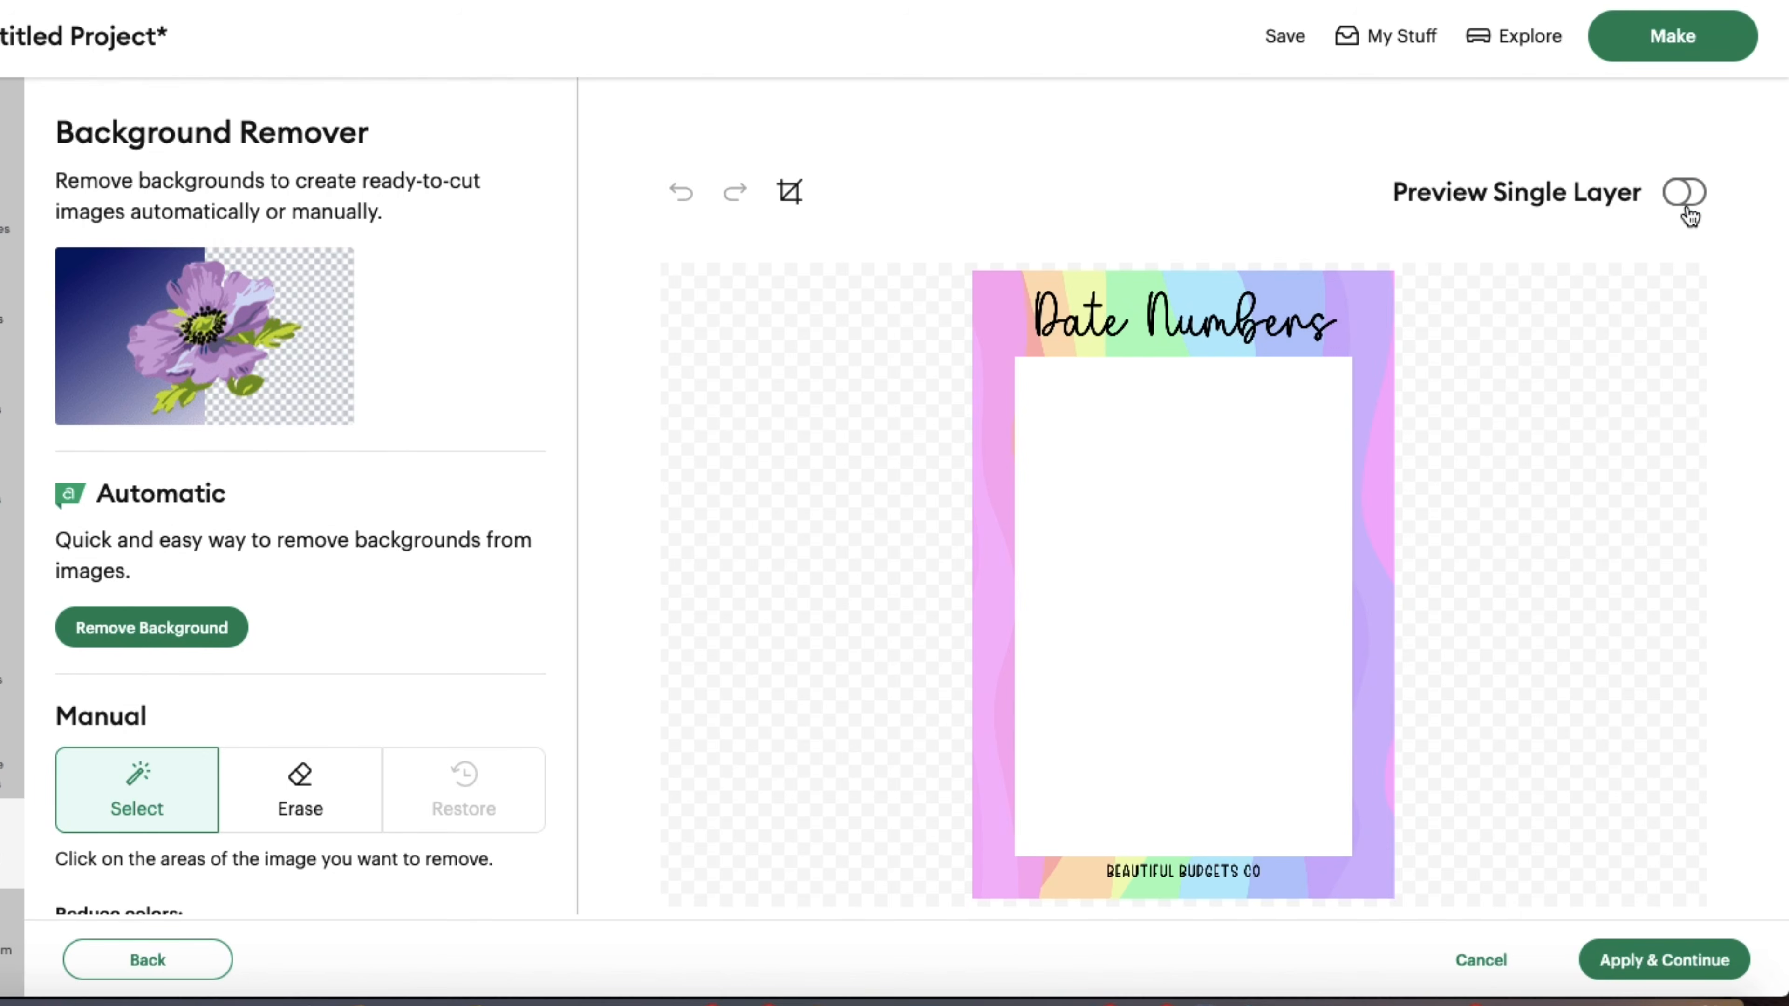
left_click(1640, 969)
left_click(1523, 581)
left_click(1644, 969)
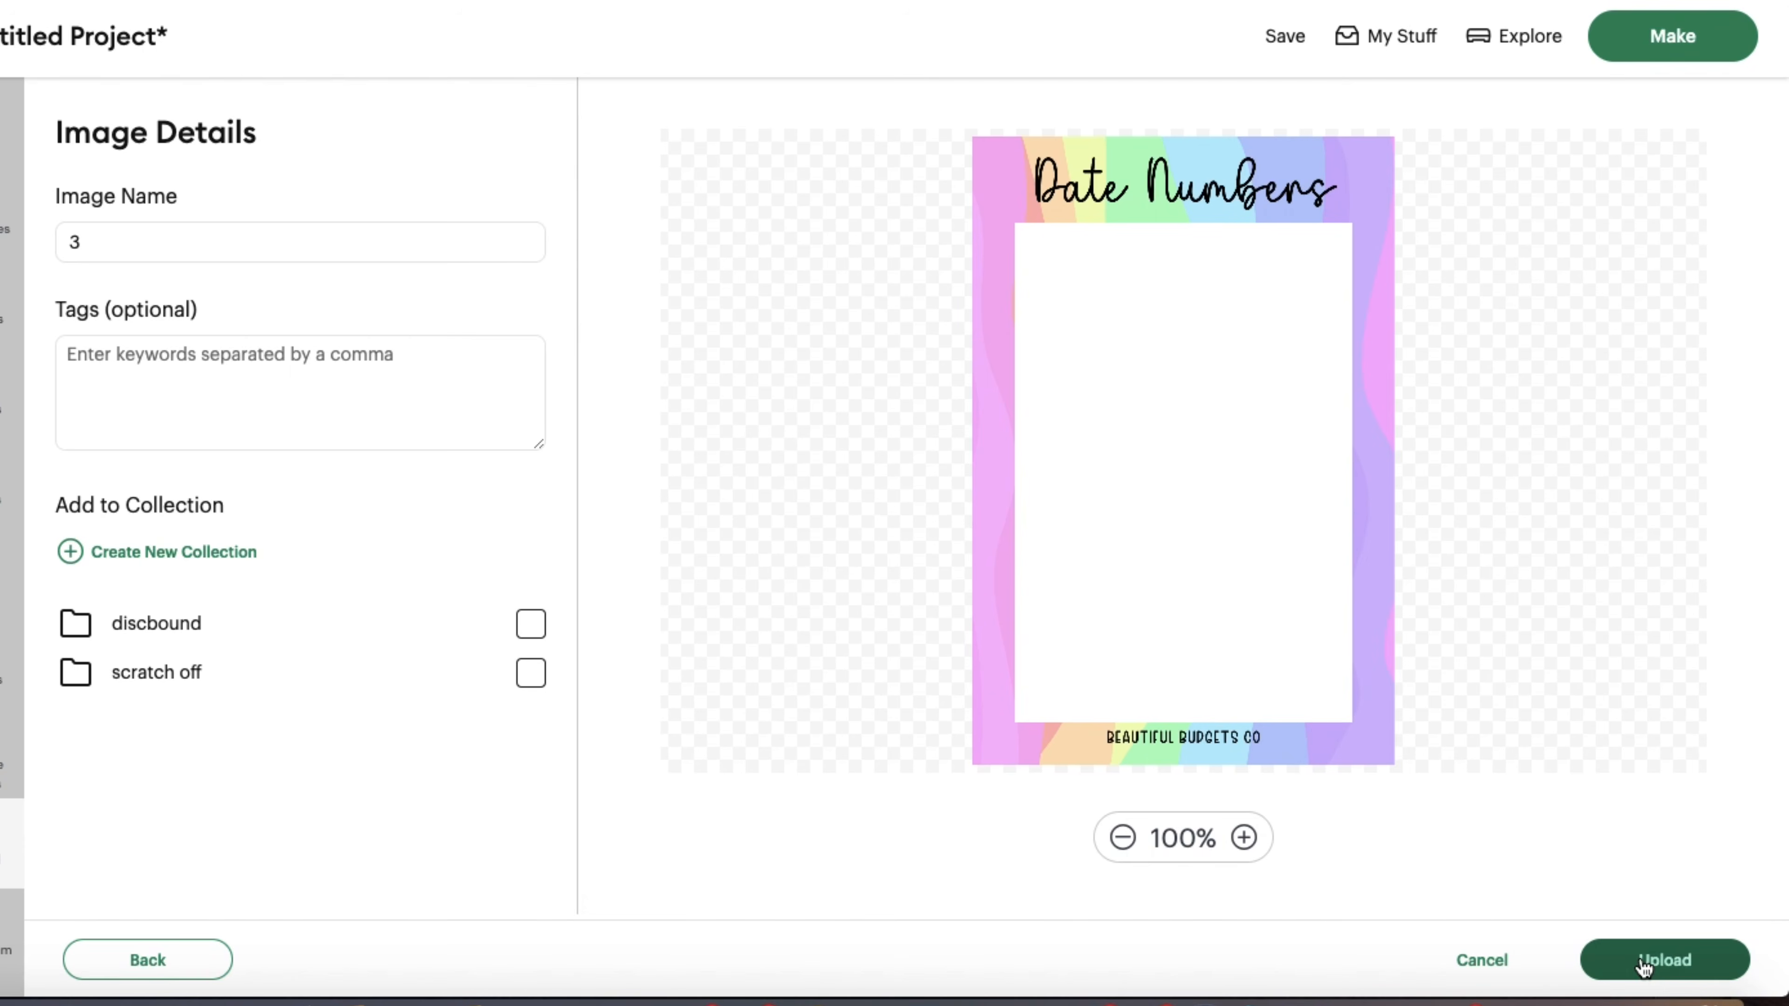
left_click(1643, 966)
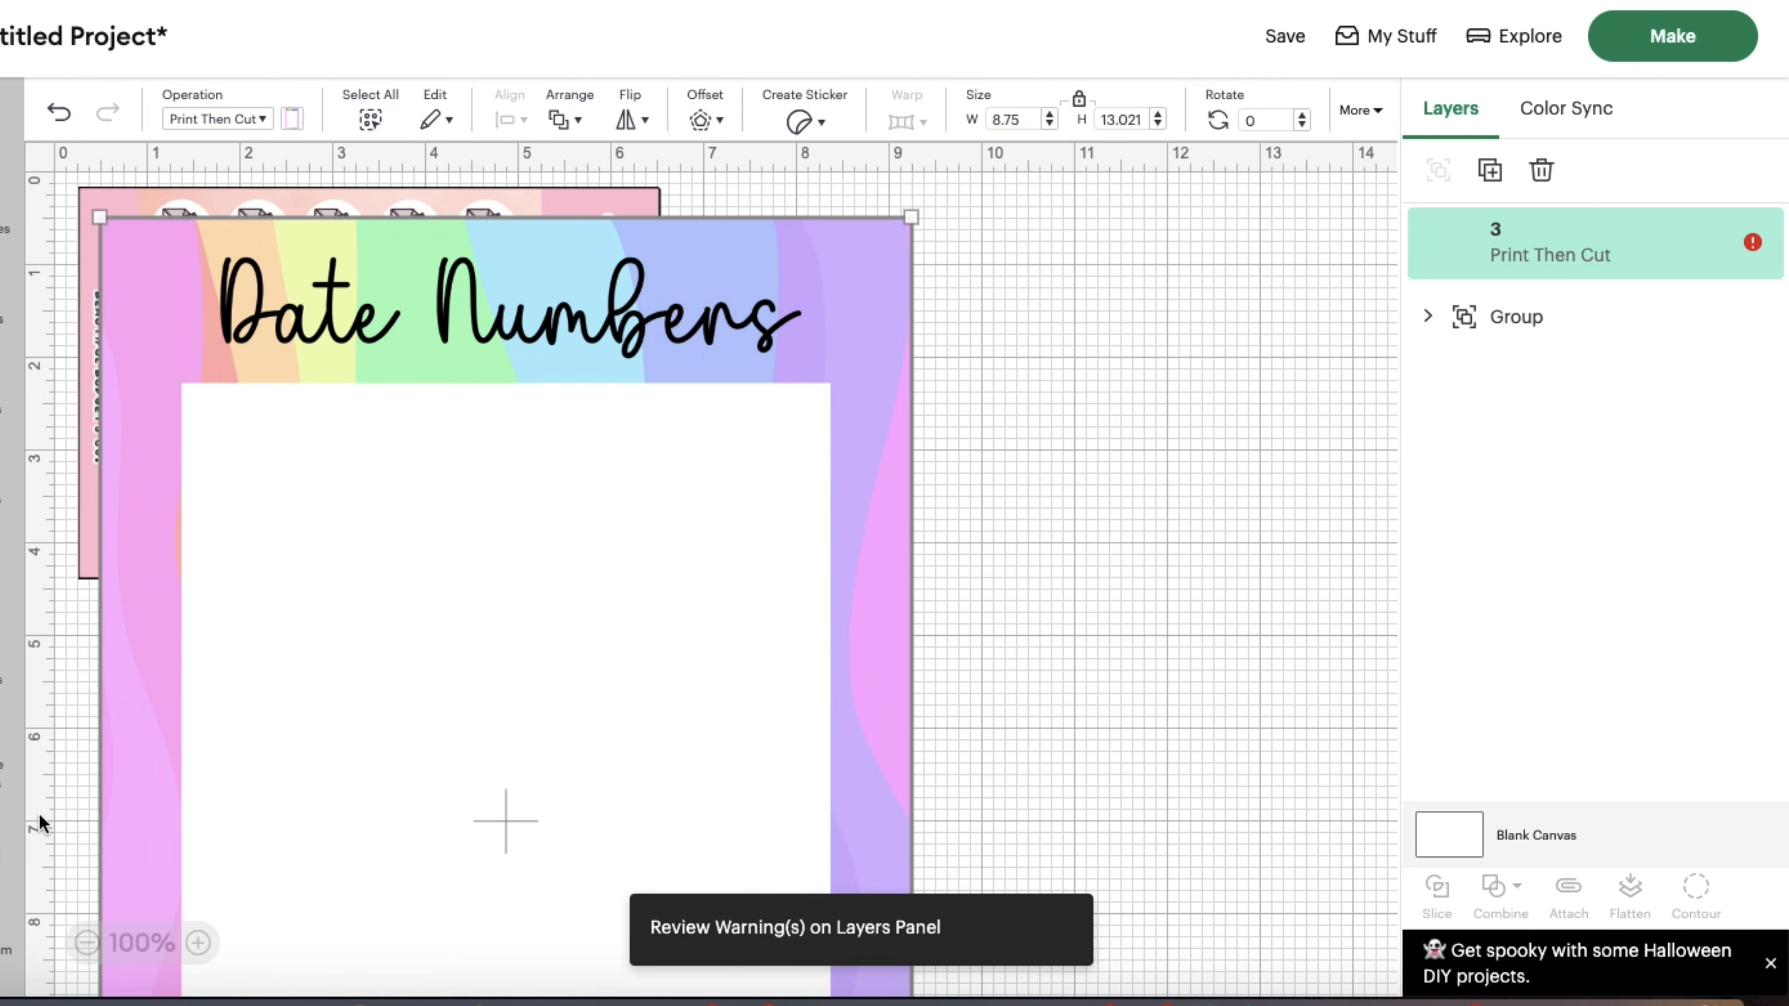
- Upload the date number grid 4.png from the Payday Stickers (1) folder in Downloads and continue to the Background Remover
left_click(13, 842)
left_click(211, 412)
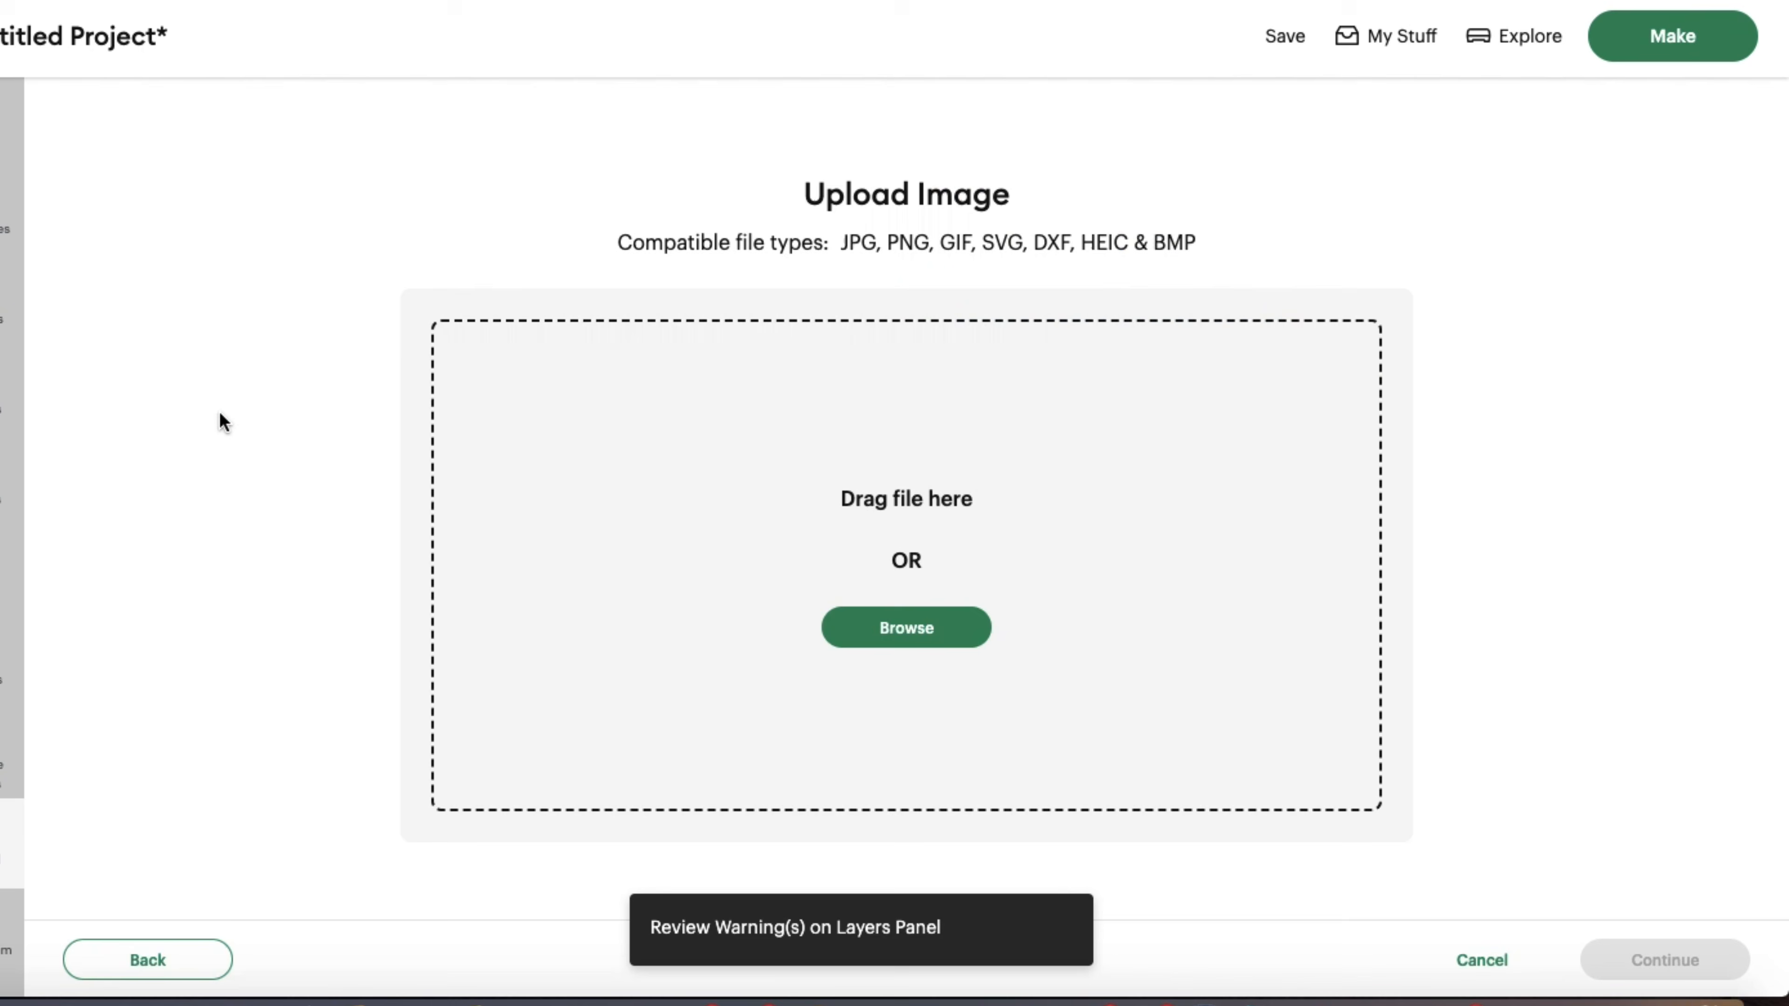
left_click(865, 626)
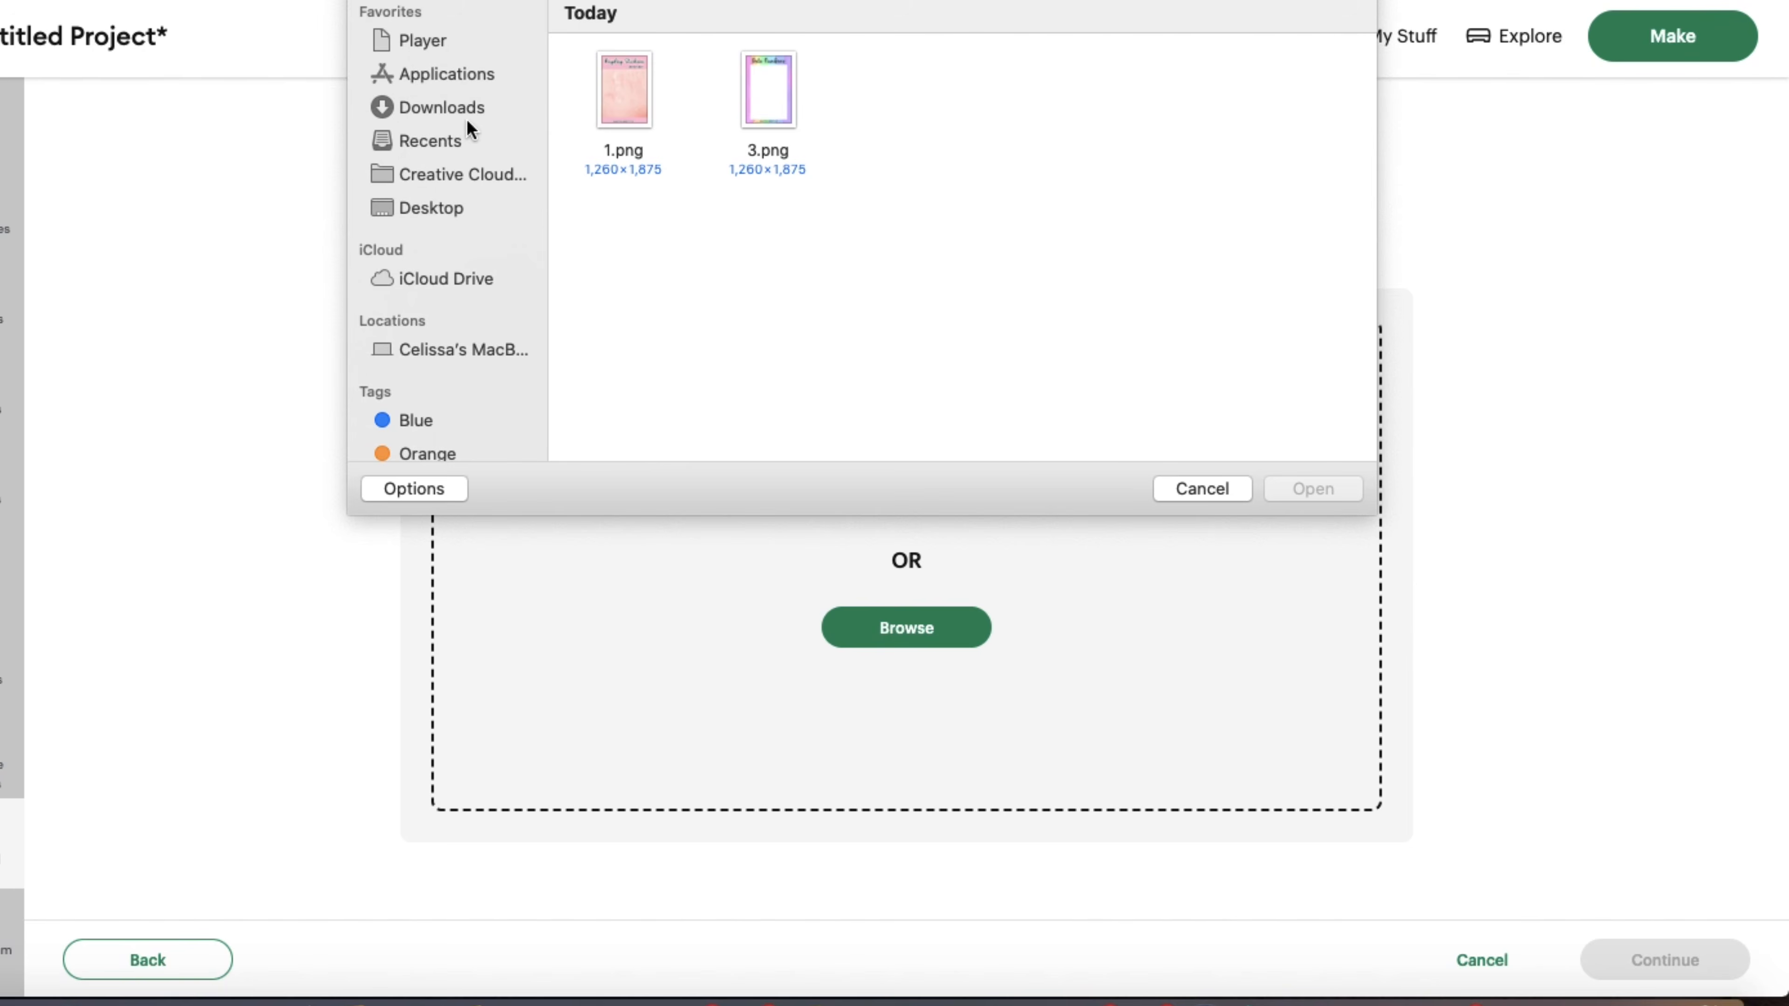
left_click(464, 107)
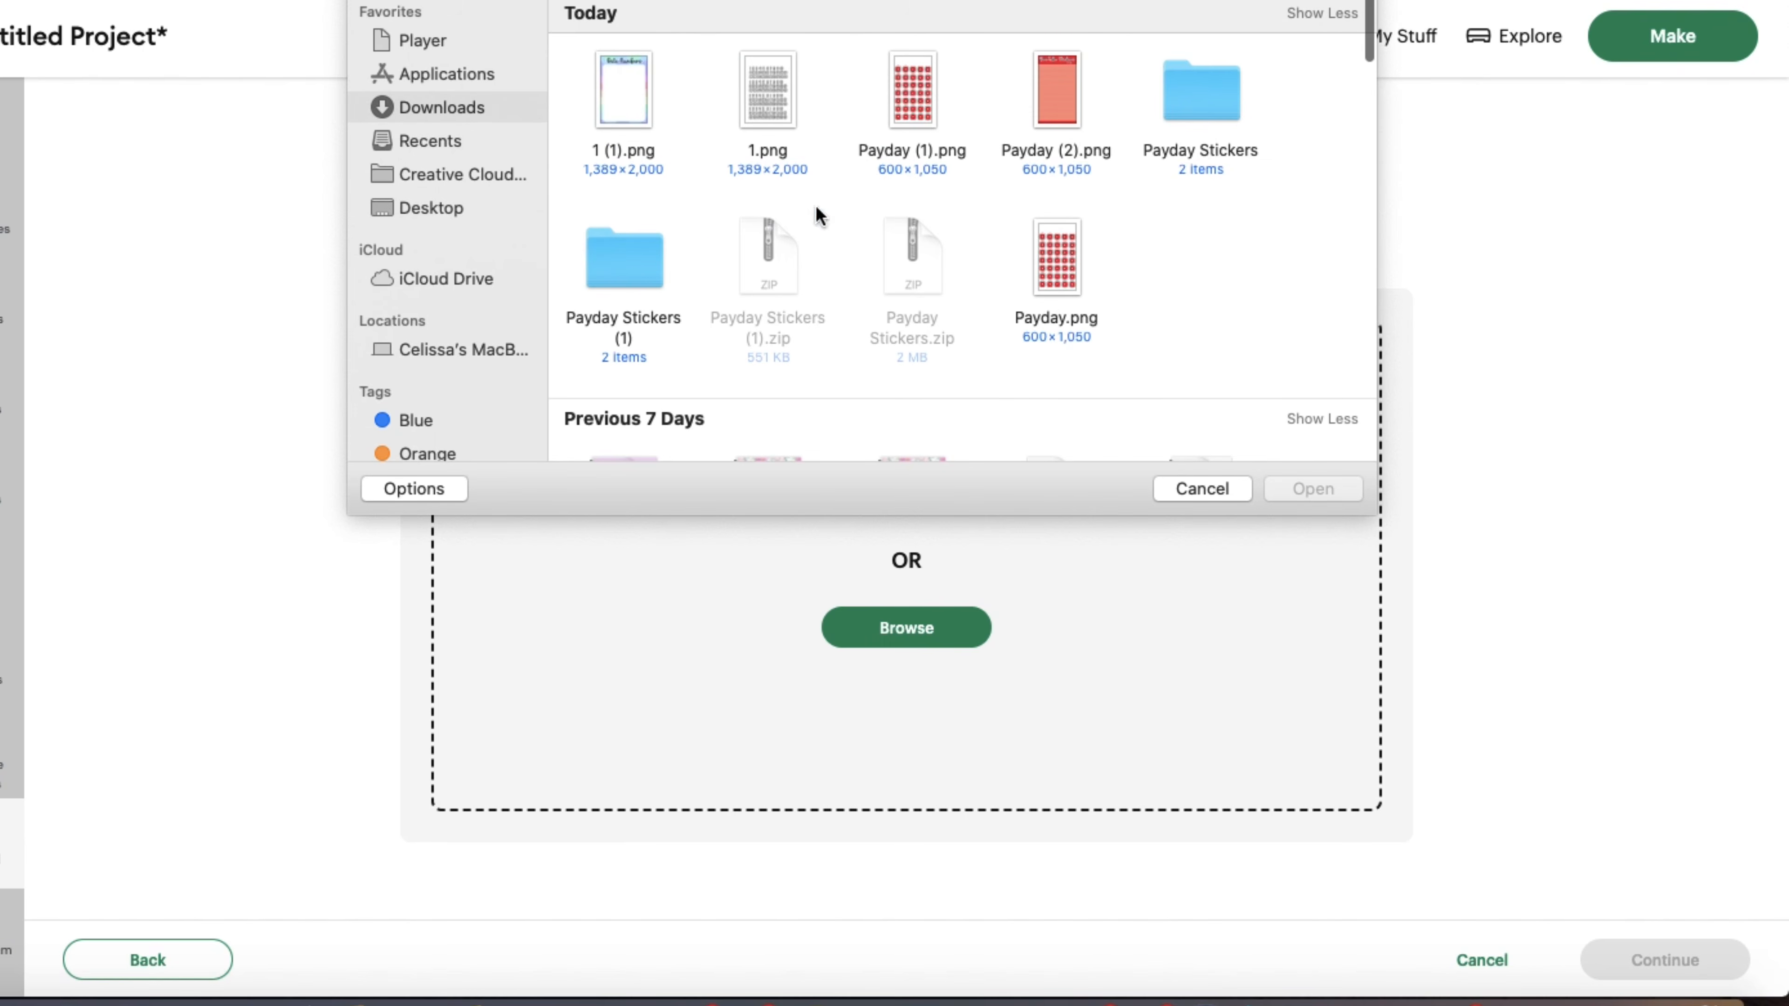
double_click(620, 268)
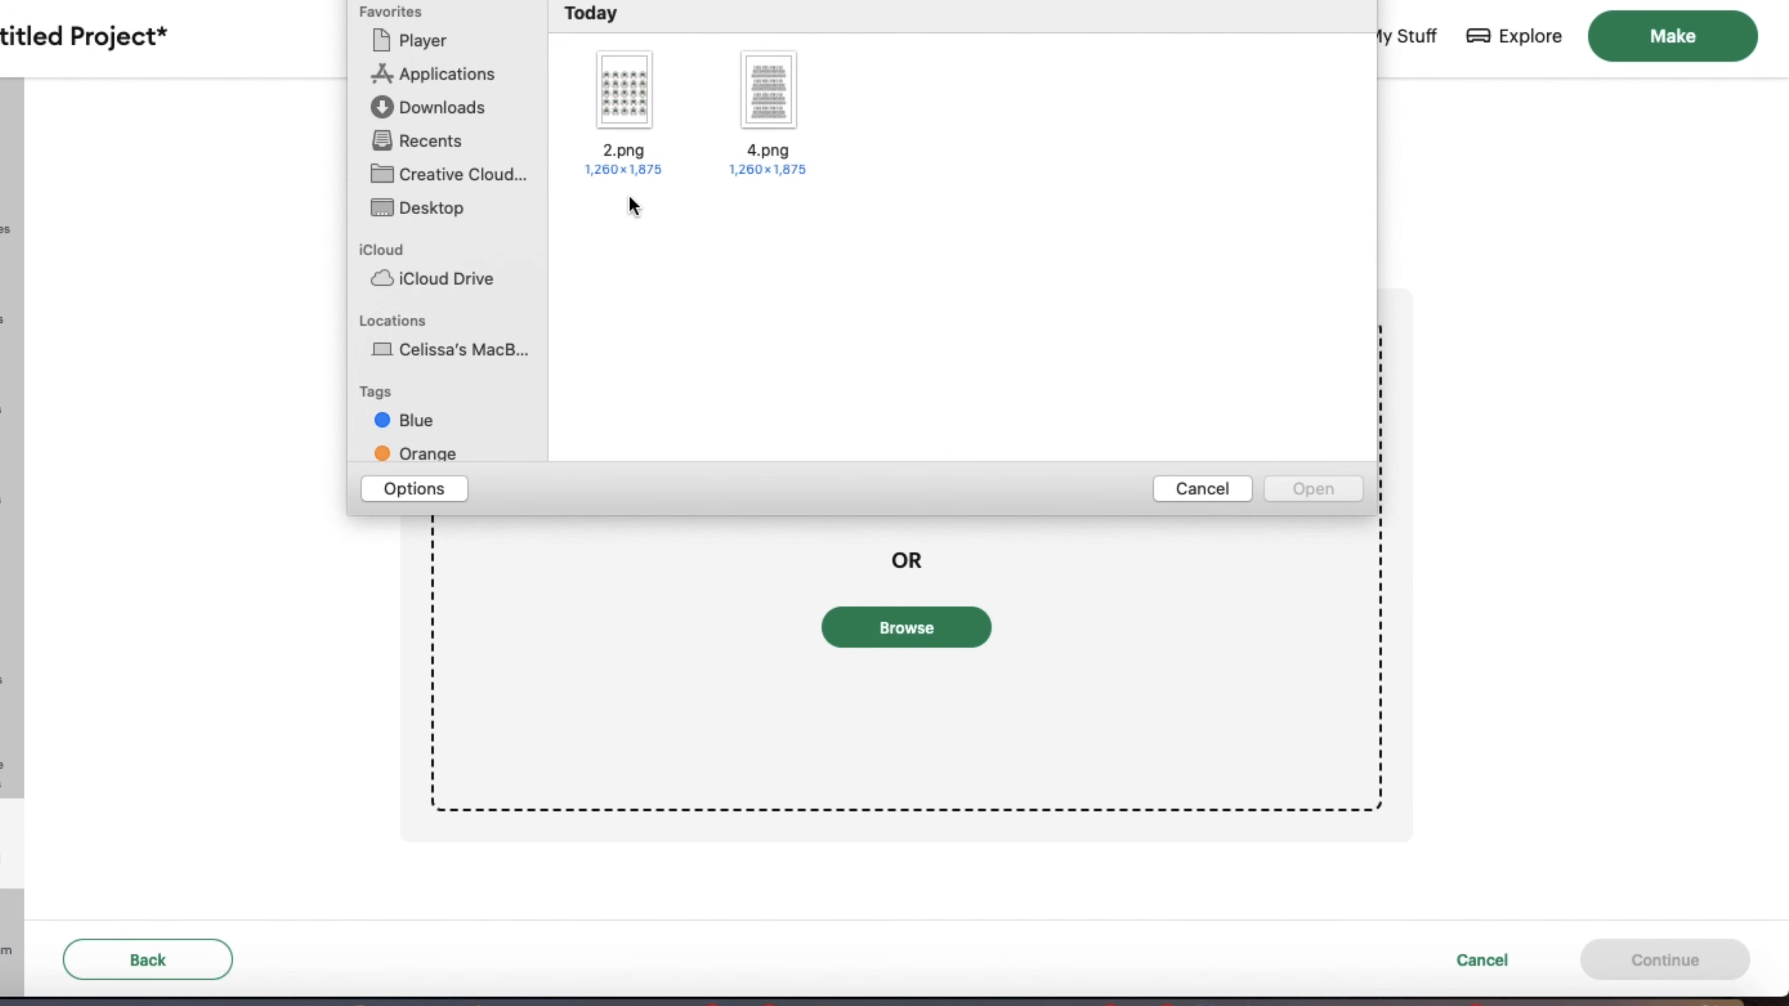
double_click(773, 95)
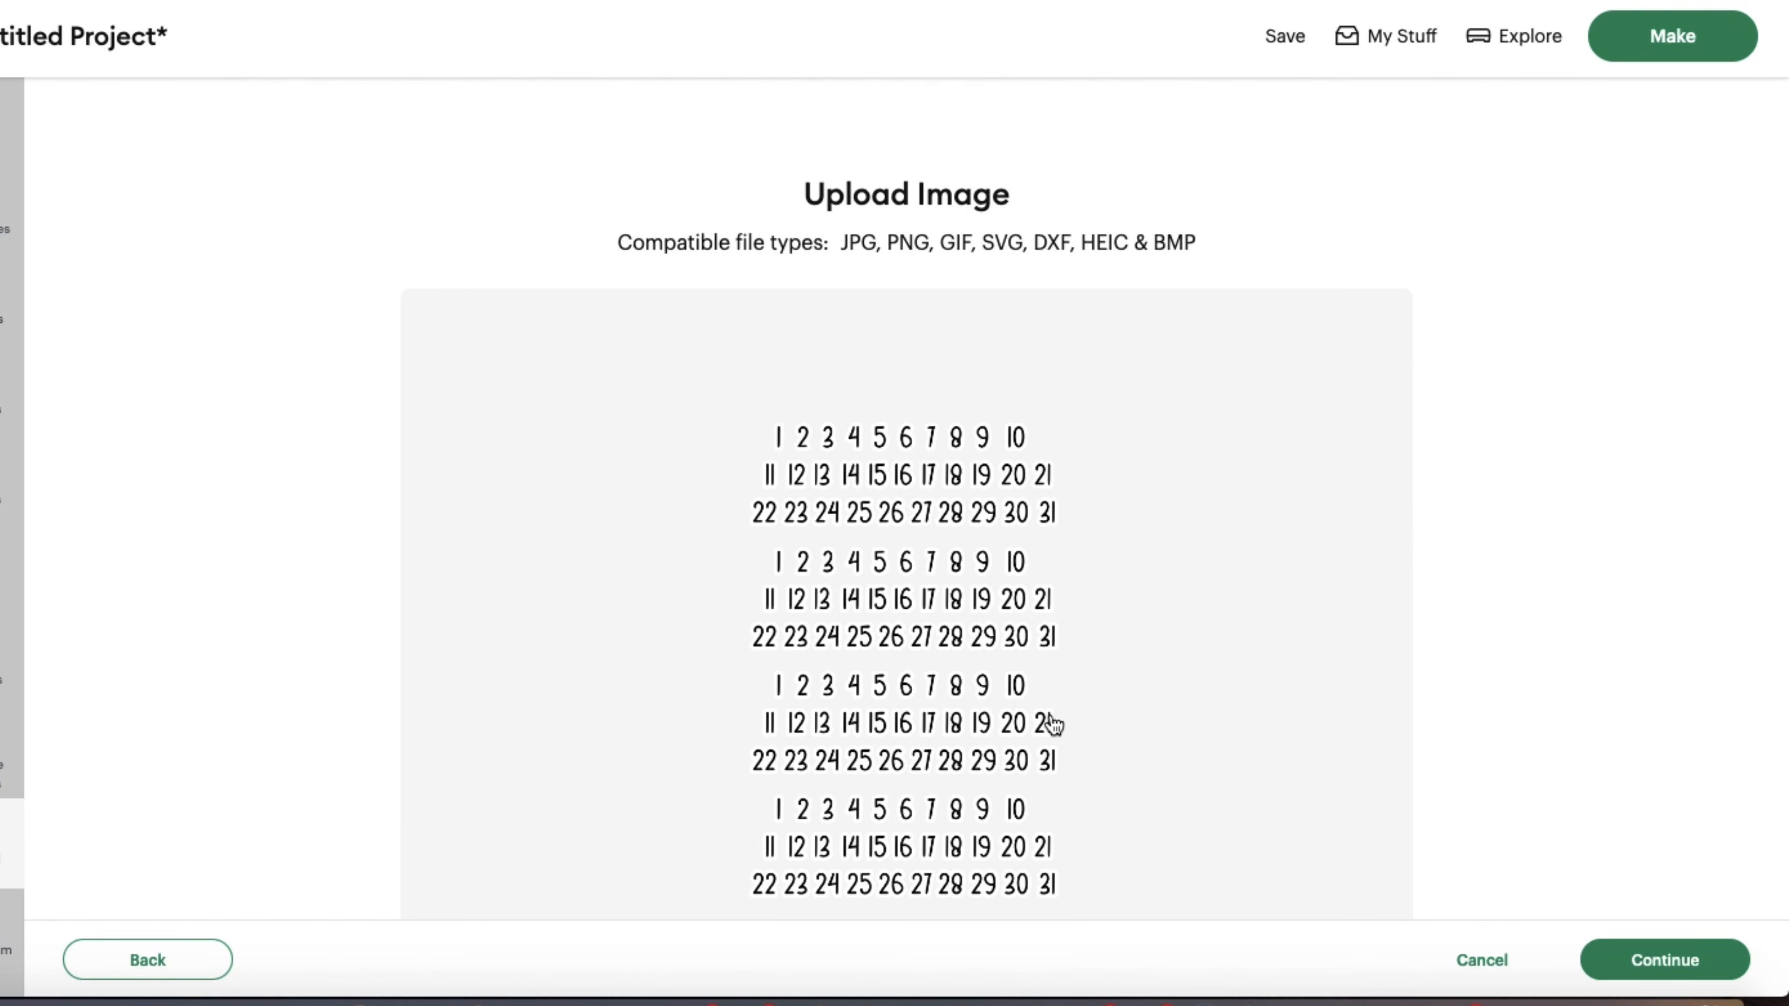
left_click(1606, 966)
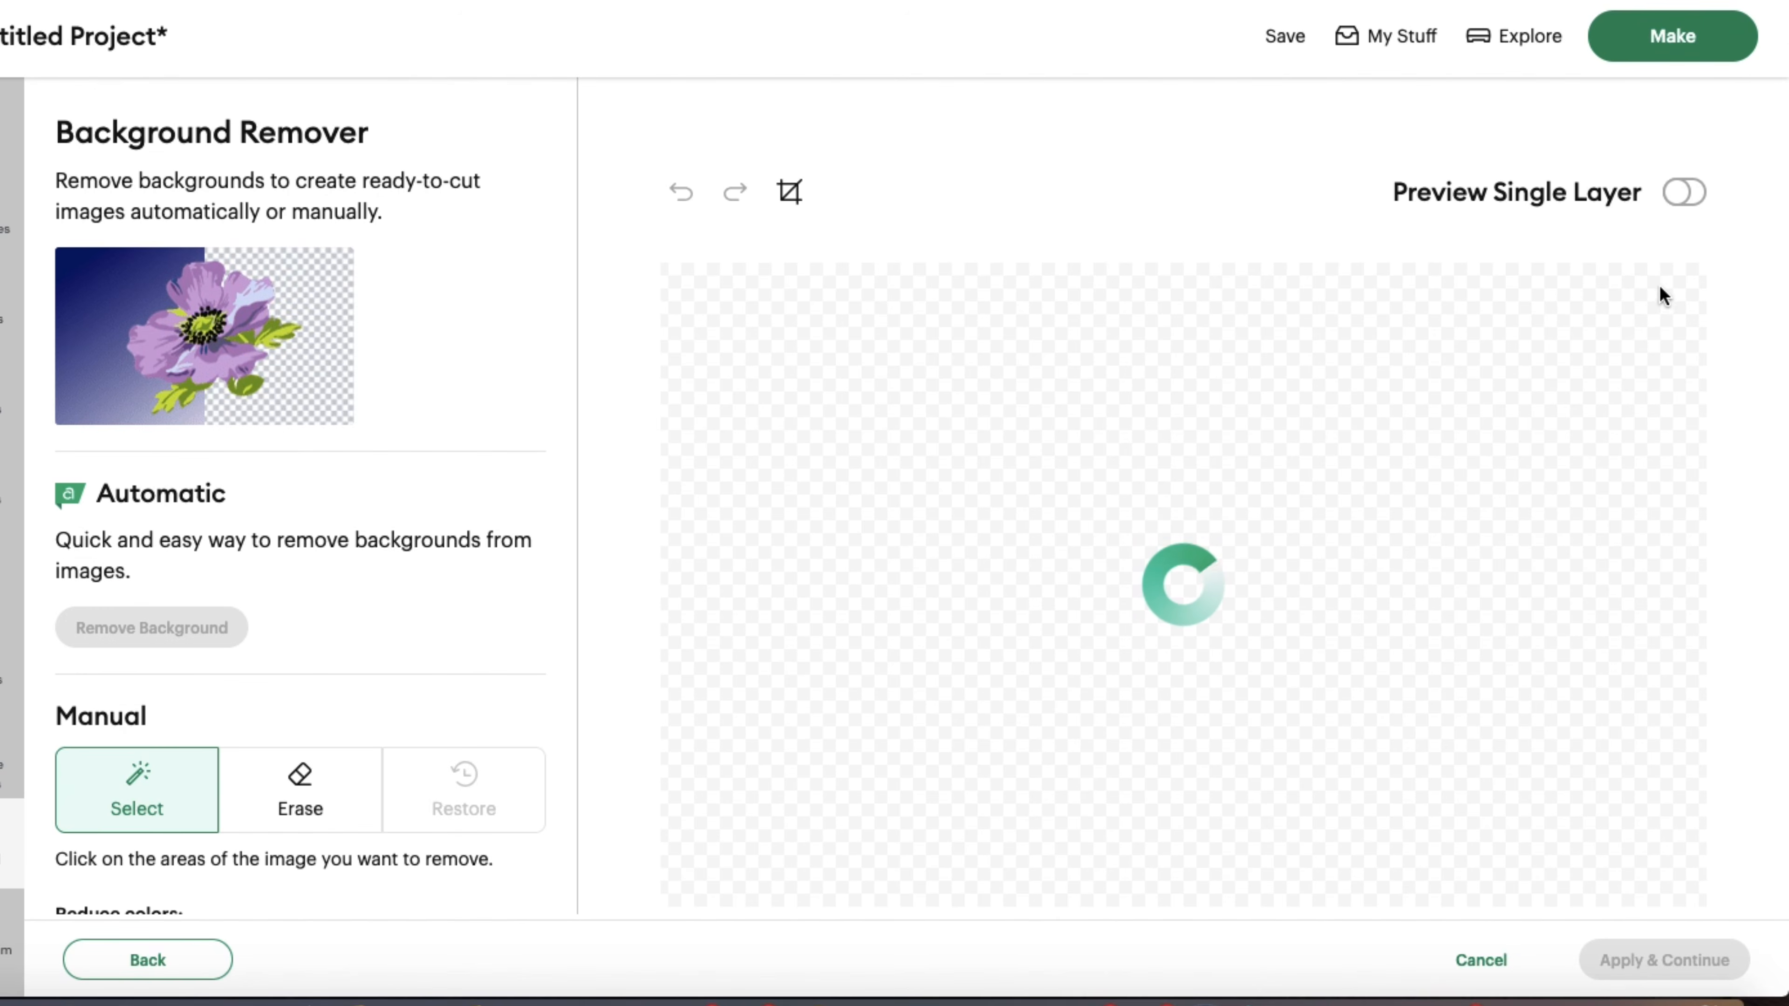
- Preview the date number grid as a single layer, then apply it without removing any areas and upload it as image 4
left_click(1685, 196)
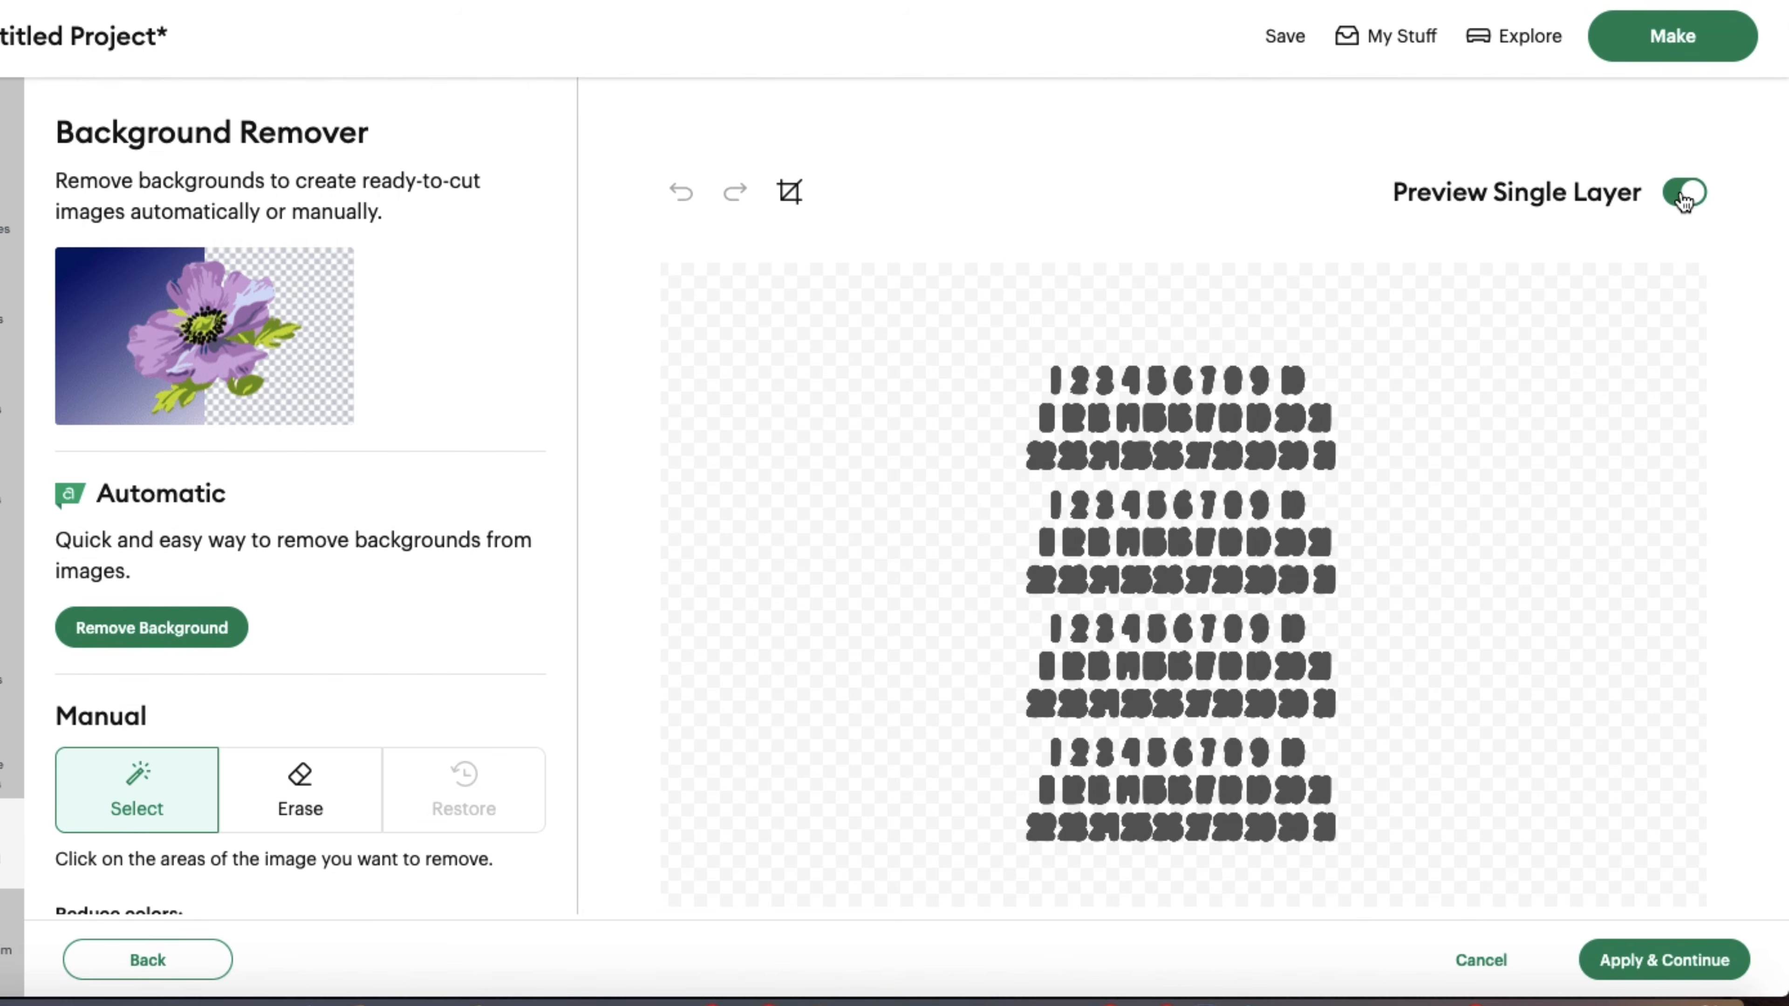
left_click(1685, 197)
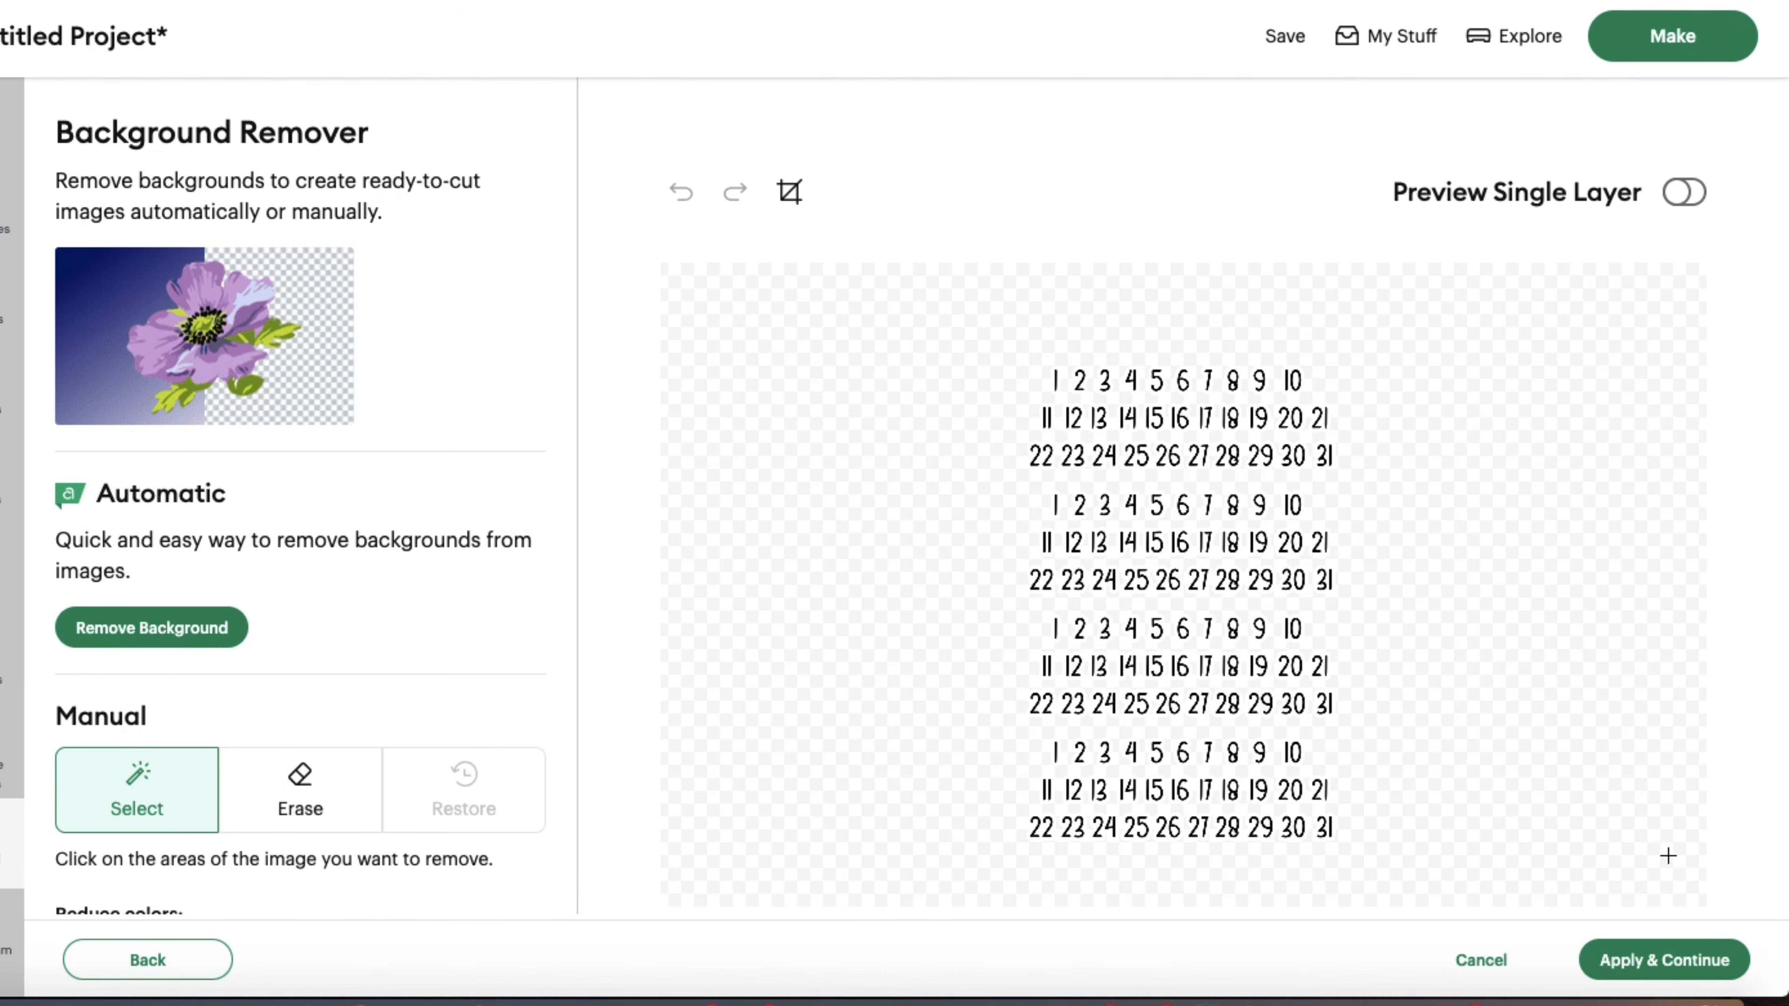
left_click(1648, 960)
left_click(1530, 577)
left_click(1633, 966)
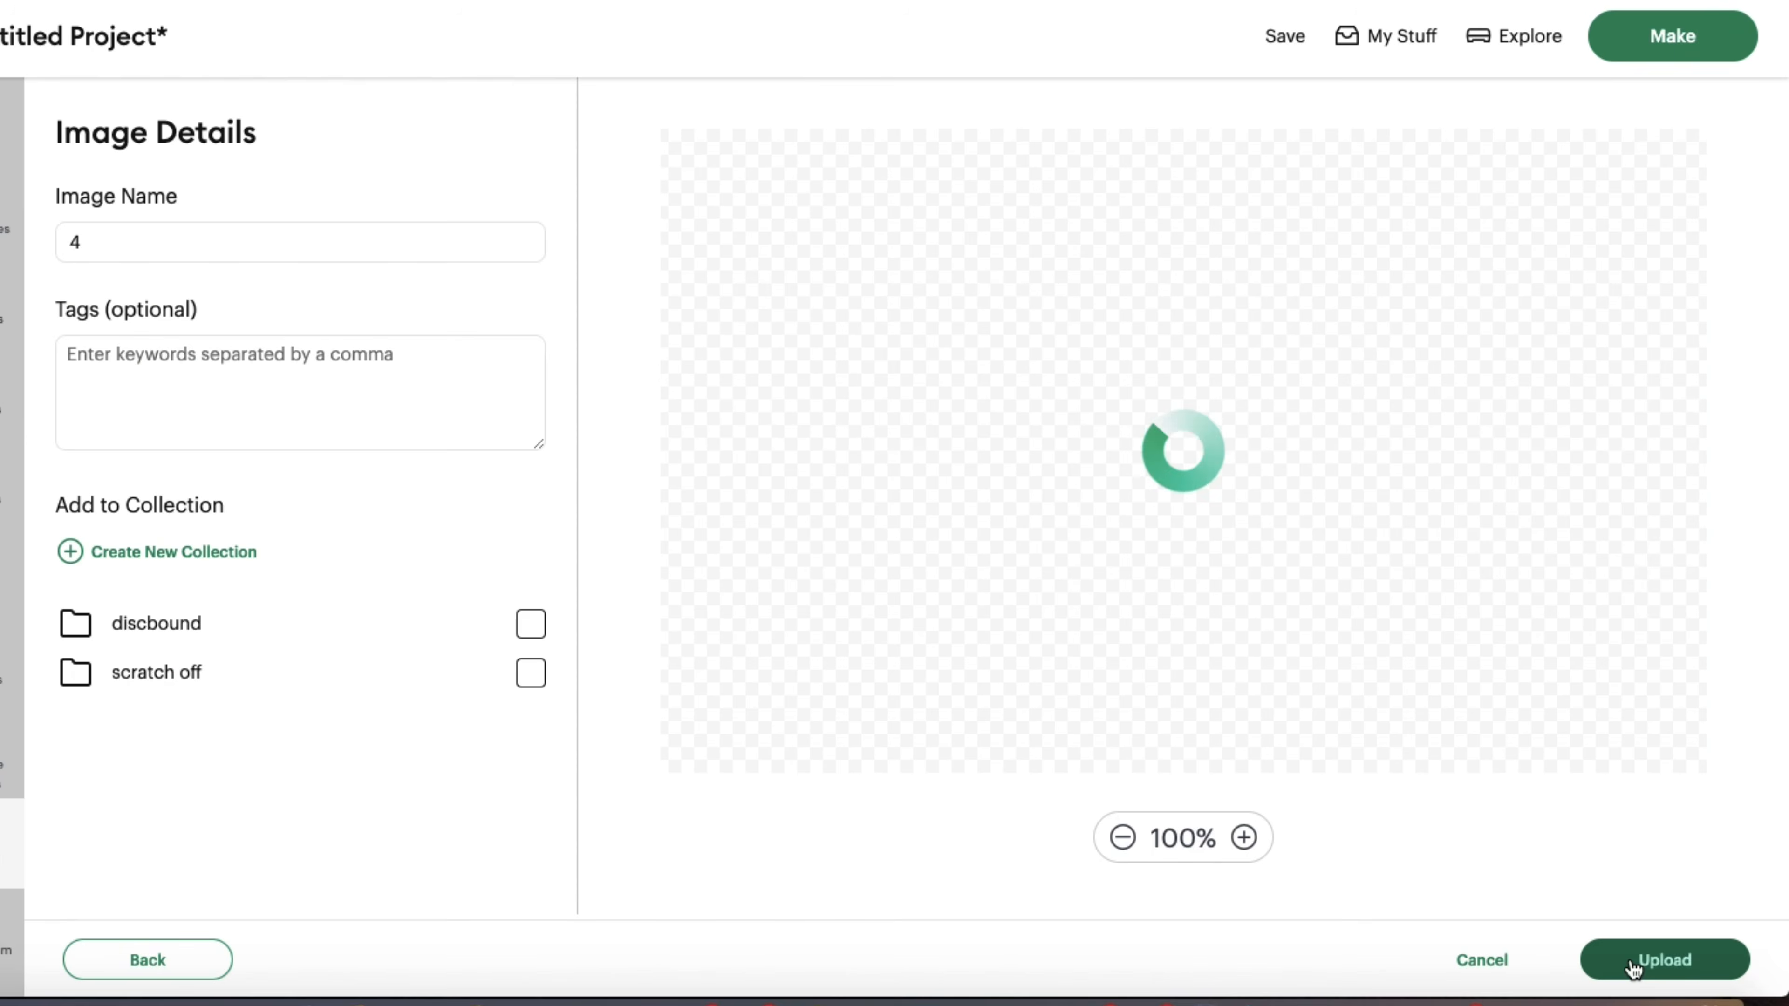
left_click(1652, 975)
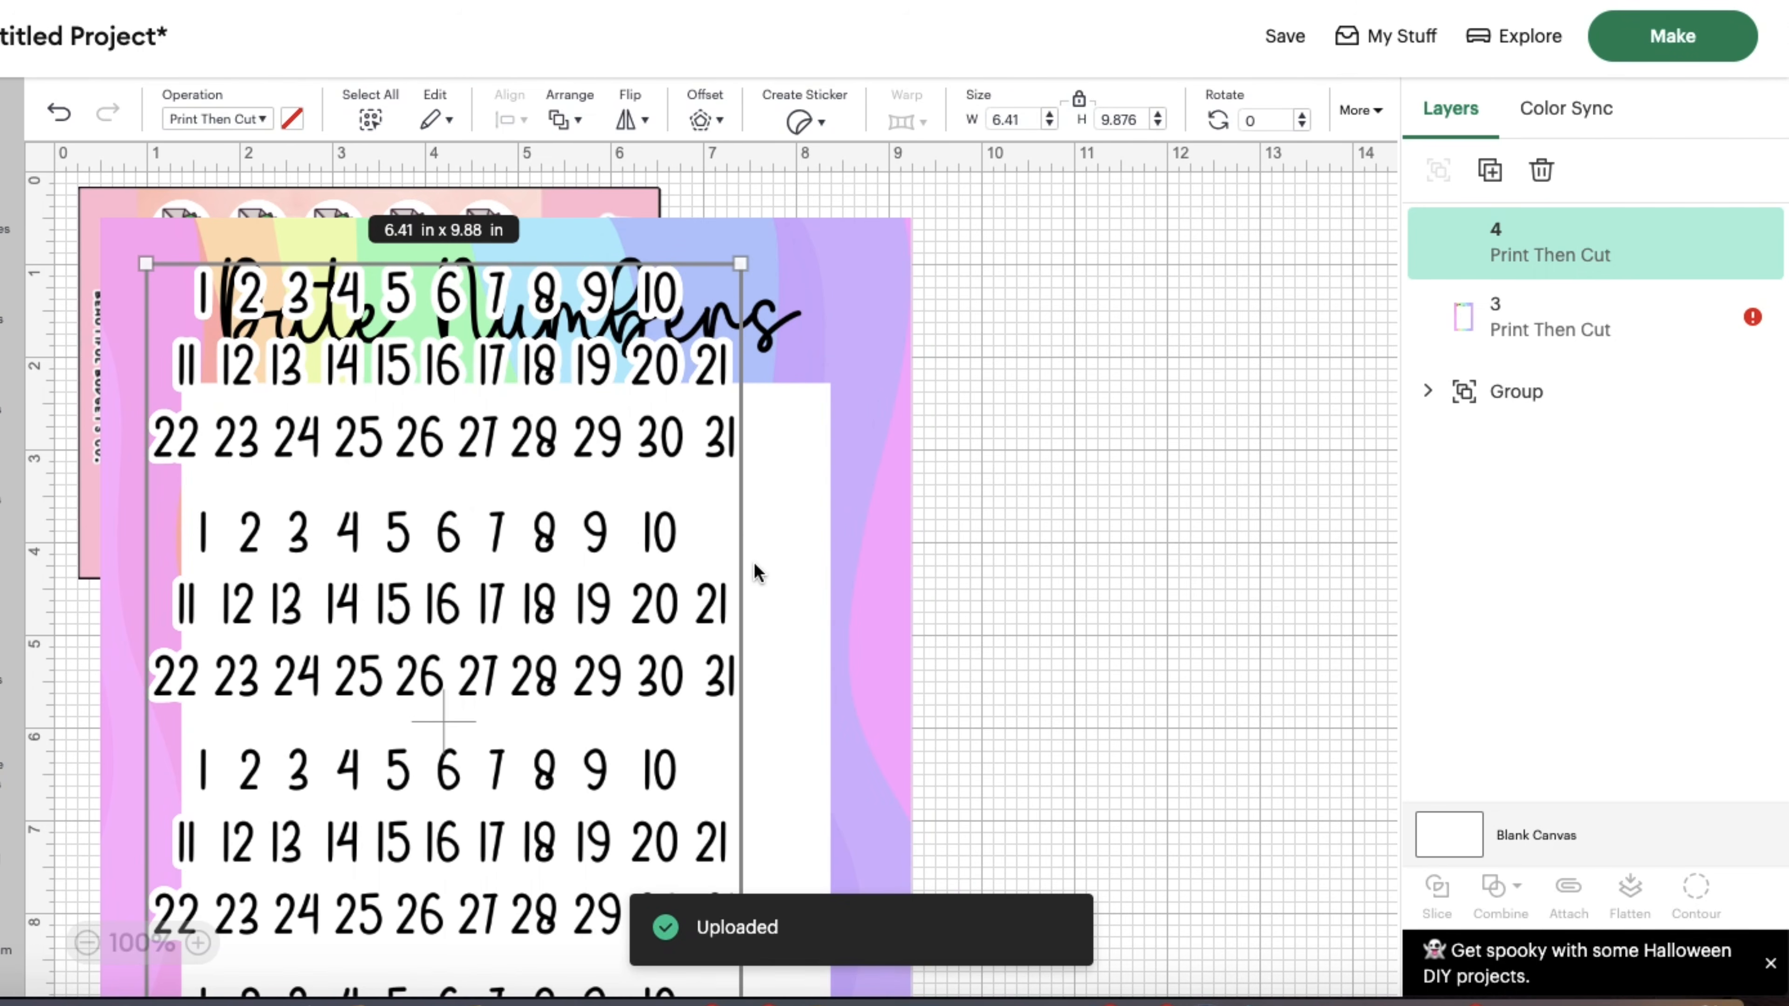
- Position the number grid inside the white area of the Date Numbers background and group the two images
left_click(1051, 606)
left_click_drag(668, 513, 673, 696)
scroll(725, 638, "down", 6)
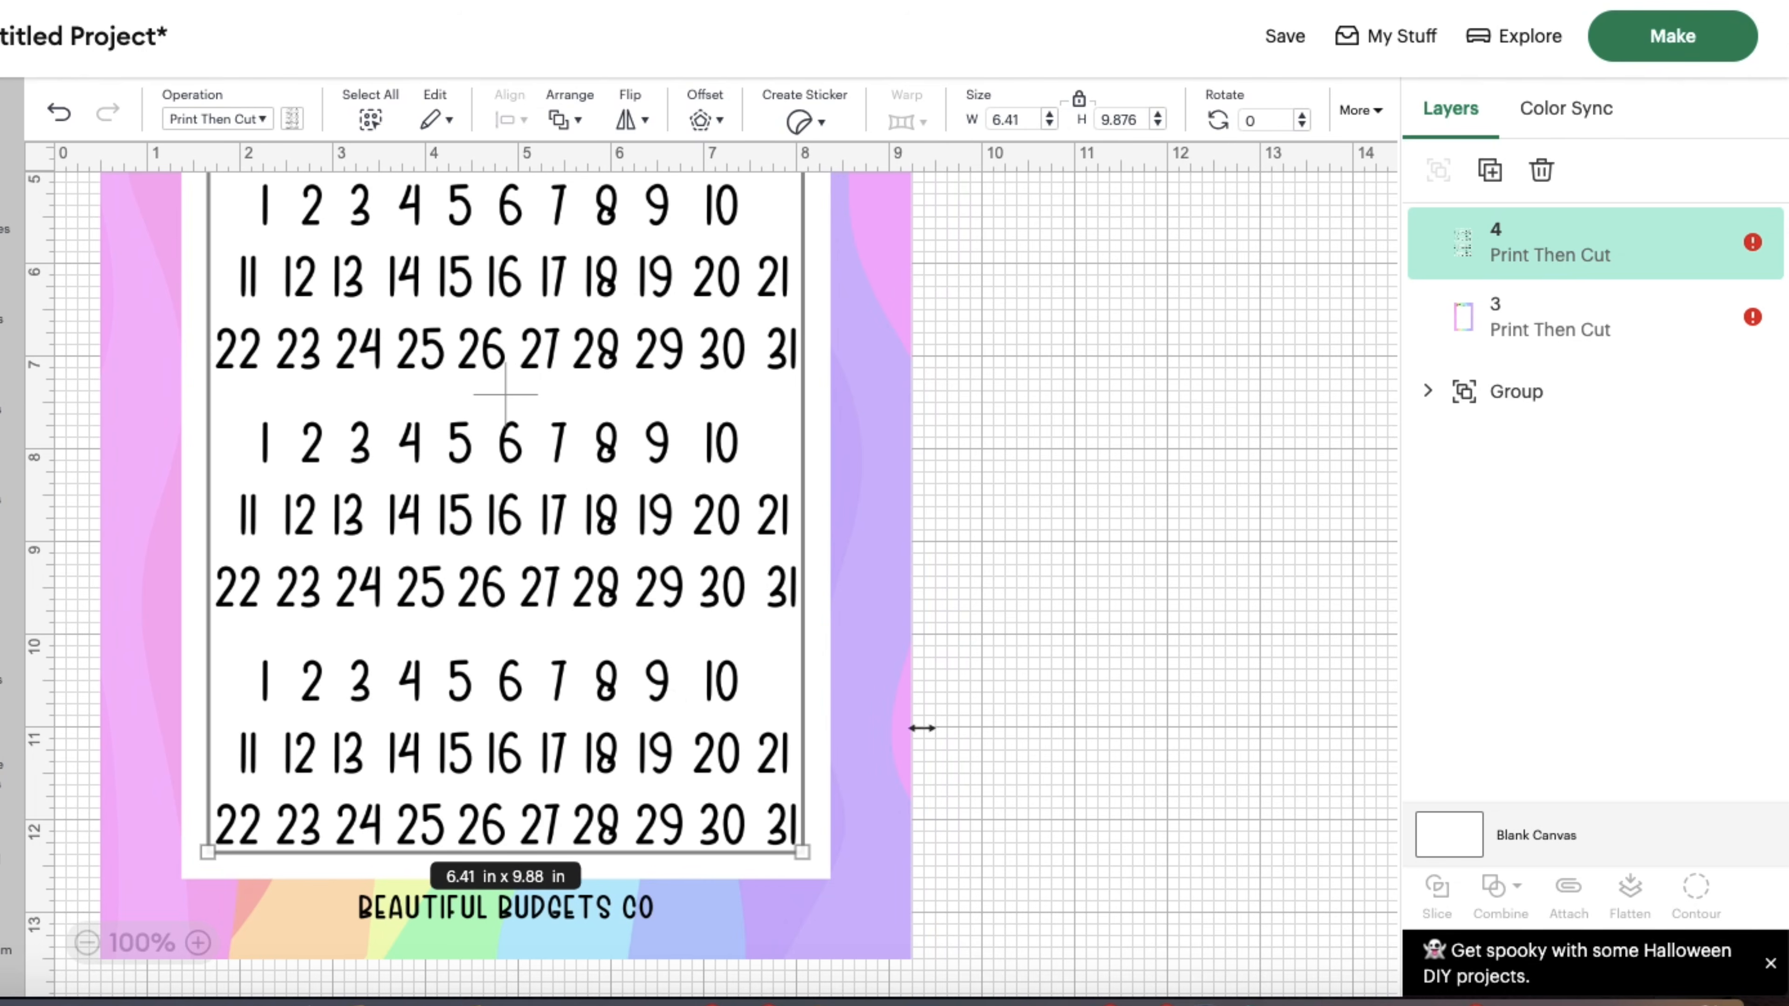
left_click(1068, 782)
left_click_drag(1029, 771, 628, 654)
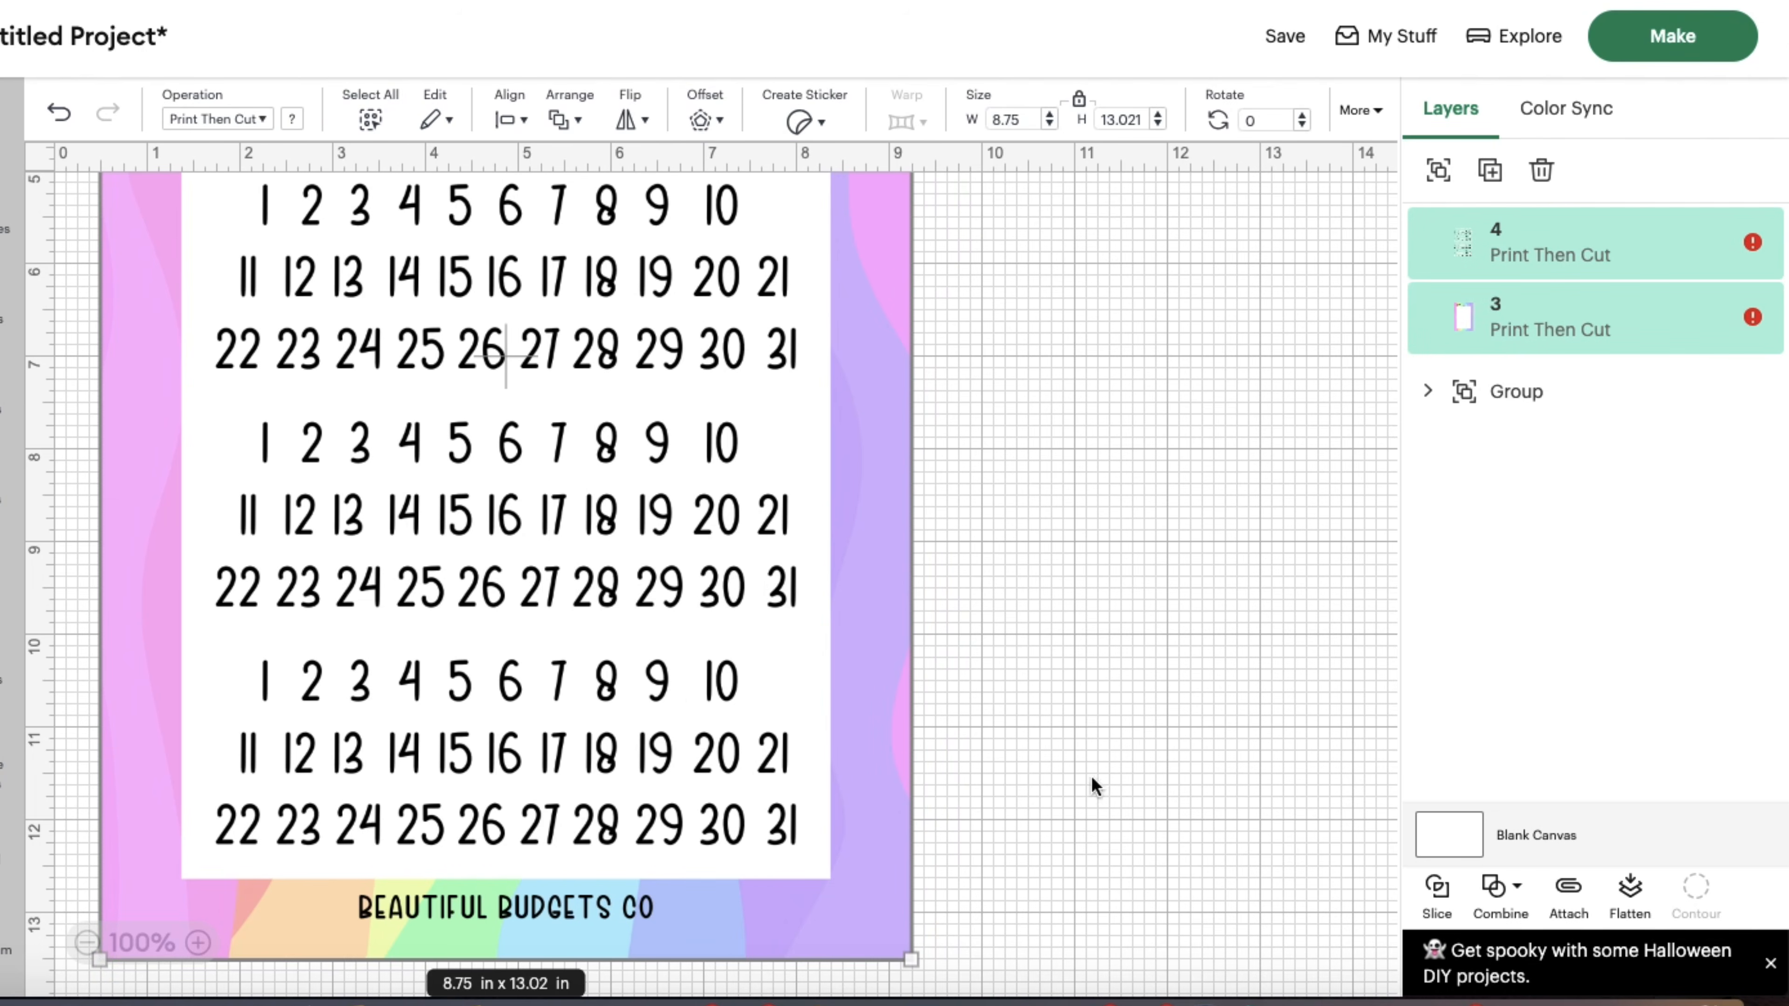
left_click(1437, 176)
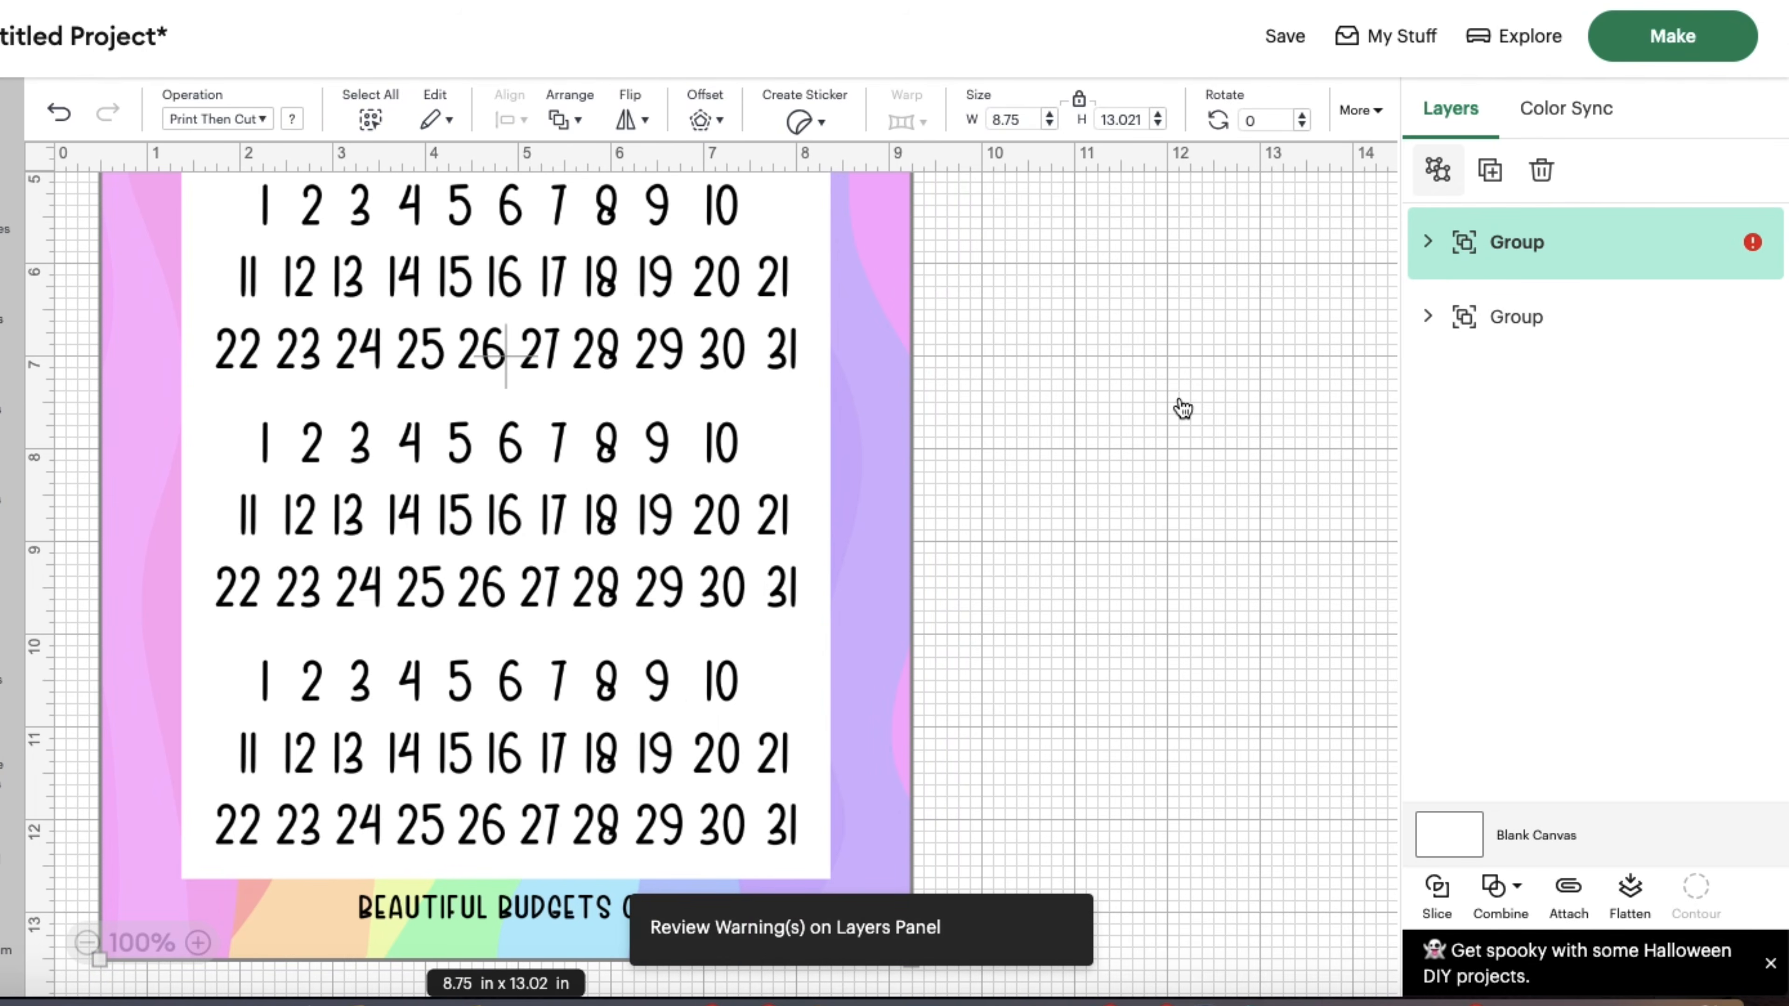
- Rotate the Date Numbers group clockwise to about 89.76 degrees so it lies sideways like the Payday sheet
scroll(1030, 487, "up", 5)
scroll(1029, 478, "up", 2)
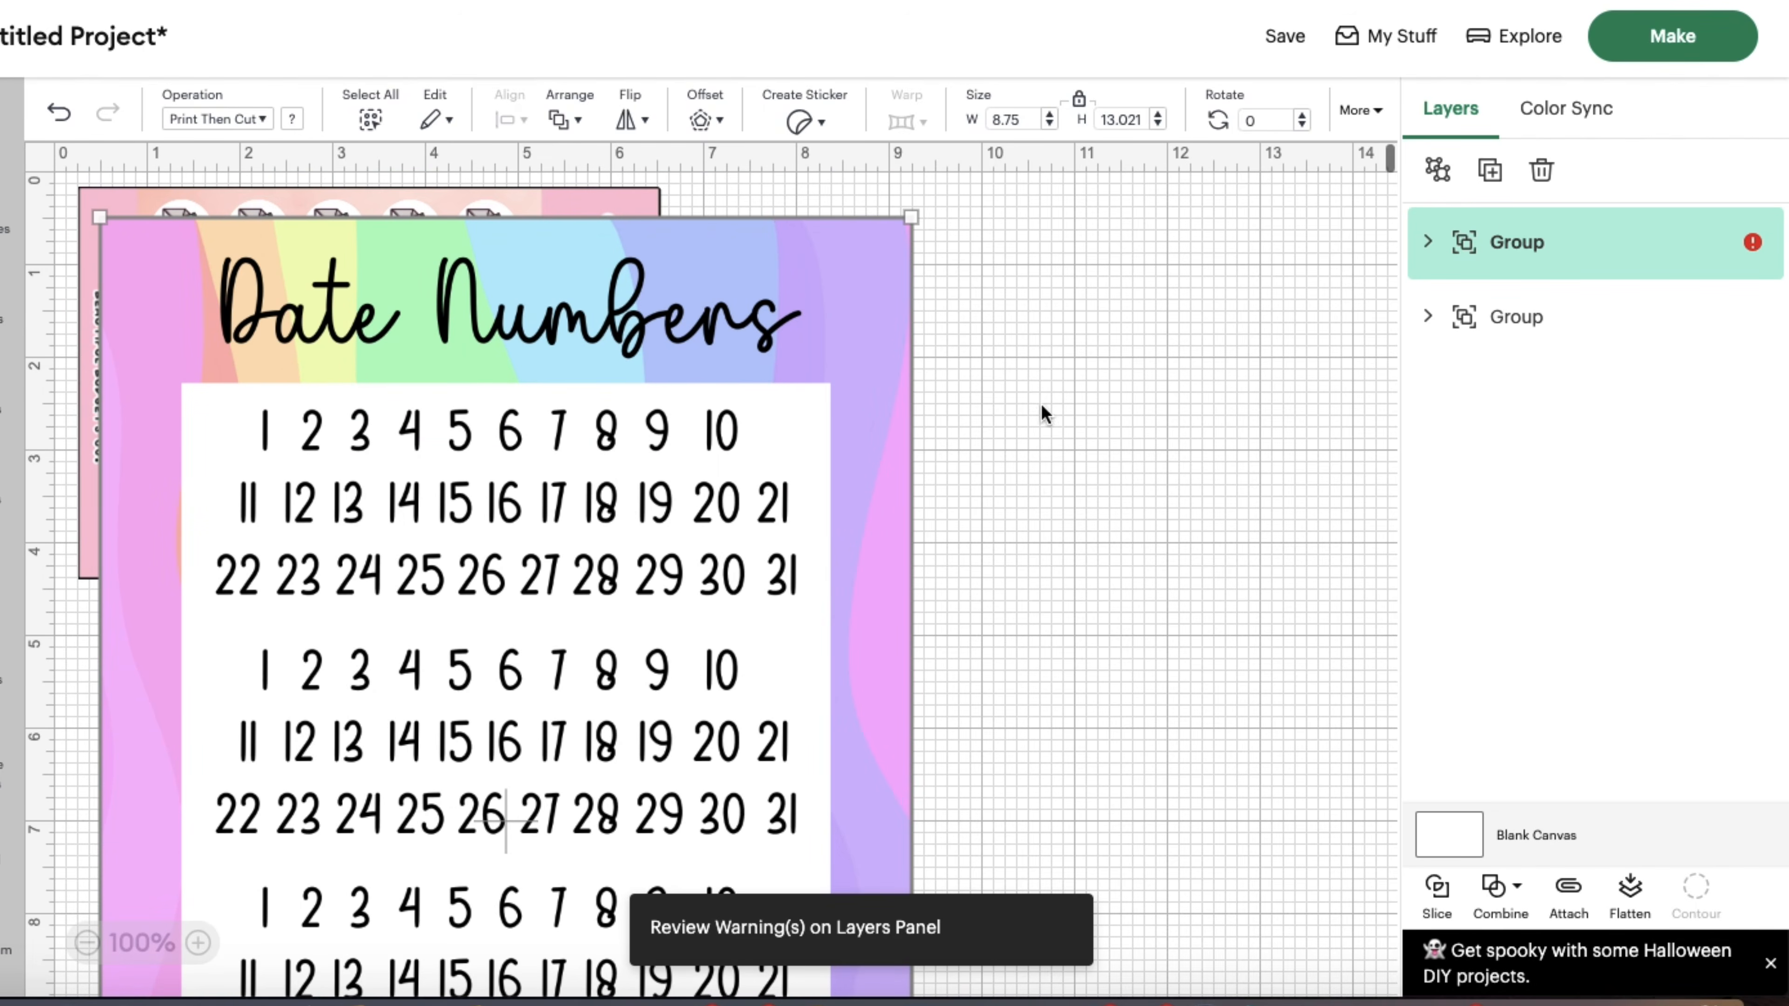
left_click_drag(922, 179, 1030, 276)
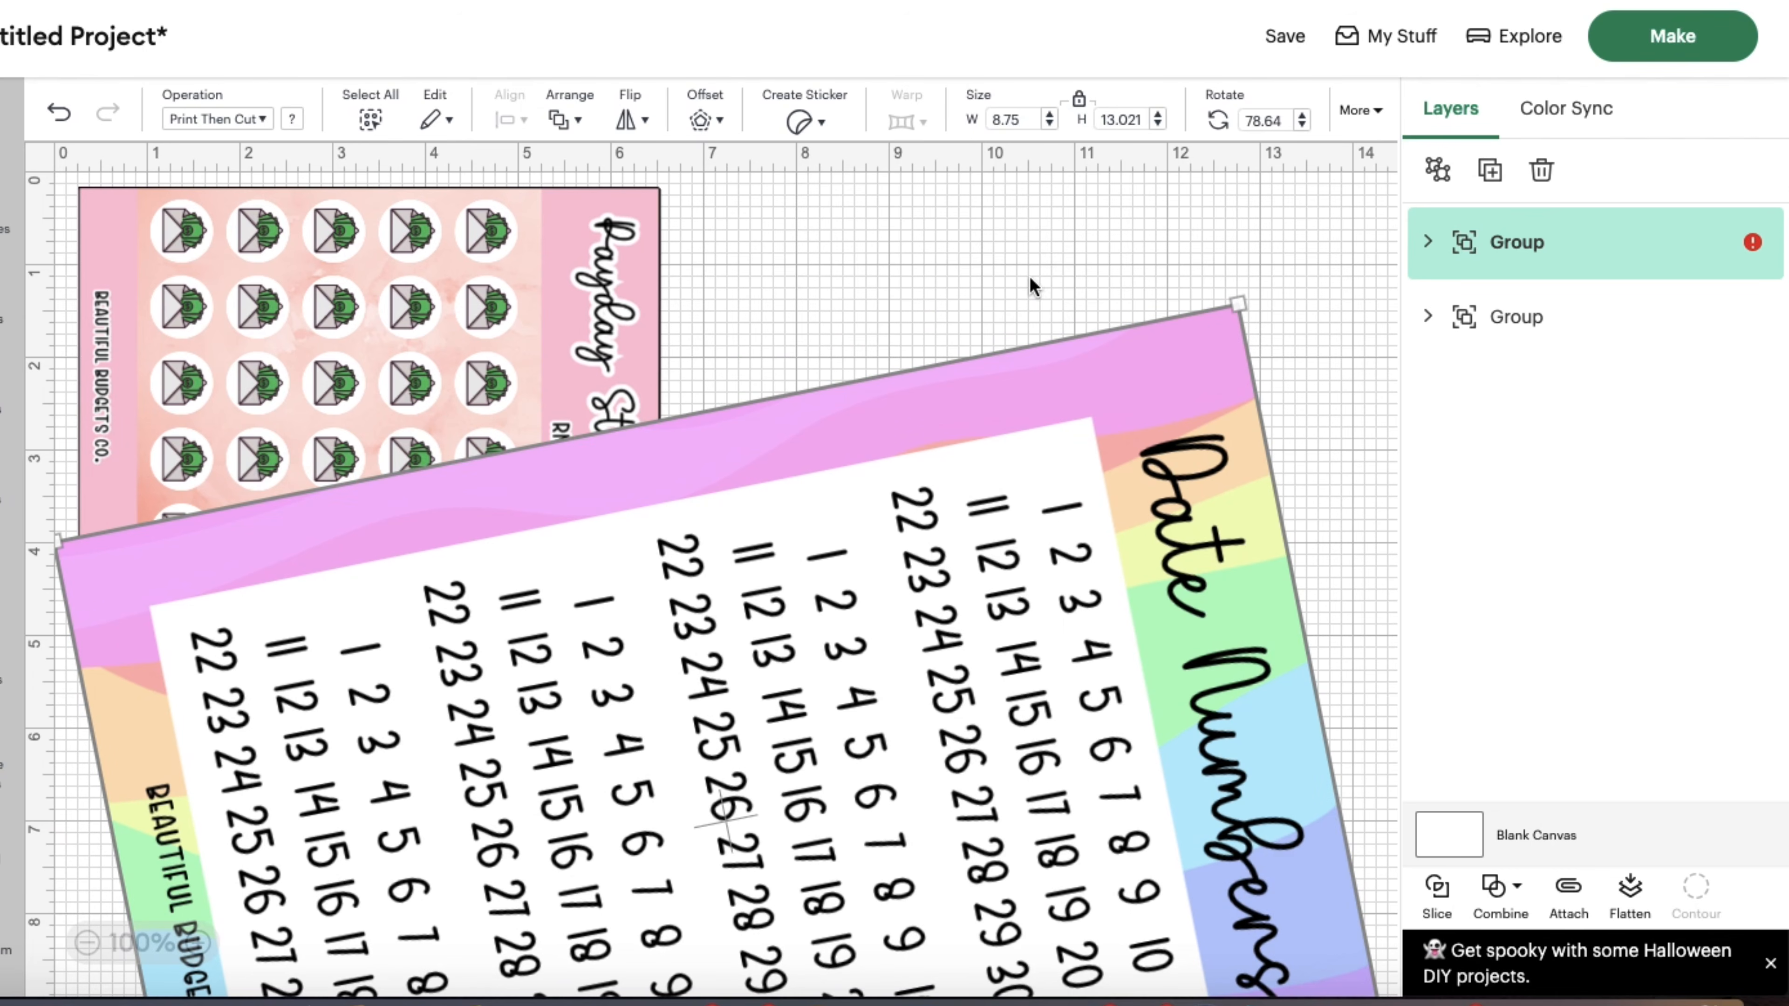
left_click_drag(1242, 288, 1320, 389)
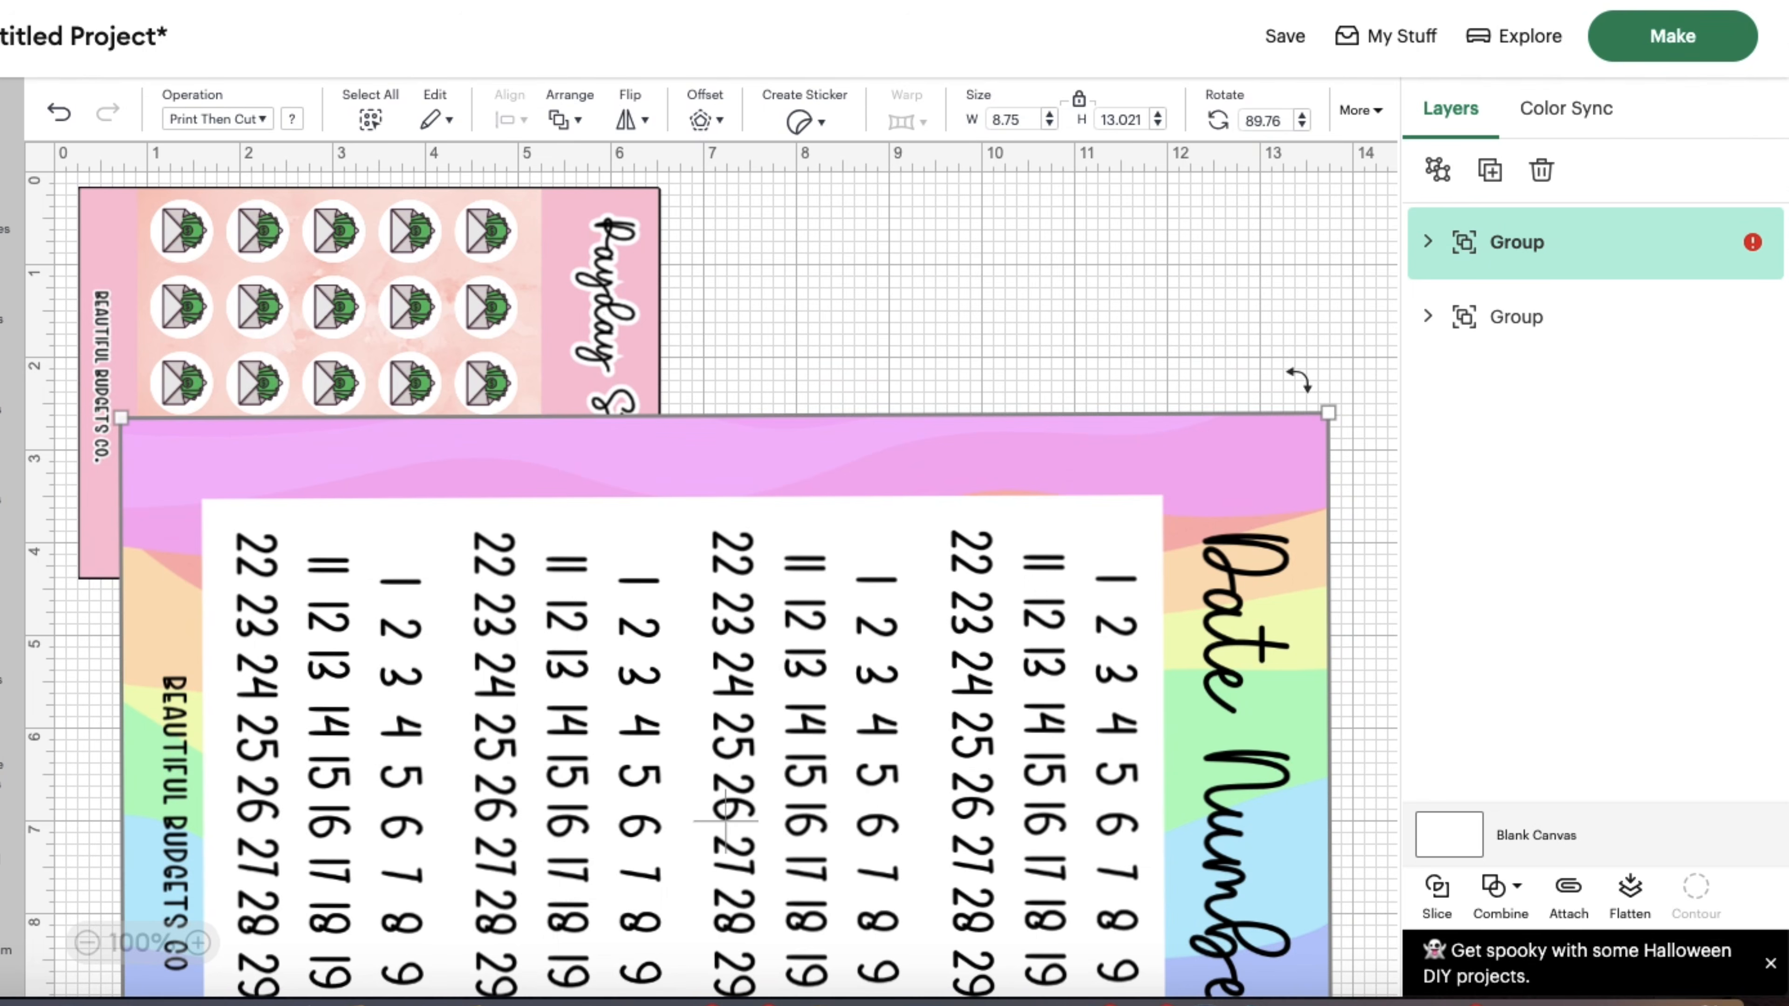
- Unlock the proportions of the Date Numbers group and set its size to 4.2 in wide by 6.25 in high
left_click(1080, 106)
key("Return")
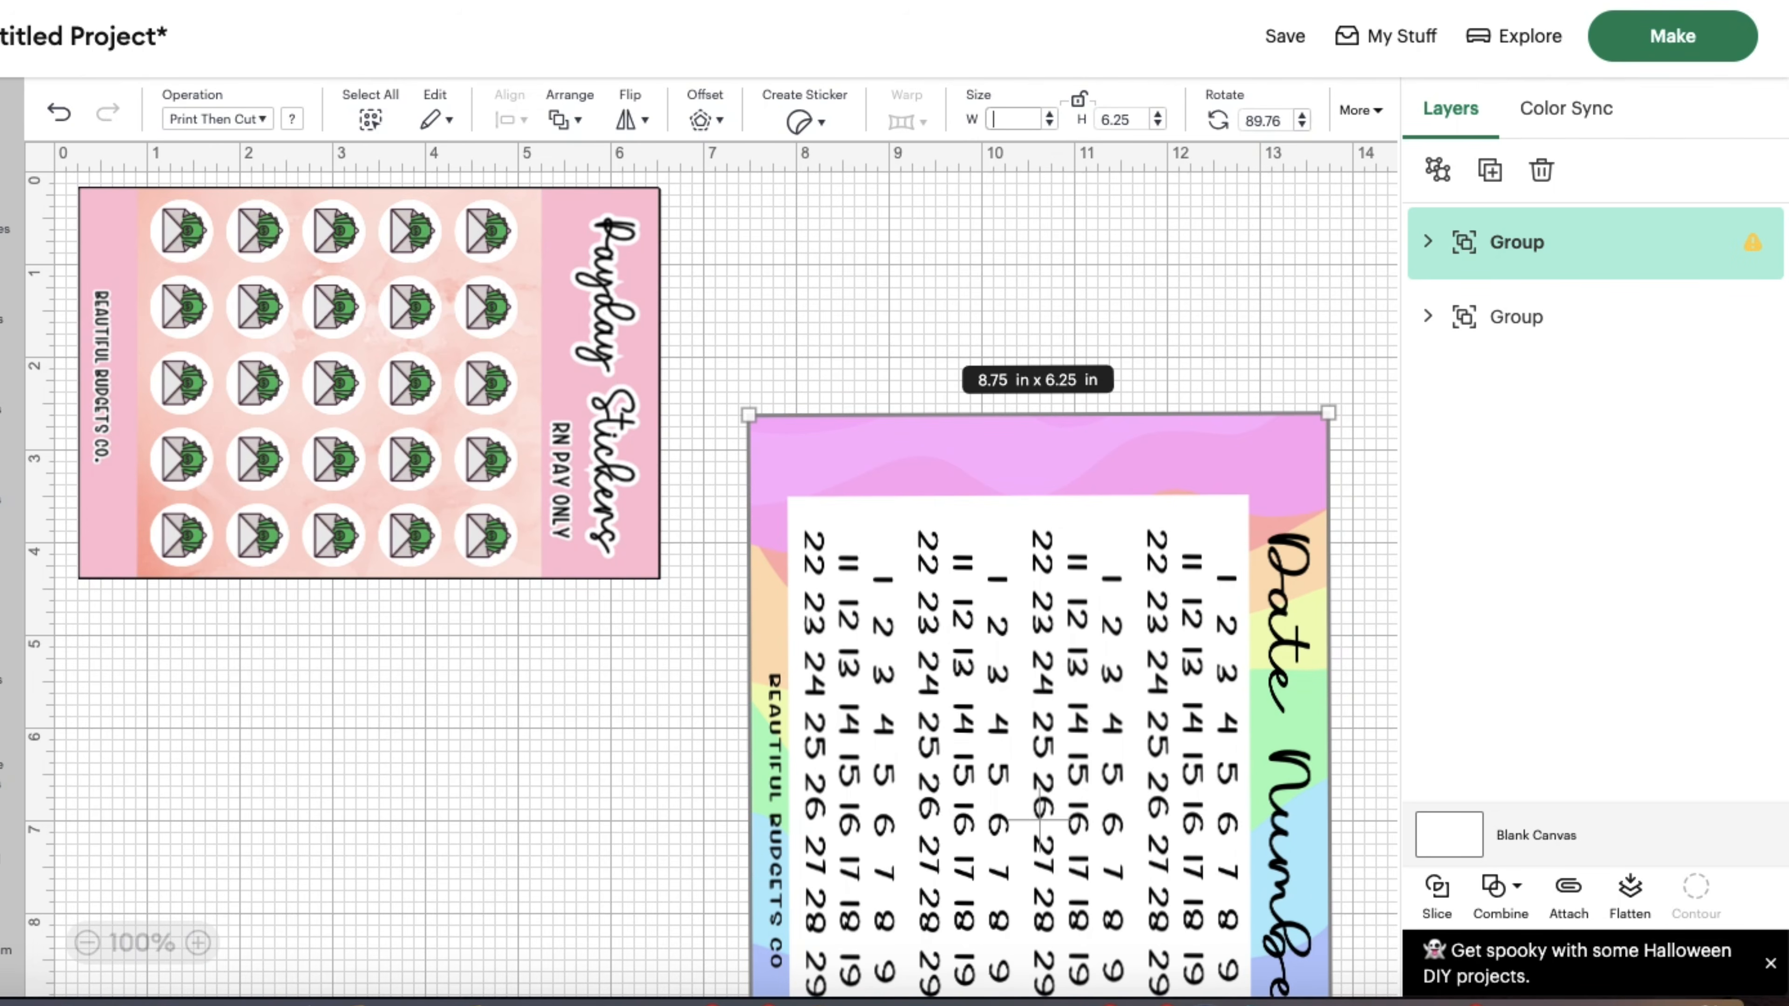
key("Return")
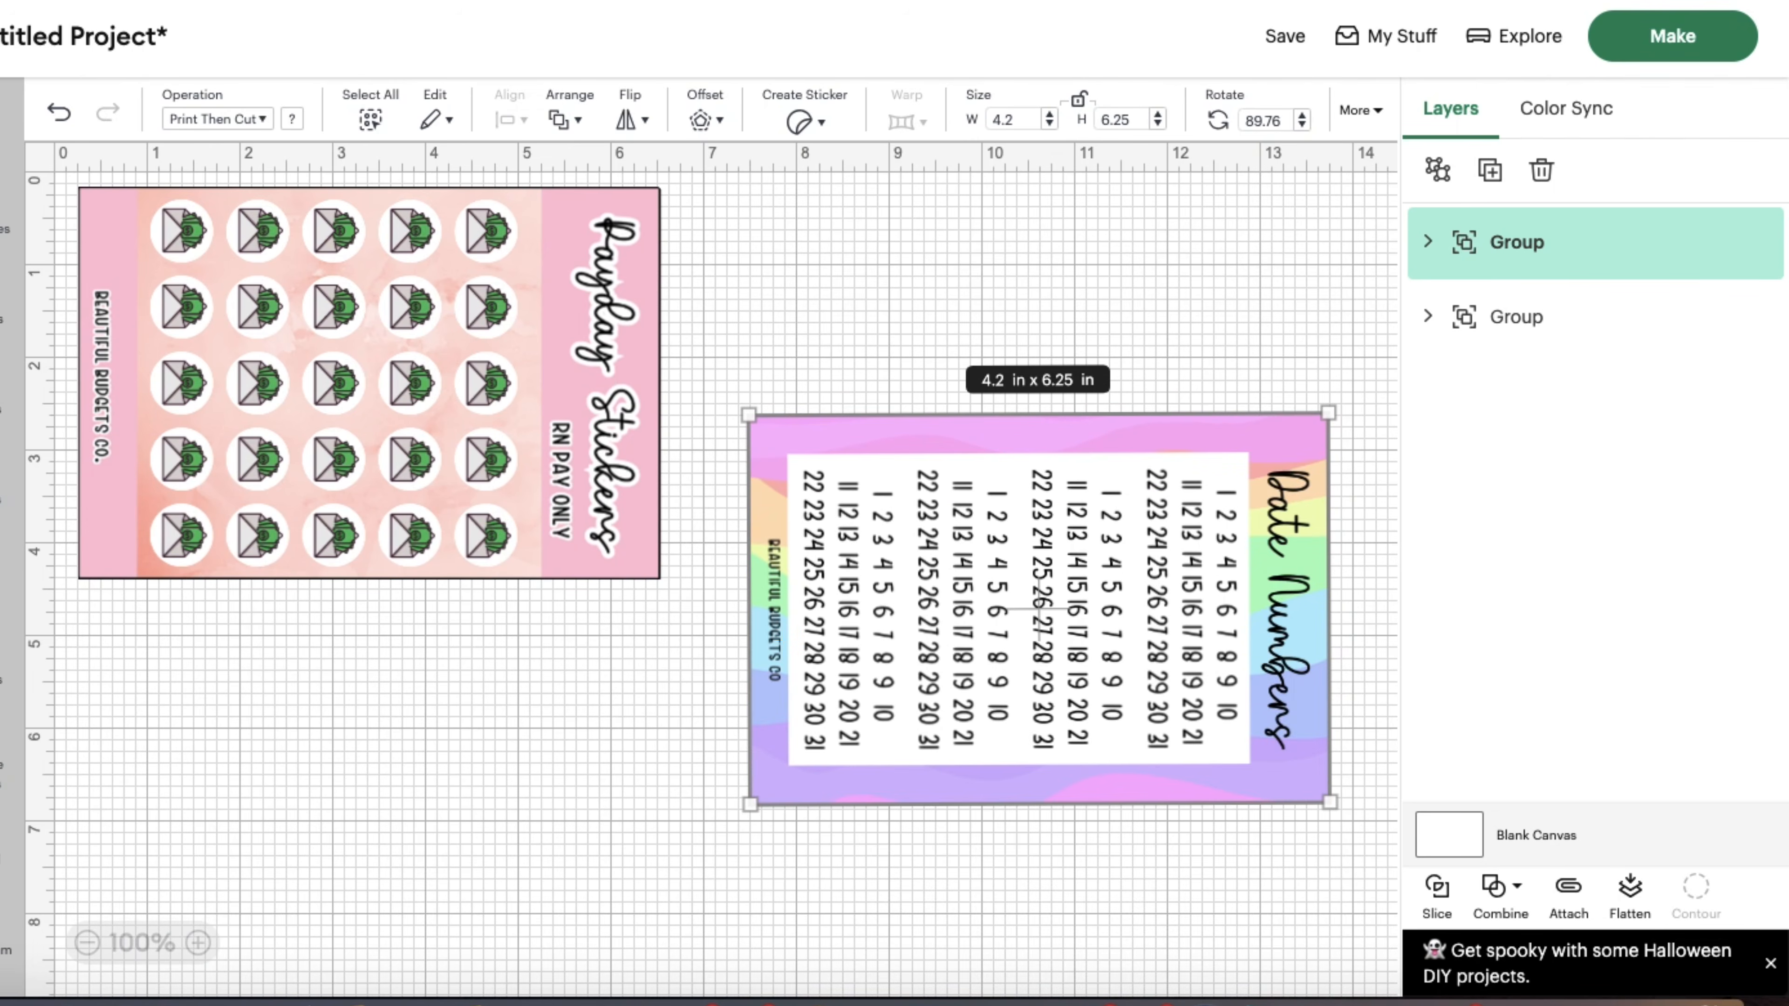
- Move the Date Numbers group directly below the Payday Stickers sheet, lining up their side edges
left_click(1044, 318)
left_click_drag(1021, 597, 372, 781)
left_click(889, 594)
scroll(833, 515, "down", 2)
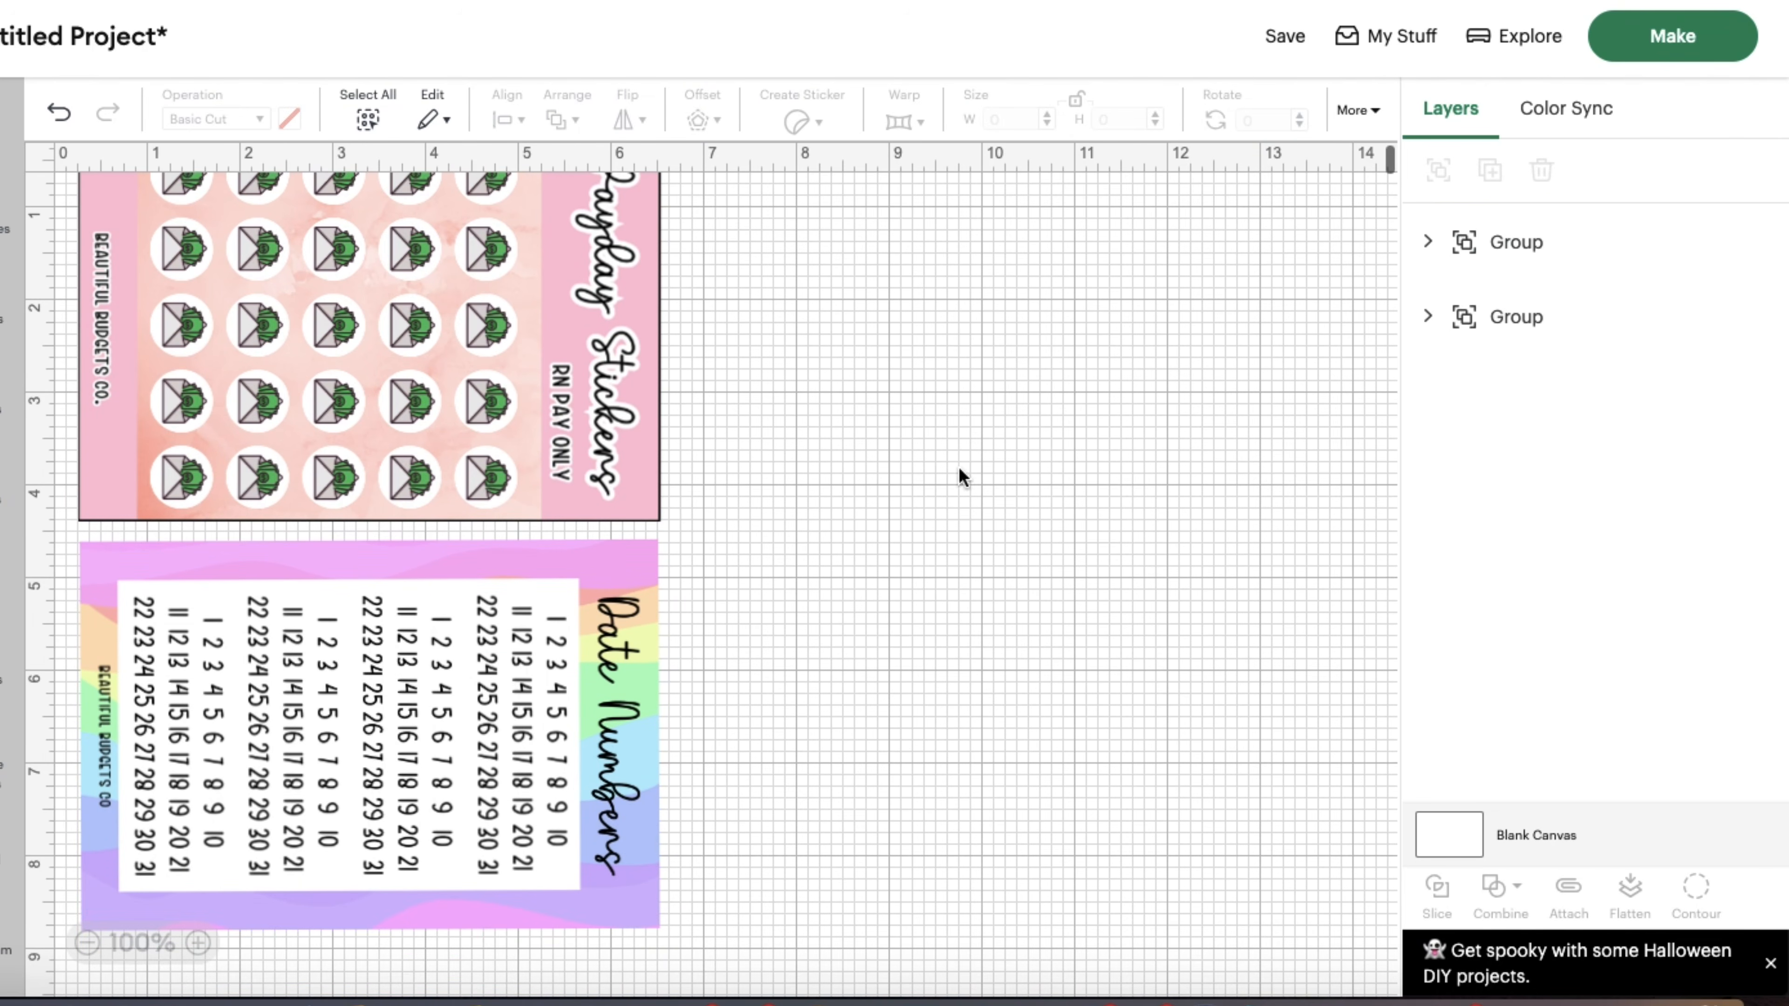
- Ungroup the Date Numbers sheet into its number grid and background layers
left_click(1529, 319)
left_click(1511, 265)
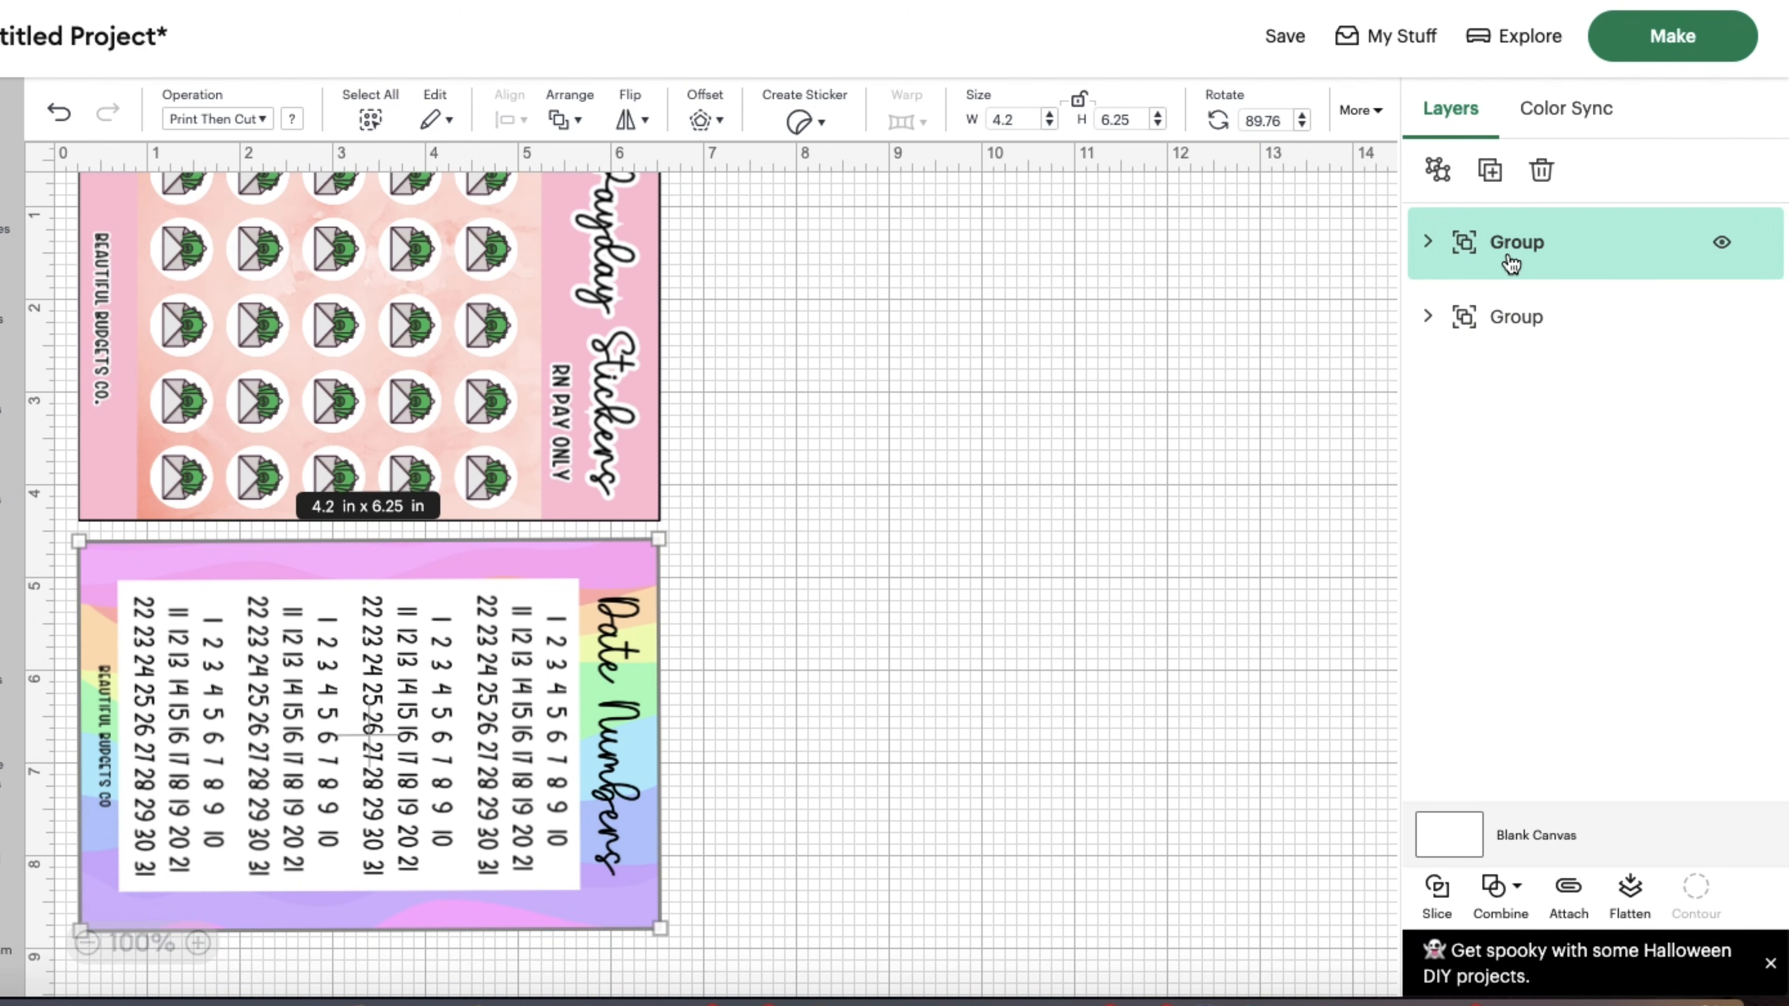
left_click(1438, 169)
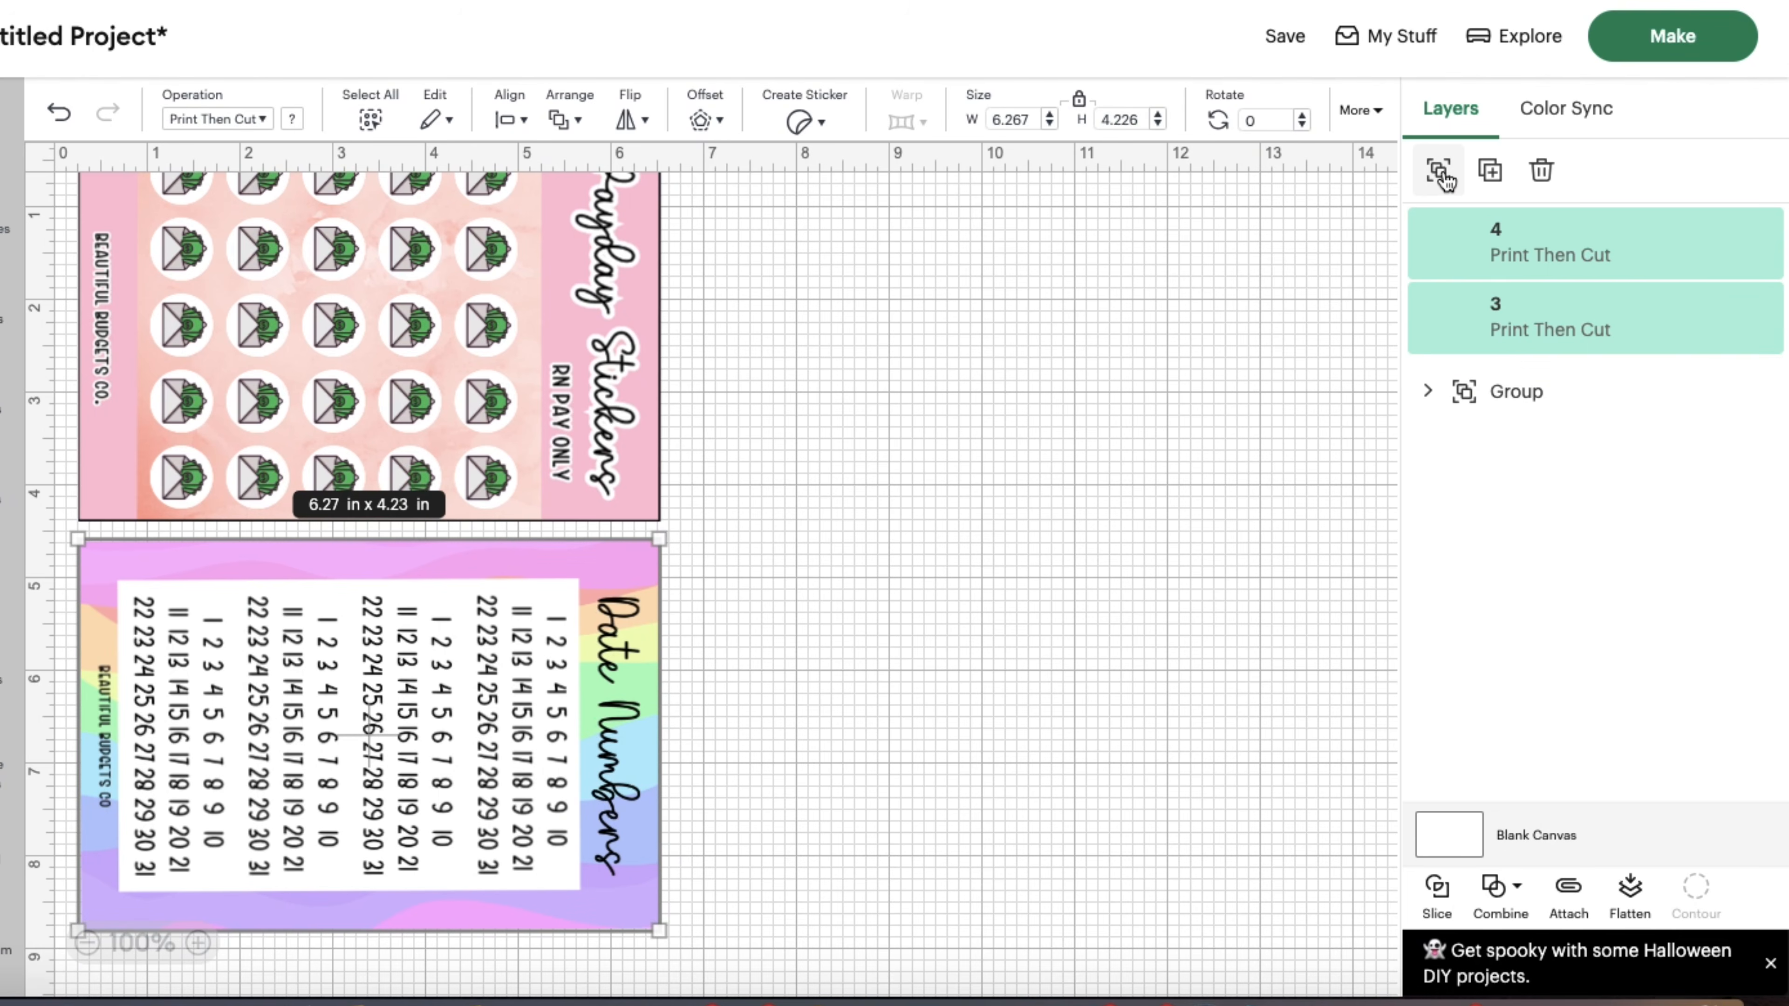
left_click(1298, 391)
- Duplicate the Date Numbers background layer eight times
left_click(1476, 326)
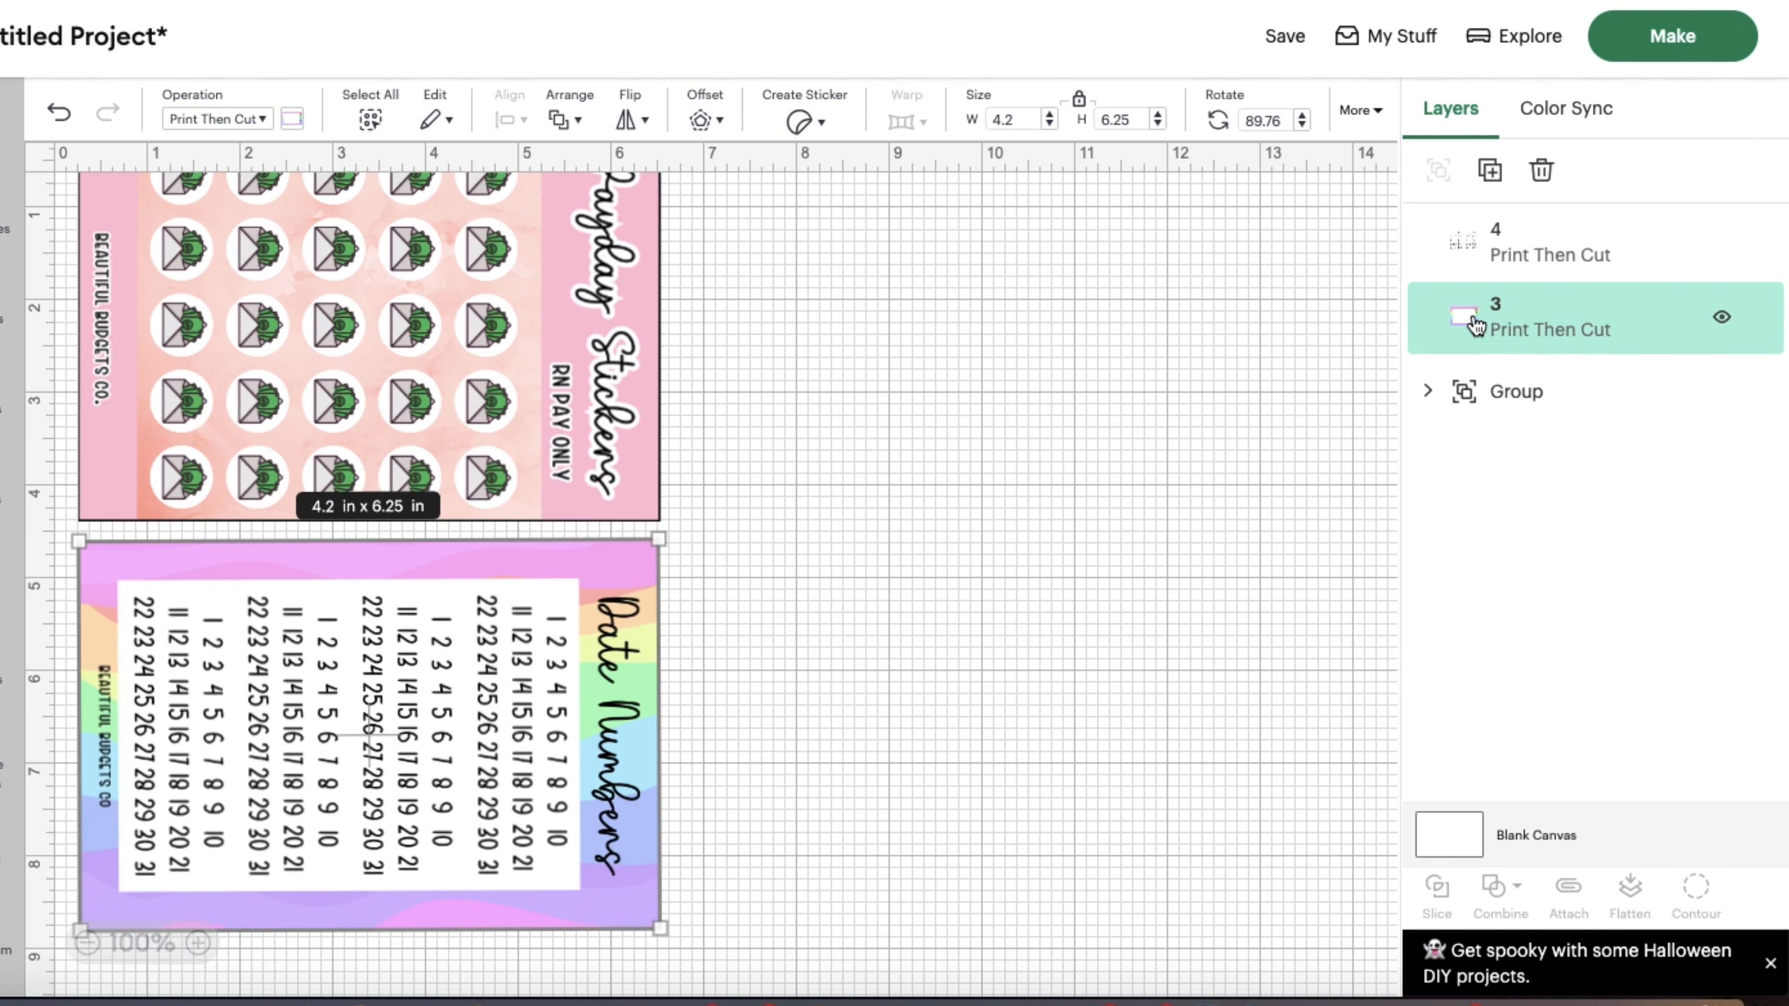
left_click(1491, 171)
left_click(1491, 170)
left_click(1491, 170)
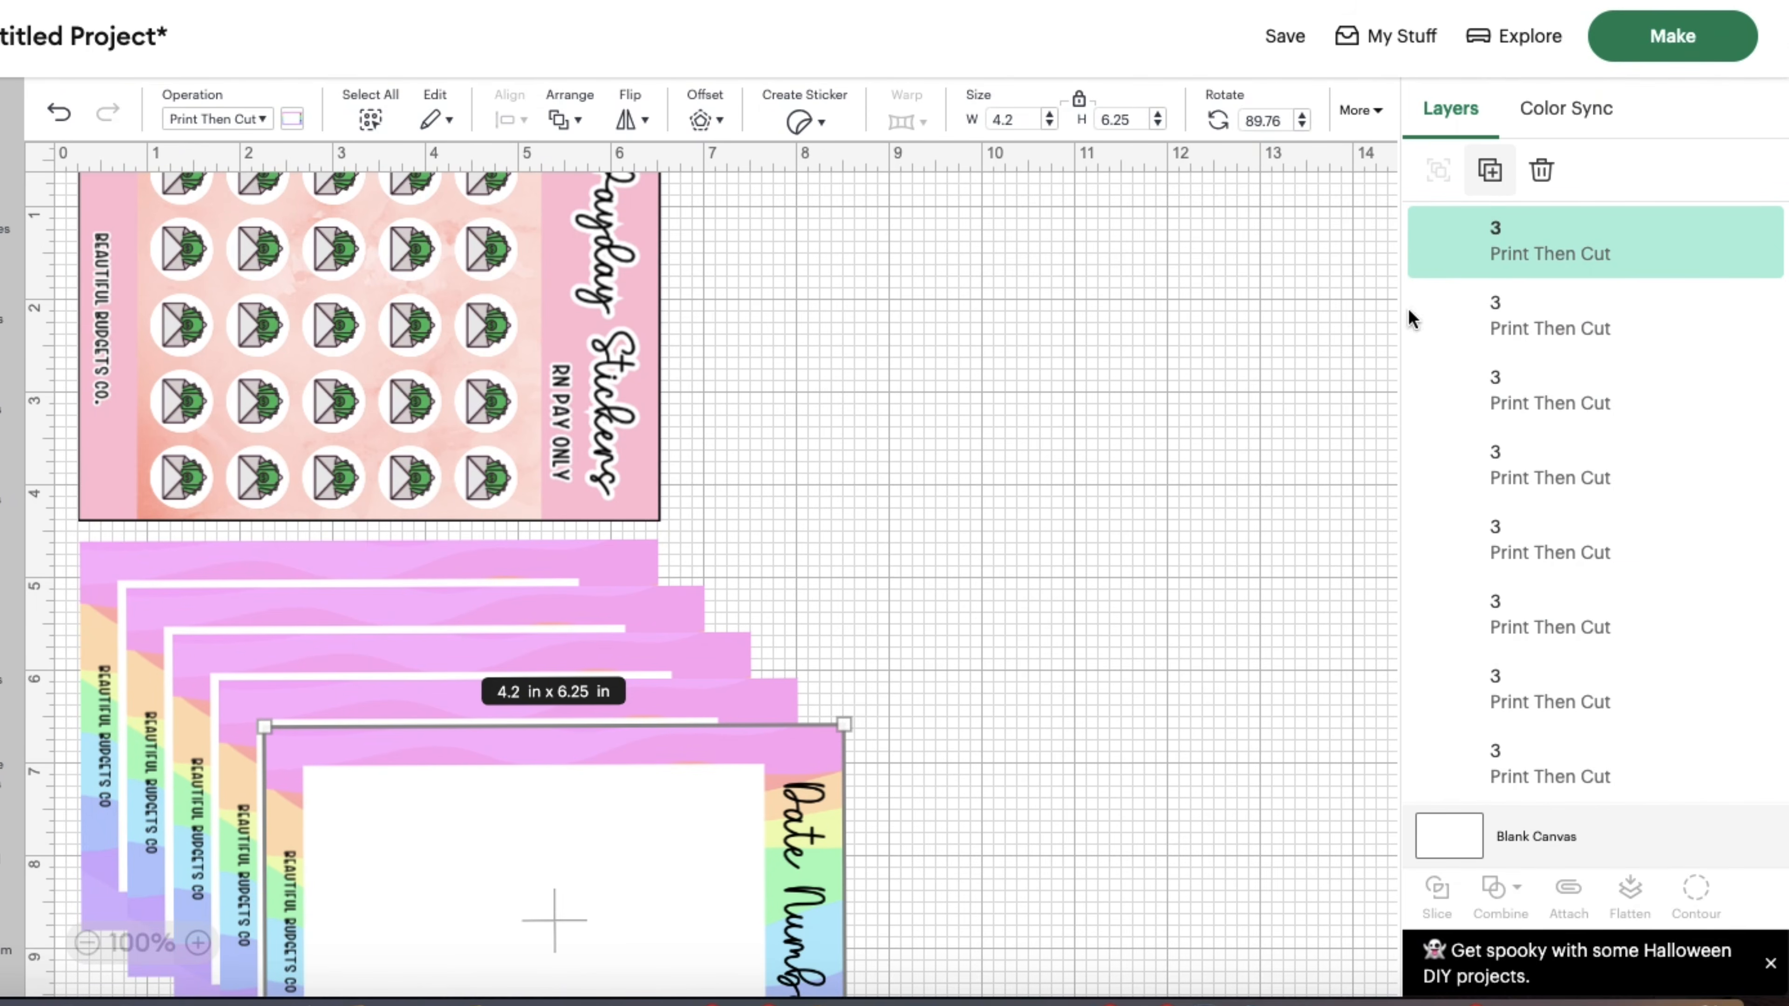
- Select the eight duplicated Date Numbers backgrounds and center-align them into a single stack
scroll(1338, 415, "down", 5)
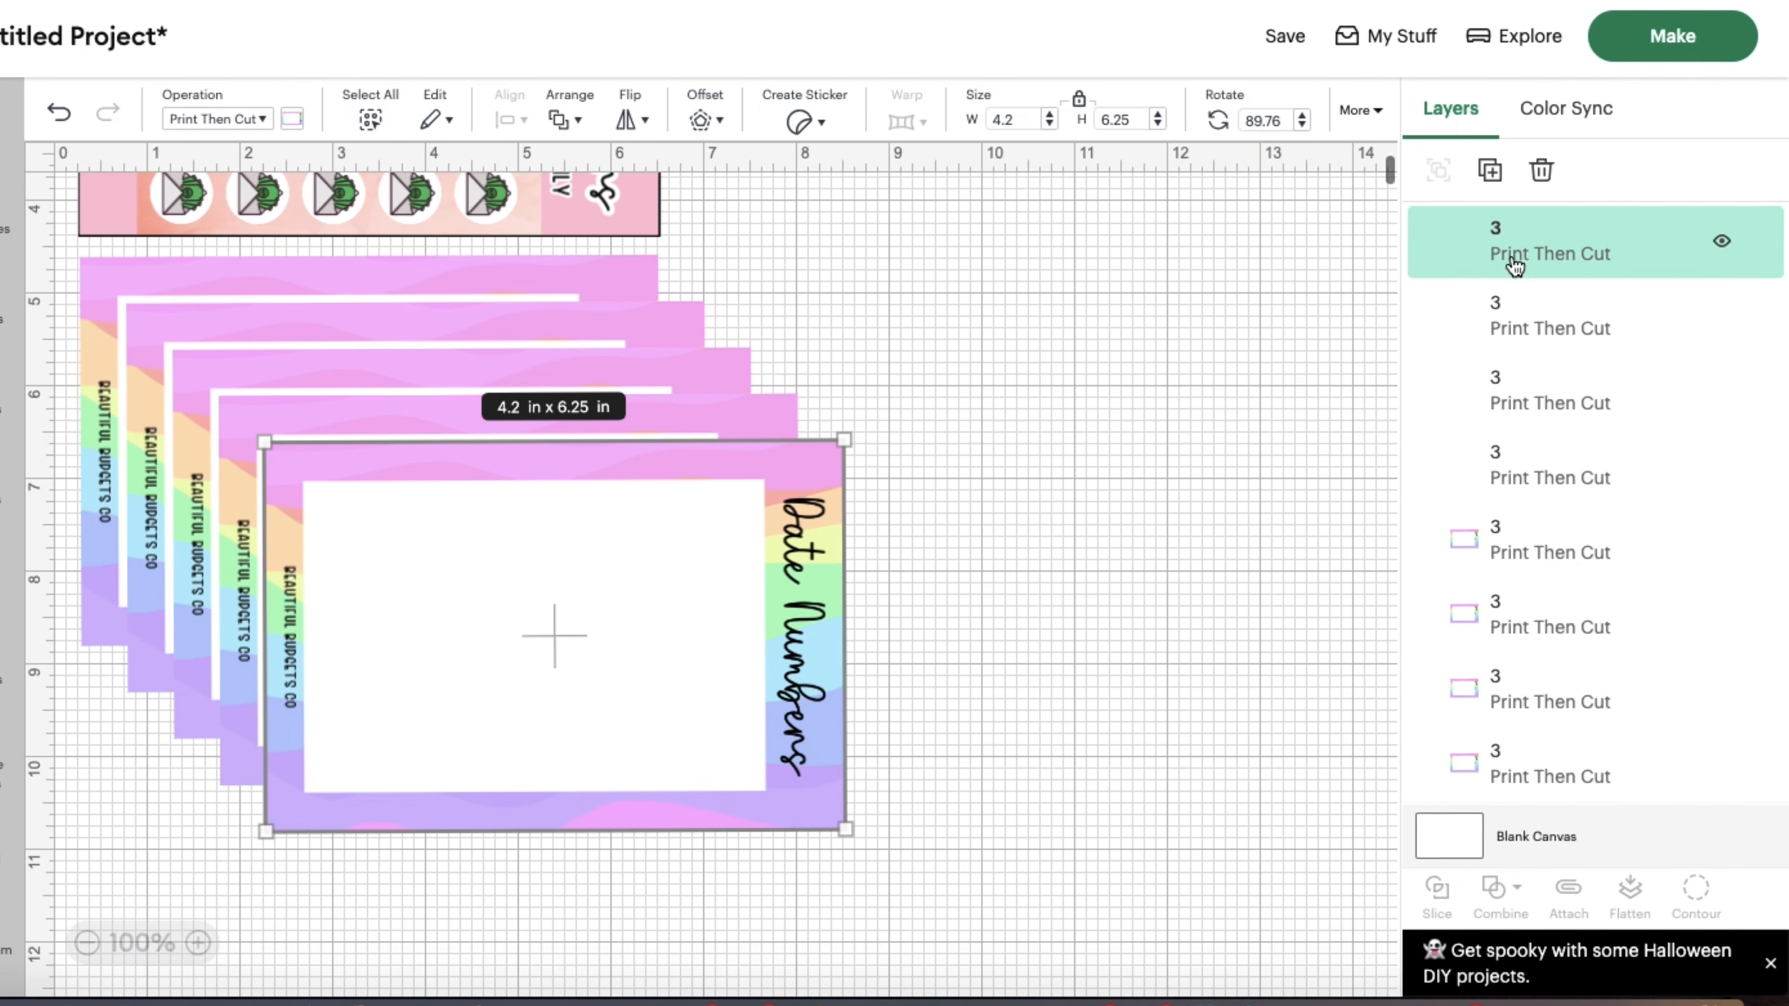
left_click(1507, 321, "shift")
left_click(1506, 376, "shift")
left_click(1497, 462, "shift")
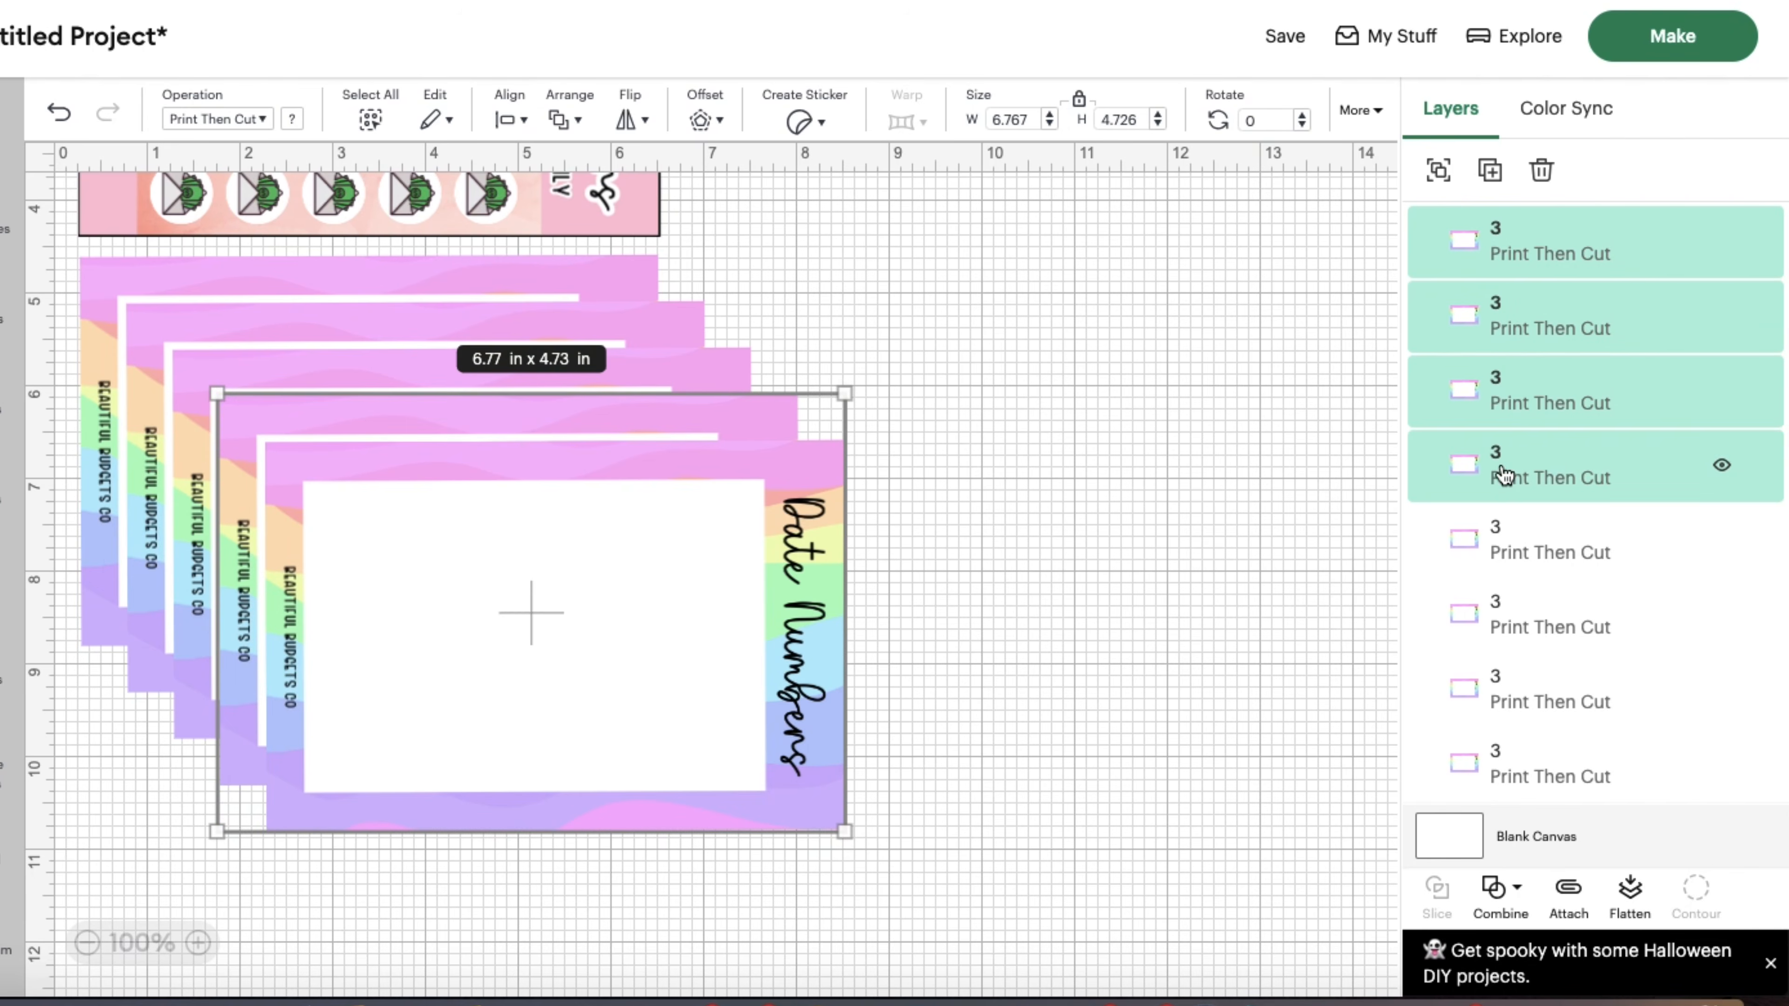
left_click(1497, 536, "shift")
left_click(1506, 617, "shift")
scroll(1506, 705, "down", 2)
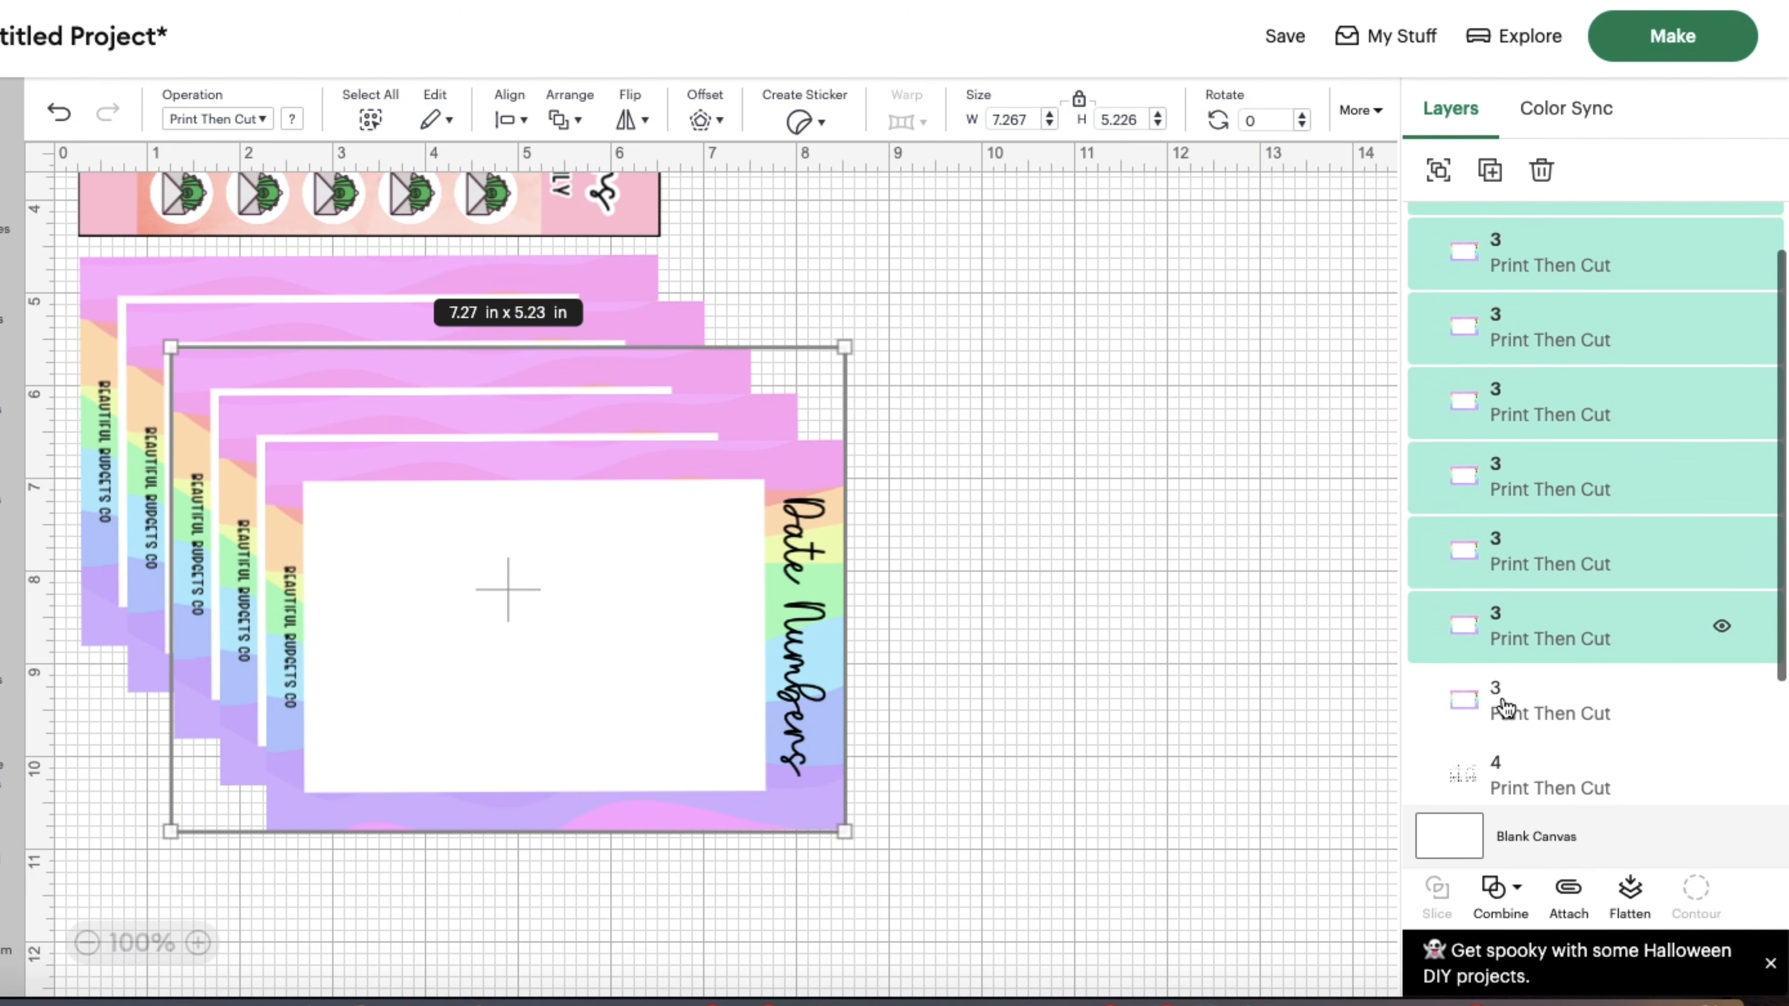
left_click(1499, 591, "shift")
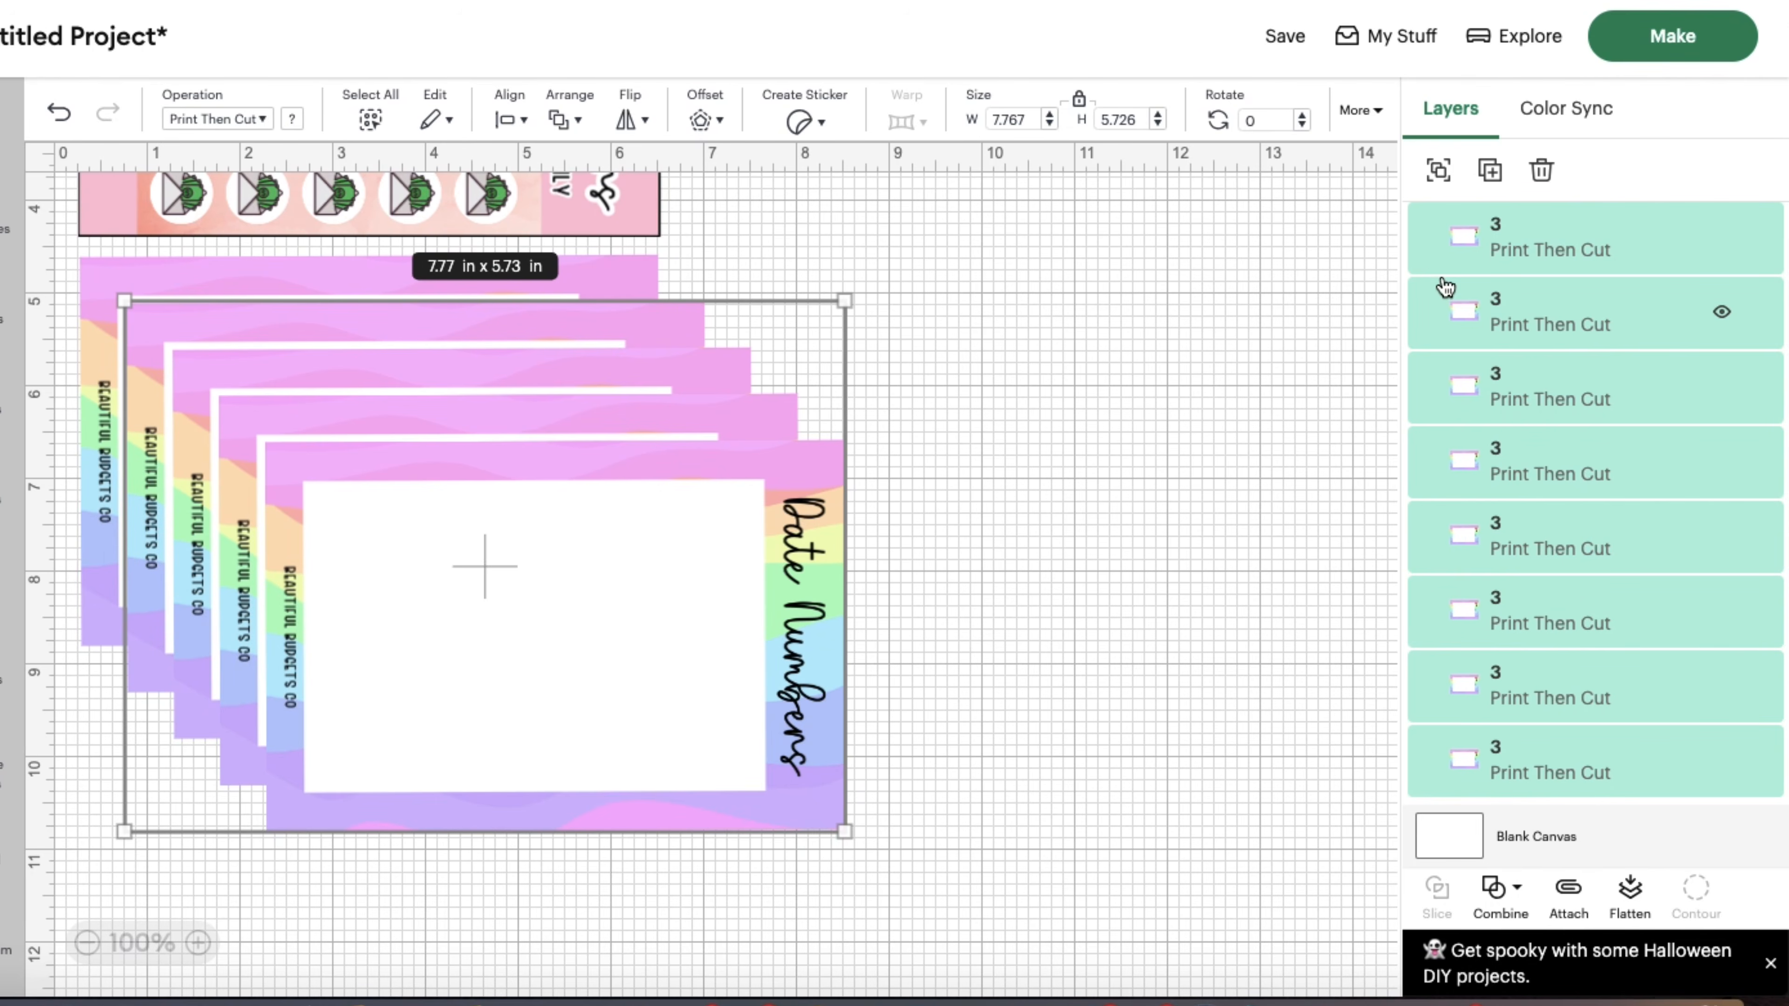
left_click(519, 125)
left_click(554, 475)
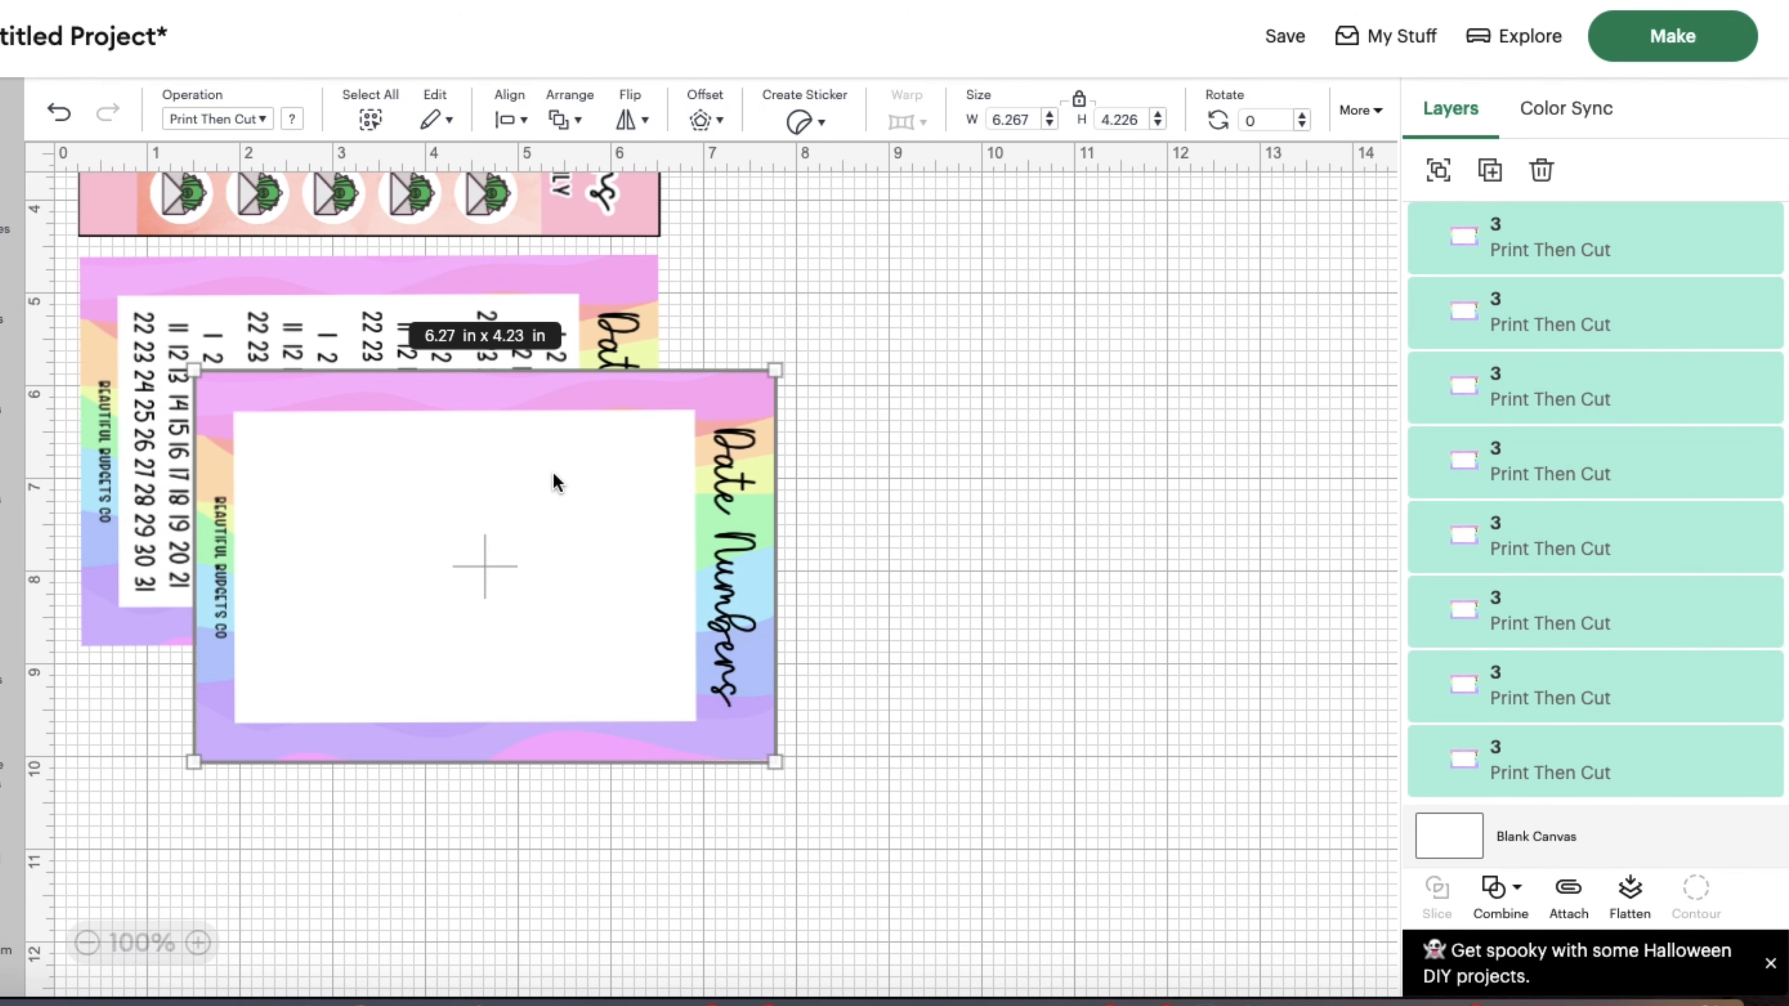
- Change the stacked Date Numbers duplicates to Basic Cut and move them over the Date Numbers sheet
left_click(263, 119)
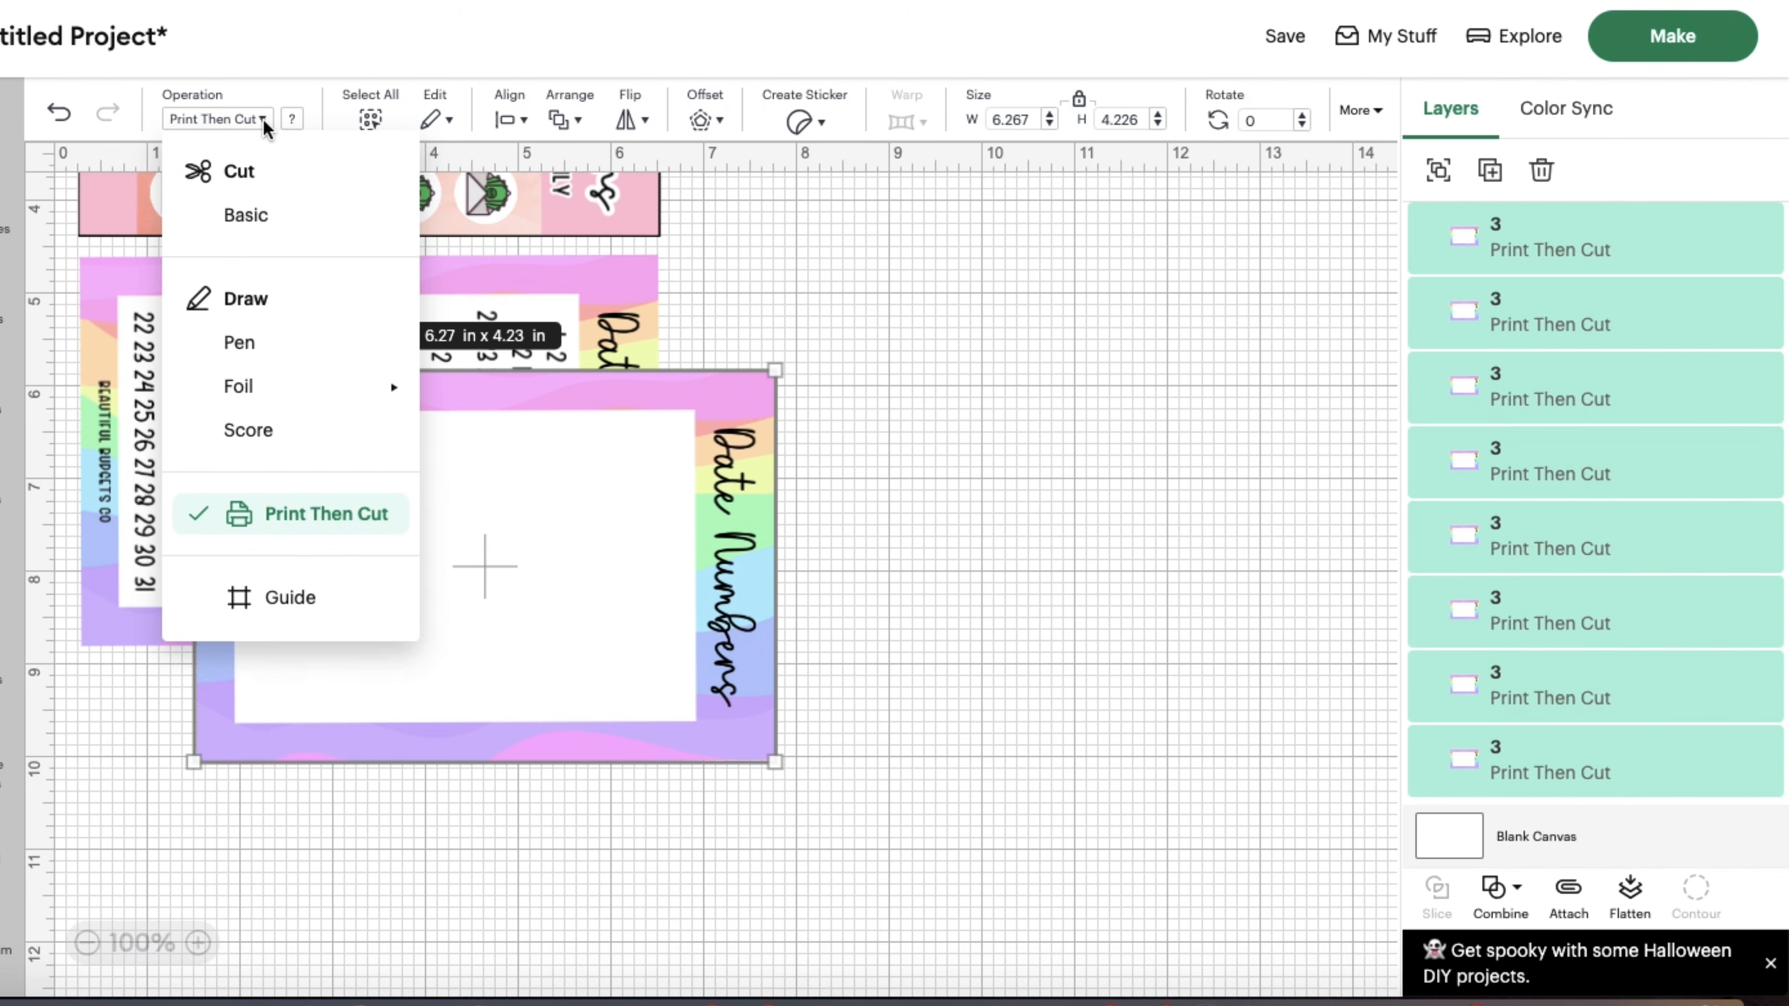
left_click(257, 211)
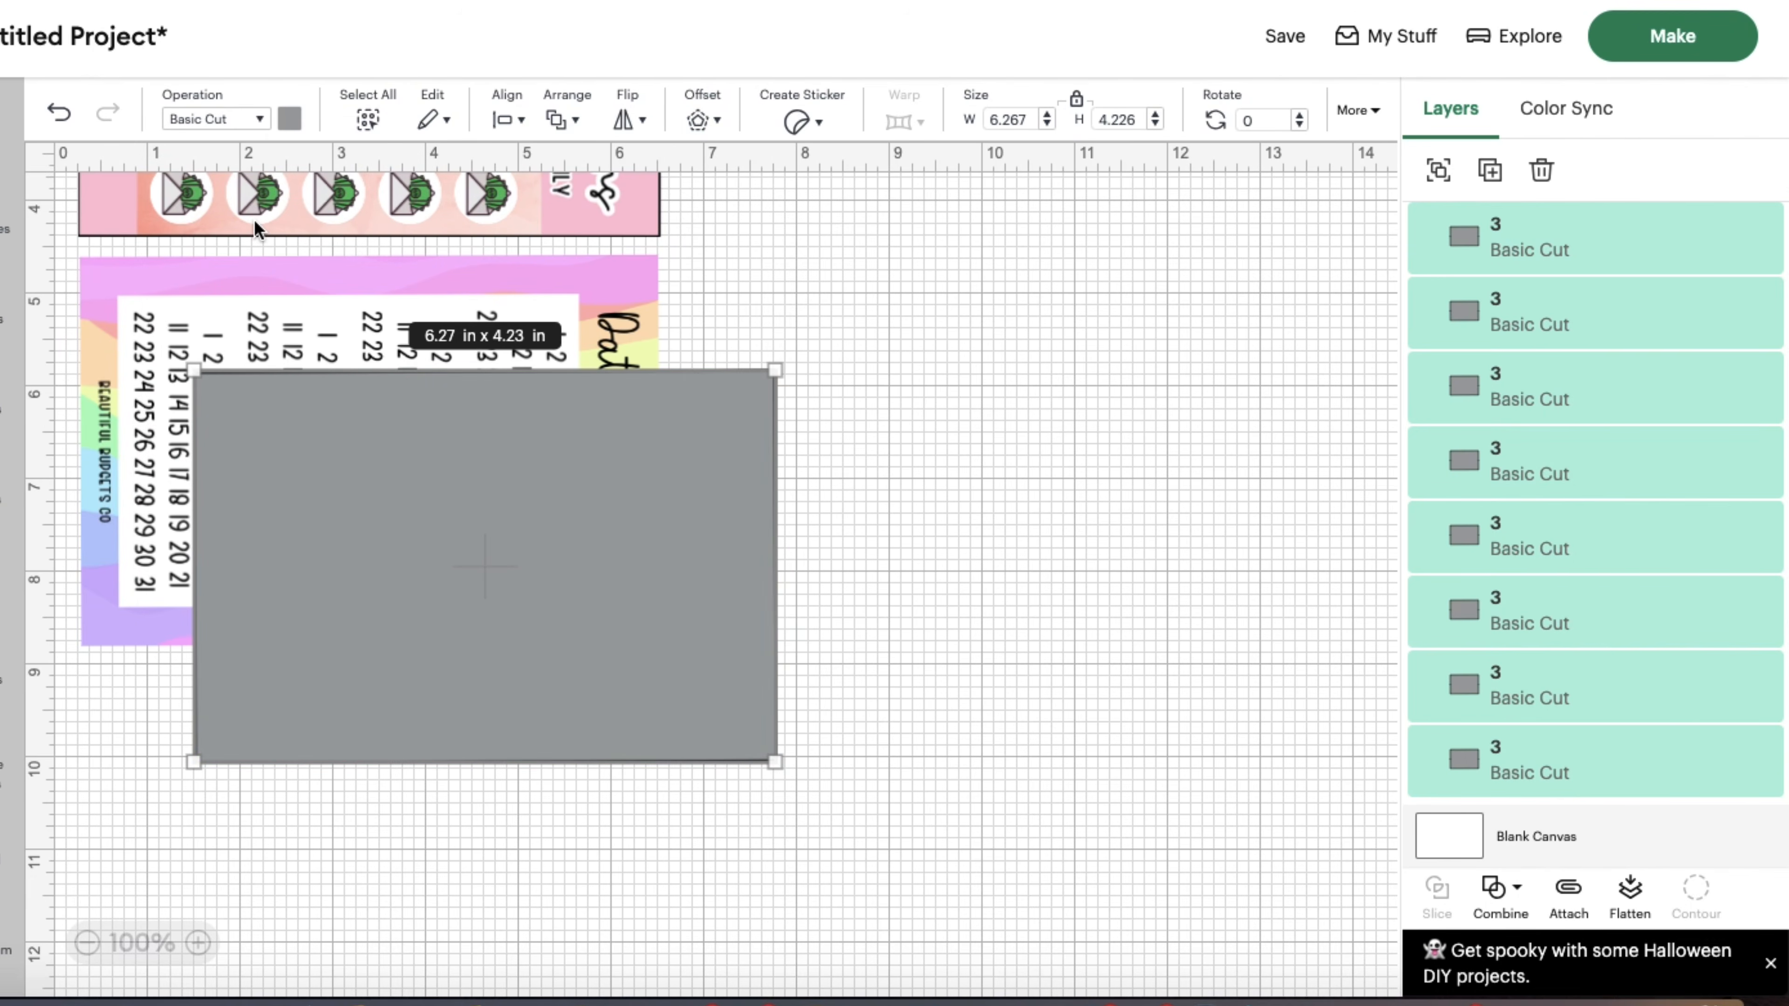
left_click_drag(422, 453, 316, 346)
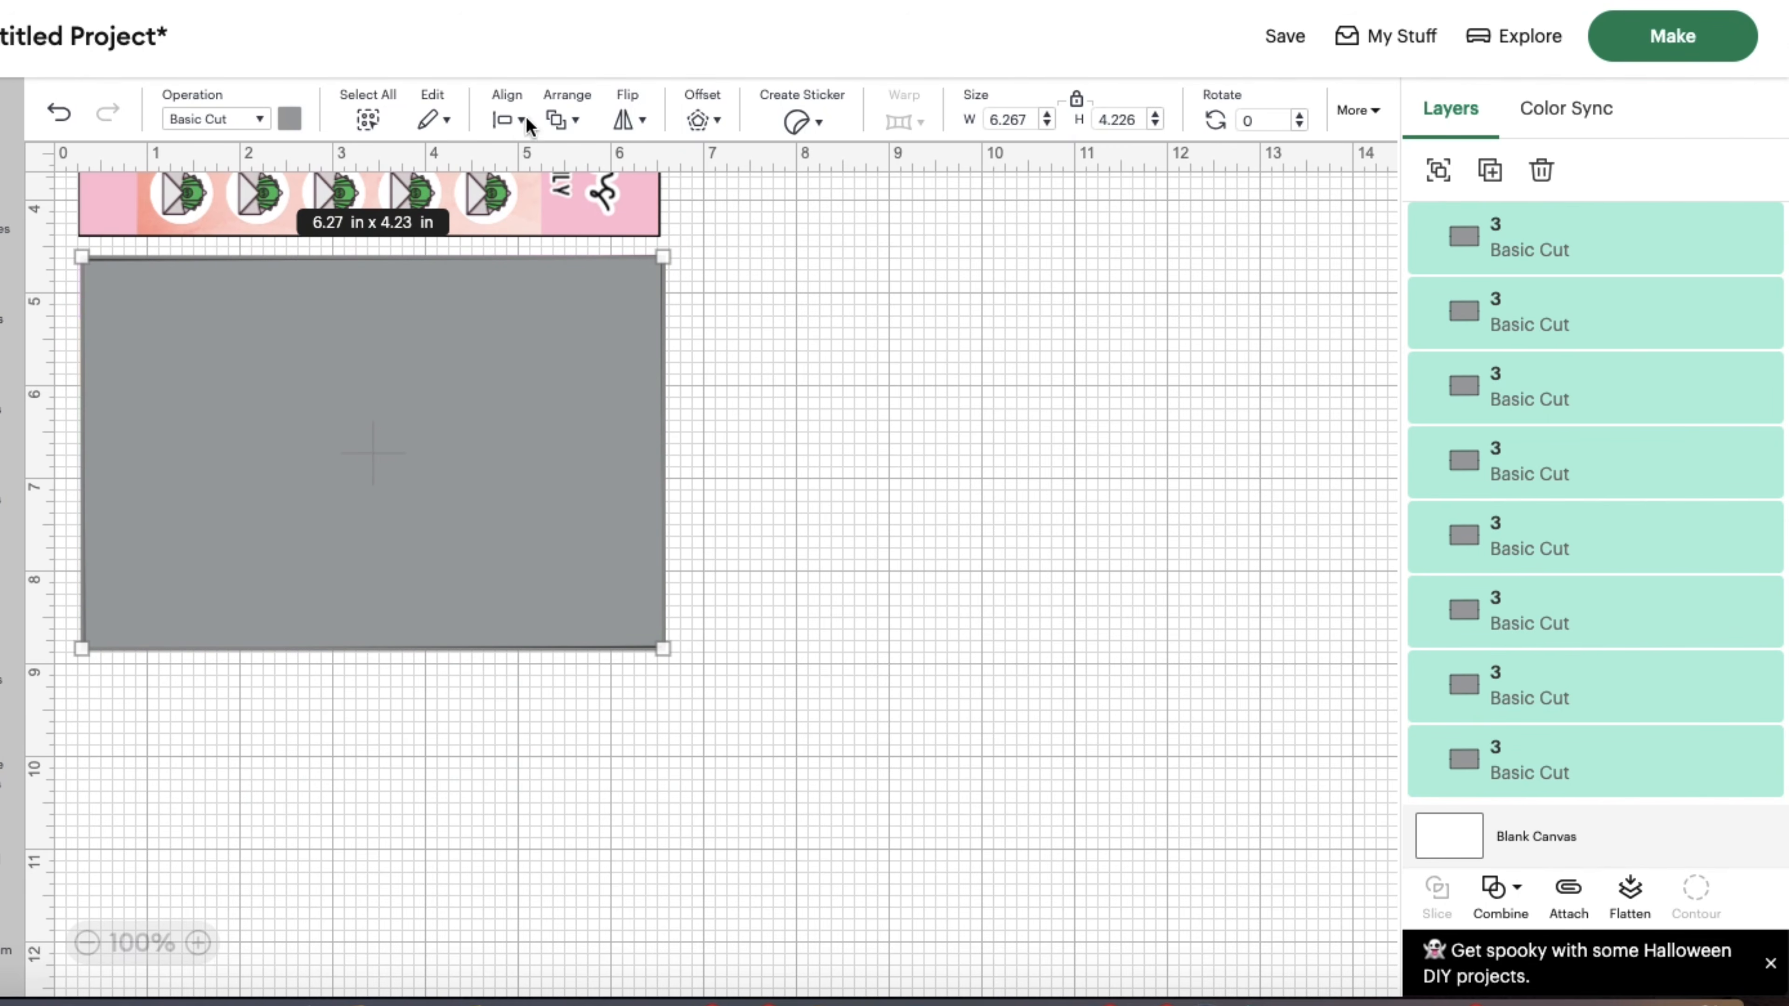
- Send the stacked Basic Cut backgrounds to the back, behind the Date Numbers artwork
left_click(558, 120)
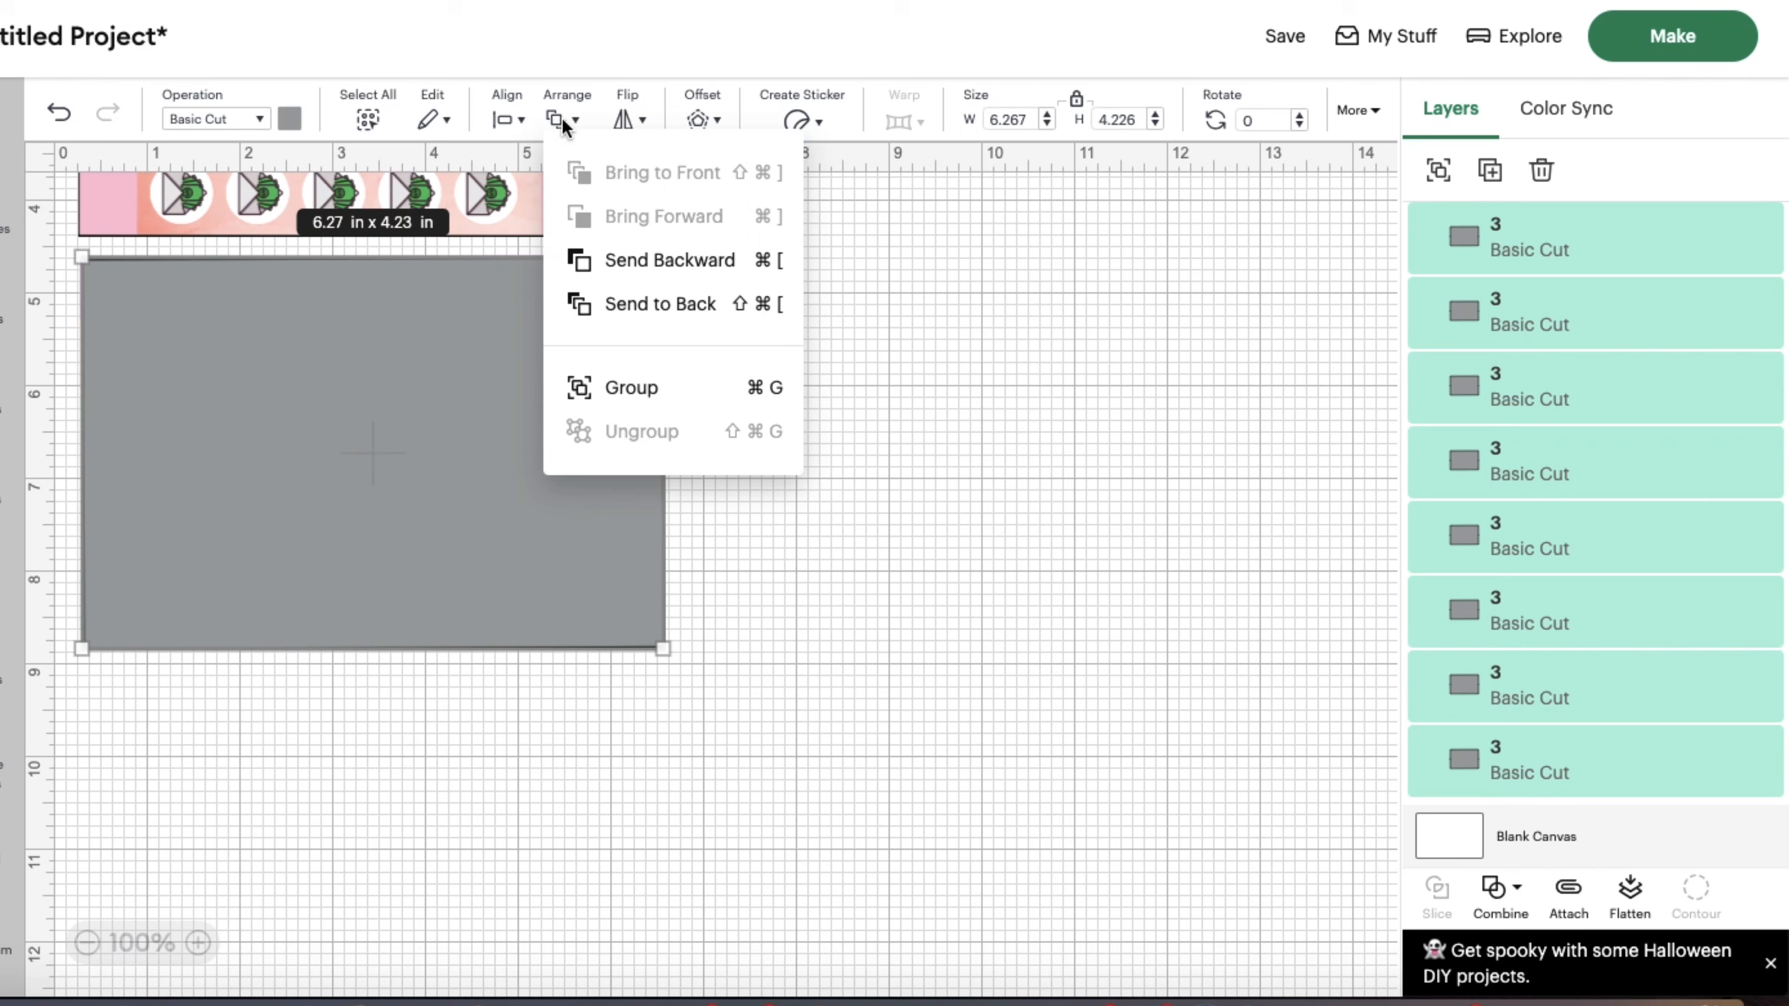
left_click(597, 305)
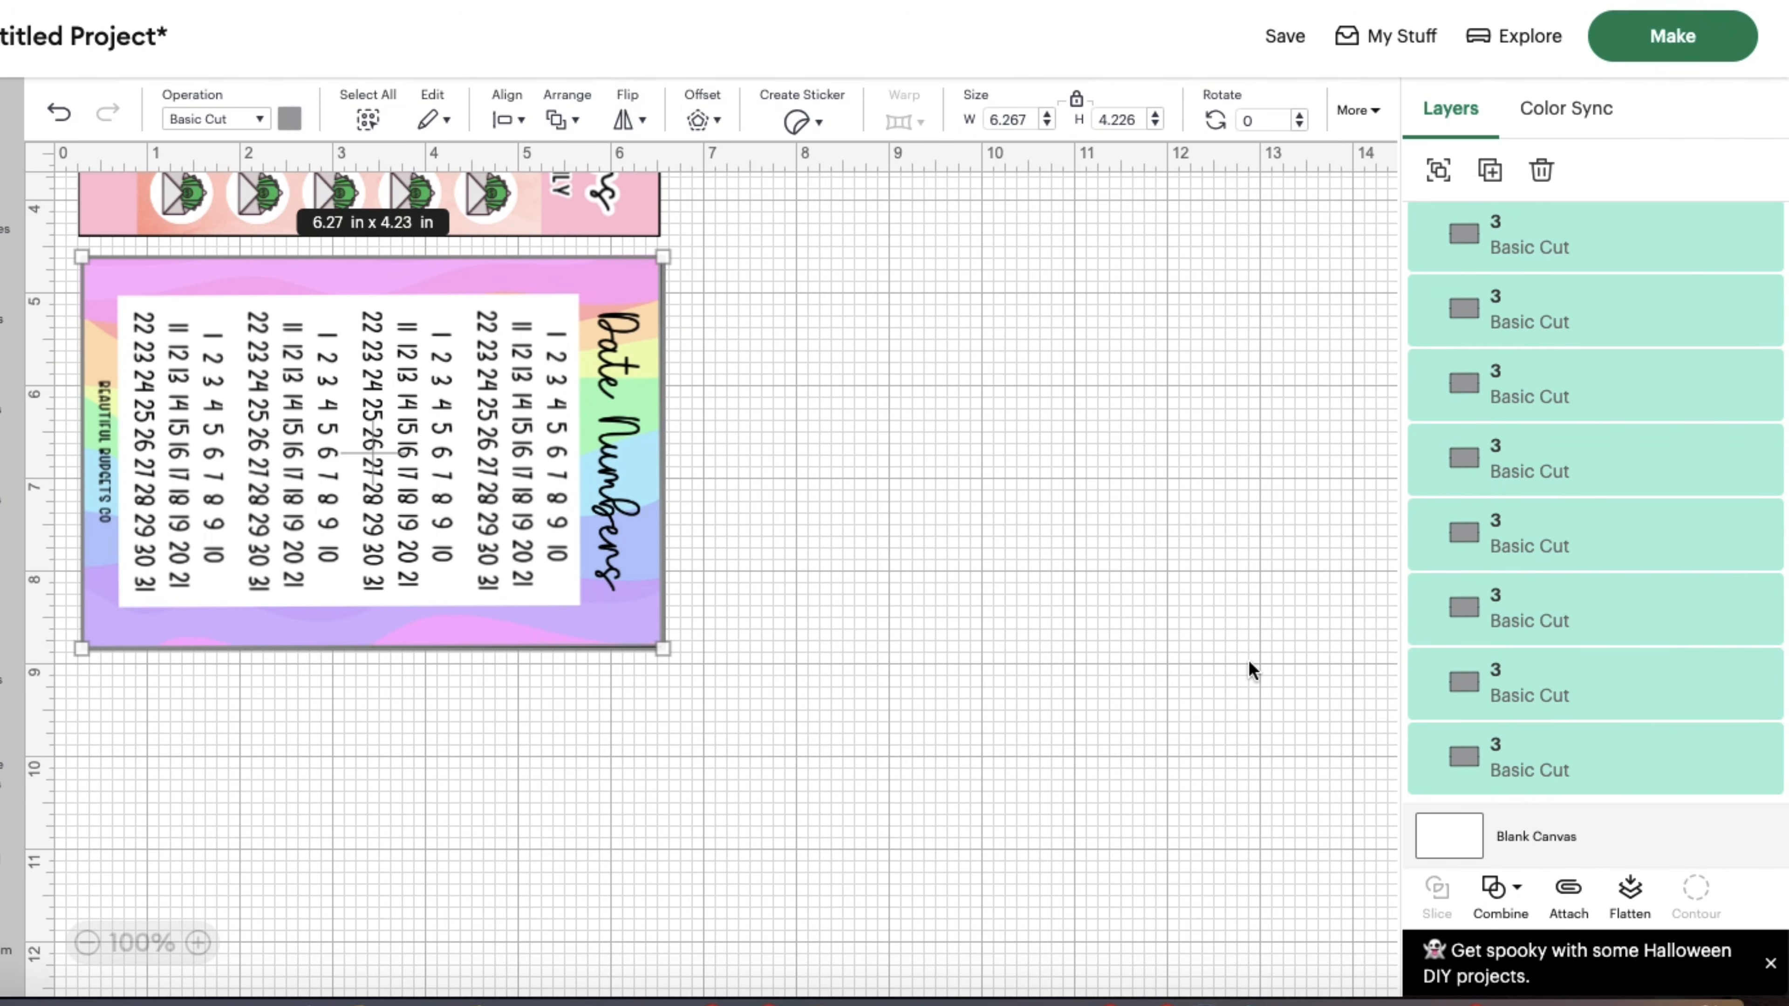
- Try center-aligning the number grid and printed background with the Basic Cut stack, and undo the alignment
scroll(1243, 663, "down", 3)
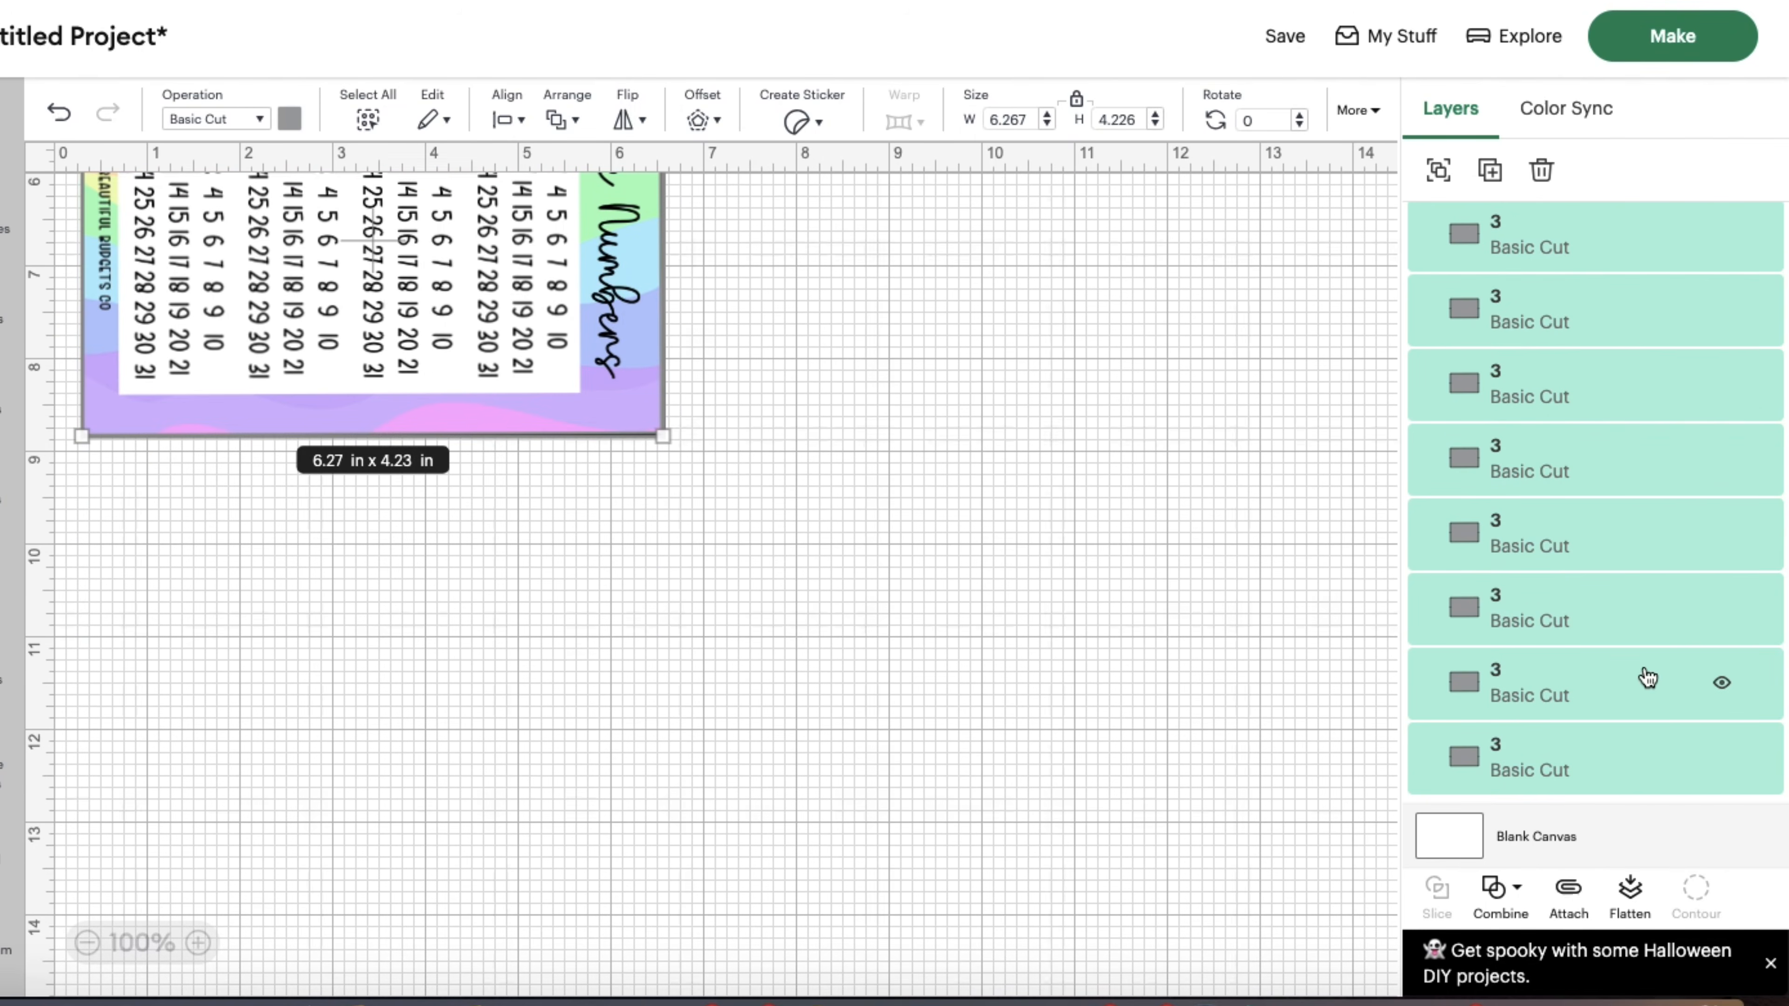
scroll(1648, 678, "up", 5)
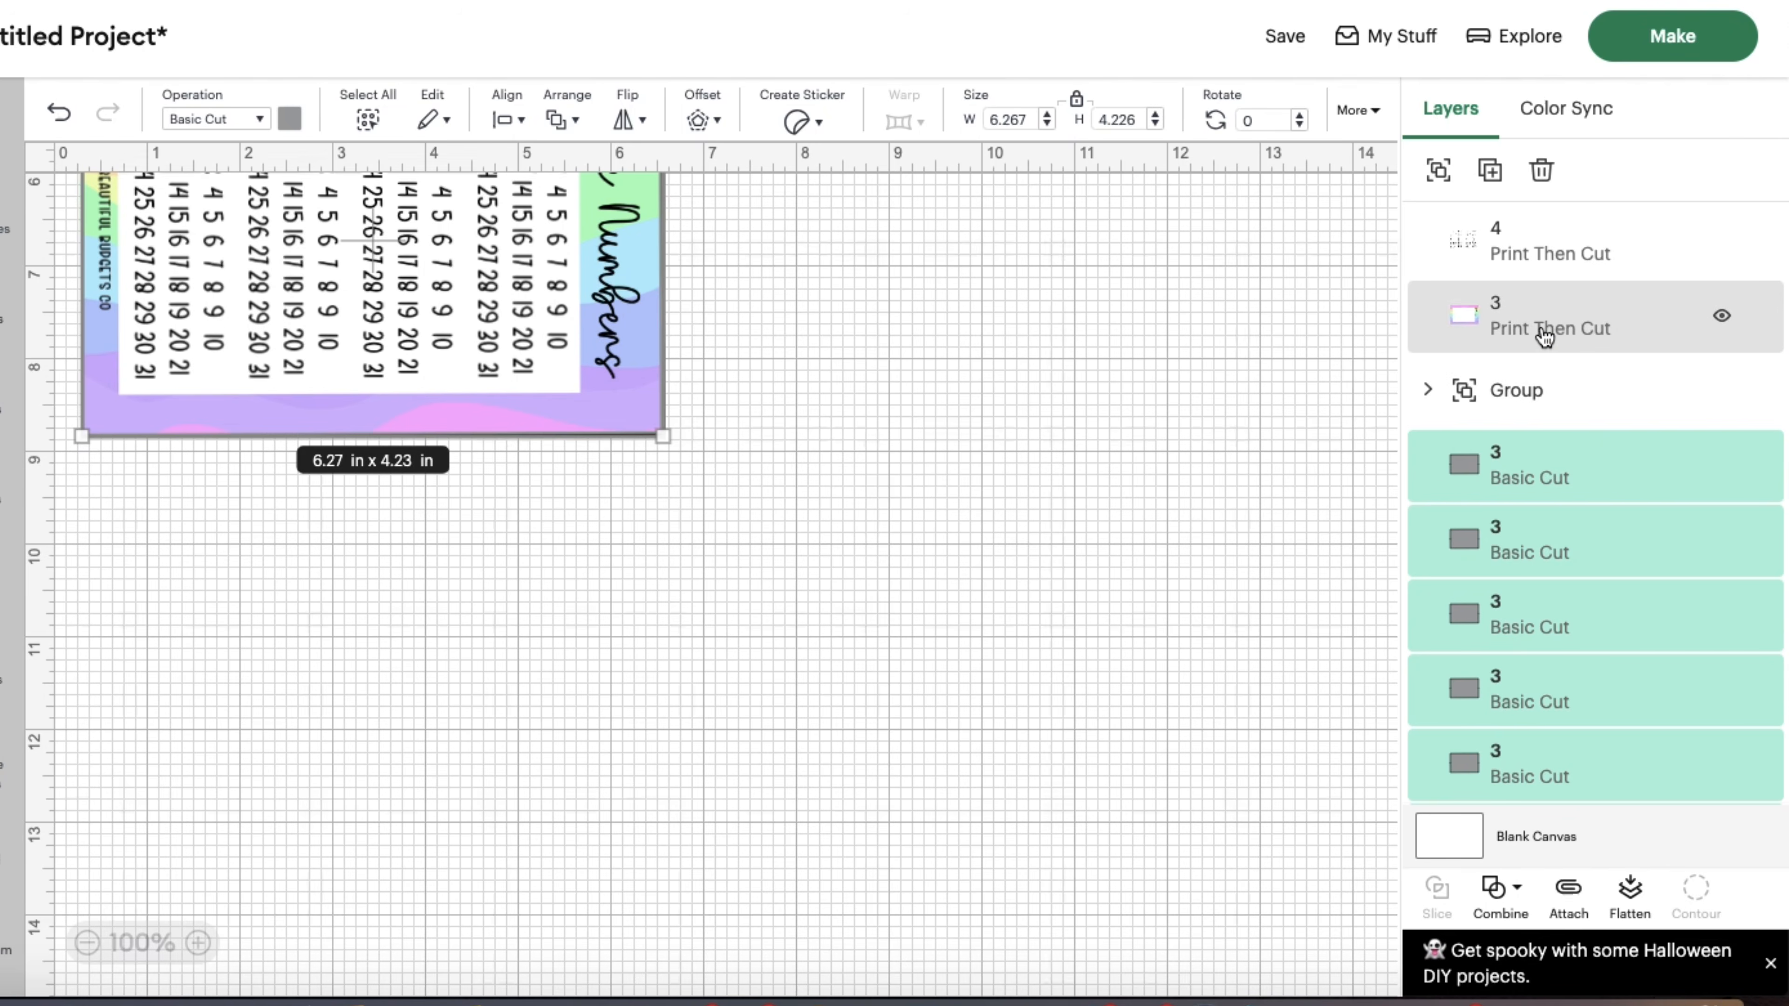
left_click(1544, 337, "shift")
left_click(1536, 261, "shift")
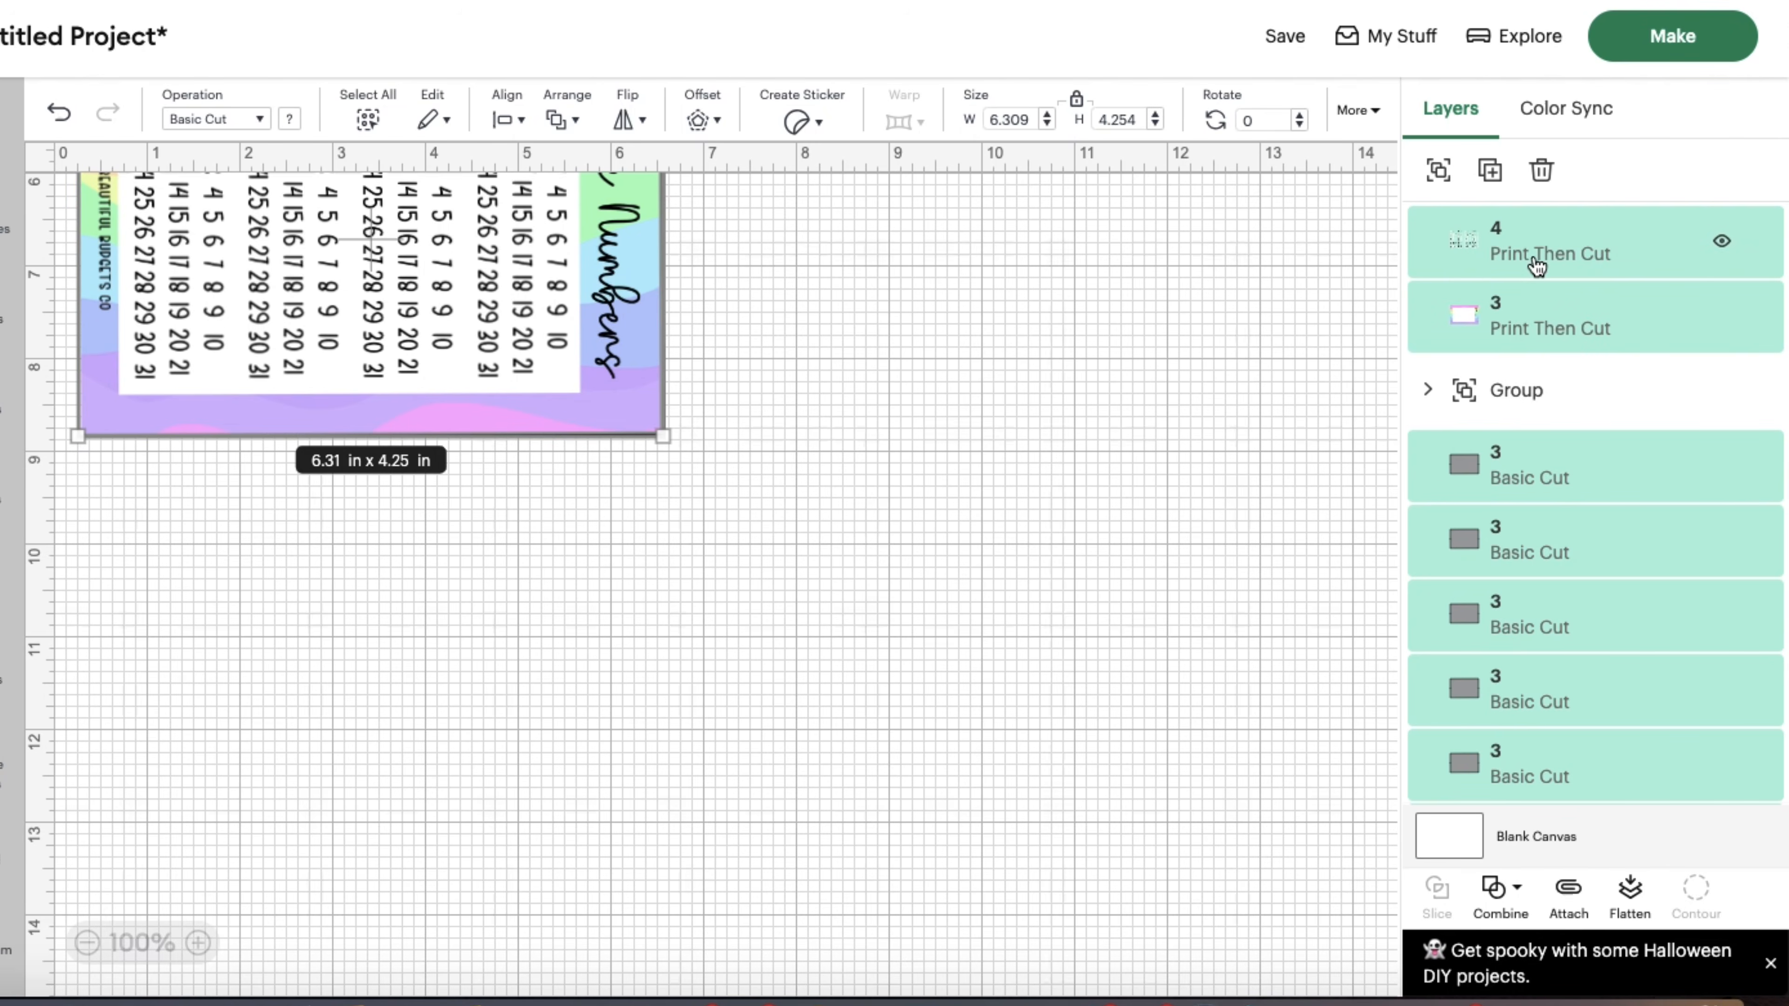
left_click(519, 121)
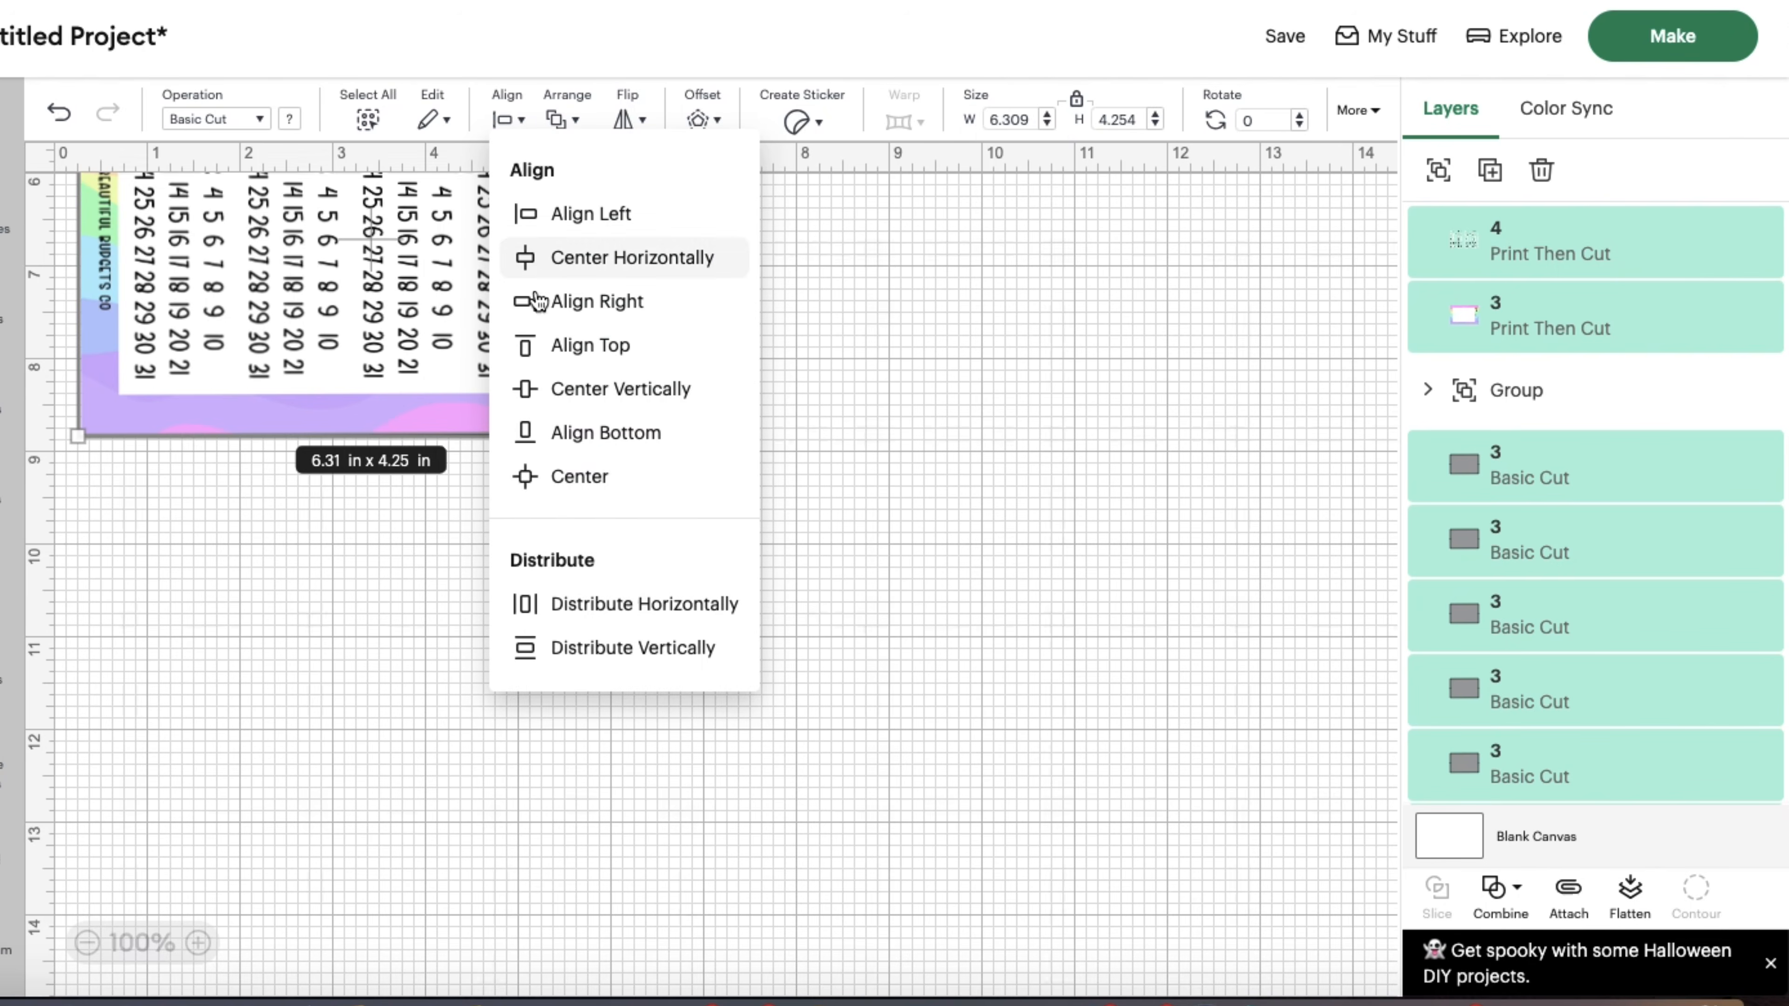
left_click(538, 477)
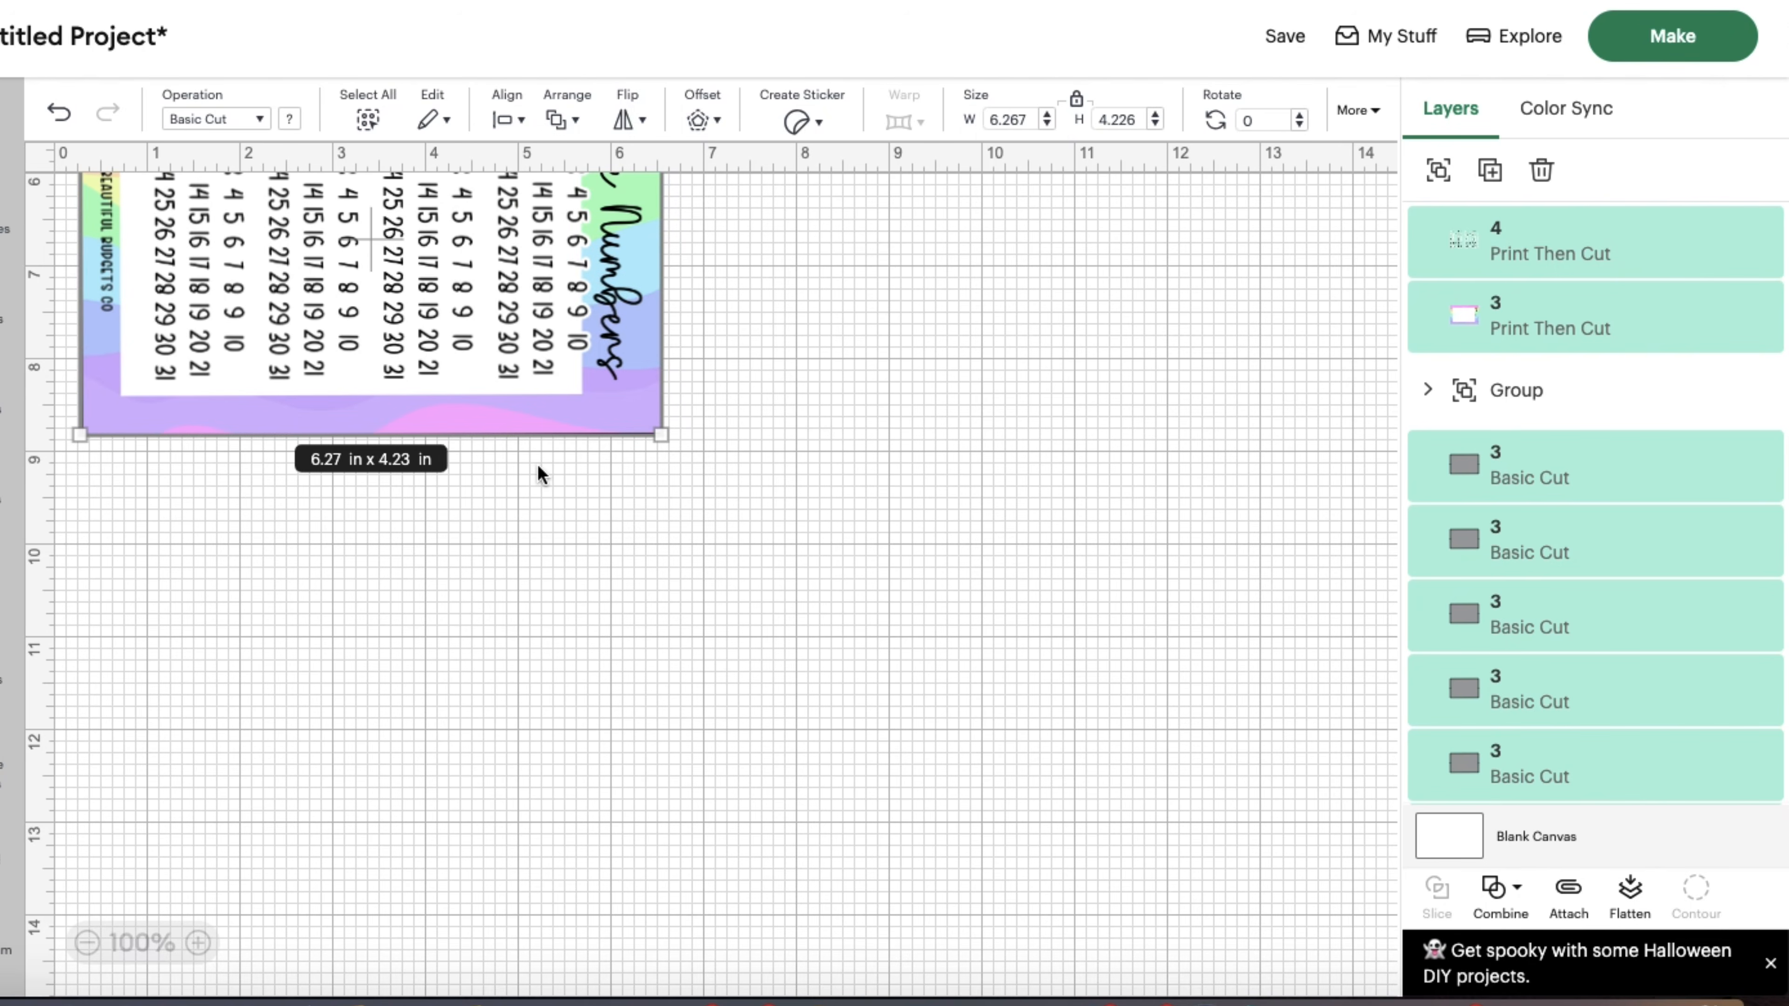
left_click(59, 111)
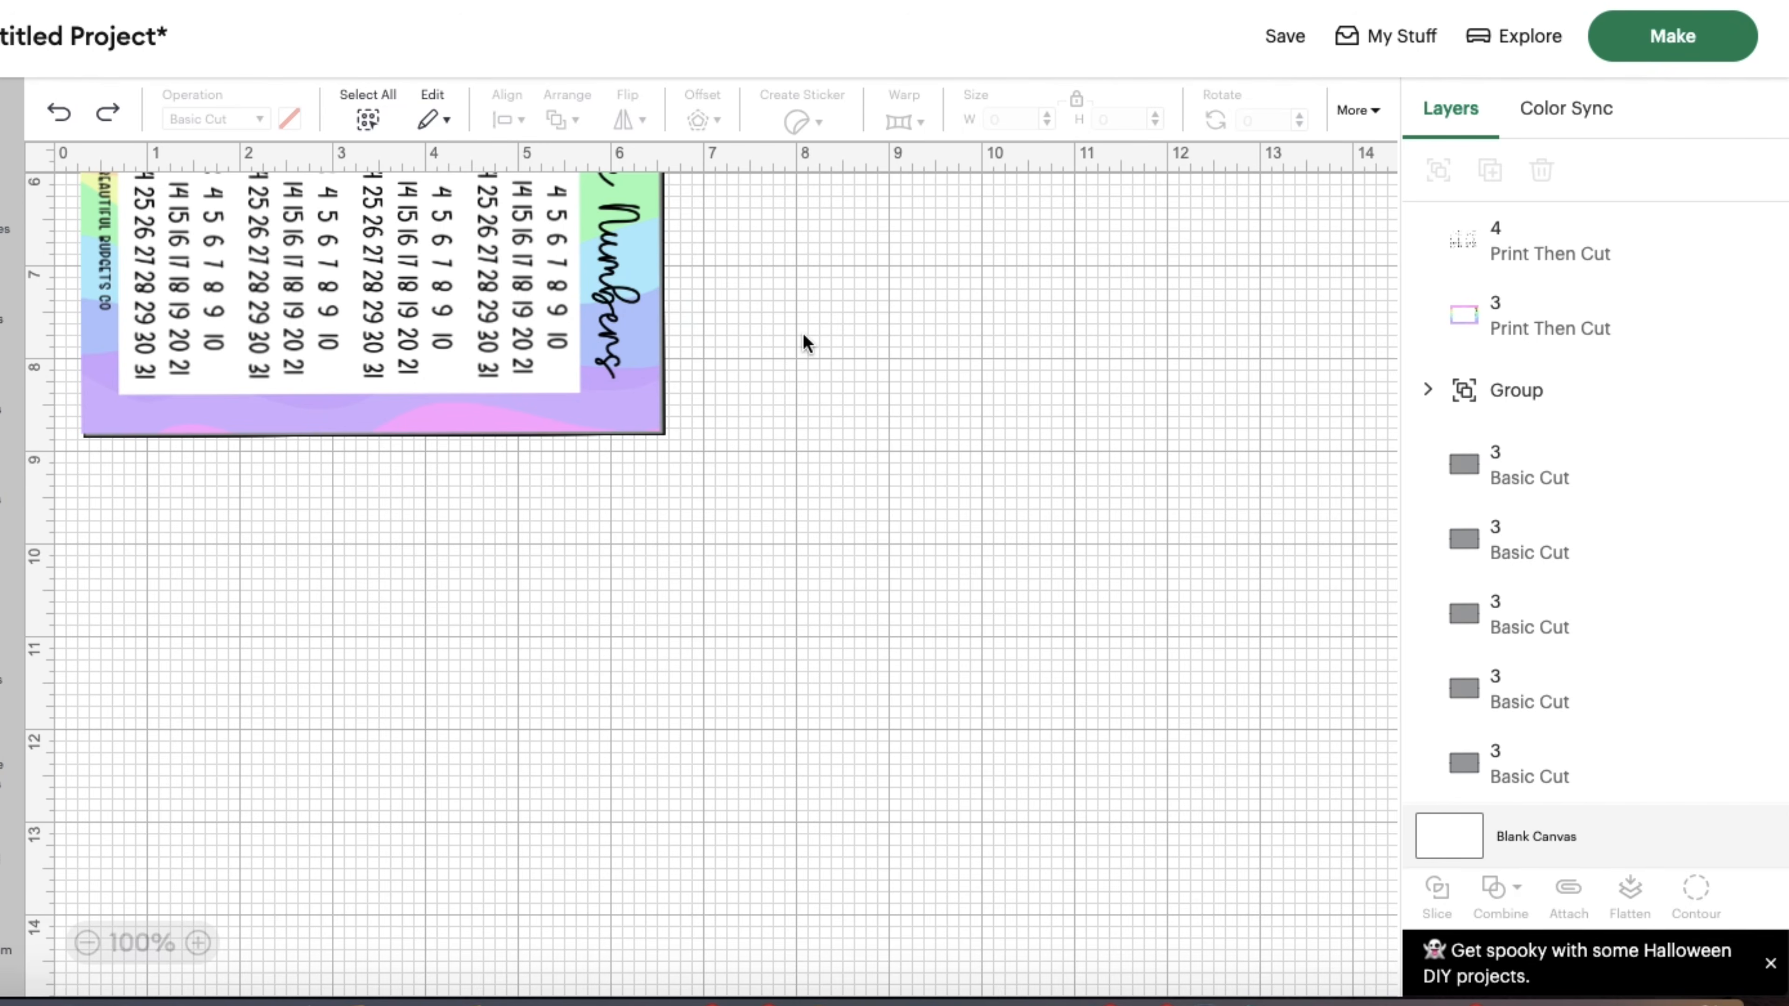
- Select the printed Date Numbers background and all its Basic Cut copies without the number grid, and center-align them
left_click(1455, 339)
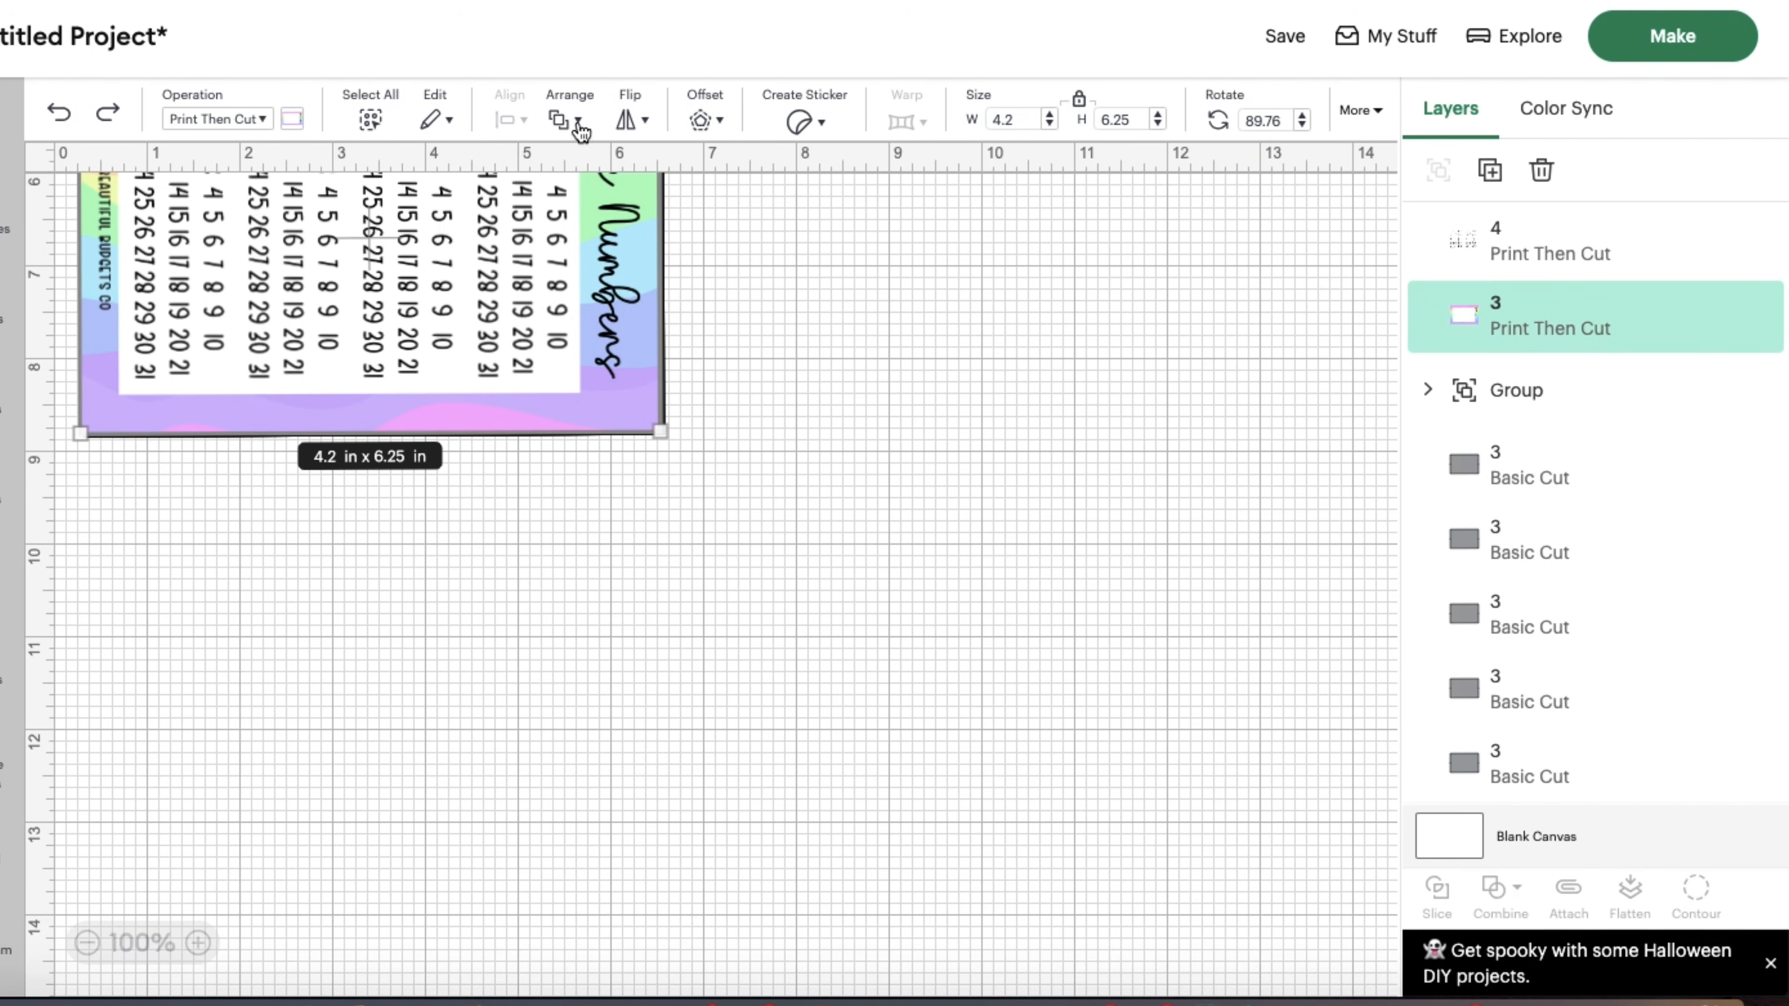
left_click(1478, 472, "shift")
left_click(1478, 544, "shift")
left_click(1478, 624, "shift")
left_click(1476, 697, "shift")
left_click(1478, 774, "shift")
scroll(1478, 779, "down", 3)
left_click(1488, 608, "shift")
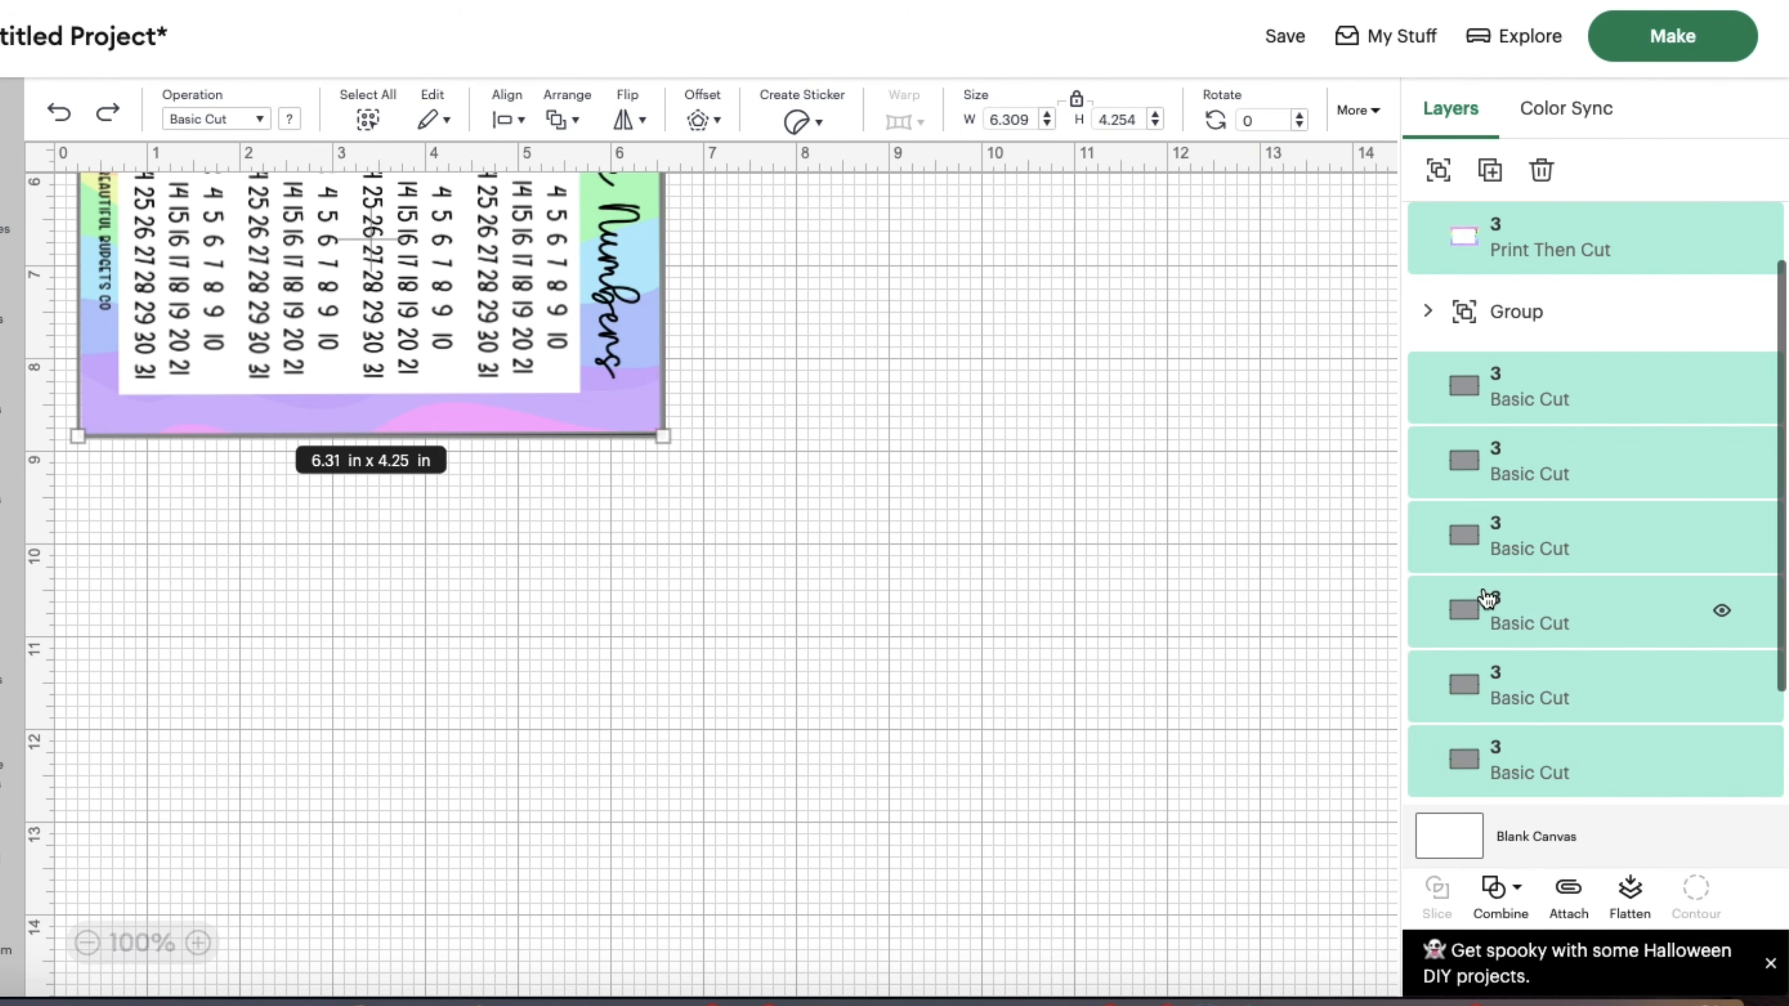
scroll(1487, 698, "down", 3)
left_click(1488, 697, "shift")
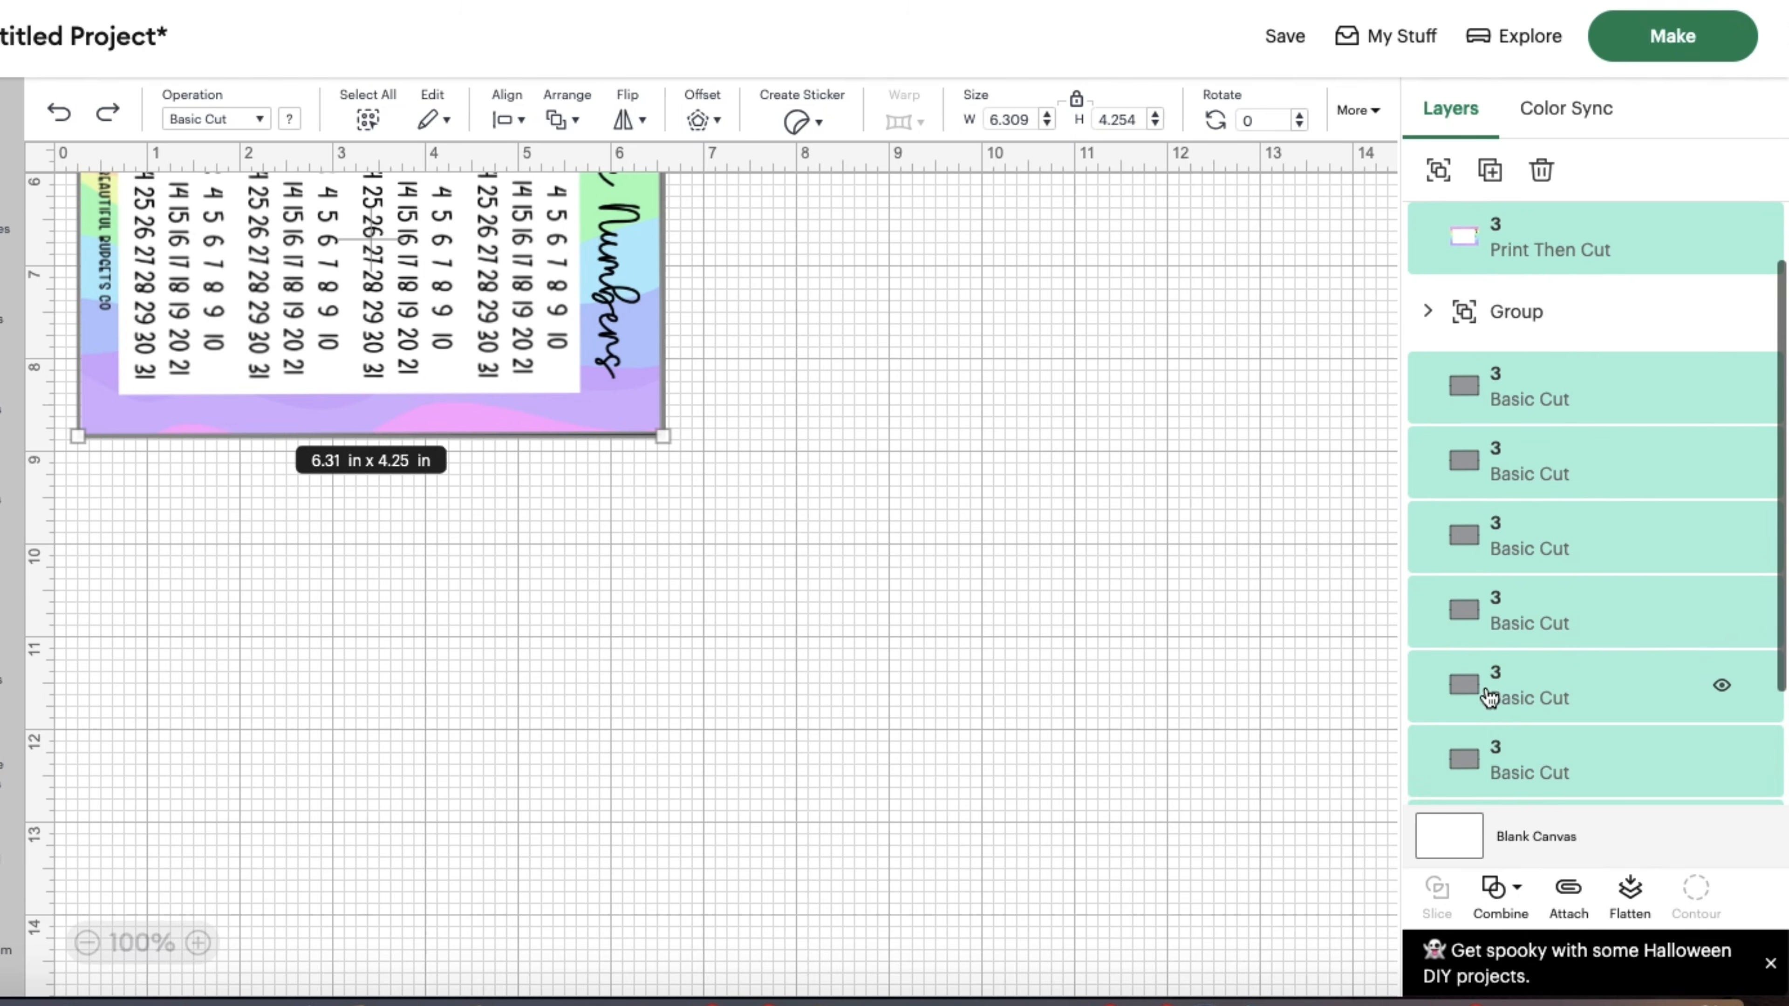
scroll(1490, 711, "down", 3)
left_click(1489, 762, "shift")
left_click(520, 113)
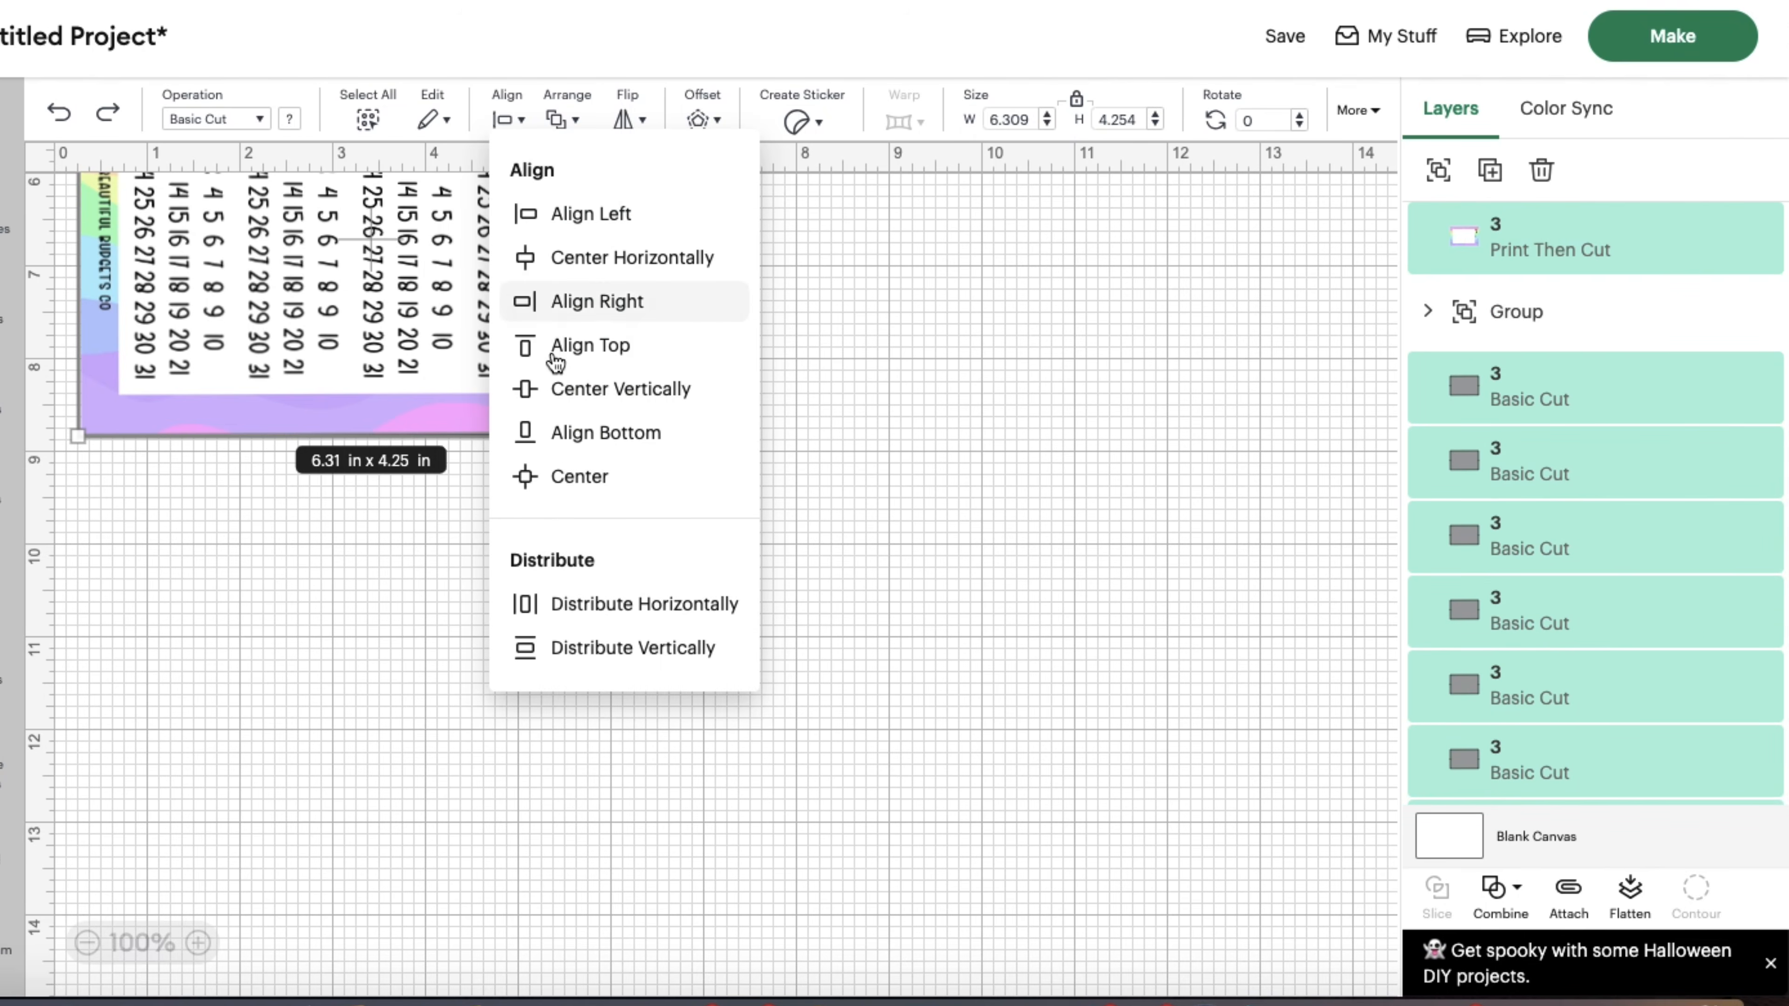
left_click(557, 476)
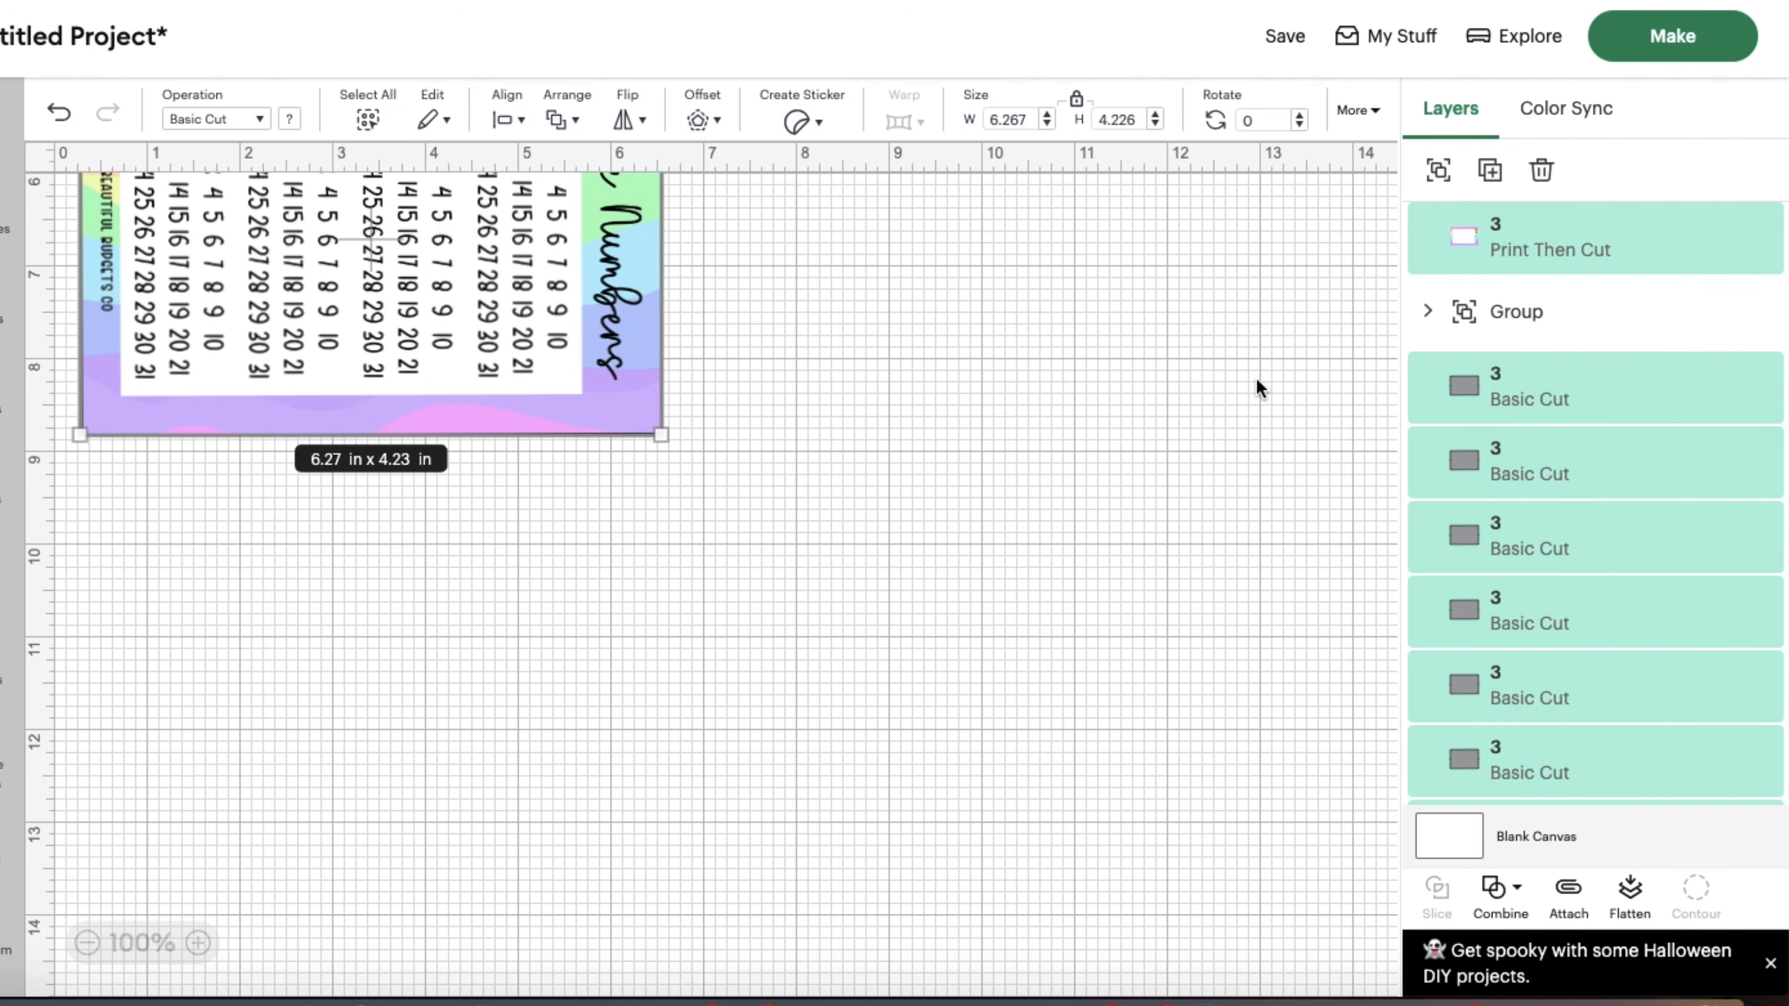
- Add the number grid to the selected background layers and group the whole Date Numbers sheet
scroll(1256, 378, "up", 5)
scroll(1540, 319, "up", 1)
left_click(1499, 256, "shift")
left_click(1439, 172)
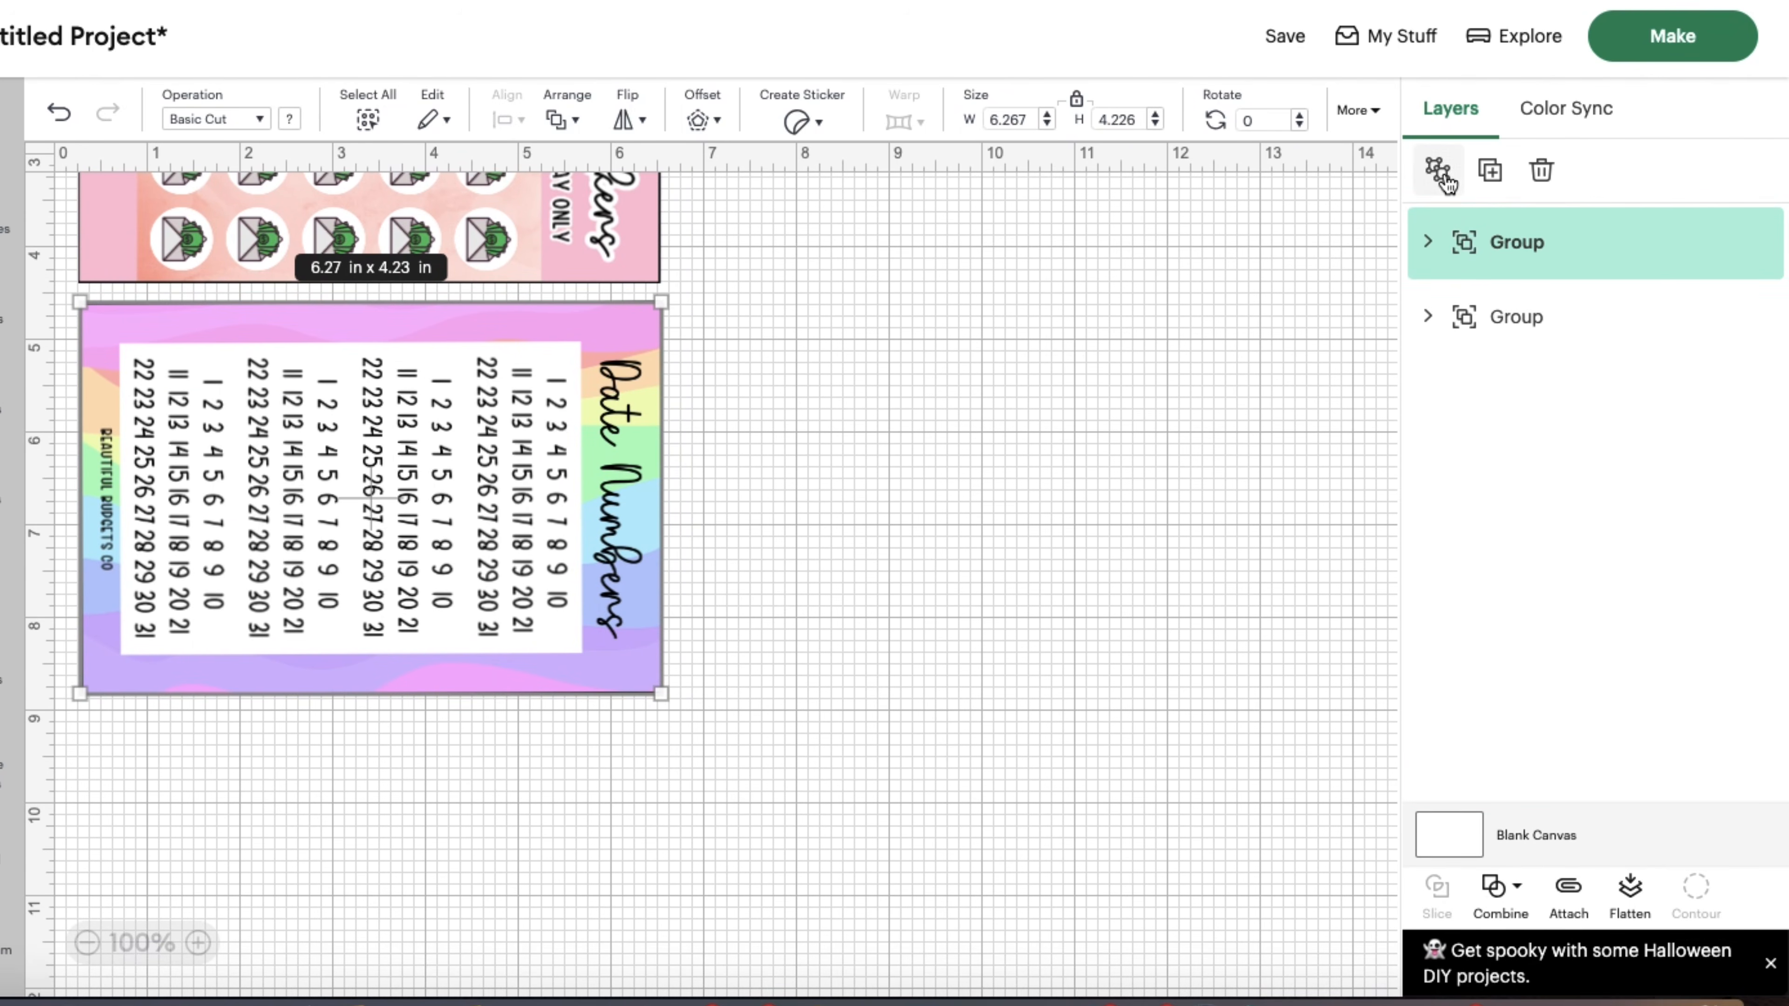
left_click(915, 552)
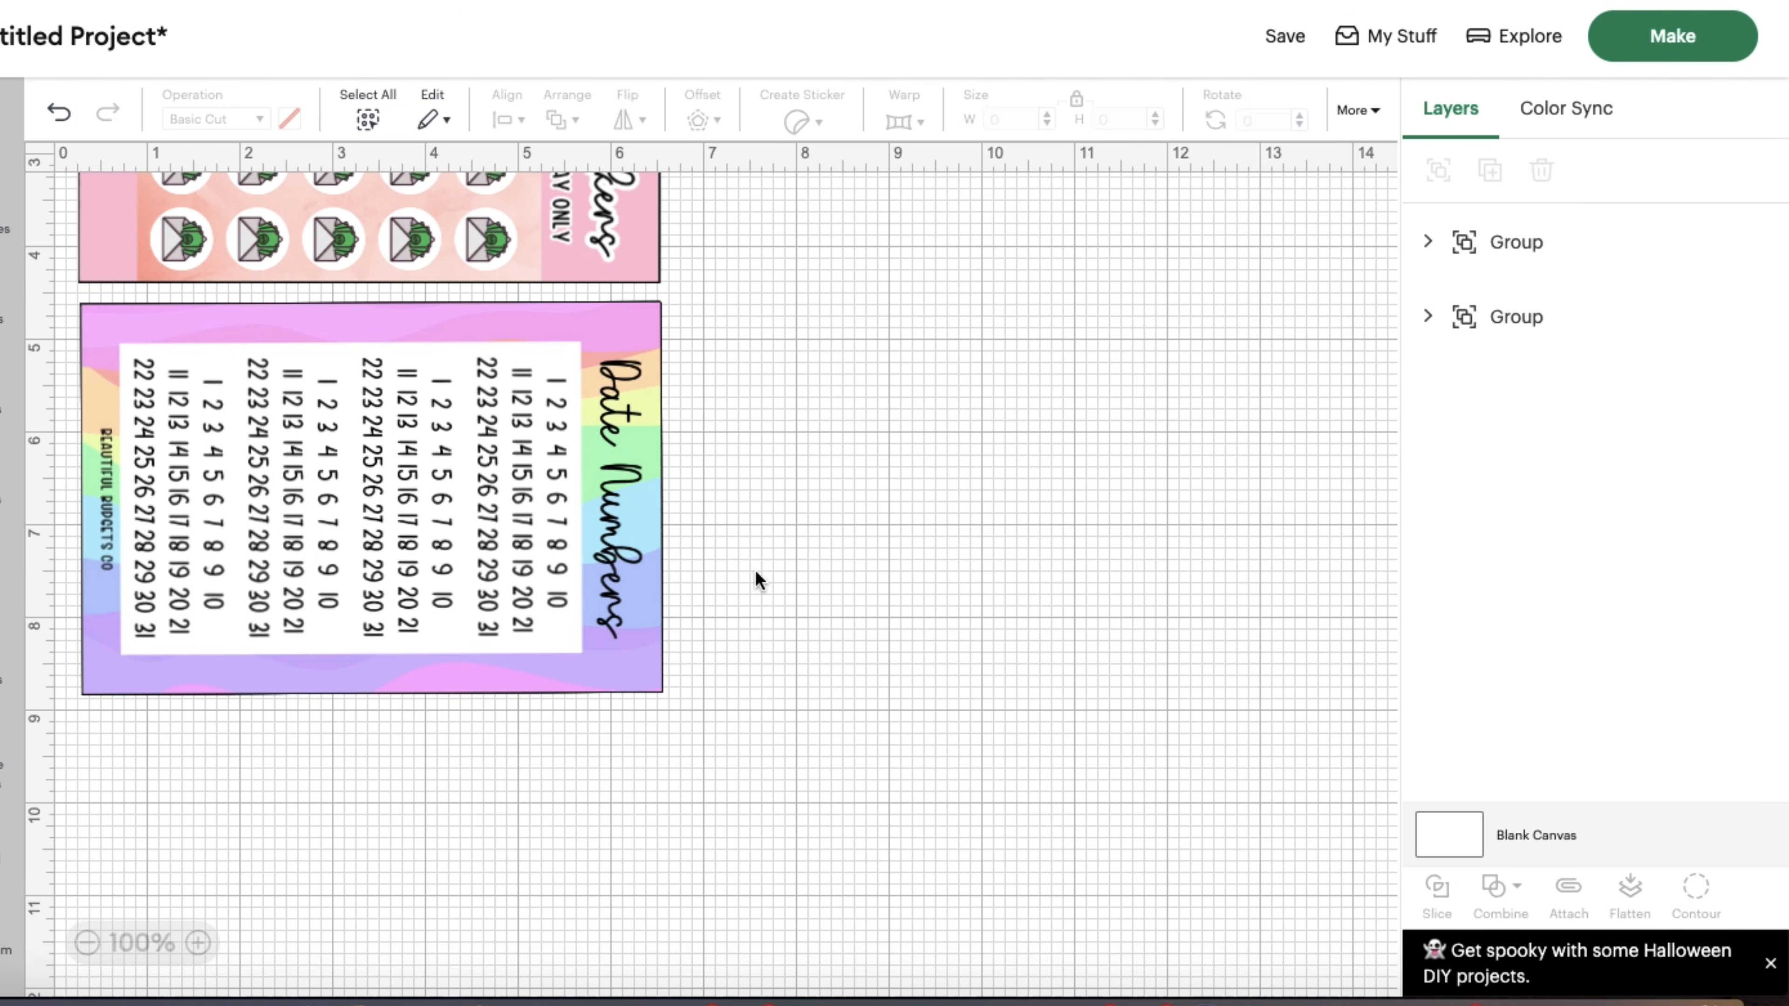
- Select the Payday Stickers and Date Numbers groups together and attach them into one layout
left_click(605, 542)
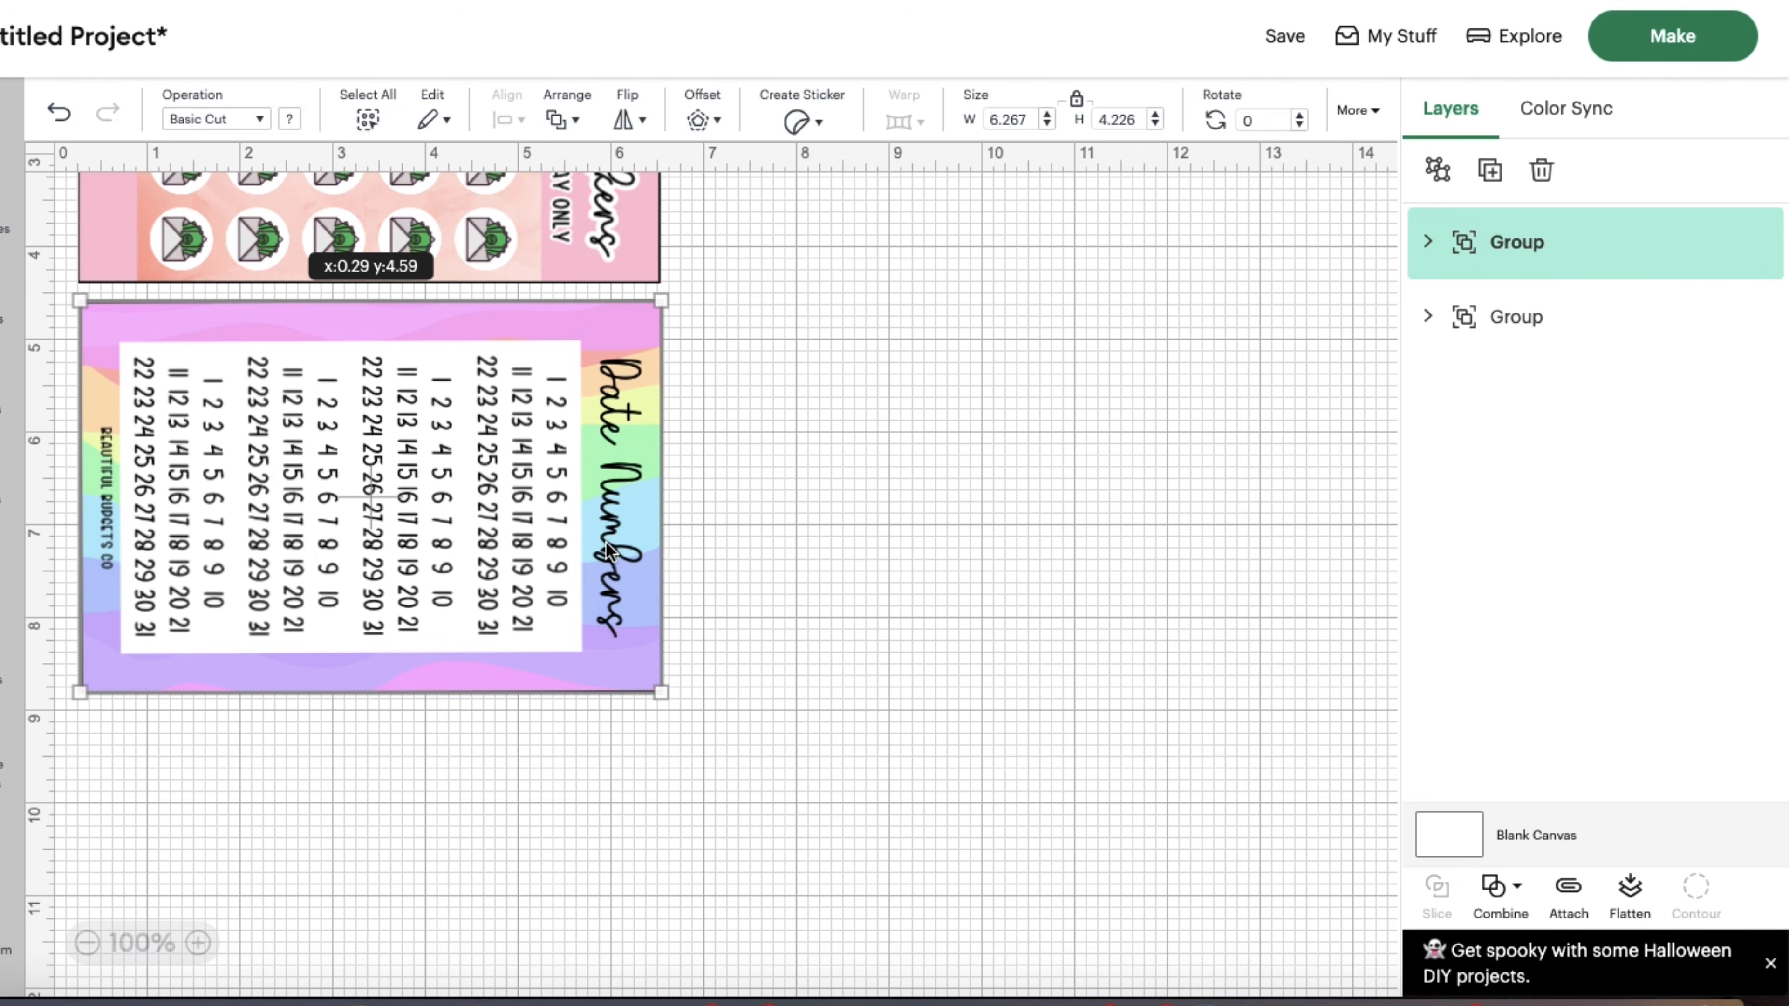
scroll(607, 541, "up", 5)
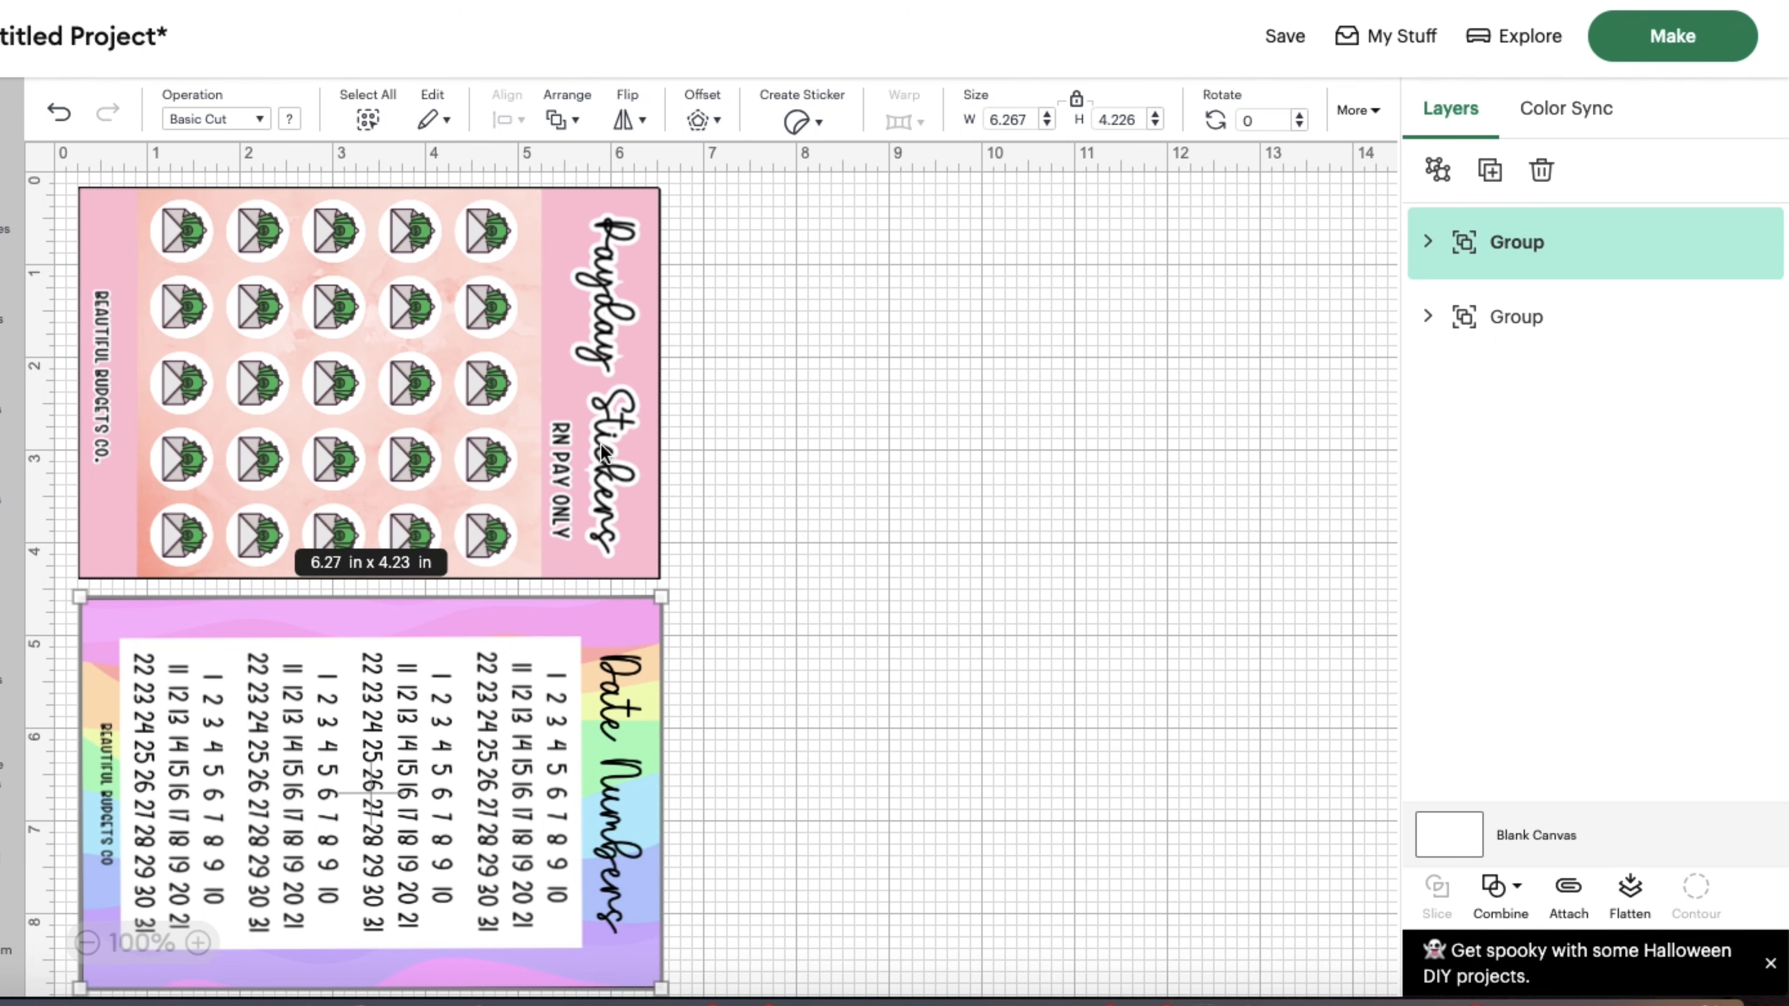
left_click(605, 450)
left_click(582, 645, "shift")
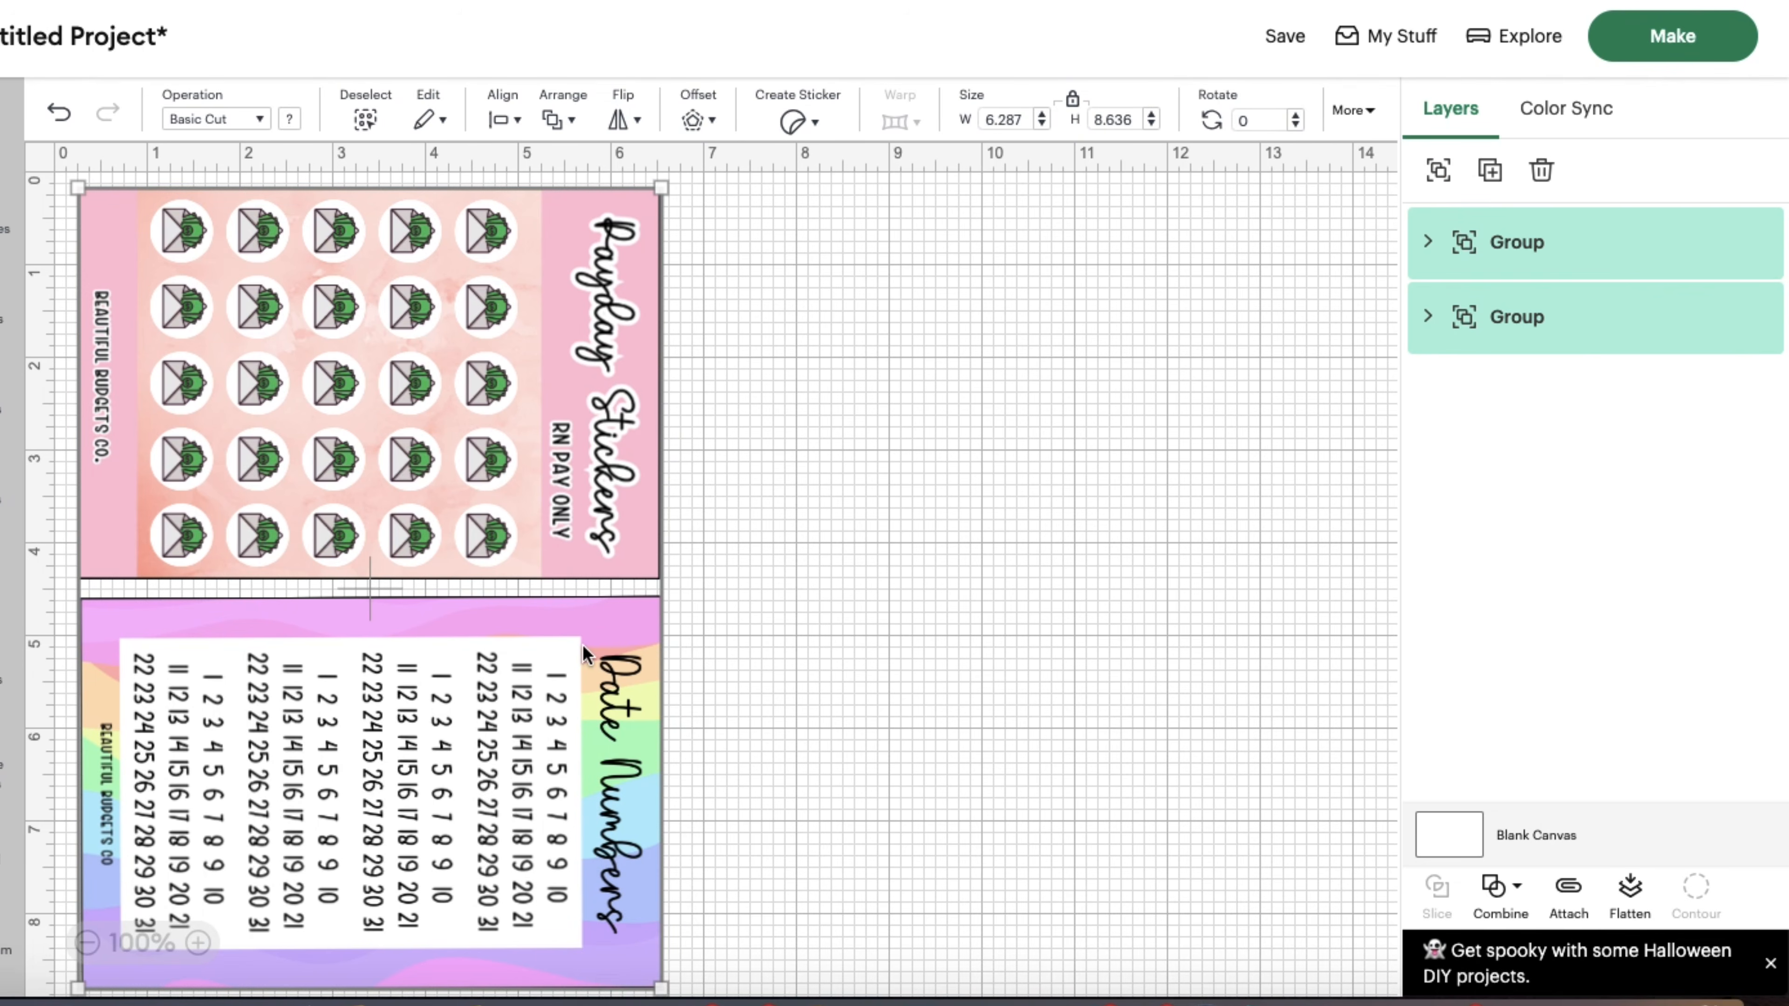
left_click(1576, 902)
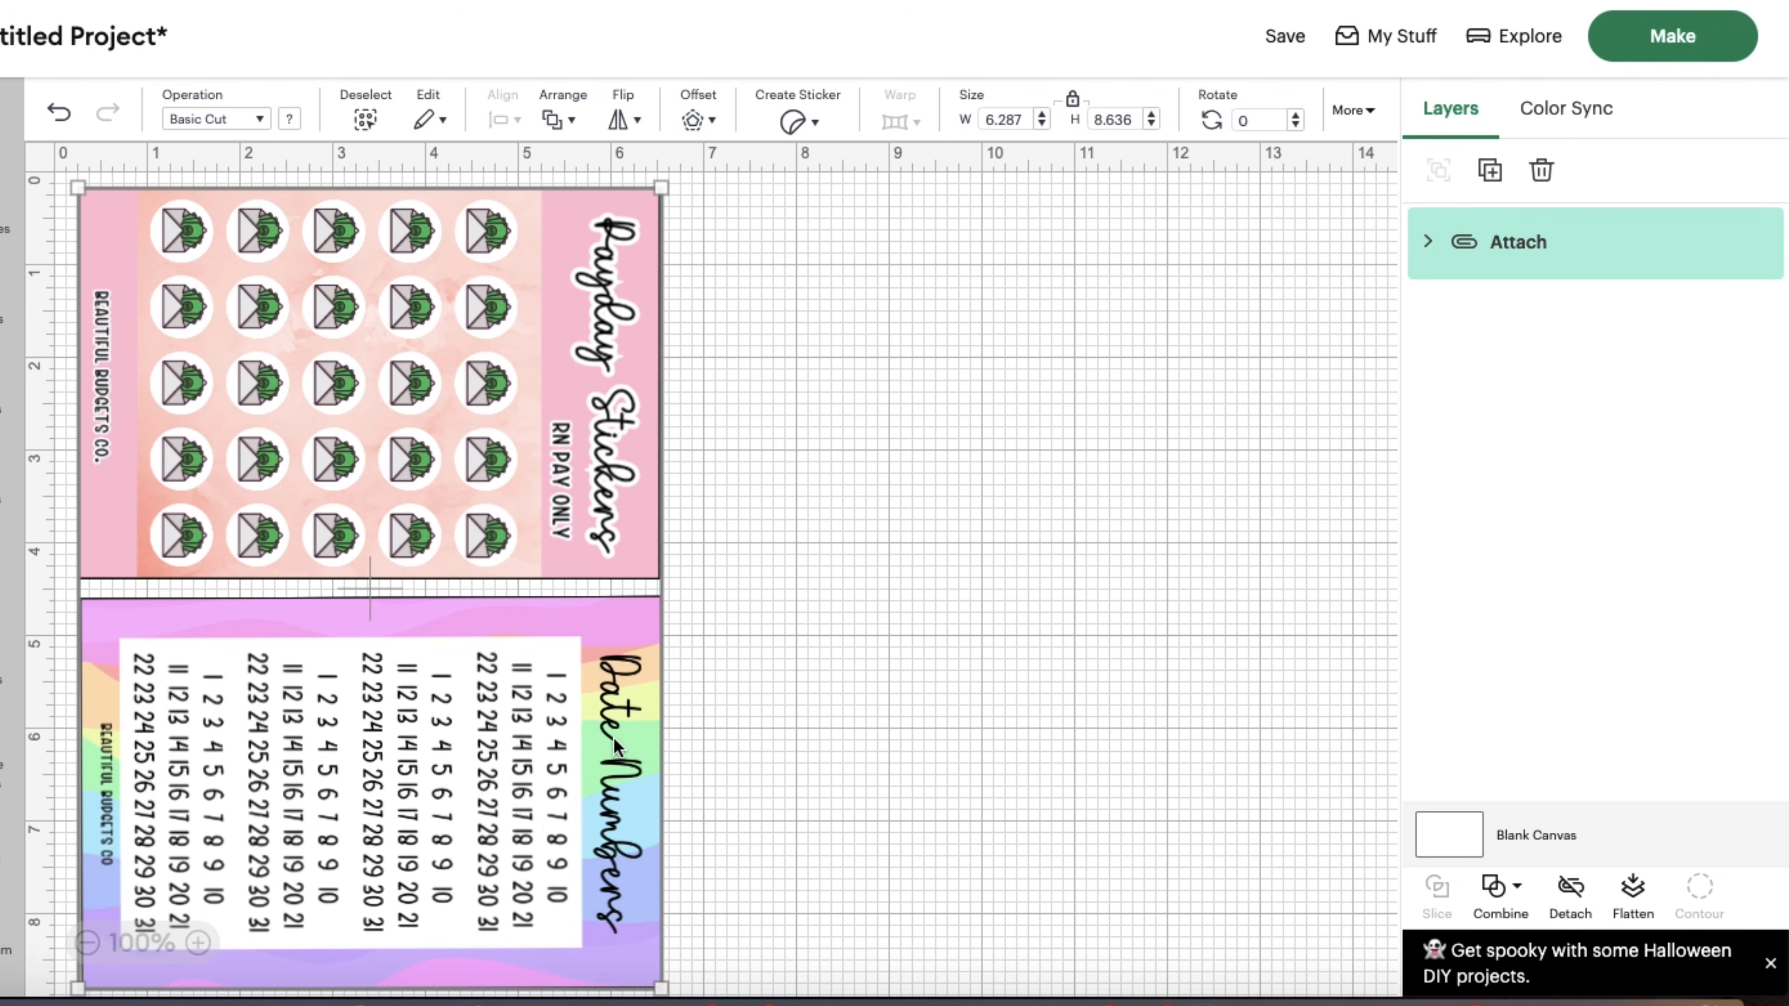
- Proceed to making the project, saving it with the title Payday/Numbers
left_click(1631, 42)
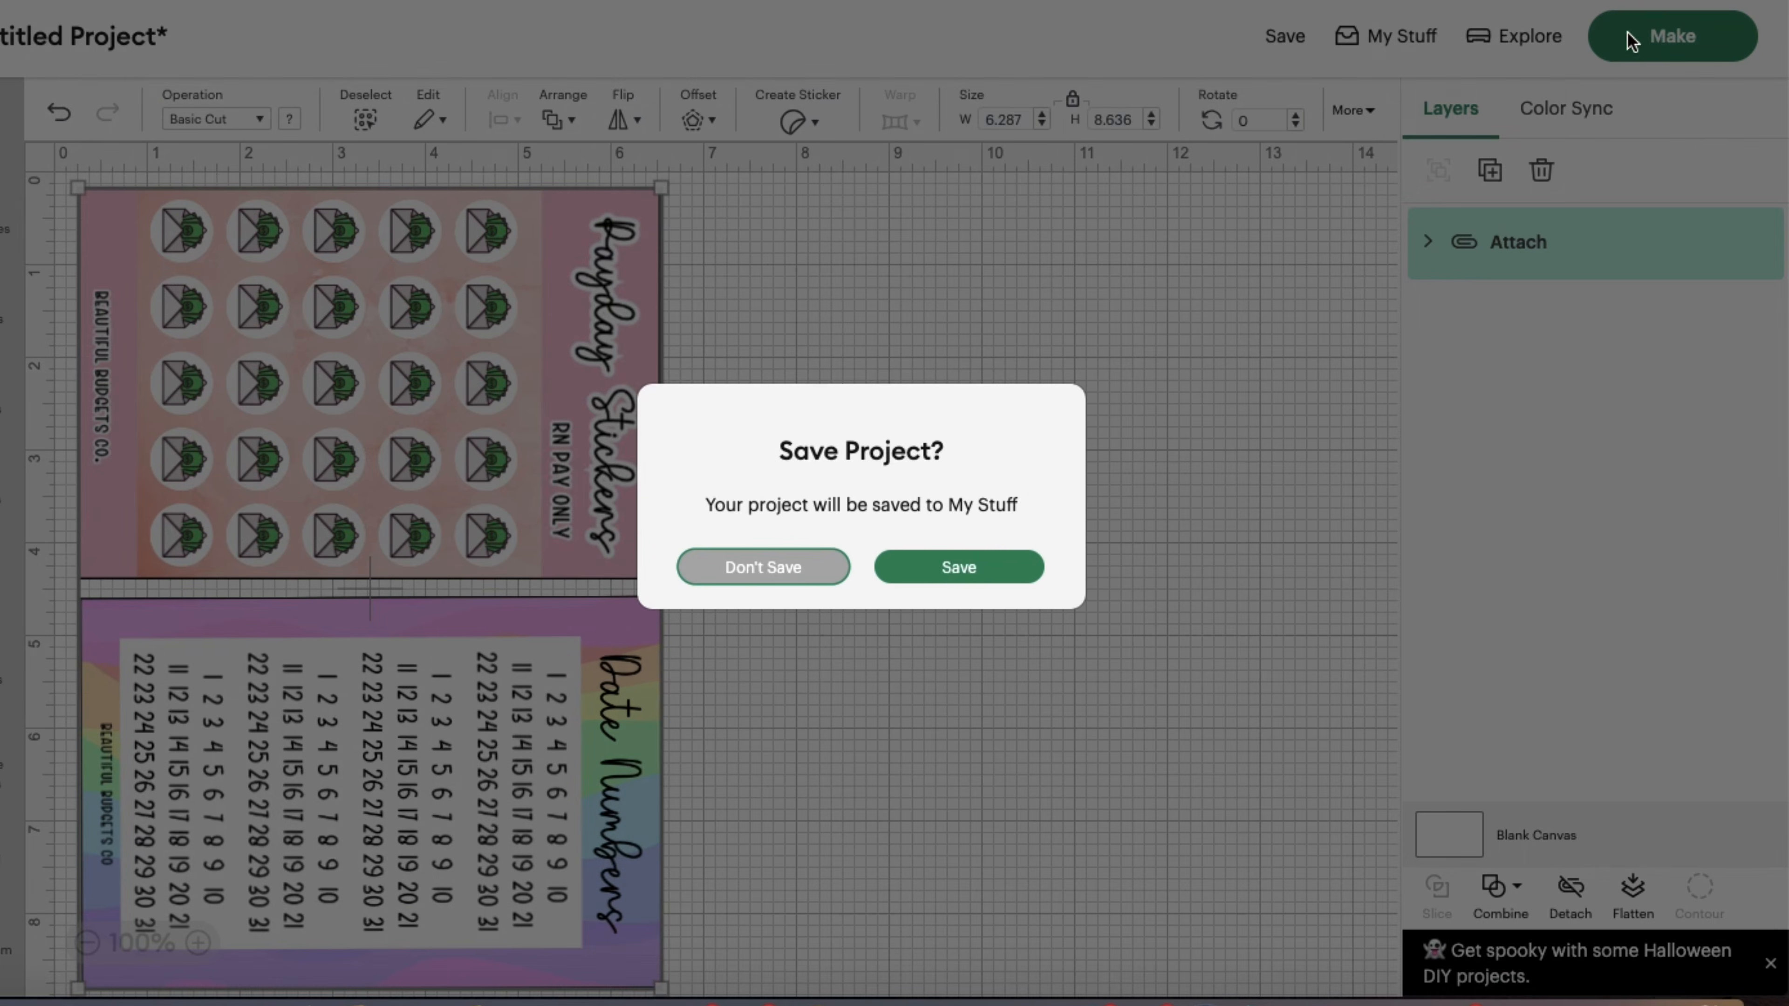
left_click(933, 584)
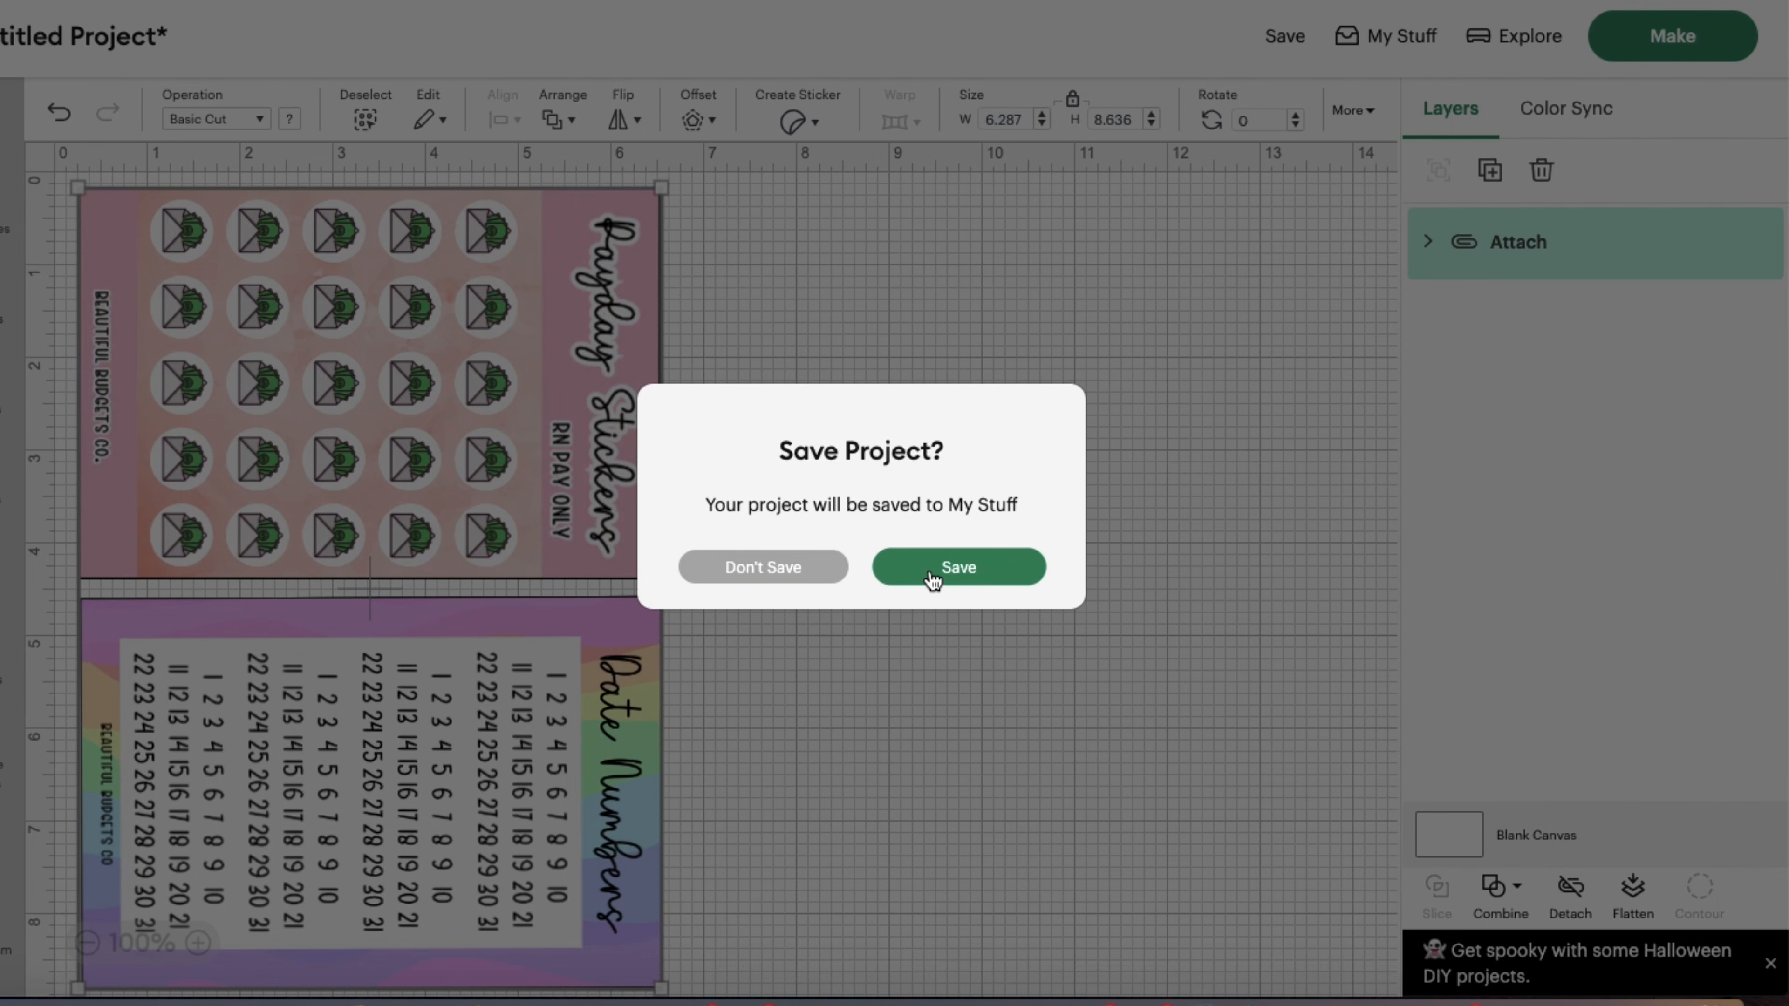
left_click(528, 131)
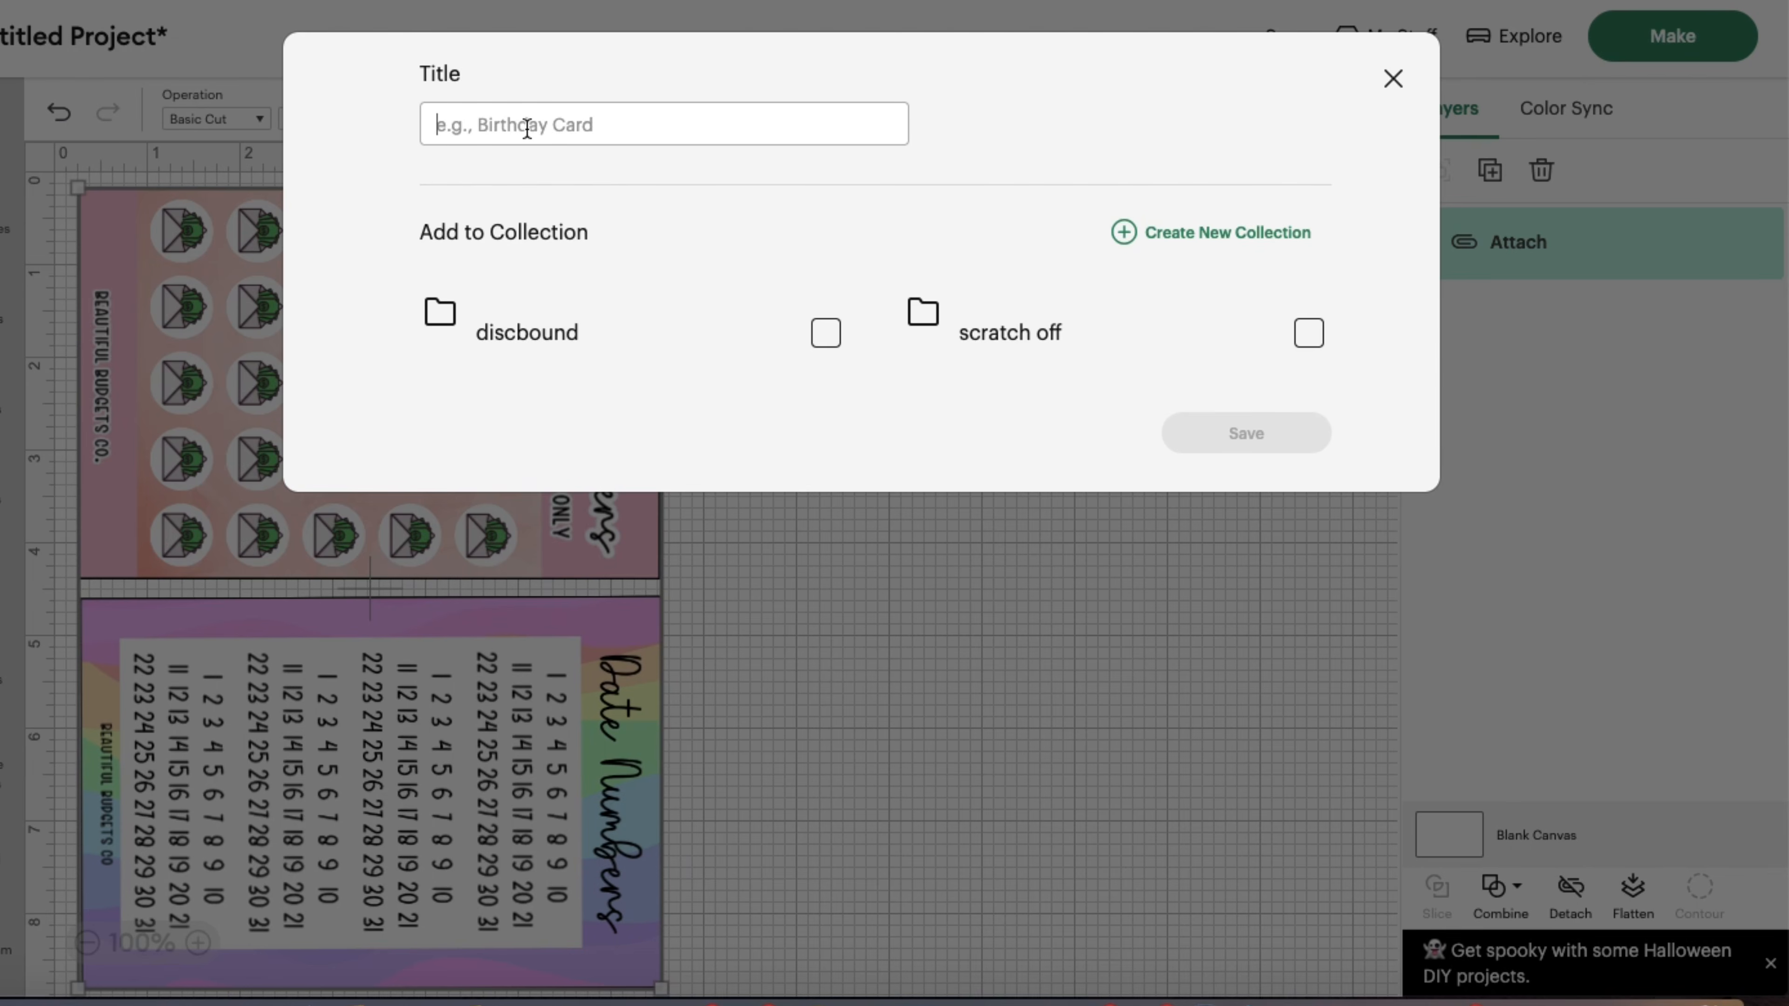
type("Payday/Numbers")
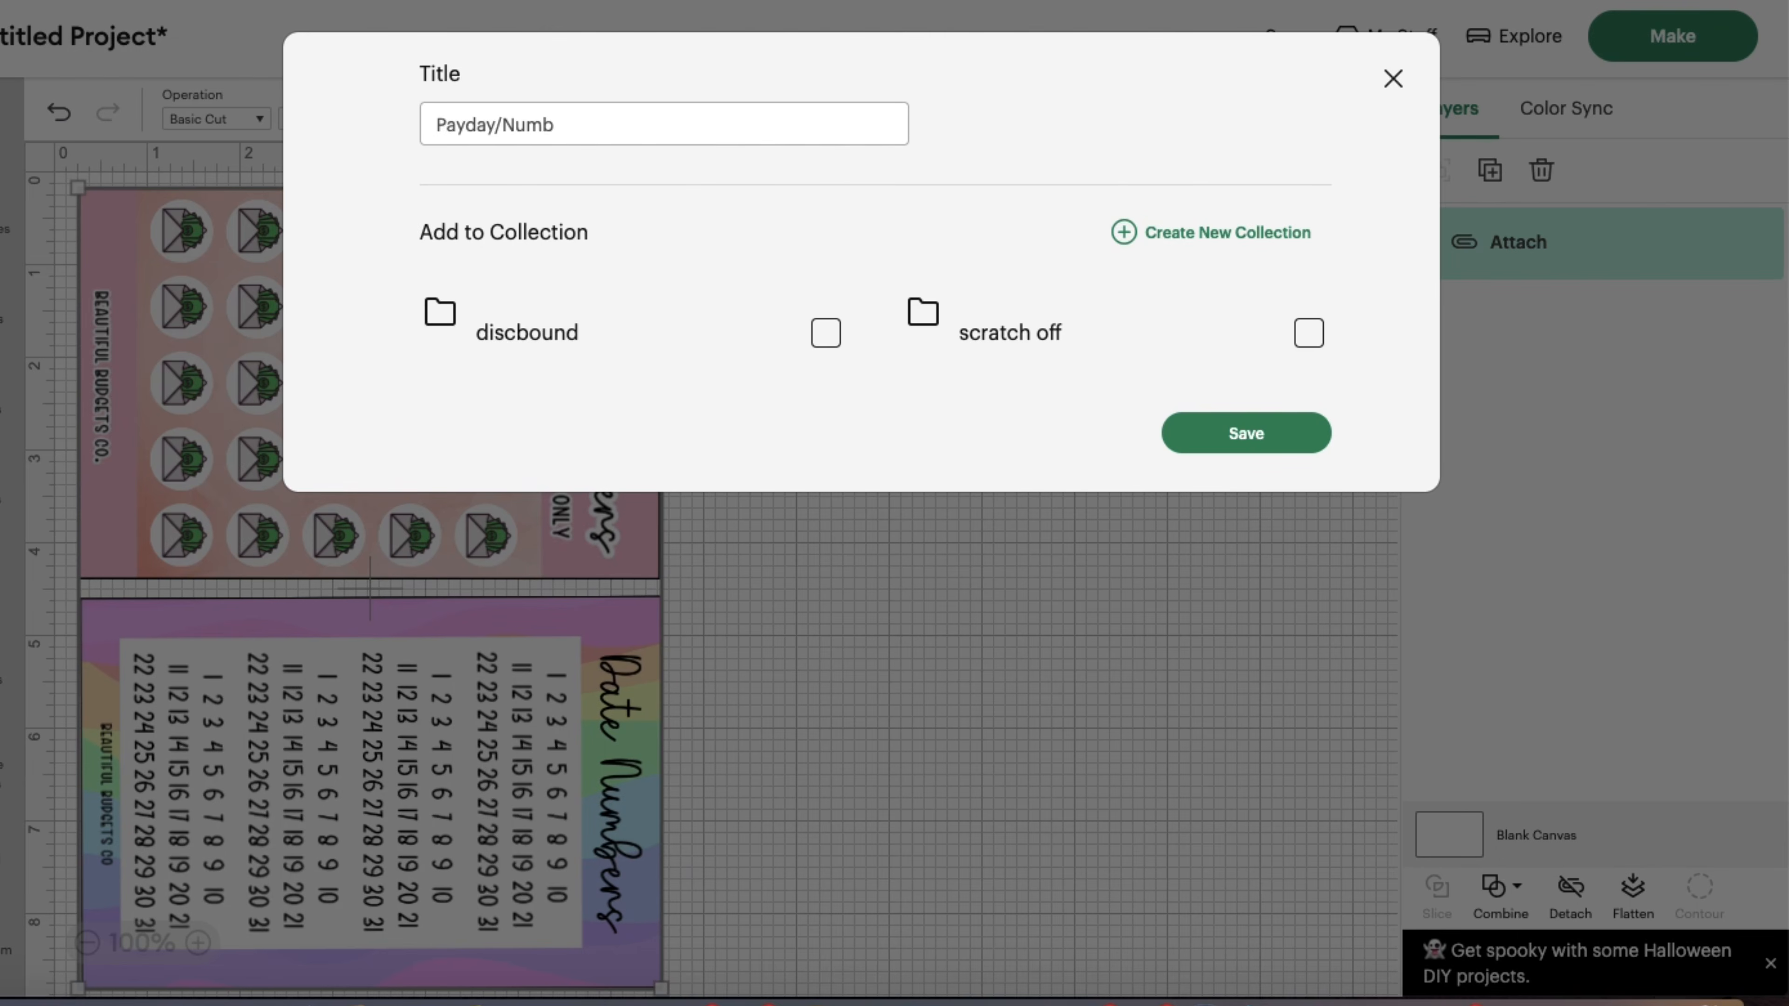
left_click(1210, 447)
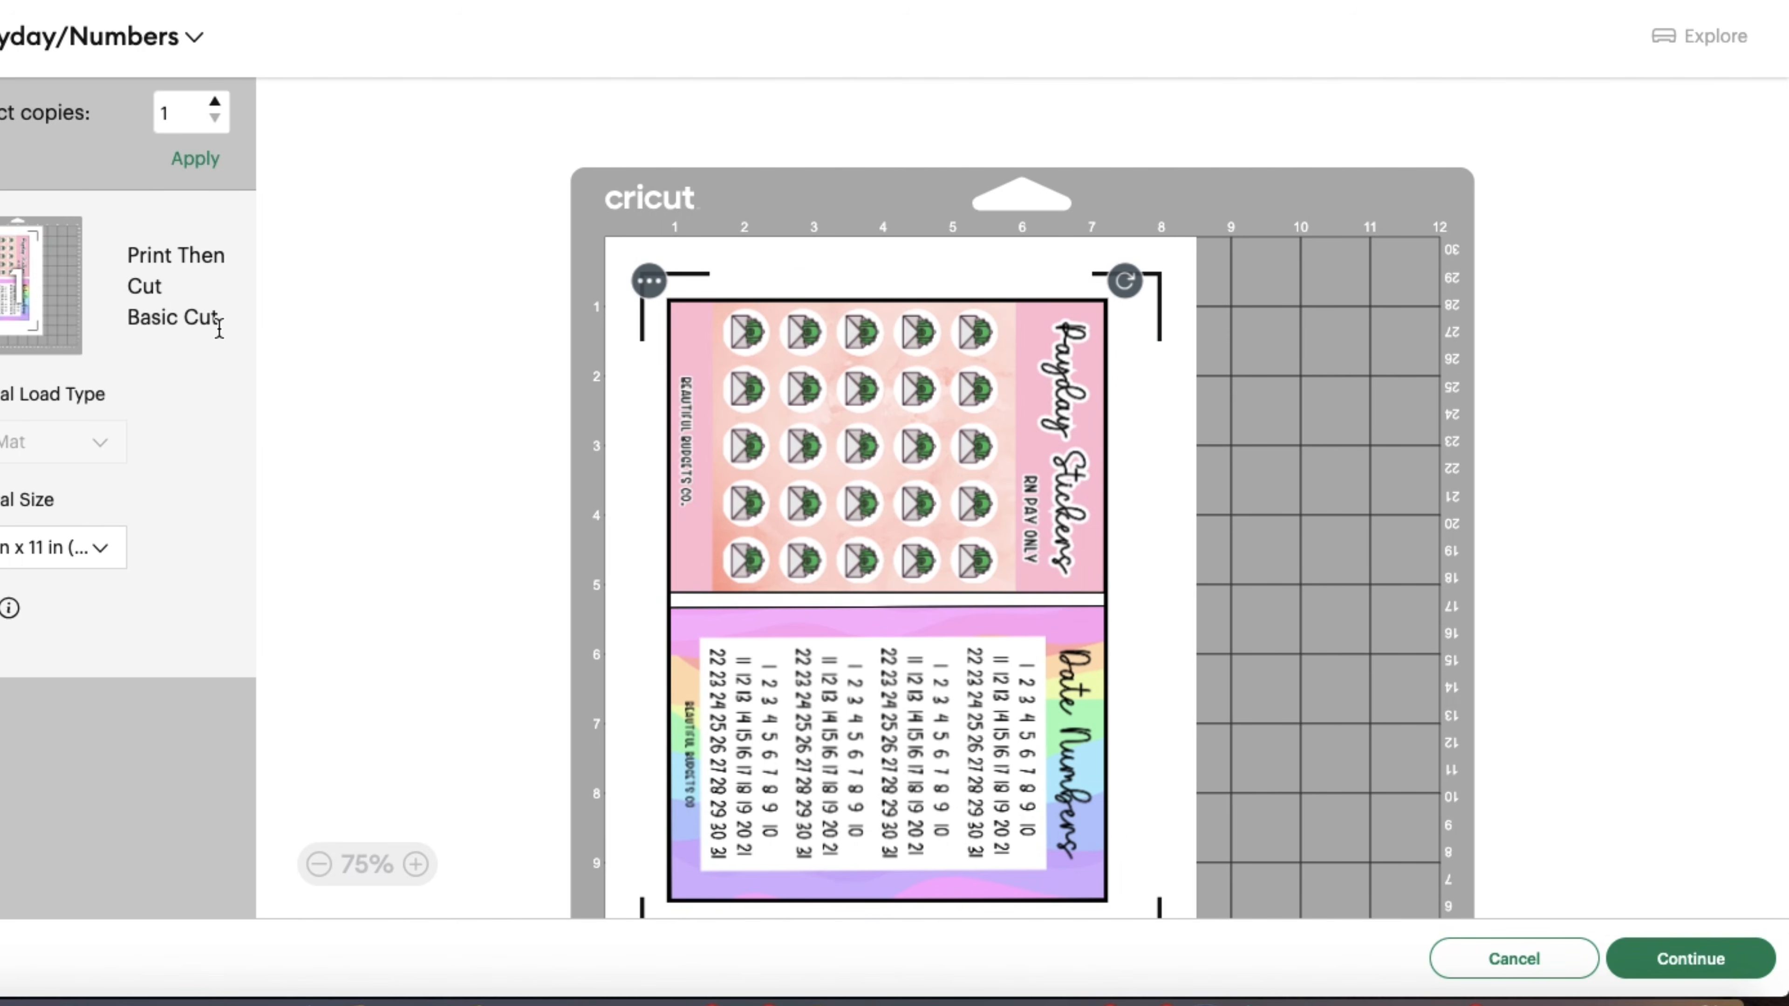
- Continue from the mat preview and print one letter-size copy on the Canon LBP632C with Add Bleed turned off
left_click(1672, 972)
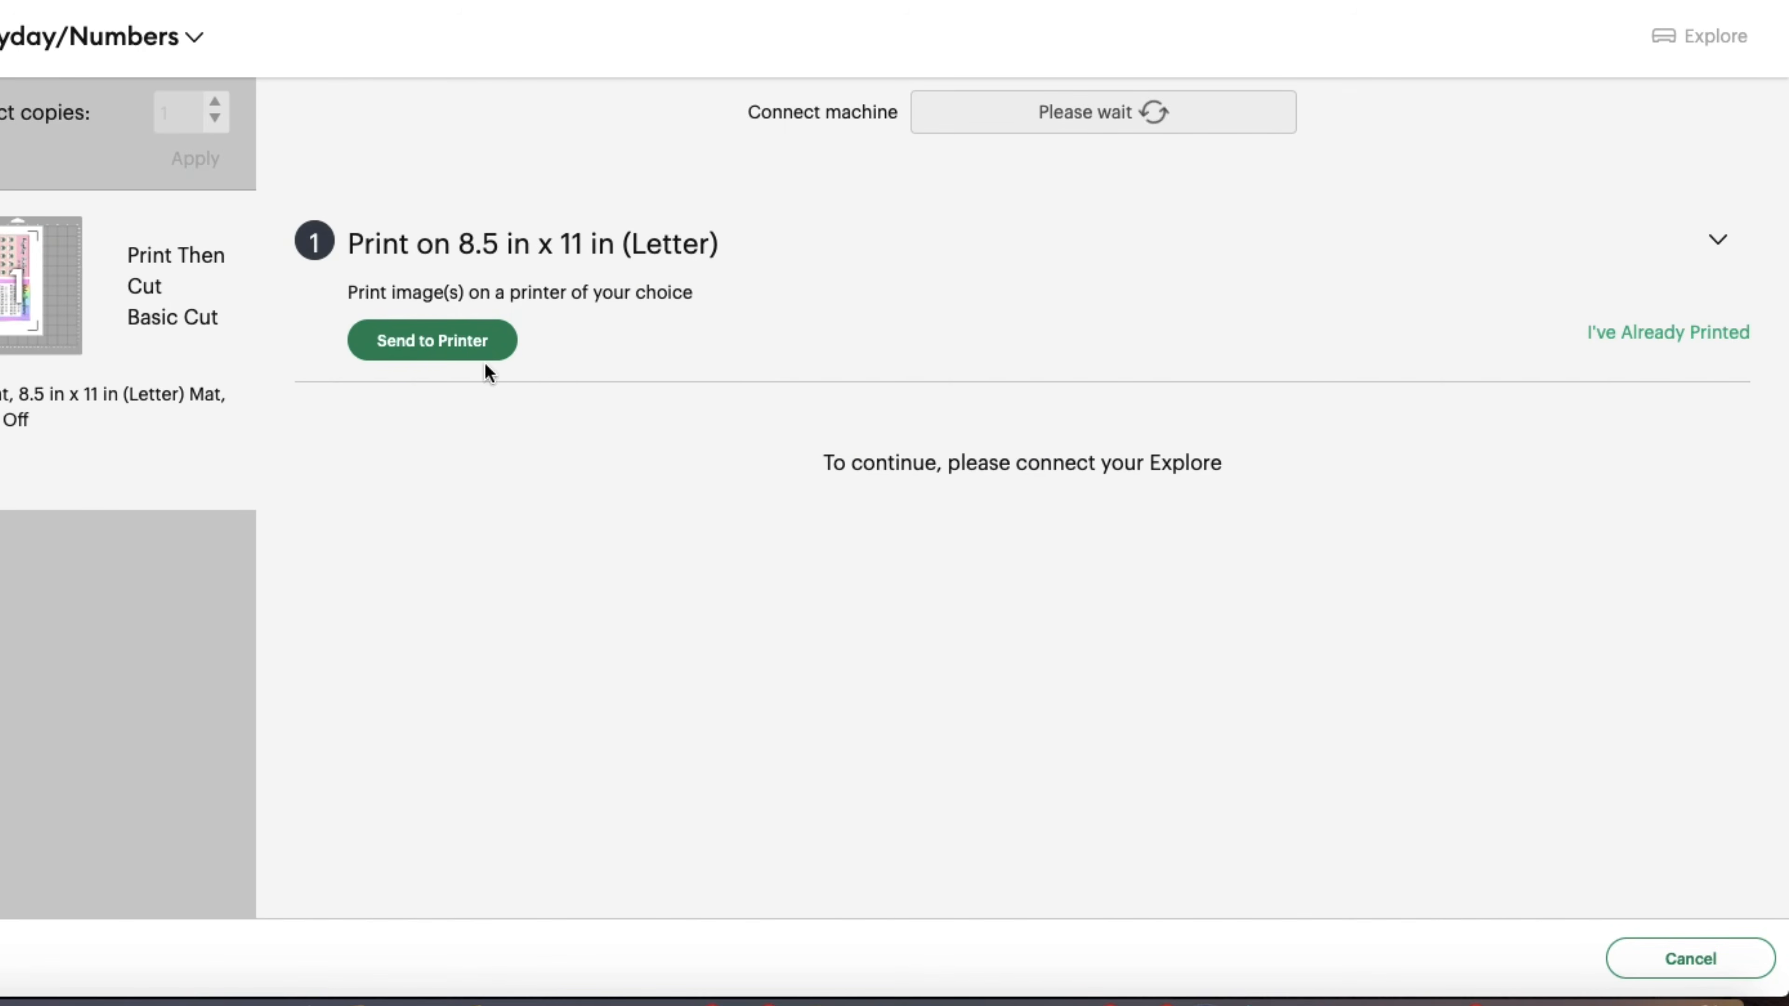
left_click(460, 345)
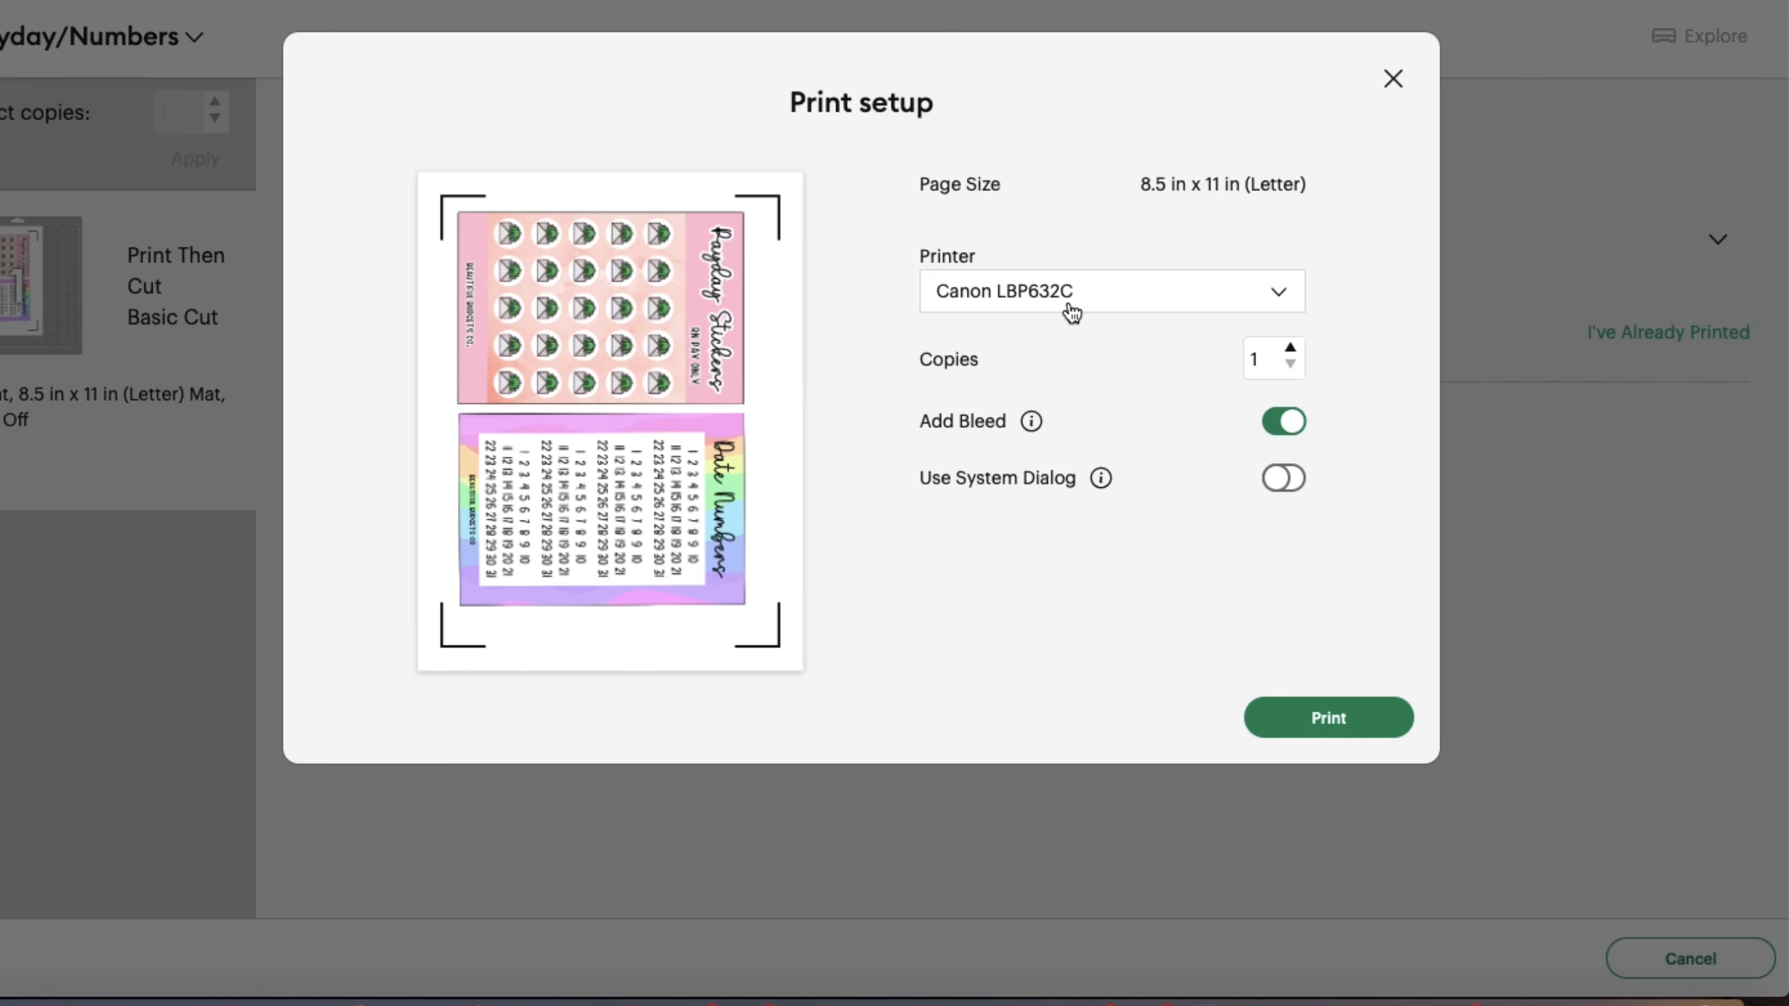
left_click(1289, 426)
left_click(1306, 715)
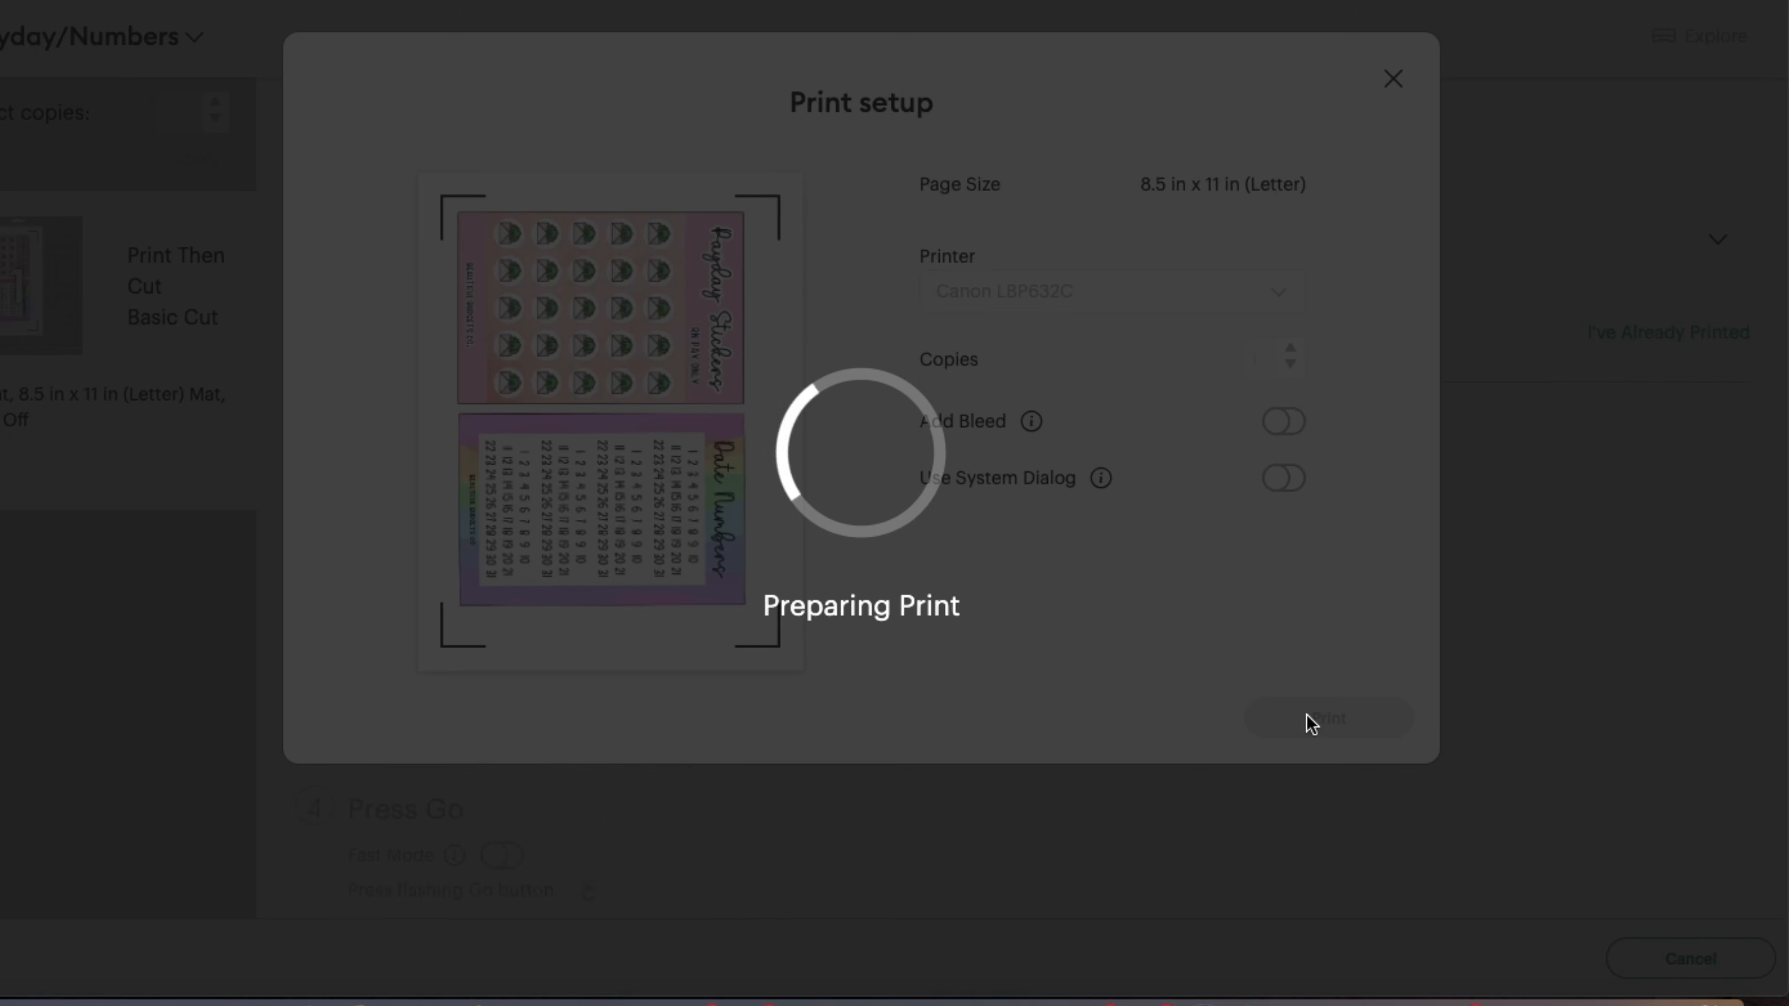